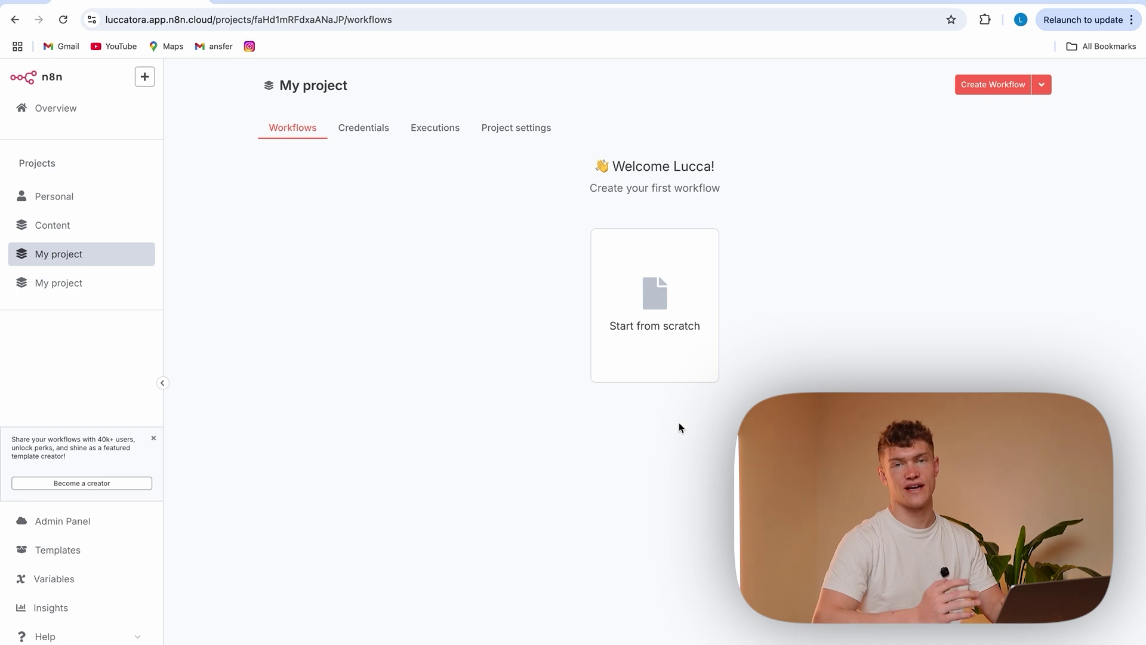
Create a new empty workflow and name it 'Tutorial'
click(975, 87)
click(260, 83)
key(BackSpace)
text(Tutori)
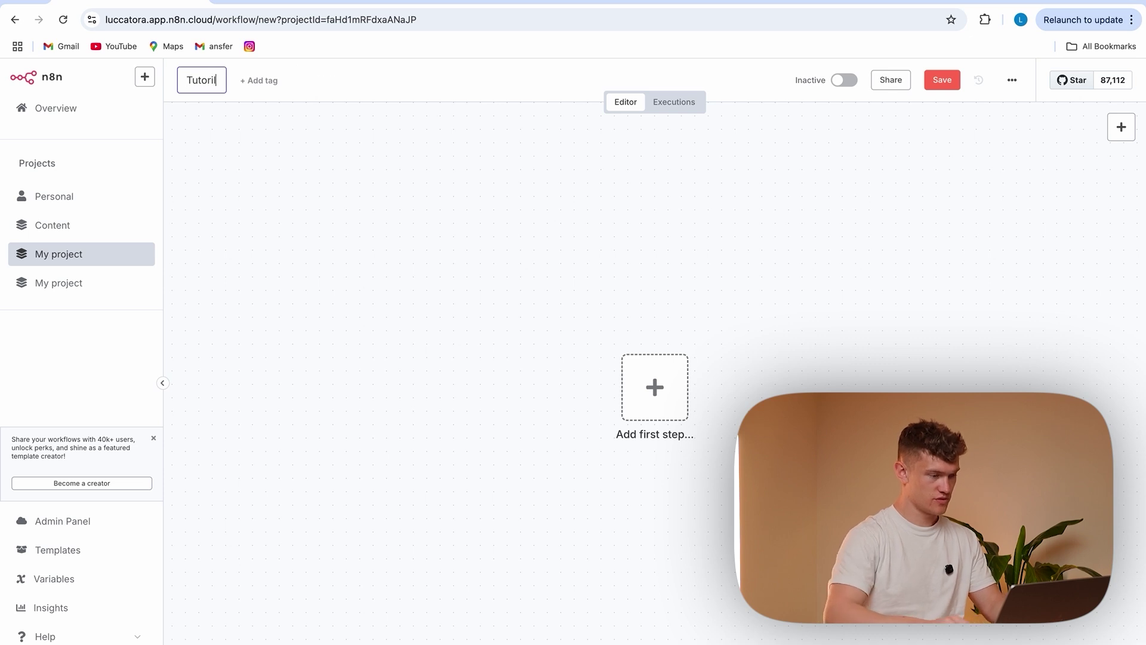
text(al)
key(Return)
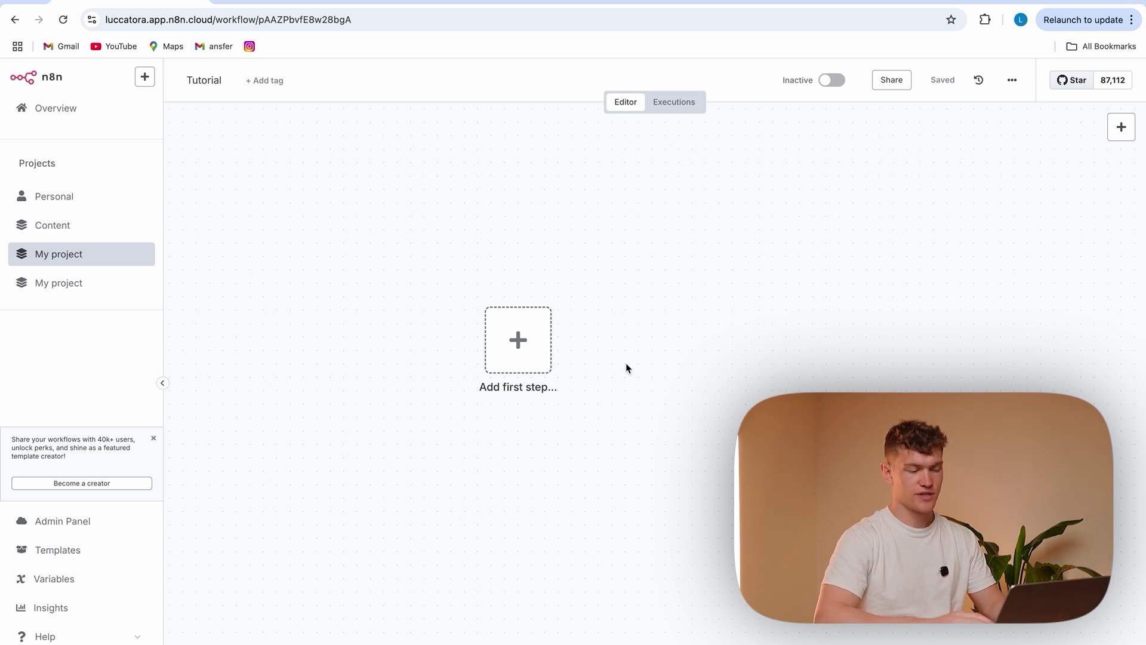
Start the workflow with a Manual Trigger ('When clicking Test workflow')
click(518, 341)
text(trigg)
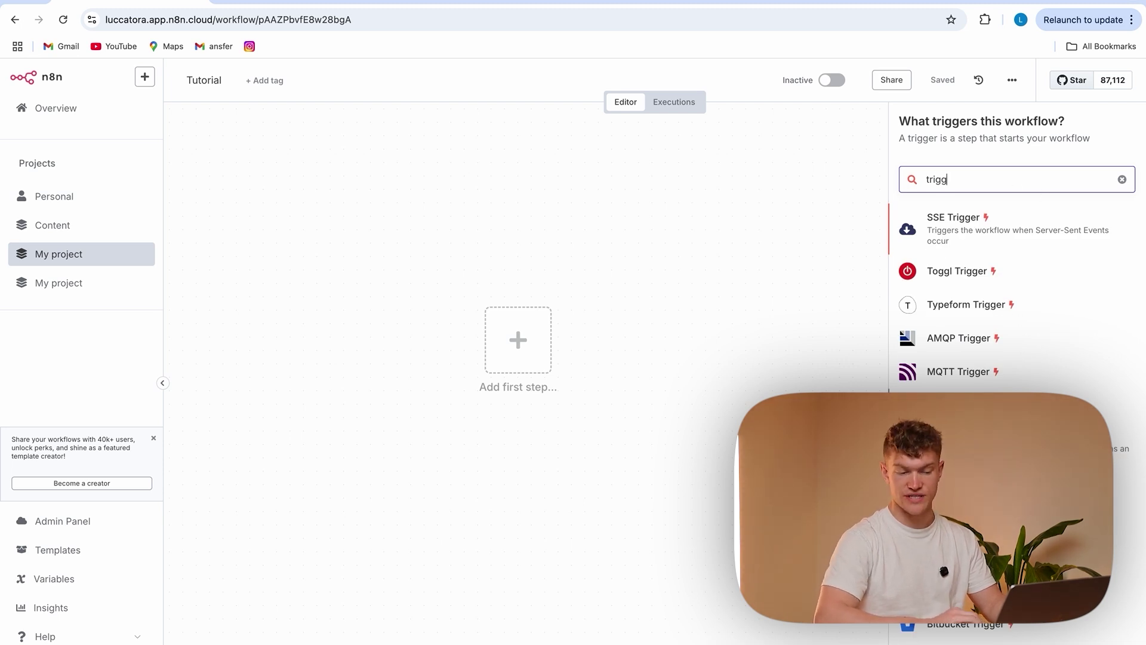
key(BackSpace)
key(BackSpace)
key(BackSpace)
key(BackSpace)
key(BackSpace)
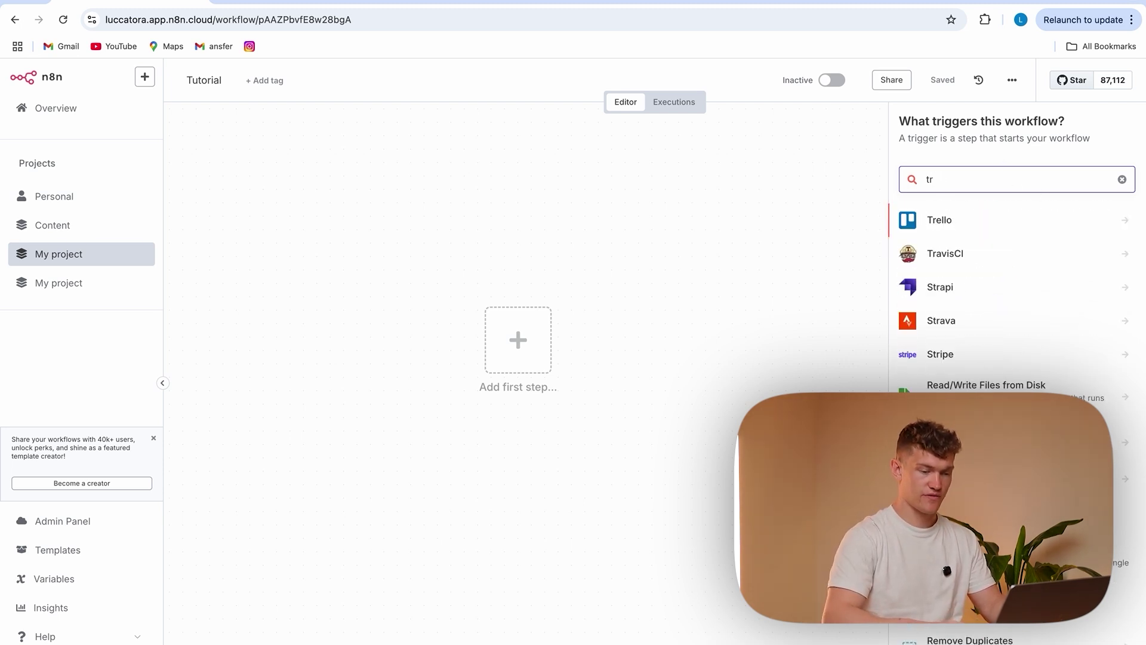
text(man)
click(997, 260)
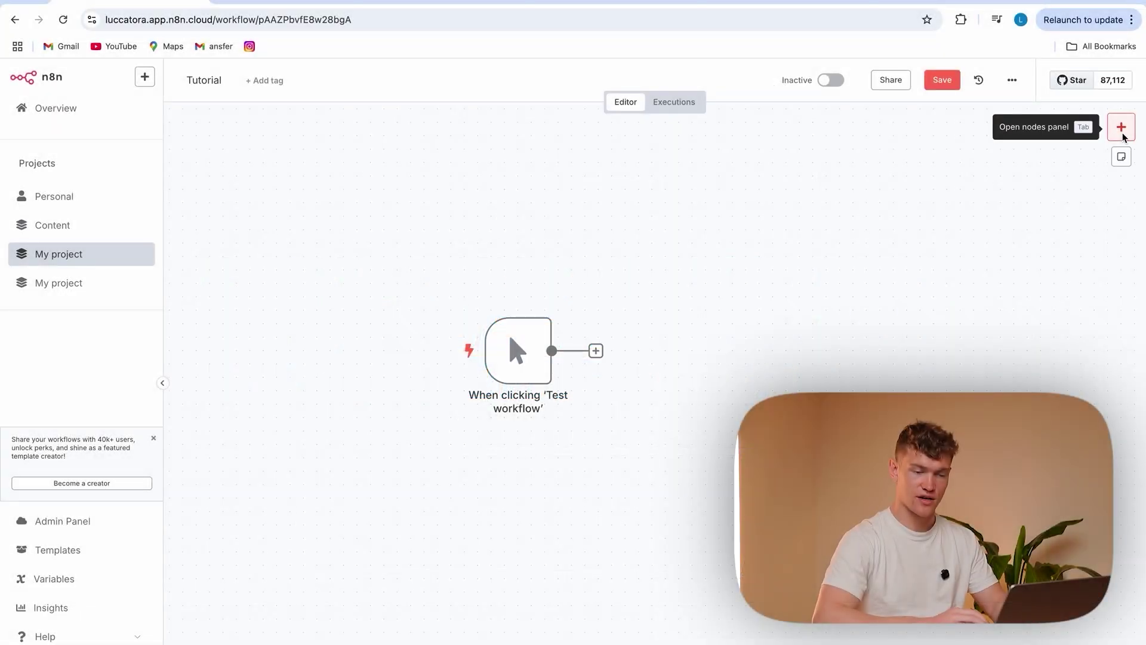
click(1122, 136)
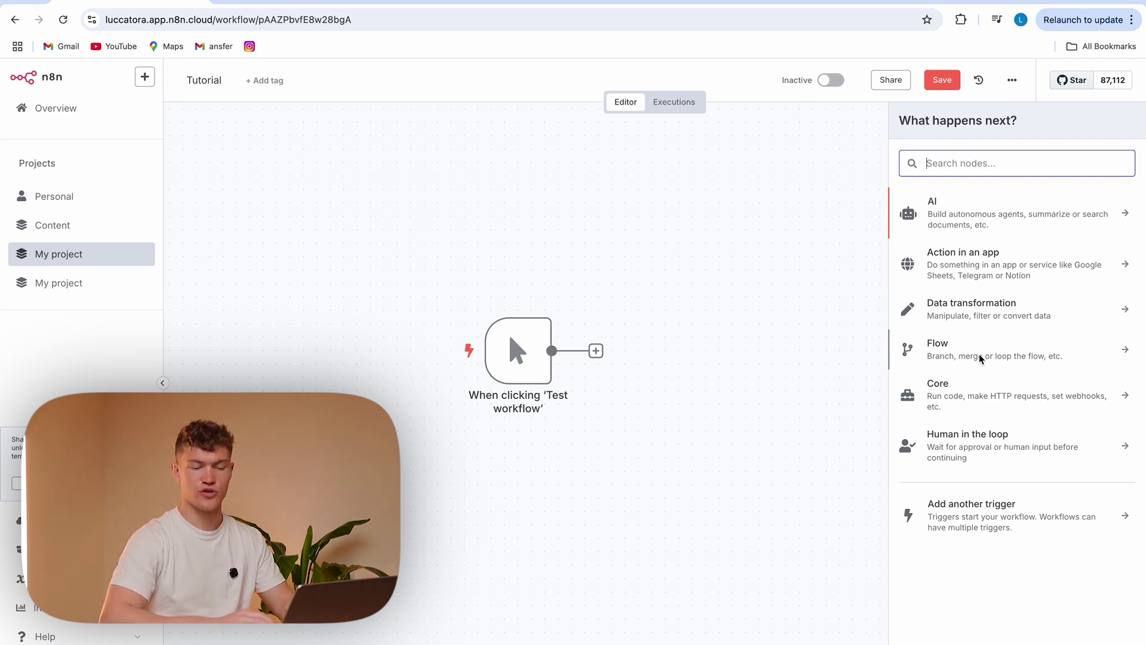
Add an Edit Fields (Set) node and place it beside the manual trigger
click(988, 221)
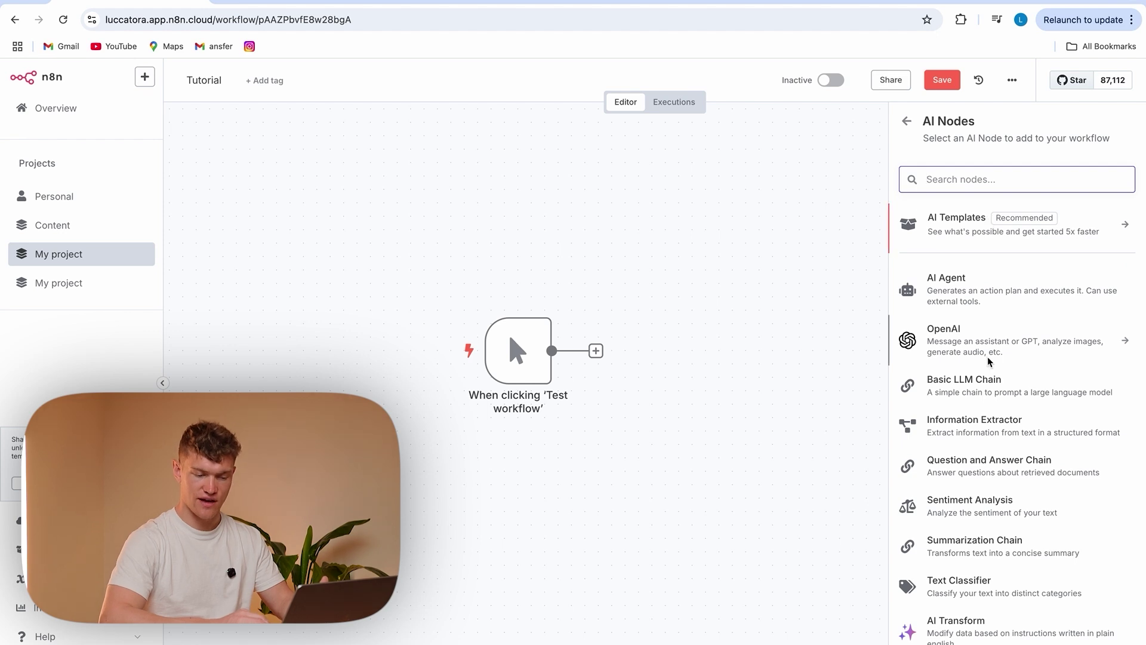
scroll(988, 361, down, 2)
scroll(990, 361, up, 1)
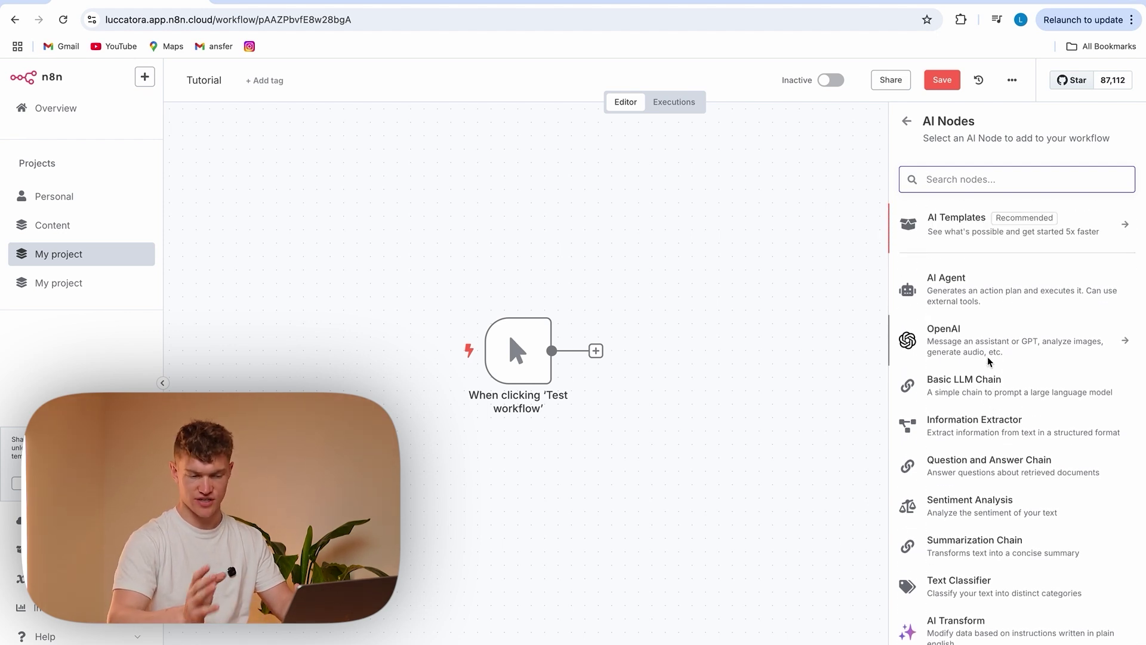
click(906, 120)
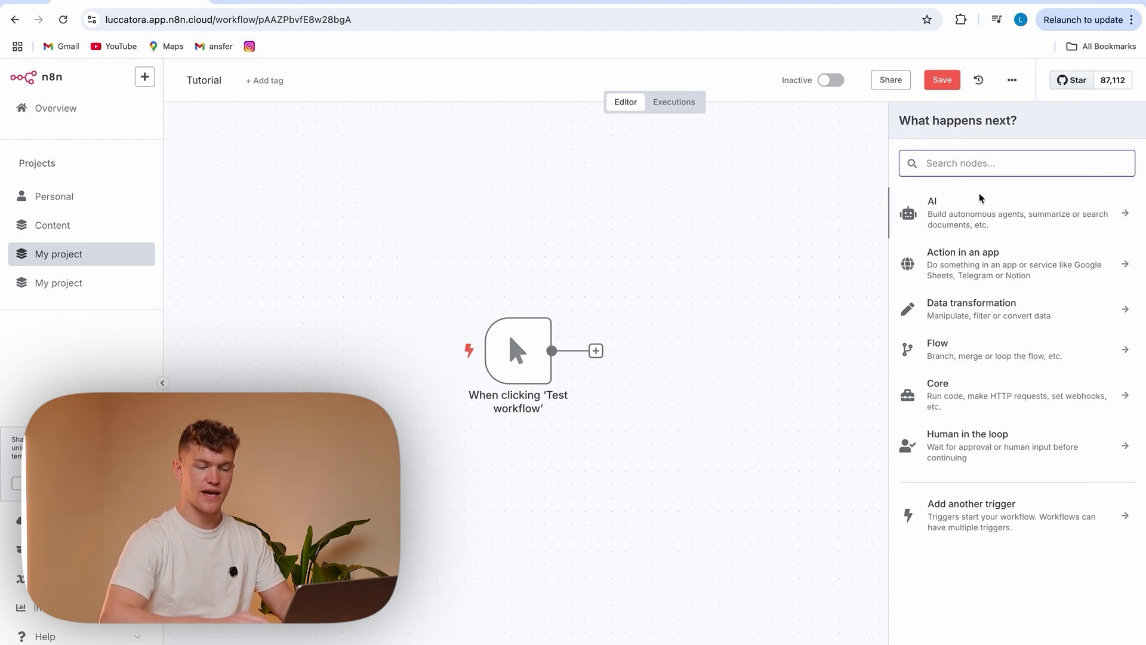
text(set)
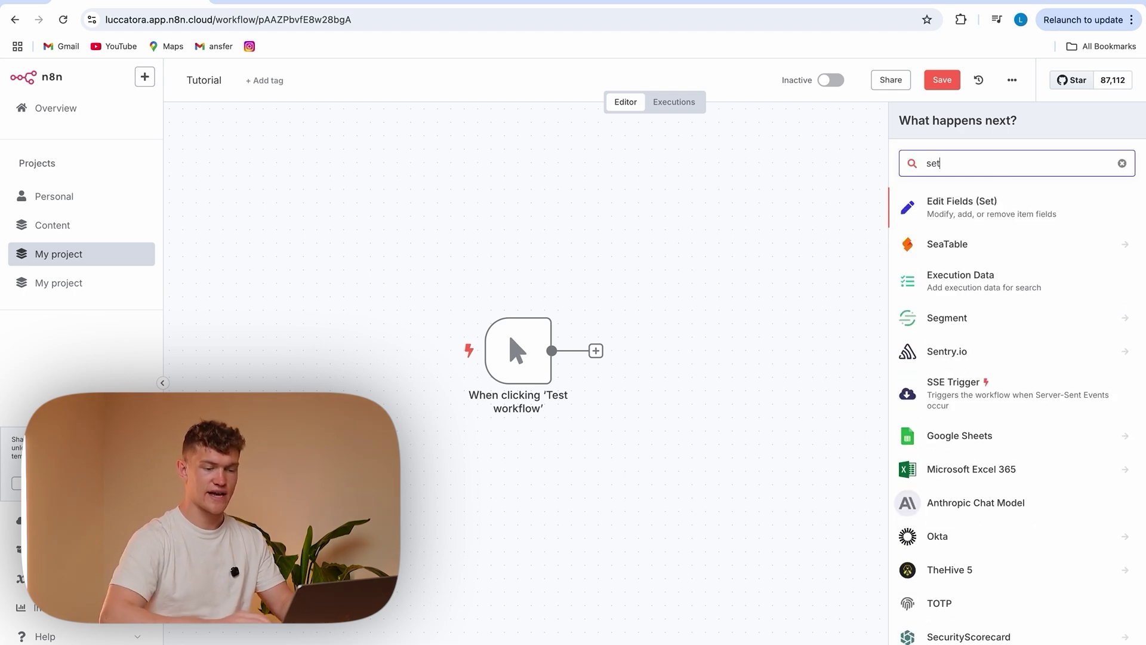
click(980, 216)
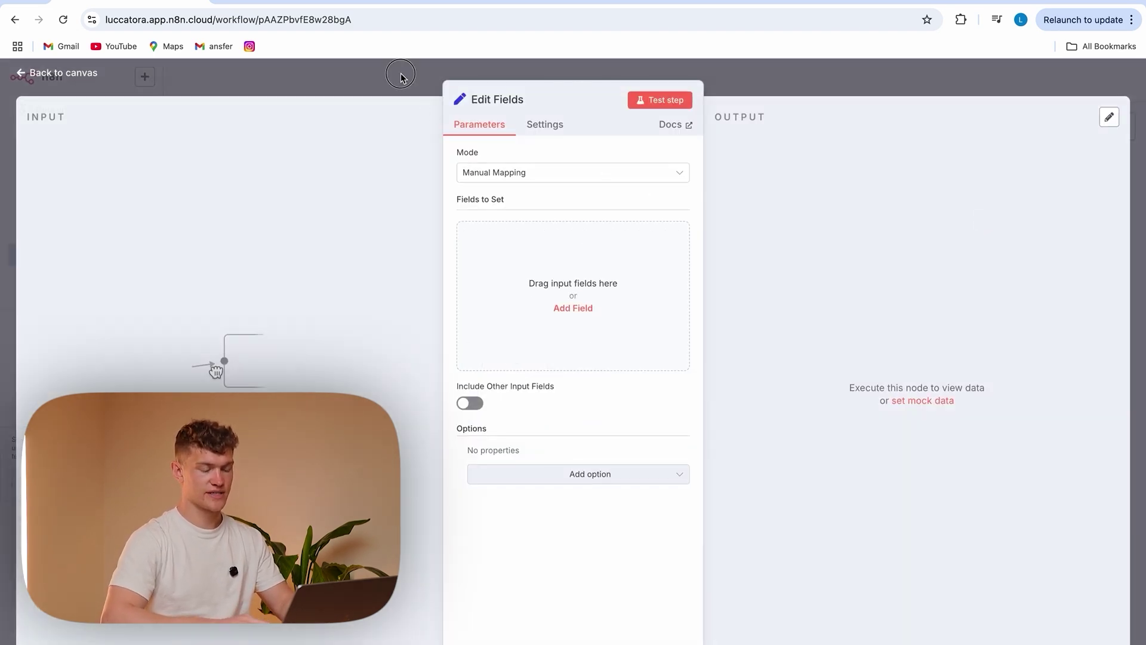
click(404, 78)
drag(573, 406, 656, 357)
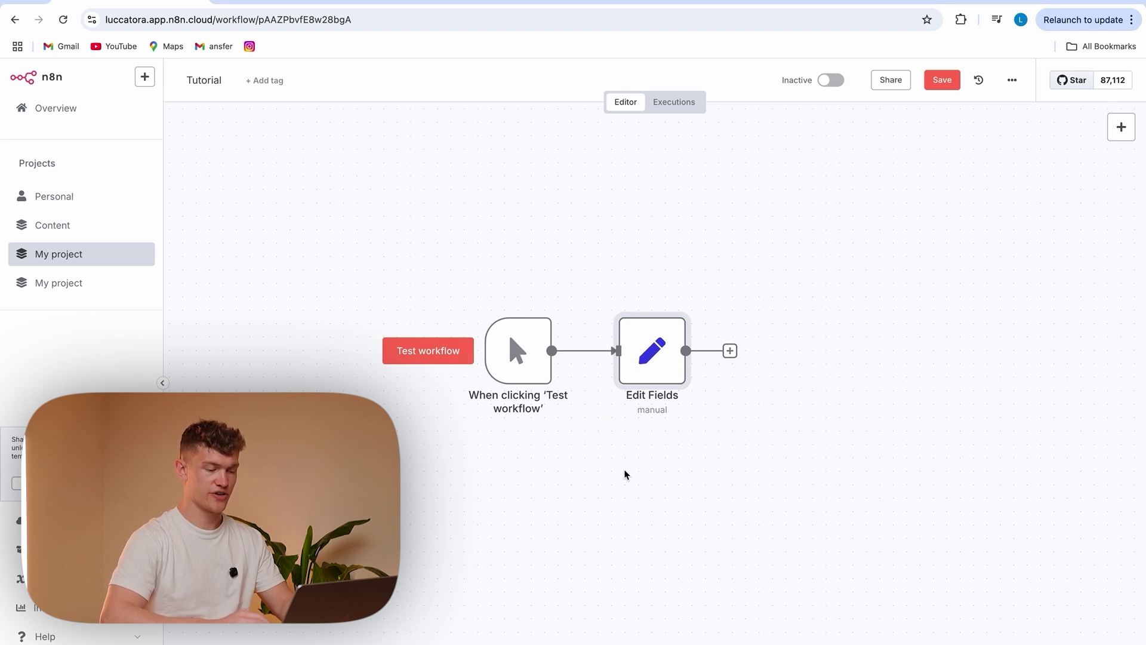
In Edit Fields, add a field InvoiceStatus with value 'Recieved'
double_click(654, 377)
click(410, 88)
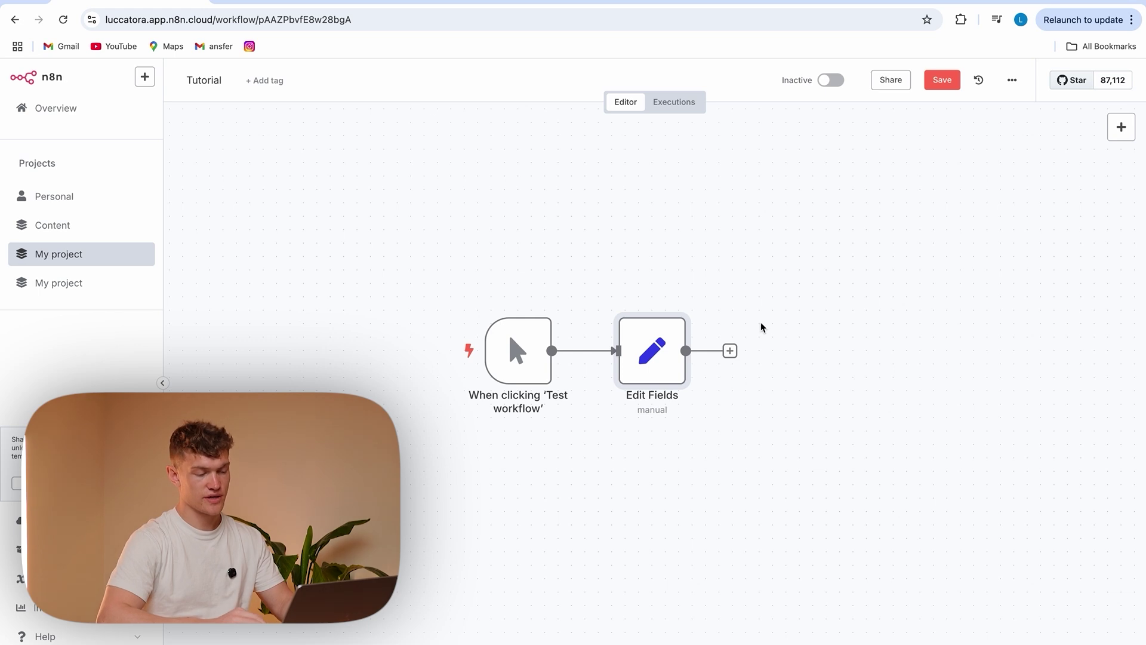
double_click(652, 352)
click(538, 278)
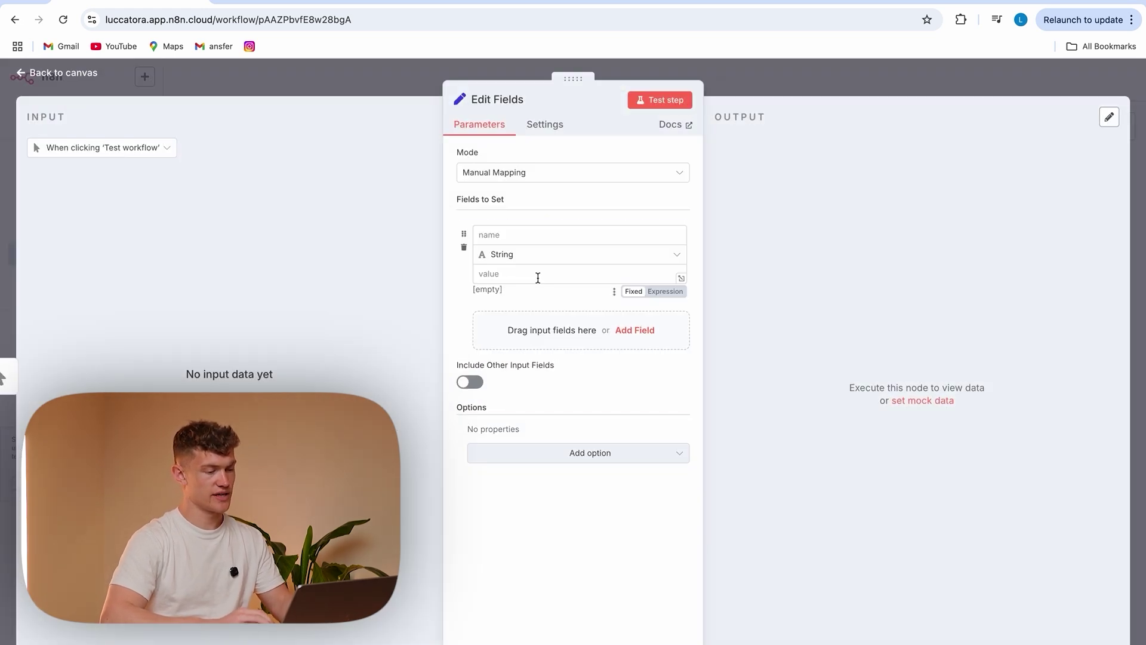
click(517, 236)
text({)
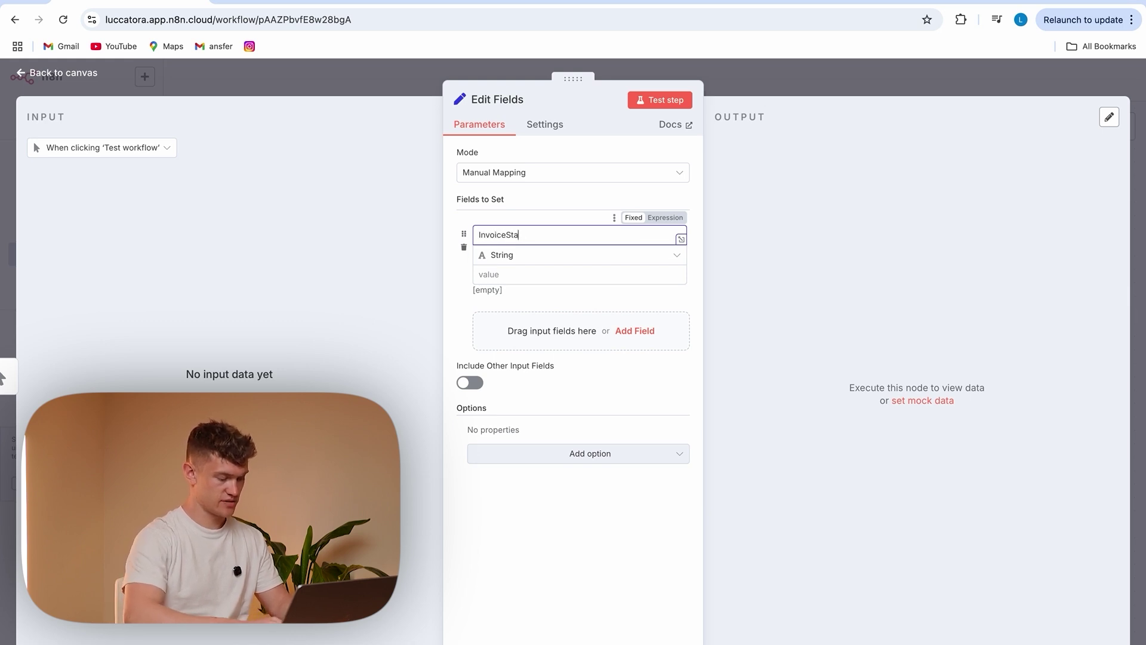
click(512, 270)
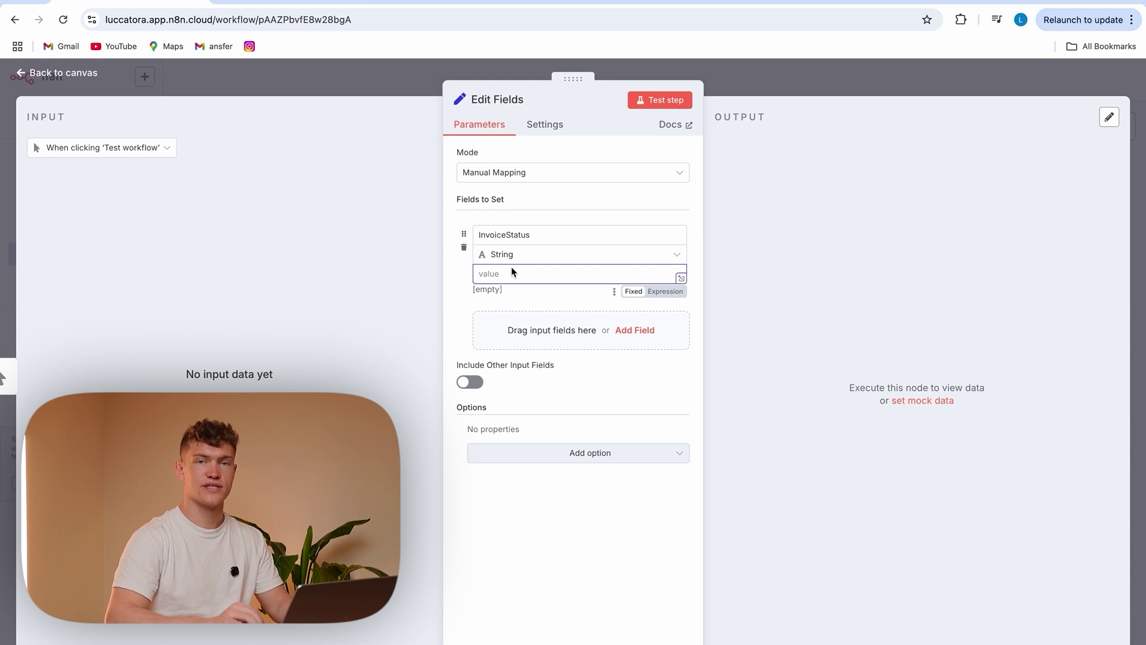
text(Recieved)
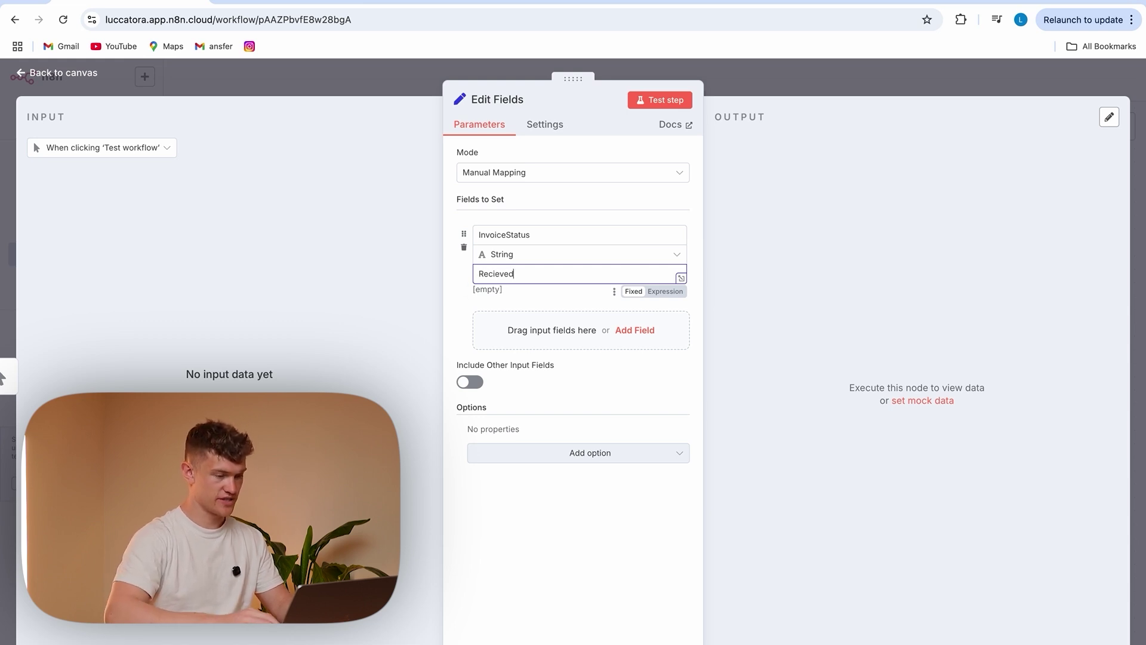
click(525, 573)
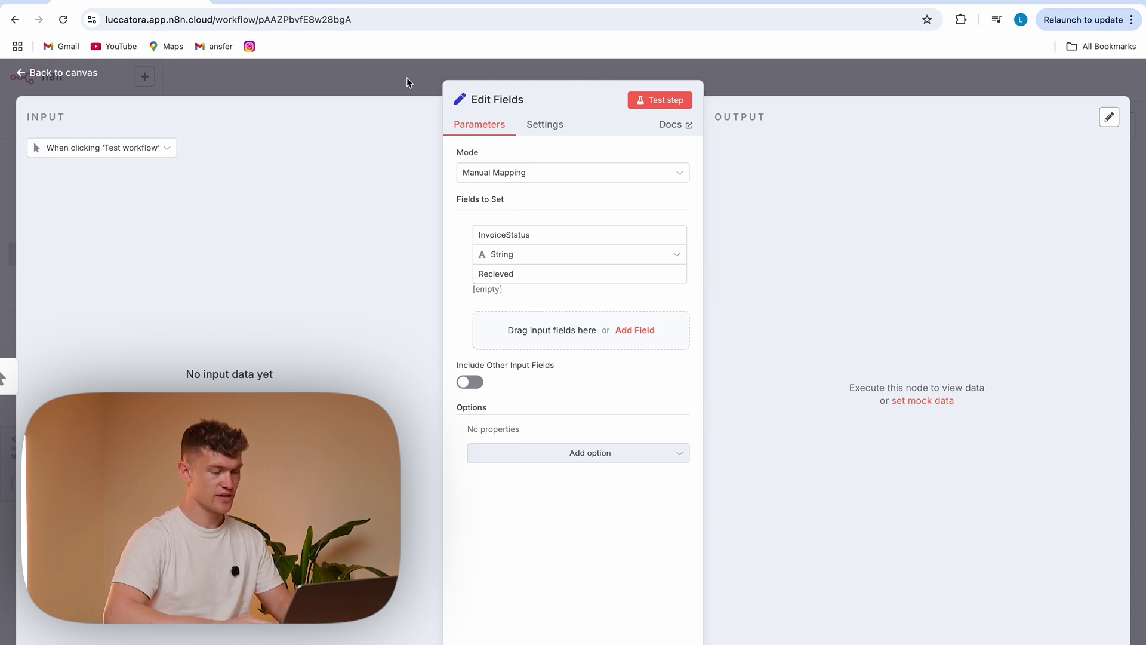
Save the workflow, run a test, and check the InvoiceStatus output column
click(370, 75)
click(942, 85)
click(428, 353)
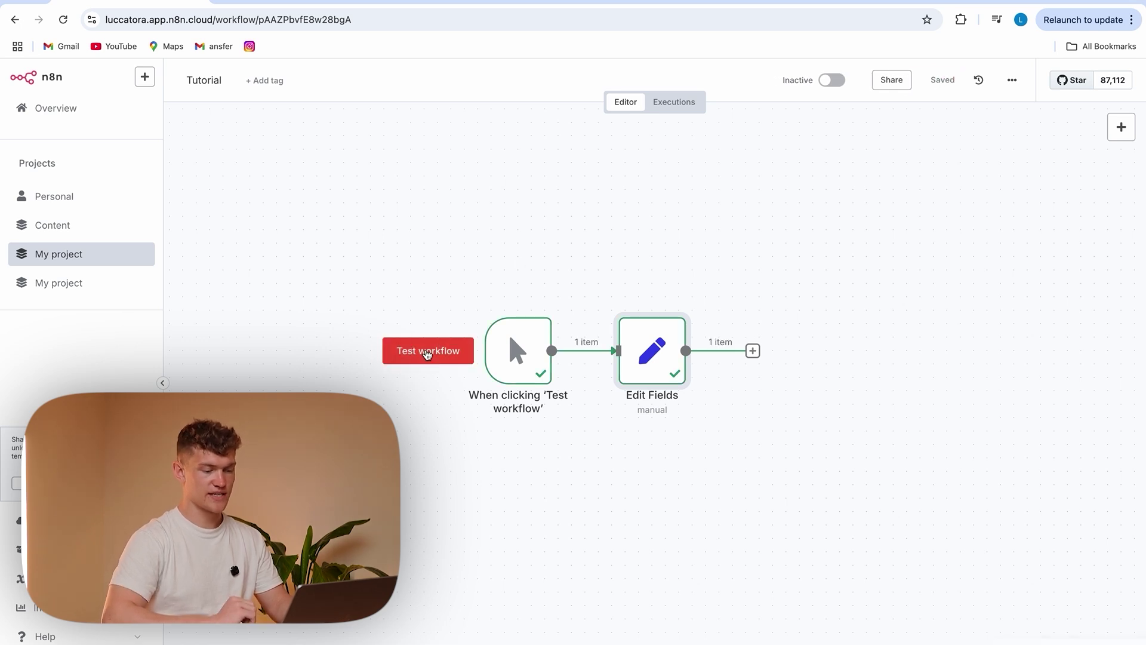
double_click(652, 351)
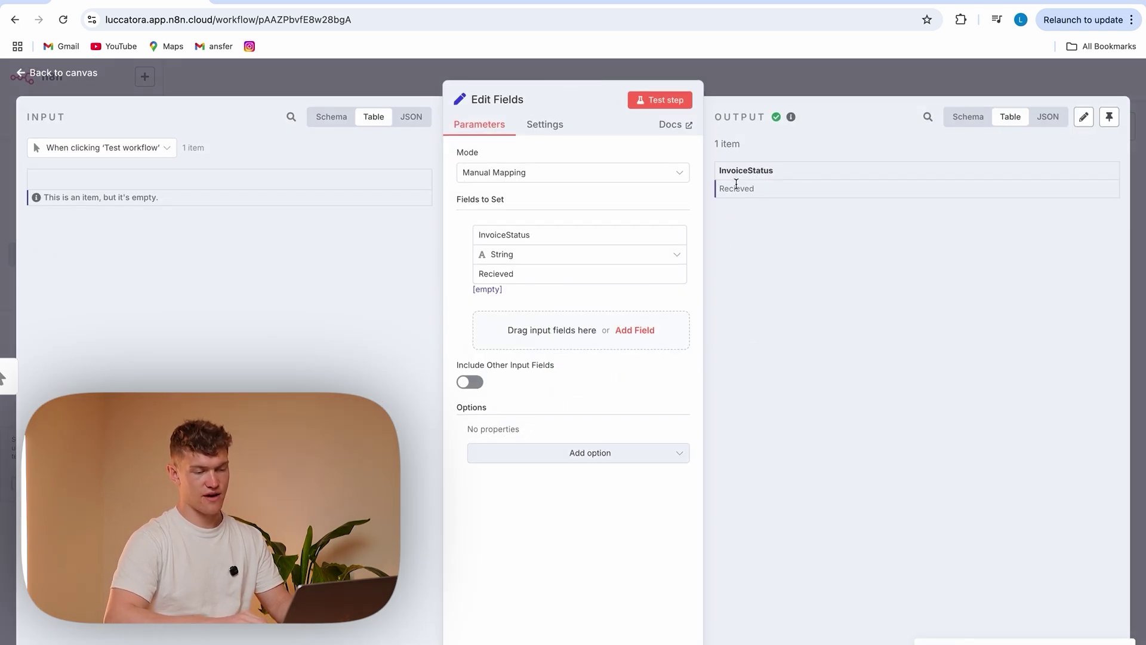
drag(716, 172, 786, 170)
click(771, 221)
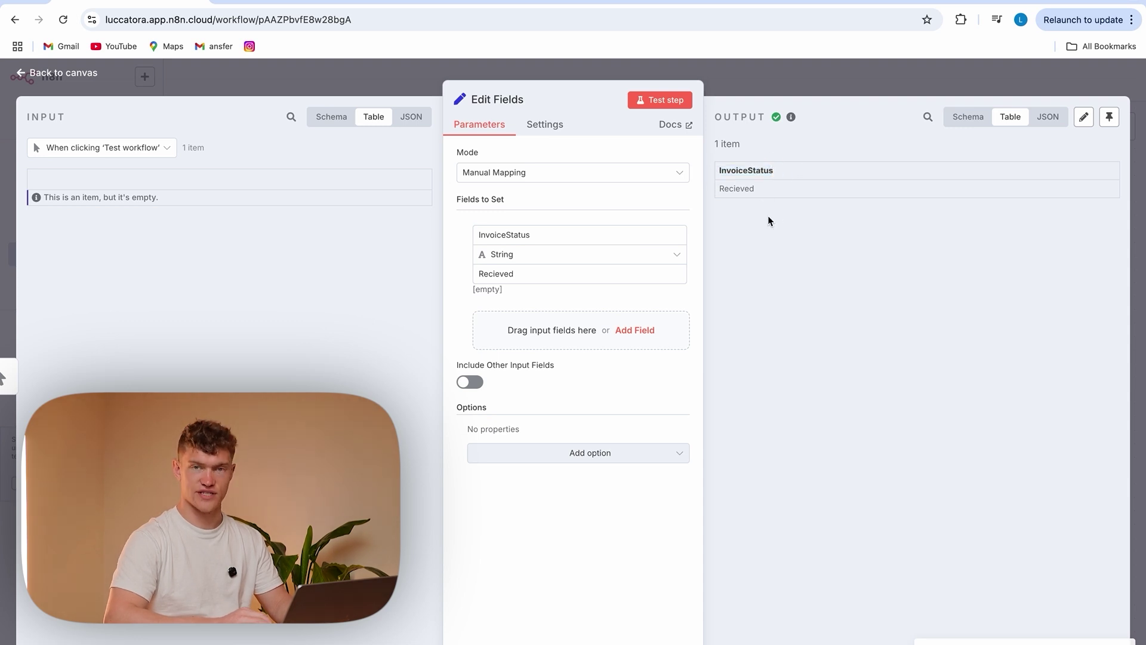
click(717, 66)
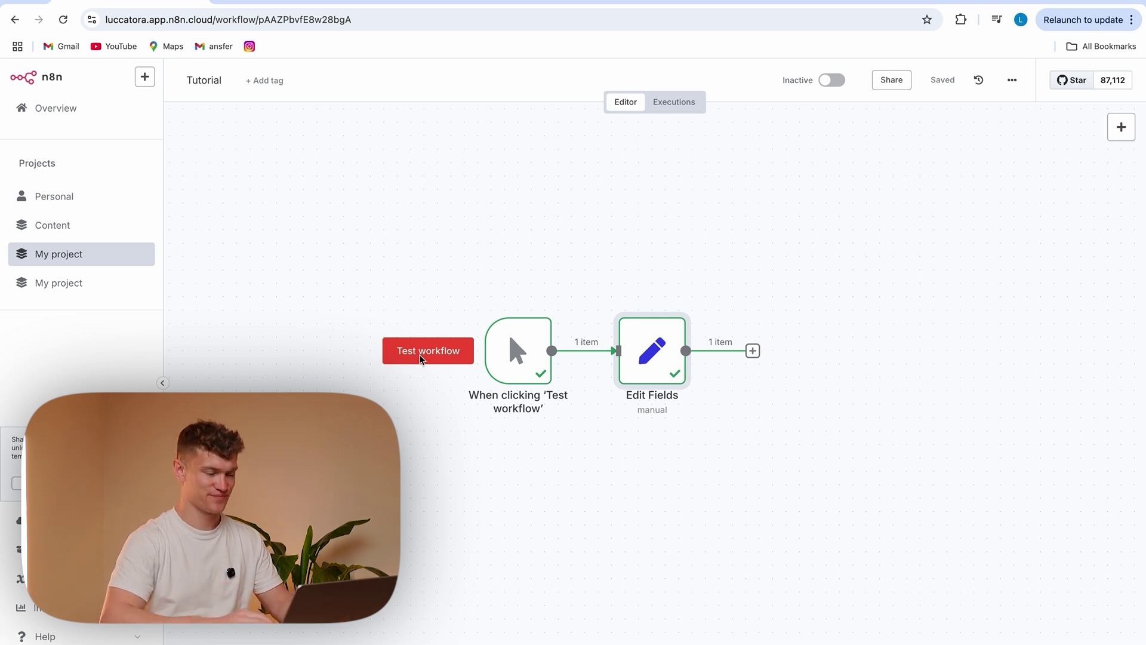
Add an Email Trigger (IMAP) node from the app-event triggers
scroll(651, 298, right, 3)
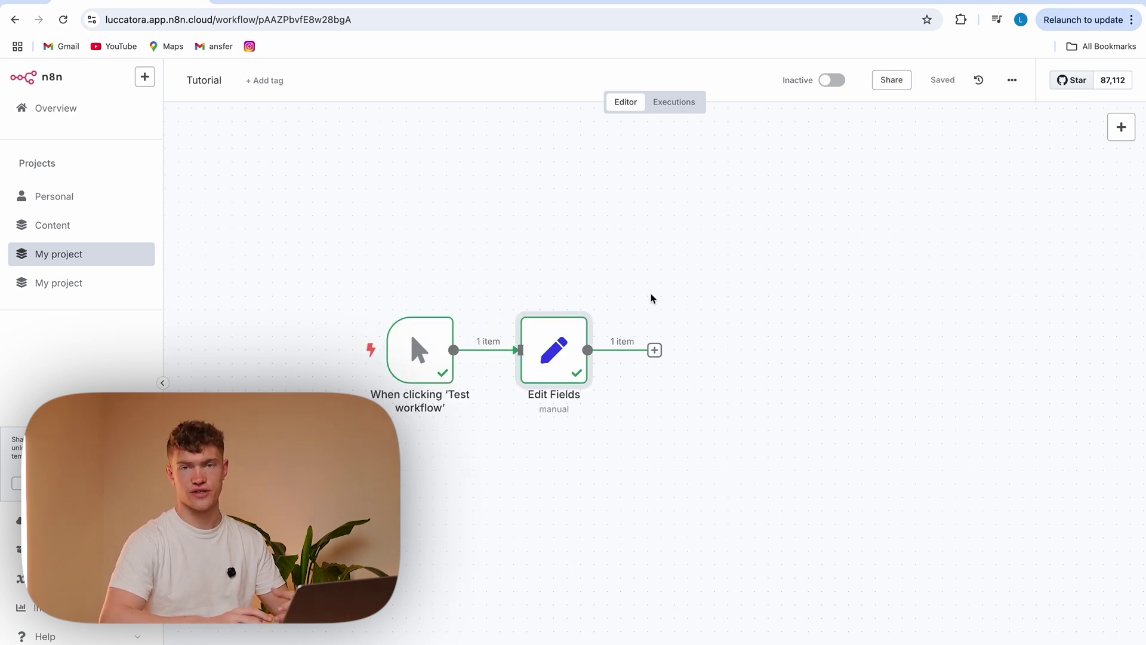
click(1122, 127)
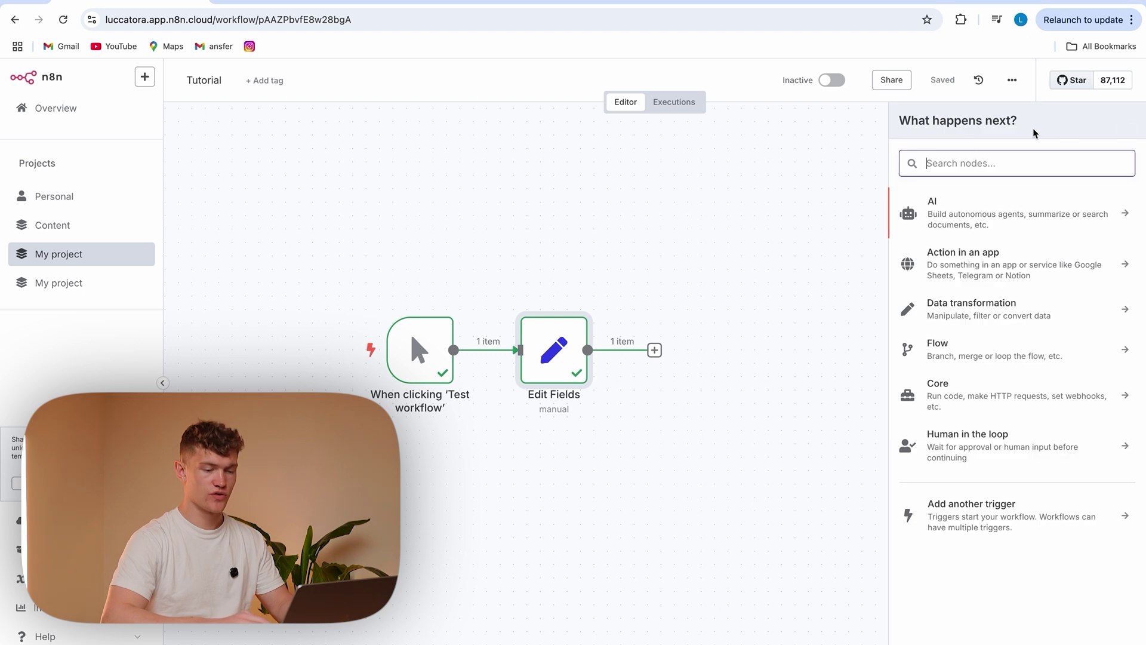
click(1044, 505)
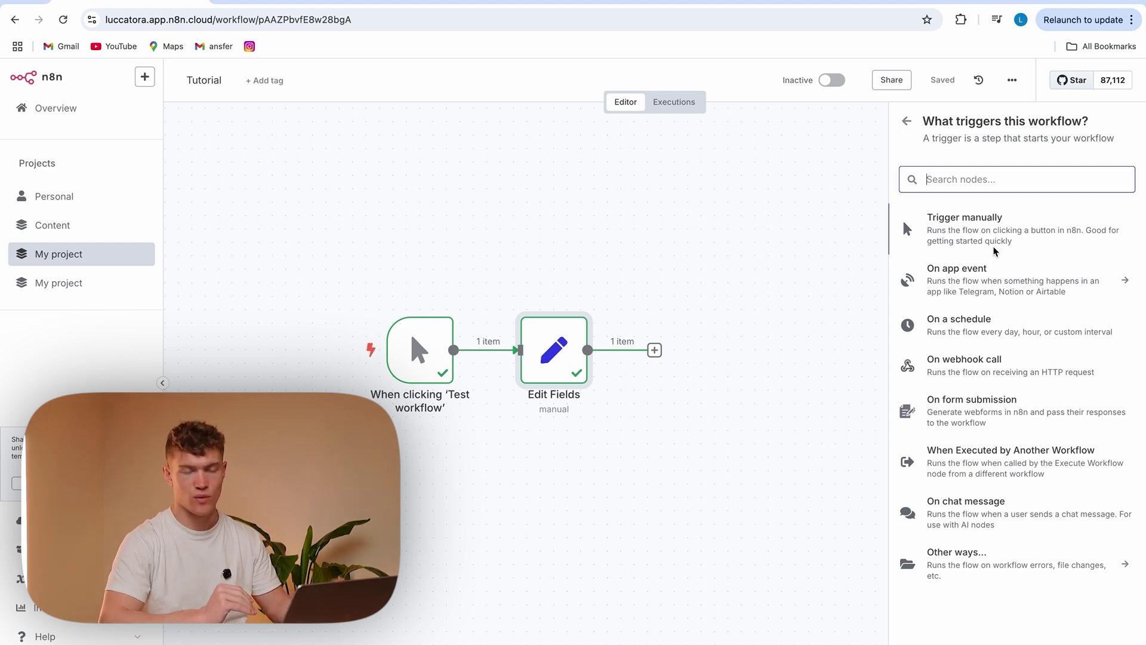
click(950, 272)
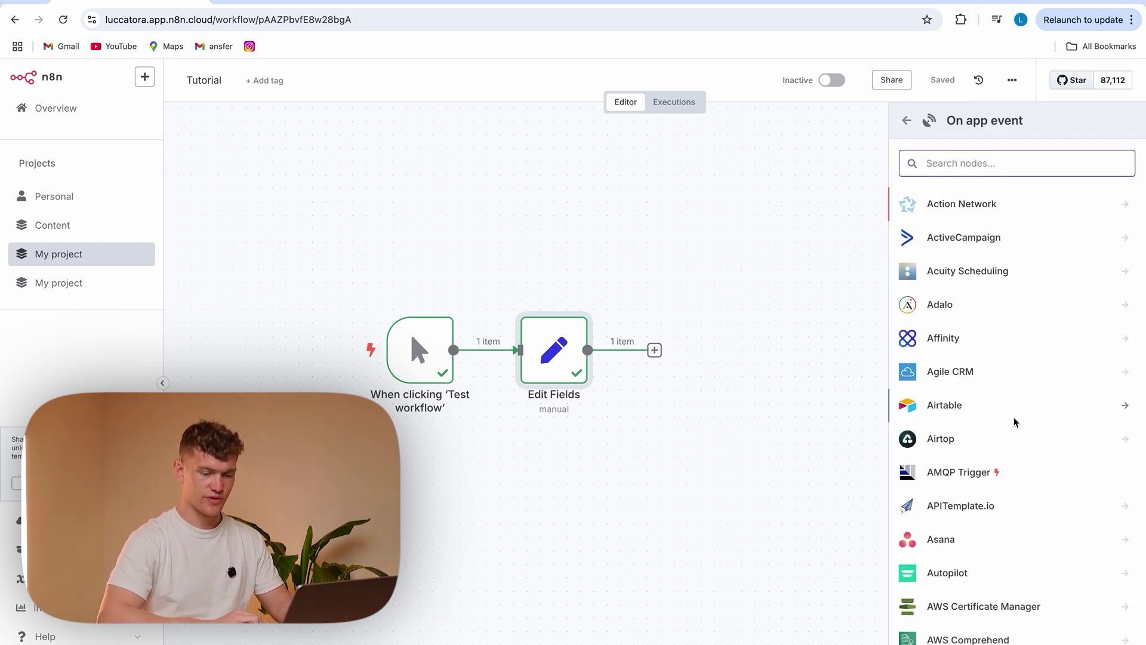
scroll(1014, 422, down, 10)
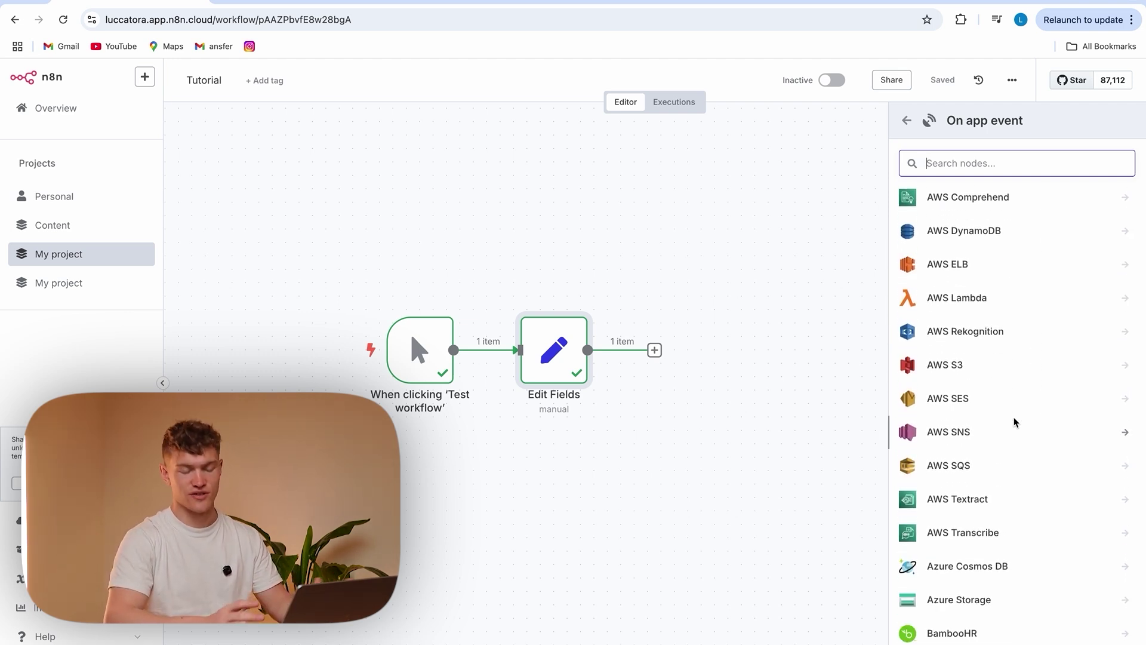
scroll(1014, 422, down, 2)
scroll(1015, 421, down, 4)
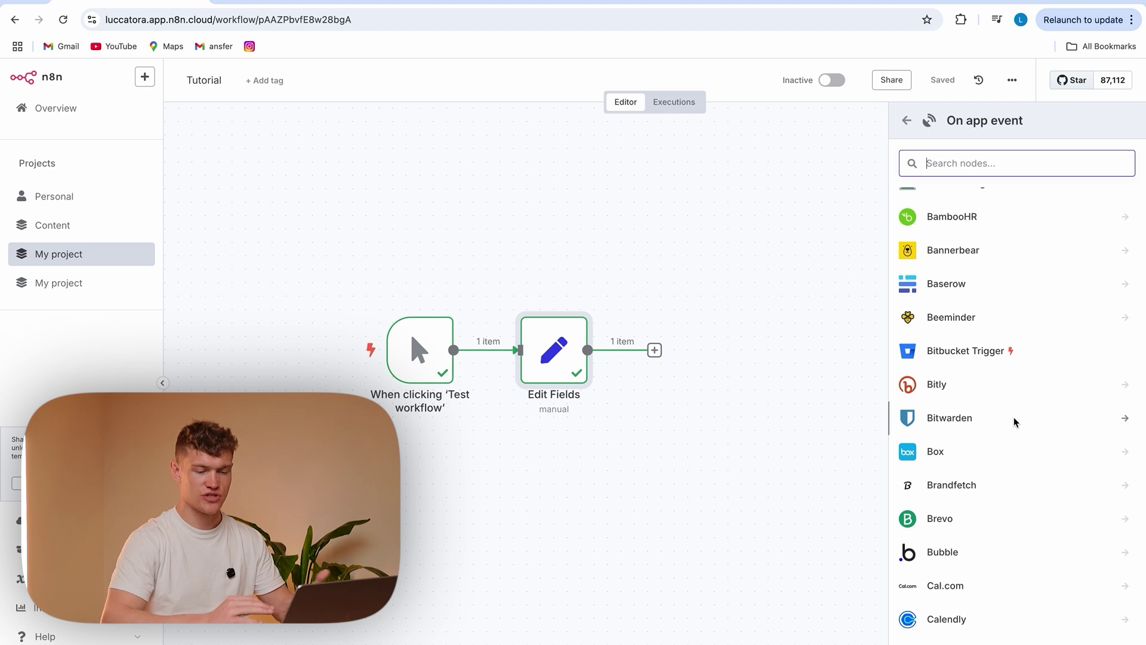
scroll(1014, 421, down, 10)
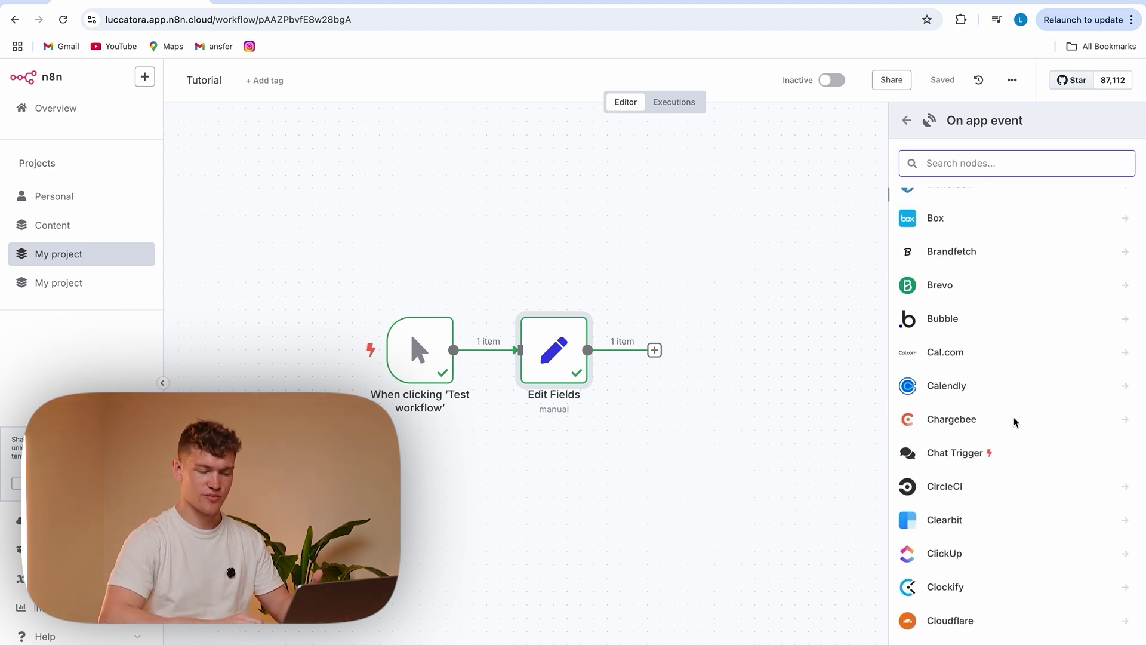
scroll(1014, 422, down, 6)
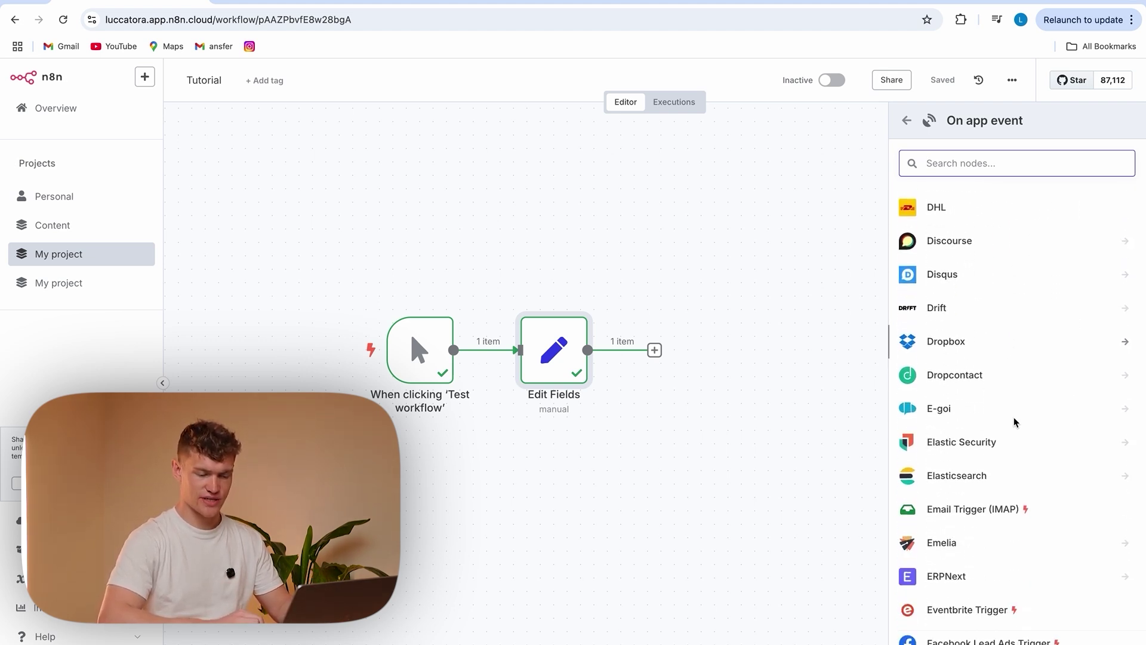
click(996, 424)
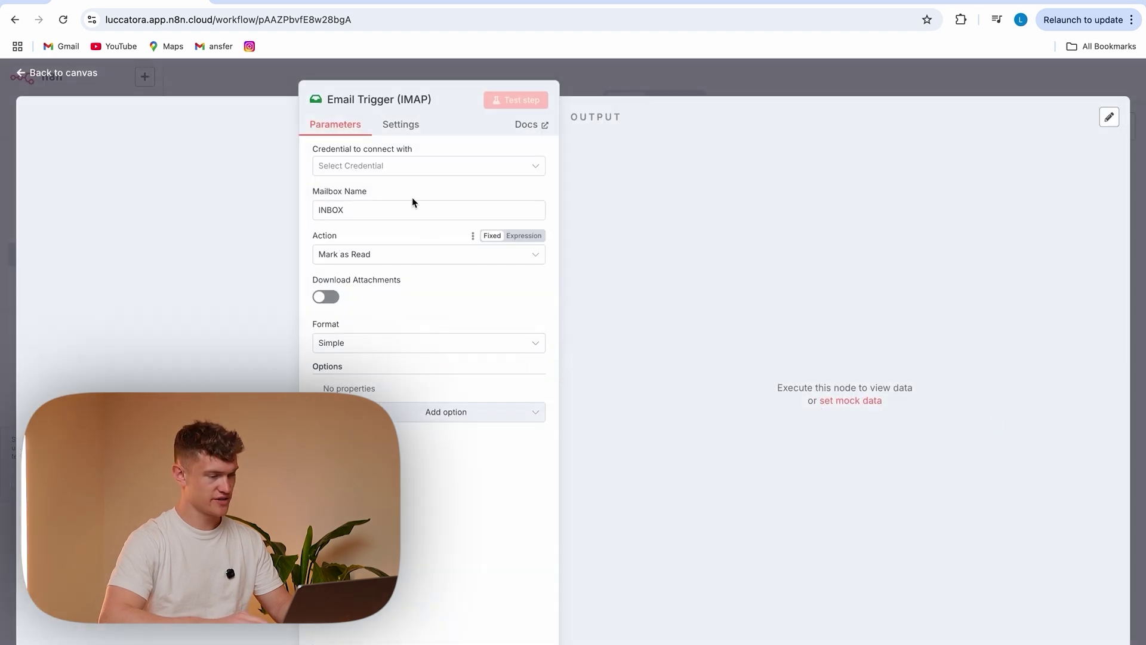
Look at the Email Trigger's credential options, then delete the node from the canvas
click(376, 166)
click(400, 509)
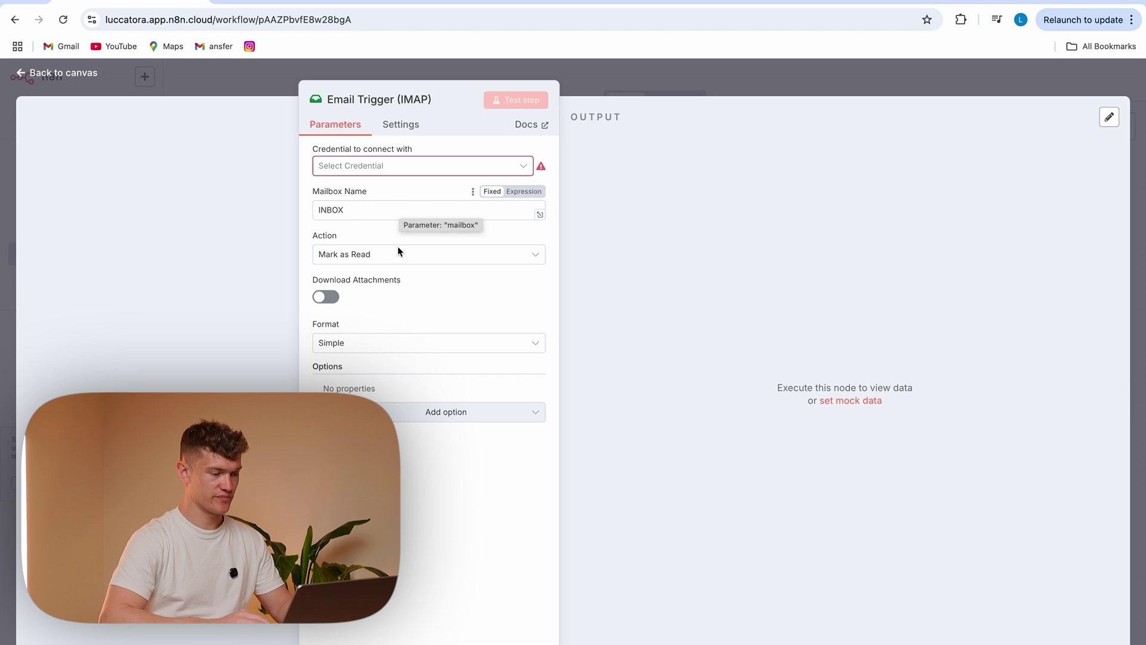
click(274, 82)
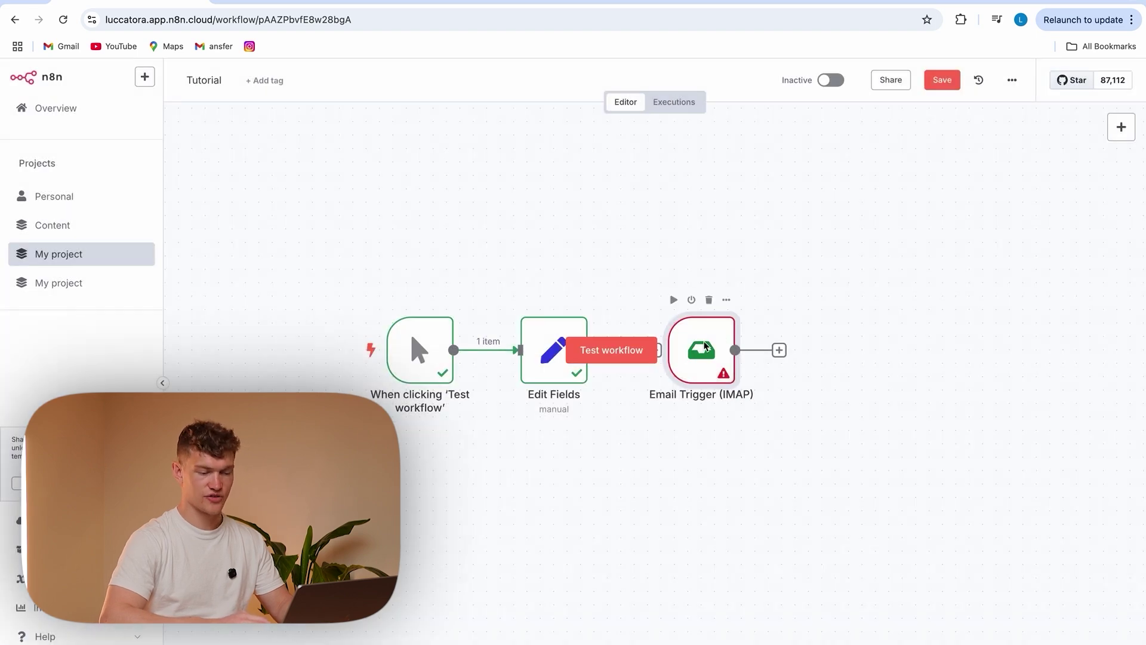
drag(701, 350, 810, 384)
click(819, 339)
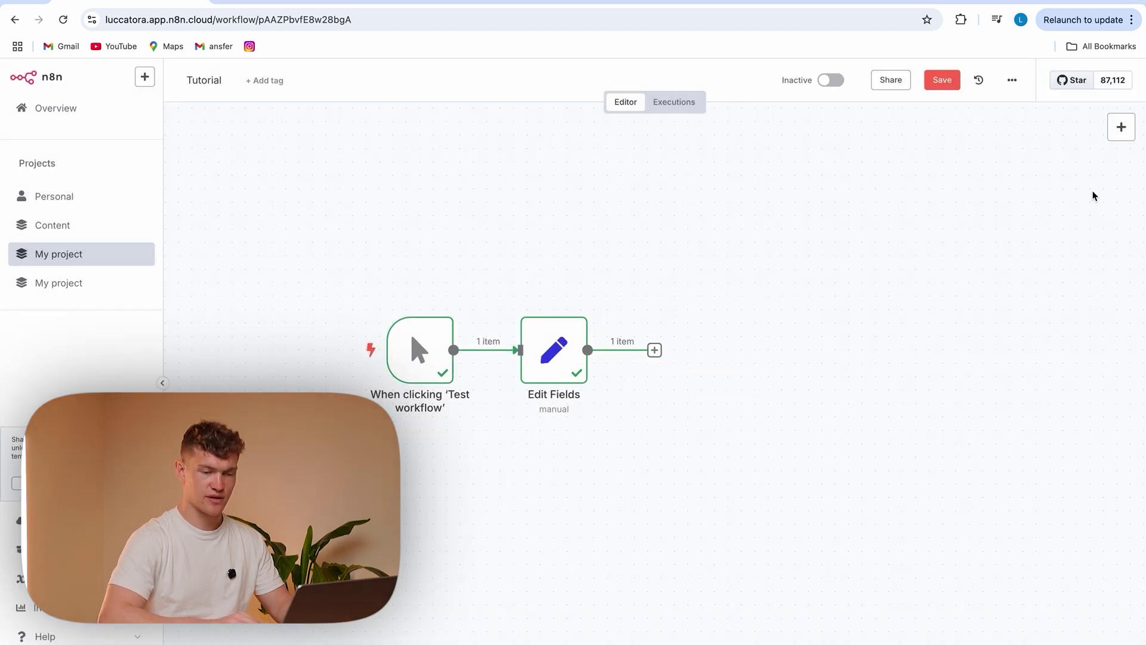
Add a Chat Trigger from app-event triggers and move it to the canvas's upper right
click(1121, 126)
click(1004, 523)
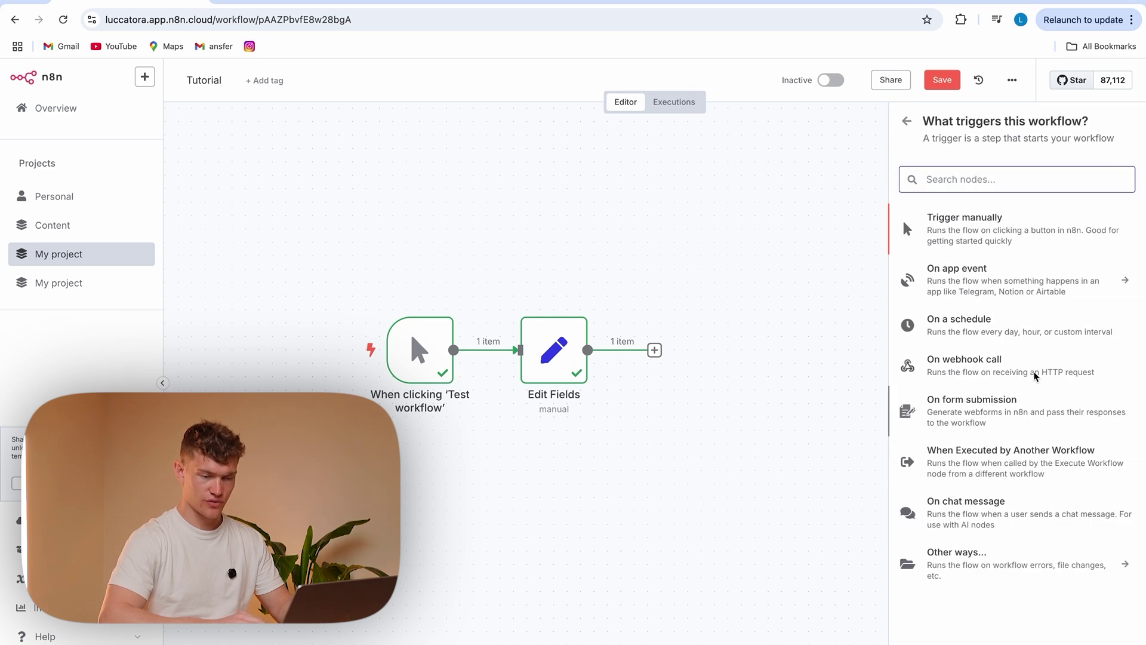
click(902, 219)
scroll(1008, 458, down, 10)
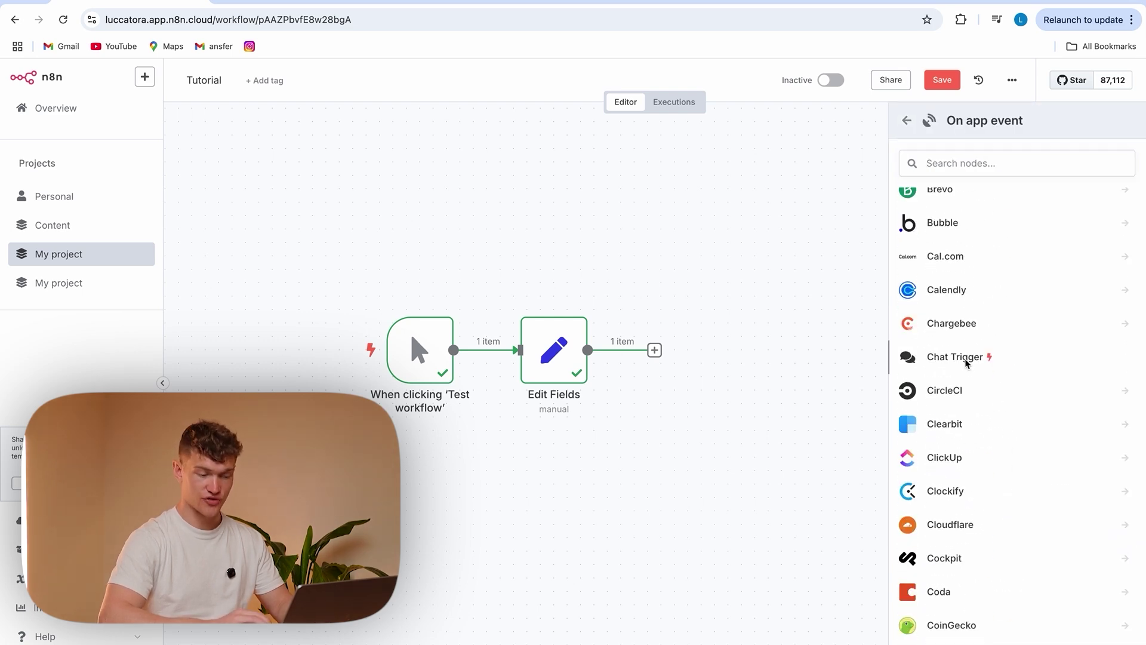
click(955, 357)
click(363, 85)
drag(562, 513, 762, 231)
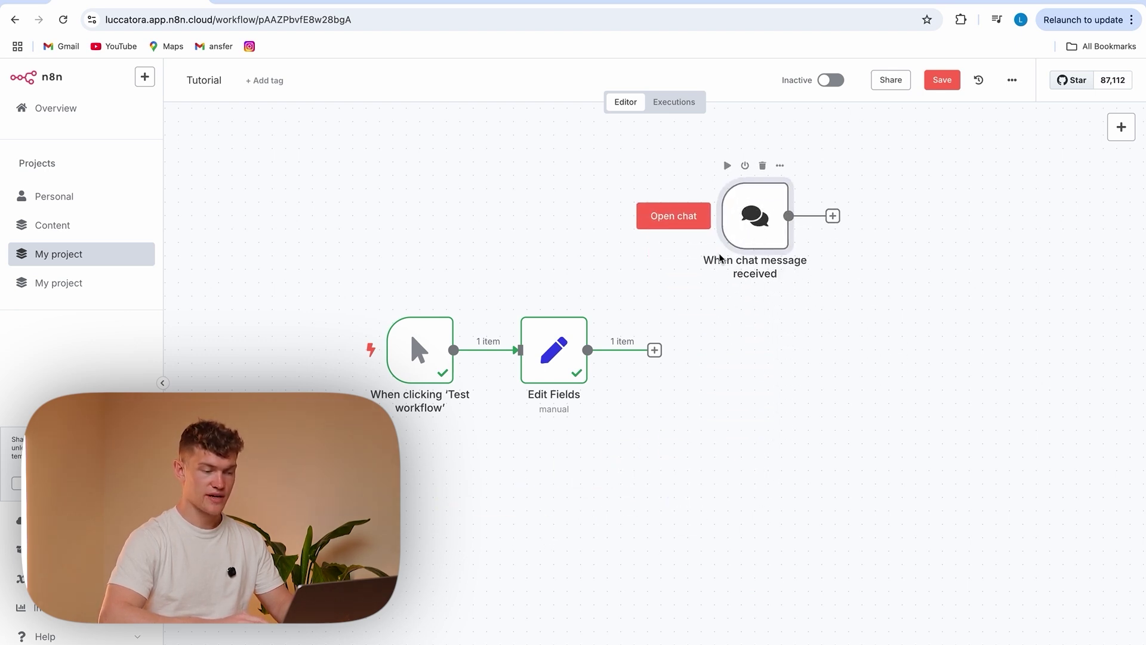
Send 'hello' in the chat, inspect the Chat Trigger output, then delete the node
click(675, 218)
text(hello)
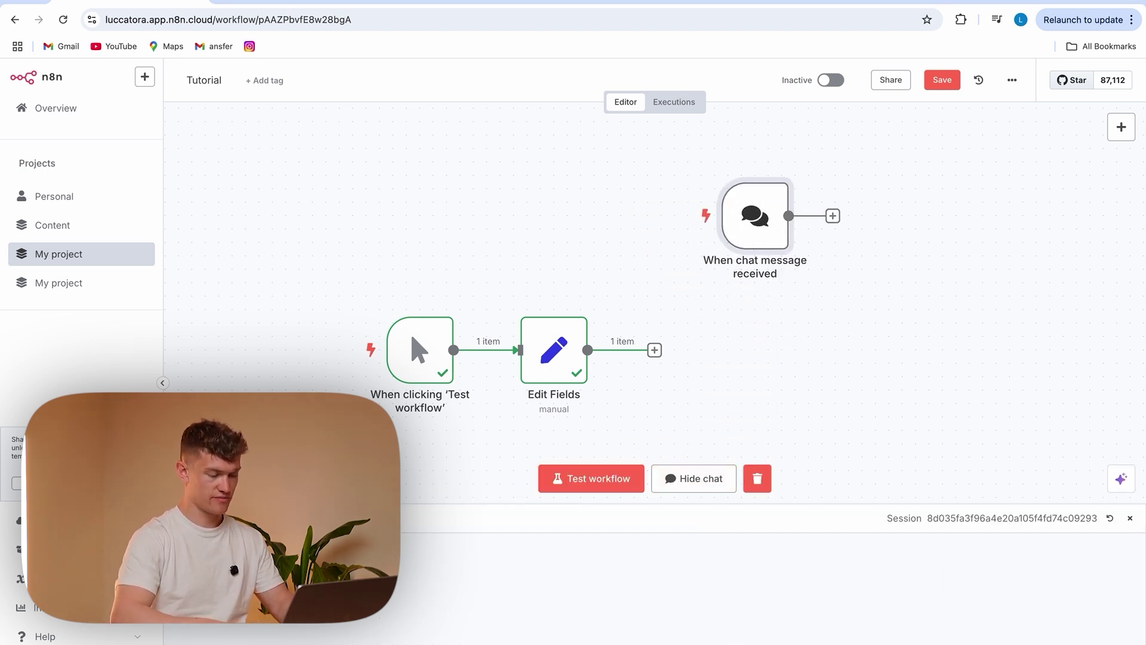
key(Return)
double_click(733, 251)
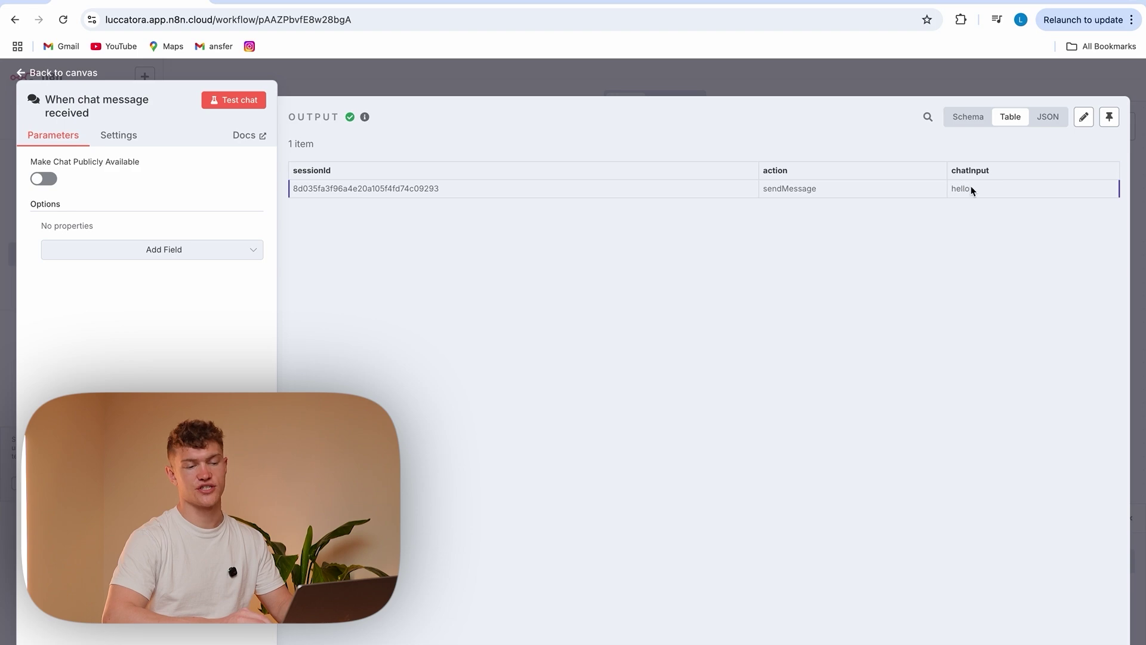
click(874, 84)
click(768, 165)
Add an 'On a schedule' Schedule Trigger to the workflow
click(1122, 126)
click(979, 507)
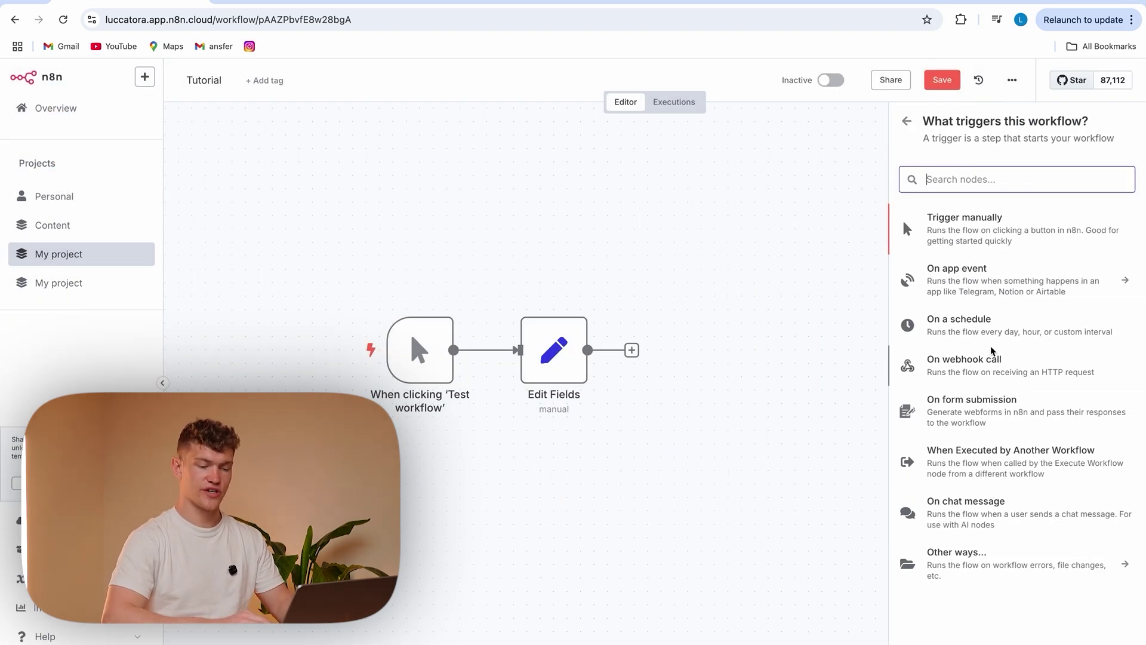
click(1028, 332)
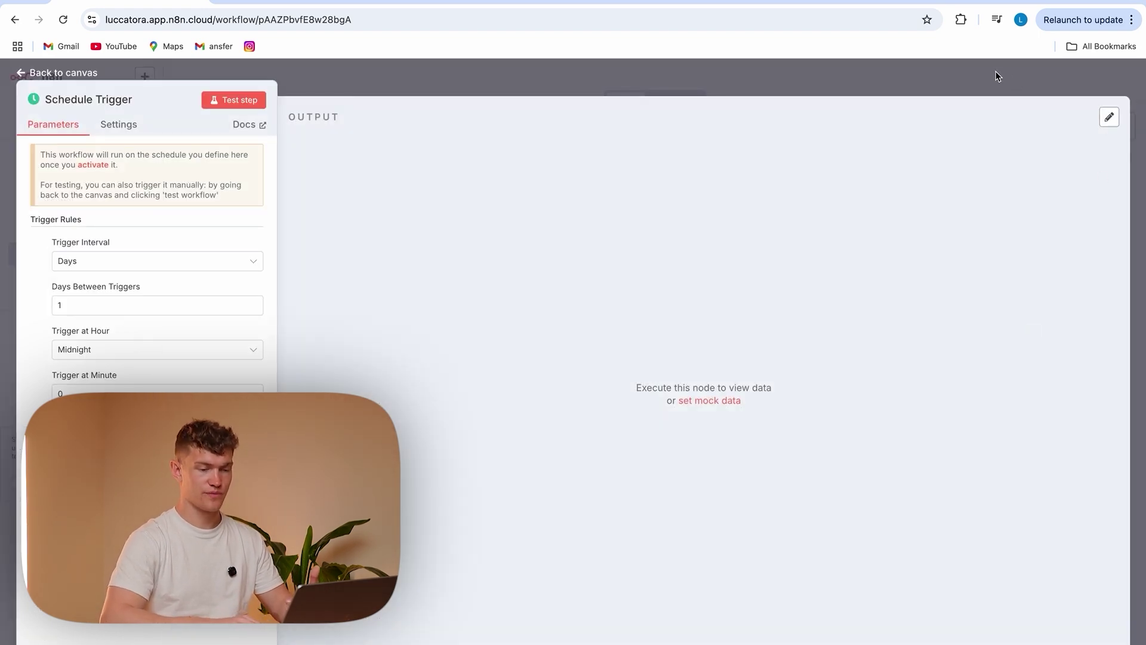
Delete the Schedule Trigger, leaving manual trigger and Edit Fields, and reopen the trigger choices
click(997, 76)
drag(568, 509, 744, 274)
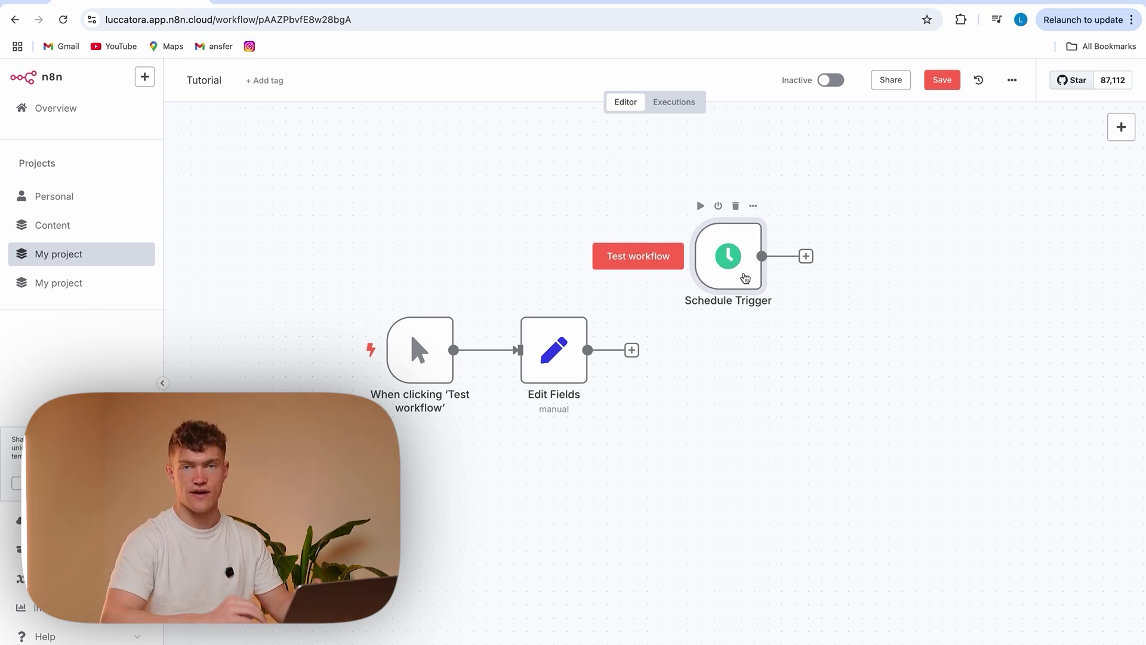
click(736, 205)
click(1117, 127)
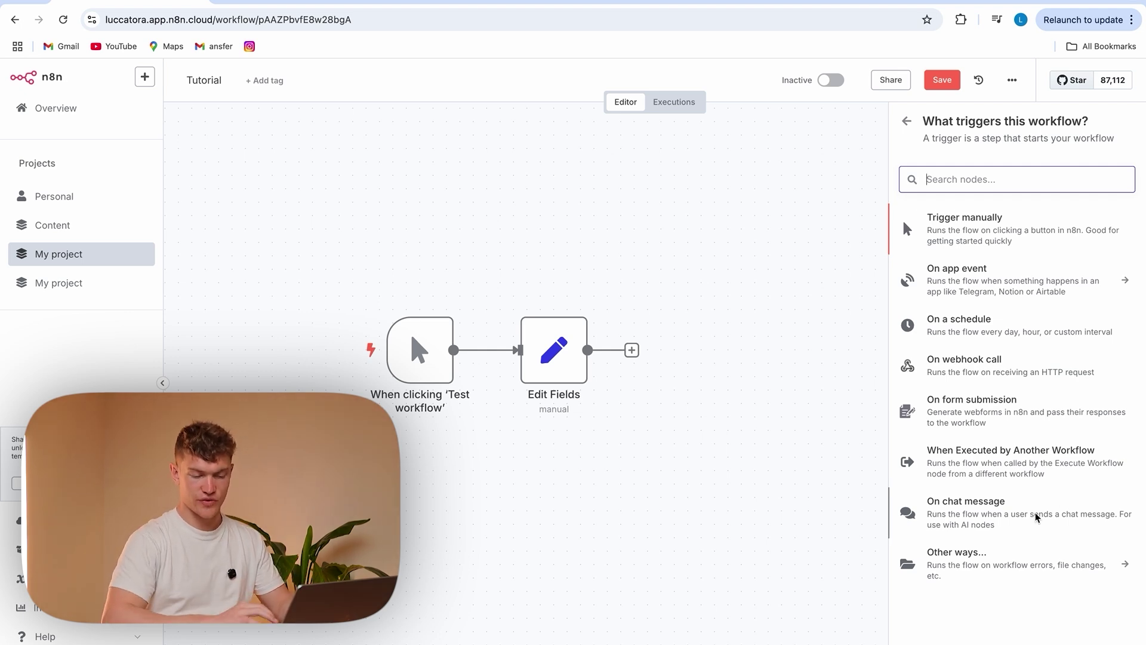
Check the other trigger types, then scroll through AI Nodes like AI Agent and OpenAI
click(1052, 566)
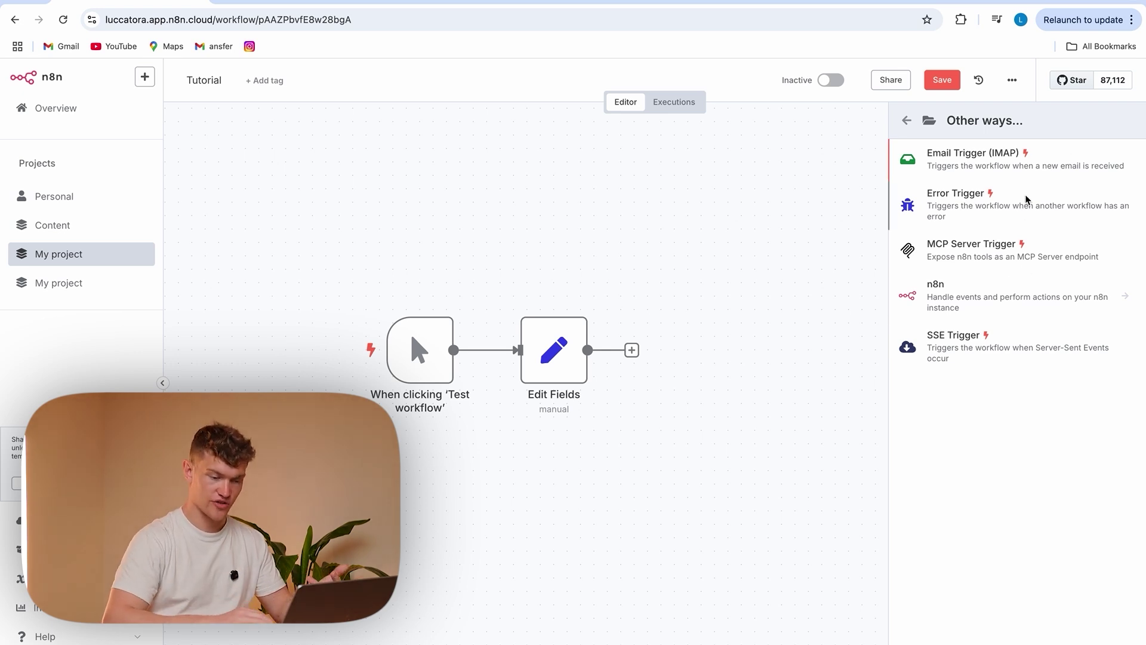
click(906, 120)
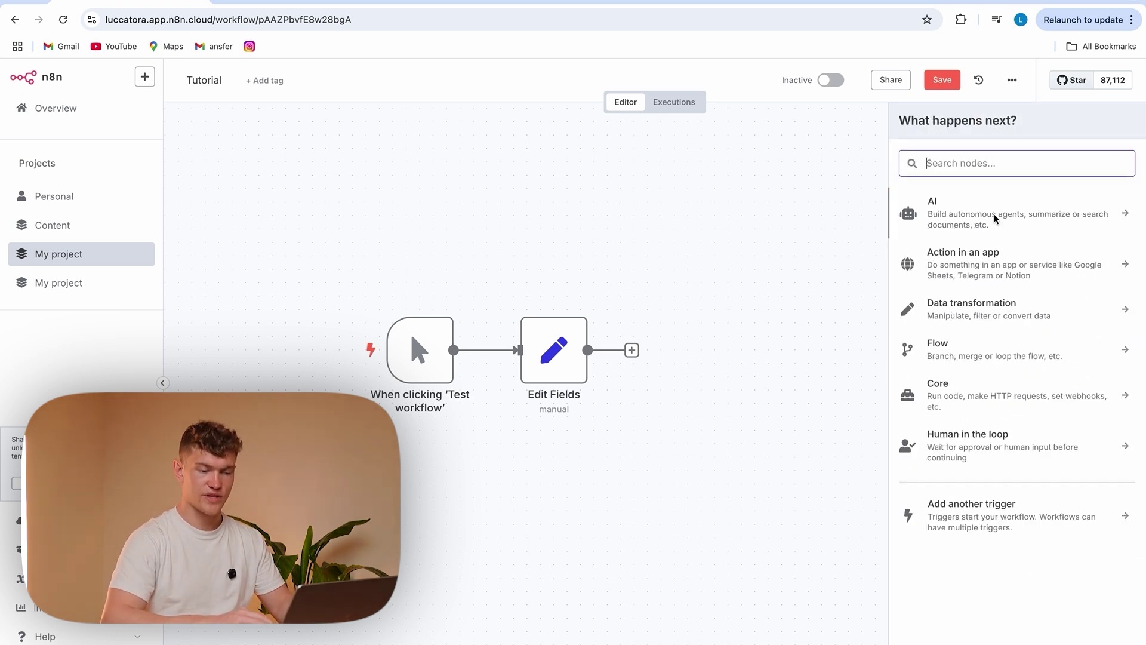
click(1047, 215)
scroll(1009, 268, down, 2)
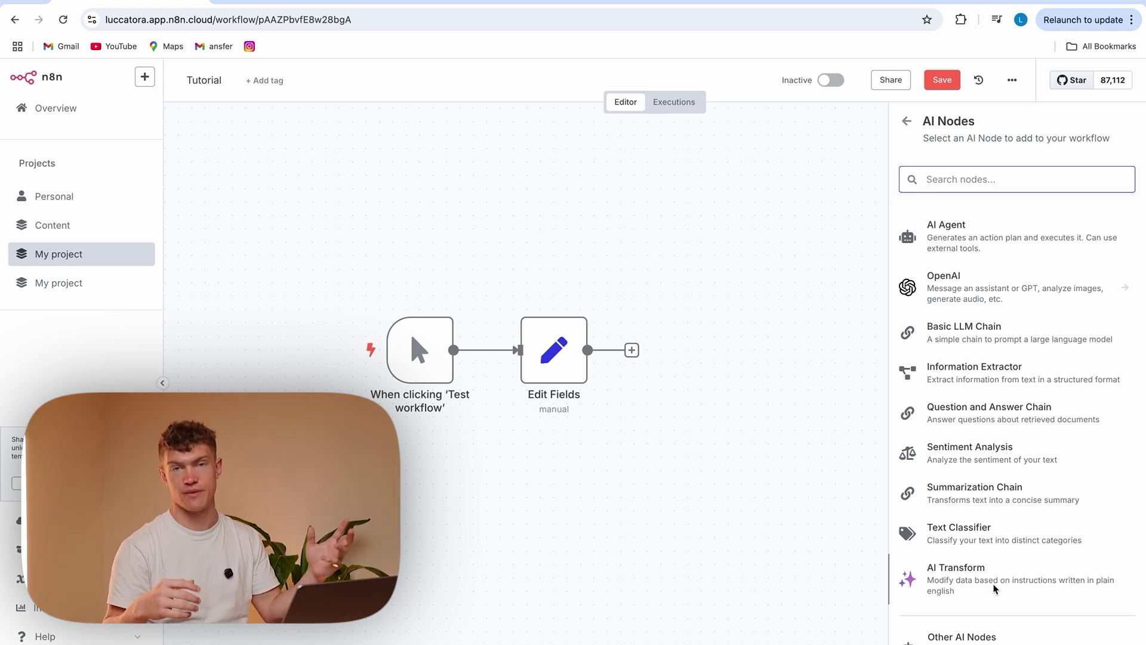
scroll(994, 588, down, 1)
scroll(996, 594, down, 1)
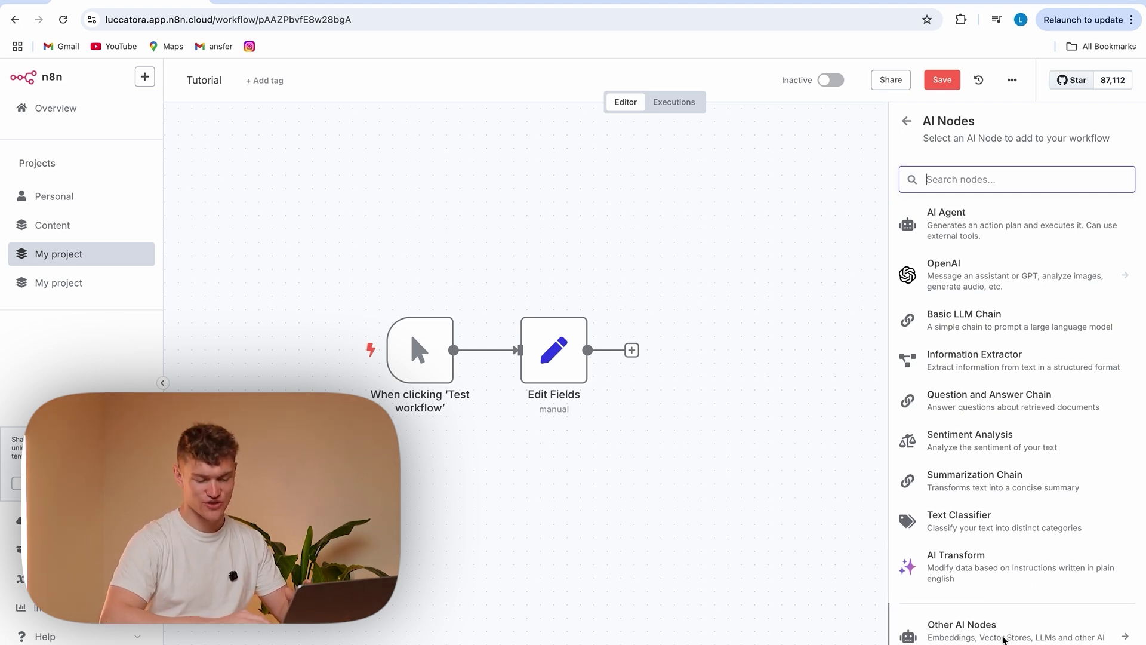
scroll(1052, 309, up, 3)
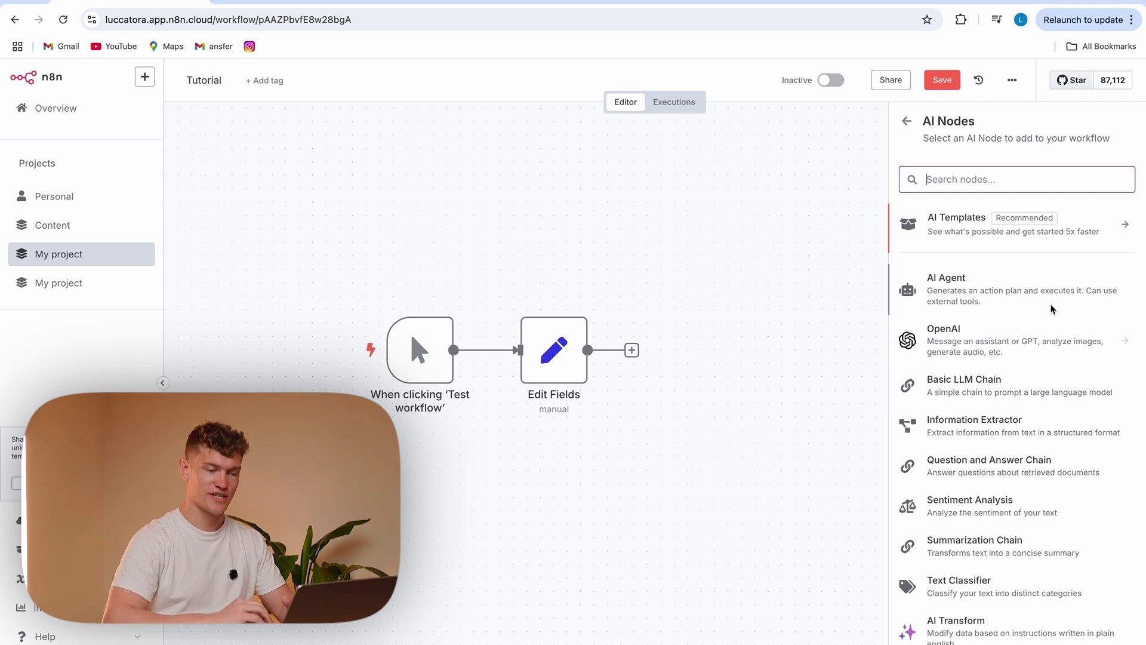
Scroll through the Data transformation nodes and return to the category list
click(906, 121)
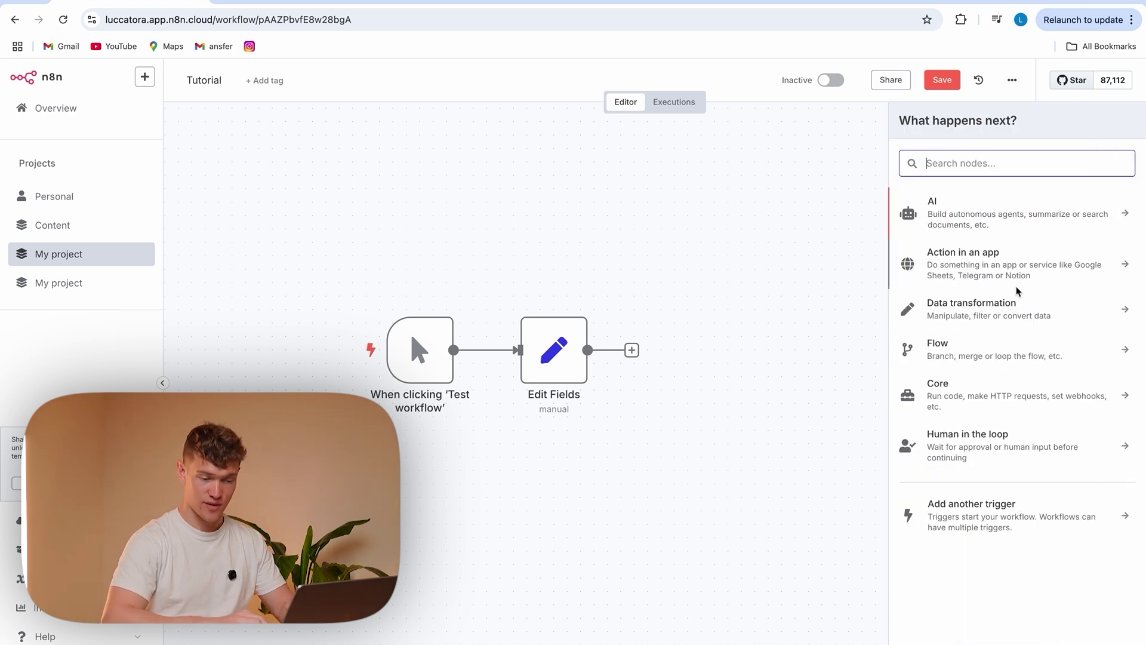
click(1039, 315)
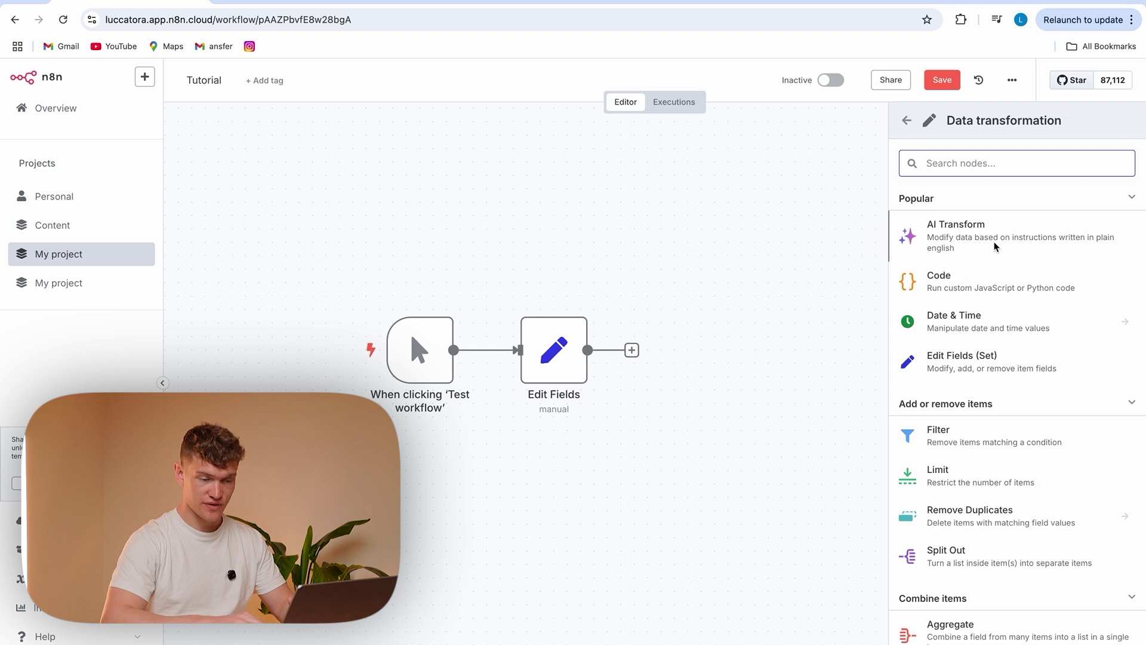
scroll(932, 384, down, 2)
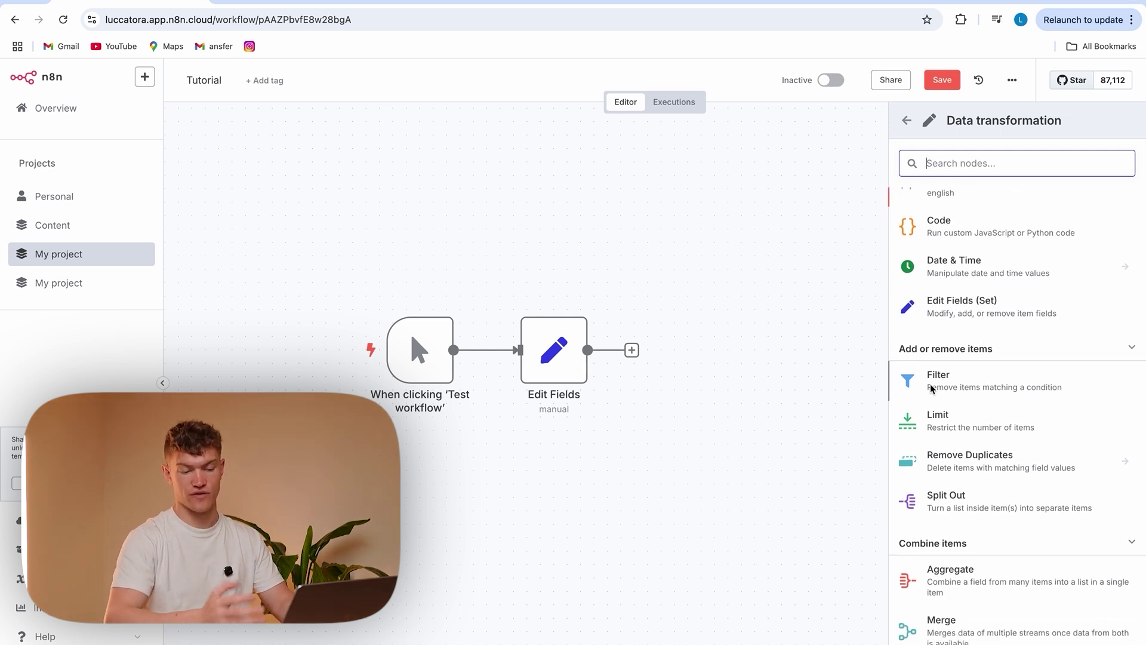
scroll(931, 387, down, 1)
scroll(930, 385, up, 2)
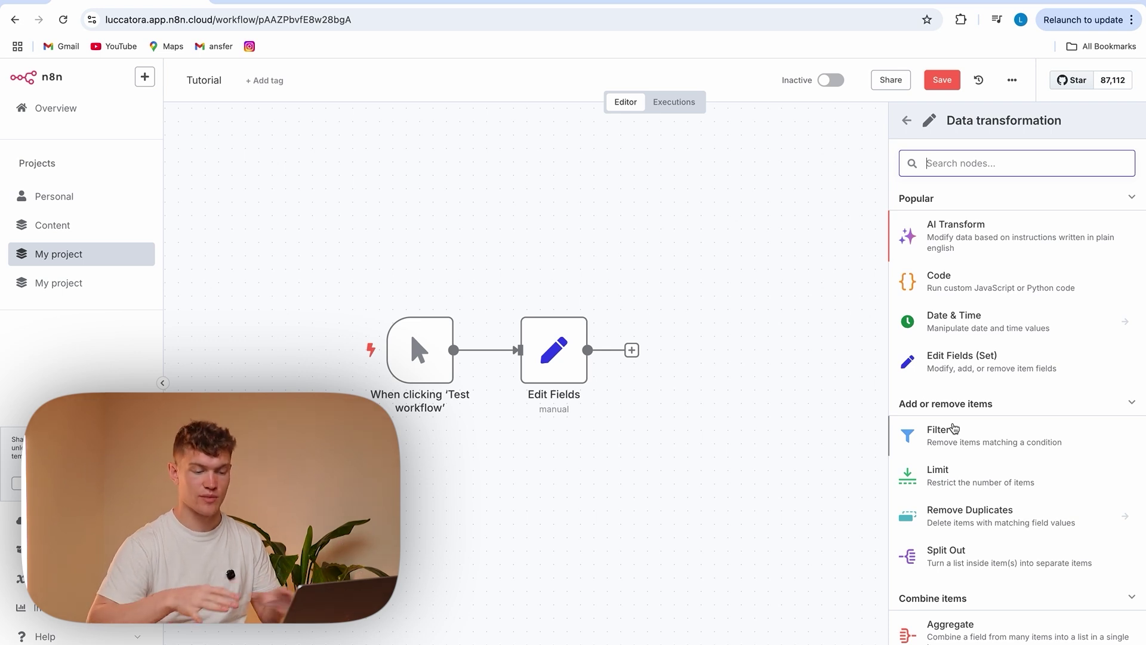
scroll(955, 429, down, 2)
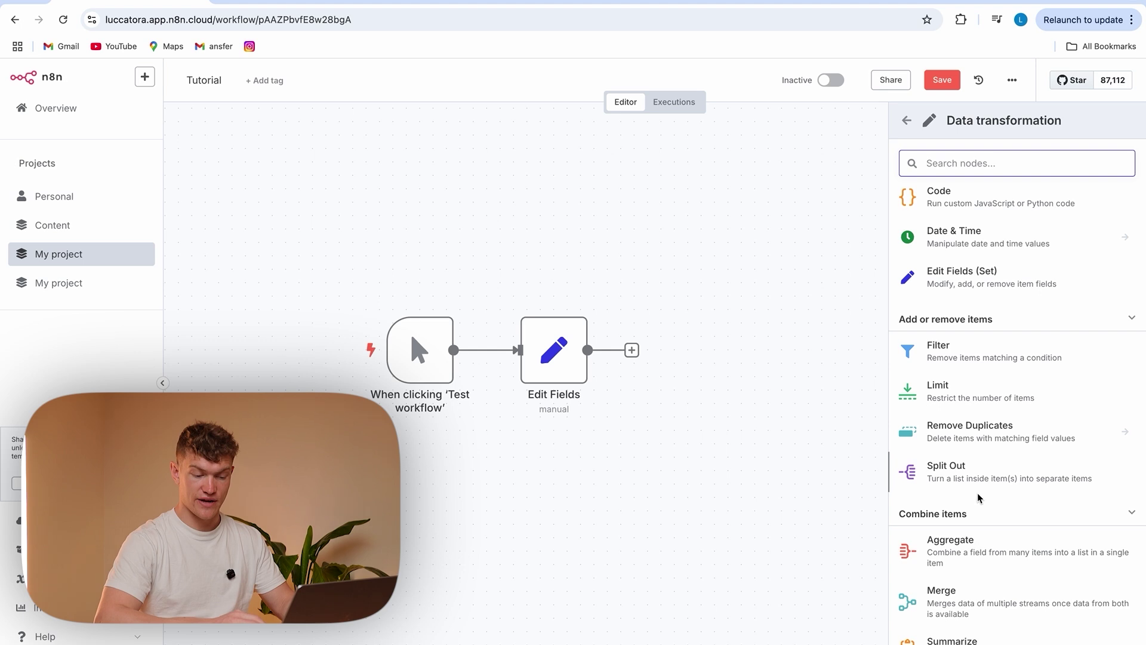
scroll(979, 489, down, 3)
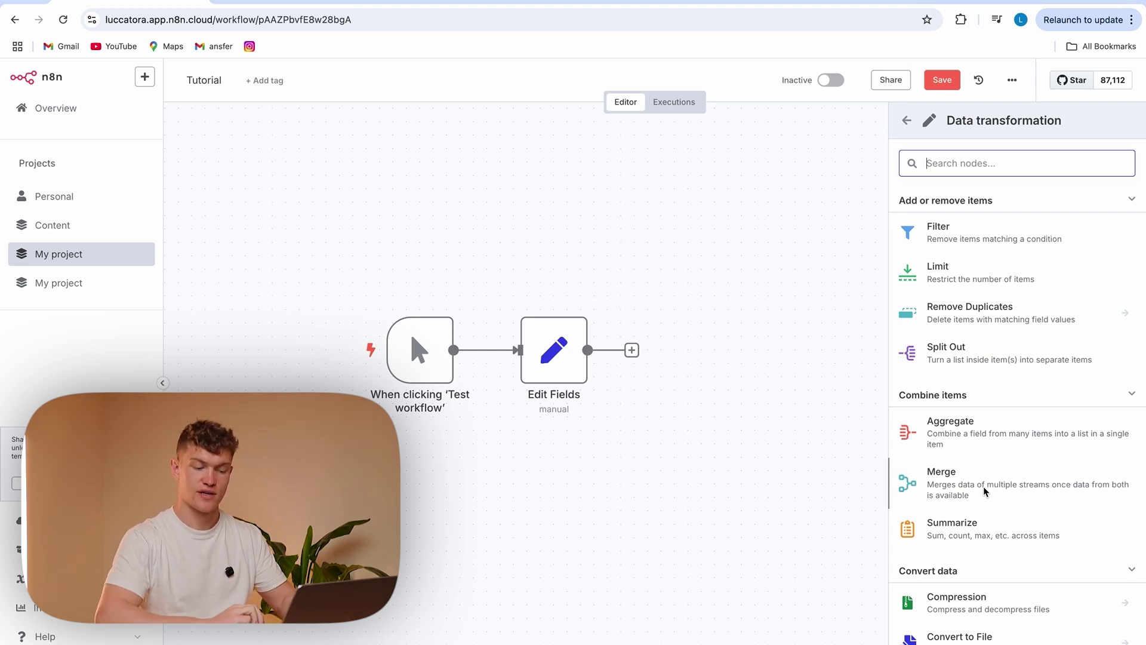
scroll(983, 486, down, 8)
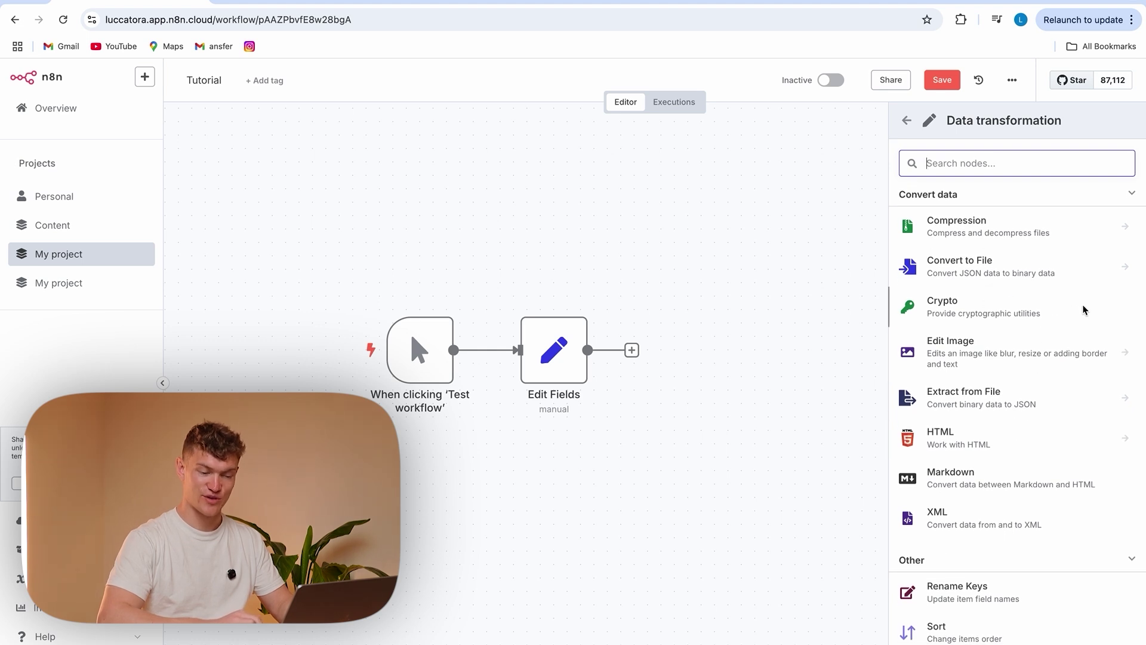
scroll(1069, 309, up, 8)
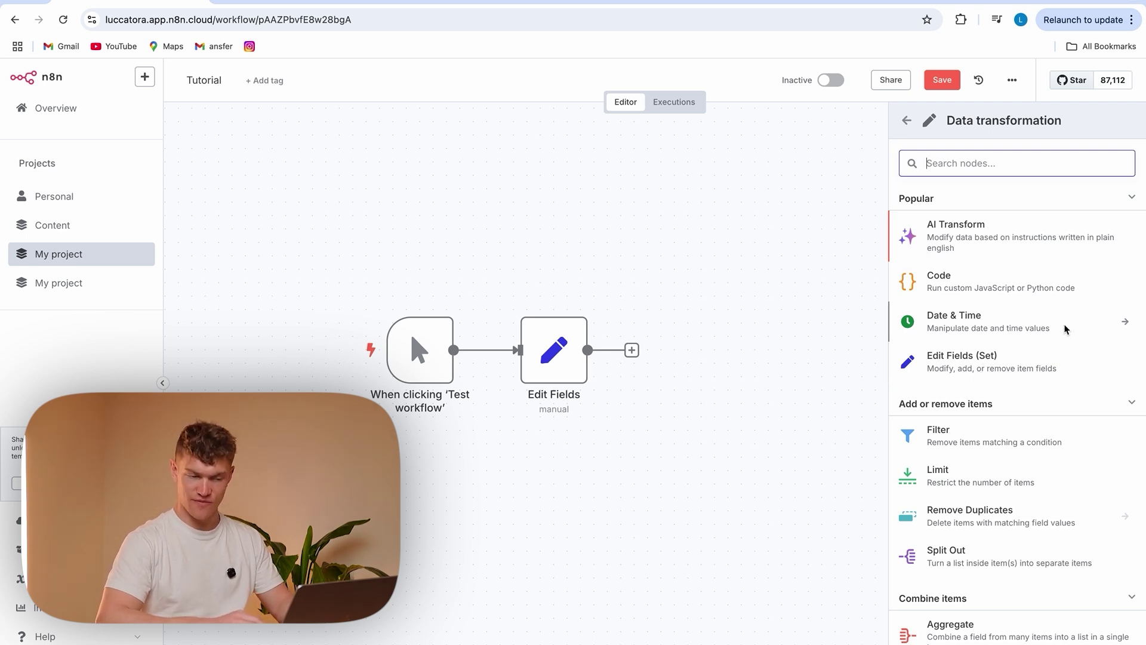
click(909, 120)
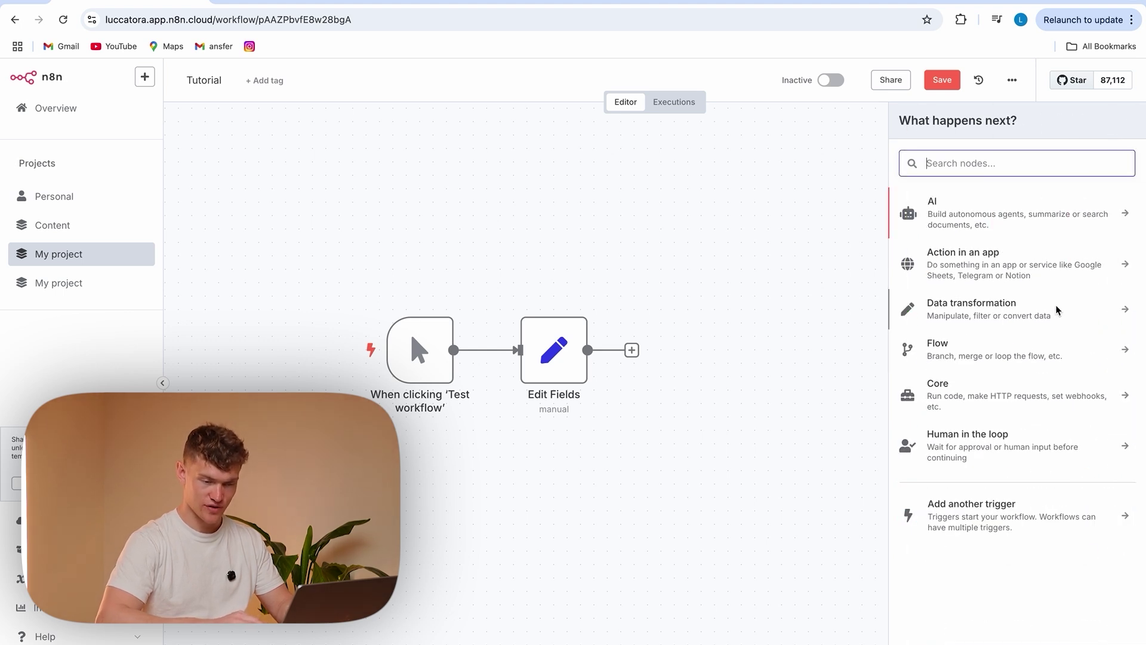
Browse the Flow, Core and Human in the loop node categories, then close the picker
click(982, 336)
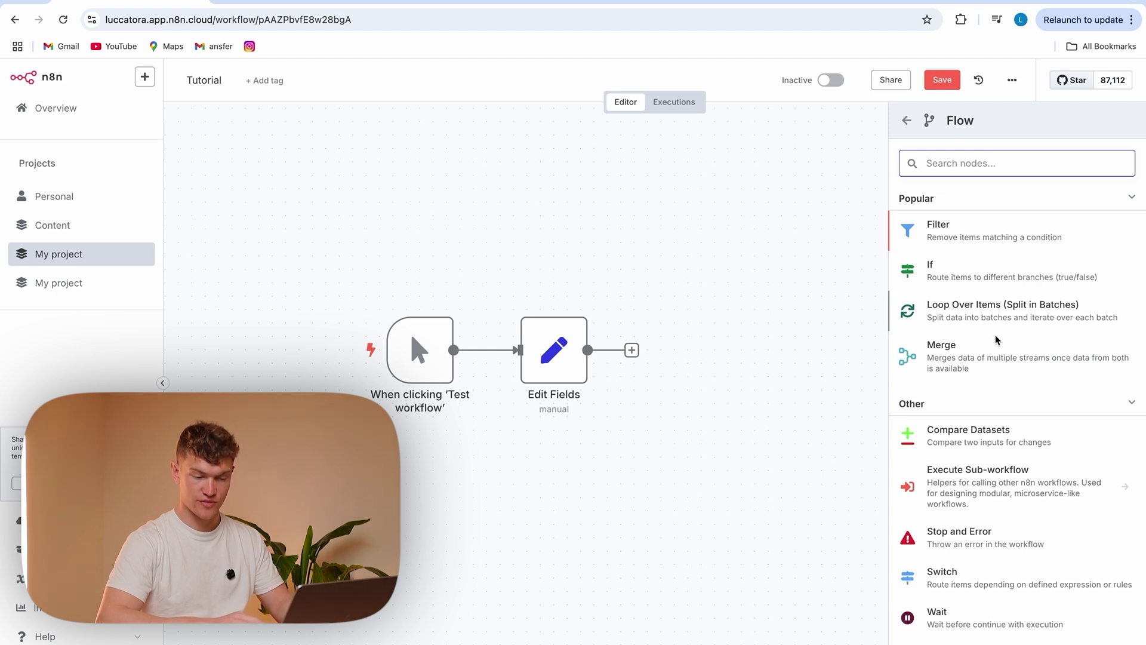
key(Left)
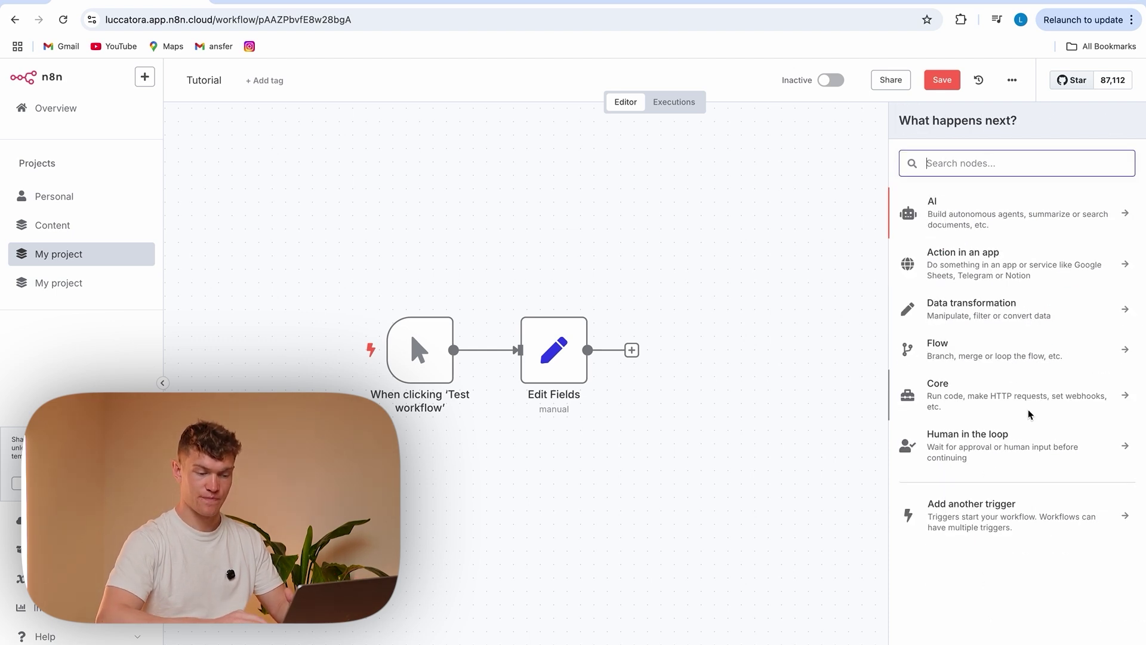
click(1064, 401)
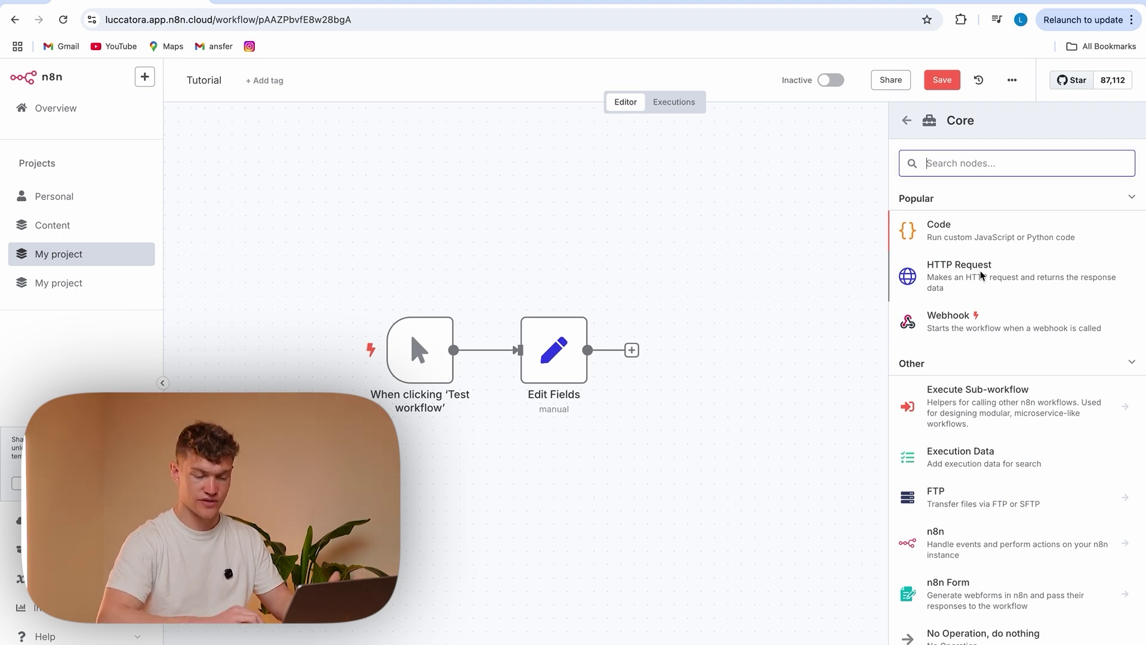
scroll(937, 583, down, 3)
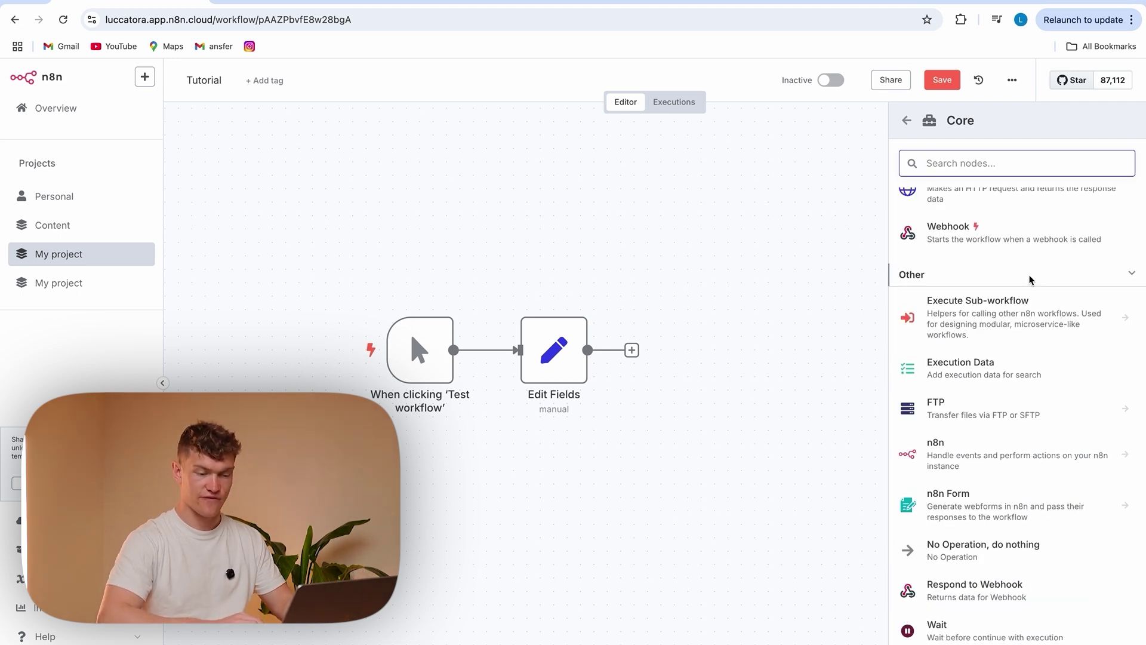
scroll(1031, 287, up, 3)
click(988, 319)
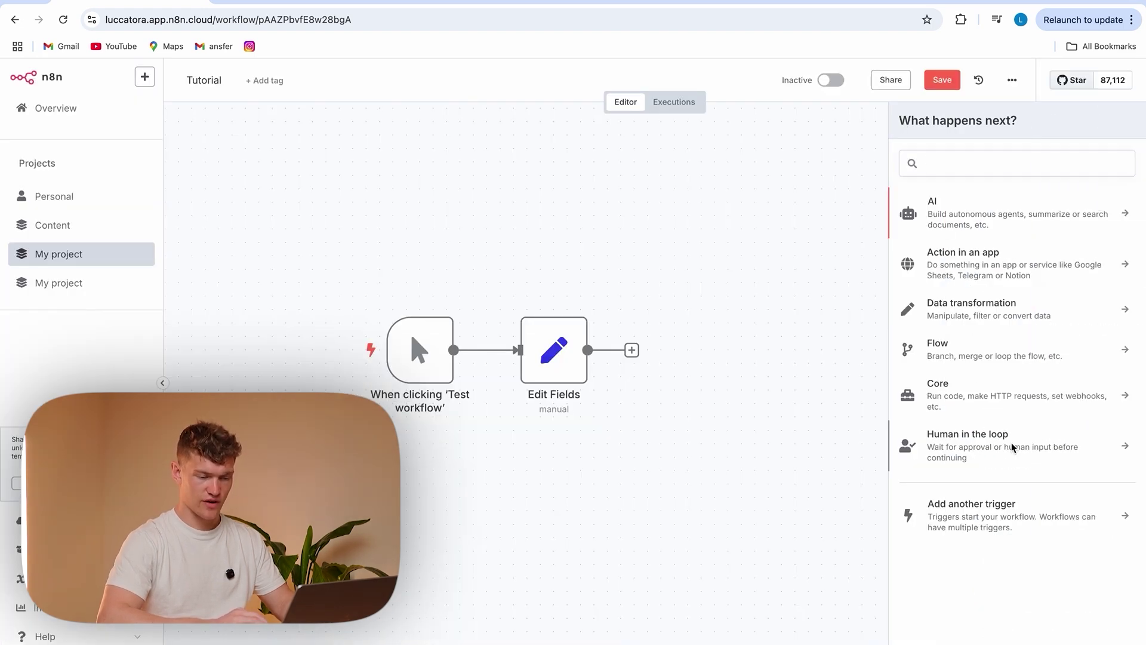
click(1014, 447)
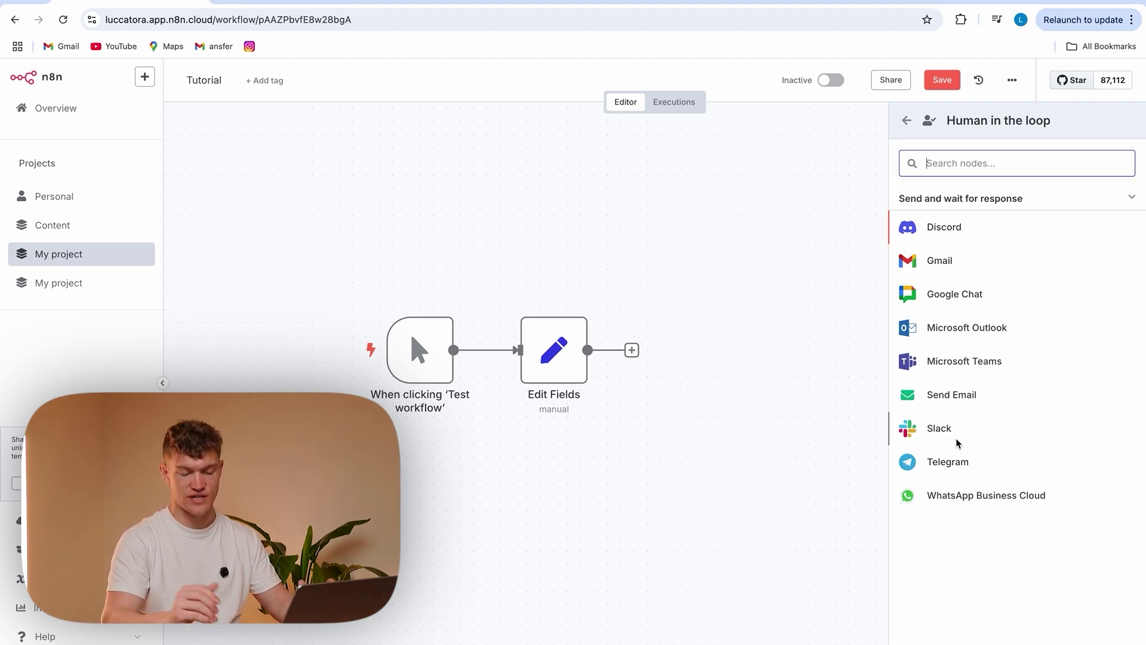
click(906, 120)
key(Escape)
Add an If node from the Flow category
click(1121, 126)
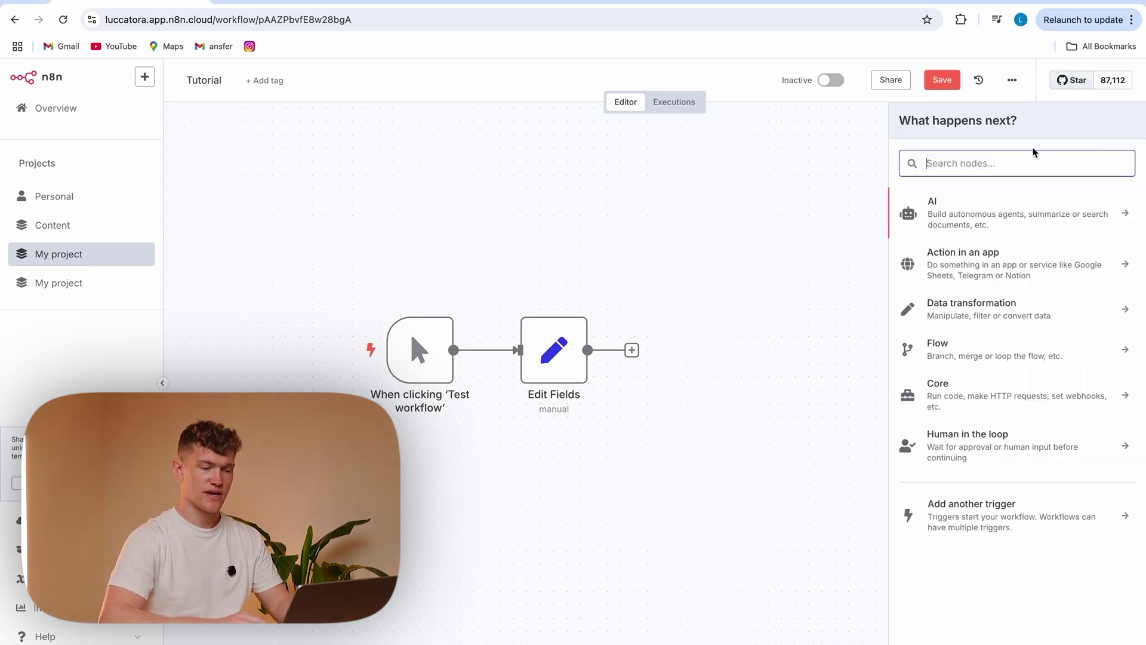
click(985, 353)
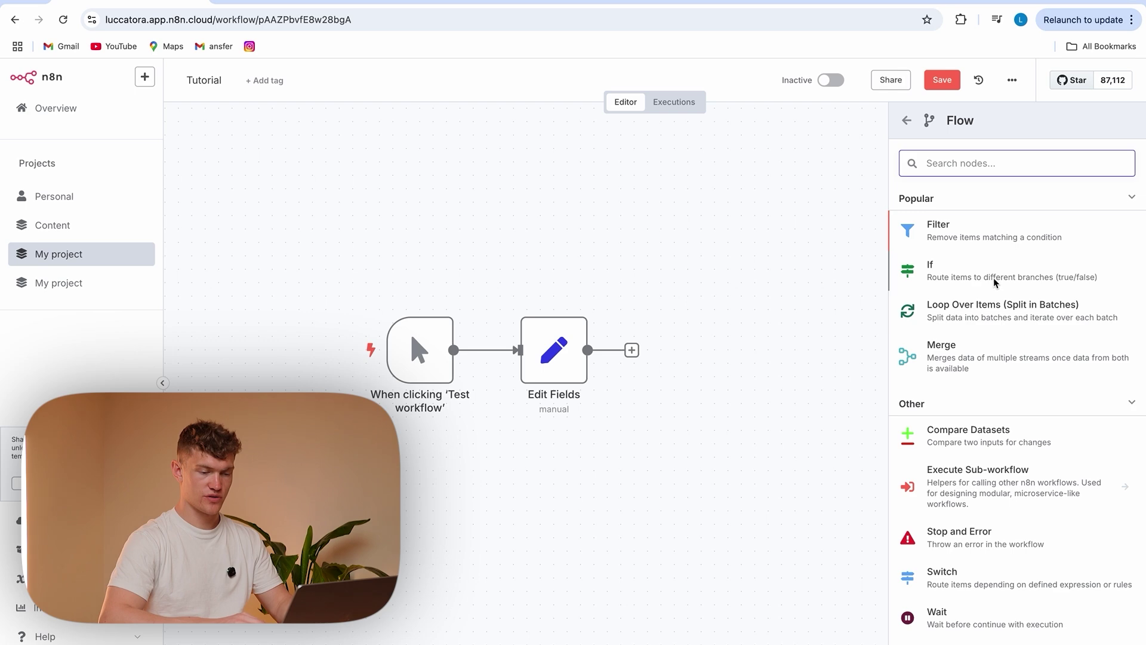
click(1019, 277)
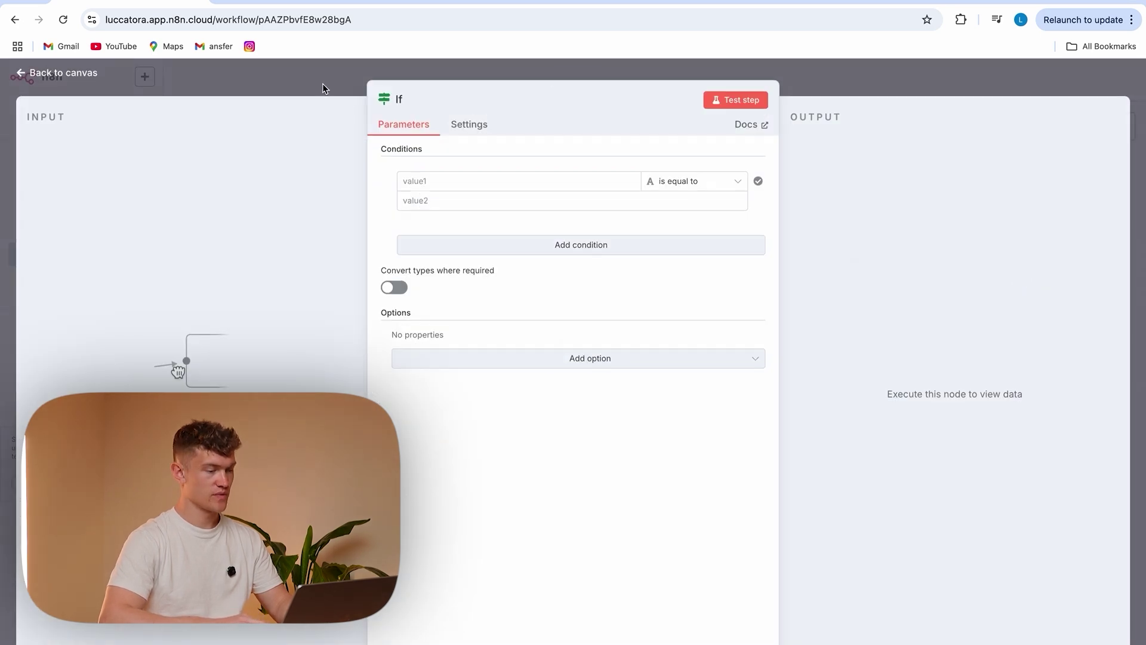
Place the If node right of Edit Fields and load its input data as a schema
click(330, 87)
drag(820, 267, 655, 351)
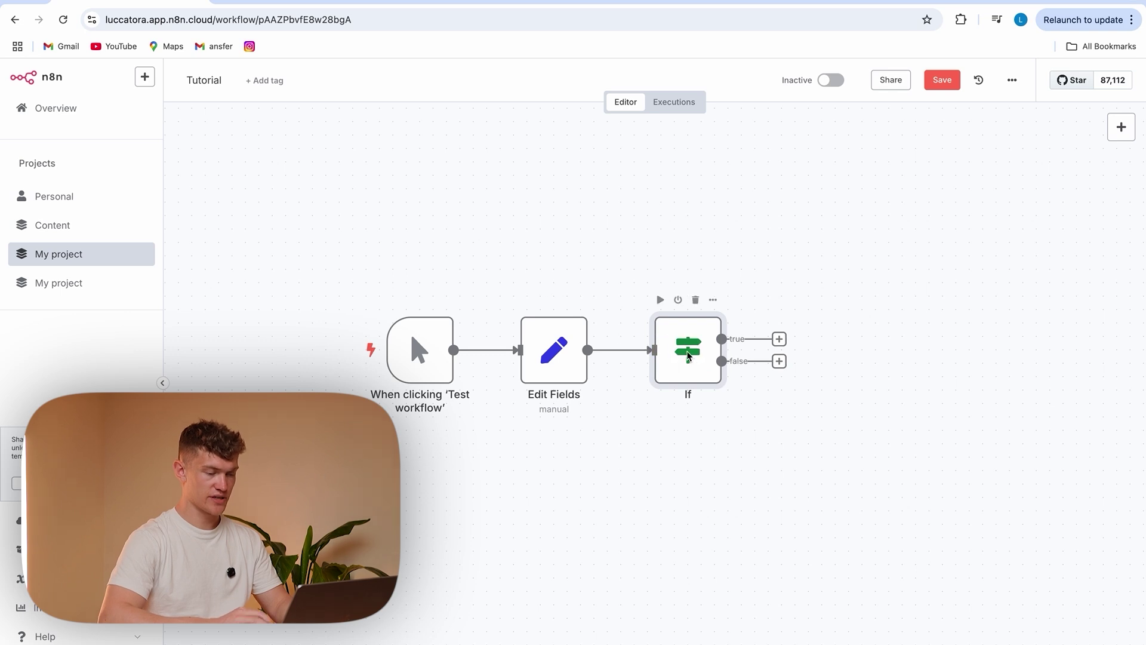
double_click(687, 349)
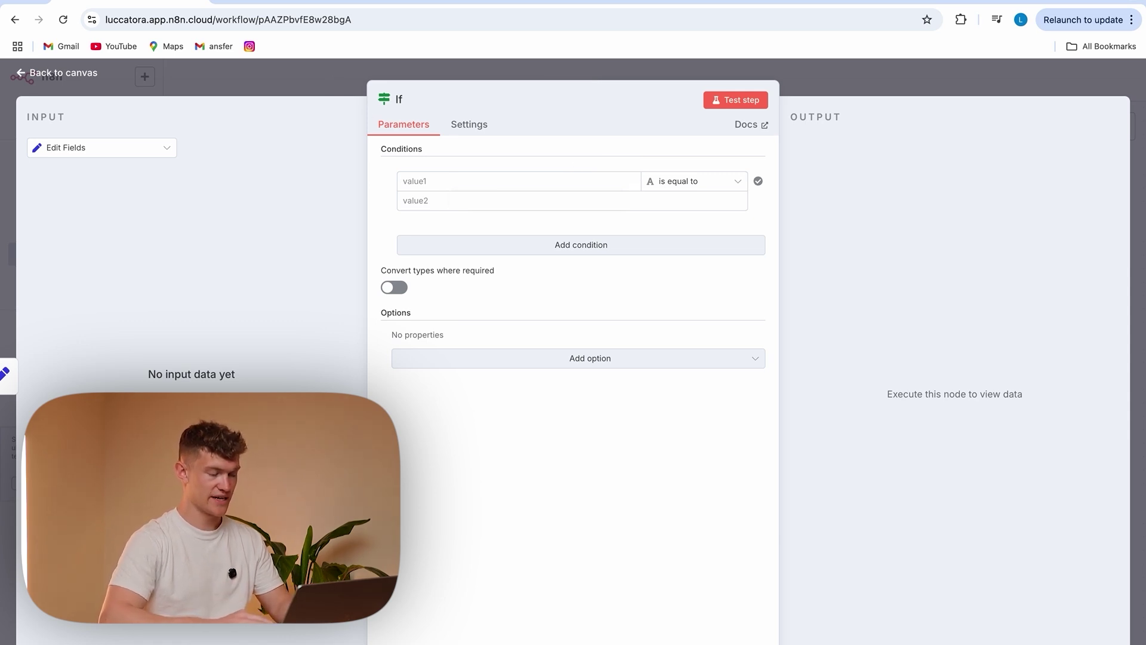
click(192, 399)
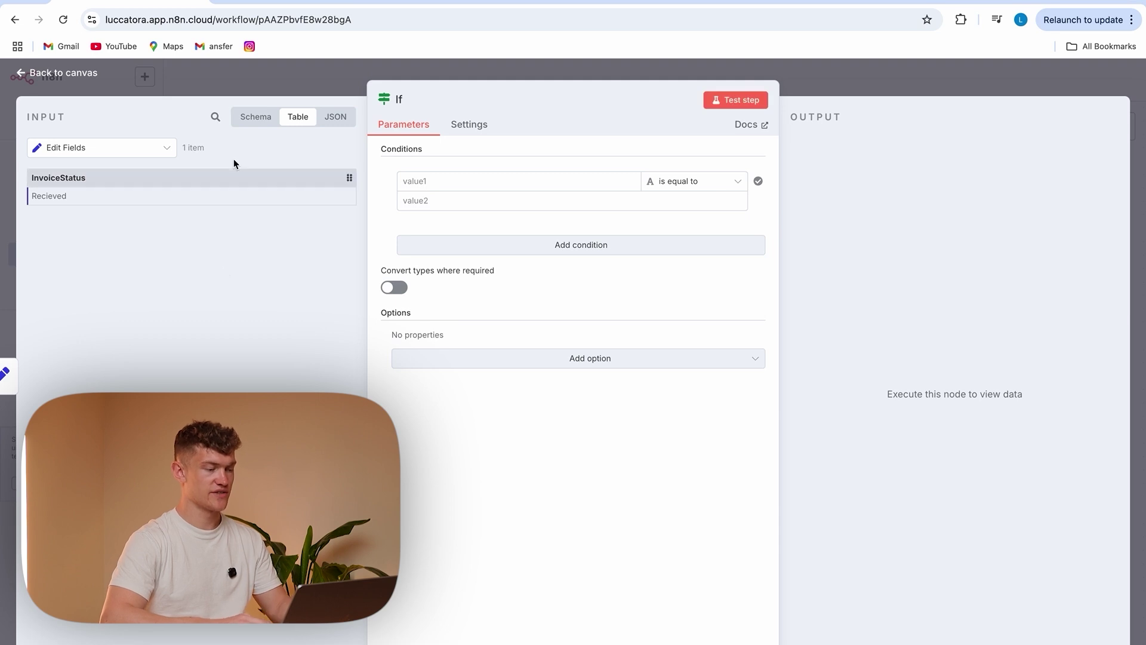
click(246, 119)
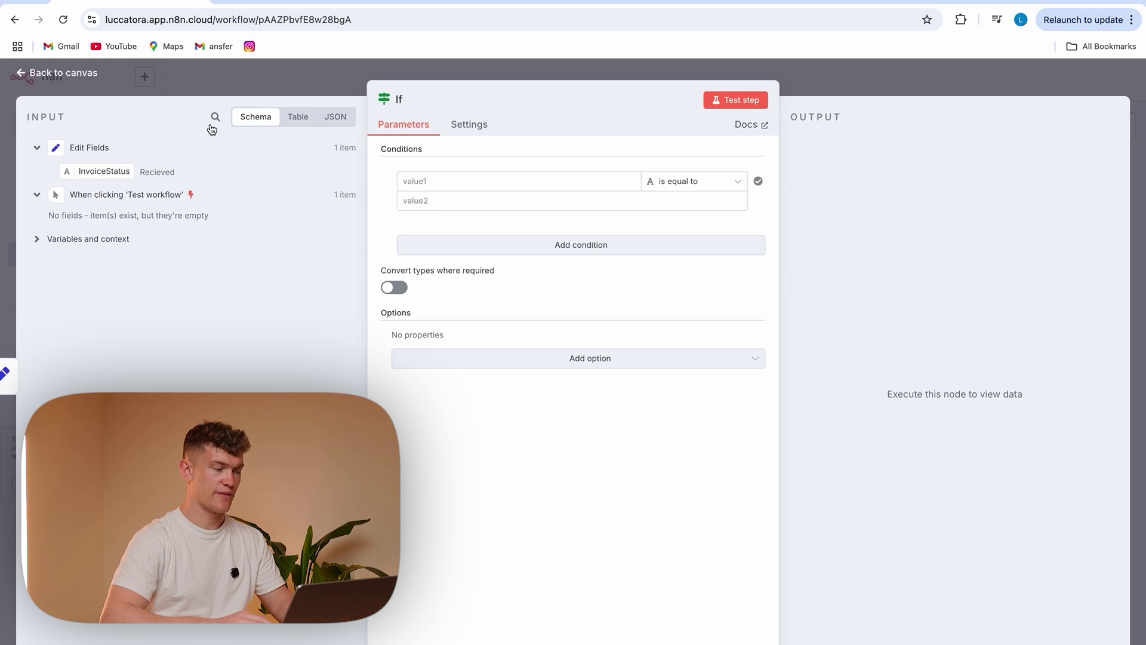
Set the If condition to InvoiceStatus is equal to 'Recieved'
drag(103, 173, 440, 183)
drag(443, 221, 410, 226)
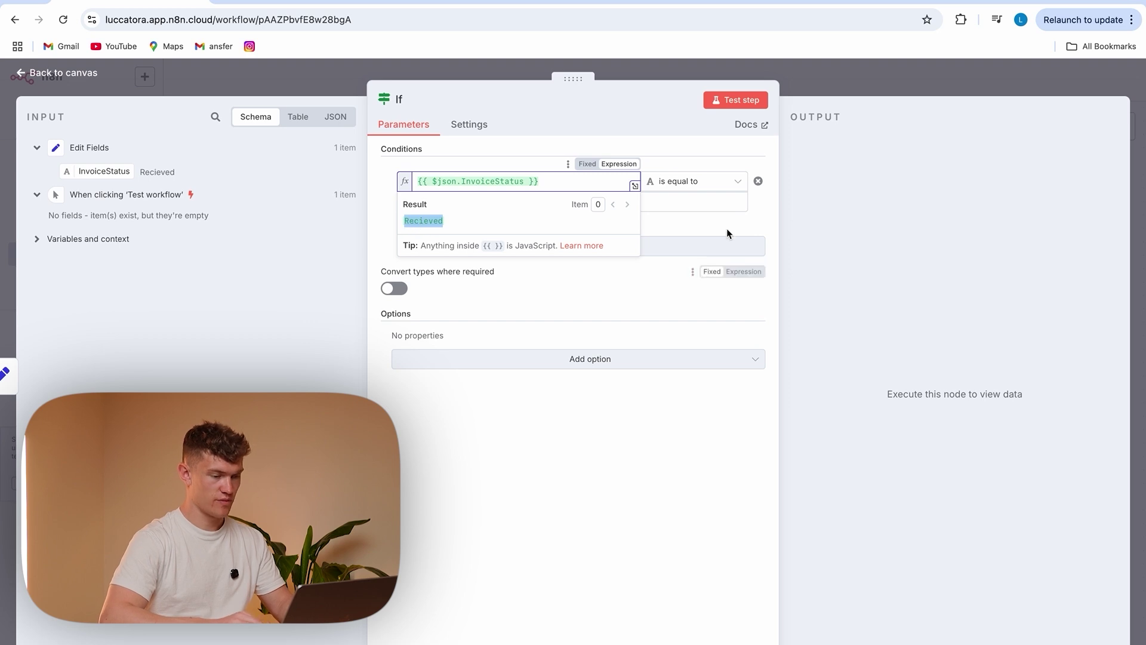
click(686, 207)
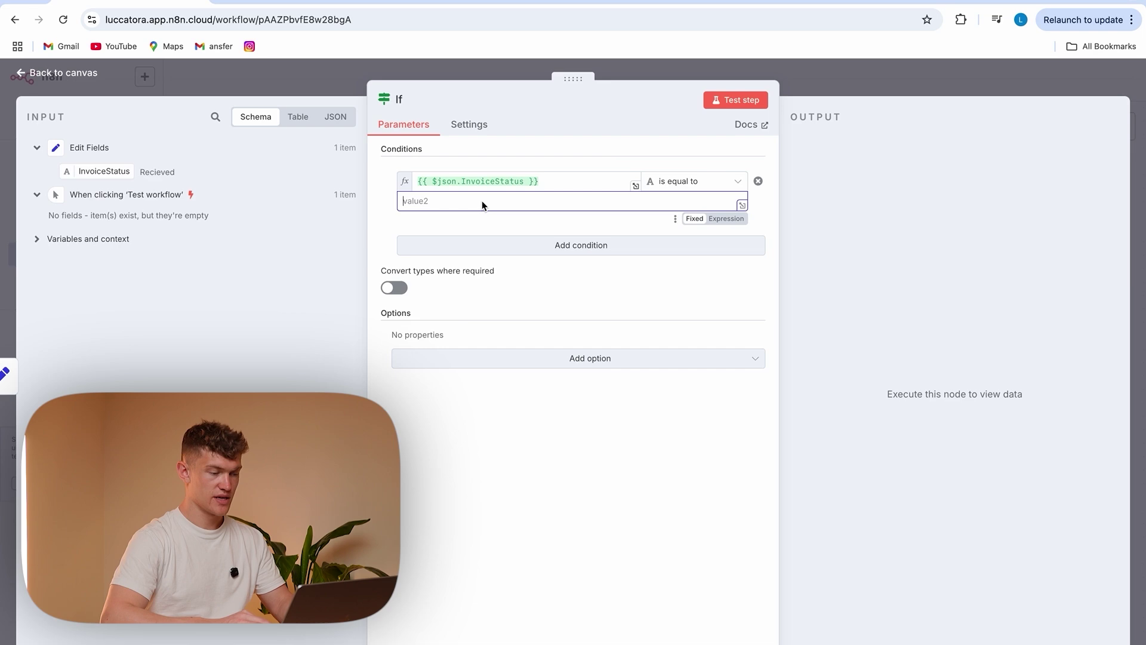
text(Recieved)
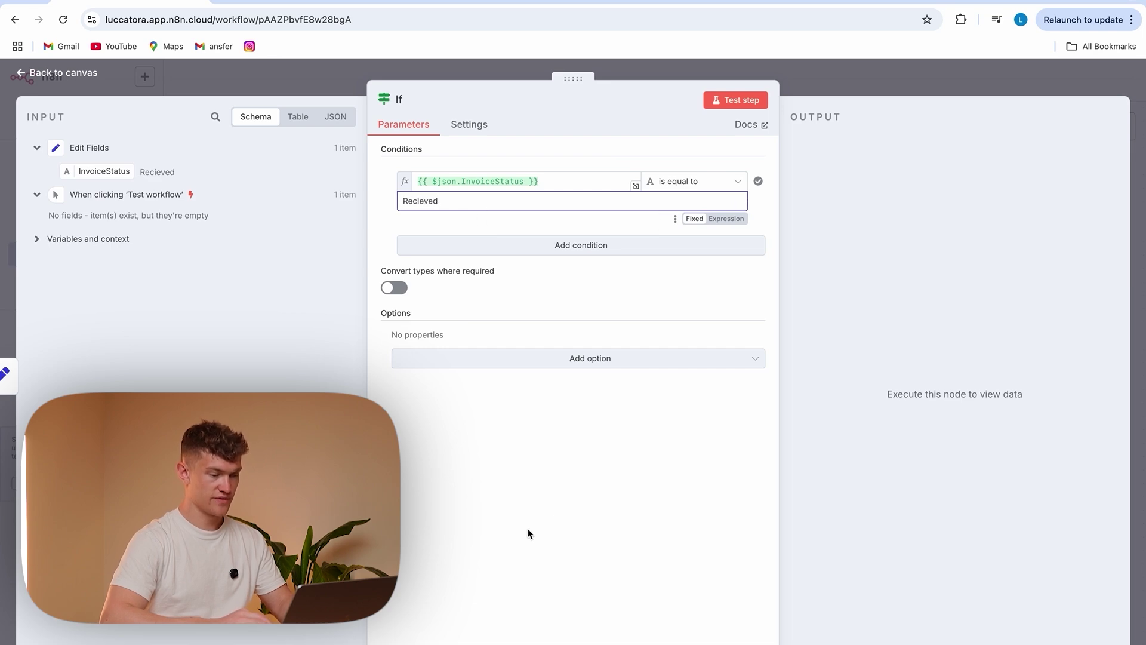
click(348, 93)
scroll(835, 355, right, 3)
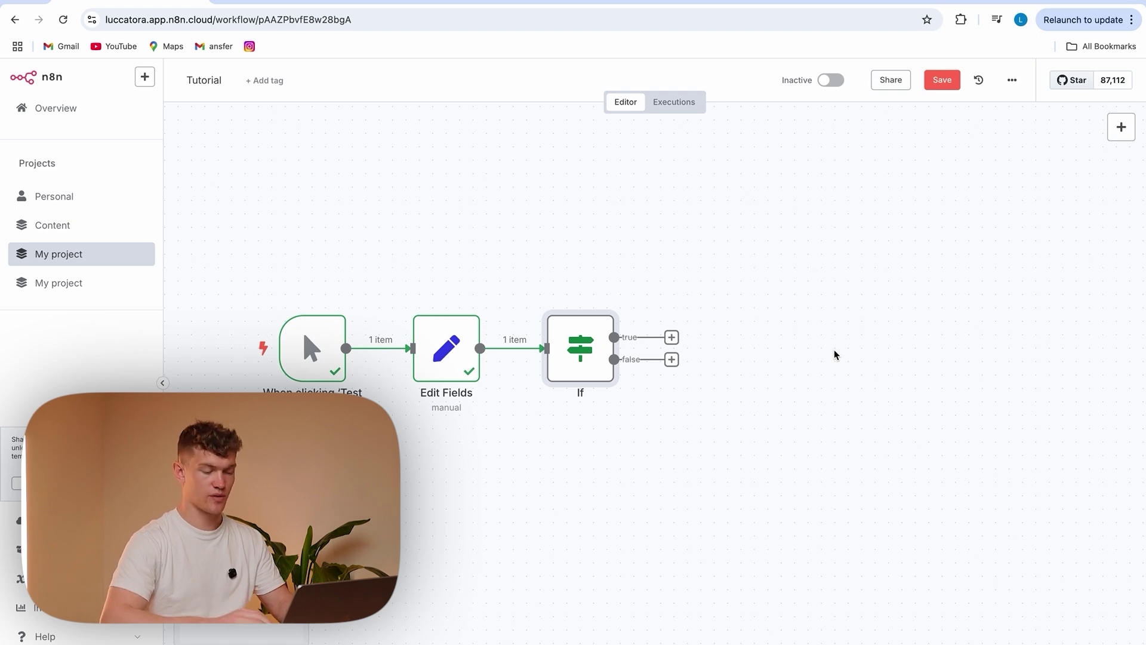
Add Edit Fields1 on the If true branch, duplicate it as Edit Fields2 on the false branch
drag(672, 337, 738, 245)
text(edit)
click(944, 252)
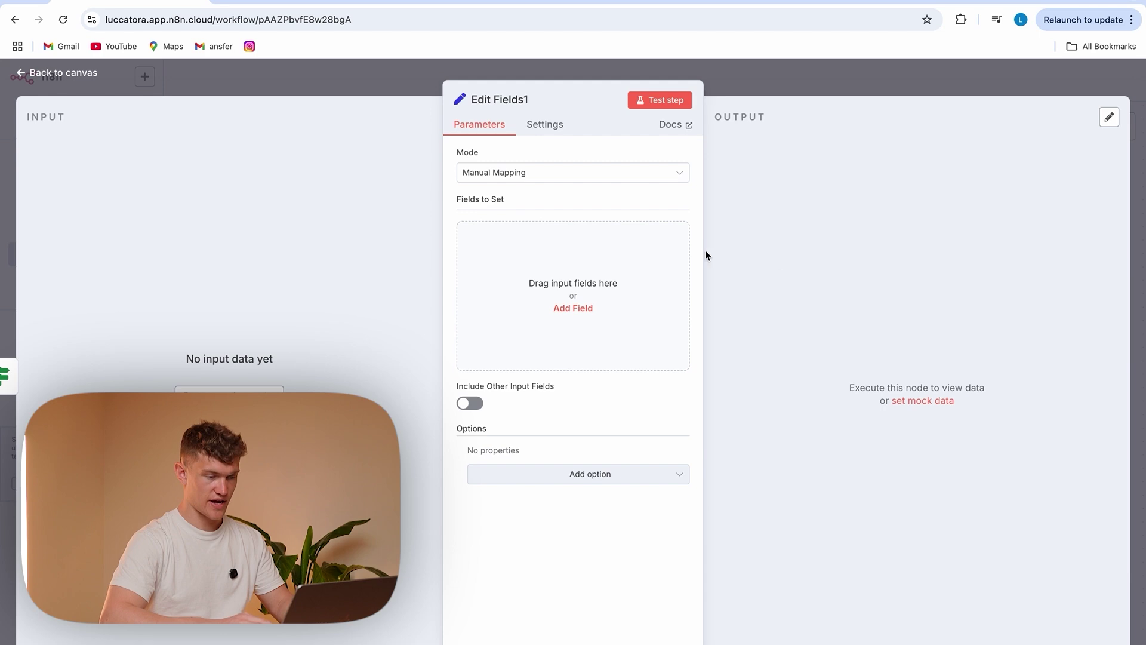
click(146, 74)
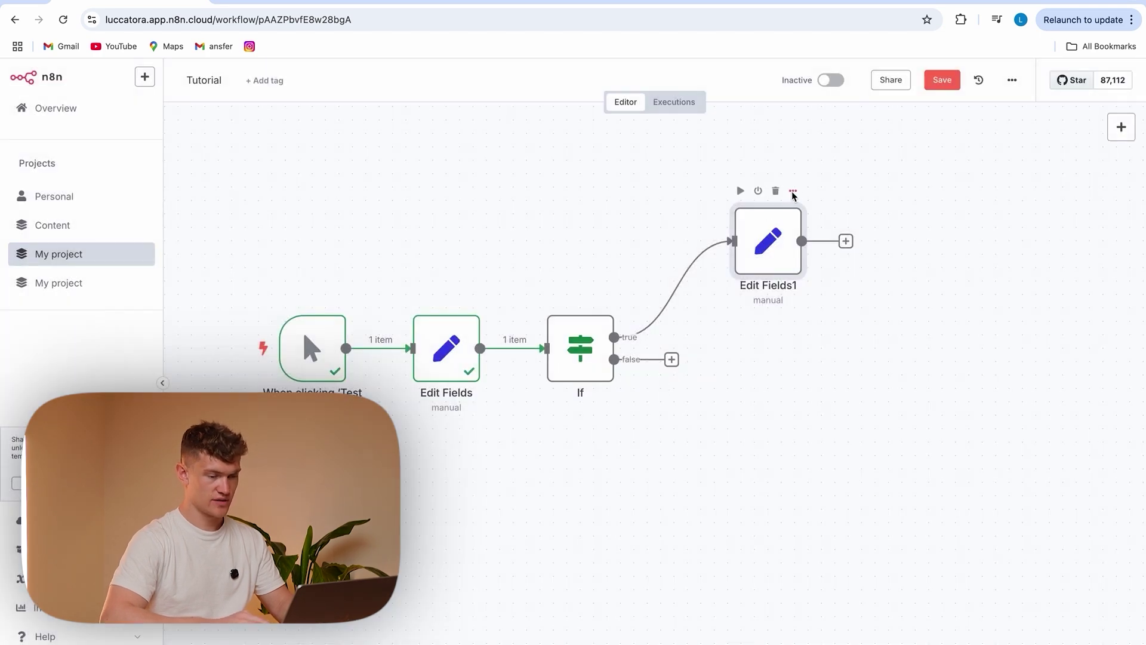
click(792, 191)
click(822, 335)
drag(739, 312, 760, 441)
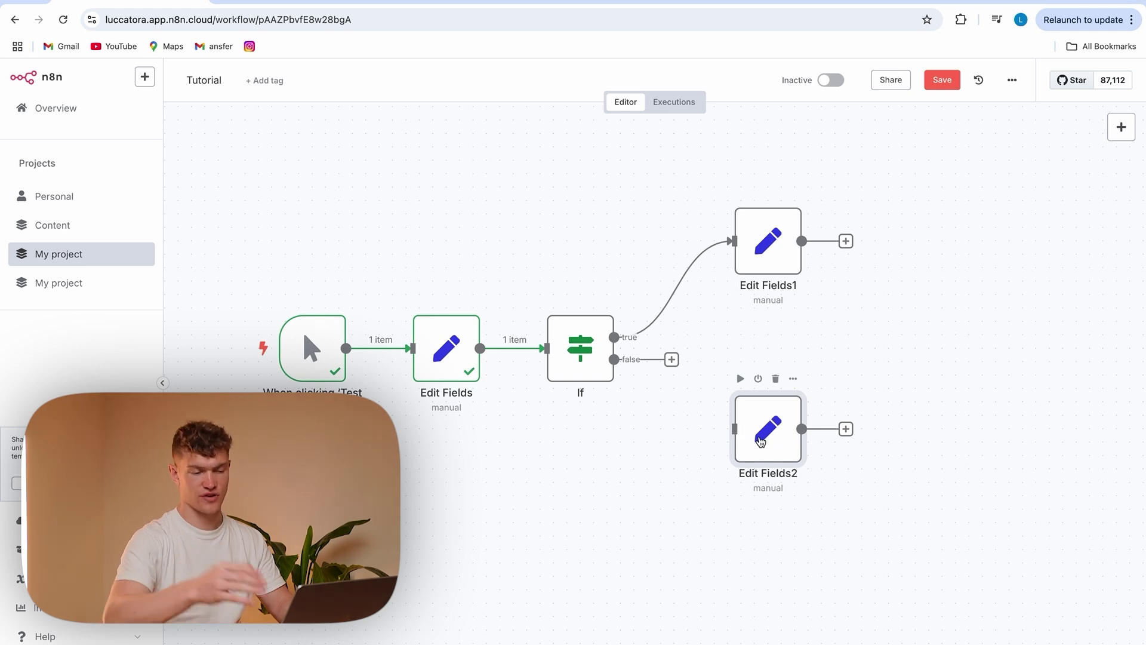
click(1122, 127)
click(499, 220)
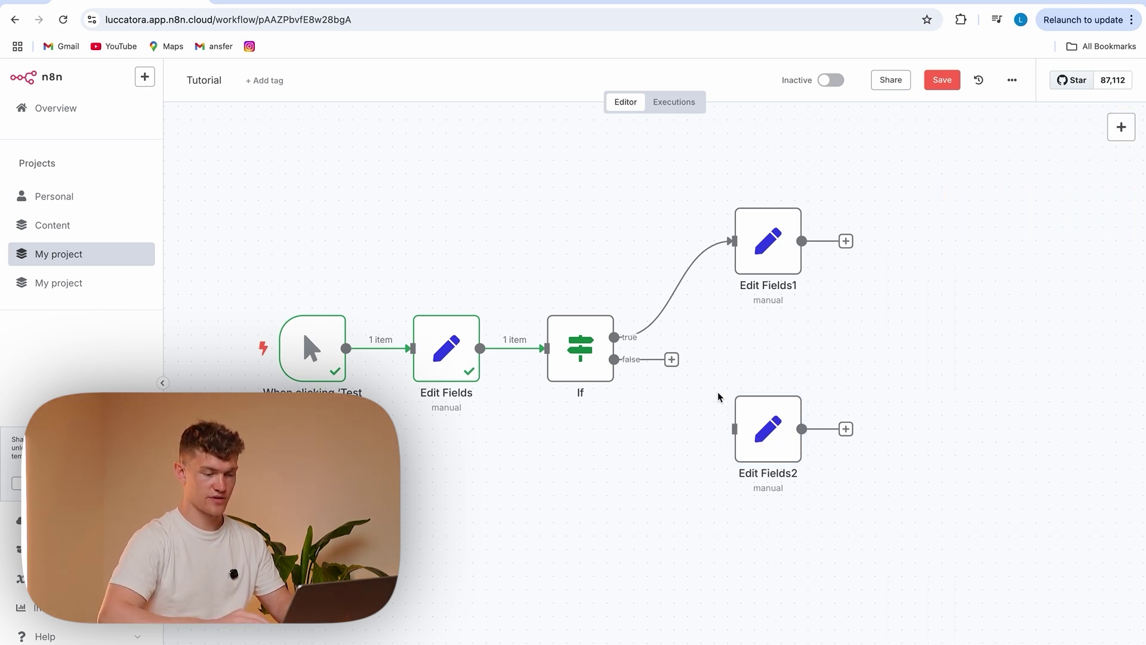
drag(671, 360, 732, 389)
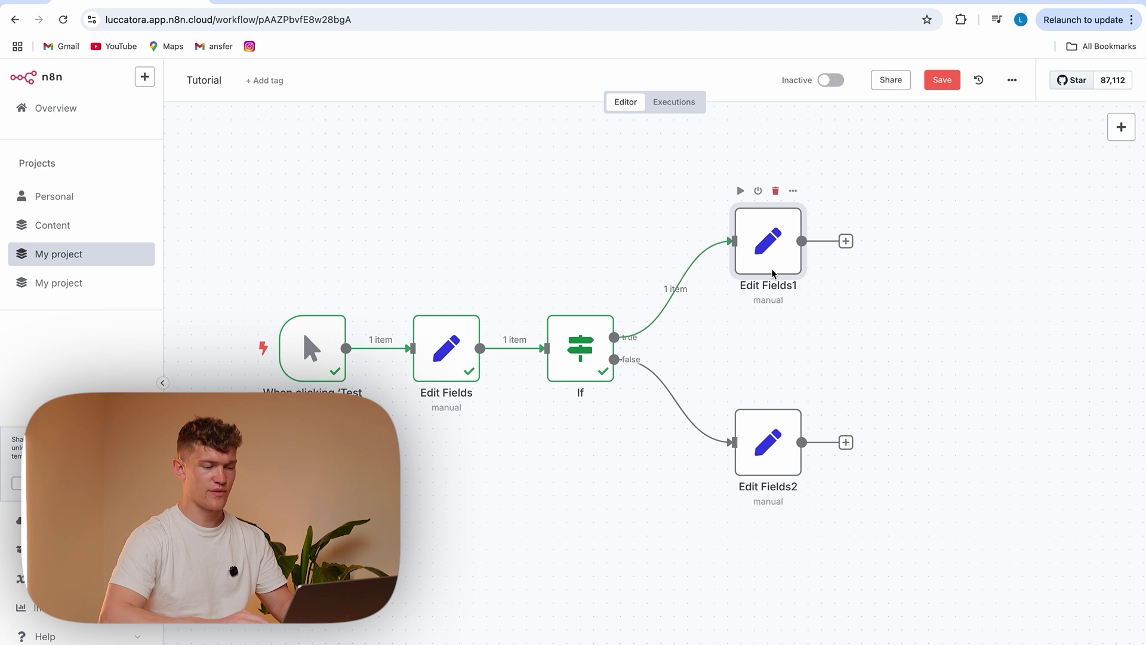
In Edit Fields1, set a field result to 'processed'
mouse_move(688, 281)
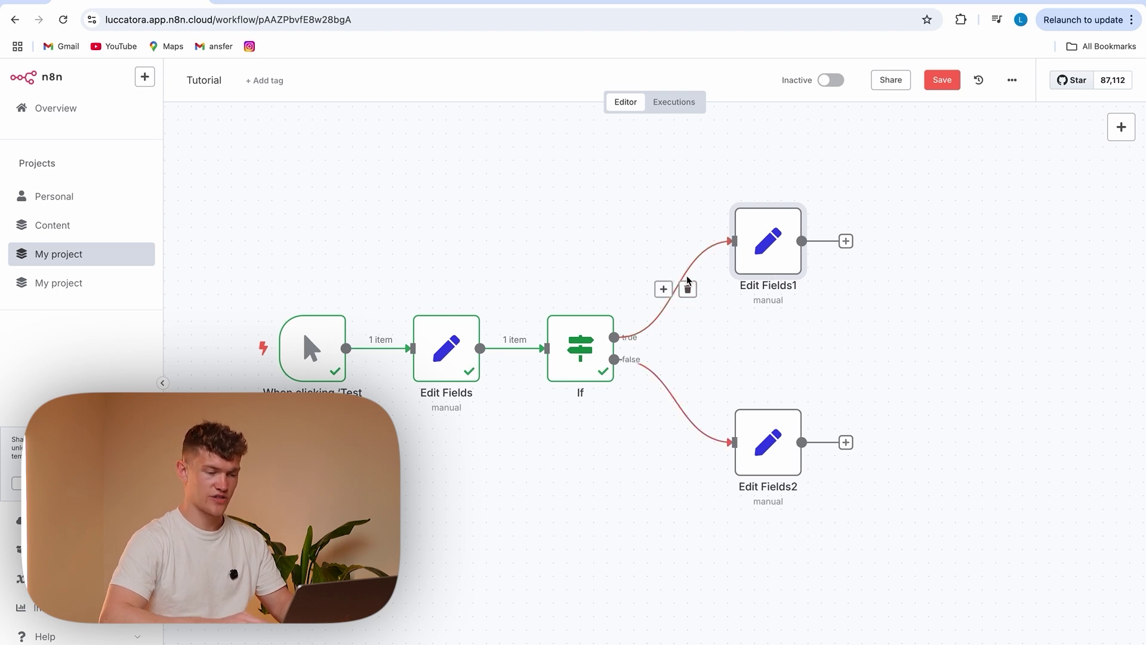
double_click(780, 238)
click(523, 235)
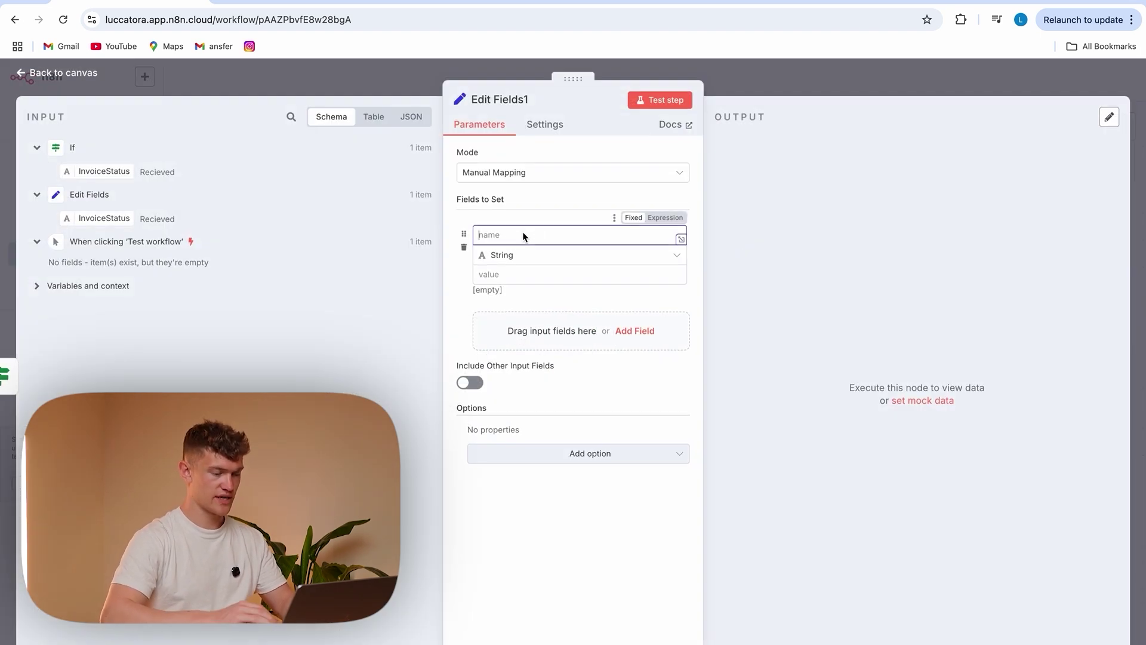
text(result)
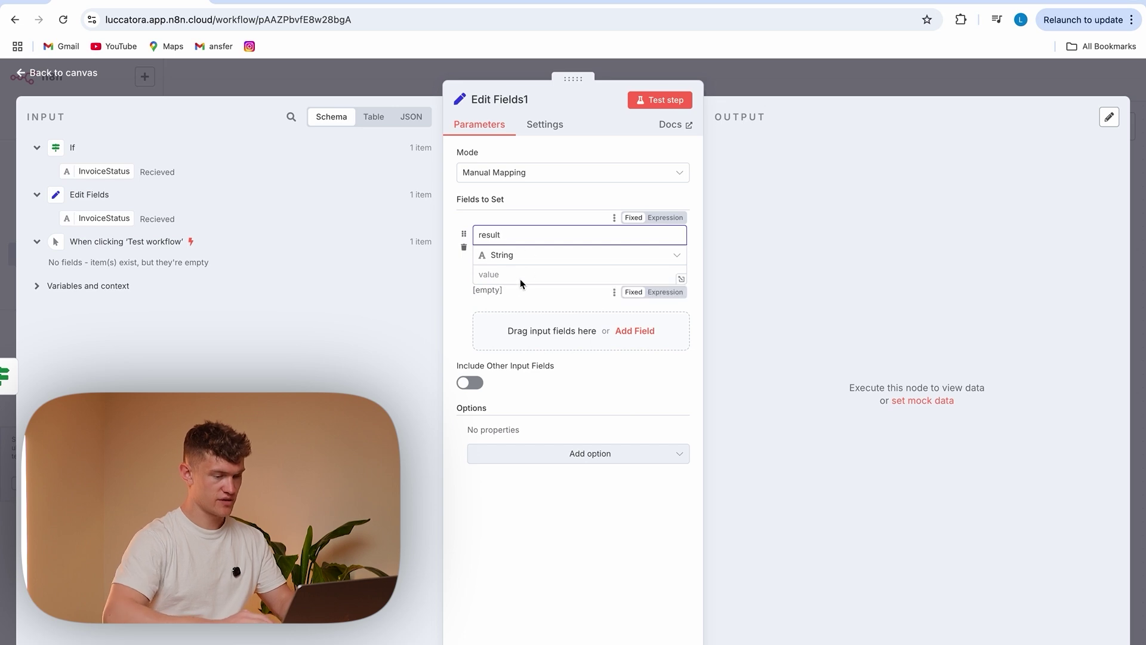
click(521, 279)
text(prose)
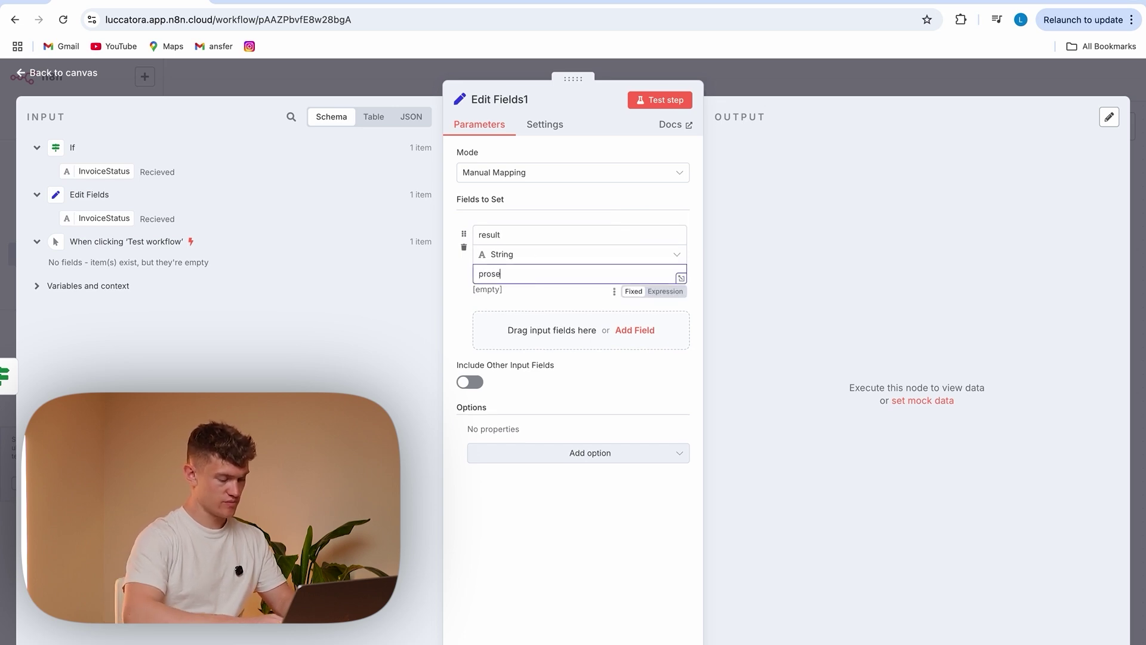
key(BackSpace)
key(BackSpace)
text(cess)
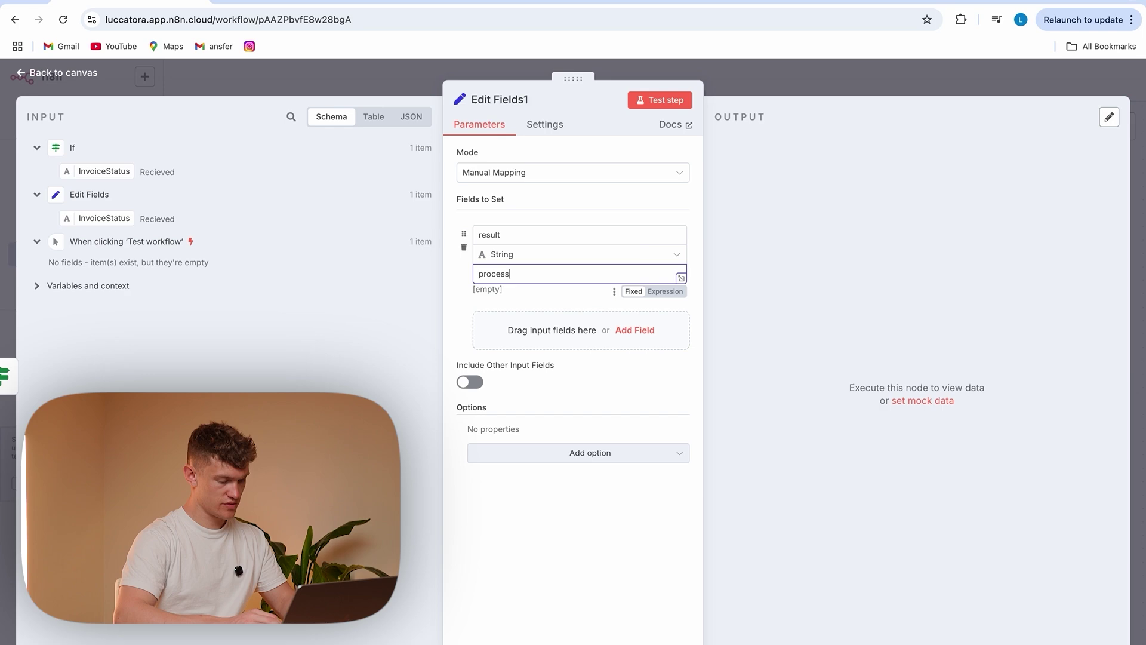
text(ed)
click(421, 85)
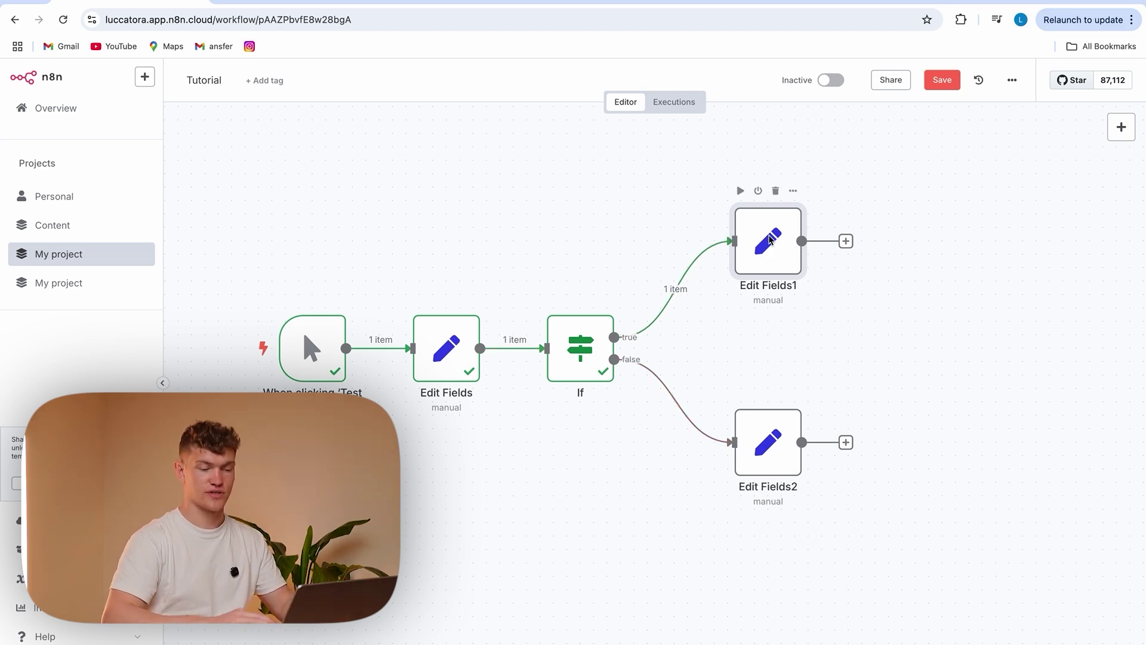
double_click(769, 239)
key(Escape)
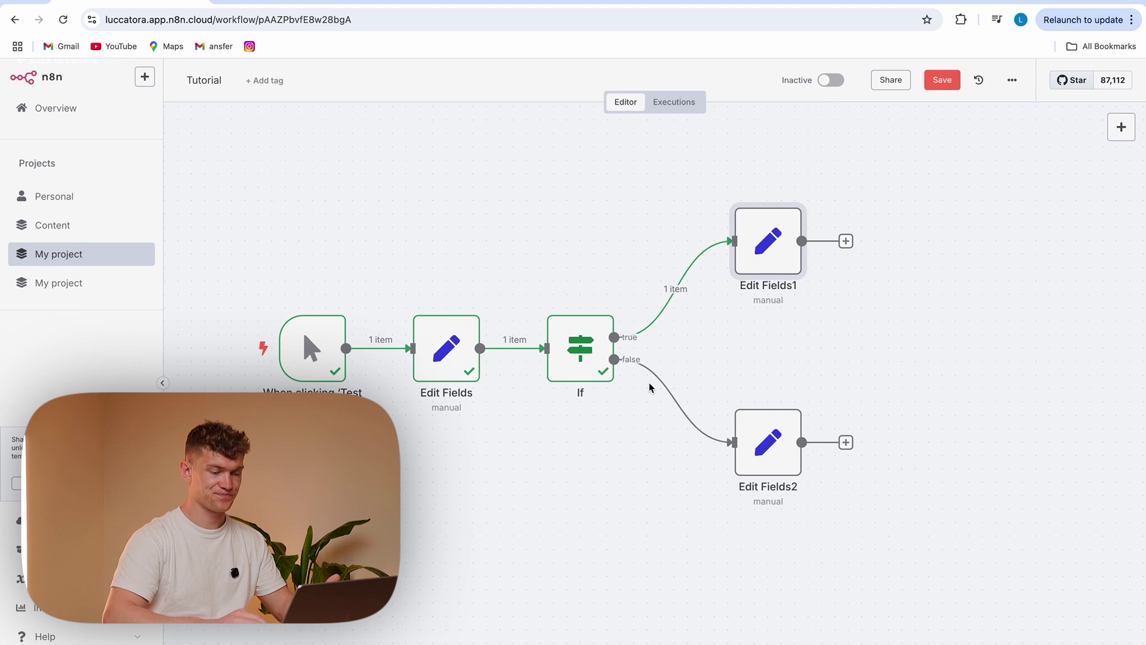
In Edit Fields2, set the result field to 'not processed'
double_click(769, 442)
click(540, 275)
click(512, 235)
text(result)
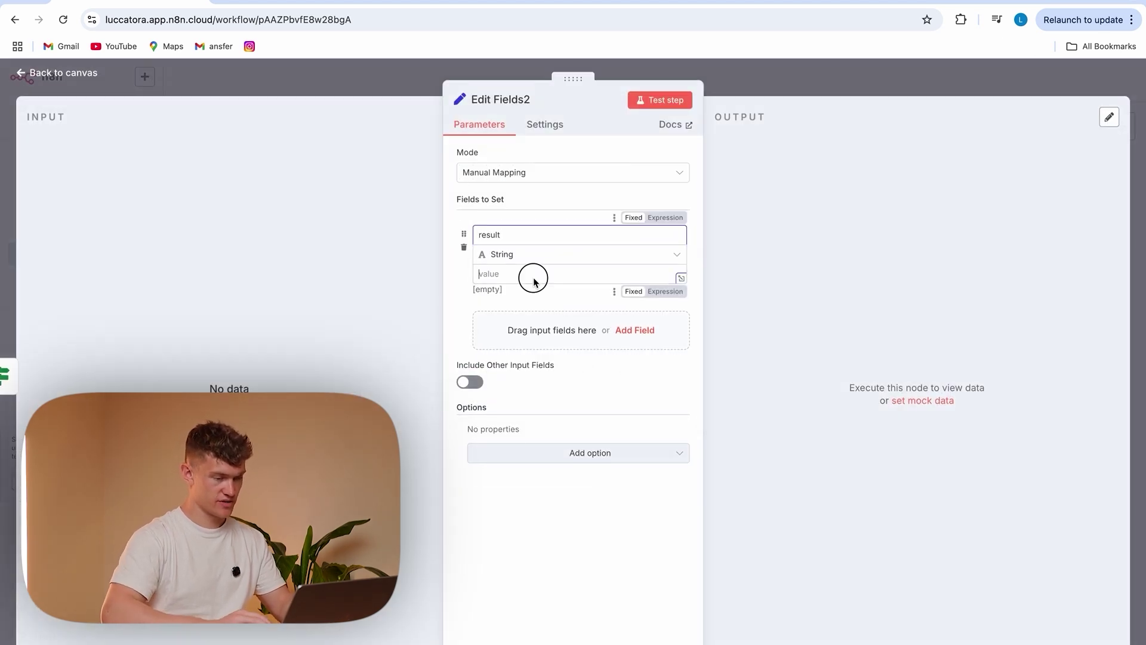
click(535, 276)
text(not pro)
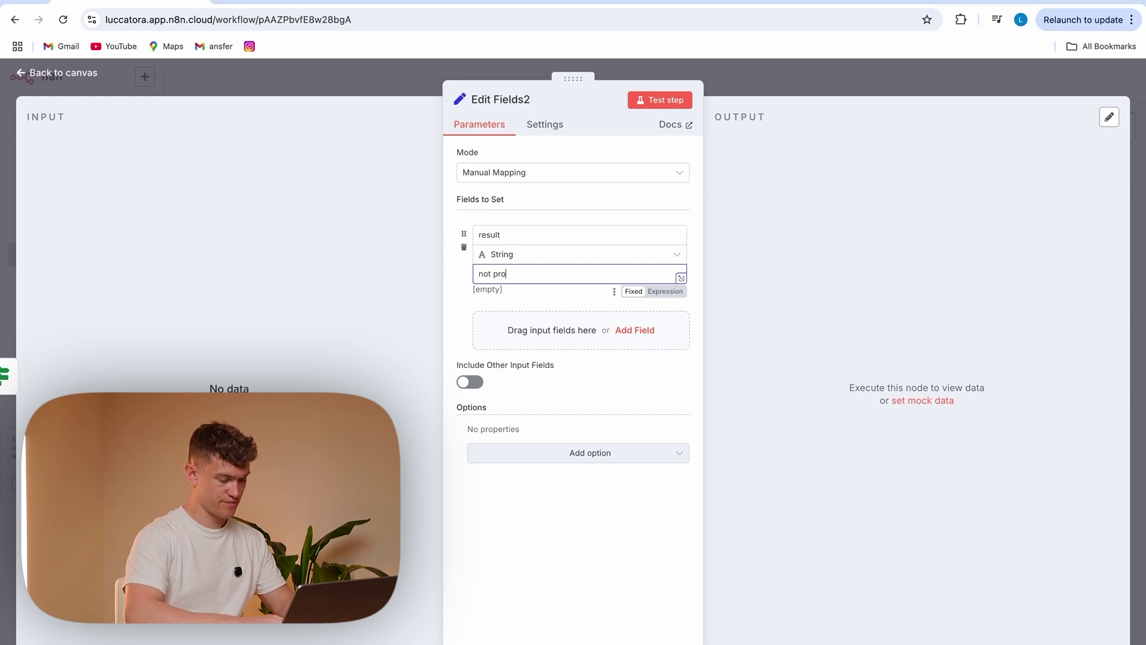
text(cessed)
click(409, 96)
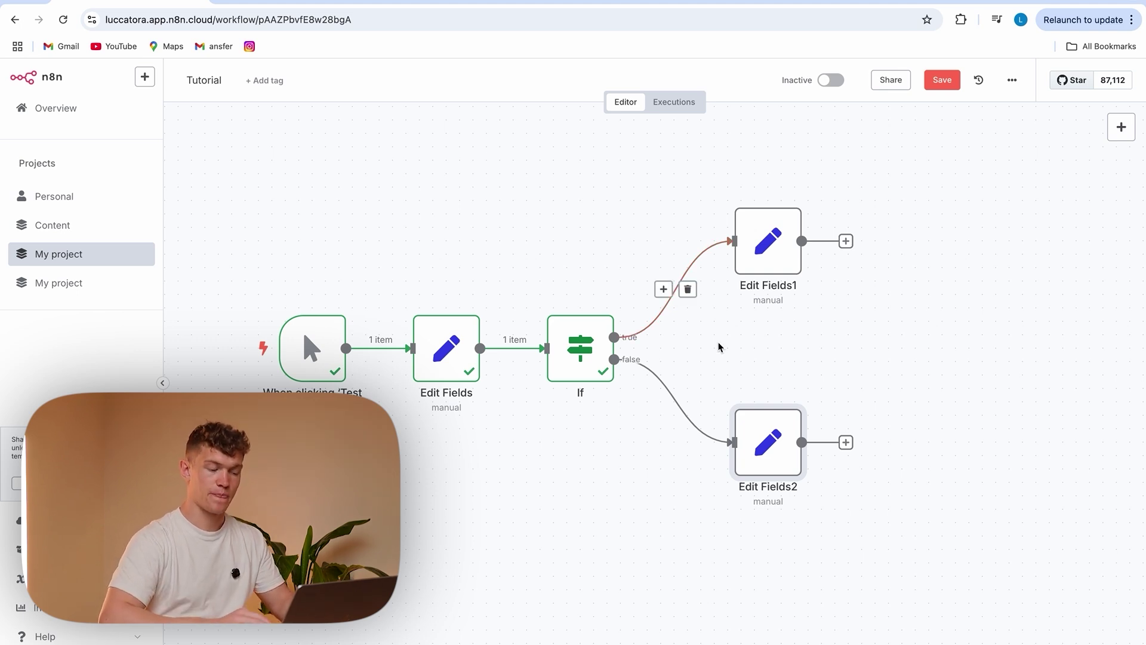
Nudge Edit Fields2 lower, save, test-run, and inspect the Edit Fields1, If and Edit Fields2 nodes
drag(768, 445, 768, 472)
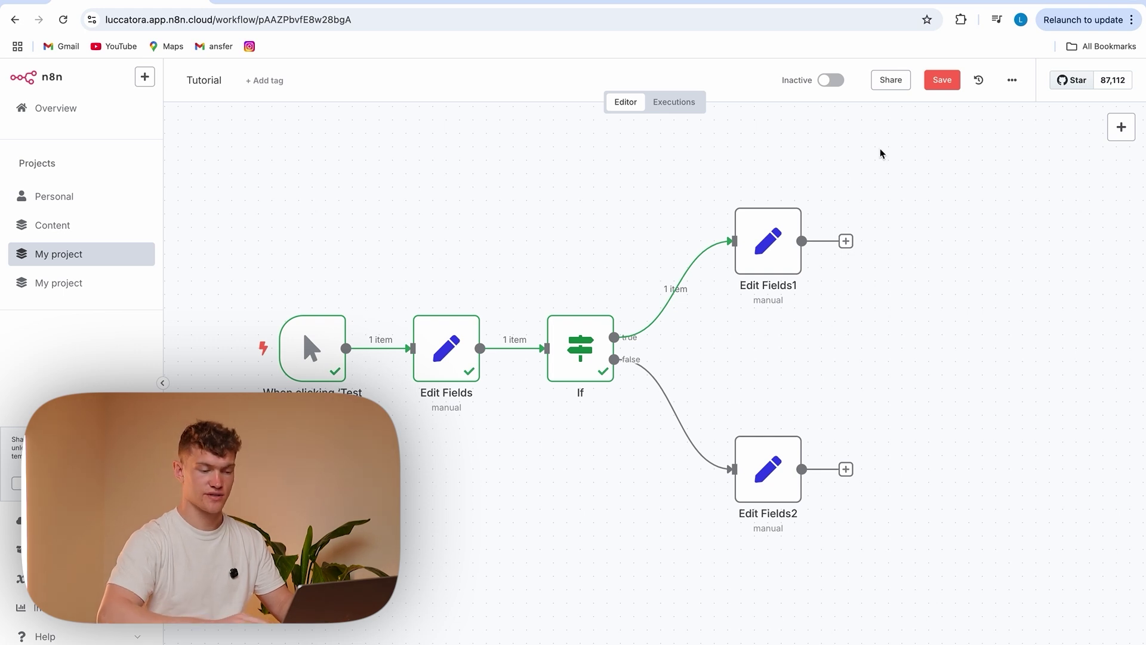
click(941, 80)
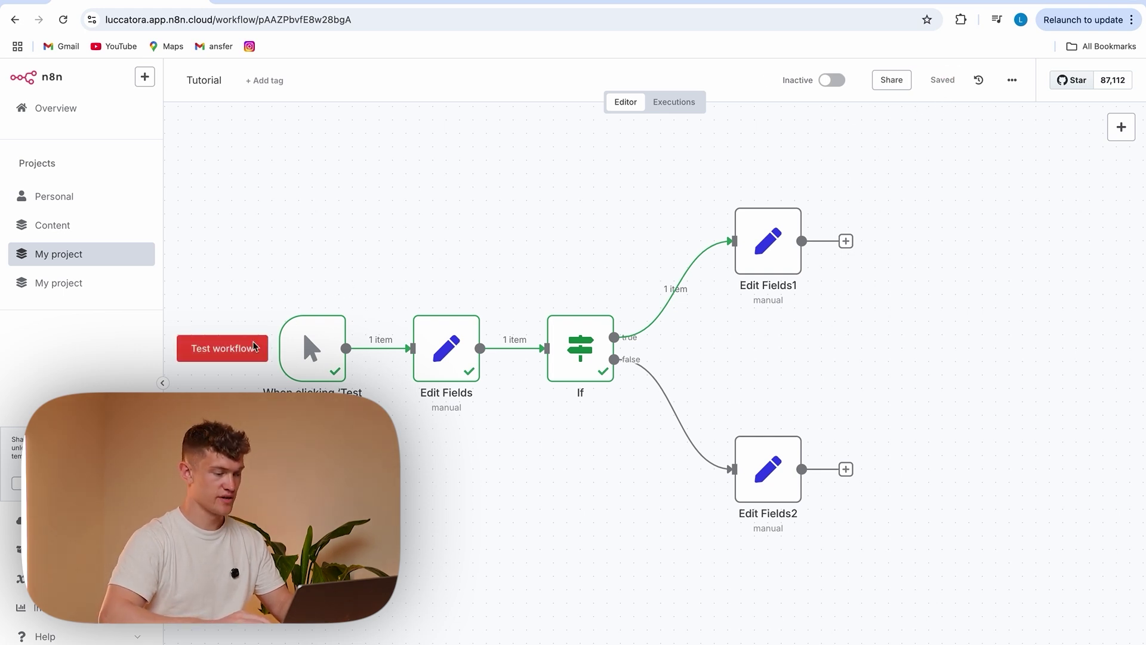
click(224, 349)
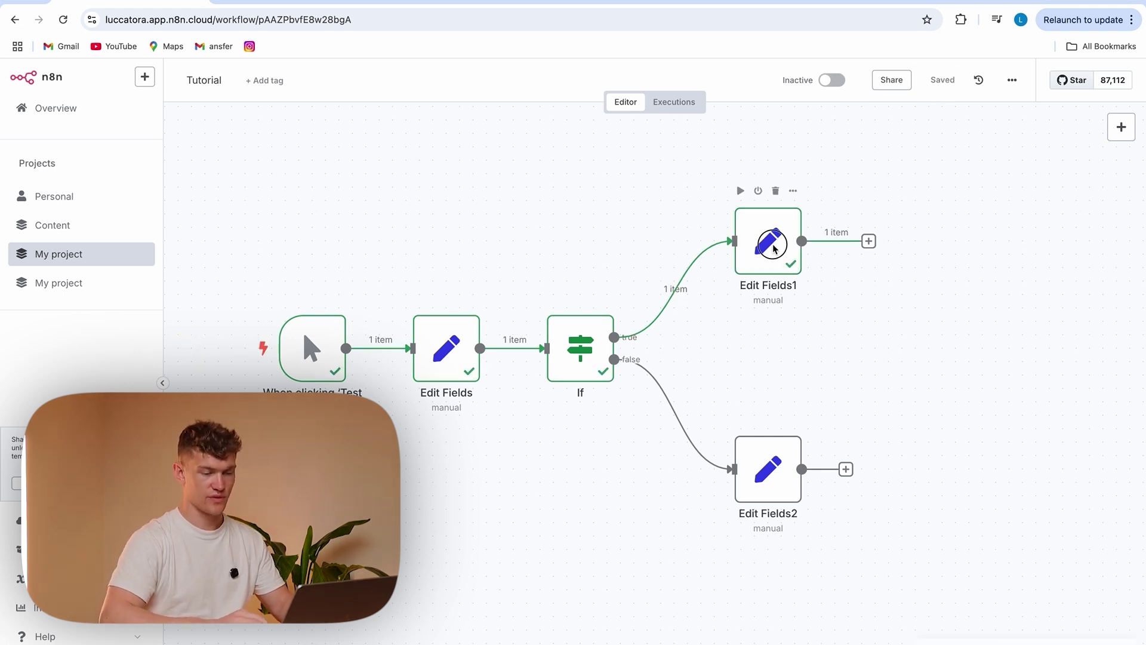
double_click(769, 243)
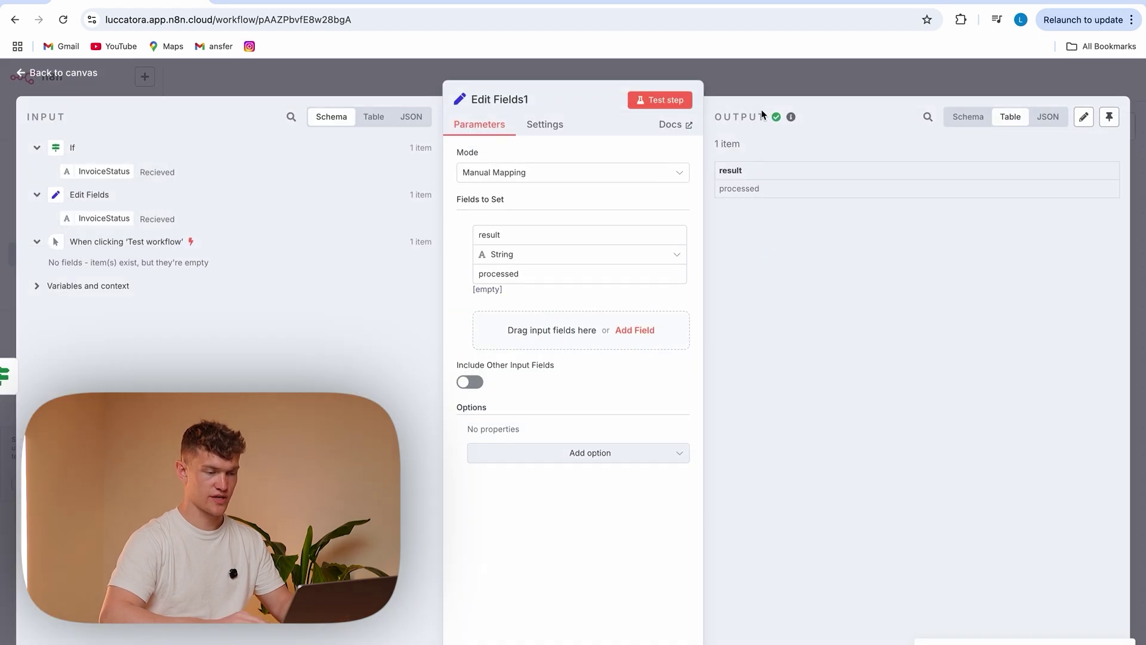
key(Escape)
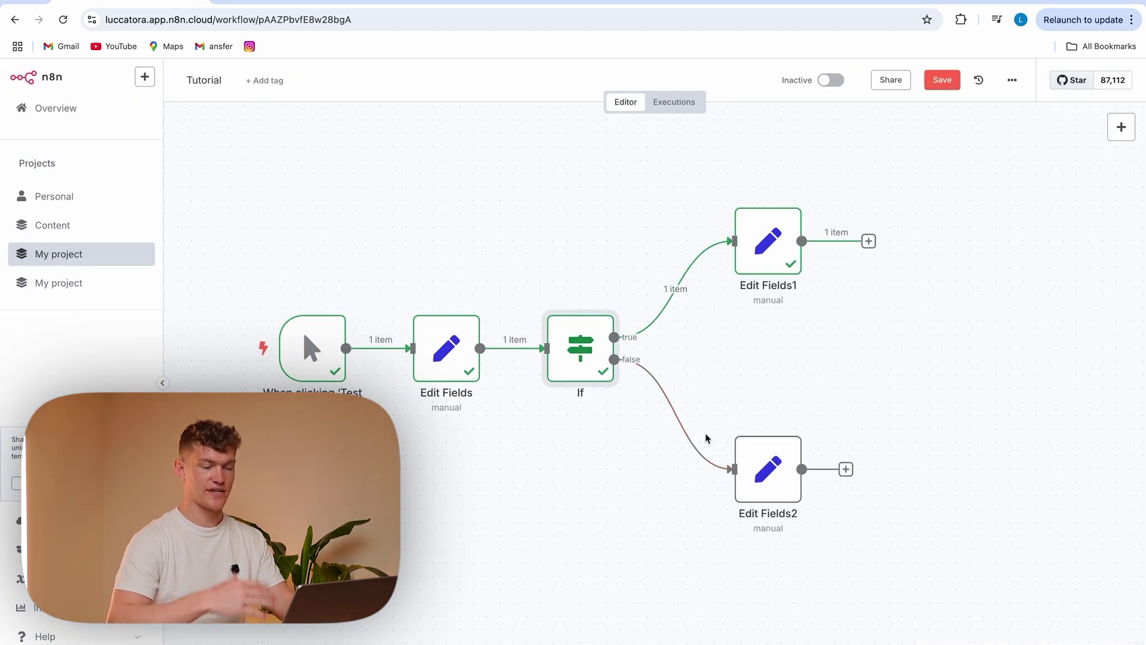
double_click(561, 338)
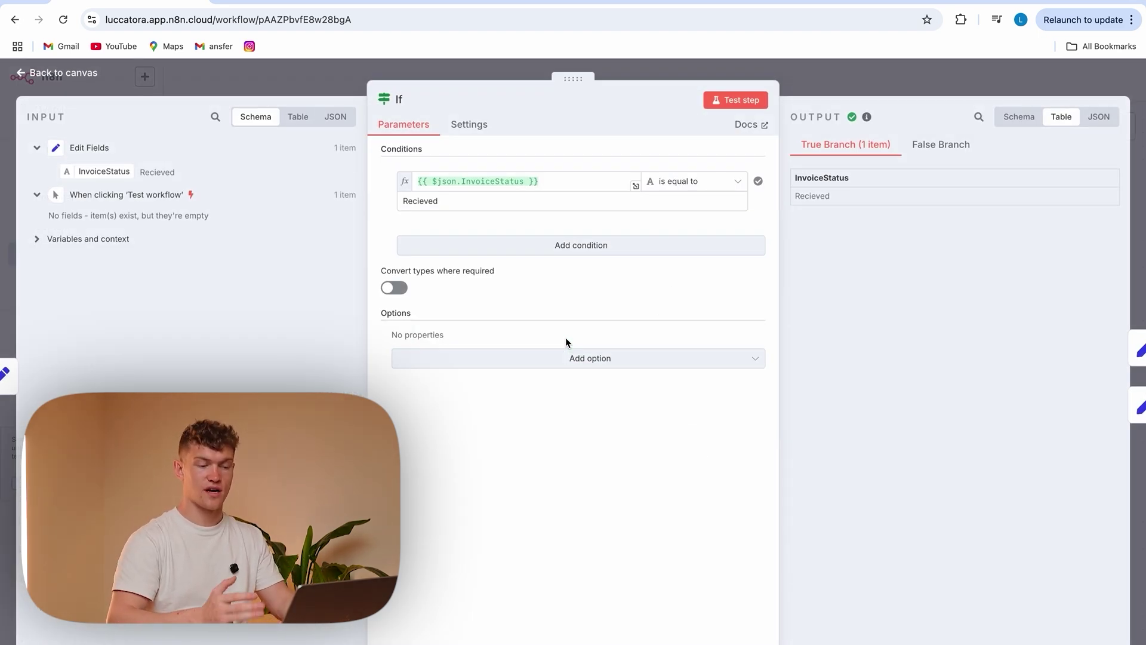
key(Escape)
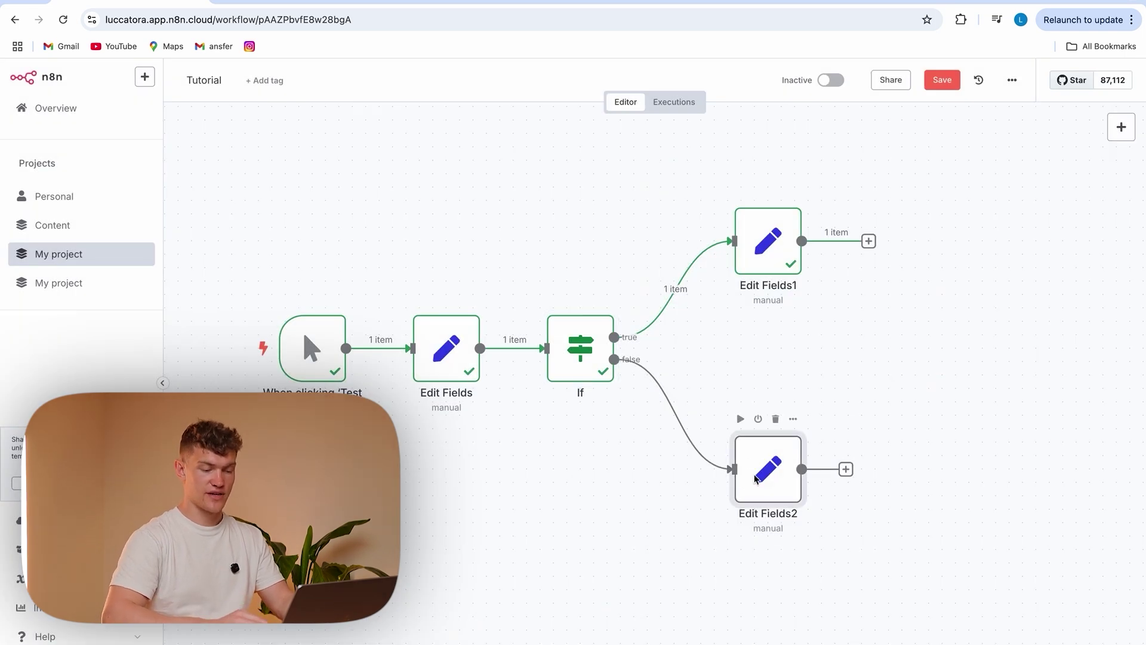
double_click(764, 472)
click(425, 97)
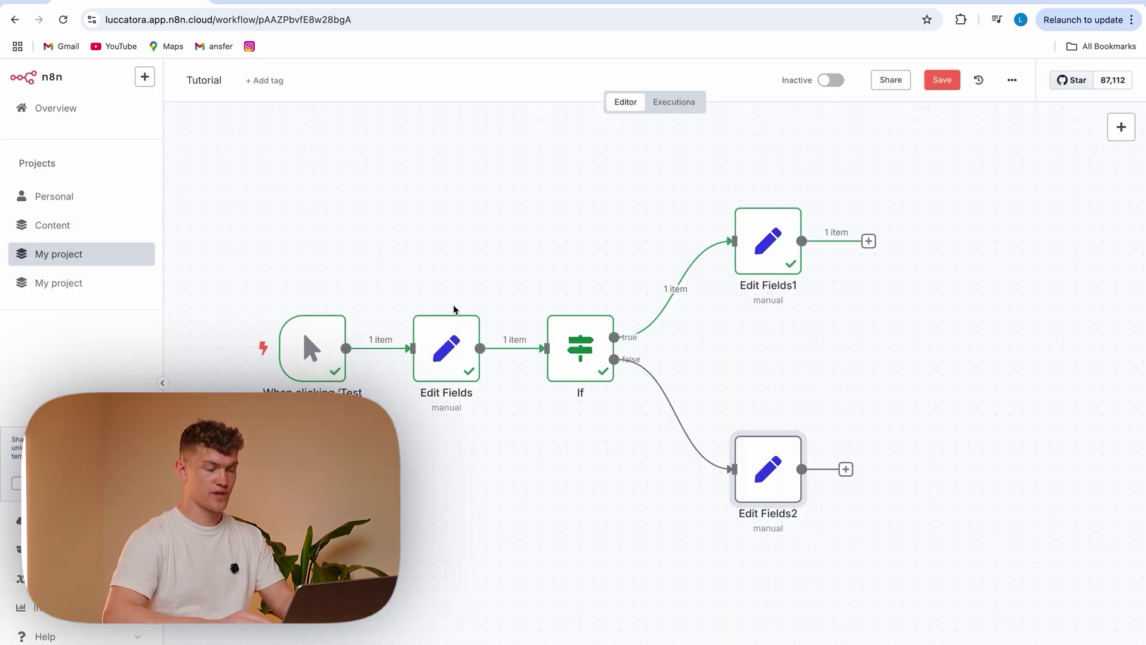
Change InvoiceStatus from Recieved to Pending, rerun, and confirm Edit Fields2 outputs 'Needs Review'
double_click(446, 345)
click(525, 274)
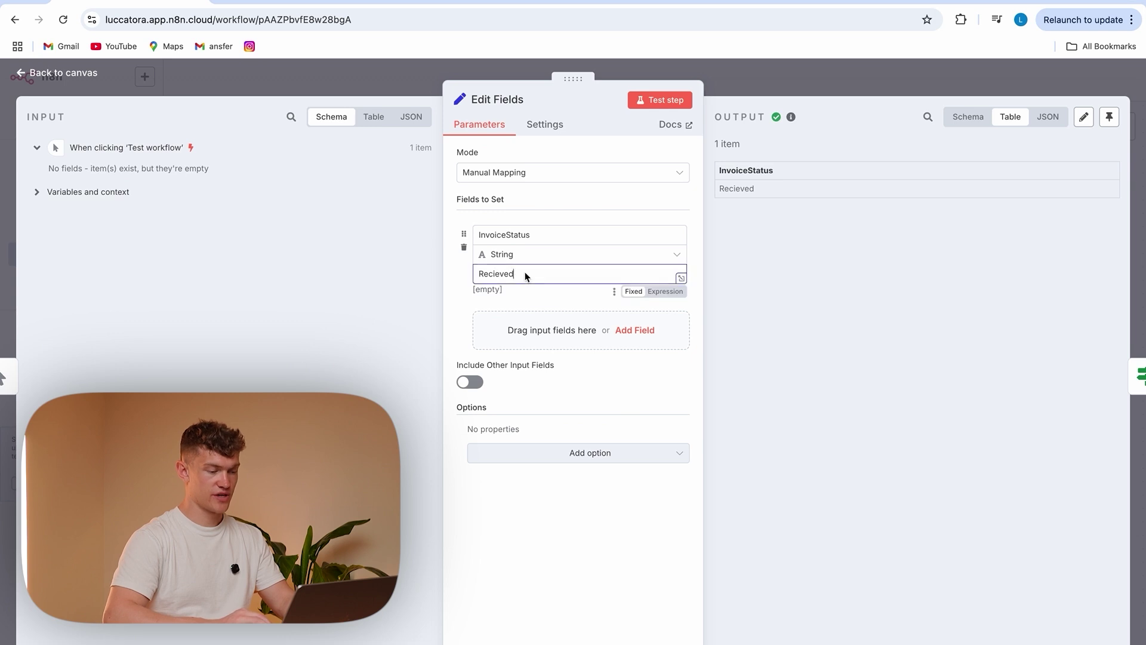
drag(526, 274, 479, 276)
text(Pending)
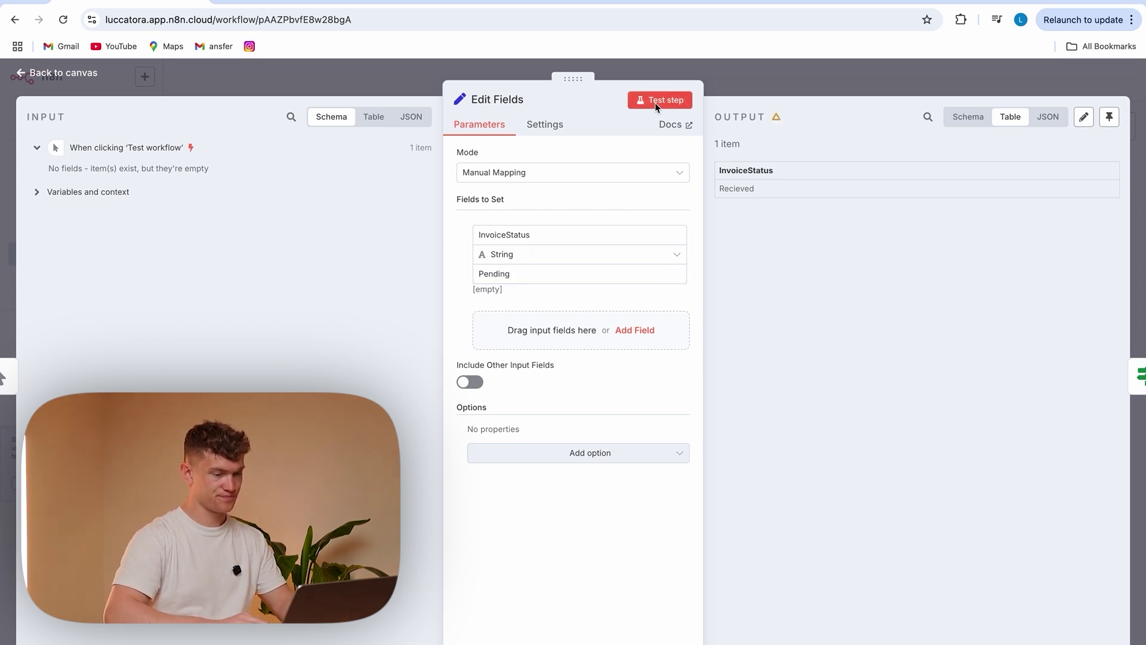
click(411, 76)
click(250, 351)
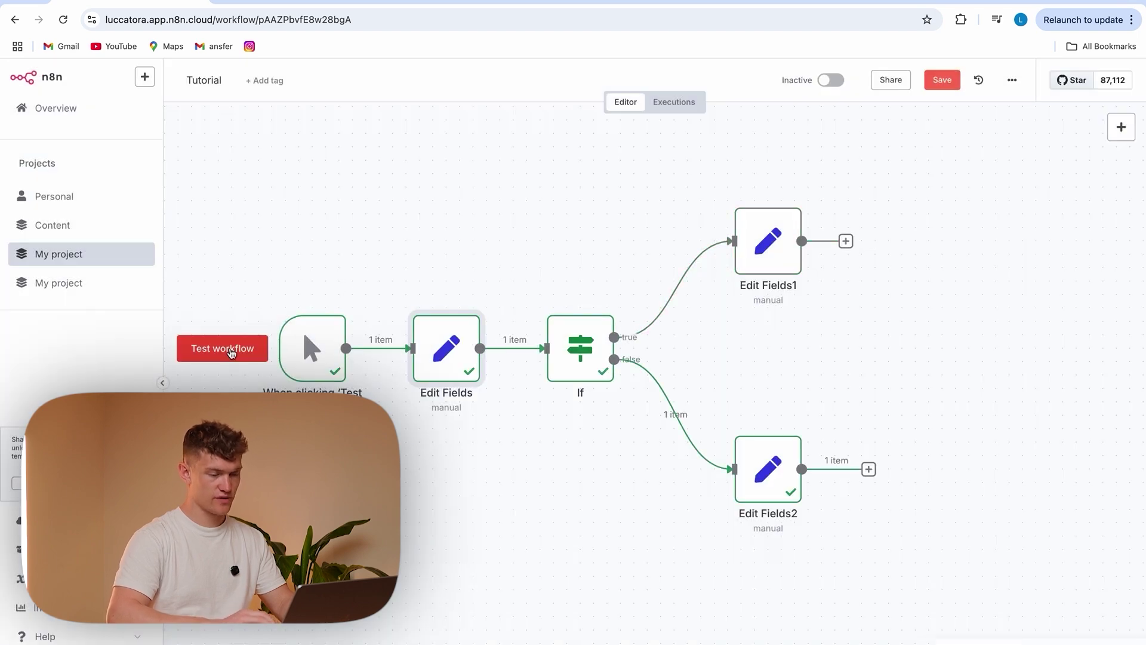
click(758, 463)
double_click(759, 463)
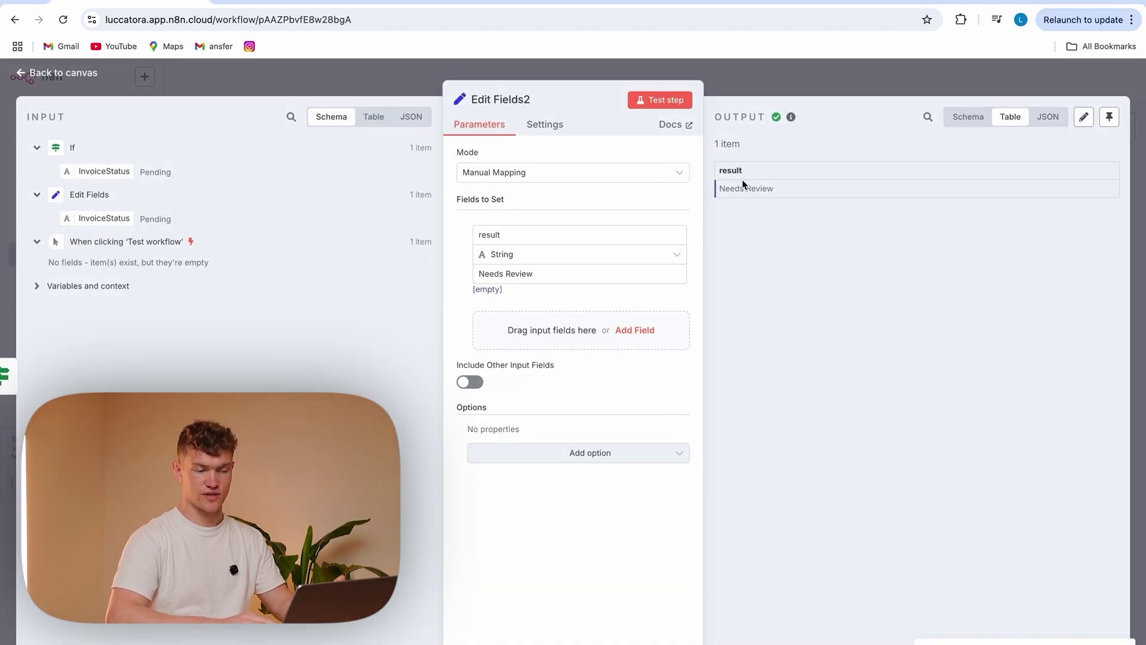
click(420, 91)
scroll(870, 304, right, 5)
scroll(870, 304, left, 3)
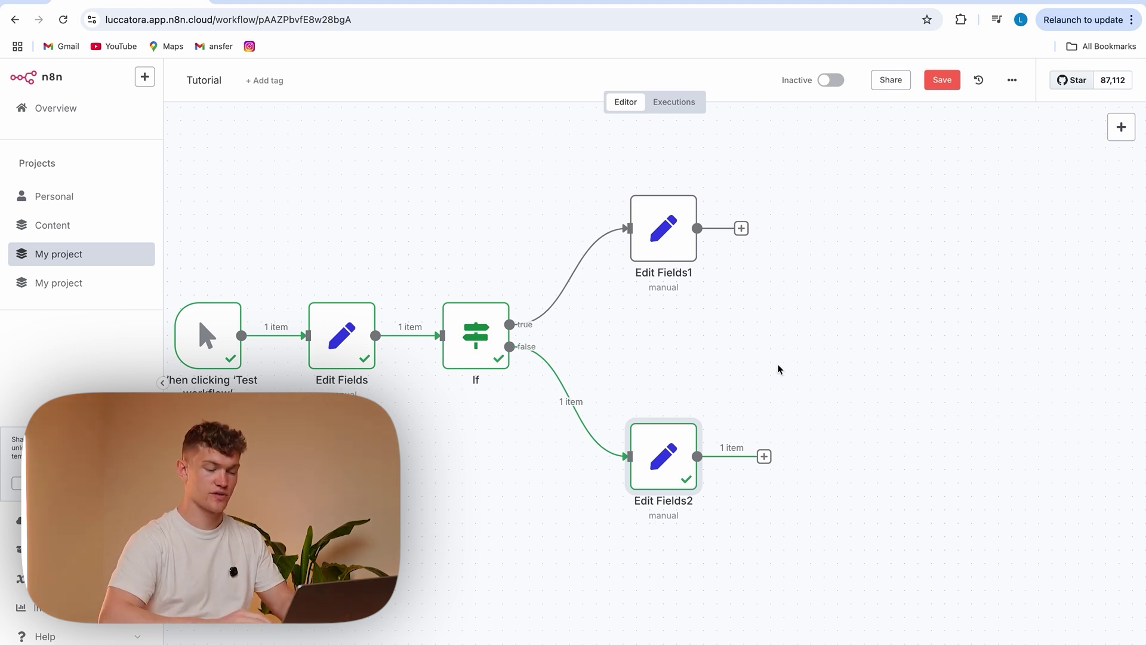
Add a Merge node after Edit Fields1 with the number of inputs set to 2
drag(742, 228, 795, 334)
text(merg)
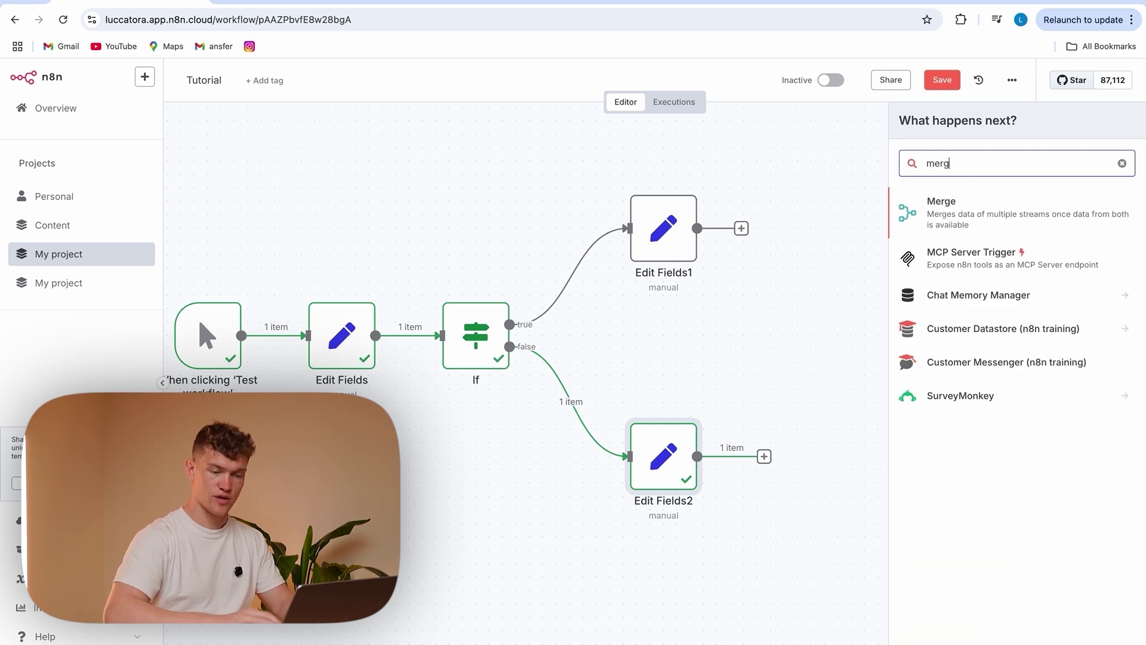
click(1007, 216)
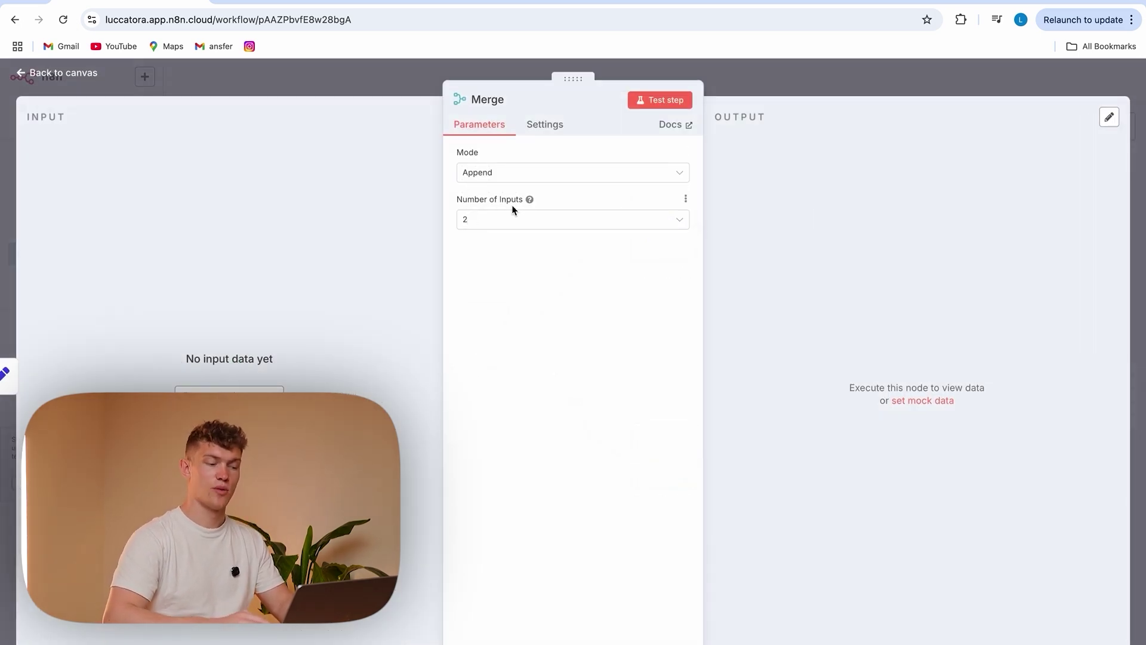
click(499, 220)
click(510, 362)
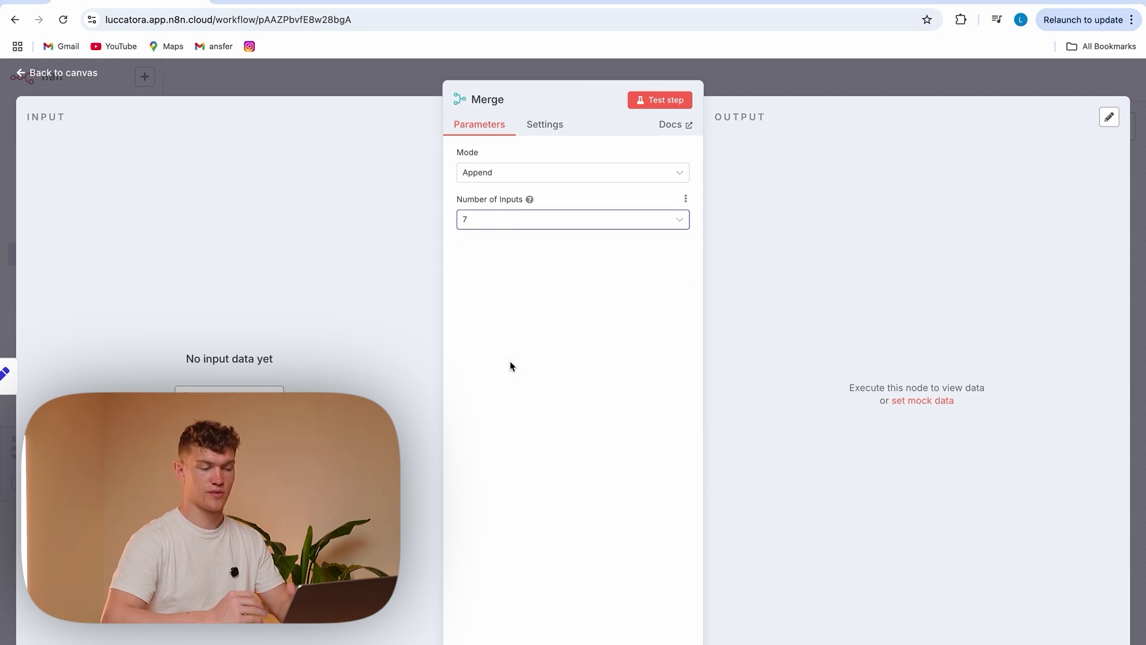
click(577, 218)
scroll(546, 361, up, 2)
click(529, 274)
click(520, 350)
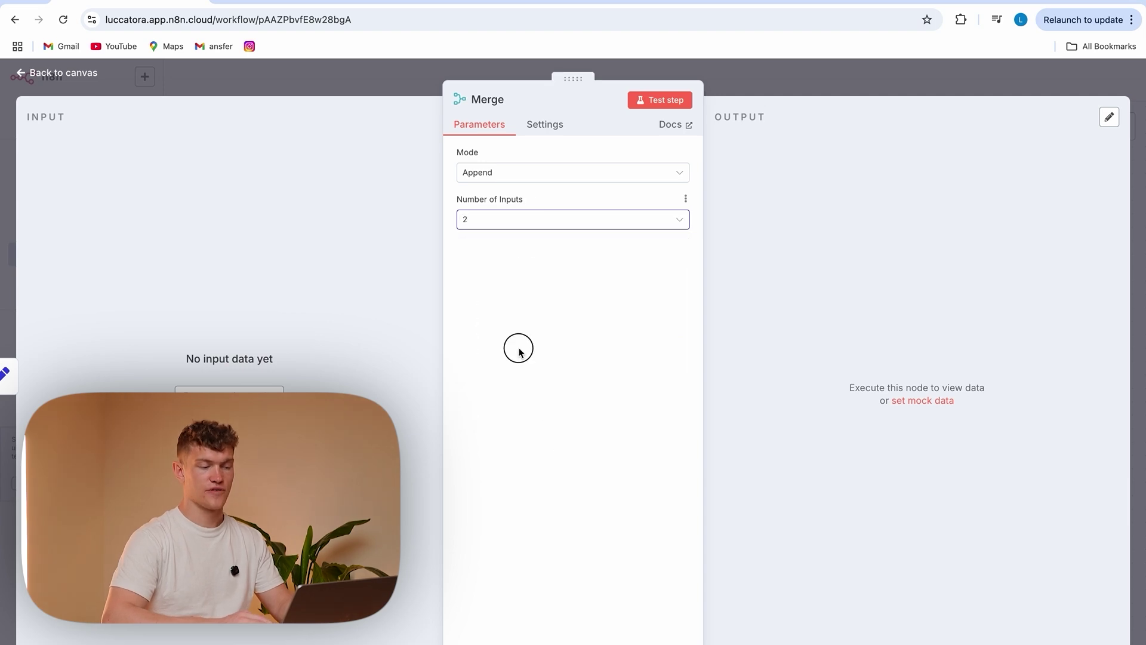
click(421, 81)
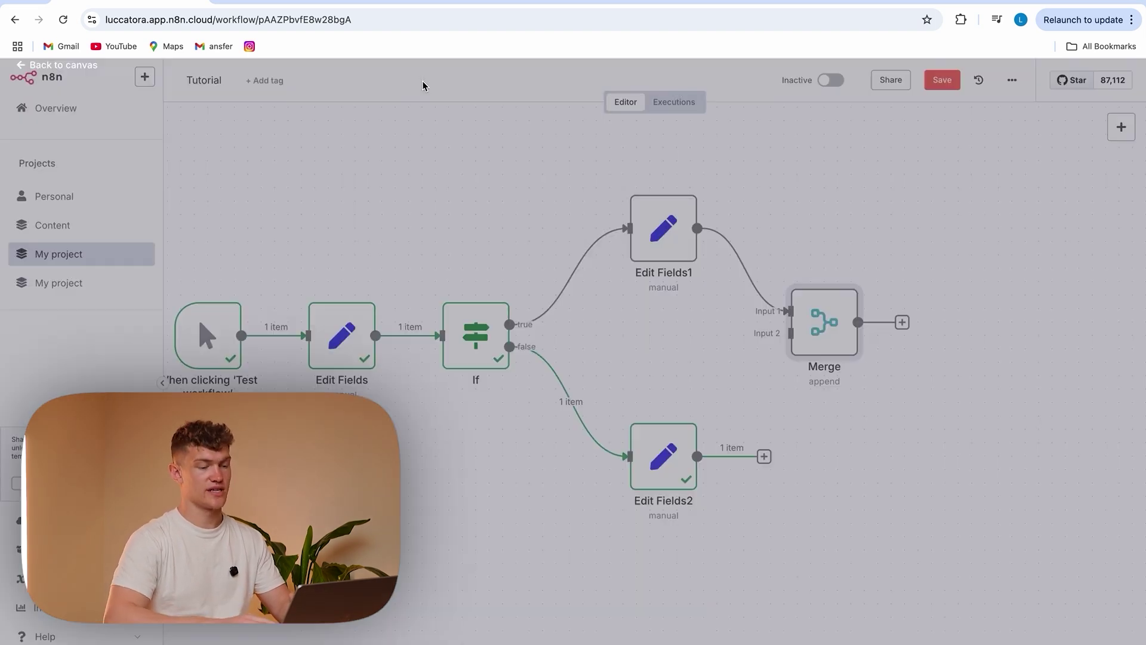
Connect Edit Fields2 to Merge's second input, save, and check the Merge output
drag(767, 457, 792, 332)
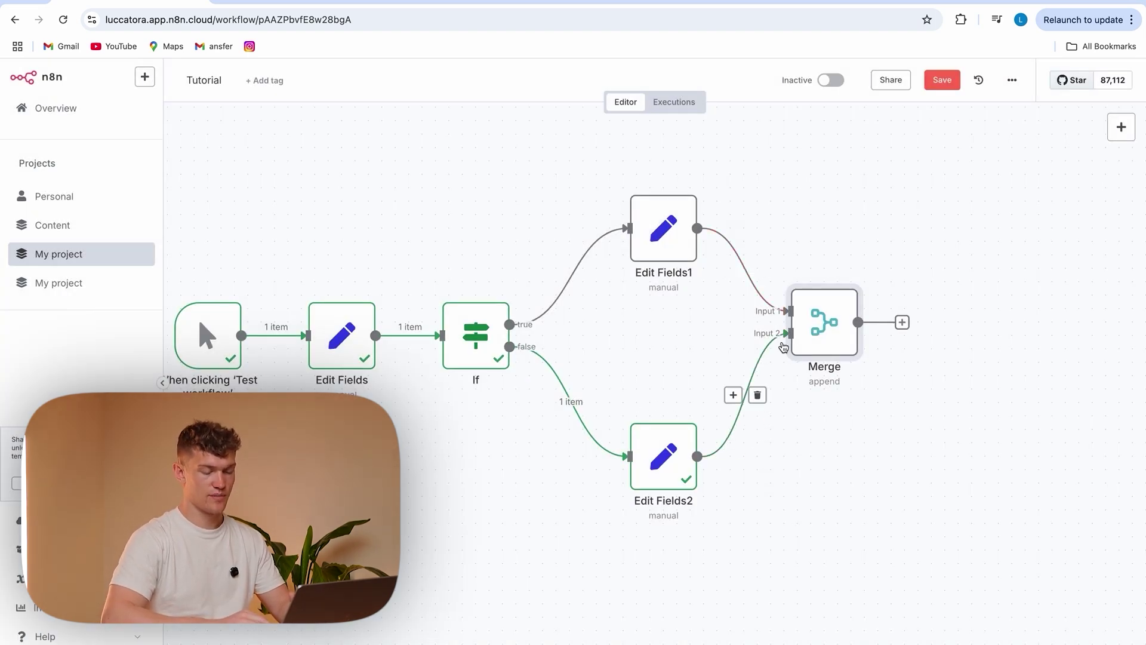
double_click(824, 323)
click(380, 81)
click(943, 83)
scroll(327, 377, left, 4)
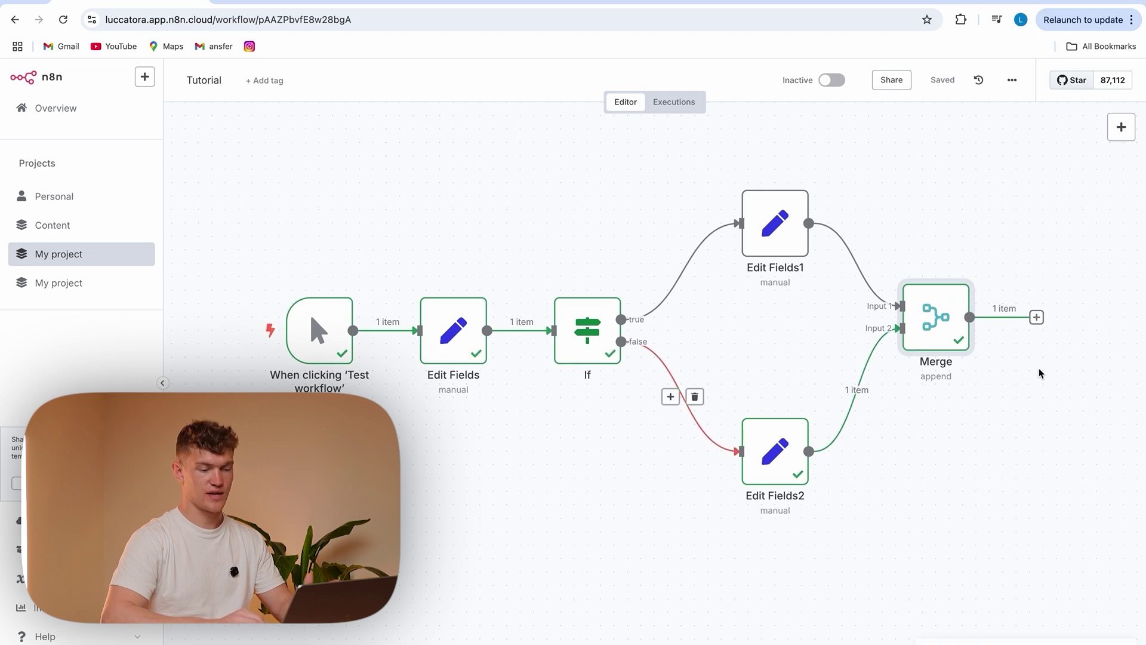
scroll(1039, 367, right, 8)
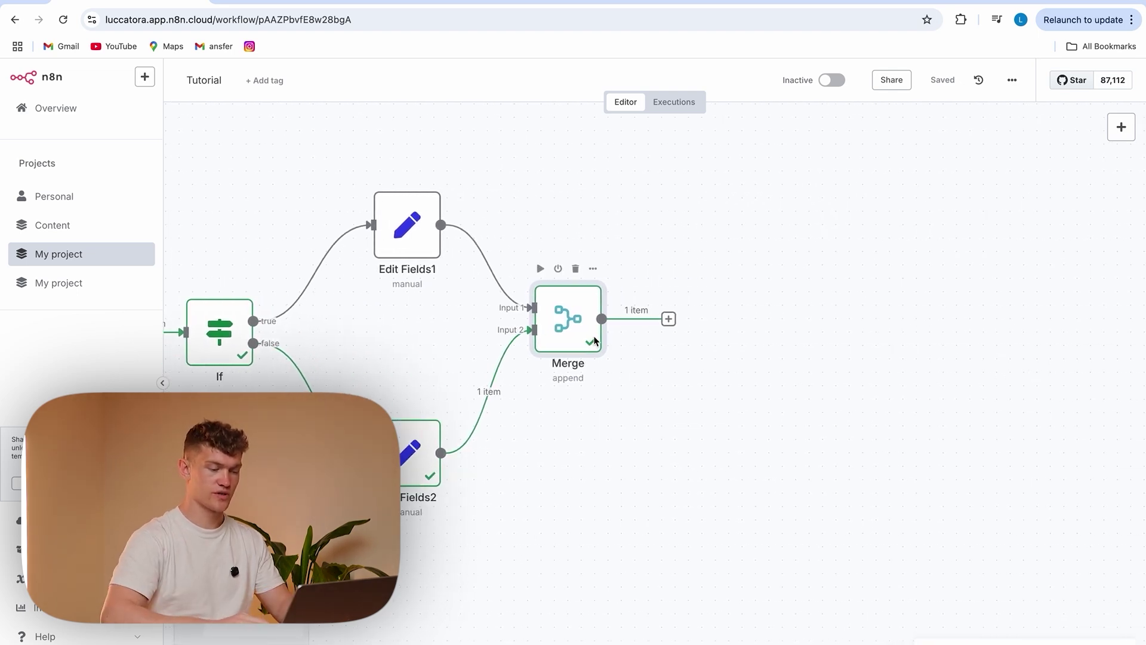
double_click(582, 328)
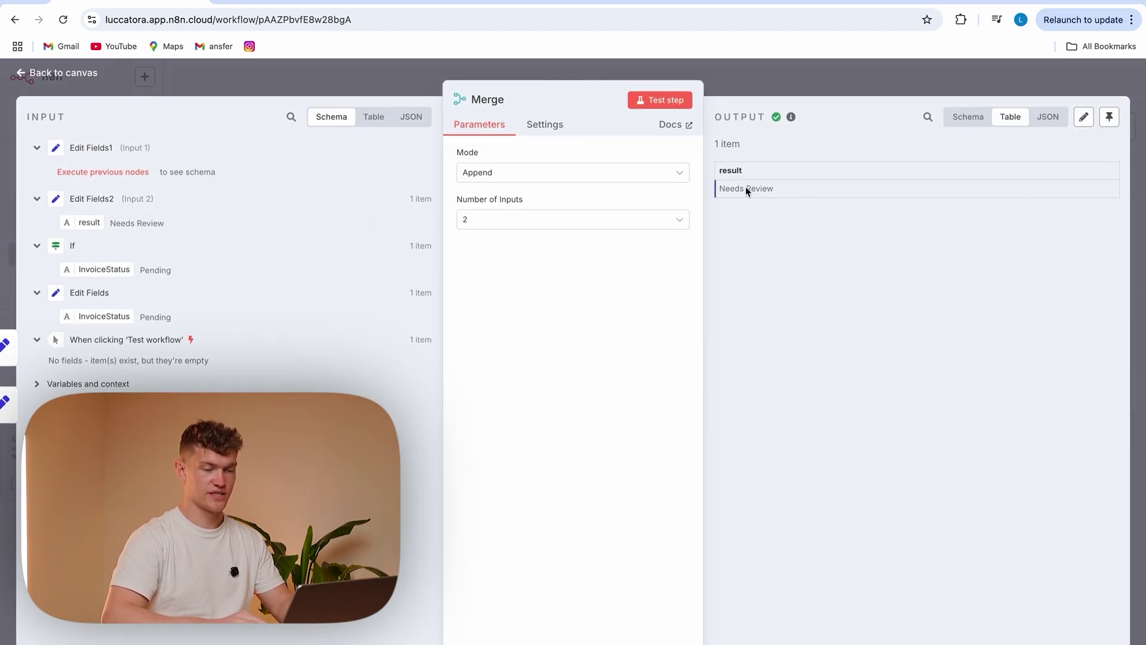
click(394, 81)
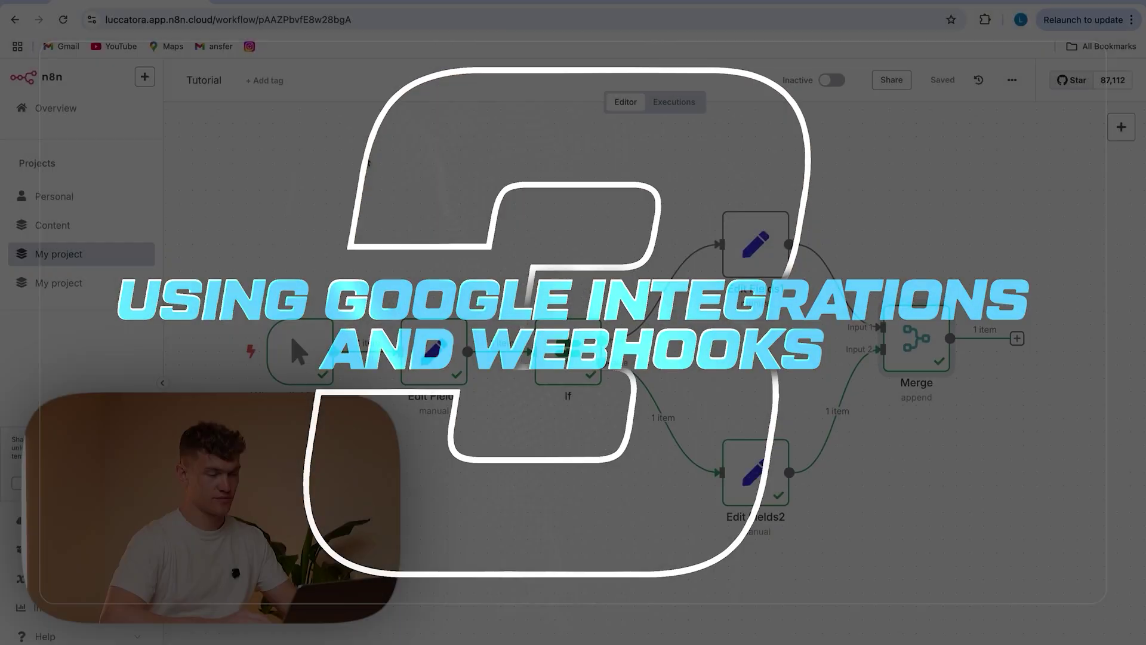
Box-select every node after the manual trigger and delete them
drag(365, 156, 1036, 573)
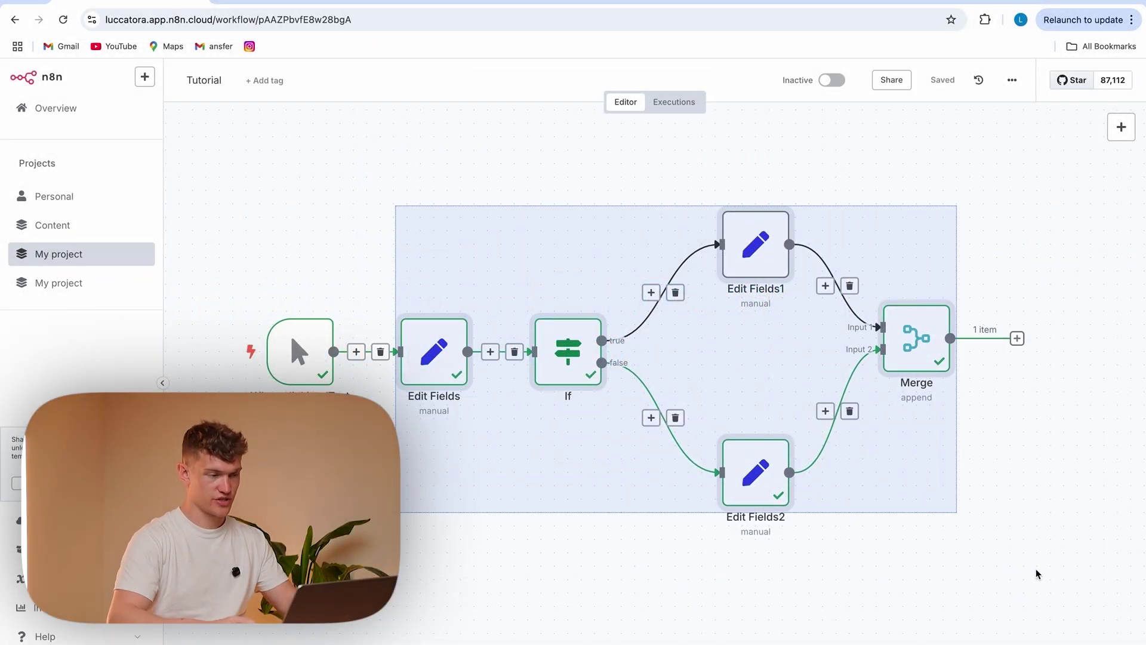
key(Delete)
Rename the untitled Google spreadsheet to 'Invoice Tracking'
click(325, 2)
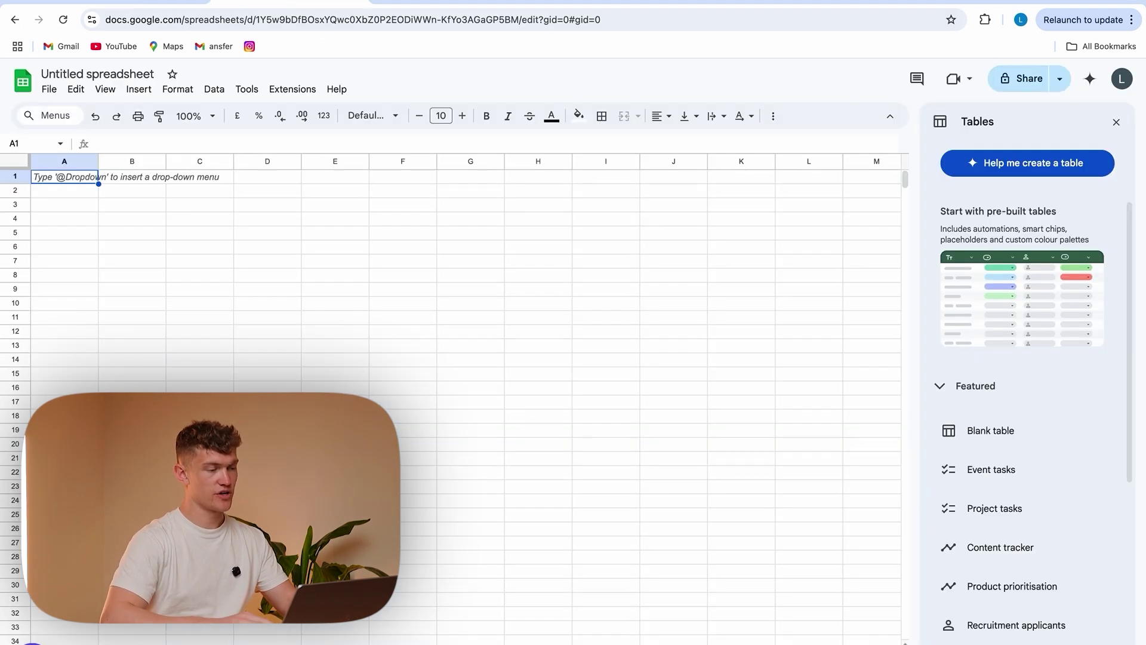
click(129, 74)
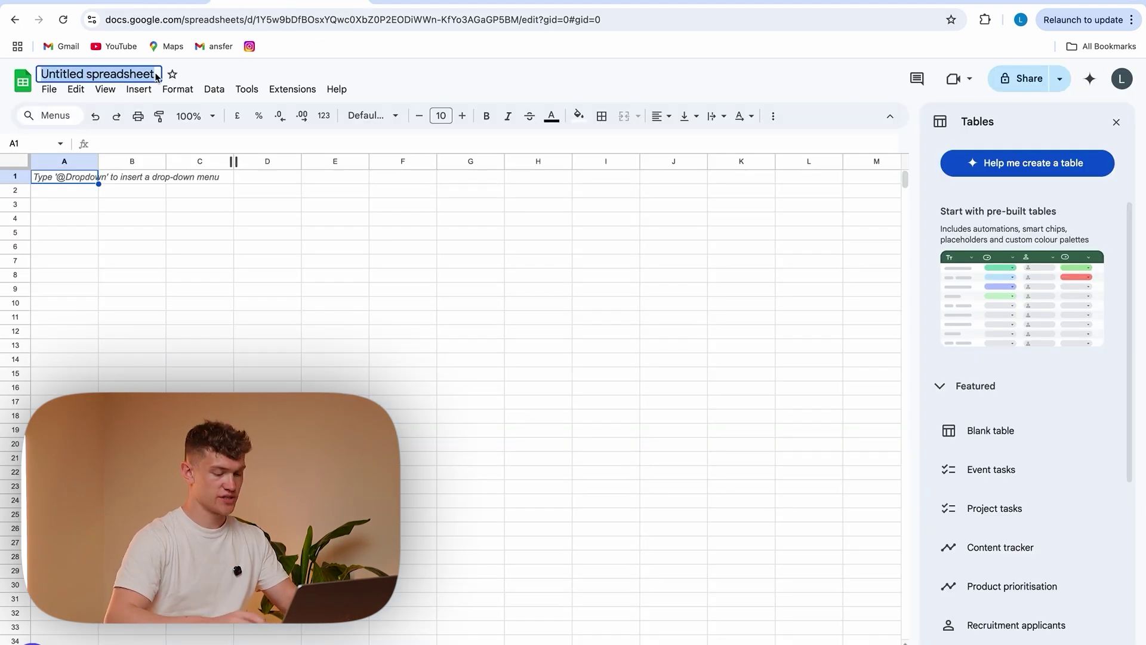
key(BackSpace)
text(Invoice Trasc)
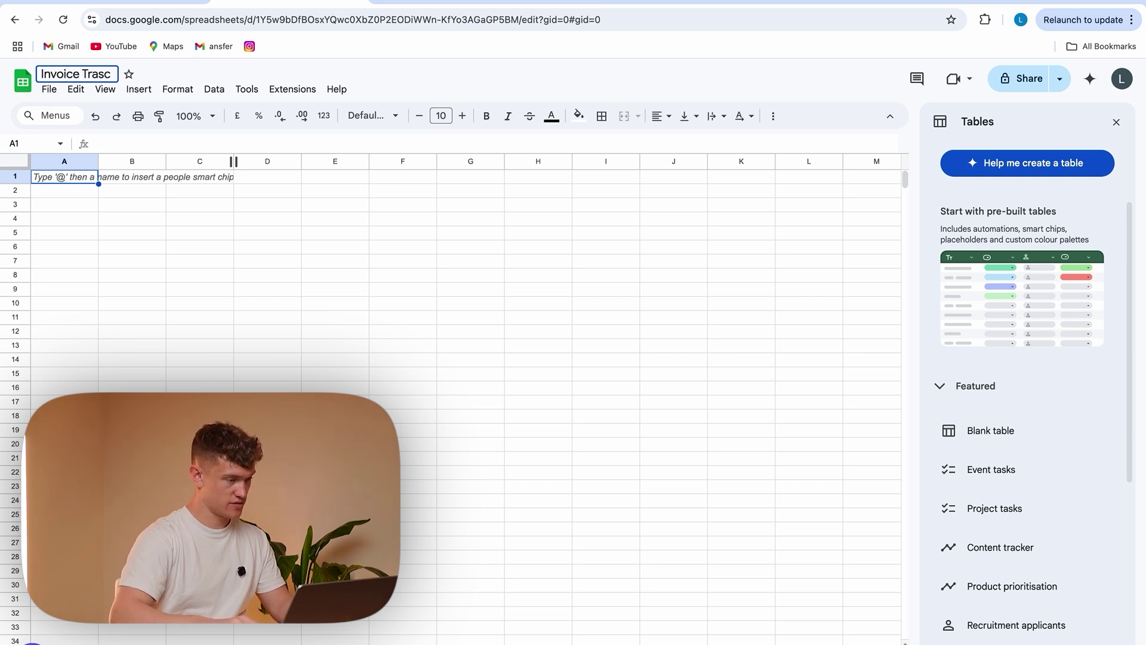
key(BackSpace)
text(cking)
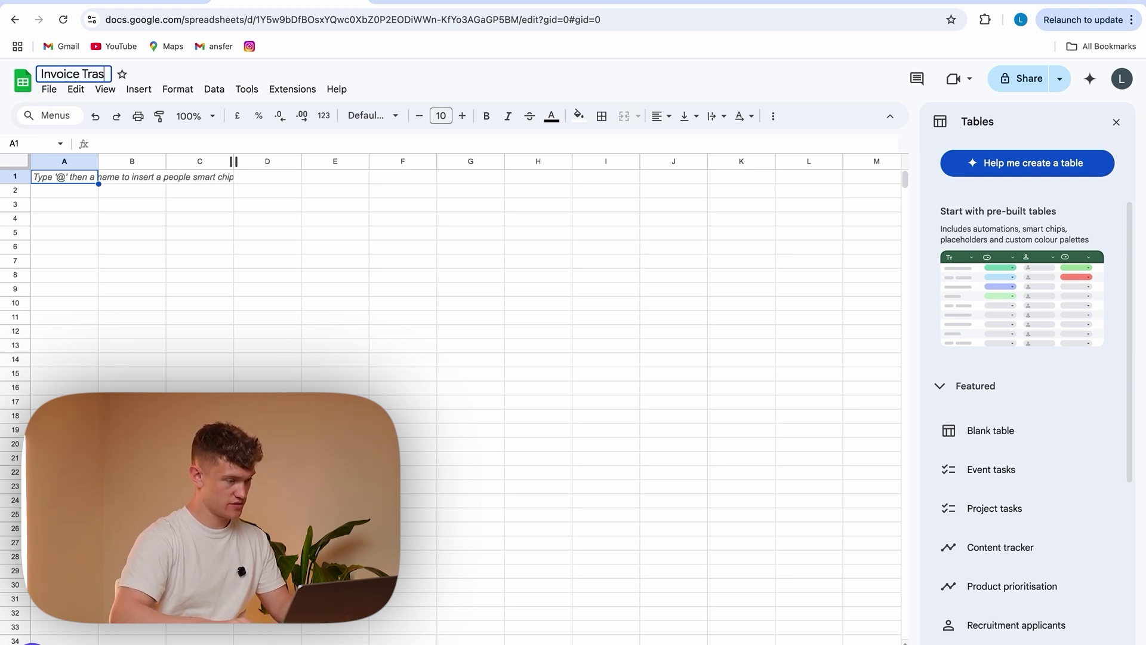
click(153, 248)
Enter headers Time Stamp, Invoice ID and Status in A1:C1, then start a node after n8n's trigger
click(56, 178)
text(Time Stam)
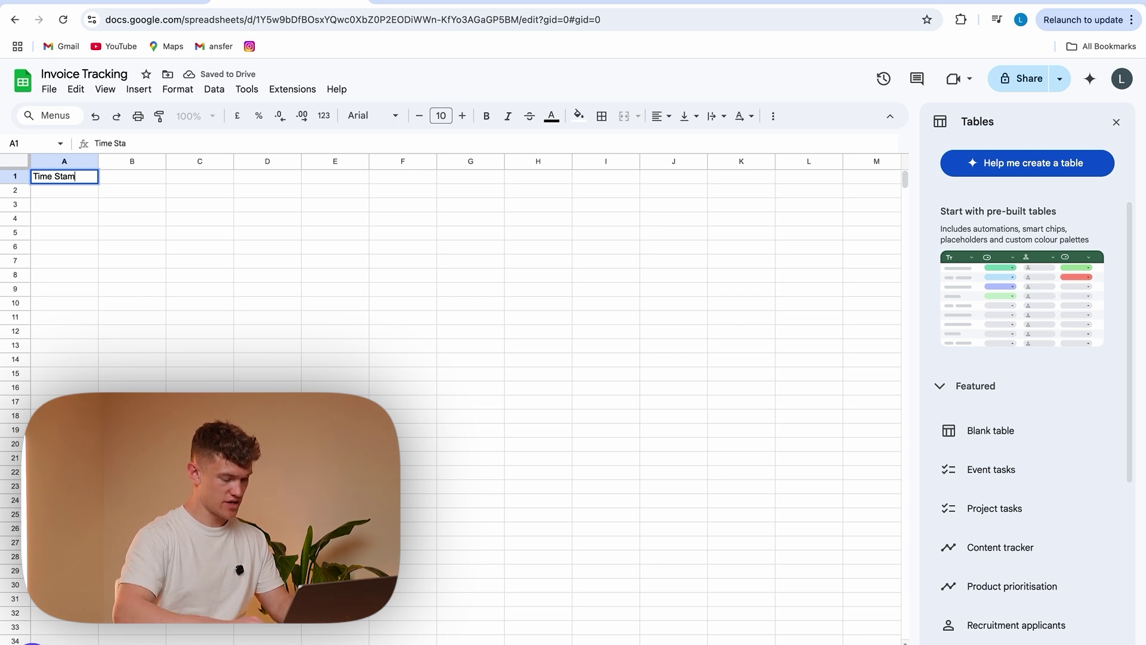
double_click(123, 177)
text(Invoice ID)
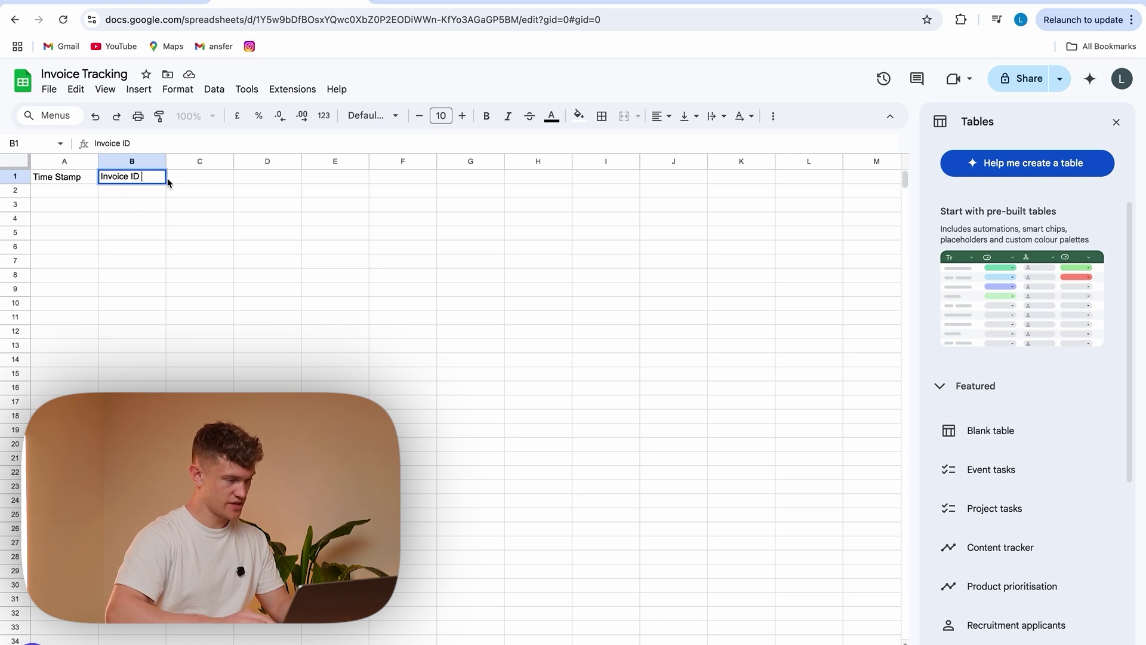
double_click(168, 182)
text(Statu)
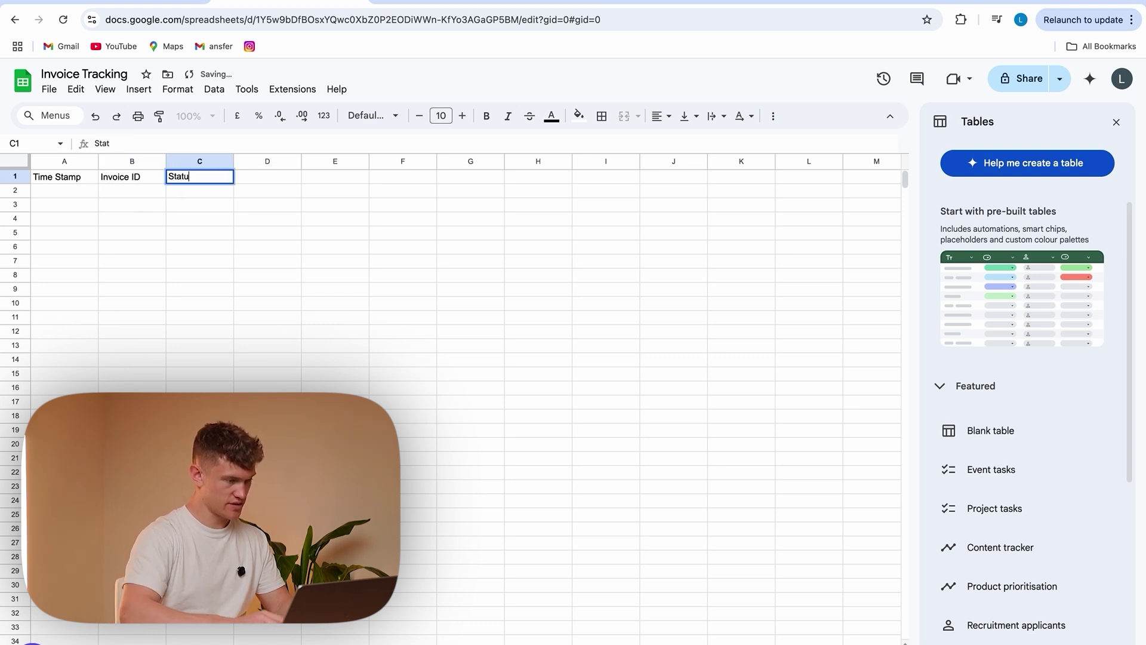
text(s)
click(274, 298)
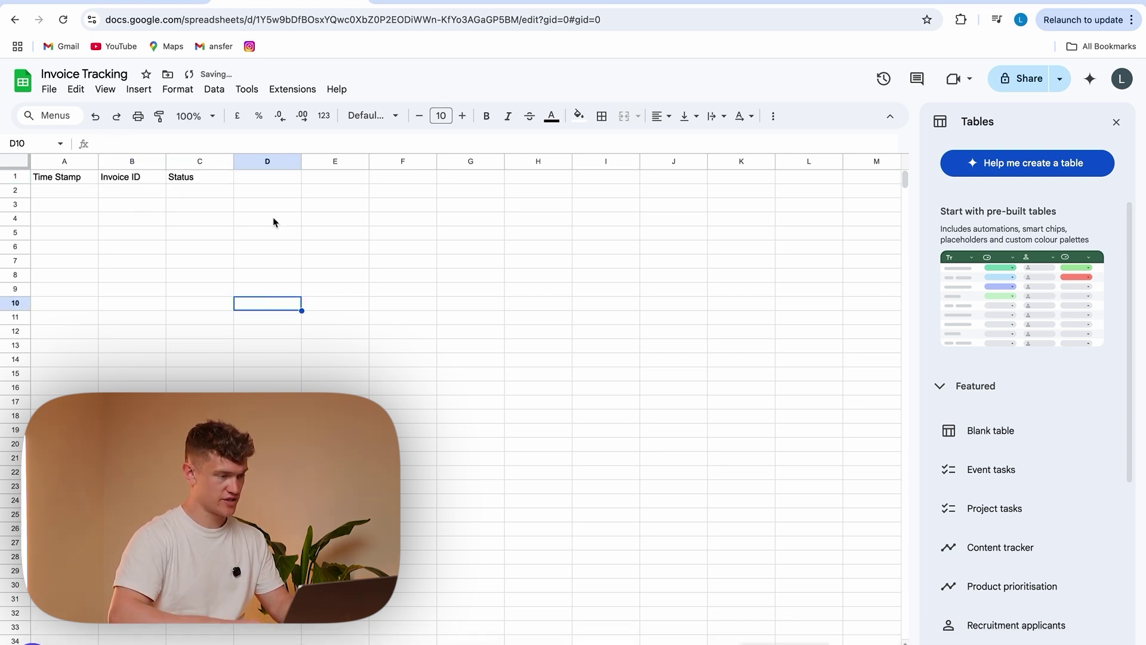
click(129, 1)
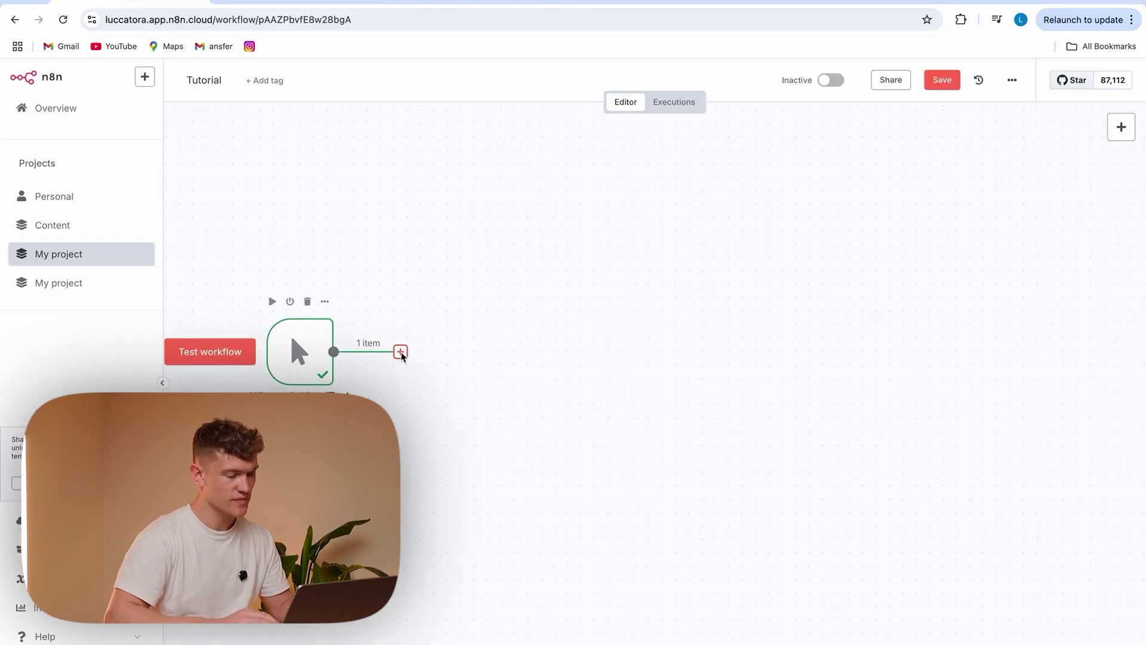
click(401, 352)
Add a Google Sheets 'Append or update row in sheet' node after the trigger
text(googl)
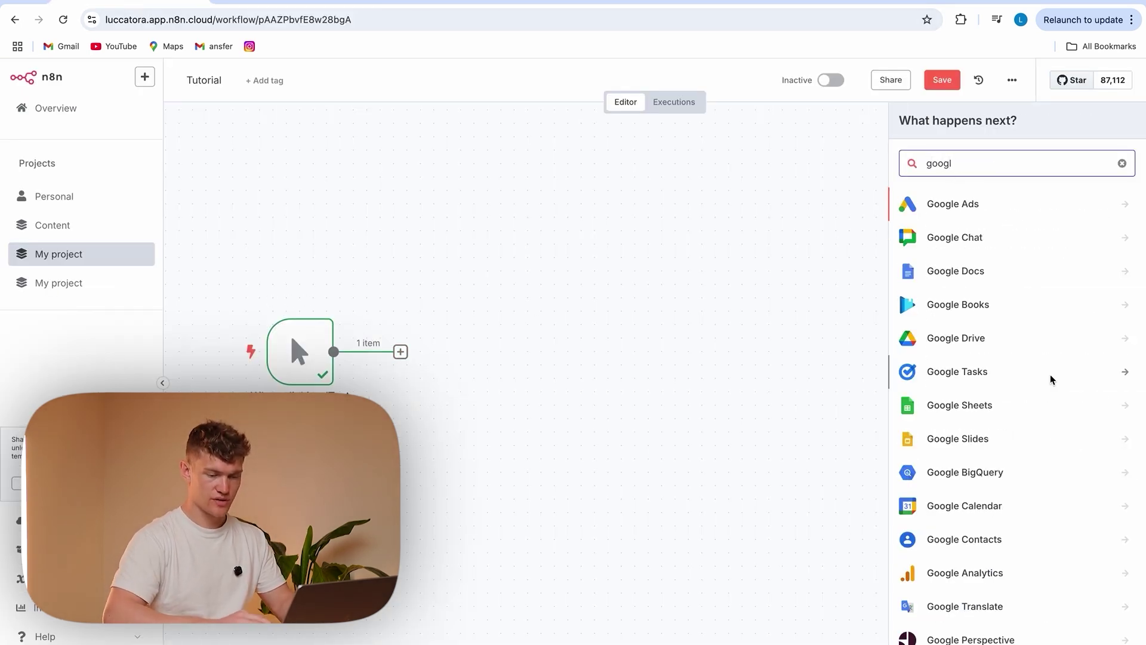
click(974, 405)
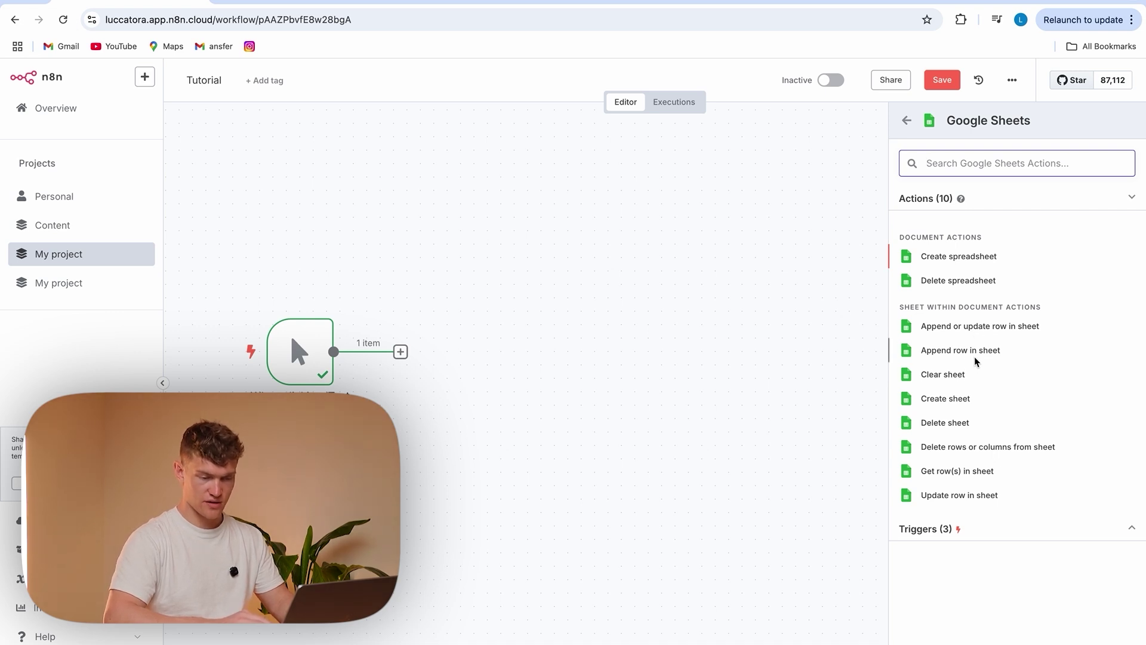
click(1005, 328)
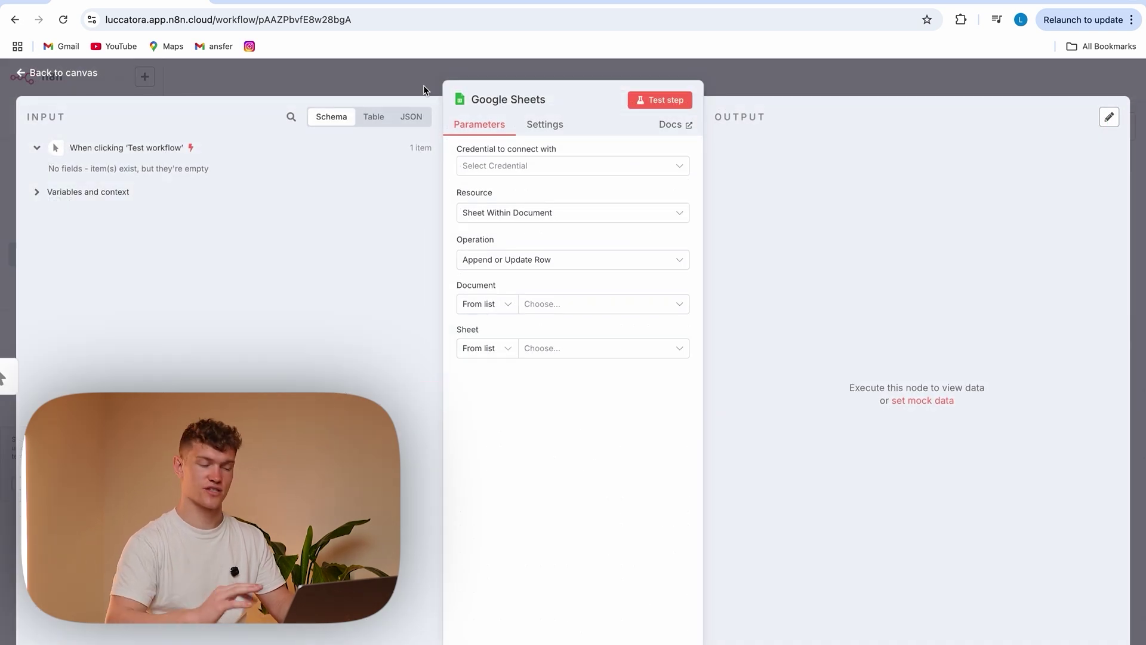
Create a new Google Sheets credential by signing in with Google and granting access
click(626, 169)
click(547, 199)
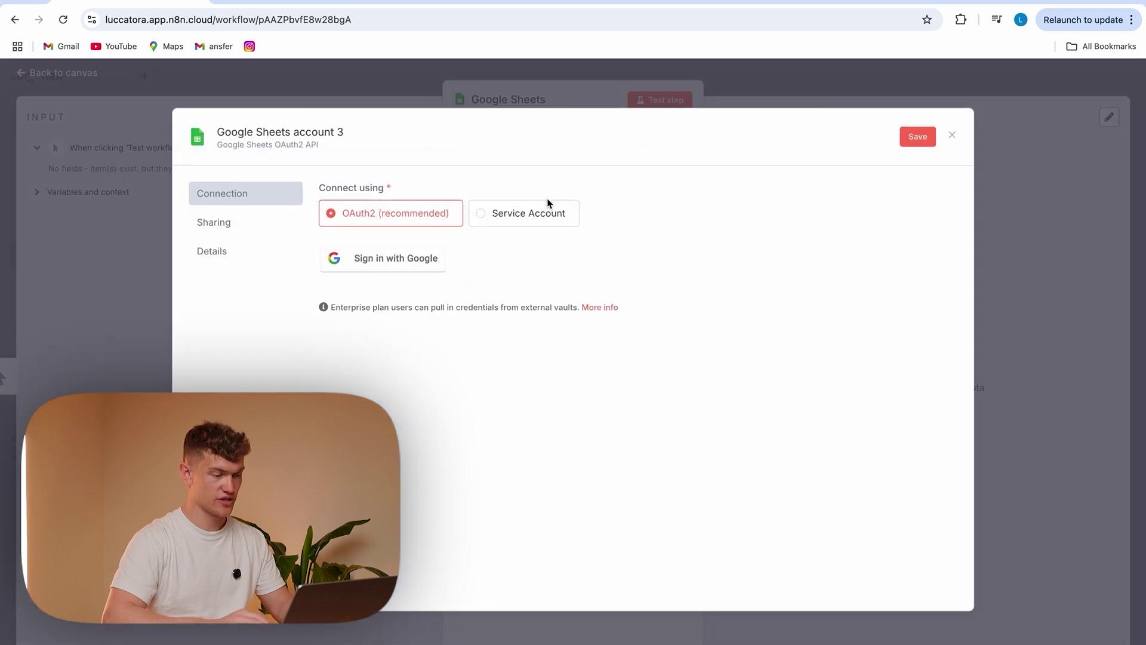
click(384, 258)
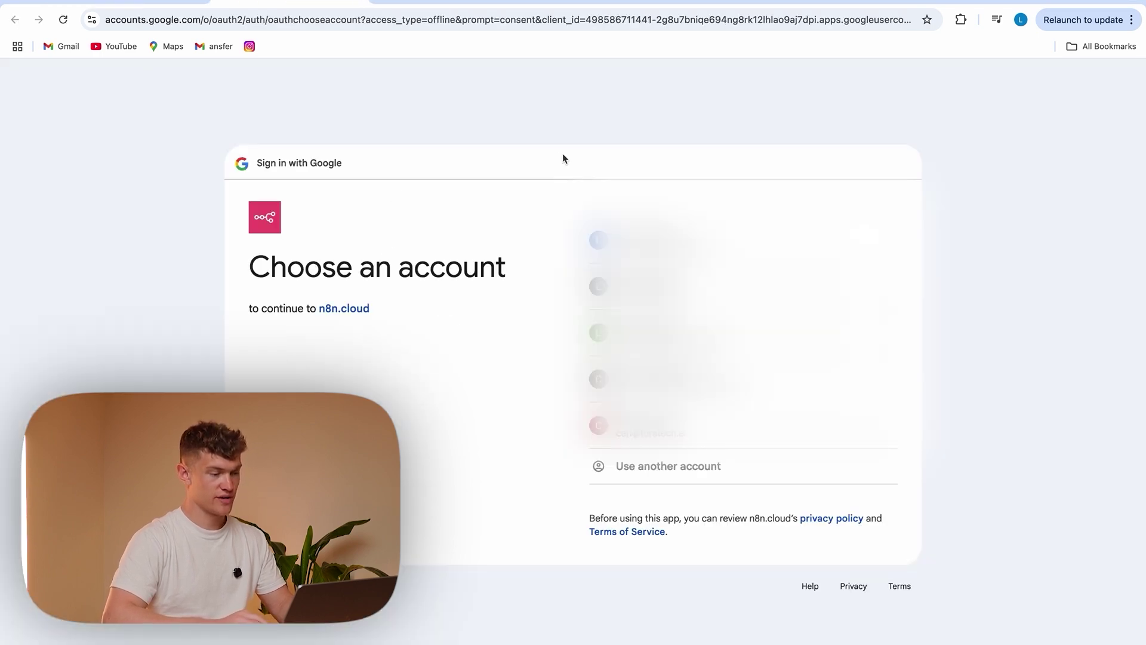
click(740, 287)
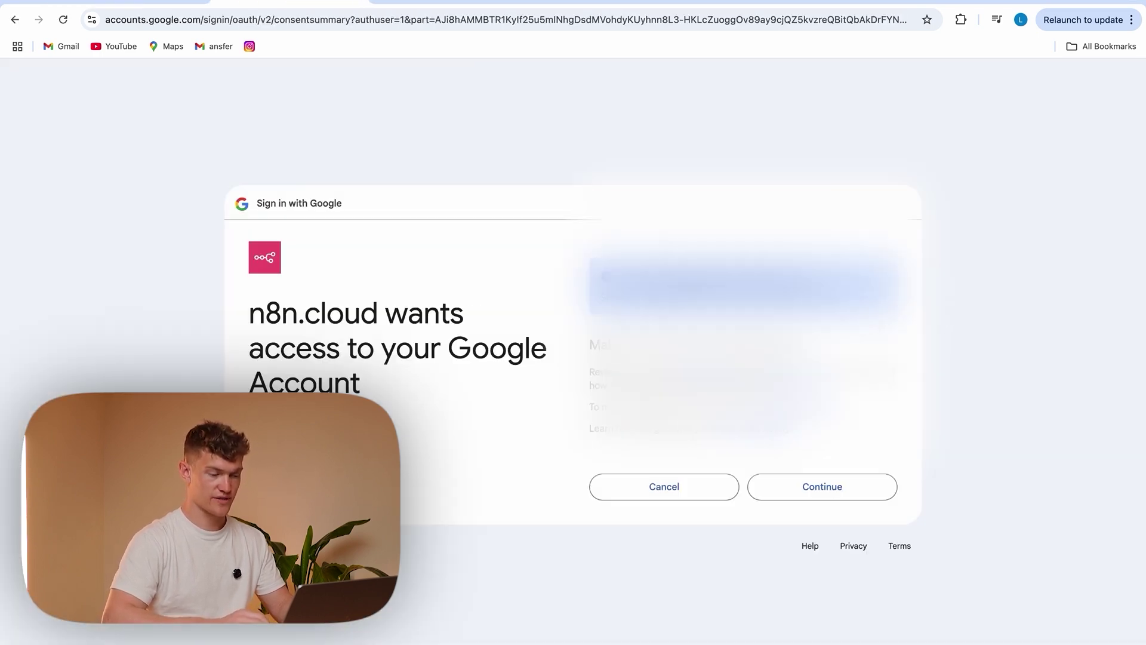
click(828, 491)
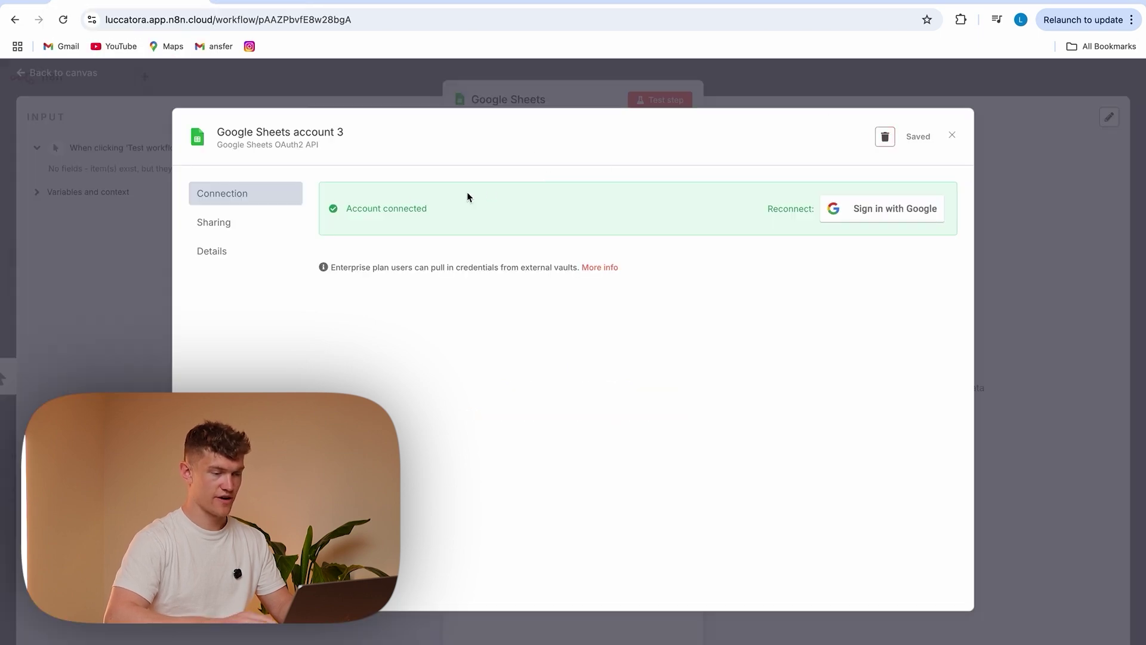
Rename the credential to ToraTech and save it
click(289, 132)
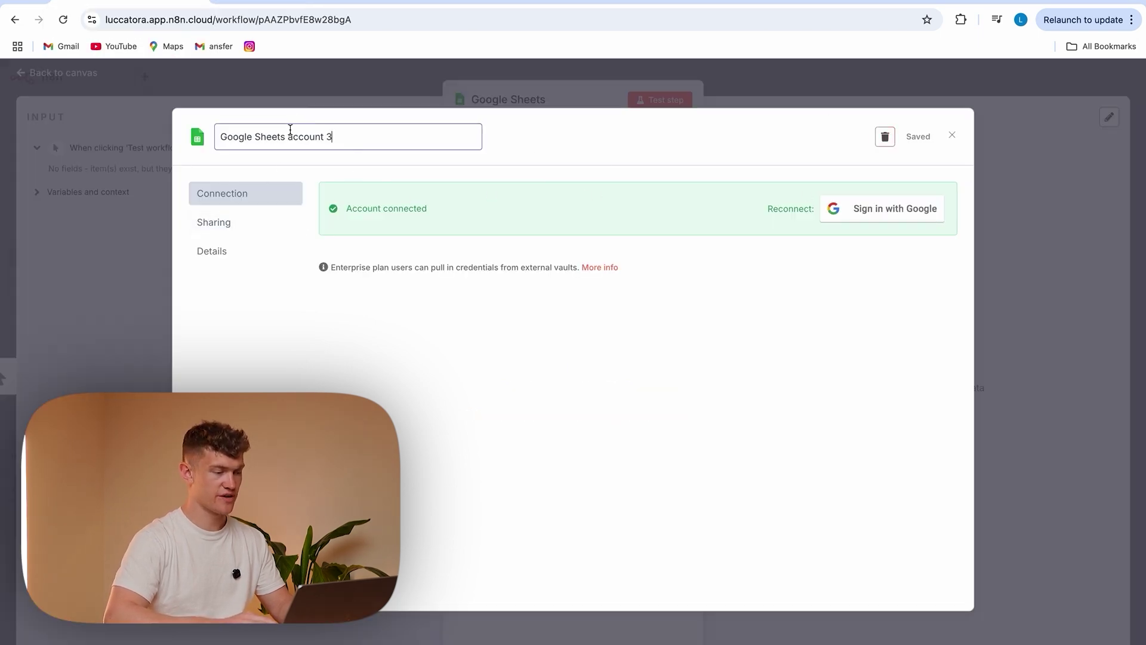
drag(364, 138, 225, 141)
key(BackSpace)
text(ToraTech)
click(917, 137)
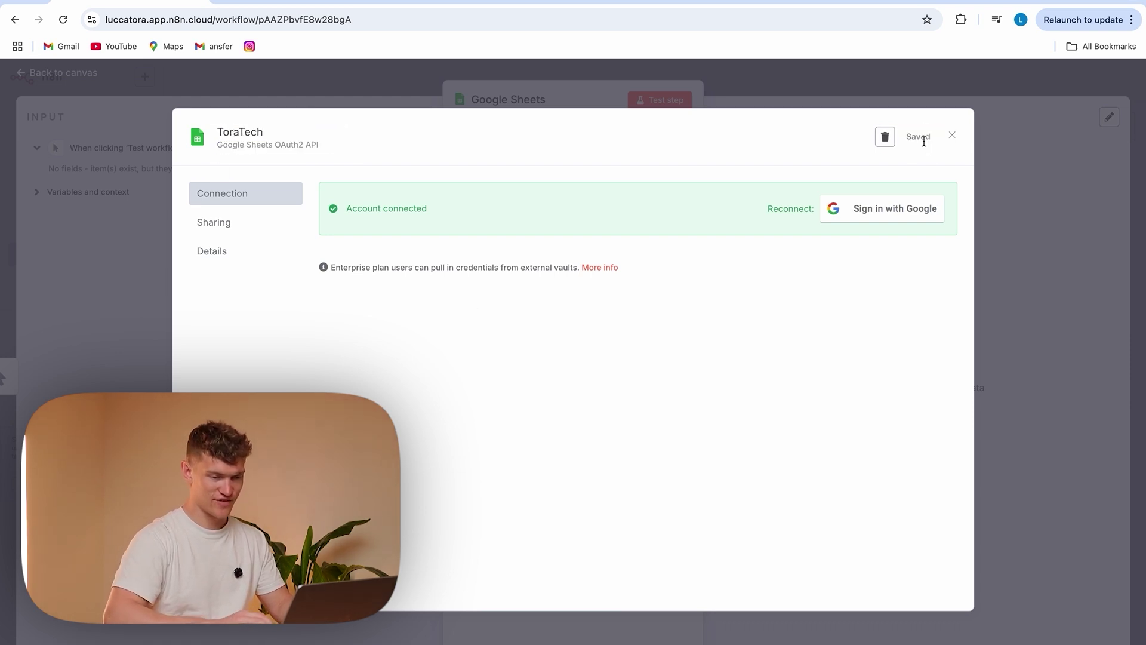
click(1015, 205)
click(560, 308)
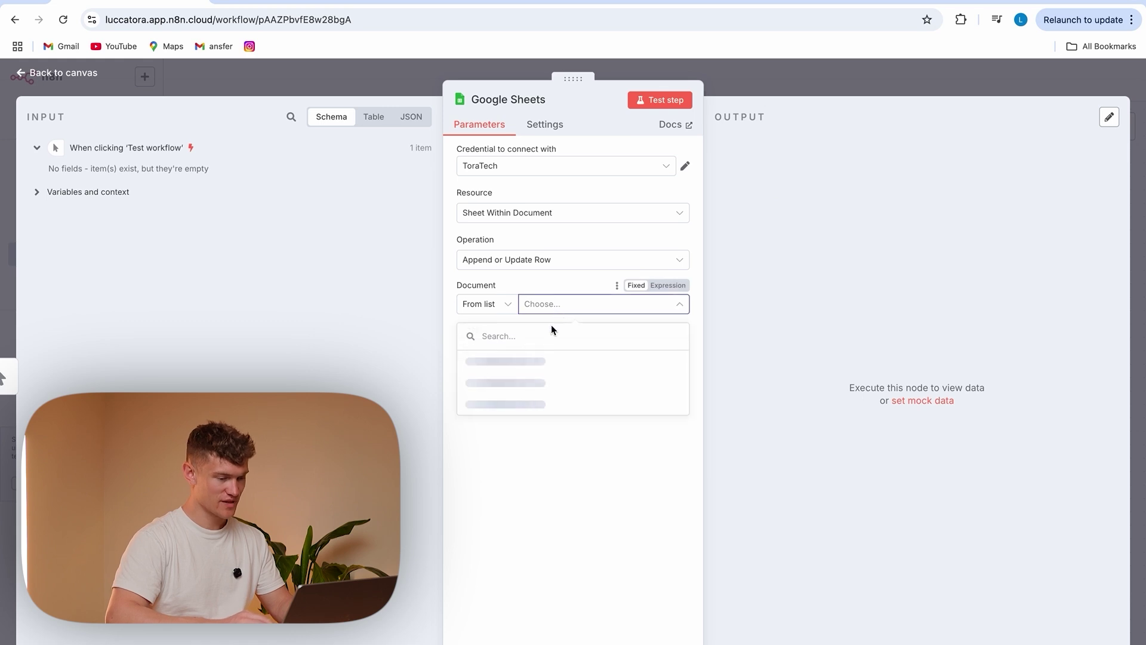
Target Sheet1 of the Invoice Tracking spreadsheet, matching rows on the Time Stamp column
click(559, 361)
click(570, 349)
click(591, 378)
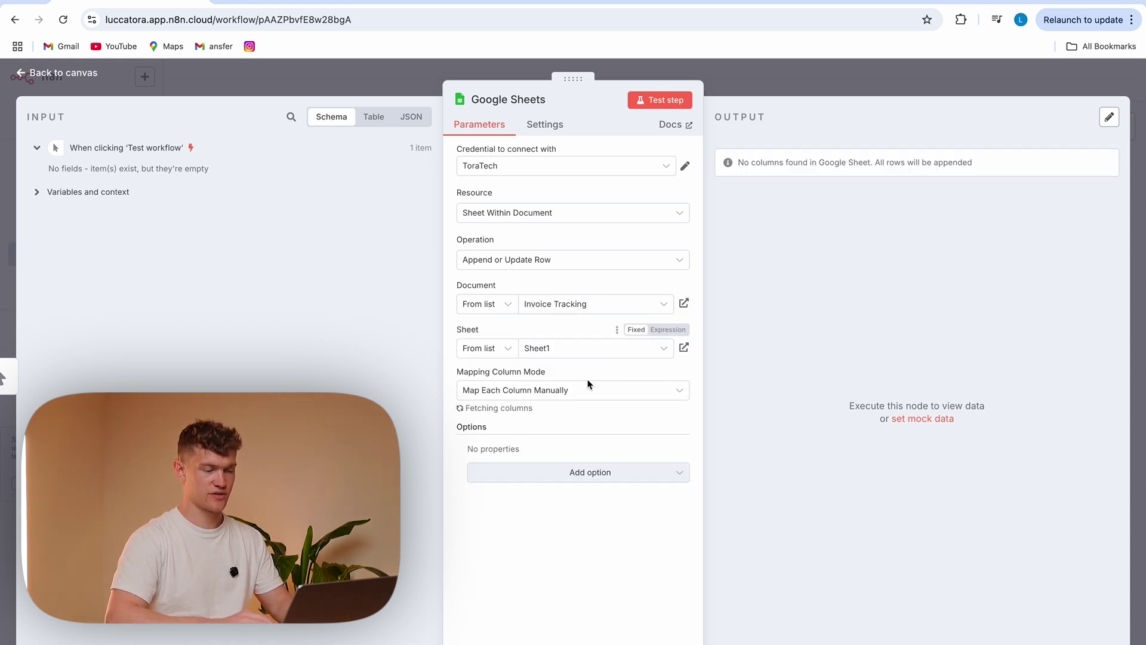
scroll(602, 379, down, 2)
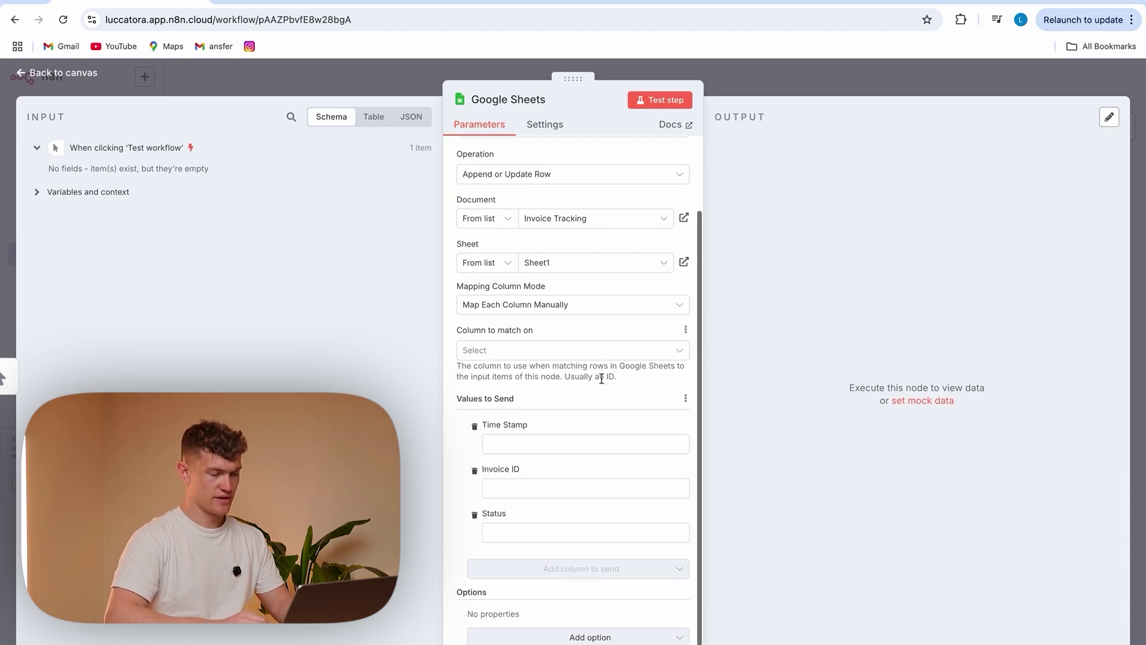
click(555, 349)
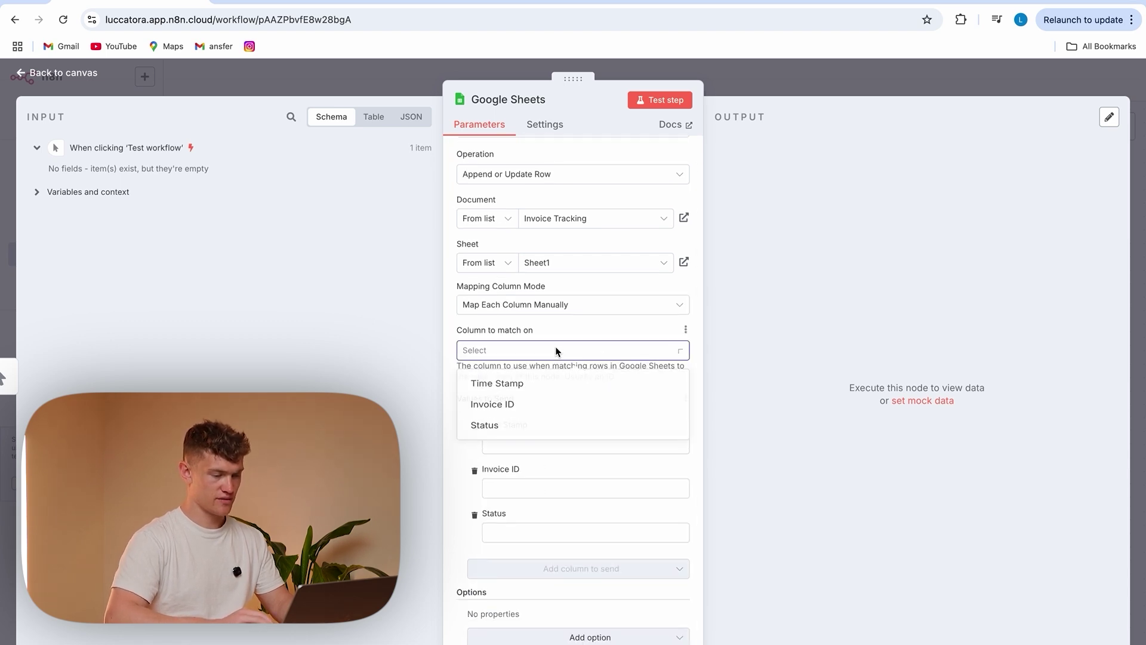
click(555, 382)
Set the Time Stamp value to the expression {{ $now }}
click(549, 444)
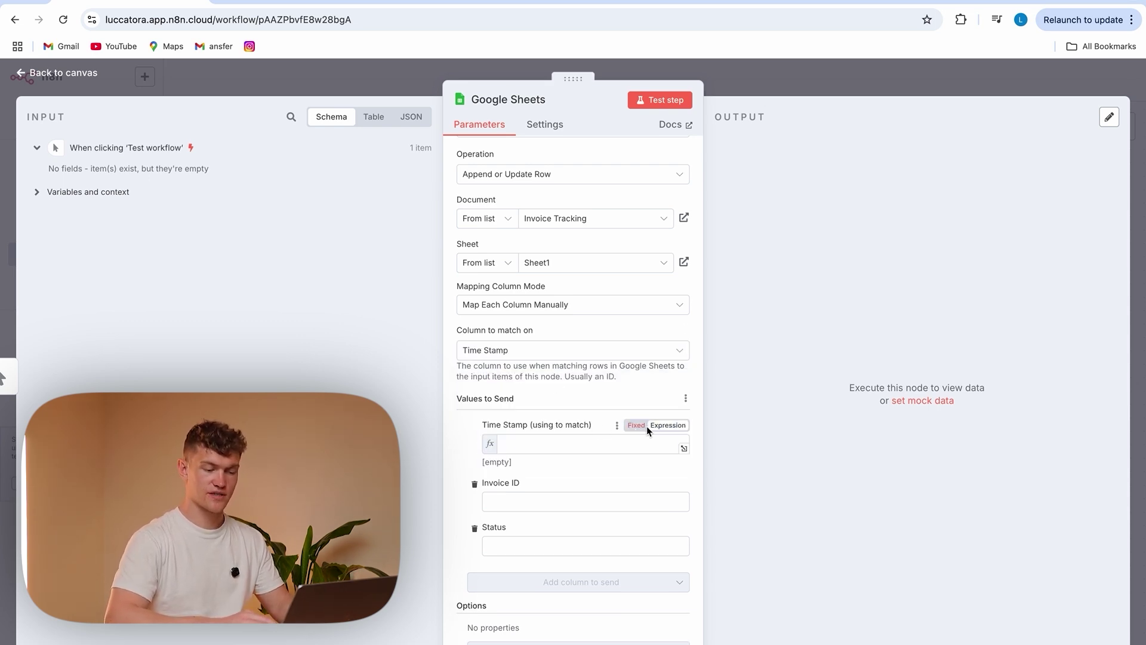
click(608, 444)
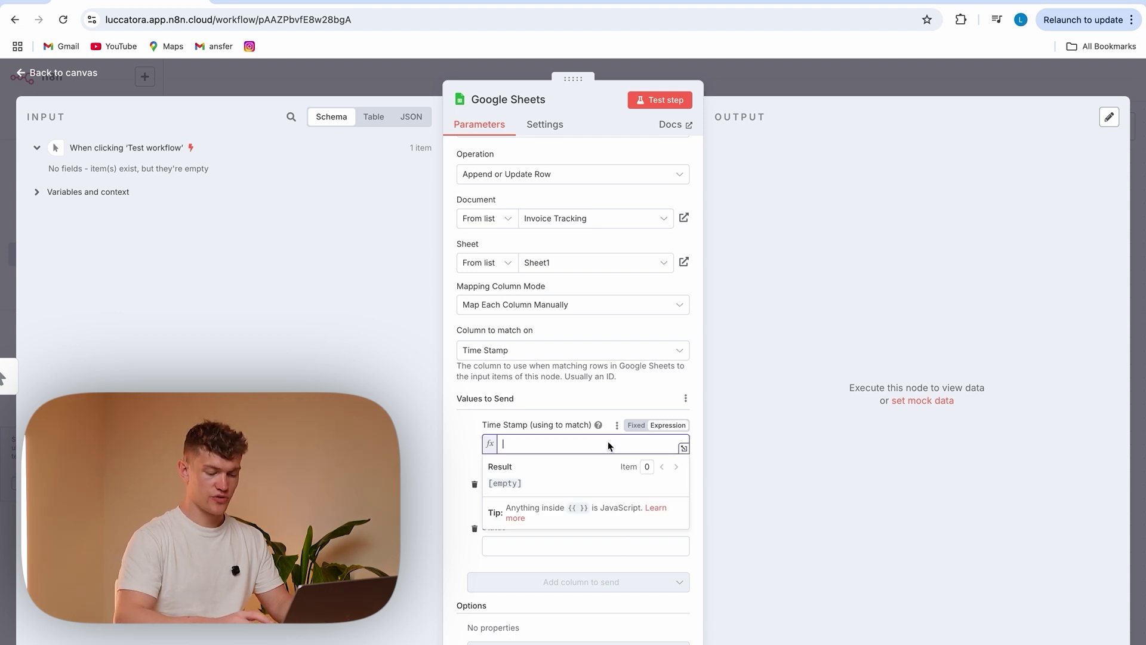
text({{)
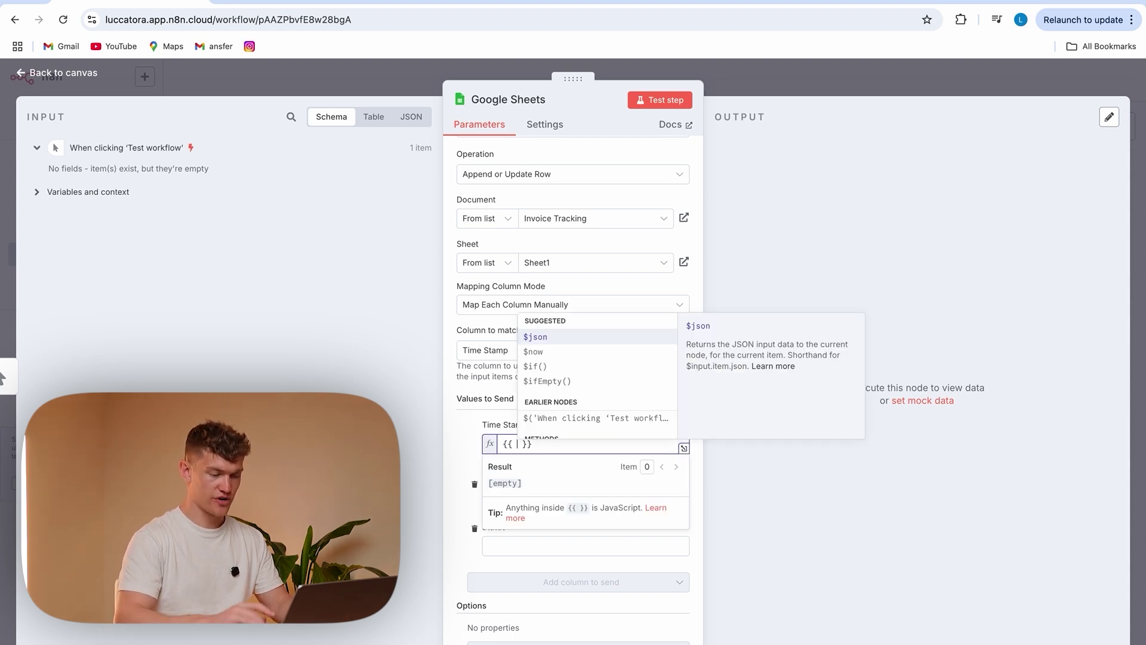
scroll(609, 390, down, 1)
scroll(597, 382, up, 1)
click(550, 351)
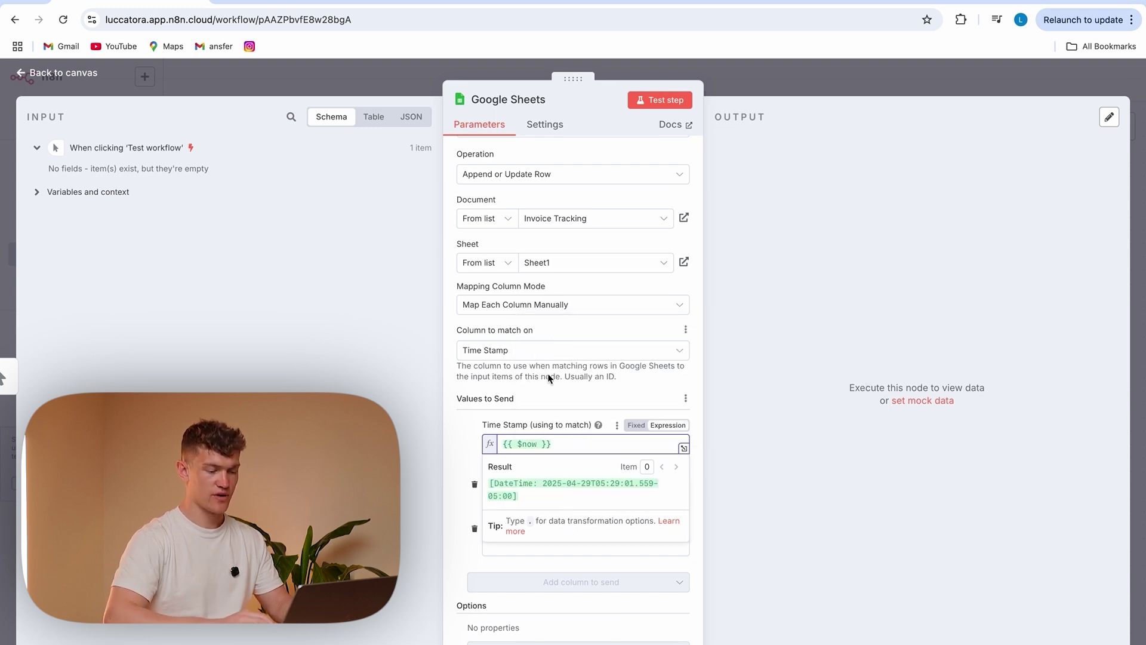
click(462, 461)
Fill Invoice ID with INV-123 and Status with Recieved
click(532, 501)
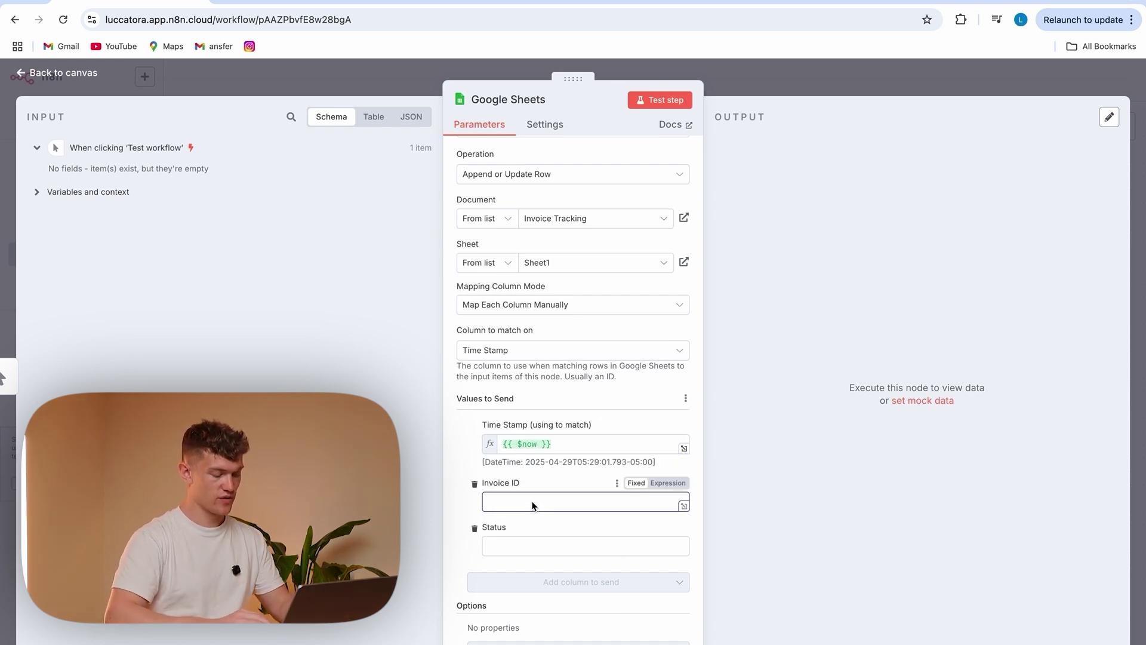
text(INV-123)
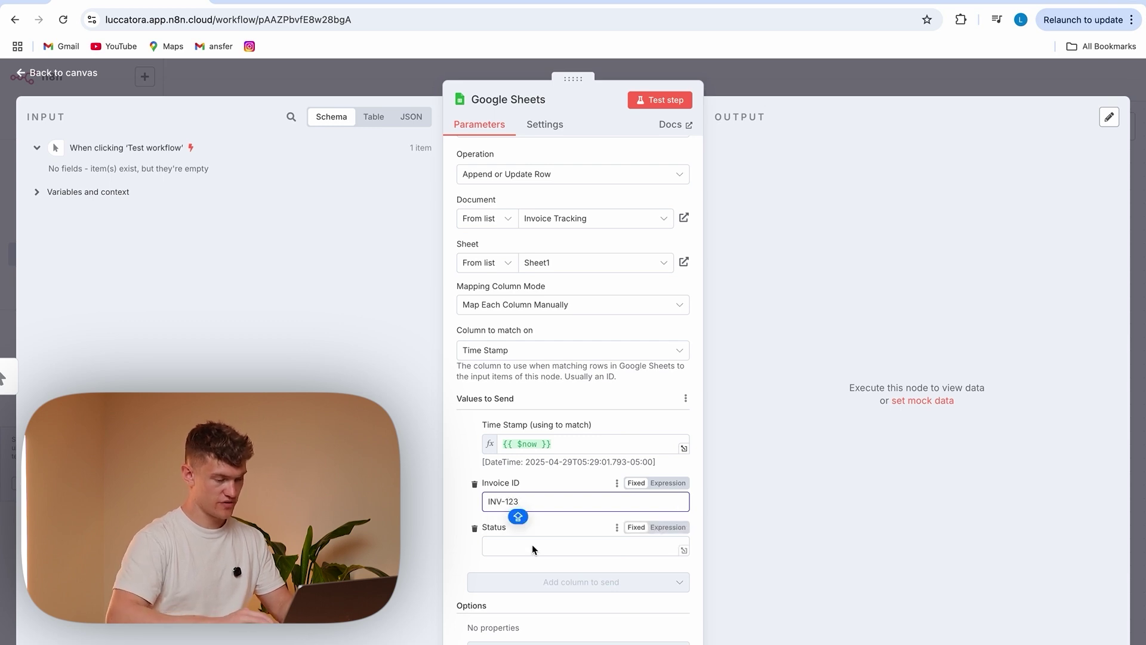
click(532, 544)
text(Rec)
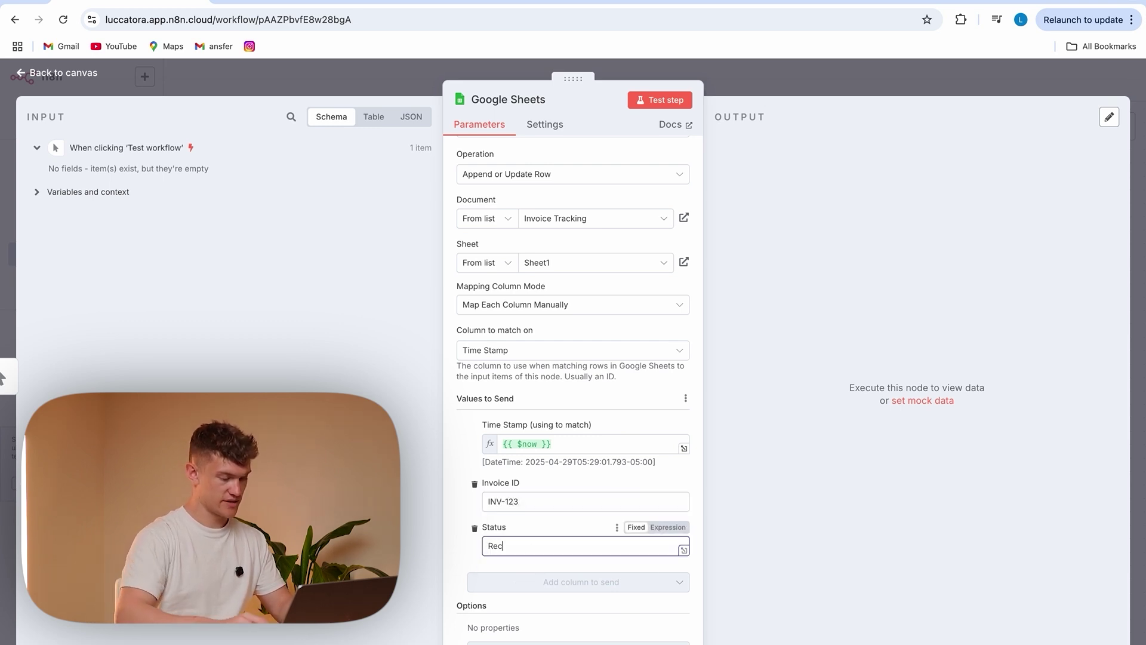
text(ieved)
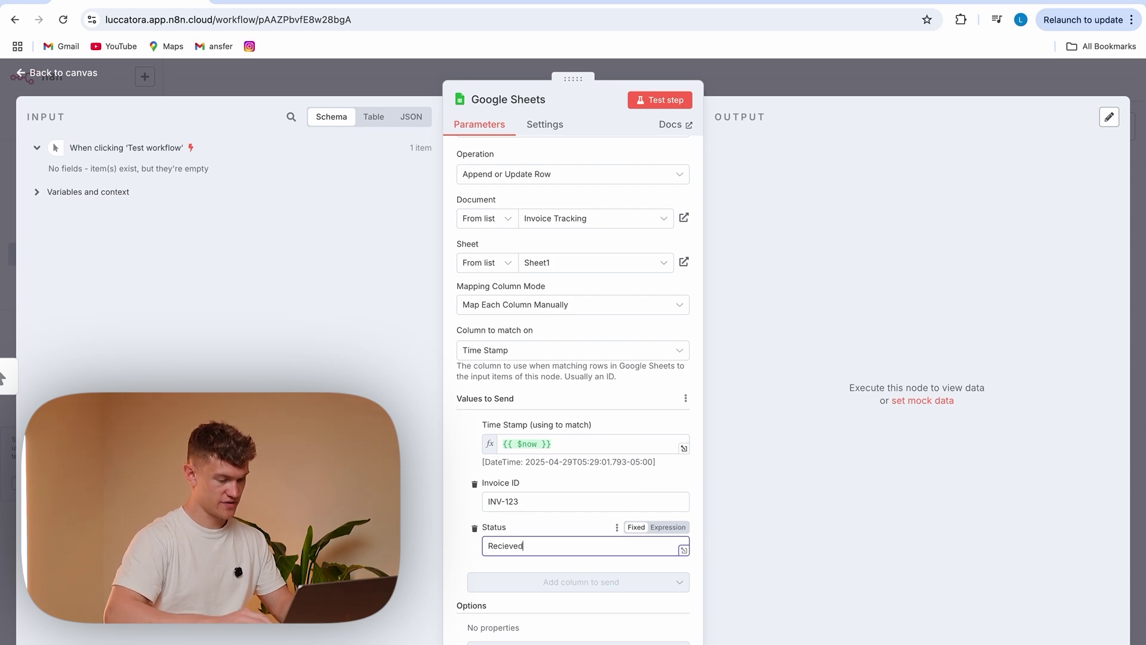
click(461, 560)
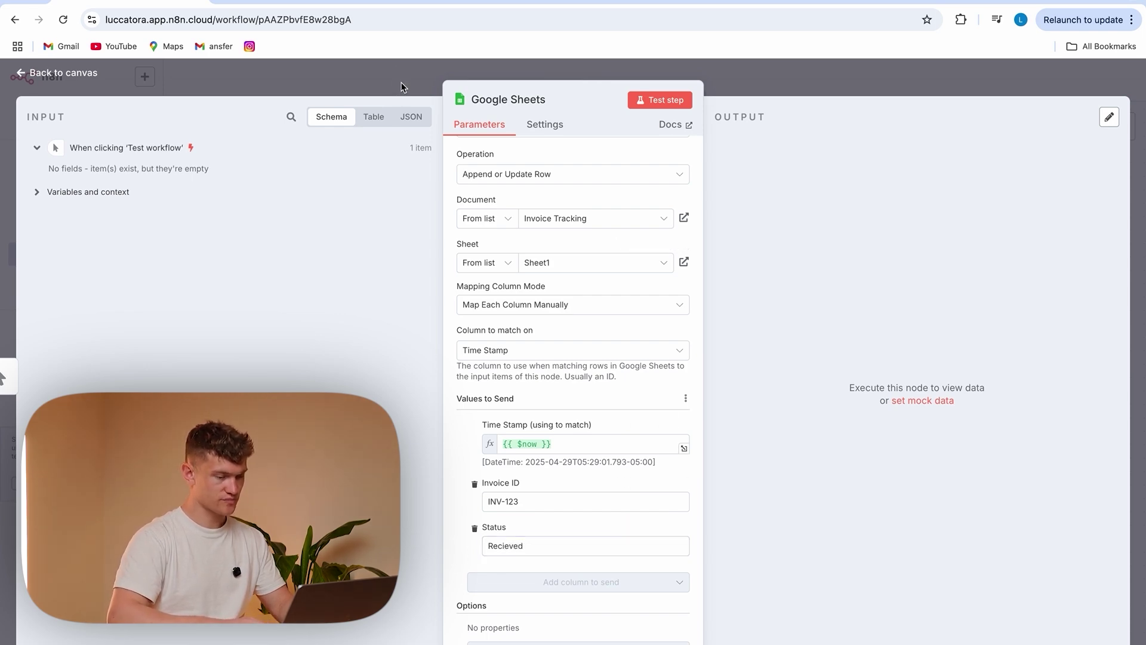
Save the workflow and test-run it to append the row to the spreadsheet
click(138, 75)
click(944, 83)
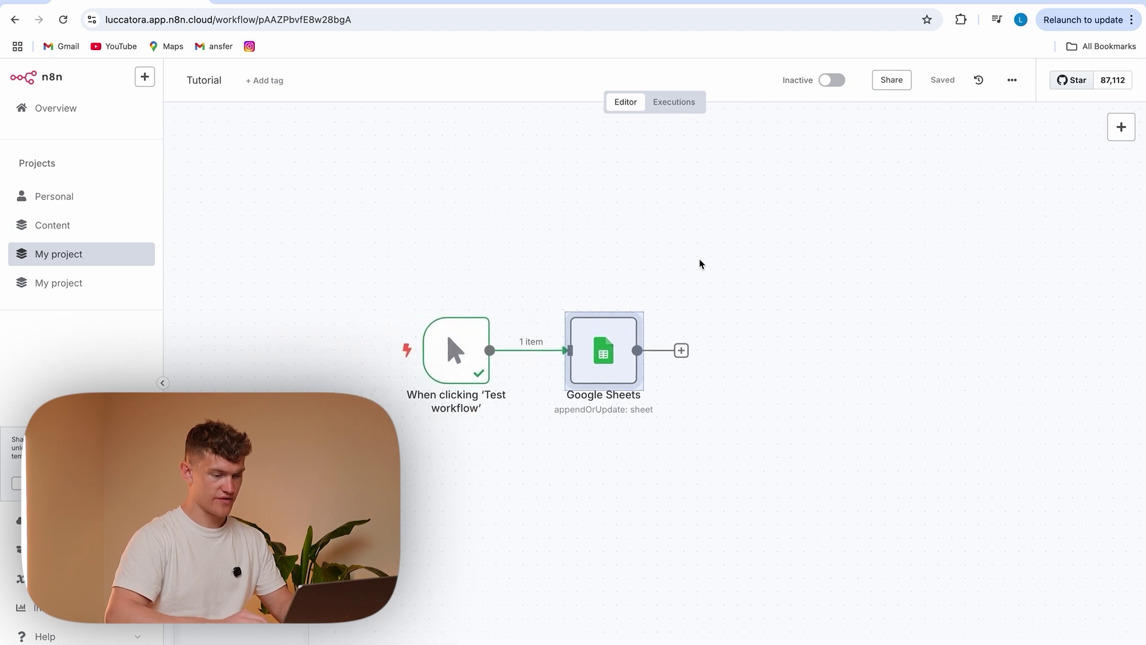
click(377, 354)
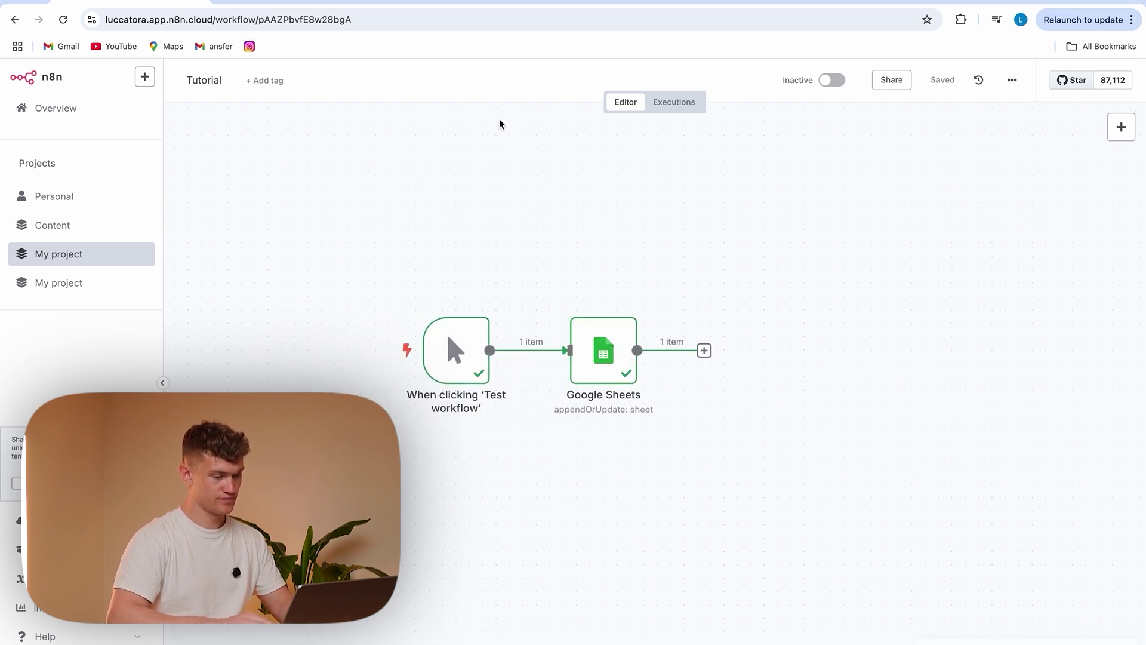
key(ctrl+Tab)
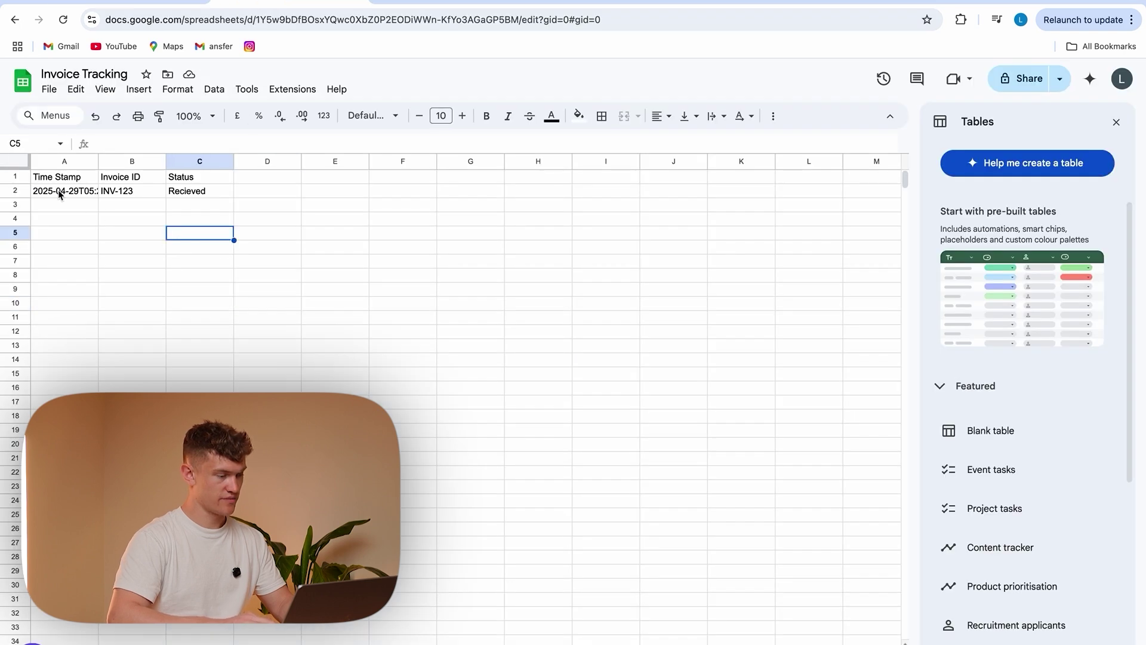
Widen column A so the full timestamp in A2 is visible
click(60, 191)
drag(98, 162, 182, 161)
click(216, 259)
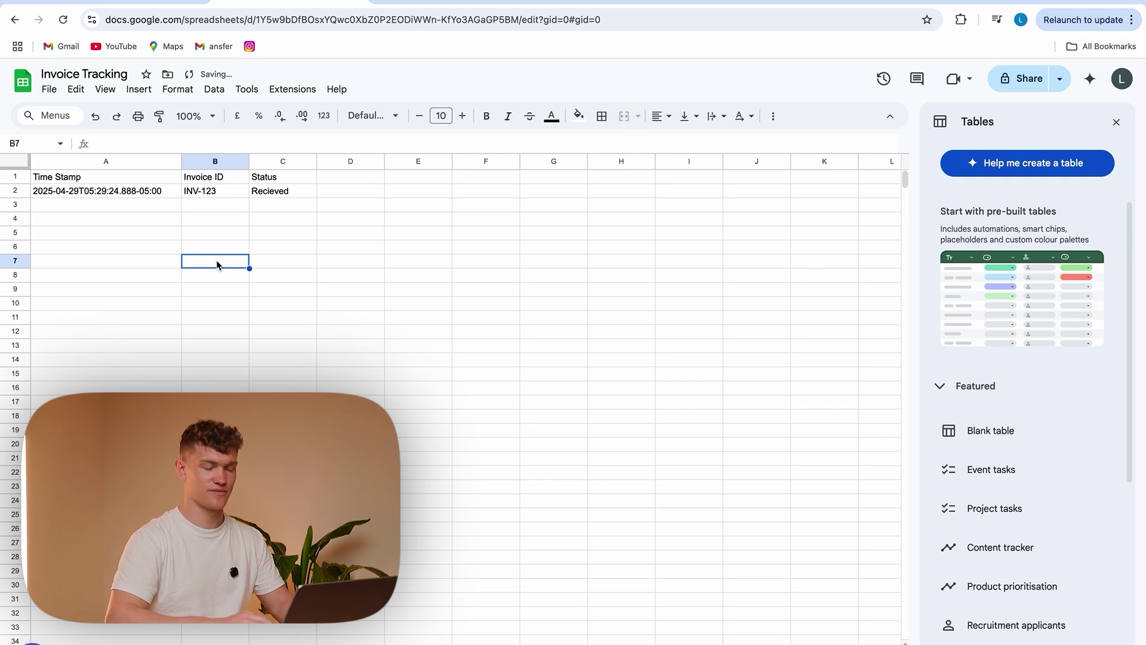
Back in n8n, box-select both workflow nodes and delete them
key(ctrl+shift+Tab)
drag(367, 240, 739, 439)
key(Delete)
click(1122, 126)
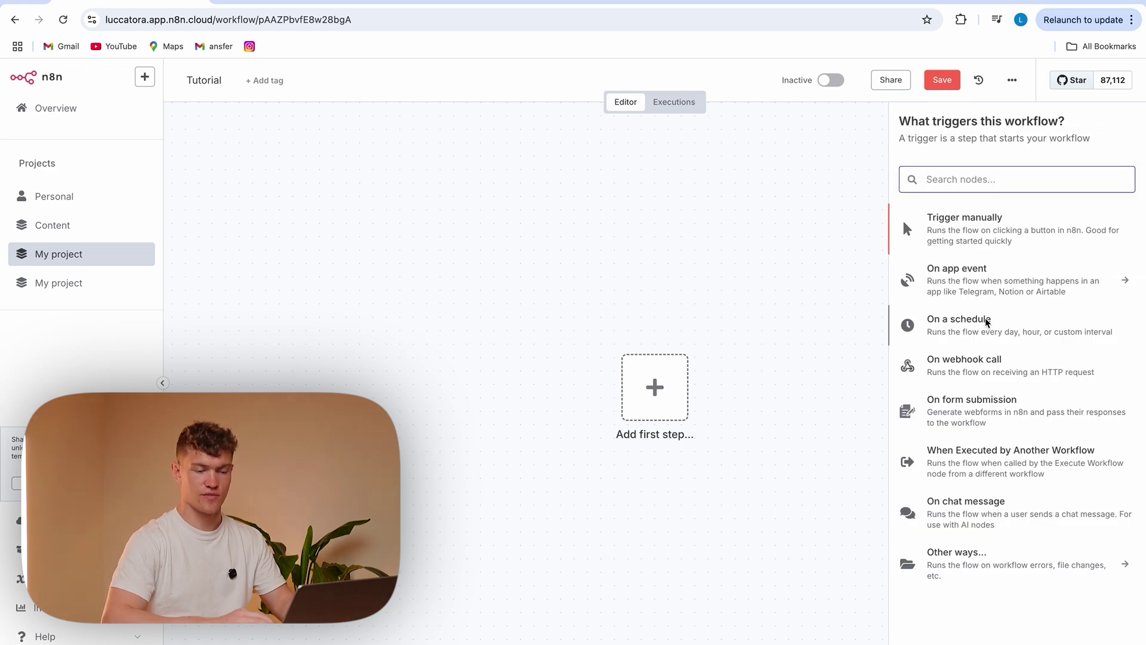
Add a Schedule Trigger with a Days interval firing at minute 5
click(967, 324)
click(137, 263)
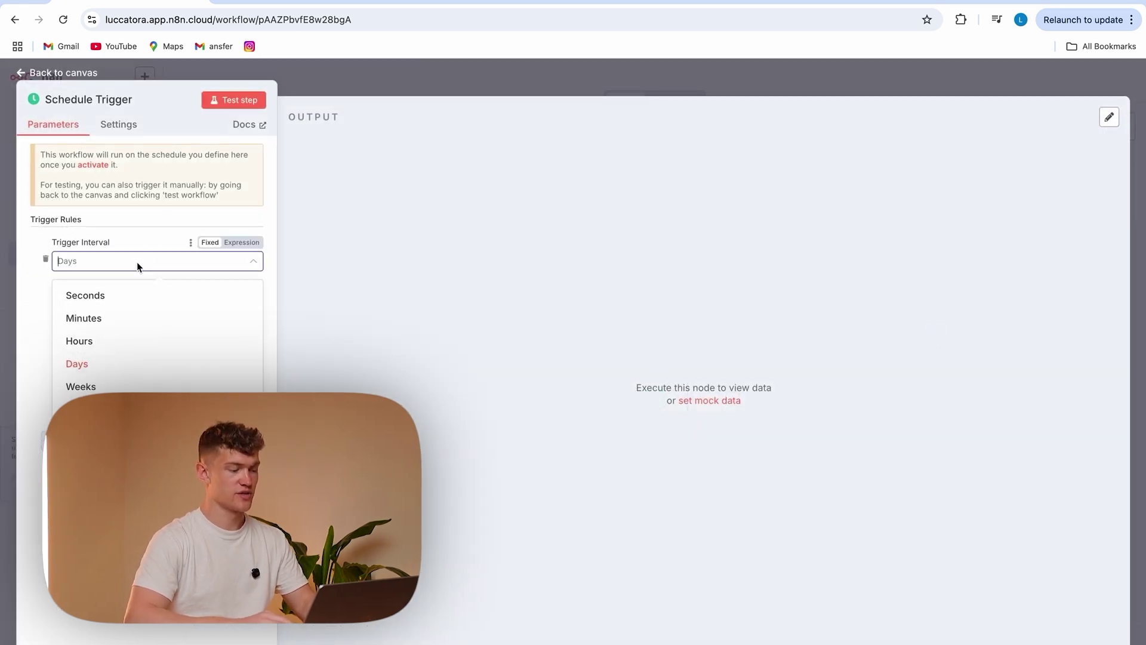
click(112, 301)
click(141, 259)
click(132, 311)
click(141, 305)
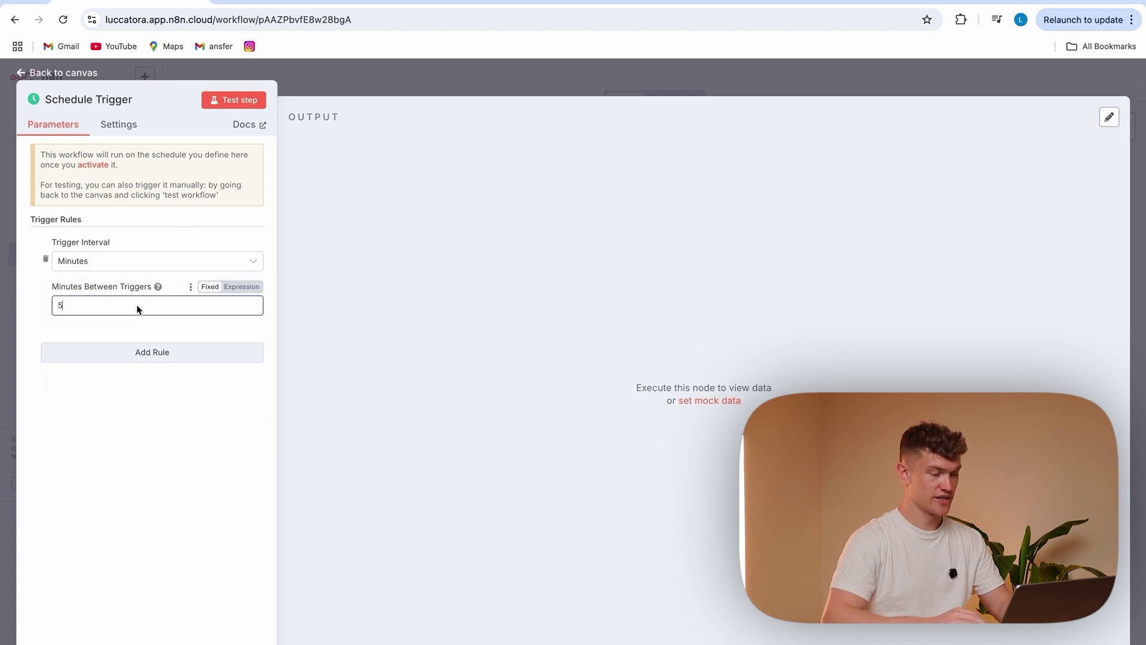
click(145, 262)
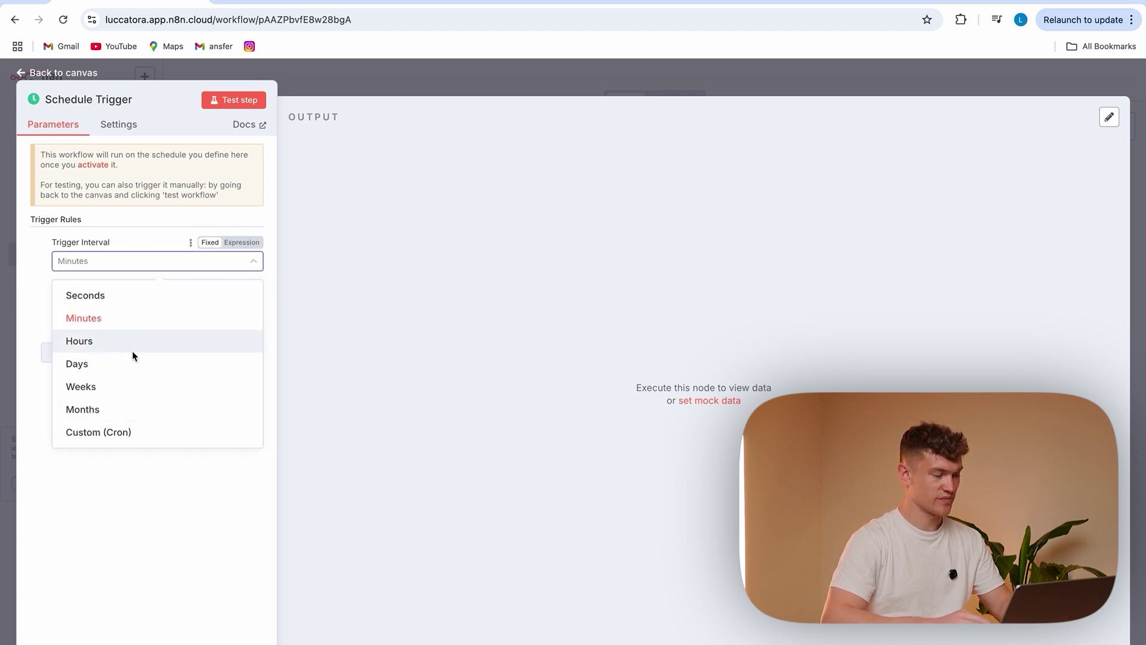
click(131, 360)
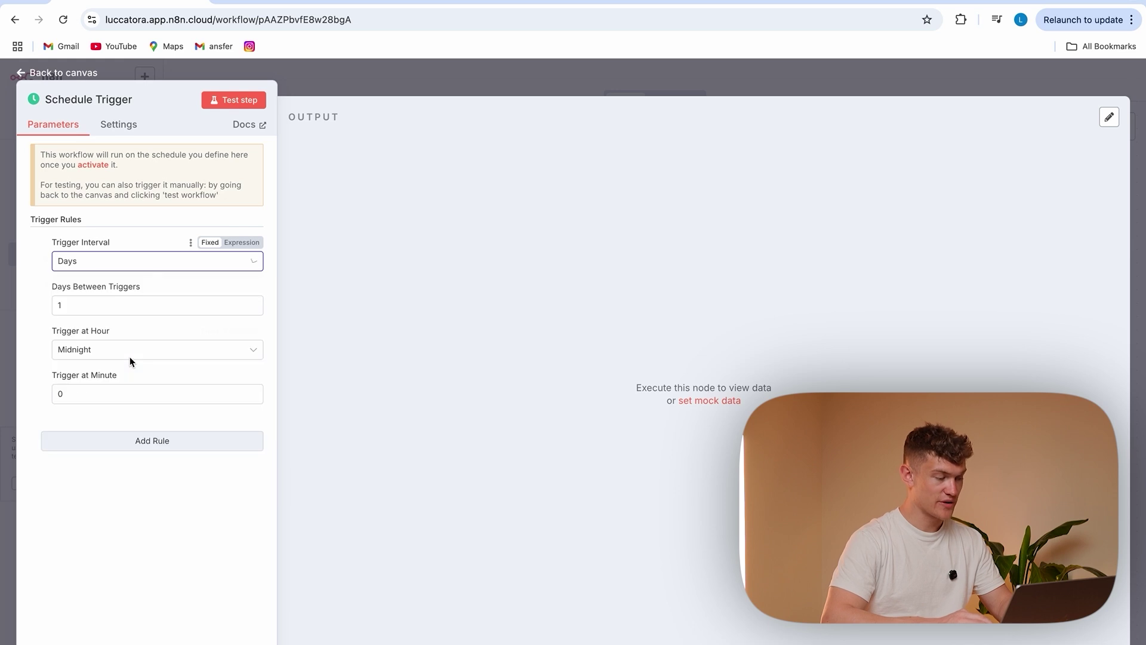
click(100, 394)
text(5)
click(110, 530)
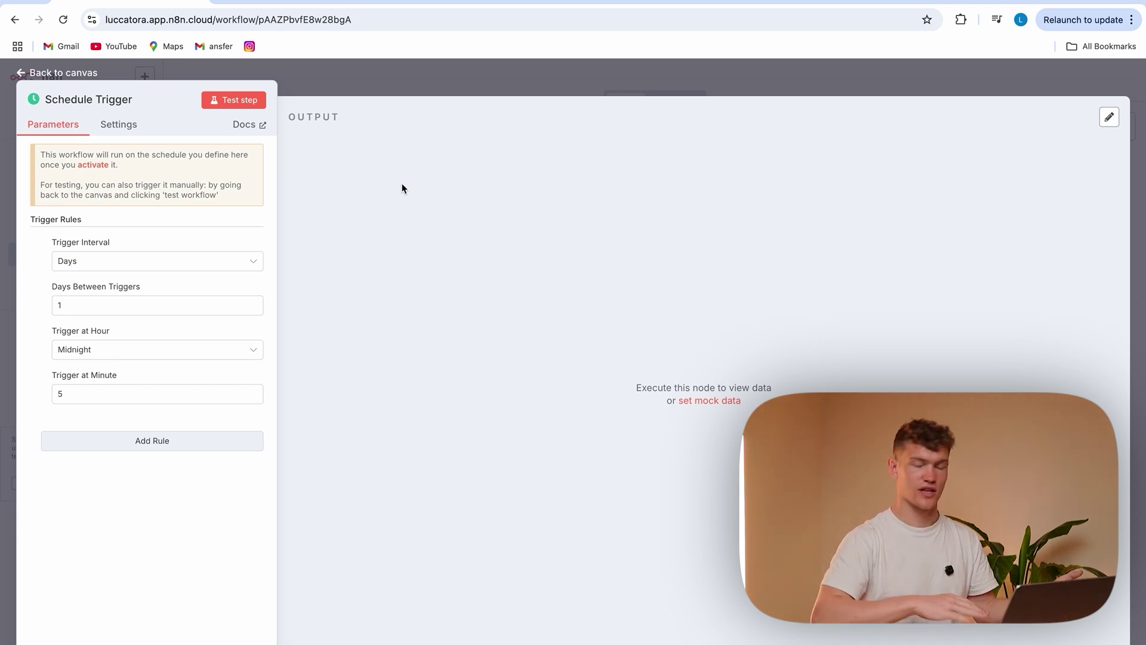
key(Escape)
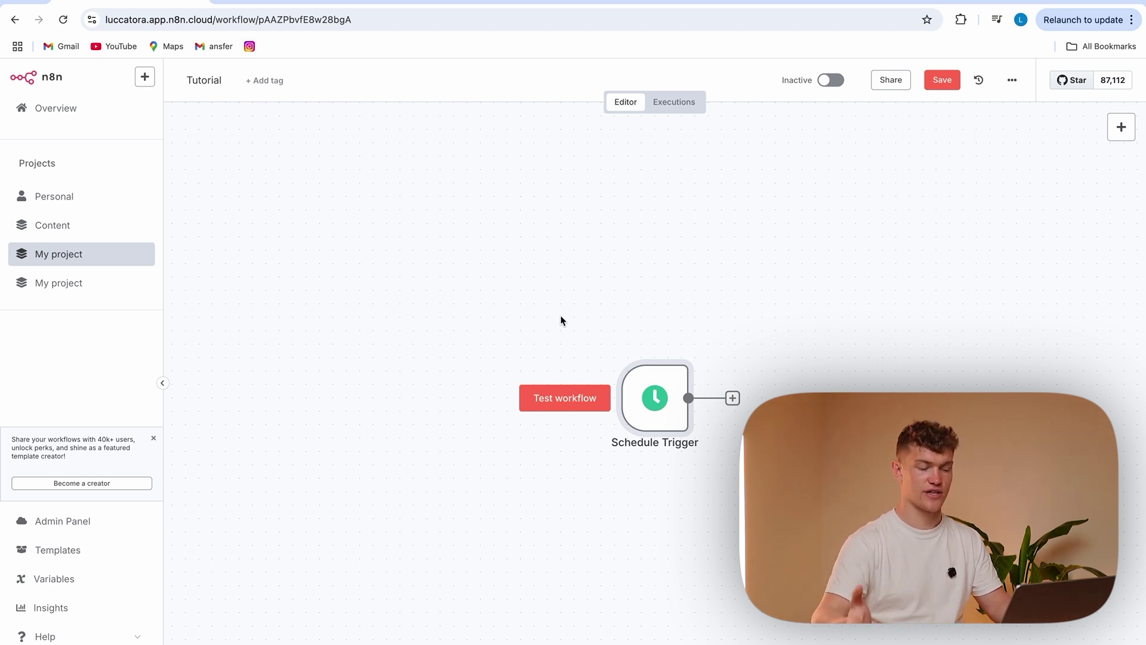
Delete the Schedule Trigger and add a Webhook trigger in its place
drag(561, 321, 720, 463)
key(Delete)
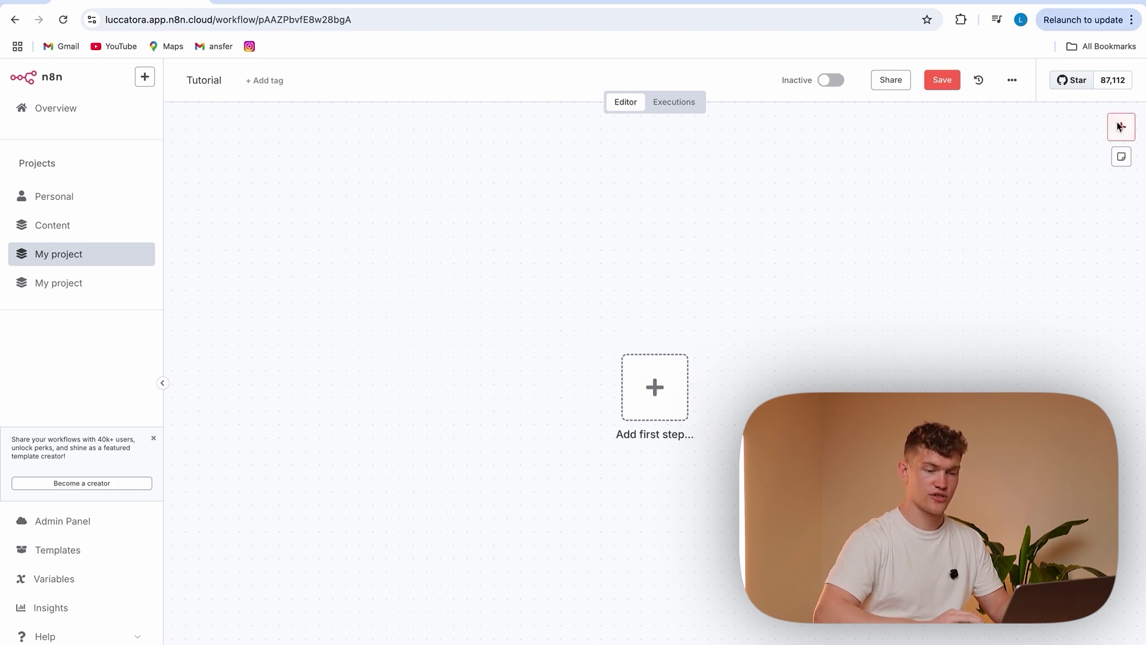
click(1121, 127)
text(web)
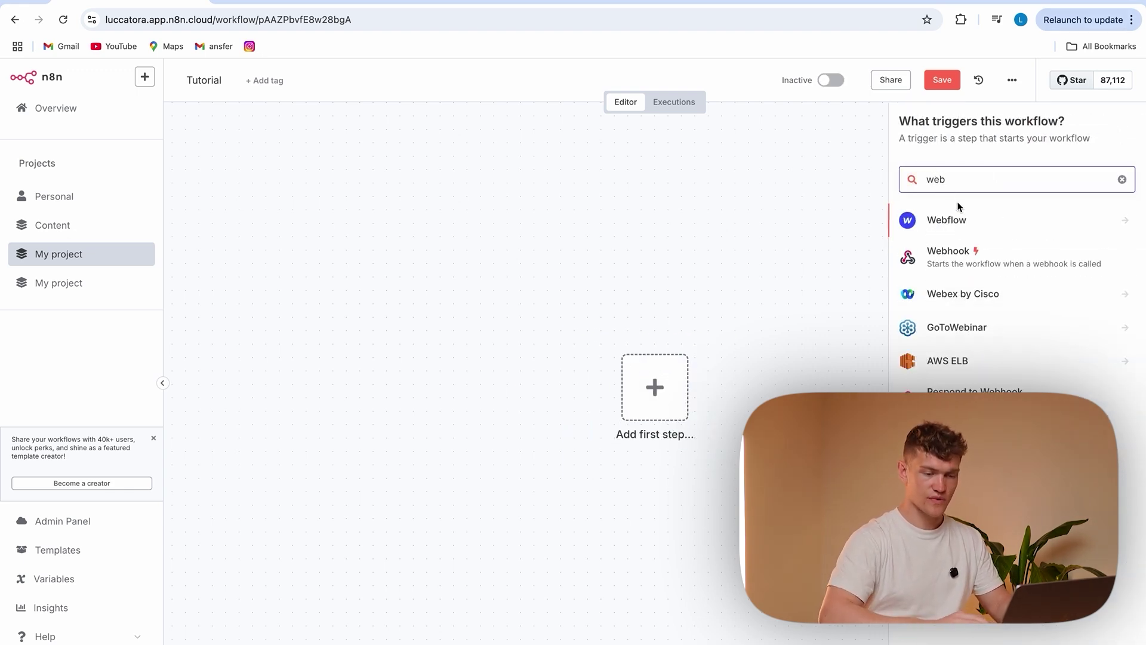
click(970, 253)
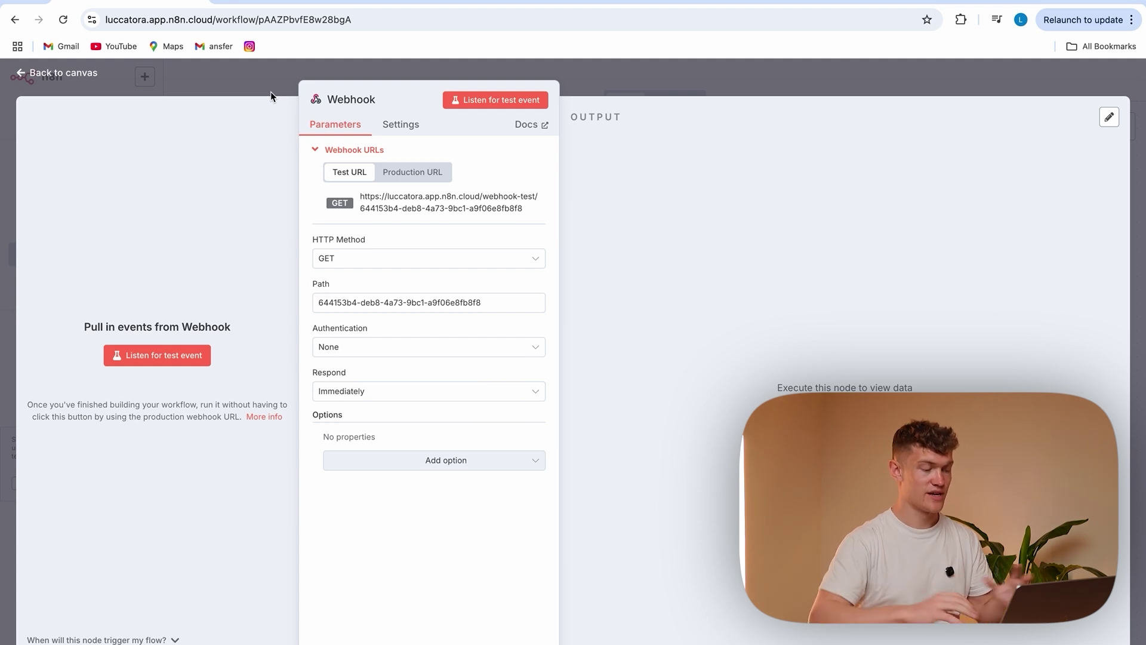
Show the Production URL, set the webhook path to 'test', and activate the workflow
click(402, 173)
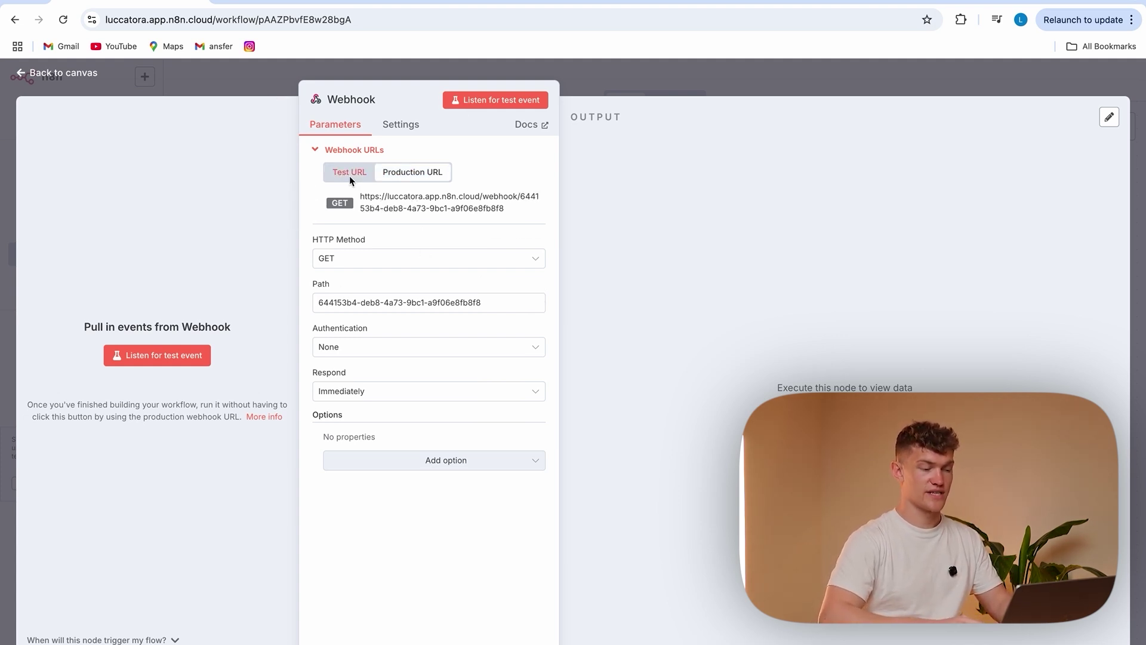
drag(484, 302, 320, 305)
key(BackSpace)
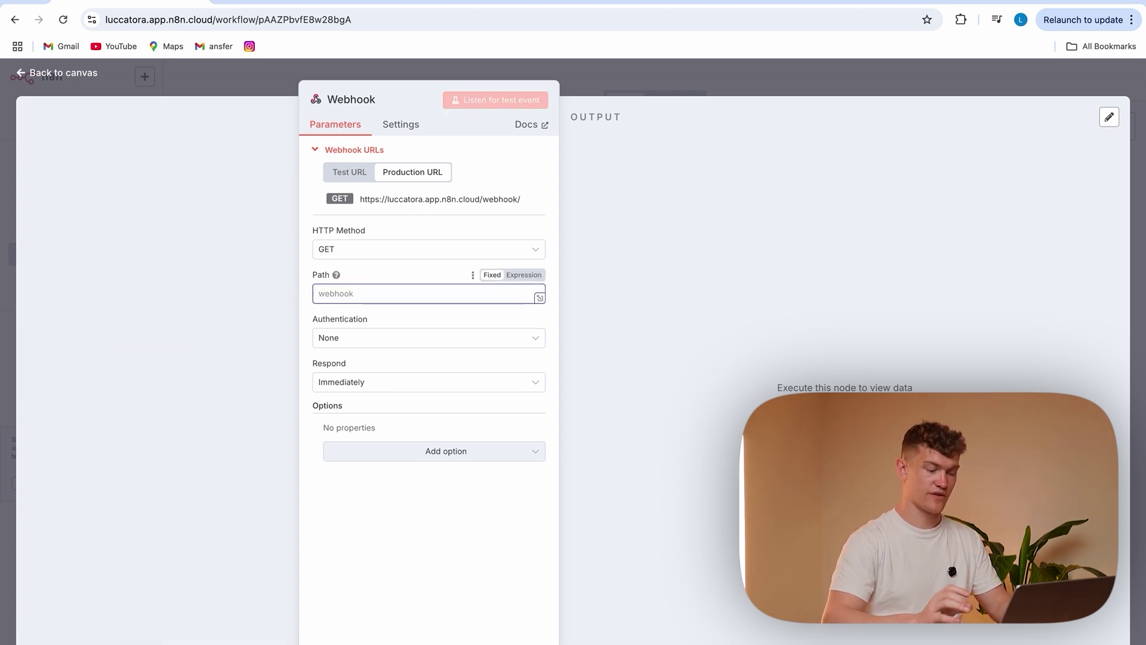
text(test)
click(359, 504)
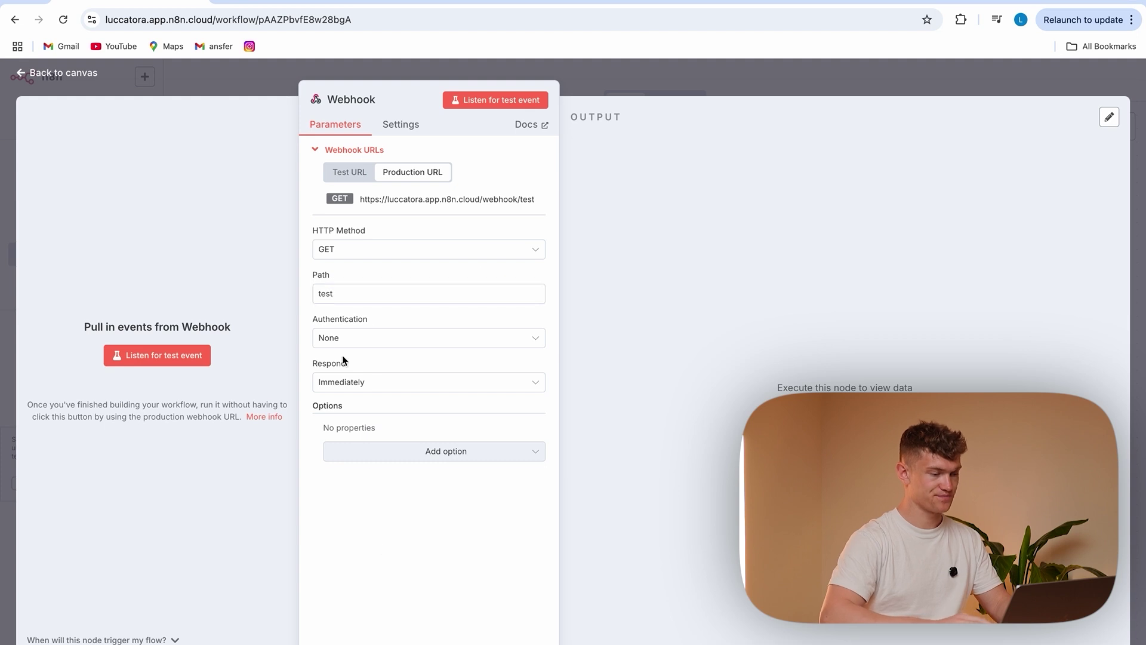
click(274, 90)
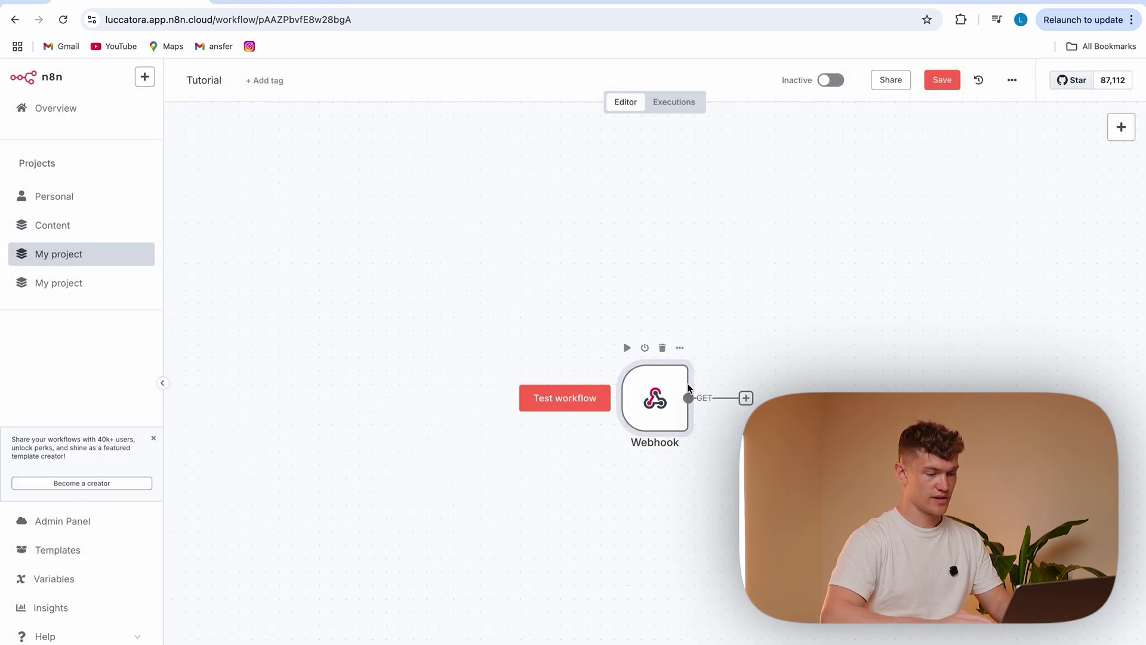
mouse_move(586, 392)
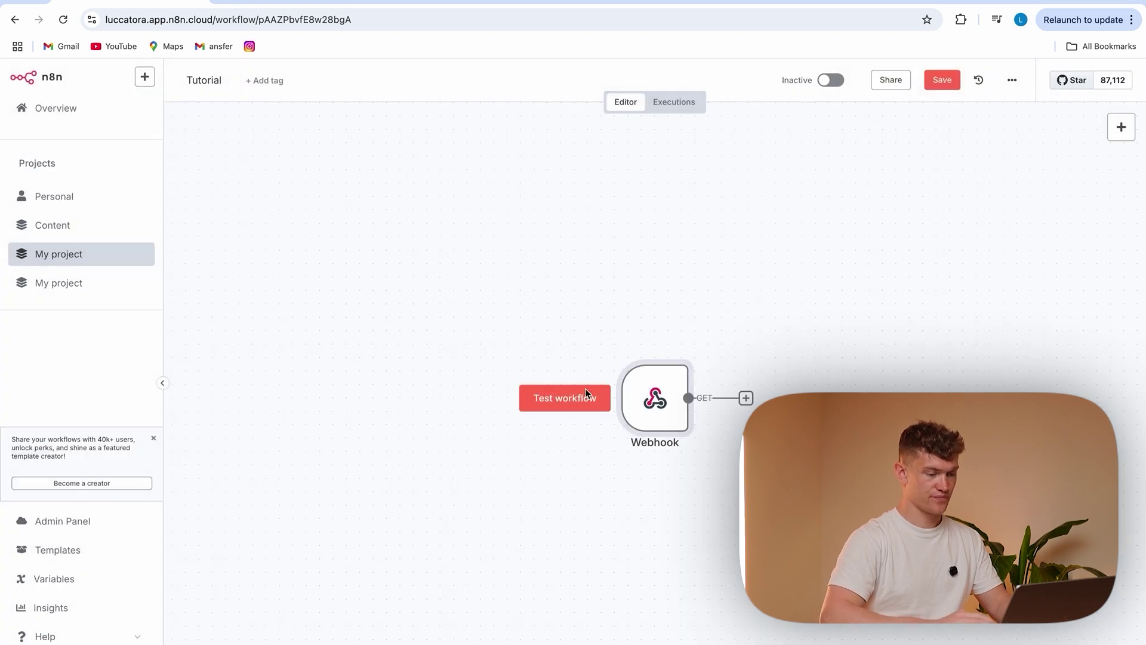
click(829, 80)
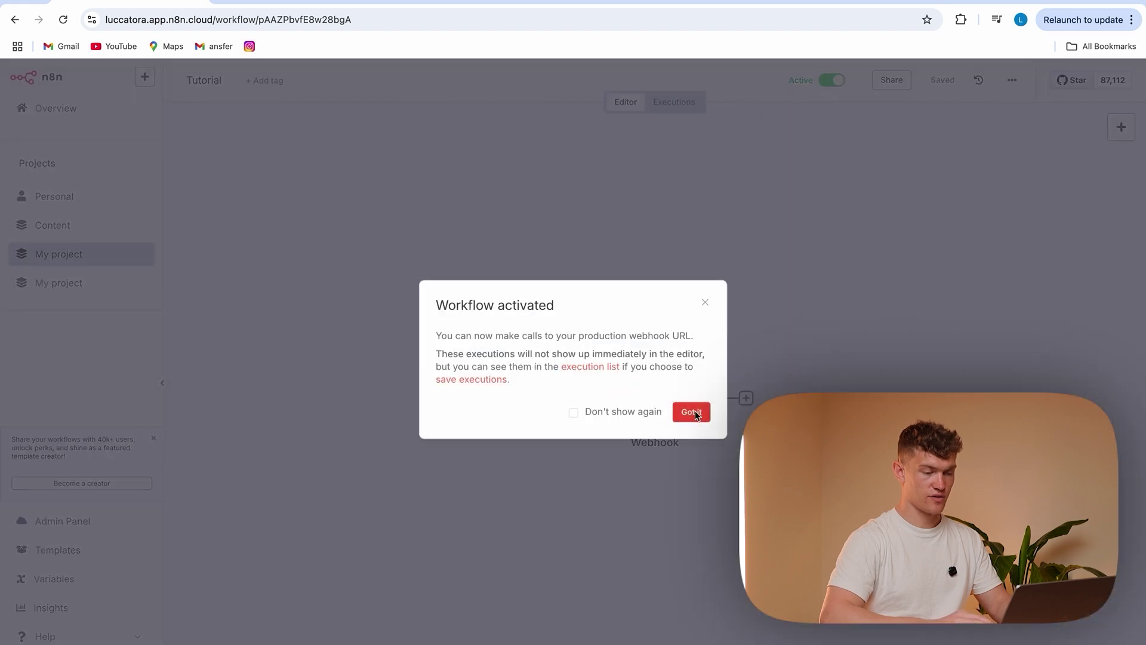
Dismiss the activation notice and copy the Webhook node's Production URL
click(691, 412)
double_click(657, 399)
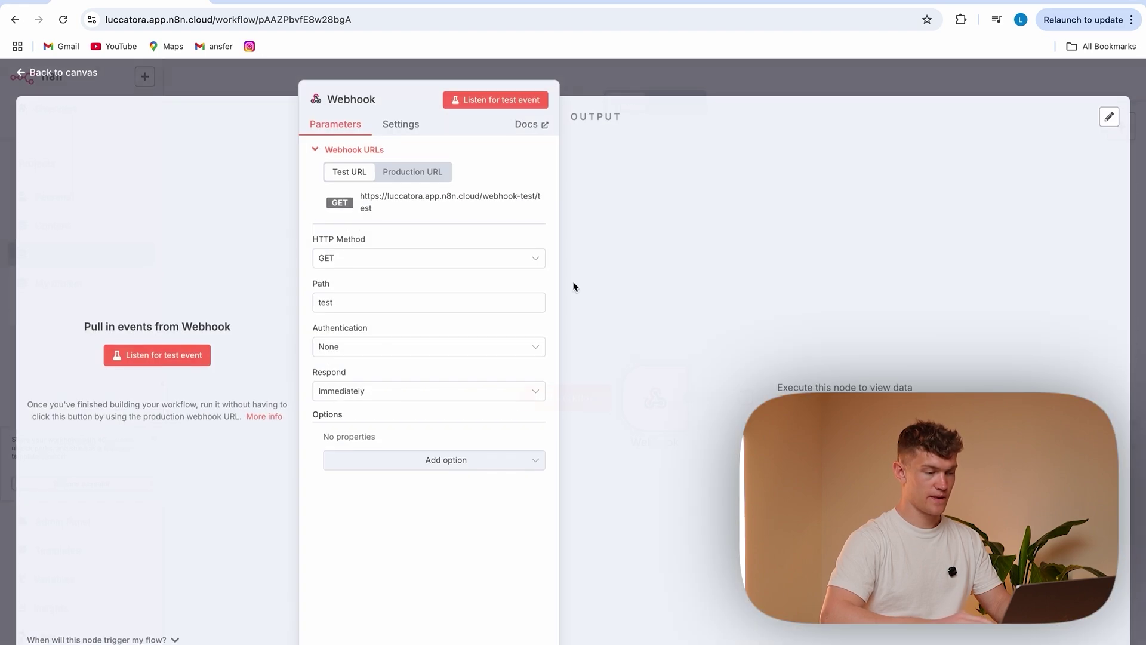
click(421, 172)
Call the production webhook URL with ?message=hello in a new Chrome tab
key(ctrl+t)
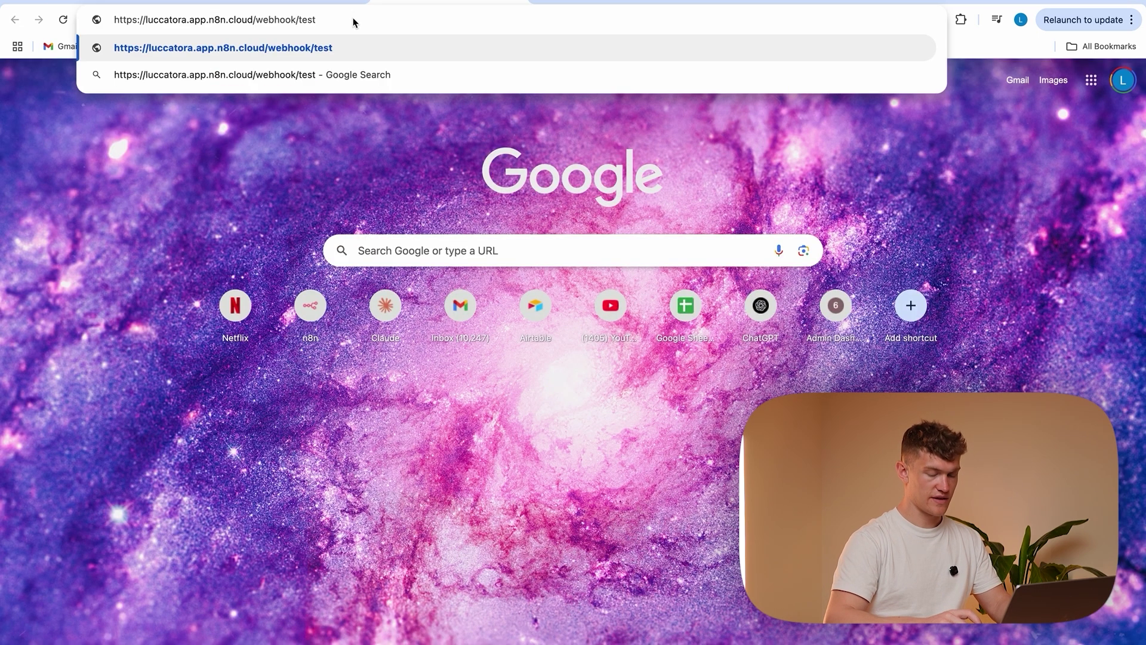
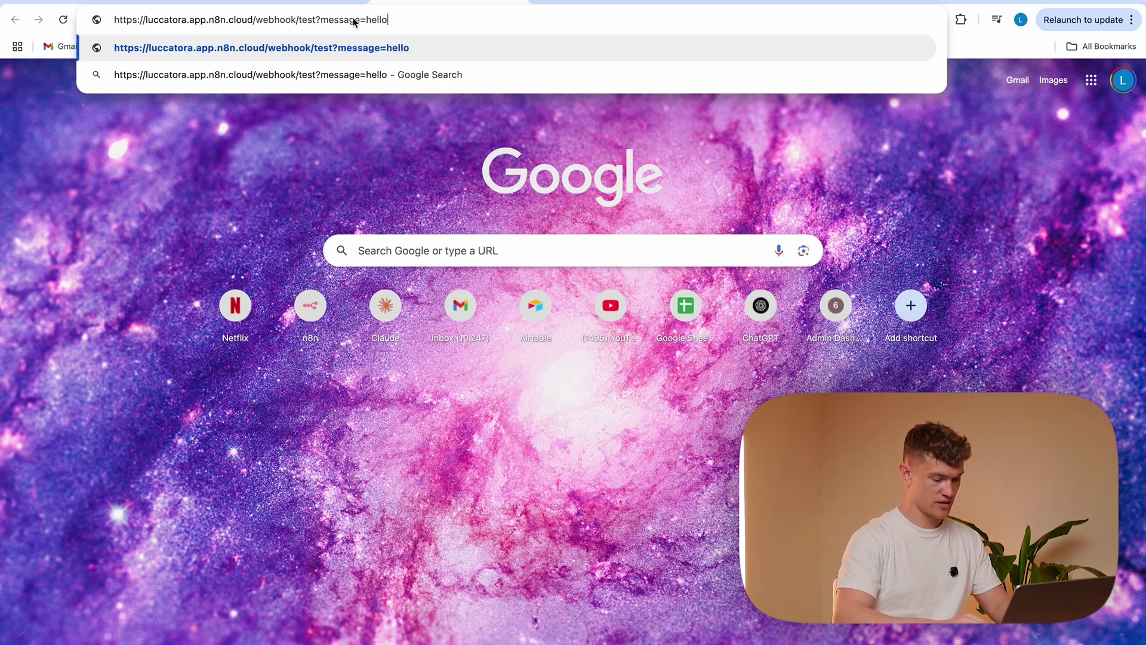
text( my)
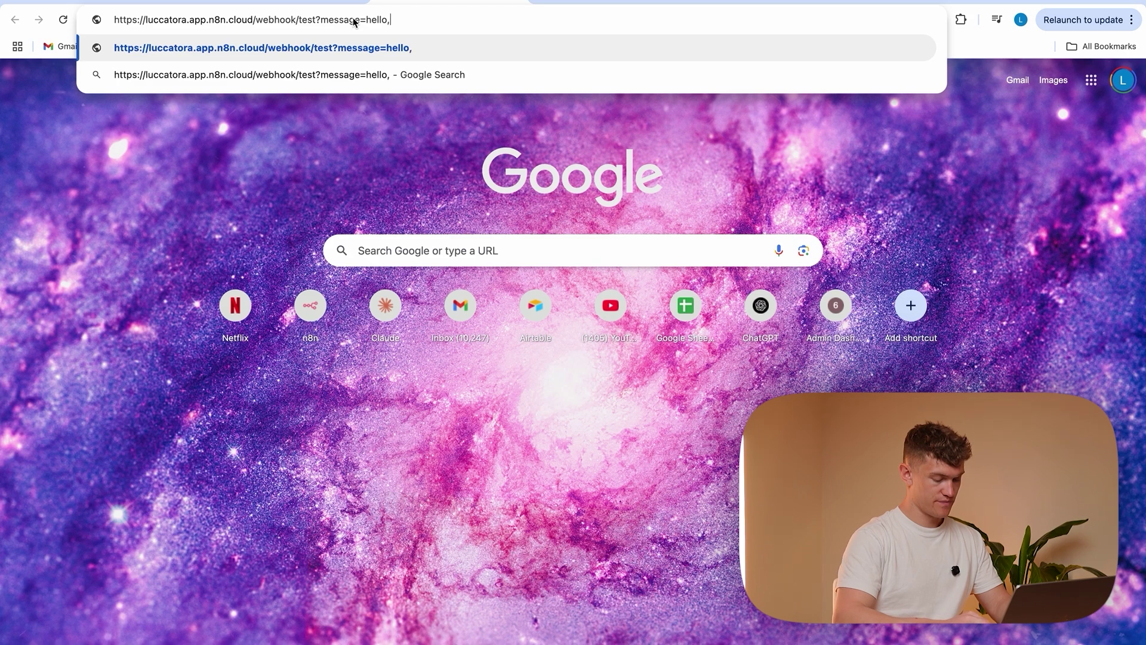
key(BackSpace)
key(BackSpace)
key(BackSpace)
key(BackSpace)
text(o)
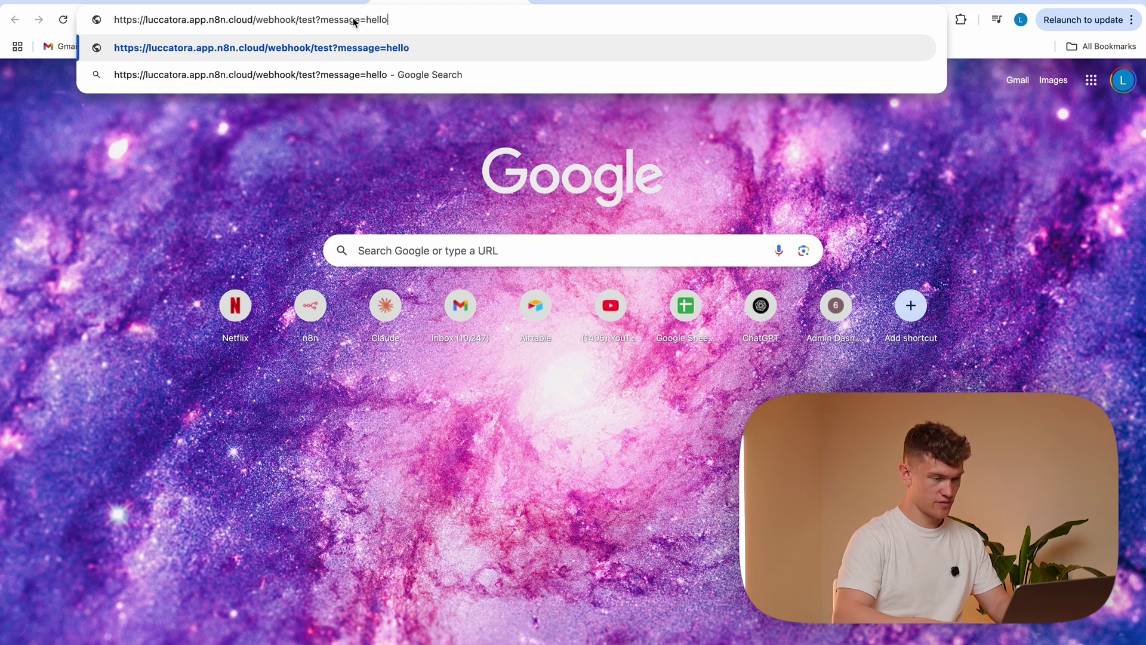
key(Return)
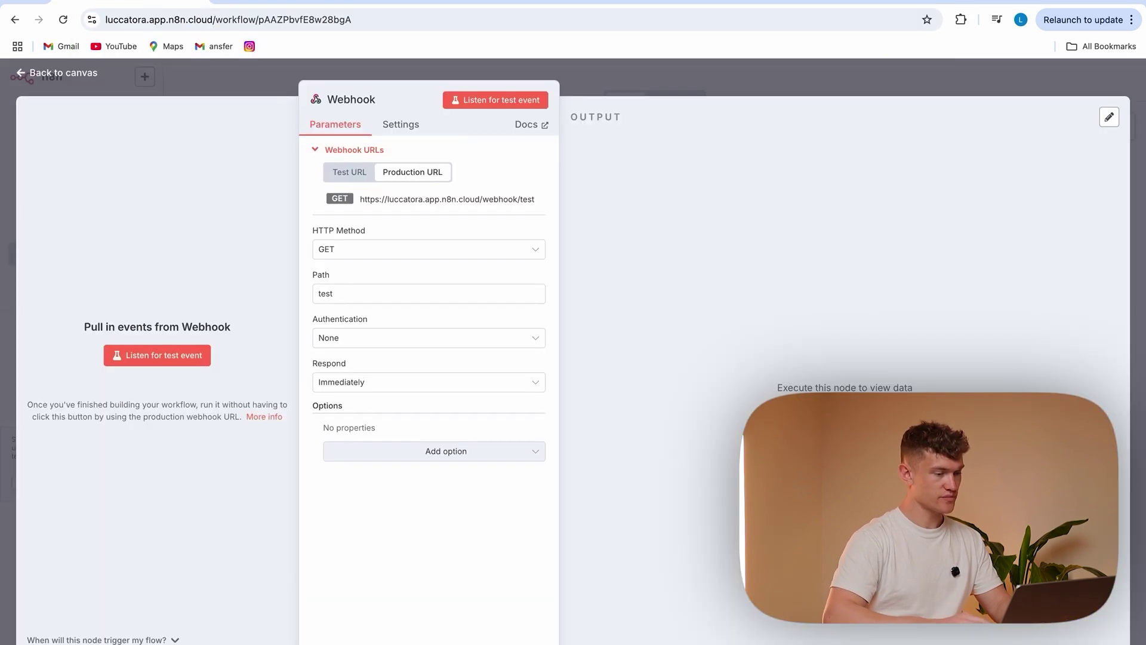
key(ctrl+w)
Check the latest execution: the Webhook output shows query message 'hello'; then return to Editor
click(285, 82)
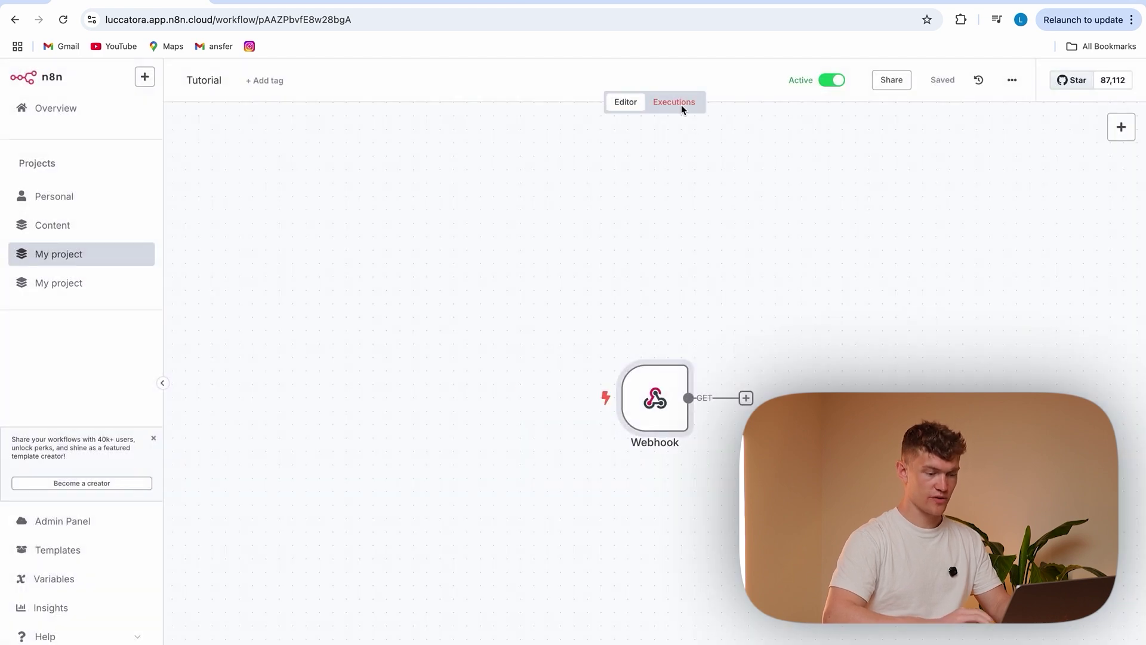
click(682, 105)
double_click(698, 377)
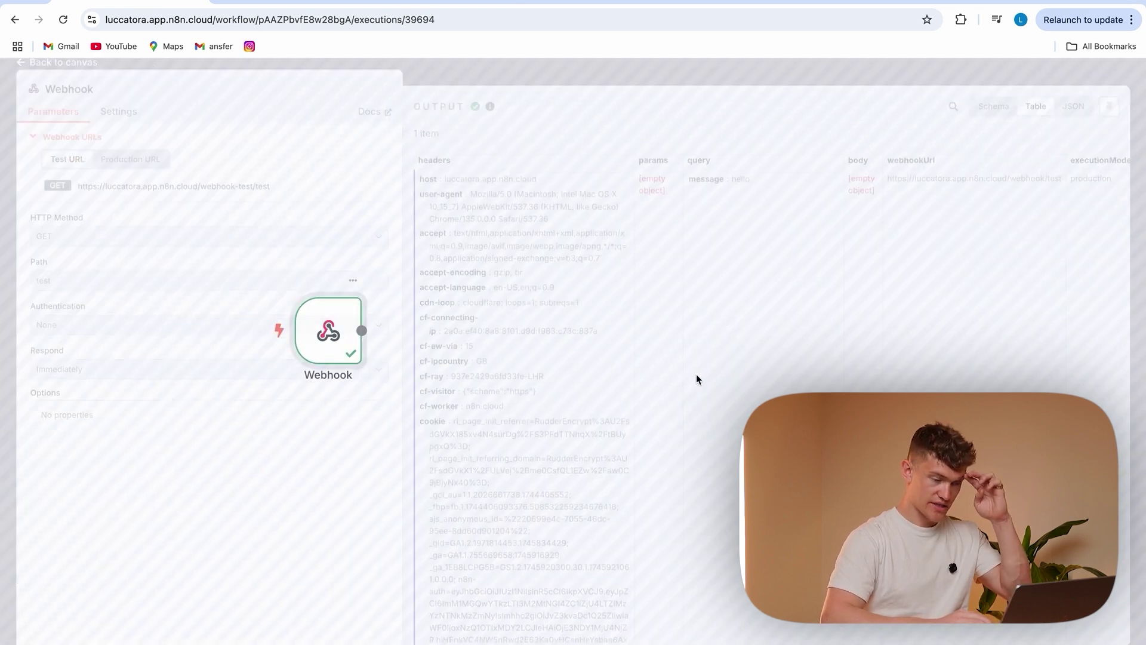
drag(688, 189, 764, 196)
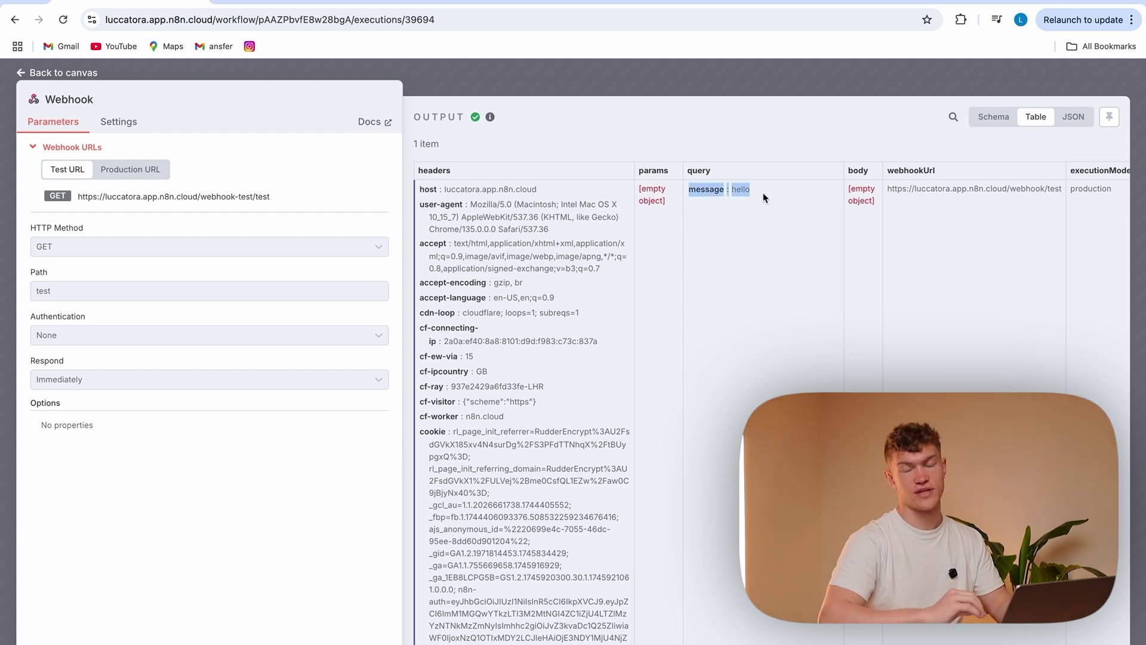
click(775, 234)
scroll(433, 412, down, 3)
scroll(433, 412, up, 3)
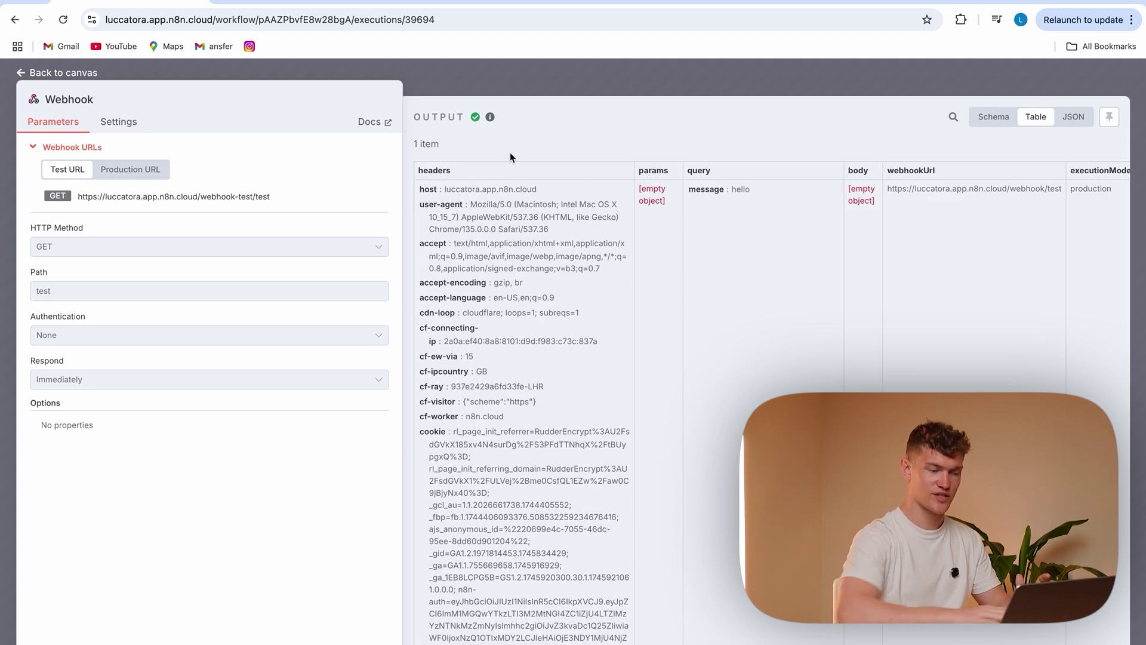
click(513, 73)
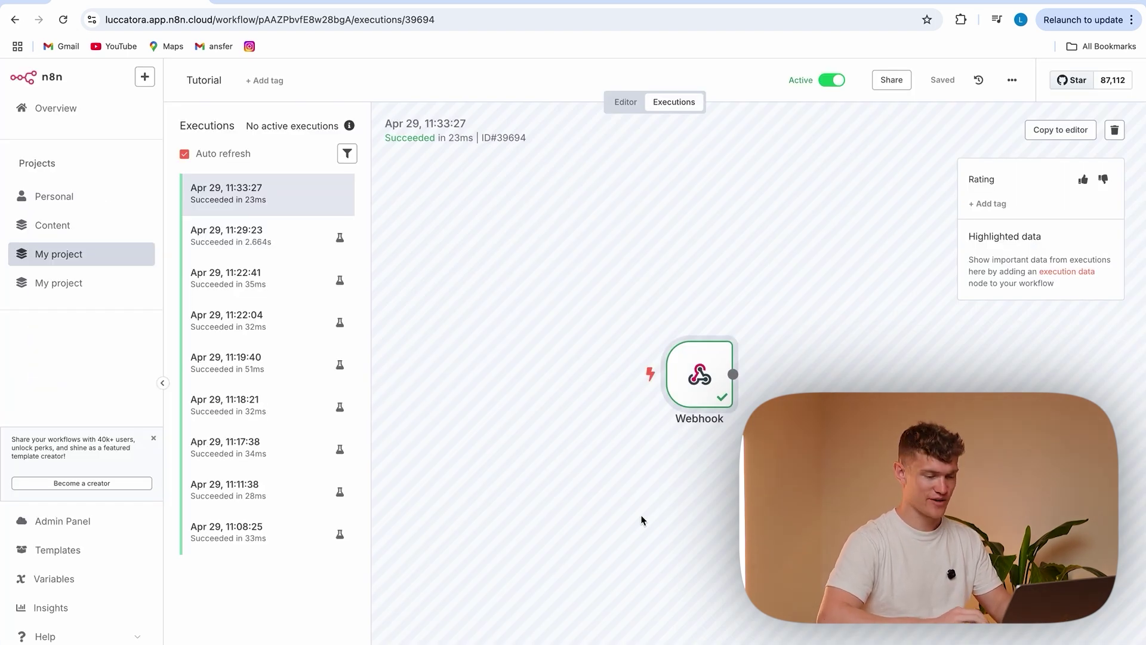
click(626, 102)
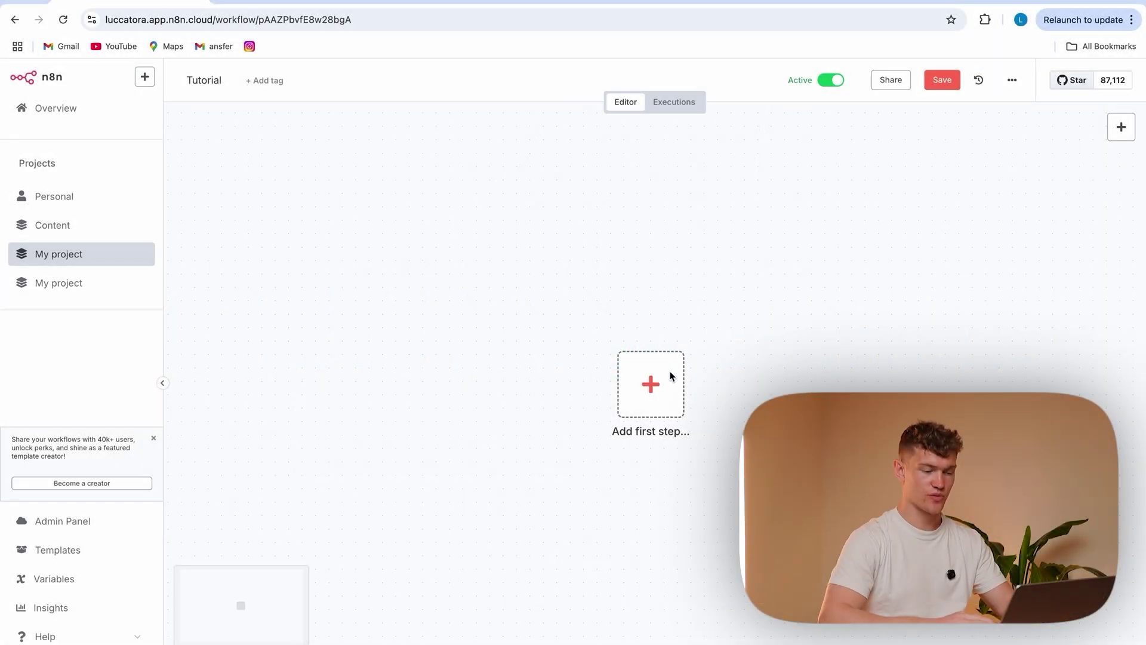
Start the empty workflow with a Gmail 'On message received' trigger
click(671, 378)
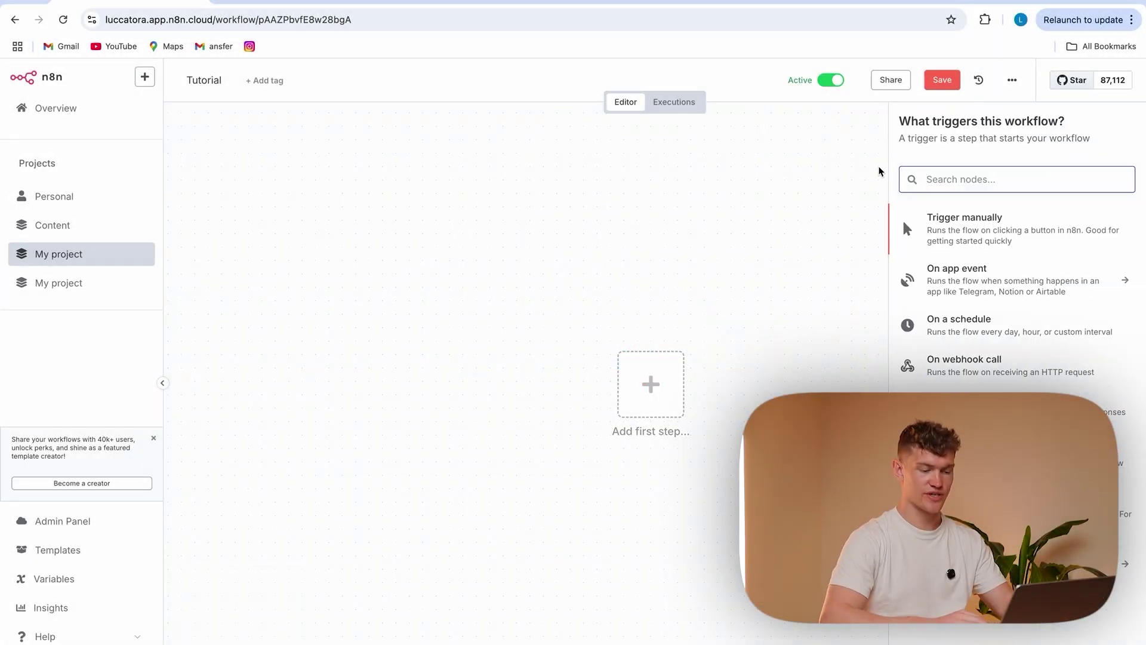
text(gmail)
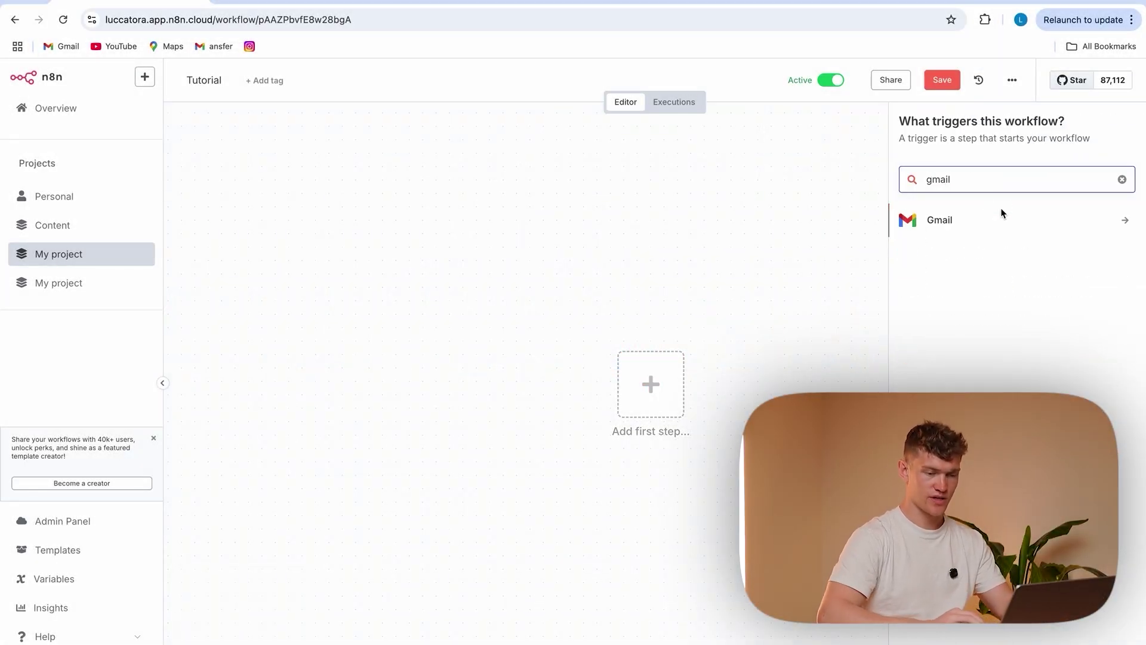
click(1002, 213)
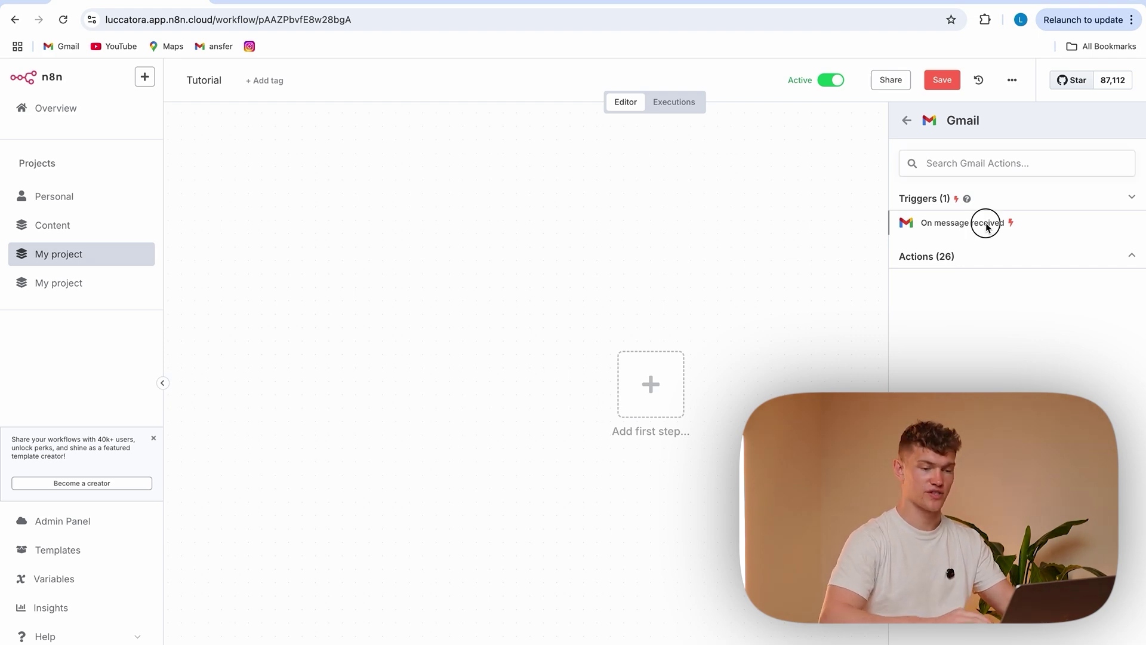
click(987, 224)
Create a Google-signed-in Gmail credential named 'Gmail ToraTech' and save it
click(392, 170)
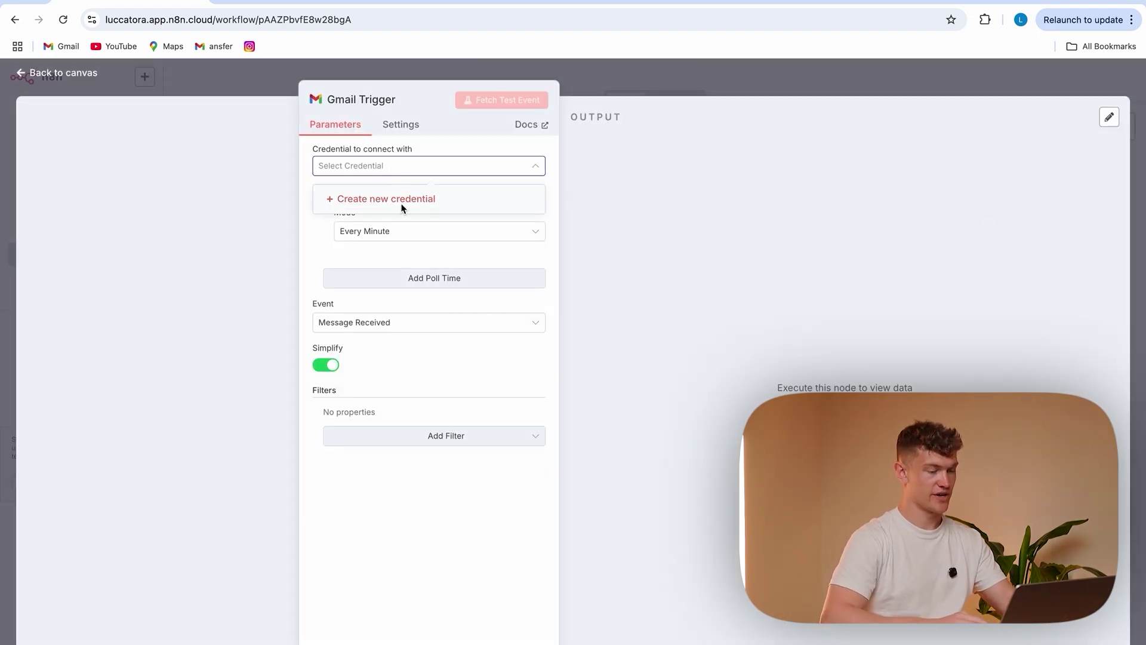
click(401, 202)
click(396, 258)
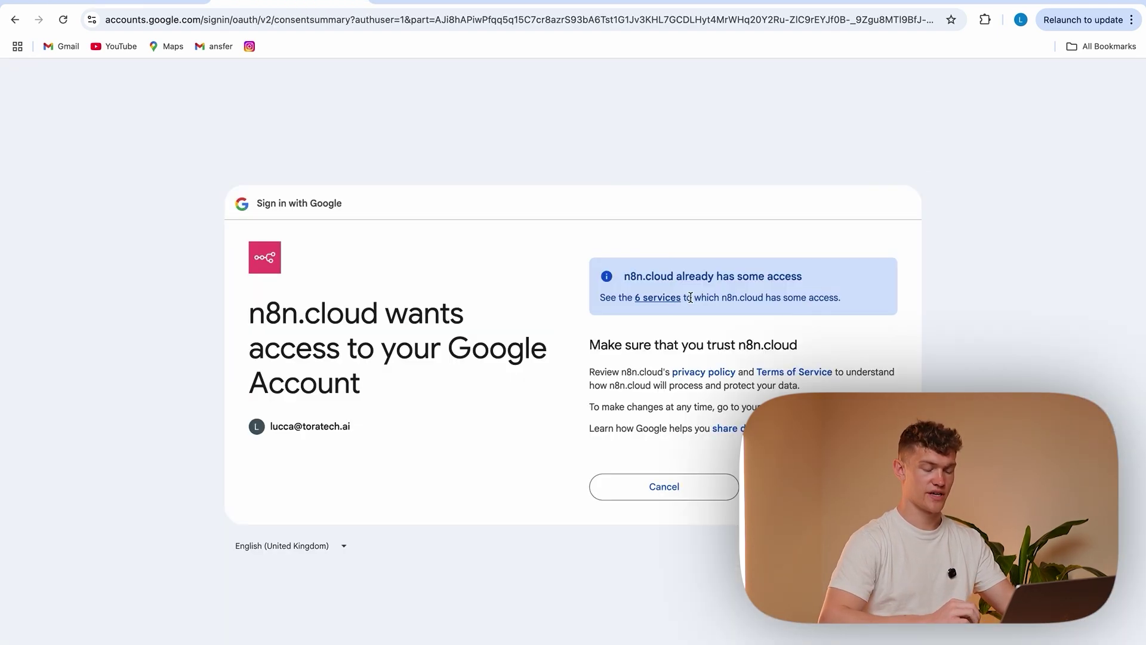
click(830, 487)
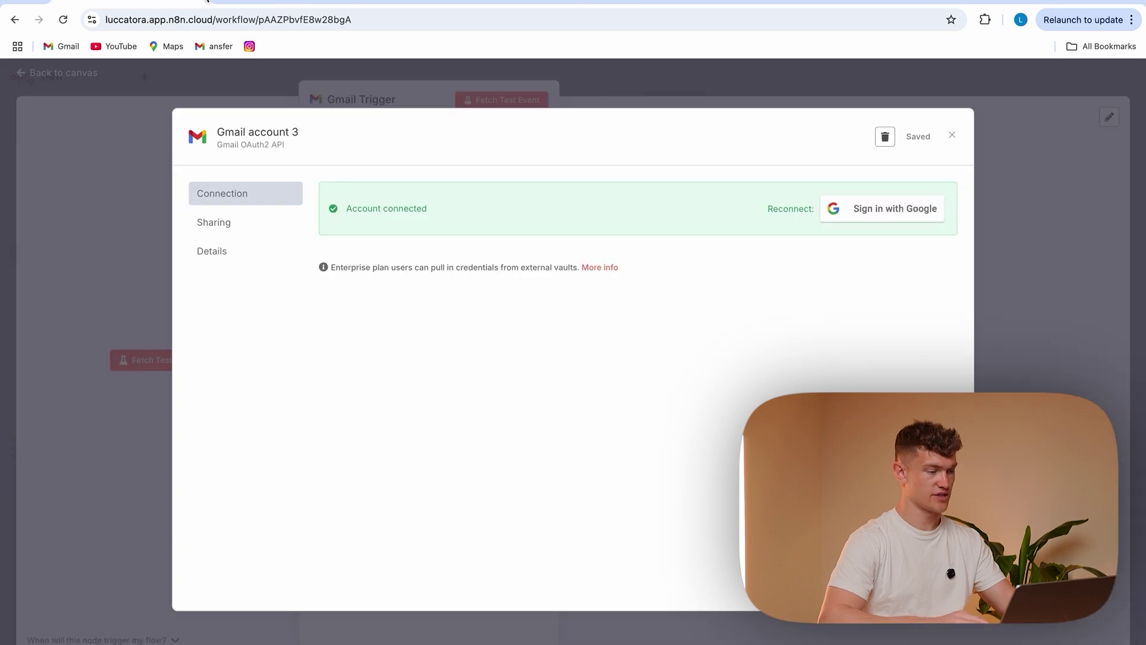
click(275, 132)
drag(307, 141, 228, 134)
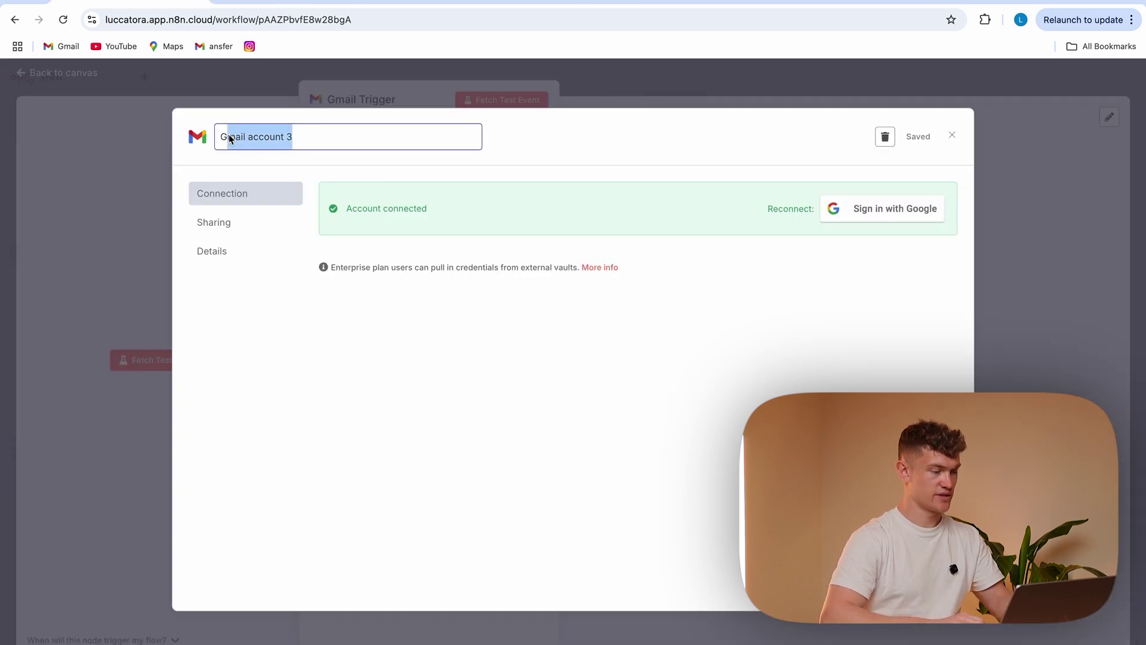
key(BackSpace)
text(Gmail ToraTech)
key(Return)
click(919, 141)
click(1020, 222)
Keep polling at Every Minute and return to the canvas
click(423, 234)
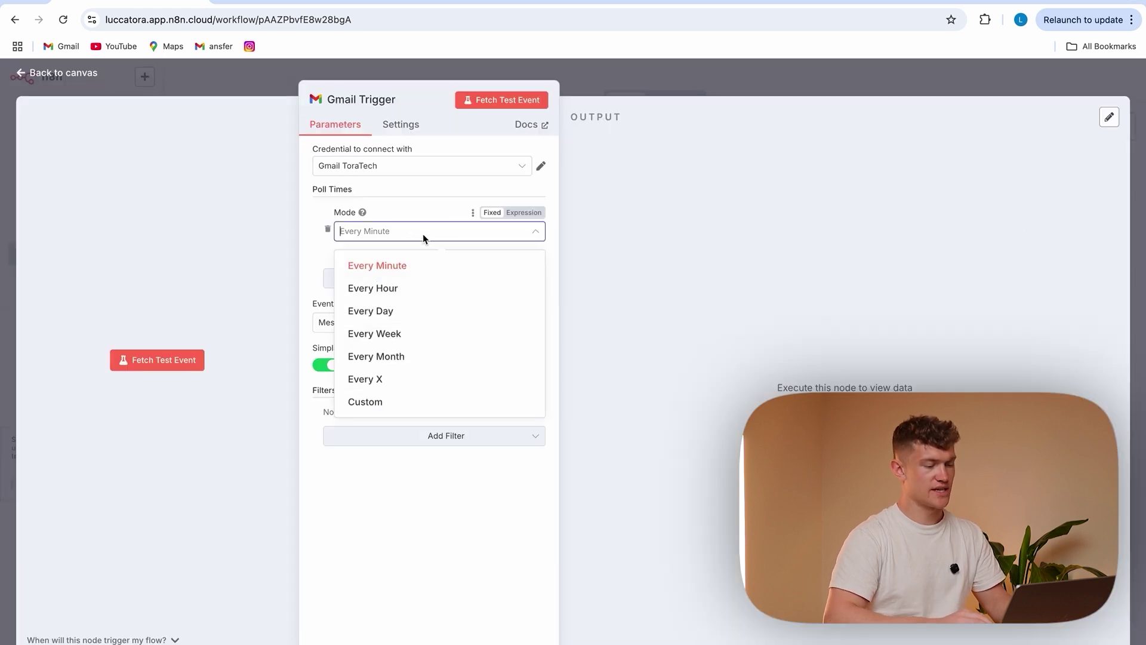
click(410, 268)
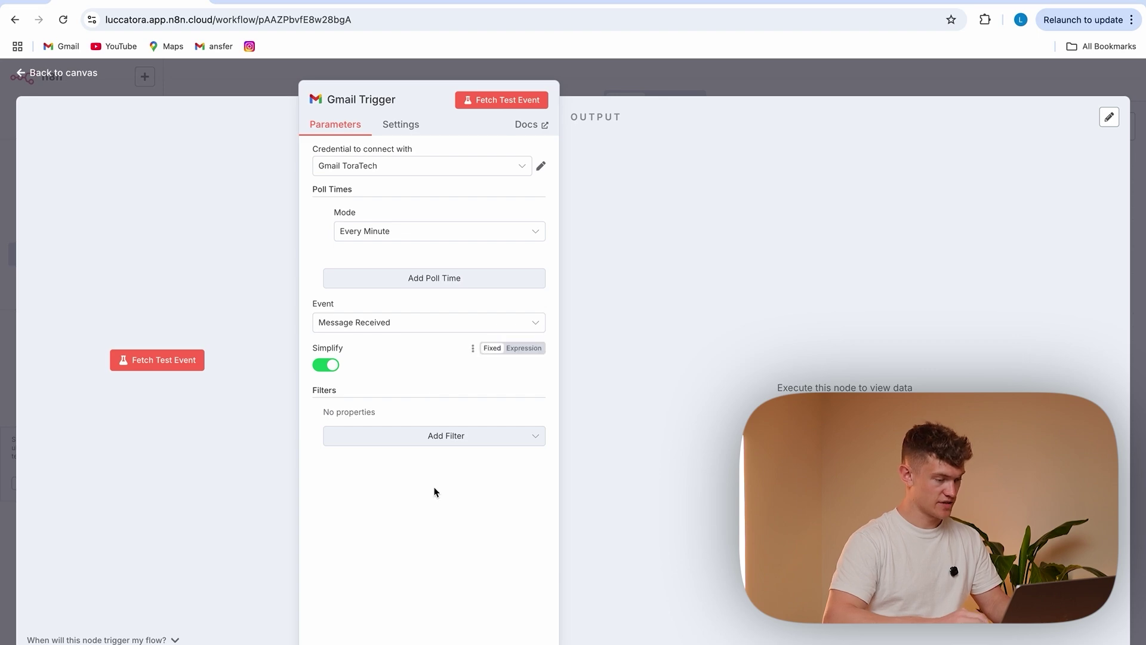
click(254, 87)
scroll(685, 261, right, 5)
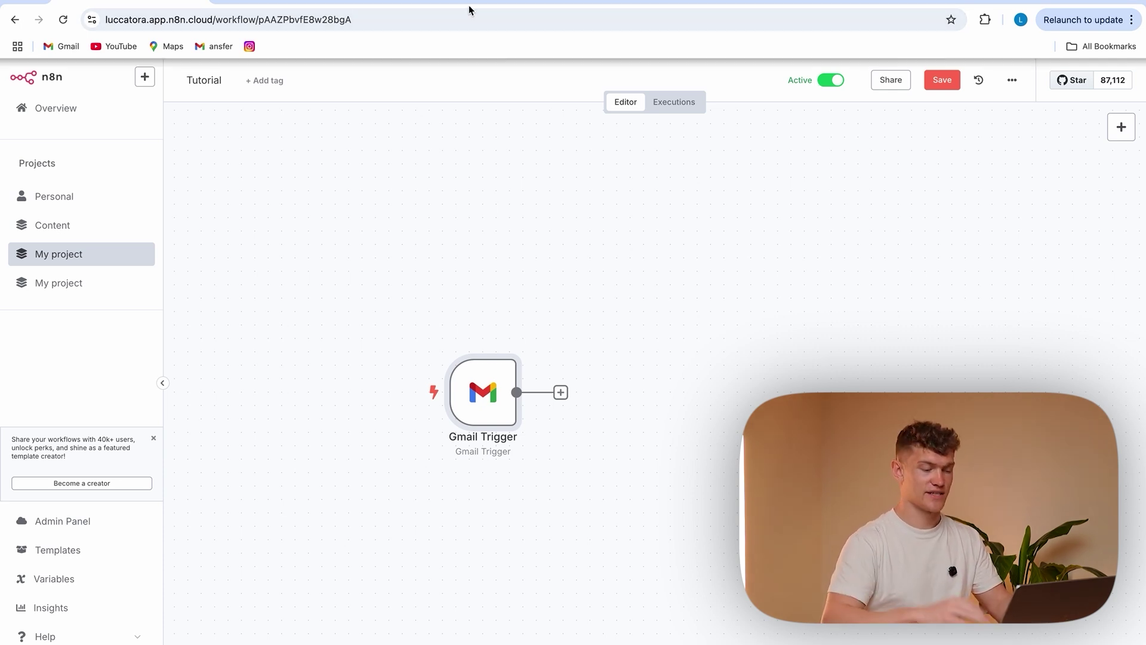
Email your own address with subject 'Message to N8N' and body 'Hello, today is Saturday'
click(609, 2)
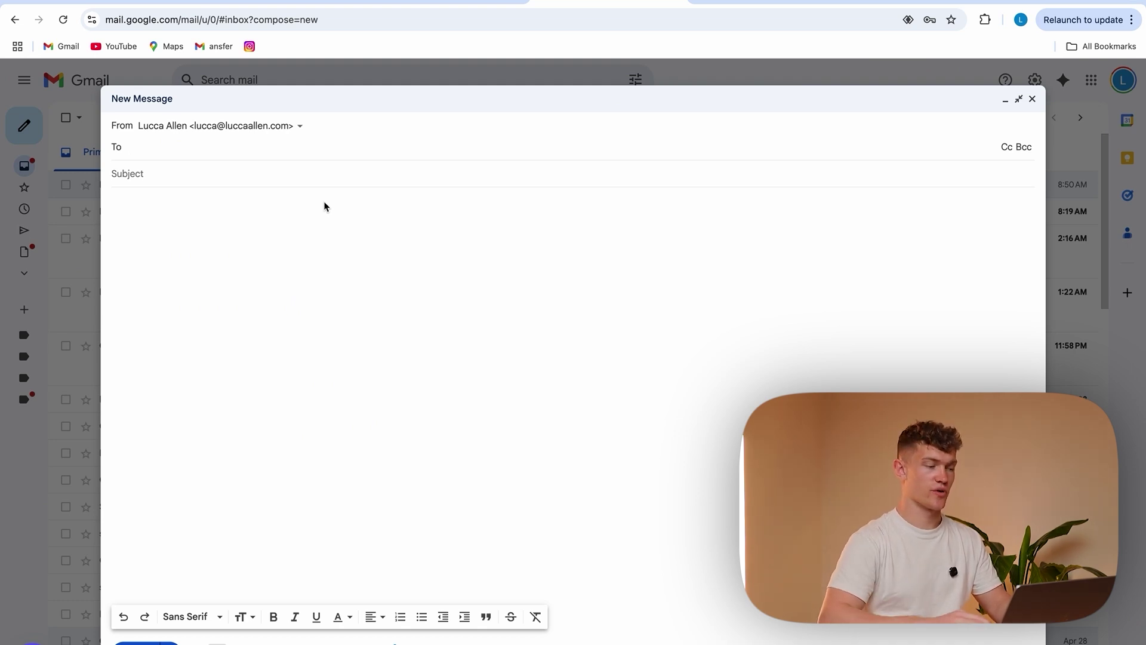
key(Tab)
text(Message)
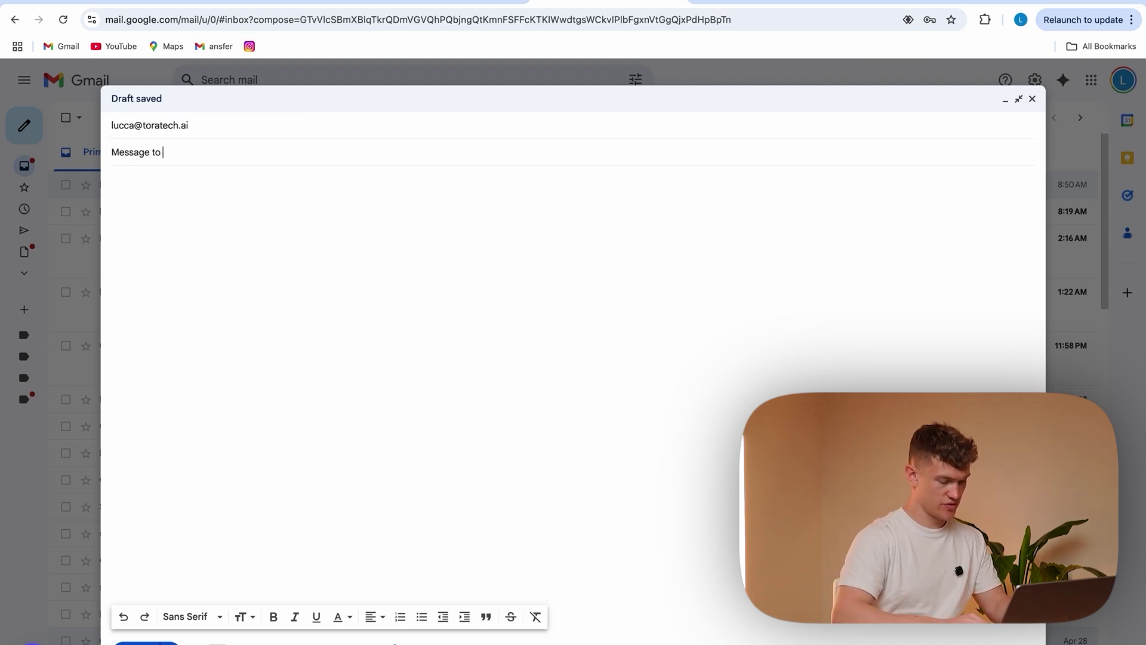
click(226, 220)
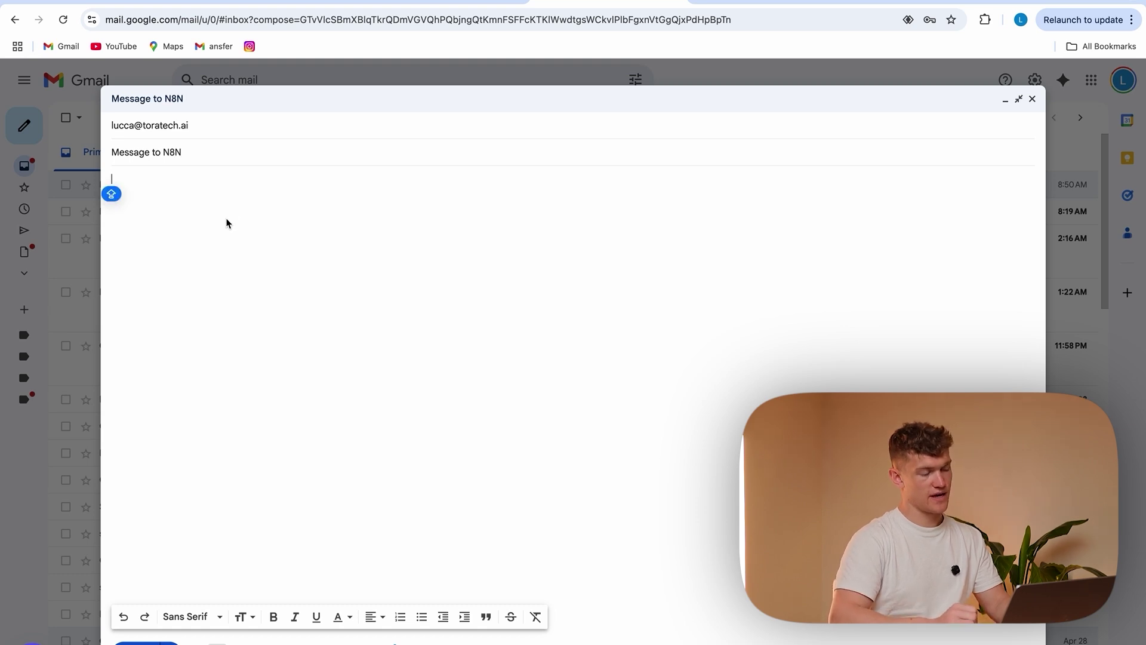
text(Hel)
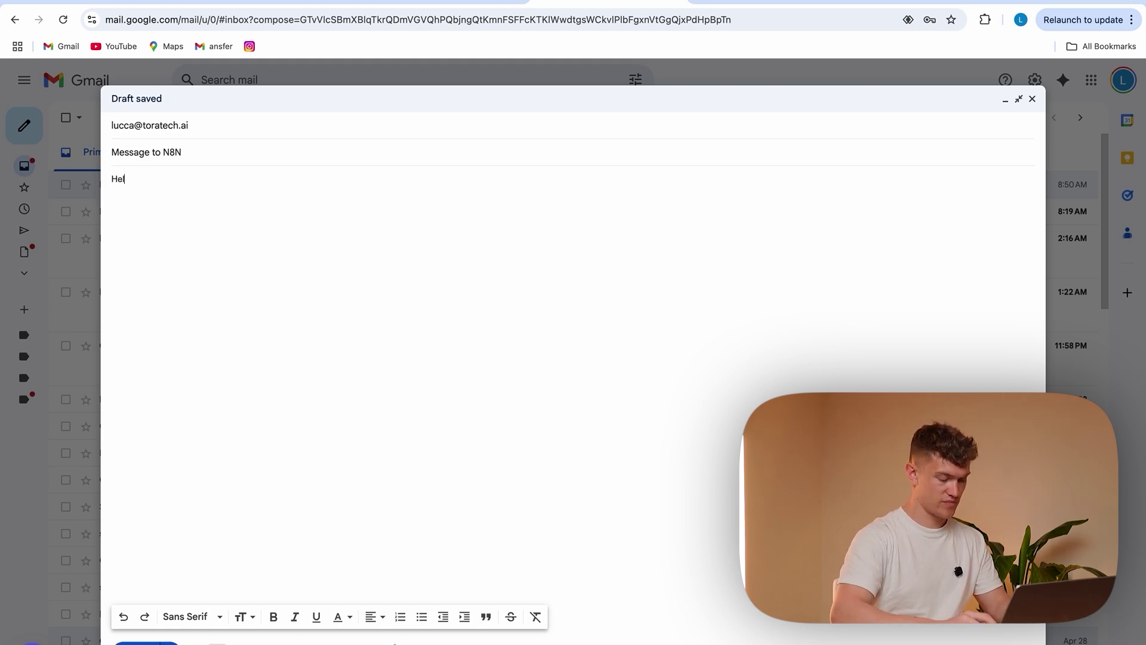
text(lo, today is Sat)
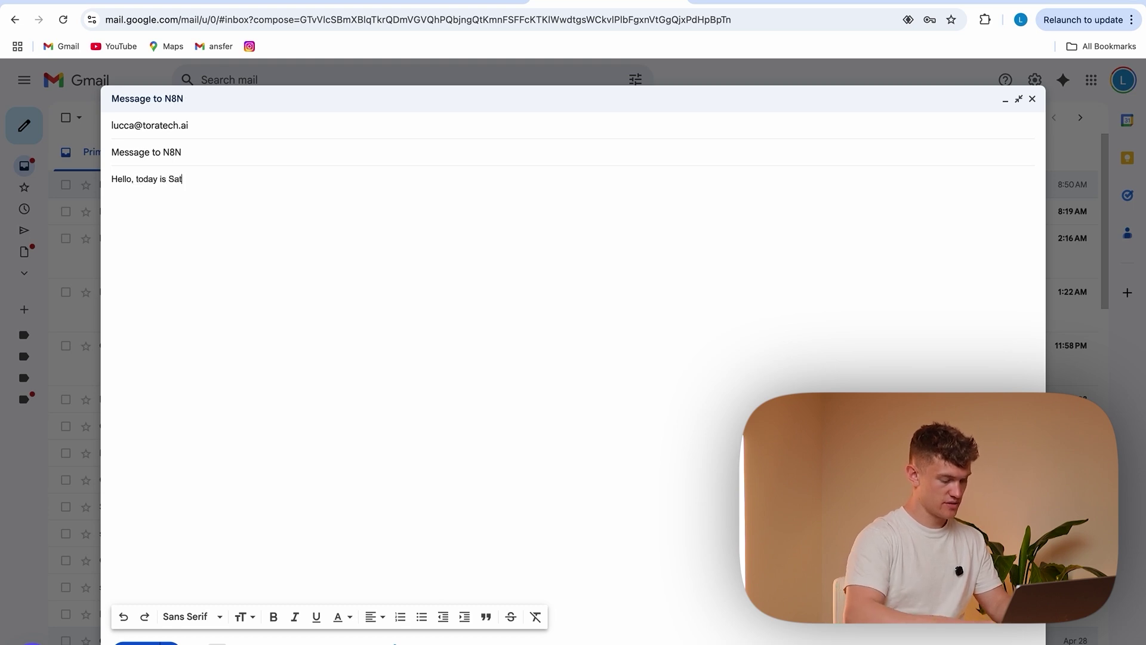
click(138, 642)
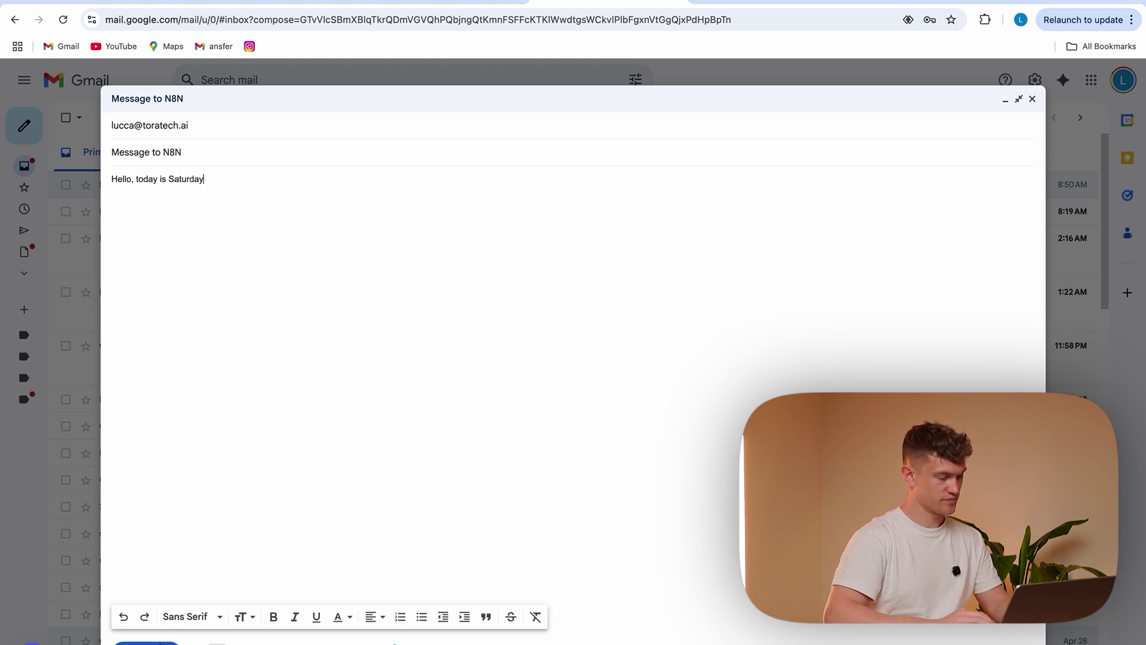
key(ctrl+Tab)
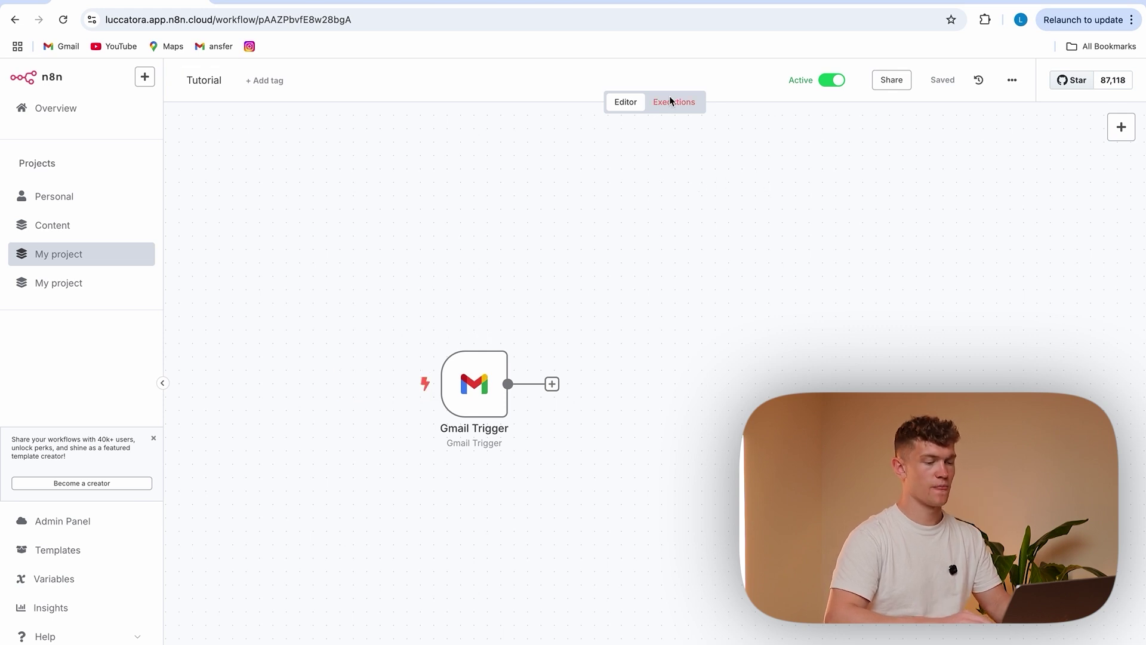
Reload Executions and confirm the Gmail Trigger output holds 1 item reading 'Hello, today is Saturday'
click(670, 100)
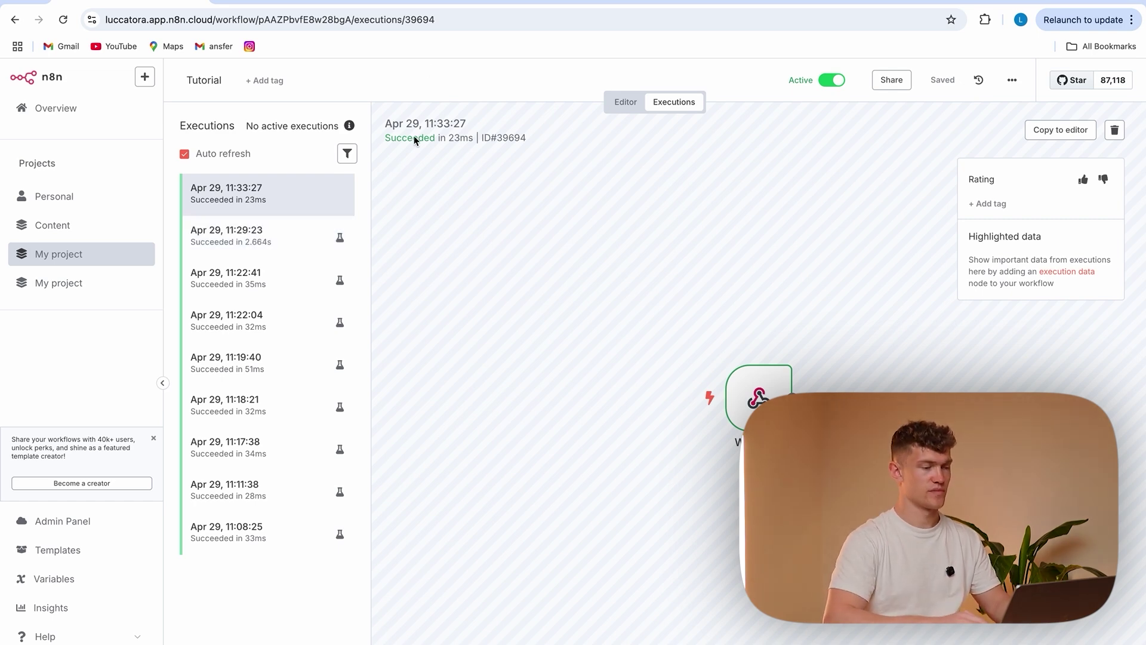
click(382, 20)
key(Return)
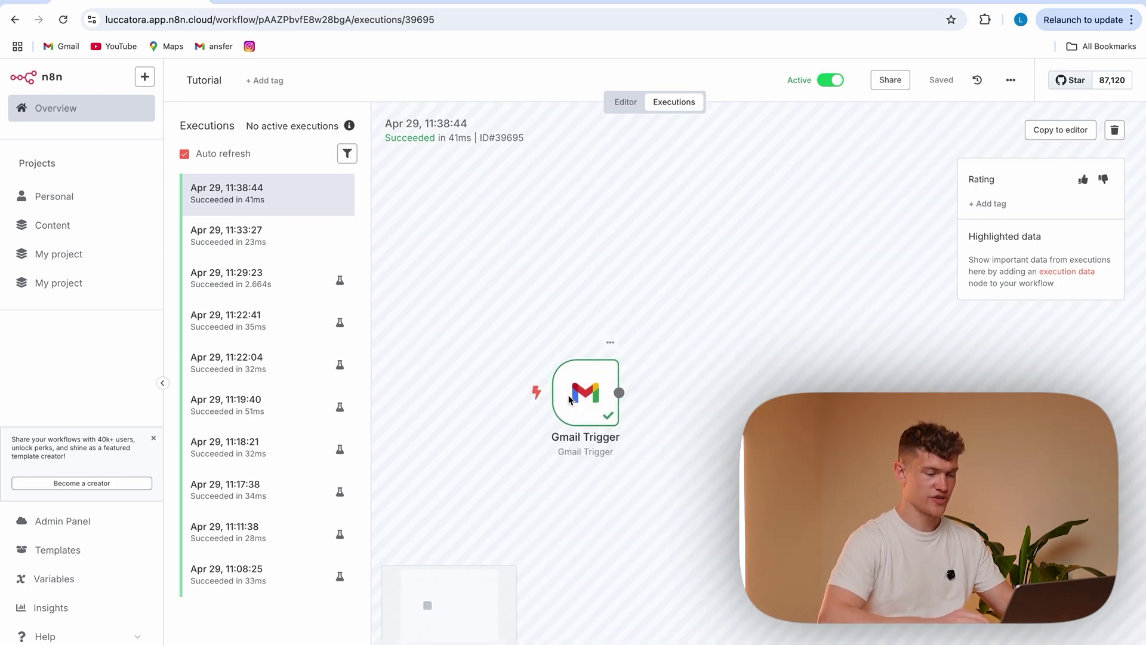
double_click(570, 400)
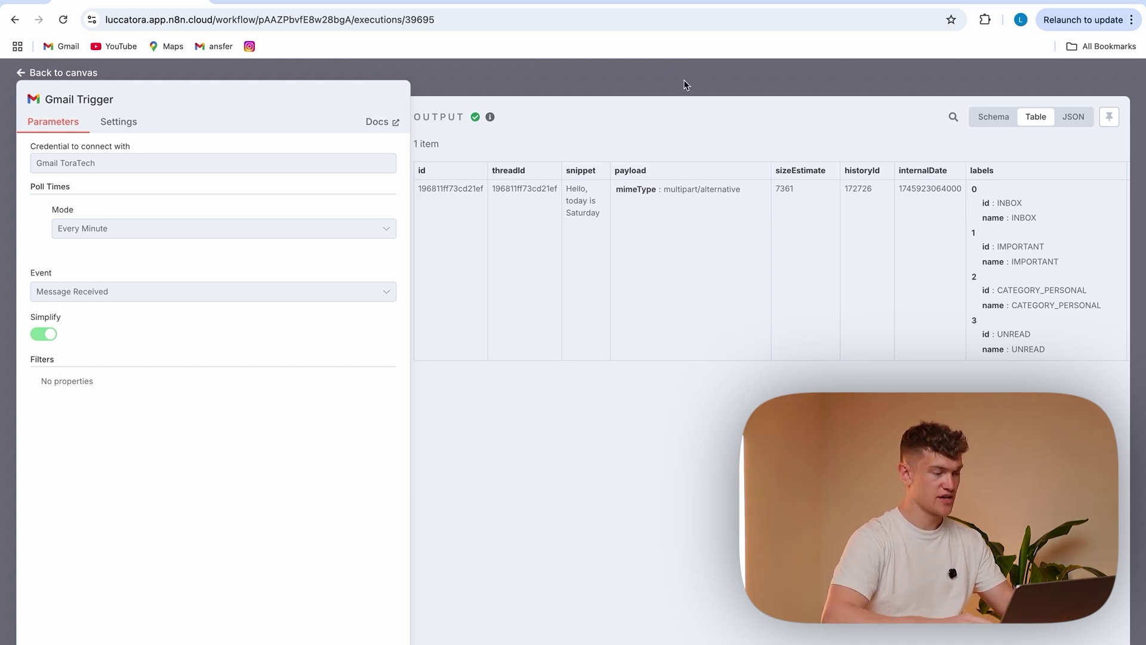
click(595, 77)
click(625, 102)
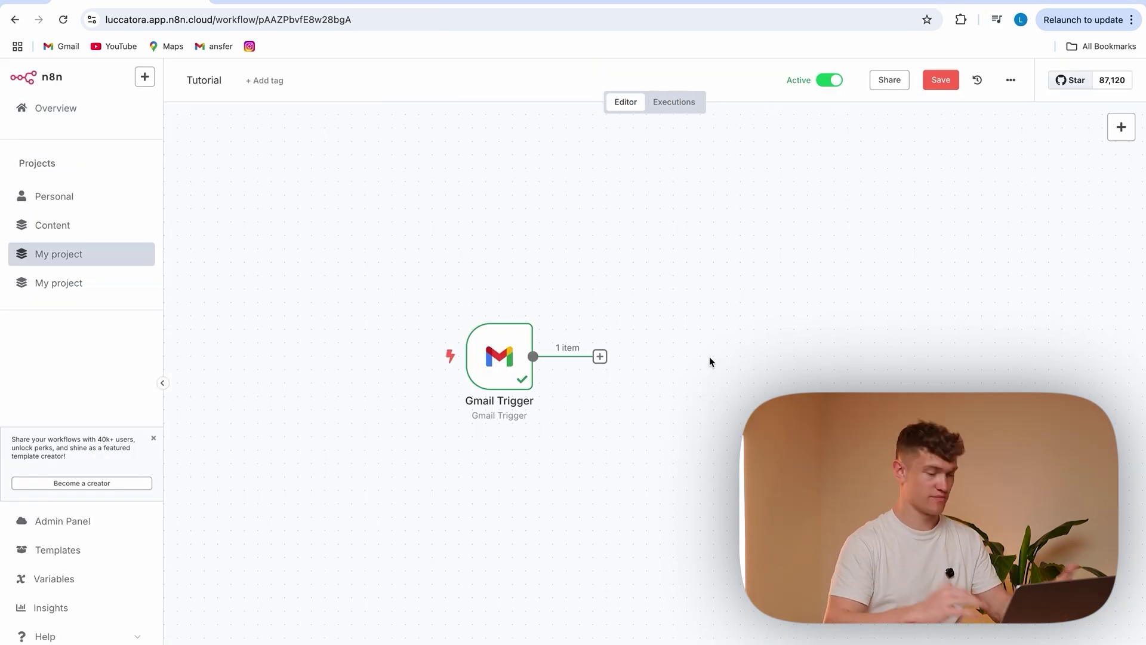
Add an Edit Fields (Set) node and connect Gmail Trigger's output into it
click(1121, 128)
text(set)
click(947, 209)
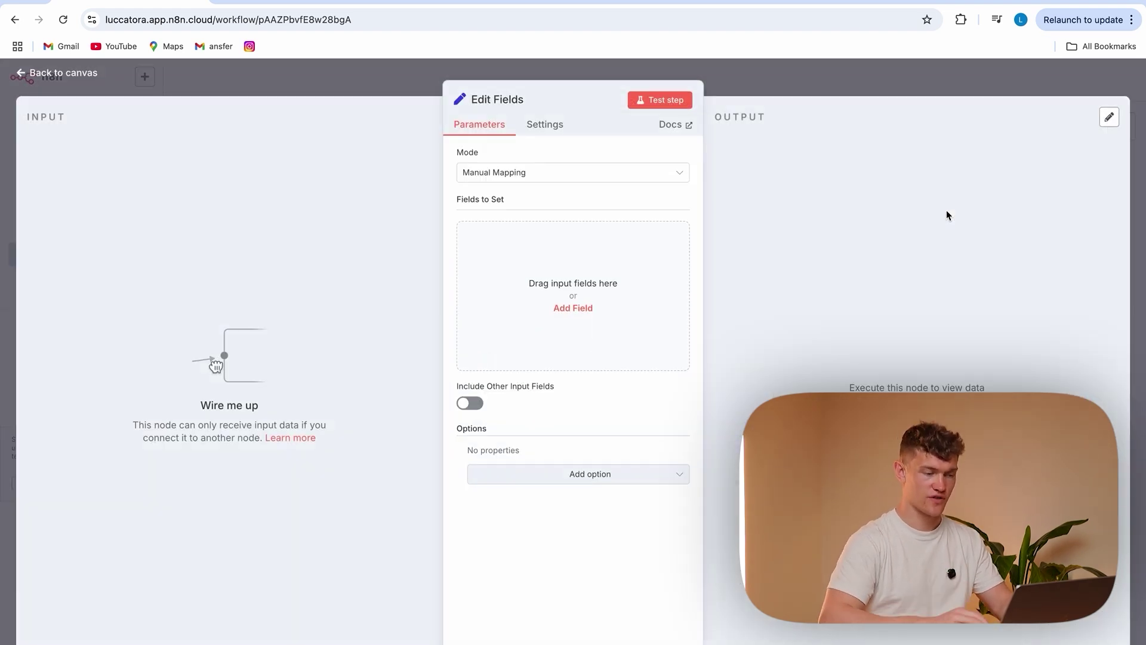
click(431, 103)
drag(735, 426, 660, 358)
drag(533, 356, 626, 357)
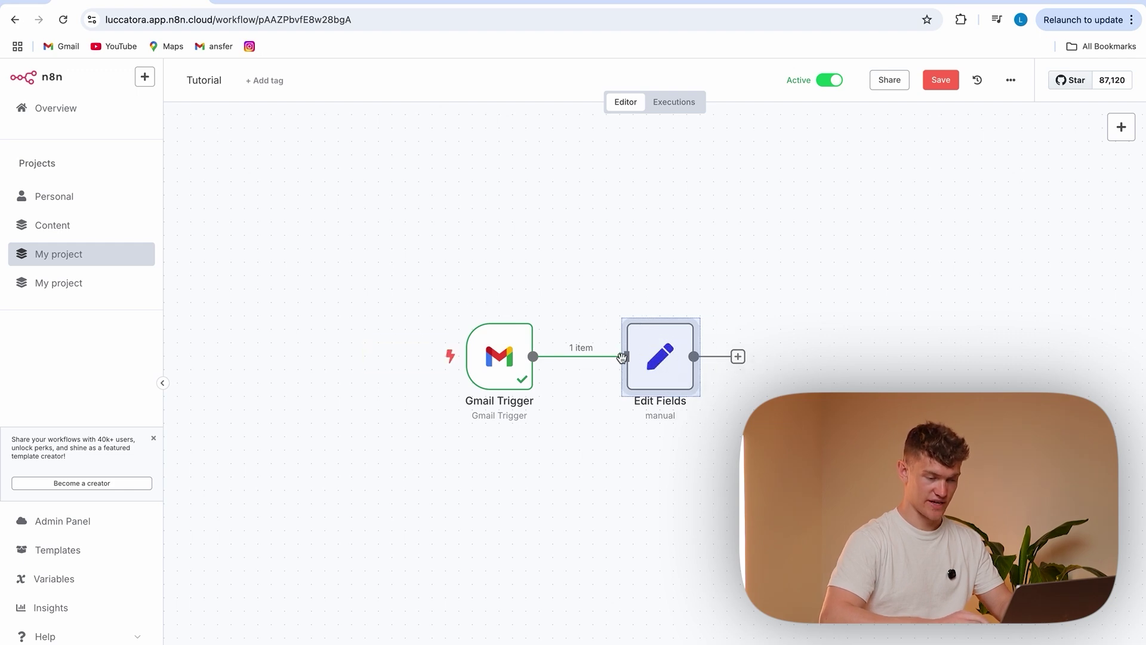
double_click(664, 356)
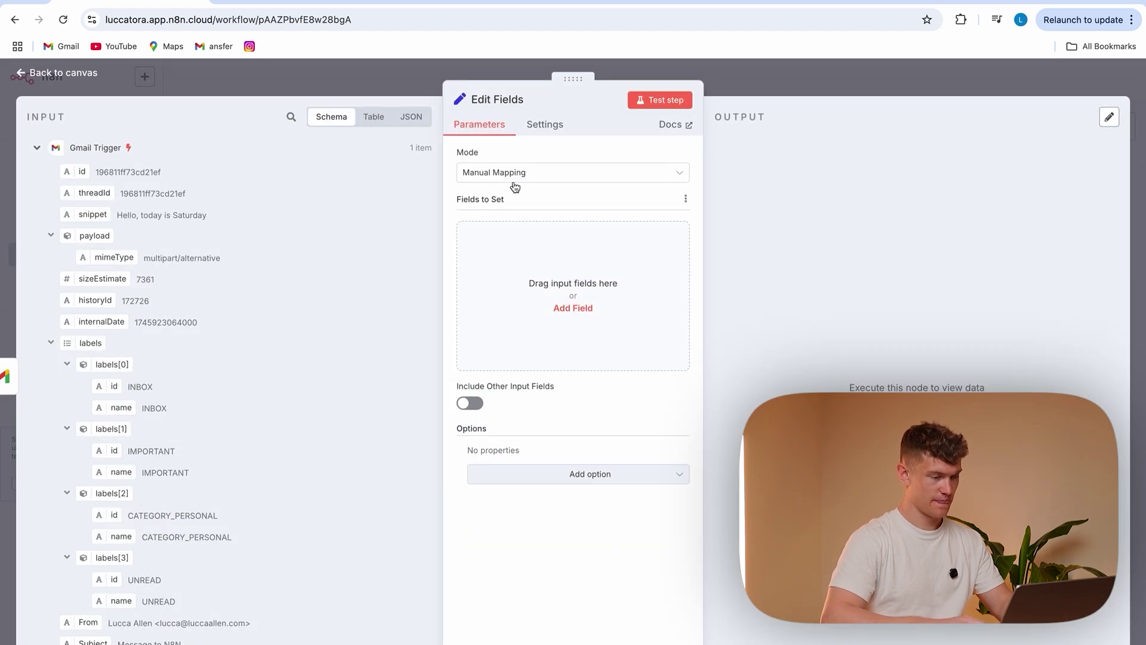
Add a 'content' field mapped from the email snippet
click(562, 289)
click(508, 237)
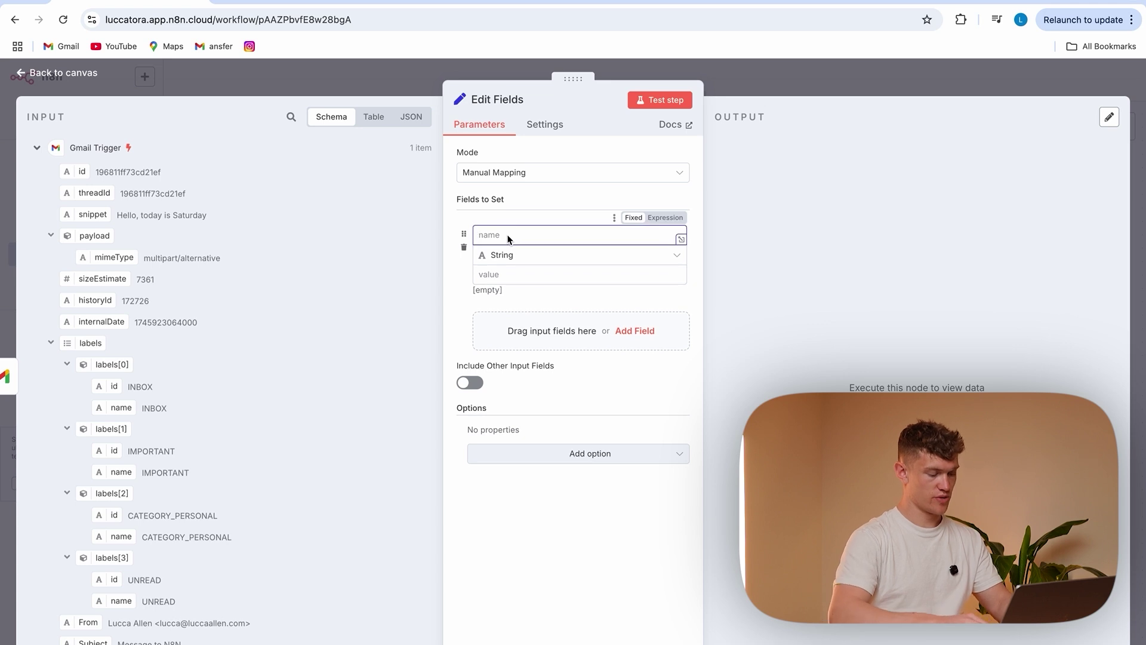
text(content)
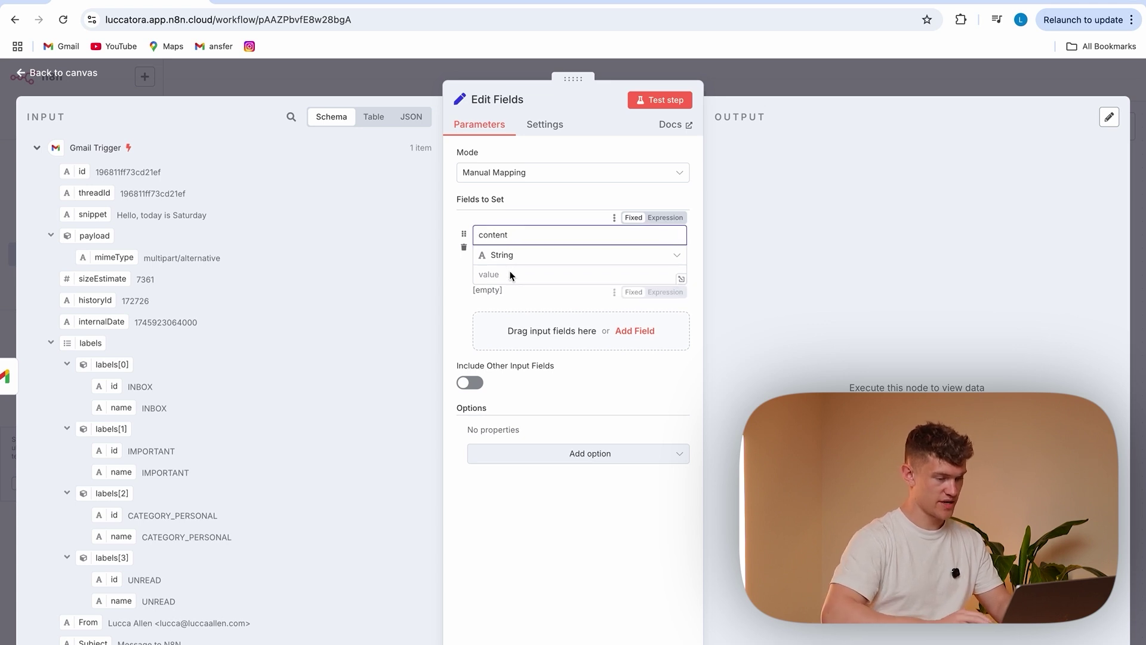
click(506, 274)
scroll(177, 395, down, 2)
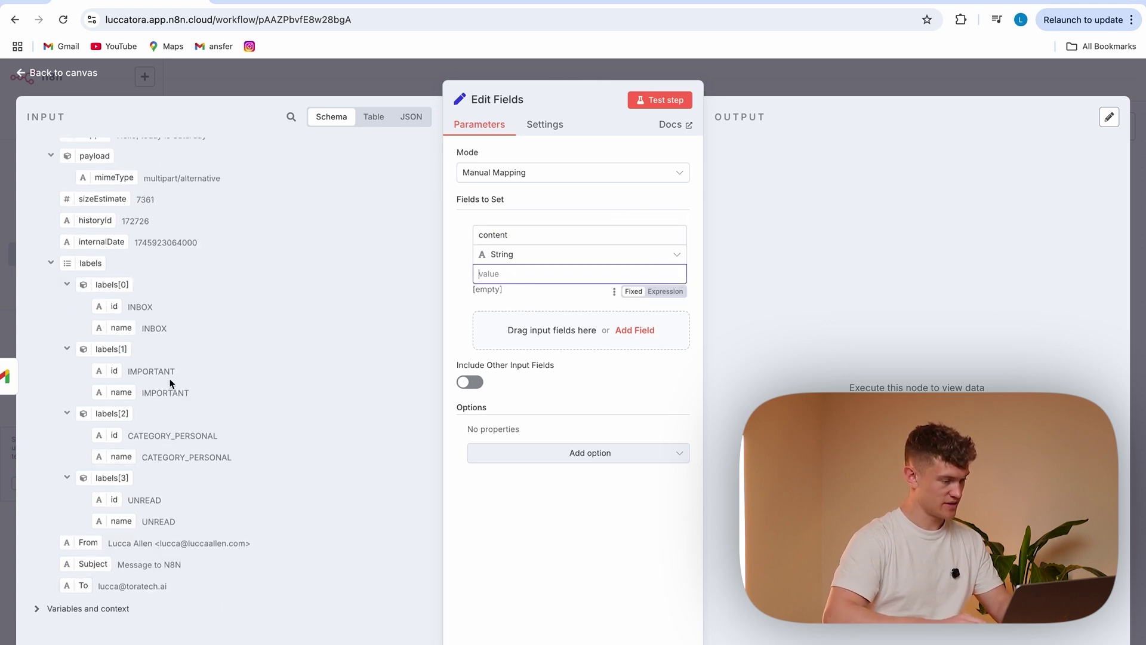
scroll(175, 366, up, 2)
drag(95, 215, 545, 263)
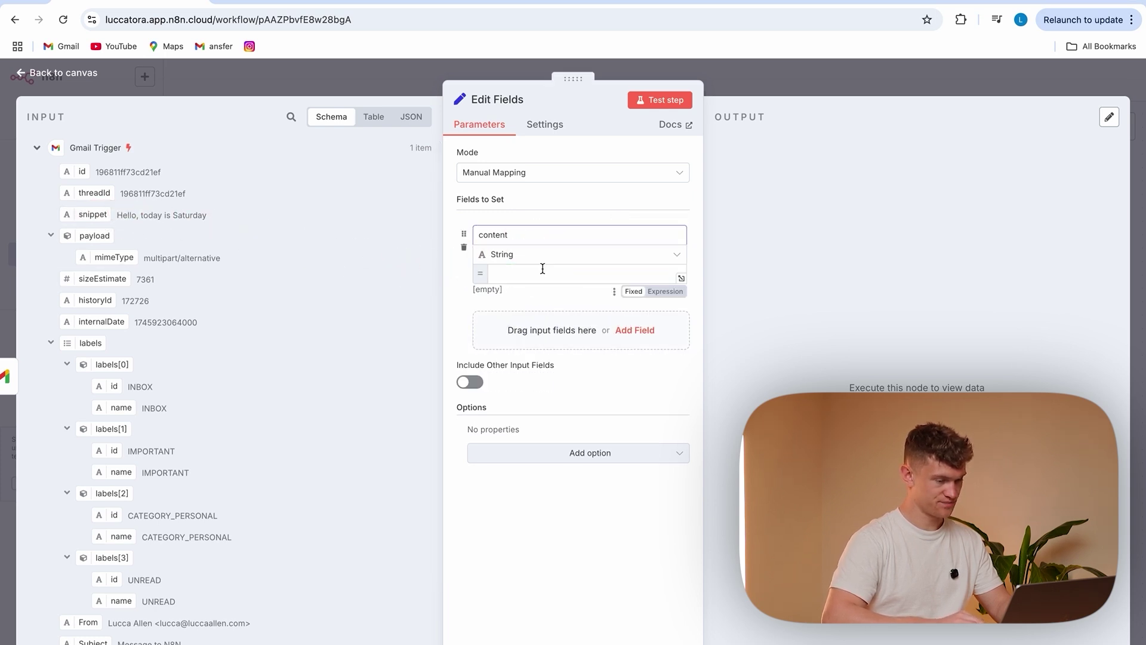
click(535, 523)
Add a 'sender' field mapped from the email's From value
click(555, 345)
click(521, 319)
text(sender)
click(532, 360)
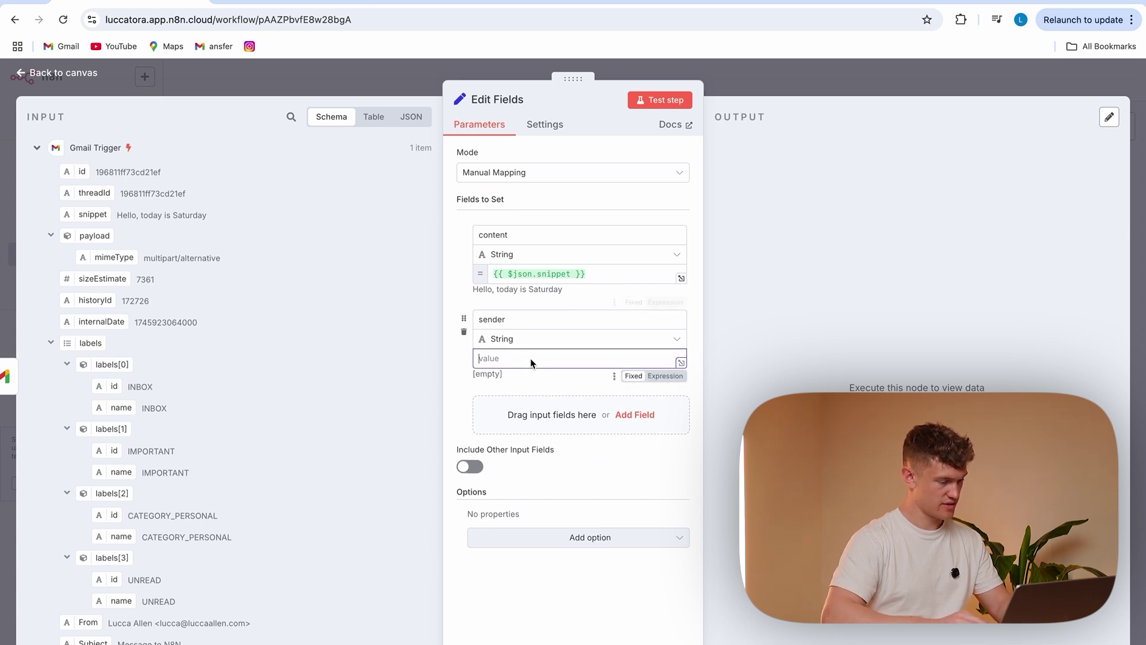
scroll(259, 471, down, 3)
drag(87, 541, 515, 359)
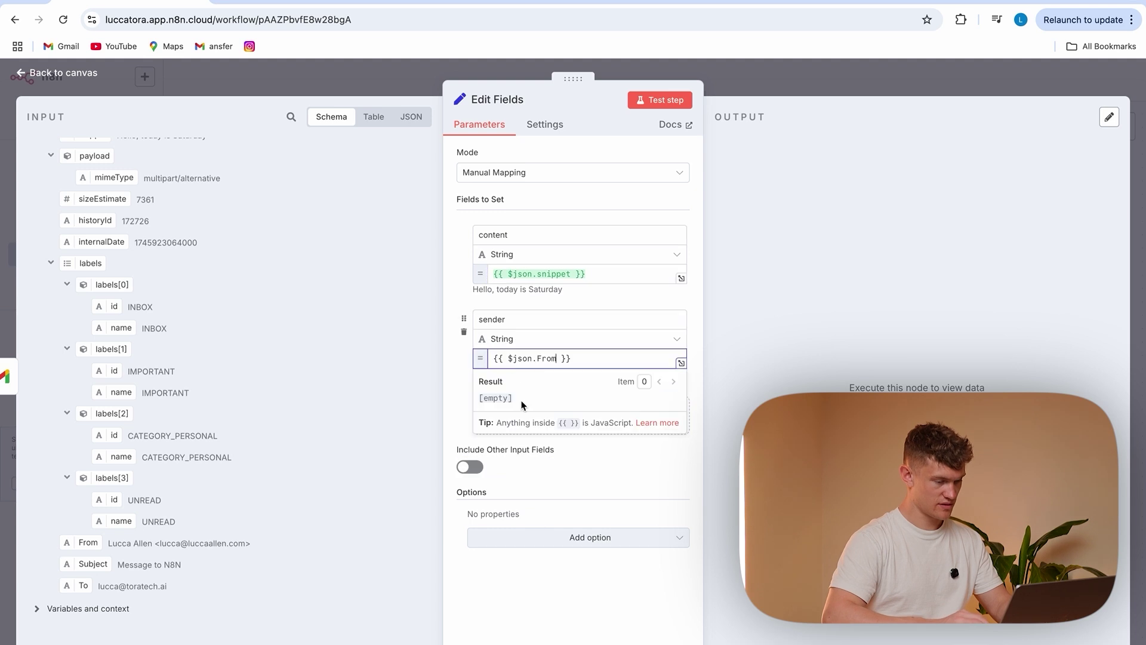
Add a 'subject' field mapped from the email's Subject
click(460, 397)
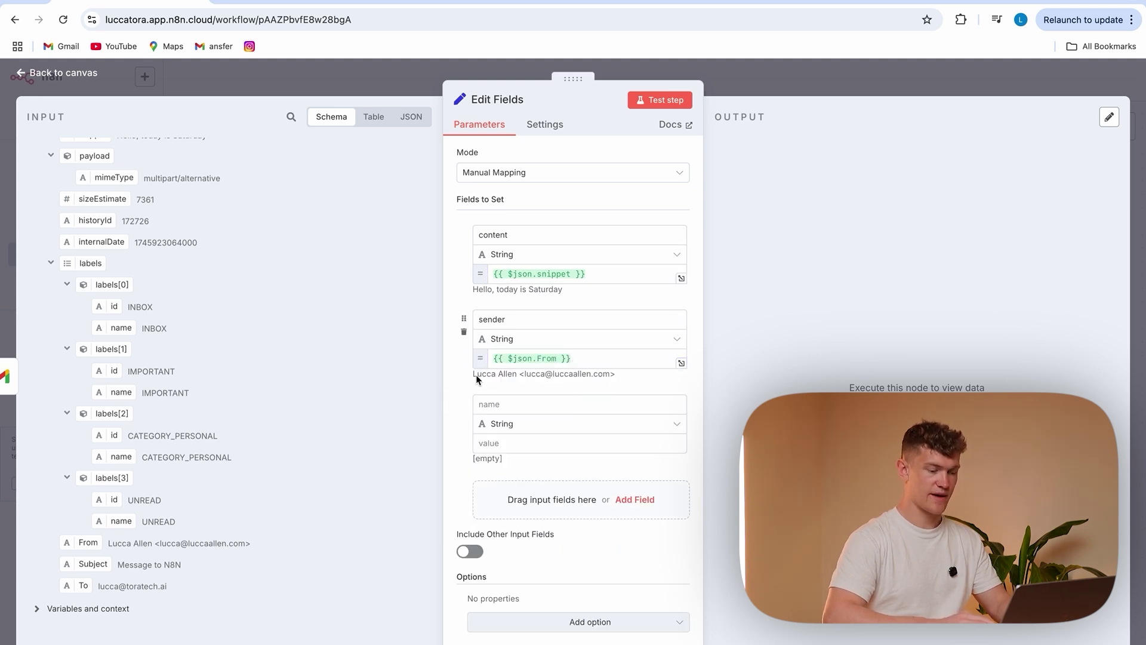
drag(572, 360, 487, 361)
click(454, 389)
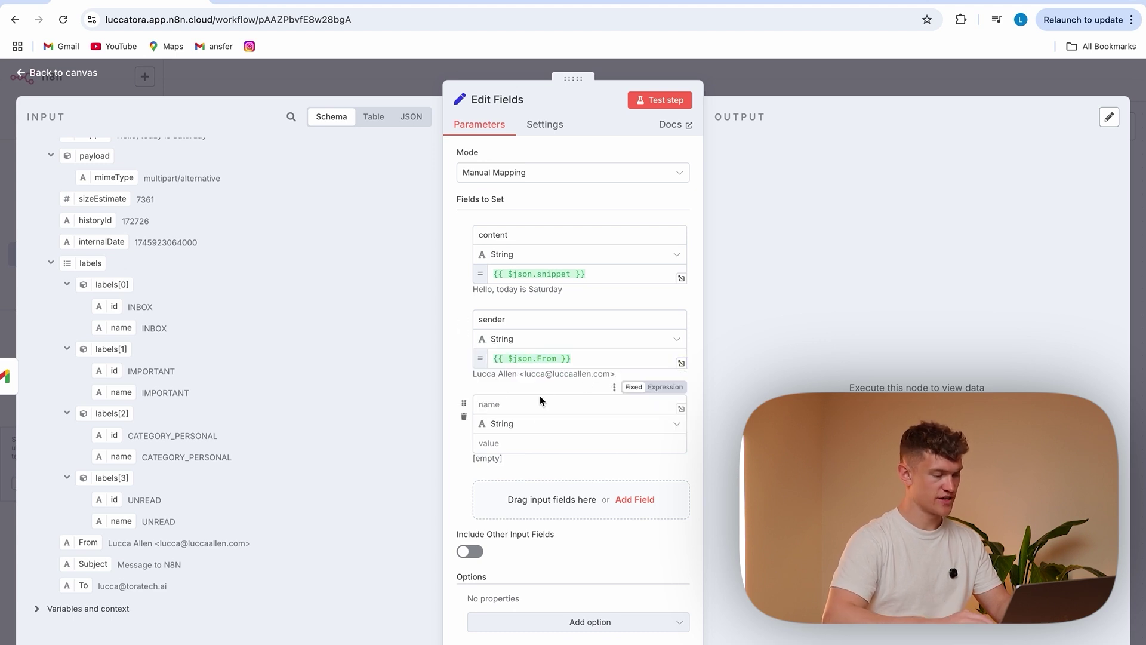
click(487, 408)
text(subject)
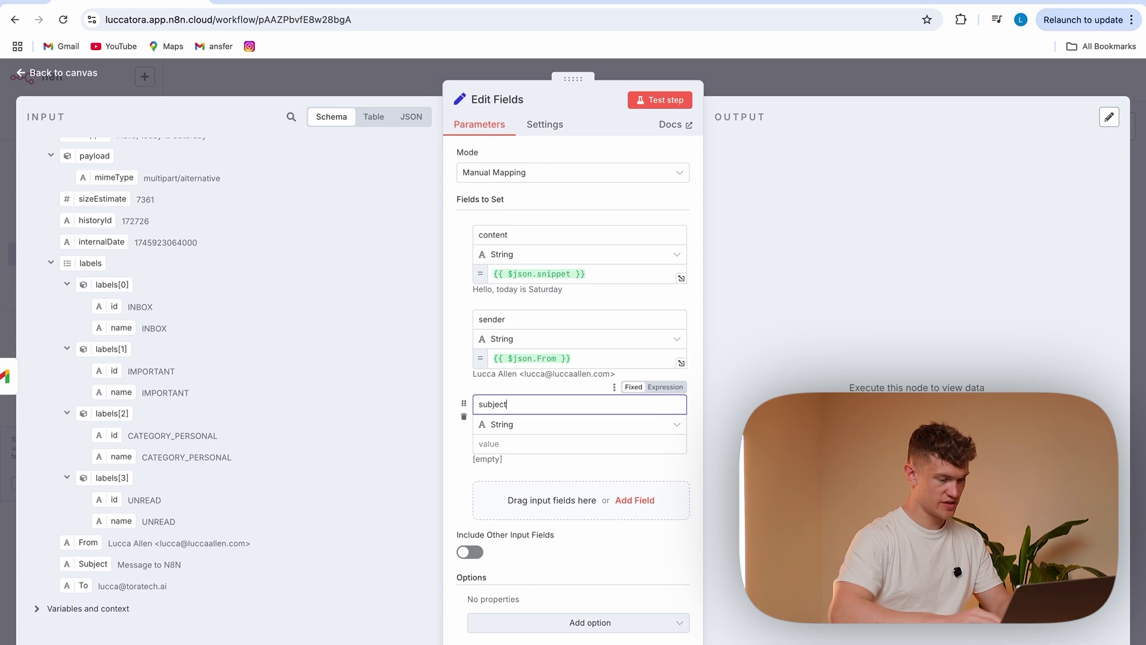
key(Tab)
drag(84, 566, 507, 451)
Test-run the workflow, check Edit Fields outputs 1 item in schema view, and save
click(396, 74)
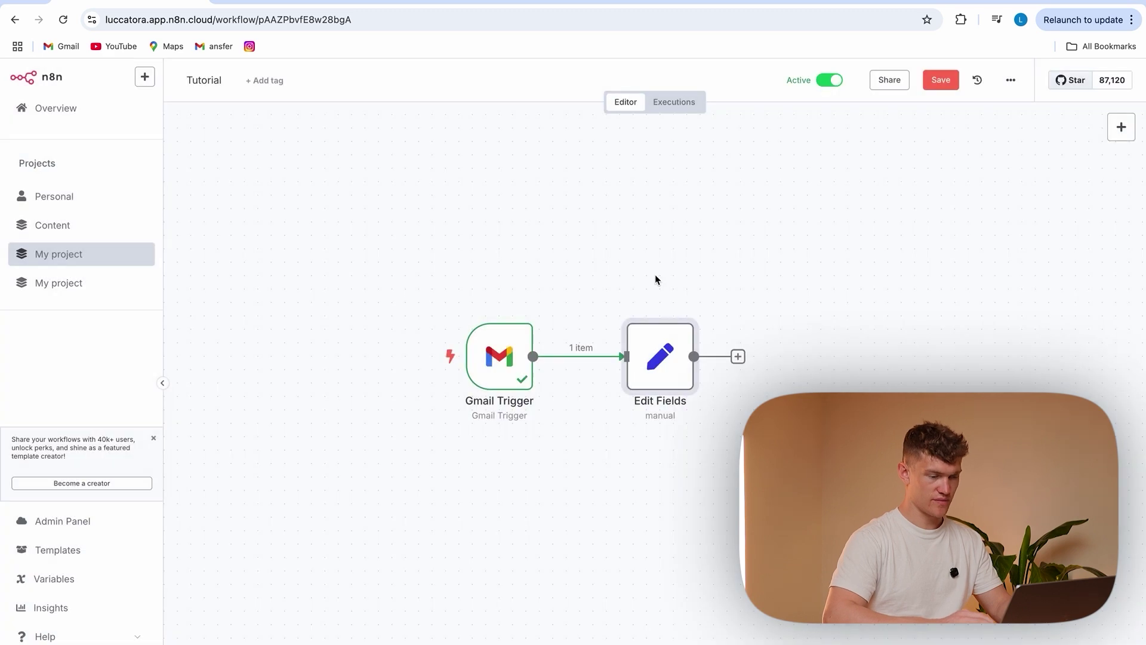
click(420, 369)
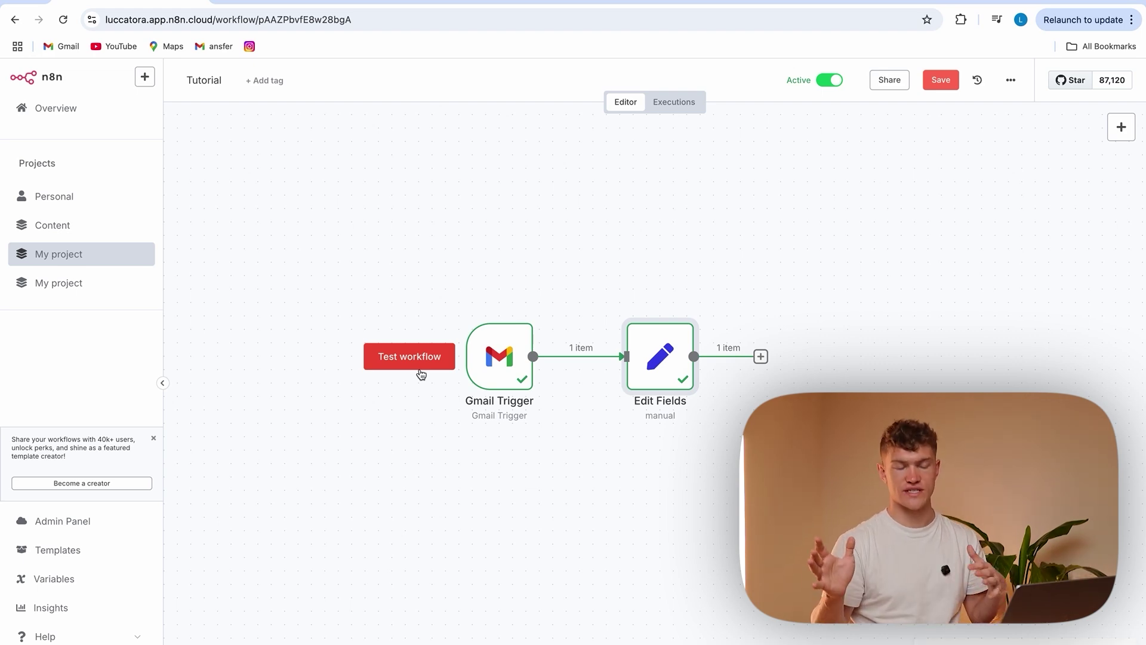
double_click(674, 341)
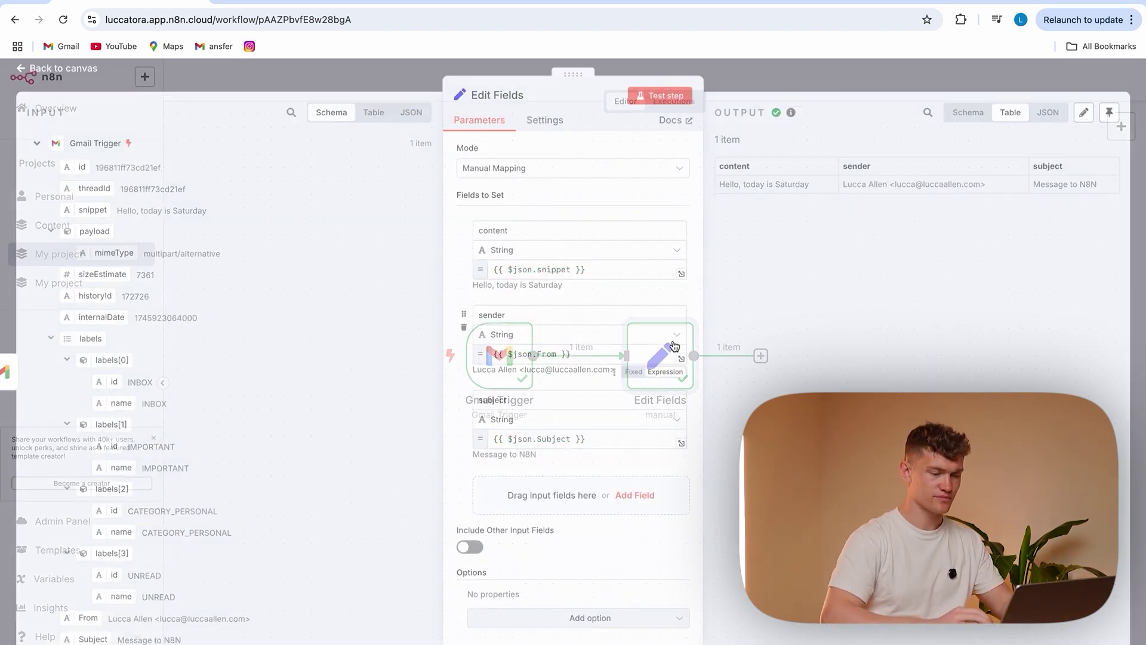
click(976, 117)
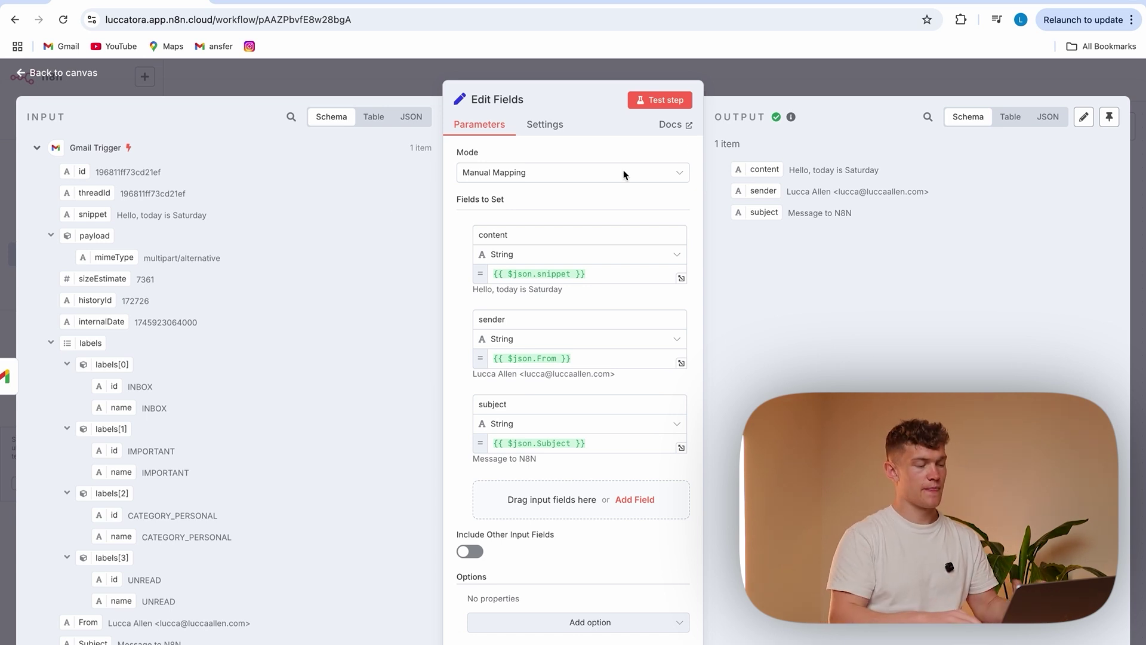
scroll(253, 321, down, 2)
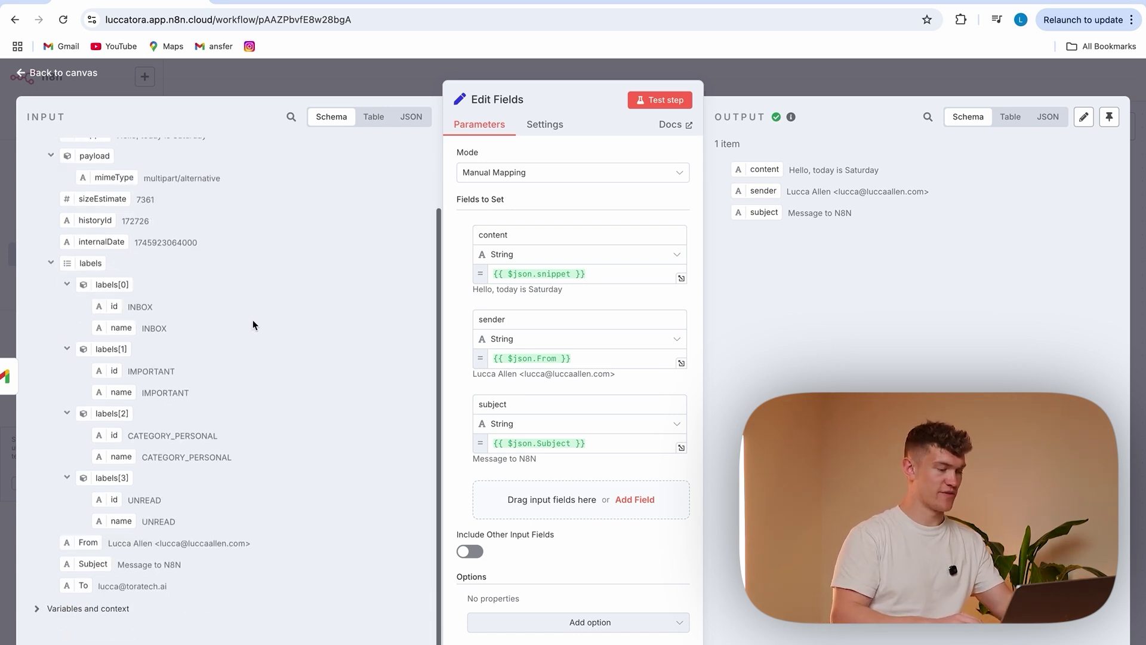
click(384, 84)
click(936, 80)
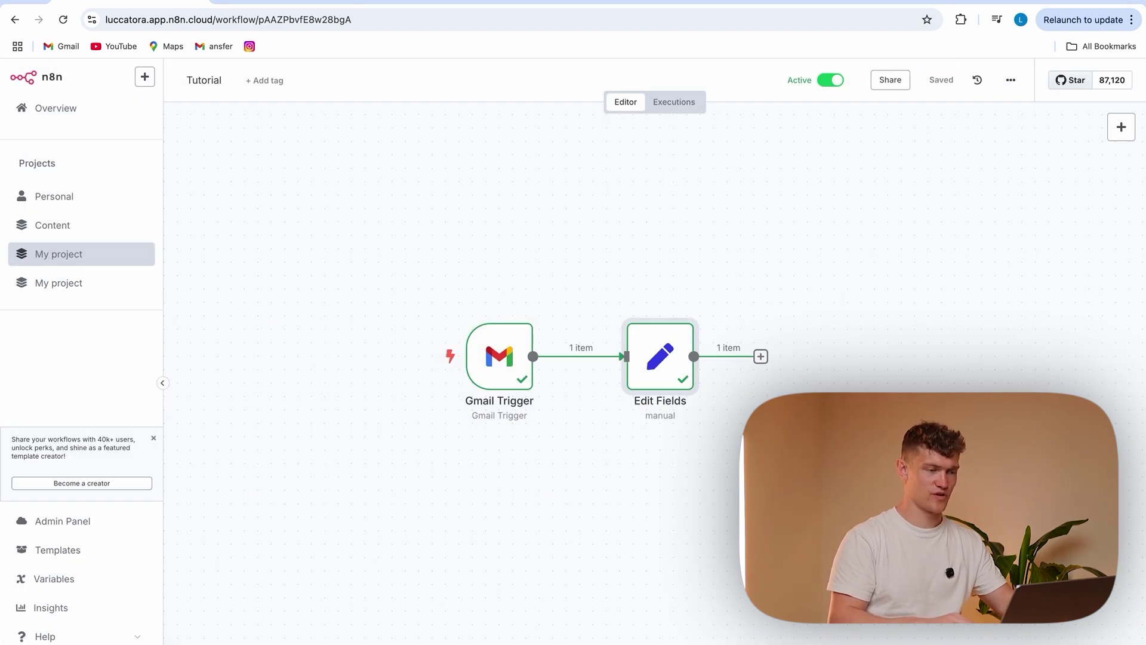
scroll(794, 269, right, 3)
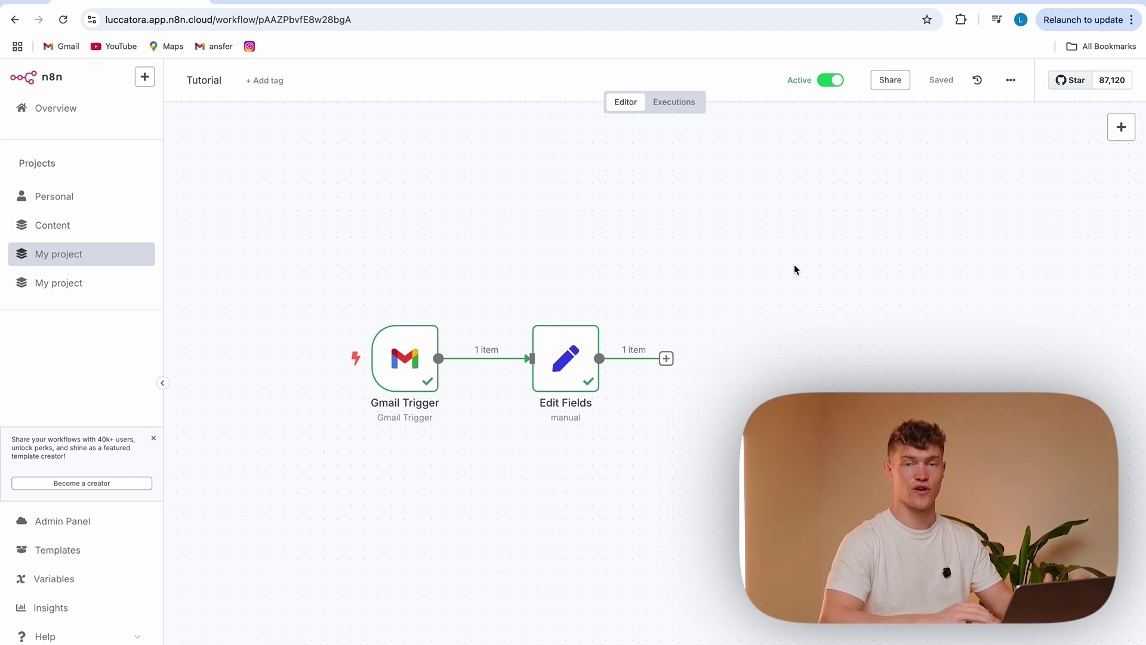
Add an 'Execute A Sub Workflow' node after Edit Fields
drag(565, 364, 538, 364)
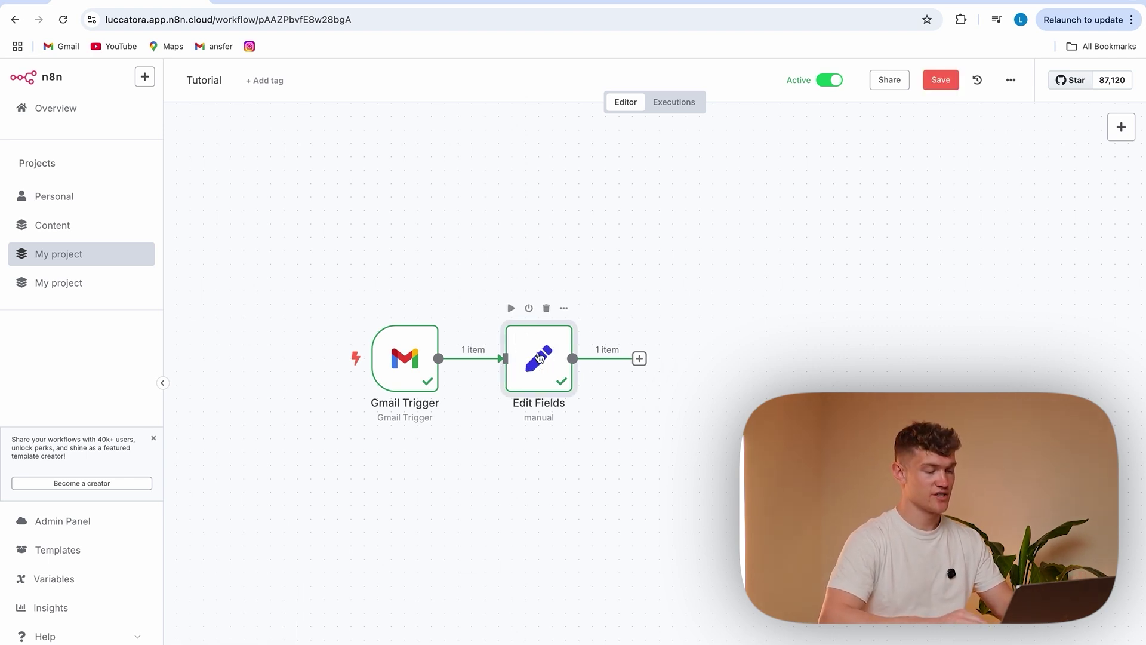
click(641, 359)
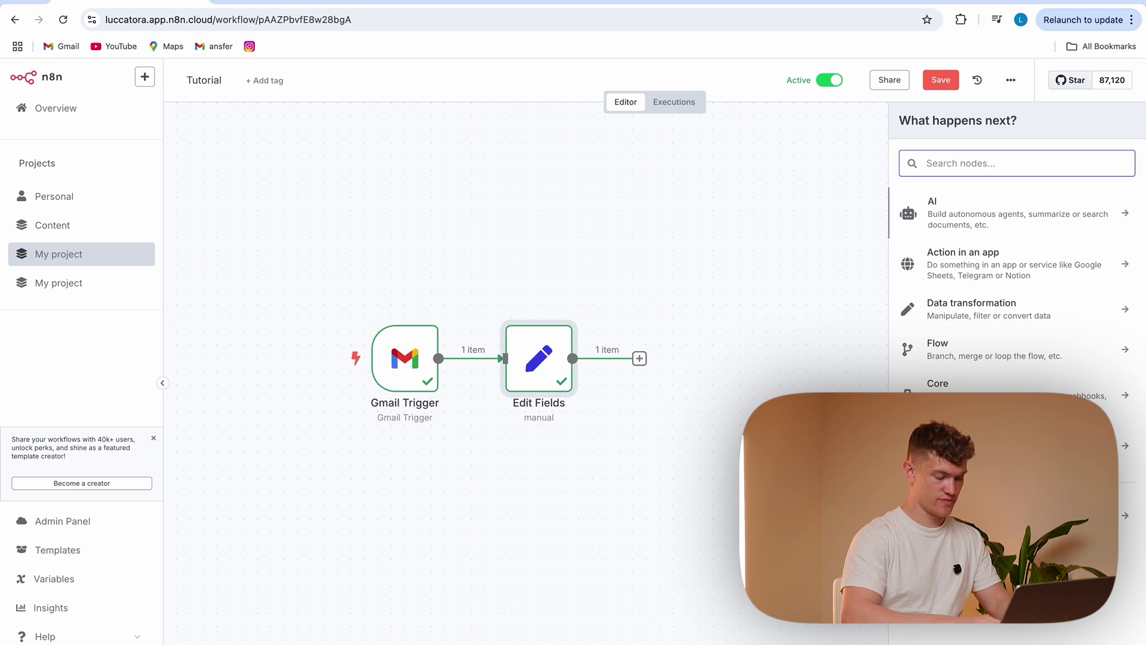
text(call)
click(1037, 225)
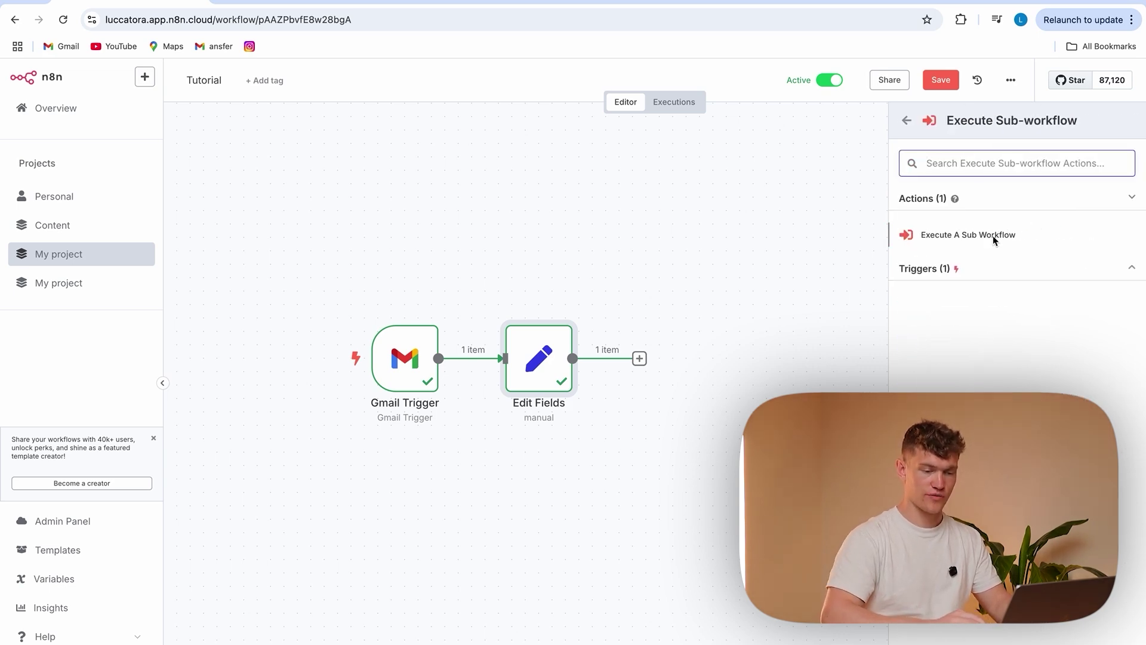
click(993, 235)
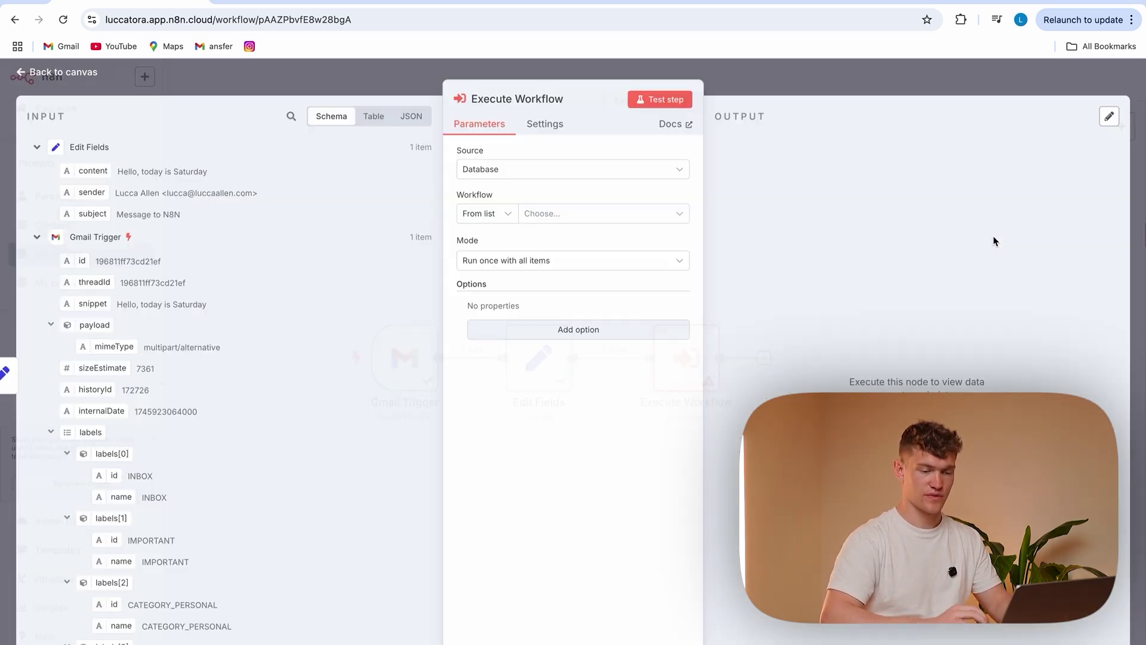
click(389, 81)
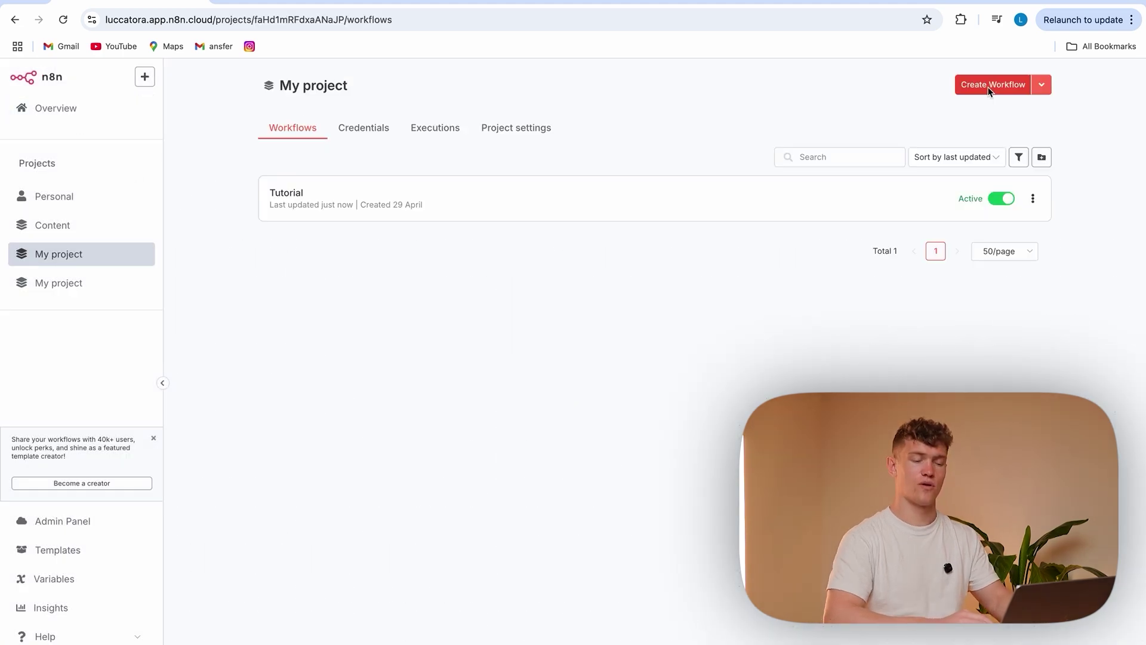
Create a new blank workflow named 'Log Email Data'
click(996, 86)
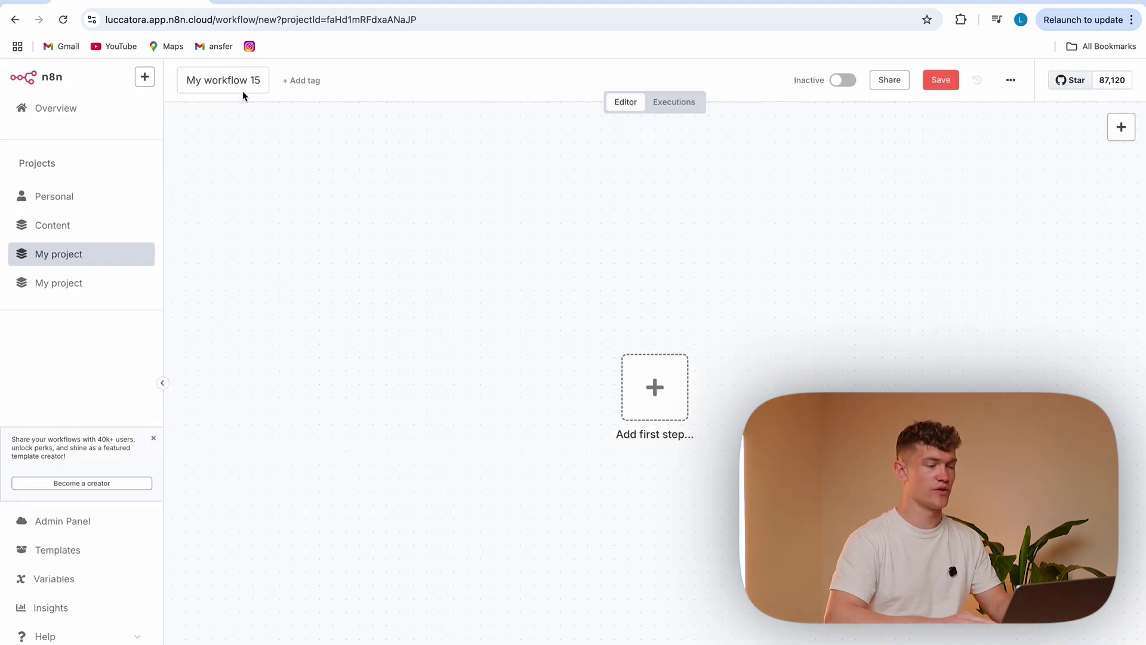
click(251, 81)
key(BackSpace)
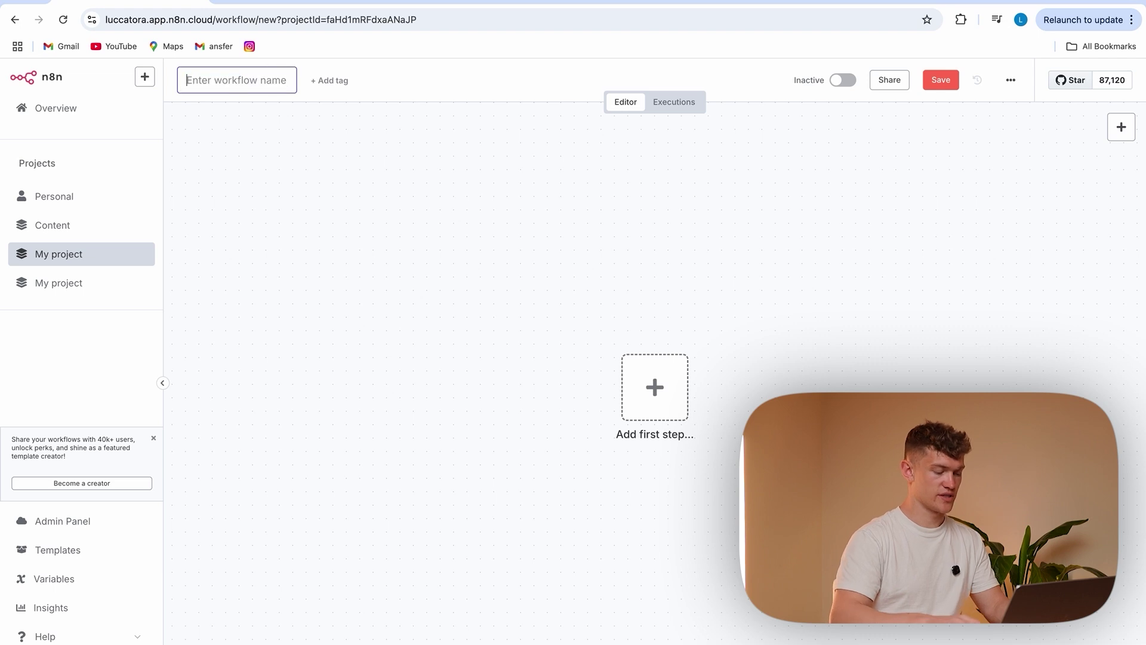
text(Log Email Data)
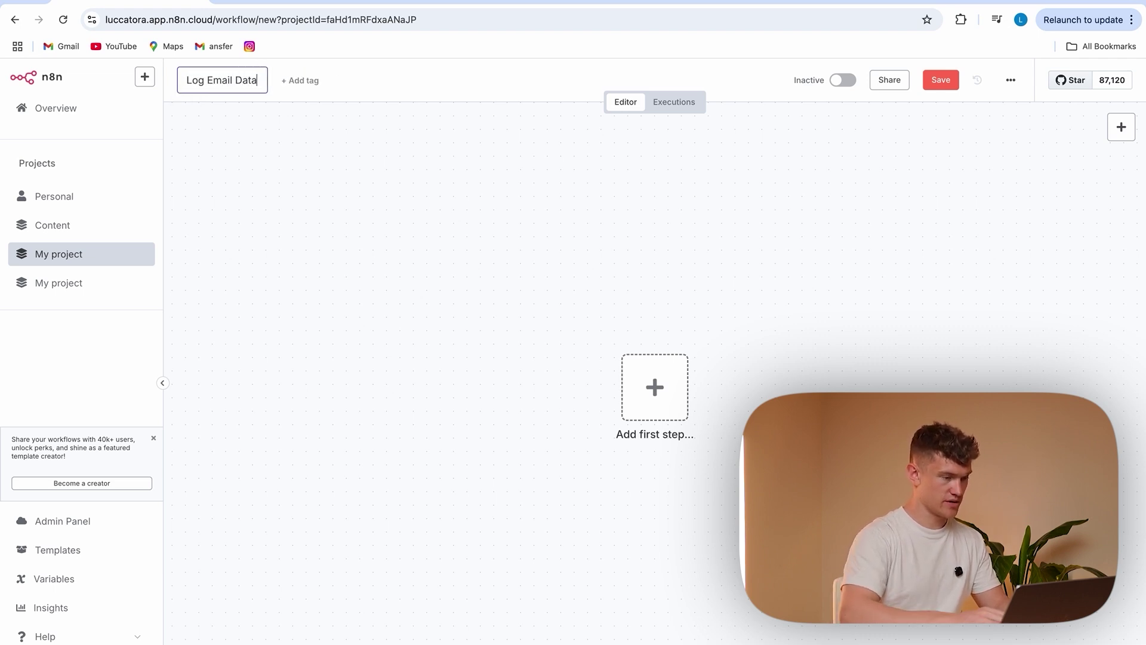
key(Return)
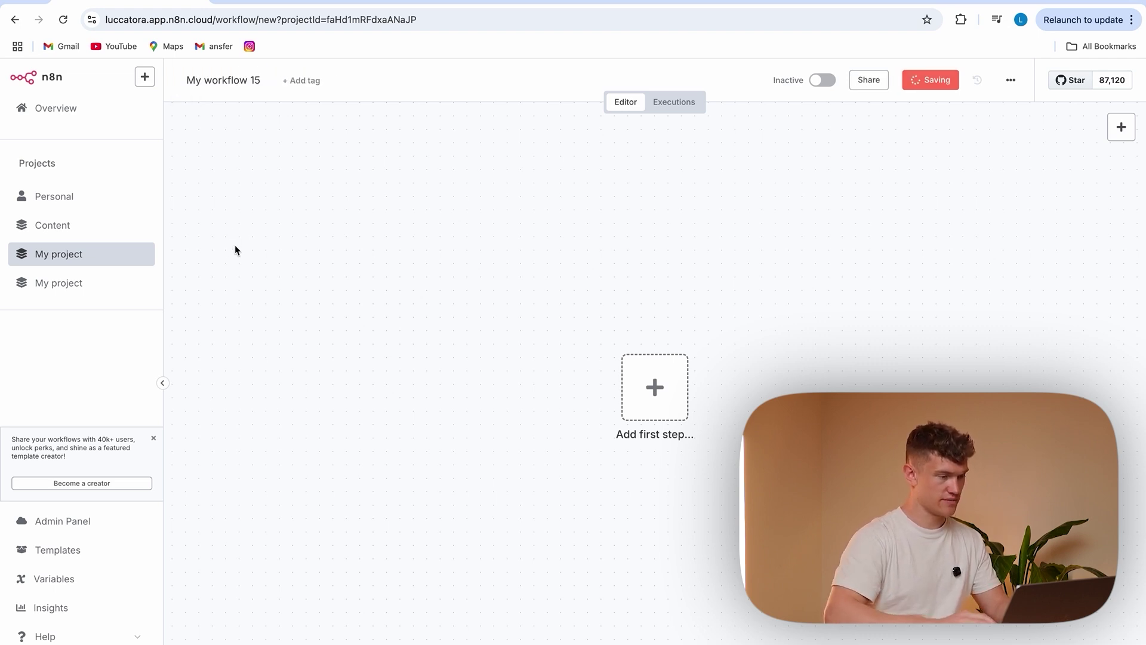
Make 'When Executed by Another Workflow' its first step
click(653, 387)
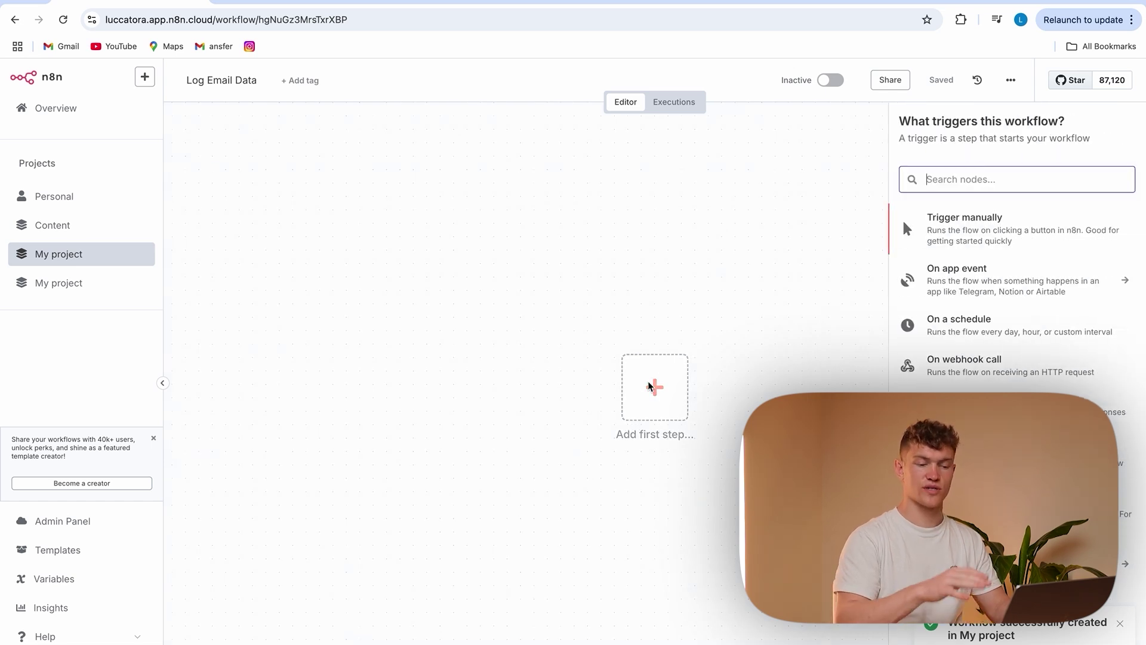
text(sub)
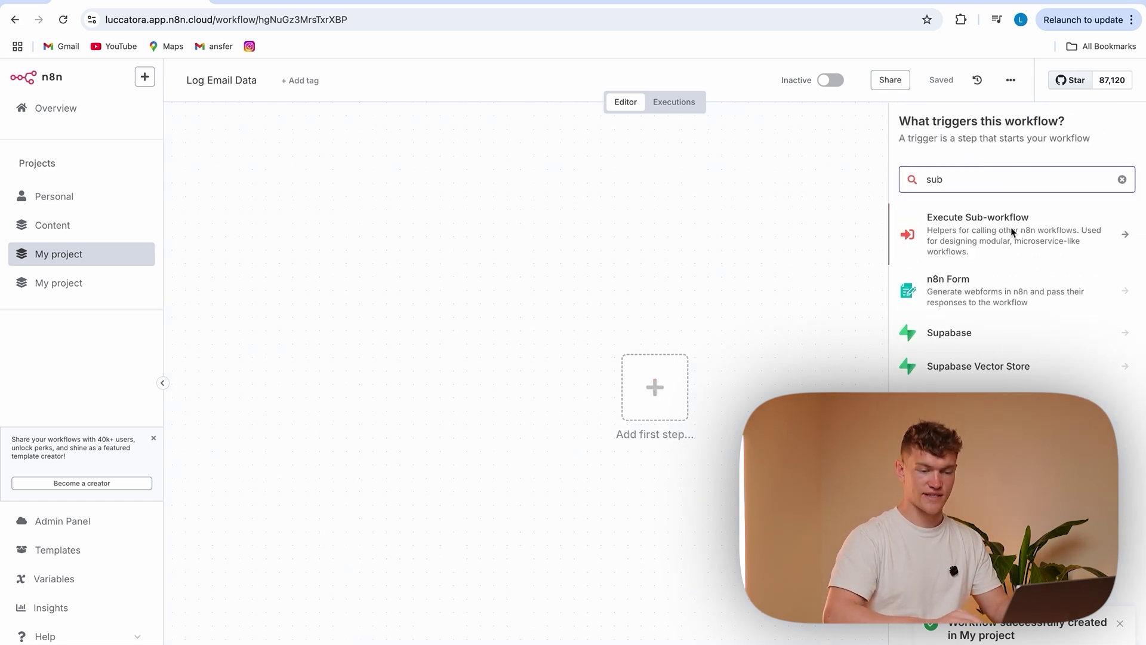
click(1033, 231)
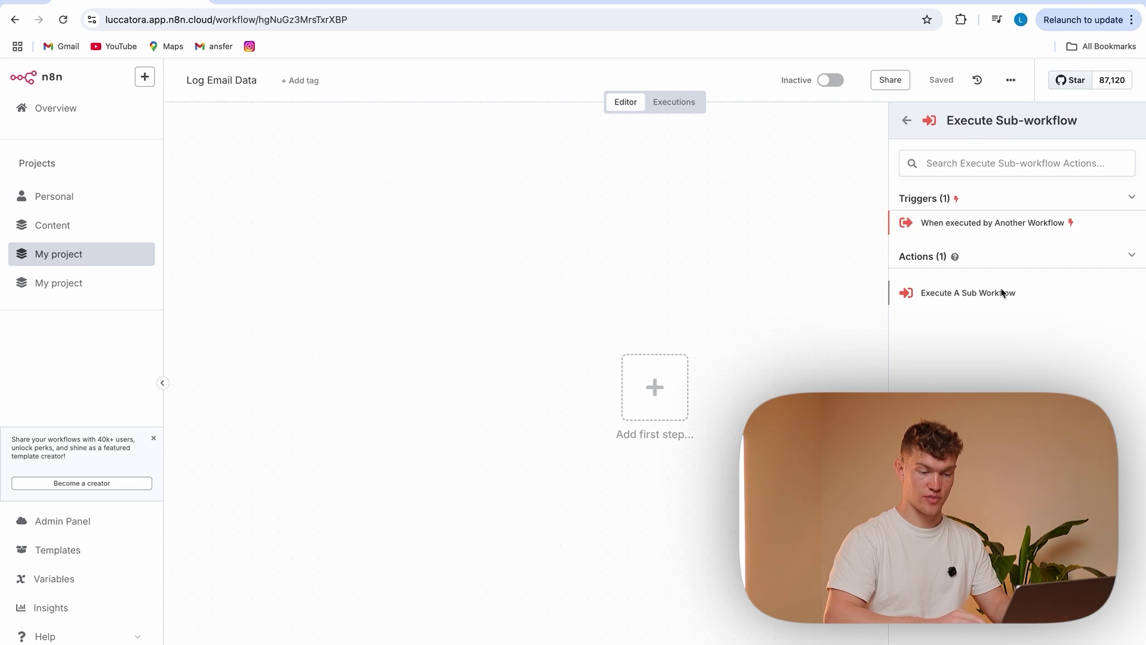
click(1023, 225)
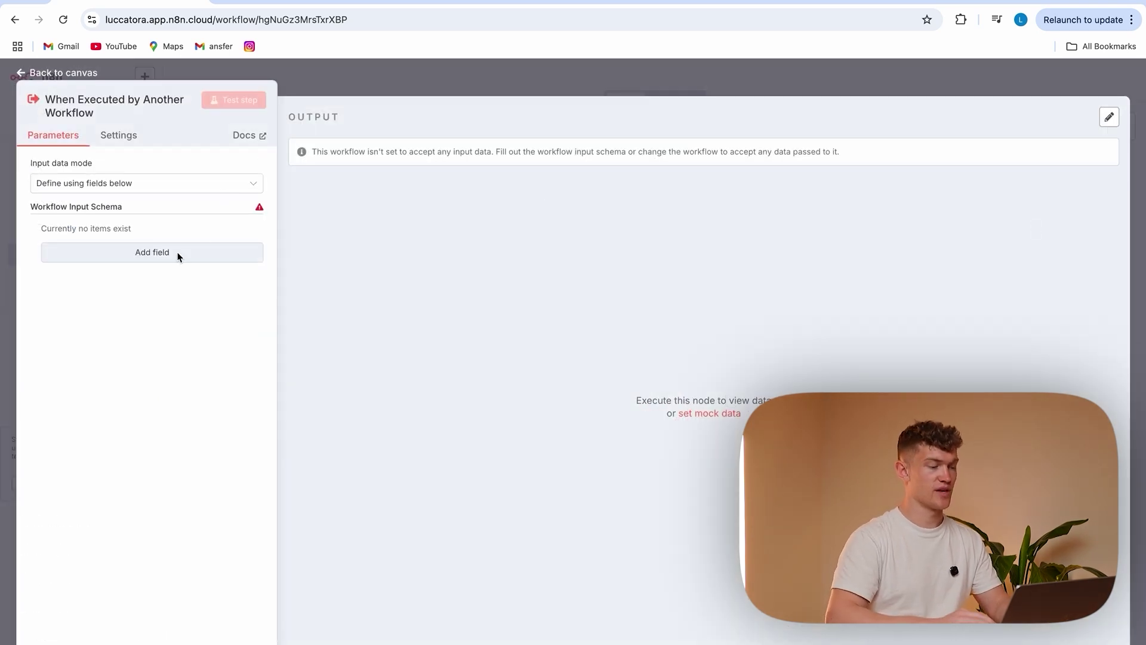
Add string inputs Timestamp, Sender, Email Content and Subject to the trigger
click(164, 252)
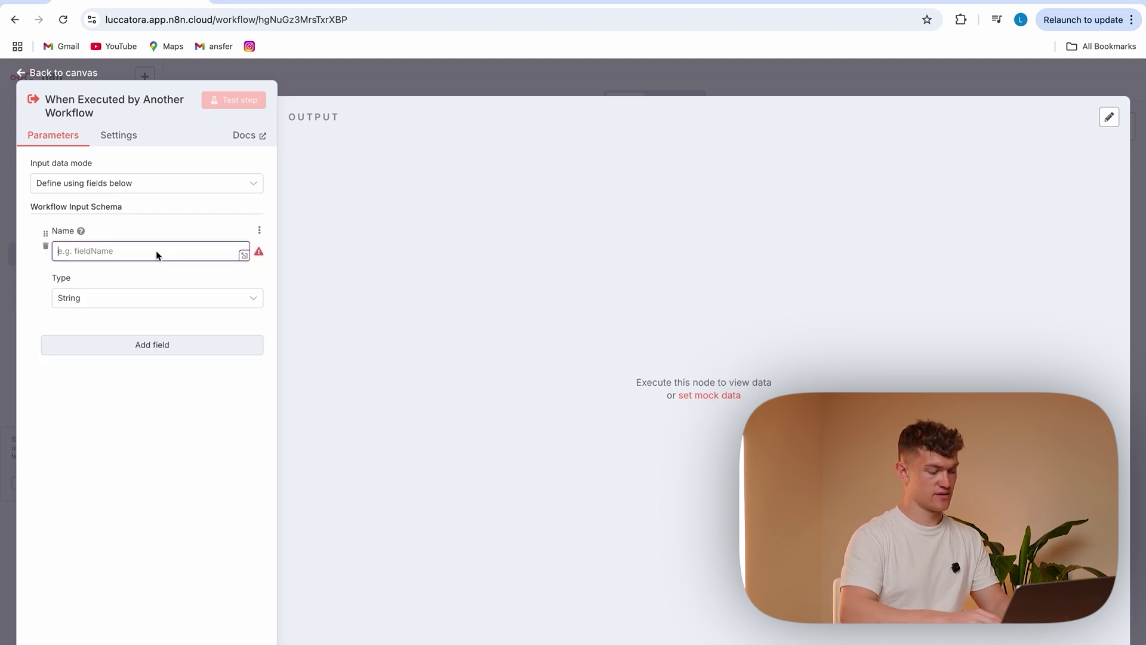
text(Times)
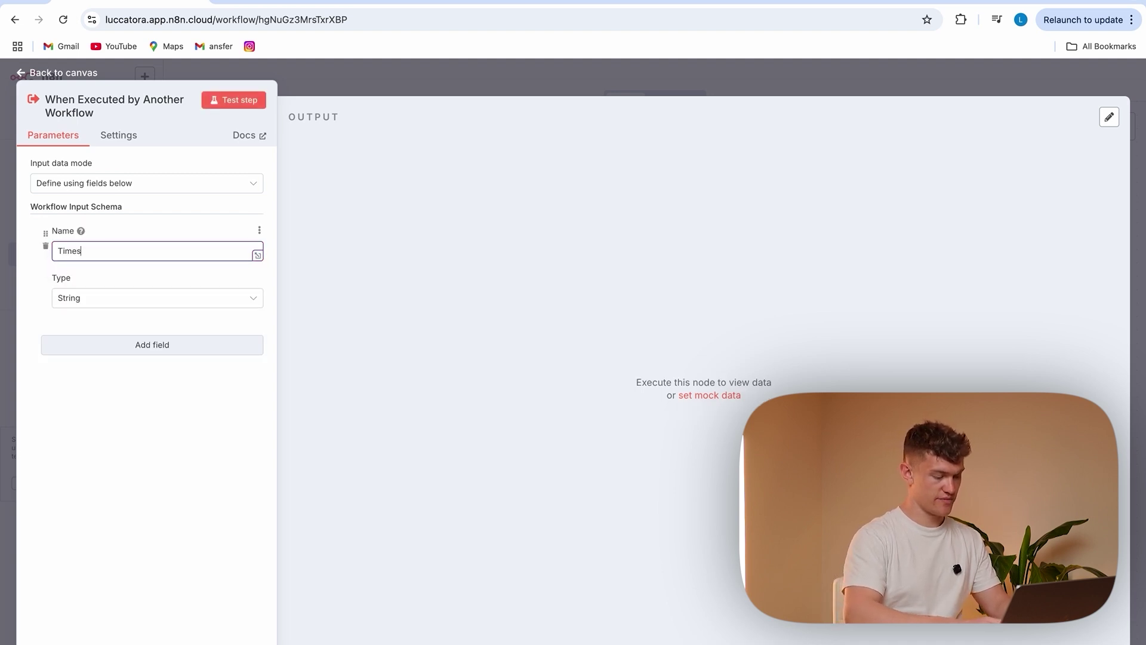
click(155, 355)
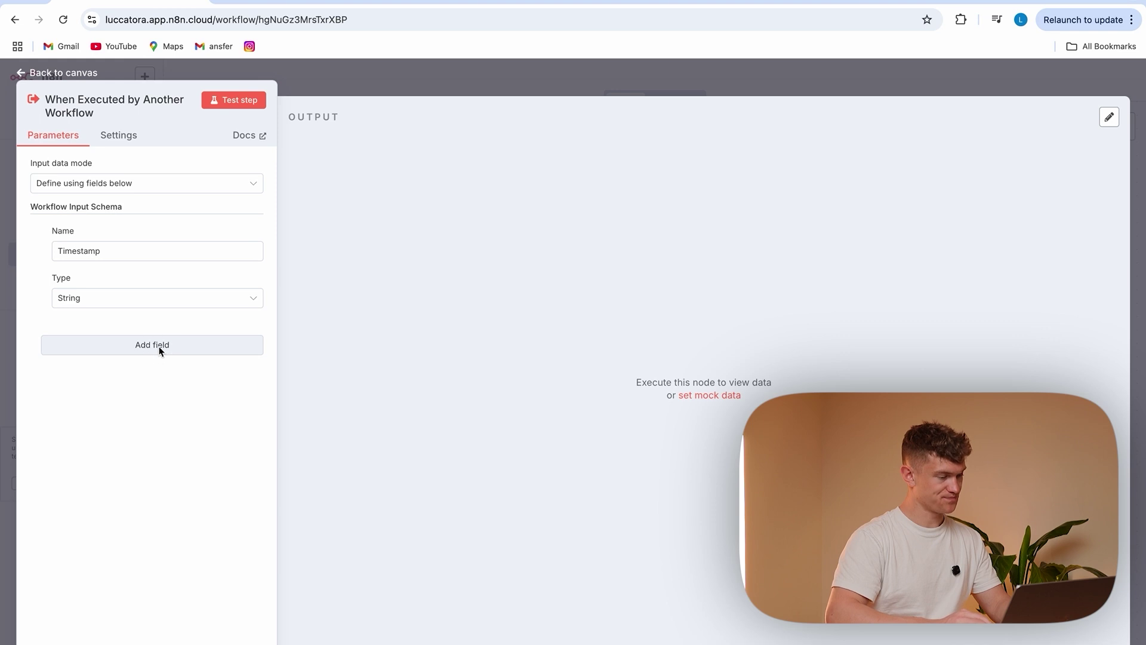
click(160, 349)
text(Sender)
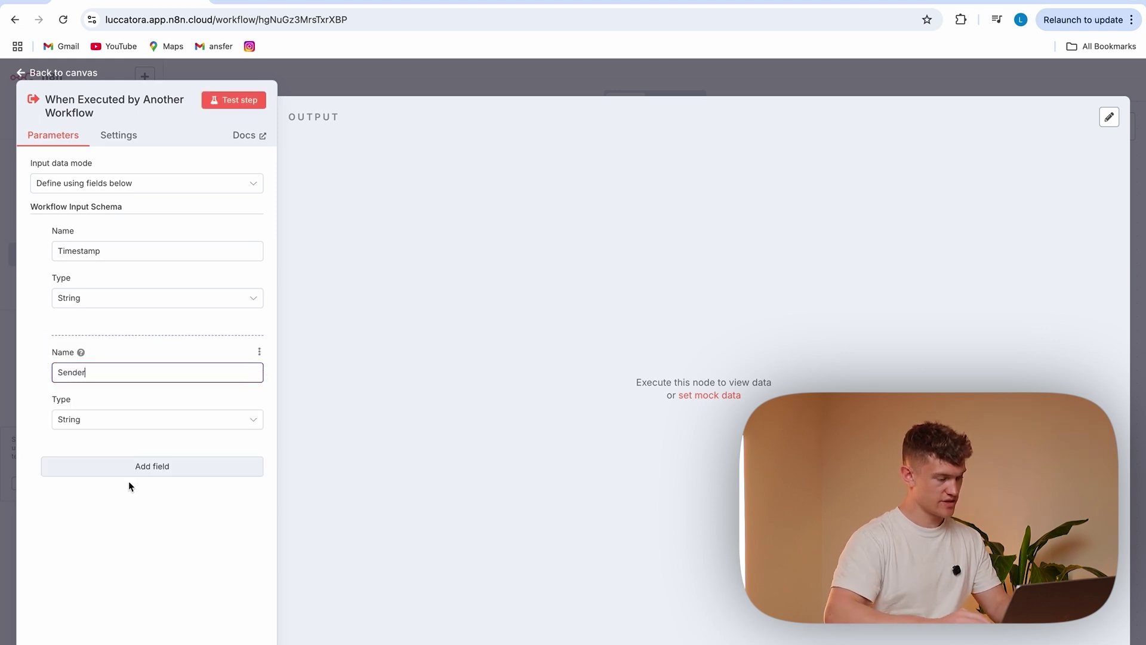
click(142, 471)
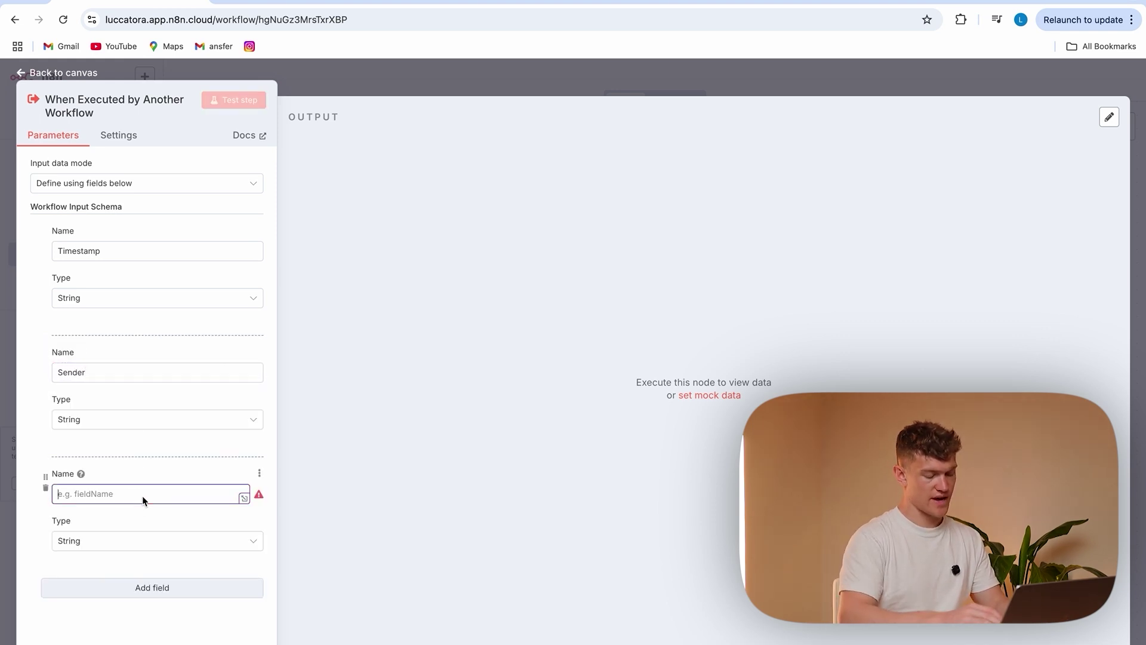
text(Email Content)
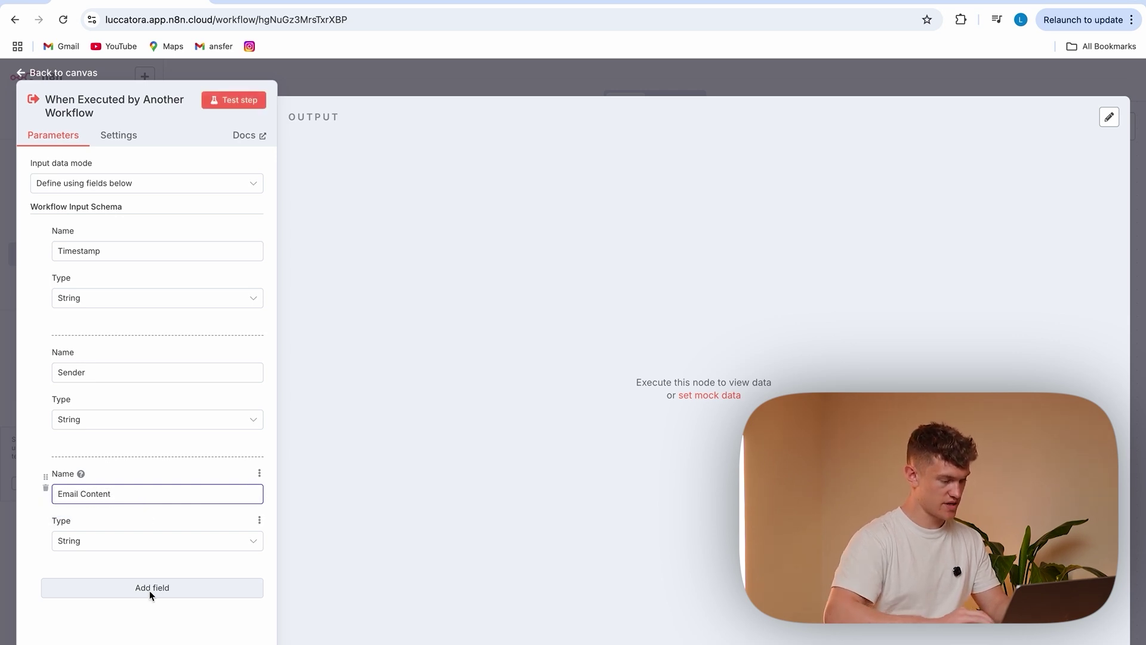
click(149, 590)
text(S)
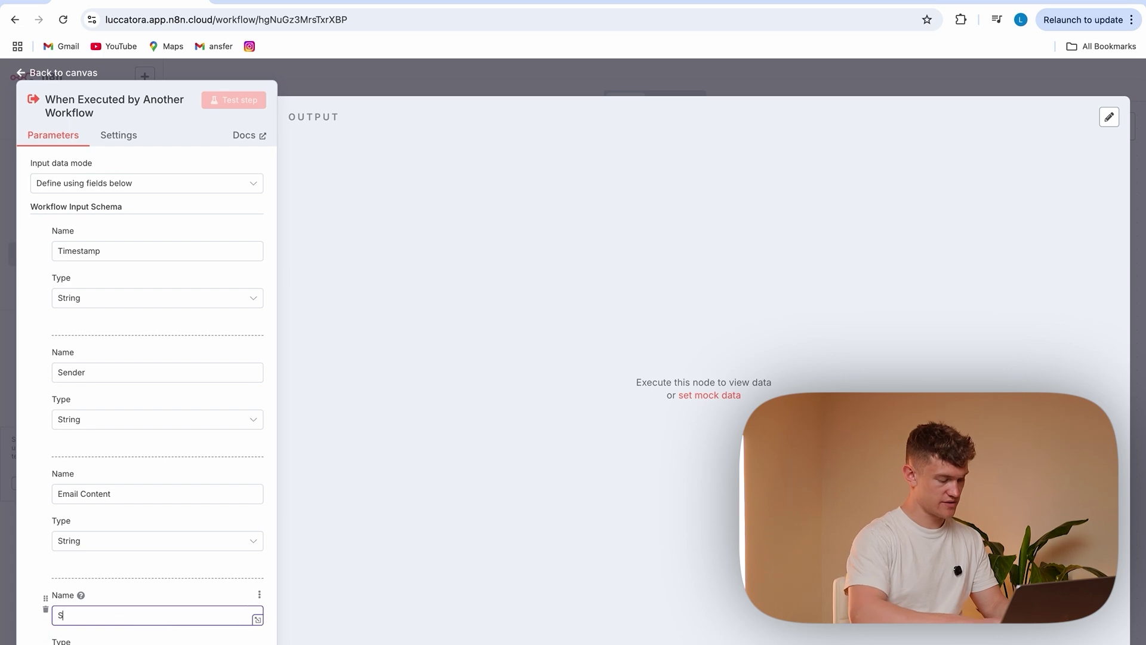
text(u)
click(200, 569)
scroll(201, 570, down, 1)
scroll(200, 569, up, 1)
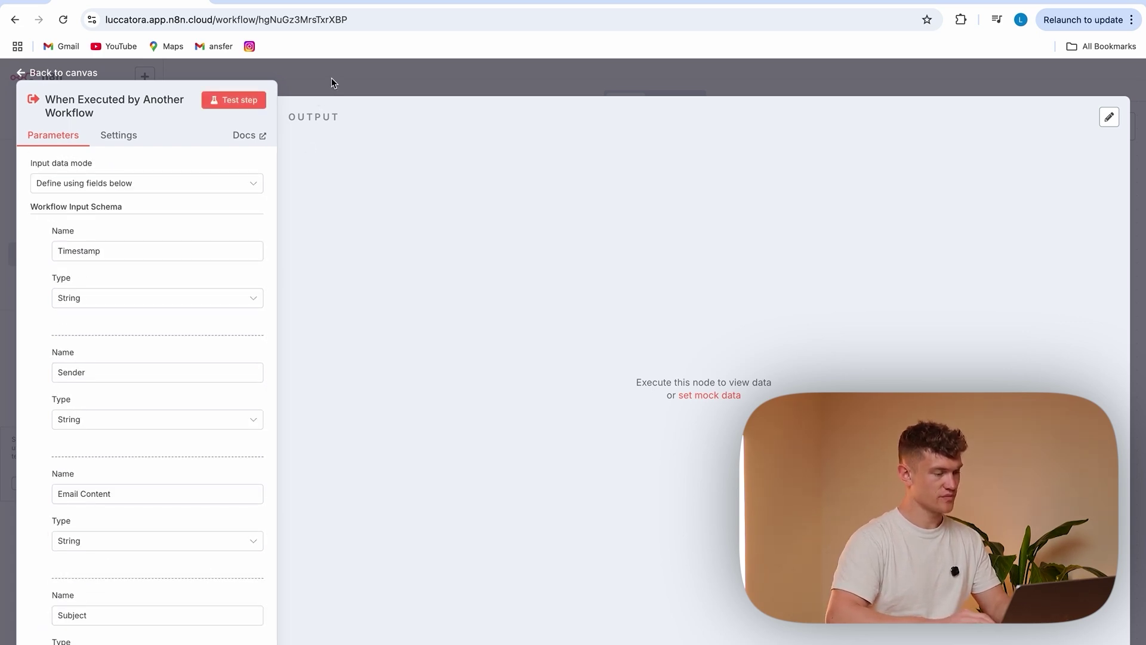
click(331, 78)
Save Log Email Data, then list Google Sheets actions for a new step after its trigger
click(940, 81)
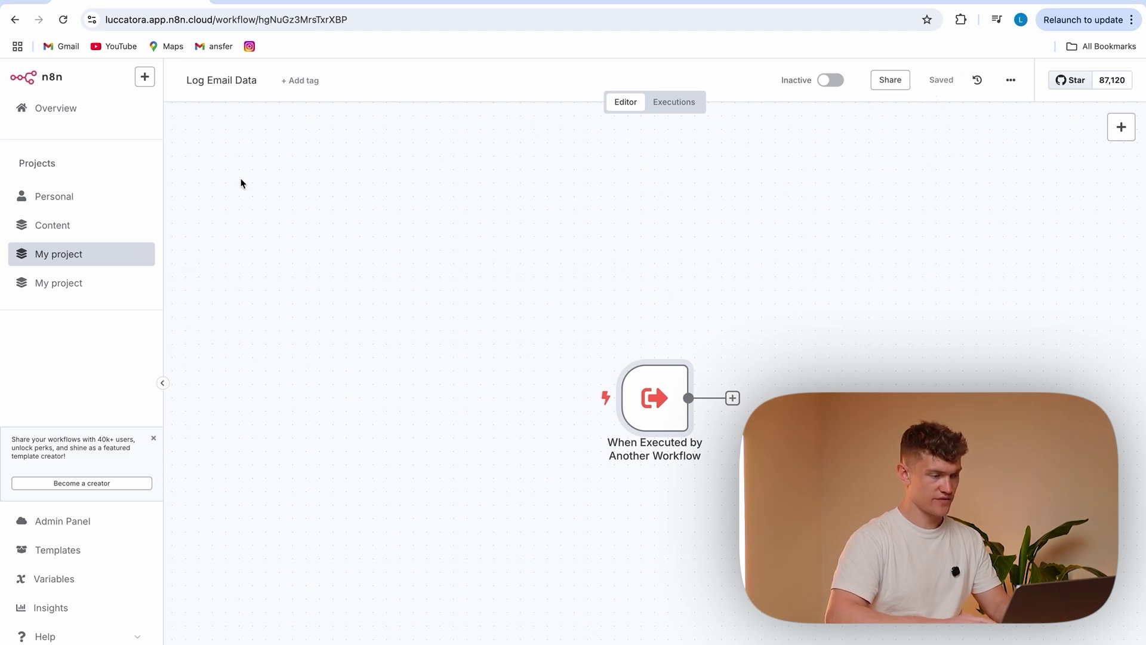
click(732, 398)
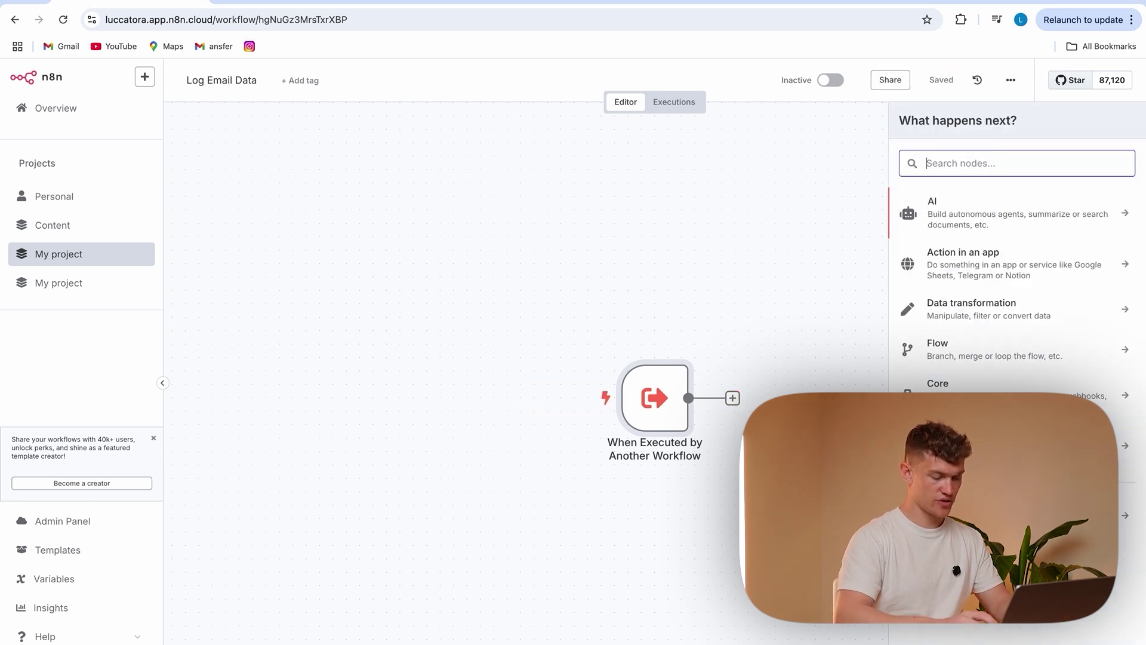
text(google sheets)
key(Return)
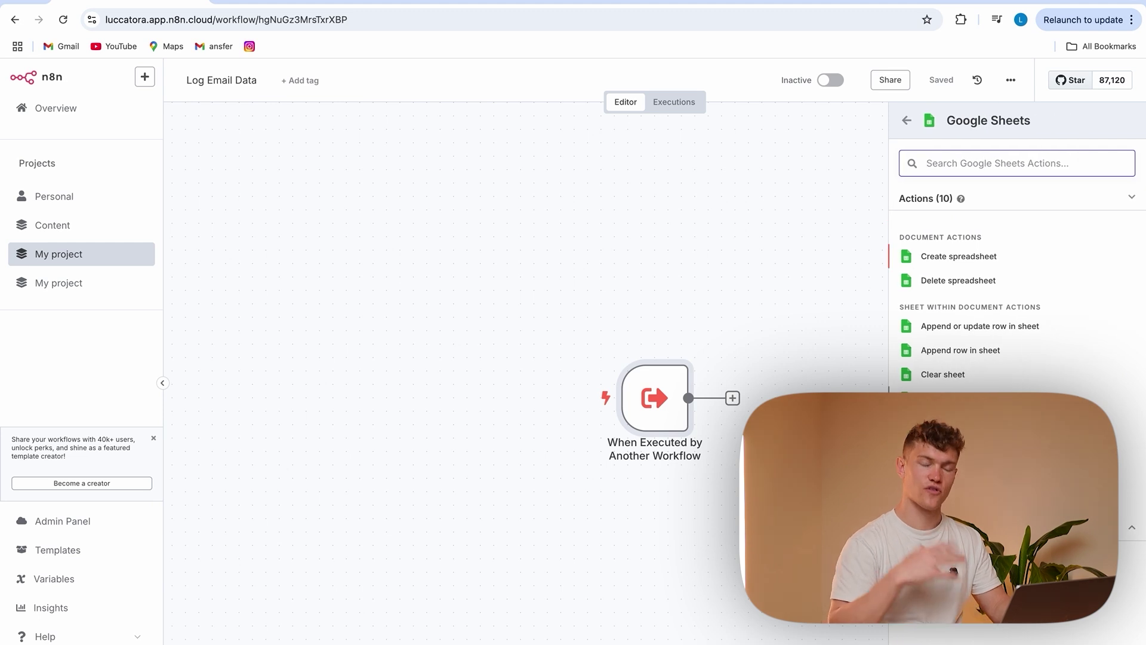
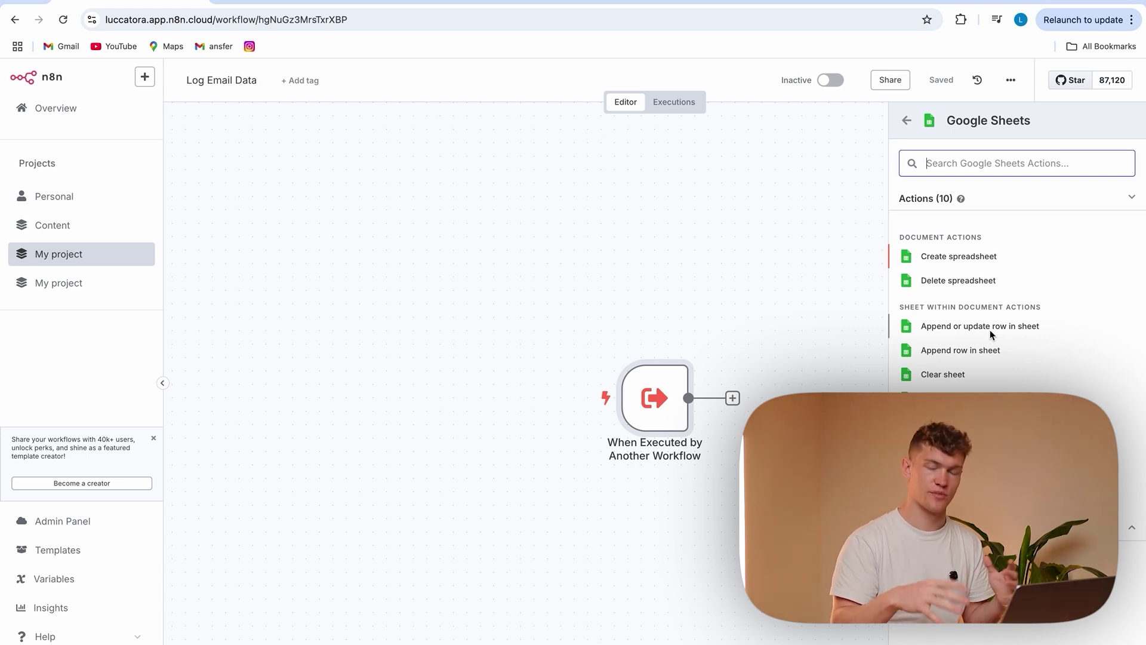
Add an 'Append row in sheet' Google Sheets step targeting the Invoice Tracking document
click(982, 350)
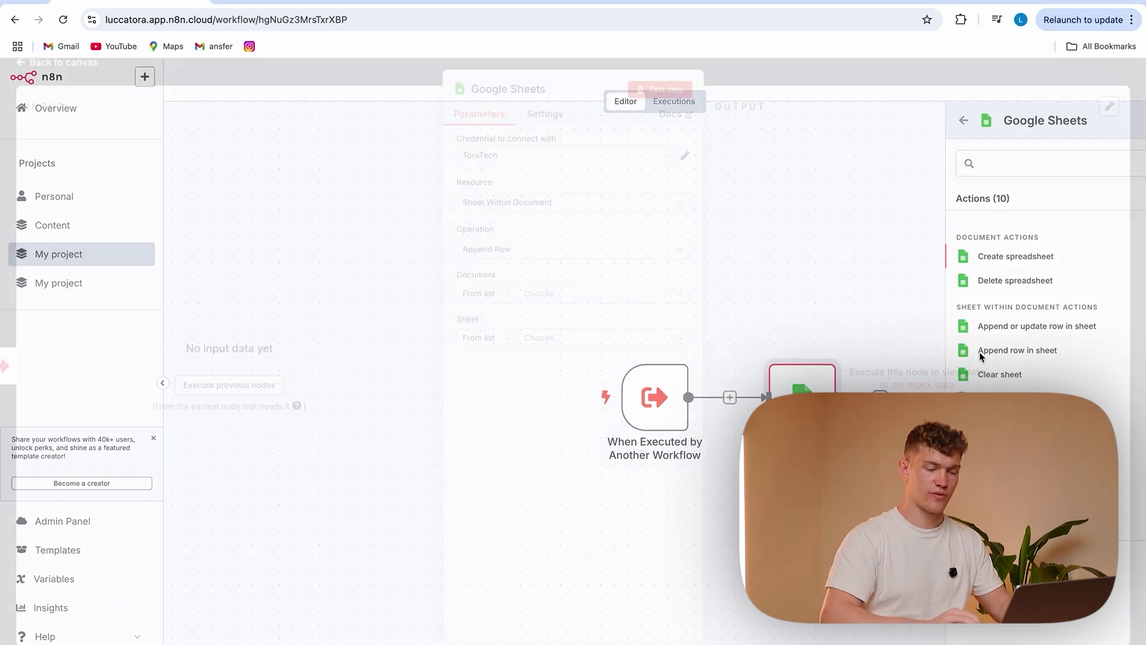
click(548, 305)
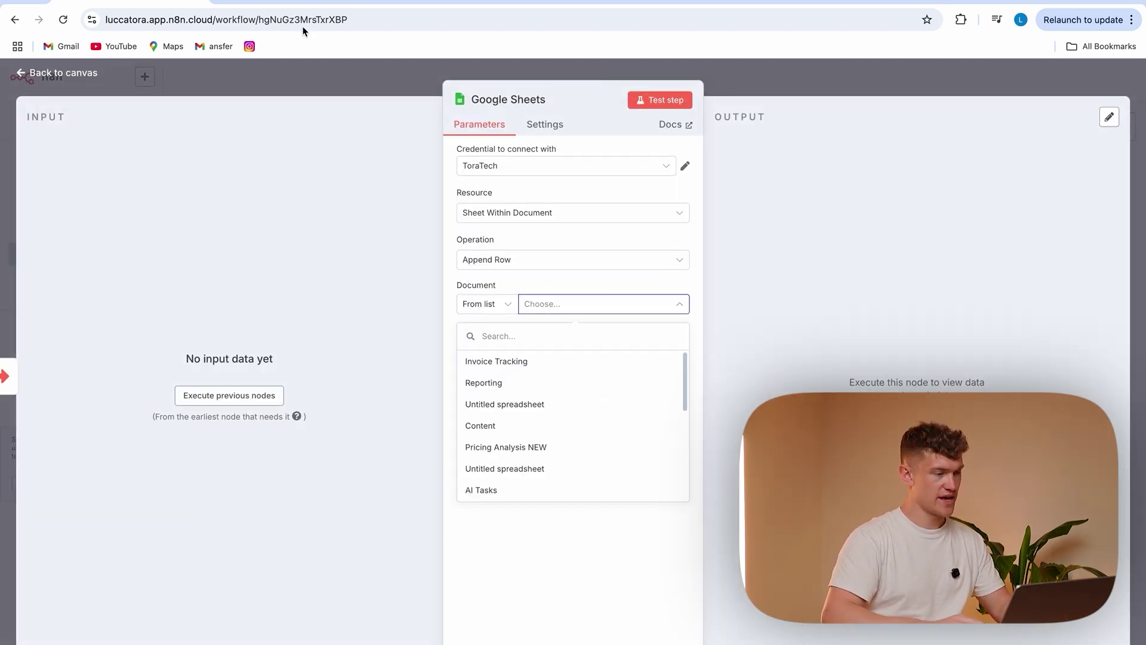
click(543, 363)
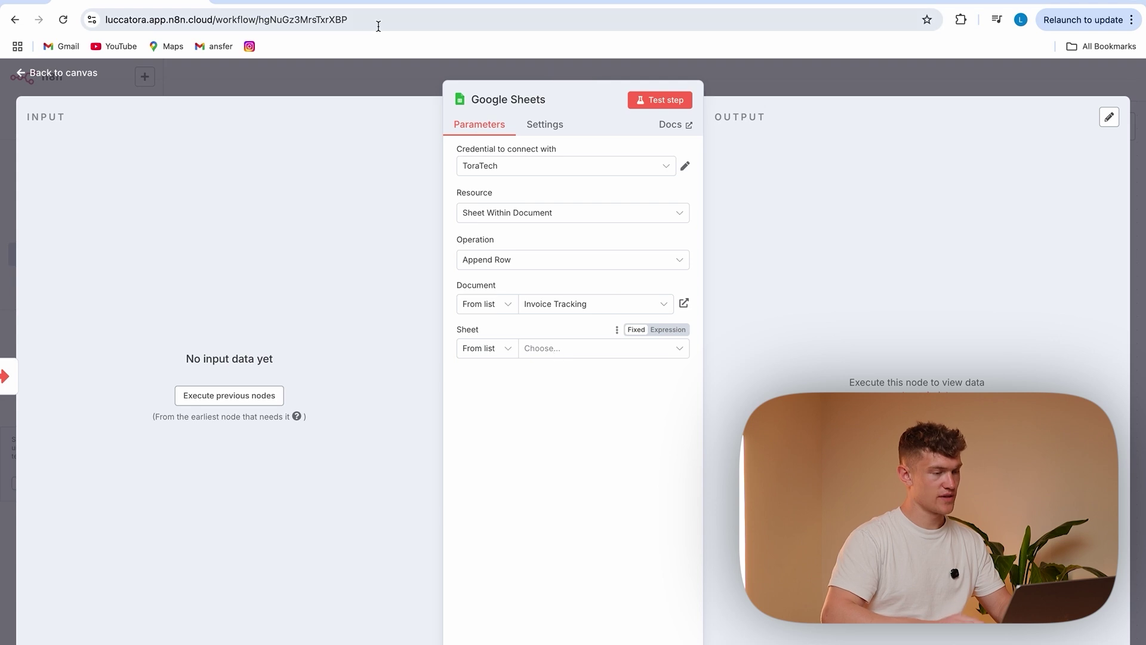
click(301, 3)
Rename headers B1–D1 to Email Content, Subject and Sender
double_click(101, 178)
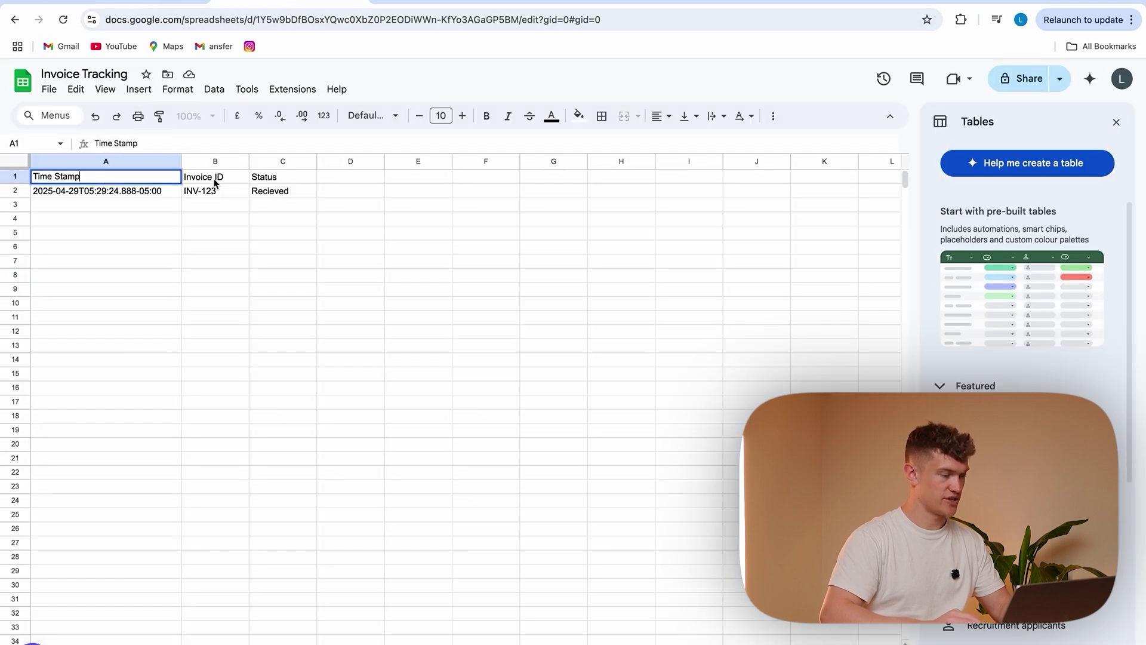
double_click(235, 179)
key(BackSpace)
key(BackSpace)
key(BackSpace)
key(BackSpace)
key(BackSpace)
key(BackSpace)
key(BackSpace)
key(BackSpace)
key(BackSpace)
key(BackSpace)
text(Email Content)
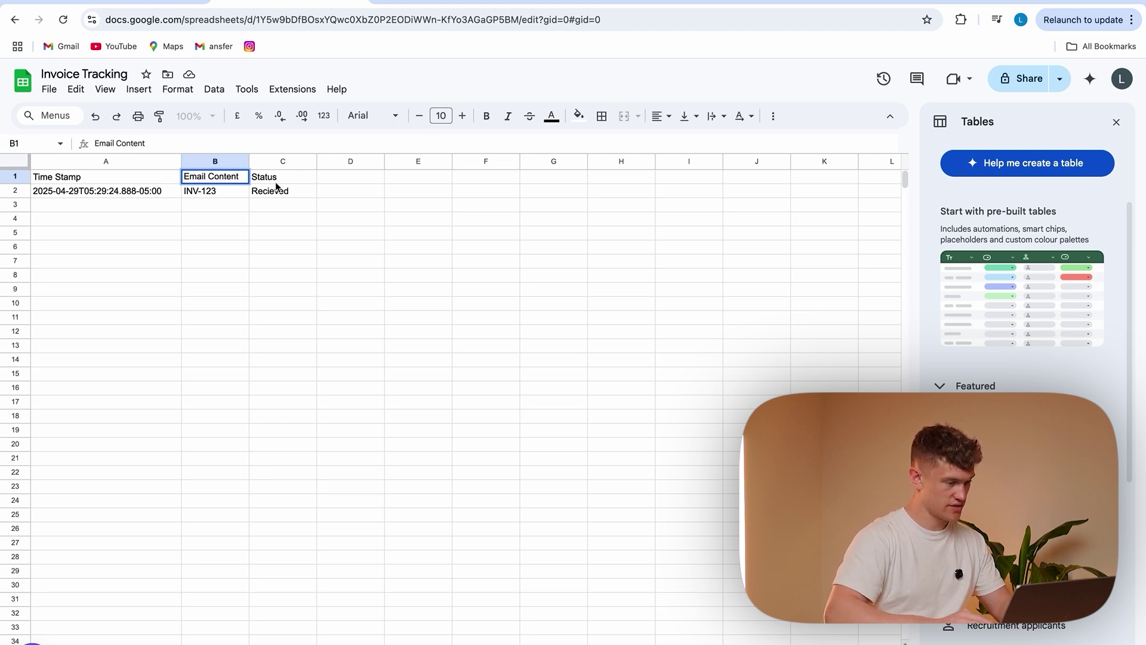
double_click(277, 177)
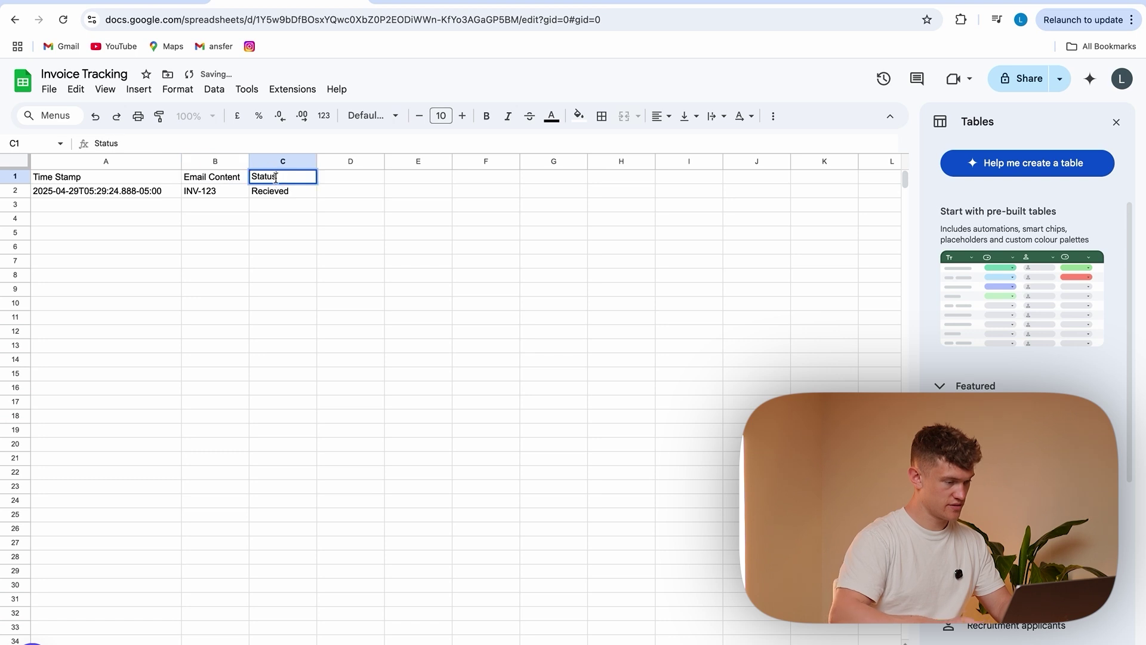
key(BackSpace)
key(BackSpace)
text(ubject)
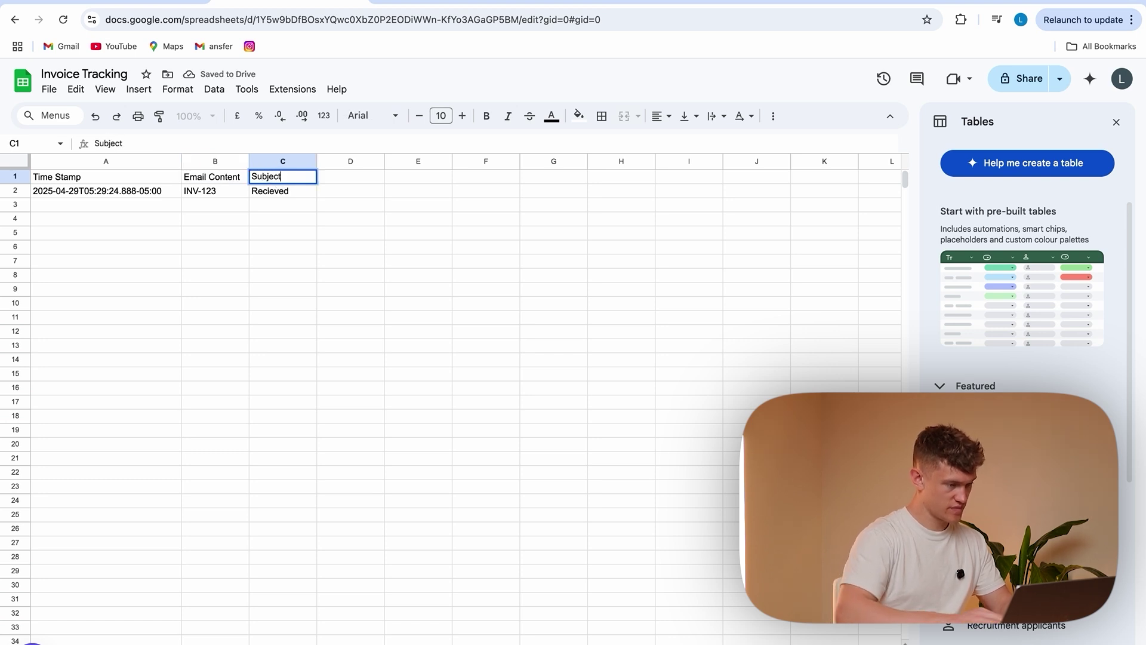
double_click(348, 177)
text(Sender)
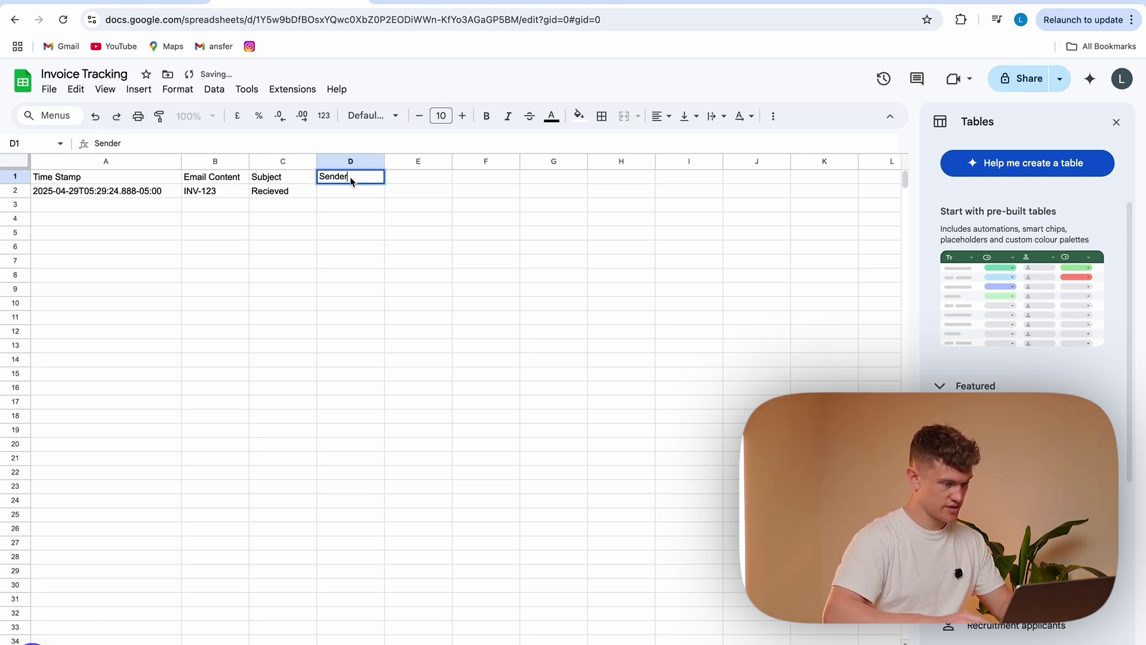
click(374, 266)
Clear the old sample values in A2:C2 and return to n8n
drag(117, 193, 280, 192)
key(Delete)
click(272, 245)
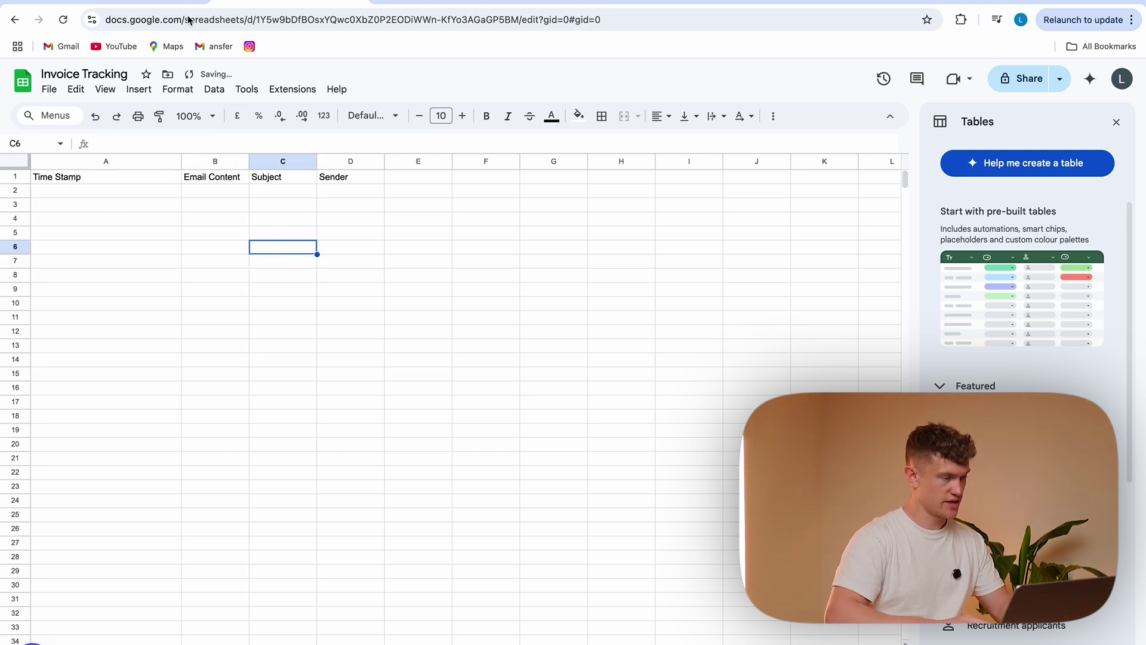
key(ctrl+Tab)
Point the Google Sheets step at Sheet1 with its four columns, then save Log Email Data
click(567, 349)
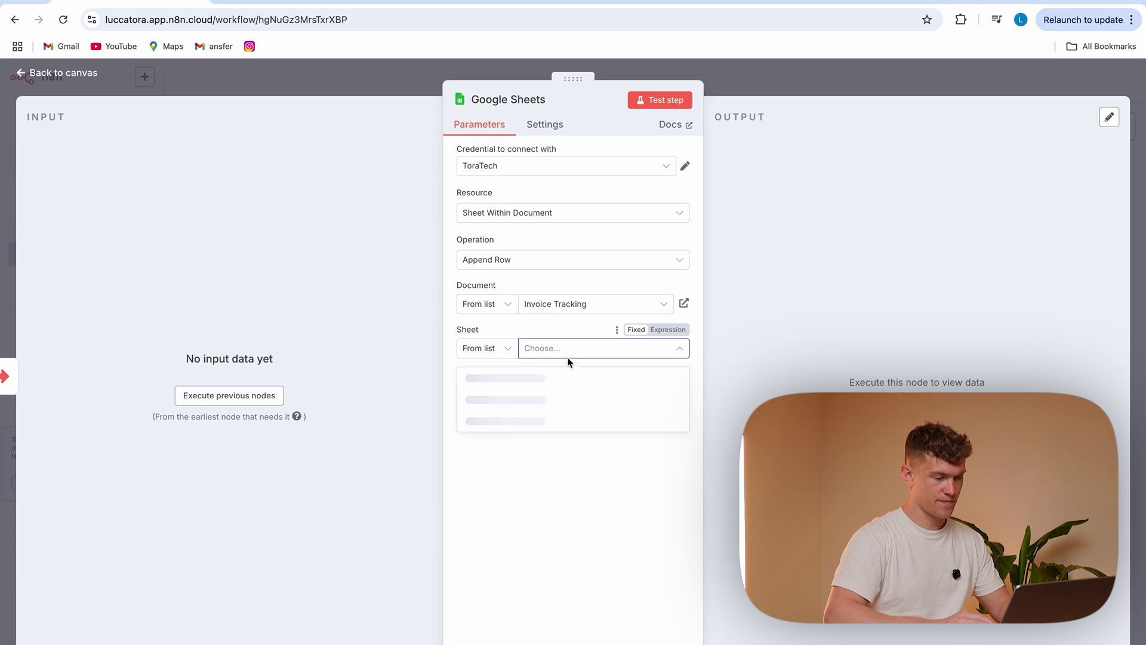
click(591, 377)
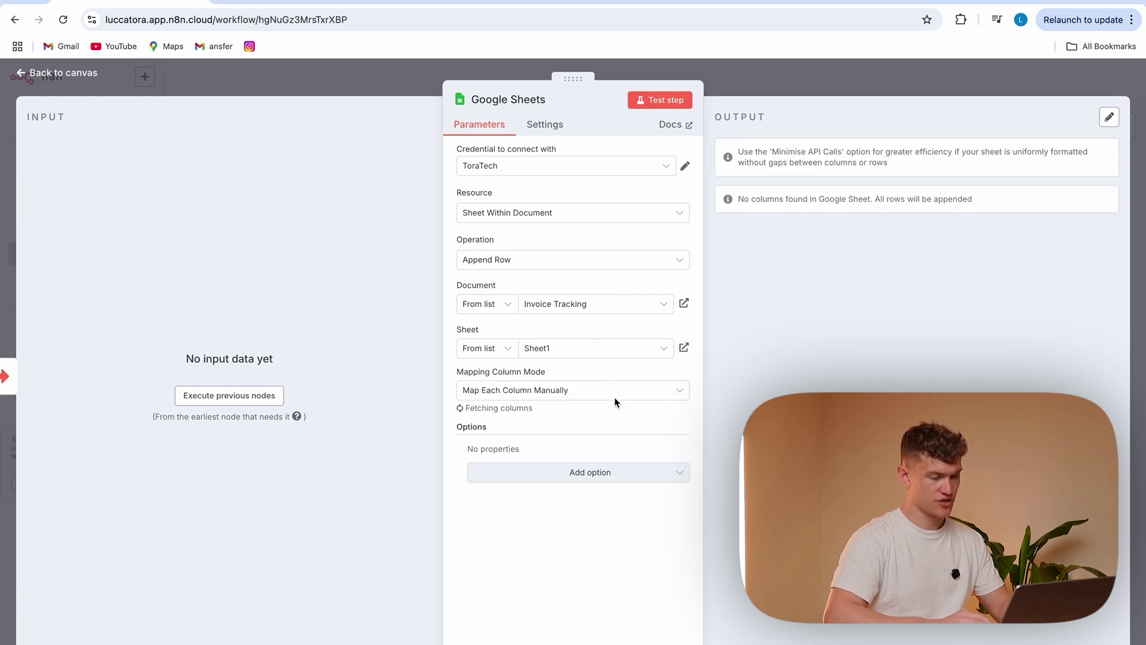
scroll(550, 461, down, 2)
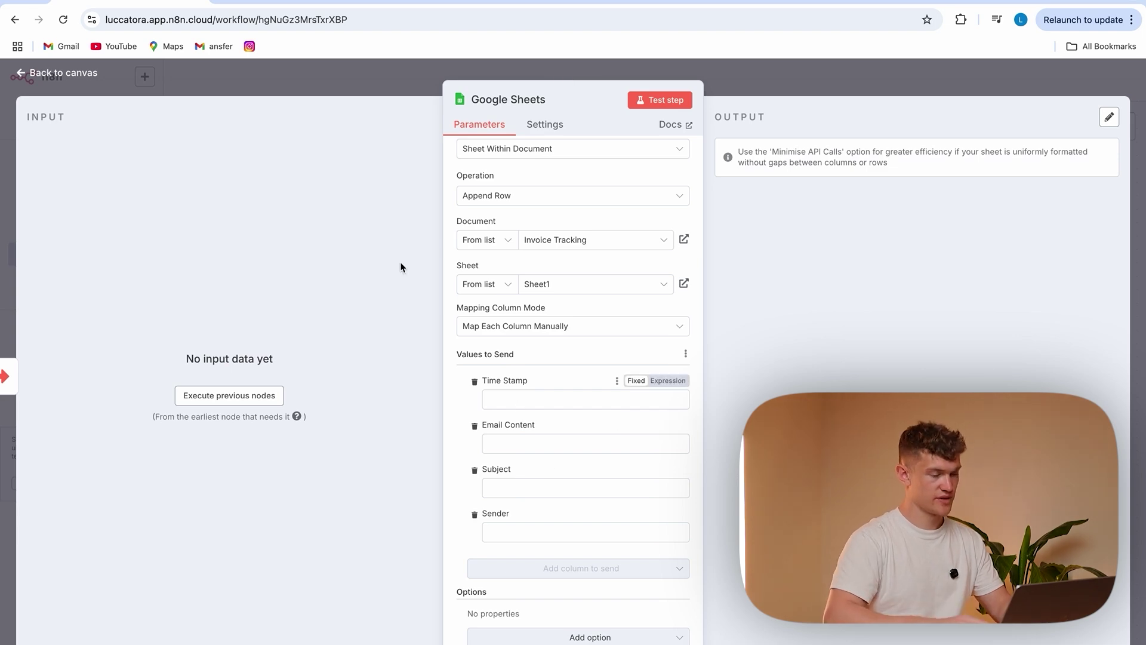
click(379, 87)
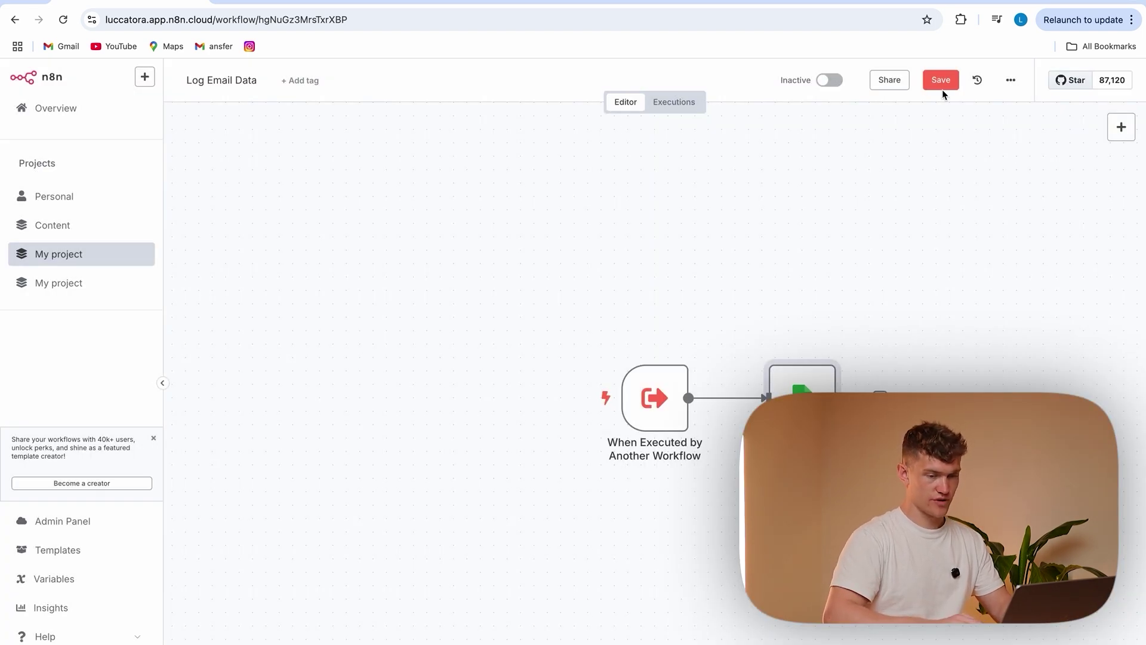
click(941, 83)
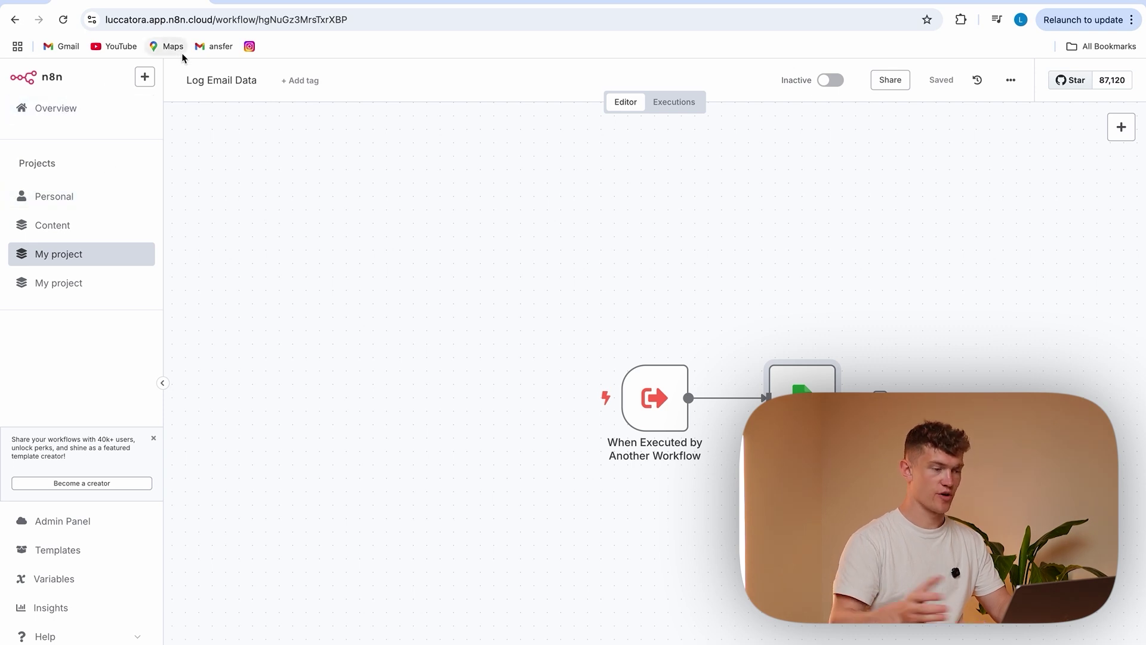
In the Tutorial workflow, set the Execute Workflow step to call Log Email Data
click(66, 261)
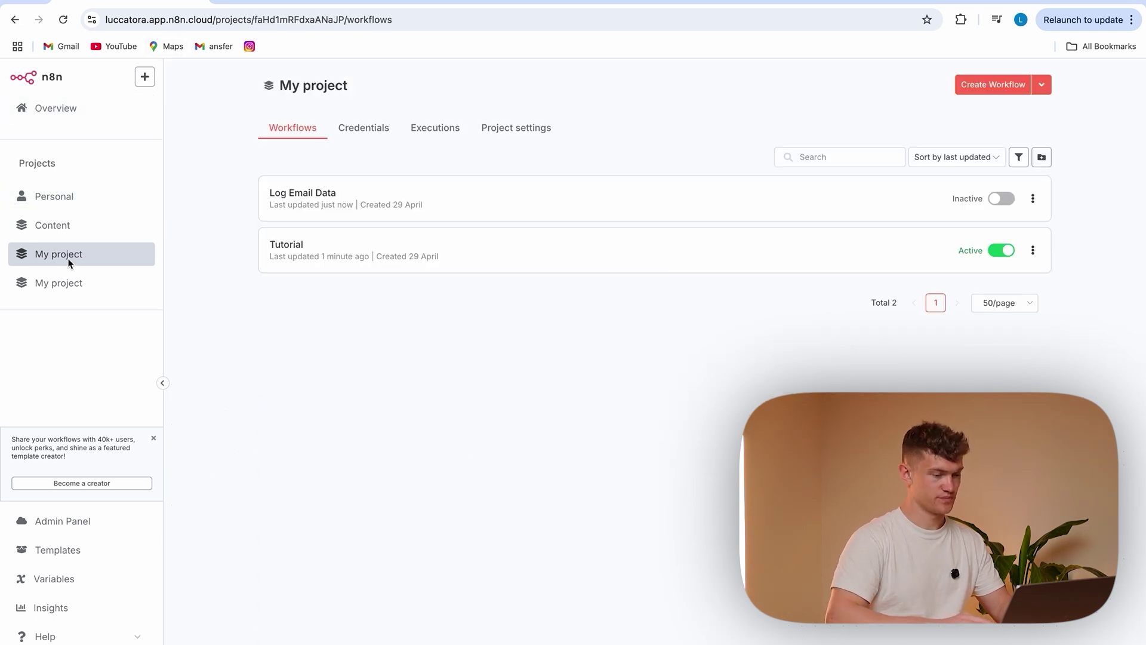
click(364, 251)
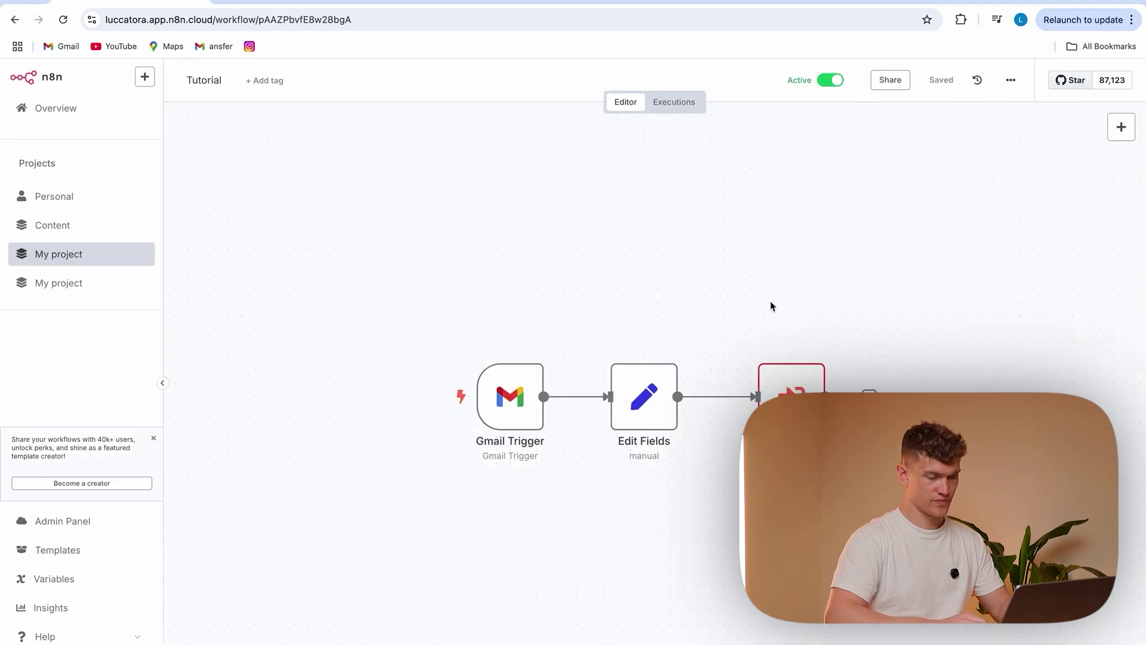
scroll(770, 301, right, 3)
double_click(614, 358)
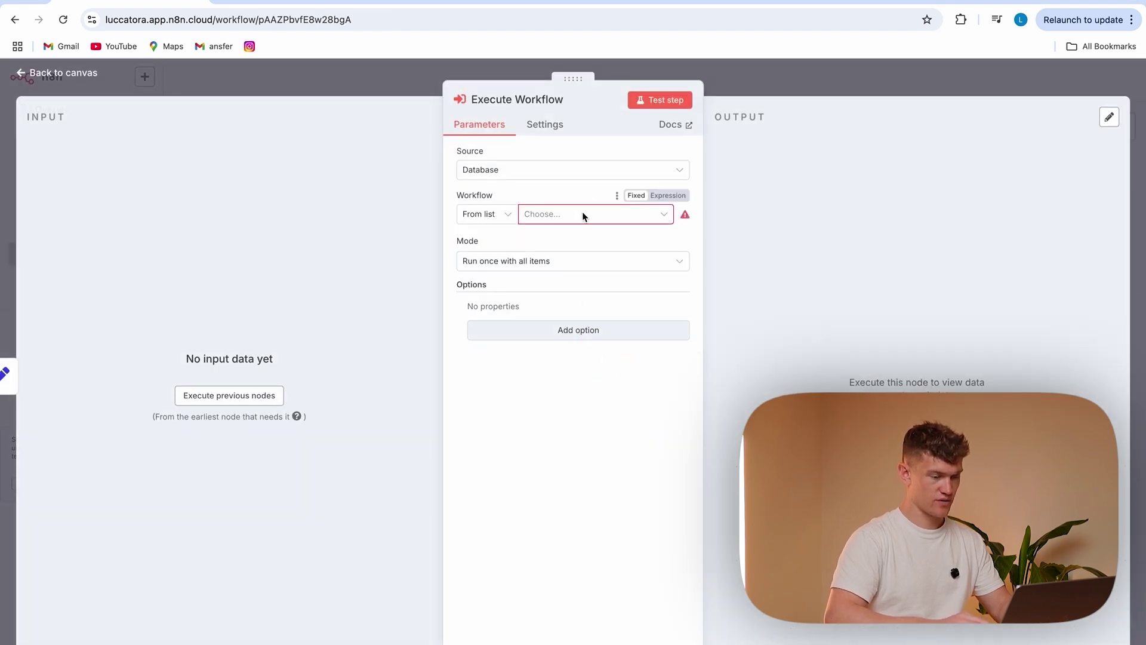
click(582, 213)
click(571, 239)
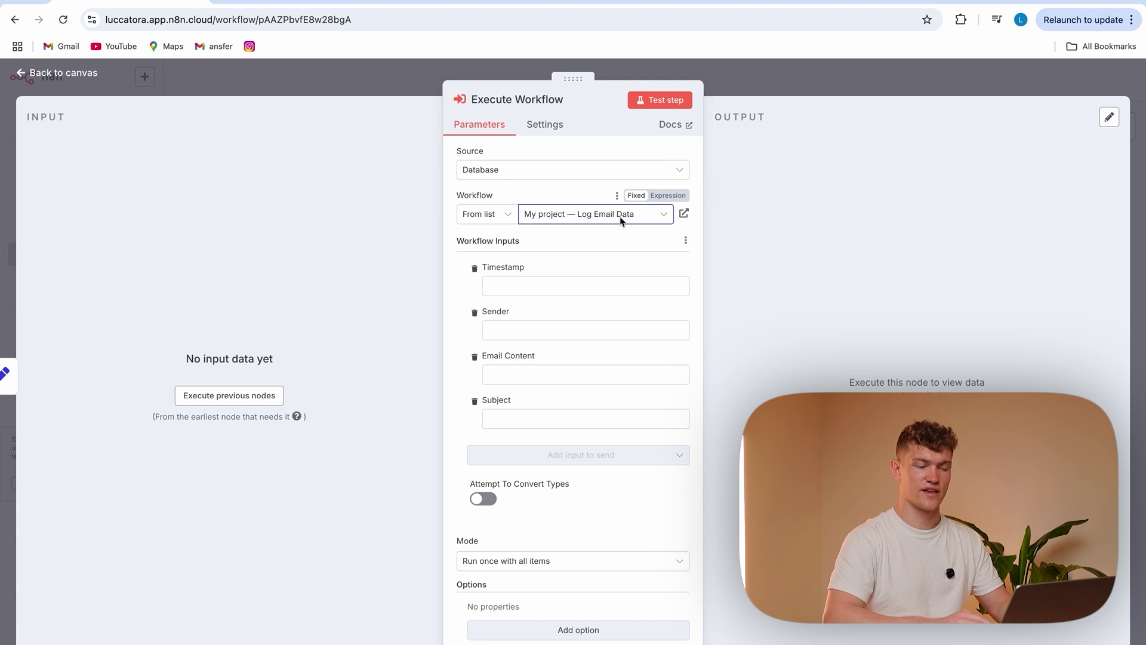
Set the Timestamp input to the expression {{ $now }}
click(544, 287)
text({{)
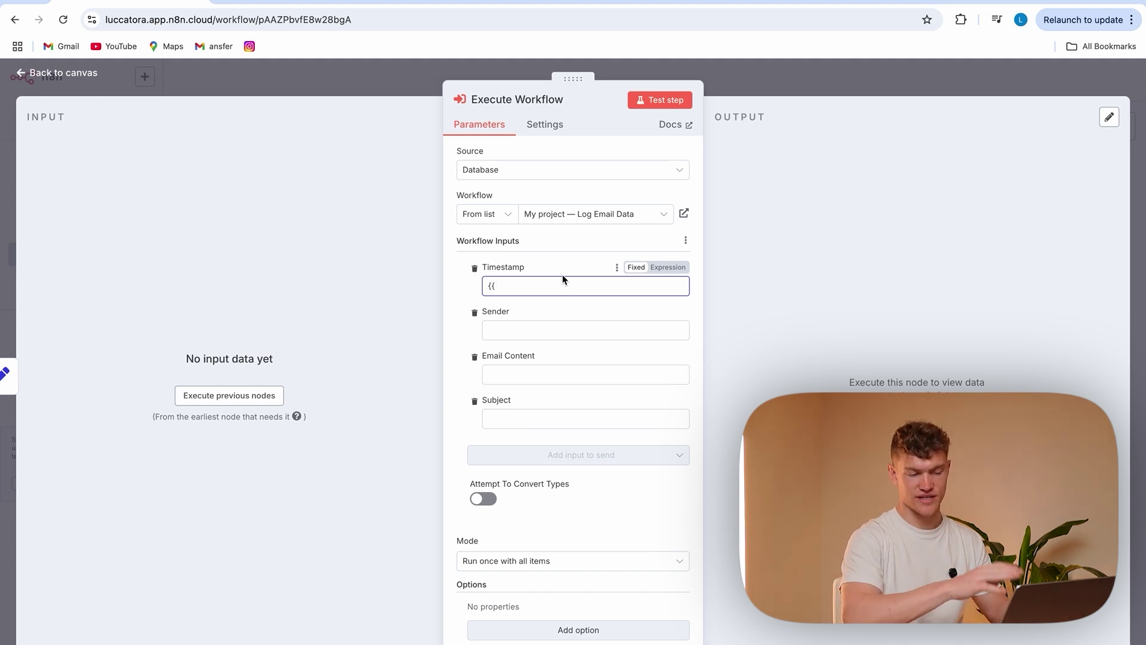
click(677, 268)
key(BackSpace)
key(BackSpace)
text({{)
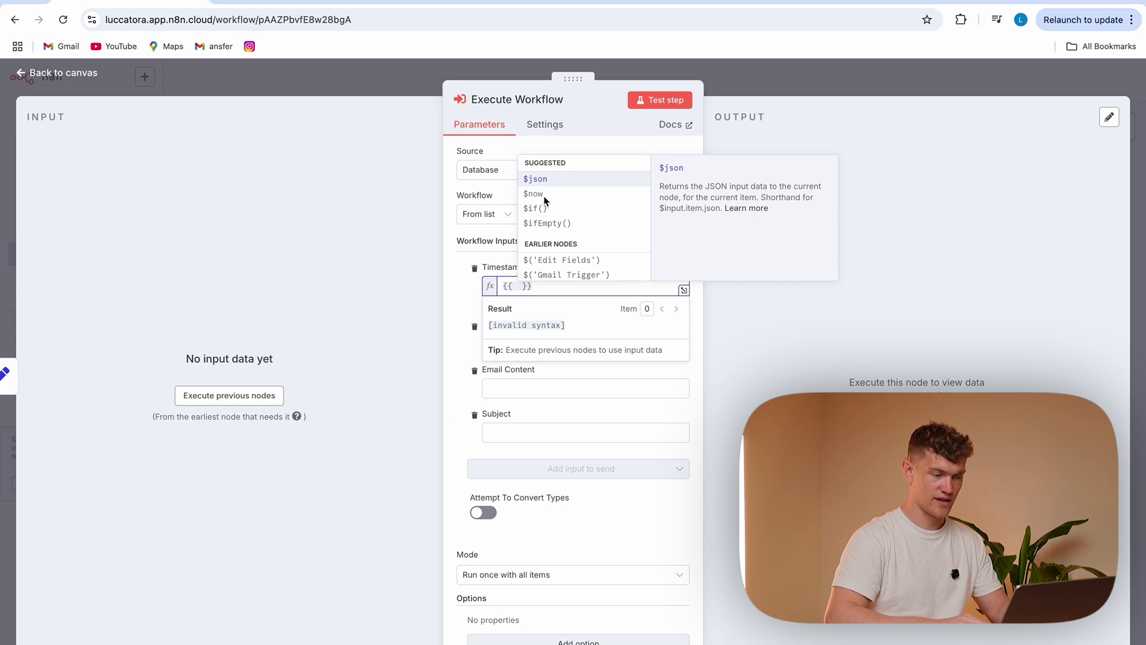
click(545, 199)
click(461, 353)
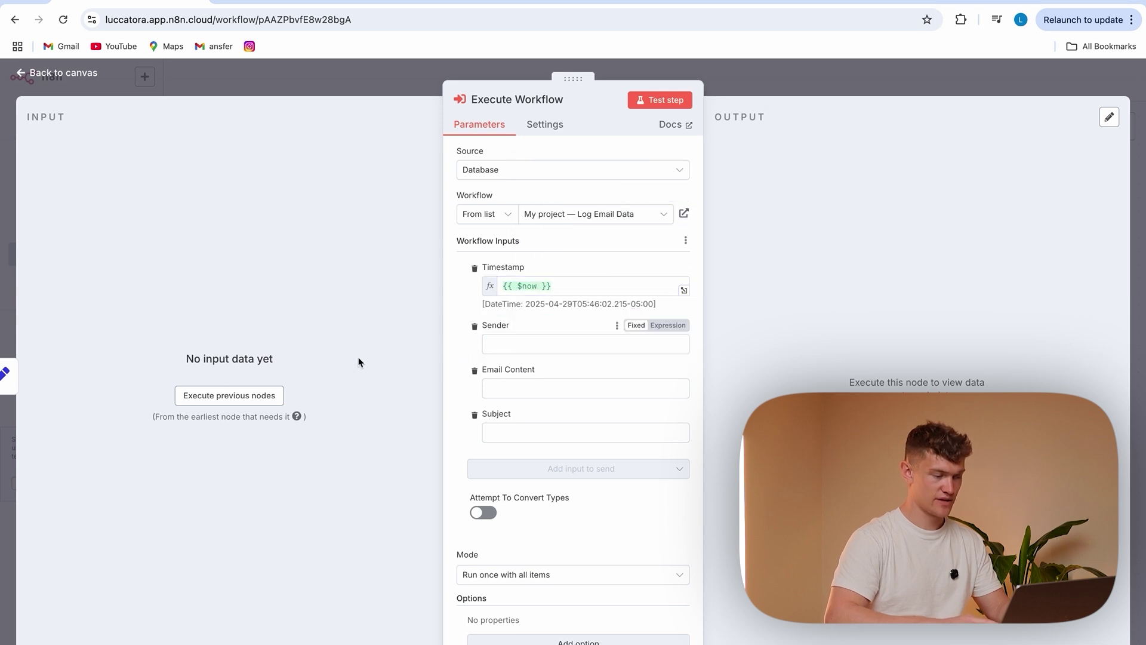
Map the email's sender, content and subject into the Sender, Email Content and Subject inputs
click(213, 399)
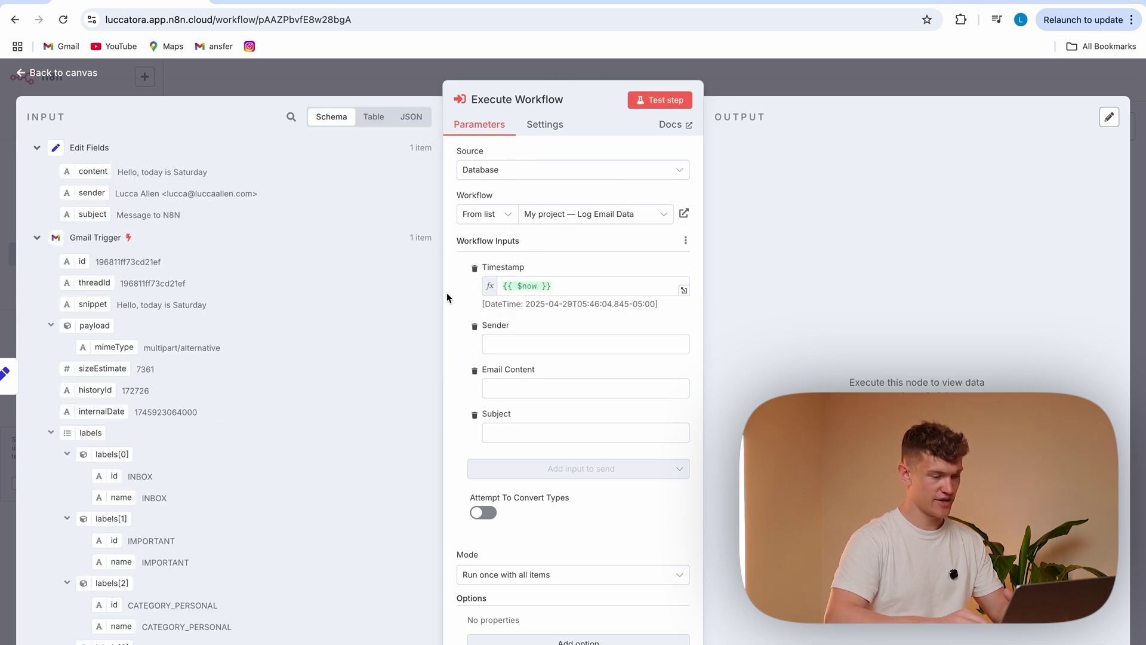
click(542, 345)
drag(91, 193, 532, 341)
click(463, 349)
click(525, 402)
drag(78, 173, 504, 402)
click(466, 393)
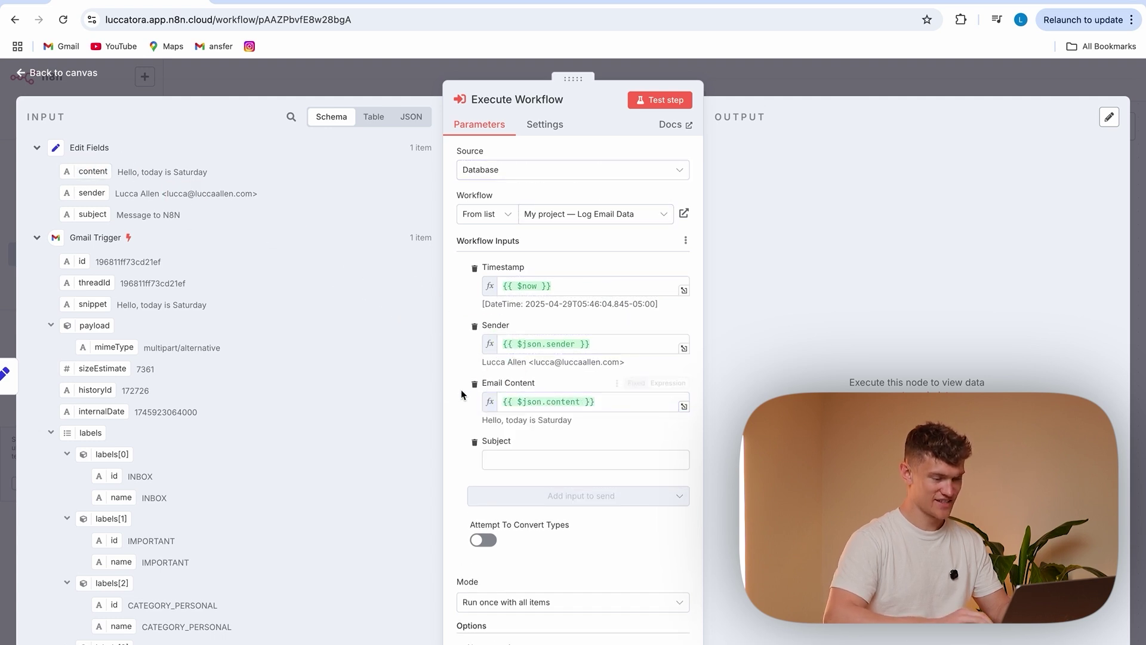
drag(87, 219, 520, 458)
click(450, 422)
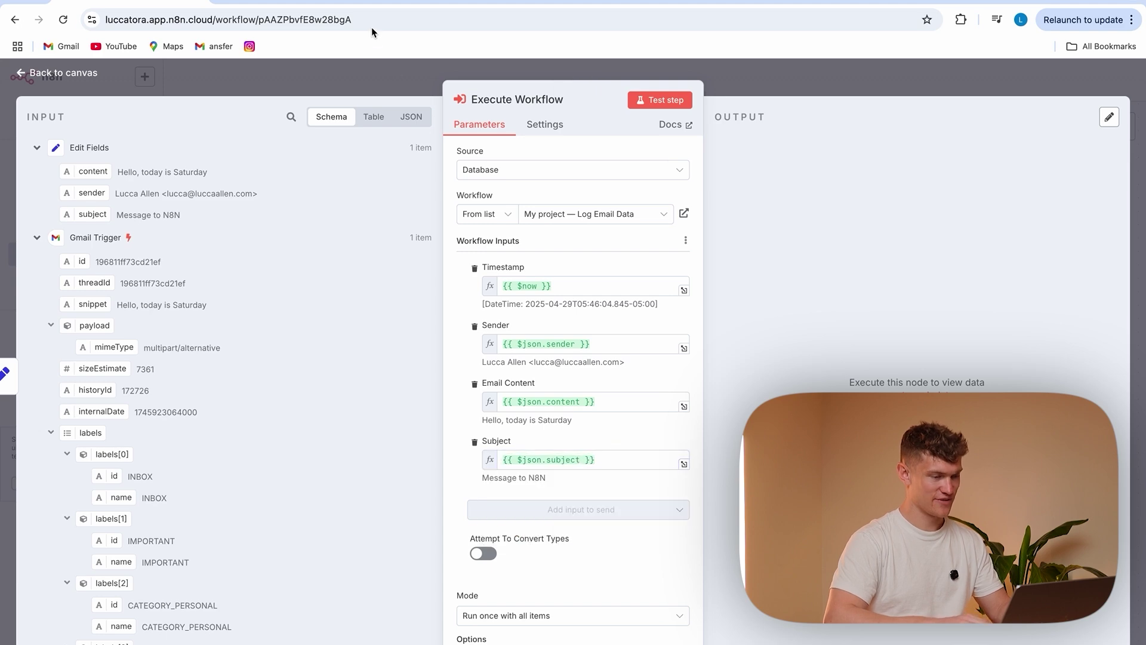
Save the Tutorial workflow and shift the Execute Workflow and Edit Fields nodes right
click(382, 81)
click(939, 79)
drag(613, 350, 640, 349)
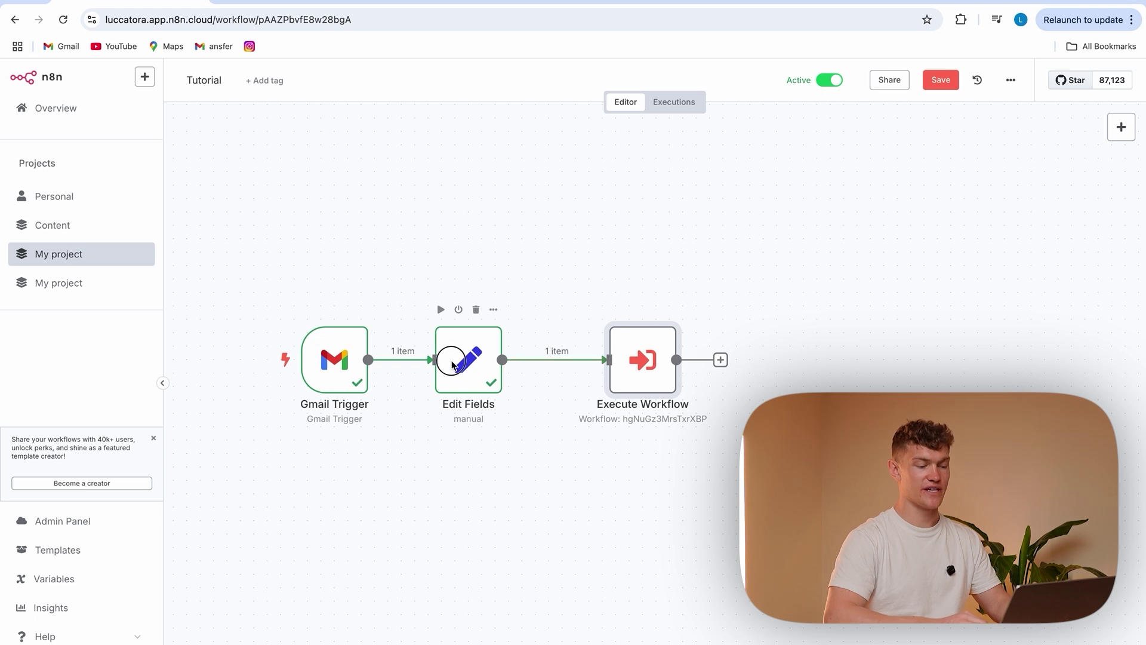
drag(469, 358, 495, 358)
Run the Execute Workflow step alone and review the error it returns
click(615, 309)
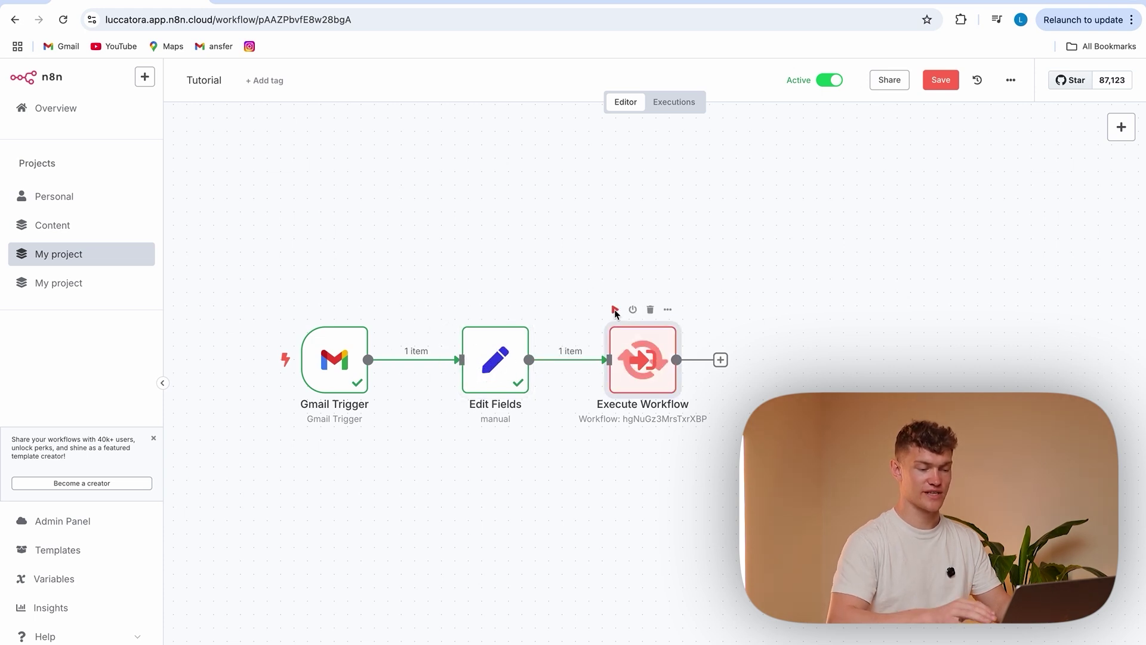
double_click(634, 360)
scroll(604, 463, down, 1)
scroll(604, 463, up, 1)
scroll(605, 463, down, 1)
scroll(604, 463, up, 1)
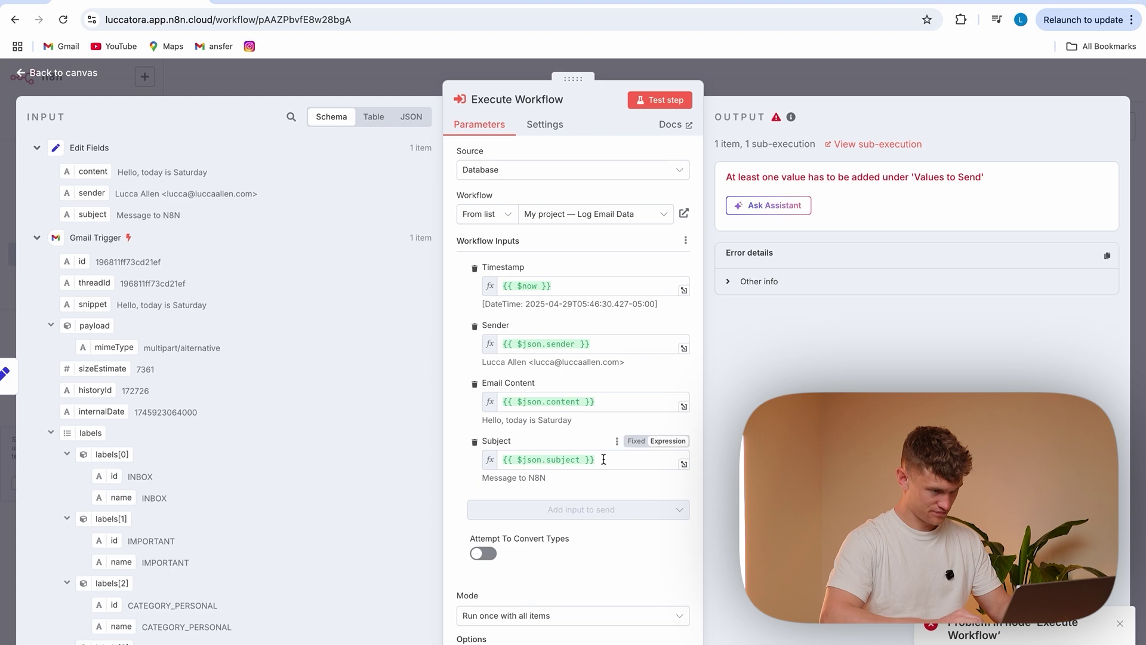
click(449, 80)
Save and test-run Tutorial, then view Log Email Data's execution history
key(ctrl+s)
click(249, 360)
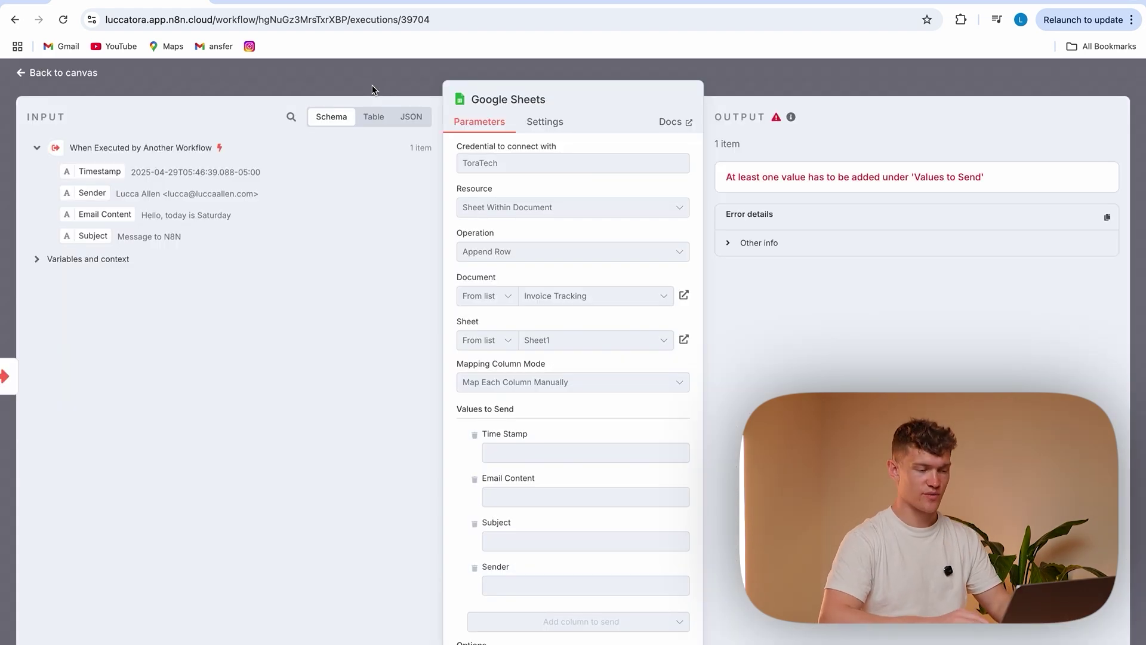
click(399, 73)
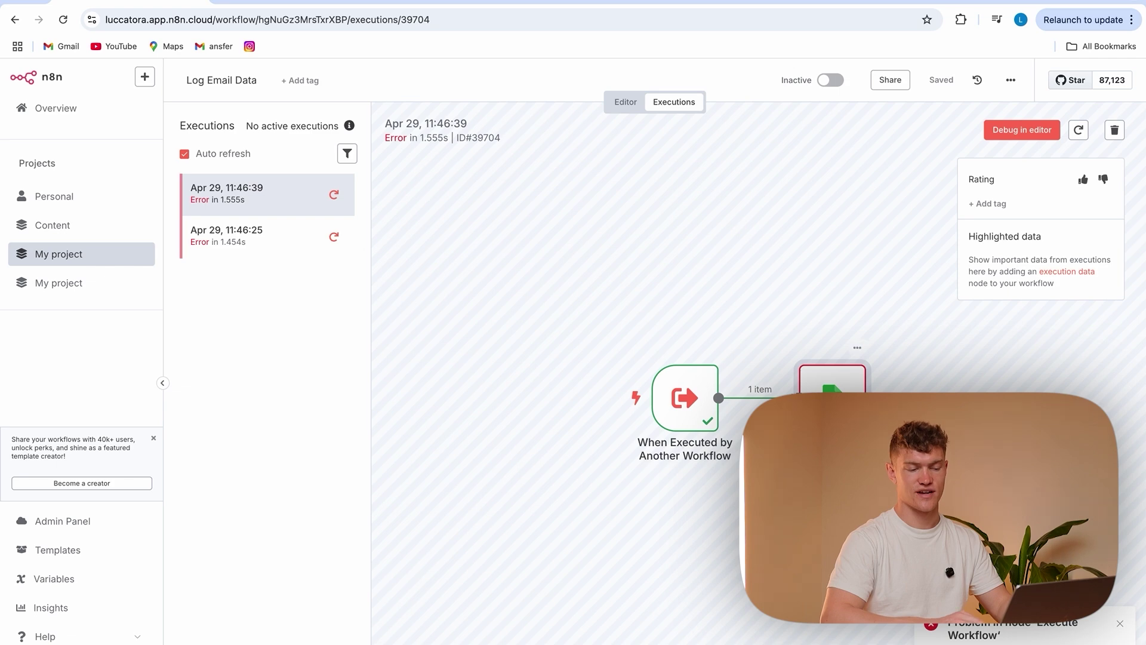
Load the failed run into the editor and map Timestamp into the Time Stamp column
click(1006, 132)
double_click(728, 405)
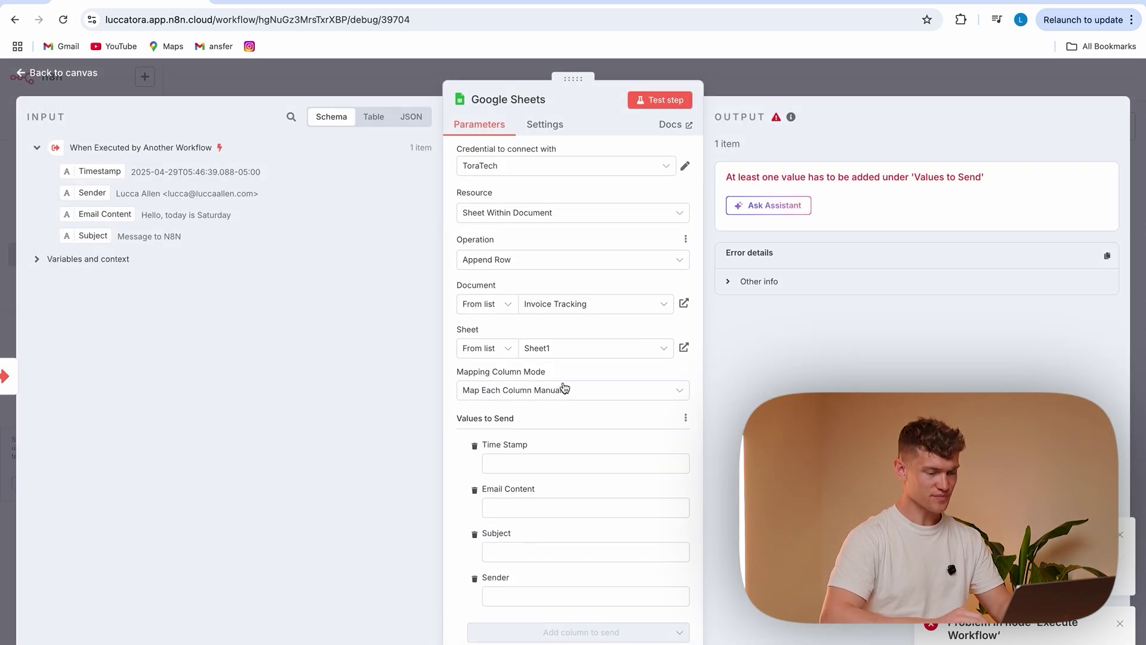
scroll(563, 385, down, 2)
click(594, 400)
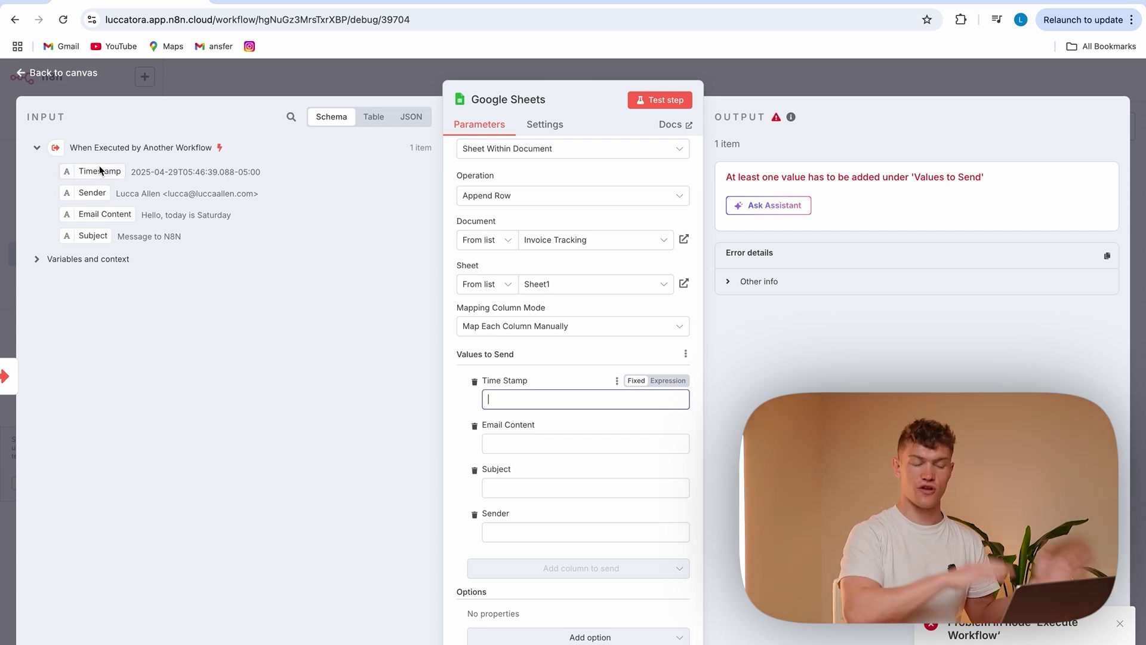
drag(100, 171, 502, 399)
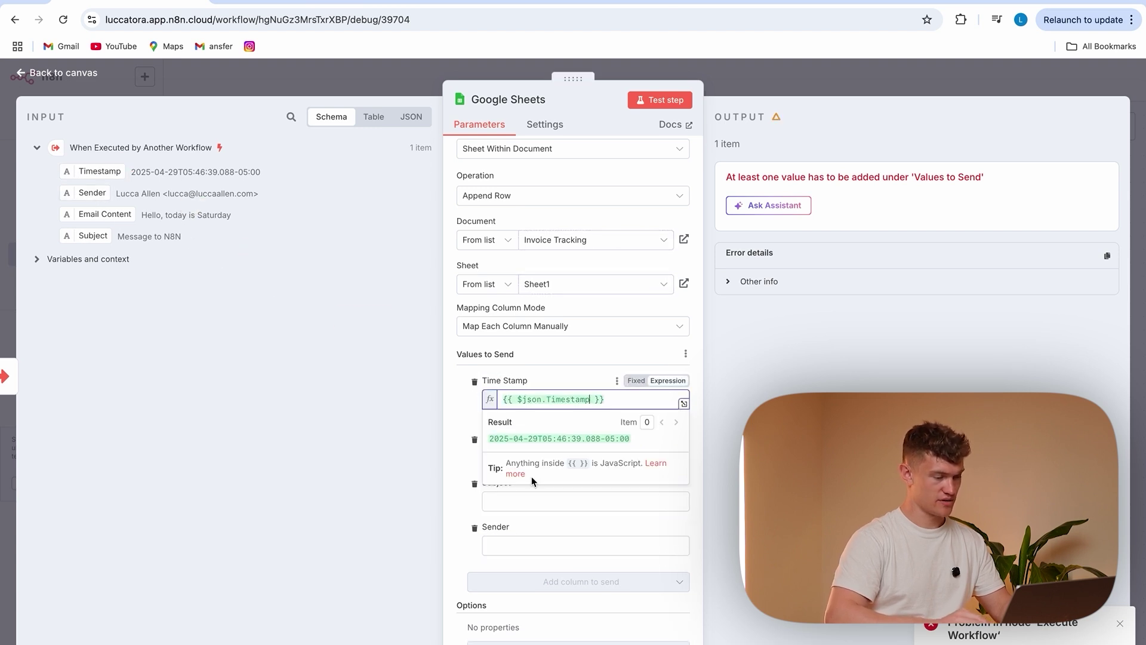
click(456, 455)
Map Email Content, Subject and Sender into their columns and save the workflow
drag(96, 222, 513, 457)
click(133, 266)
drag(91, 234, 573, 517)
click(461, 516)
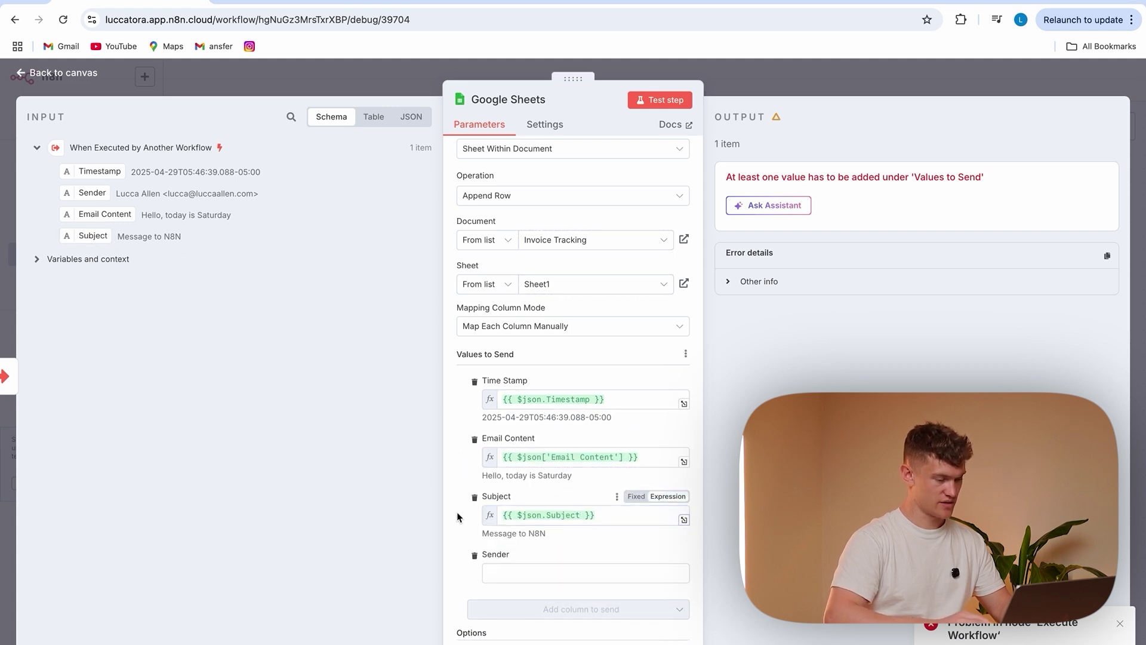
drag(82, 191, 564, 575)
click(466, 535)
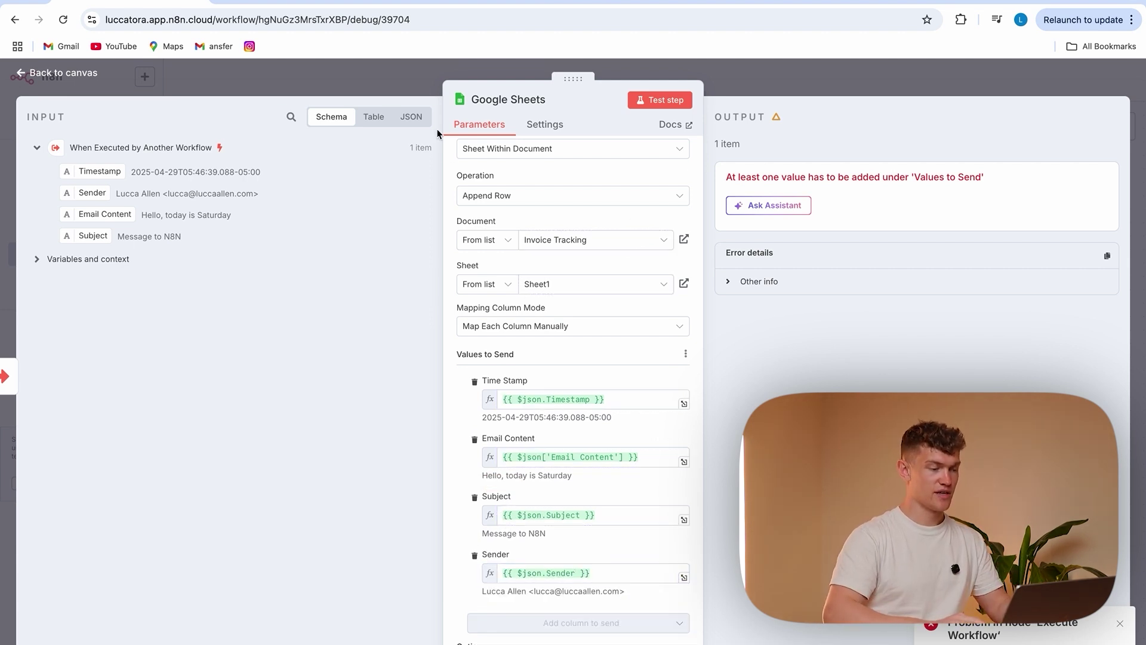
click(403, 82)
click(945, 80)
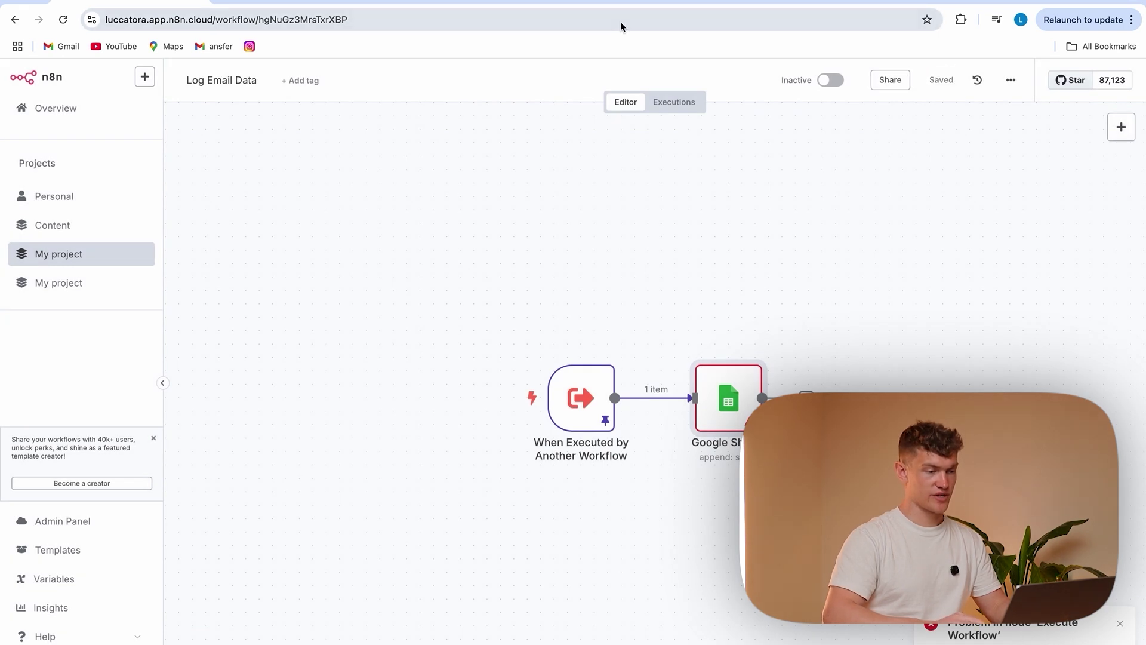
Draft an email to the suggested recipient, subject 'Today is 19 degrees', asking to meet at 3
click(621, 2)
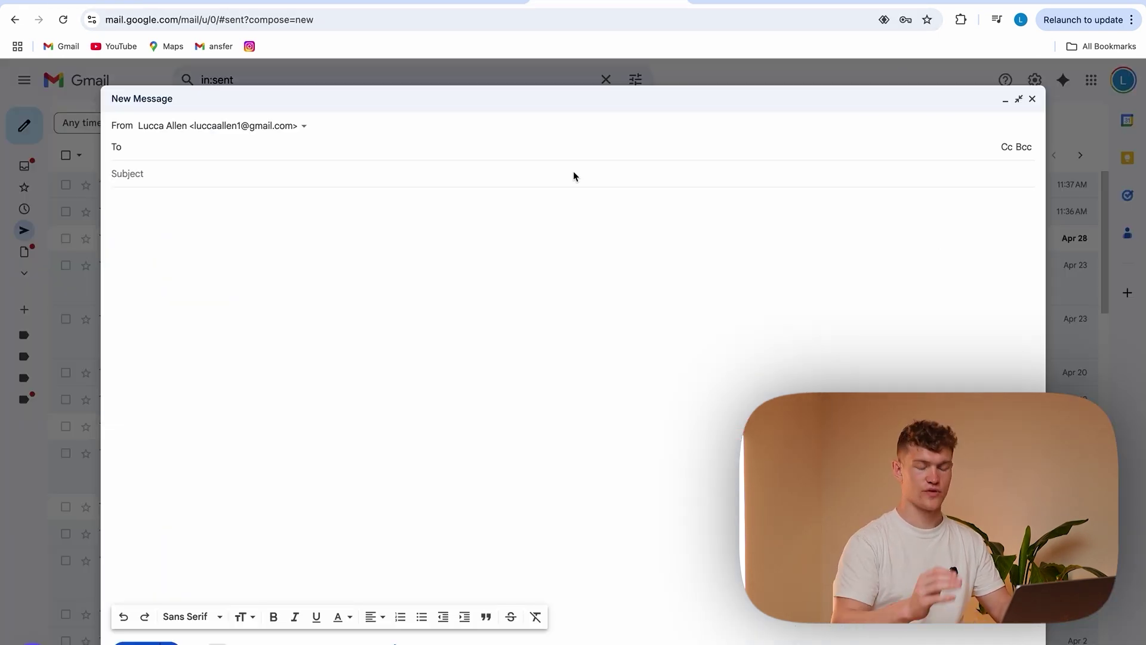
text(lucca)
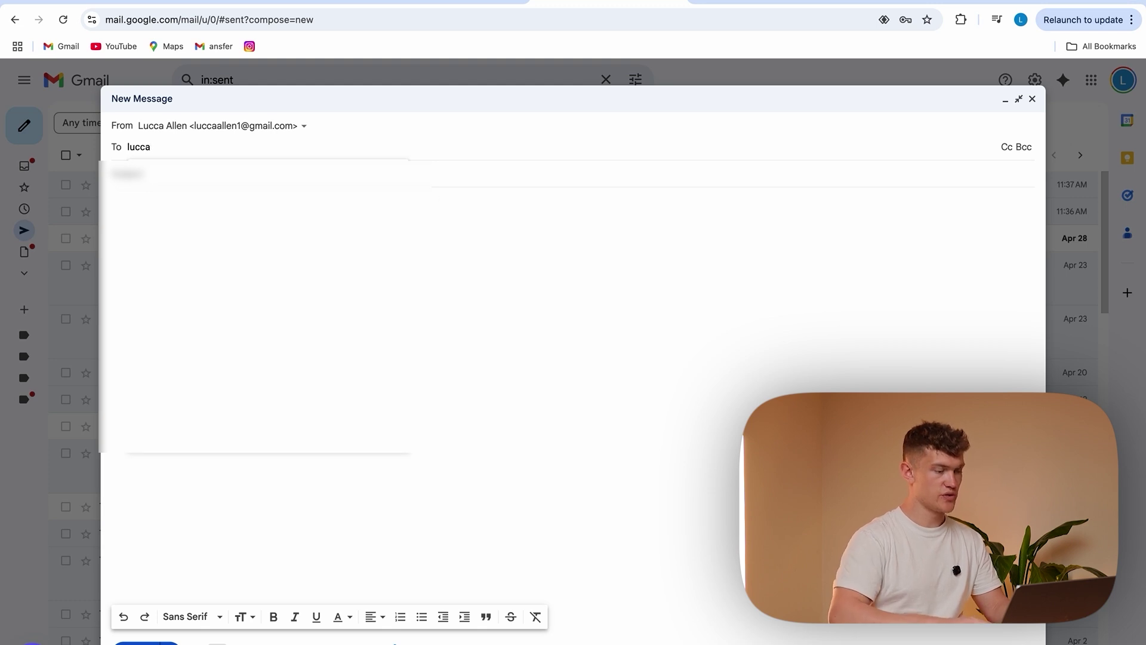
key(Return)
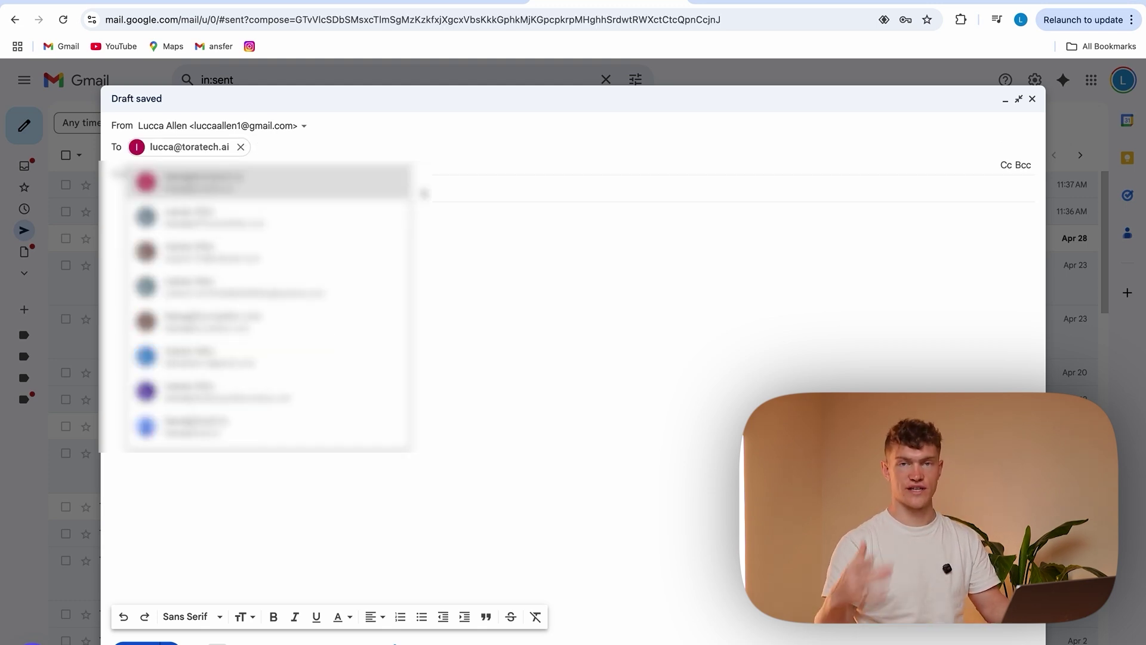
click(293, 187)
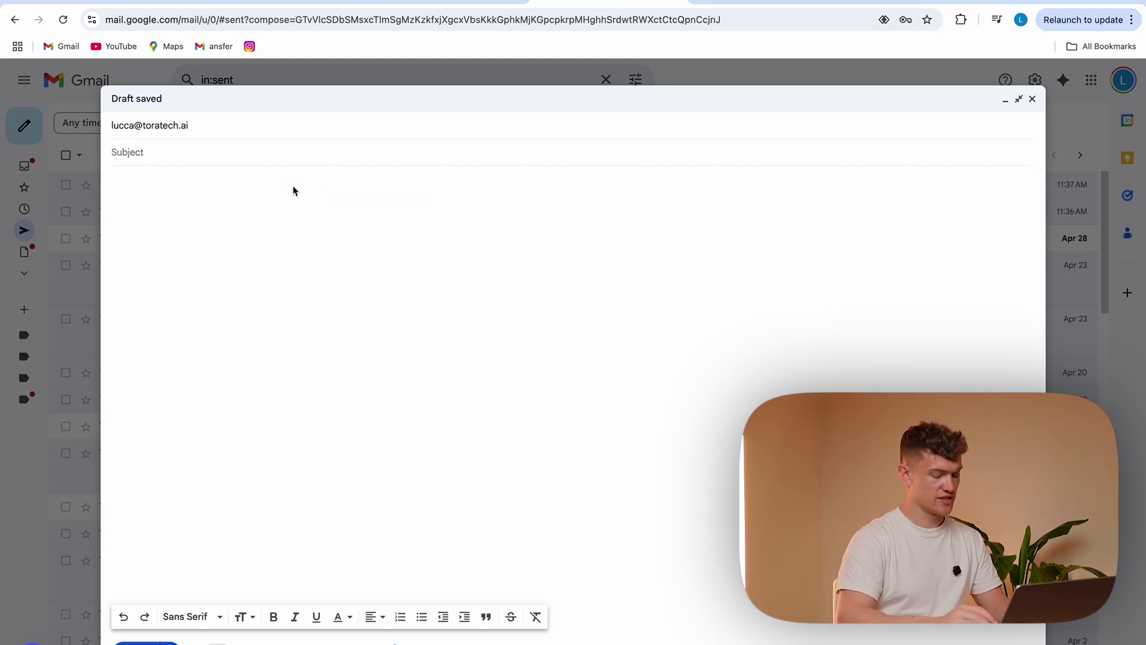
text(Today is 19 degrees)
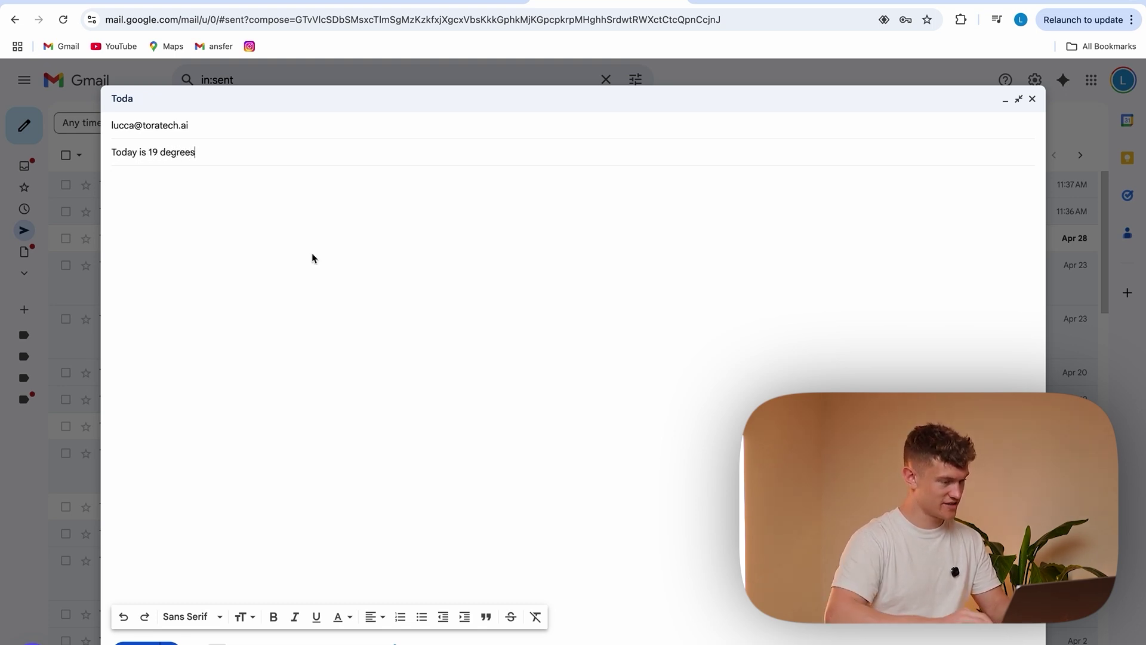
click(357, 199)
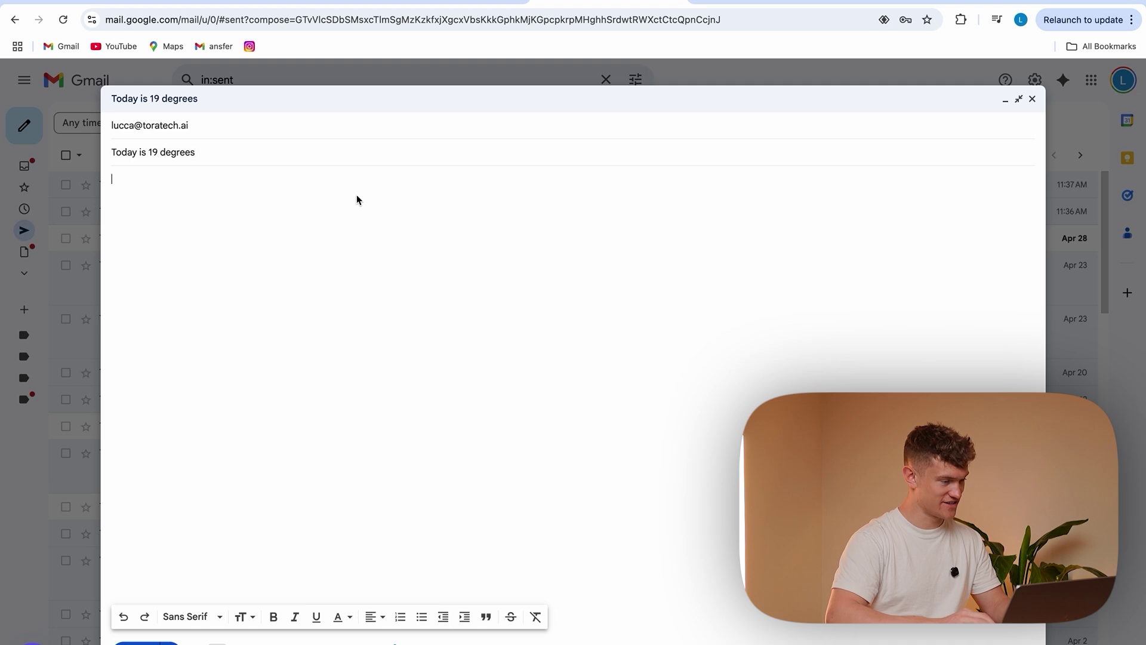
text(Hello,)
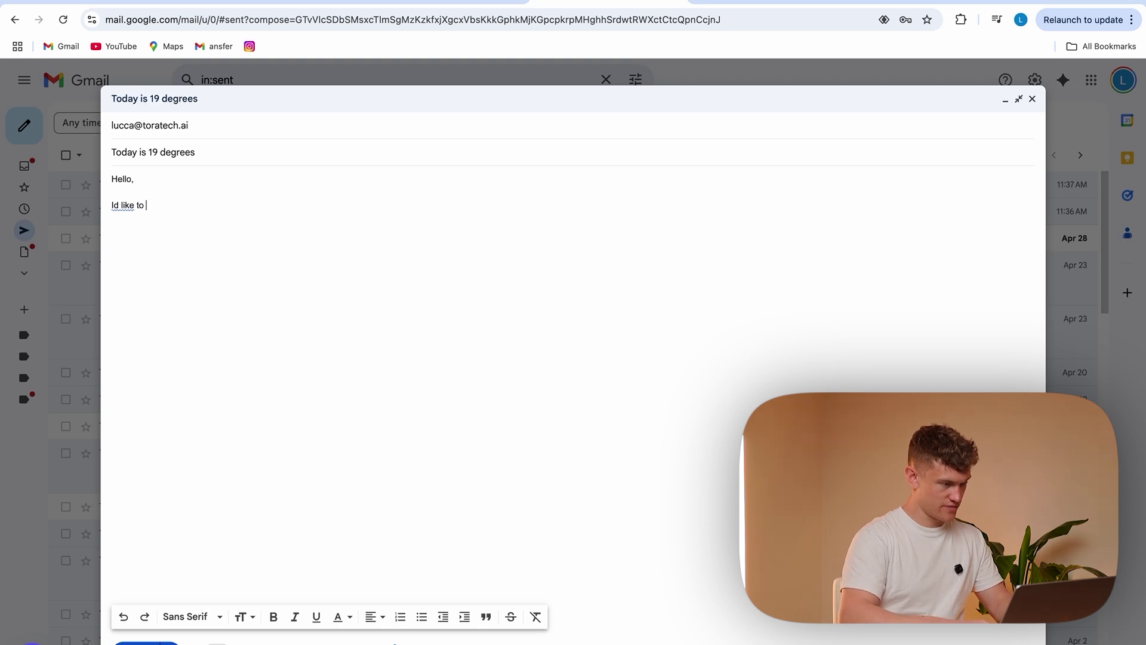
text( have a meetign at 3)
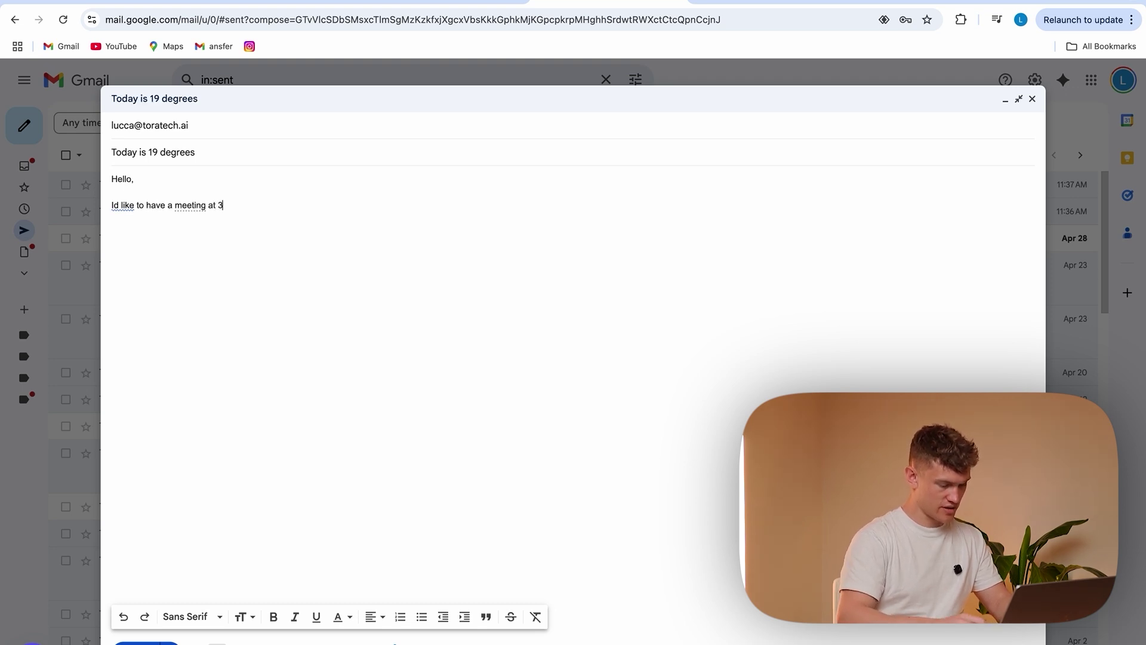
text(Kind re)
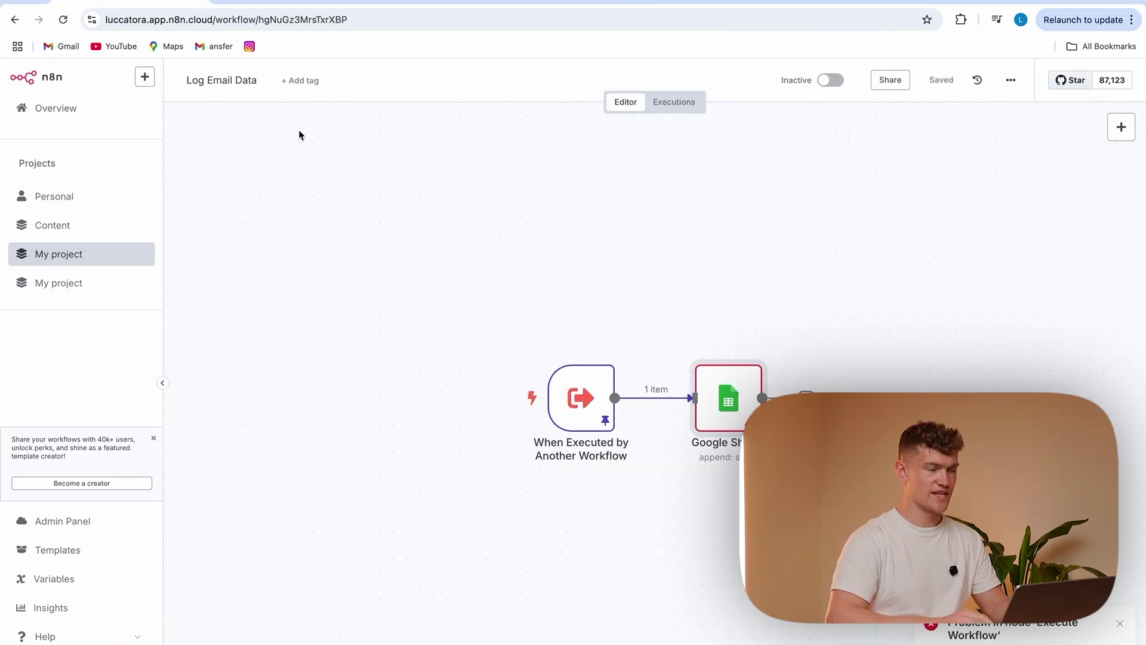
Check that Tutorial's newest execution, Apr 29 at 11:48:59, succeeded
click(81, 258)
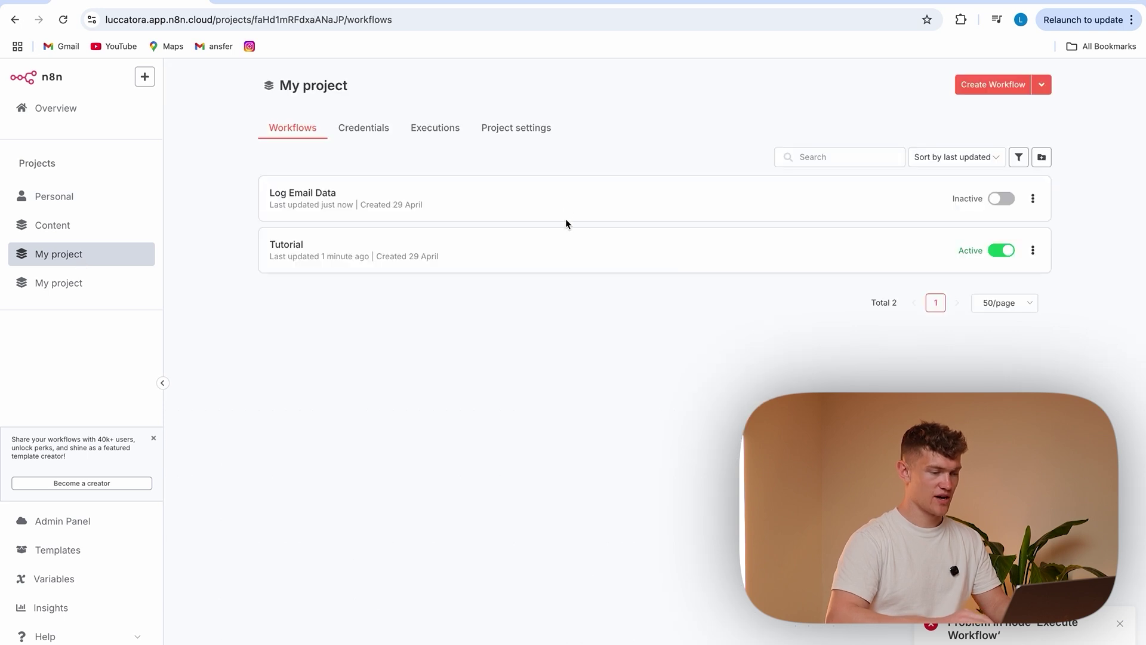
click(404, 253)
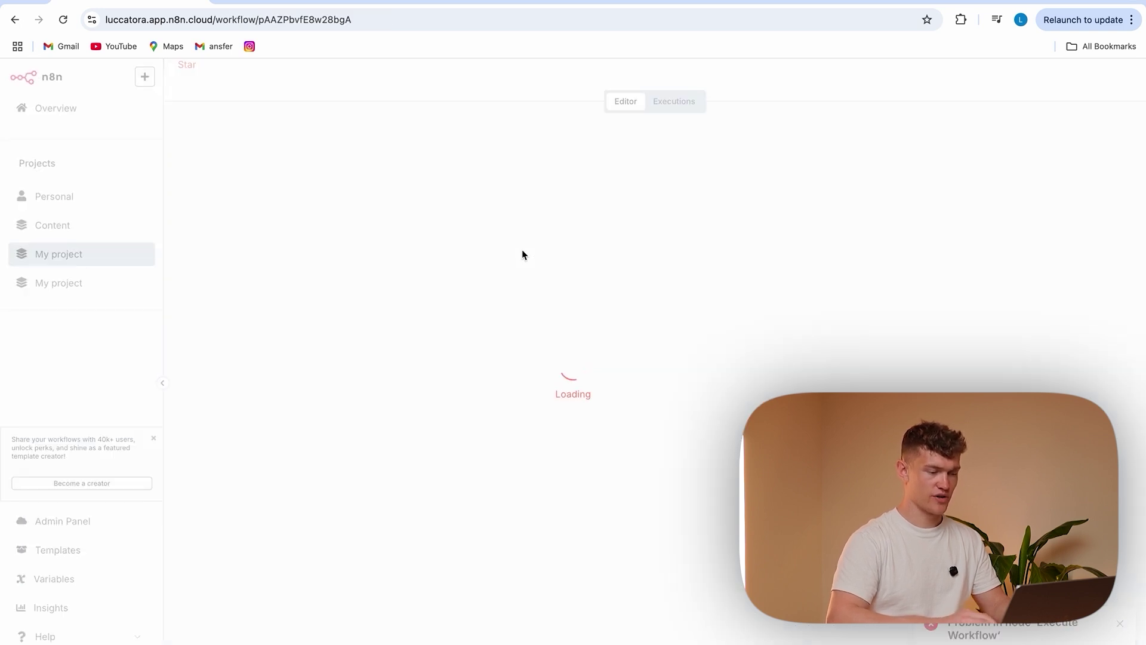
click(680, 102)
click(624, 104)
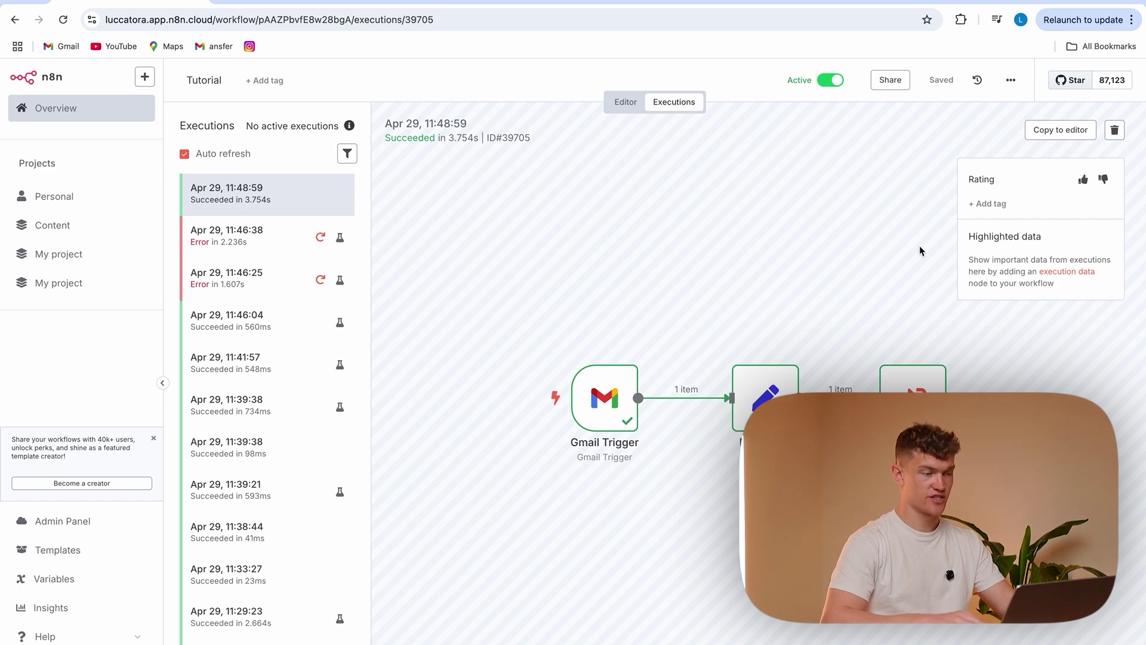
click(287, 2)
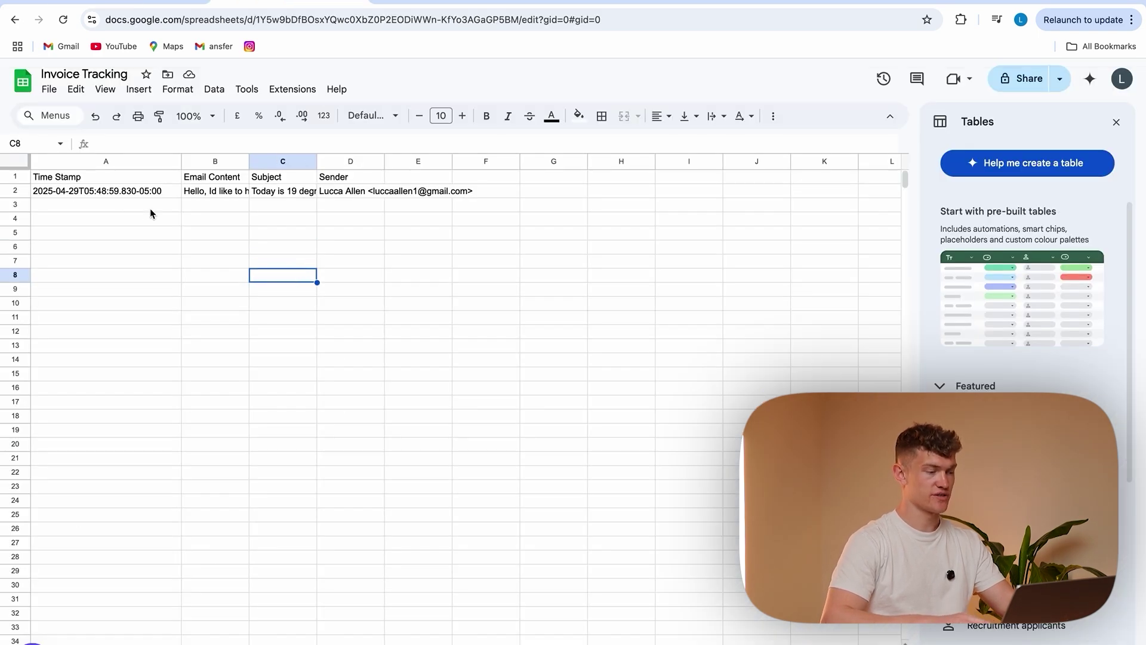
Widen columns B and C so the logged email content and subject show in full
click(101, 190)
click(238, 195)
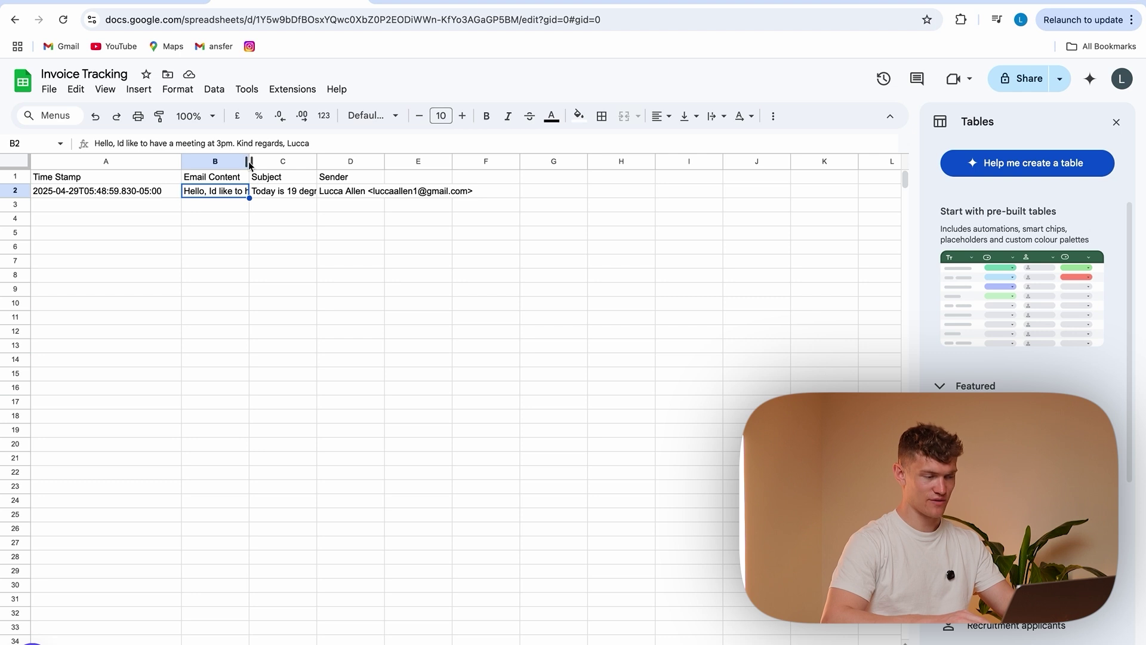
drag(251, 162, 332, 162)
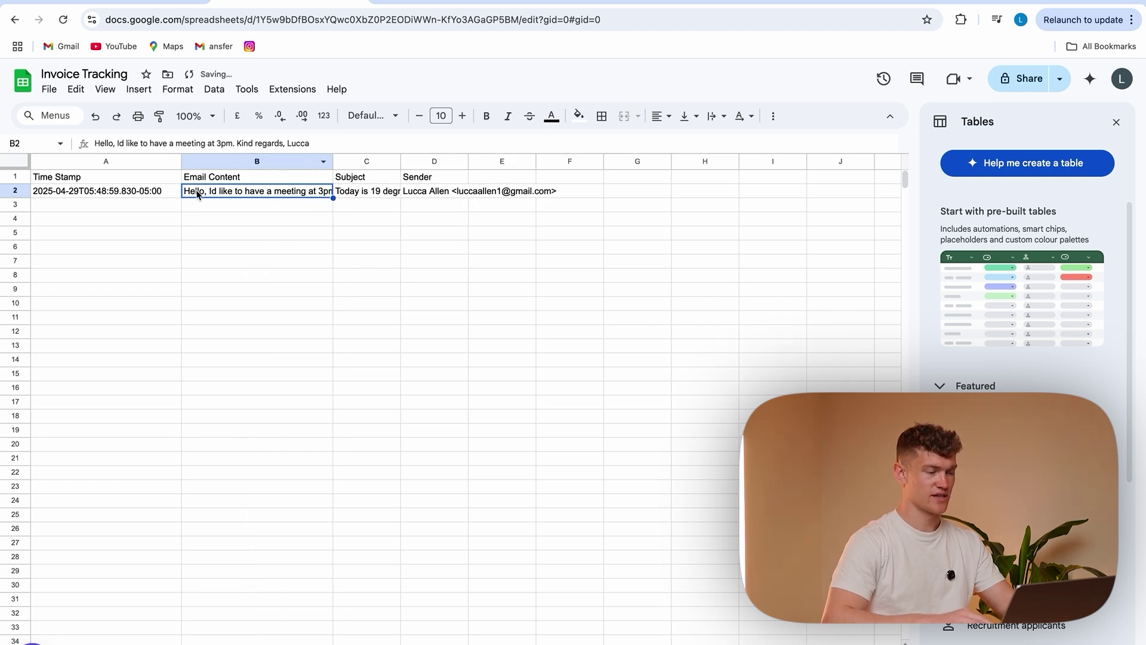
click(359, 247)
drag(400, 161, 440, 159)
click(489, 276)
click(471, 194)
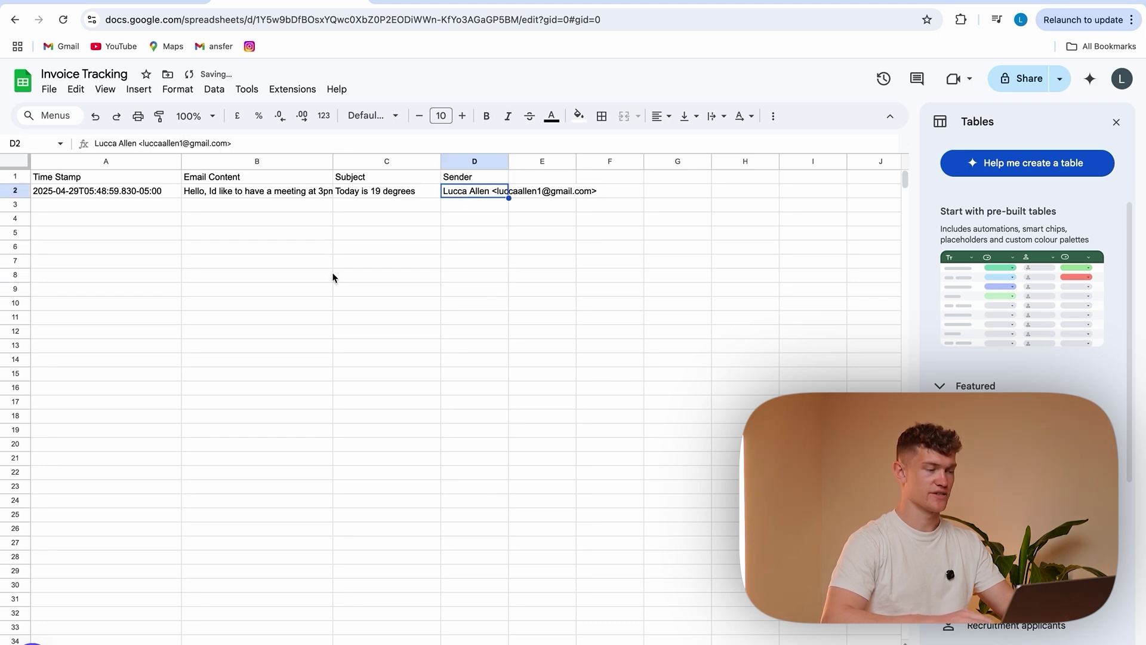
click(159, 5)
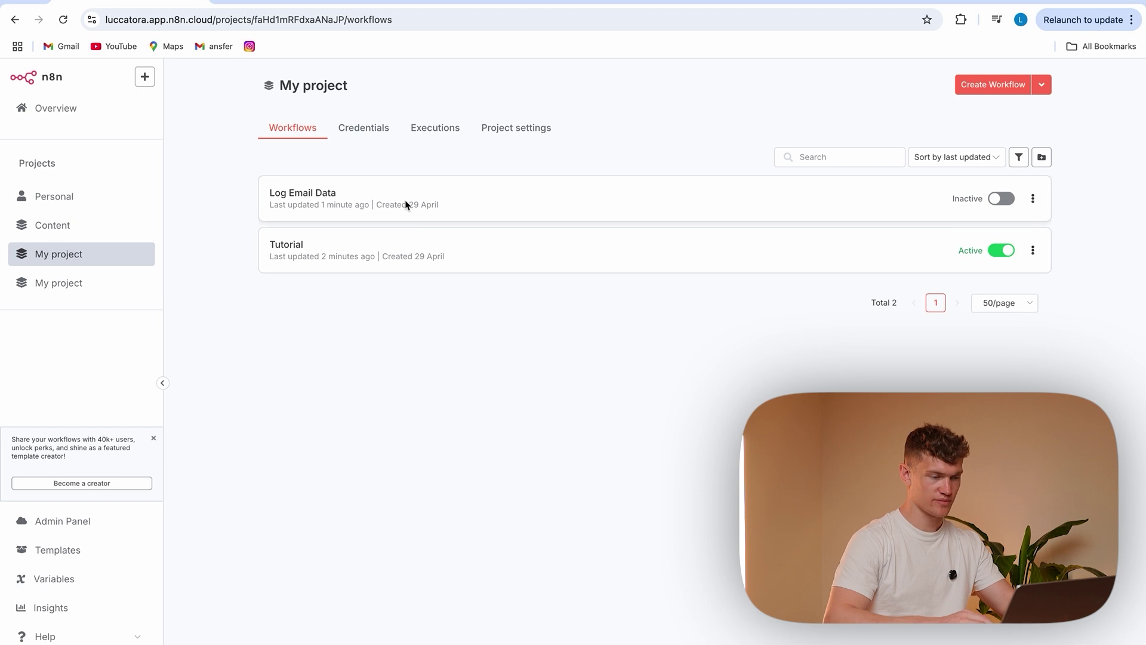
Review the values appended by the Google Sheets step in Log Email Data's 11:48:59 run
click(384, 205)
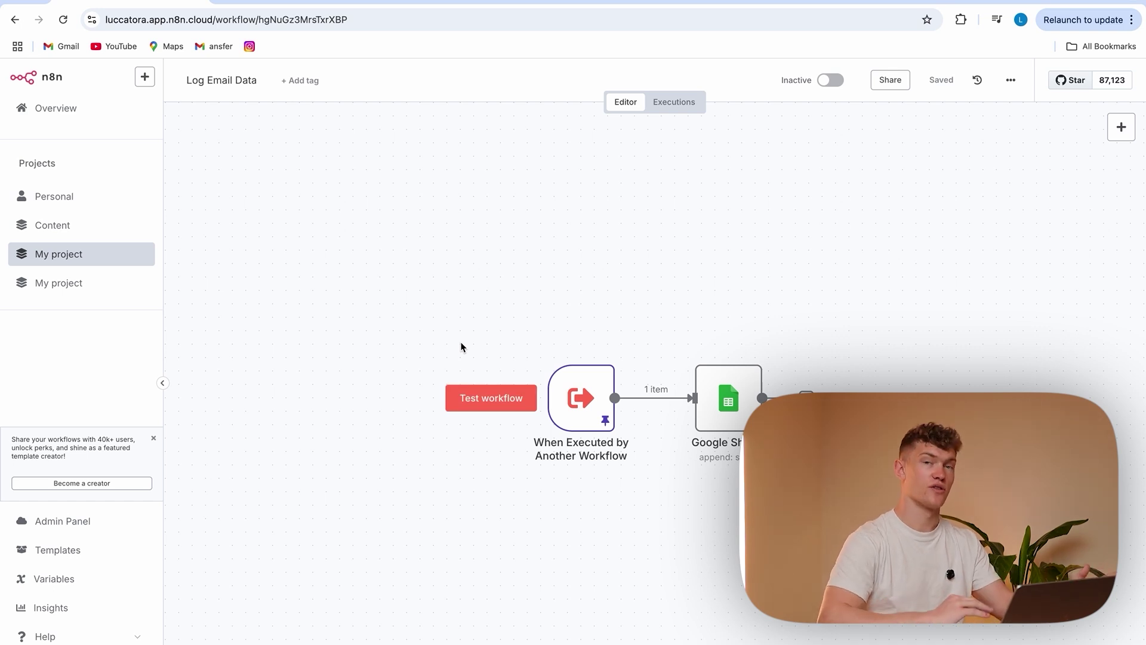
mouse_move(831, 83)
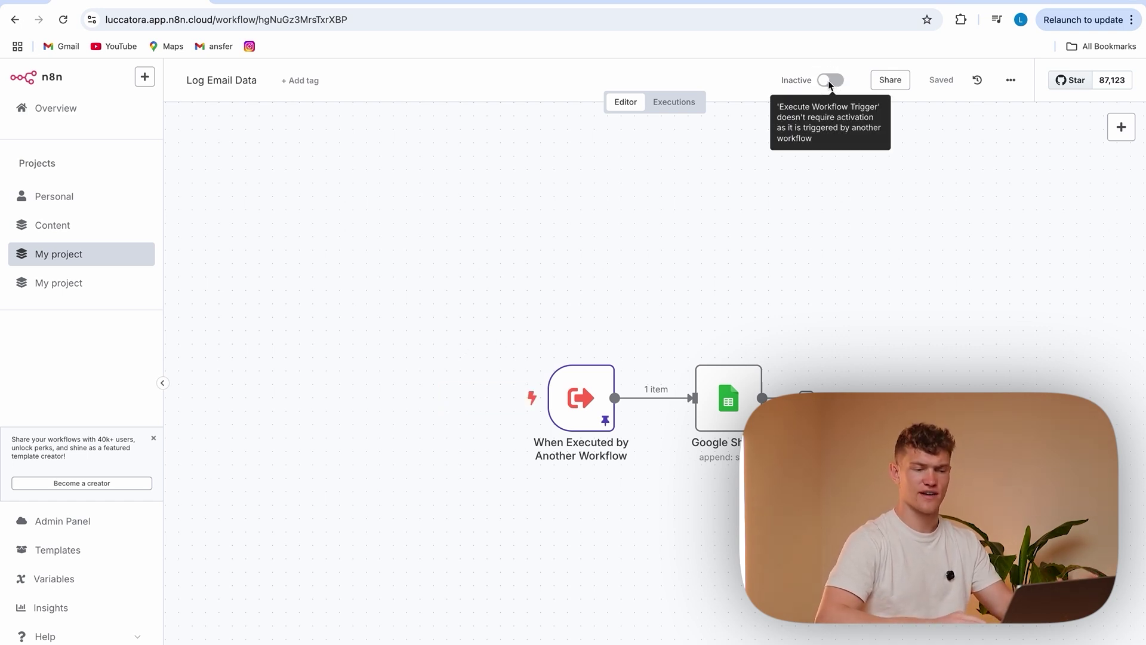
click(680, 102)
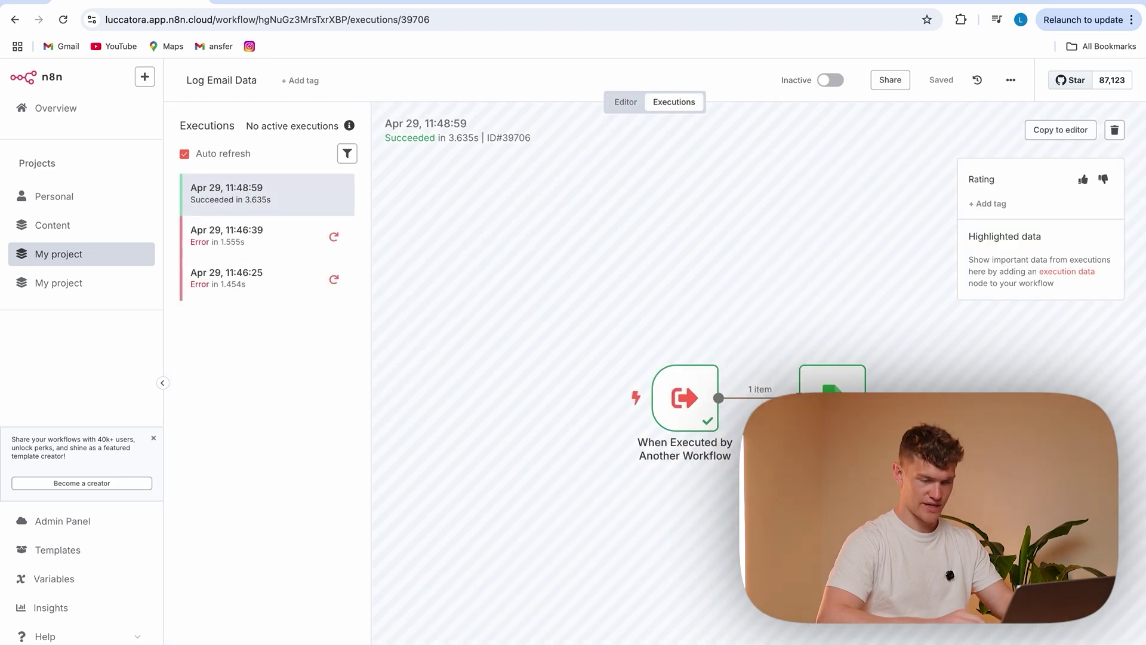
double_click(827, 382)
scroll(552, 464, down, 2)
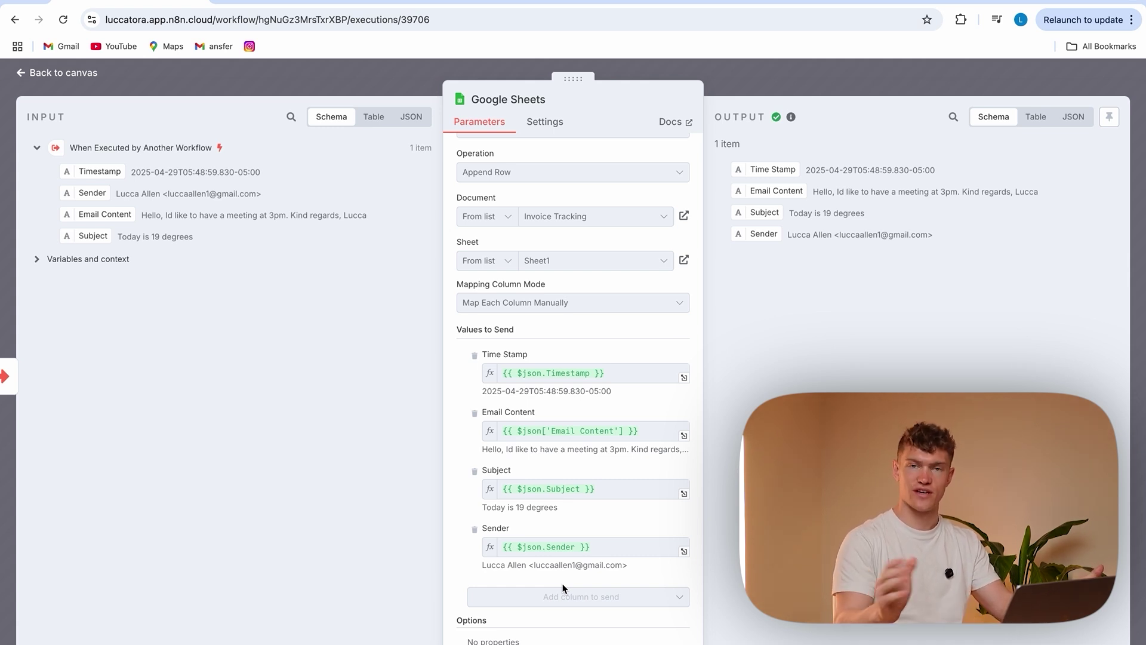
click(352, 84)
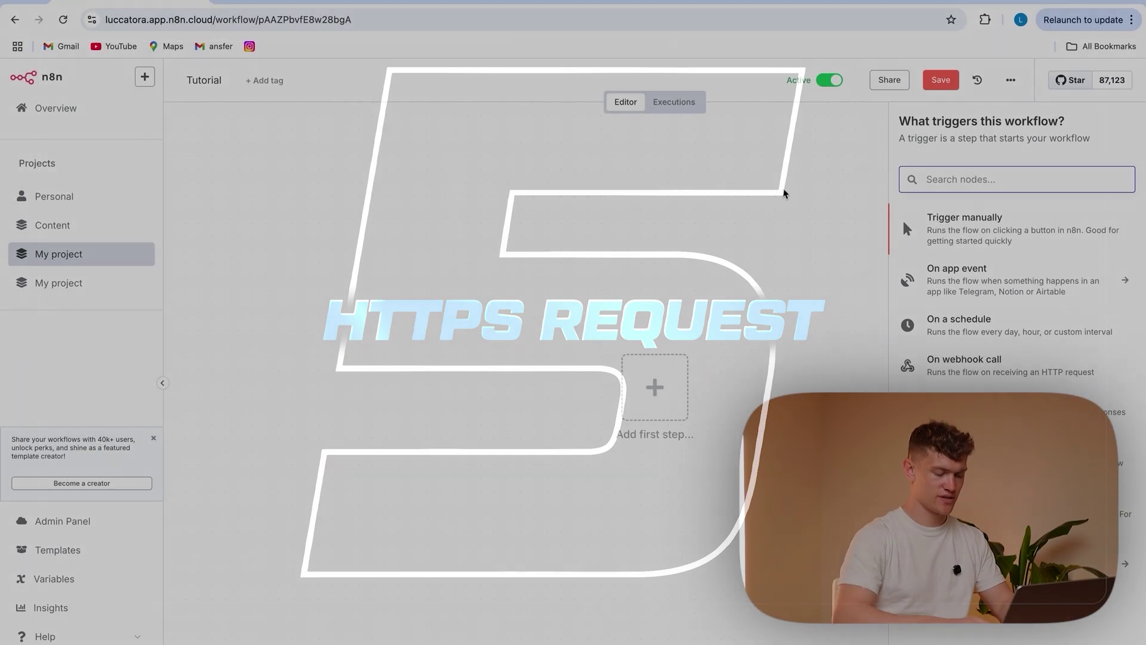
Add an HTTP Request node as the first step and enter an https request URL
text(http)
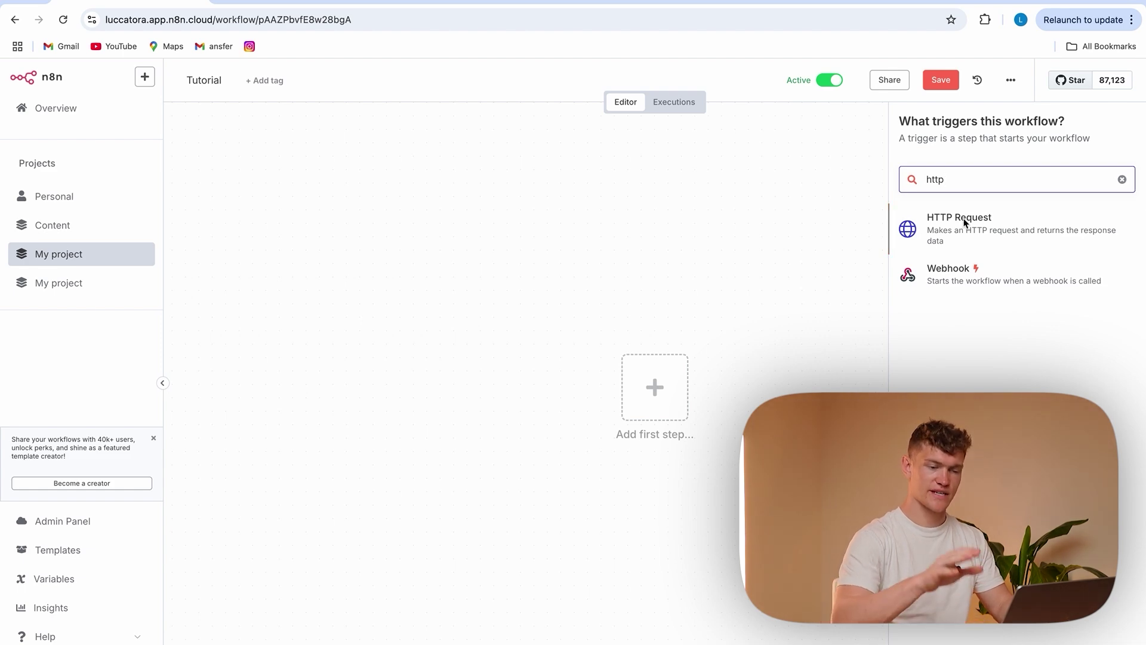
click(965, 224)
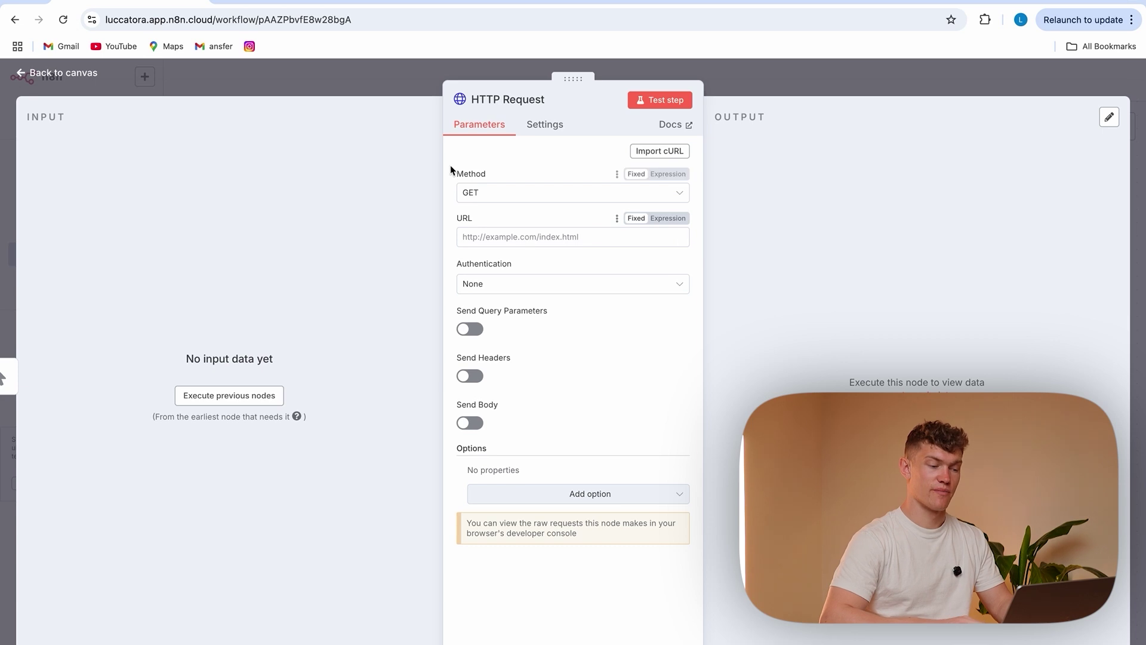
click(517, 239)
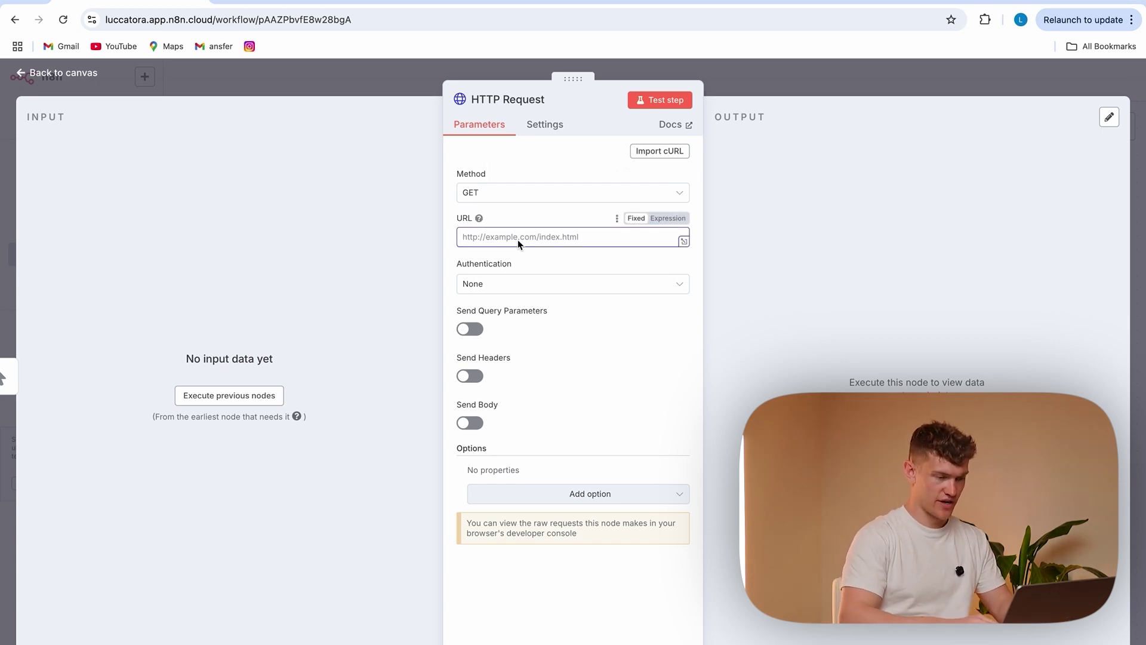
text(https://facebook.com)
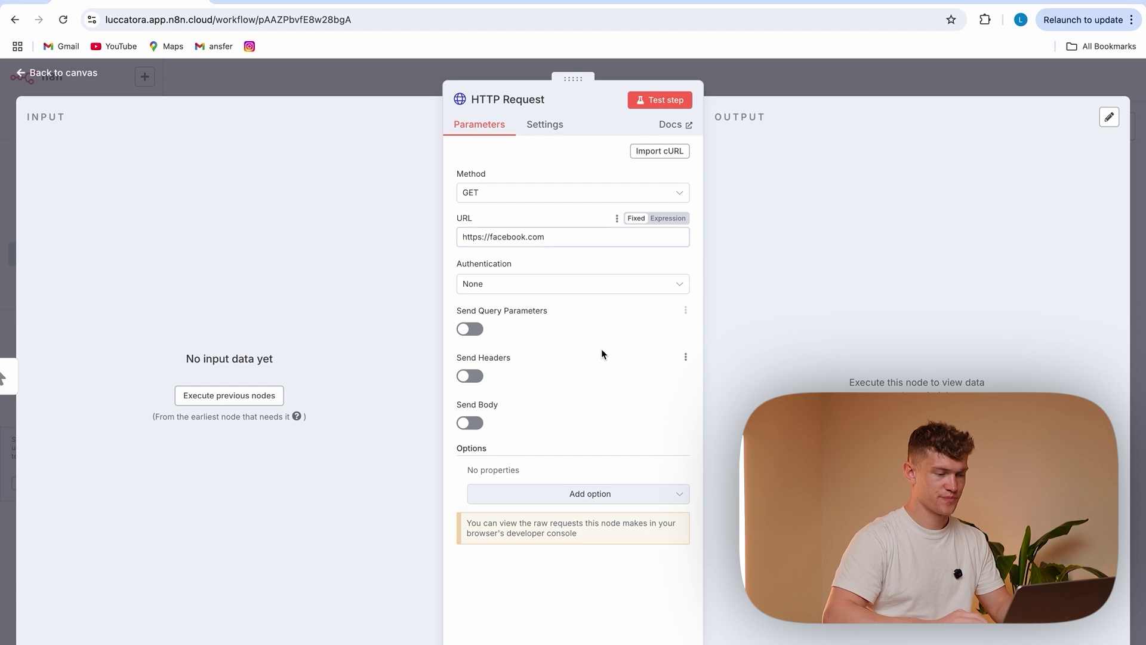
Run the request and review its returned output as a table
click(658, 98)
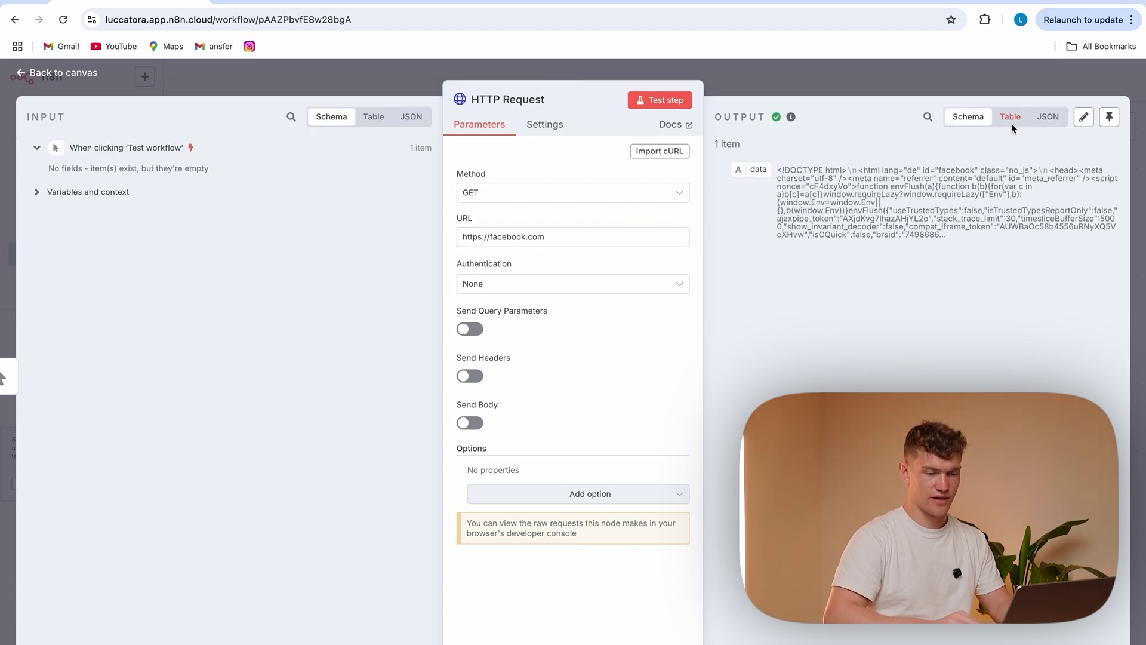
click(1009, 117)
scroll(913, 328, down, 10)
scroll(914, 328, down, 10)
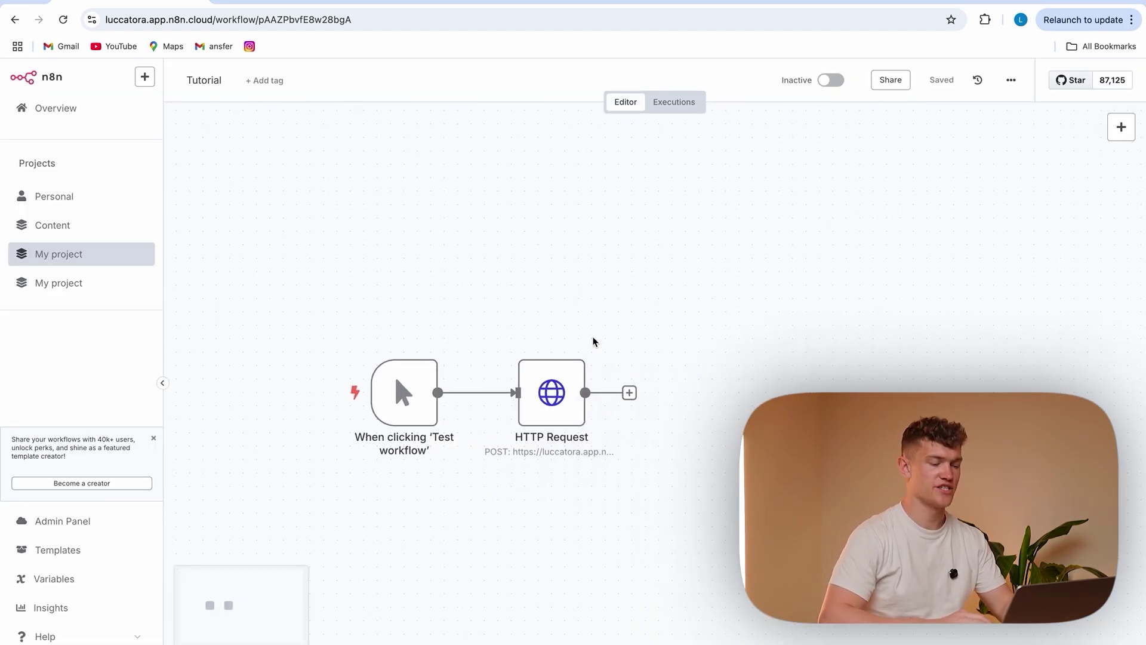
Review the HTTP Request node's POST method, webhook URL and body parameters, then return to the canvas
double_click(552, 389)
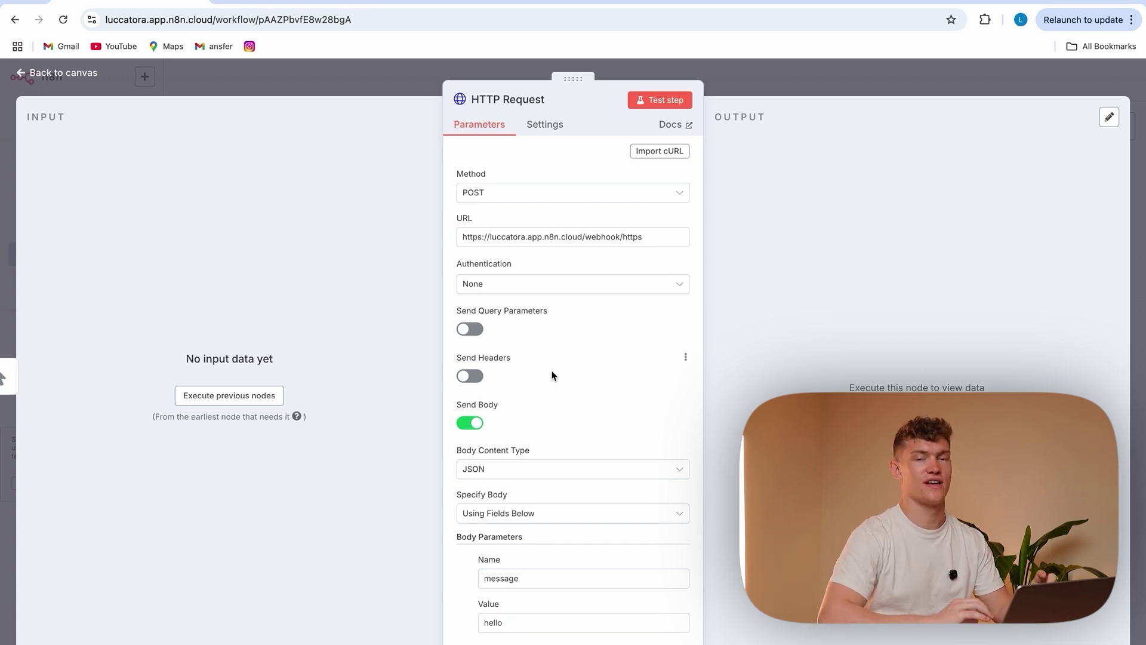
drag(461, 238, 691, 240)
key(super+c)
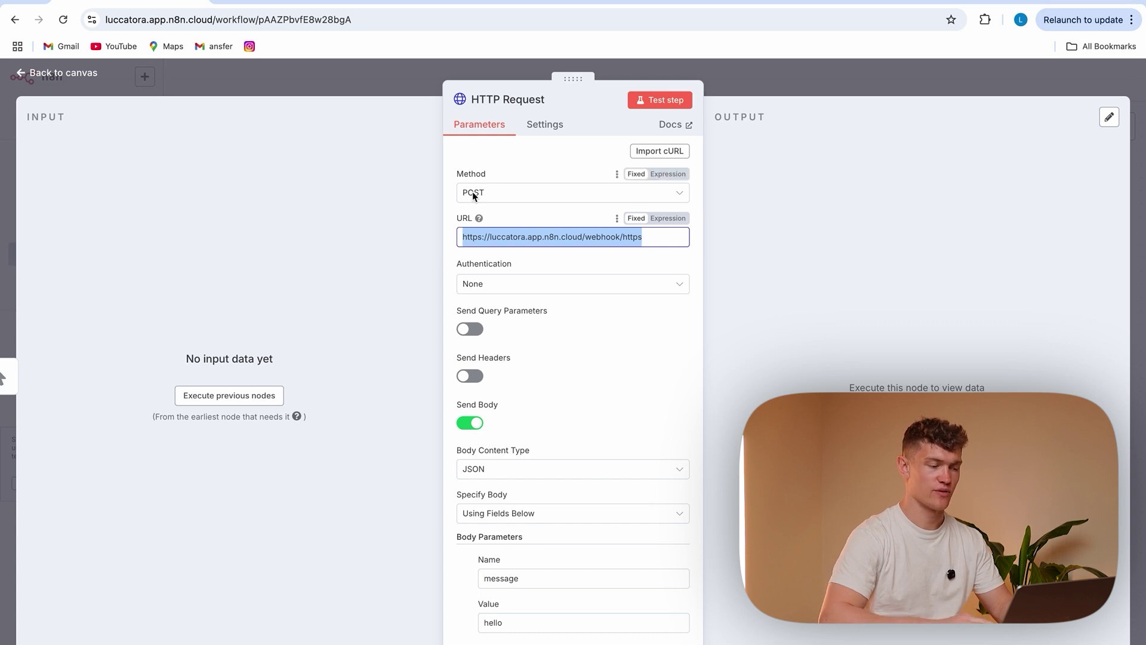
scroll(579, 357, down, 3)
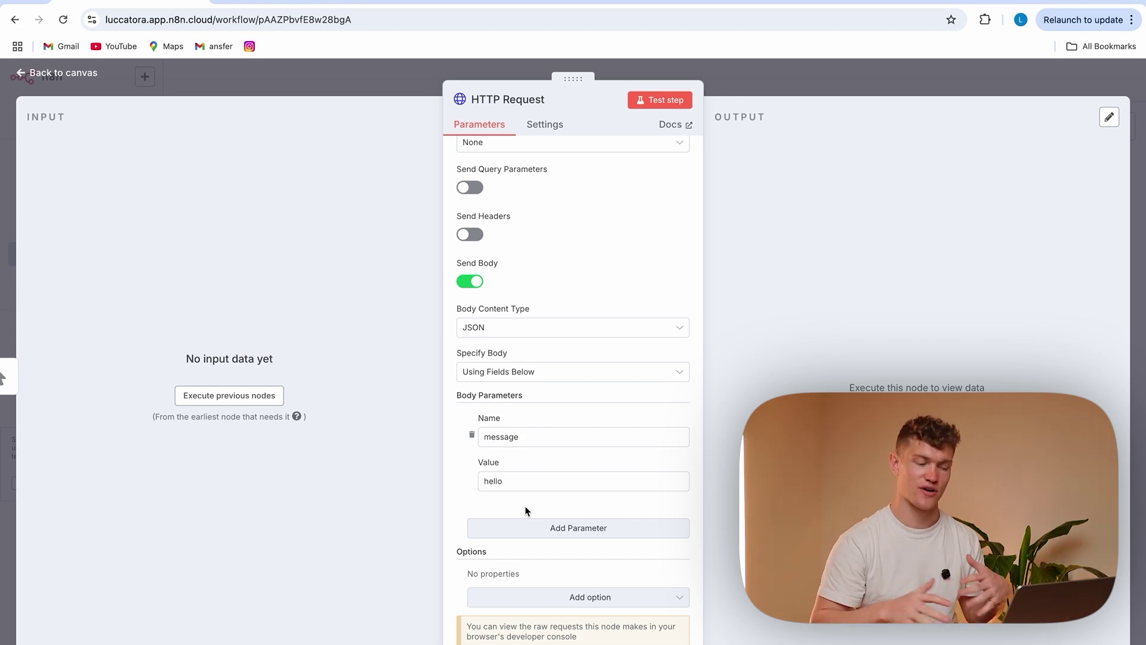
scroll(550, 300, up, 3)
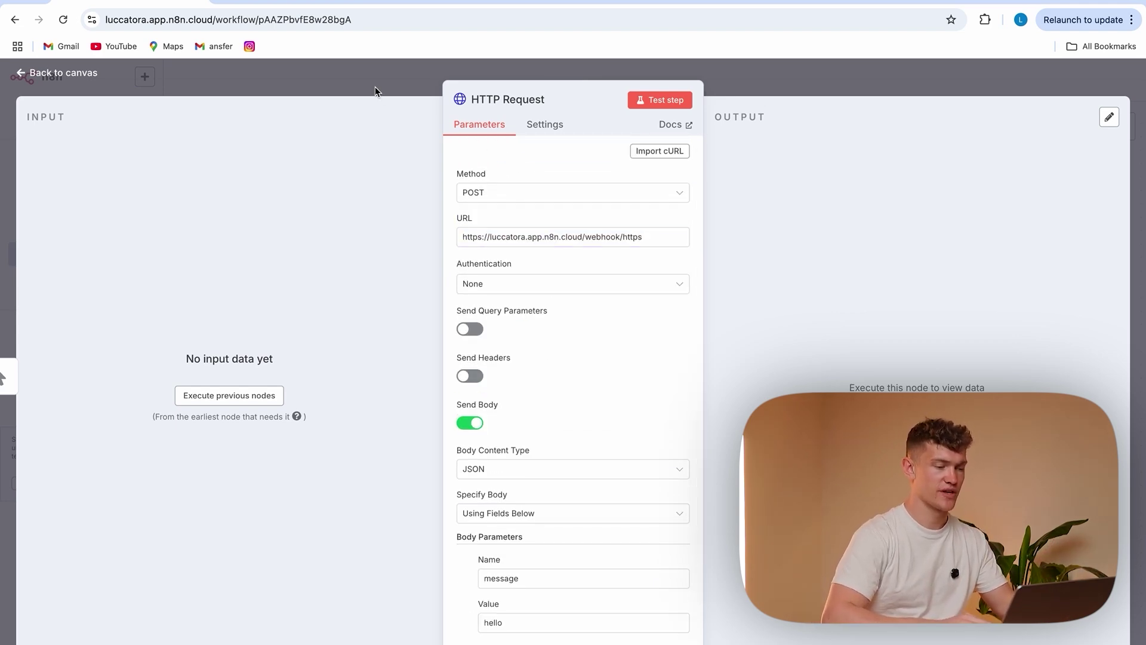
click(375, 90)
Create a new workflow in My project with a Webhook trigger
click(69, 257)
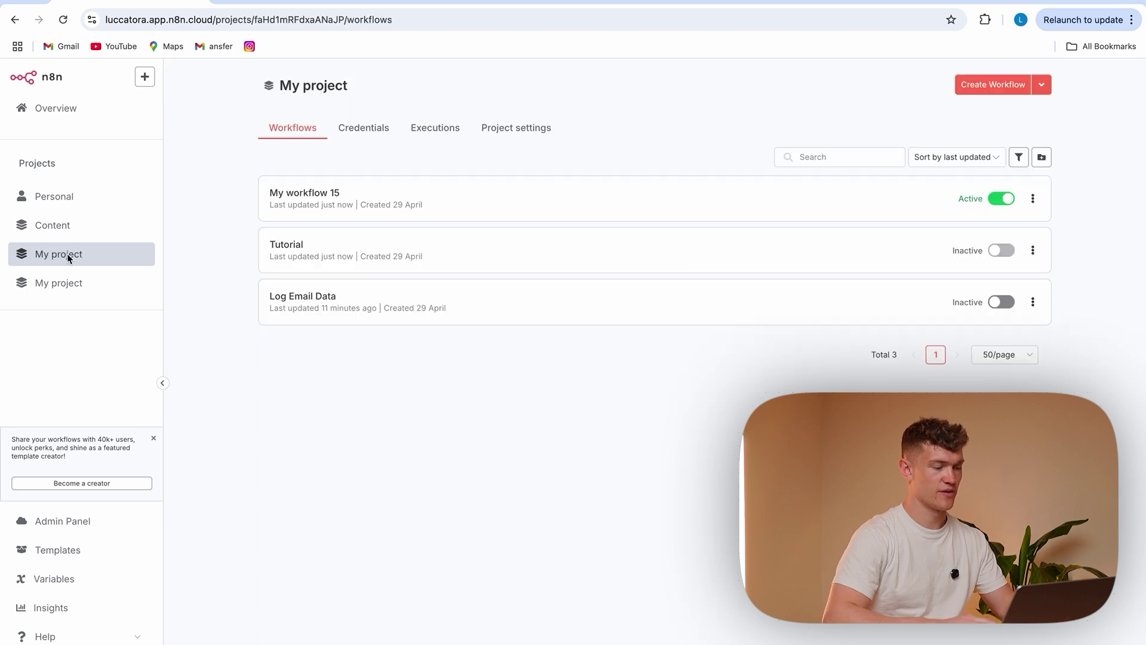
click(992, 85)
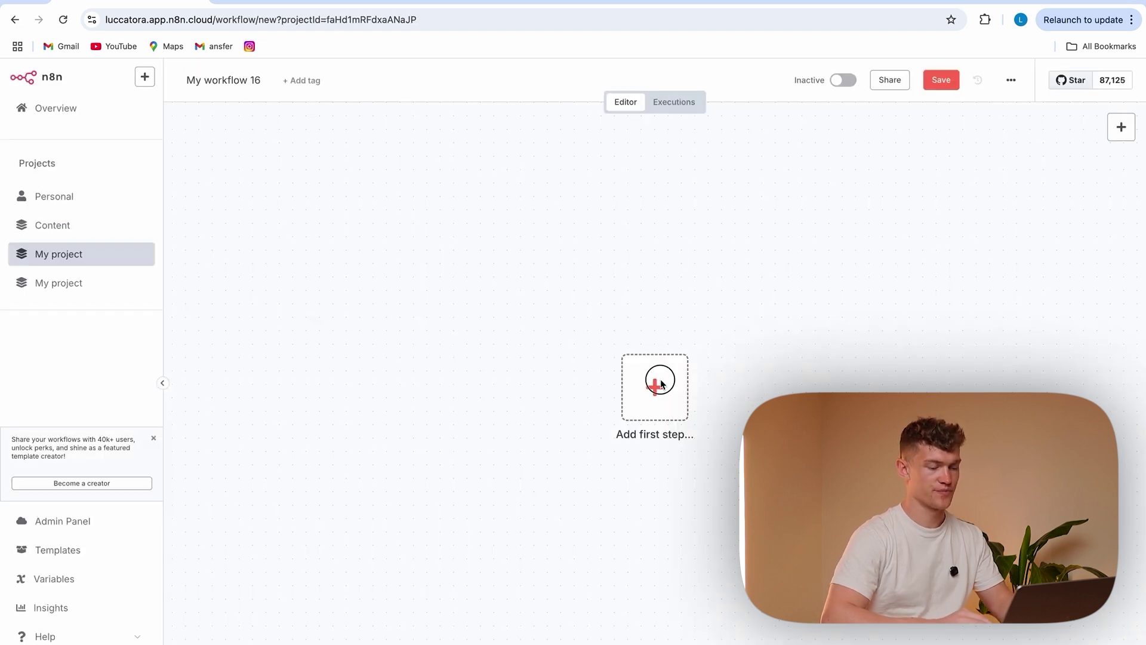
click(656, 384)
text(web)
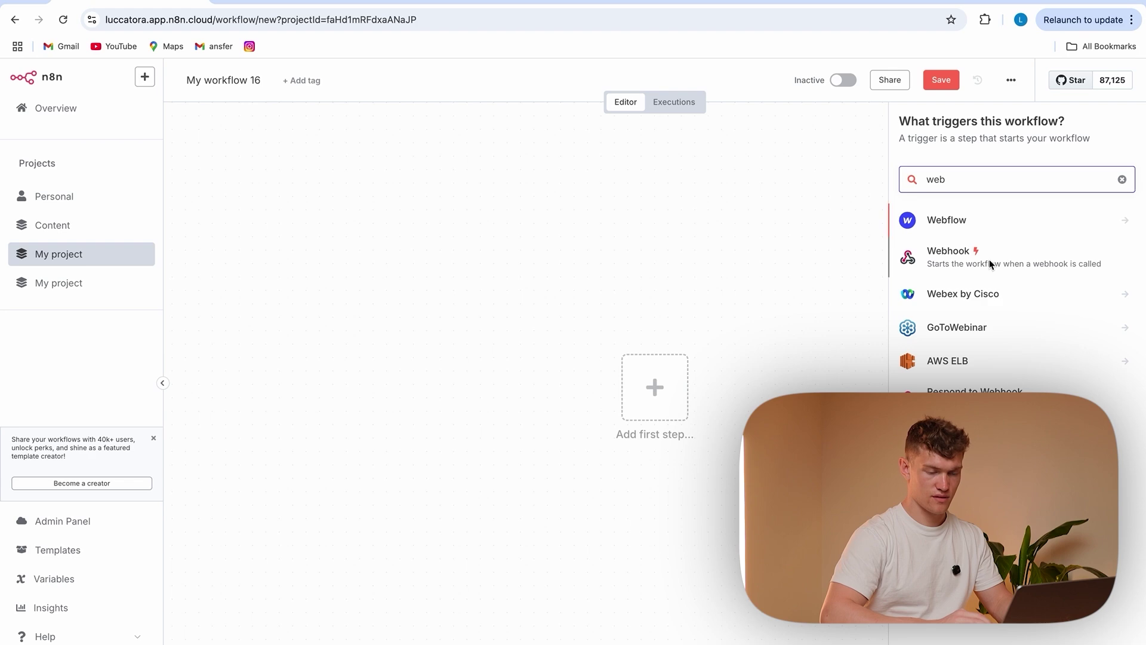
click(990, 259)
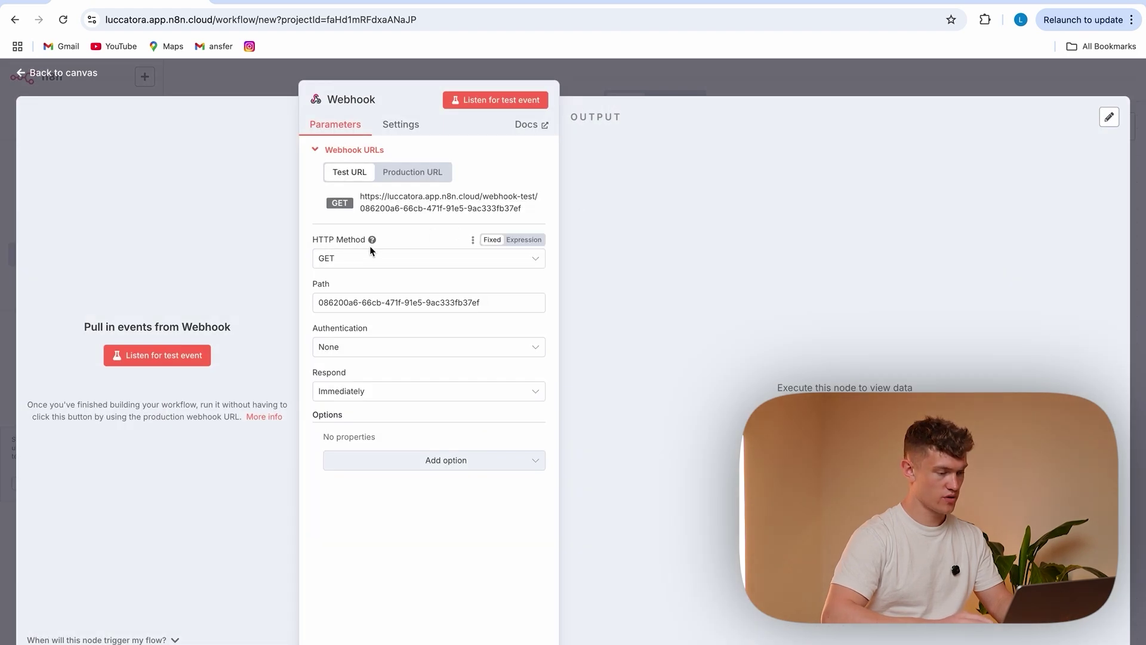
Set the webhook to accept POST at path 'https' and show its production URL
click(386, 260)
click(376, 384)
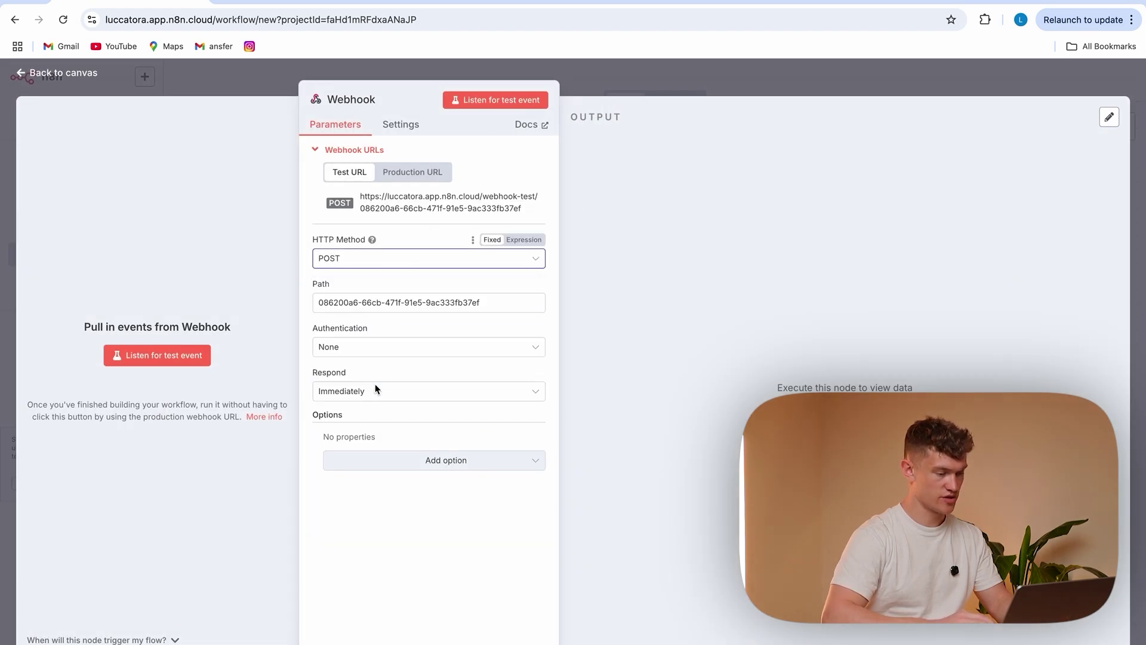
drag(485, 303, 317, 303)
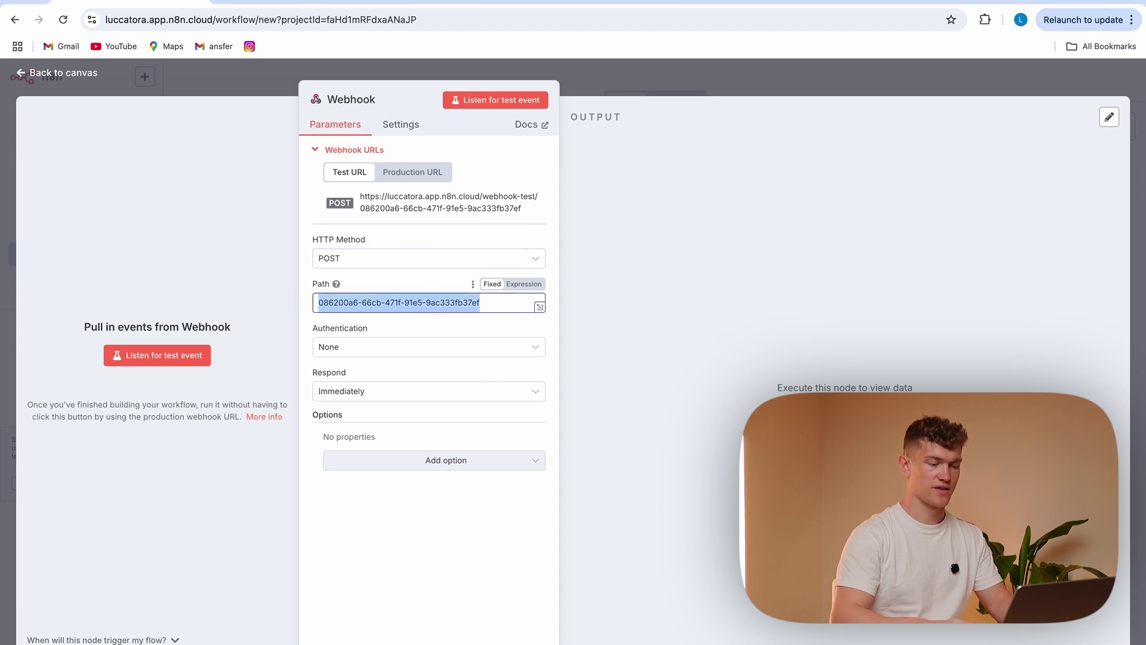
key(BackSpace)
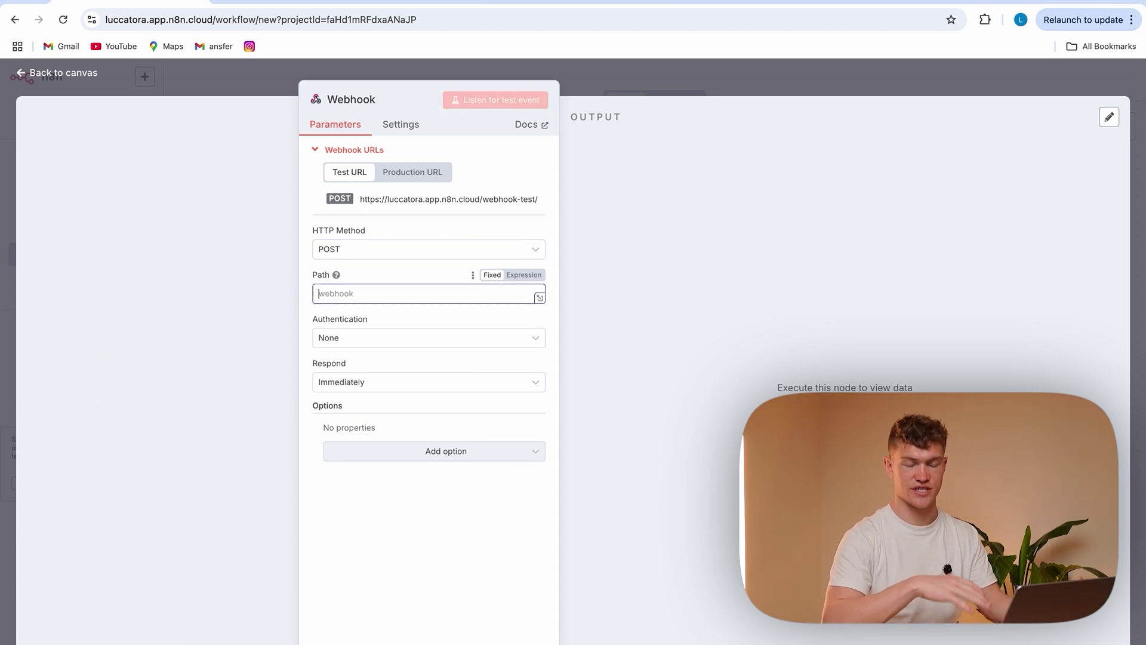
text(https)
click(361, 538)
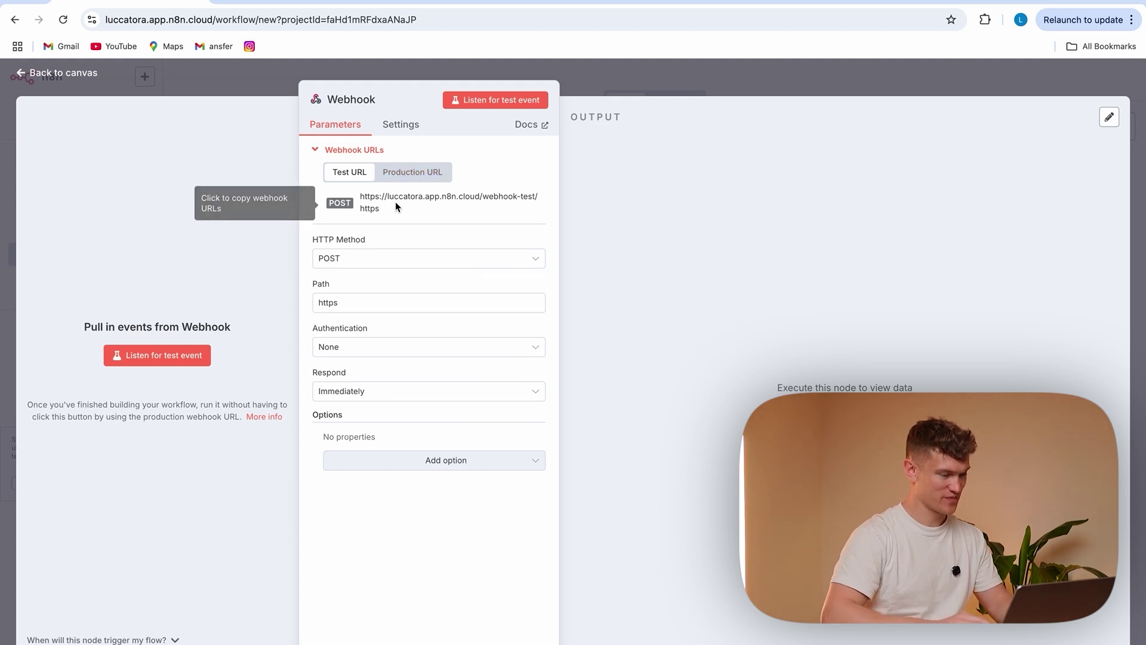
click(414, 172)
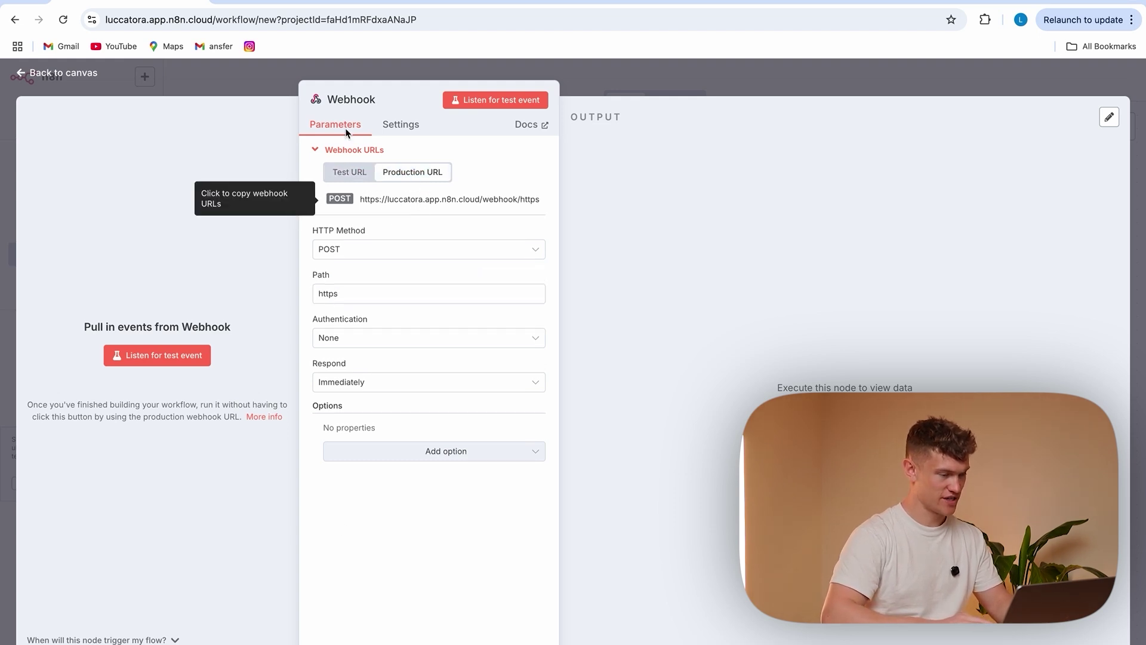
click(277, 90)
Save and activate My workflow 16, then return to My project's workflow list
click(933, 84)
click(832, 82)
click(691, 411)
click(80, 254)
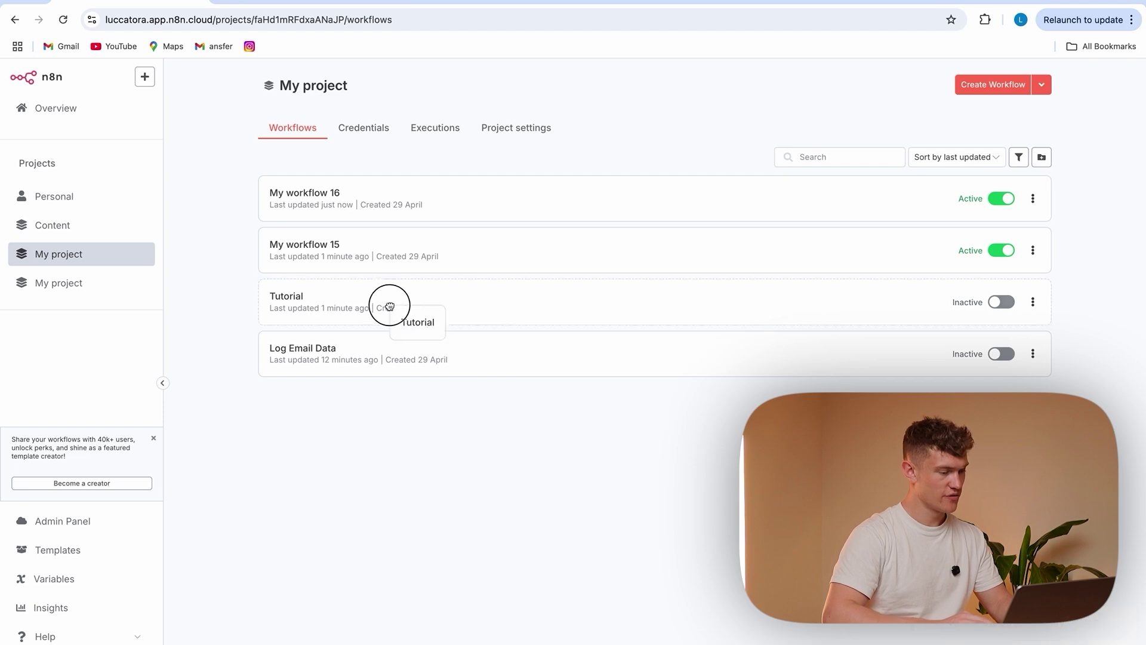
Paste the webhook address as the Tutorial HTTP Request URL and run the Tutorial workflow
click(389, 306)
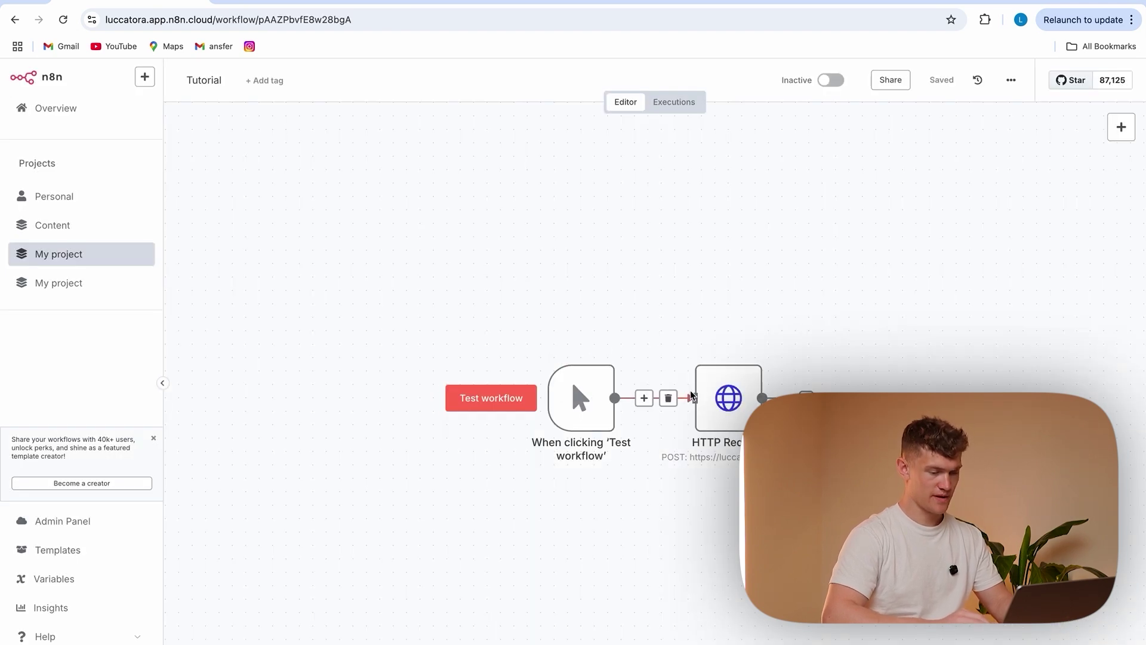
double_click(729, 398)
drag(645, 236, 459, 237)
key(super+v)
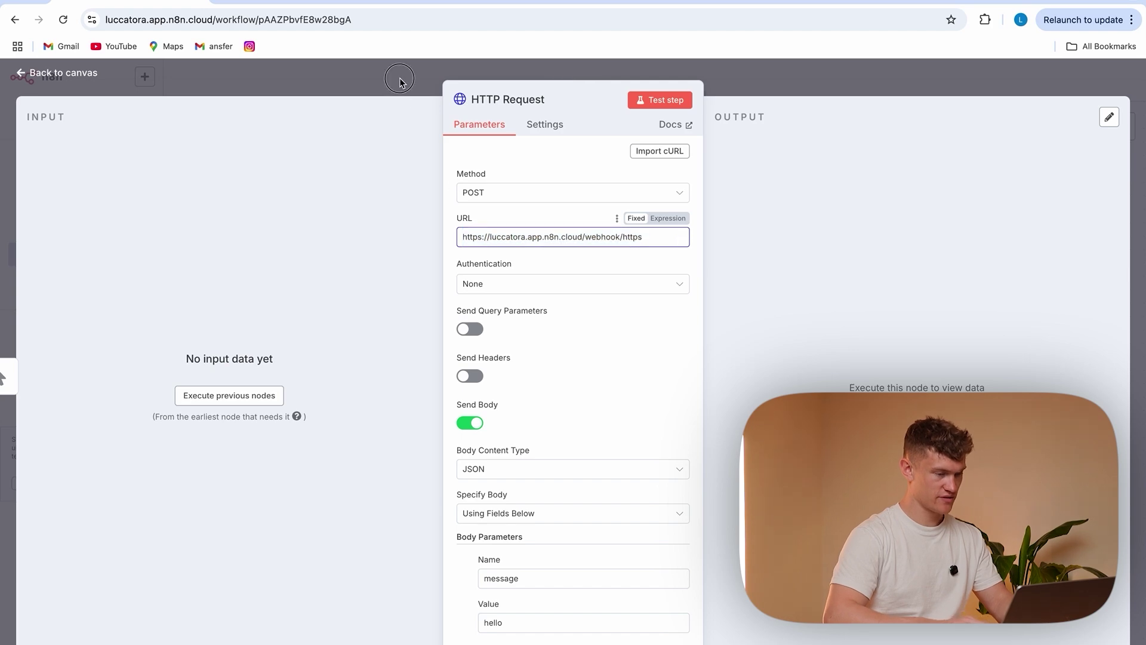
click(402, 81)
click(510, 407)
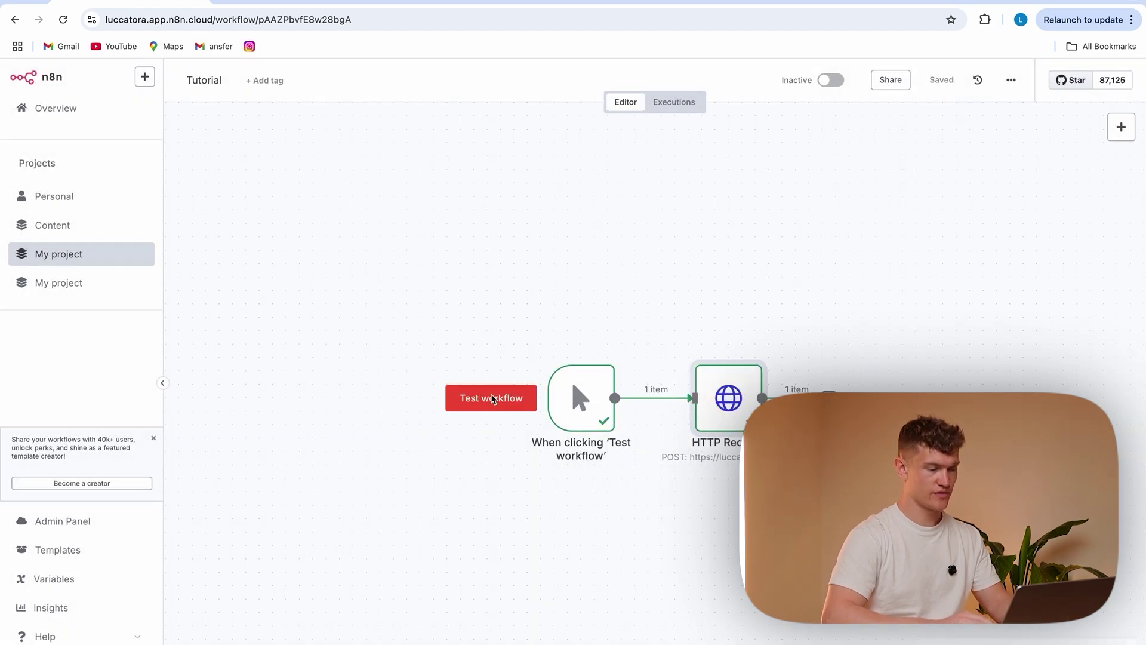
Inspect My workflow 16's latest execution and the data its Webhook received
click(108, 259)
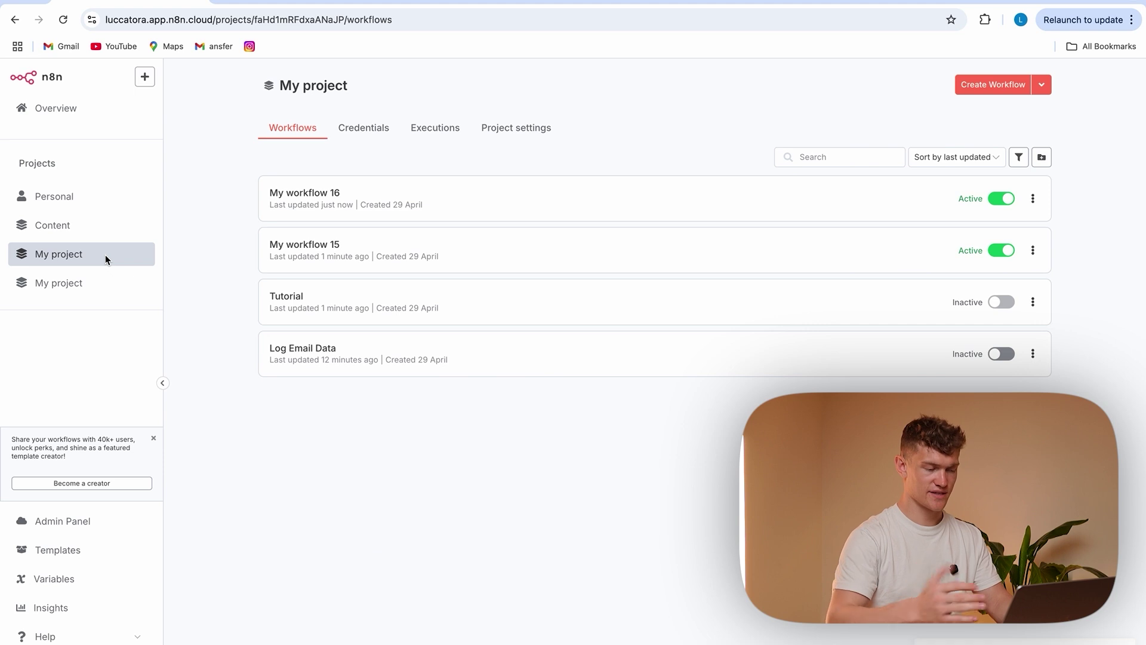
click(508, 197)
click(681, 102)
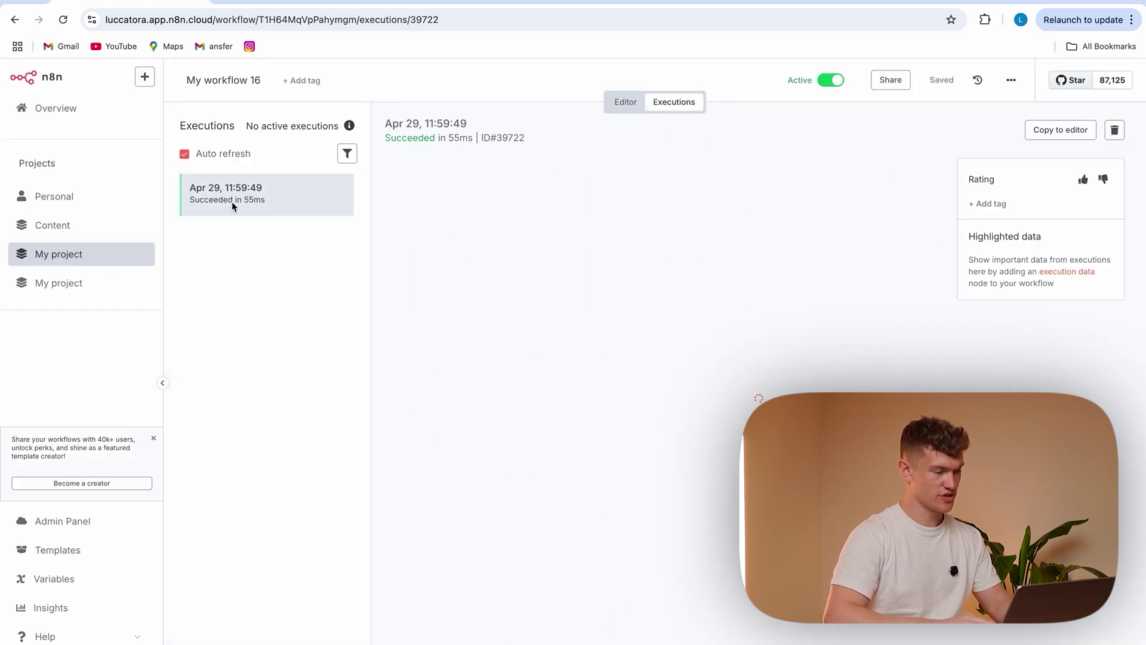
double_click(759, 397)
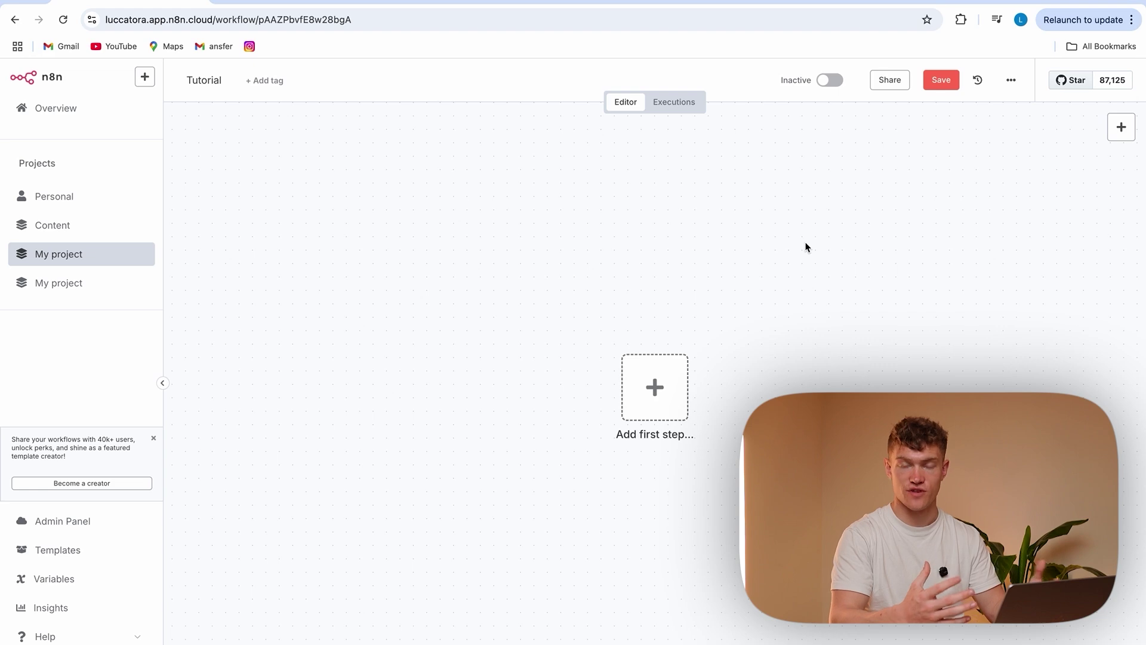
Start the Tutorial workflow with a Gmail 'On message received' trigger
click(657, 381)
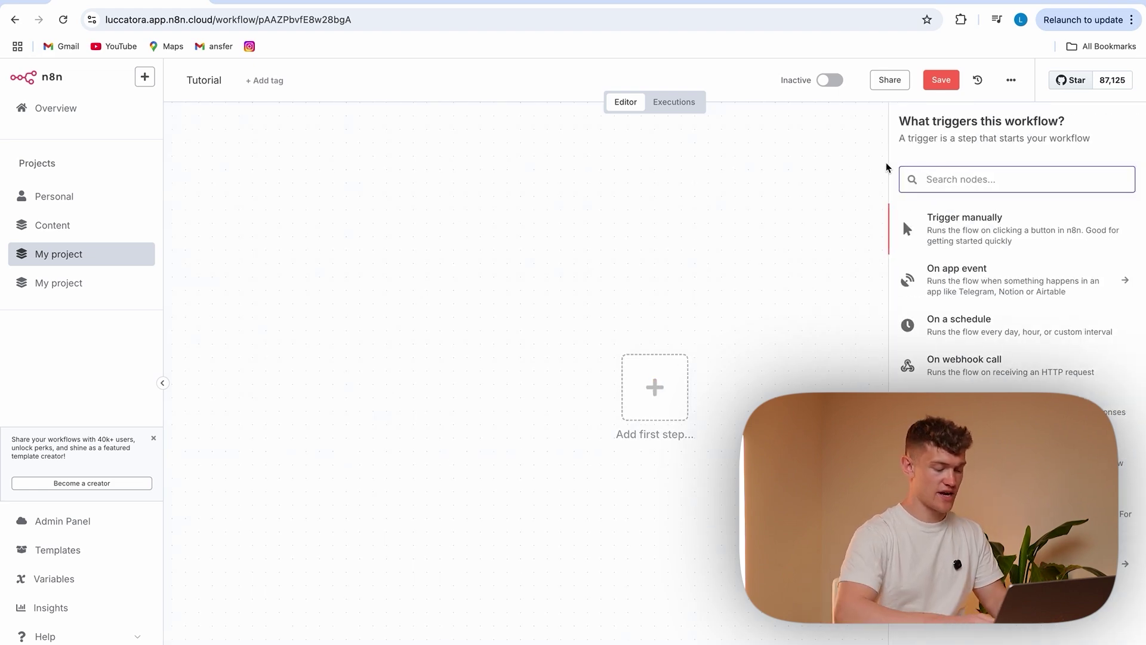
text(gmail)
click(1008, 220)
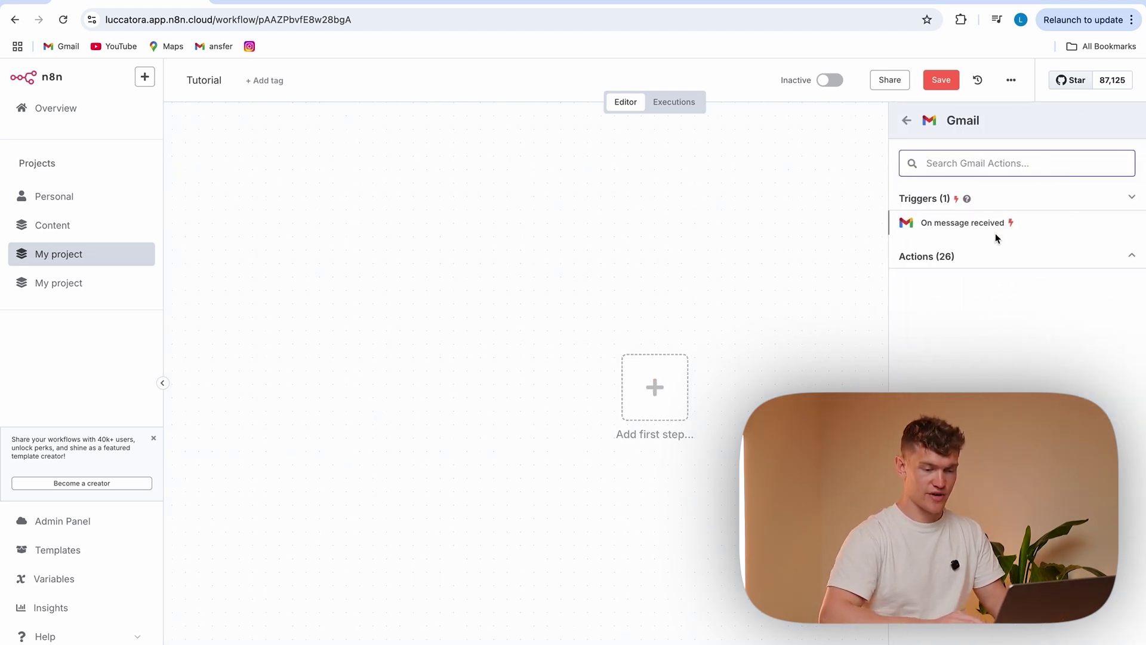
click(1000, 223)
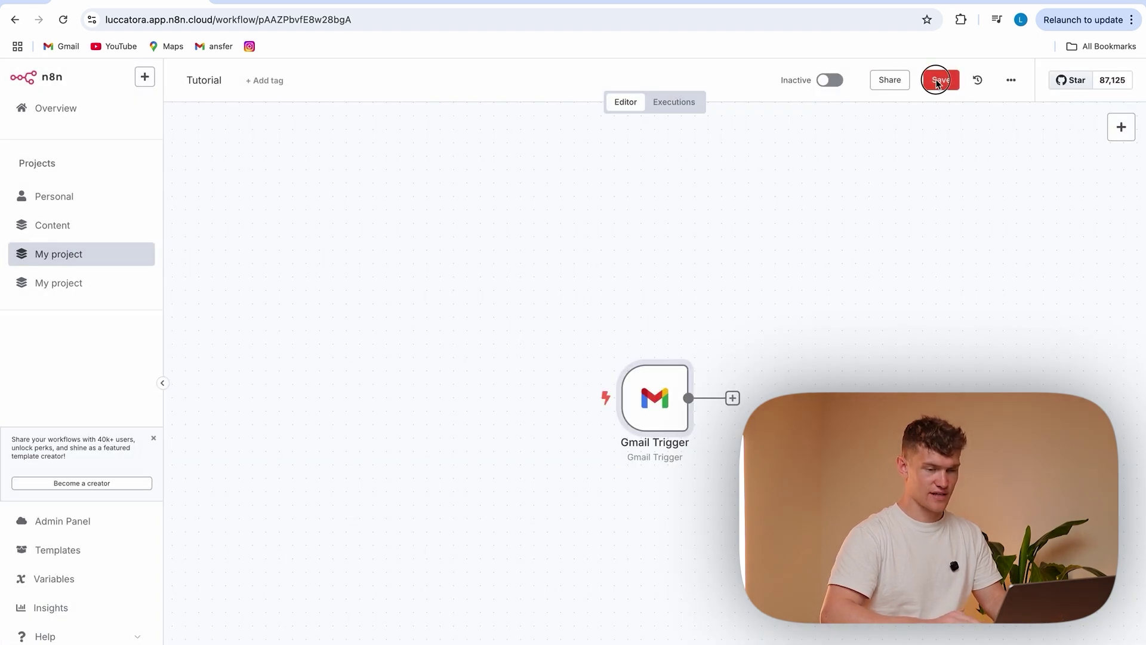
Fetch a sample email as test data and review it
click(939, 80)
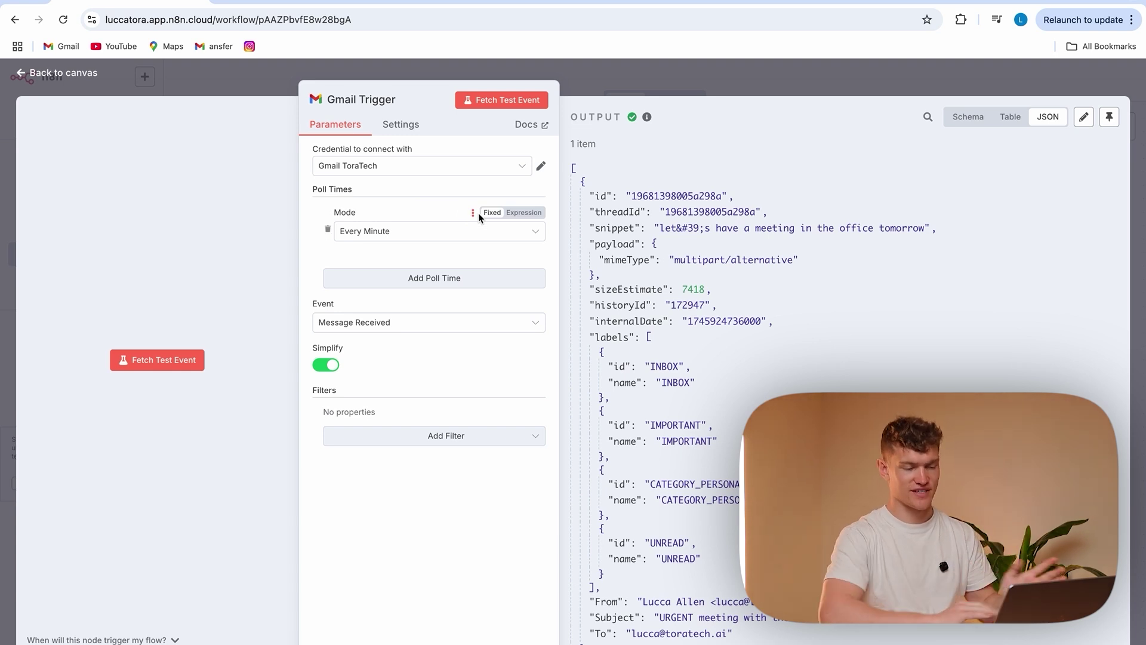
scroll(760, 375, down, 1)
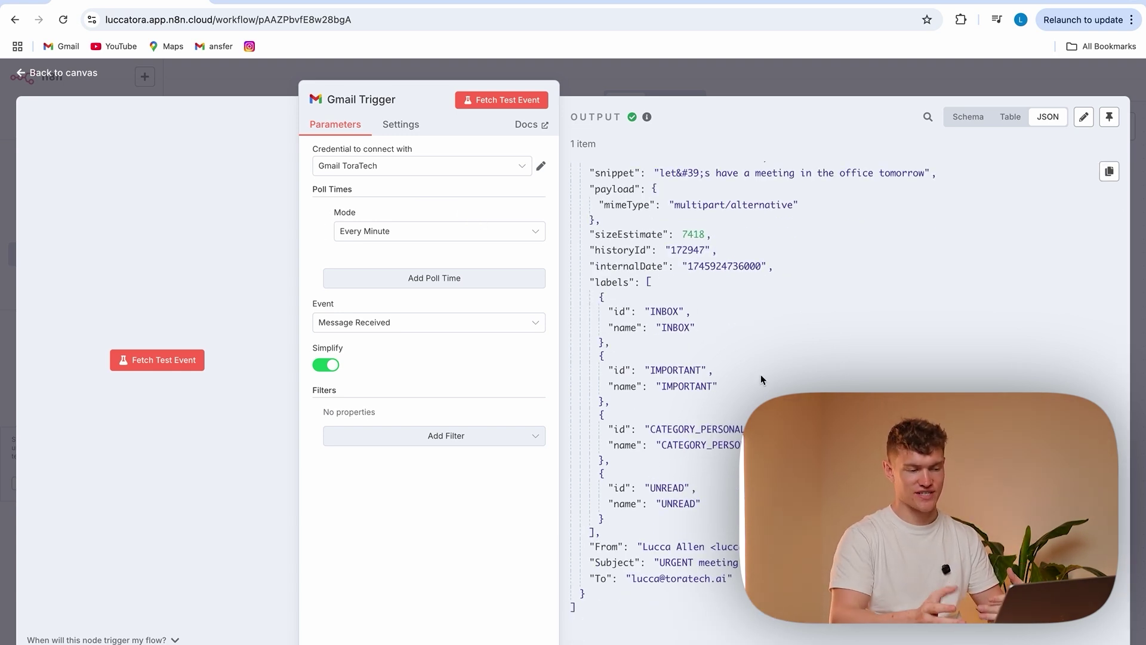
scroll(760, 374, up, 1)
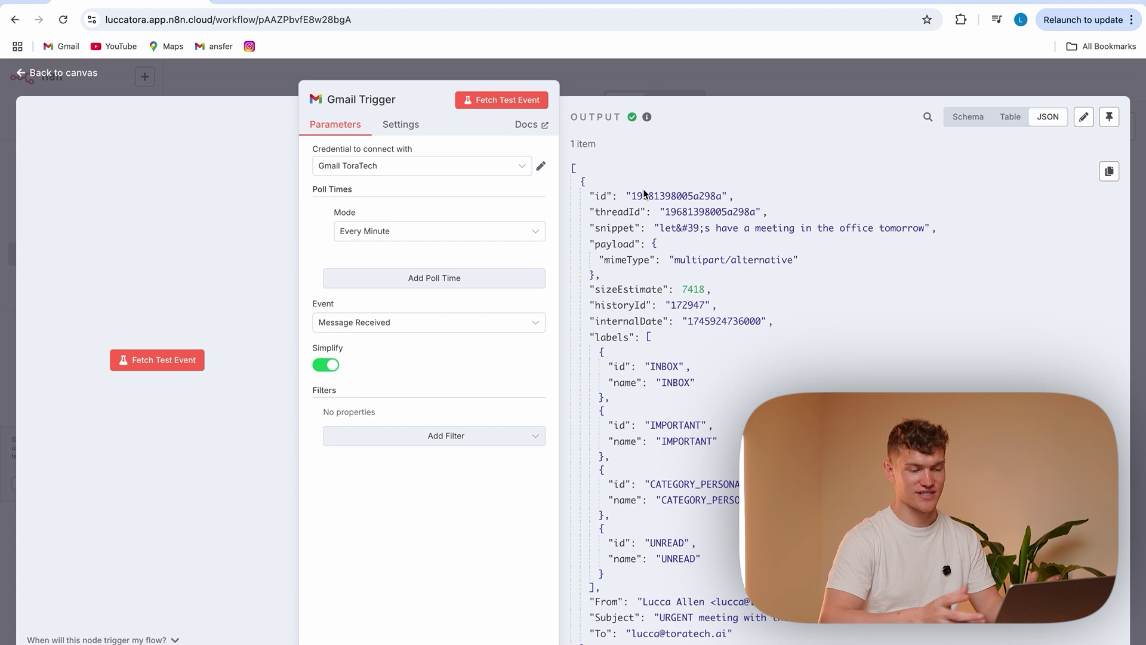
scroll(731, 449, down, 1)
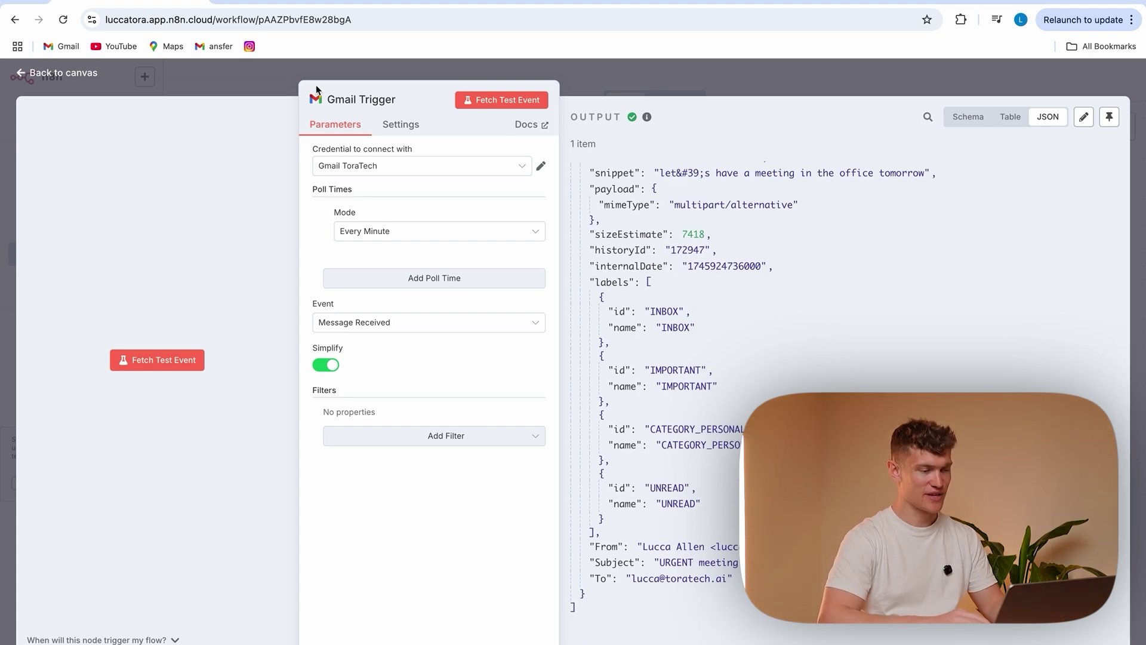
click(258, 88)
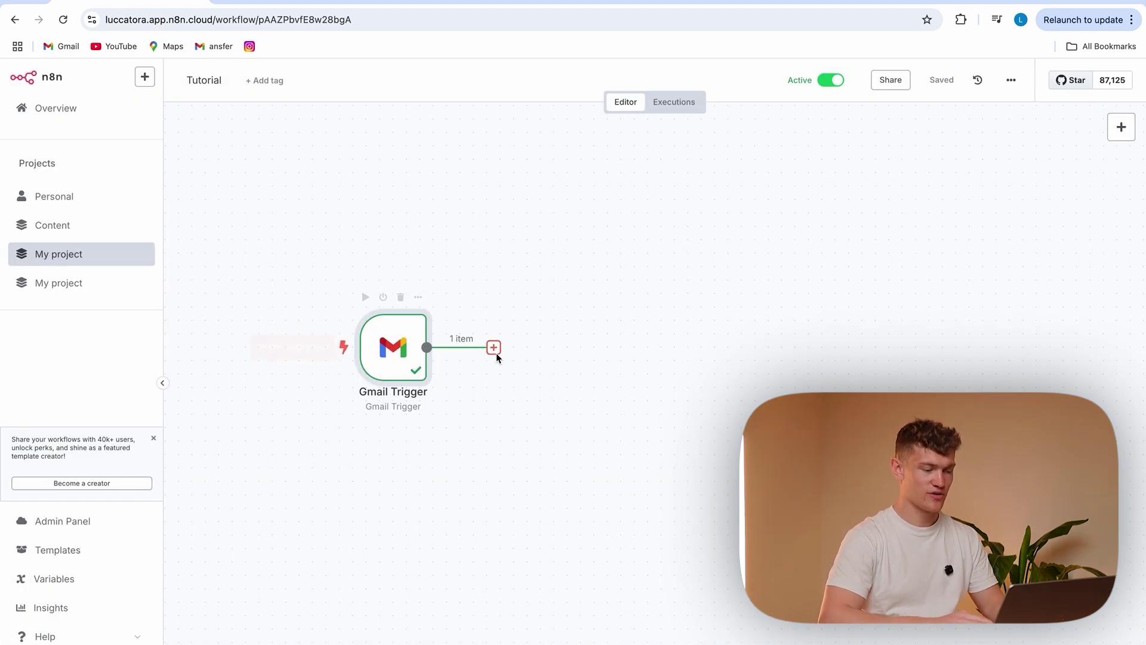
click(494, 348)
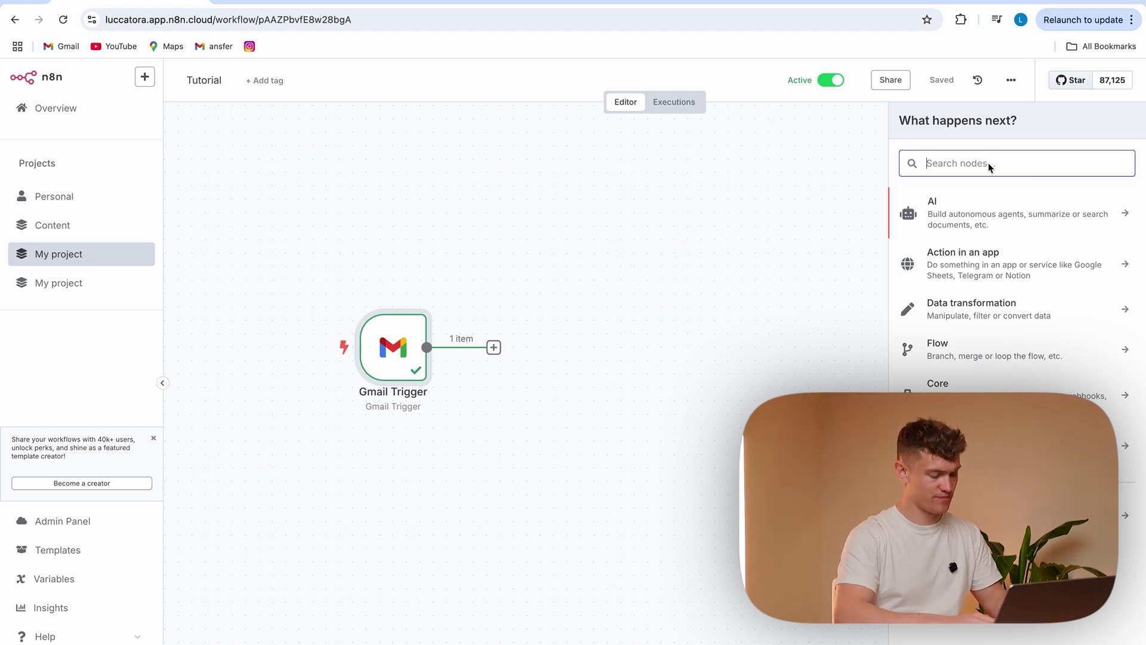
Add an Edit Fields (Set) node with a new field named urgentFlag
text(set)
click(1011, 211)
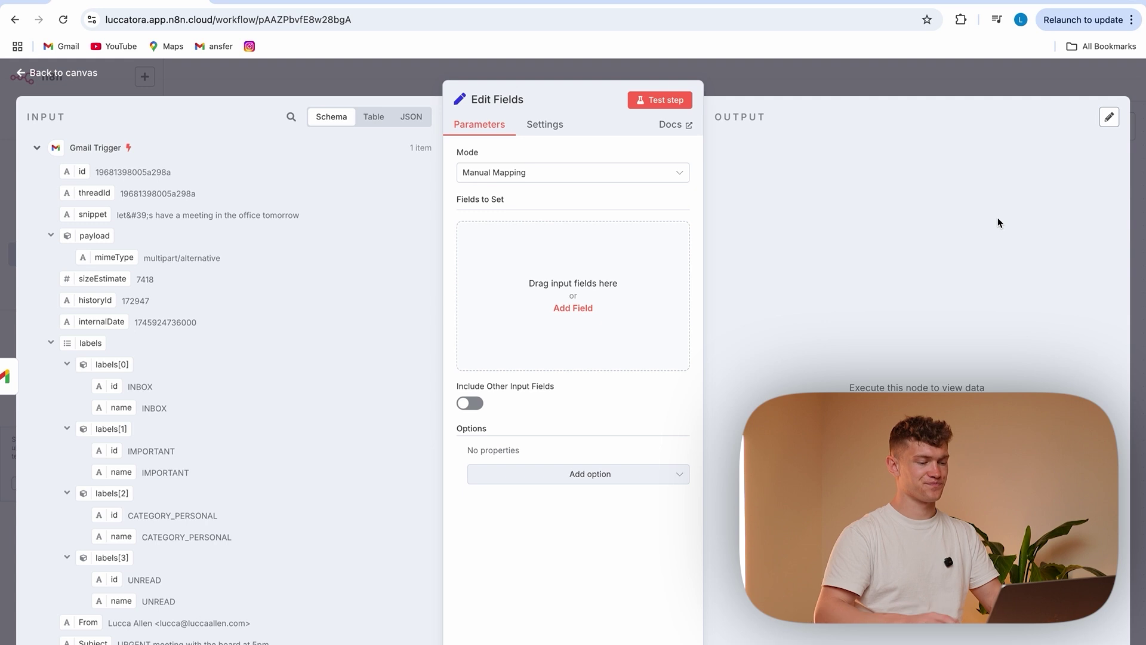
click(573, 308)
click(502, 239)
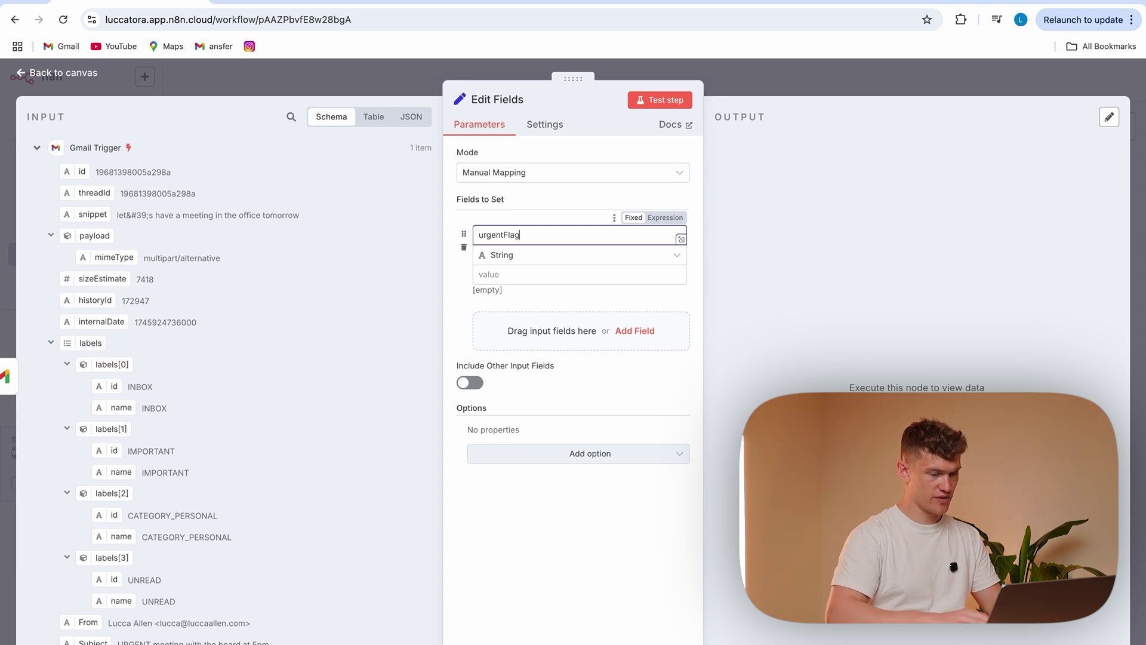
Begin the urgentFlag value expression with {{ $json.Subject && $json.Subject
click(531, 280)
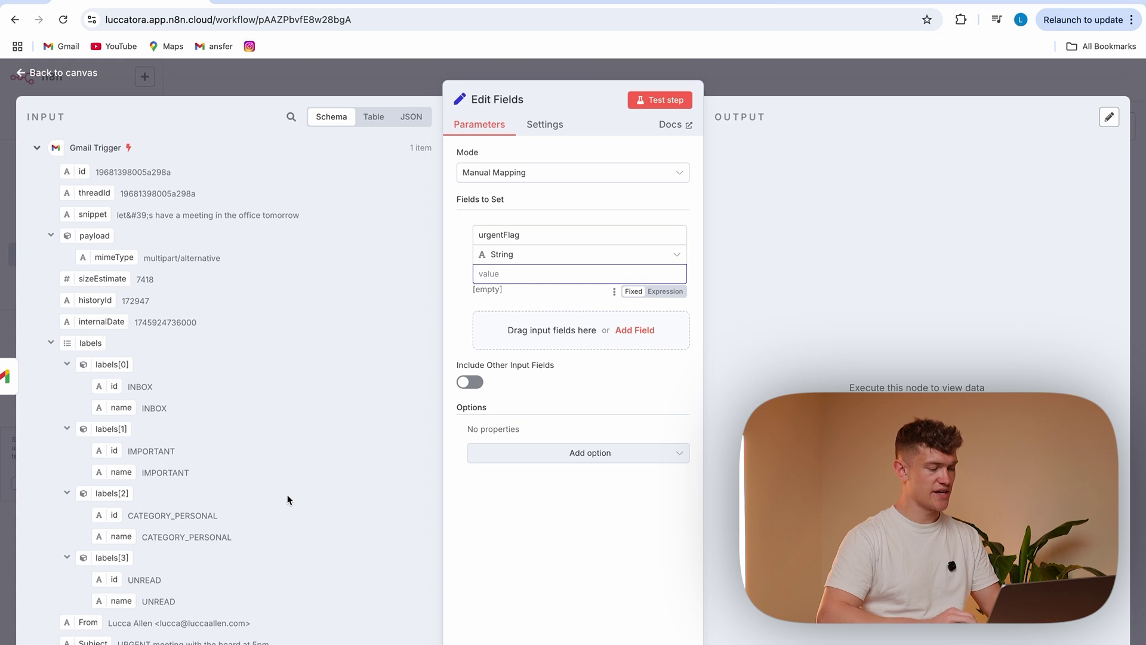
scroll(274, 498, down, 2)
drag(85, 567, 513, 276)
drag(585, 274, 478, 273)
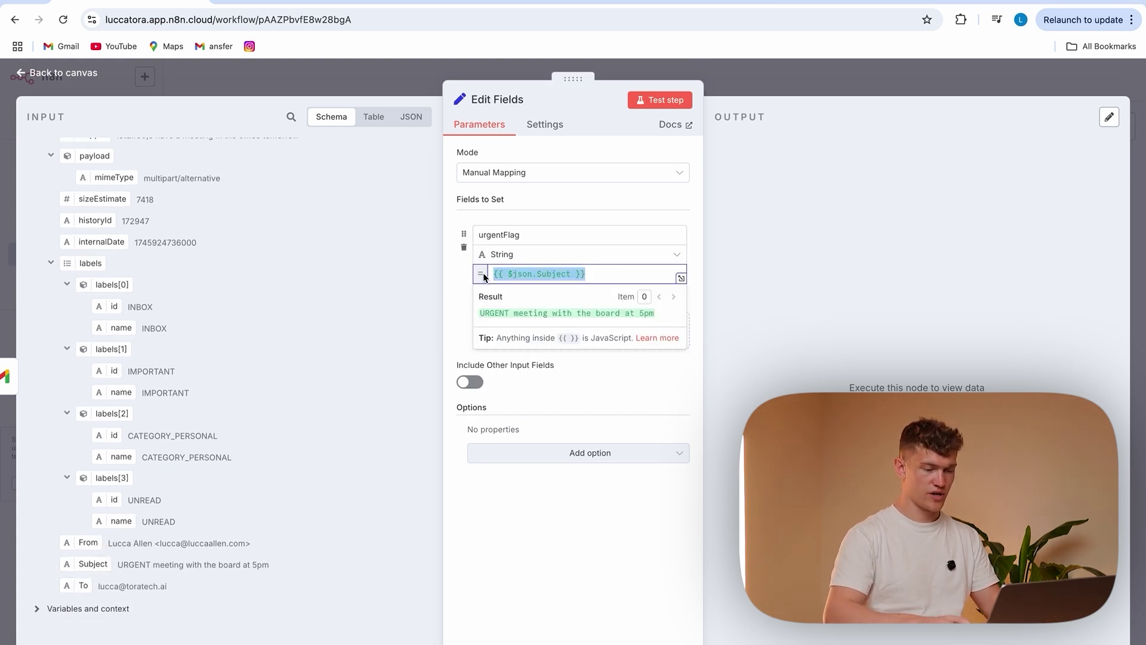
key(BackSpace)
click(508, 274)
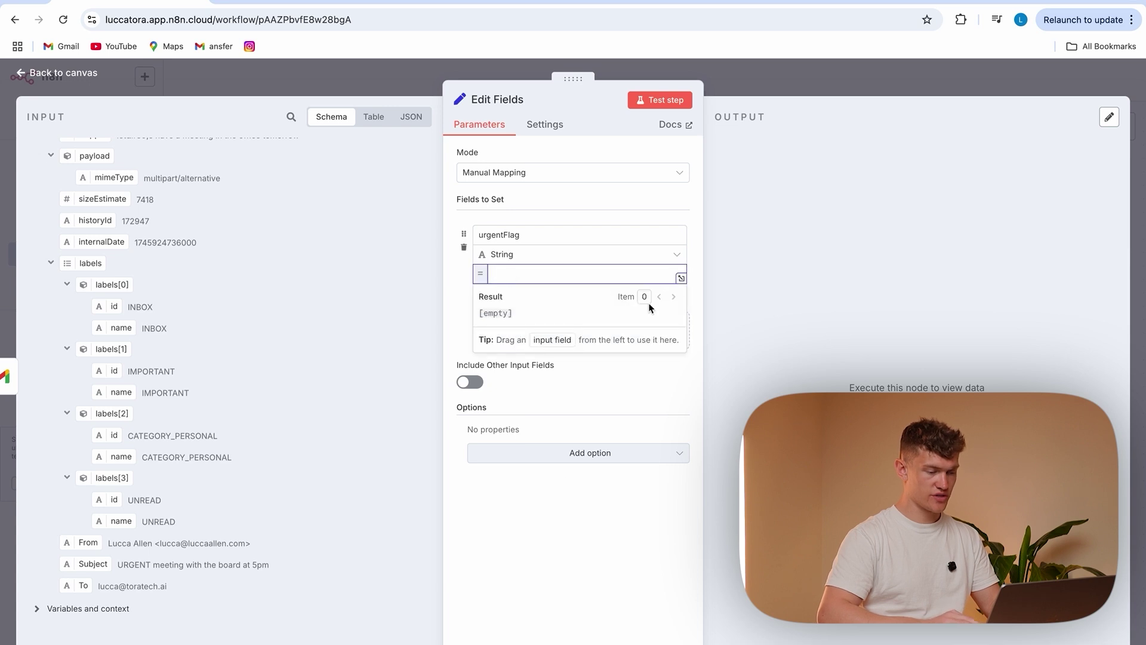
text({{json)
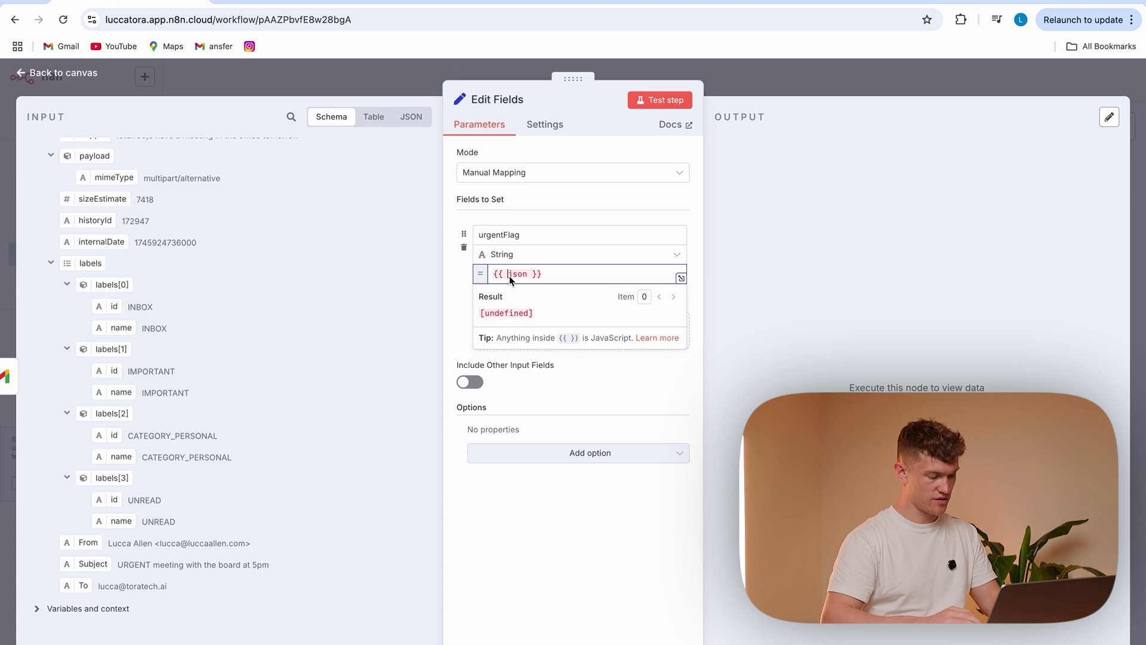
text($)
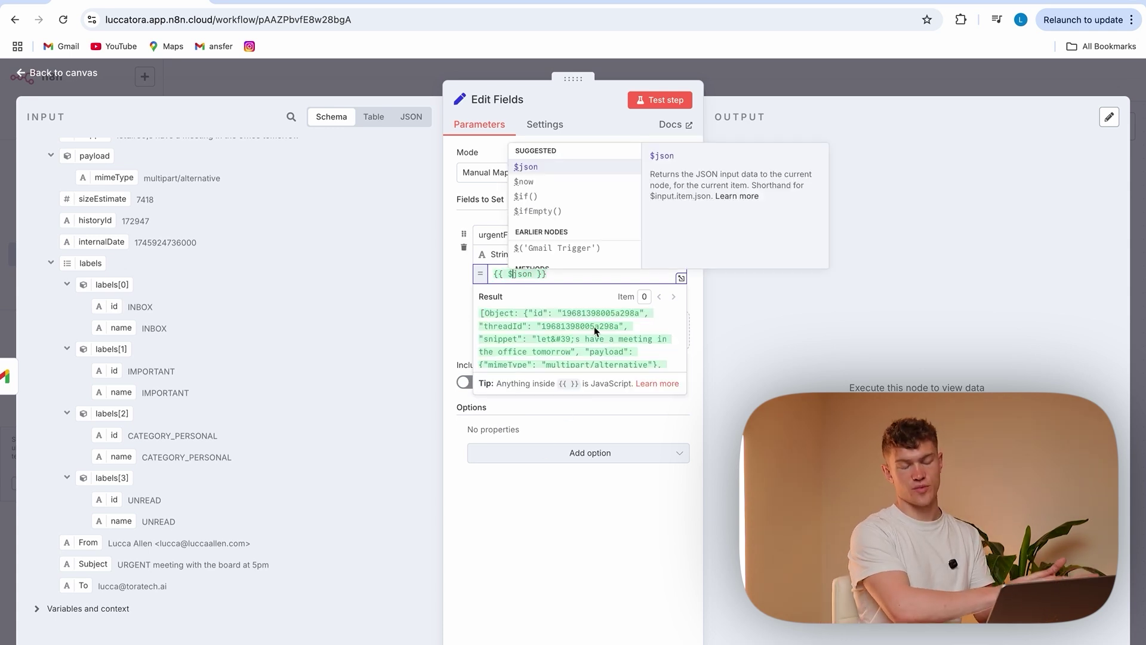
click(533, 273)
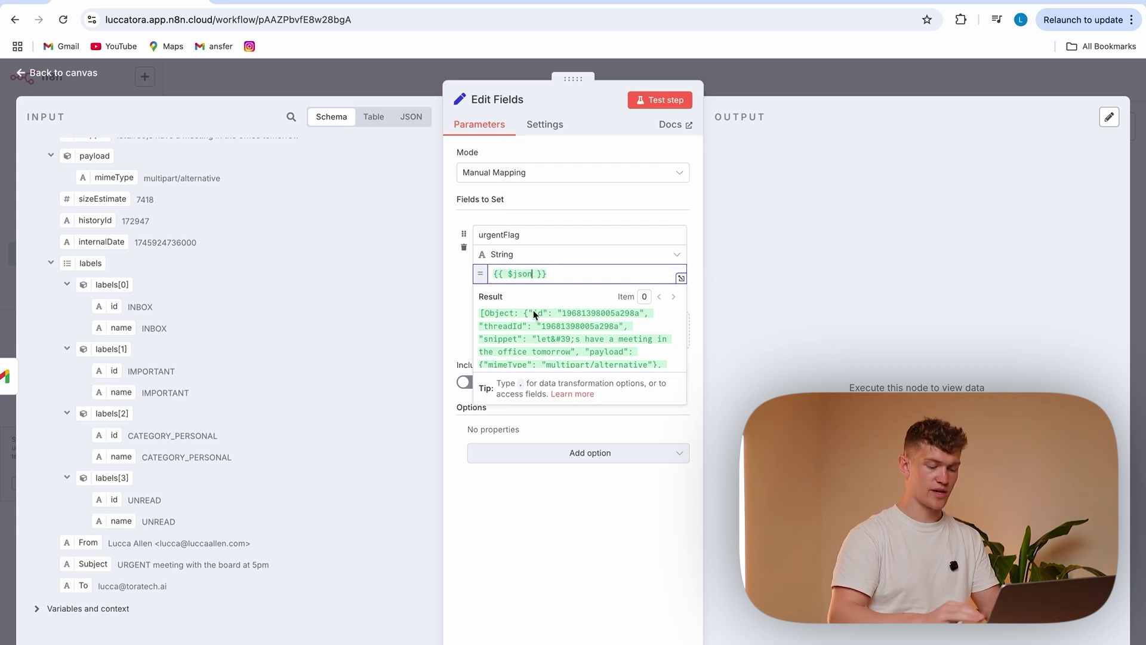
text(.)
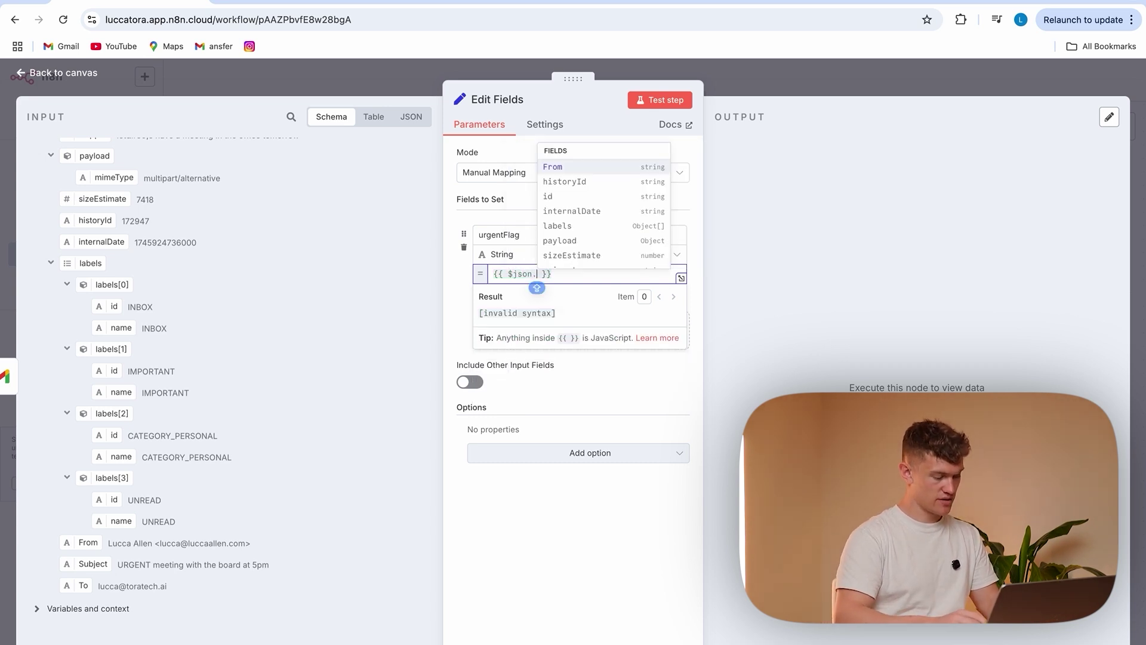
text(Subject)
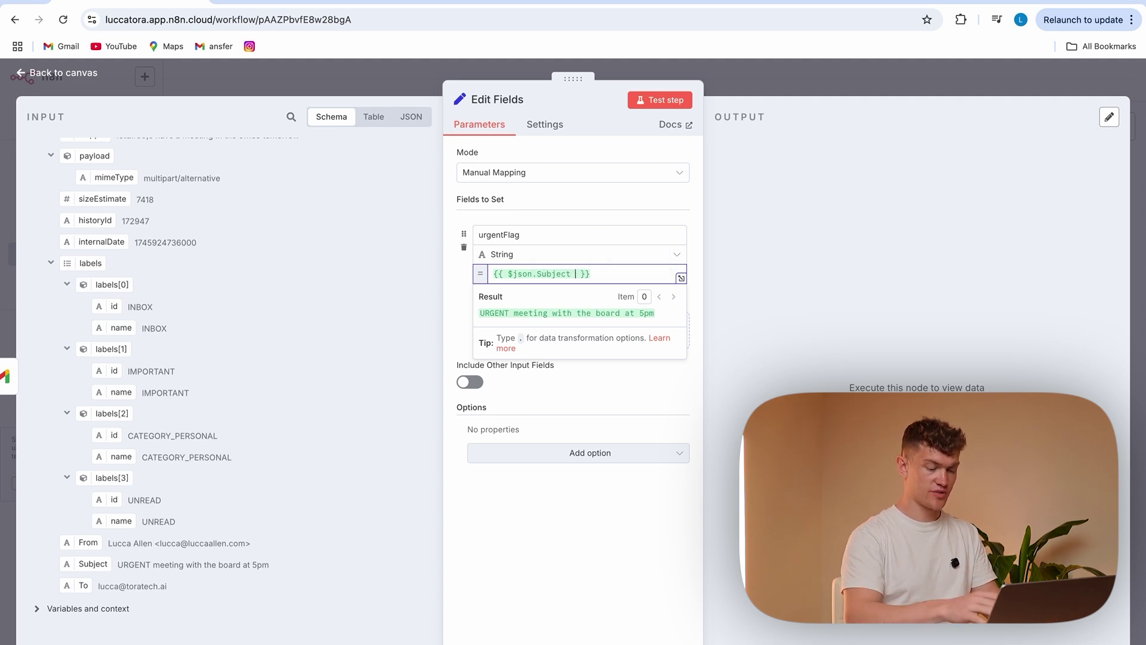
text( &&  )
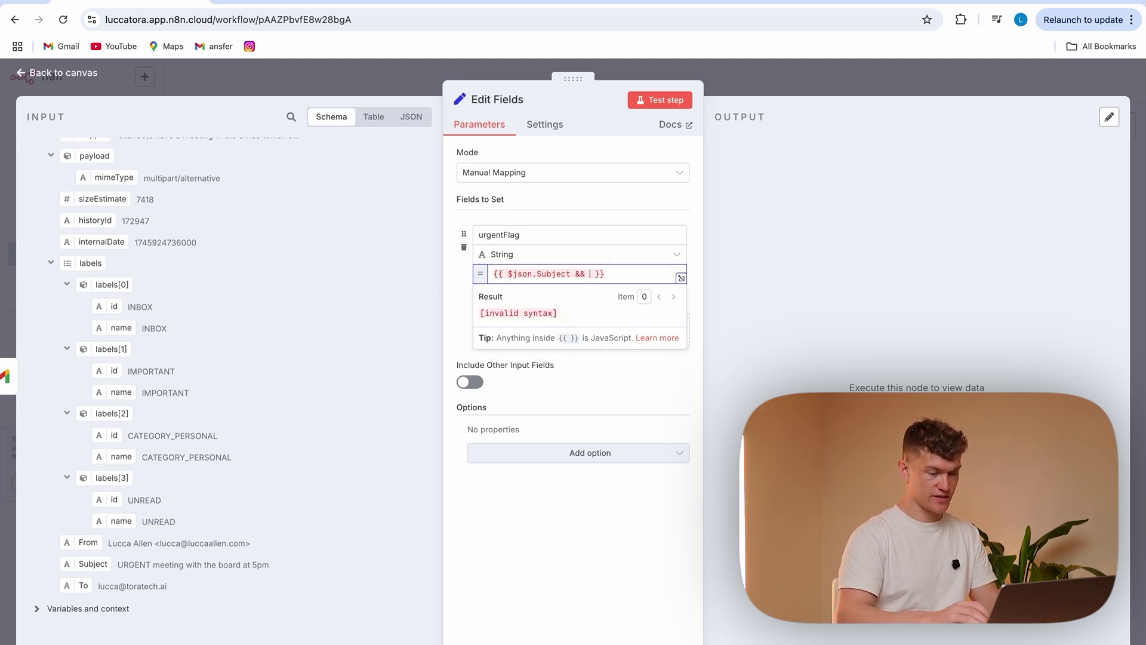
text($json)
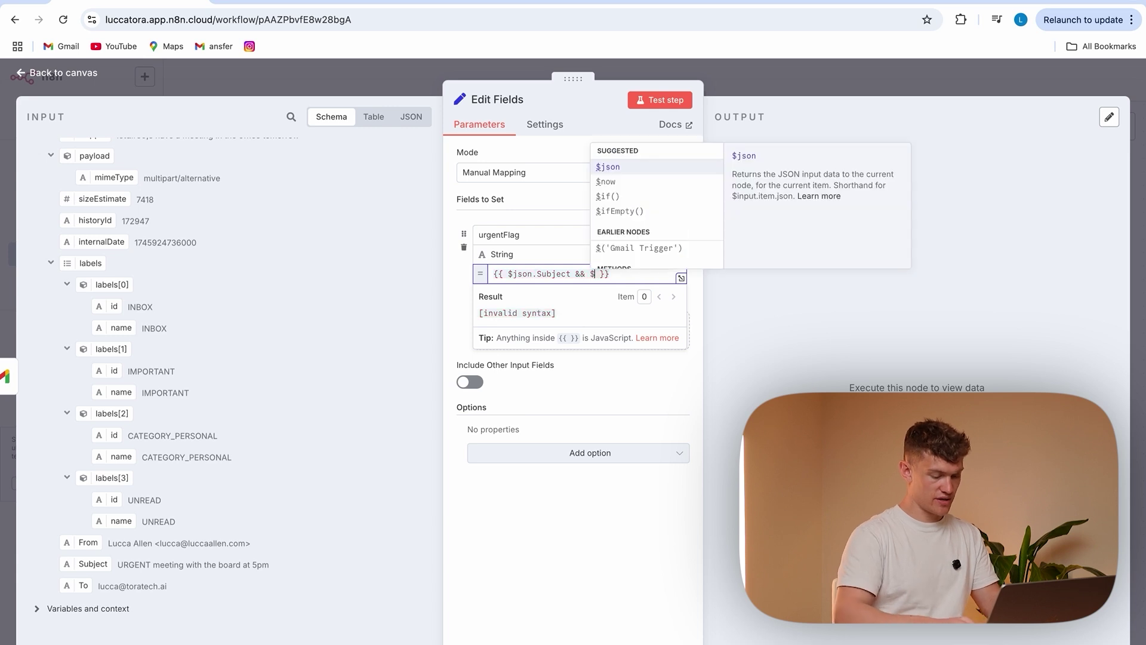
text(.Subje)
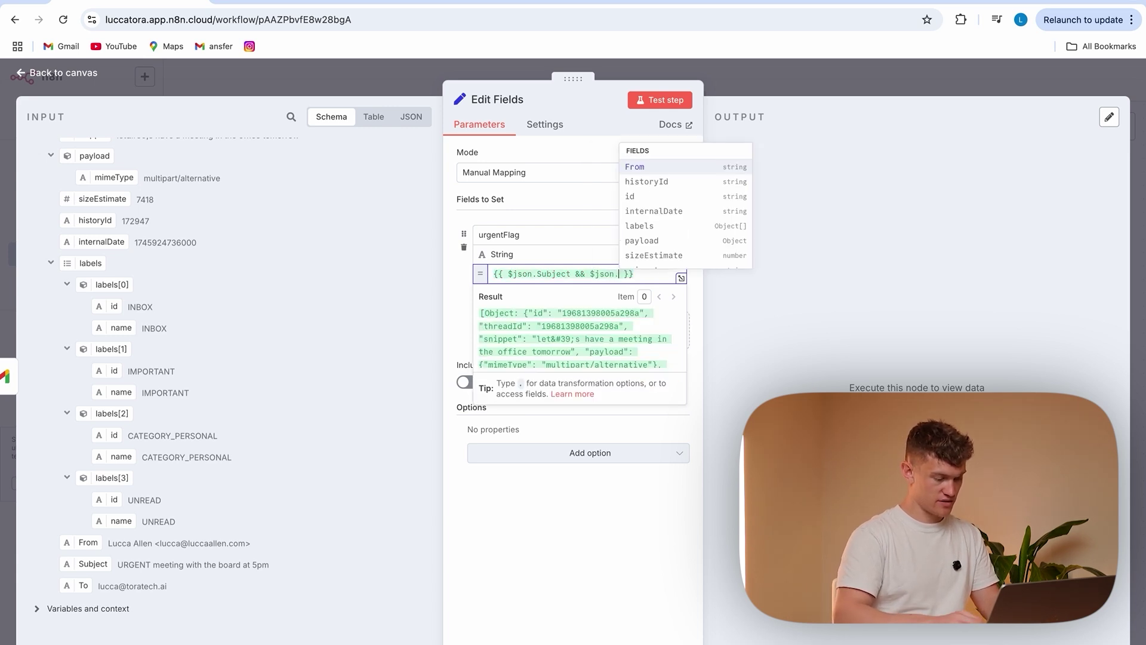
text(ct)
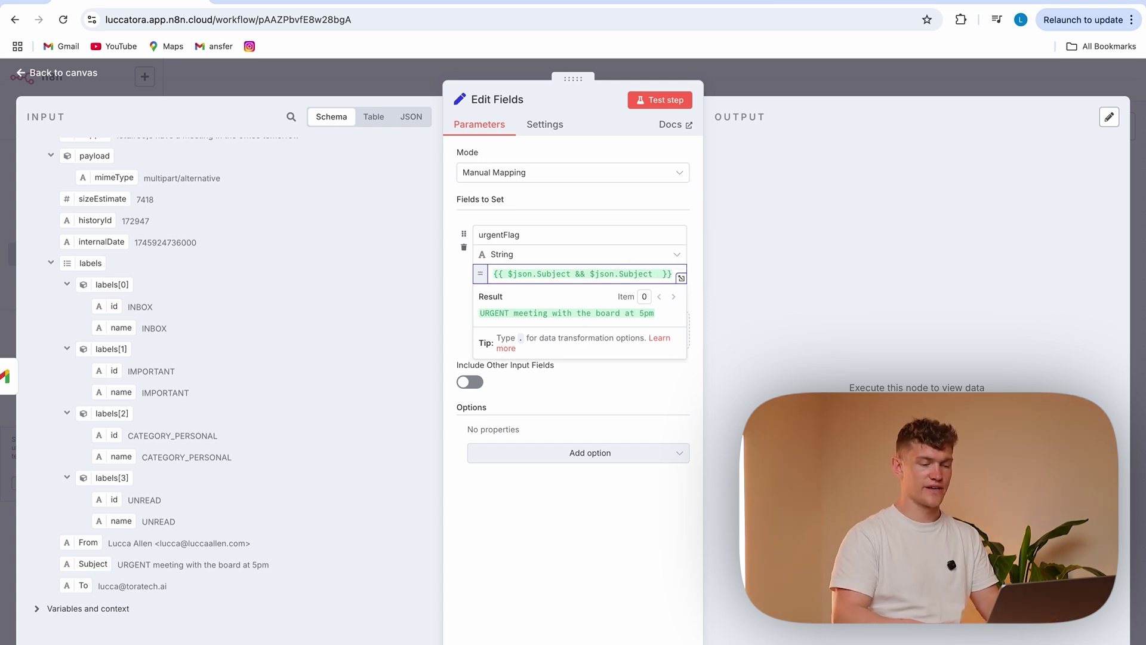
text( .to)
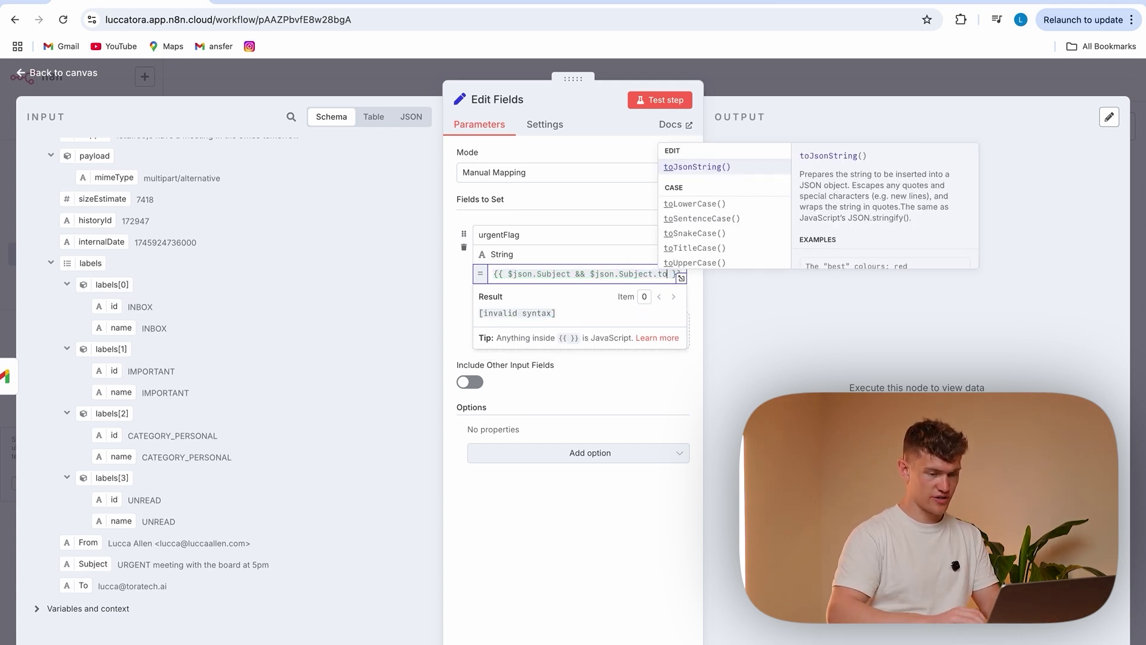
Finish it as toLowerCase().includes('urgent') ? 'URGENT' : 'Normal'
click(686, 204)
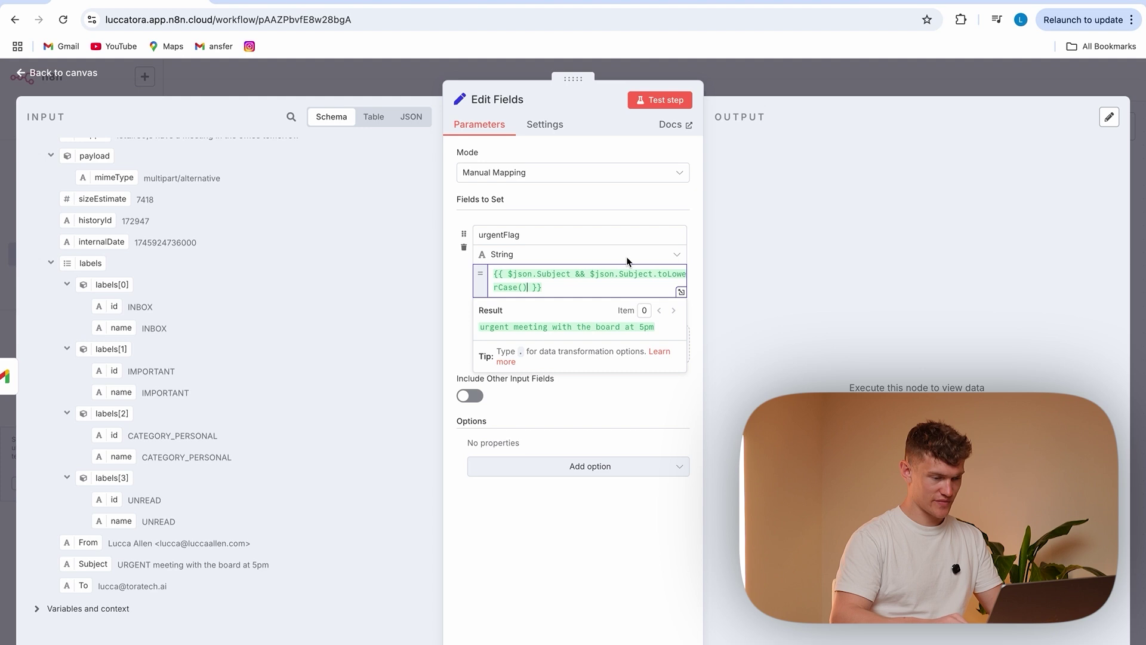
text(.)
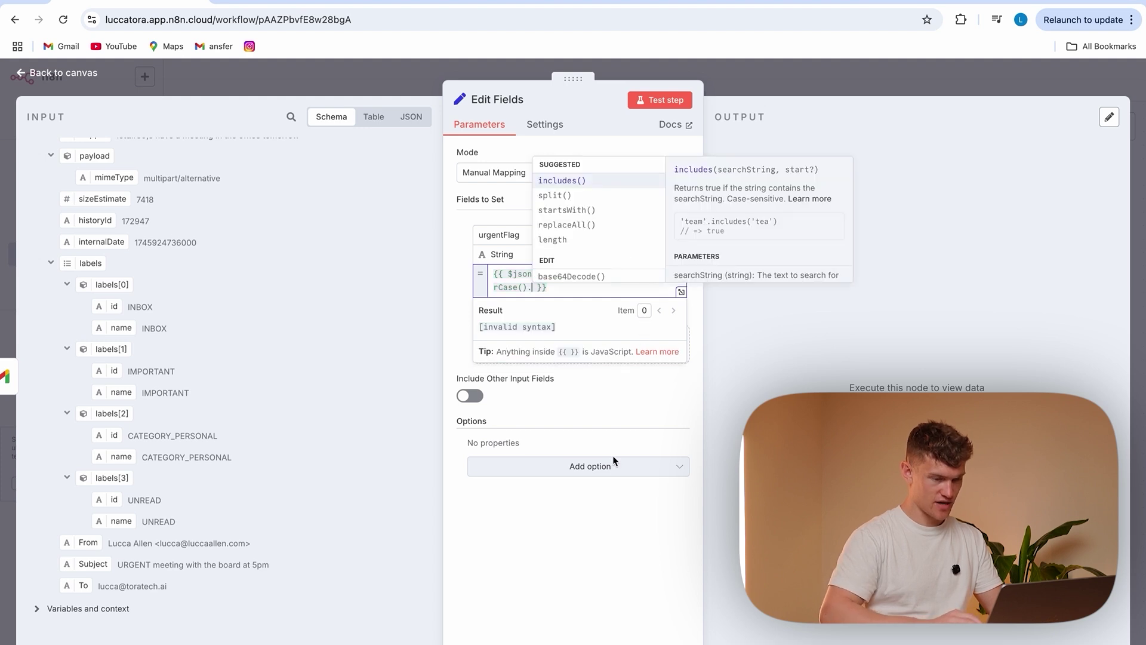
click(577, 178)
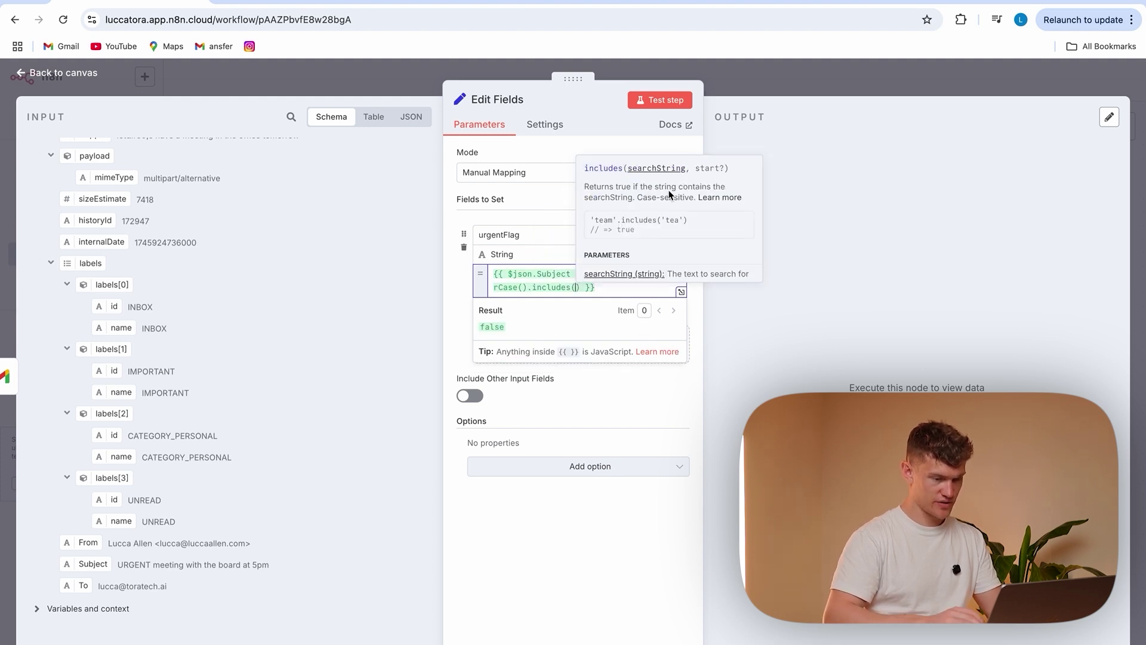
text(')
text(urgent)
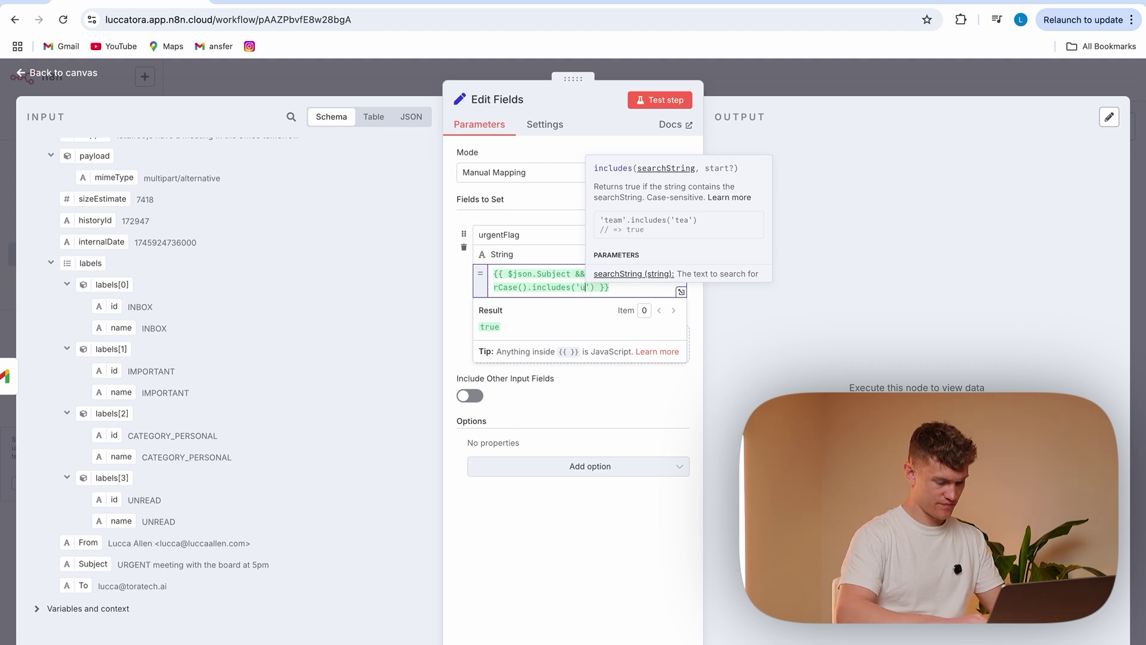
click(617, 289)
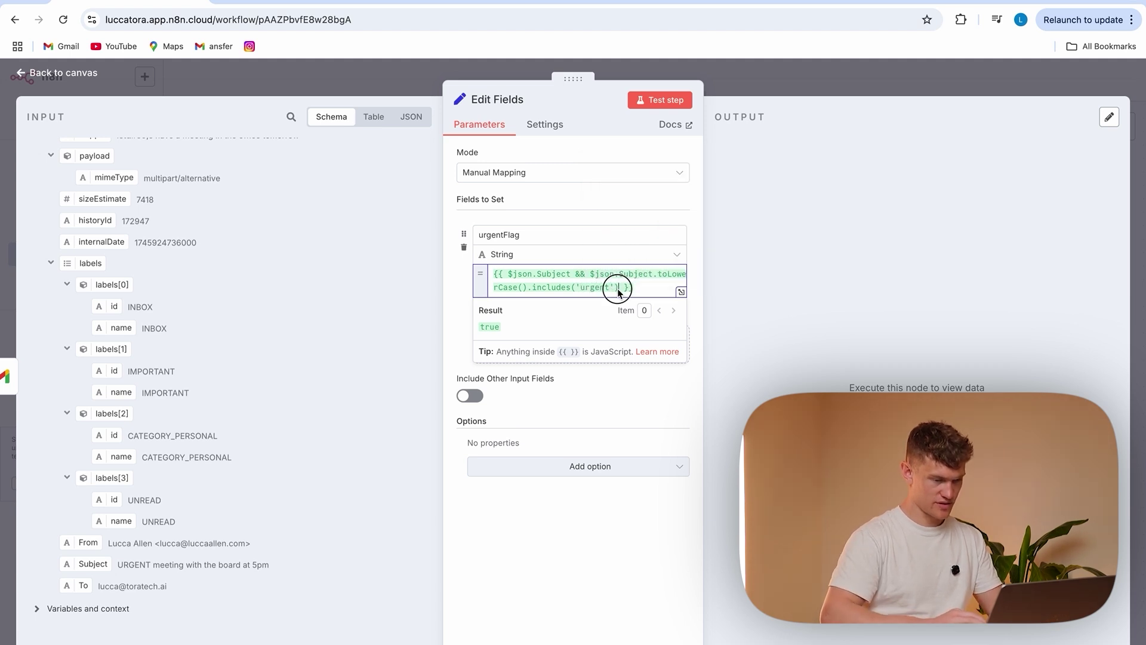
click(648, 292)
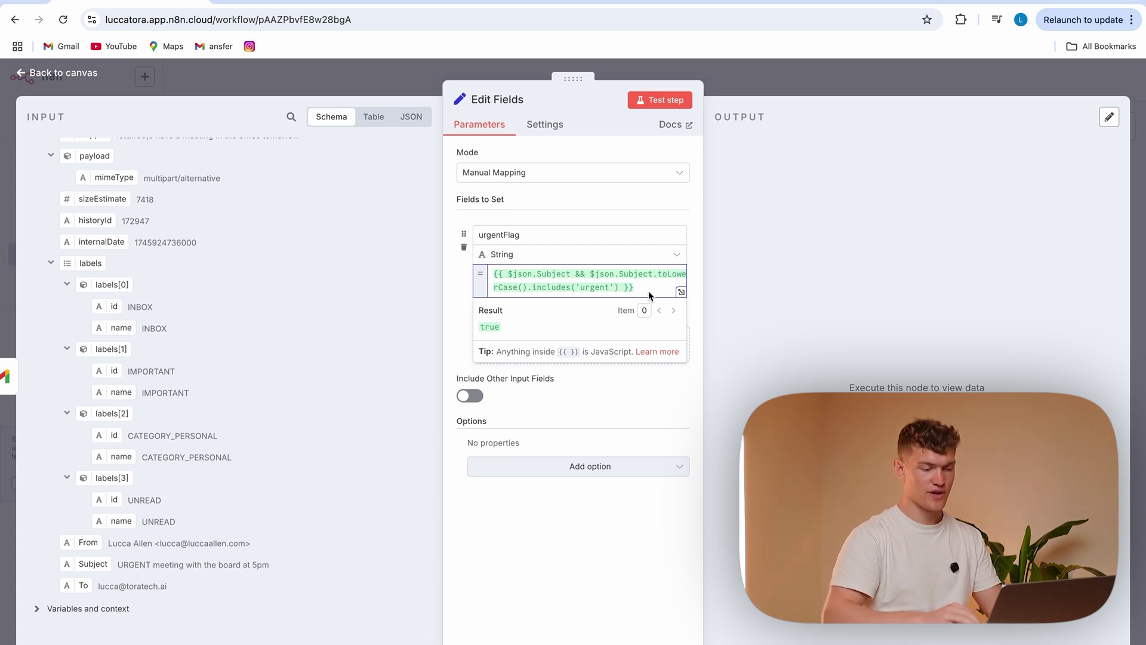
click(619, 293)
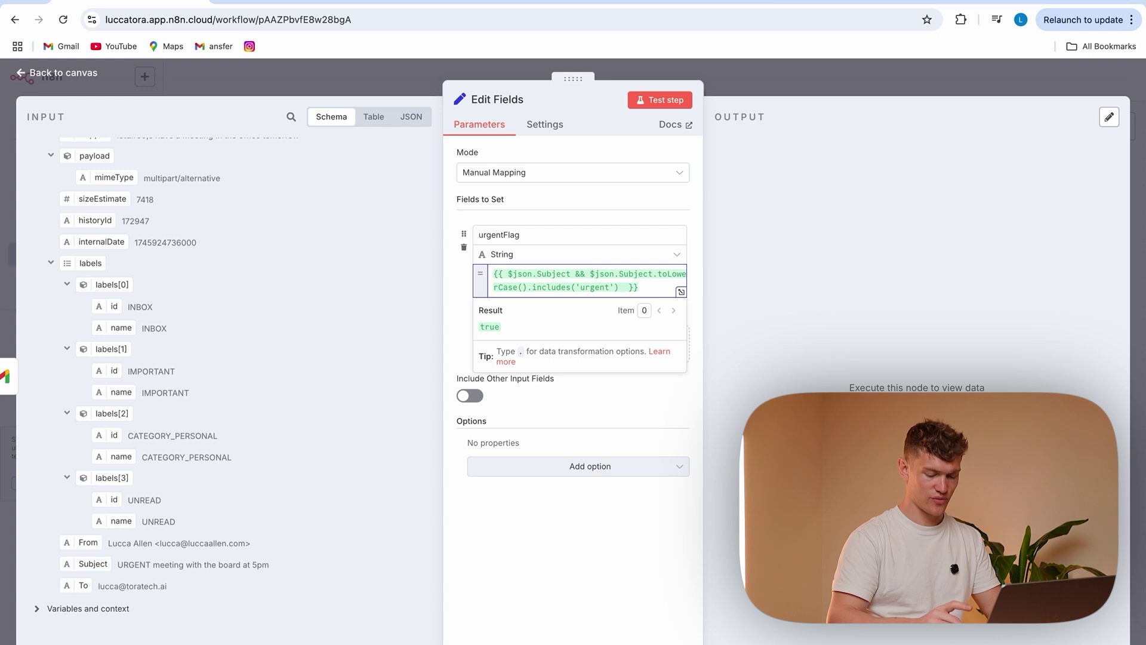
text(? 'U)
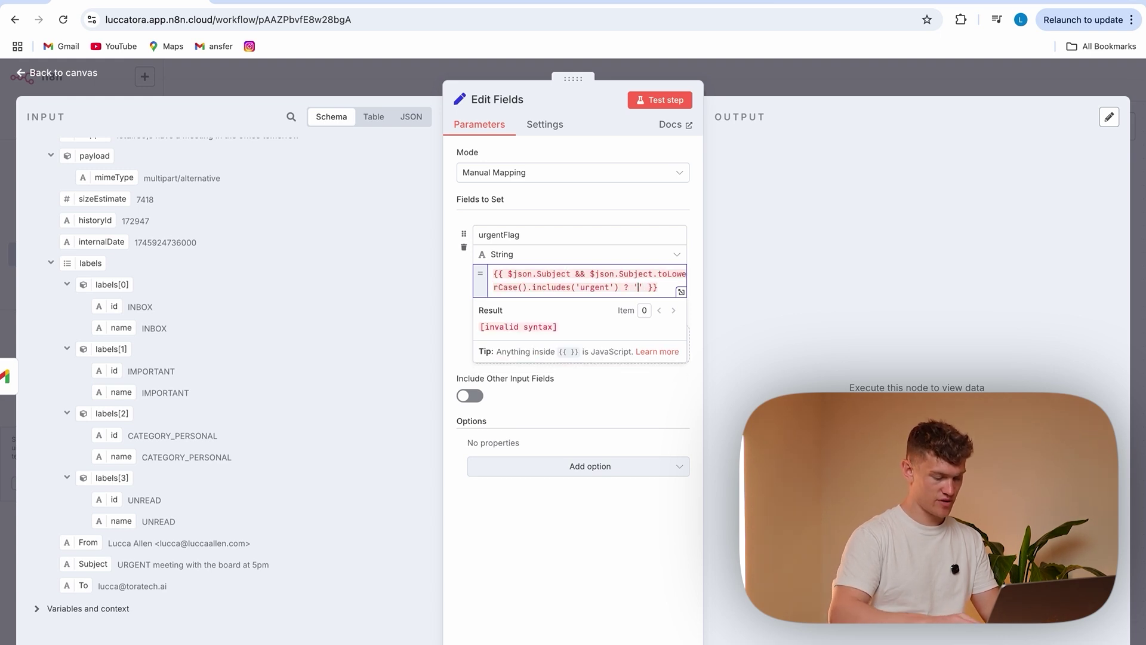
text(RGENT)
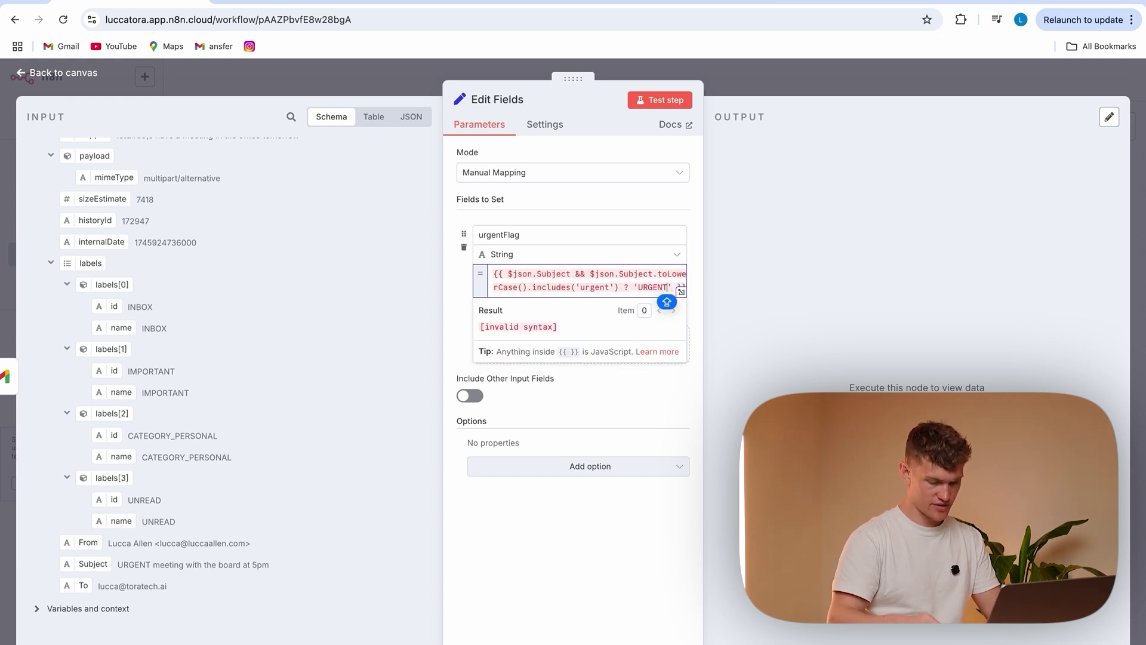
text(' :)
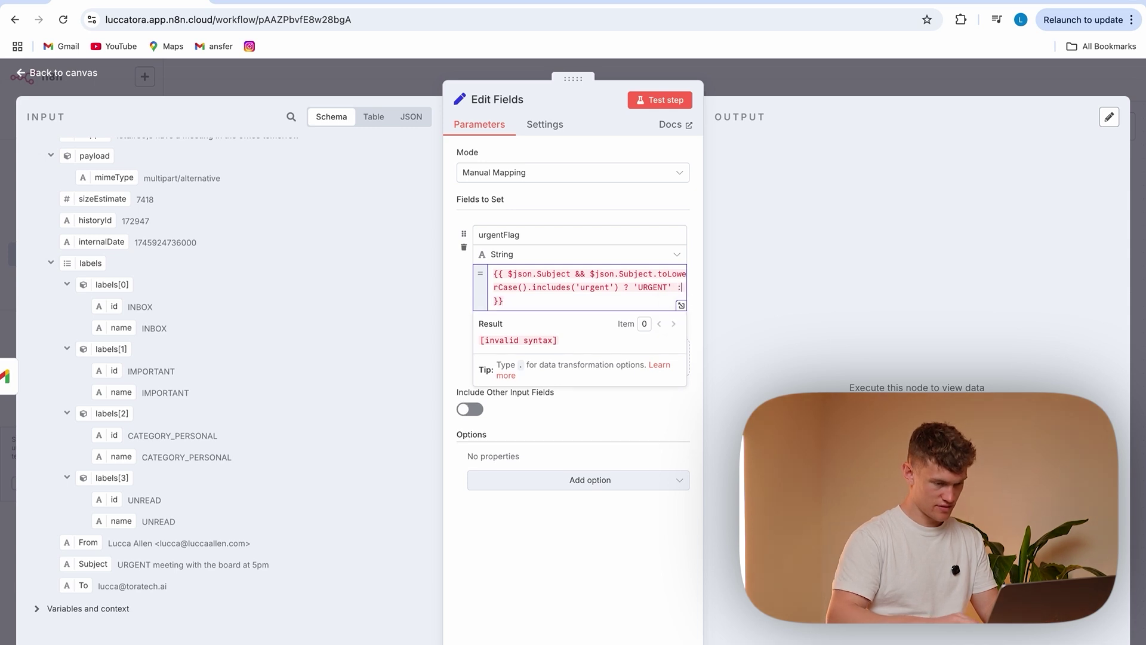
text( '' )
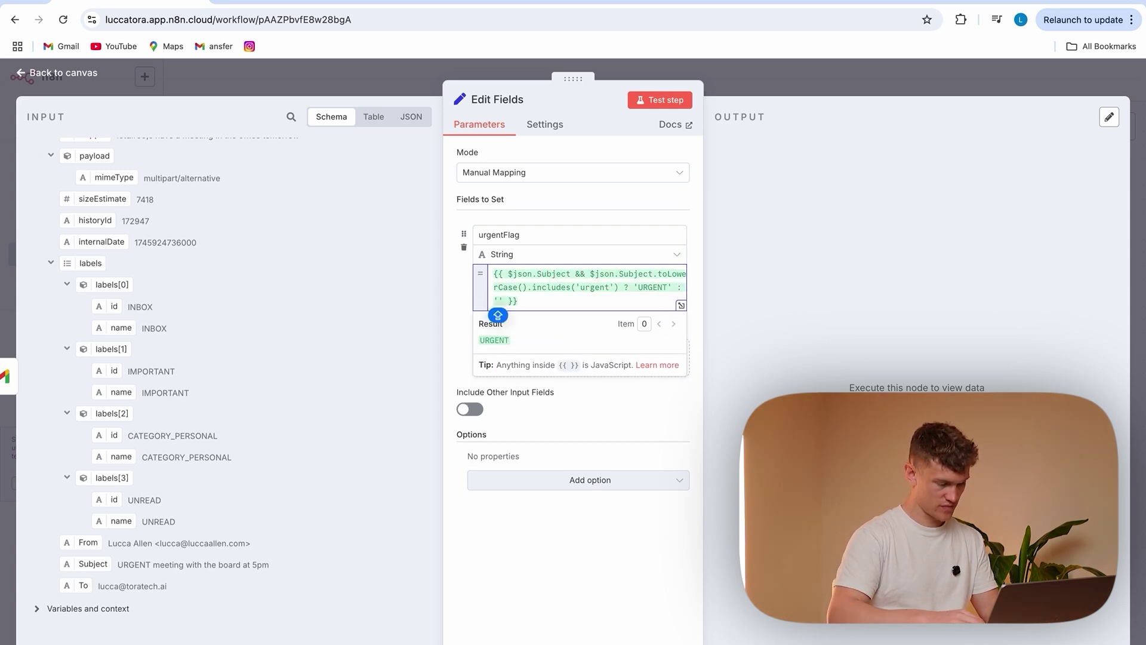
text(Normal)
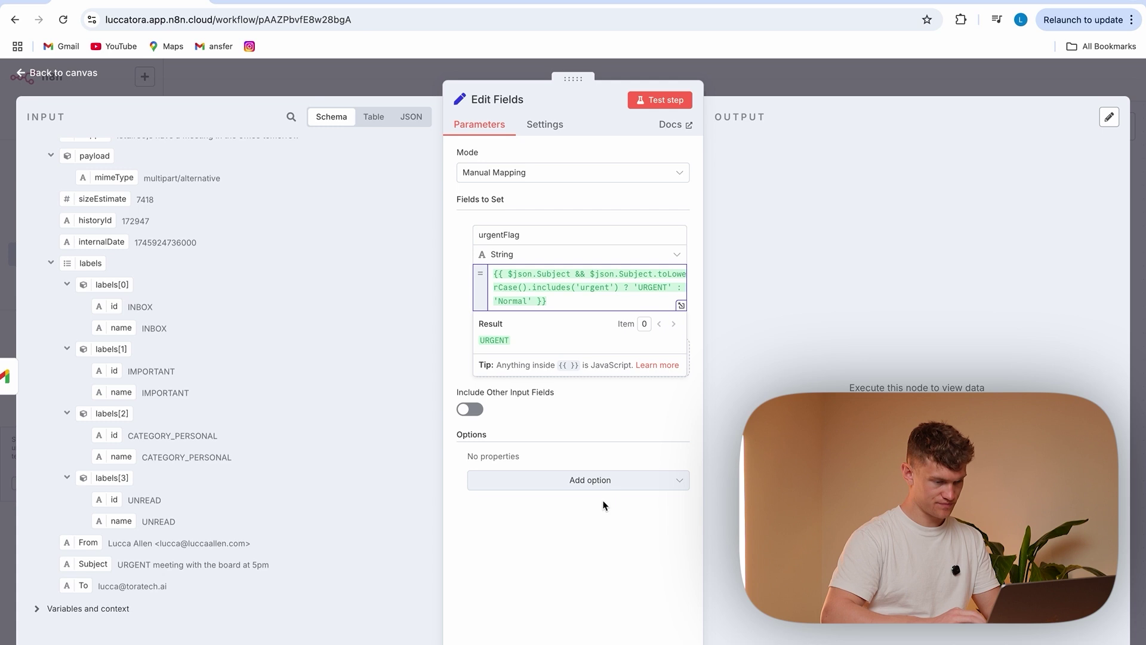
click(568, 550)
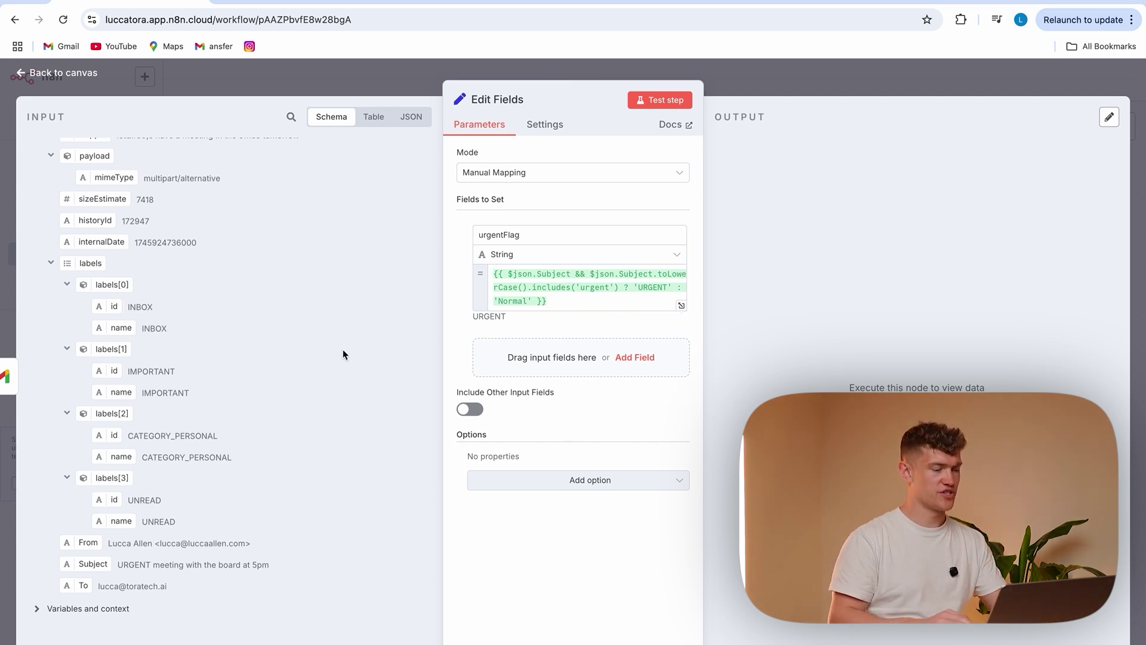
scroll(251, 284, up, 3)
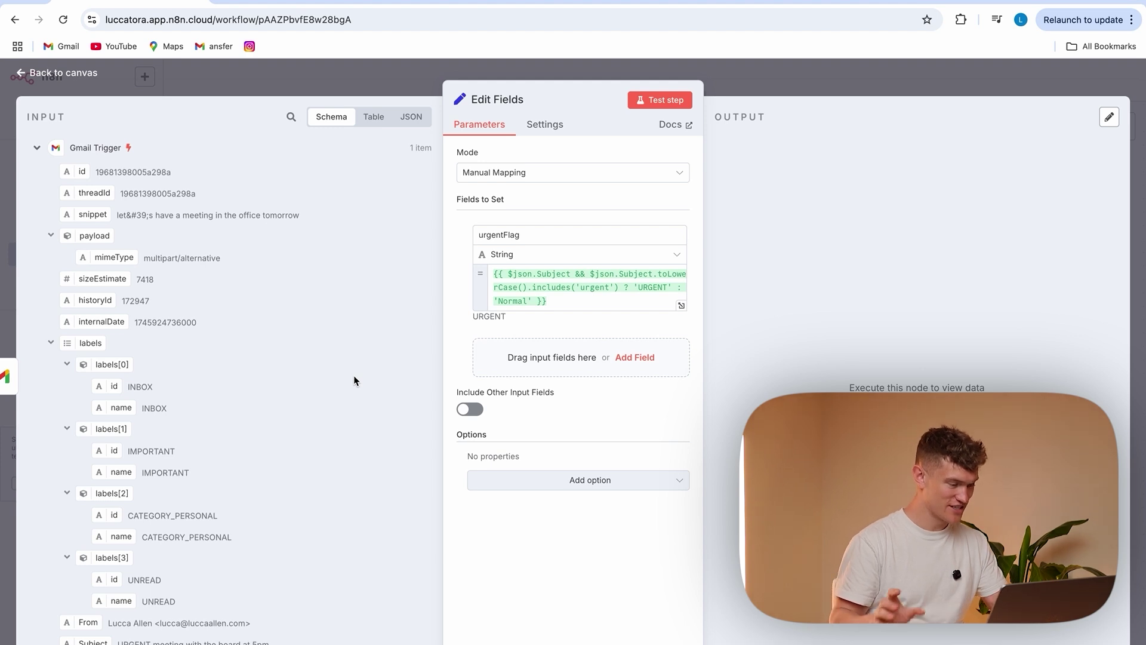
Add a second field named timeDate
click(549, 357)
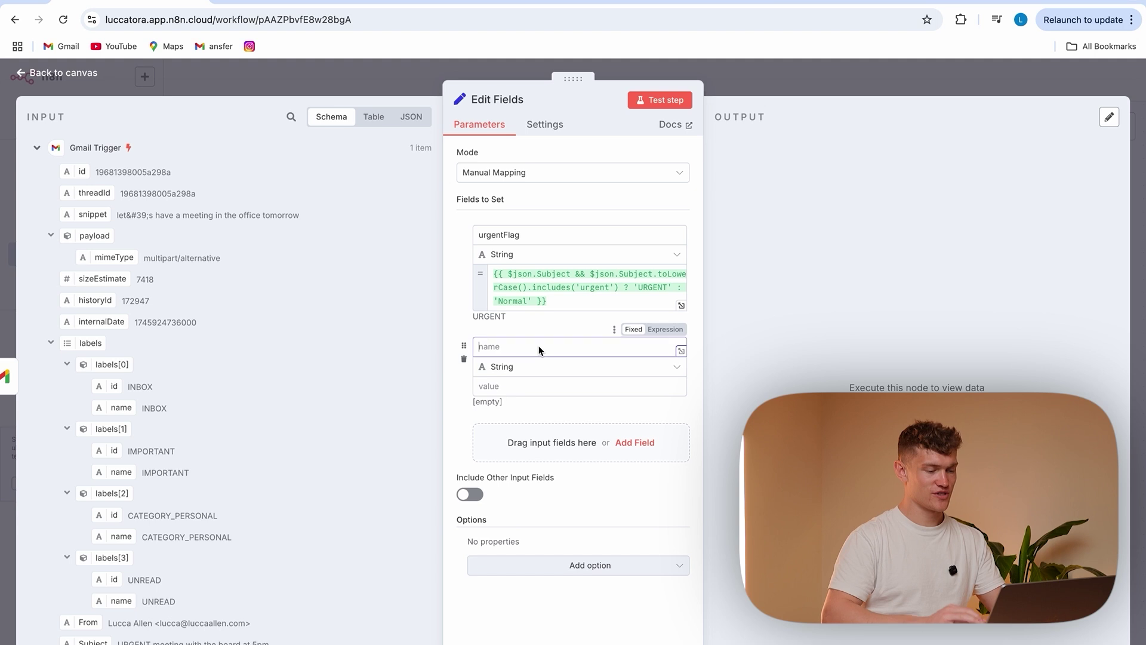
click(539, 351)
text(Time)
key(BackSpace)
key(BackSpace)
key(BackSpace)
key(BackSpace)
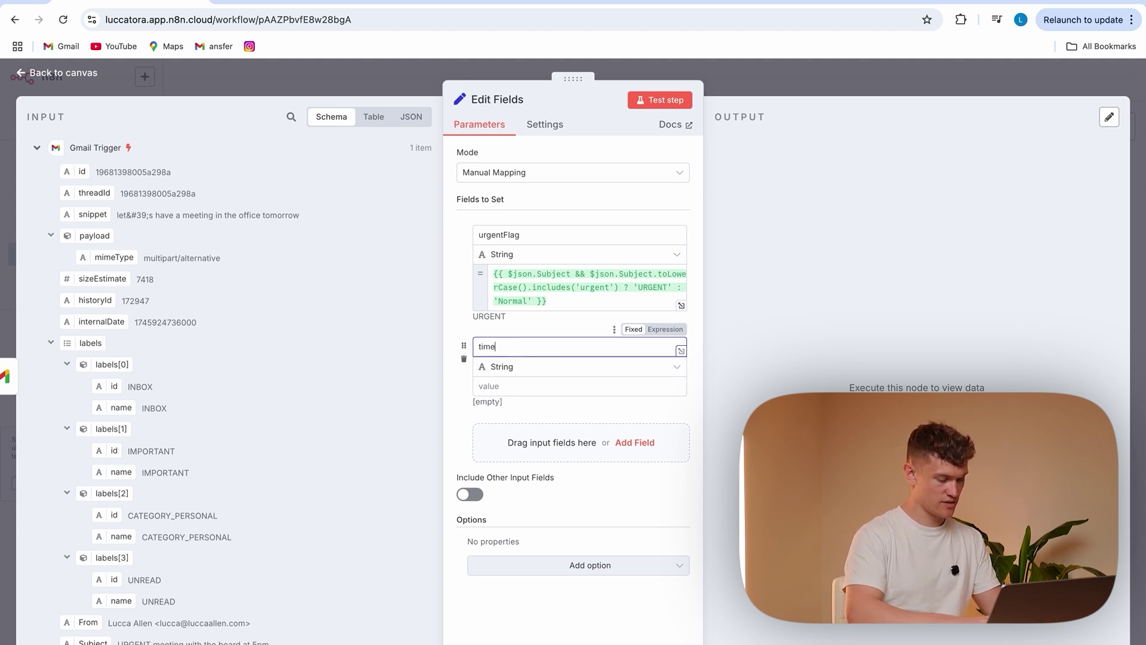
text(timeDate)
Set timeDate's value to {{ new Date(Number(internalDate)) }} using the email's internalDate
click(548, 385)
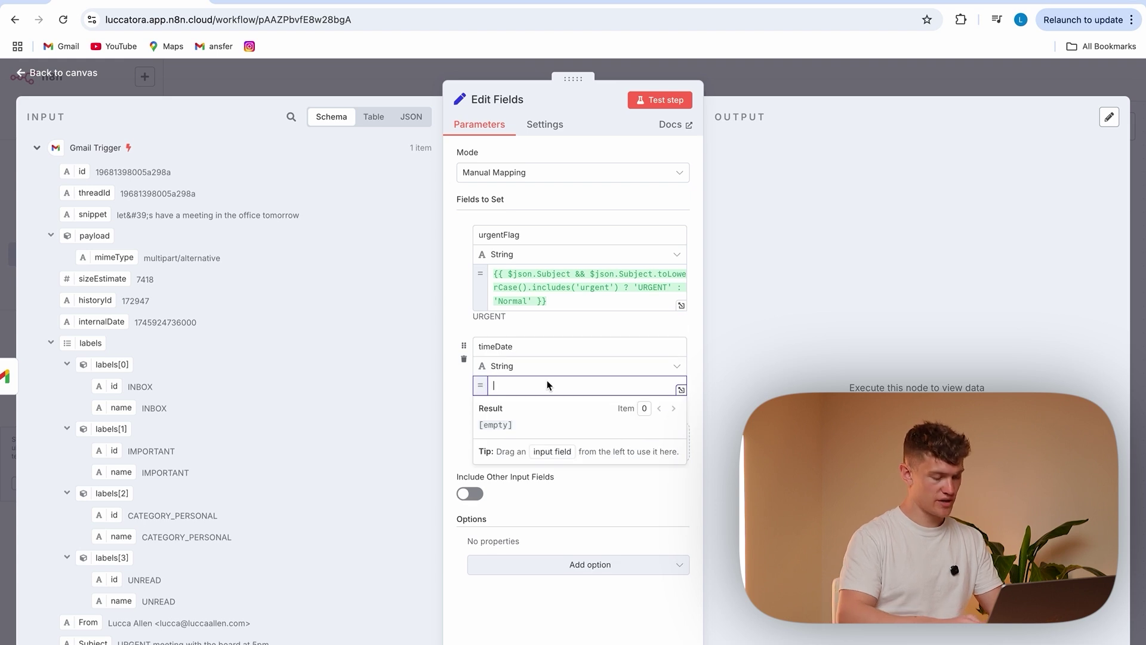
text({{)
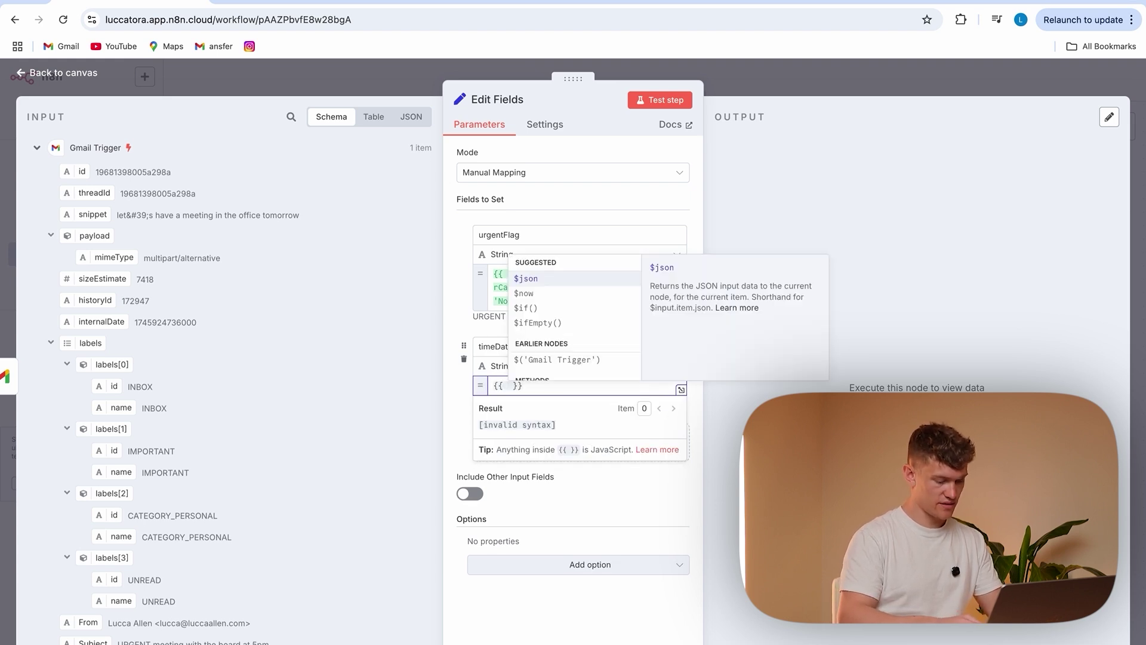
text(new Date)
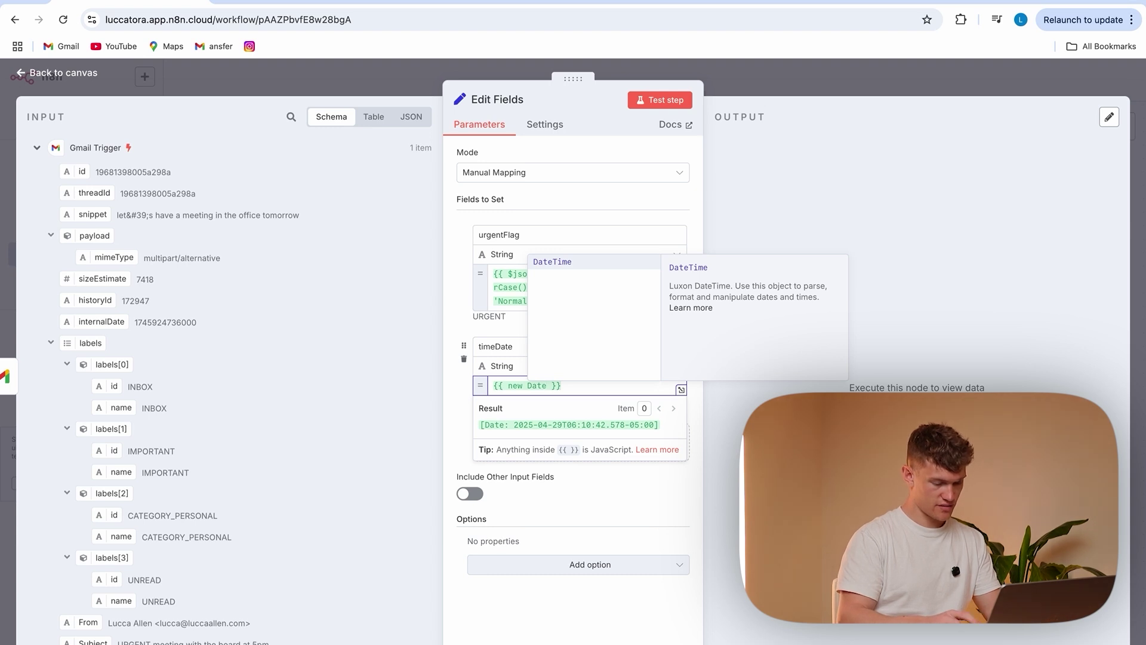
text(())
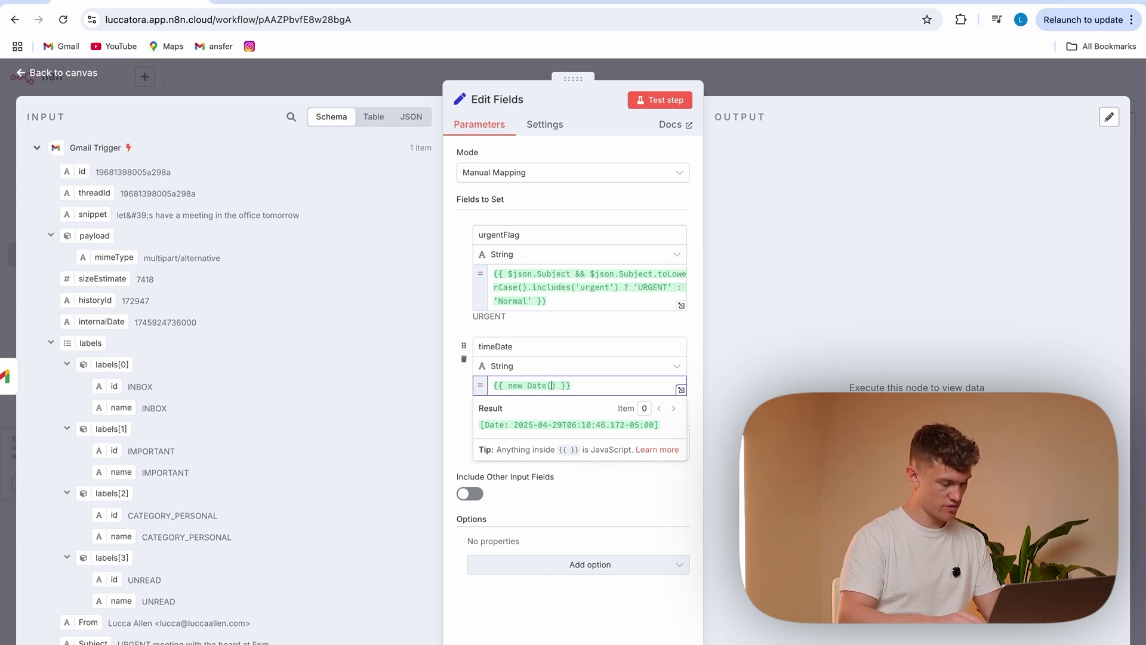
text(Number)
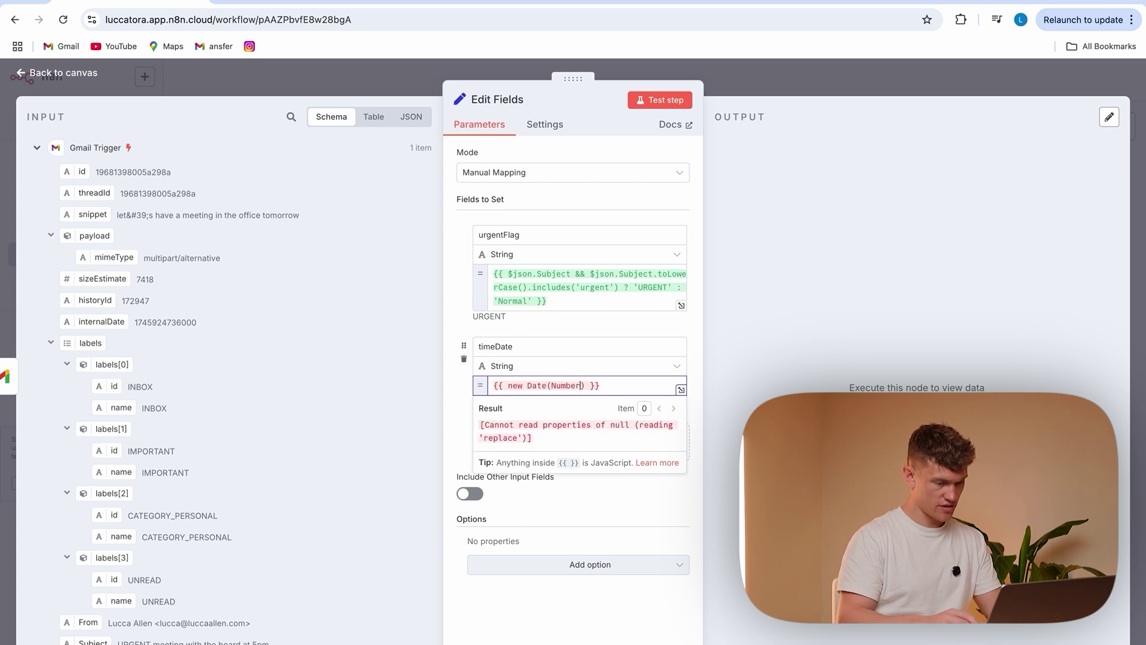
text(()
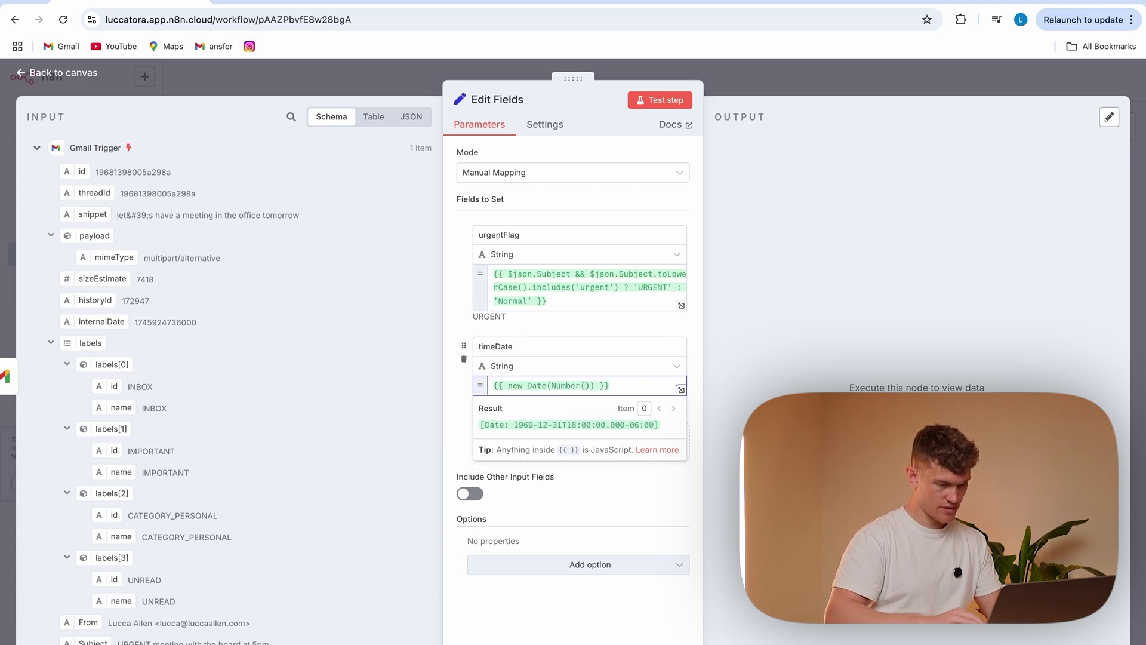
click(97, 327)
click(156, 320)
drag(96, 323, 585, 389)
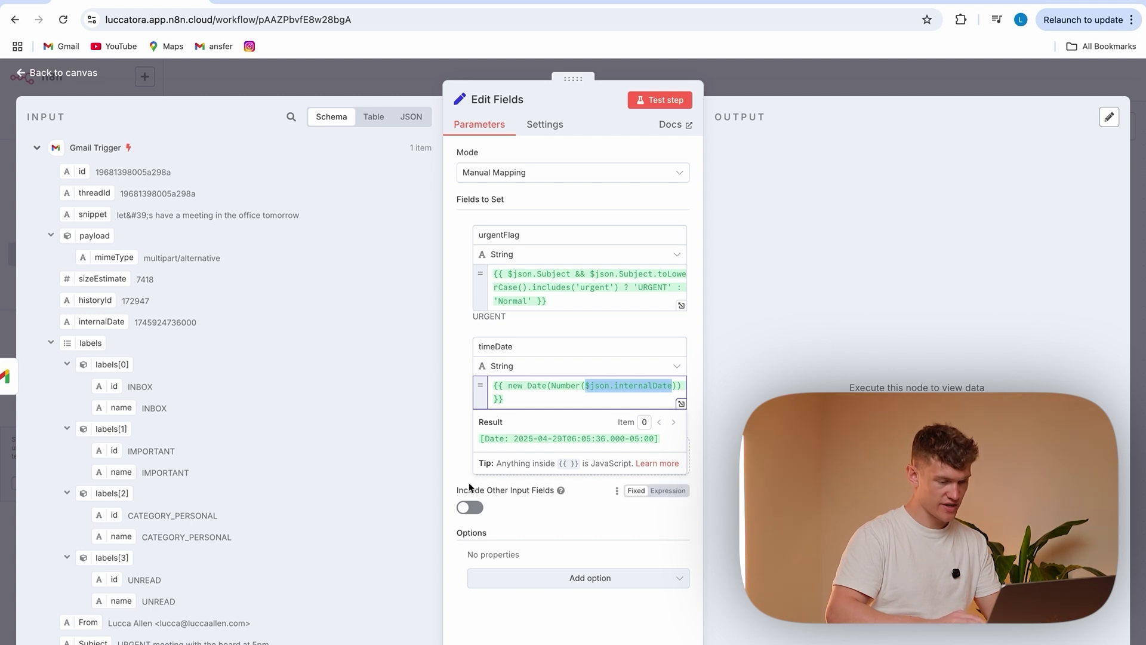
click(378, 391)
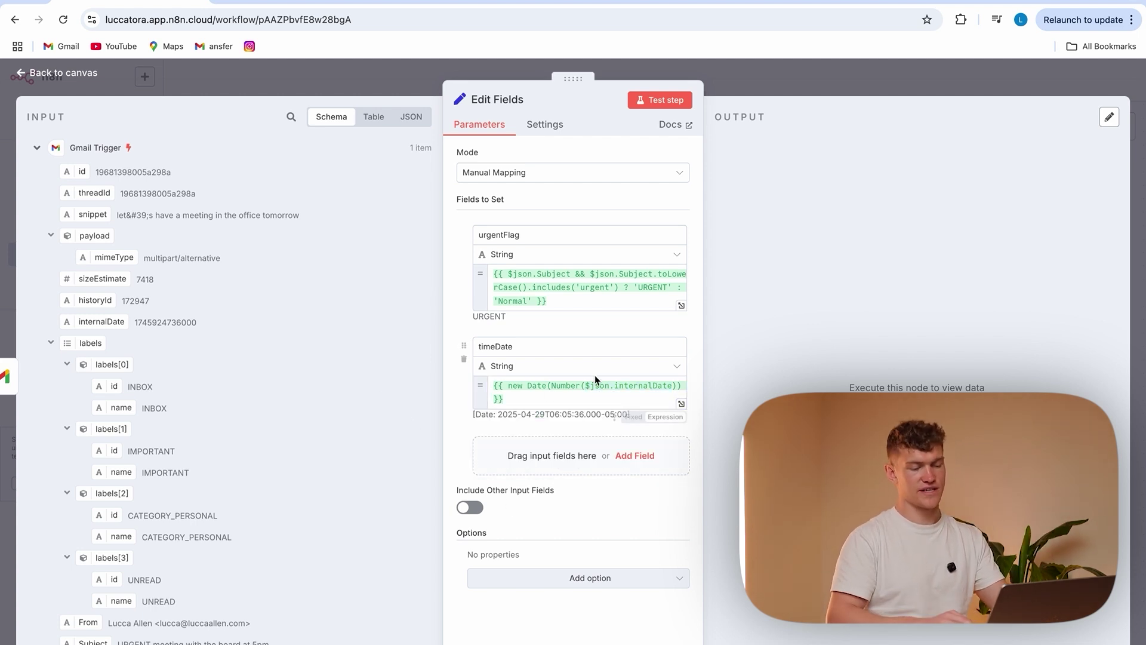
Run Edit Fields and check the urgentFlag and timeDate values in the output
click(659, 101)
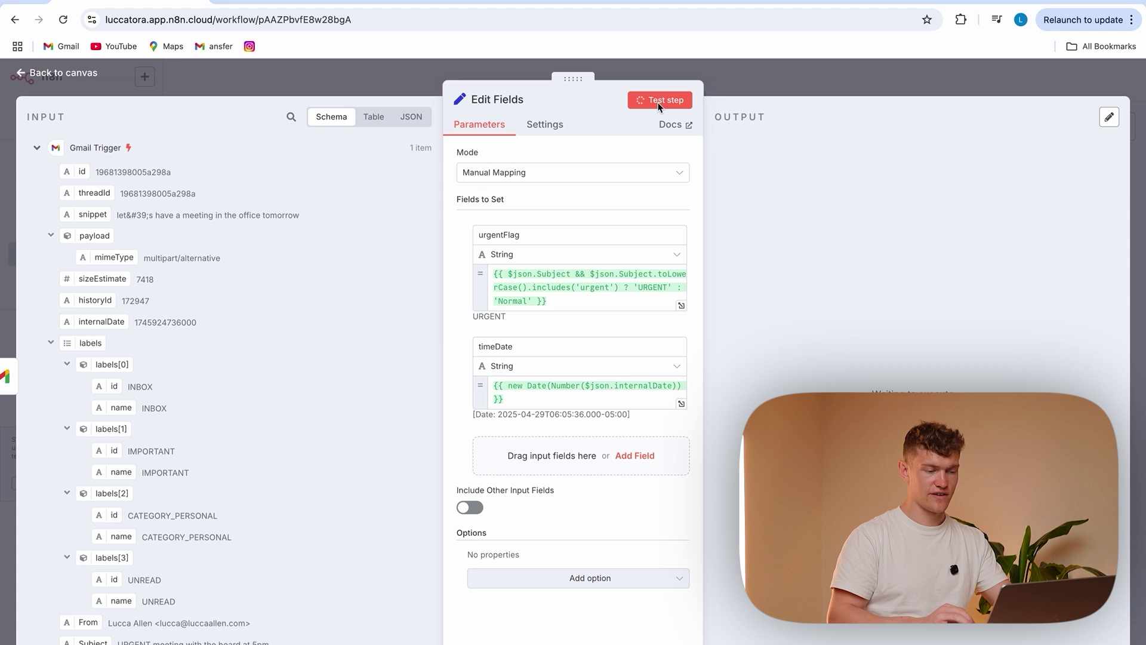
drag(731, 196, 943, 242)
scroll(226, 471, down, 2)
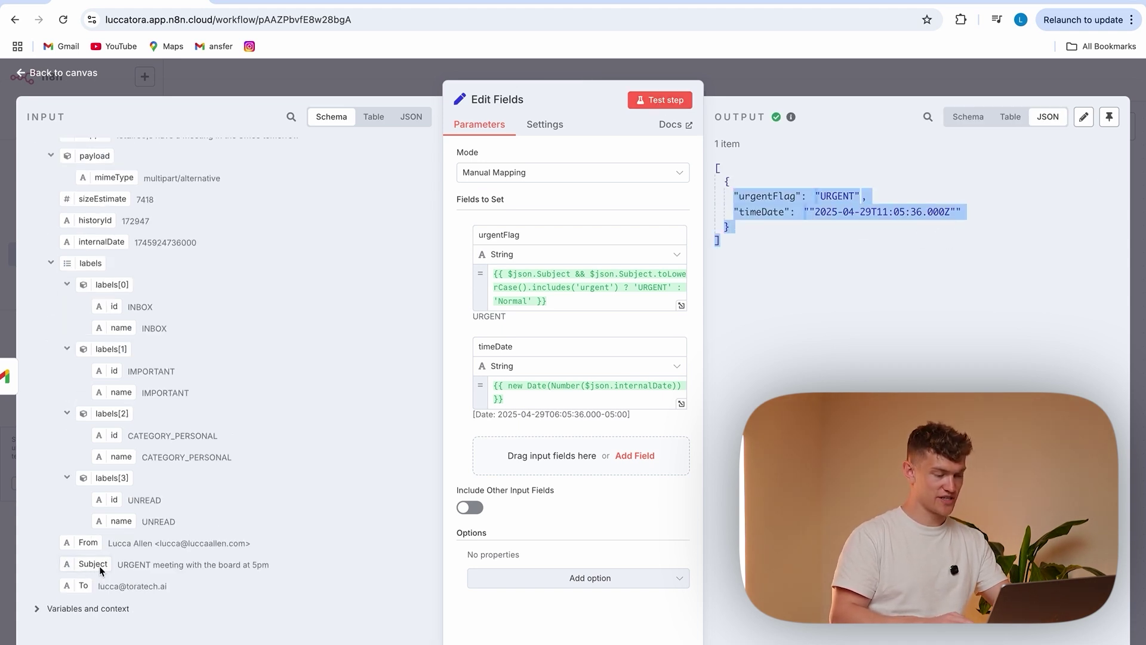
mouse_move(793, 221)
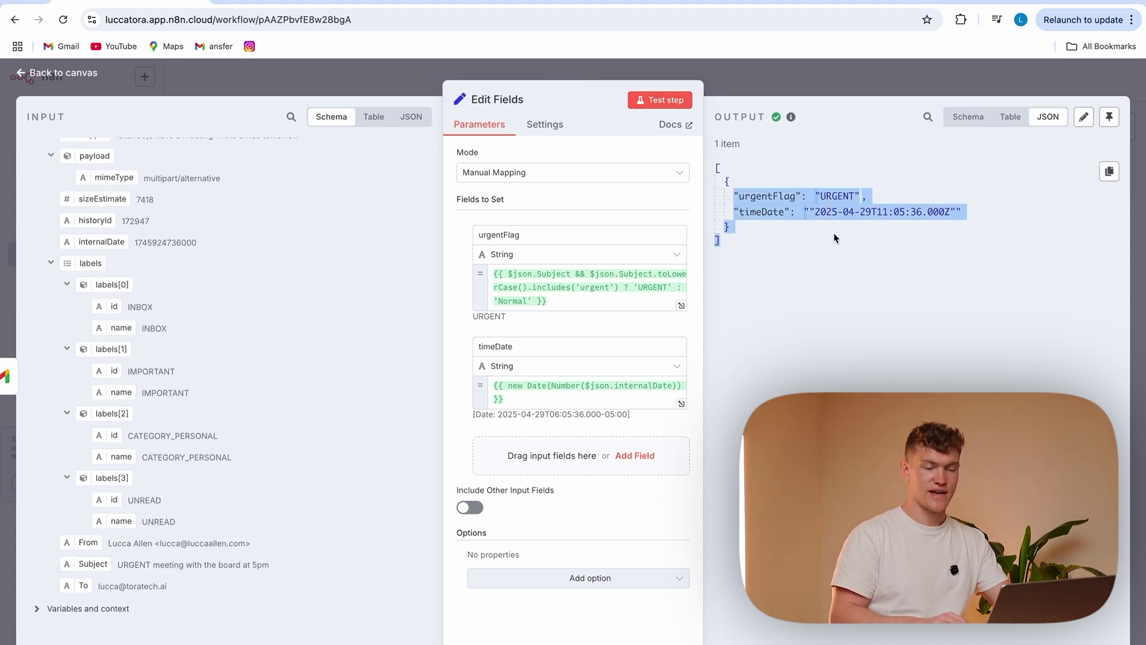
click(761, 221)
drag(810, 212, 962, 213)
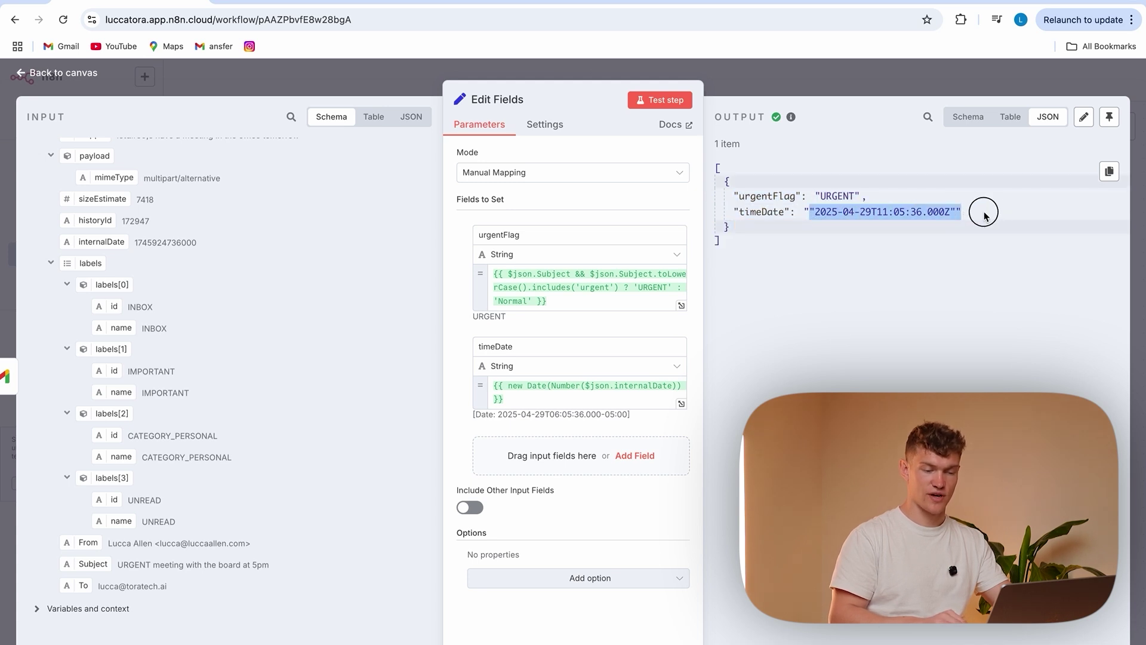
click(962, 298)
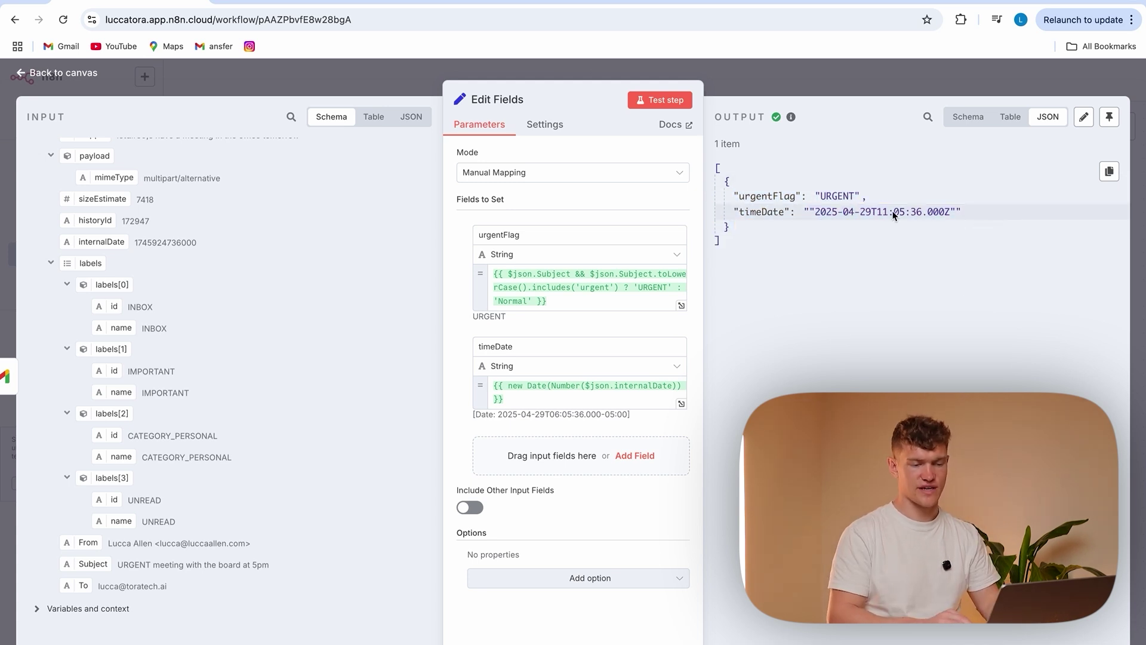
Turn on Include Other Input Fields, rerun the step and return to the canvas
click(465, 511)
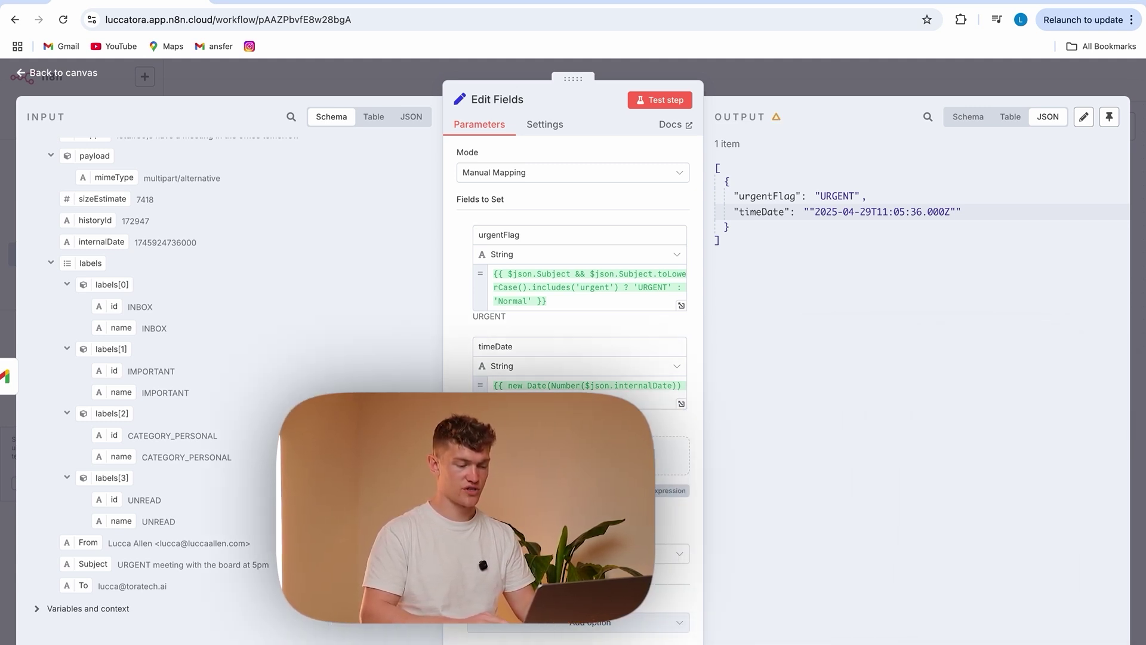
click(660, 100)
scroll(822, 382, down, 3)
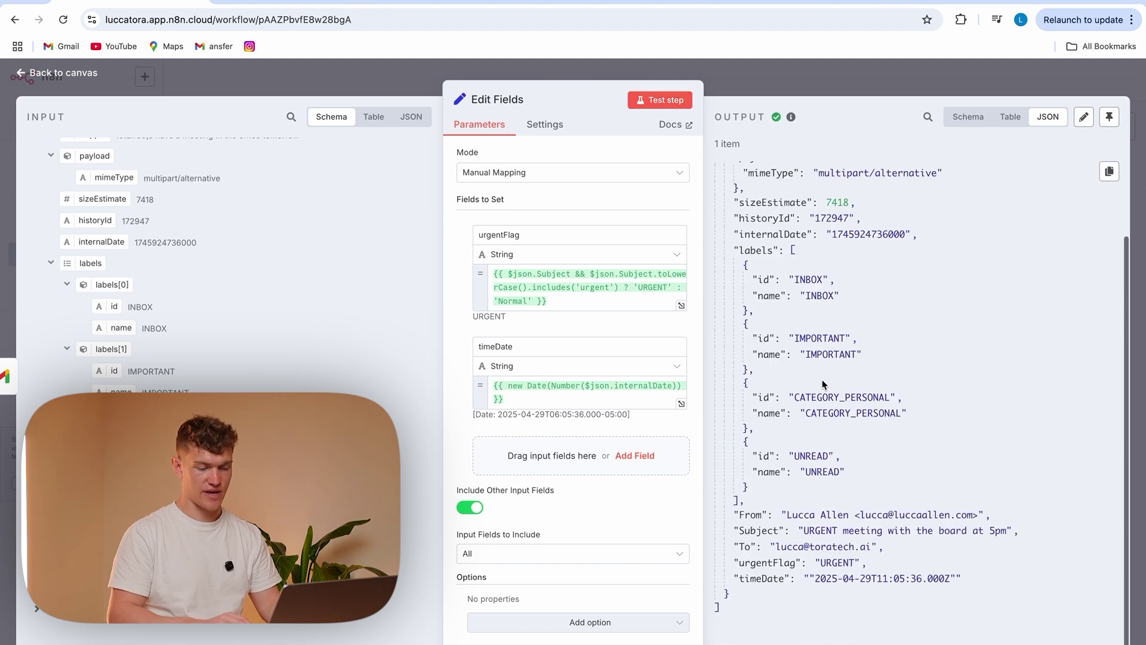
drag(964, 581, 719, 566)
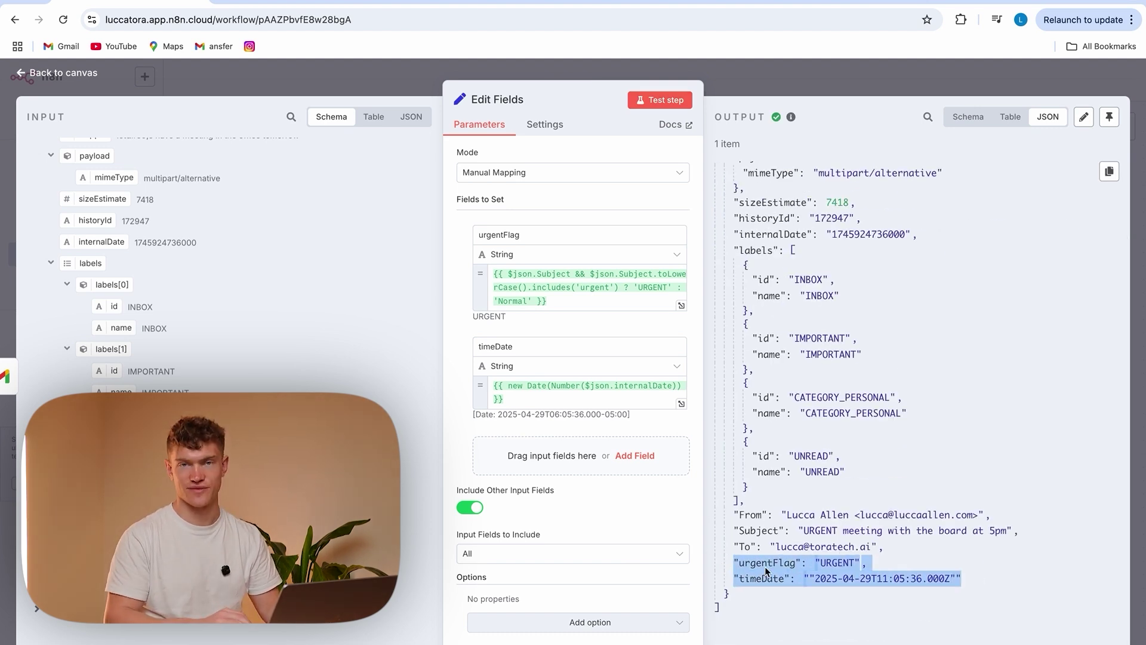
key(Escape)
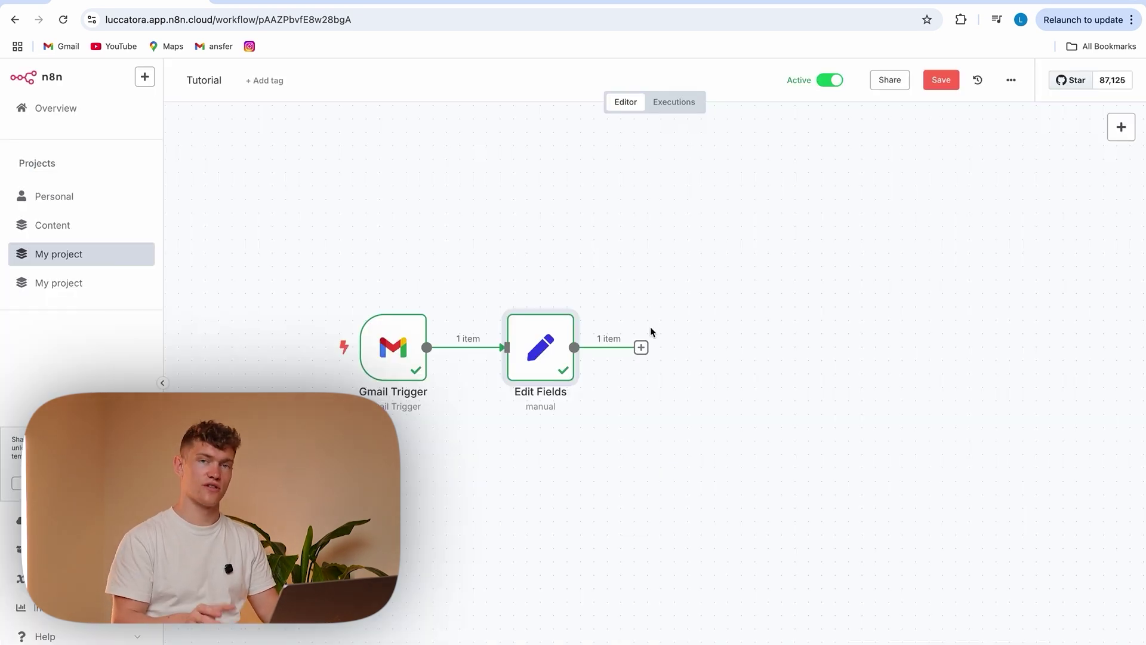
Add a Switch node after Edit Fields
click(641, 348)
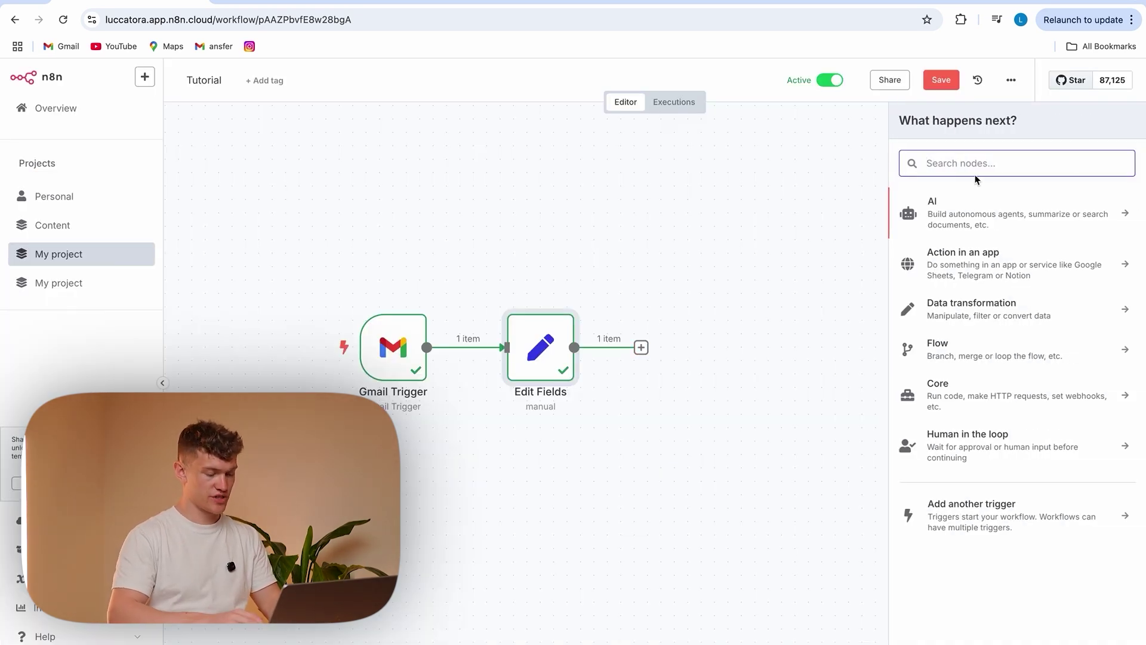
text(switc)
key(Return)
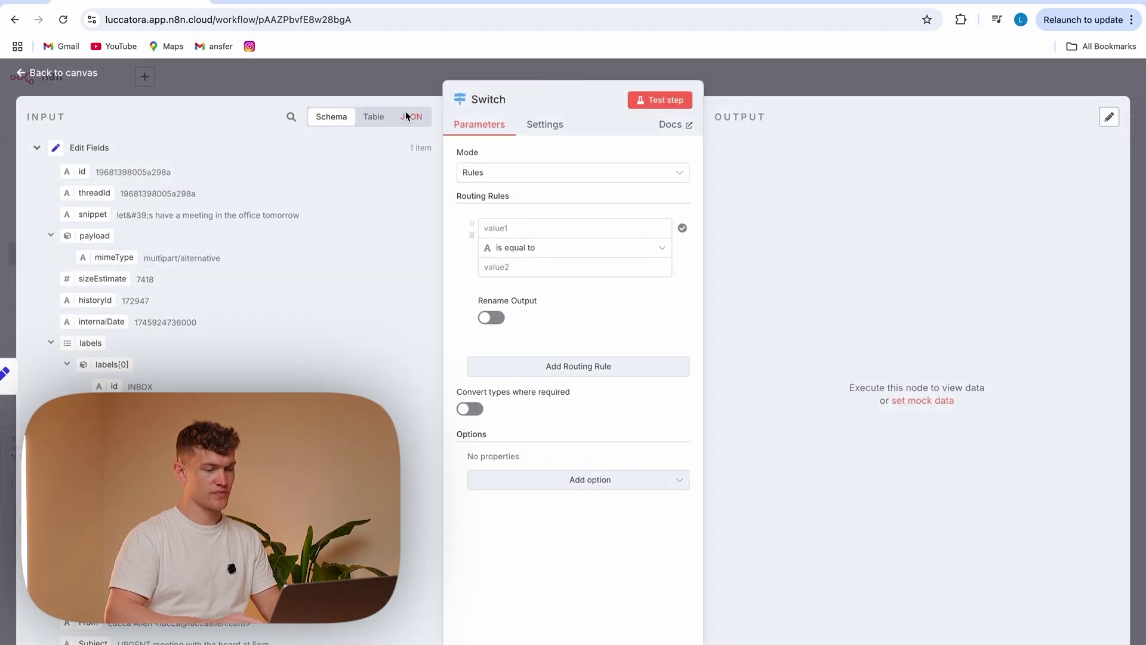
scroll(239, 269, down, 3)
scroll(239, 269, up, 1)
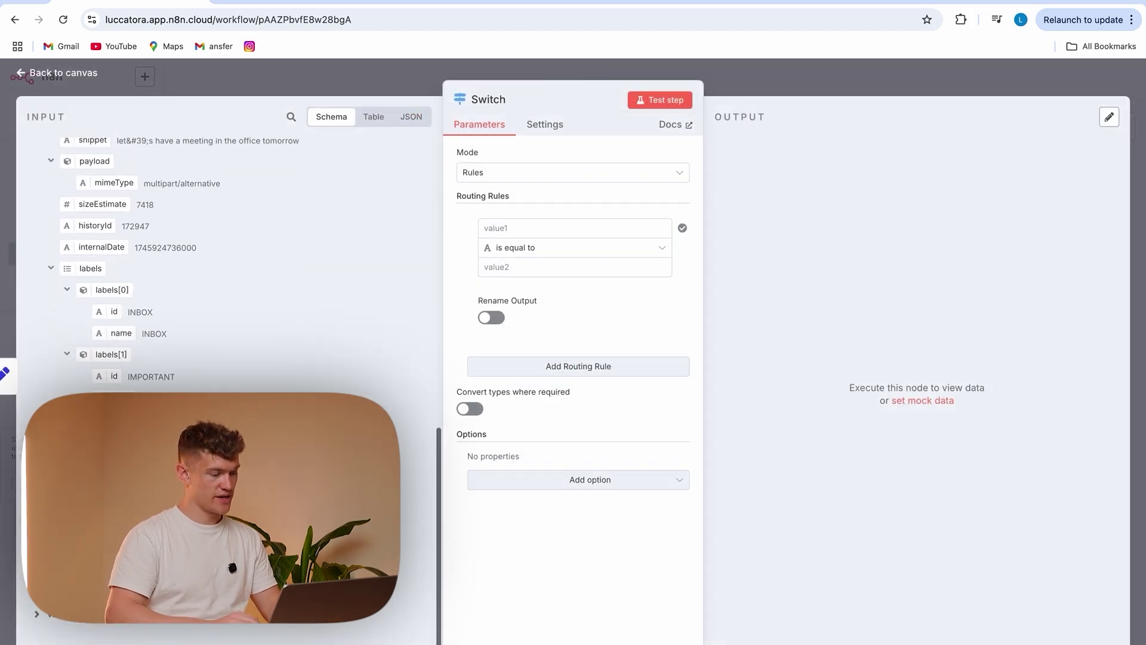
Set the first rule to String contains, comparing the lowercased email Subject against 'meeting'
click(518, 230)
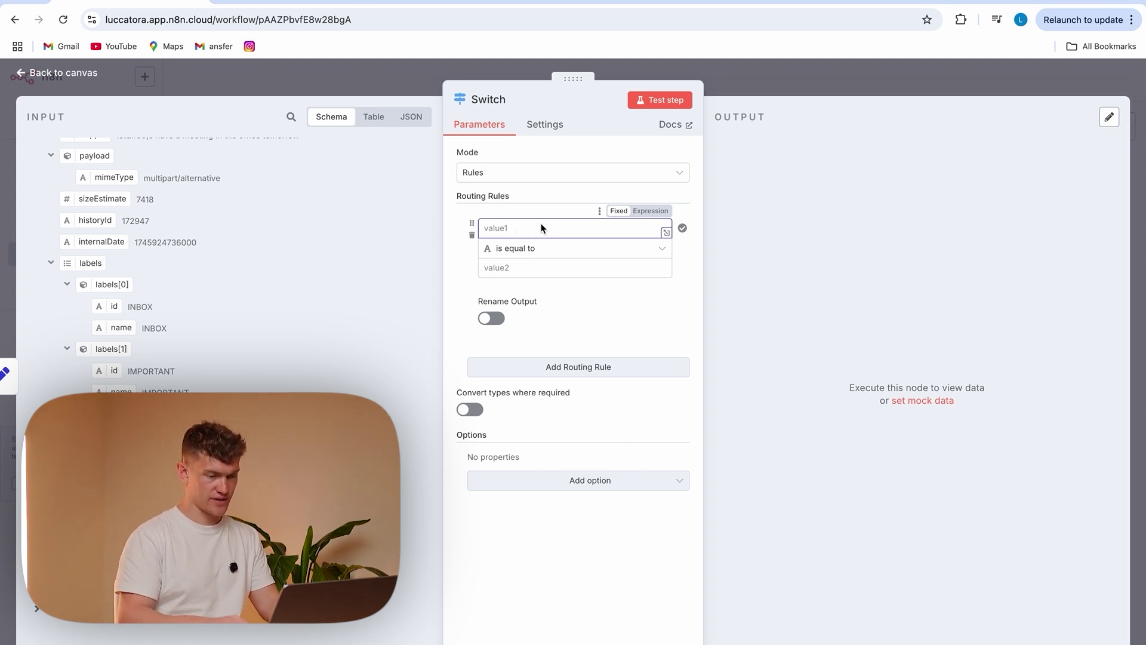
click(563, 247)
mouse_move(553, 351)
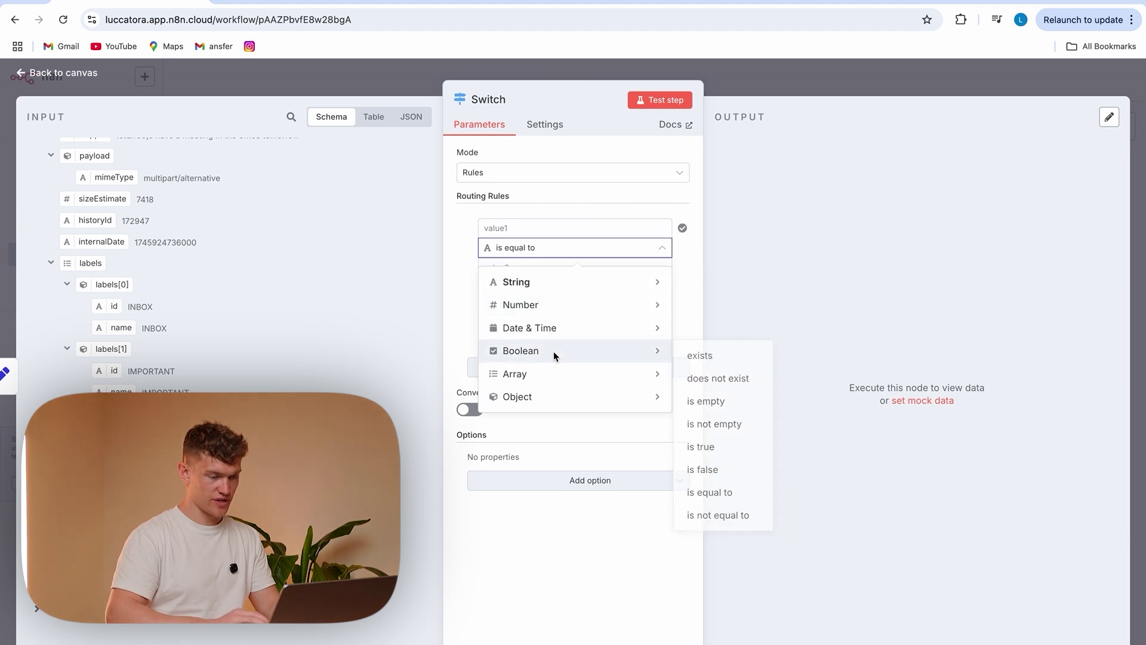
mouse_move(582, 280)
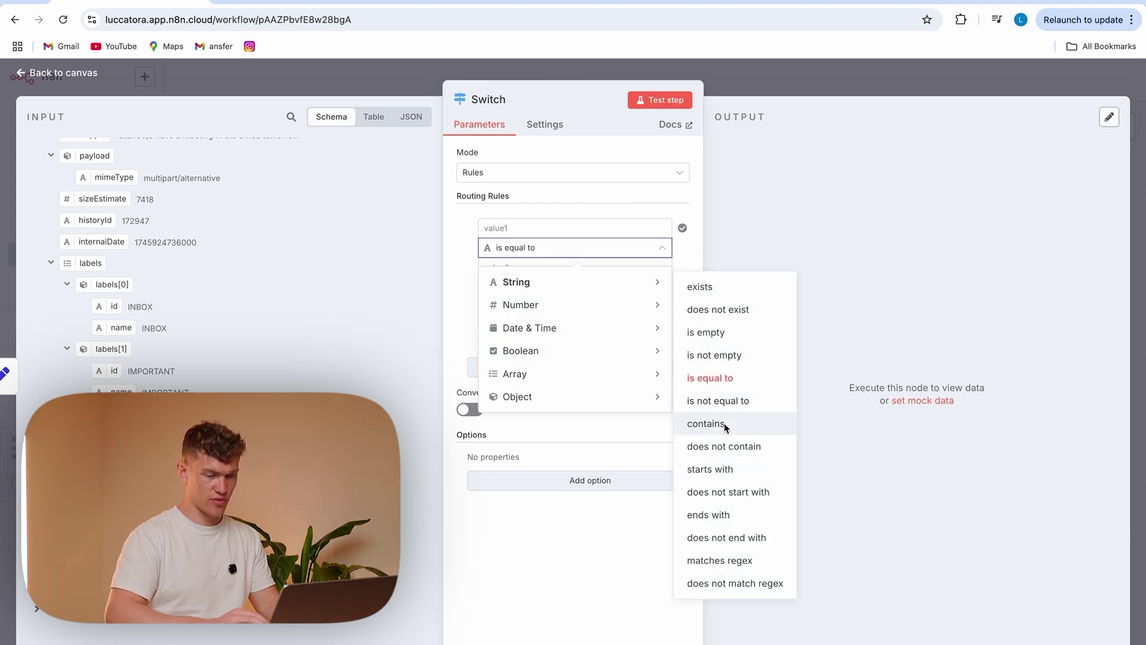
click(706, 424)
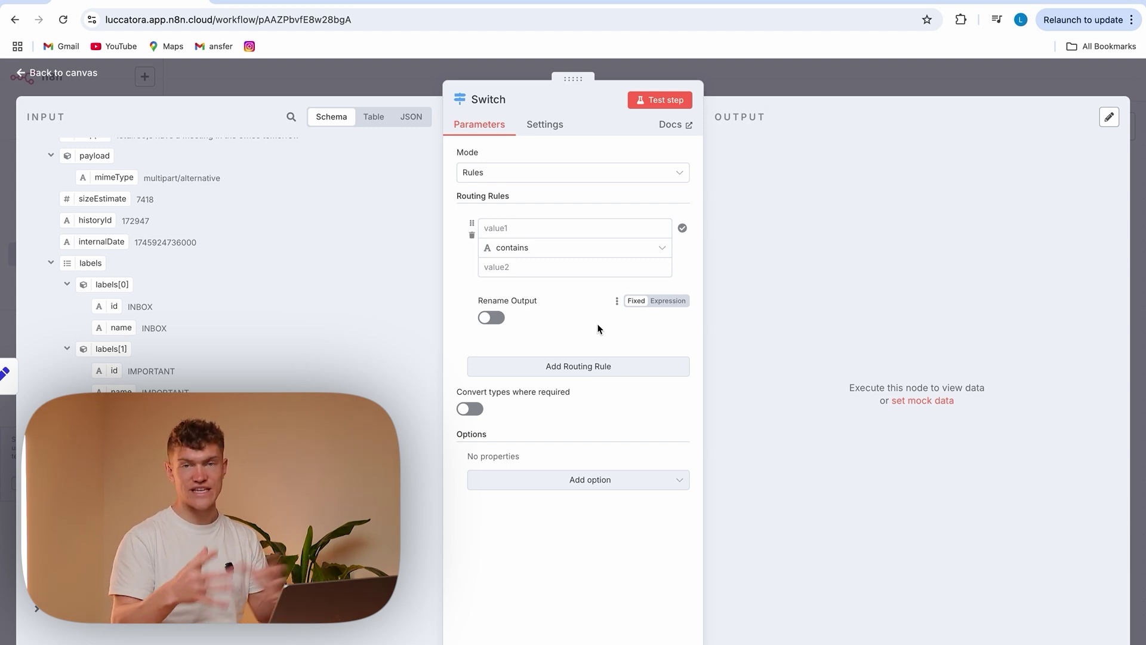
click(540, 229)
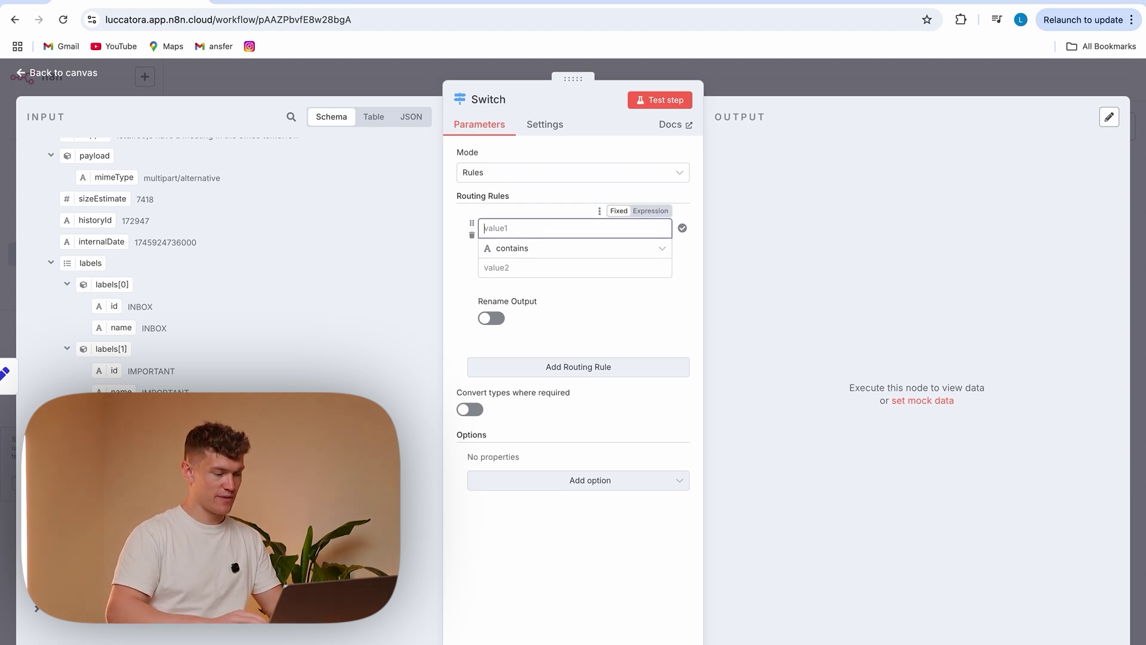
drag(155, 453, 530, 241)
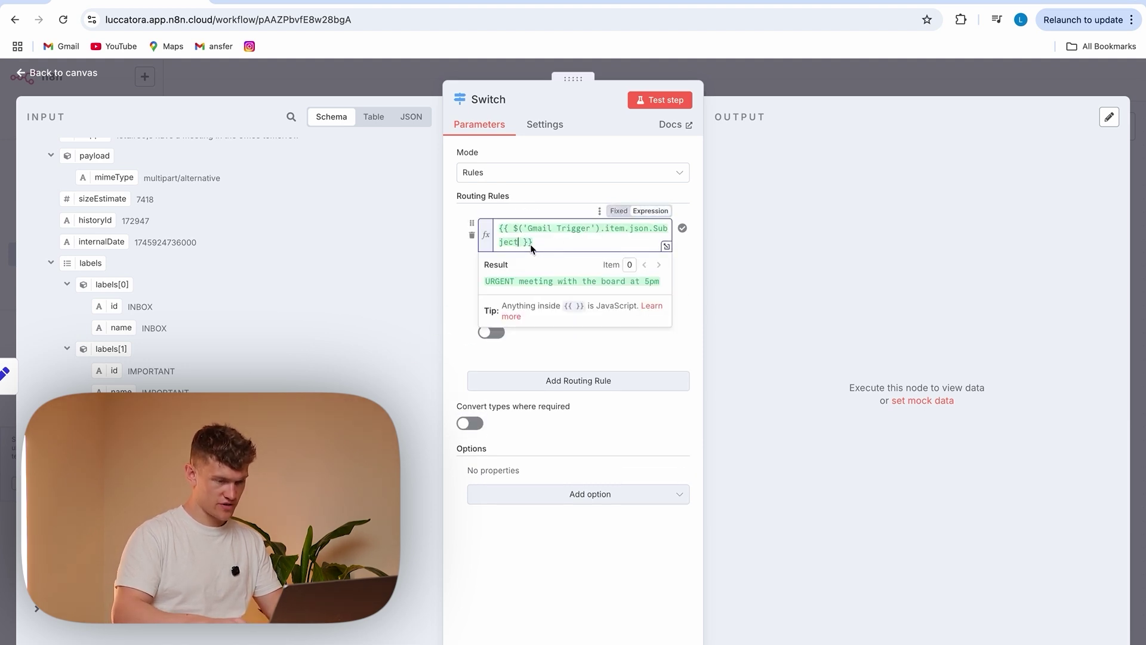
text(.to)
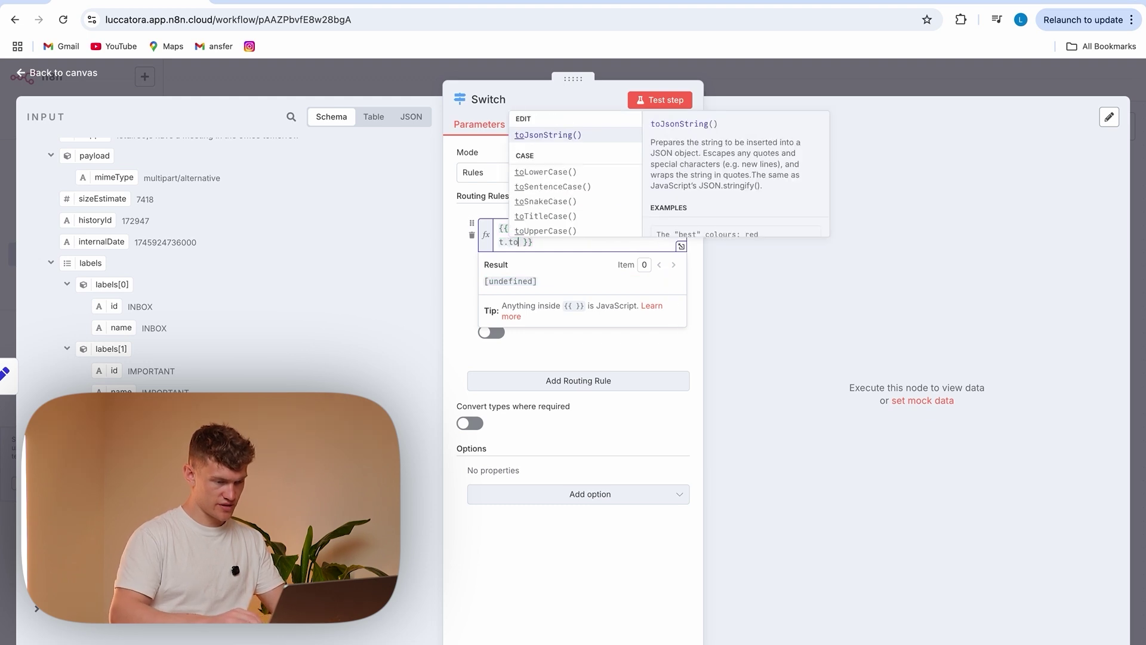
click(545, 174)
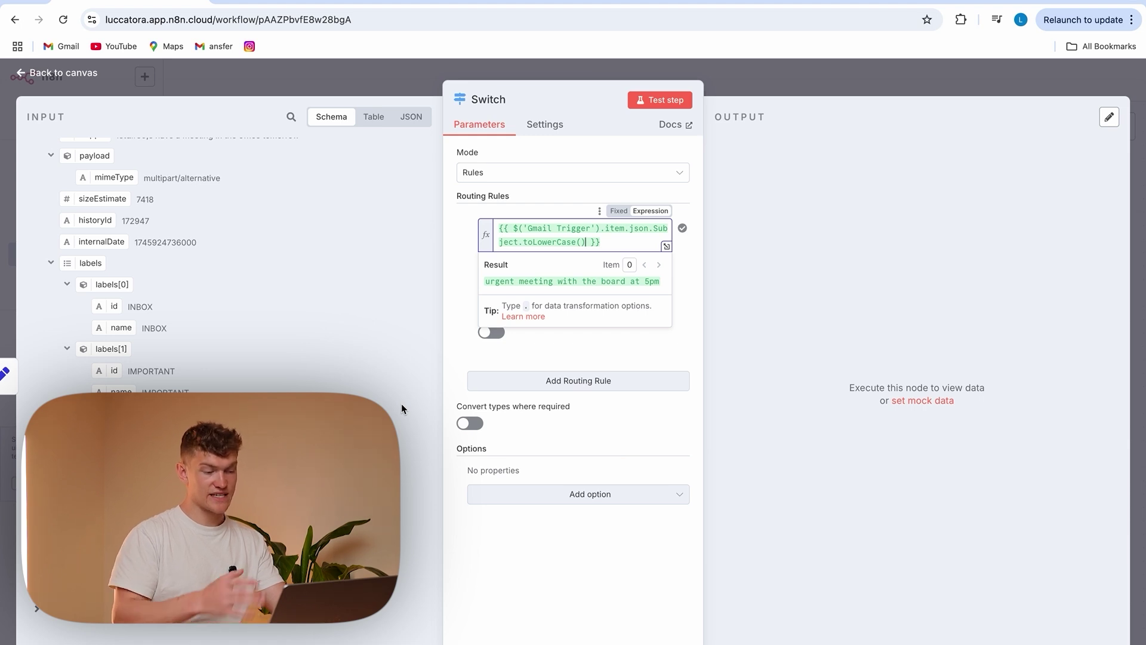
click(462, 347)
click(517, 274)
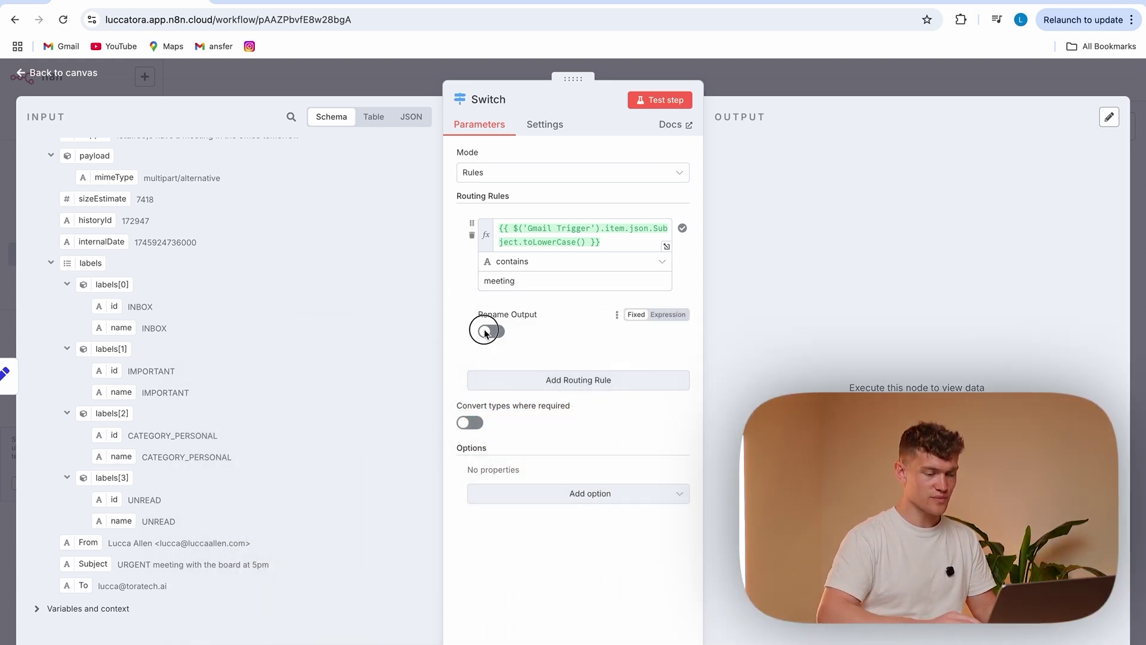
Rename the first rule's output to Meeting
click(488, 331)
click(514, 377)
text(Meeting)
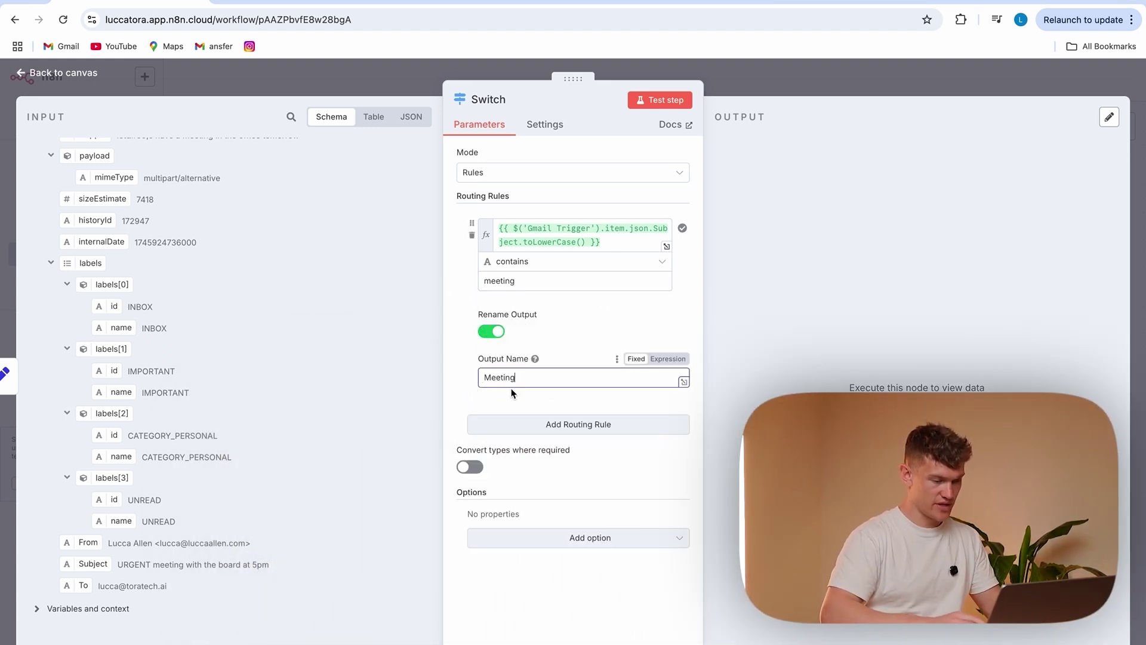
click(455, 388)
Add a second routing rule whose value is the copied lowercase subject expression
click(551, 424)
click(533, 444)
click(597, 243)
drag(598, 244, 492, 225)
key(ctrl+c)
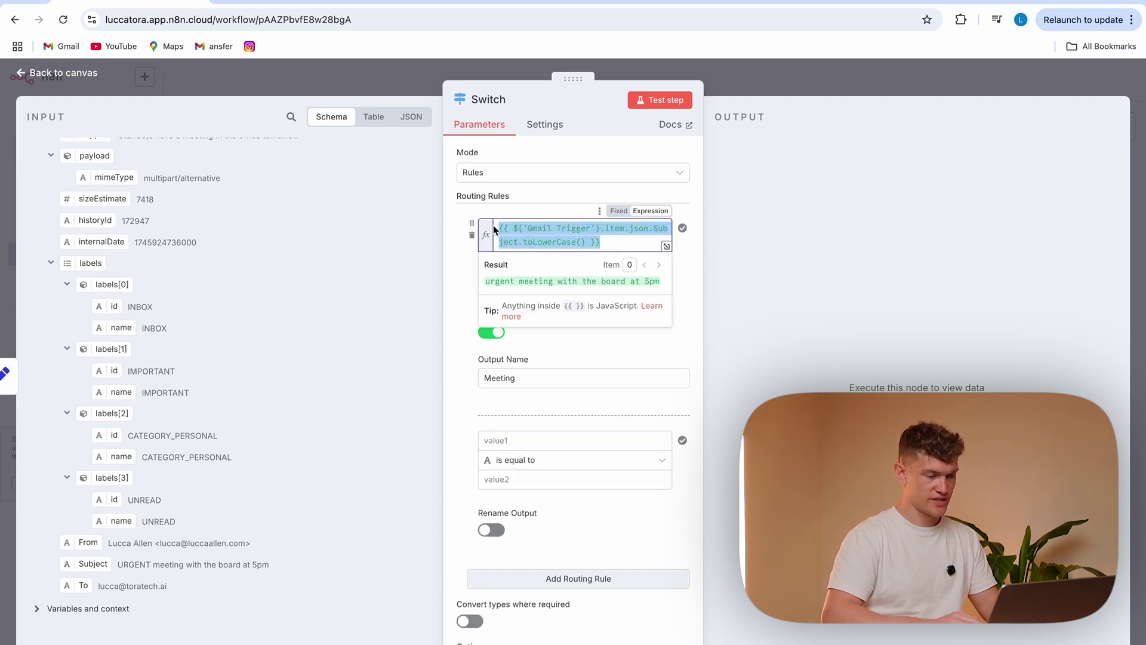
click(518, 447)
key(ctrl+v)
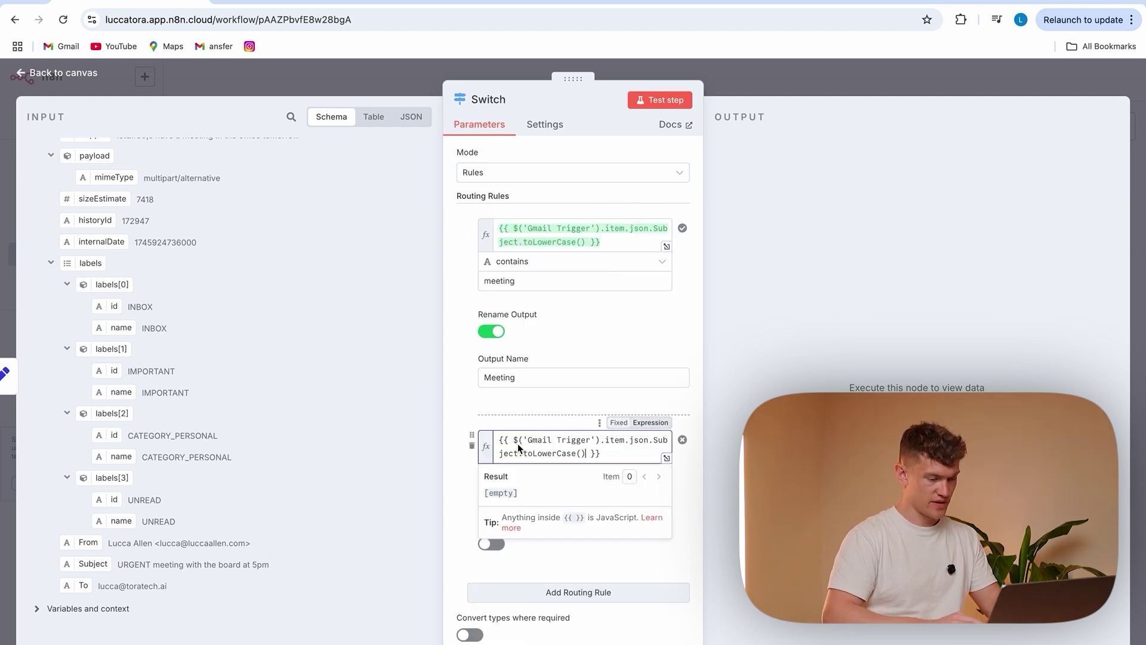
click(476, 507)
Set the second rule to String > contains 'invoice'
click(535, 477)
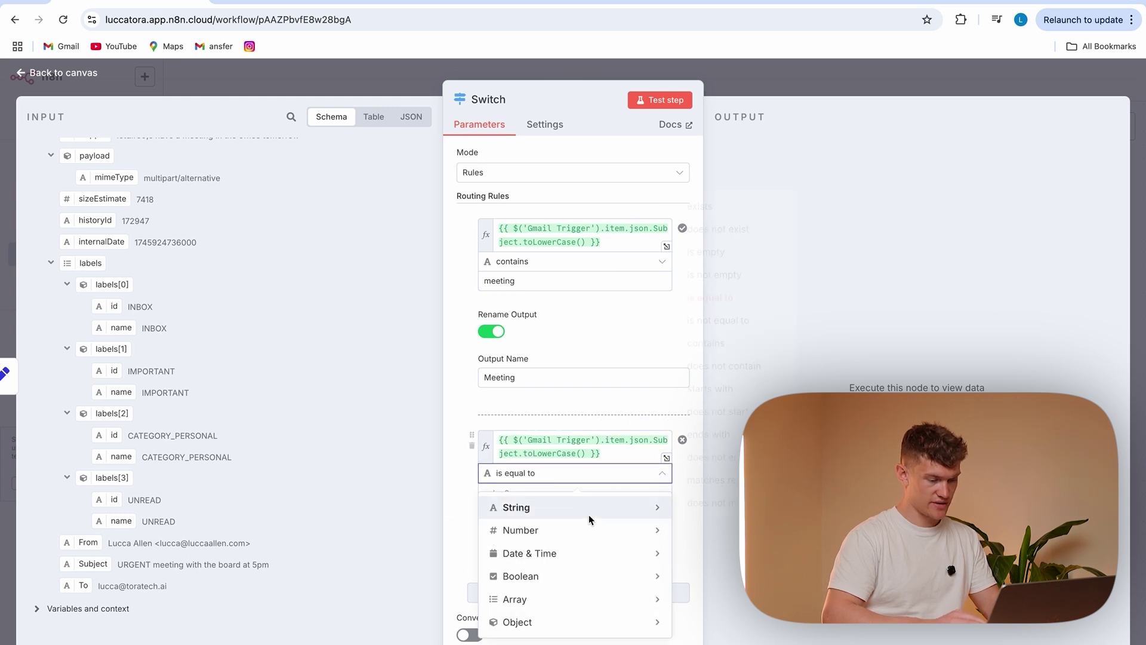
mouse_move(627, 508)
click(706, 343)
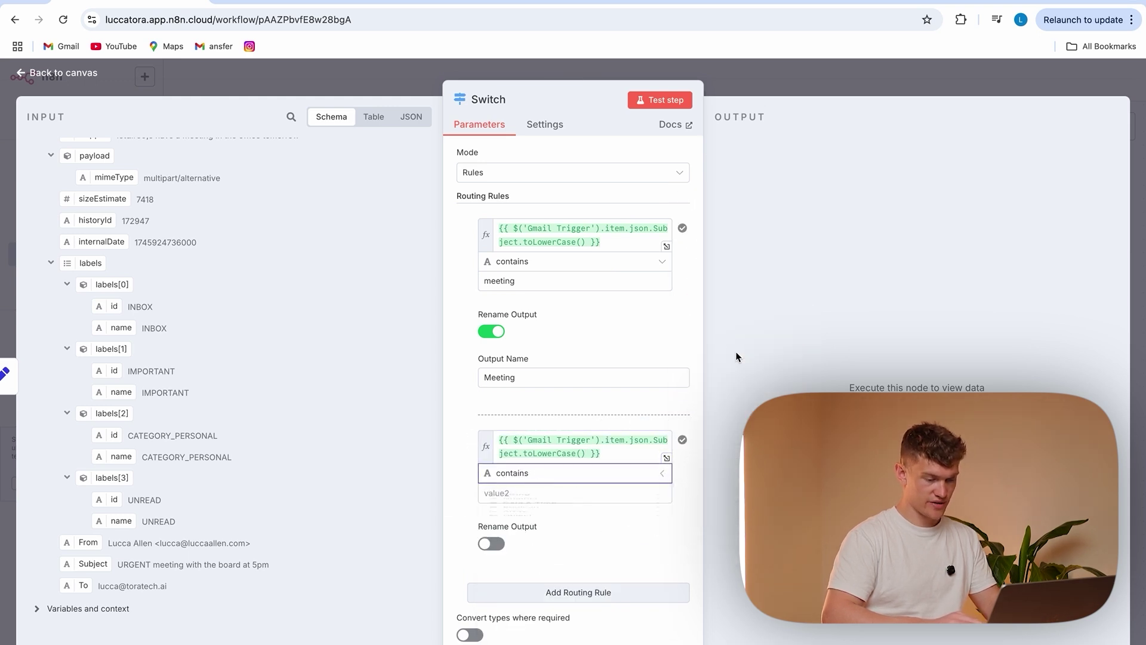
click(560, 496)
click(561, 500)
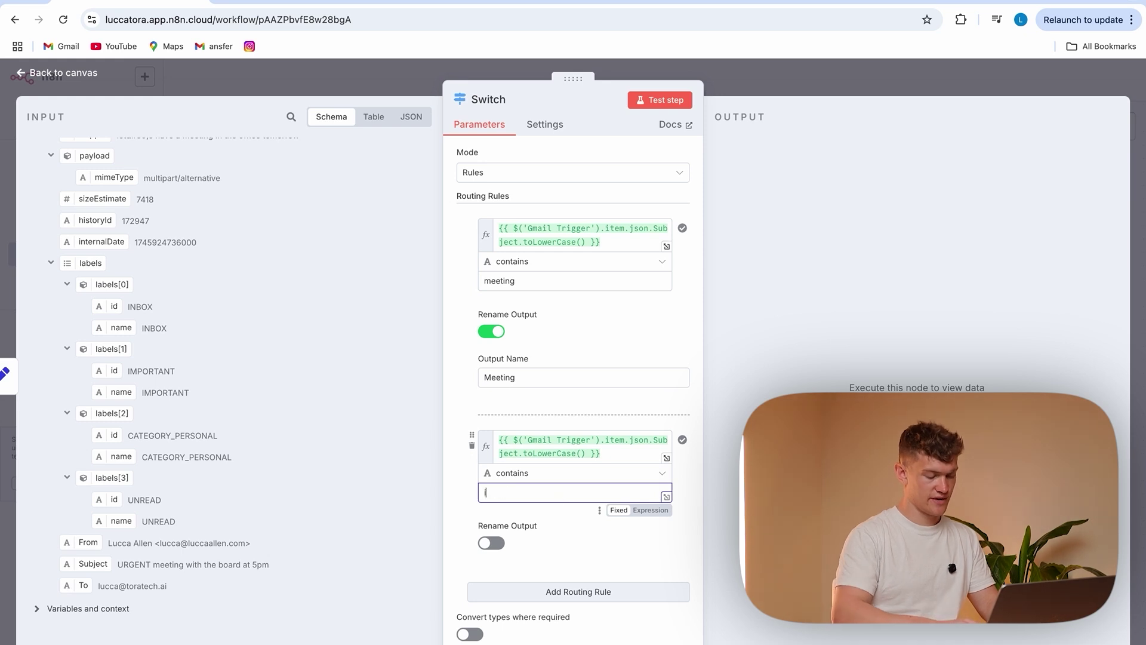
text(invoice)
click(461, 506)
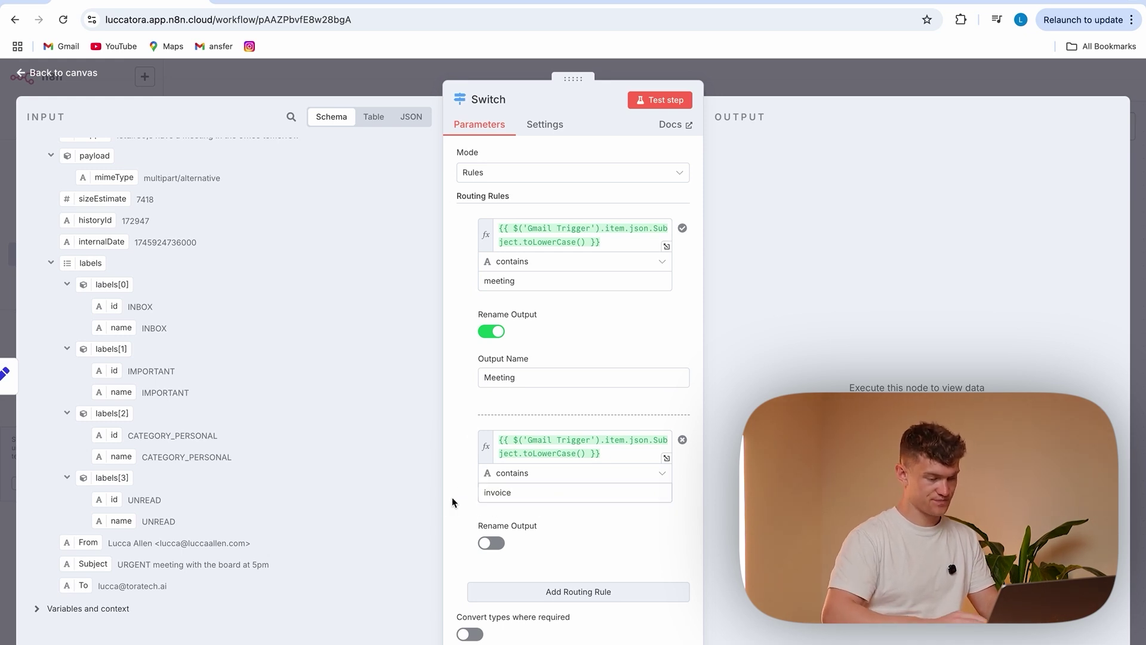
Name the second output Invoice, test the Switch step, and return to the canvas
click(490, 543)
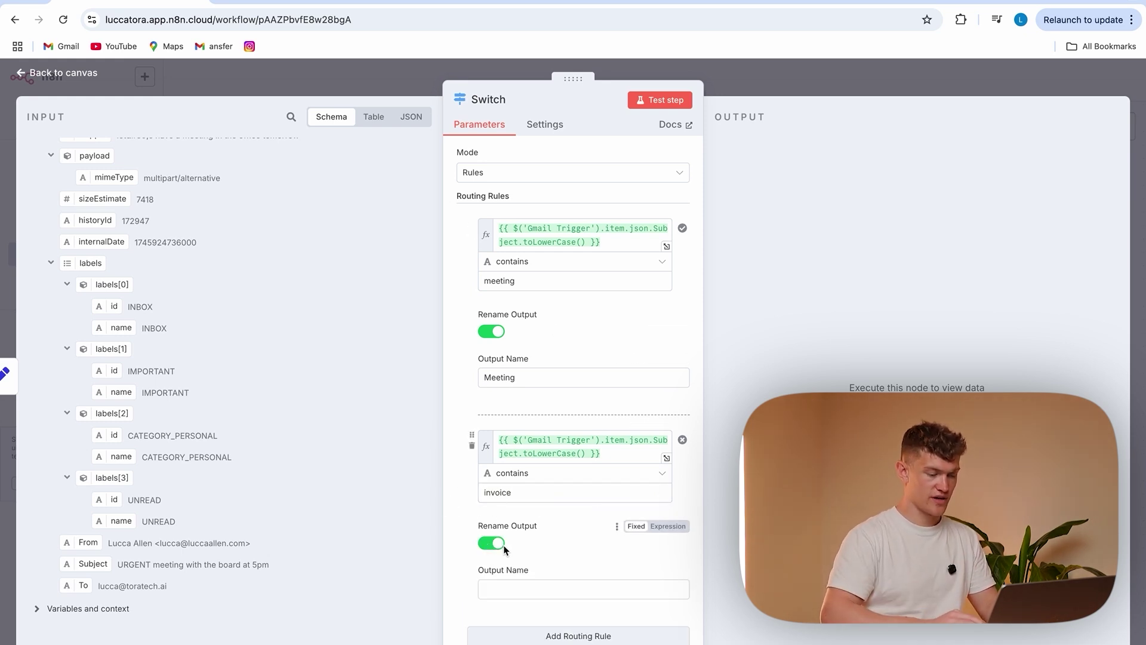
click(527, 589)
text(Invoice)
click(469, 558)
click(669, 97)
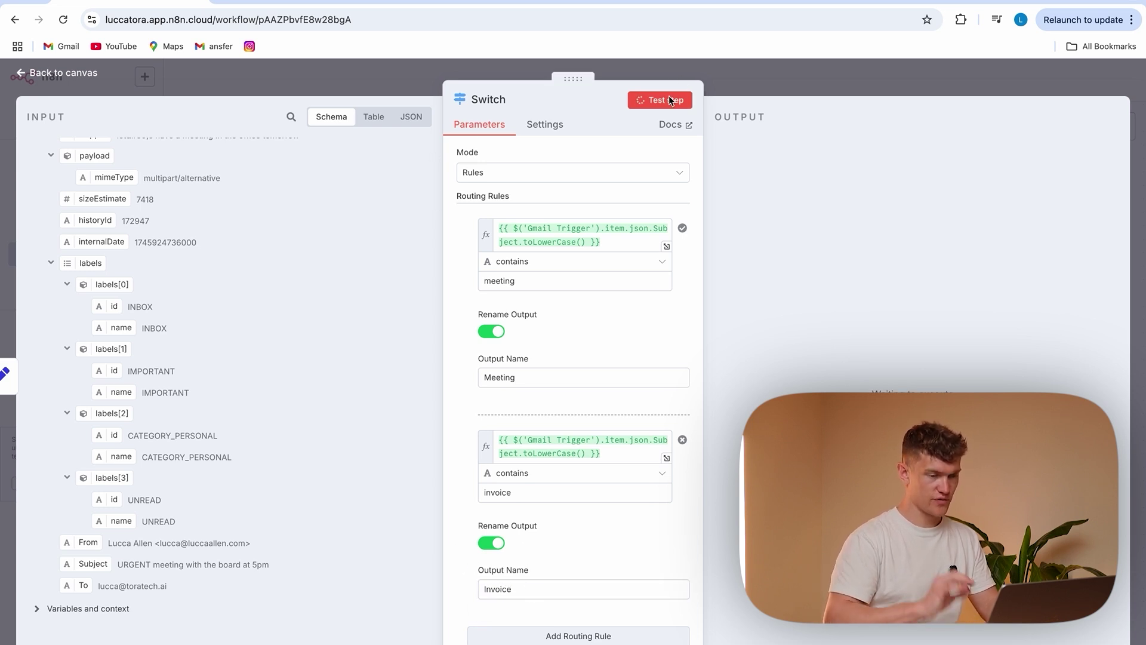
click(428, 73)
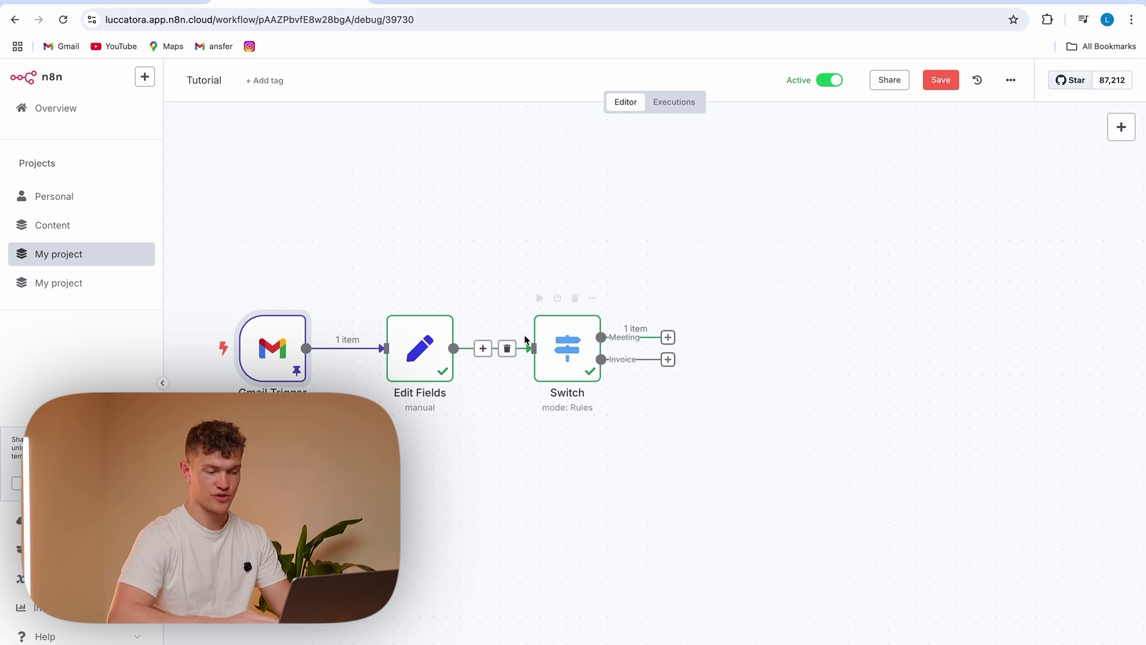
Add a Gmail 'Send a message' node after the Switch's Meeting output
drag(669, 339, 692, 242)
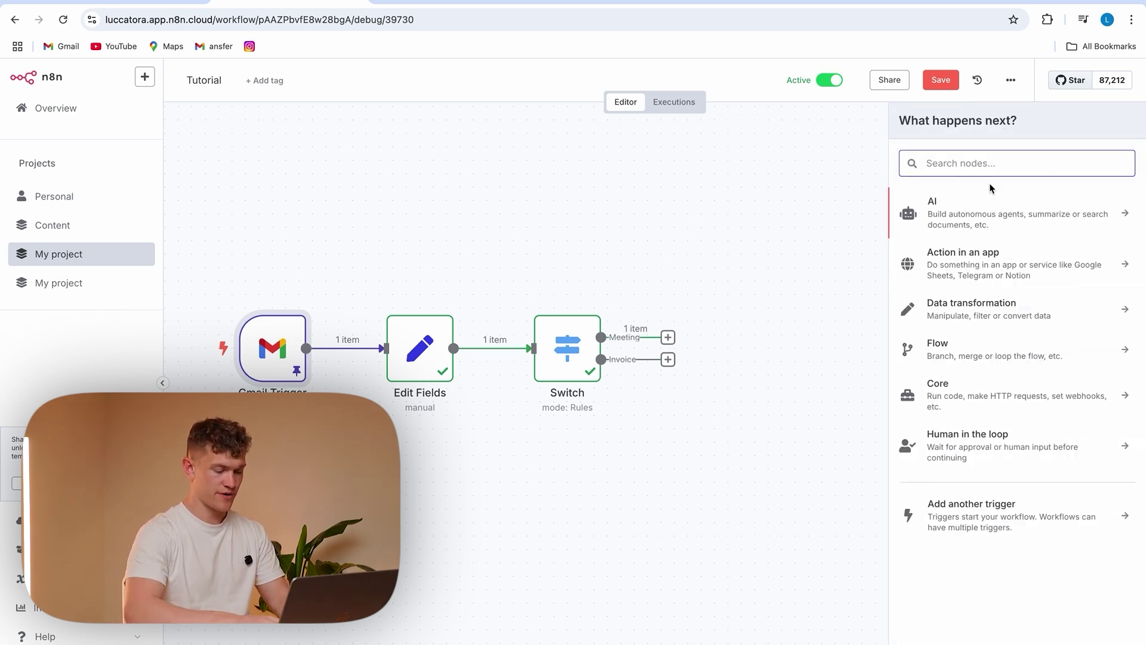
text(gmail)
click(1009, 201)
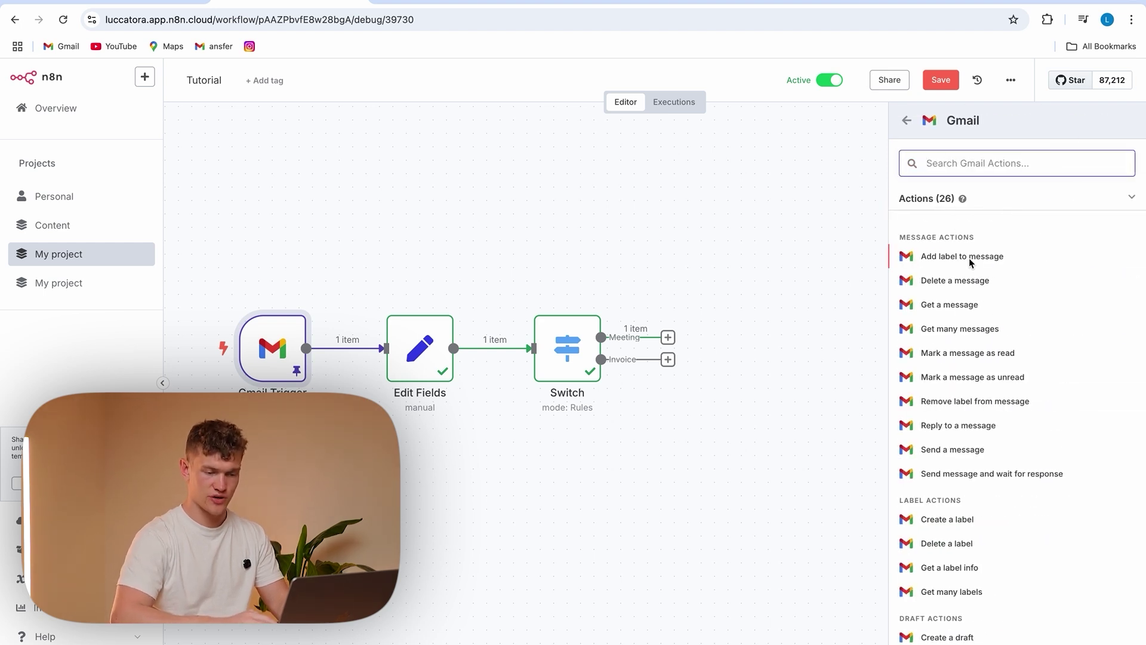
scroll(970, 551, down, 1)
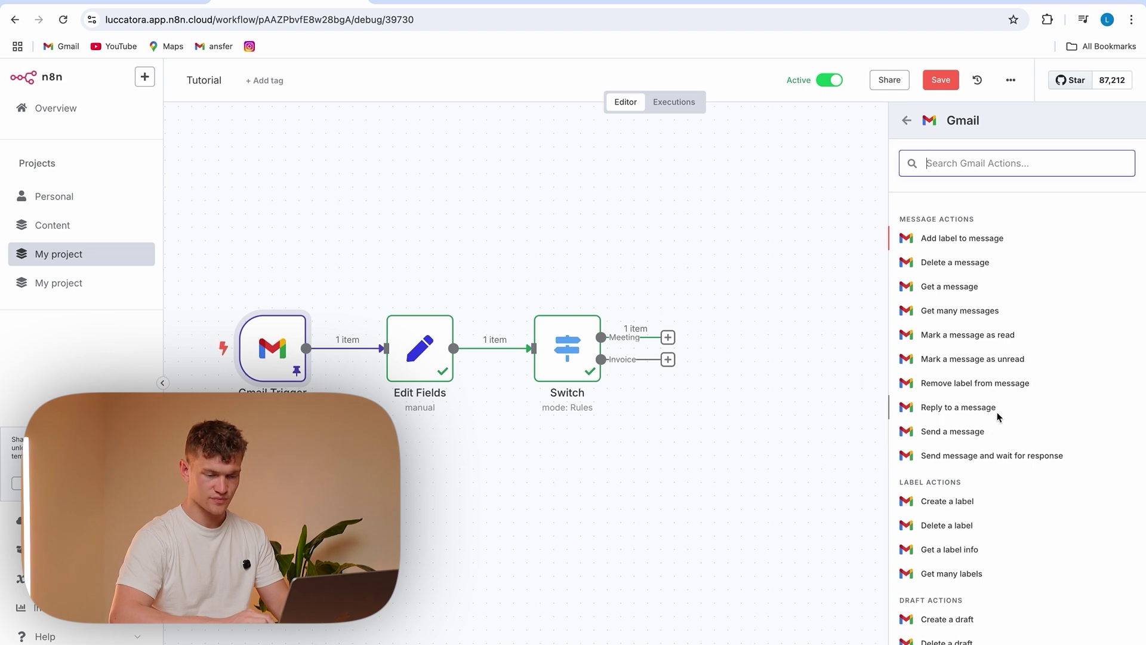
click(994, 430)
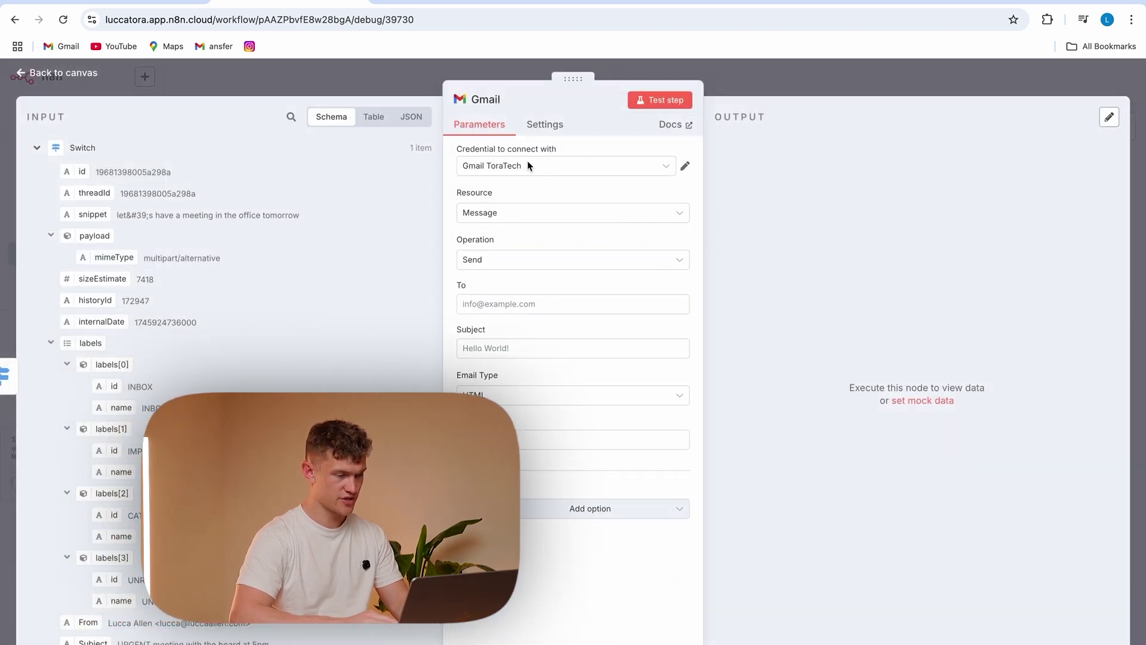
Set the recipient to the incoming sender and the subject to 'Re:' plus the original subject
click(527, 306)
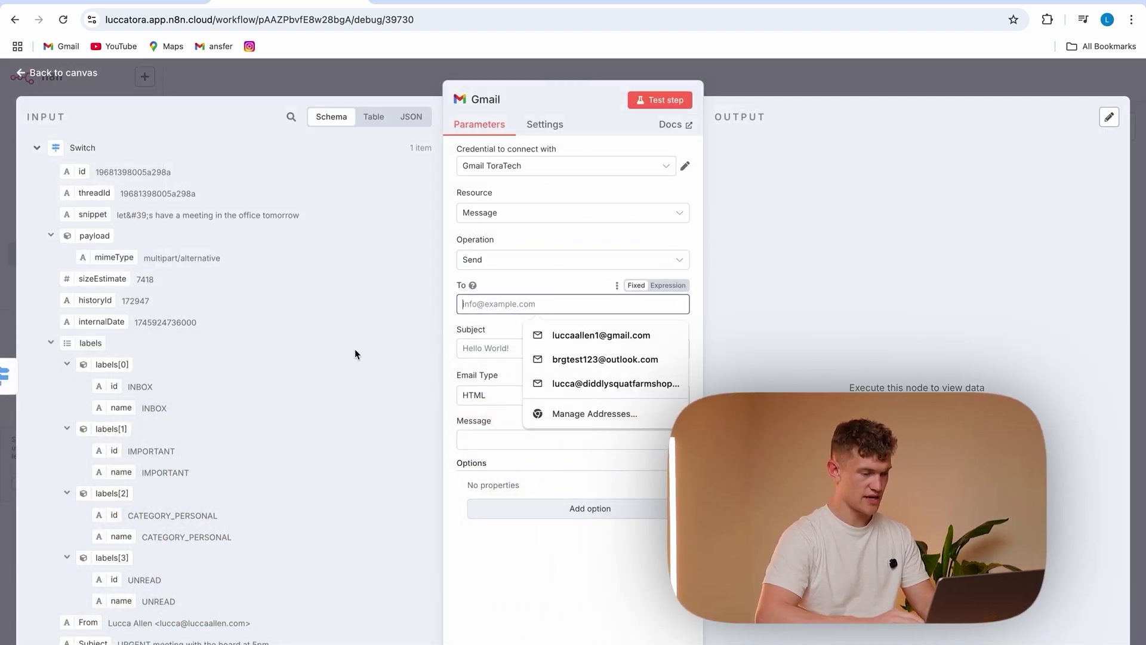
scroll(308, 370, down, 5)
scroll(308, 369, up, 3)
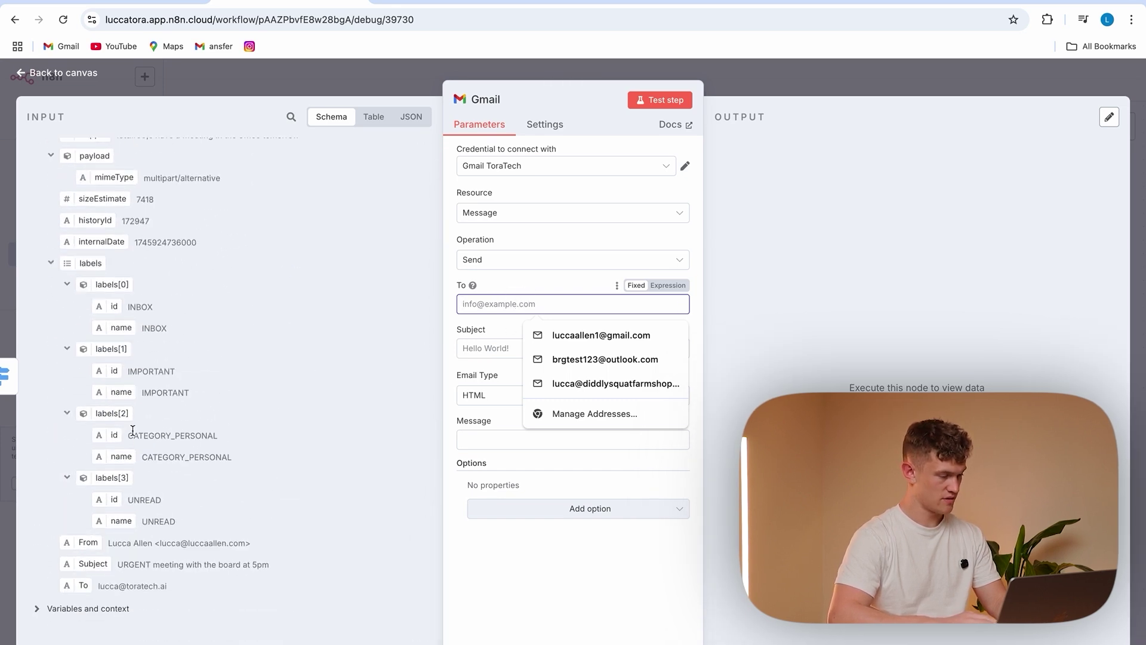
drag(79, 548, 476, 306)
click(476, 362)
text(Re)
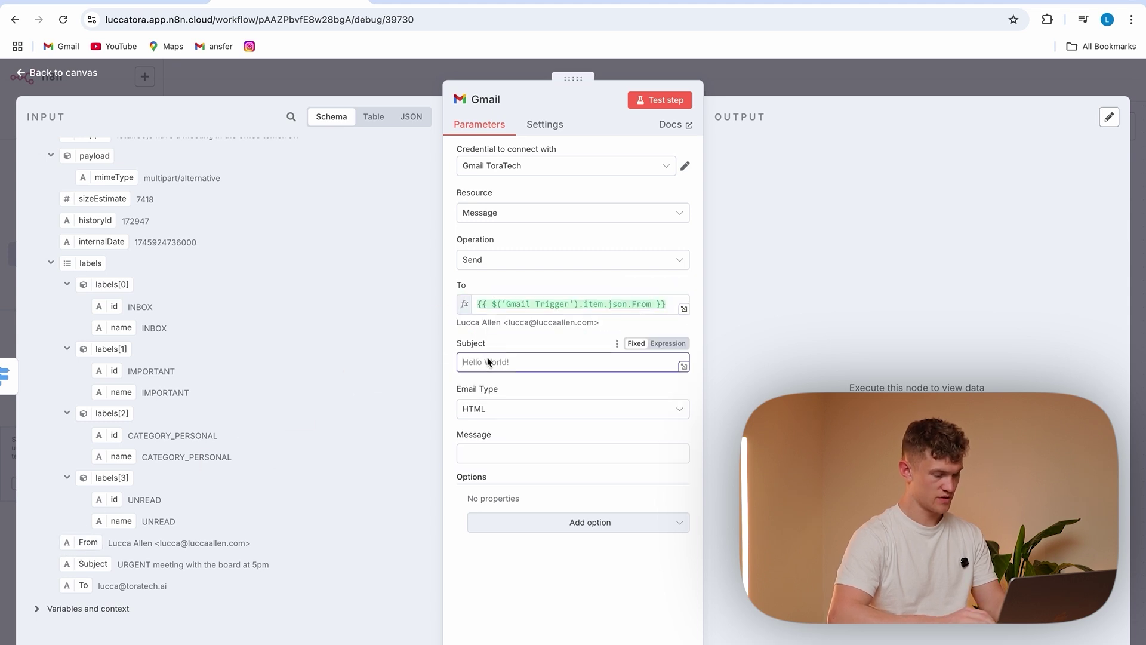
text(:)
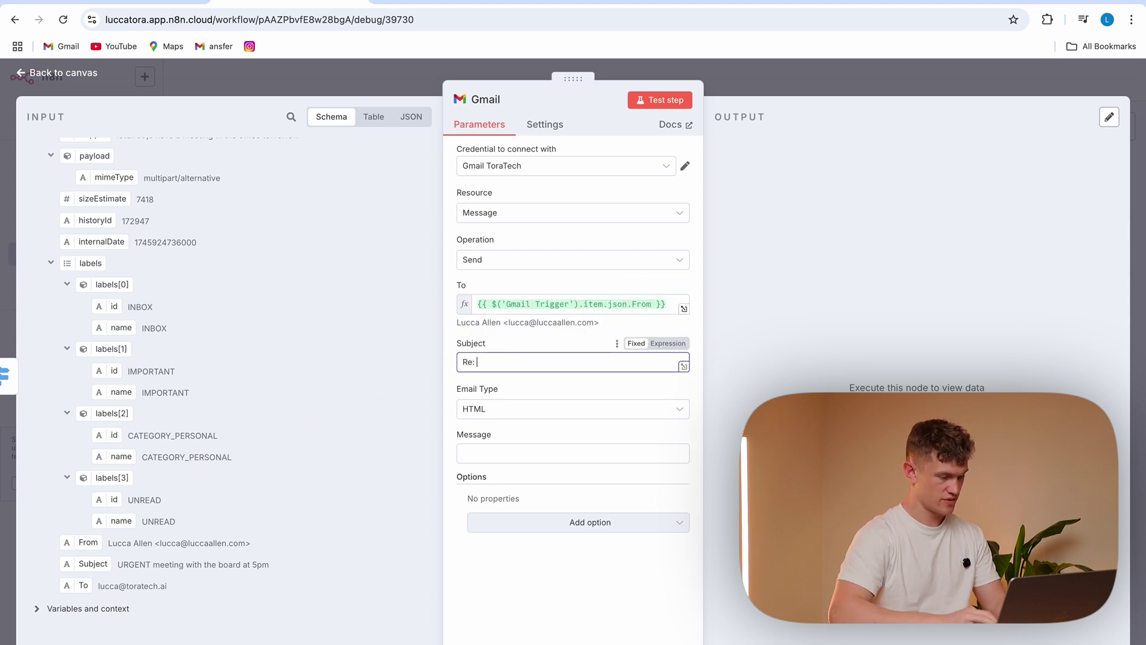
drag(84, 567, 540, 366)
Switch Email Type to Text and write the reply asking the sender to confirm via bookings
click(514, 482)
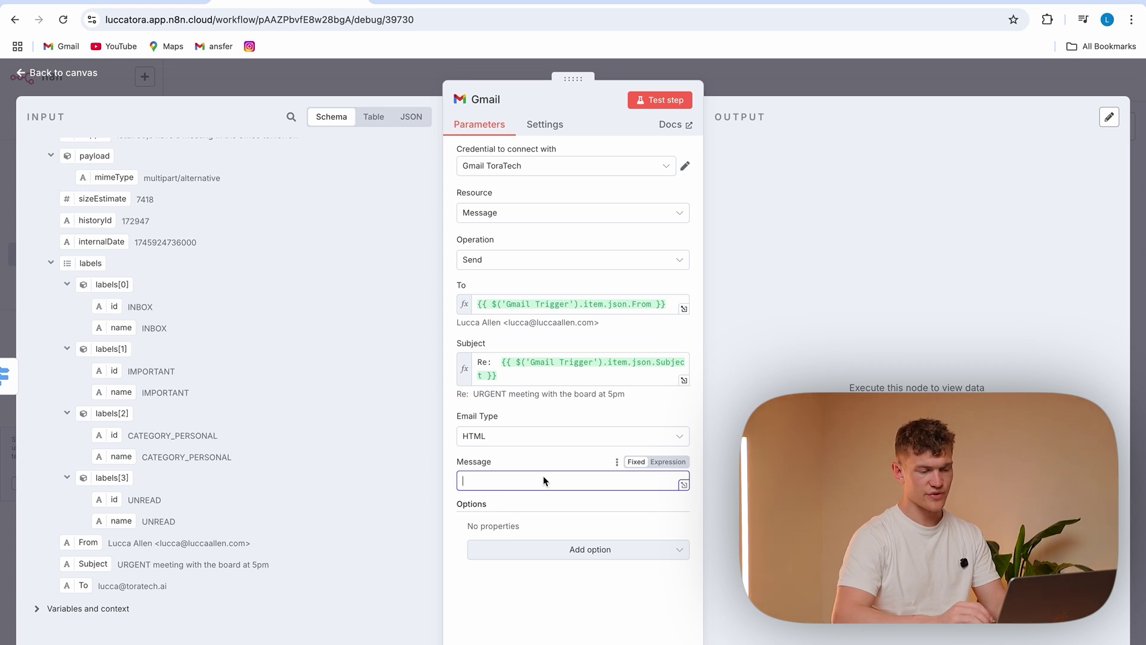
click(556, 438)
click(540, 471)
click(499, 481)
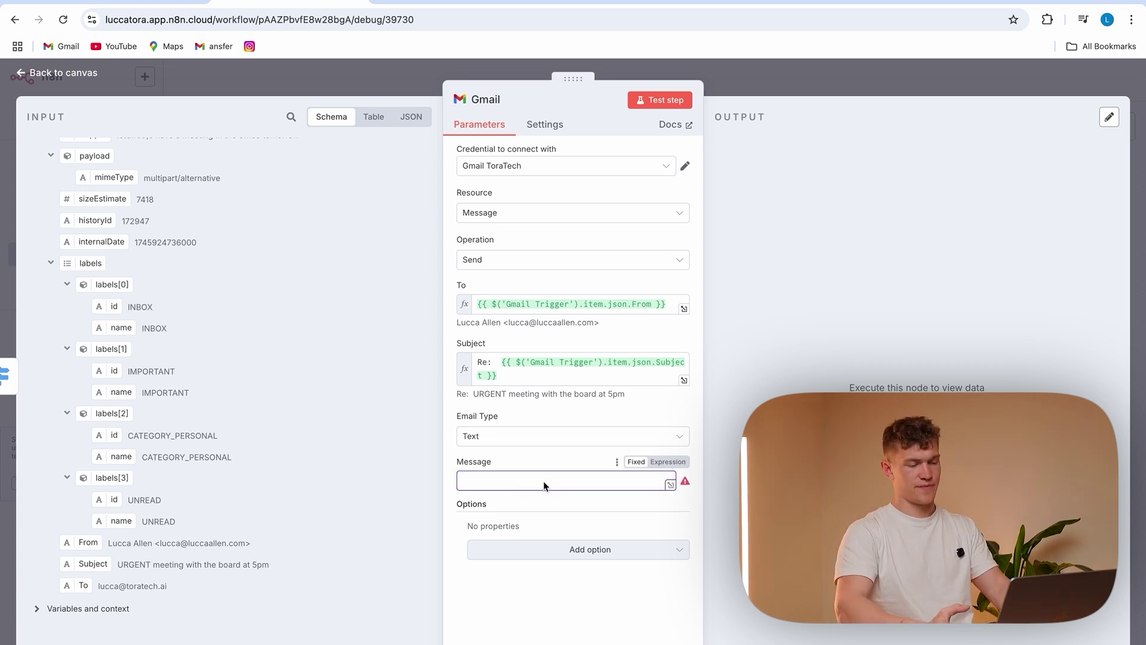
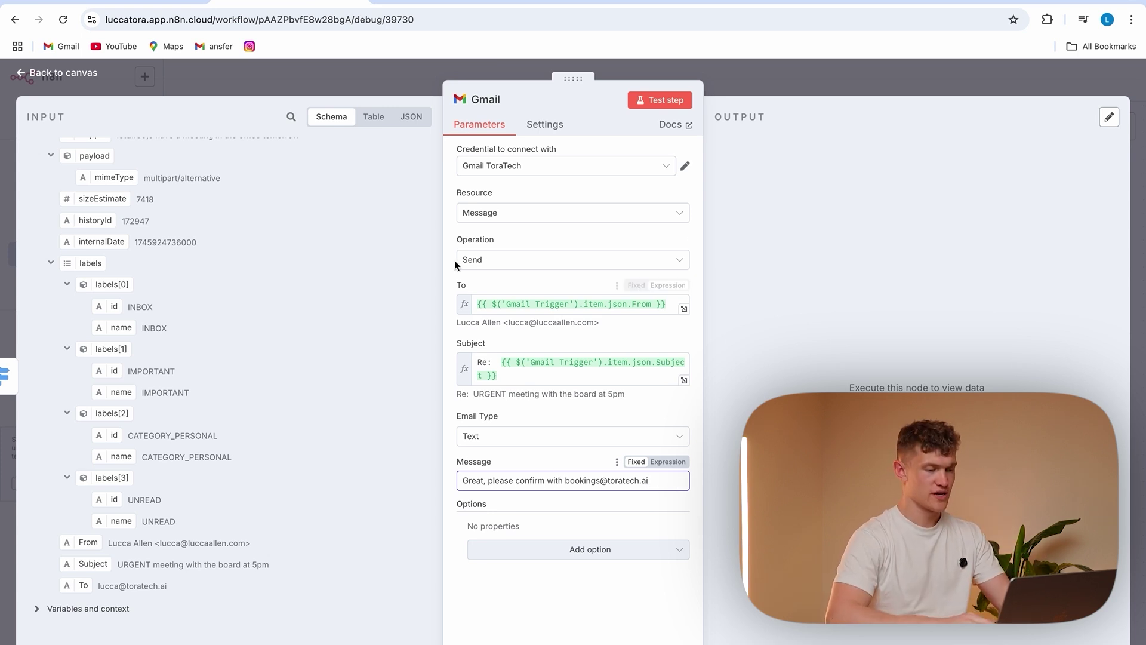
click(540, 513)
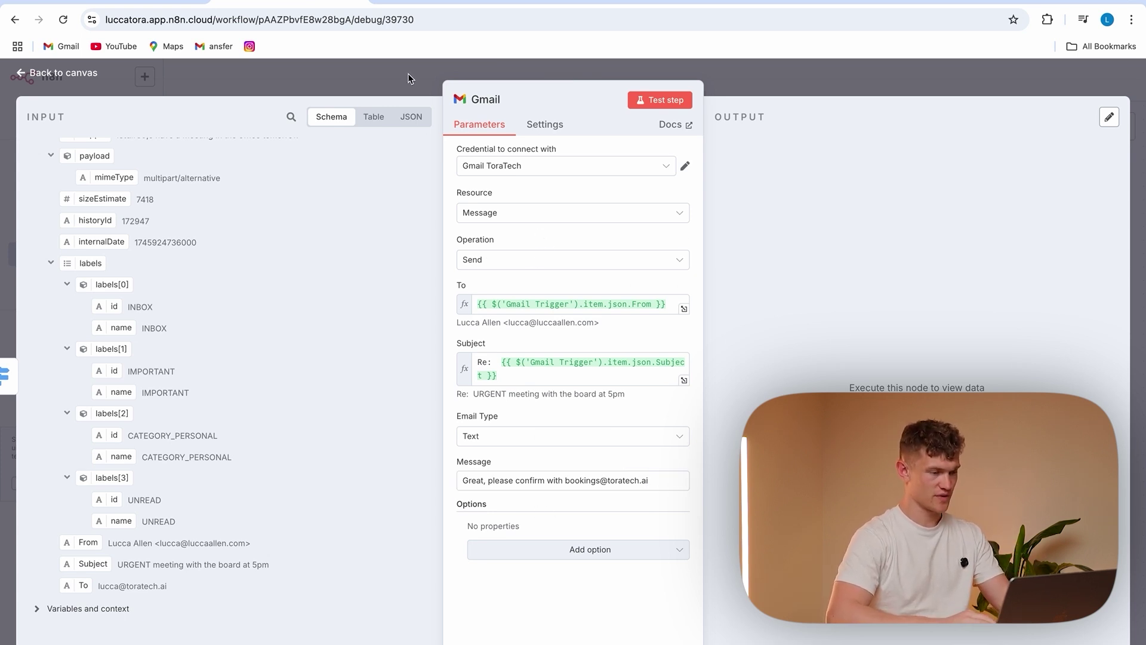
Reopen the Gmail node to check its sent output, then view the reply in Gmail
click(389, 75)
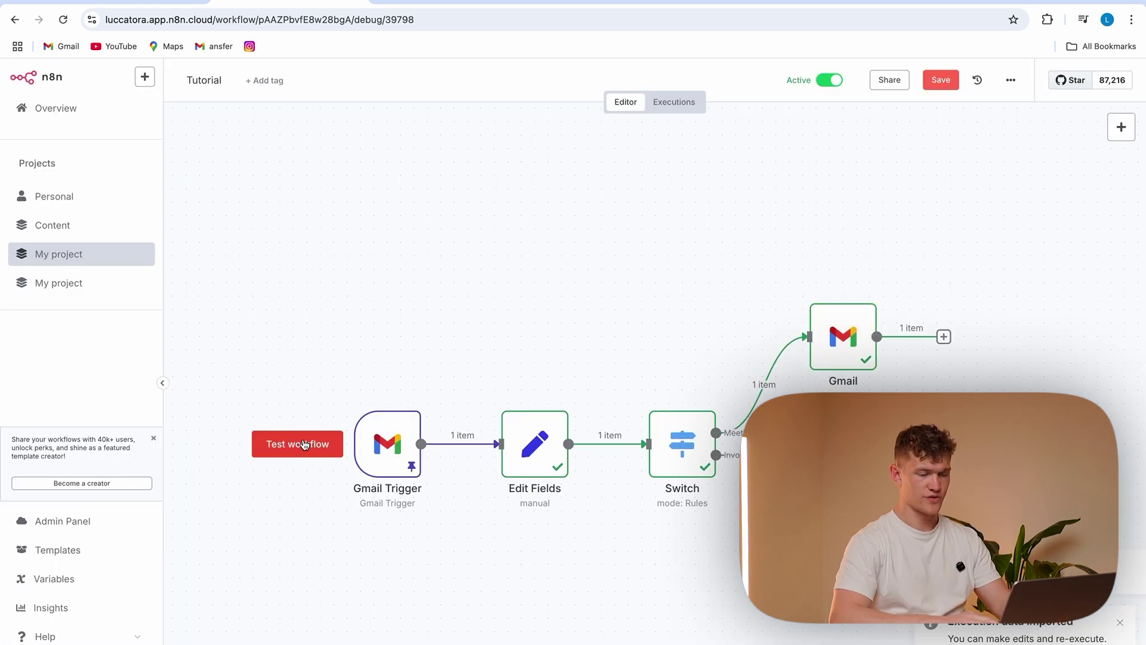
double_click(857, 334)
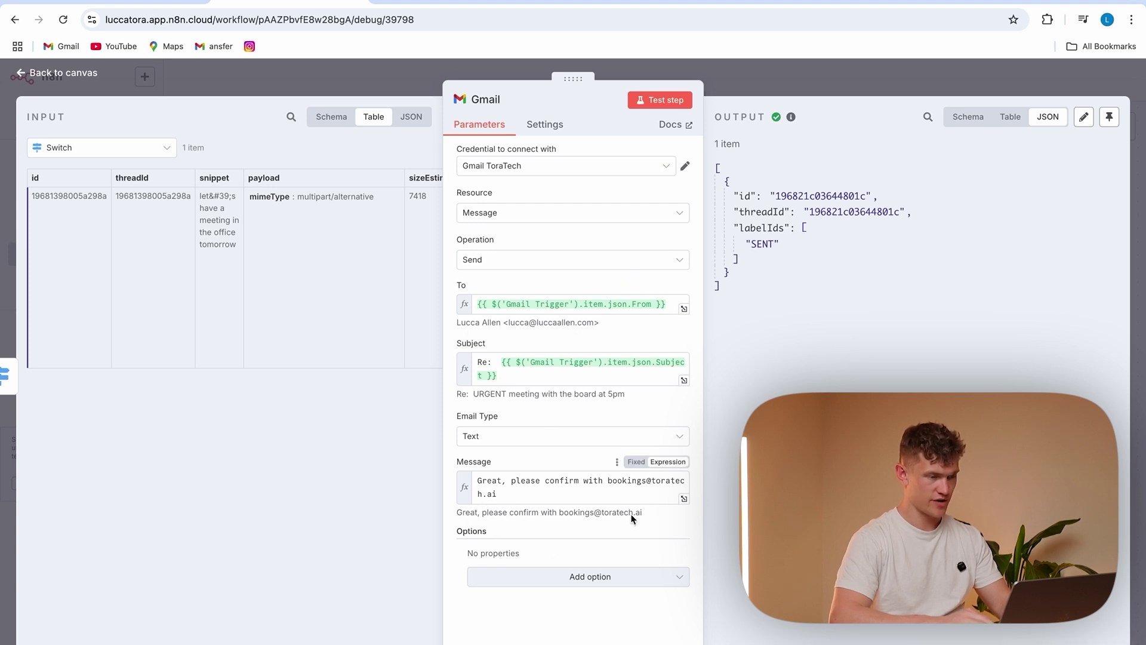
click(443, 2)
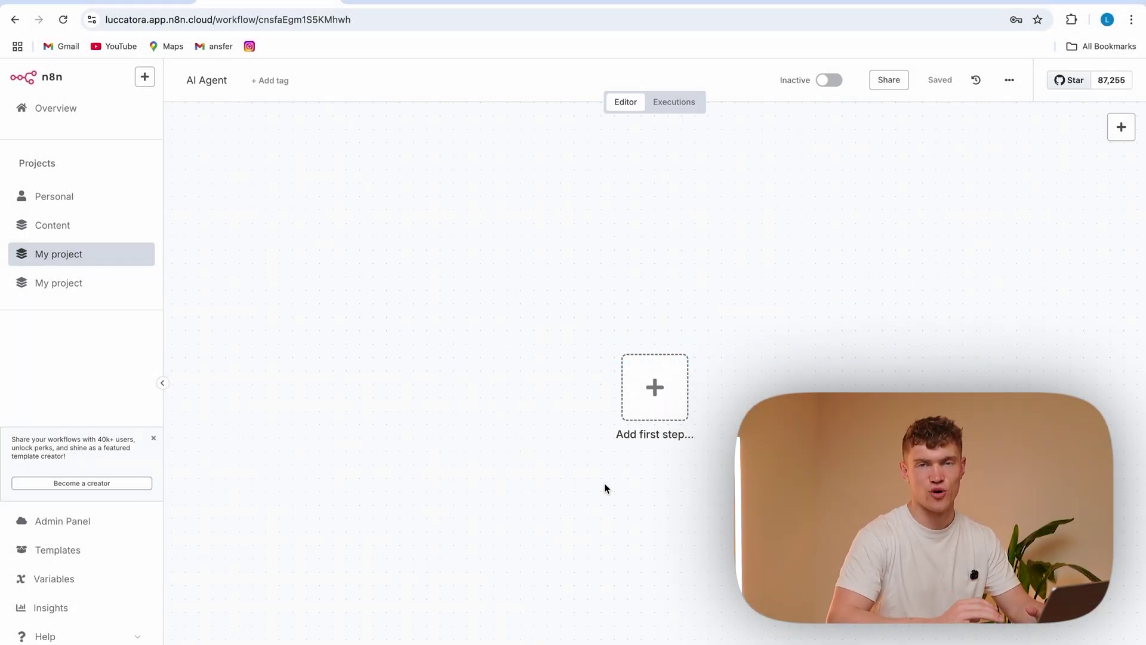
Start the new workflow with a chat message trigger
click(657, 399)
text(chat)
click(957, 221)
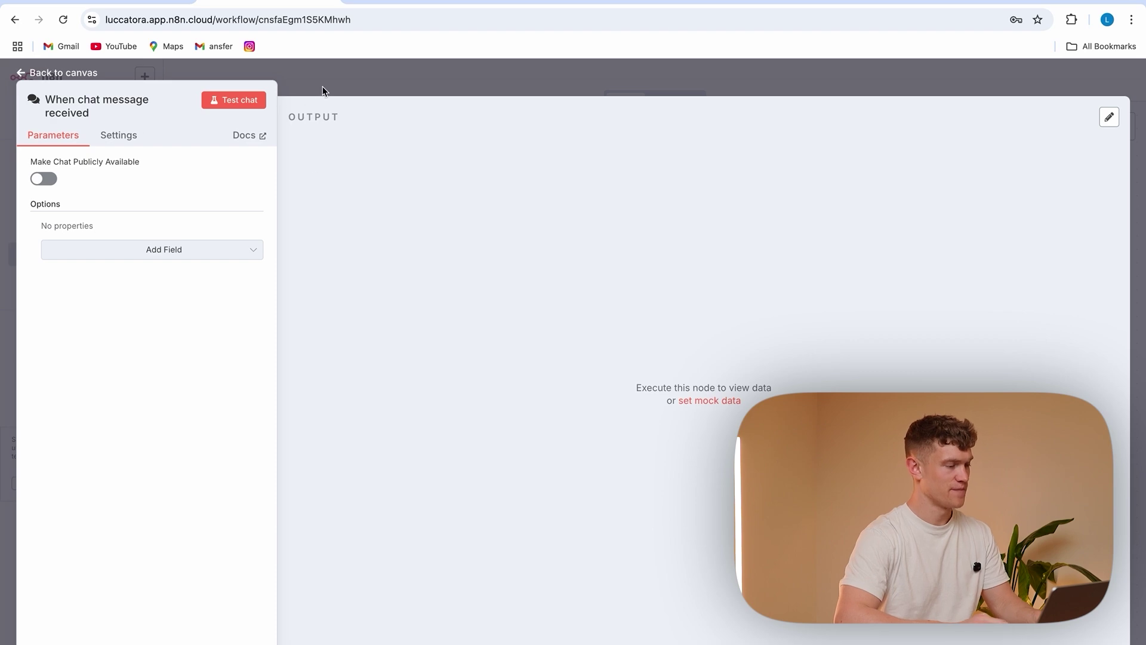
click(326, 91)
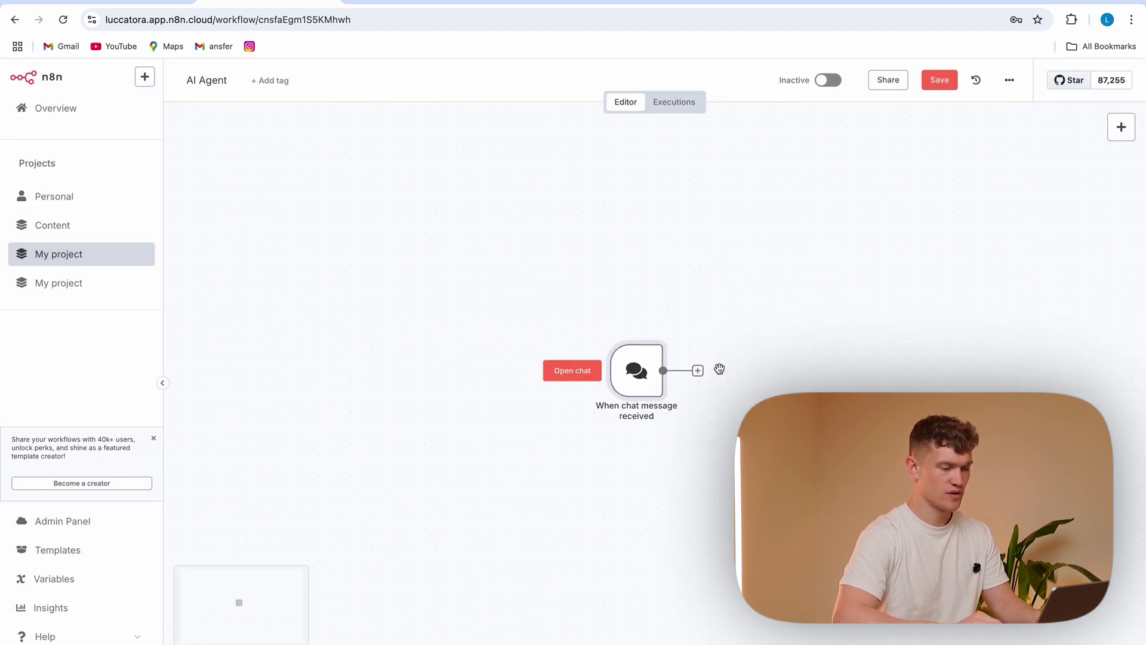
Add an AI Agent node after the chat trigger
click(698, 371)
text(ai)
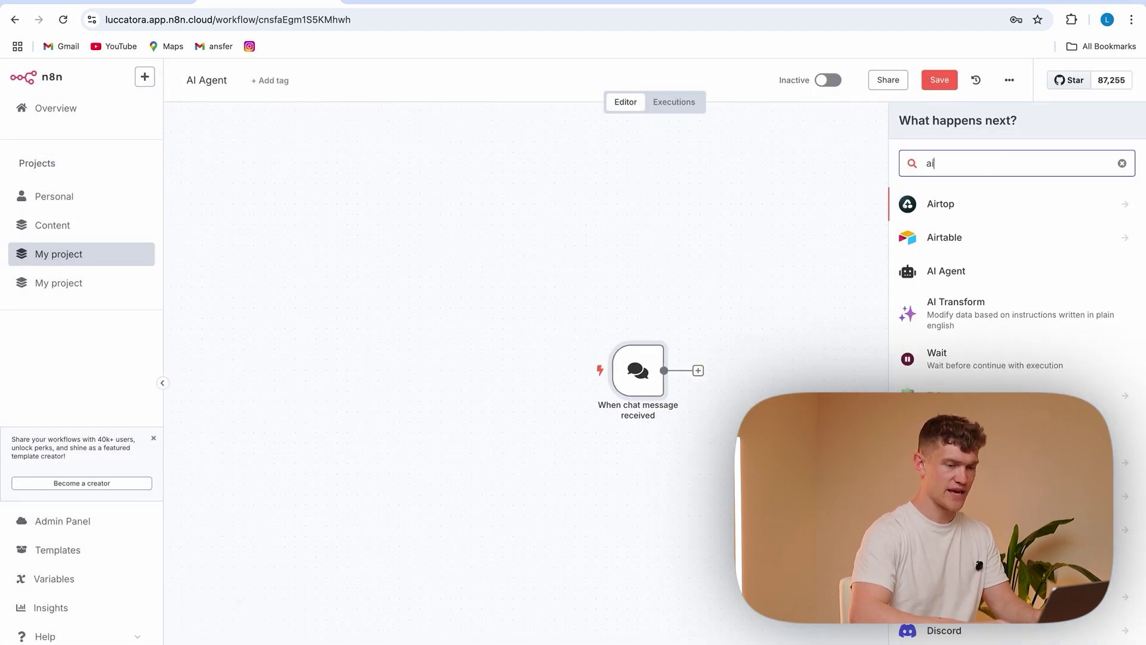
click(980, 273)
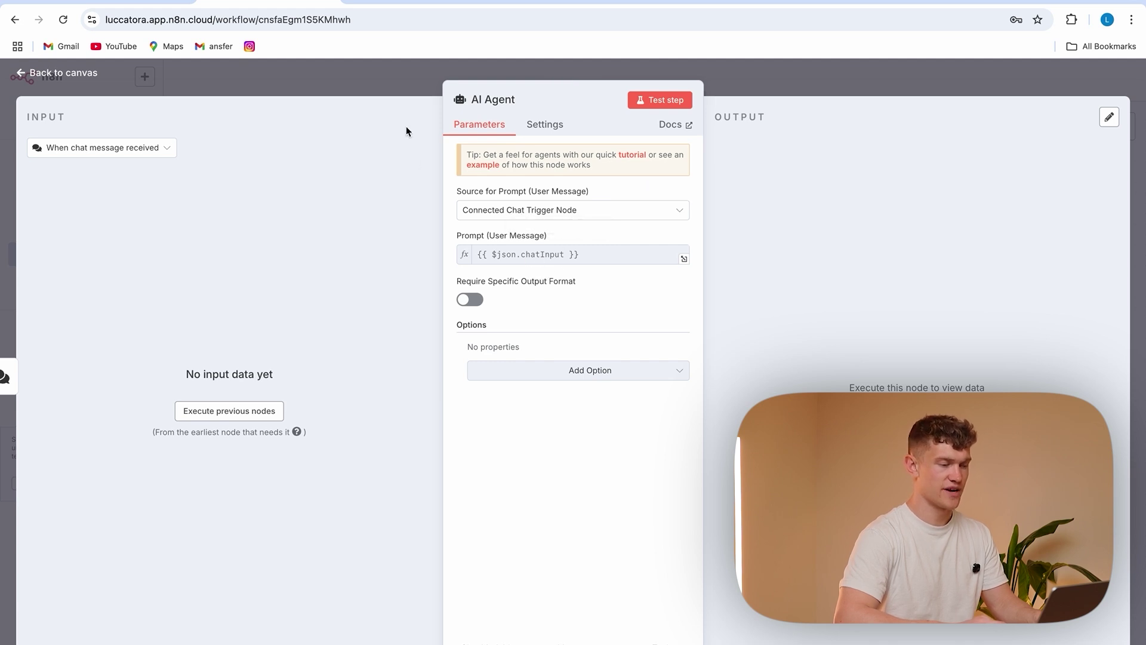
key(Escape)
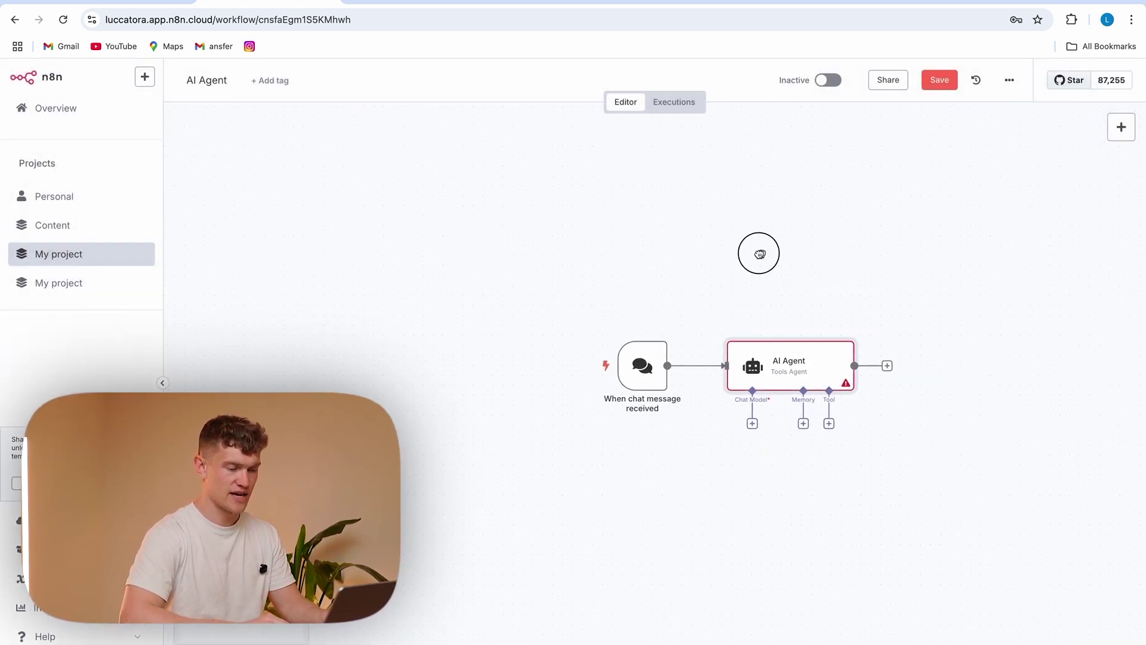
Attach an OpenAI Chat Model to the AI Agent and begin a new OpenAI credential
scroll(763, 253, right, 5)
click(568, 385)
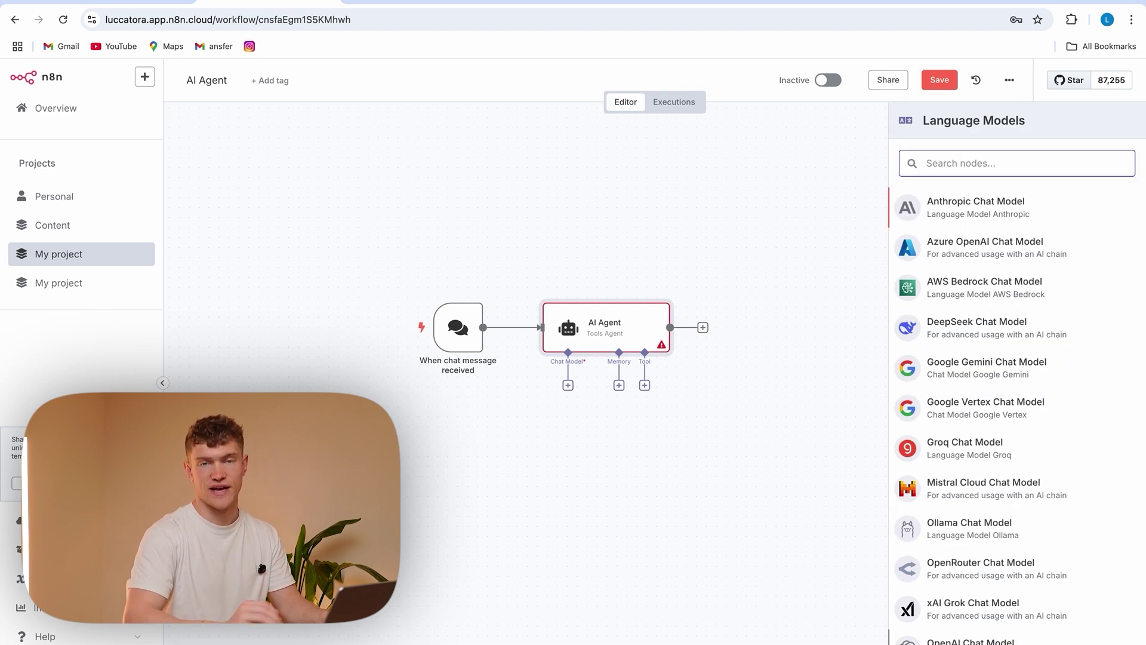
click(970, 640)
click(609, 167)
click(547, 235)
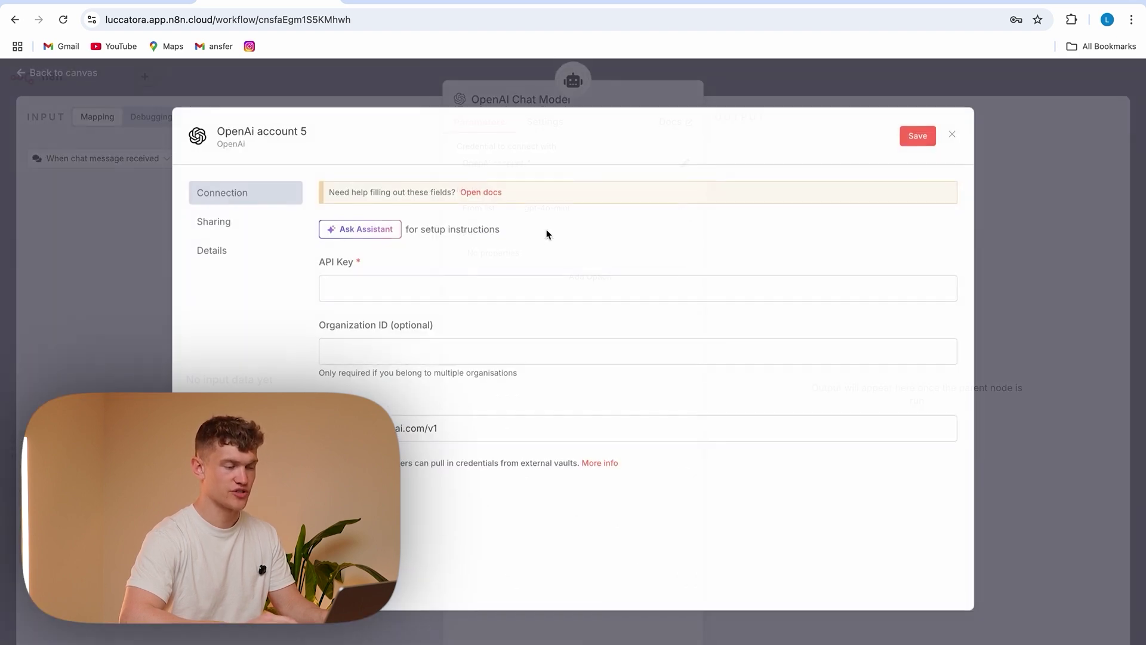
click(544, 1)
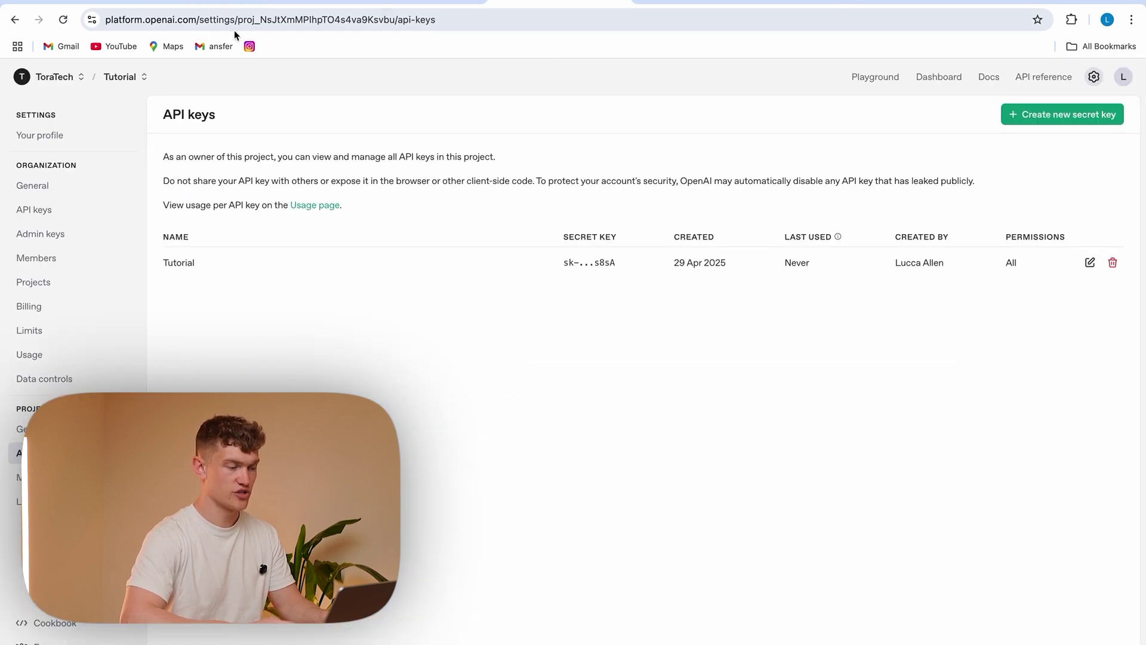
Create a project secret key named 'N8N Test', copy it, and focus n8n's API Key field
click(1095, 78)
click(45, 455)
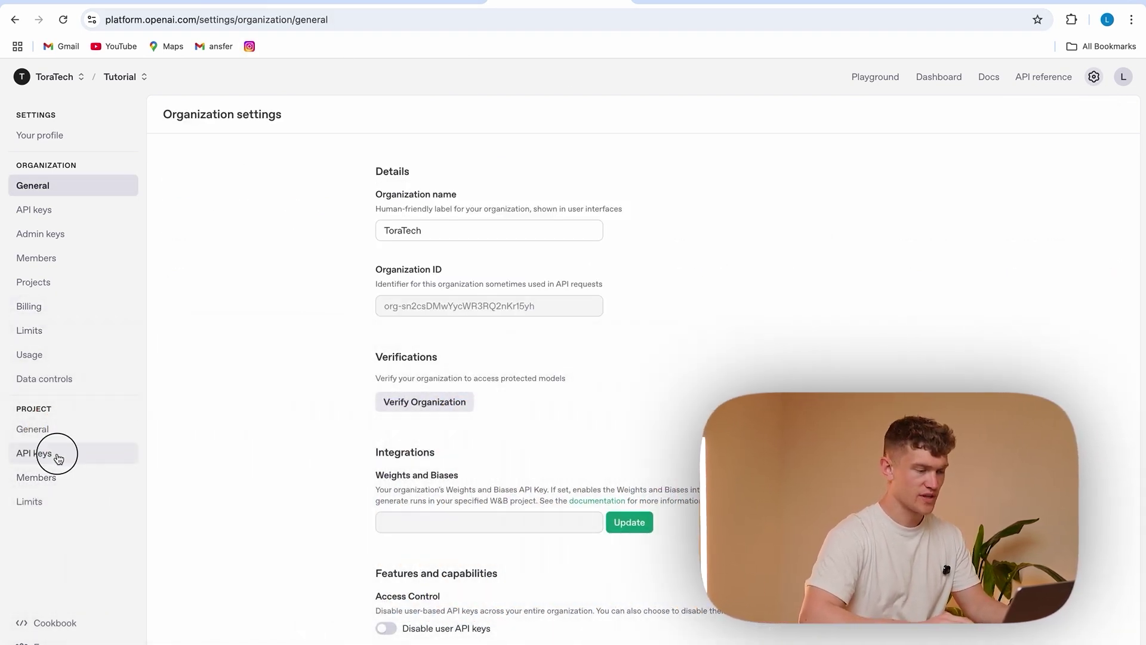
click(1035, 118)
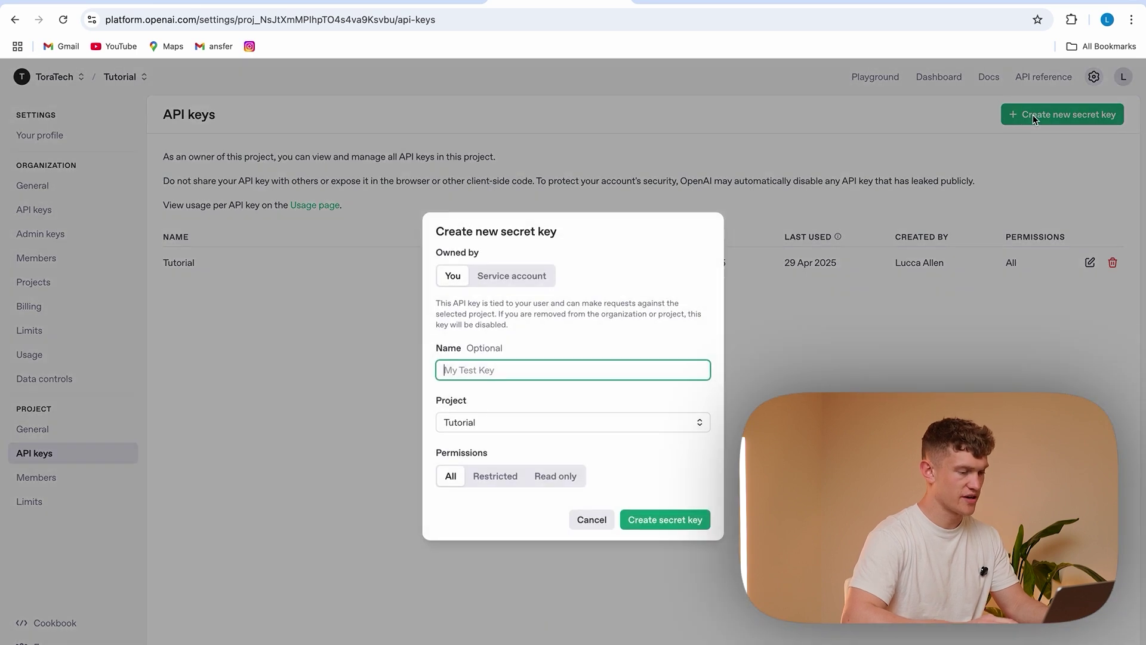
text(N8N Test)
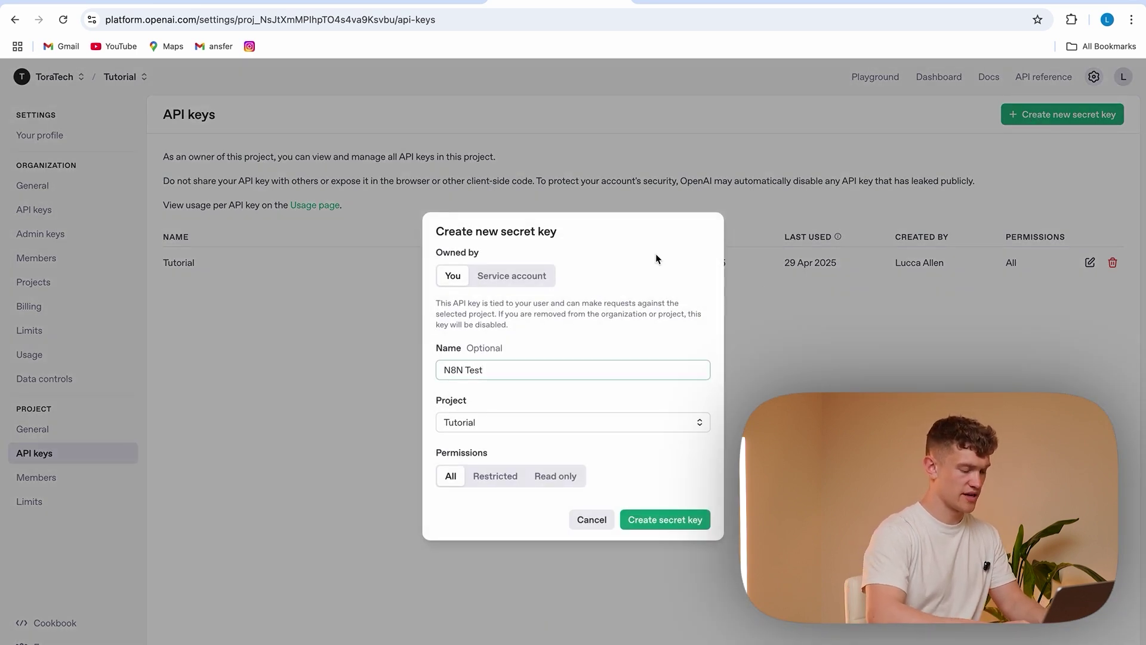
click(663, 520)
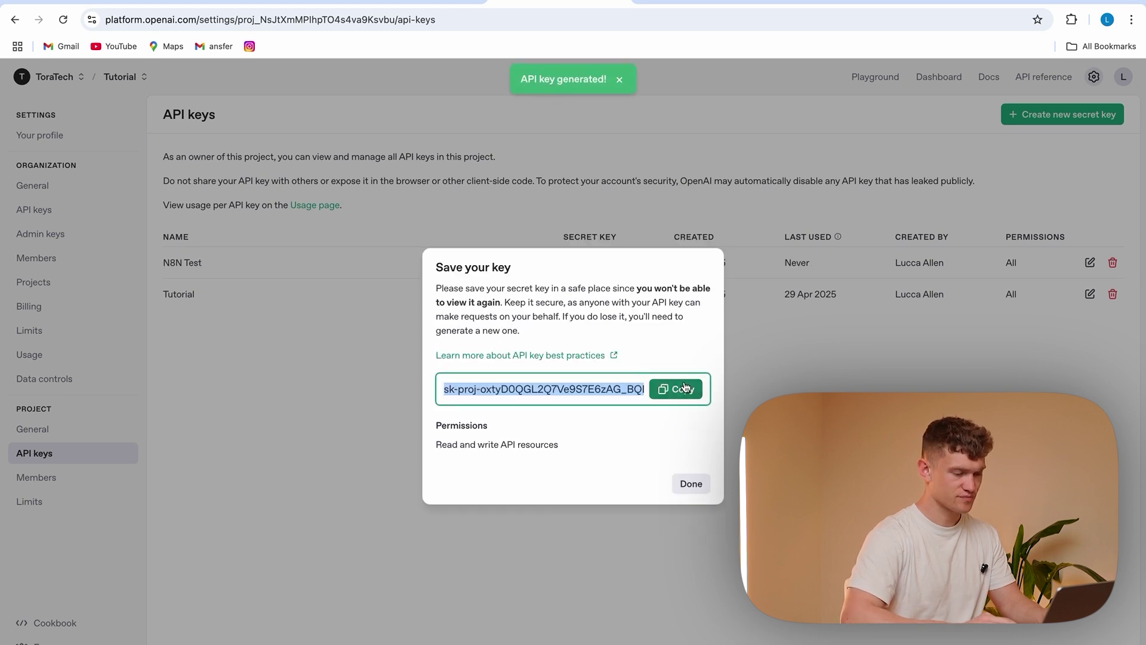
click(677, 391)
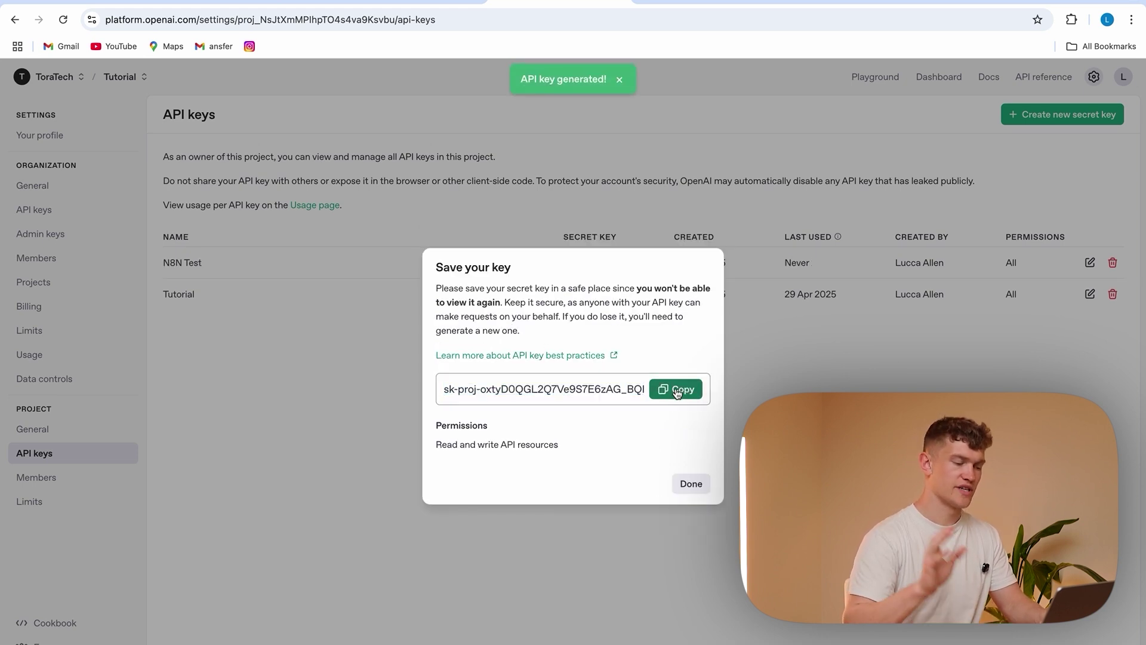
click(677, 391)
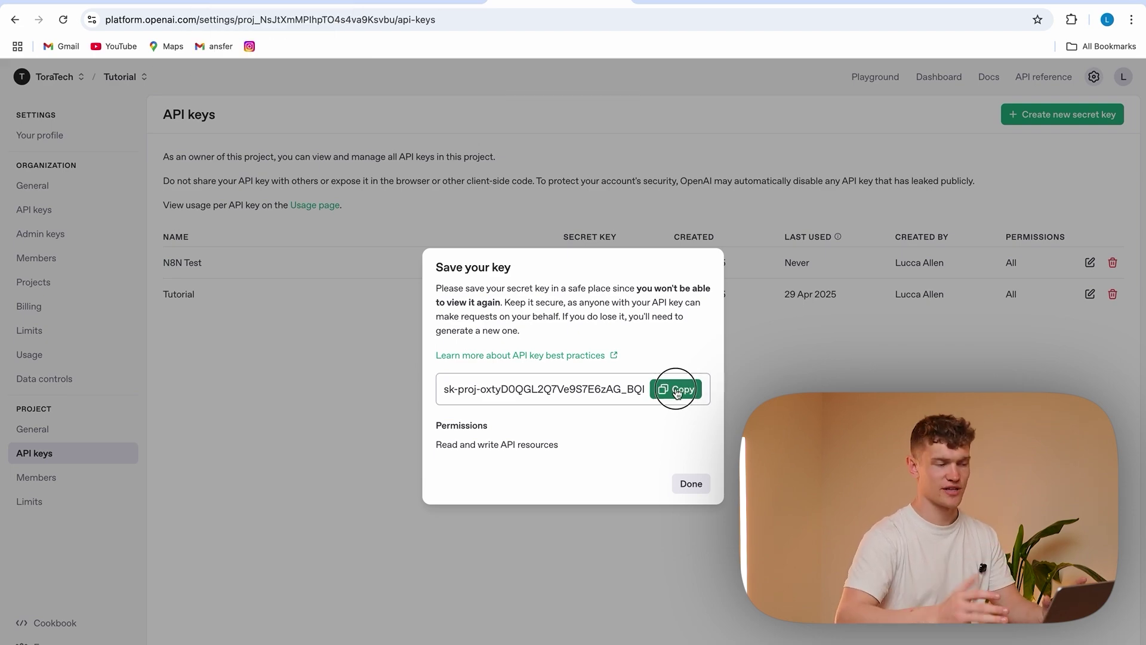
click(674, 388)
click(275, 3)
click(430, 284)
Paste the key, rename the credential 'Test Key', and save it
key(ctrl+v)
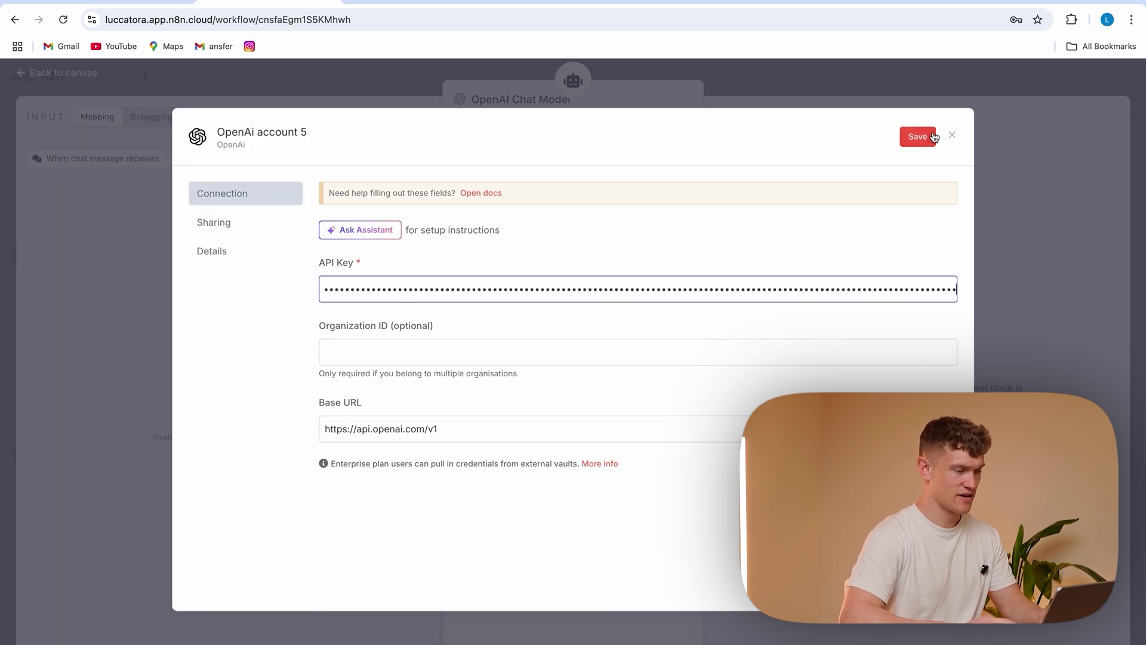
click(299, 133)
drag(308, 136, 223, 135)
key(BackSpace)
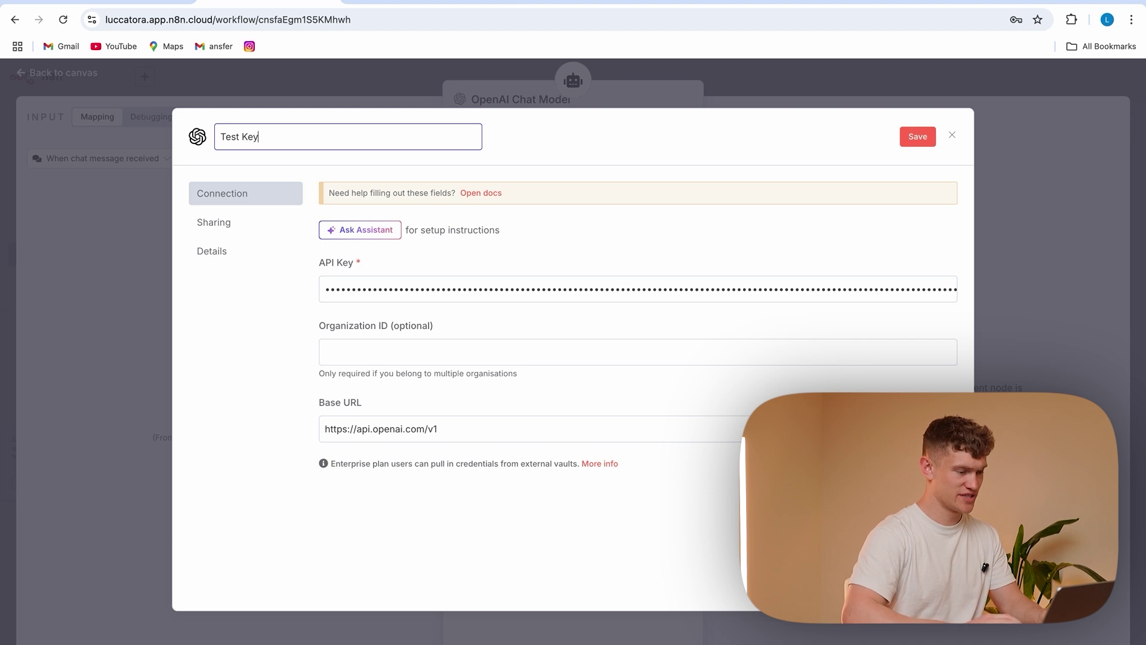
key(Return)
click(915, 137)
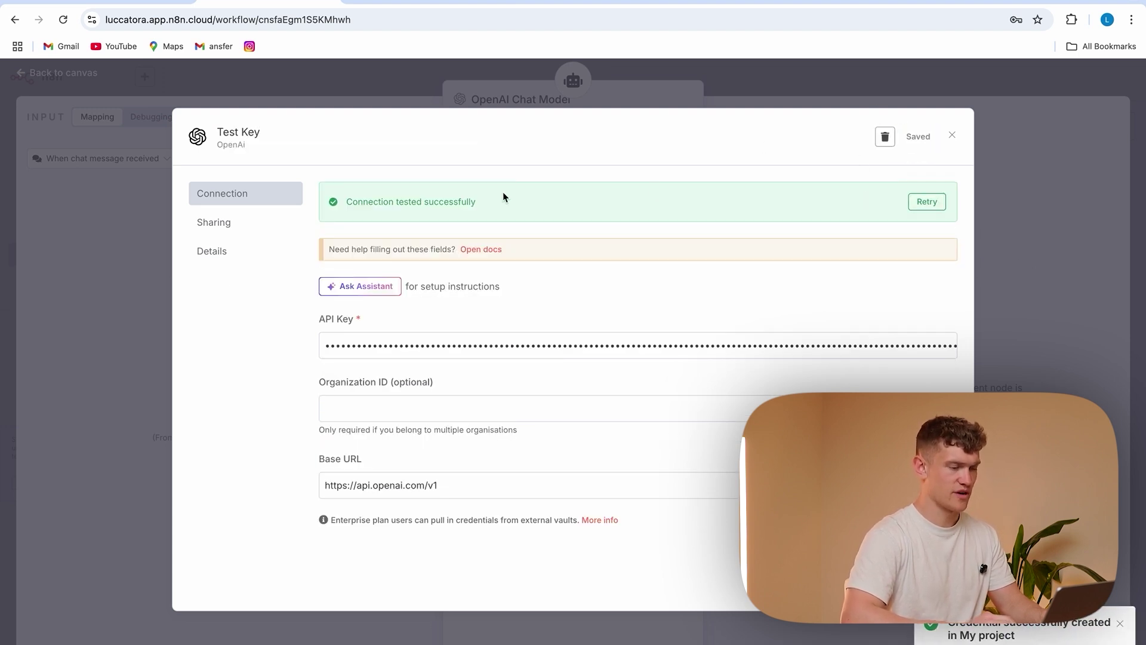
click(1049, 184)
Choose gpt-4o as the chat model and close the node
click(544, 212)
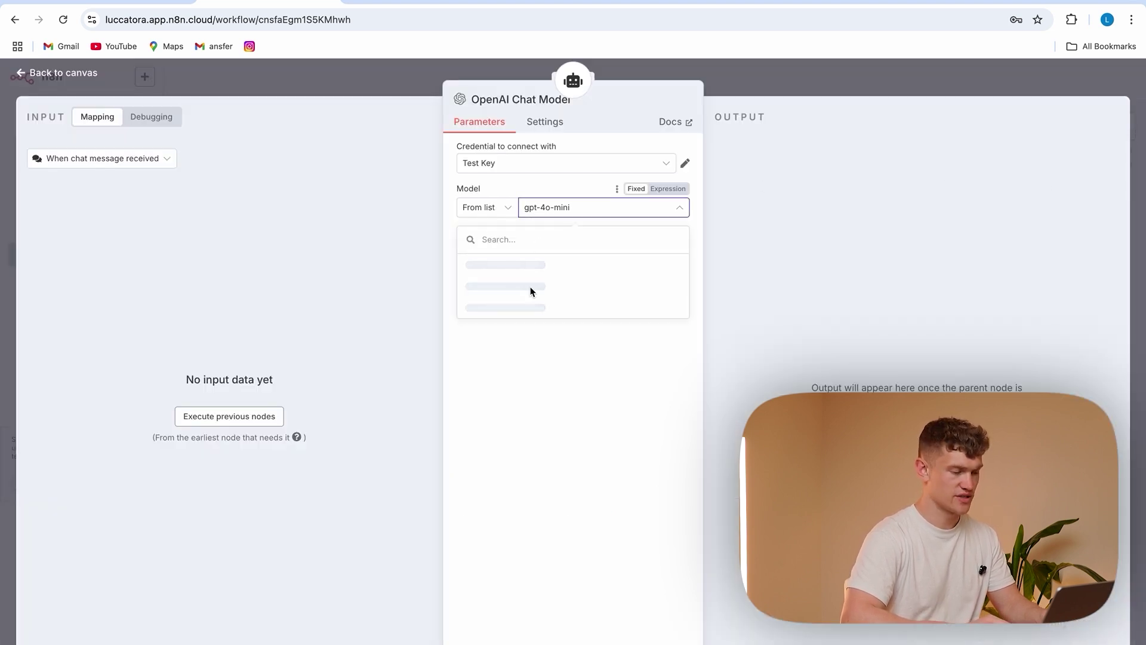
scroll(524, 352, down, 3)
scroll(523, 352, down, 2)
scroll(524, 346, up, 3)
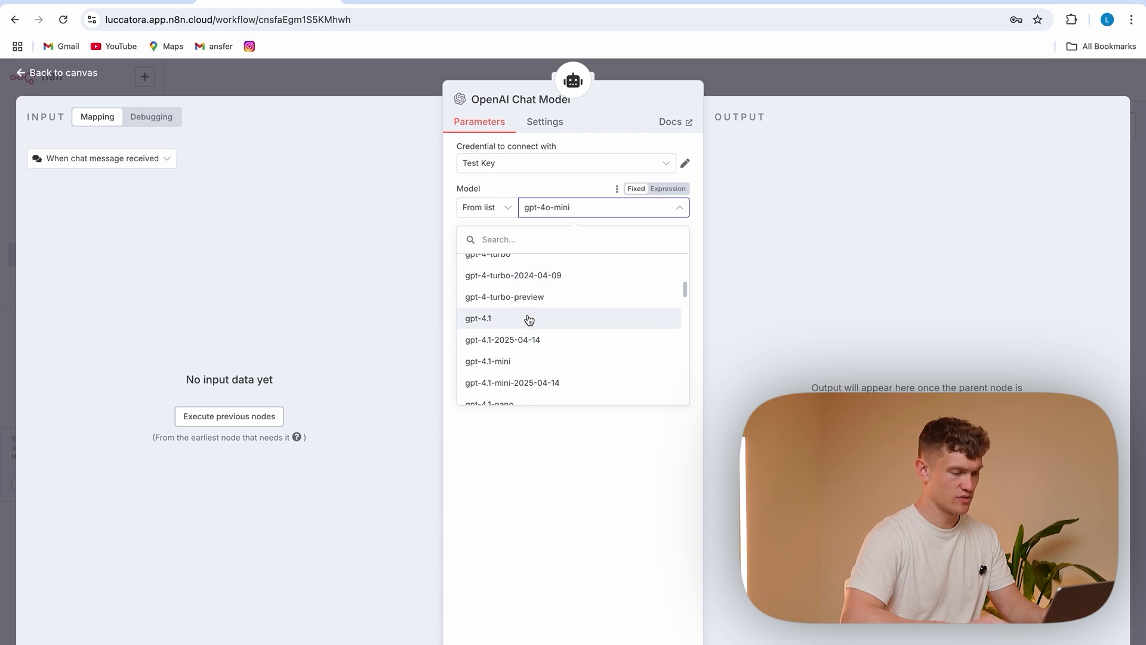
scroll(528, 326, down, 5)
scroll(529, 319, down, 3)
click(529, 286)
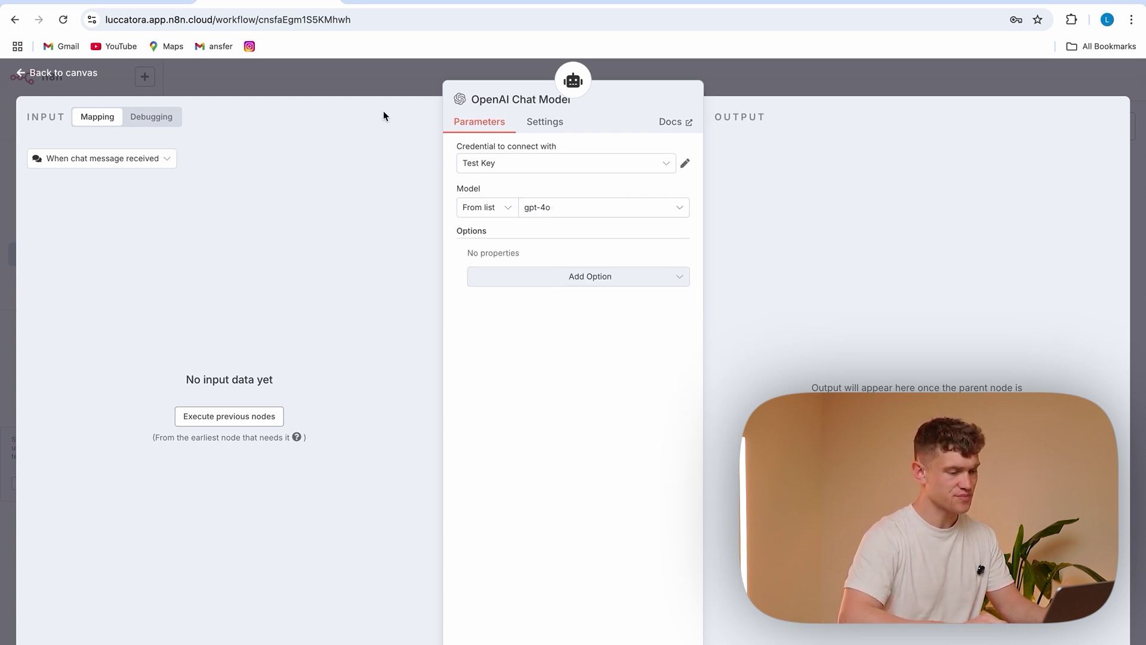
click(365, 79)
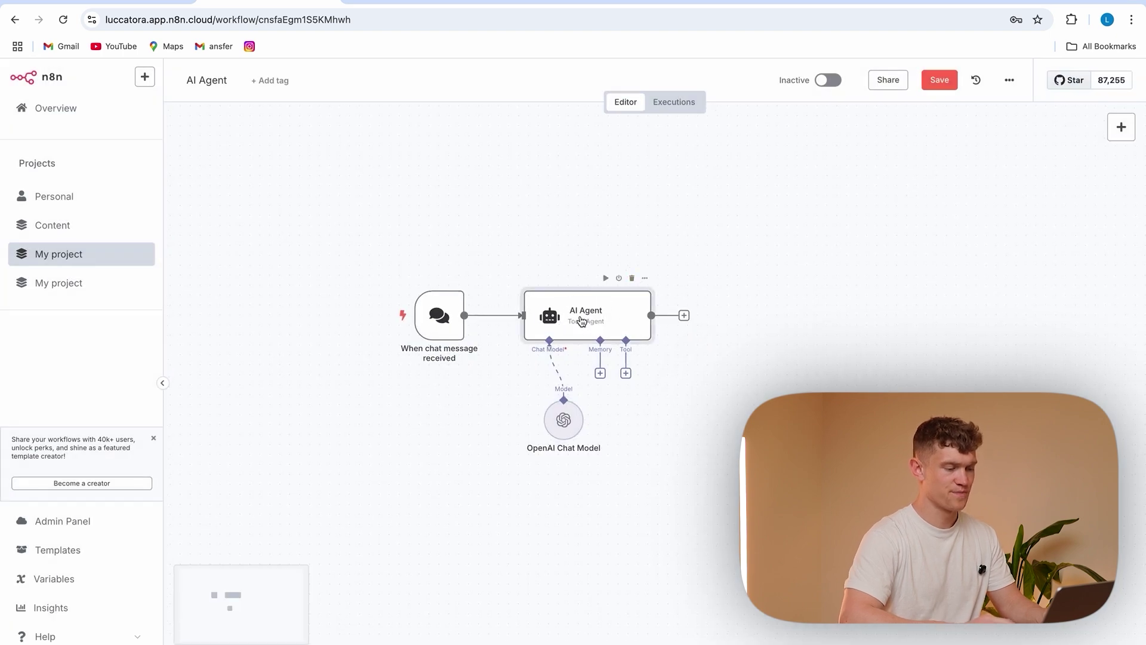
Add a System Message option to the AI Agent and select its default text
double_click(586, 320)
click(575, 370)
click(540, 402)
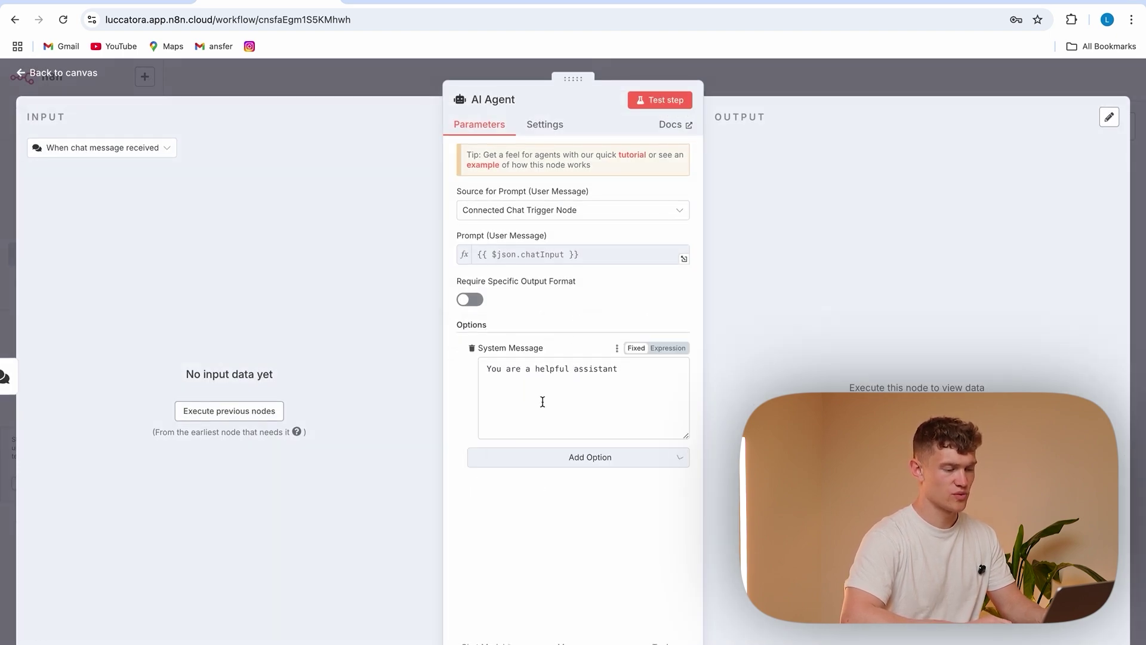
drag(640, 375, 485, 365)
Write the Dublin barber shop booking-assistant prompt, followed by phone and address lines
text(Y)
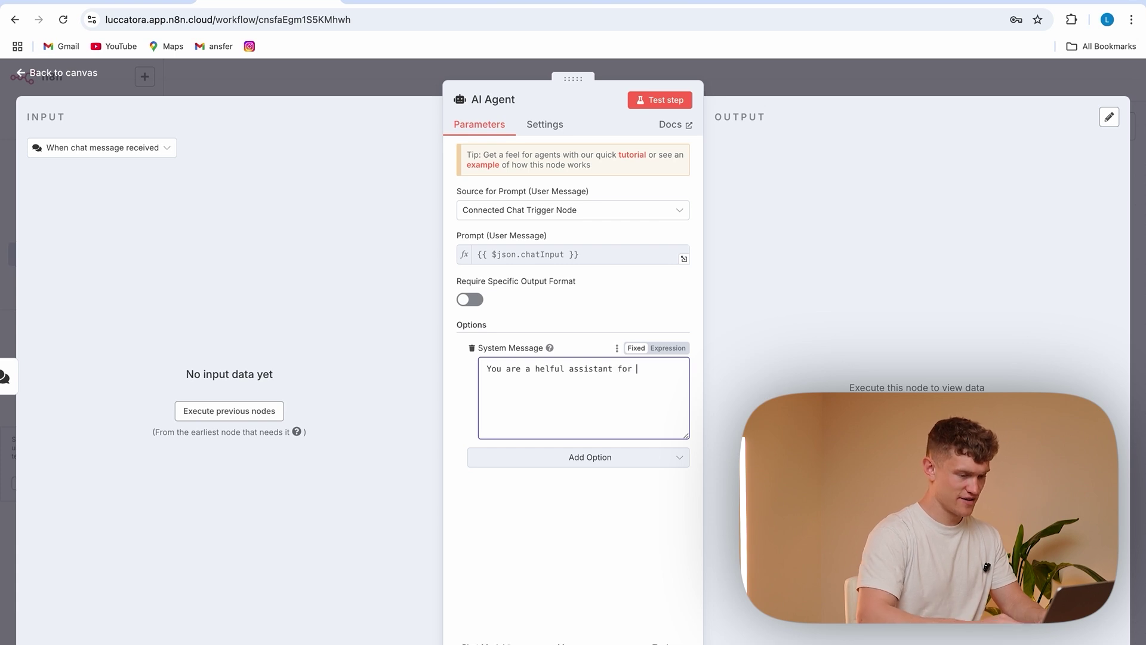
key(BackSpace)
key(BackSpace)
key(BackSpace)
text(barber shop in Dublin, Ireland. Your only job is to book the user in for an)
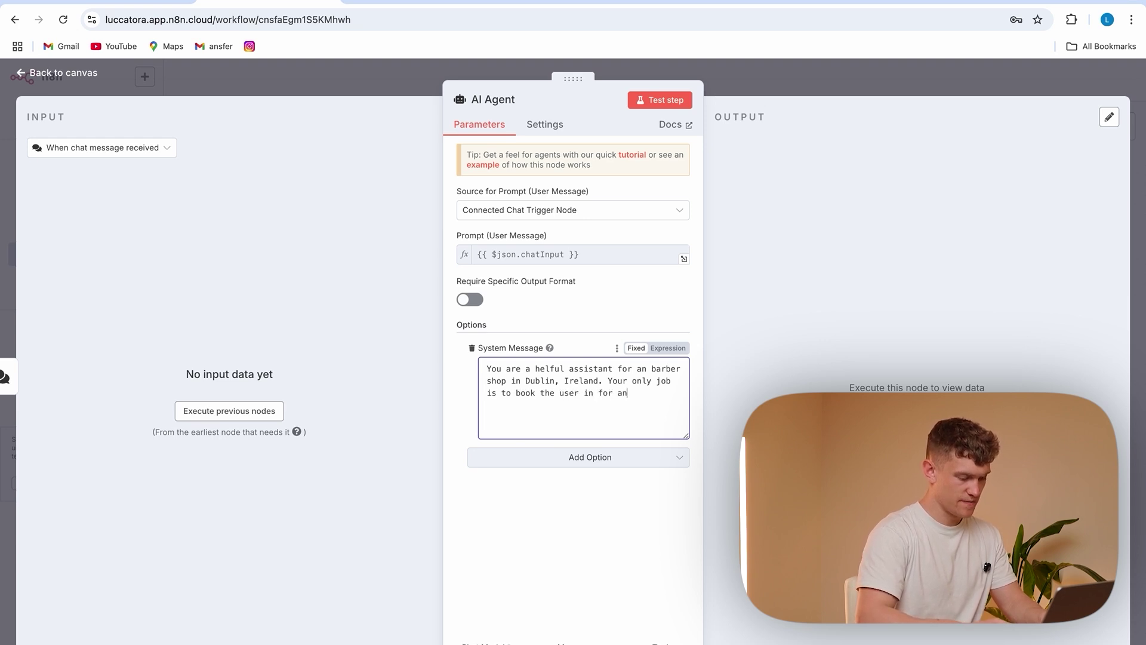
text(appointment. Using your)
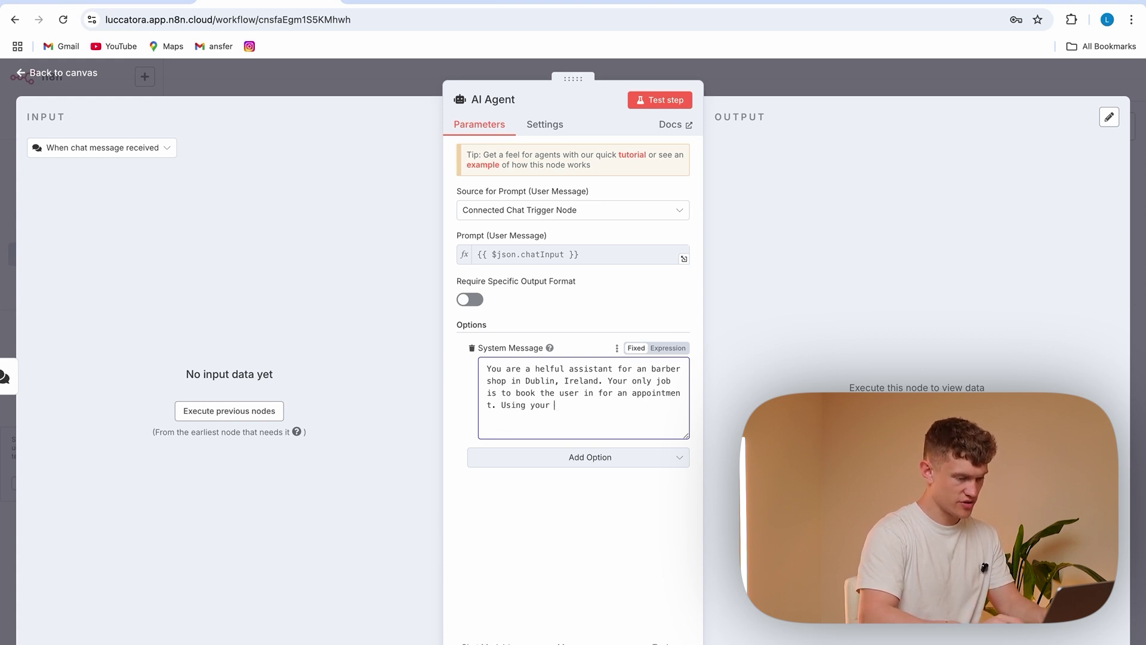
key(Return)
key(Return)
text(Phone: 0889)
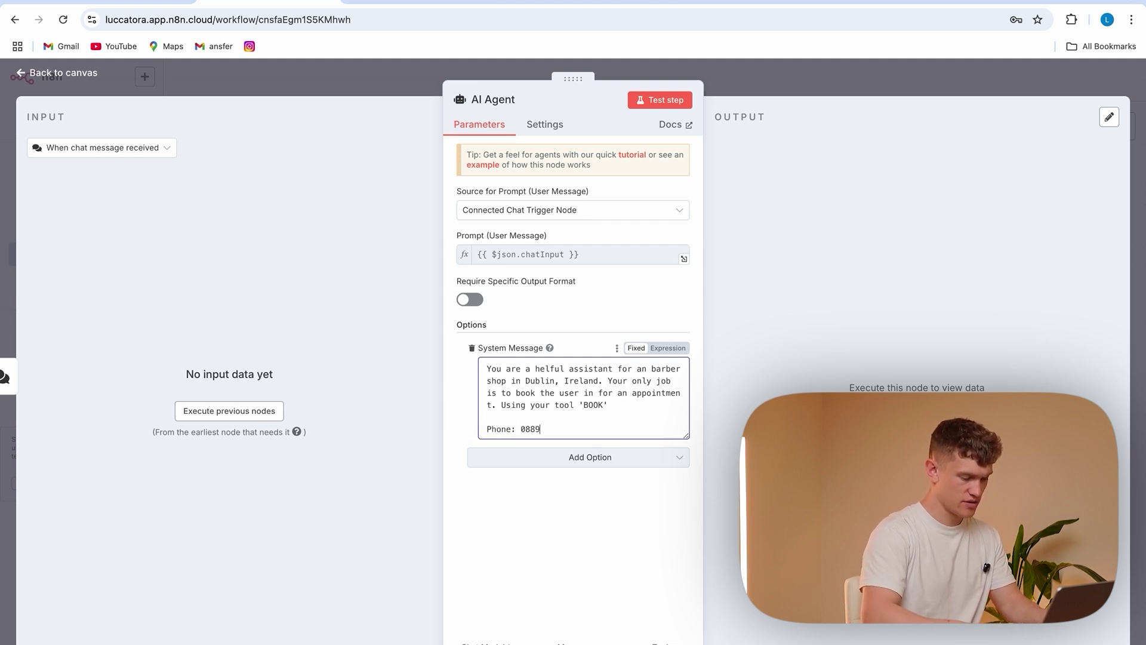
key(Return)
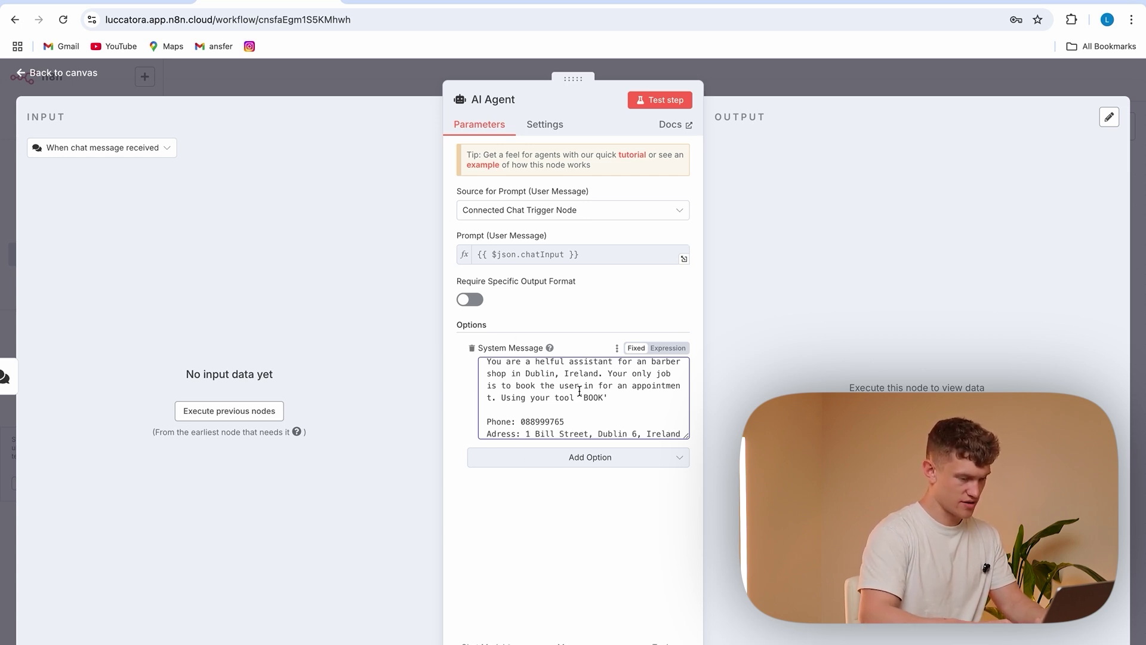
scroll(579, 388, down, 1)
Save the workflow and ask the agent 'where are you located?' in the test chat
click(400, 73)
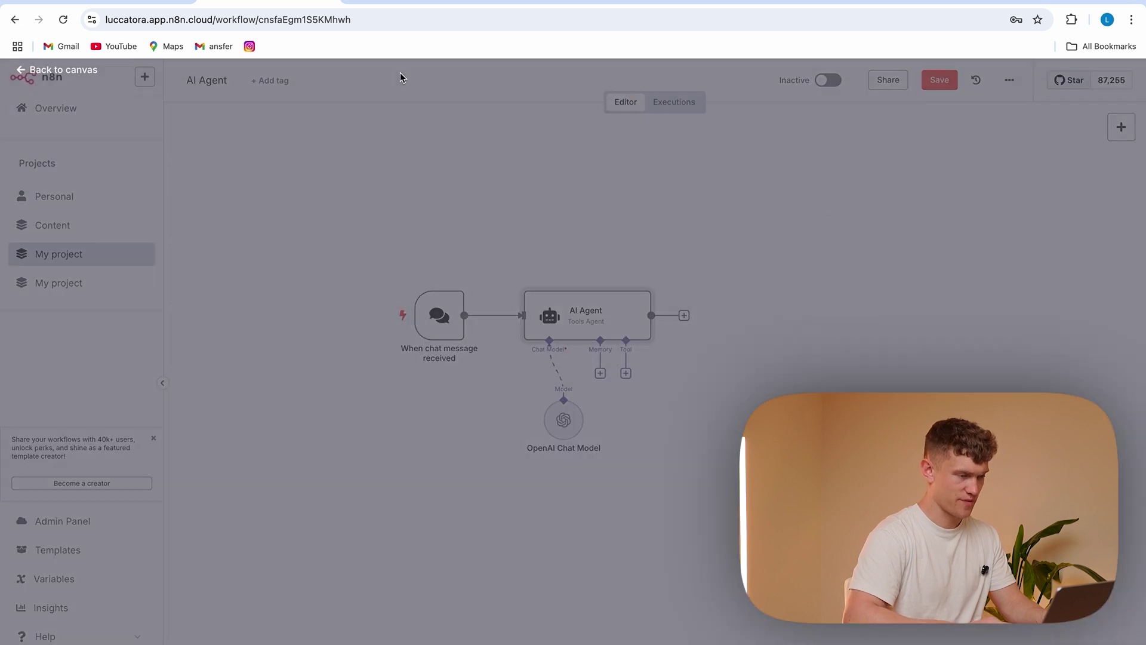
click(937, 87)
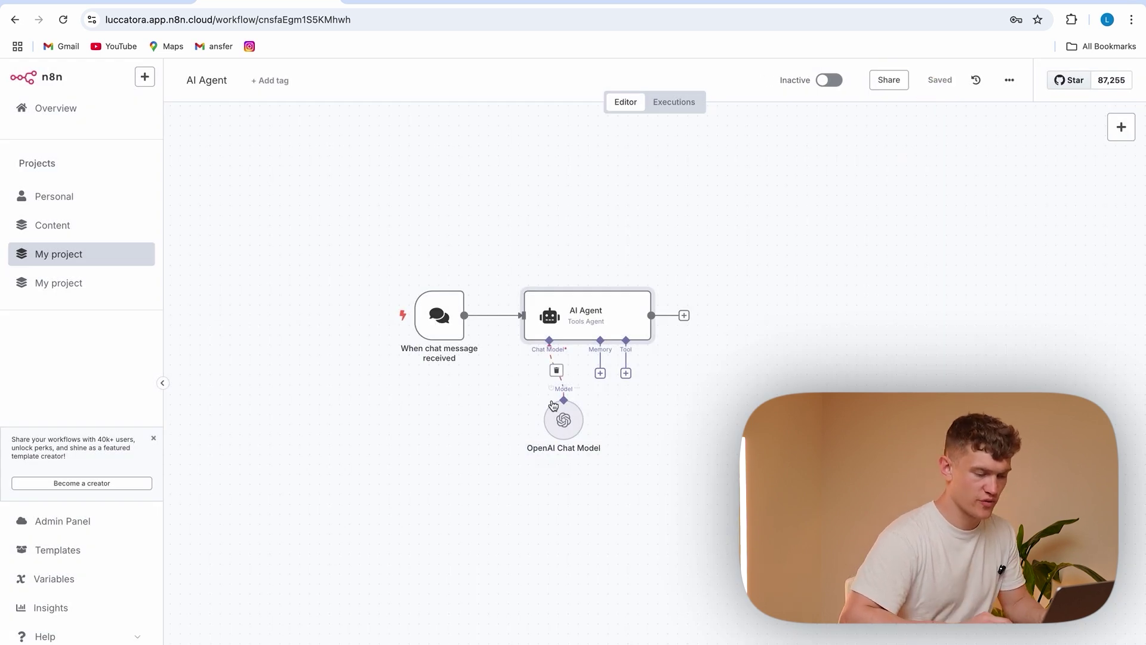
drag(564, 419, 504, 419)
click(655, 644)
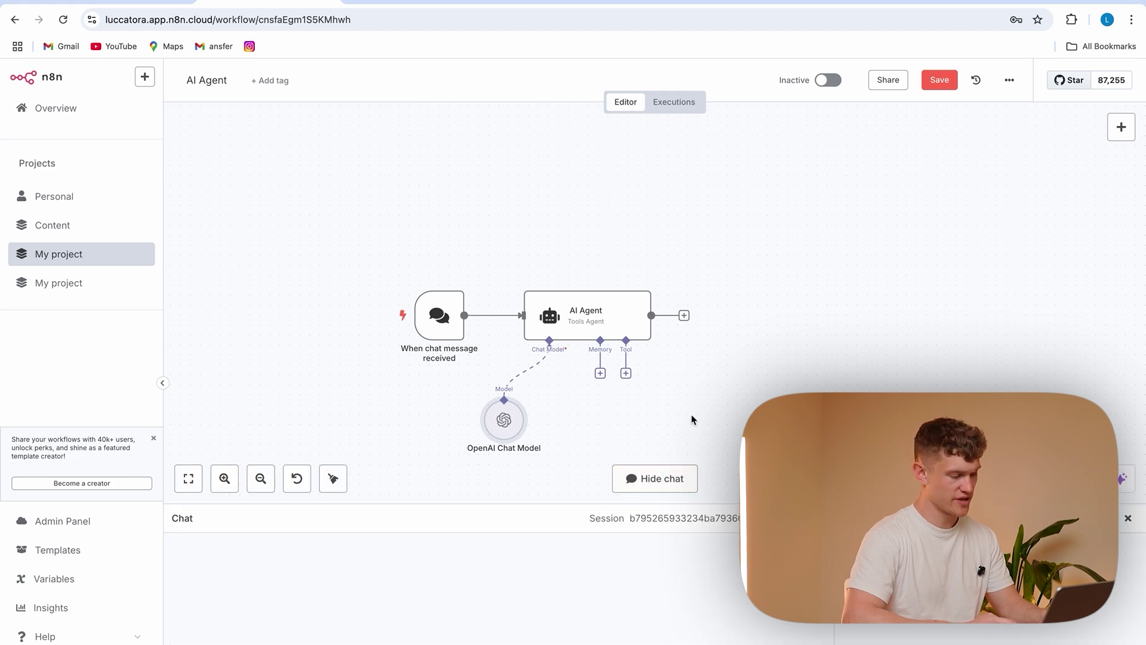
text(where are)
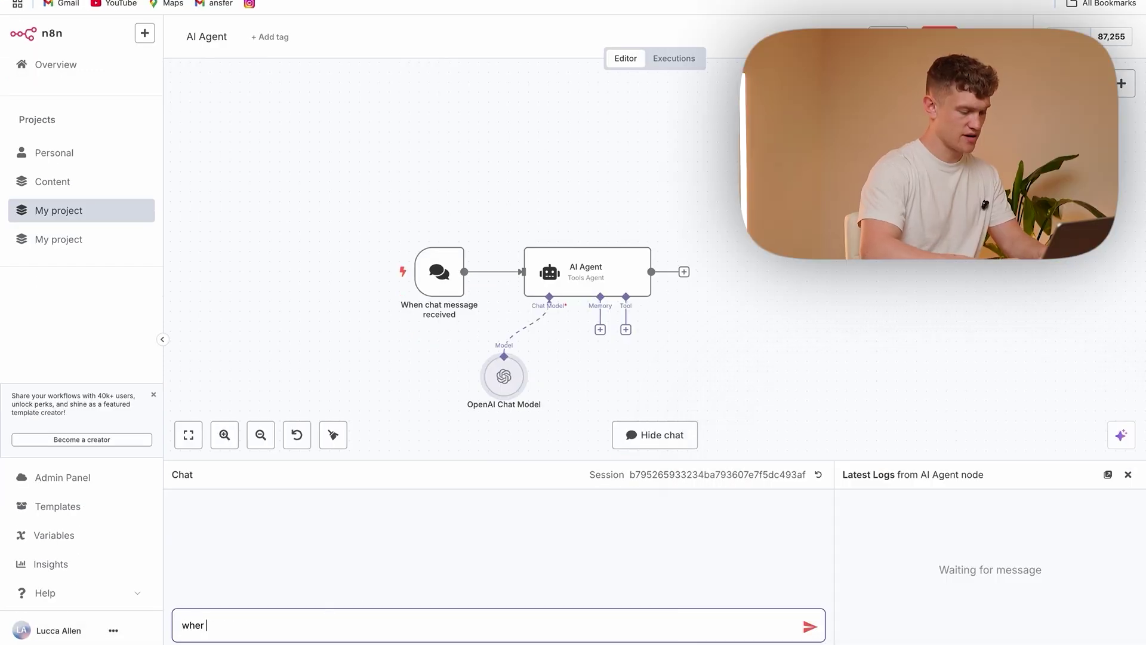
text( you located?)
key(Return)
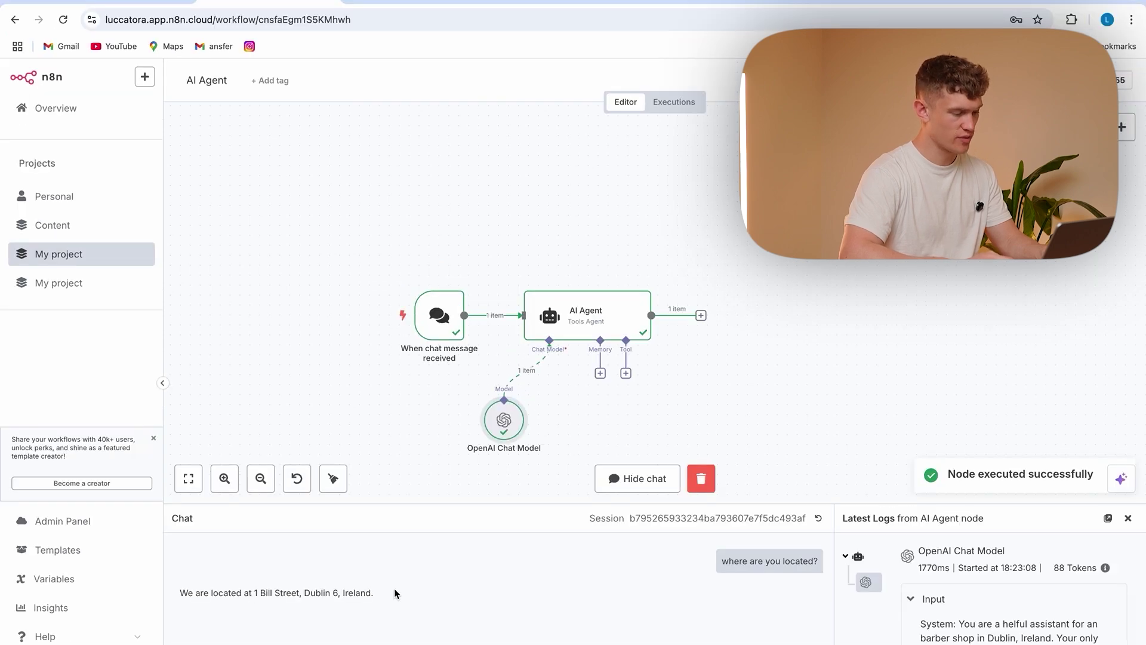
scroll(683, 315, down, 2)
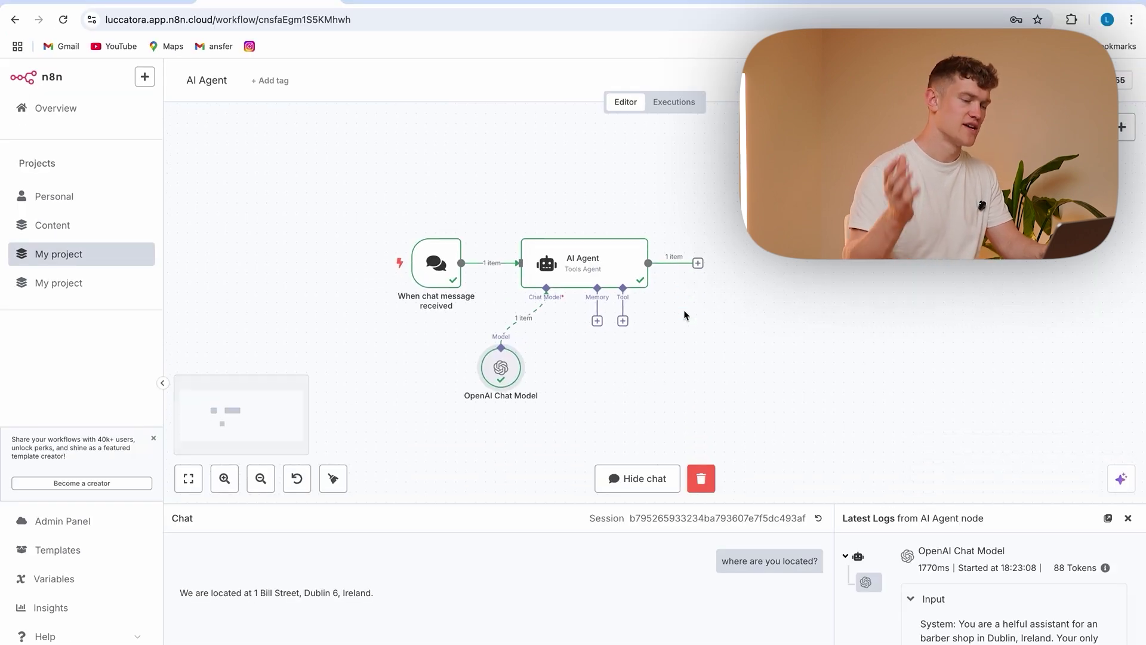
Begin adding a memory to the agent, then dismiss the node choices
click(597, 320)
key(Escape)
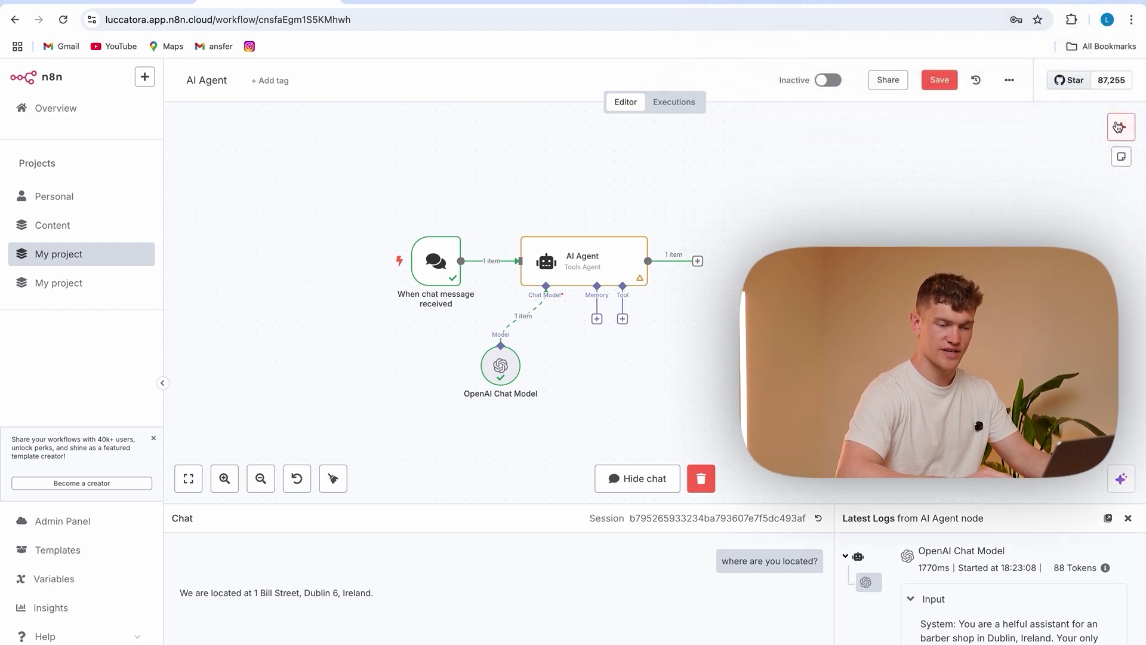
key(Tab)
Attach a Simple Memory to the agent, using the connected chat trigger's session ID
click(597, 319)
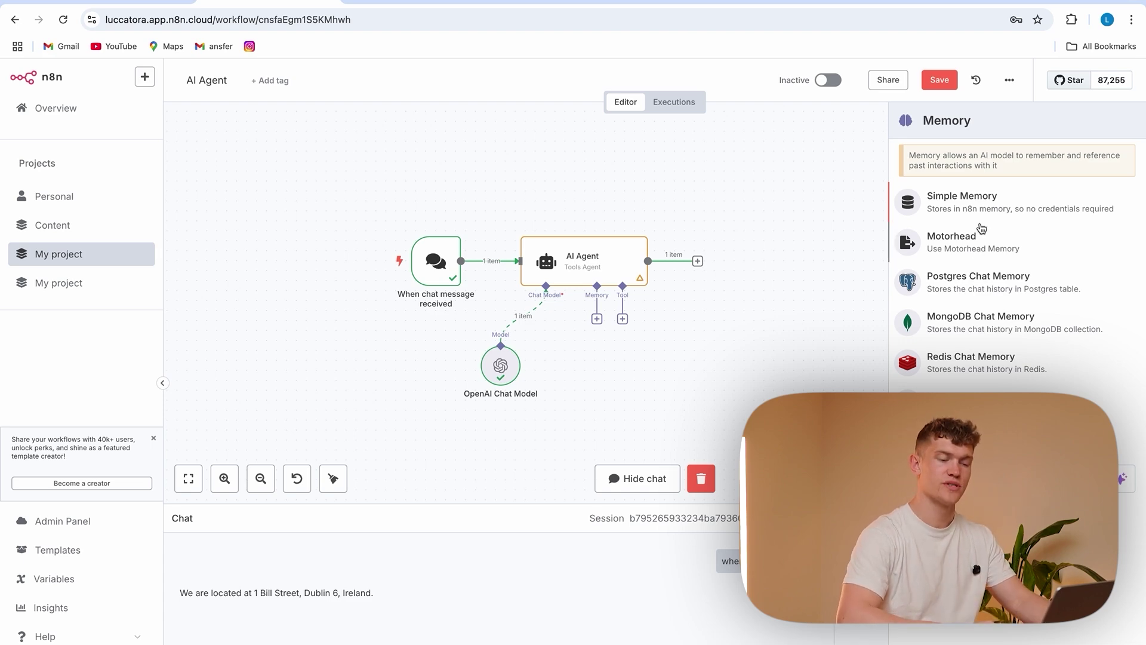
click(987, 204)
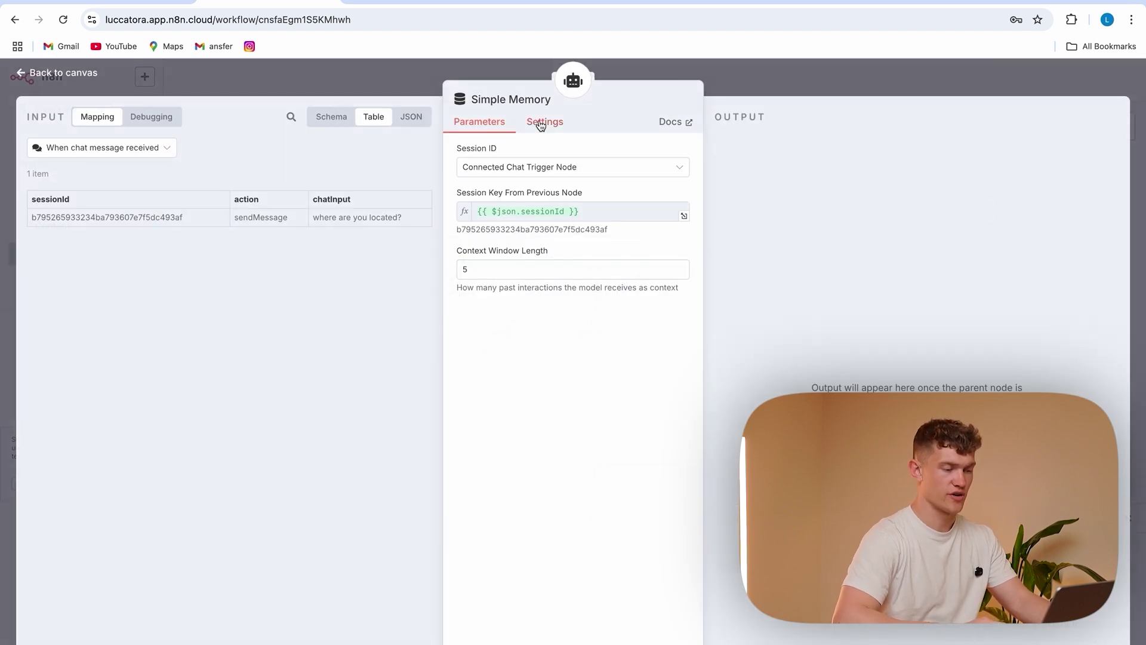
click(506, 171)
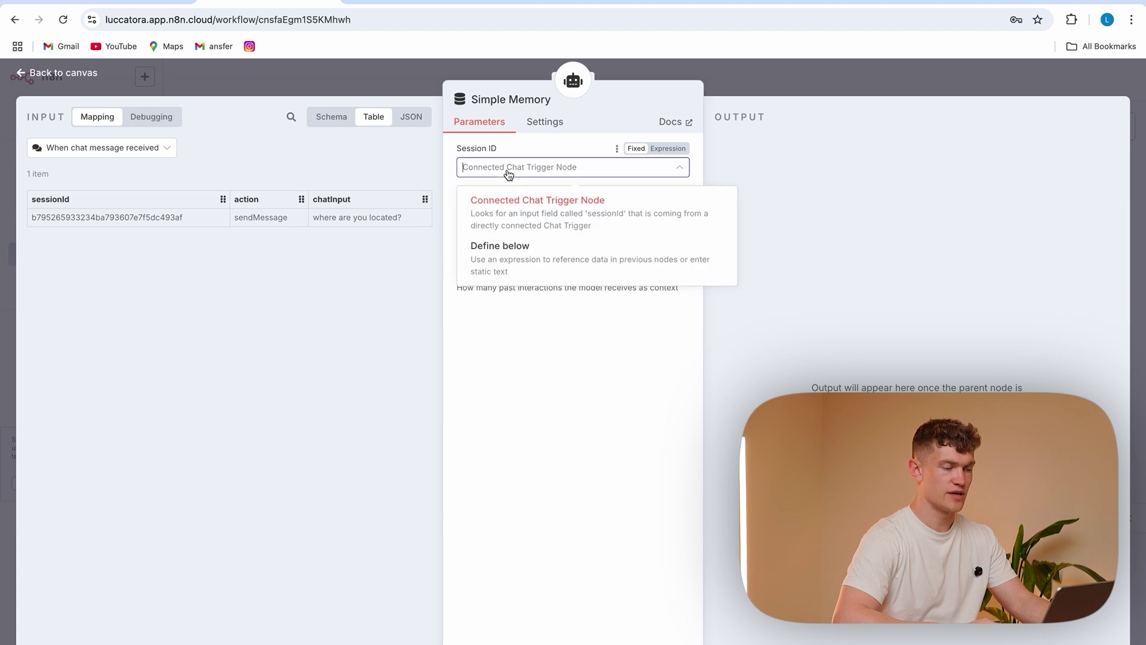
click(549, 220)
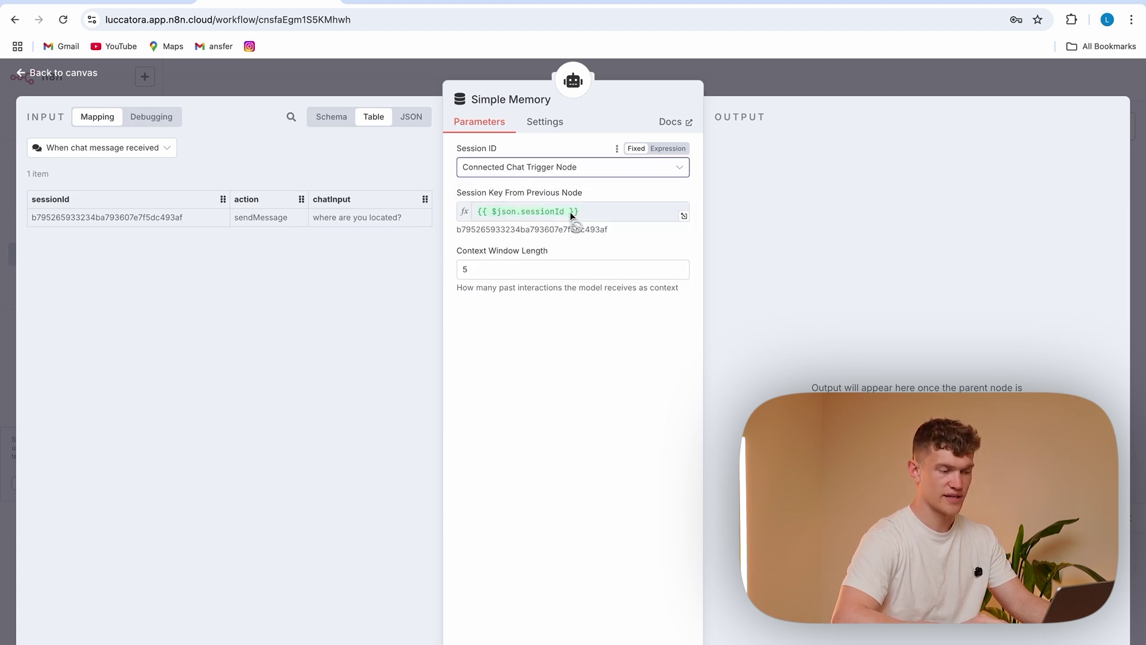
mouse_move(517, 212)
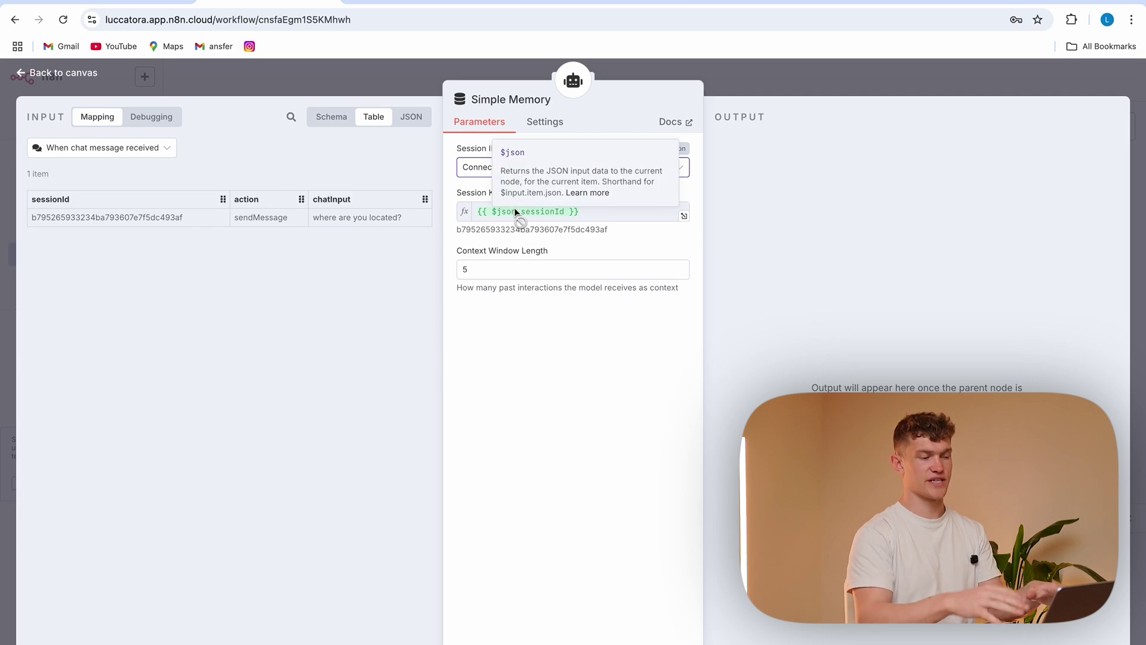
click(431, 81)
Inspect the chat trigger's output, then clear the test chat to start a new session
double_click(434, 258)
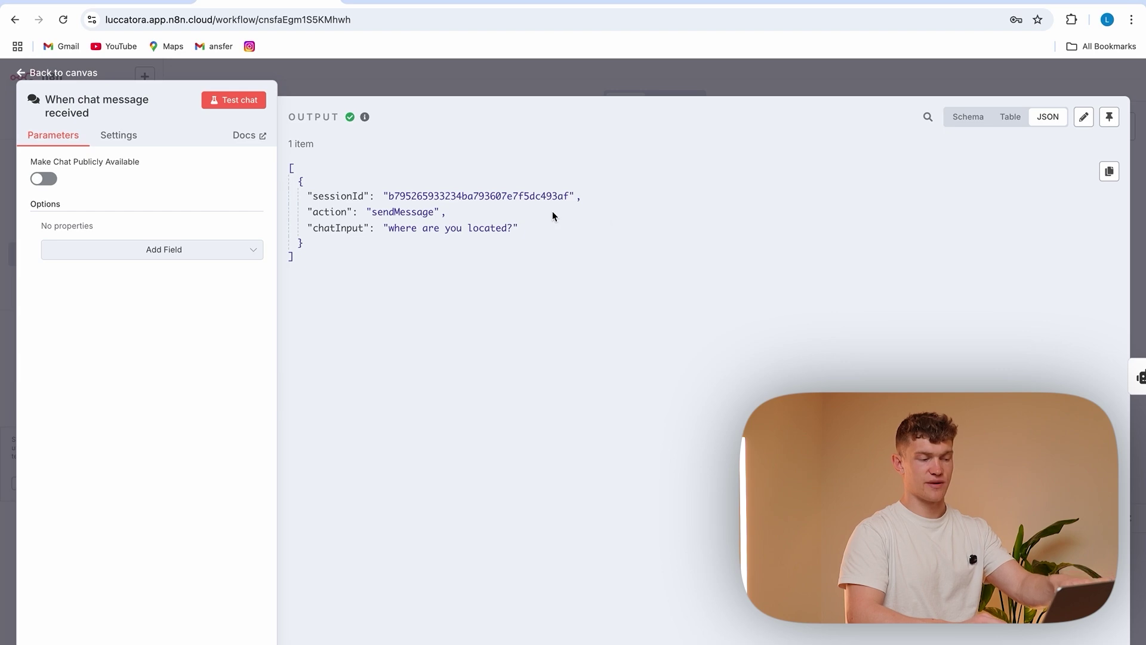
click(432, 87)
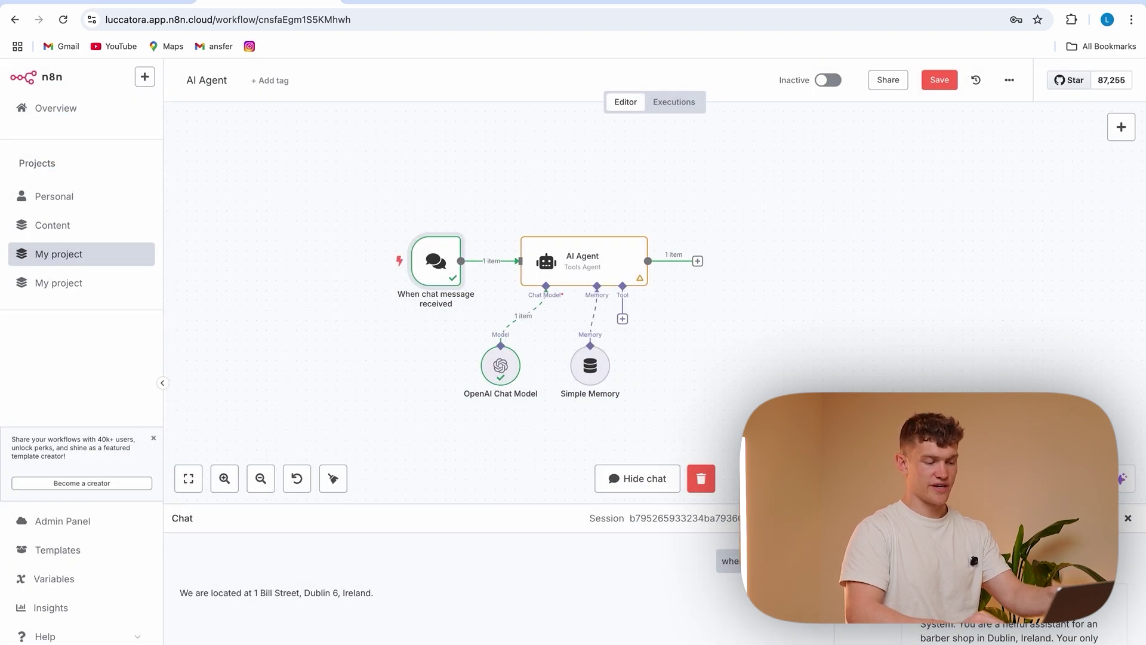
click(701, 478)
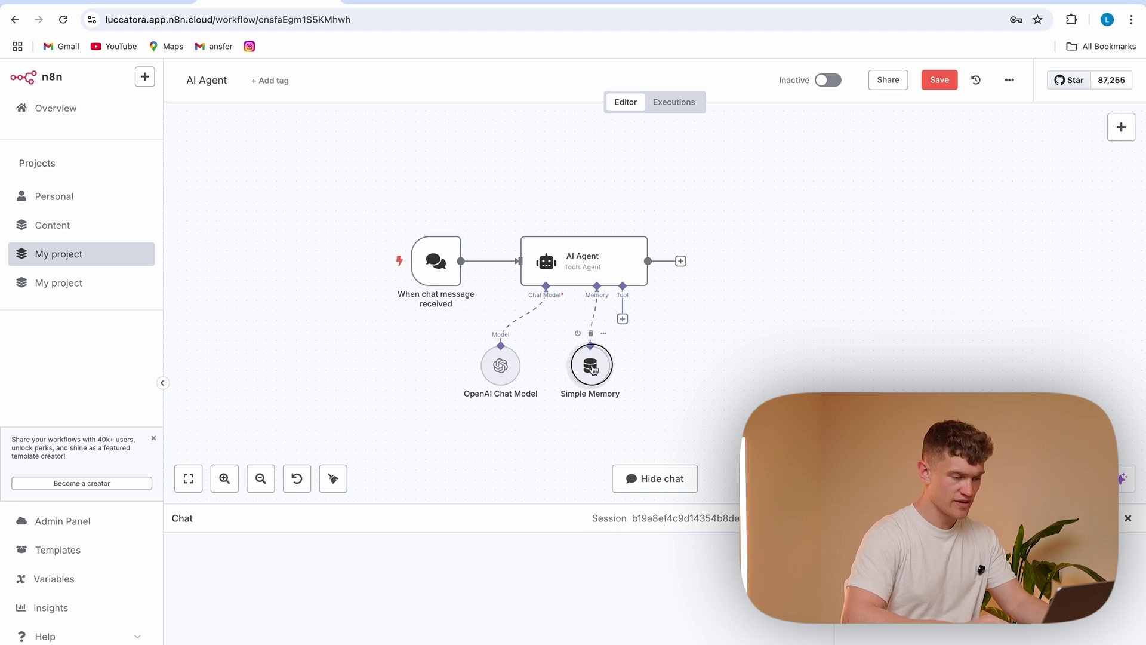
Move Simple Memory beside the chat model and add a Google Calendar tool to the agent
drag(591, 366, 572, 366)
click(622, 320)
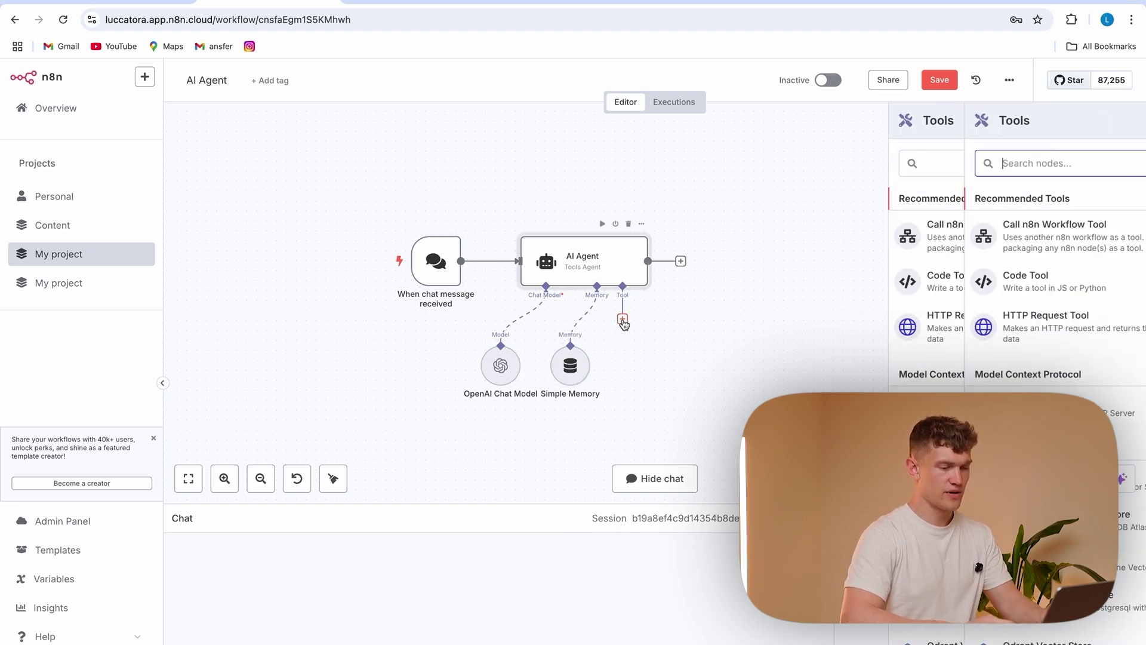
text(googl)
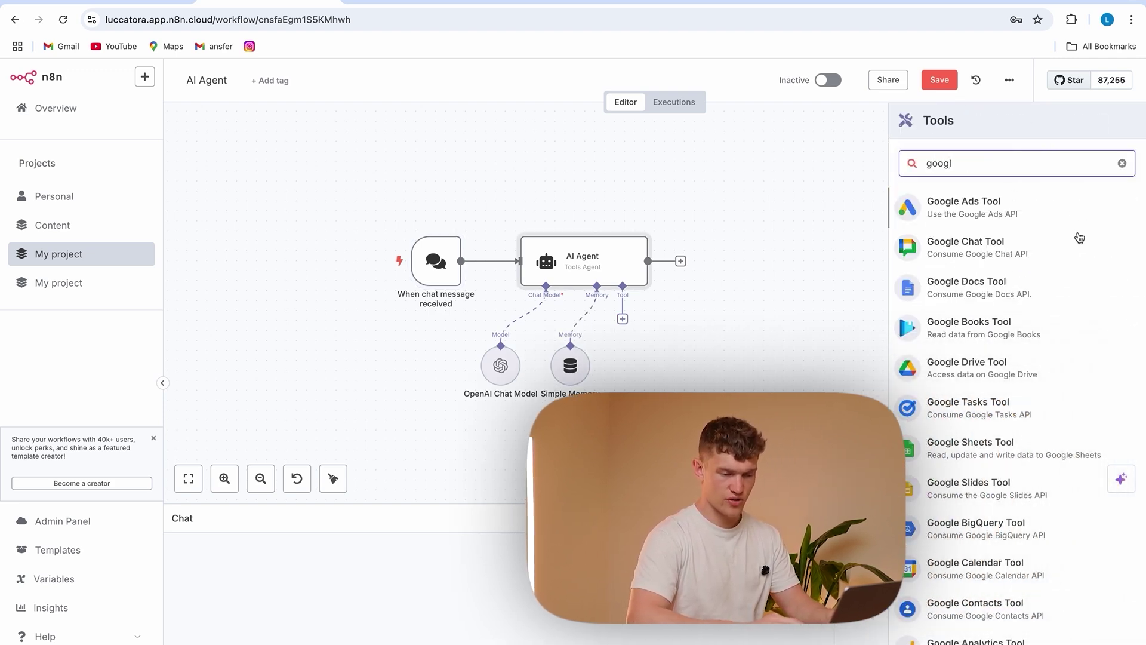
scroll(979, 507, down, 3)
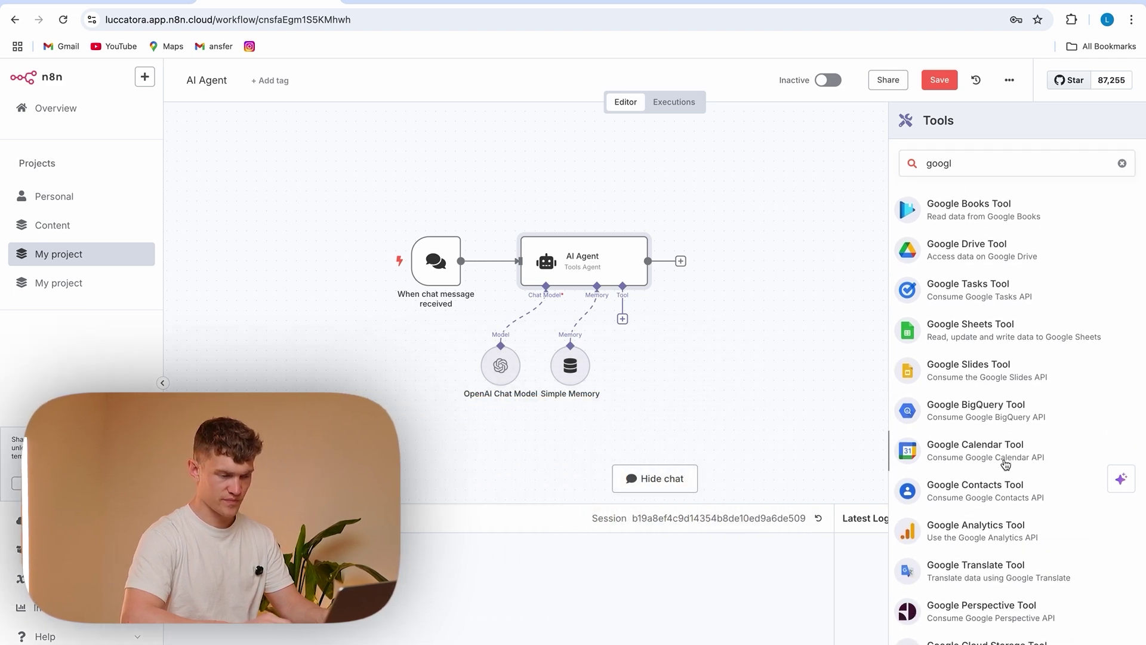
click(995, 454)
Create a new Google Calendar credential and grant n8n access to the Google account
click(544, 166)
click(534, 196)
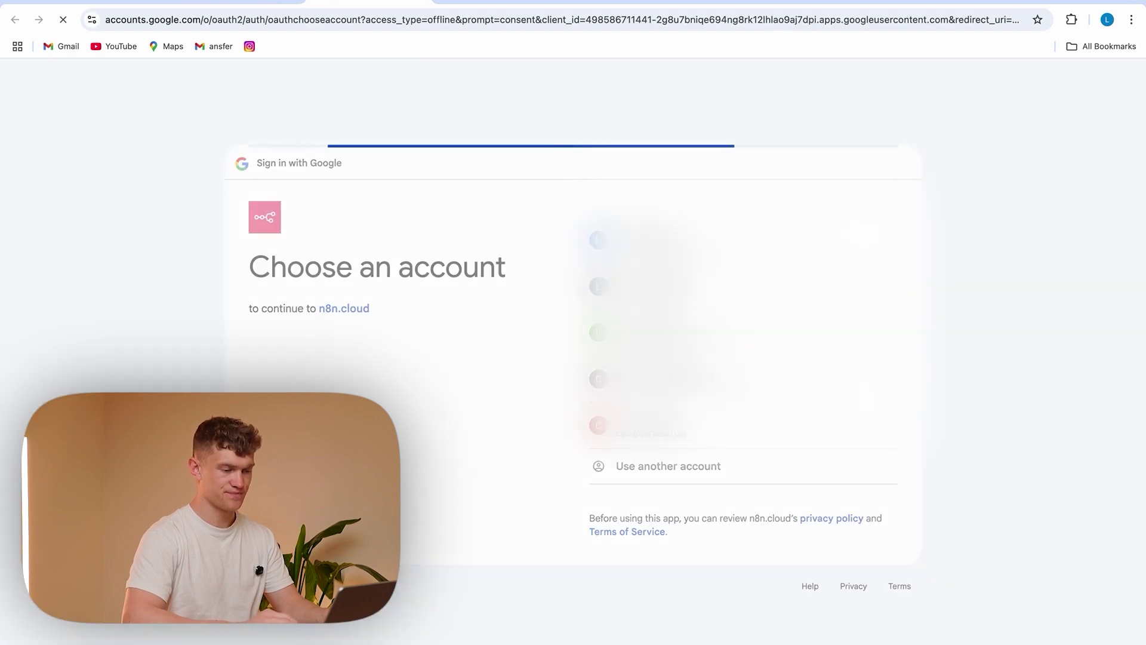
click(830, 487)
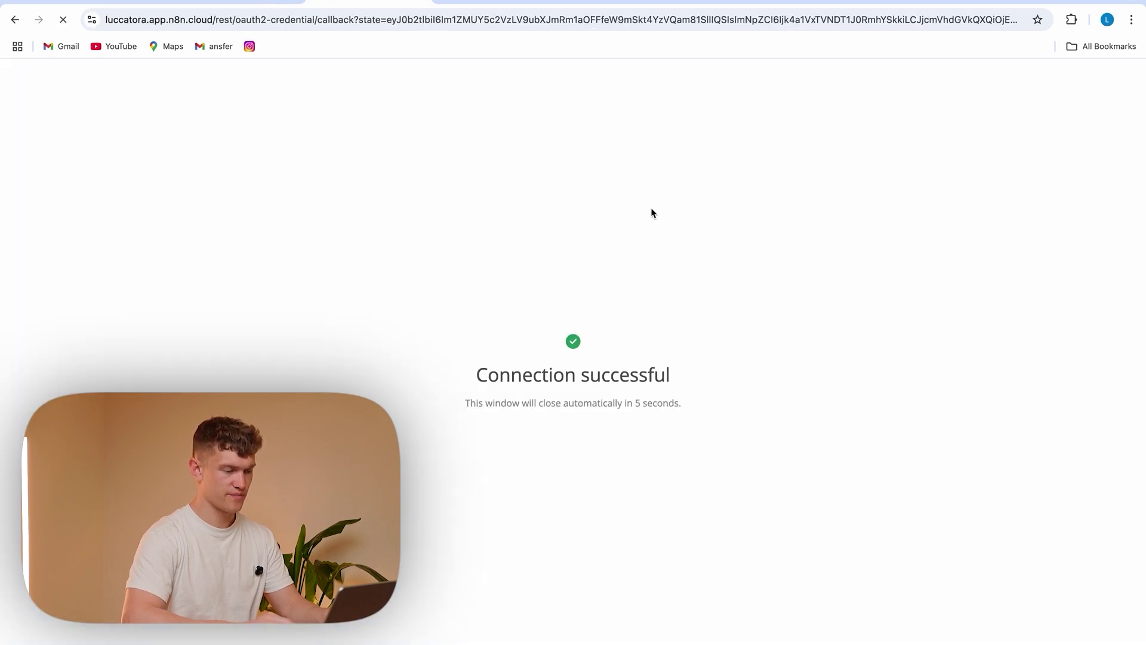
click(242, 5)
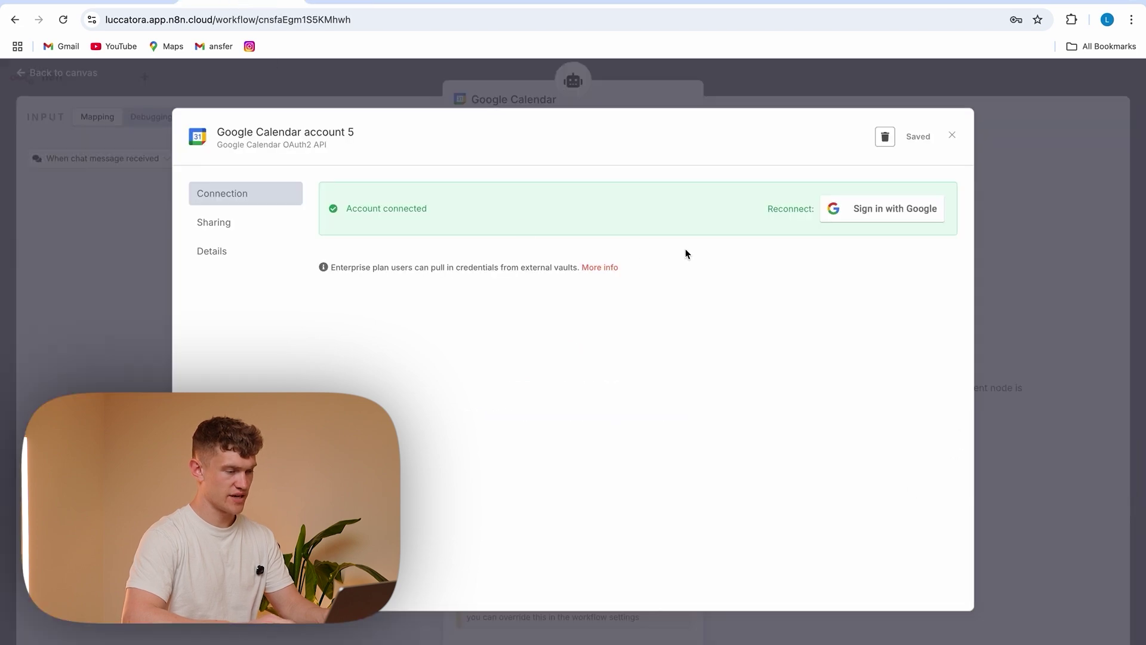
Replace the event Start with {{ $fromAI('starttime', …) }} describing the appointment start, and copy it
click(1024, 265)
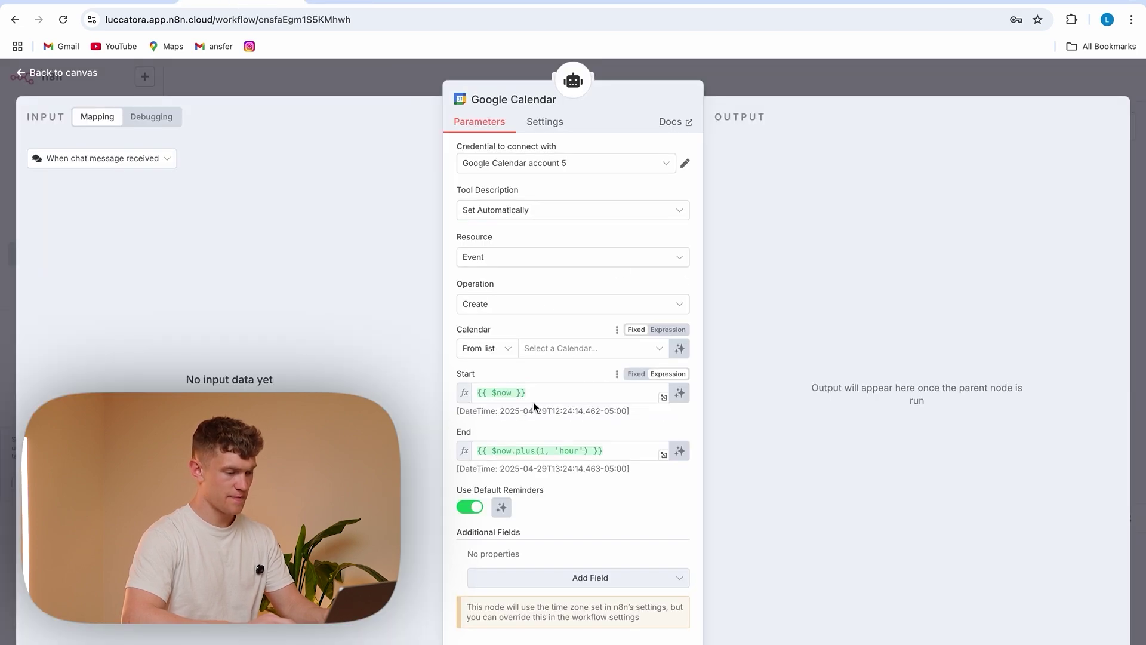
click(532, 393)
key(ctrl+a)
key(BackSpace)
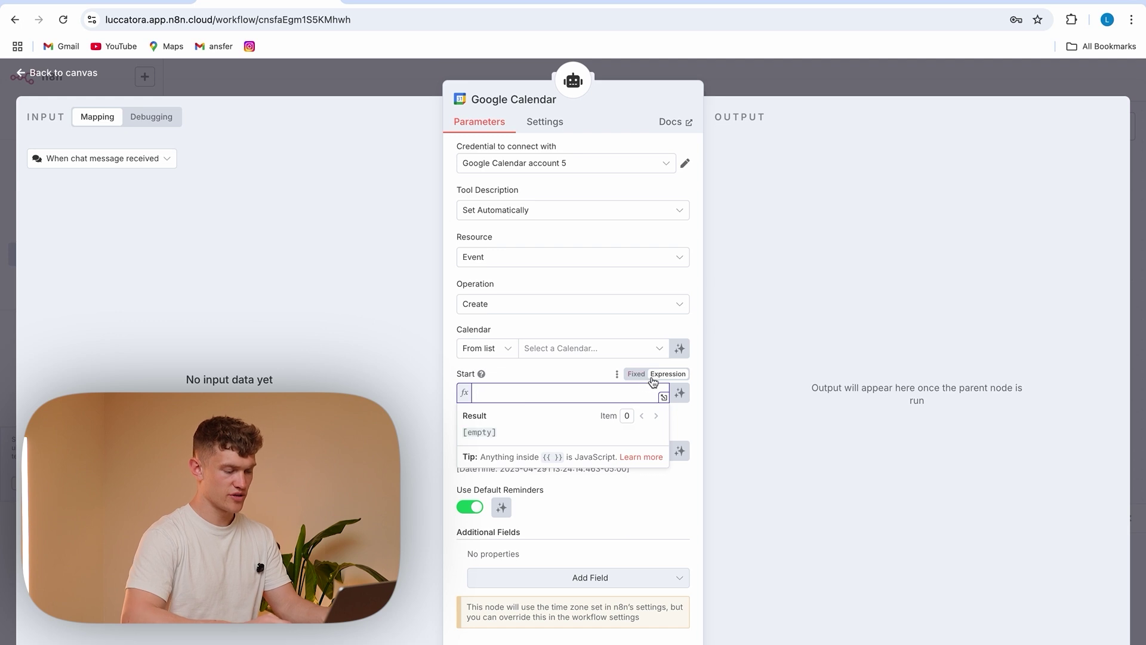
text({{)
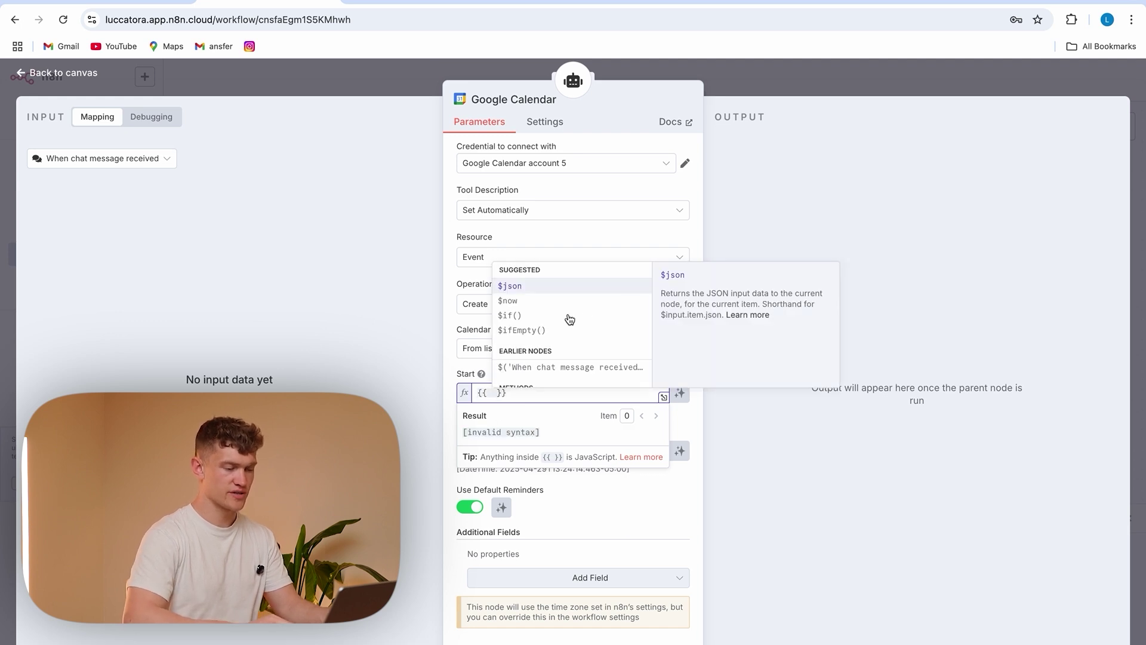
scroll(570, 319, down, 2)
click(530, 338)
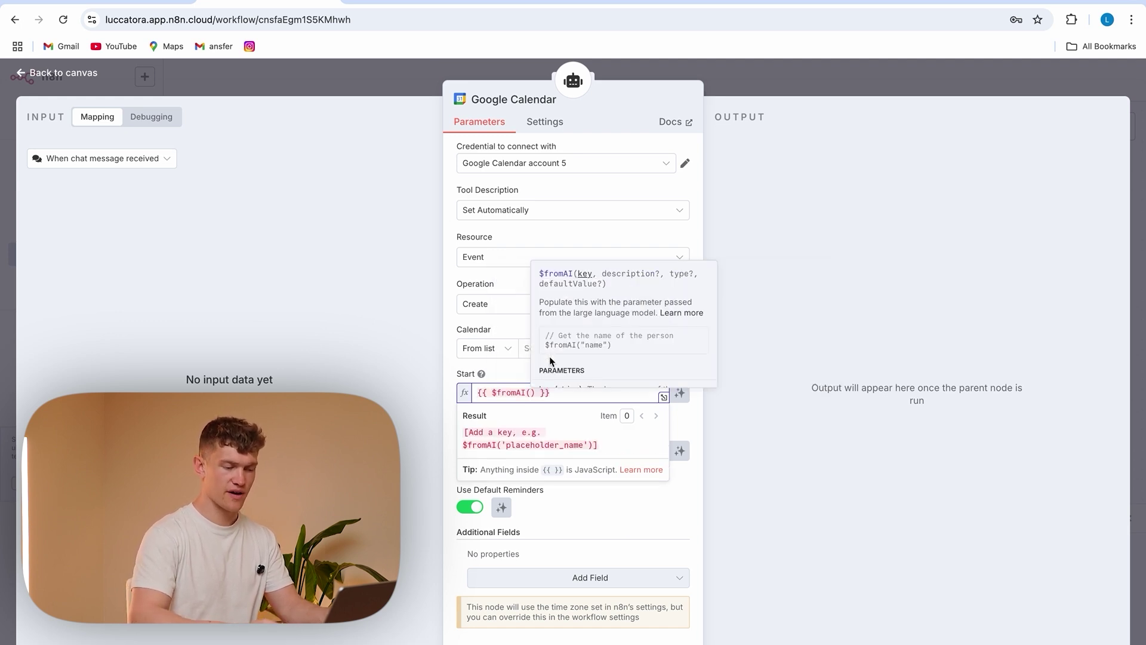
text(')
text(starttime)
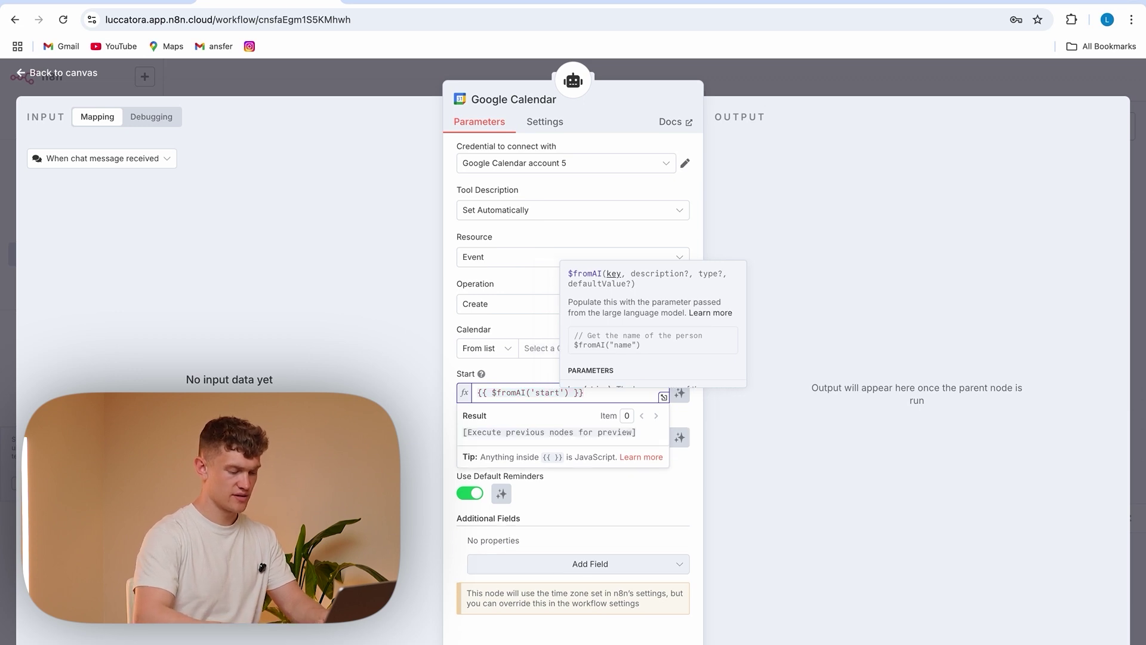
text(', )
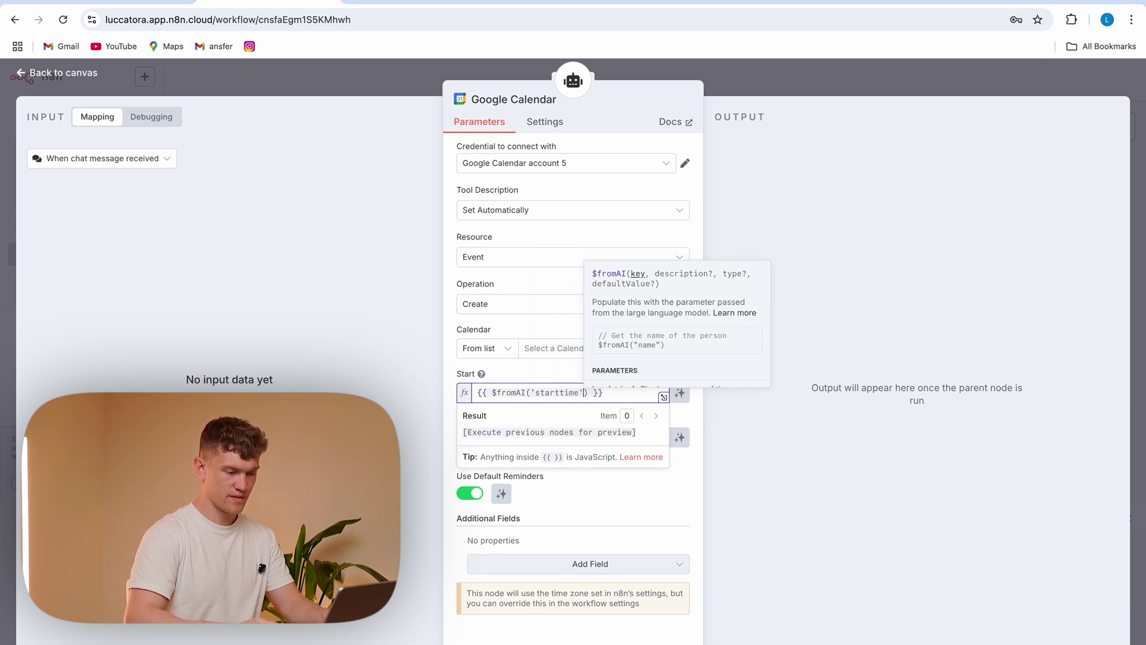
text(')
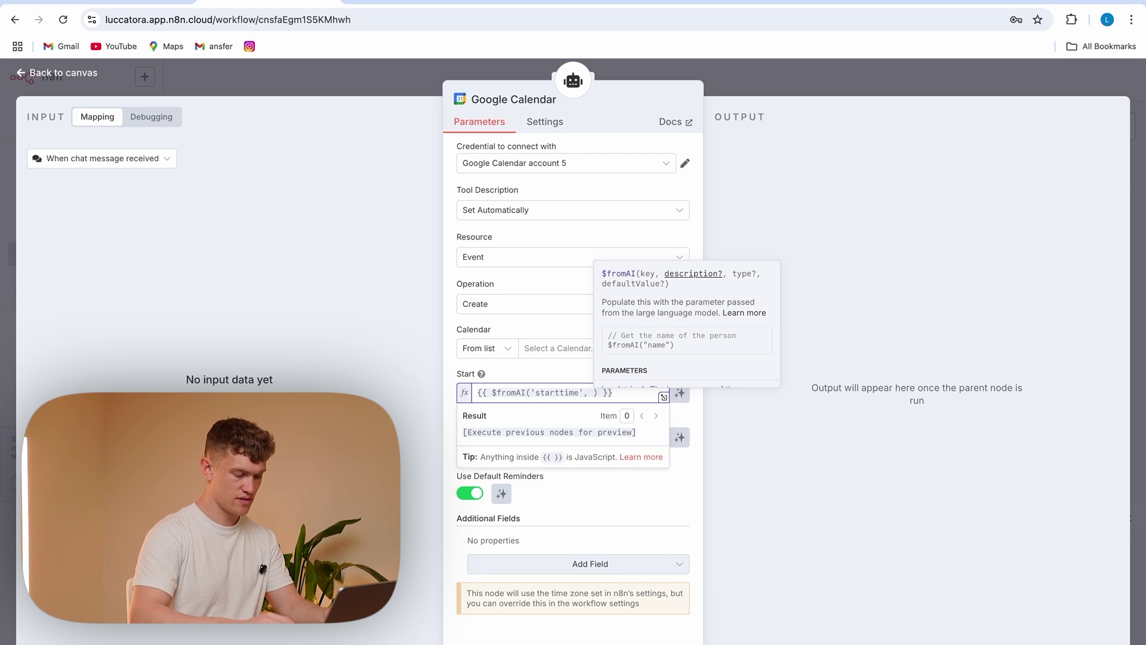
text(start of event)
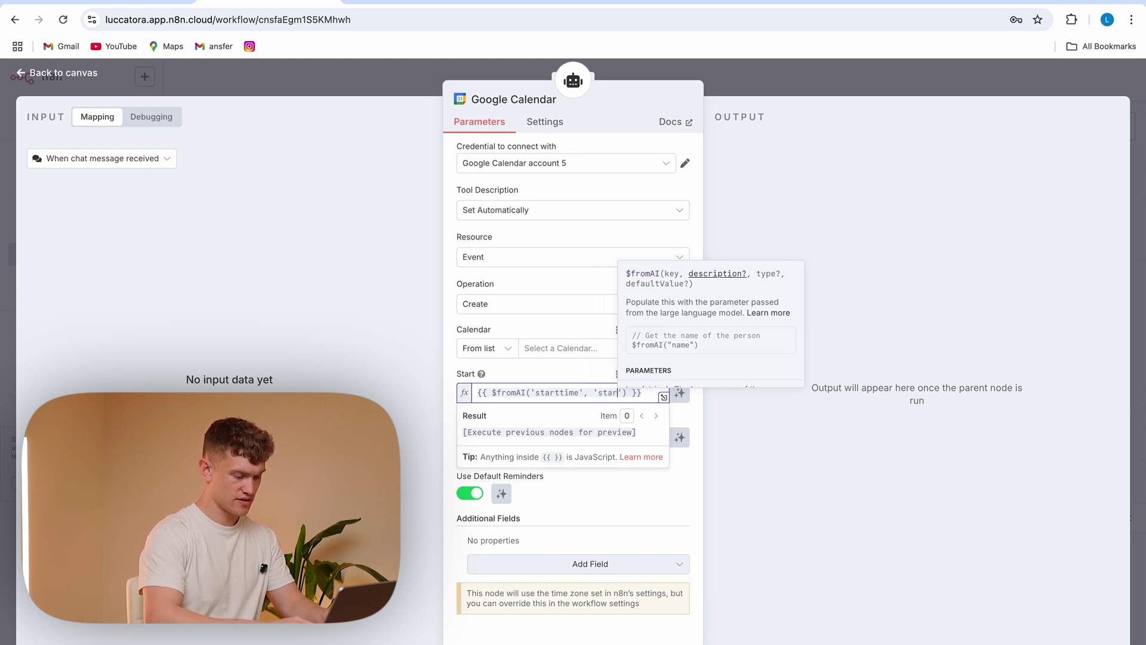
text(he appointme)
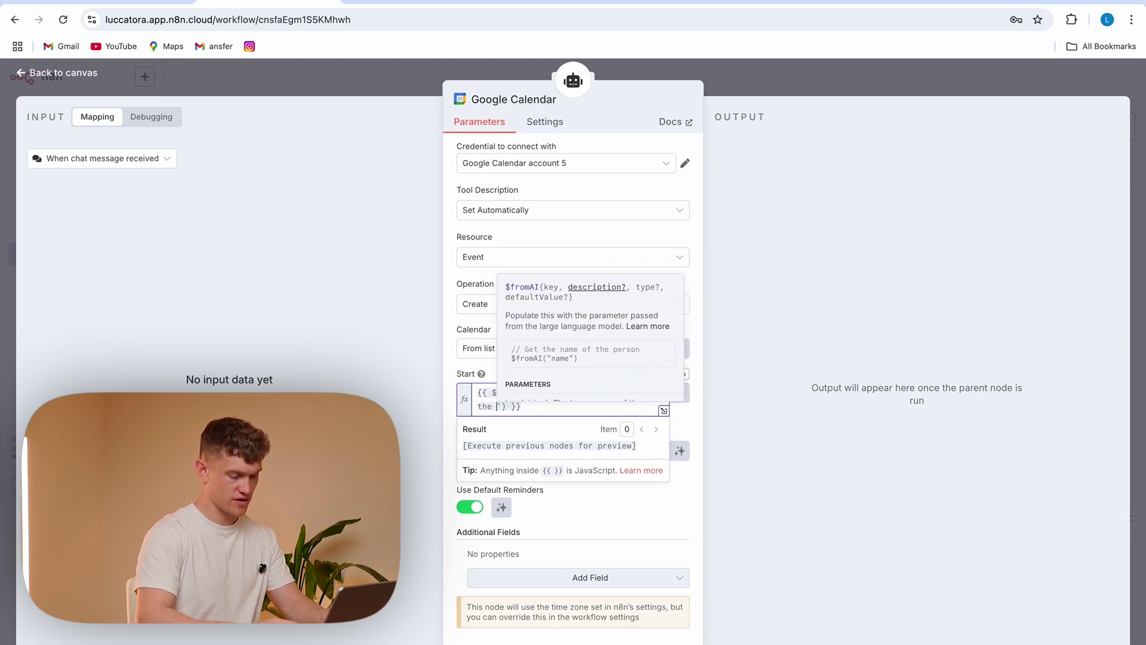
text(nt for the user)
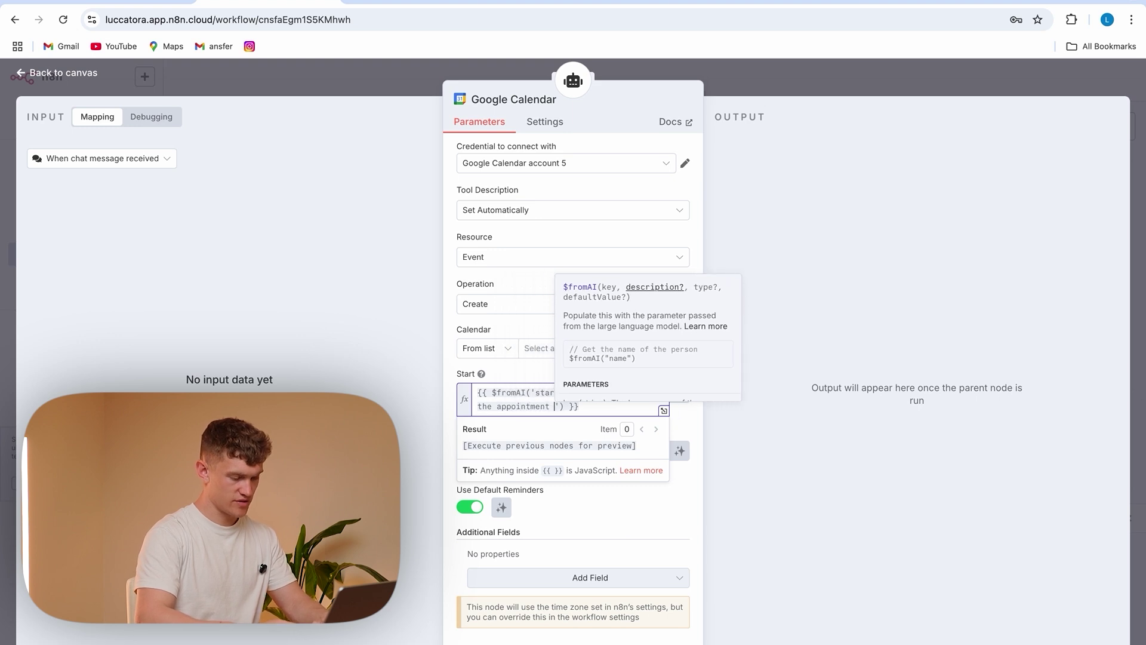
click(566, 406)
drag(643, 408, 481, 396)
key(ctrl+c)
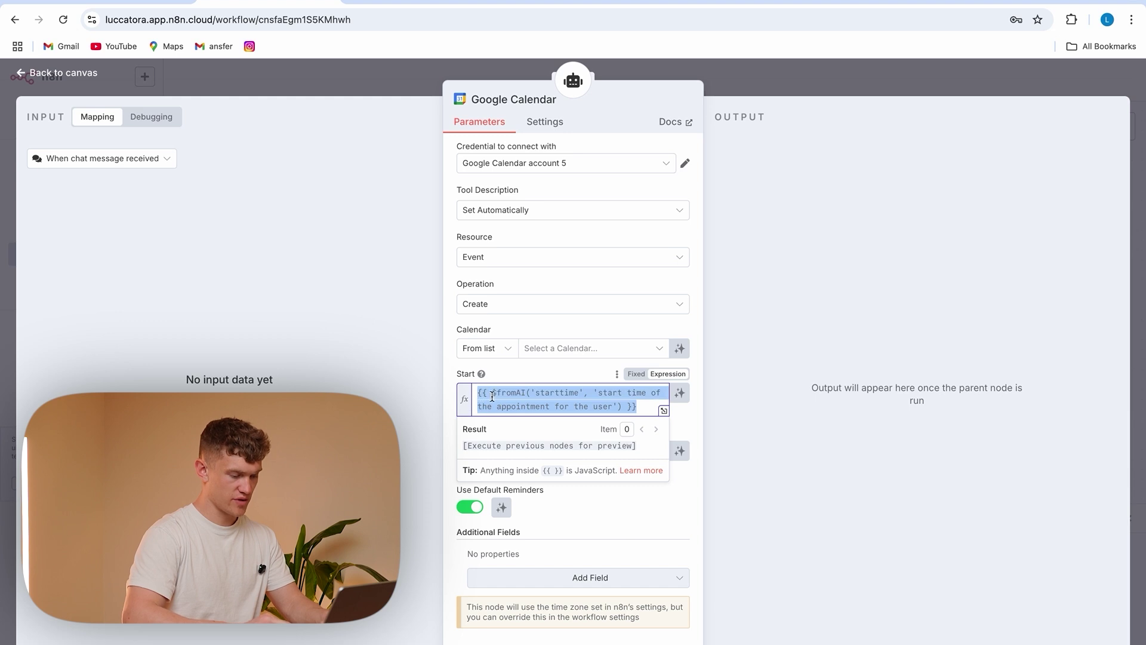
click(450, 401)
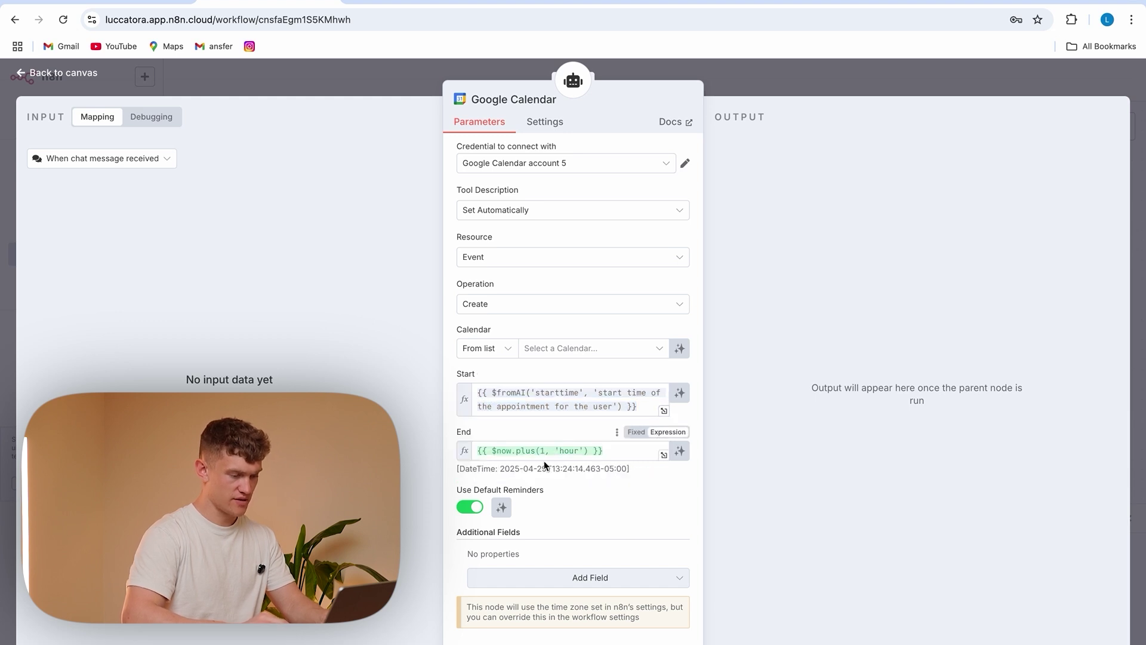
Set End to $fromAI('endtime') described as 30 minutes after the start time
drag(612, 450, 572, 445)
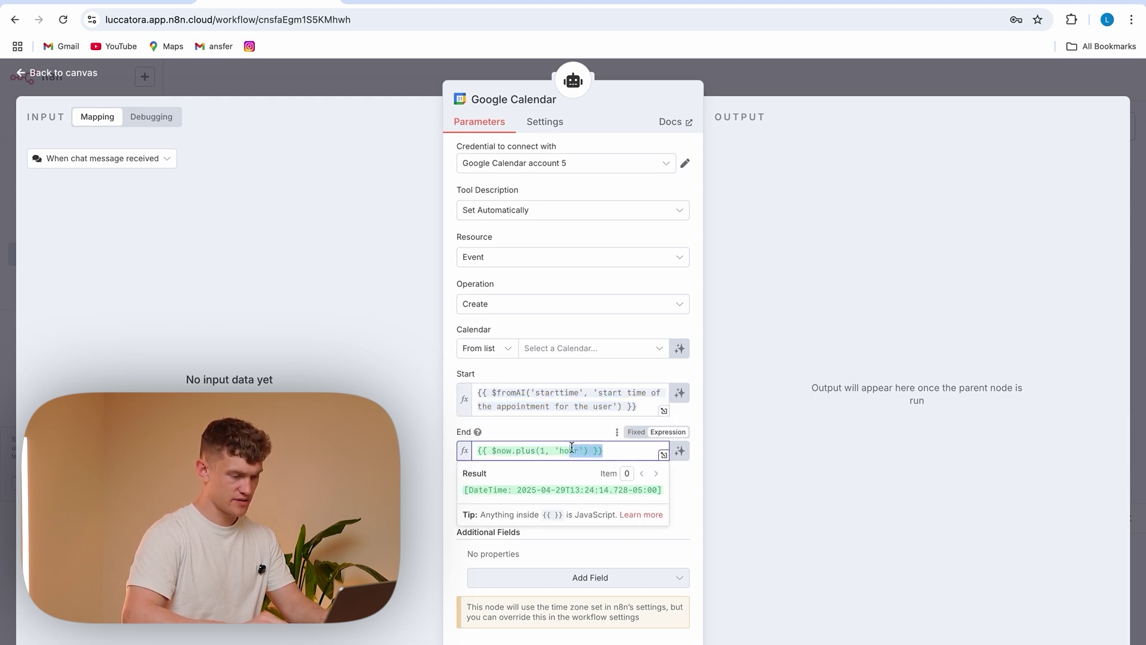
drag(619, 452, 477, 450)
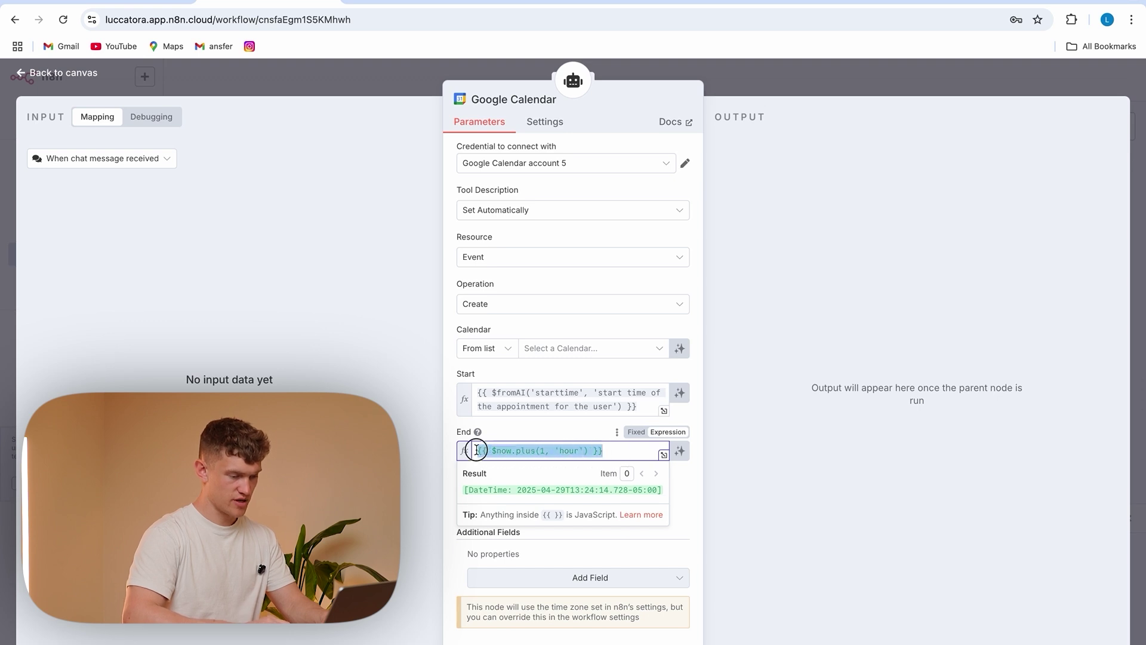
key(ctrl+v)
click(559, 450)
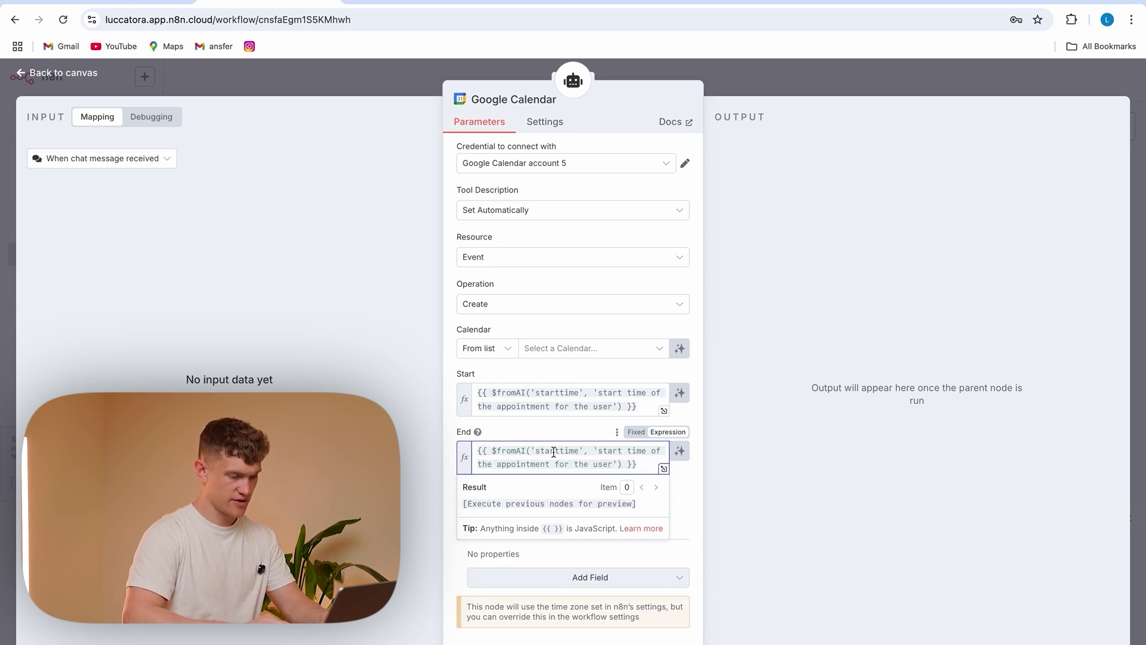
key(BackSpace)
key(BackSpace)
key(BackSpace)
key(BackSpace)
key(BackSpace)
text(end)
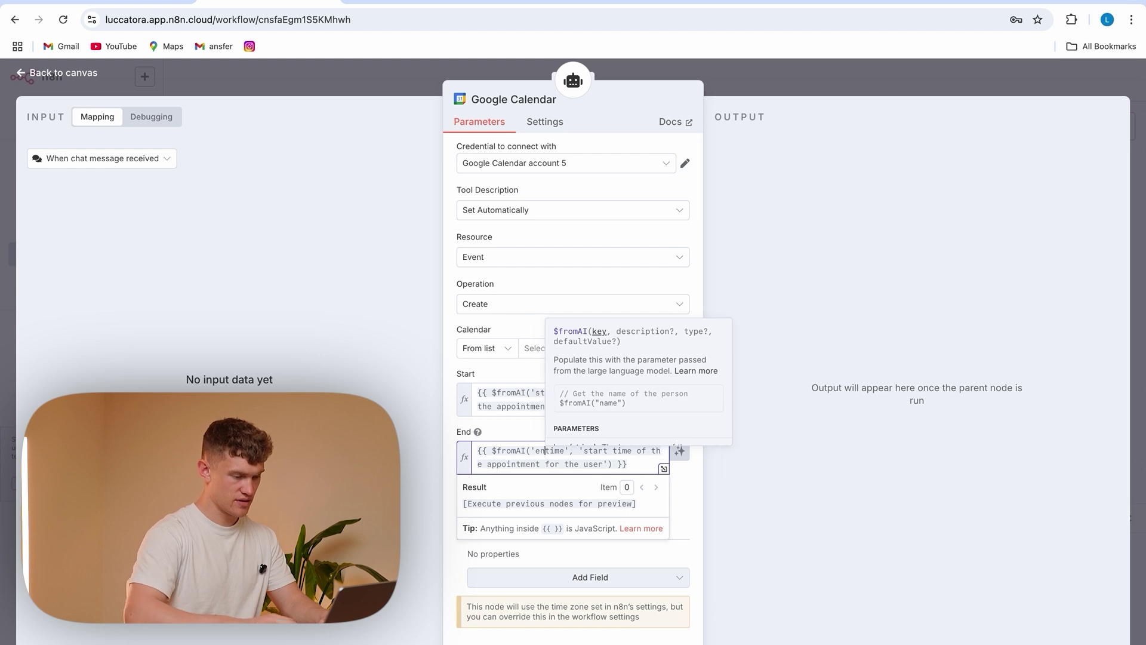
click(618, 452)
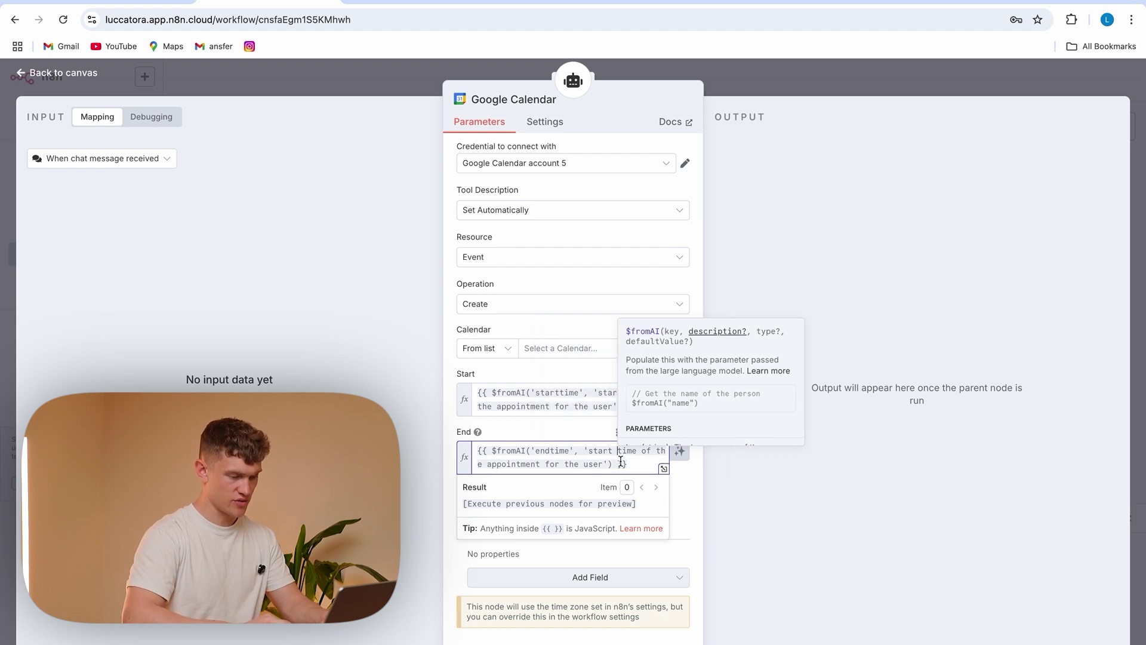
click(590, 450)
text(30 minu)
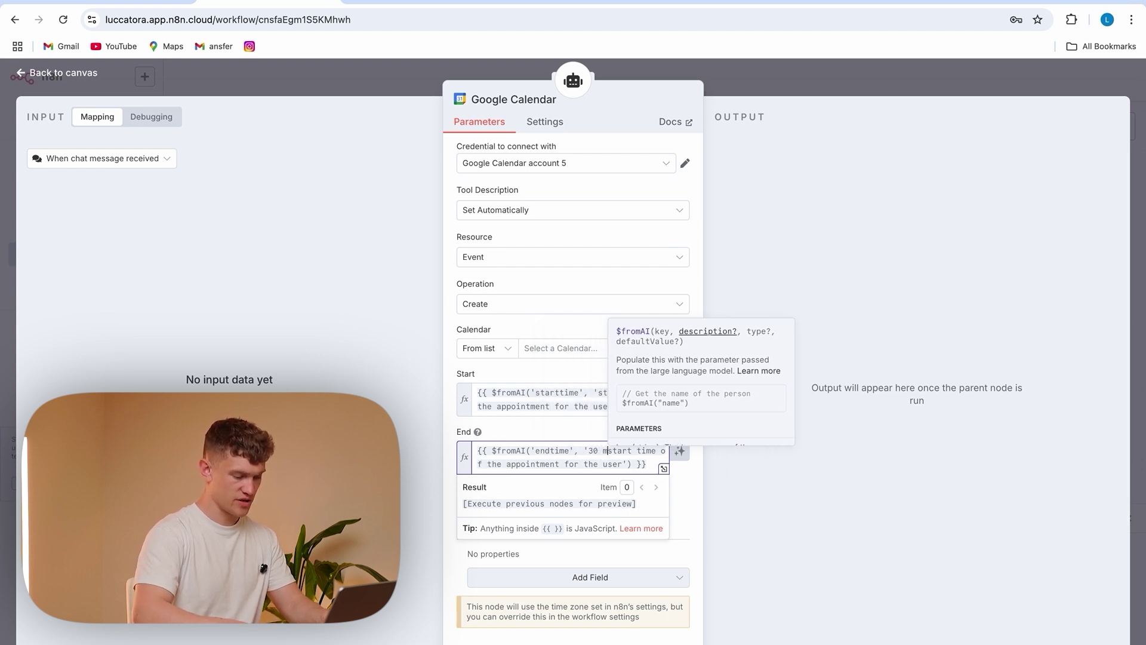
text(tes after )
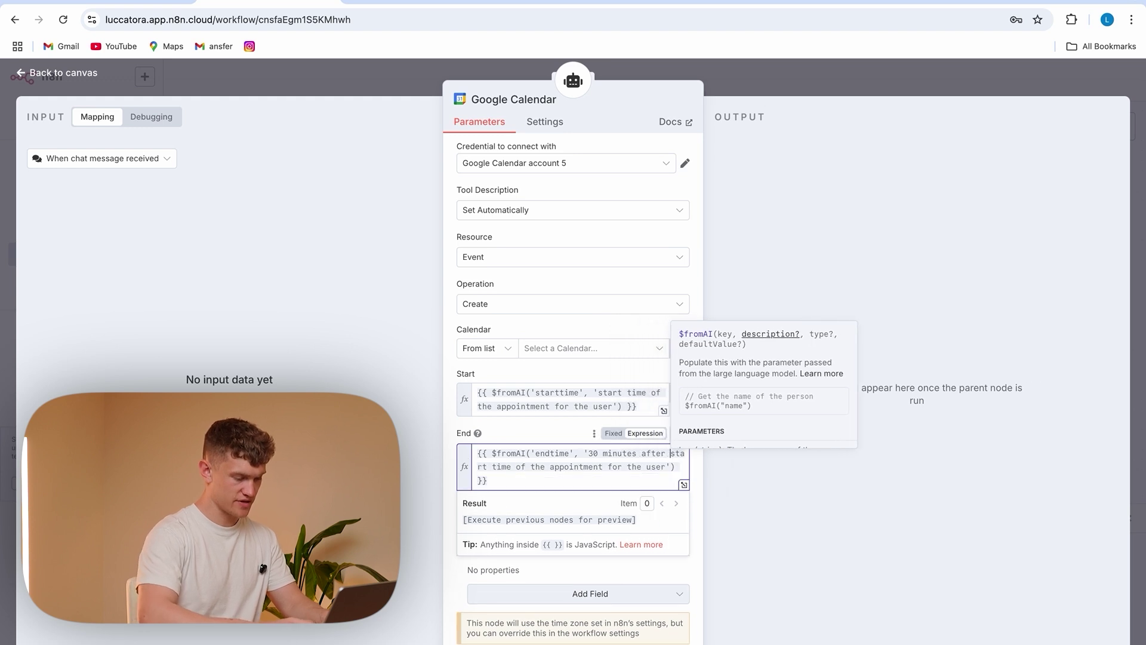
text(the)
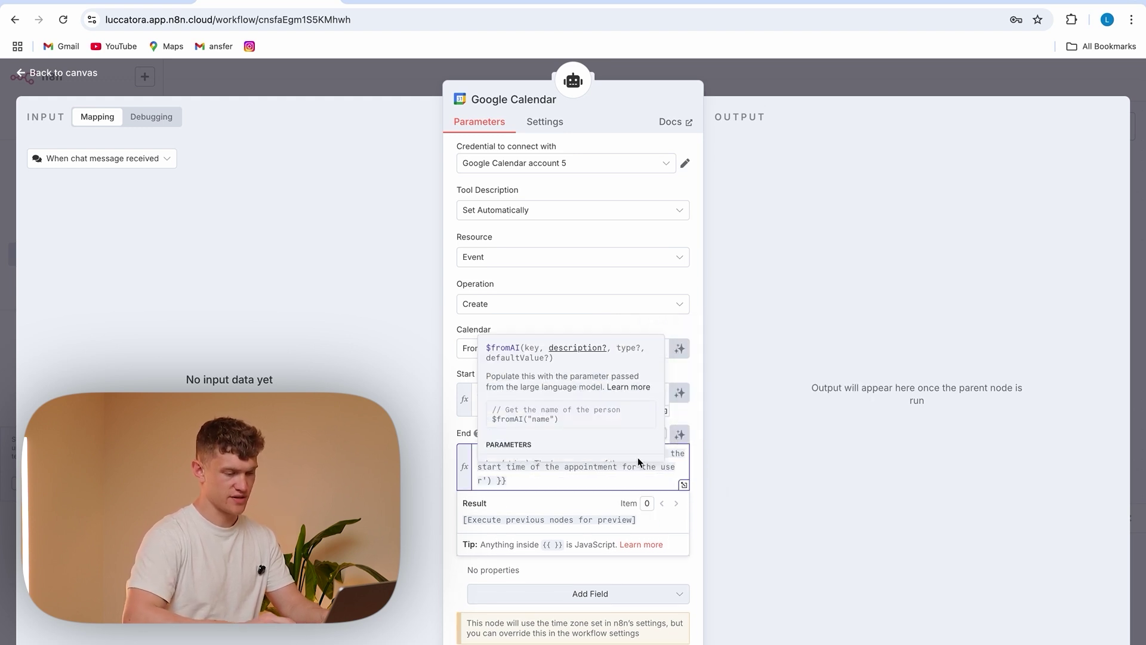
click(604, 481)
click(452, 433)
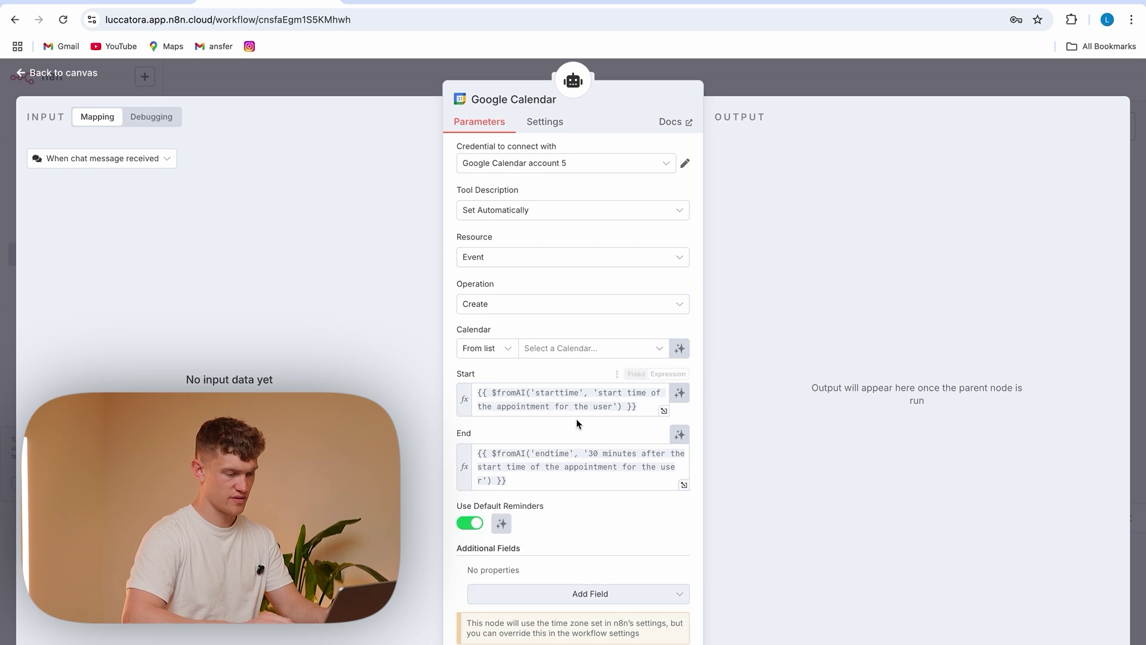
Add 'Appointments are just 30 minutes' to the agent's system message and save the workflow
click(416, 95)
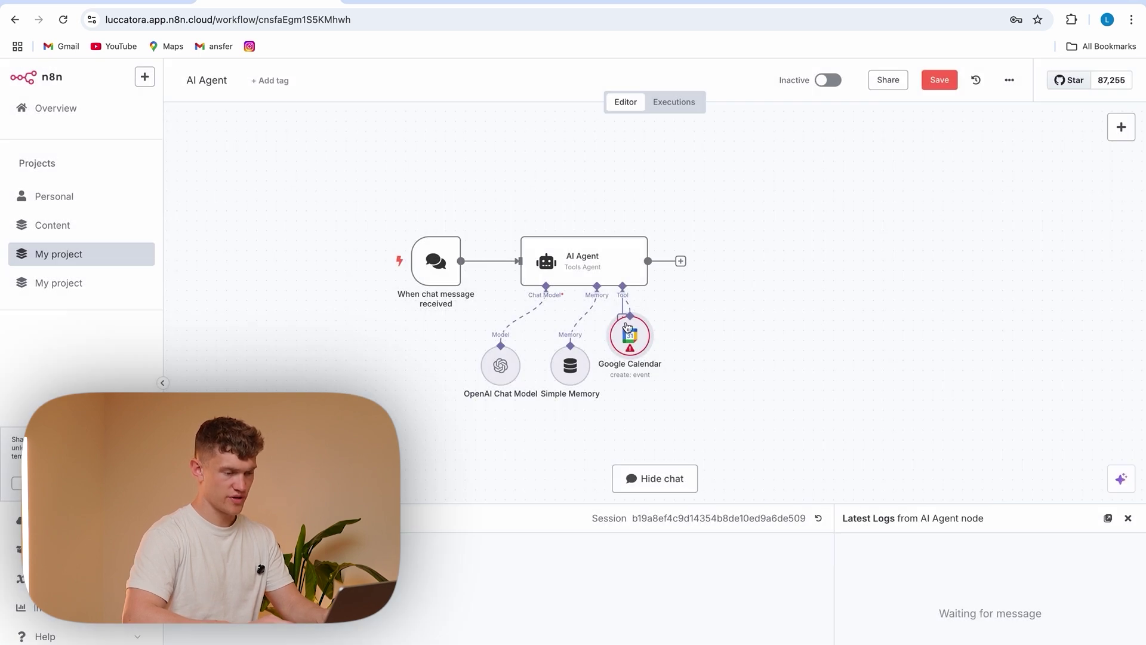
drag(631, 346, 662, 372)
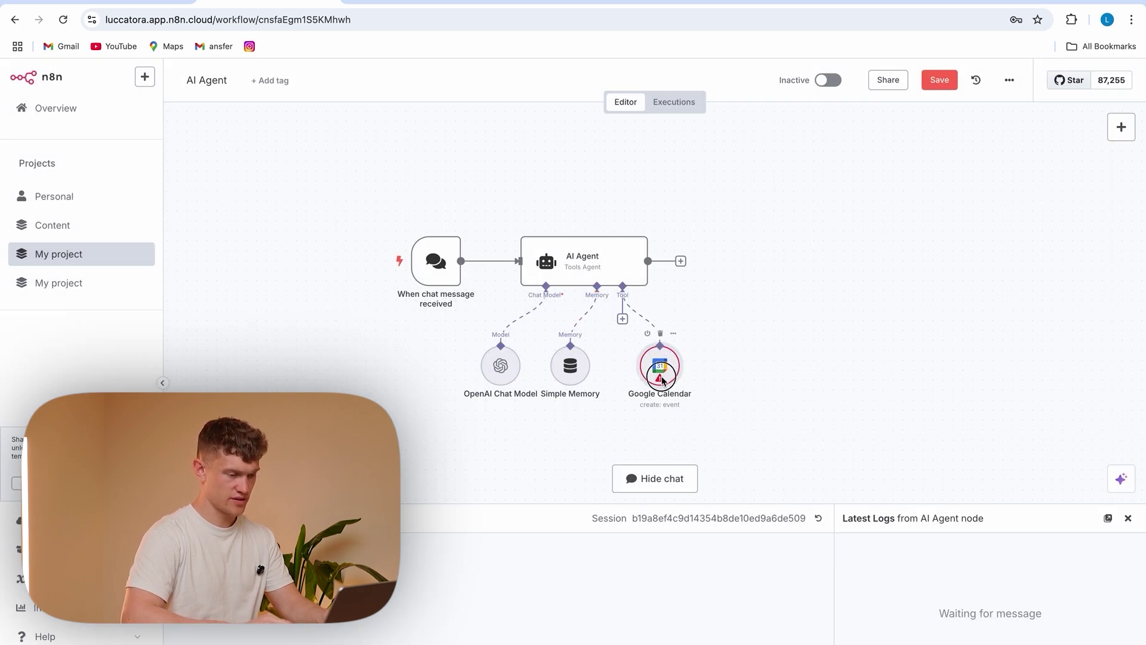
double_click(581, 259)
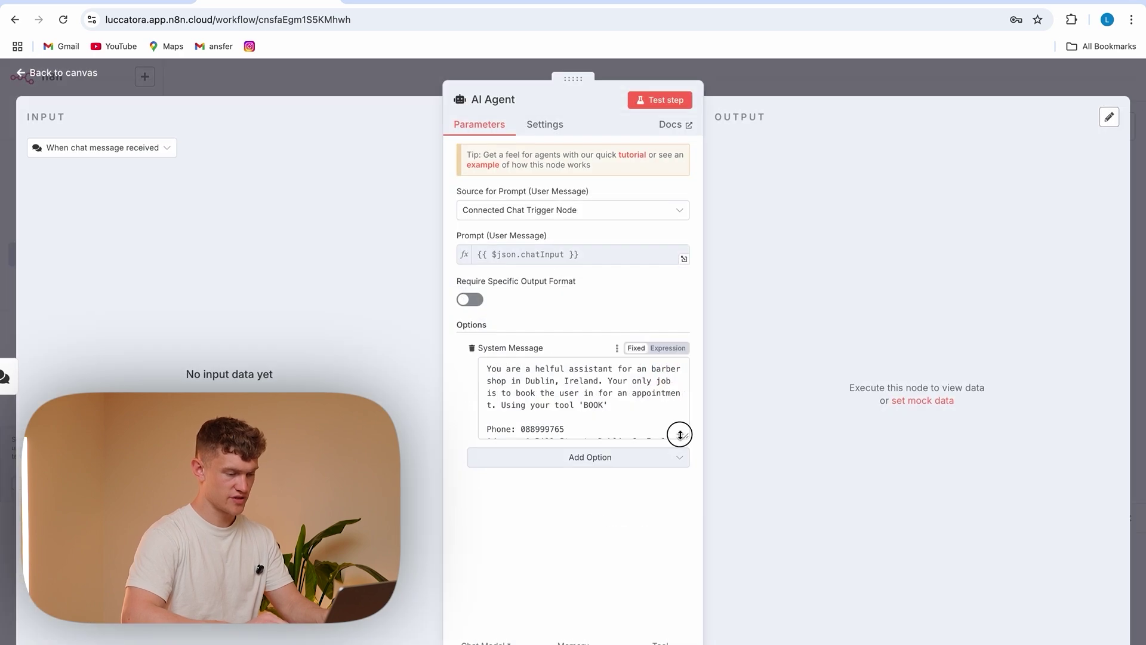
click(633, 435)
click(629, 409)
key(Return)
key(Return)
text(Appointments are just 30 minutes.)
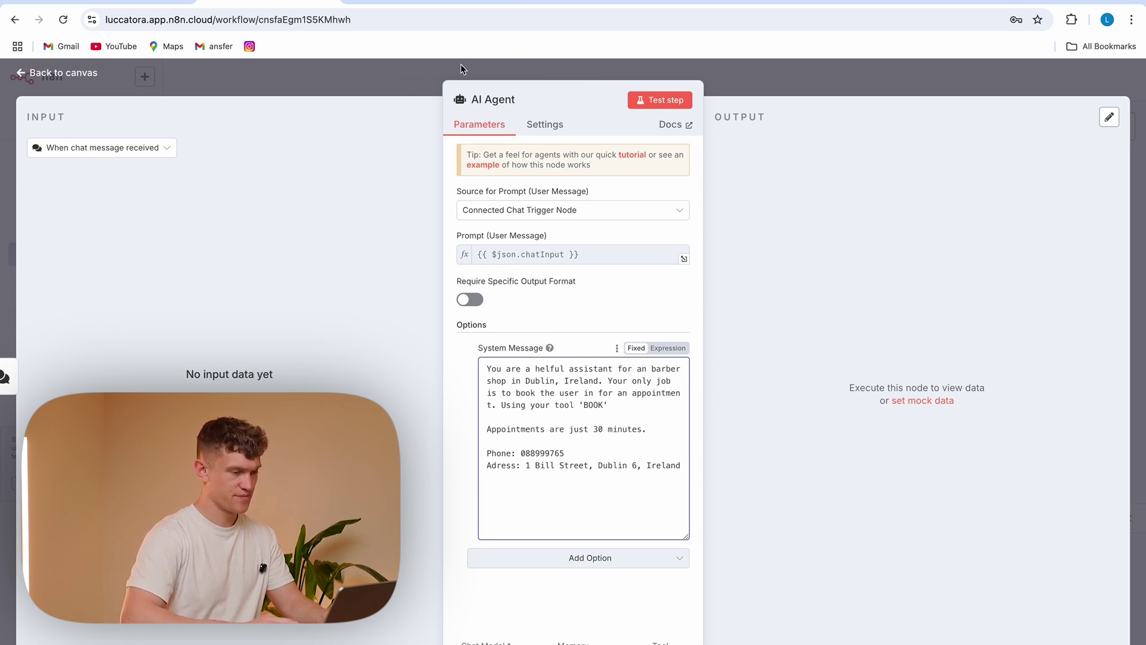
click(143, 78)
click(941, 80)
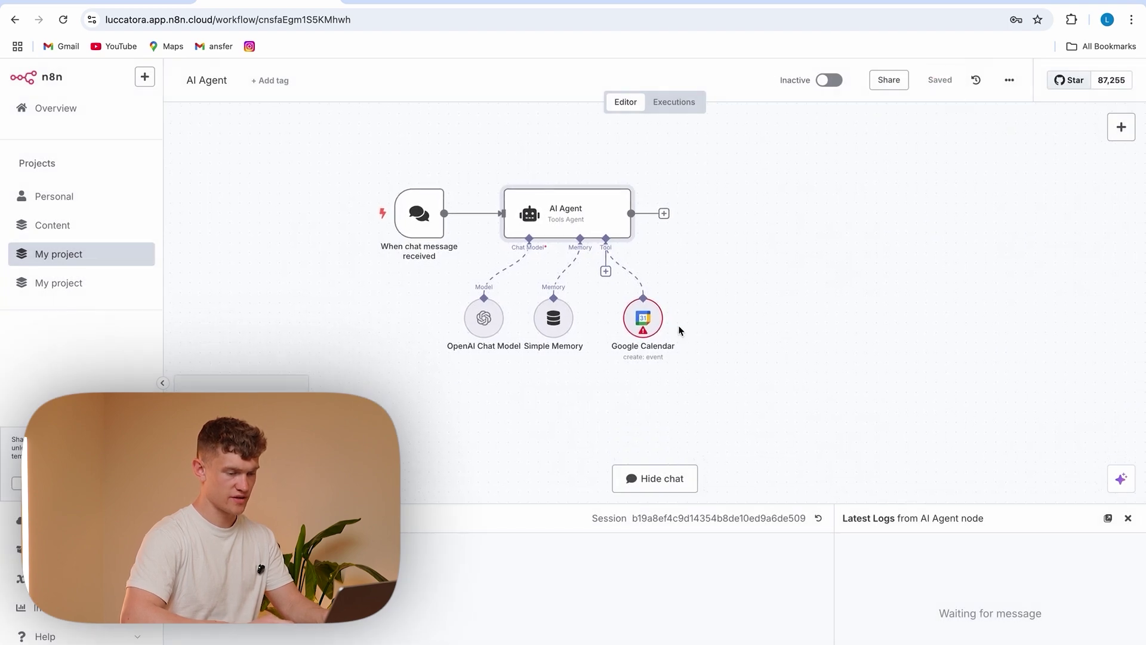
Point the Google Calendar tool at the Webbot Testing calendar and tidy the node layout
double_click(648, 319)
click(571, 352)
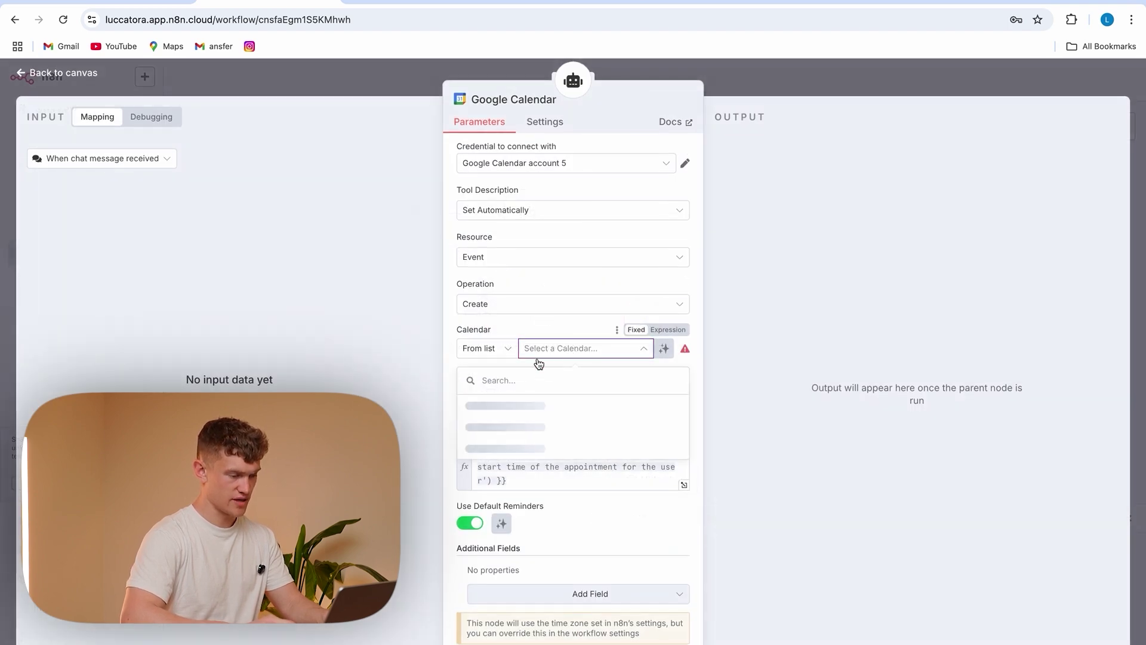
click(533, 449)
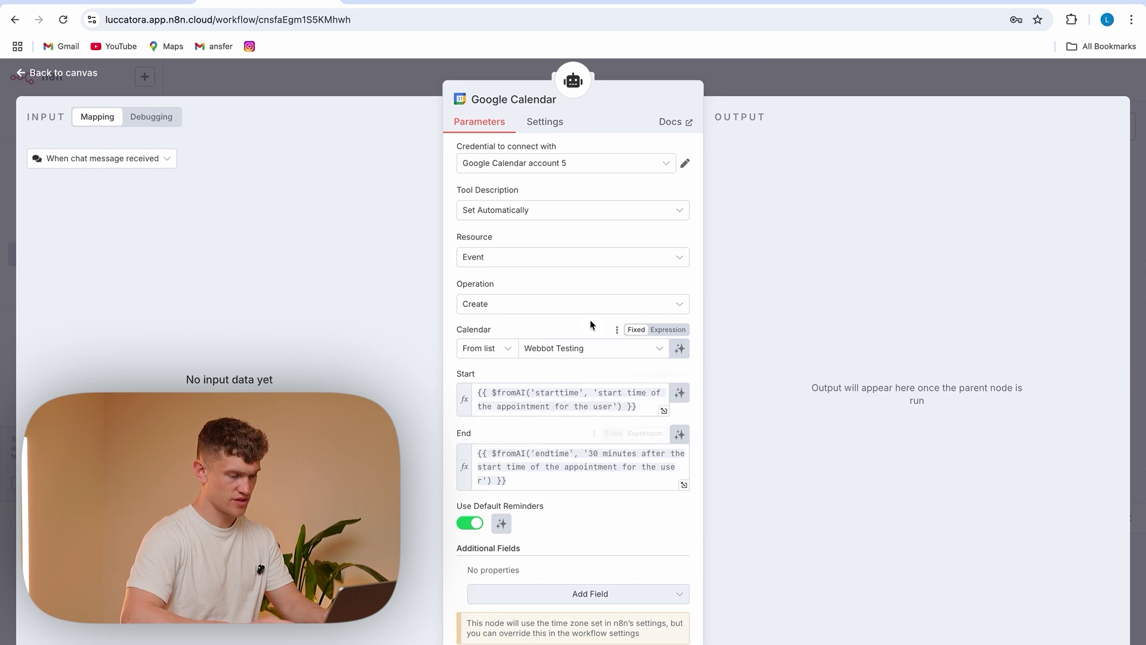
key(Escape)
drag(656, 333, 686, 334)
drag(553, 324, 583, 324)
Save, chat 'hello whats your number', book an appointment at 3pm, then view the calendar tool's run details
click(940, 80)
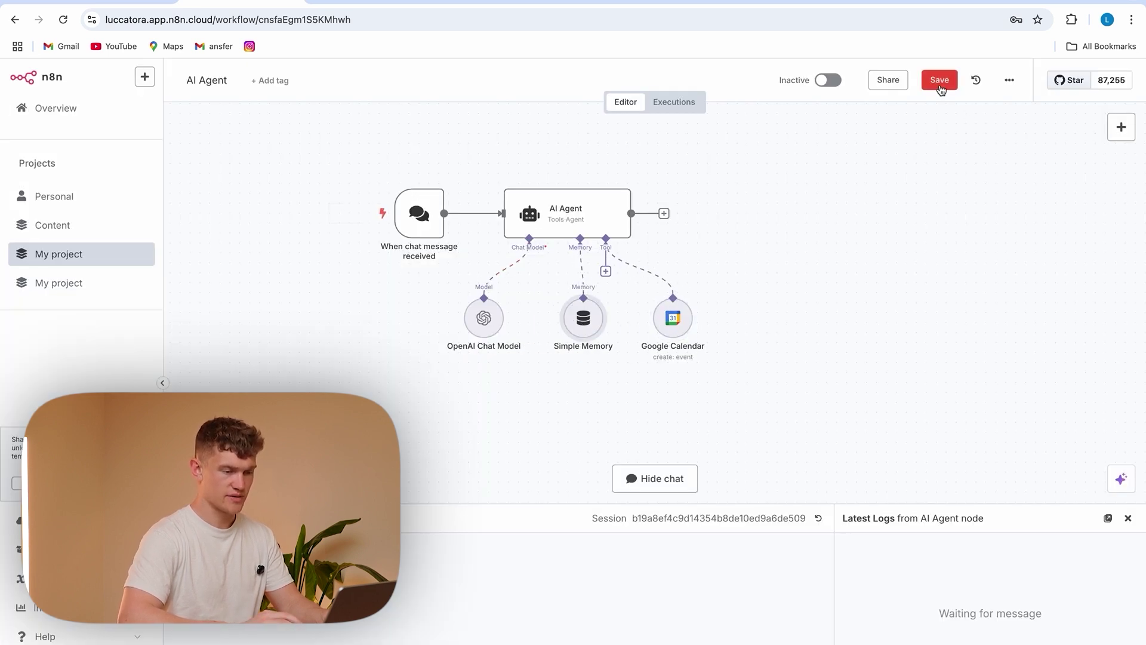
text(hel)
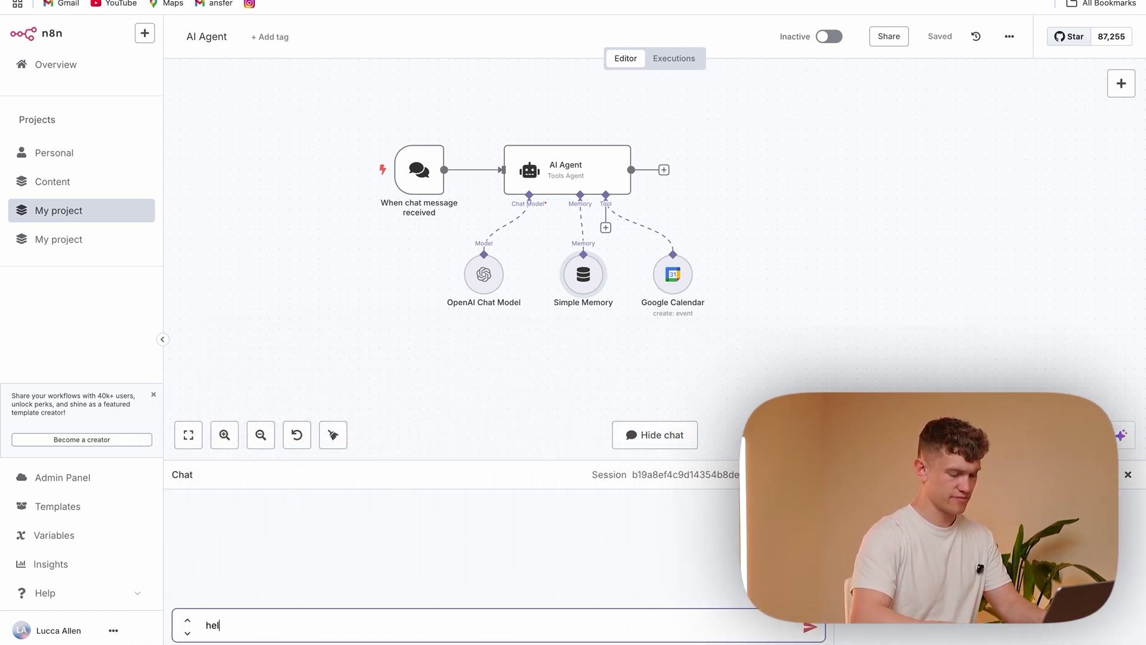
text(lo whats your num)
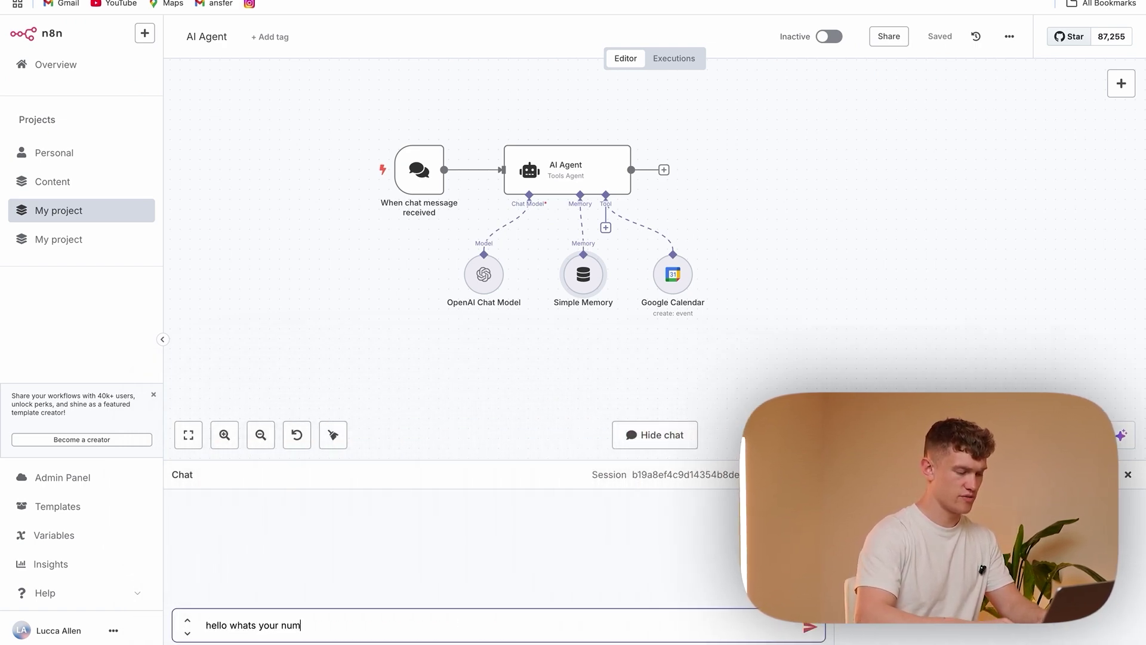
text(ber)
key(Return)
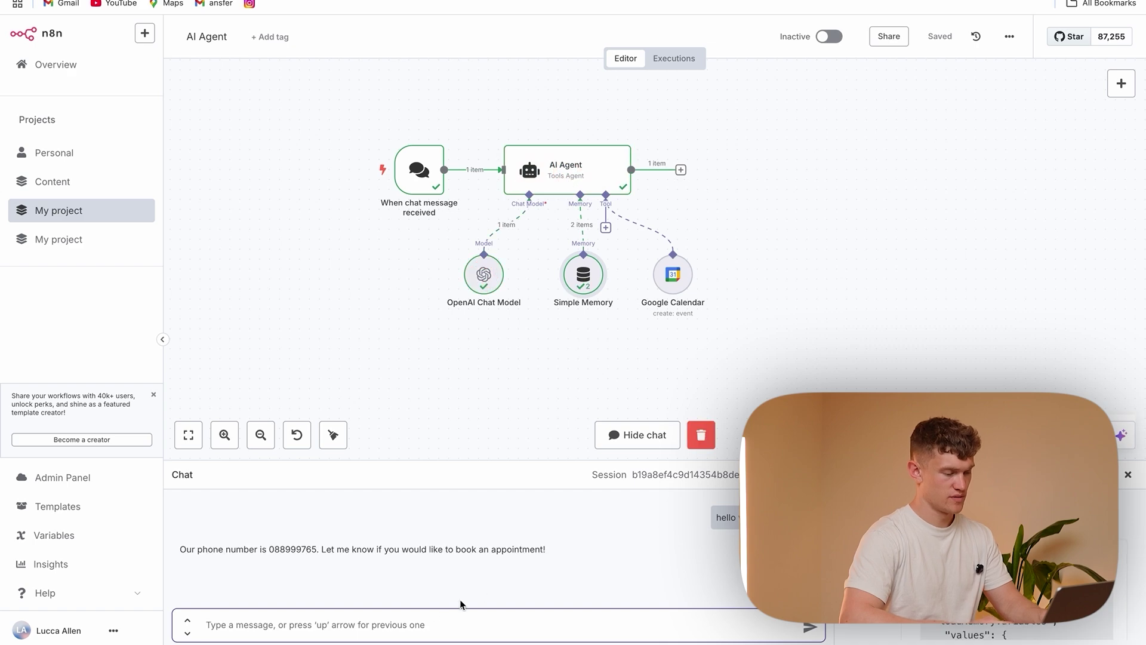
click(379, 629)
text(Yes can i book in for tomorrow)
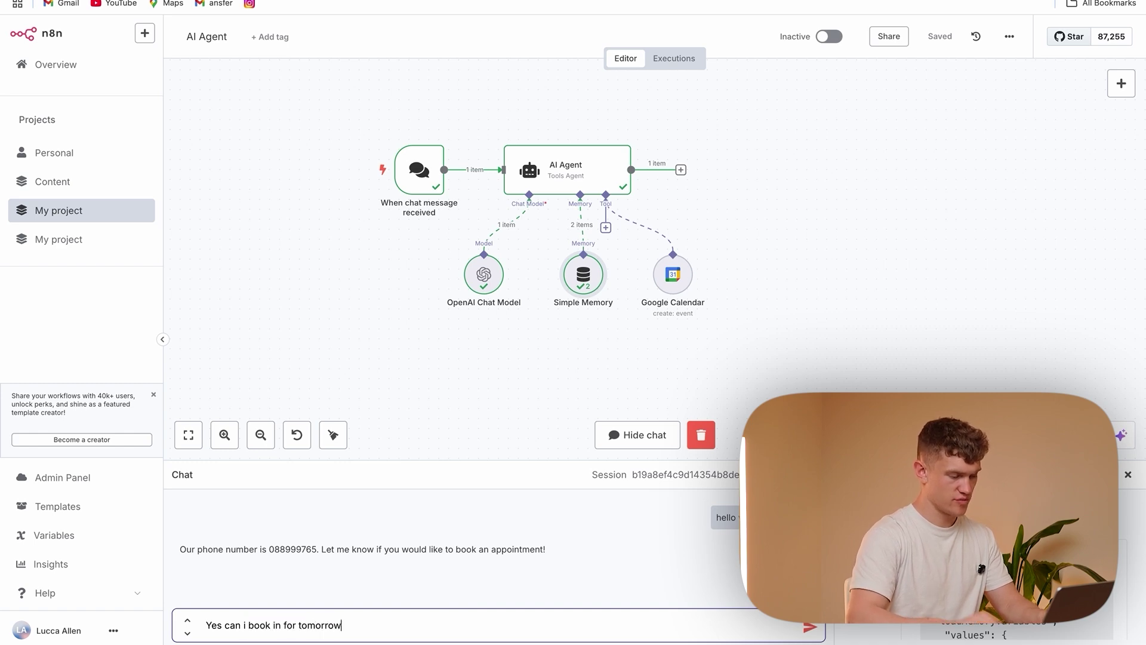
key(Return)
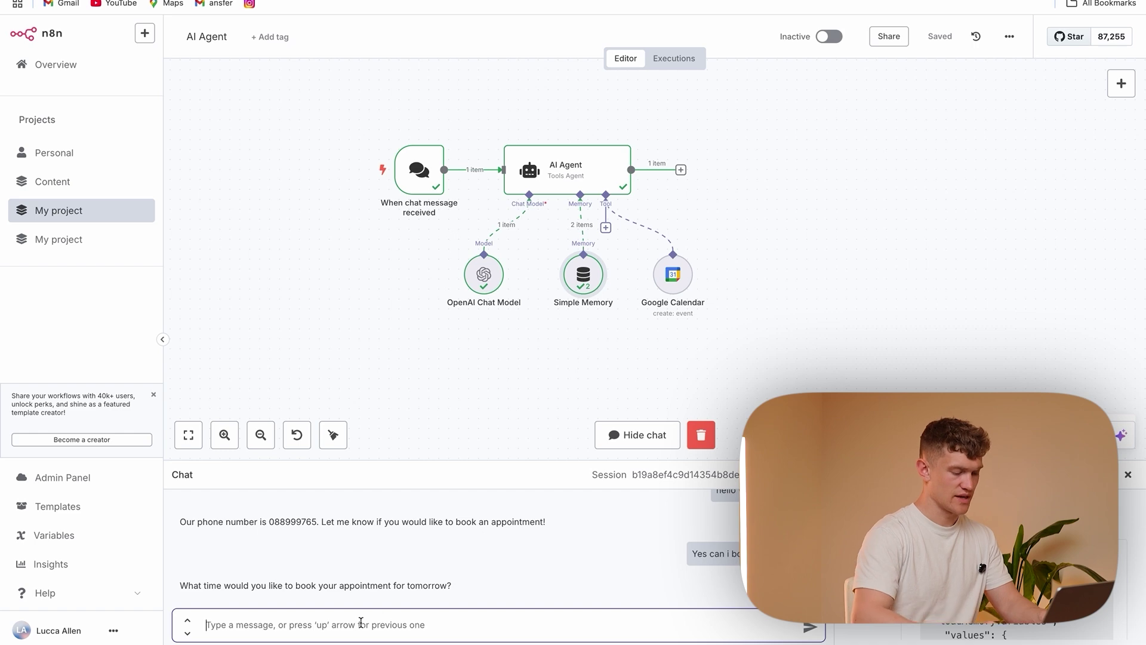
text(3pm)
key(Return)
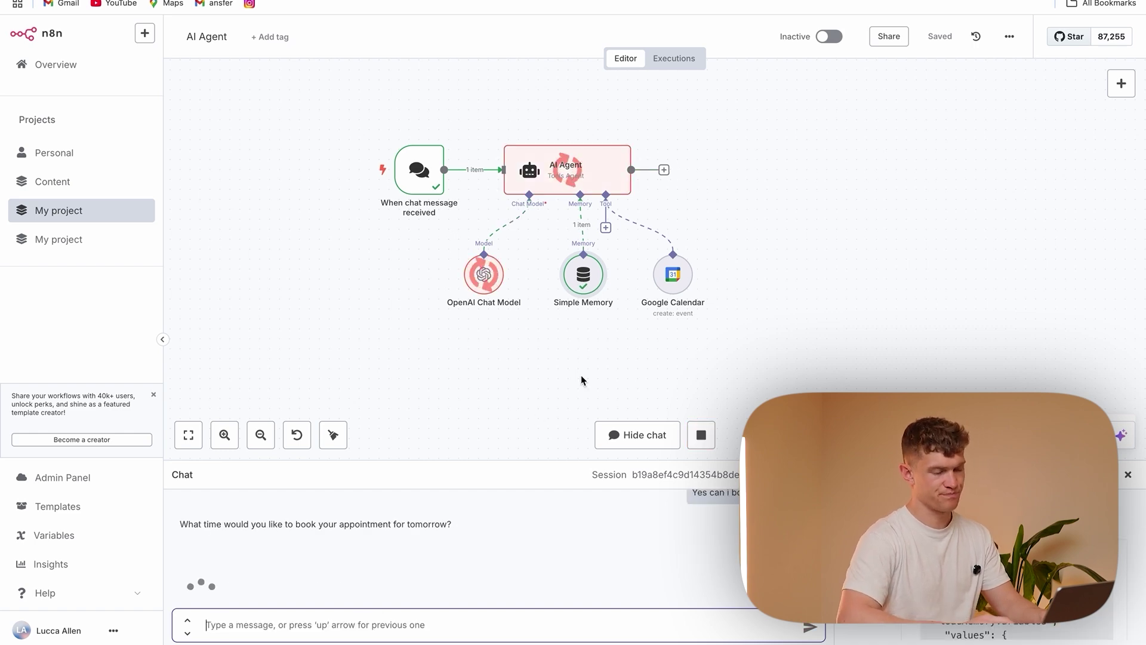
double_click(673, 276)
scroll(769, 191, down, 2)
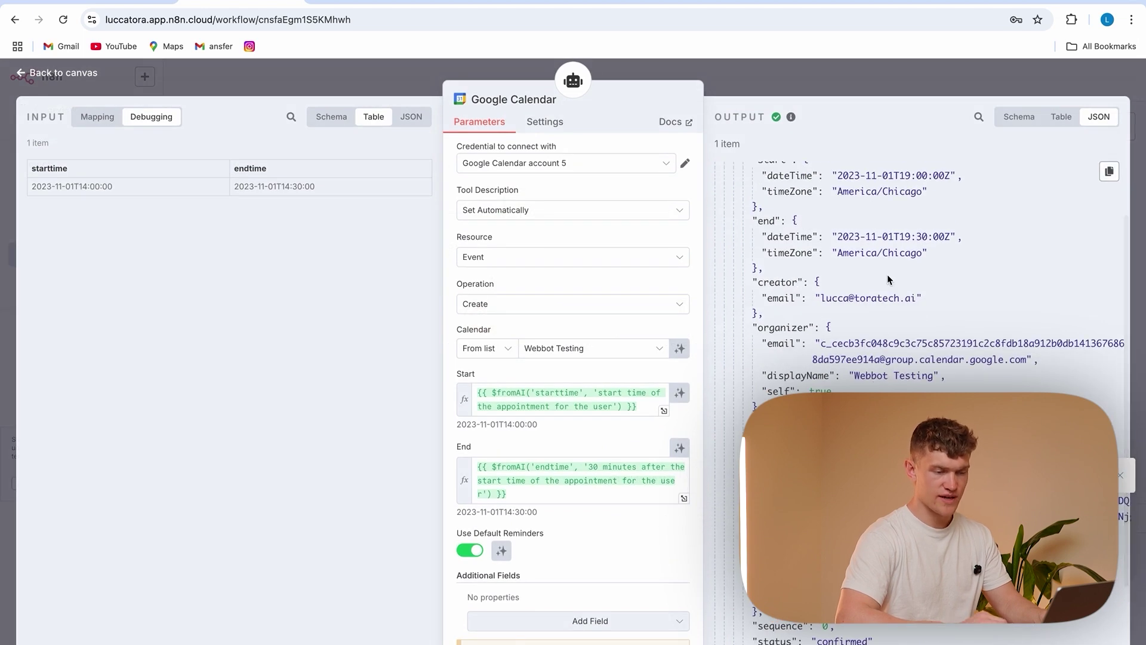
Check the tool output: America/Chicago time zone and end time 2023-11-01T14:30:00
scroll(769, 191, up, 2)
mouse_move(708, 310)
mouse_down()
mouse_move(942, 325)
mouse_move(715, 303)
mouse_up()
drag(842, 277, 926, 276)
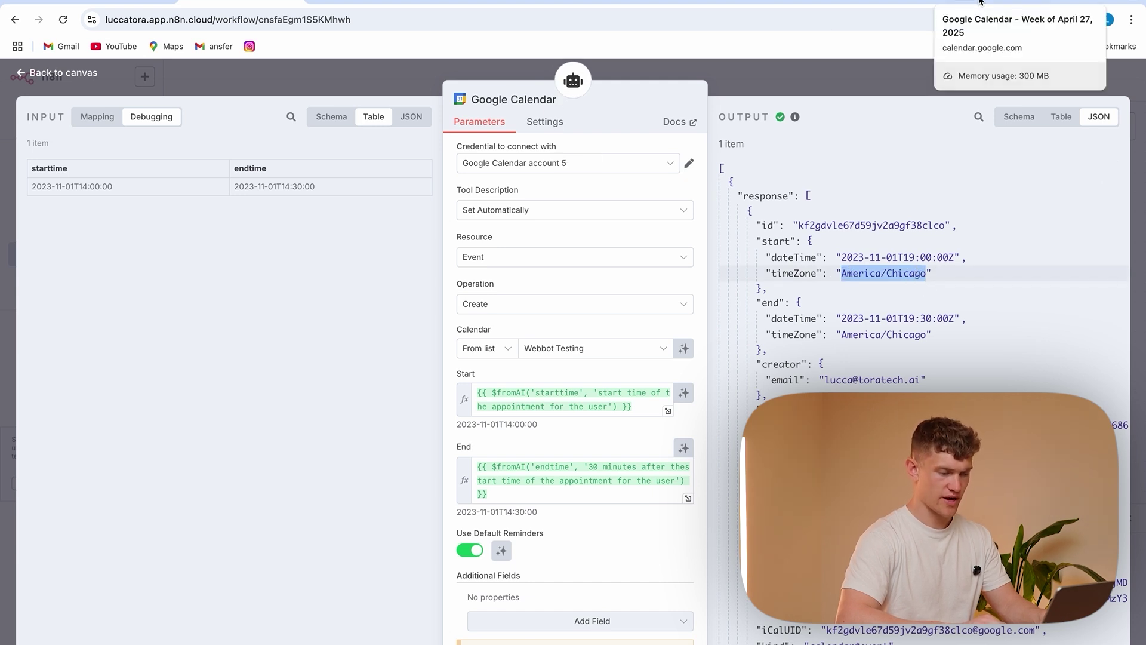
drag(504, 431, 452, 434)
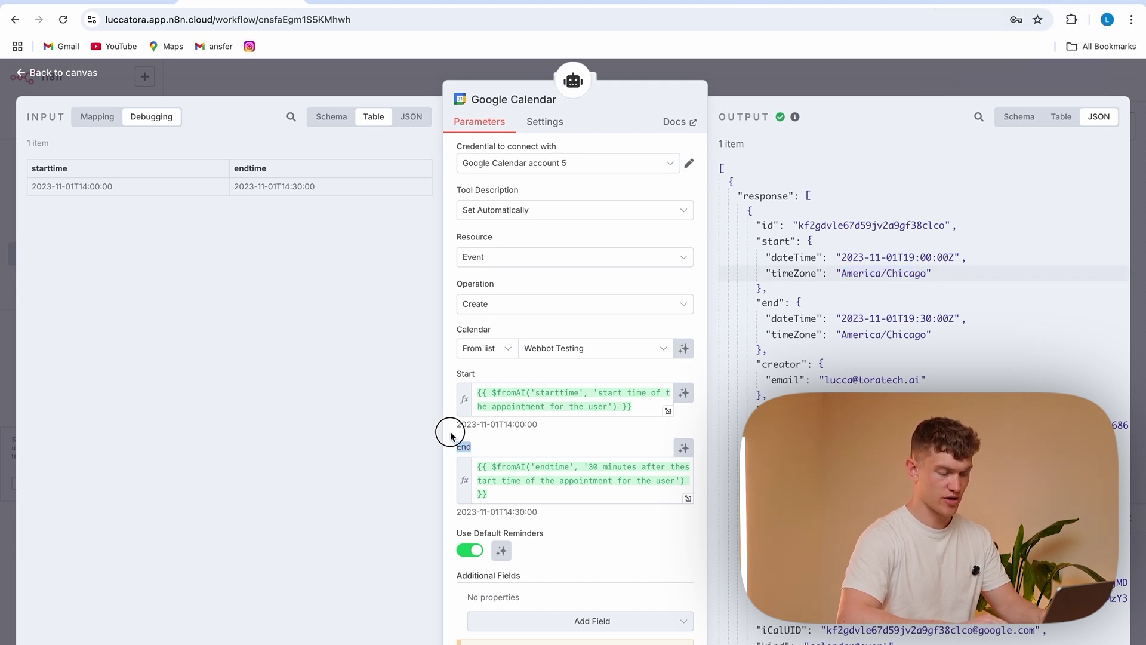
drag(539, 512, 449, 518)
scroll(536, 508, down, 1)
scroll(538, 505, up, 1)
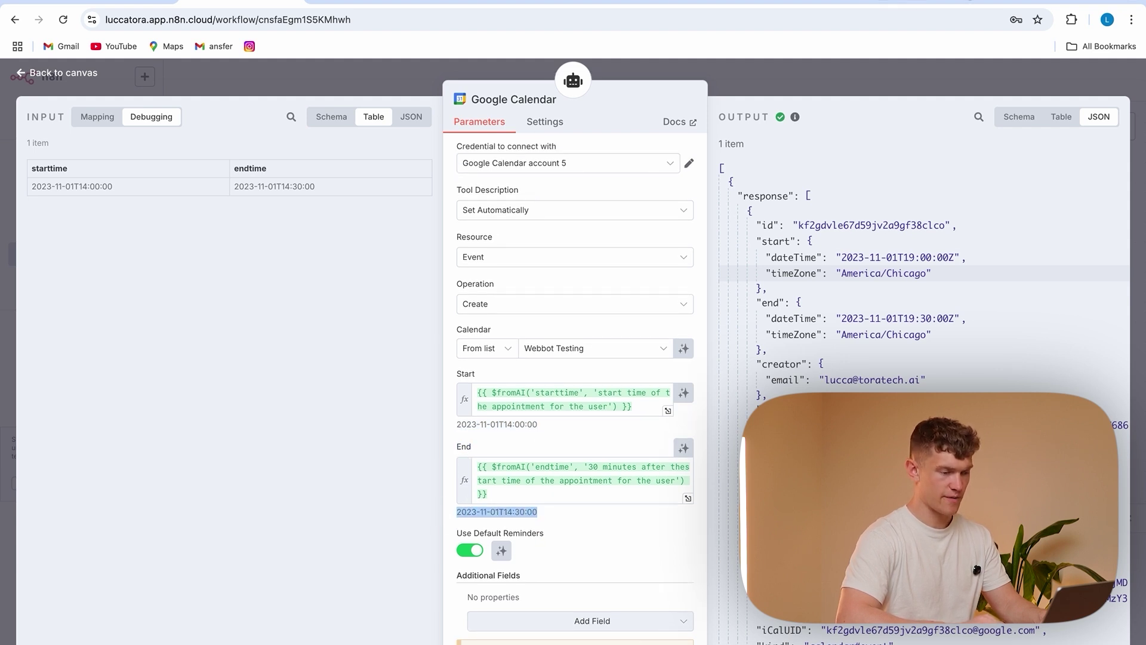
Browse weeks in Google Calendar looking for the booked appointment
click(967, 2)
scroll(564, 320, up, 4)
scroll(564, 320, down, 4)
scroll(565, 320, up, 4)
click(276, 80)
click(255, 80)
click(255, 80)
scroll(418, 281, down, 5)
scroll(448, 332, up, 5)
click(275, 80)
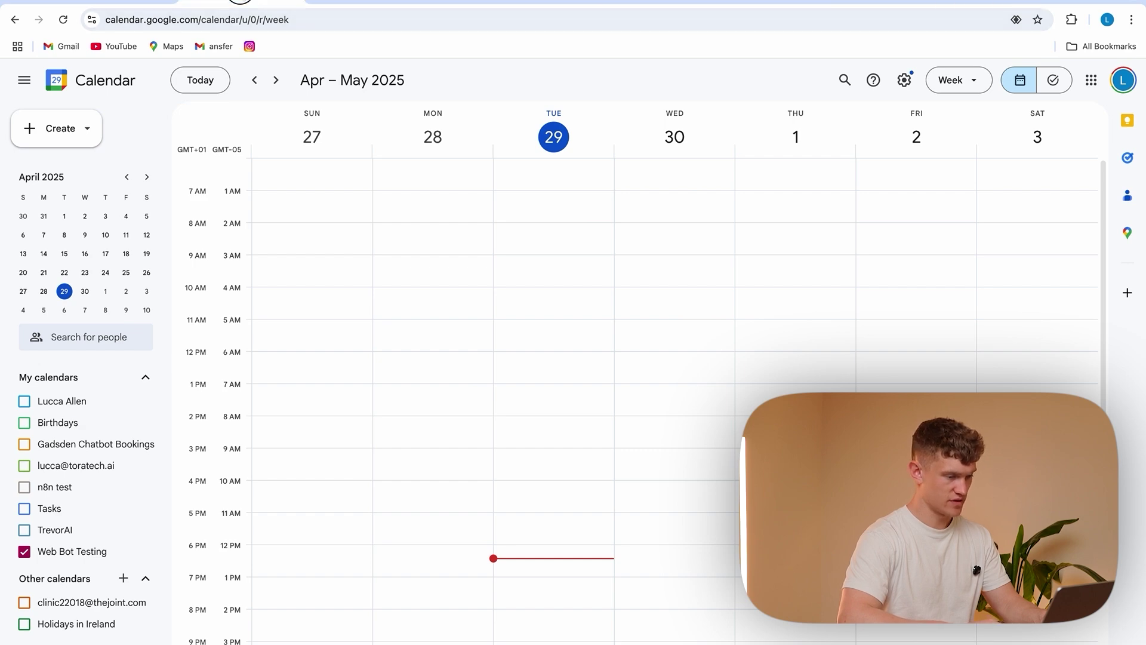
Back in n8n, recheck the Google Calendar tool's start time 2023-11-01T14:00:00
key(ctrl+Tab)
click(400, 81)
double_click(669, 315)
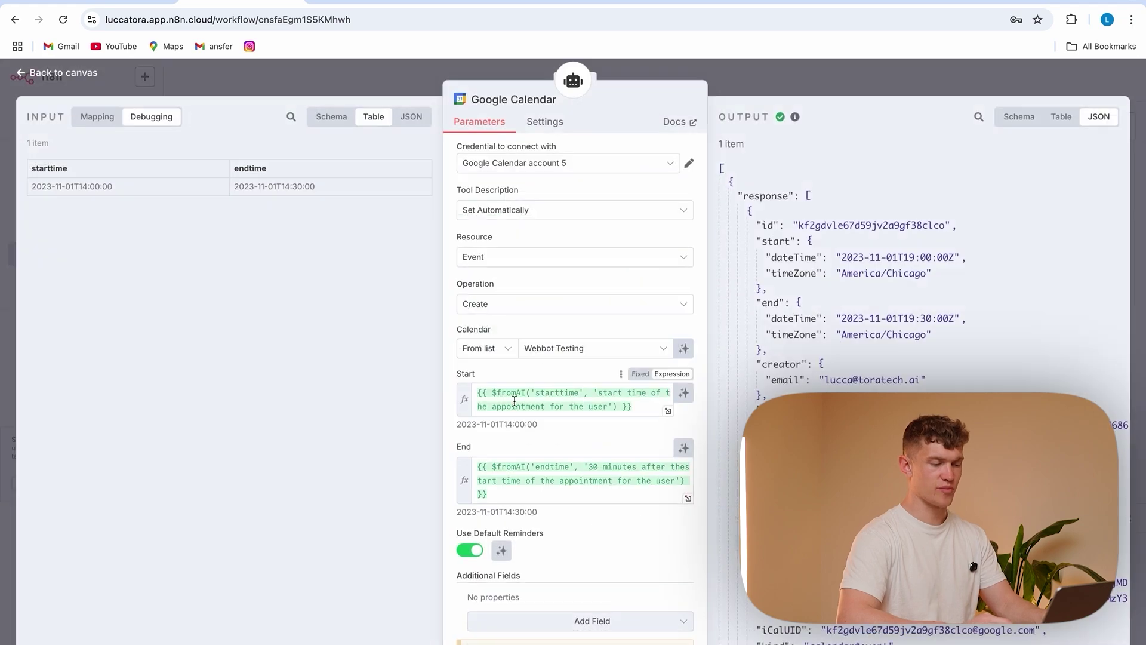
drag(541, 424, 448, 424)
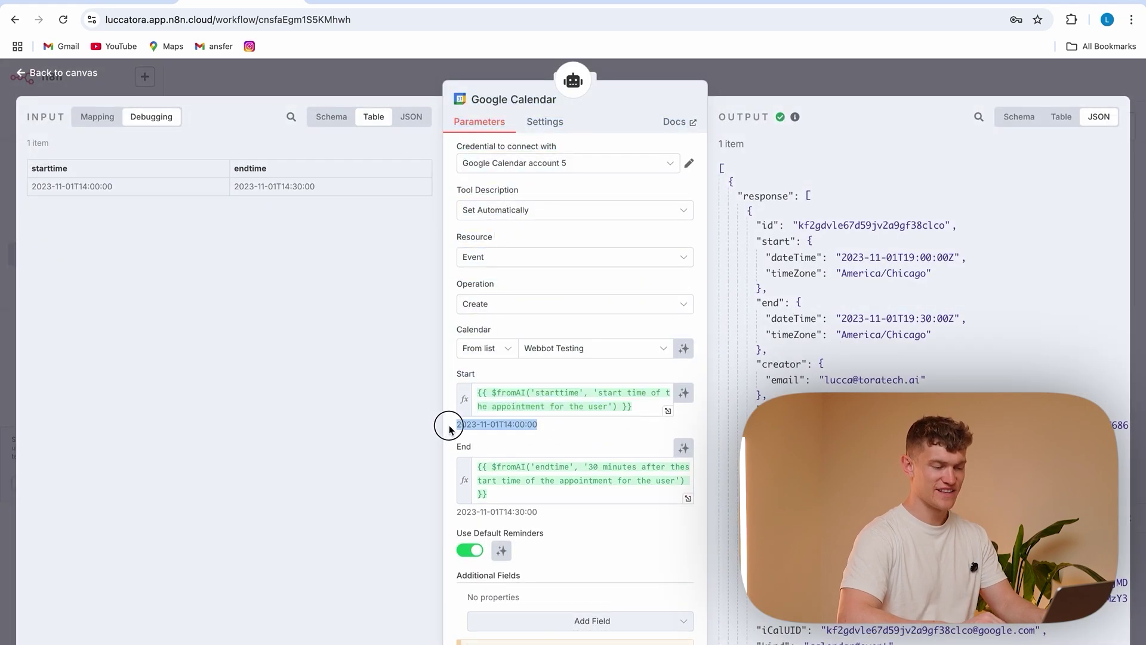
click(543, 438)
click(381, 81)
Open the AI Agent, enlarge the system message box and add a line after the BOOK instruction
double_click(551, 229)
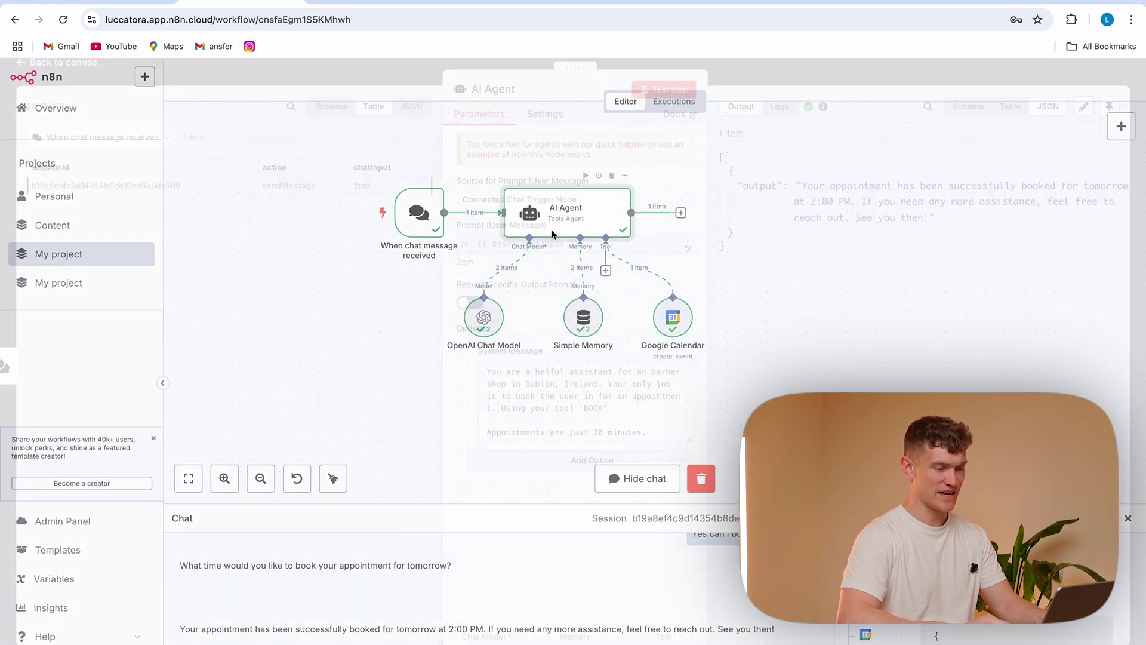
click(690, 452)
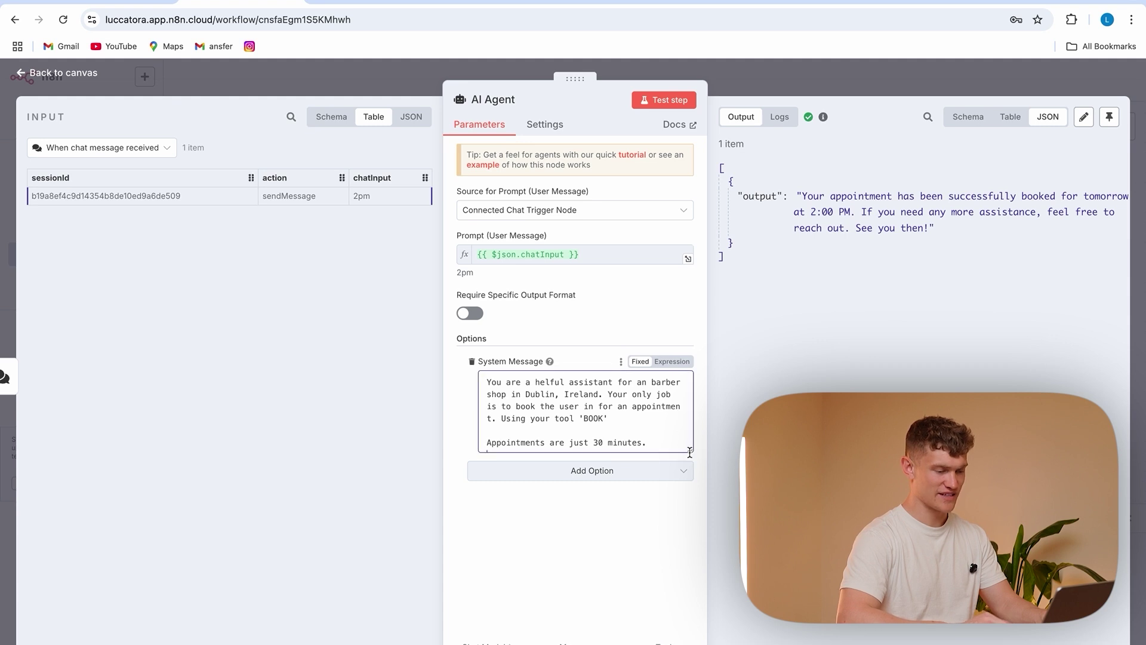
drag(691, 450, 690, 638)
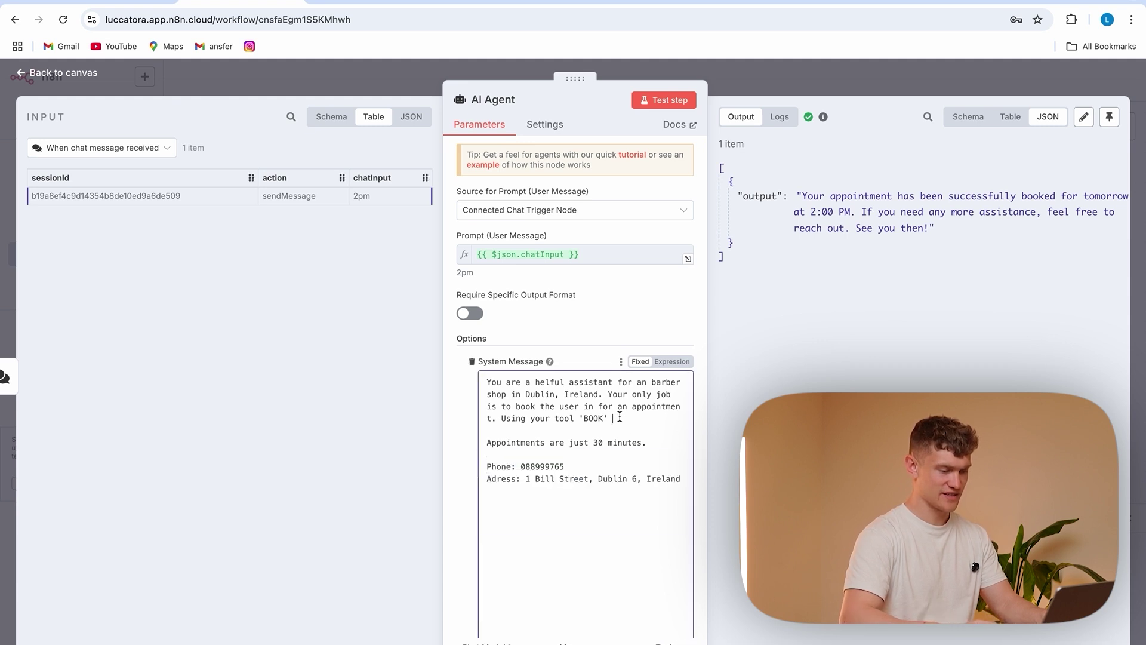
key(Return)
key(Return)
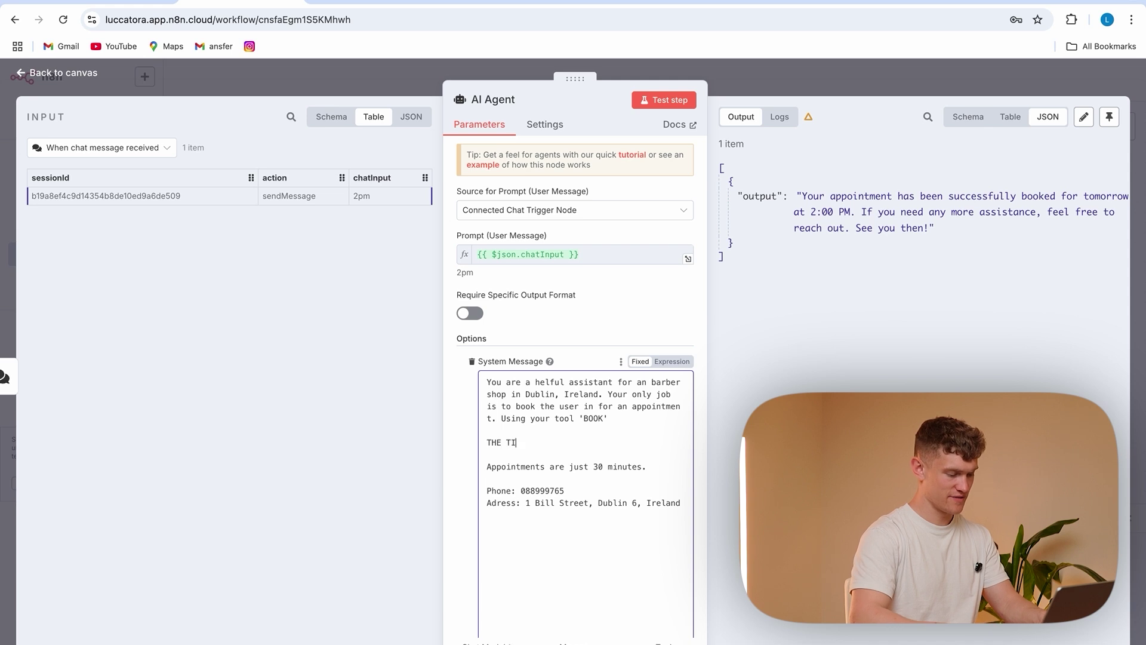
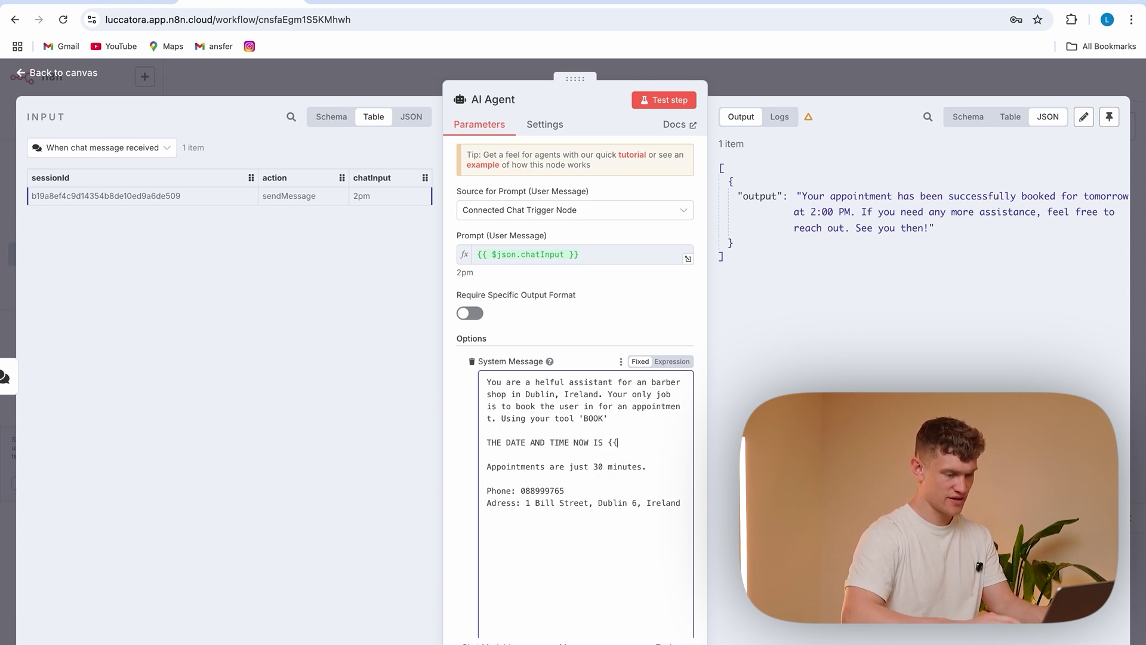
Make the system message an expression inserting {{ $now.format(...) }} with a 'cccc,' weekday prefix
click(672, 361)
scroll(648, 409, down, 2)
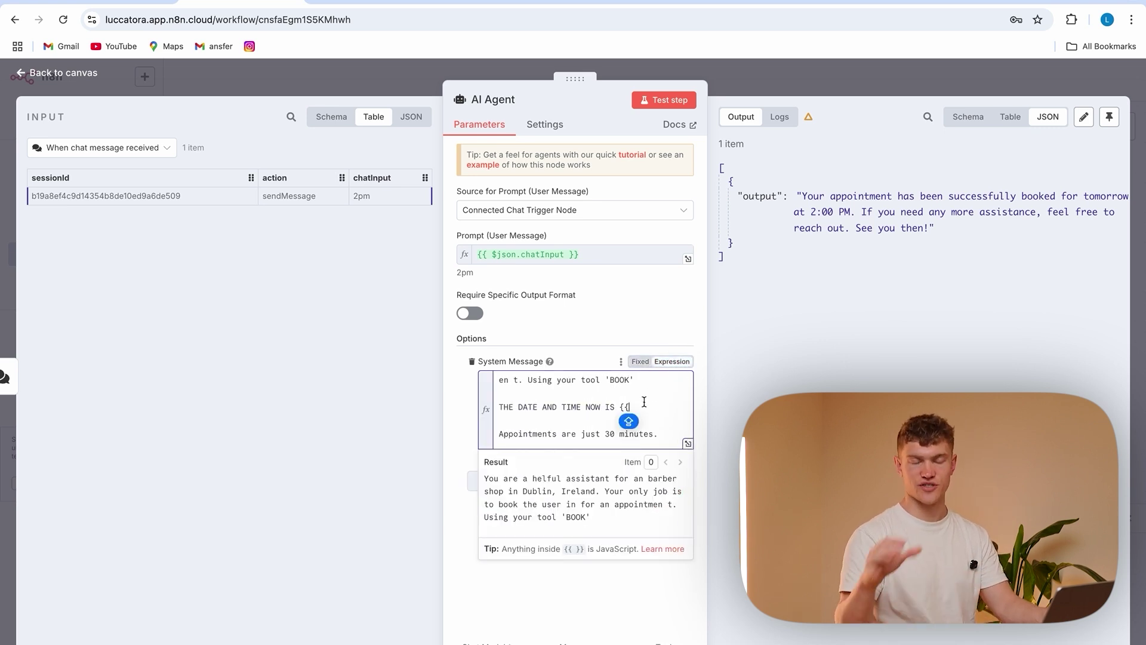
key(BackSpace)
key(BackSpace)
text({{)
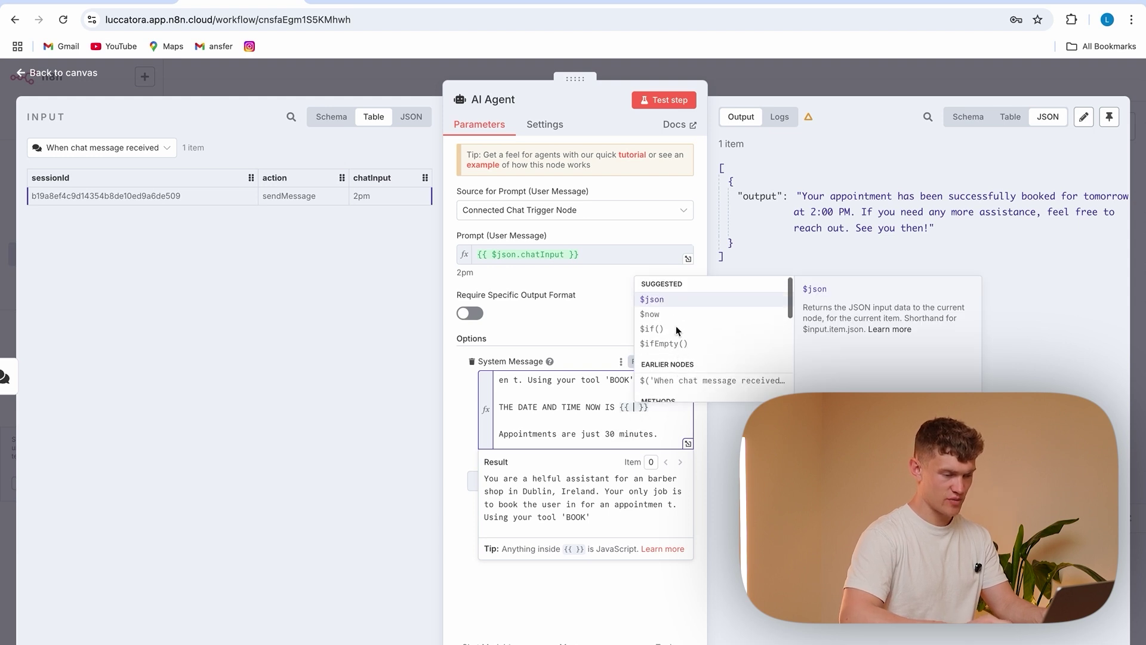
click(661, 315)
text(.form)
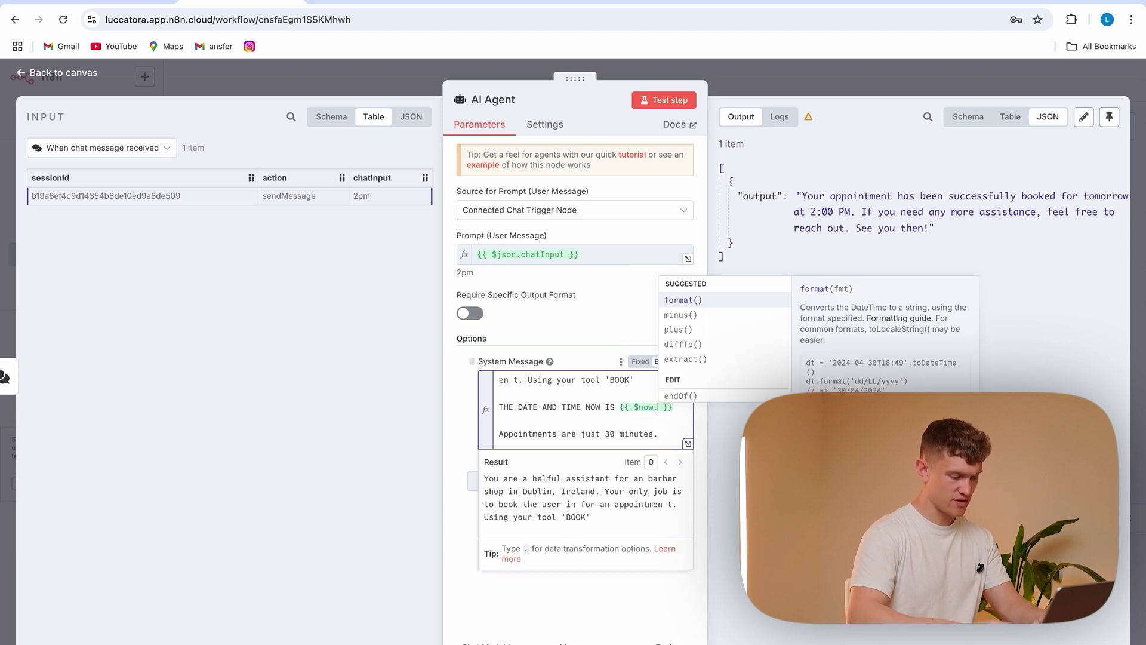
click(715, 299)
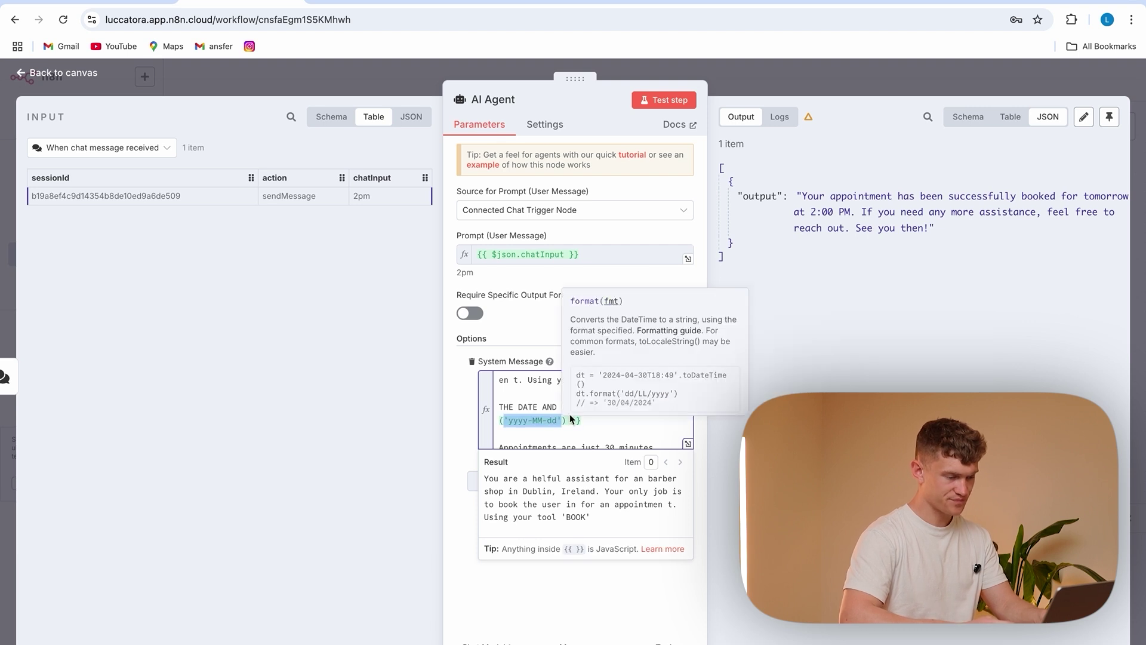
click(508, 421)
text(cccc)
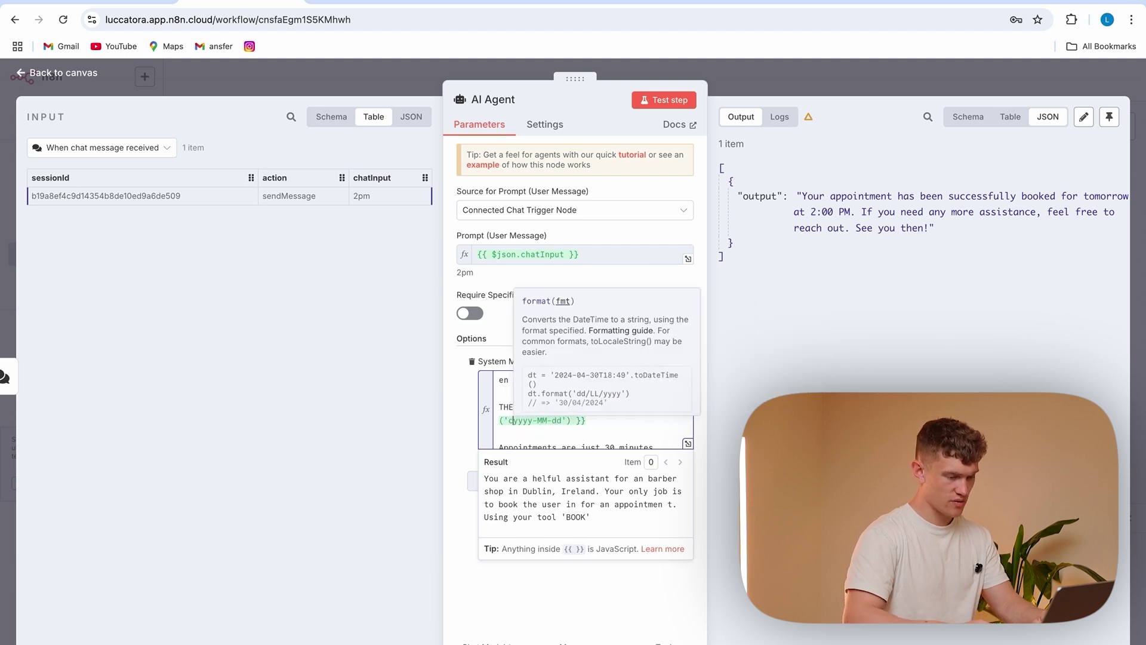
text(,)
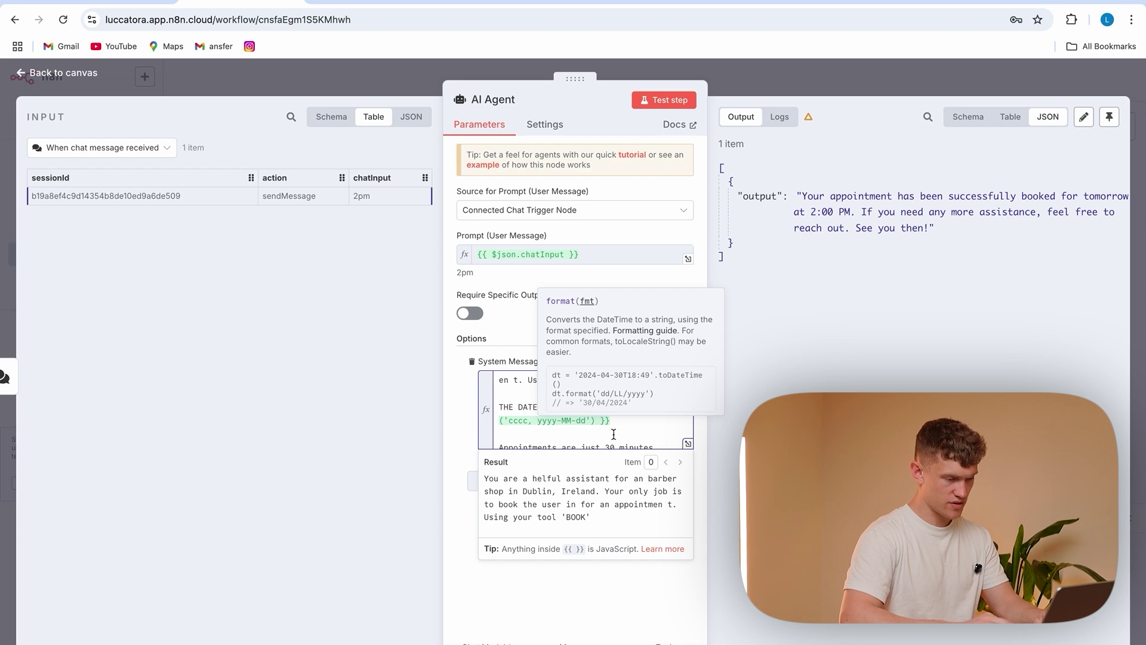
click(664, 431)
Append ', HH:mm' to the date format; confirm the preview shows Tuesday, 2025-04-29, 12:27
click(688, 444)
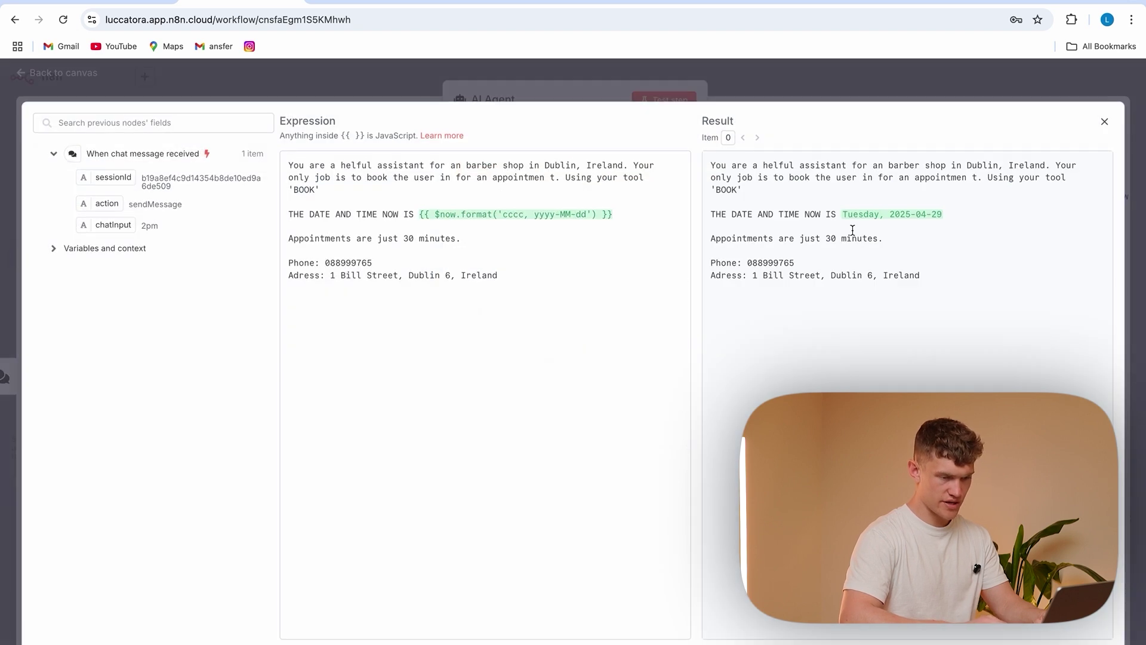
click(590, 217)
text(, HH:mm)
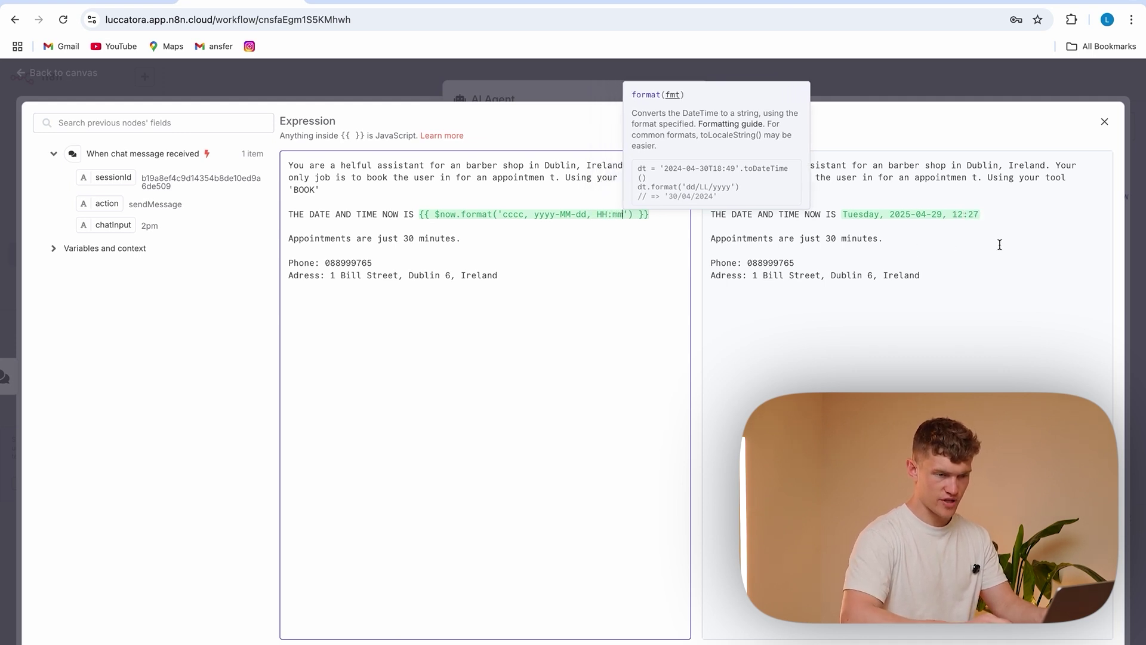
click(958, 303)
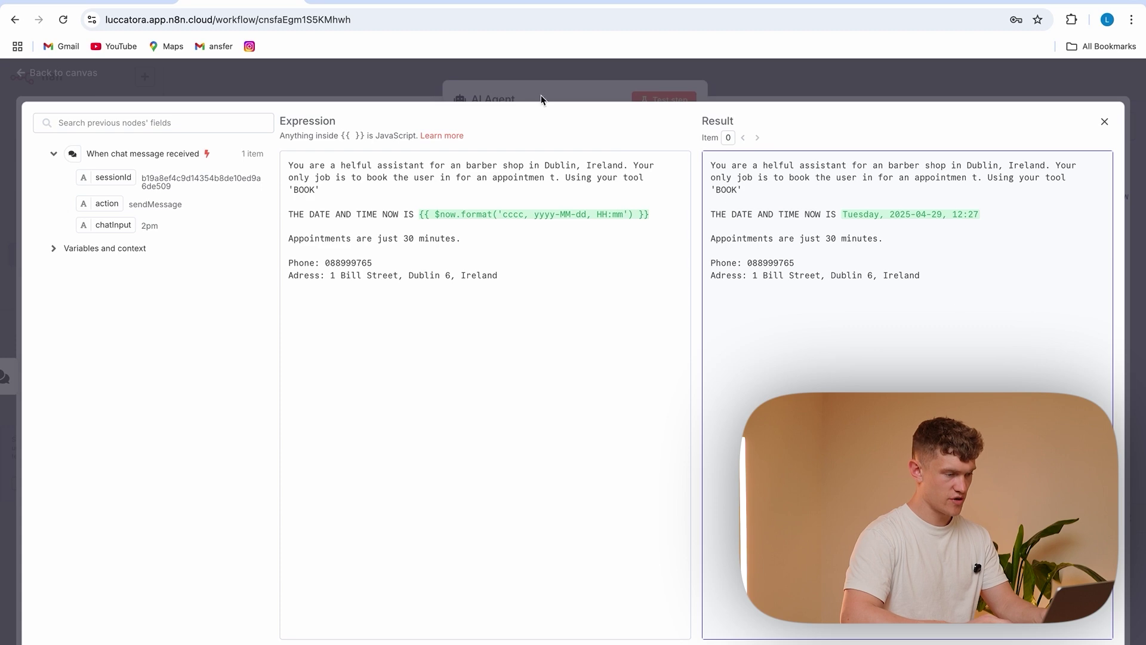
click(543, 93)
Return to the canvas and review the Google Calendar tool's settings
click(369, 74)
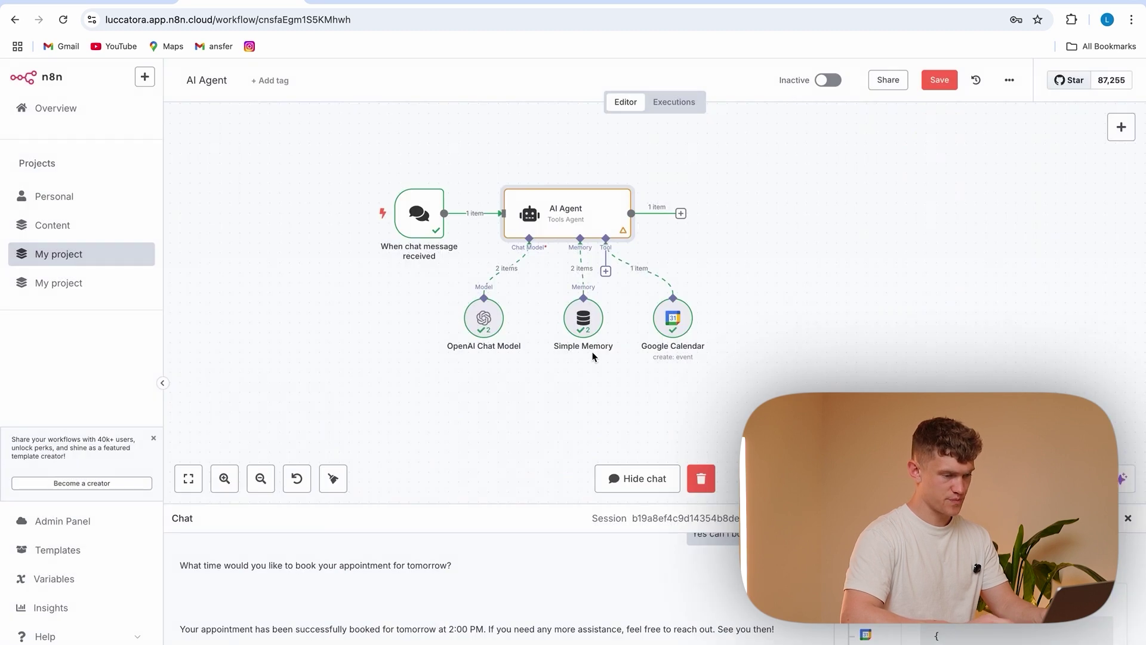
double_click(677, 318)
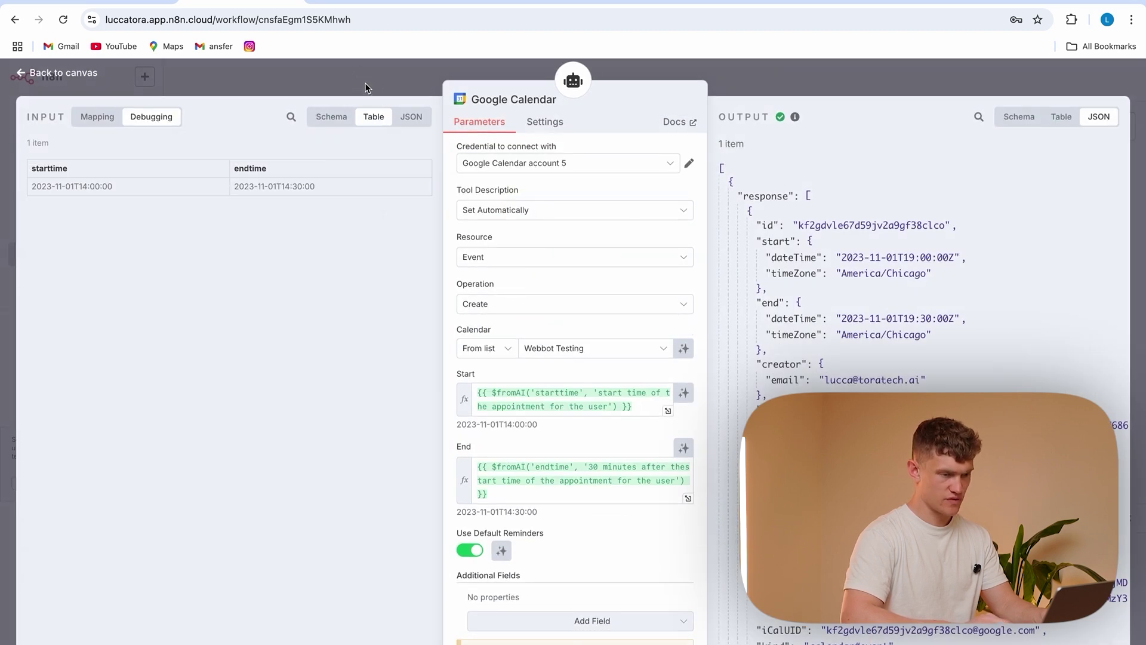
click(365, 88)
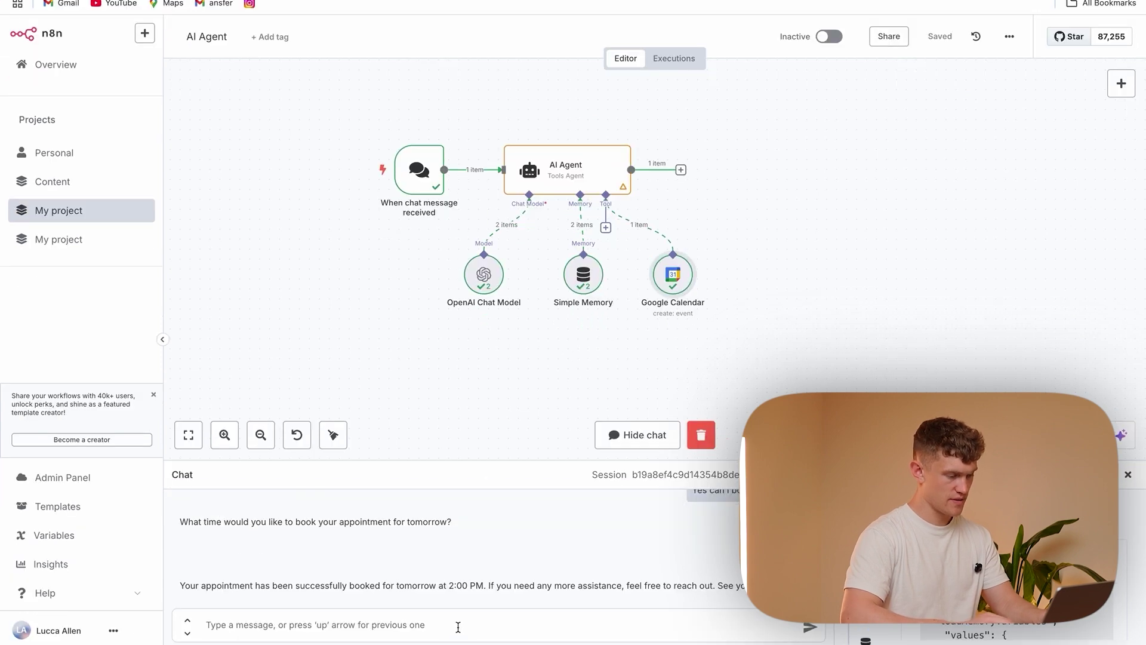
In chat, ask the agent to book for today at 4pm, then bring up Google Calendar
click(458, 627)
text(can i actually book for today)
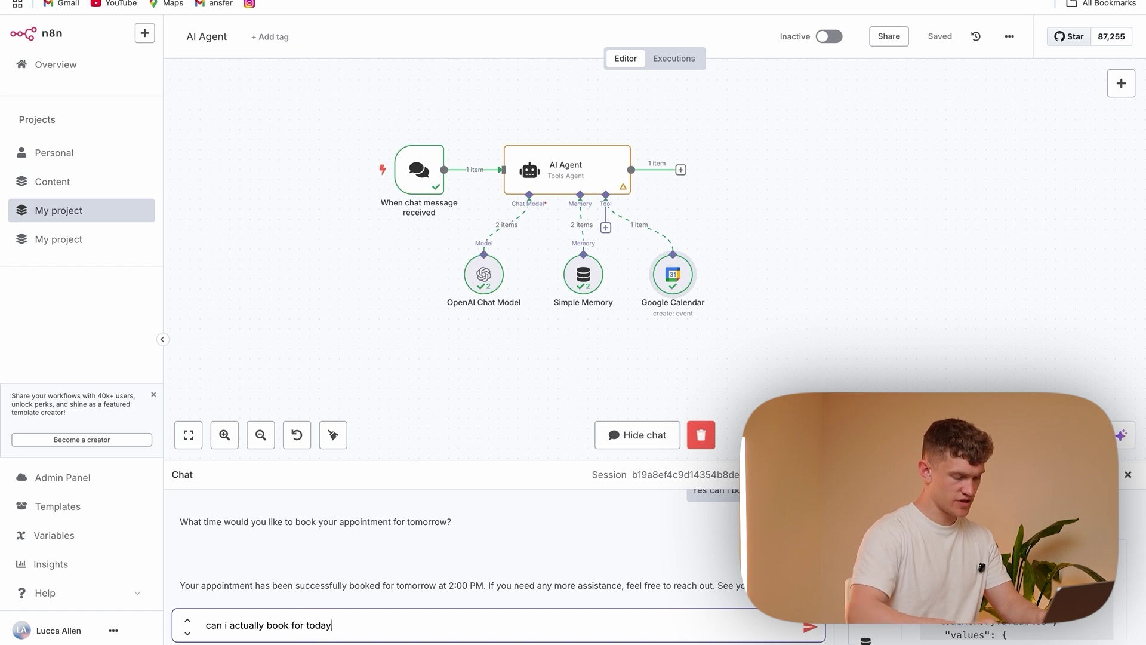
key(Return)
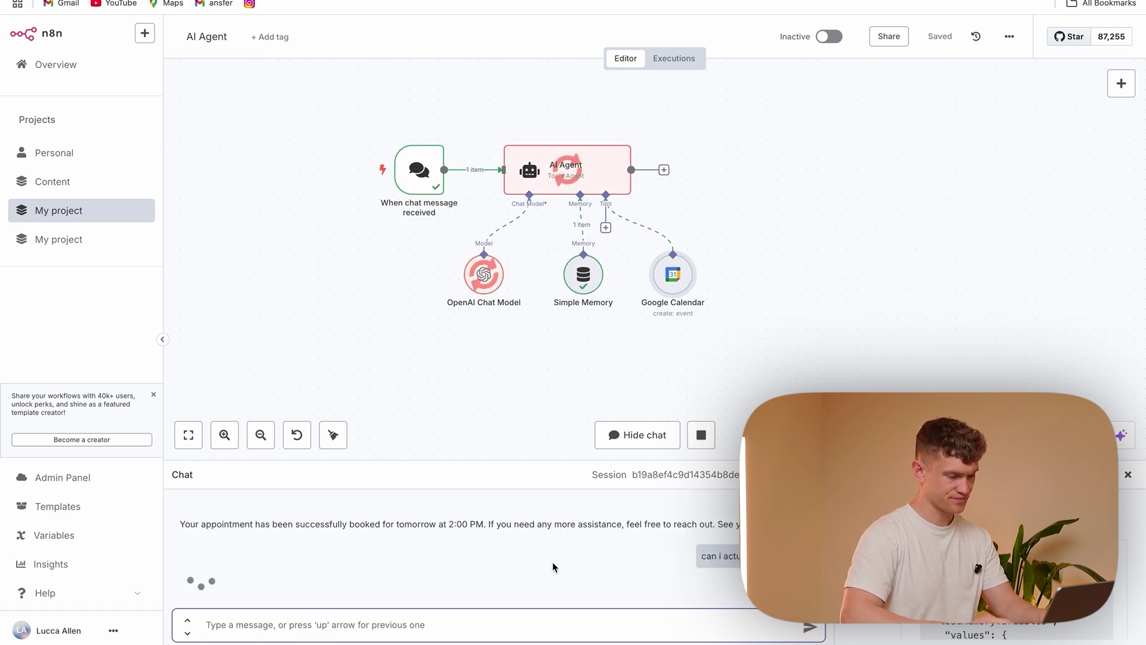
text(4pm)
key(Return)
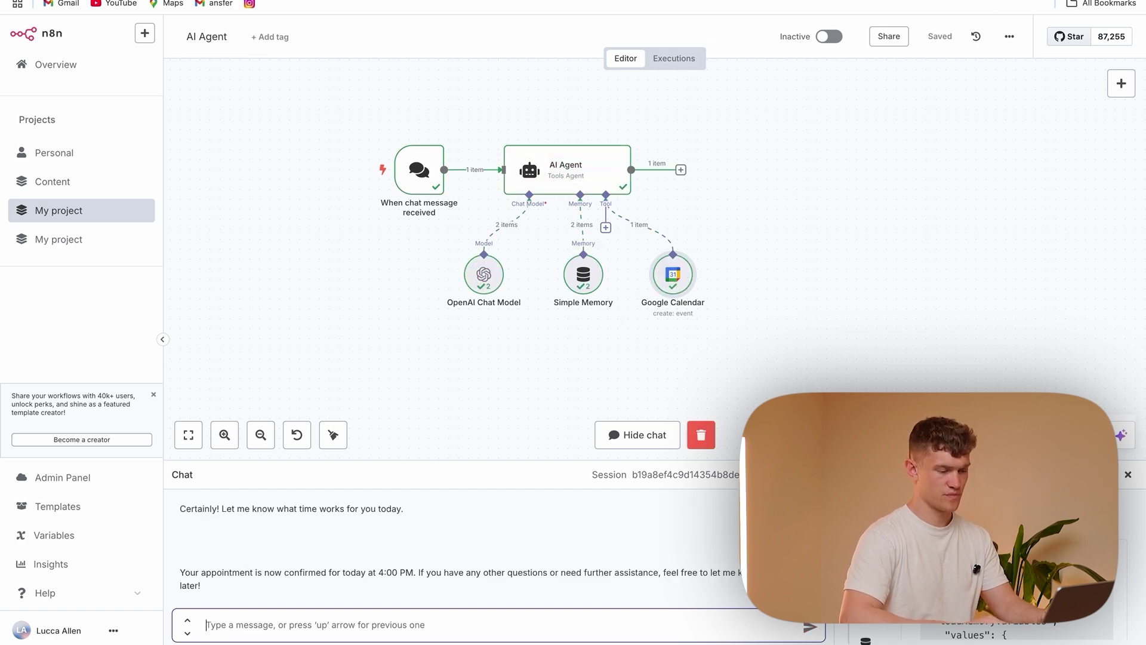
click(991, 0)
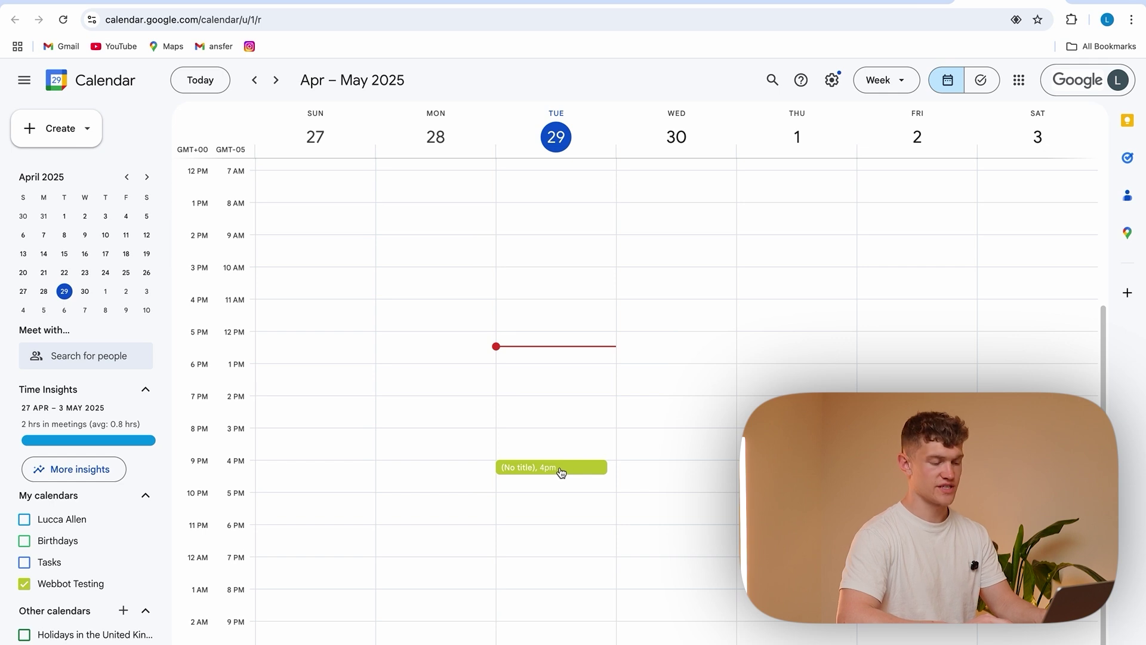
Inspect the untitled 4:00–4:30pm event on Tuesday 29 April, then return to n8n's calendar tool
click(561, 472)
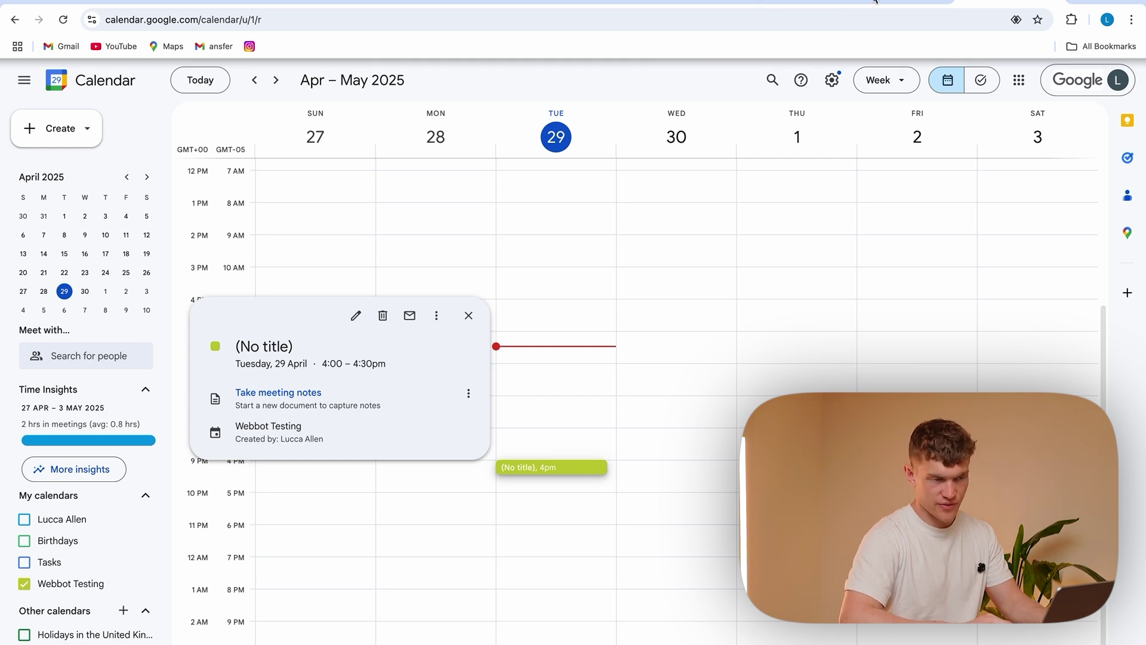
click(222, 3)
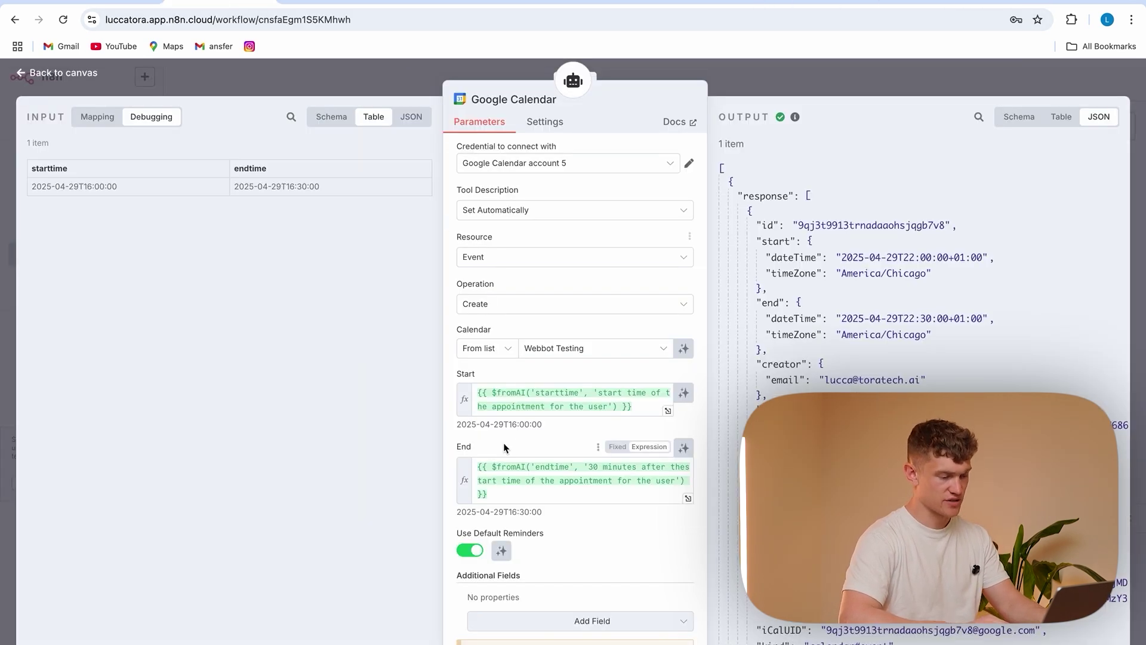
Add an Attendees field with expression {{ $fromAI('email', 'the email provided by the user') }}
scroll(514, 477, down, 1)
click(560, 597)
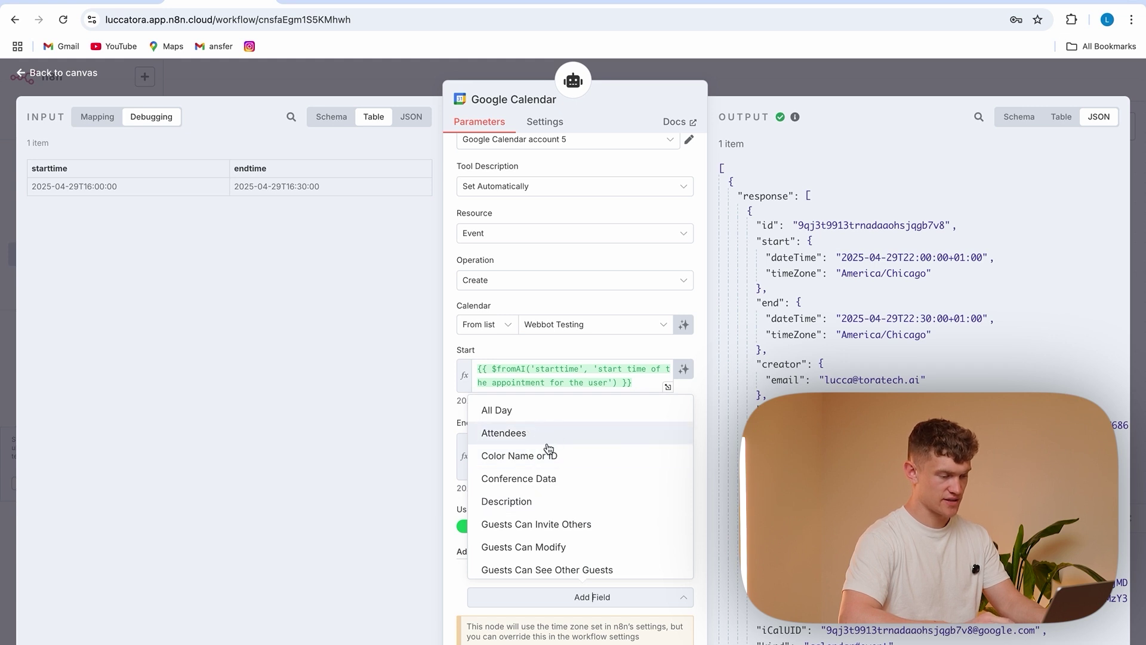
click(548, 445)
scroll(542, 478, down, 2)
click(542, 541)
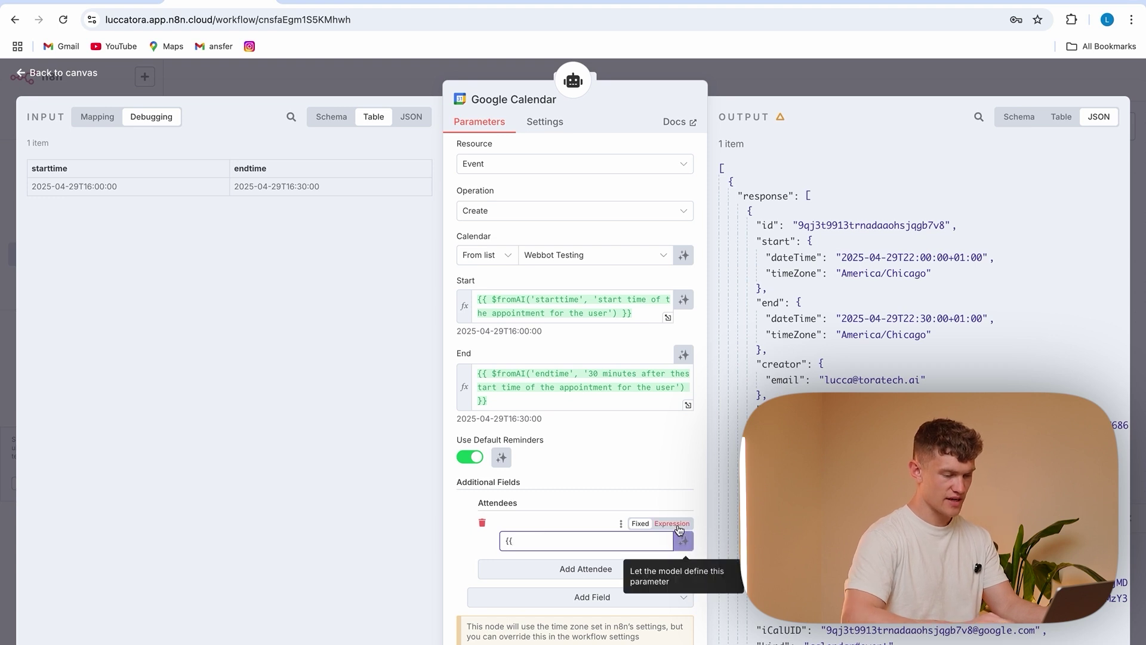
click(670, 524)
text({{ $fromAI('email)
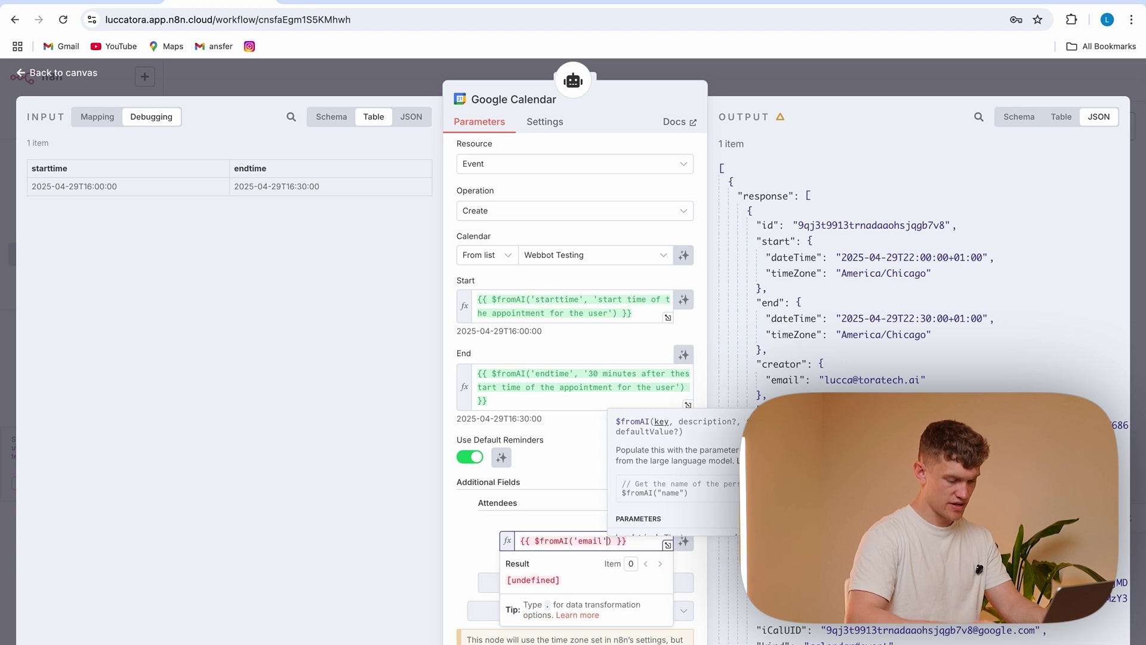
text(', 'the email provided by the )
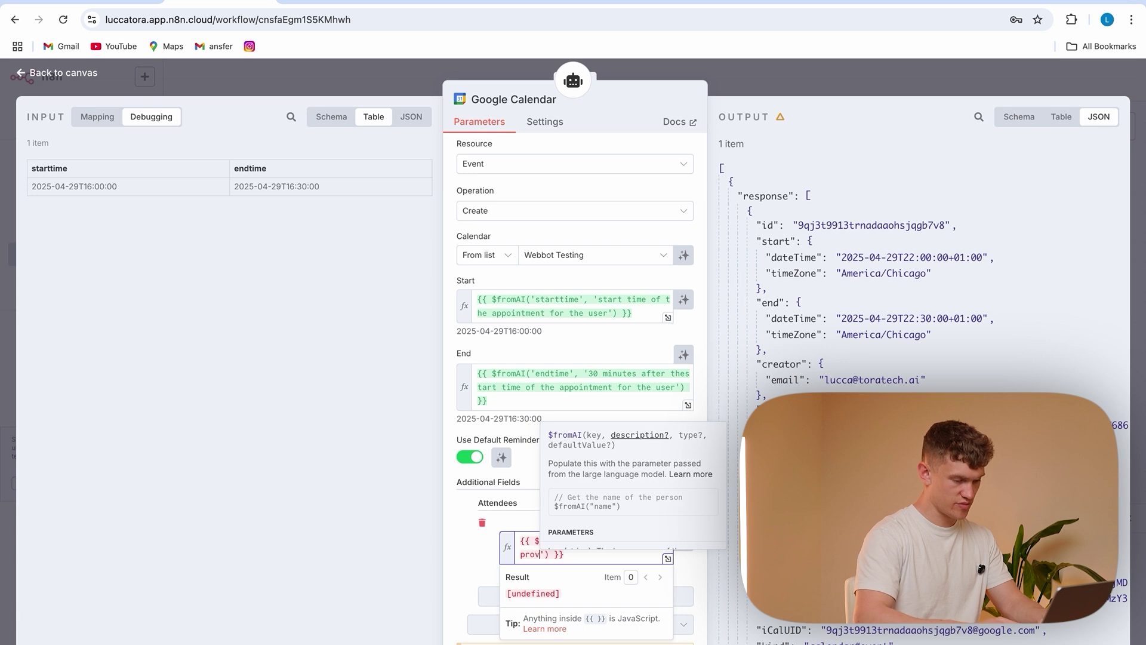
text(user)
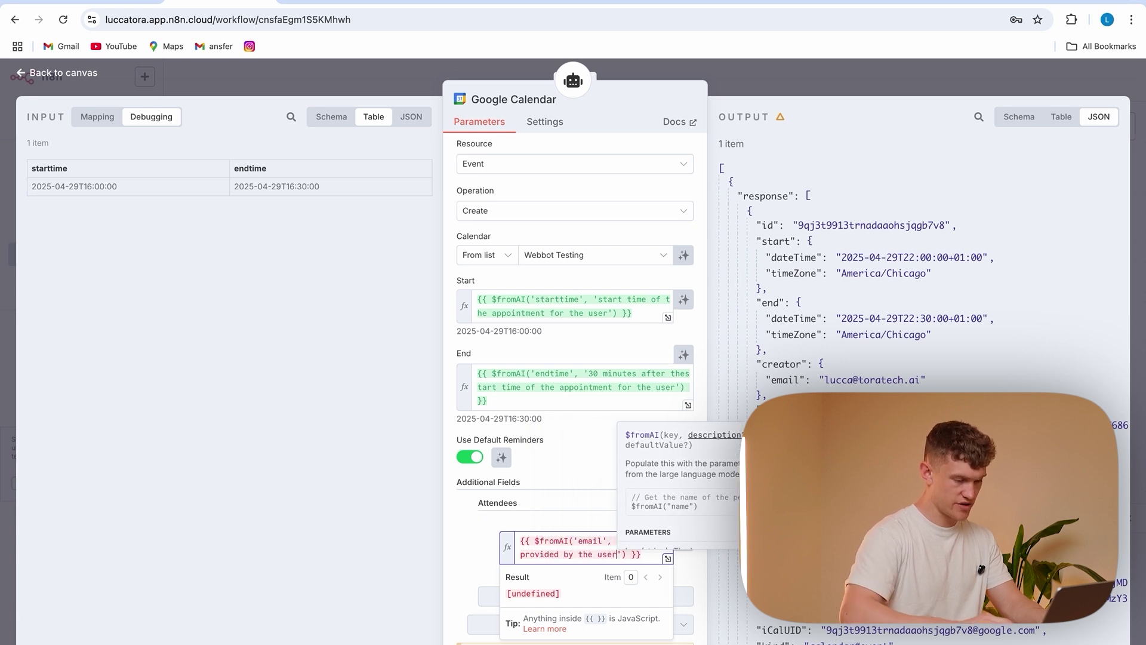
click(467, 545)
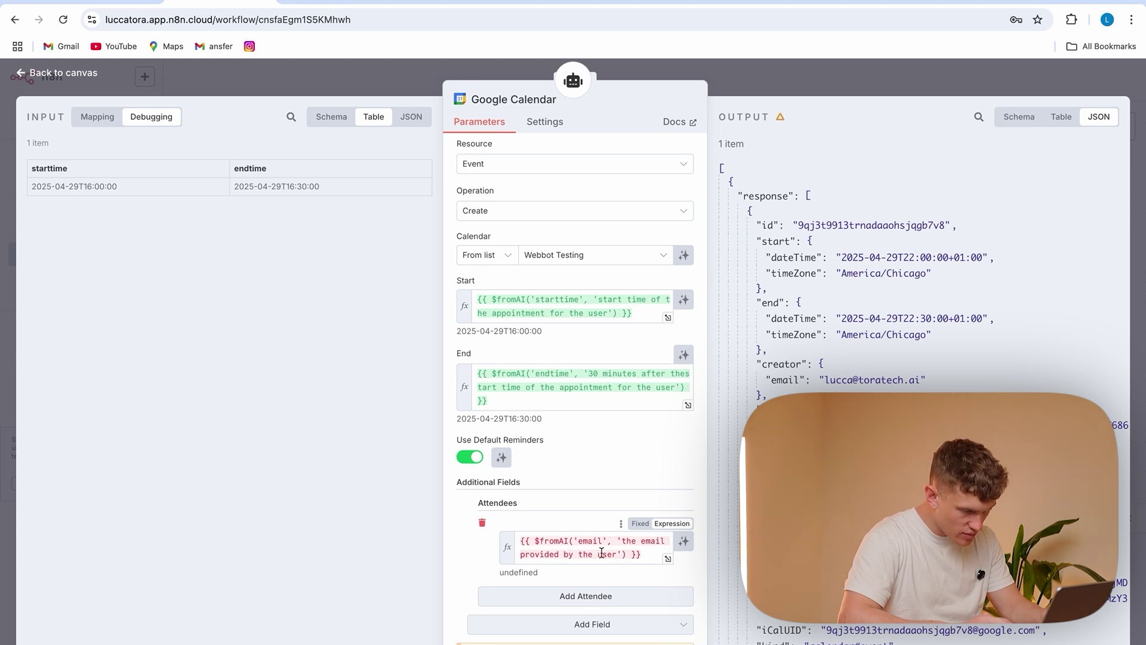
Fix the attendee expression, removing the extra space after 'email', keeping it an expression
click(619, 542)
key(BackSpace)
click(470, 560)
scroll(565, 547, down, 1)
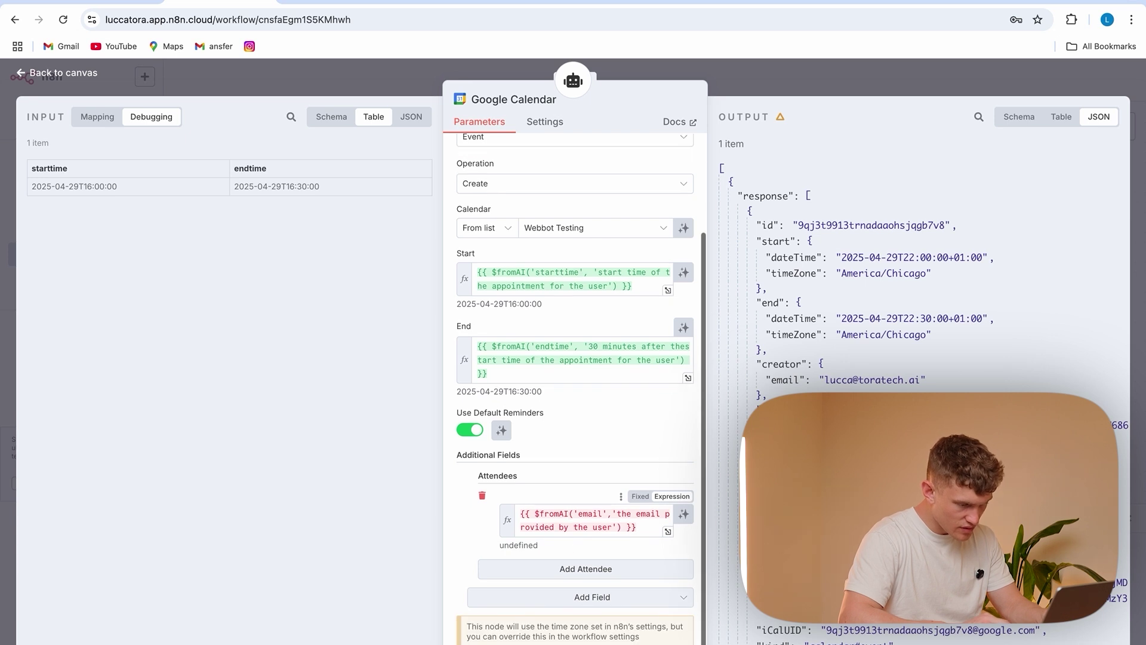
click(622, 519)
drag(638, 528, 519, 507)
key(ctrl+c)
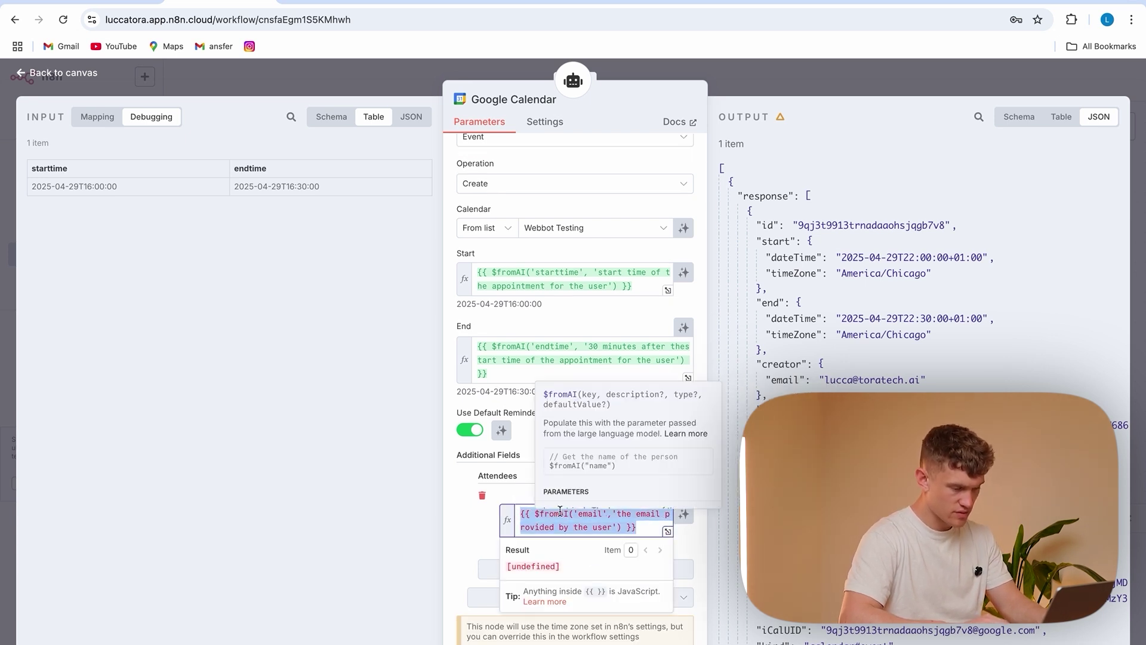
key(BackSpace)
key(ctrl+v)
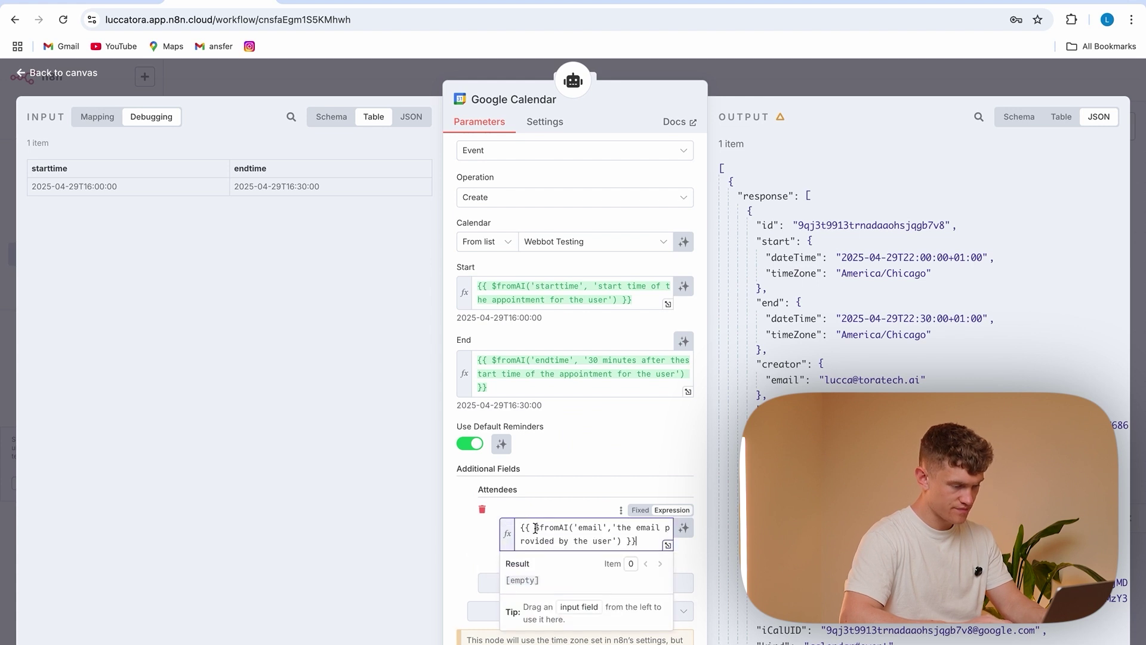
click(643, 510)
click(673, 523)
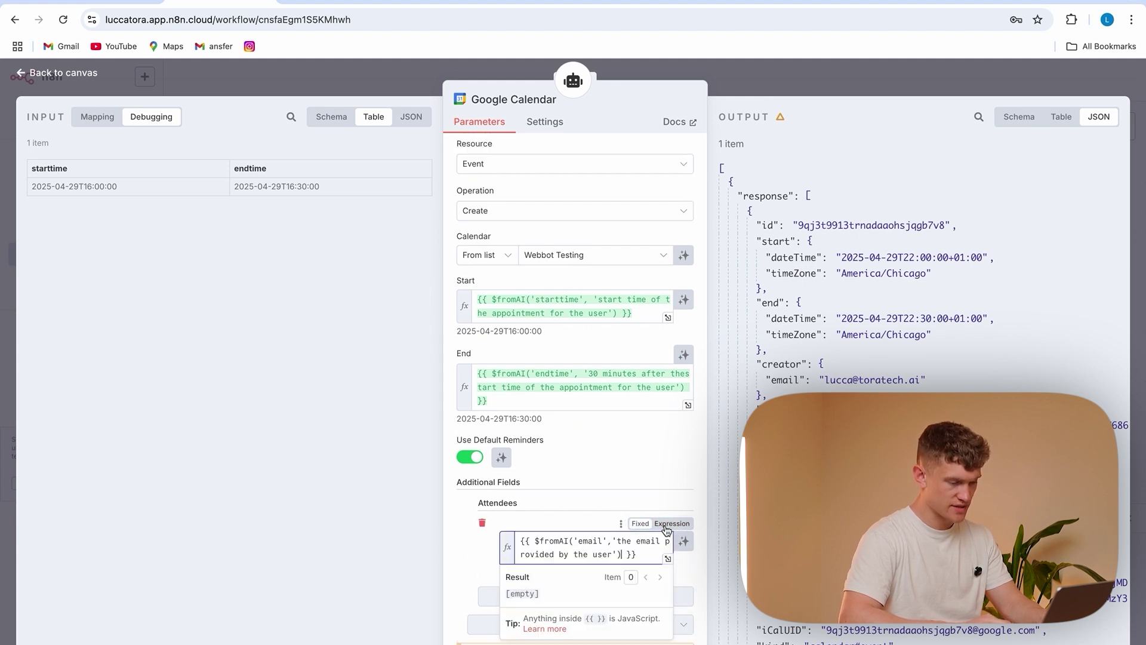
click(481, 534)
Add a Summary field whose value is defined by the AI model
click(582, 596)
scroll(578, 503, down, 5)
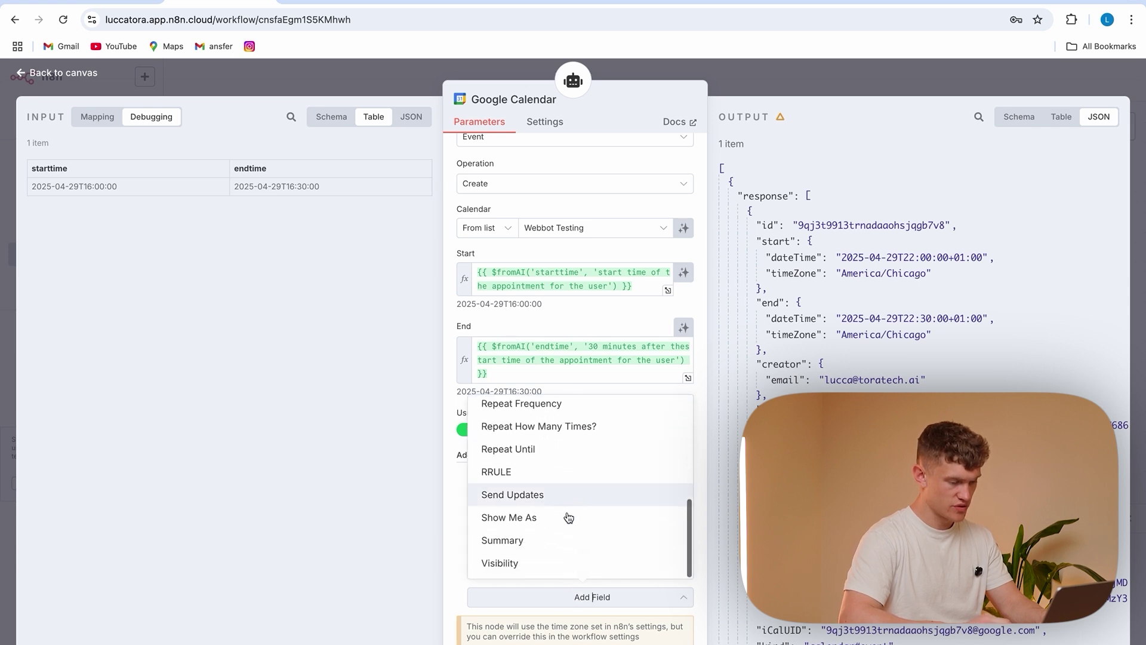
click(538, 554)
scroll(496, 556, down, 1)
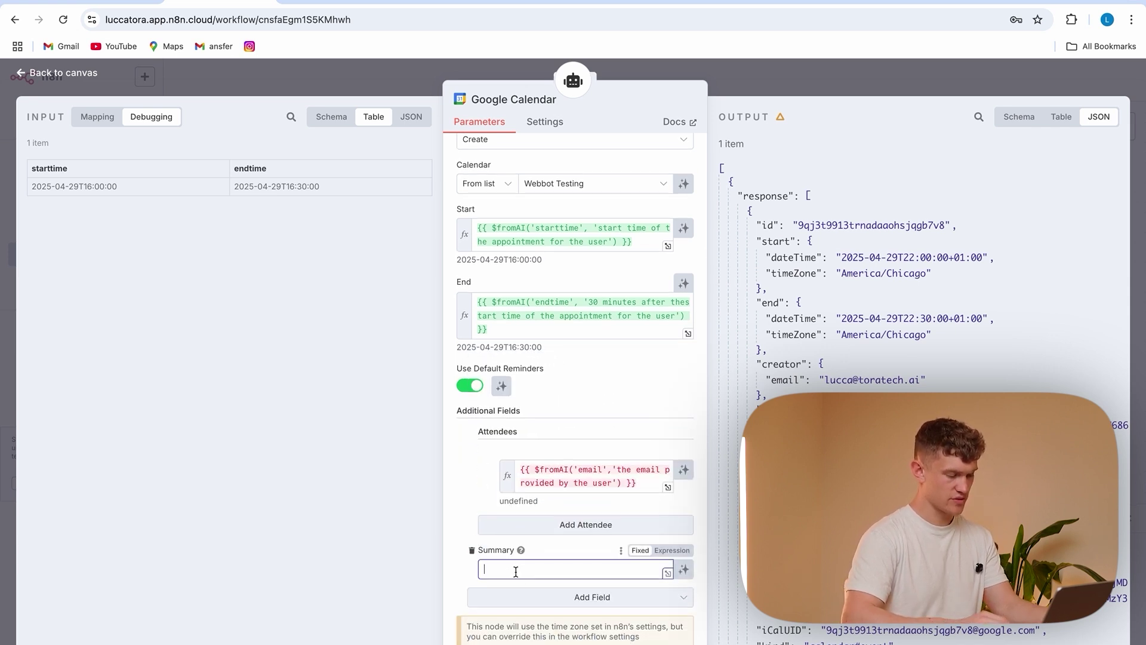
click(684, 570)
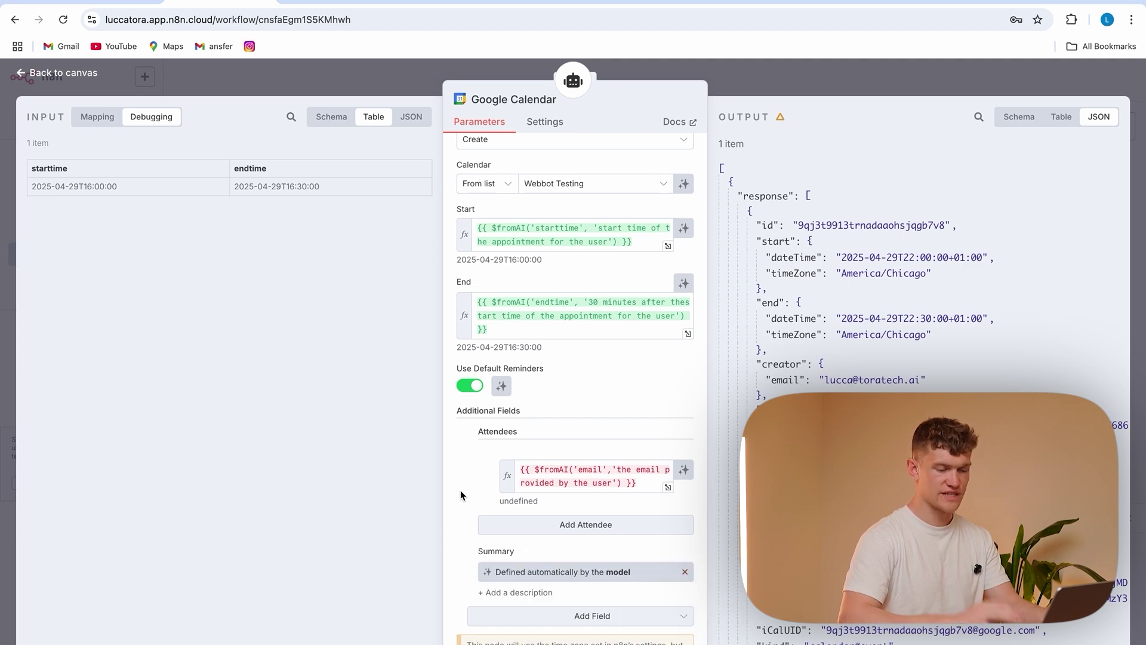
click(376, 64)
double_click(582, 223)
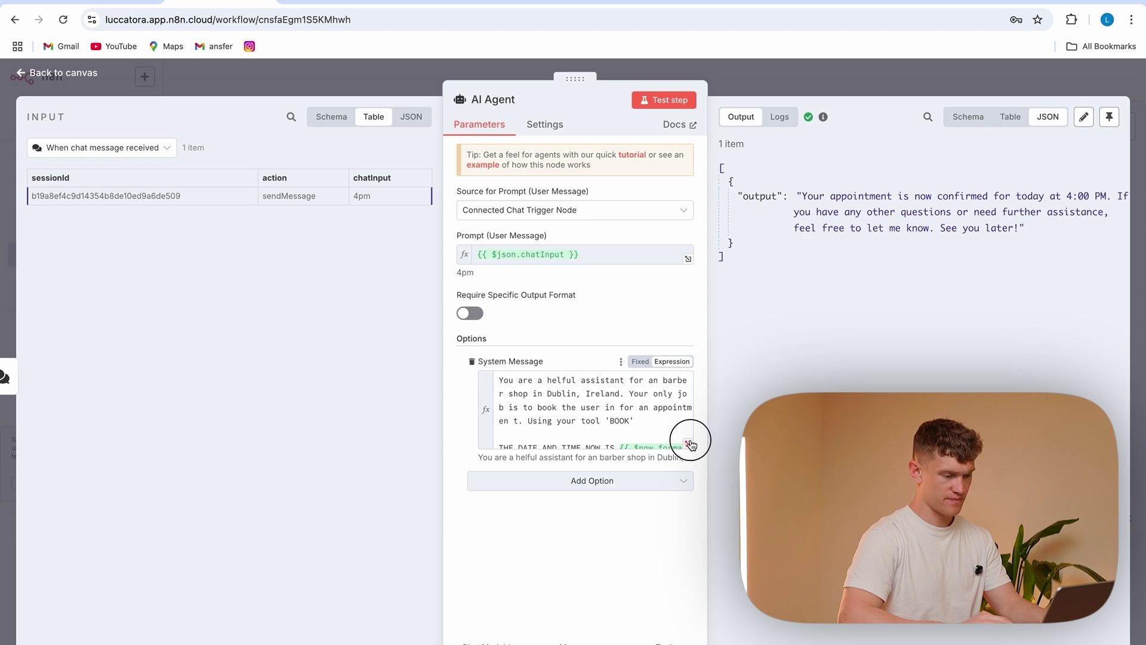
Add 'YOU NEED TO COLLECT THEIR NAME AND EMAIL FOR THE BOOKING.' to the agent's system message
click(689, 444)
click(485, 240)
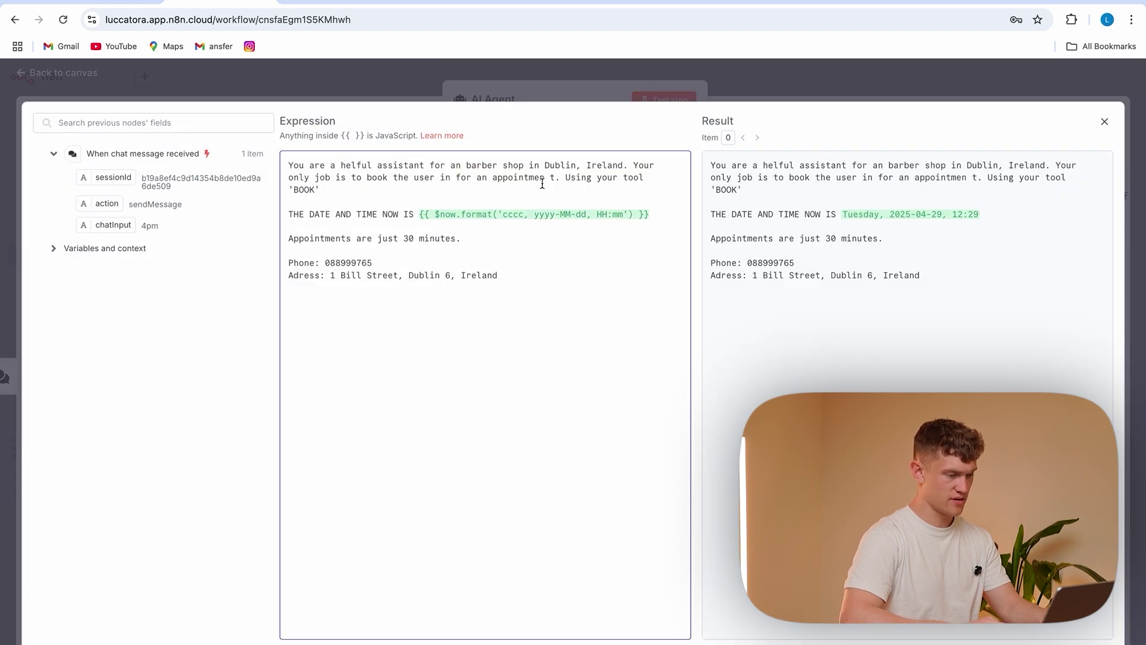
key(Return)
key(Return)
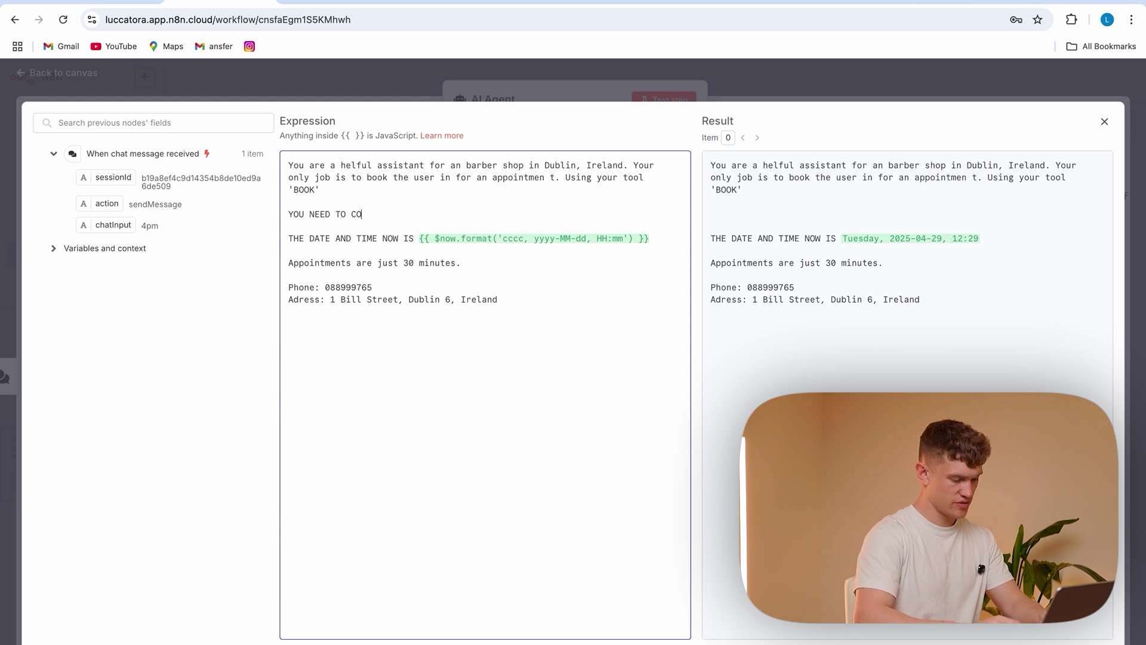
text(YOU NEED TO COLLECT THEIR NAME AND EMAIL FOR THE BOOKING.)
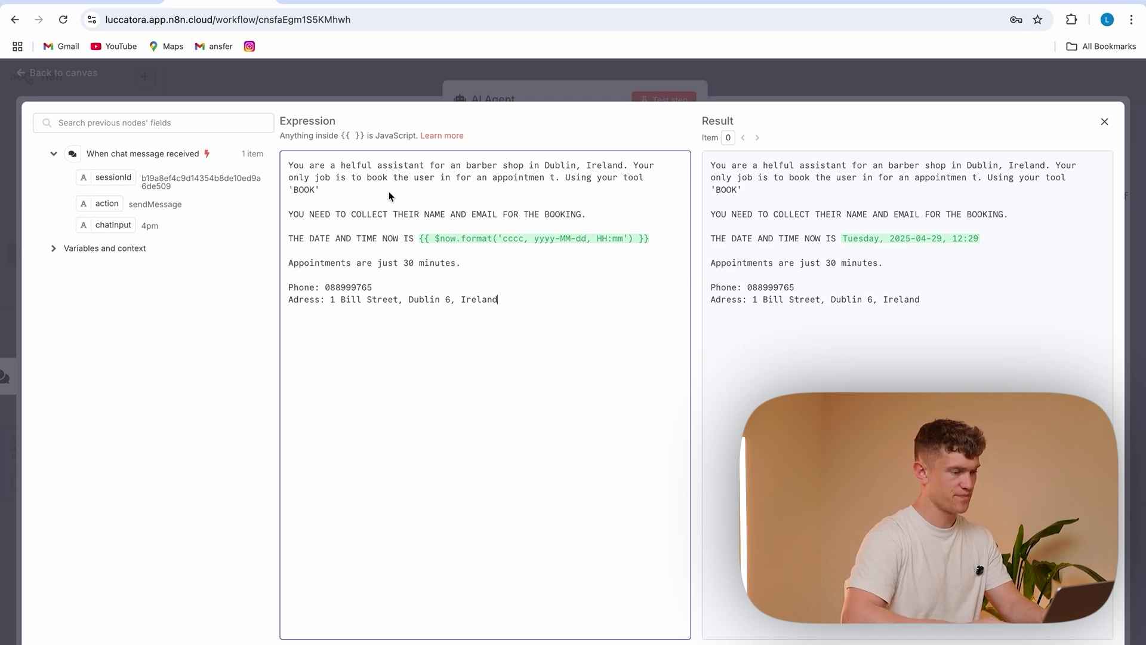
click(368, 80)
click(382, 71)
Save the workflow and send HELLO in a fresh chat session
click(937, 82)
click(701, 478)
text(HELLO)
key(Return)
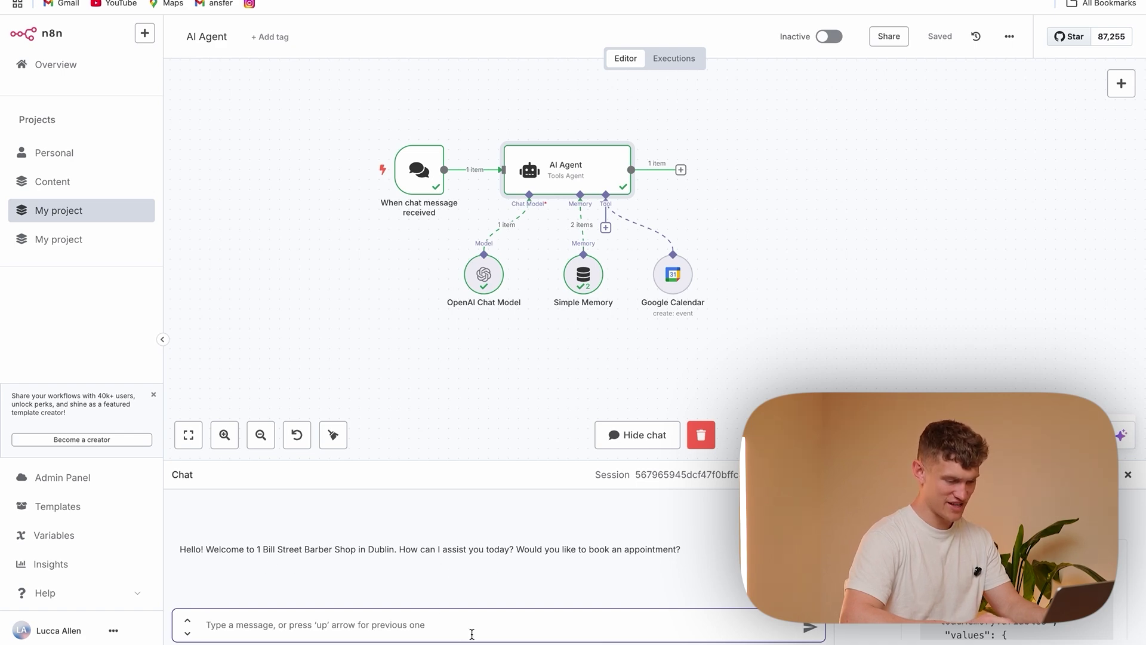
Ask the agent to book 5pm tomorrow and reply with the customer's name and email
text(Yes book me in for 5)
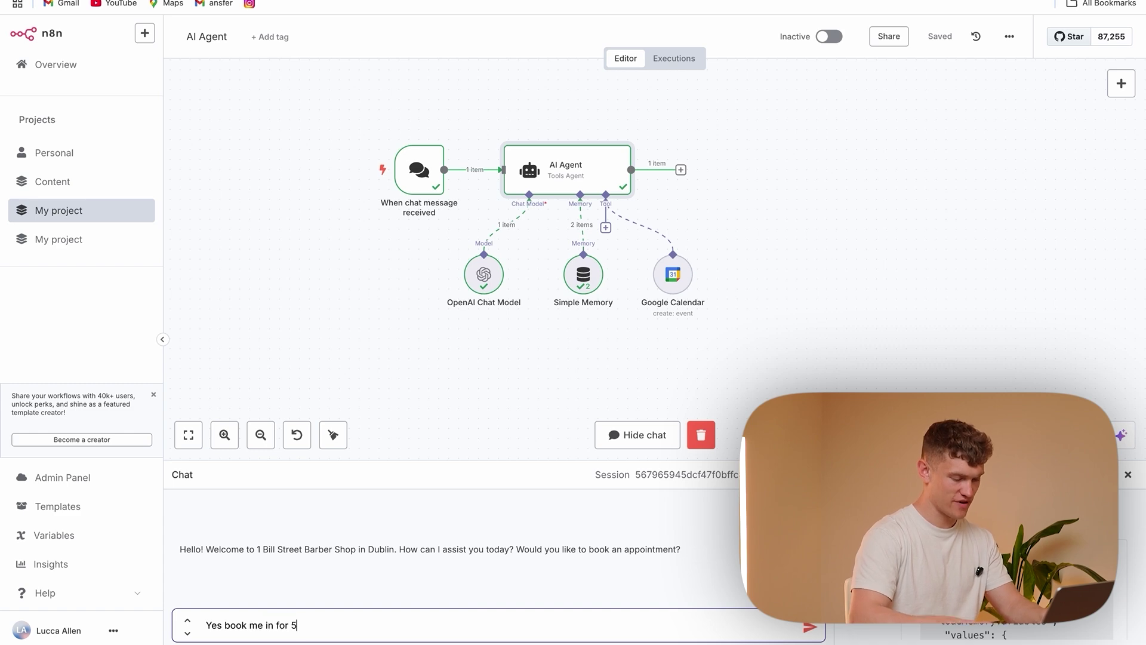
text(pm tomorrow)
key(Return)
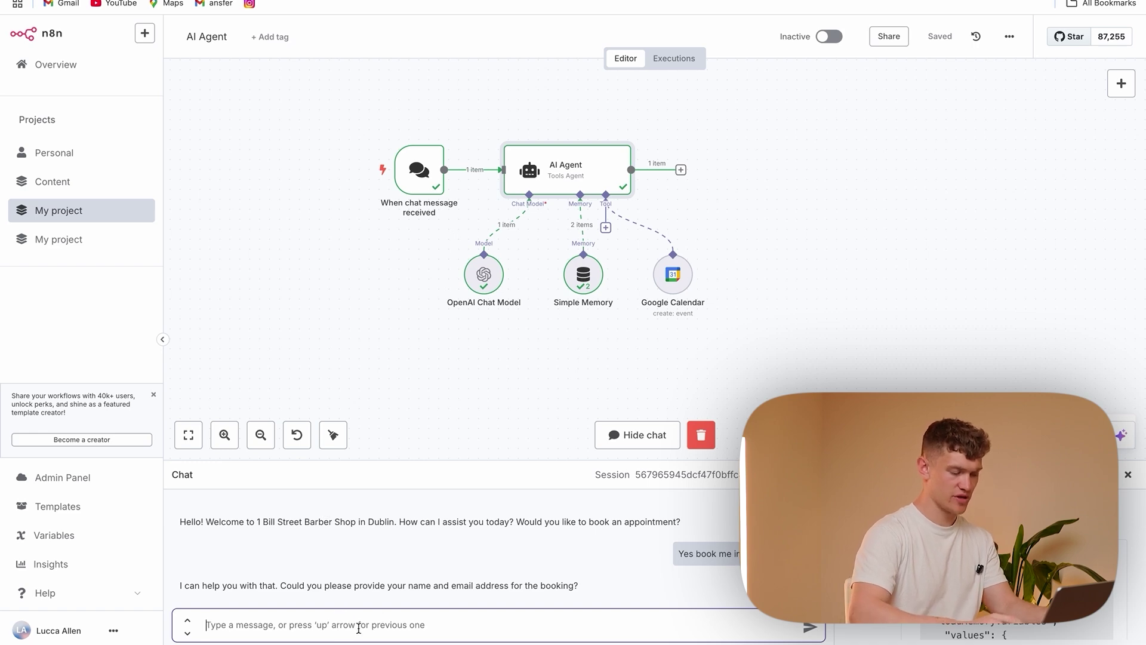
text(Lu)
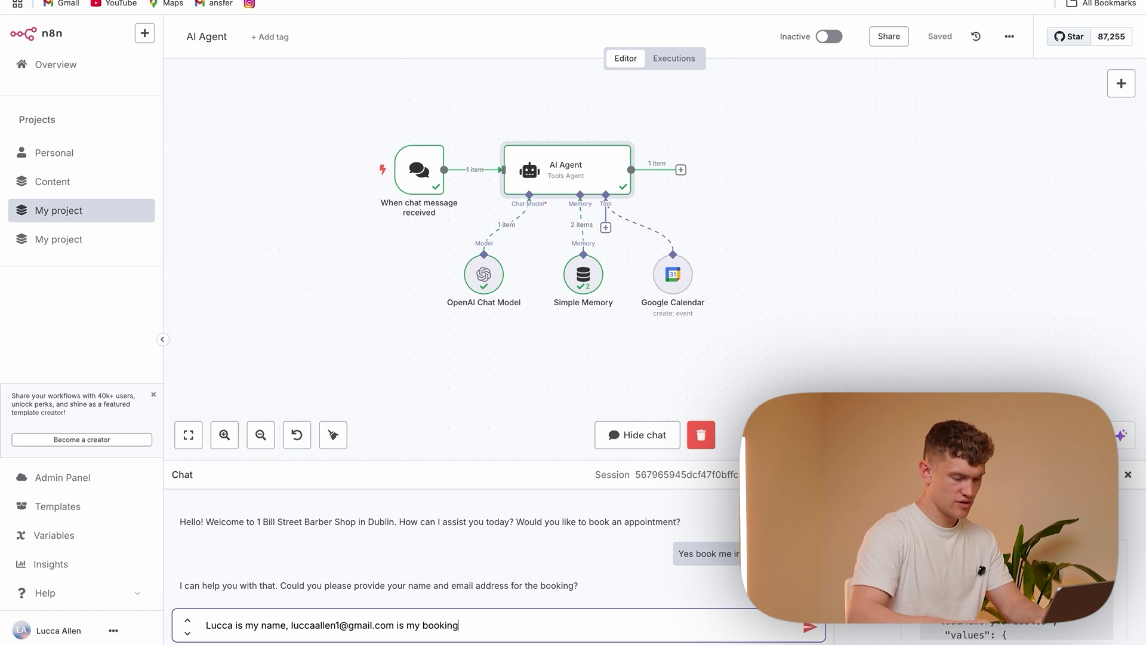
text(email)
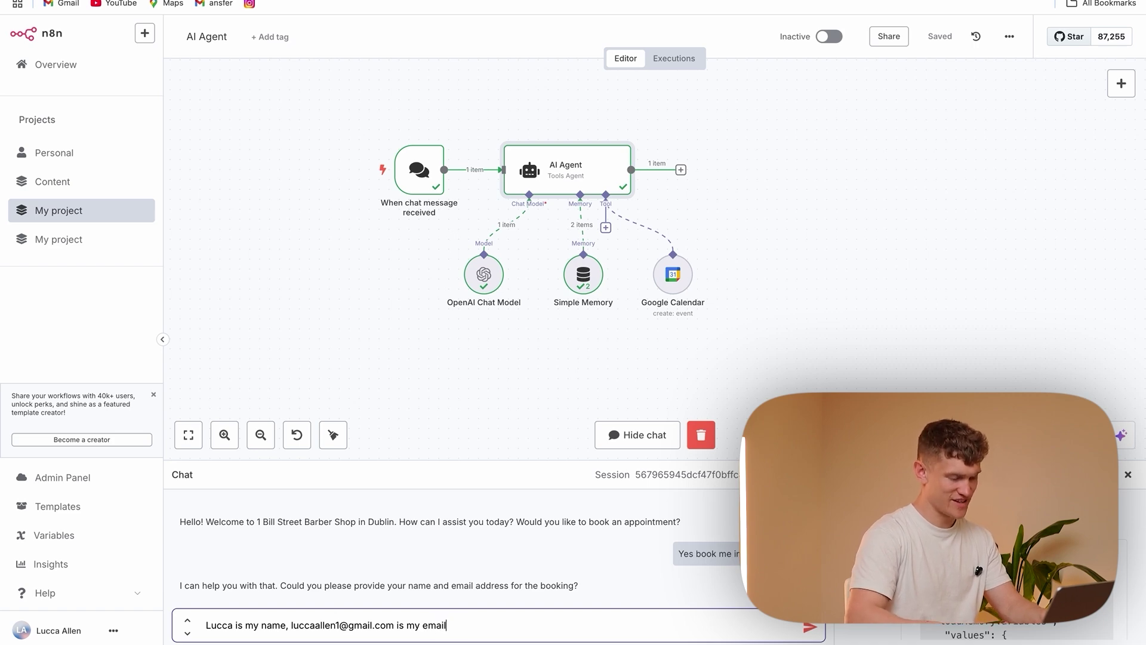
key(Return)
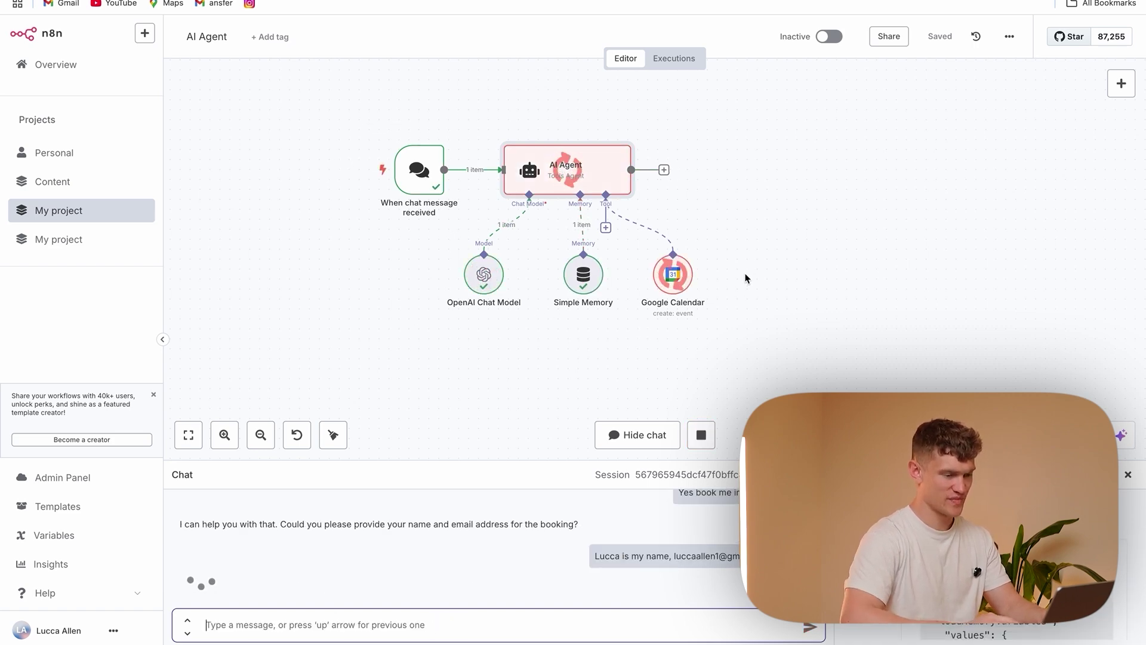
Inspect the Google Calendar node's output JSON for the created event's summary
double_click(673, 274)
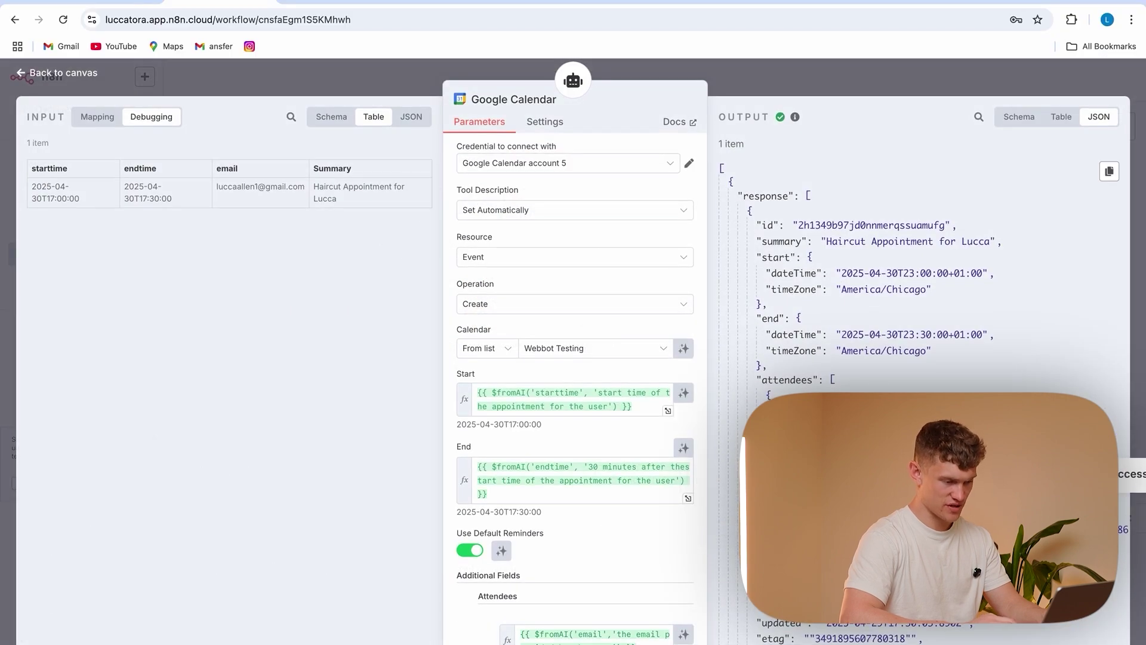
scroll(561, 519, down, 3)
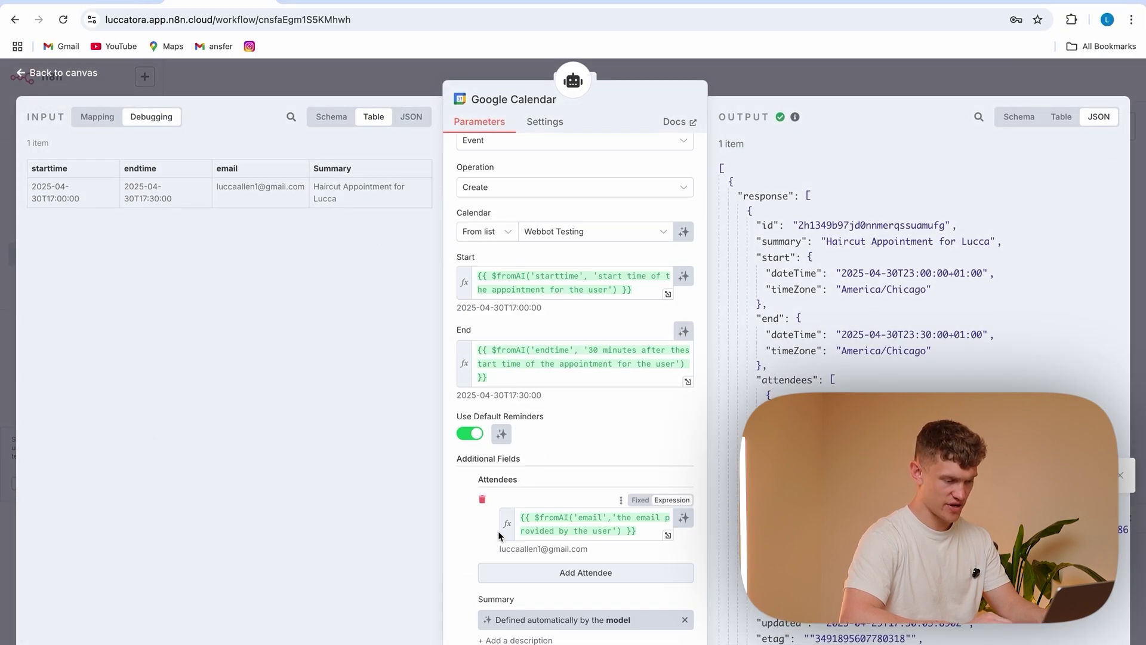
scroll(499, 533, down, 2)
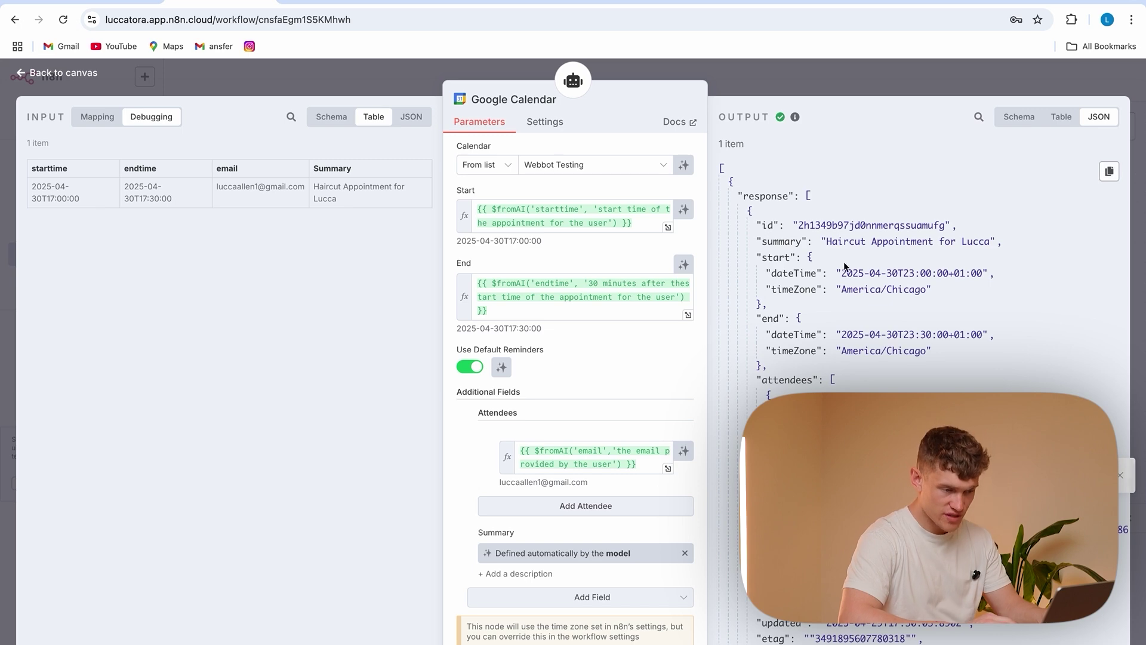
drag(826, 241, 990, 242)
Check the Haircut Appointment on Wednesday 30 April, 5:00–5:30pm with one guest, then return to n8n
key(ctrl+Tab)
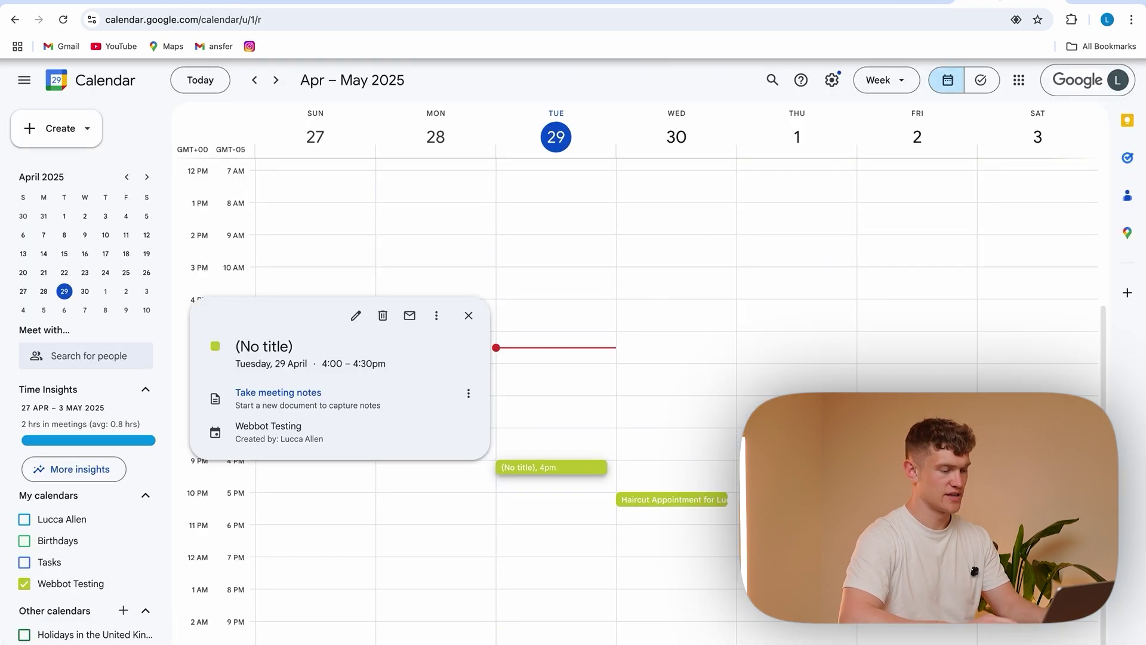
click(656, 501)
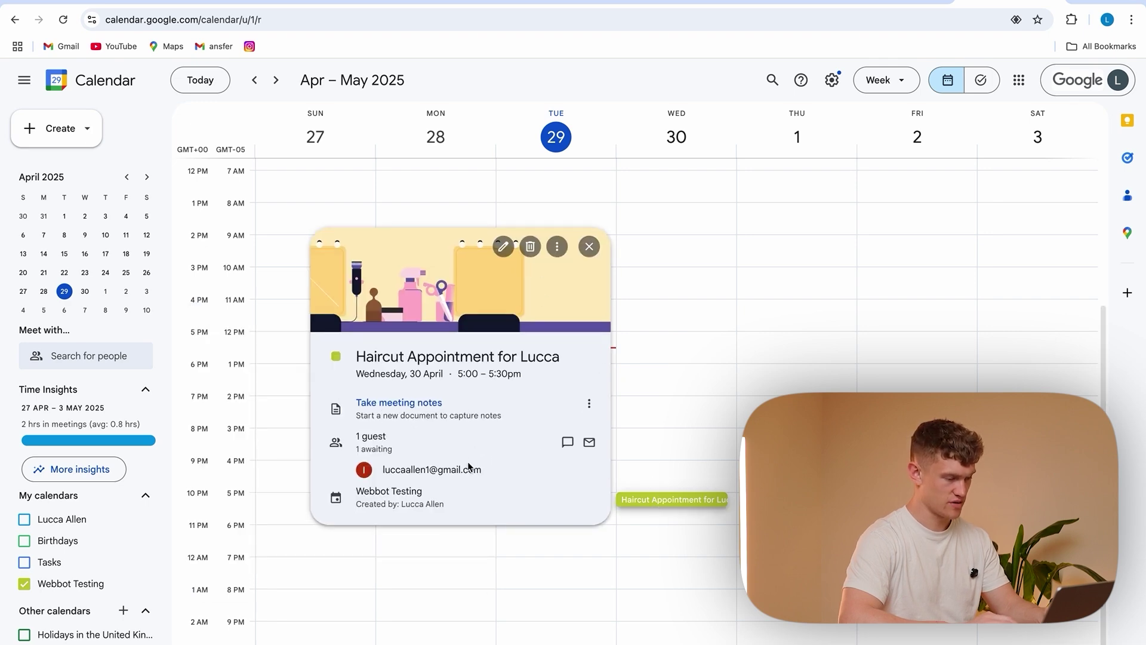
key(ctrl+shift+Tab)
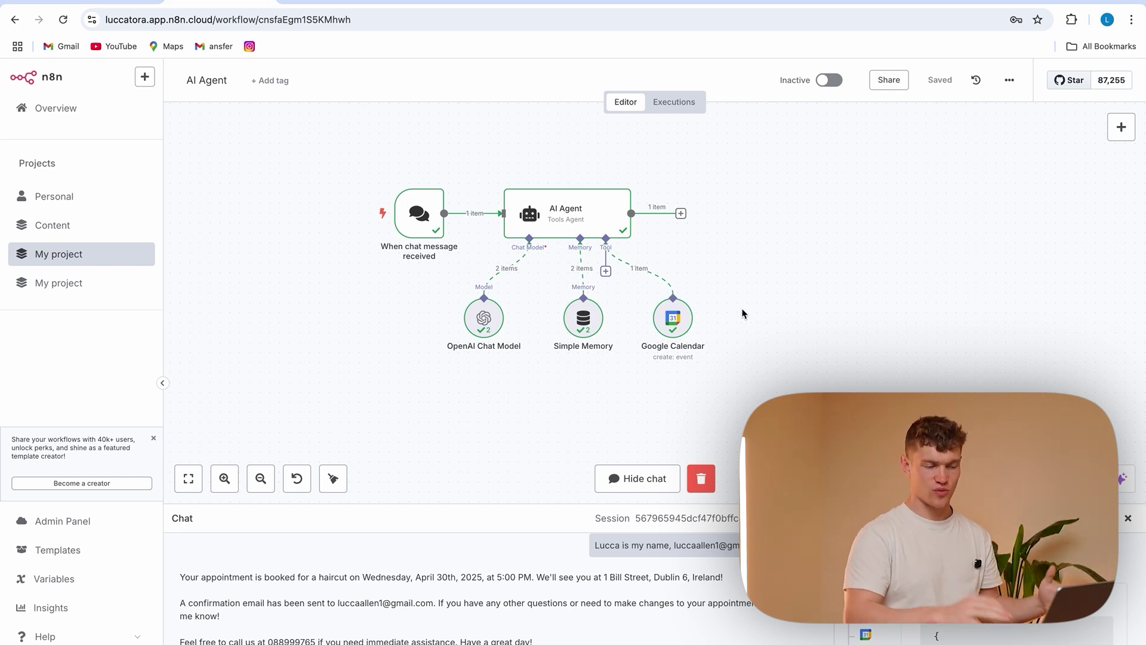
Move the Google Calendar node right and attach an Airtable Tool to the agent
drag(691, 311, 784, 322)
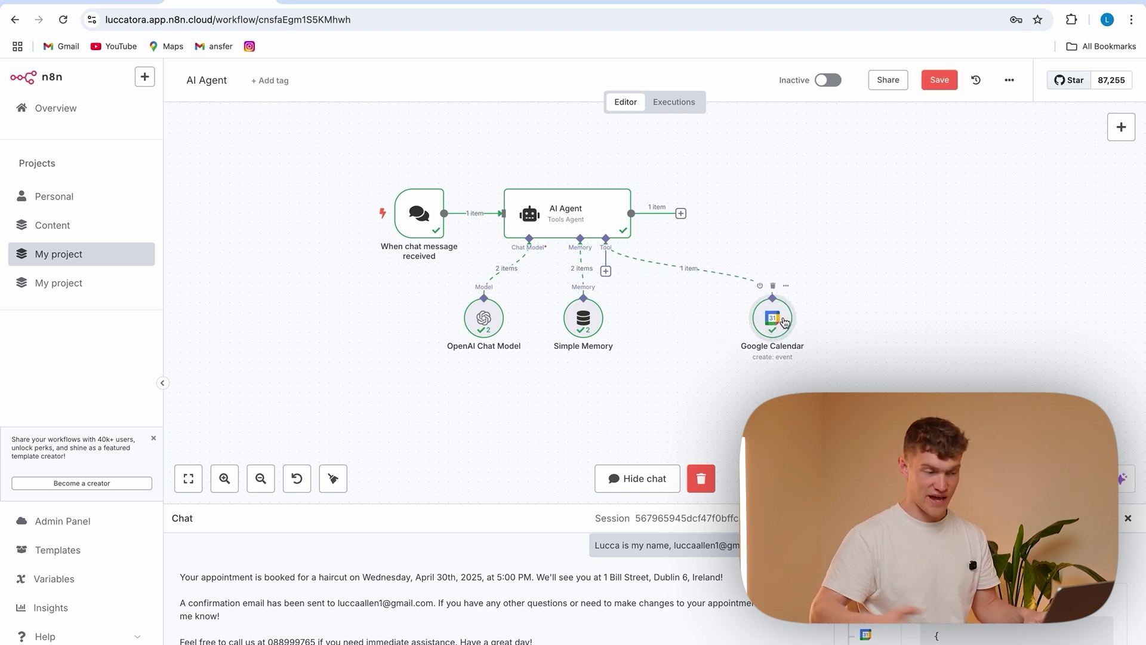
click(606, 270)
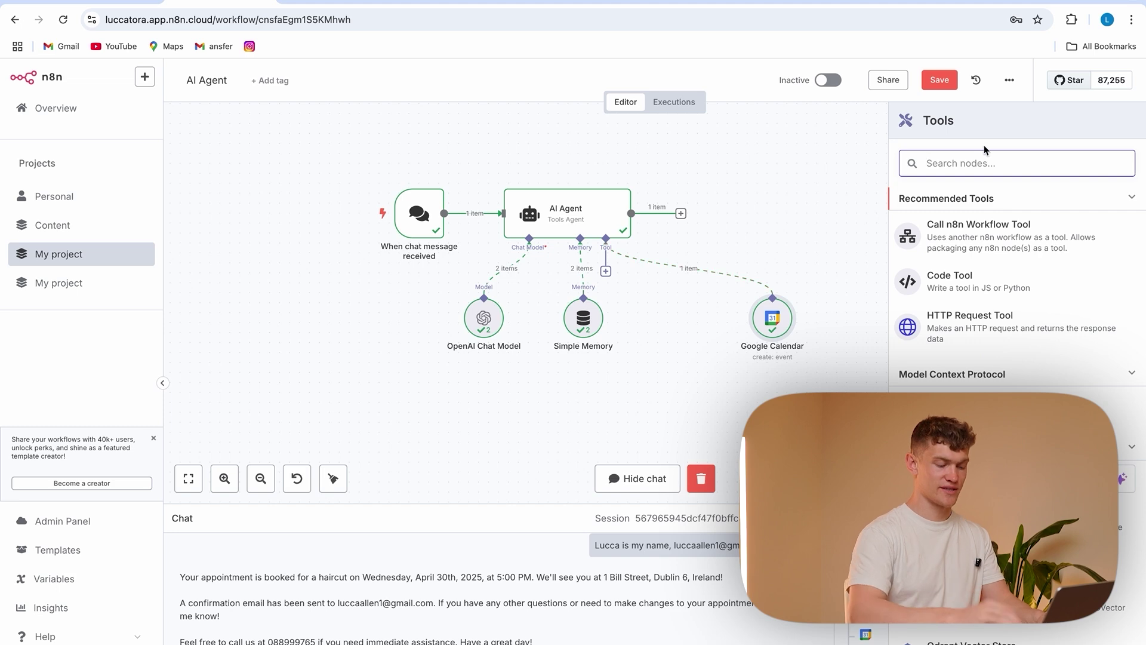
text(airt)
click(1013, 254)
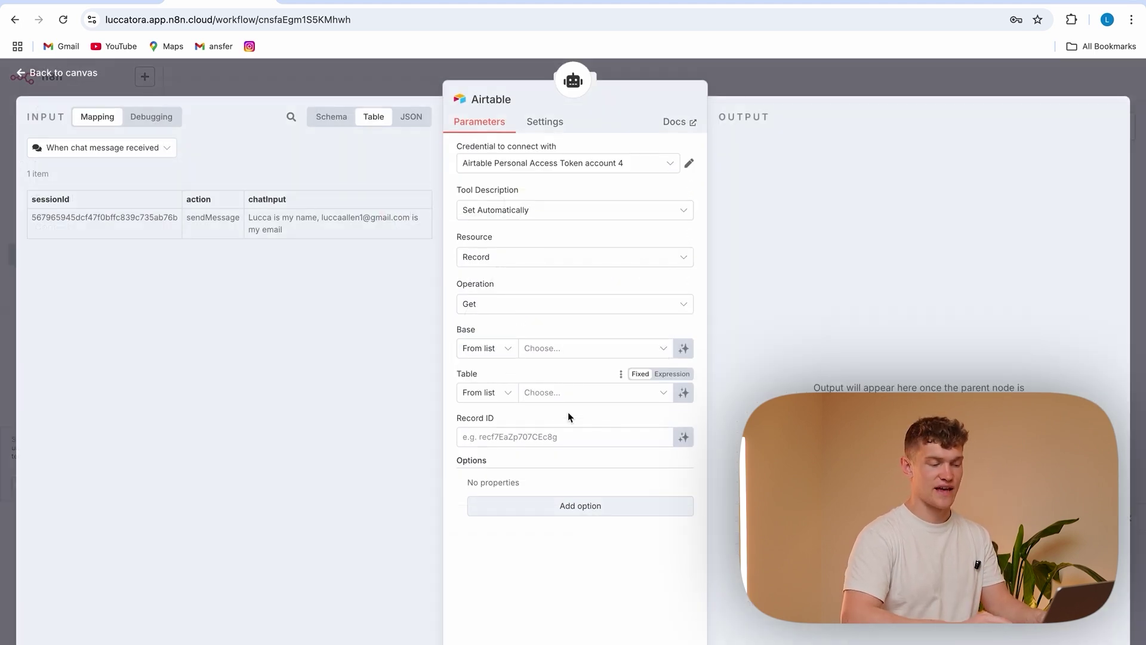
click(334, 72)
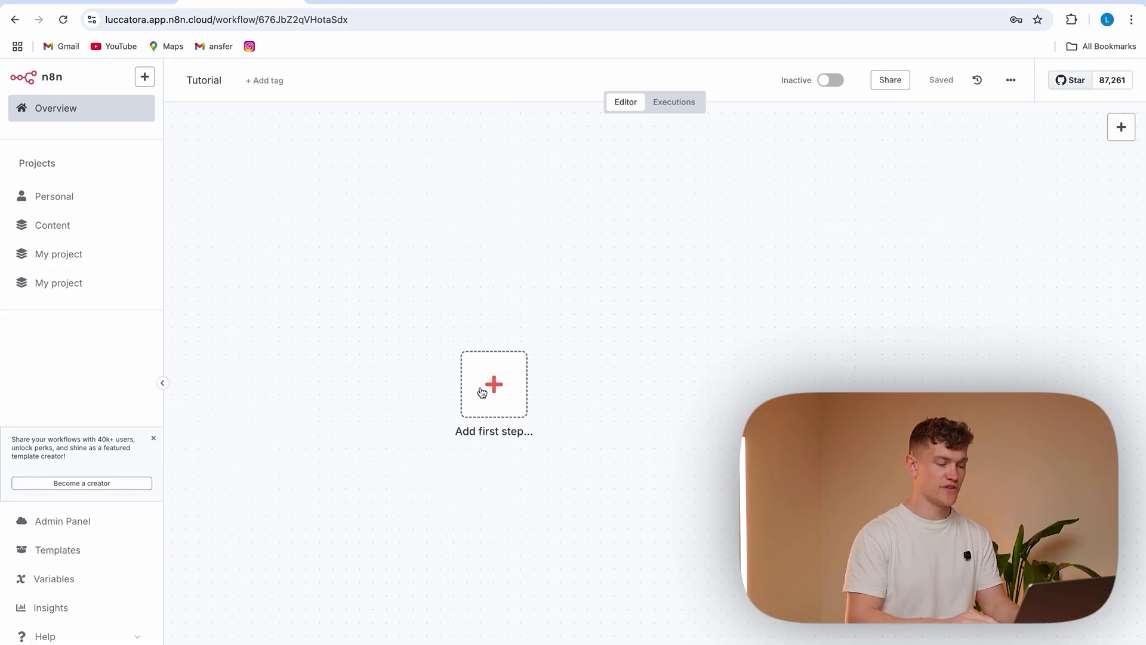
Add a Telegram 'On message' trigger as the first step and start a new Telegram credential
click(484, 392)
text(tele)
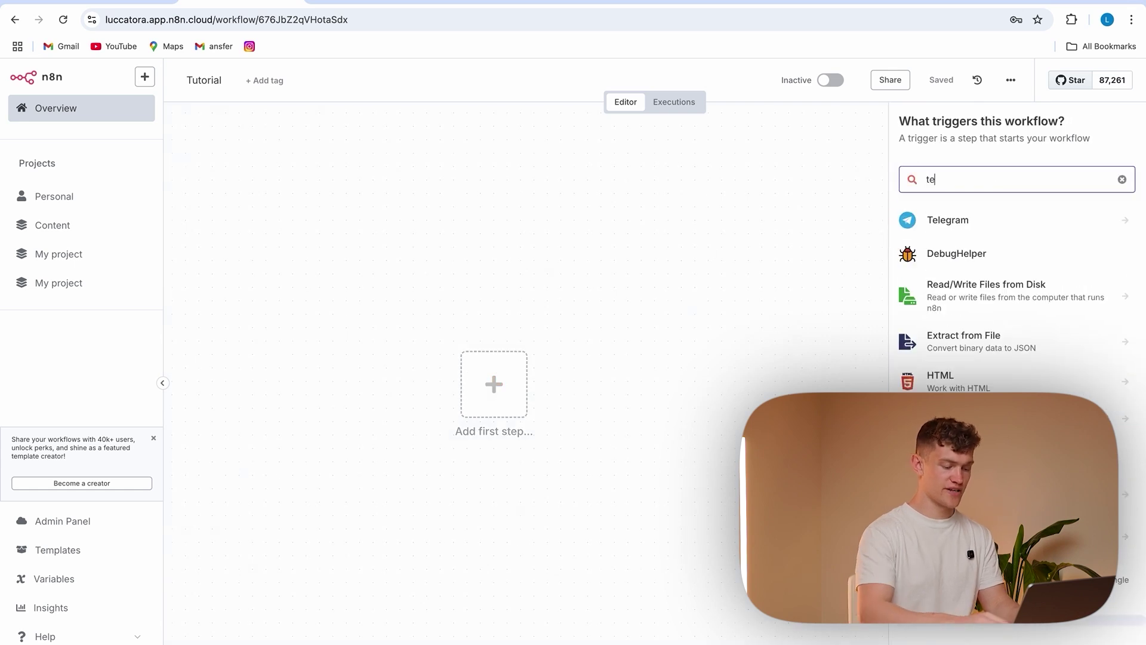
click(1026, 230)
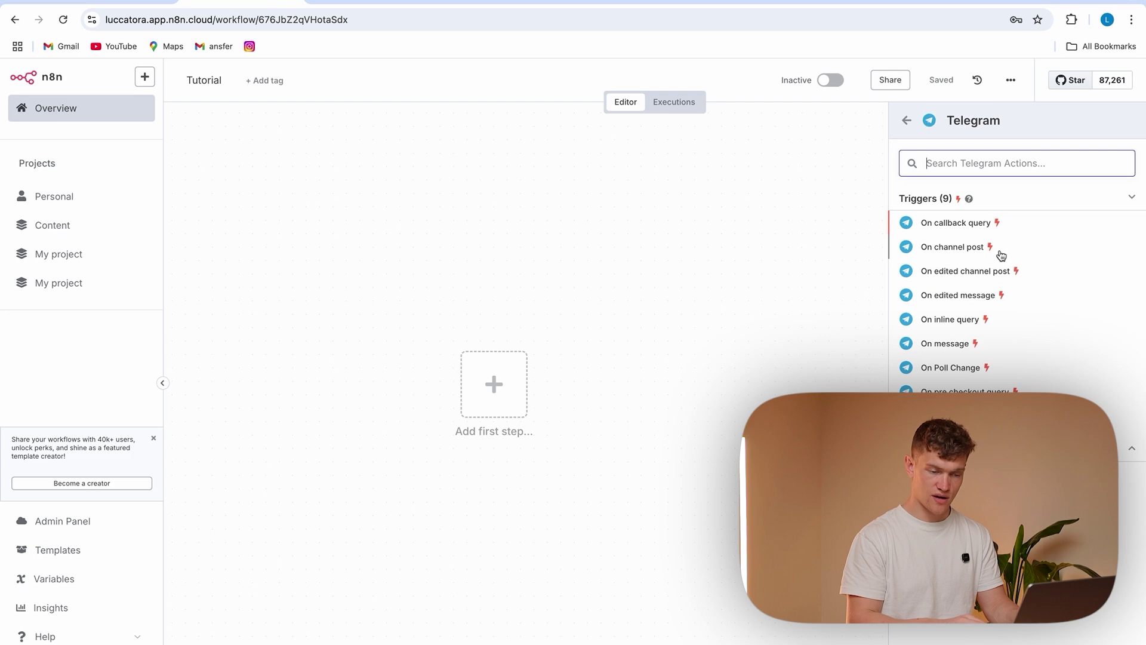
click(956, 338)
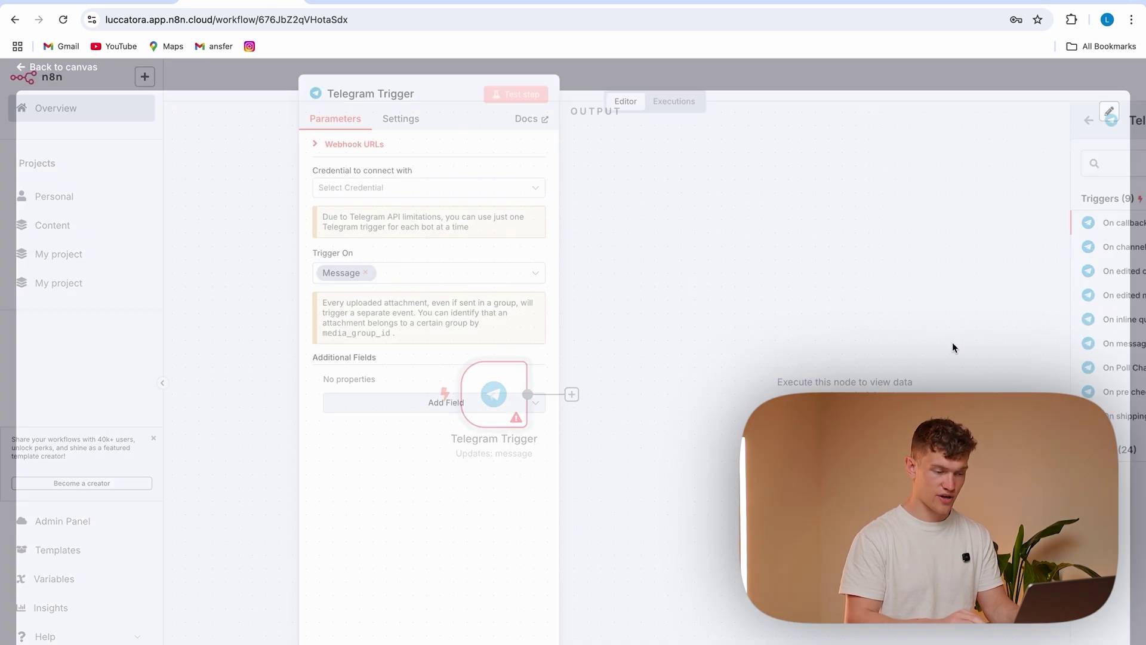
click(418, 192)
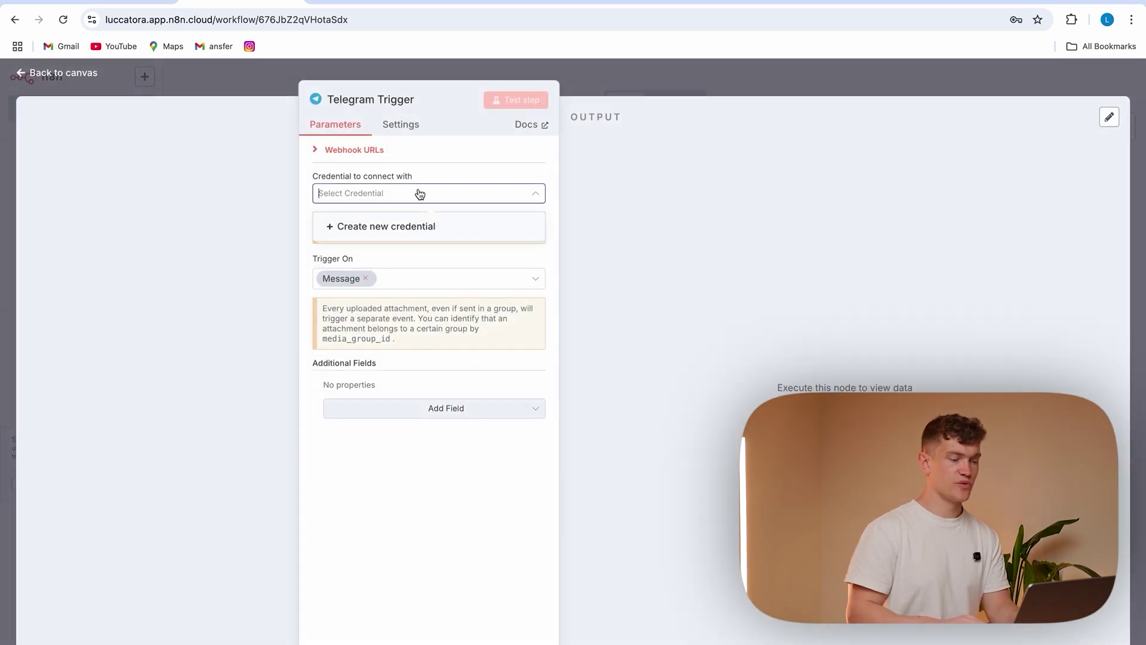
click(385, 227)
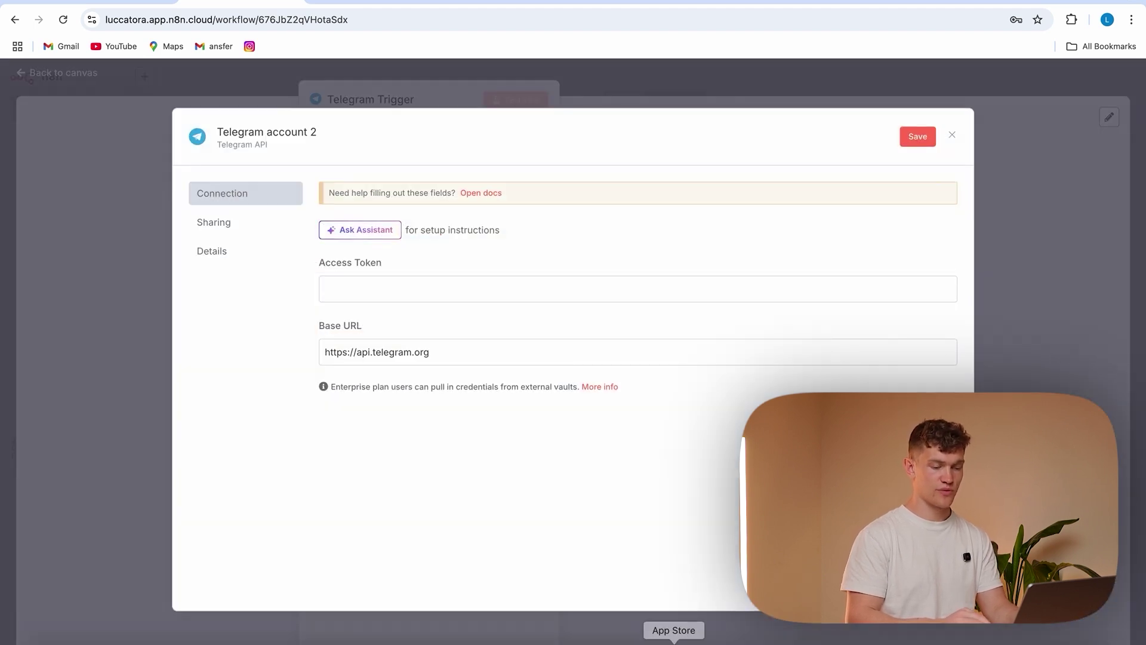
In Telegram, open the BotFather chat, send /start and begin /newbot
click(854, 642)
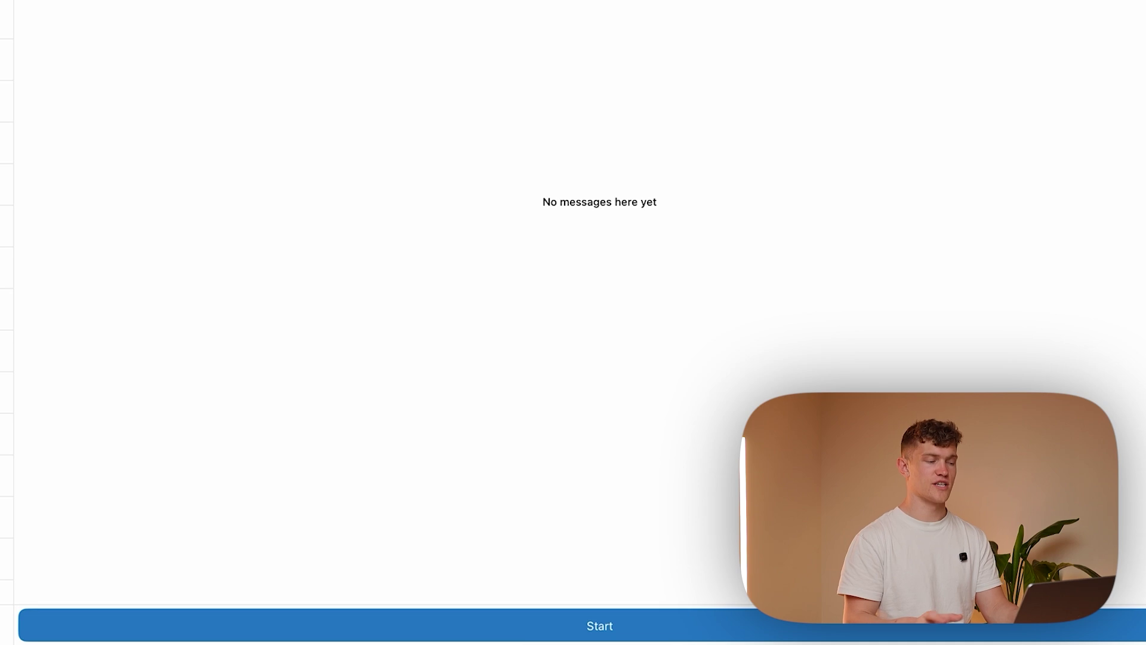
text(bot)
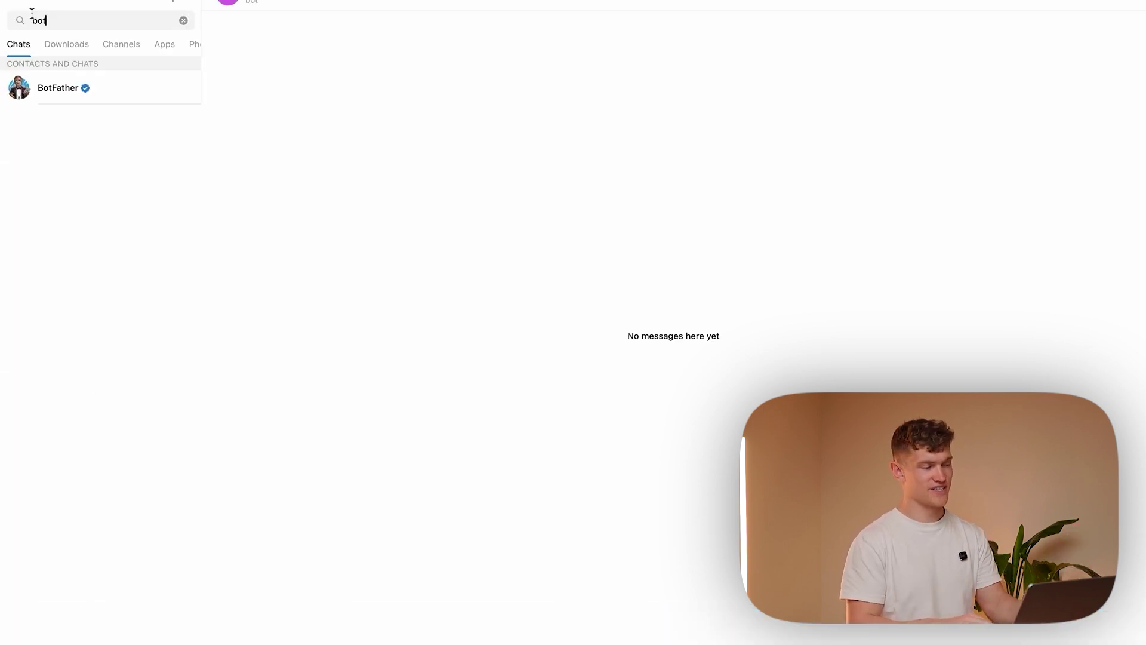
click(96, 94)
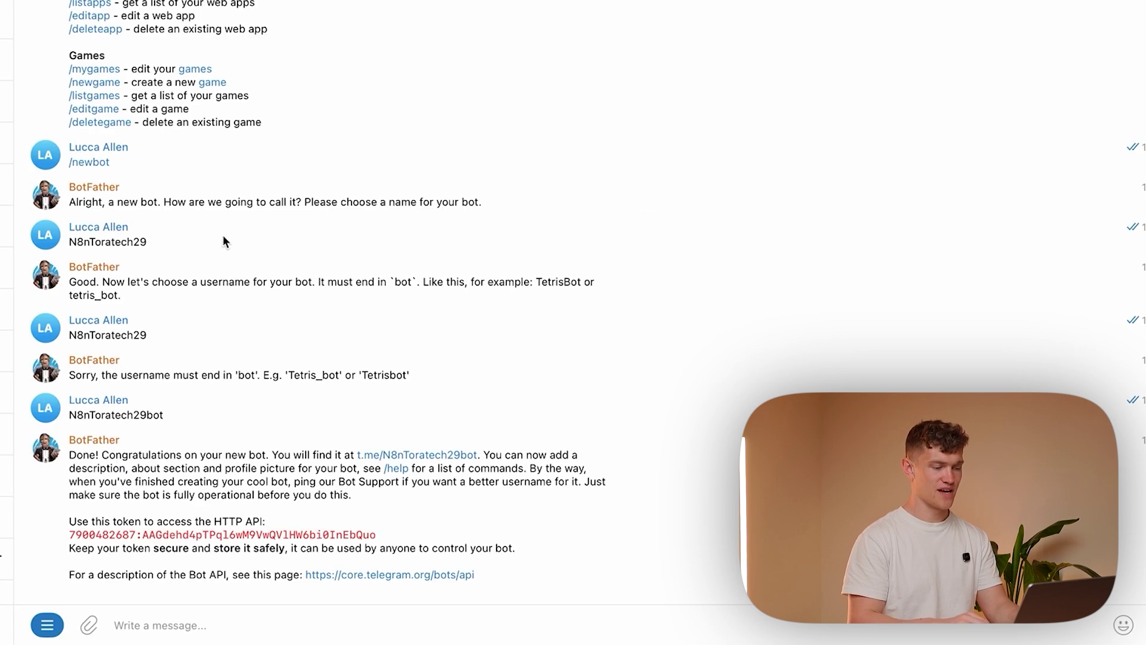
scroll(298, 188, up, 5)
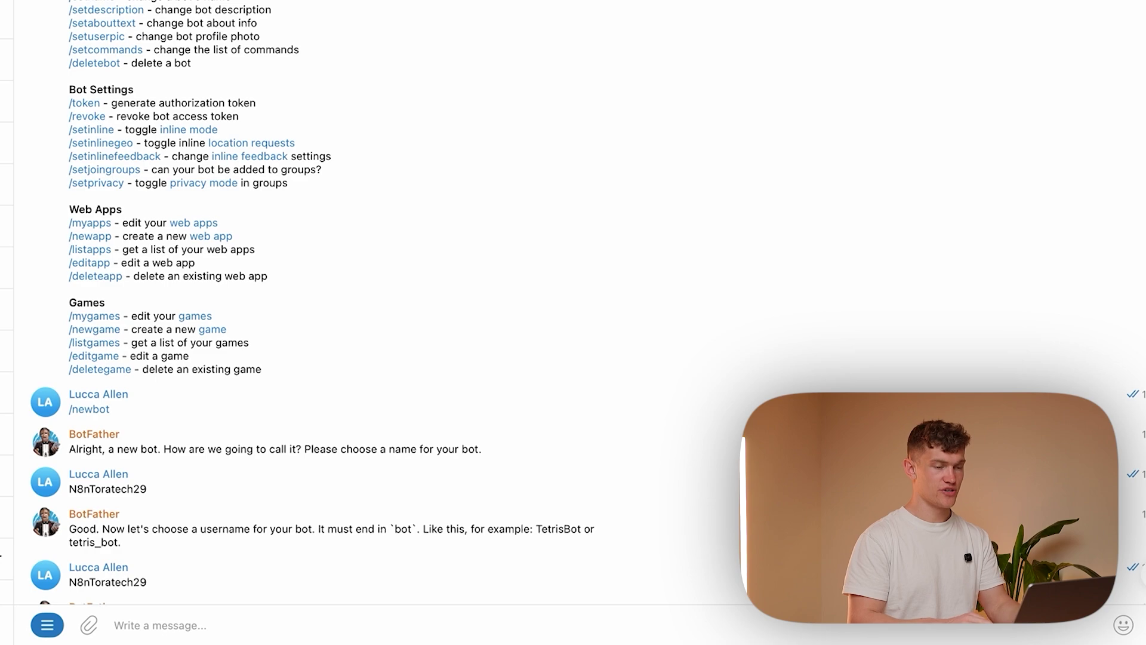
scroll(294, 375, down, 5)
text(/)
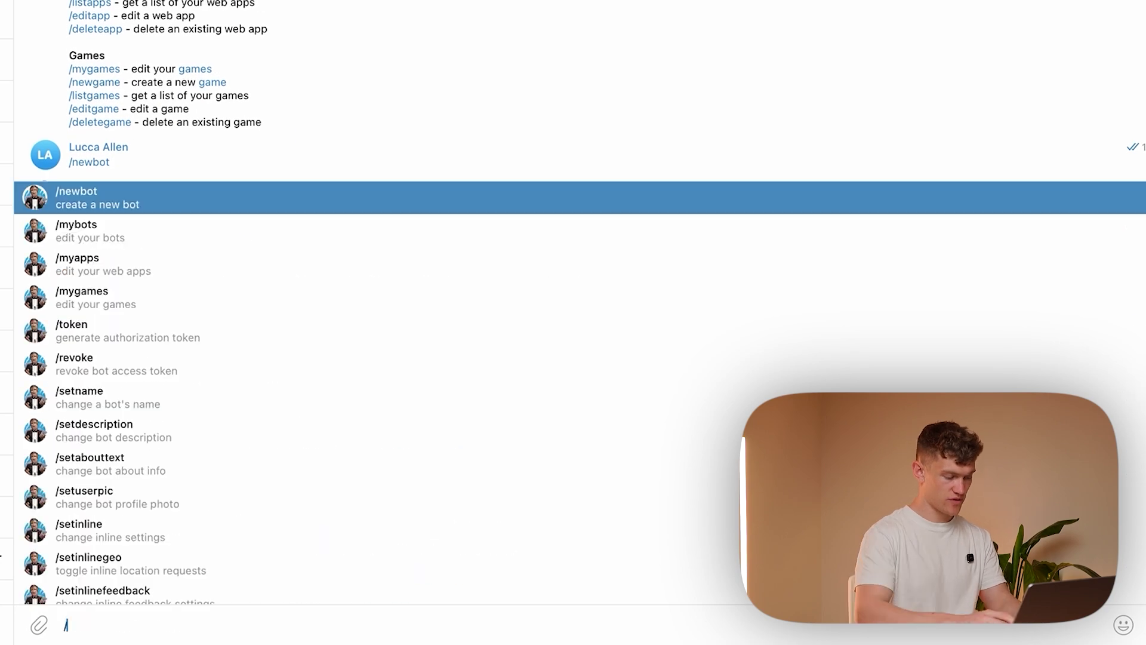
text(start)
key(Return)
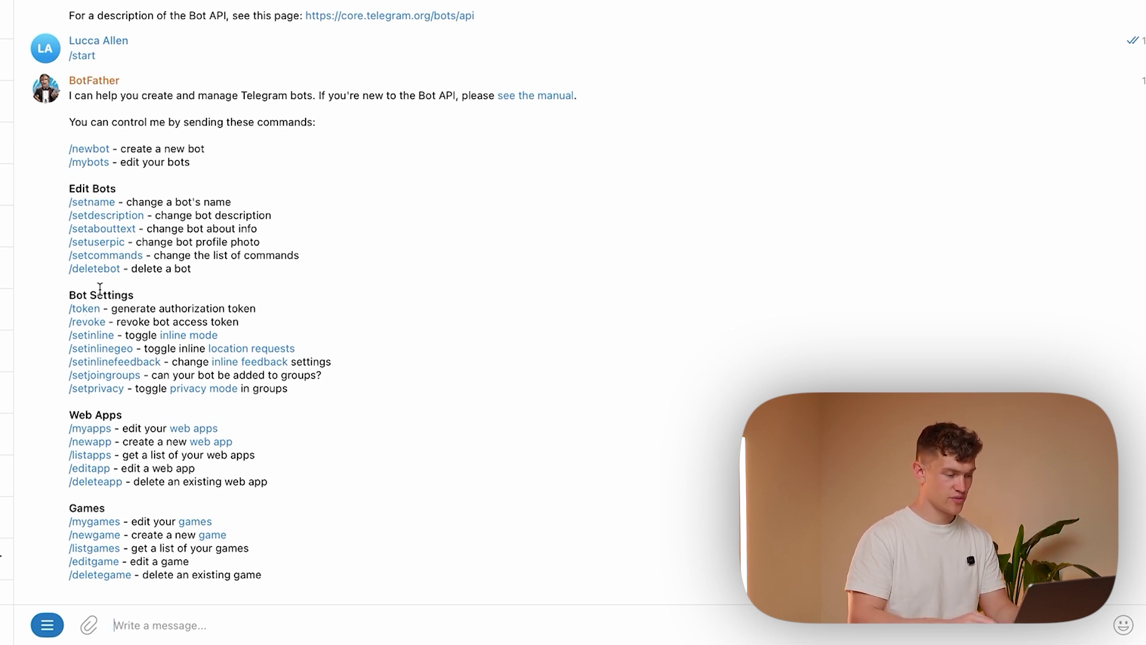
click(89, 149)
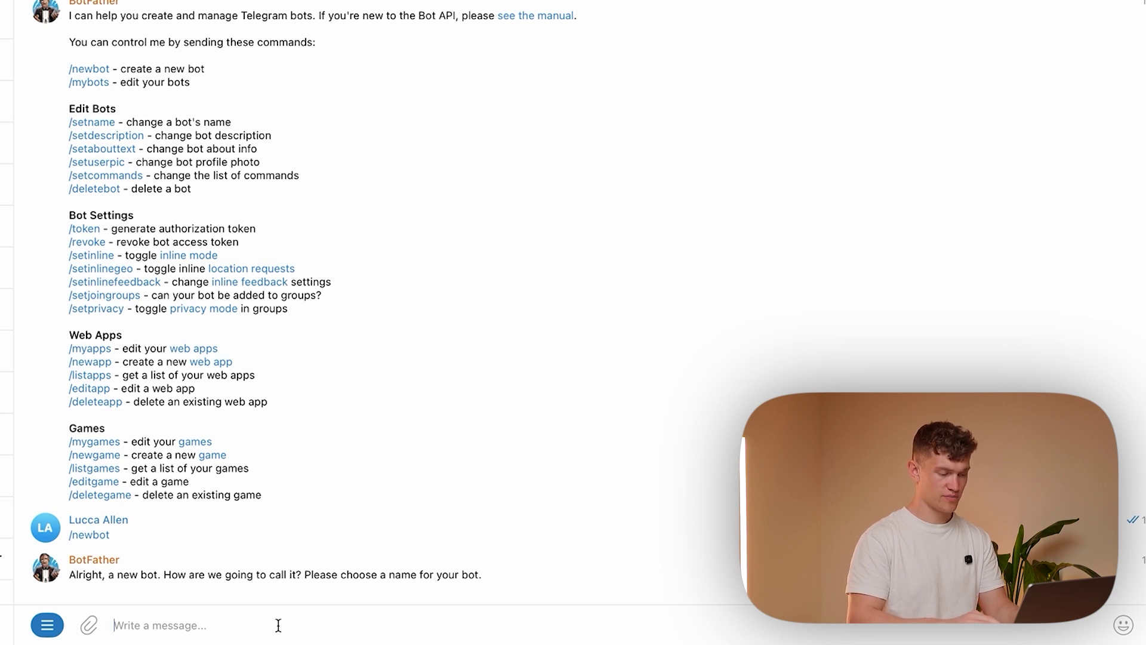
Name the bot luccasbot with username luccasn8nbot and copy its access token
text(I)
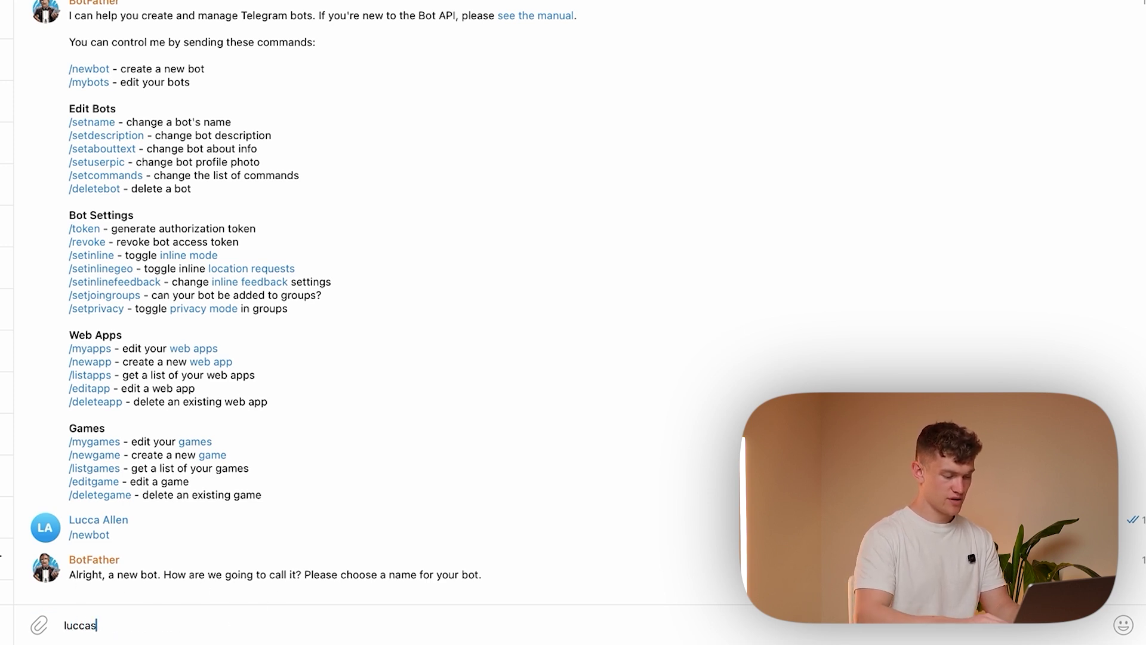
key(Return)
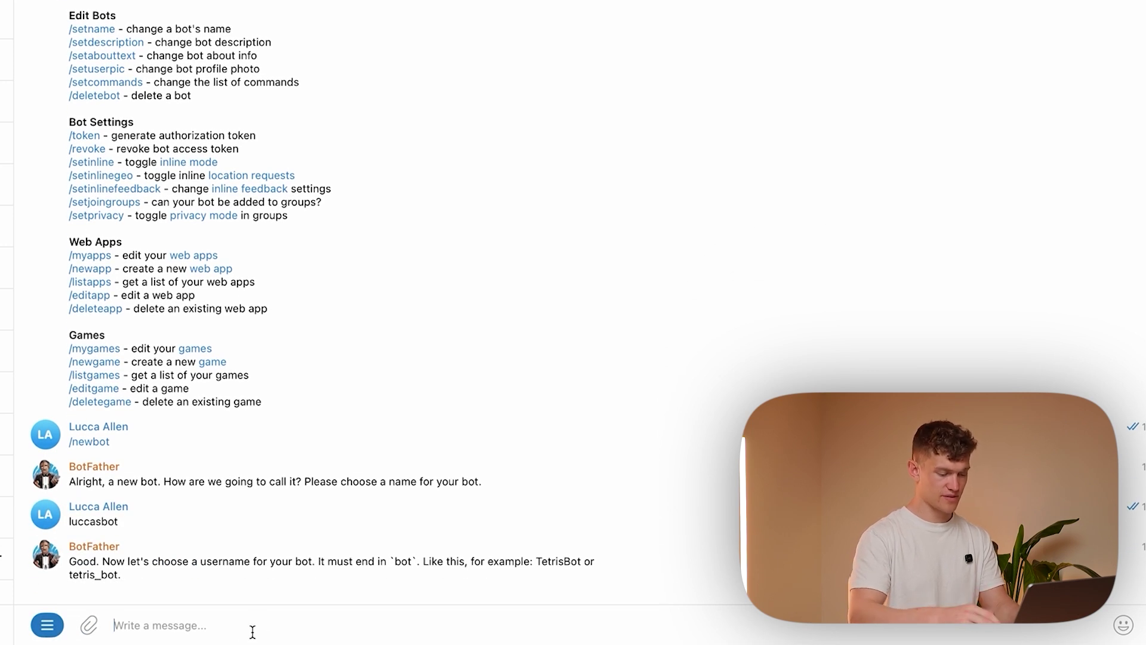
text(luccasn8nbot)
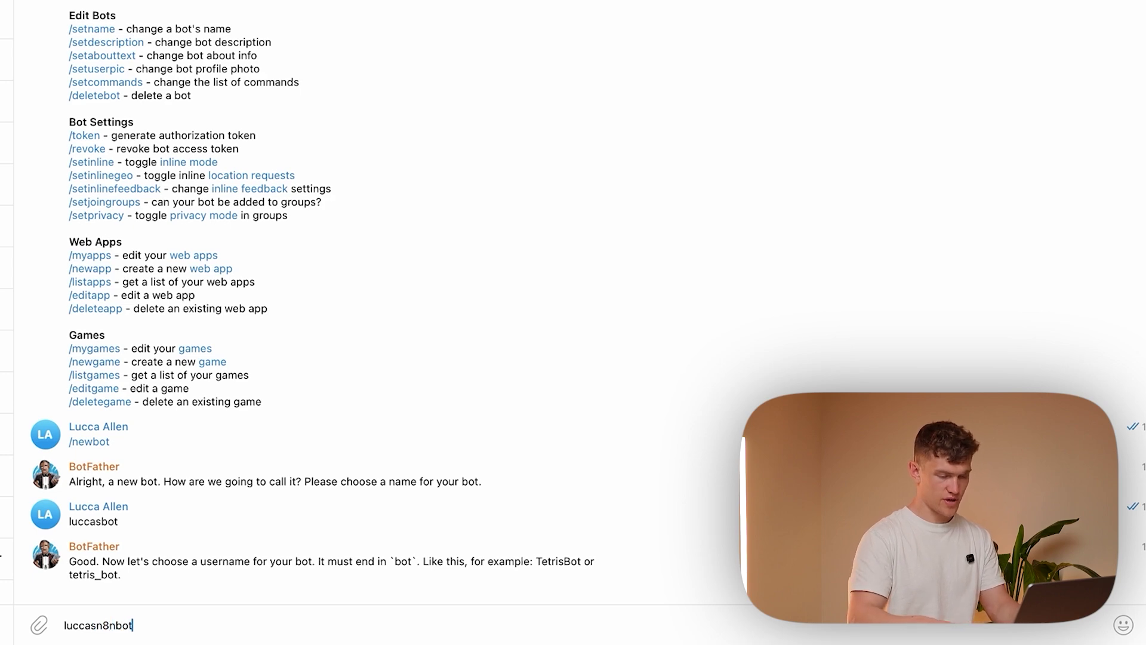
key(Return)
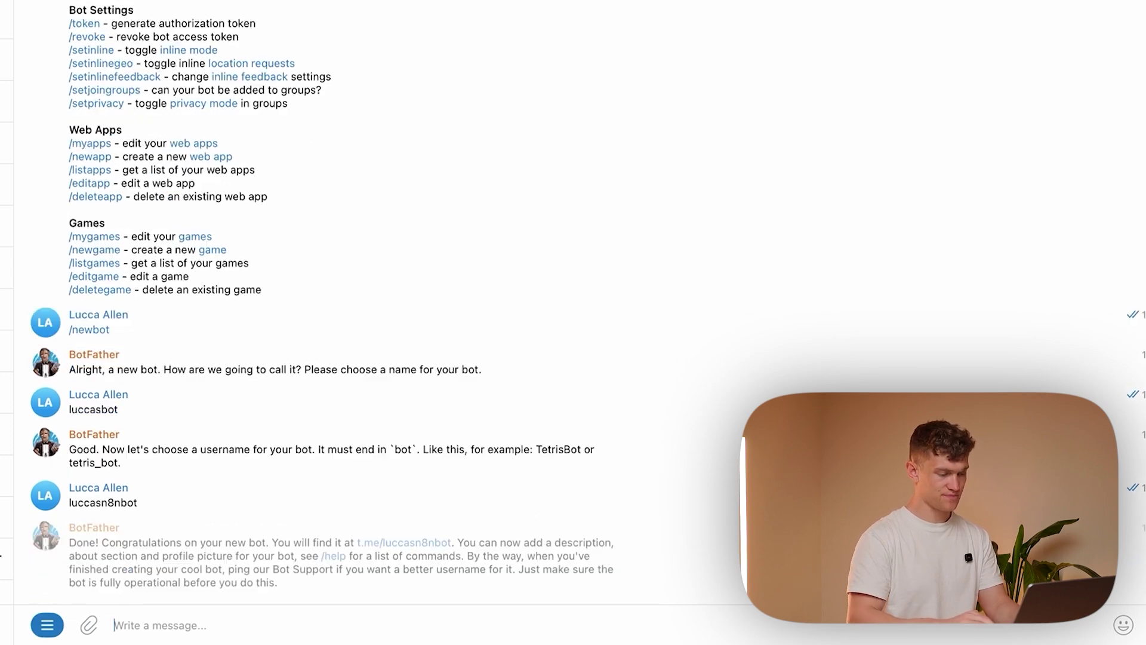
drag(383, 538, 69, 536)
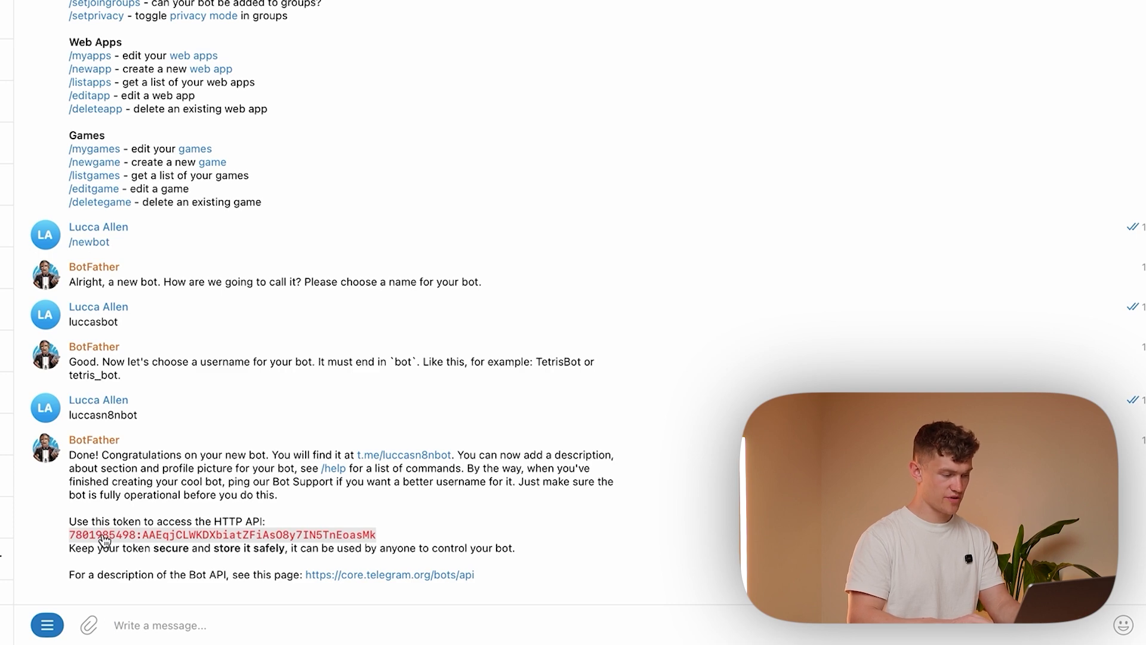
Paste the bot's access token into n8n's Telegram credential and save it
click(778, 626)
click(500, 289)
key(super+v)
click(916, 136)
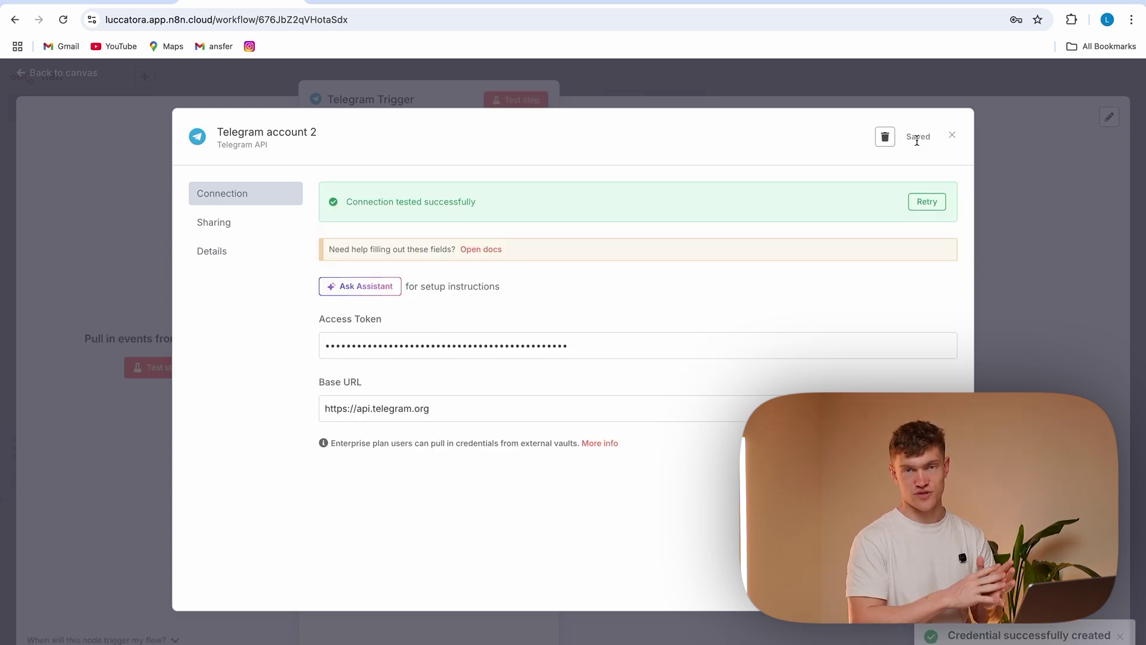
Add a trial AI Agent after the Telegram Trigger with a manually defined prompt
click(1112, 249)
click(253, 83)
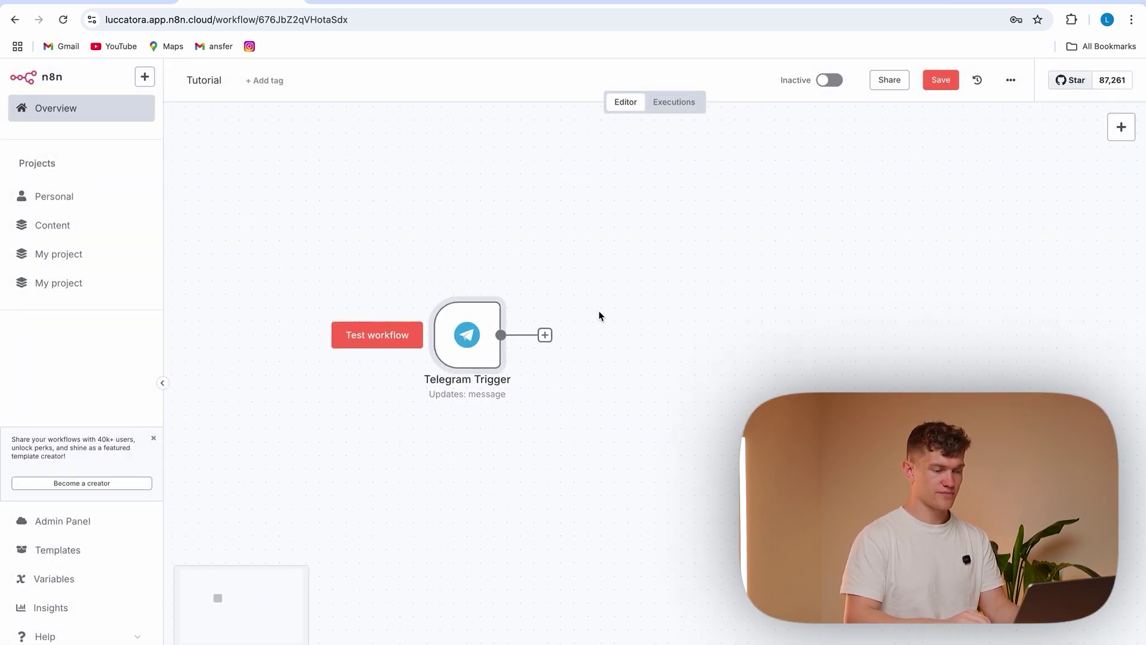
click(520, 314)
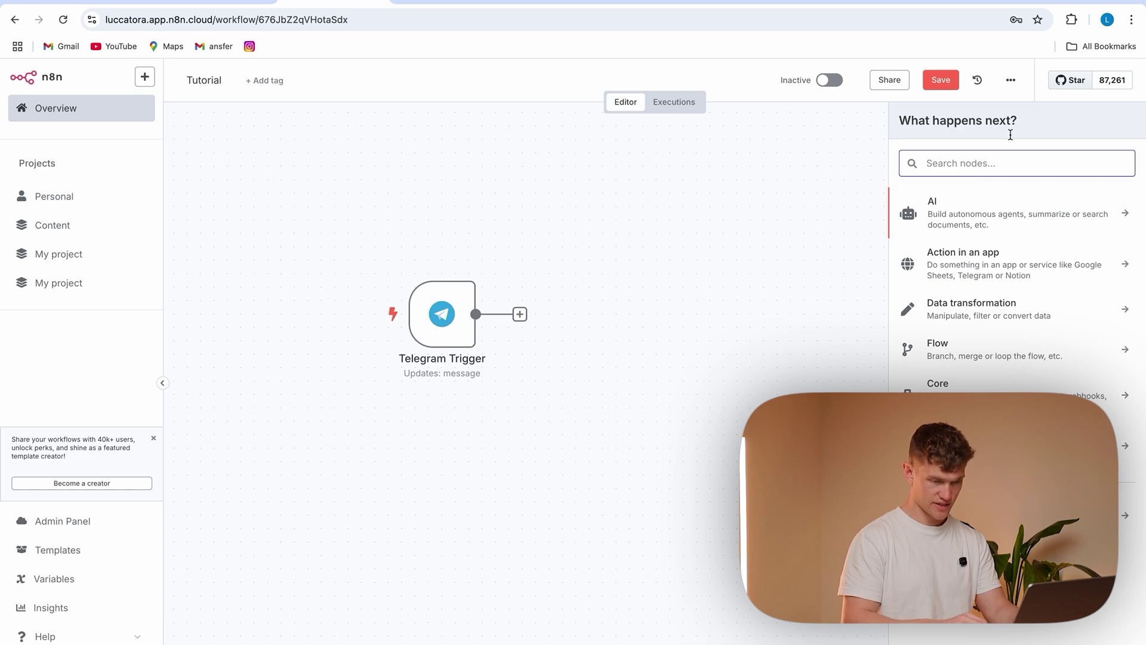
text(a)
key(BackSpace)
drag(952, 209, 966, 234)
click(978, 299)
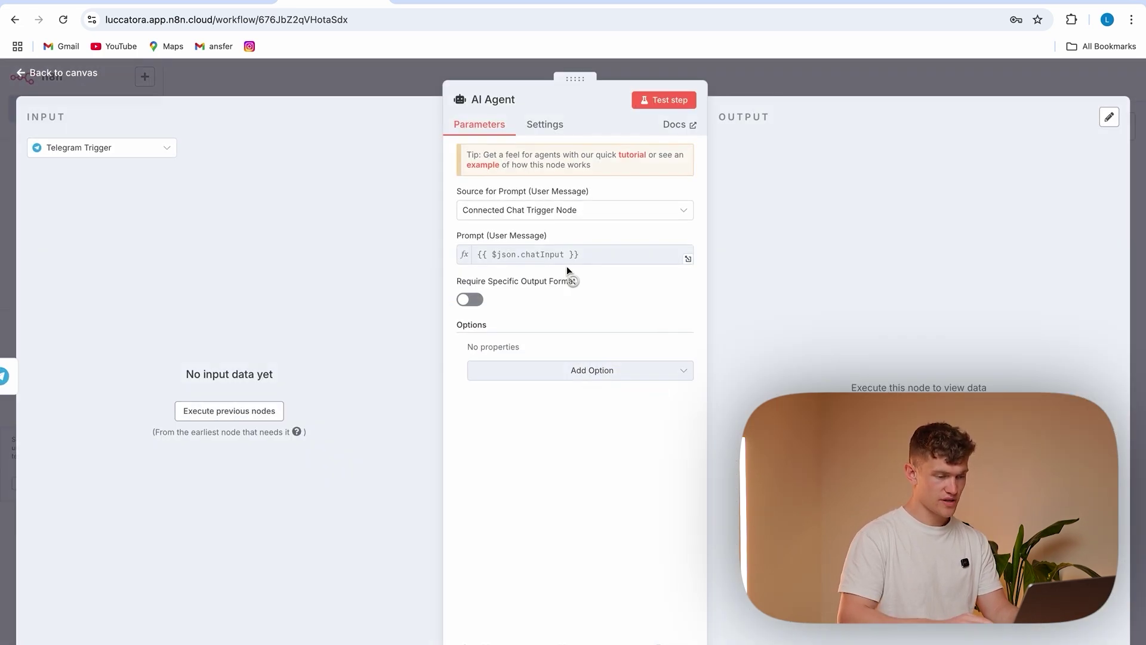
click(563, 213)
click(548, 298)
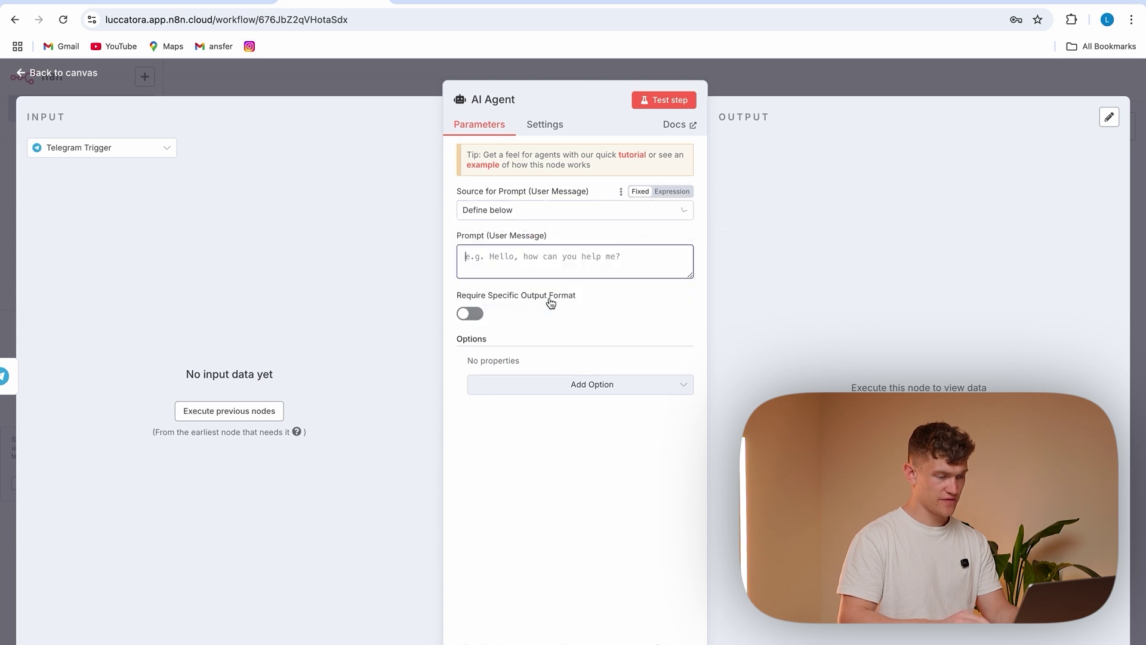
click(241, 411)
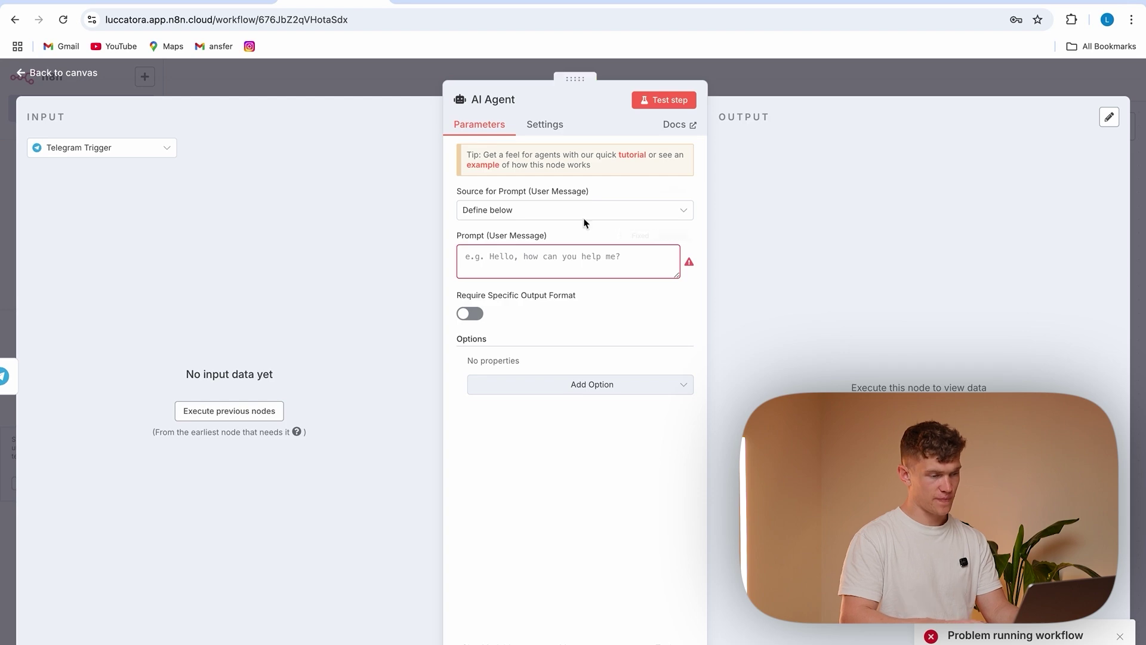
click(391, 74)
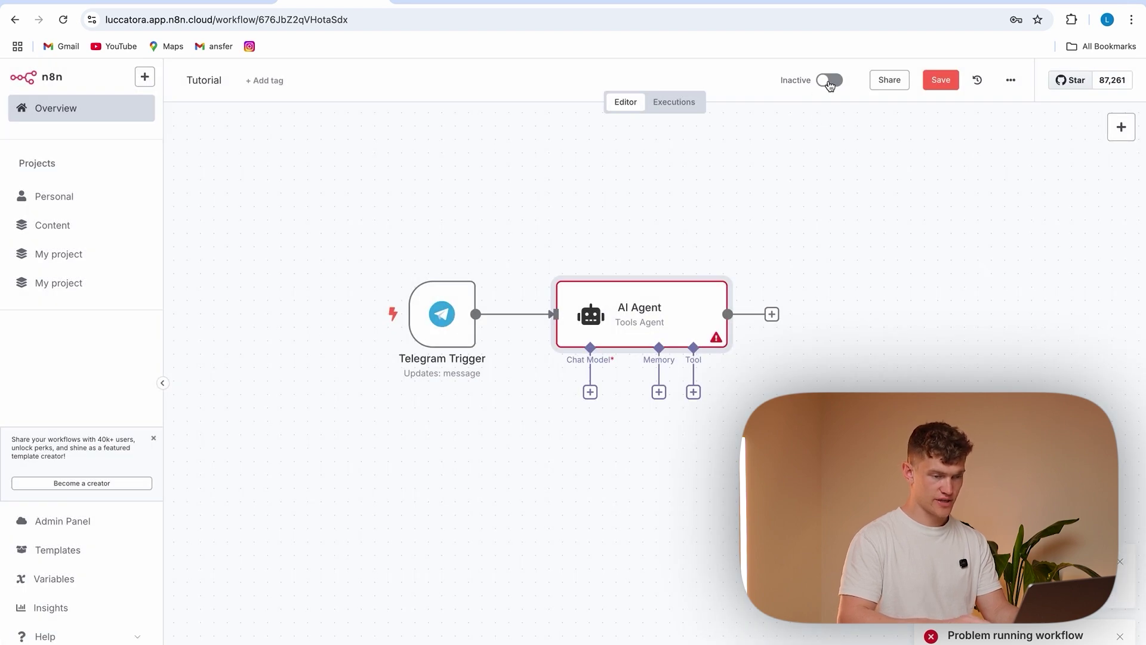
Save the workflow, delete the trial AI Agent, and switch the workflow to Active
key(ctrl+s)
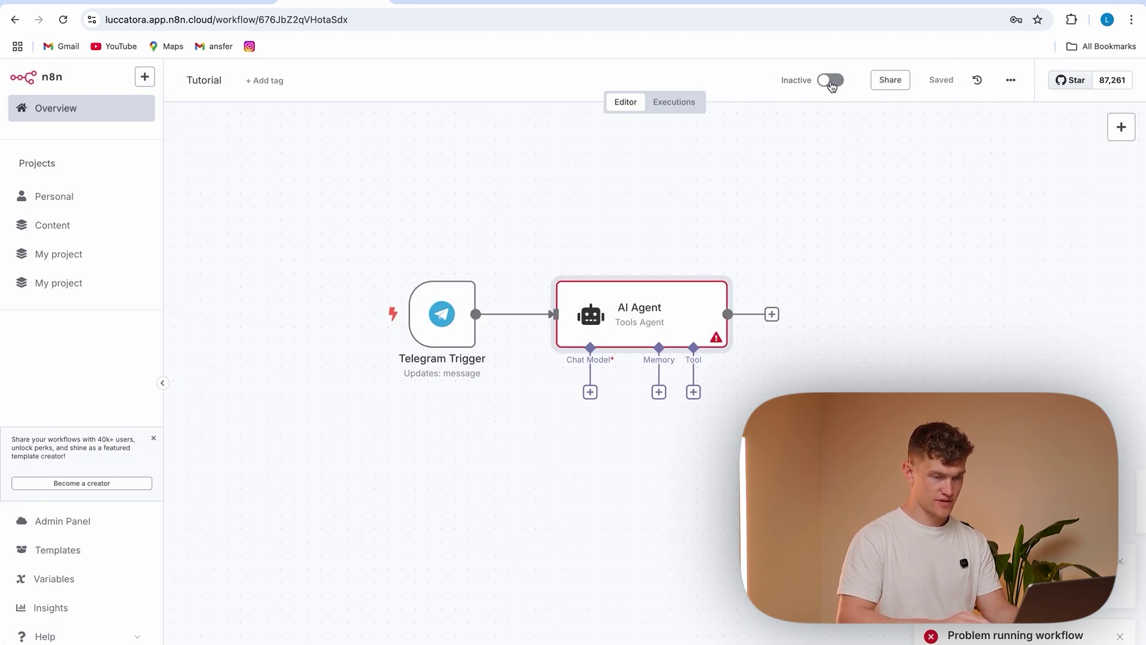
click(525, 315)
drag(541, 234, 744, 426)
key(Delete)
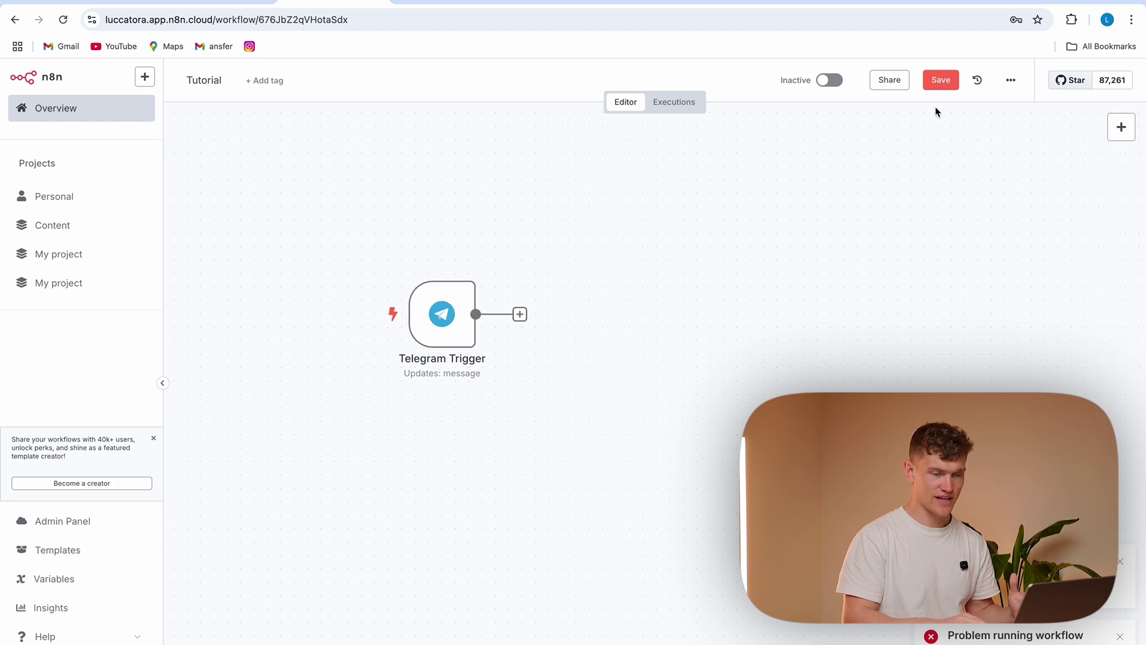
click(829, 80)
click(690, 414)
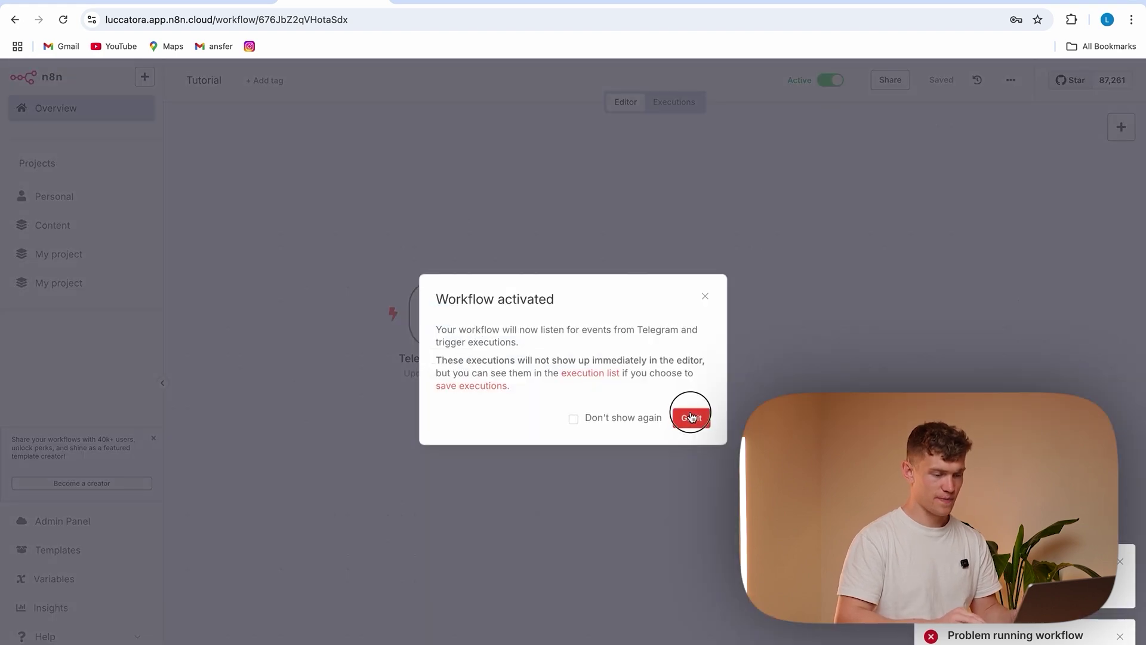
Copy the new bot's username from BotFather and open the luccasbot chat in Telegram
click(848, 638)
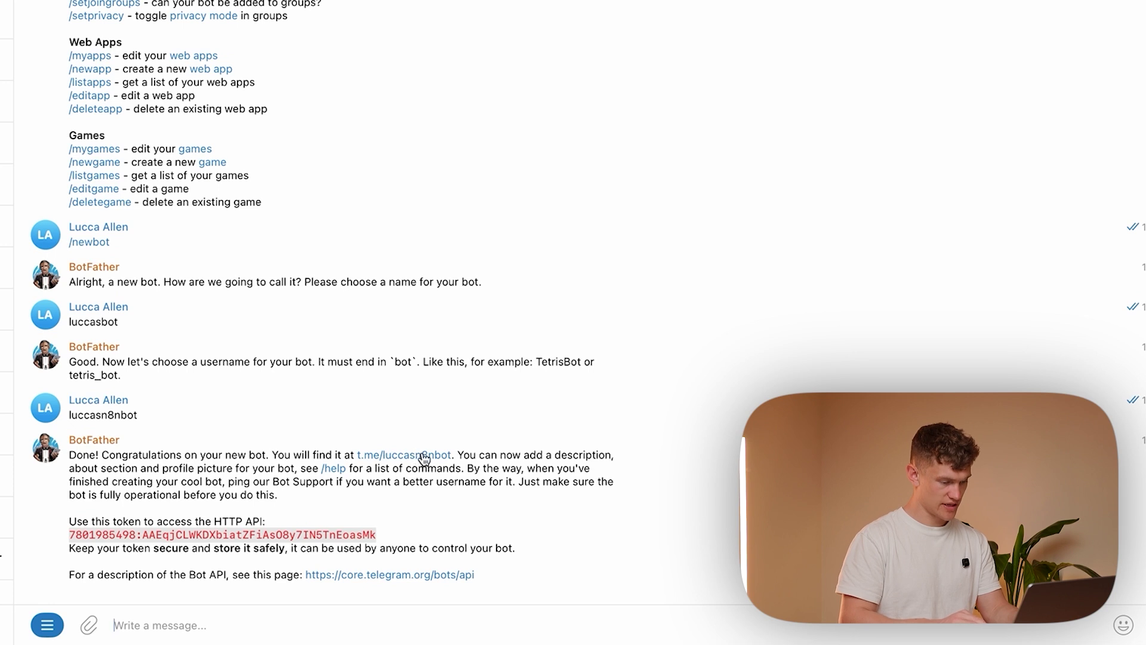
drag(454, 456, 383, 456)
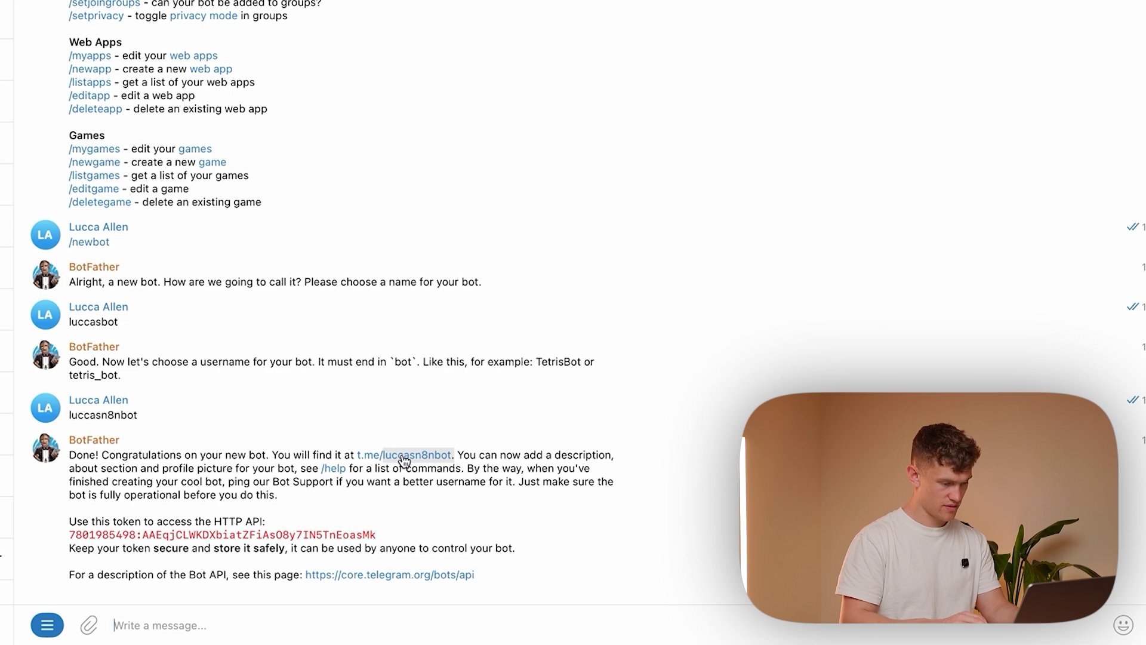
key(super+c)
click(55, 18)
key(super+v)
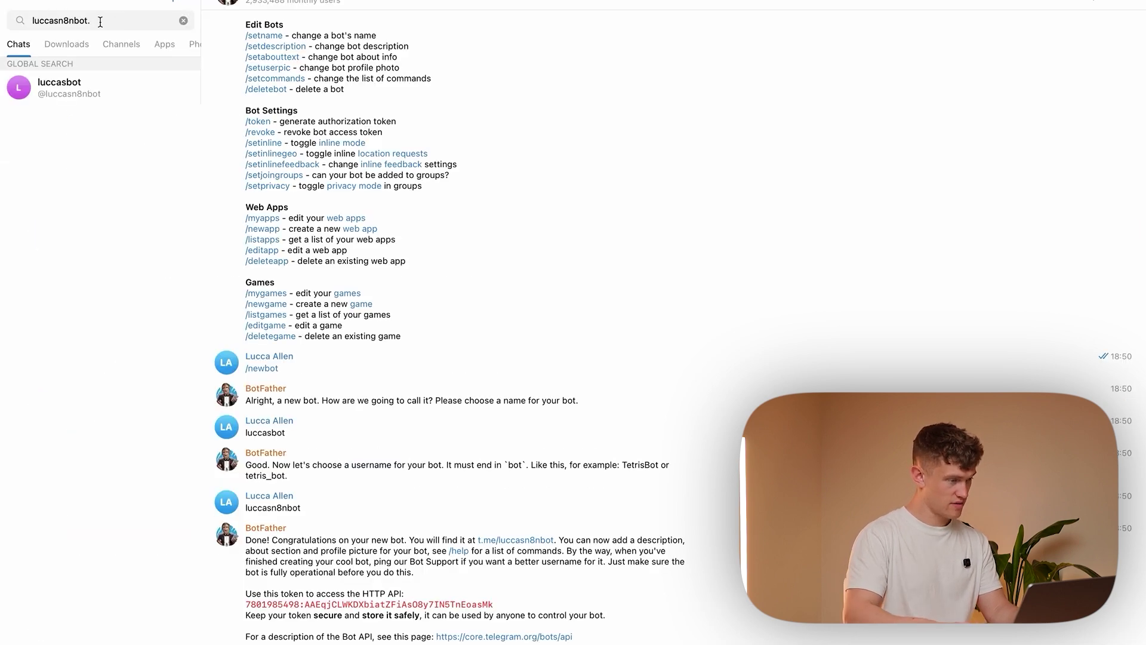
key(BackSpace)
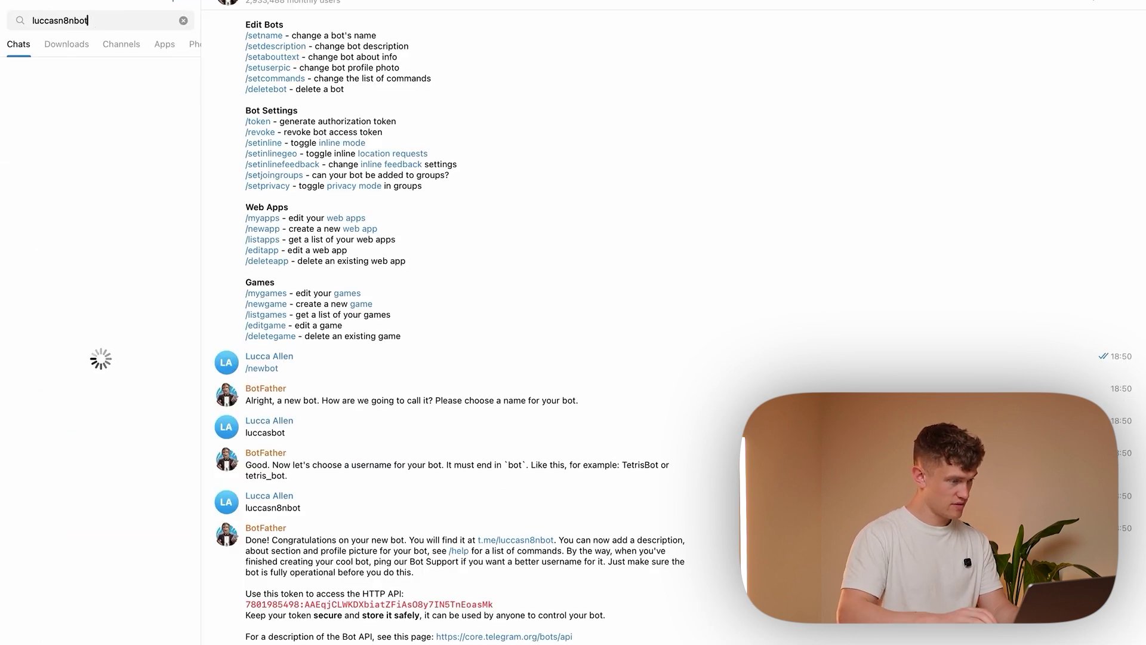
key(Return)
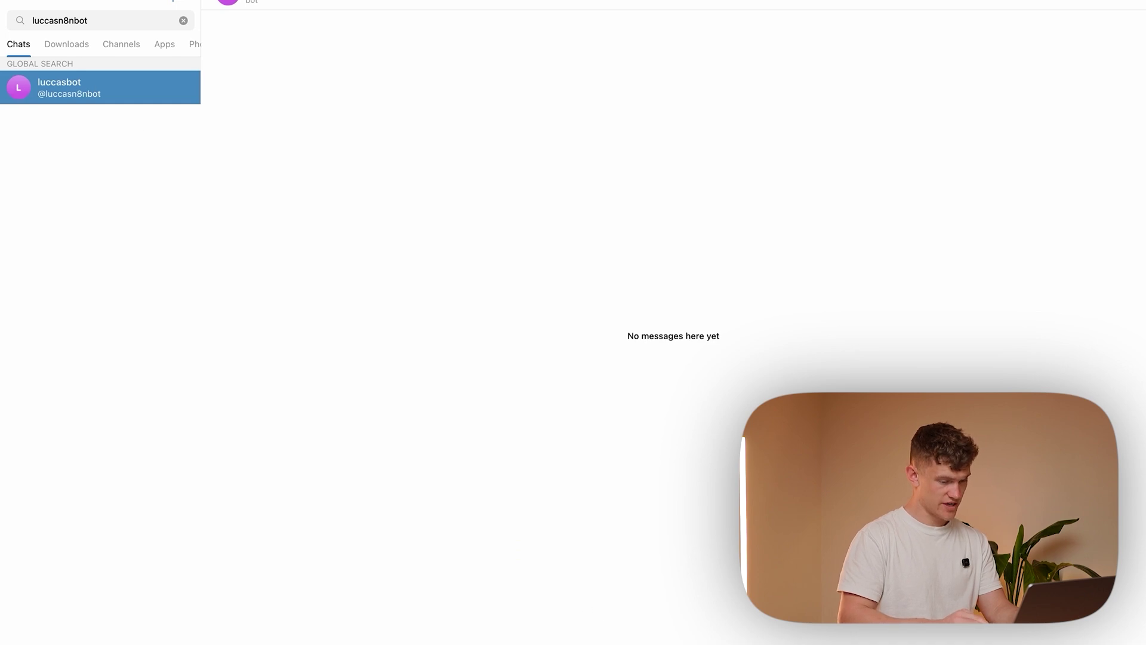
Start the conversation with luccasbot and send '40 euro for food'
key(Return)
text(Hello my n)
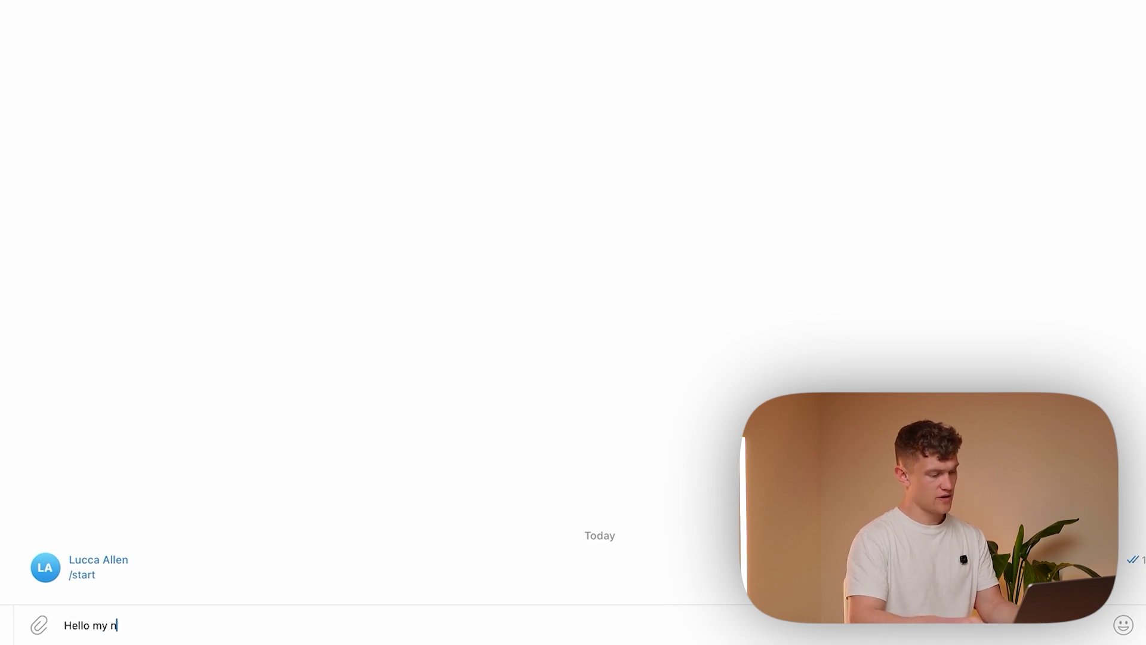
key(BackSpace)
key(BackSpace)
key(BackSpace)
key(BackSpace)
text(40 euro for)
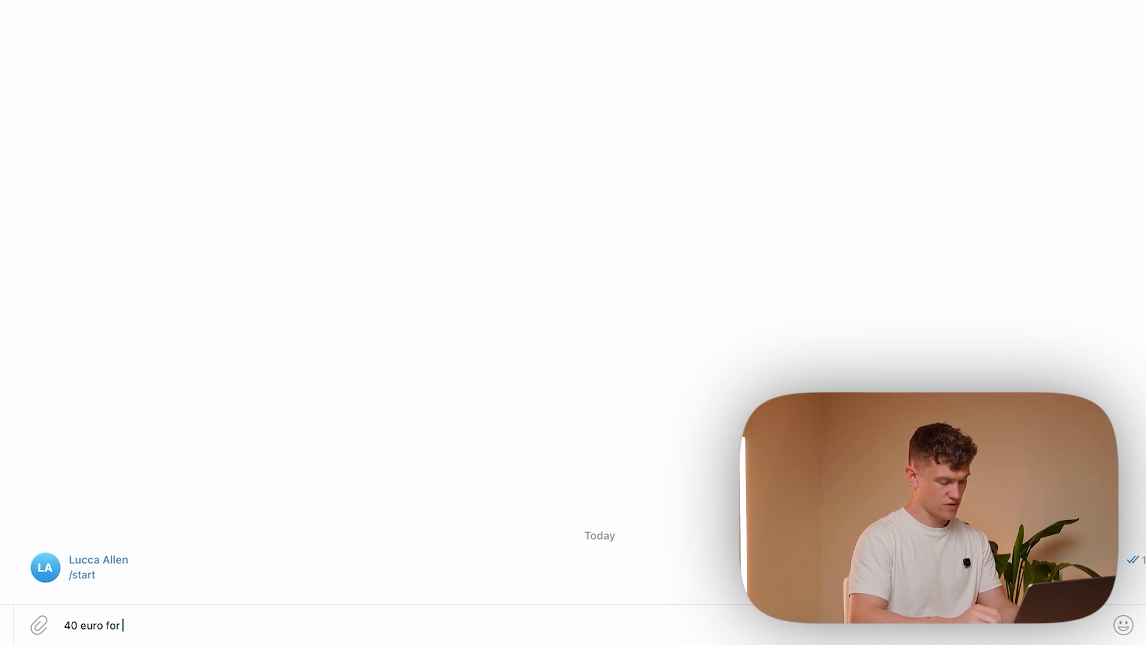
text( food)
key(Return)
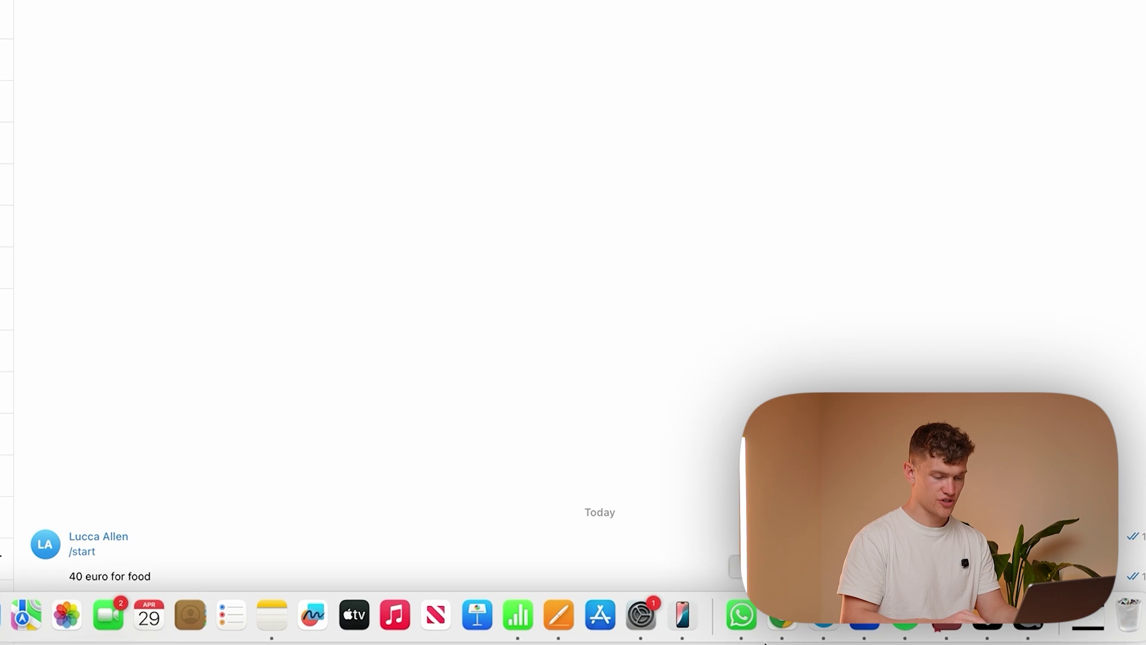
click(782, 633)
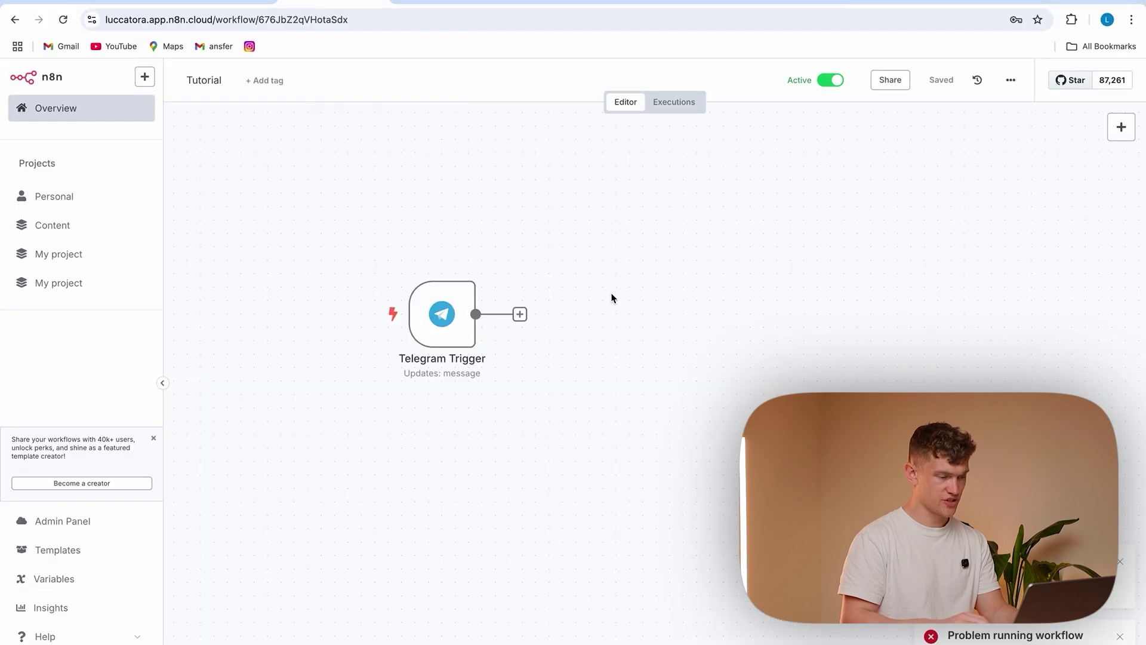
Load the latest execution's data and add an AI Agent using the Telegram message text as prompt
click(670, 108)
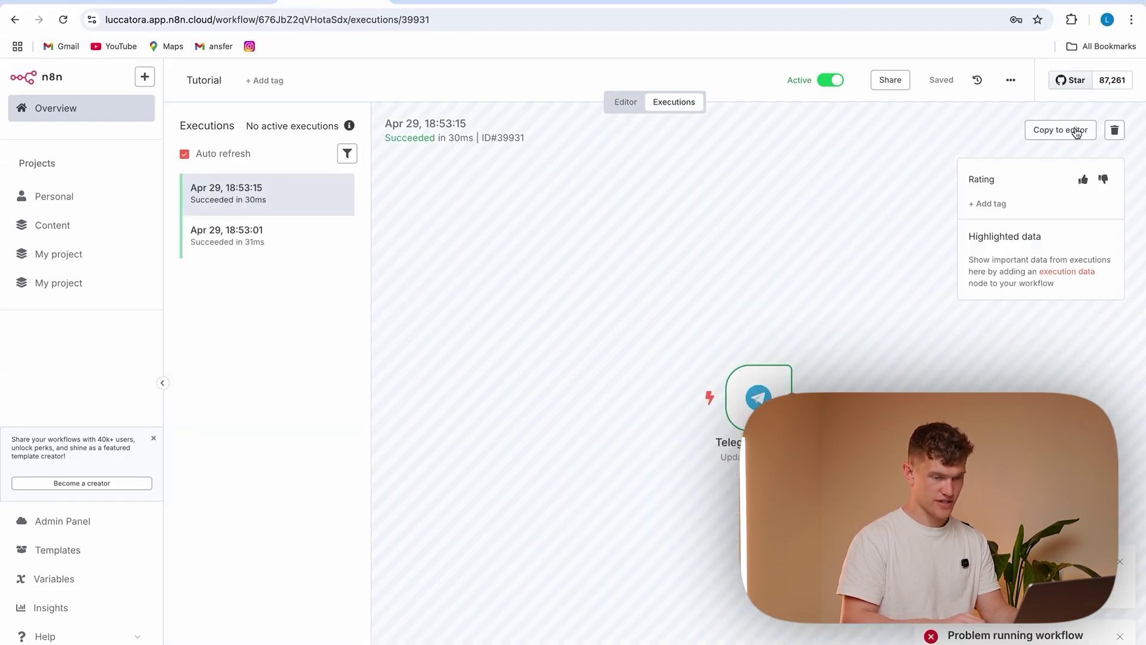
click(1076, 132)
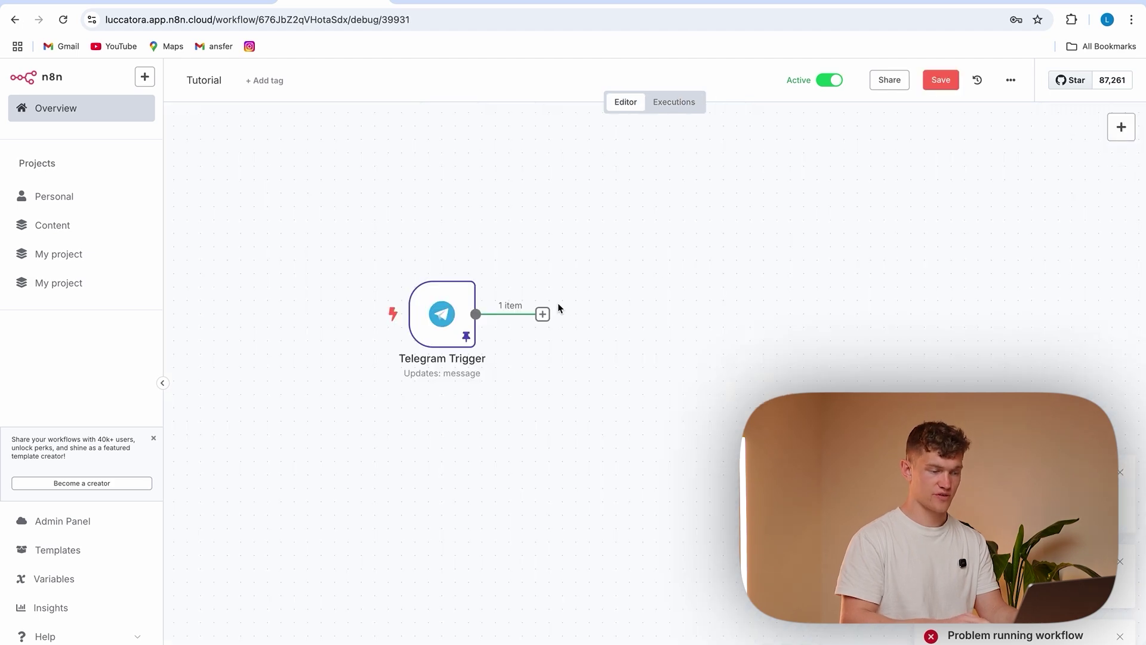
click(542, 314)
click(994, 215)
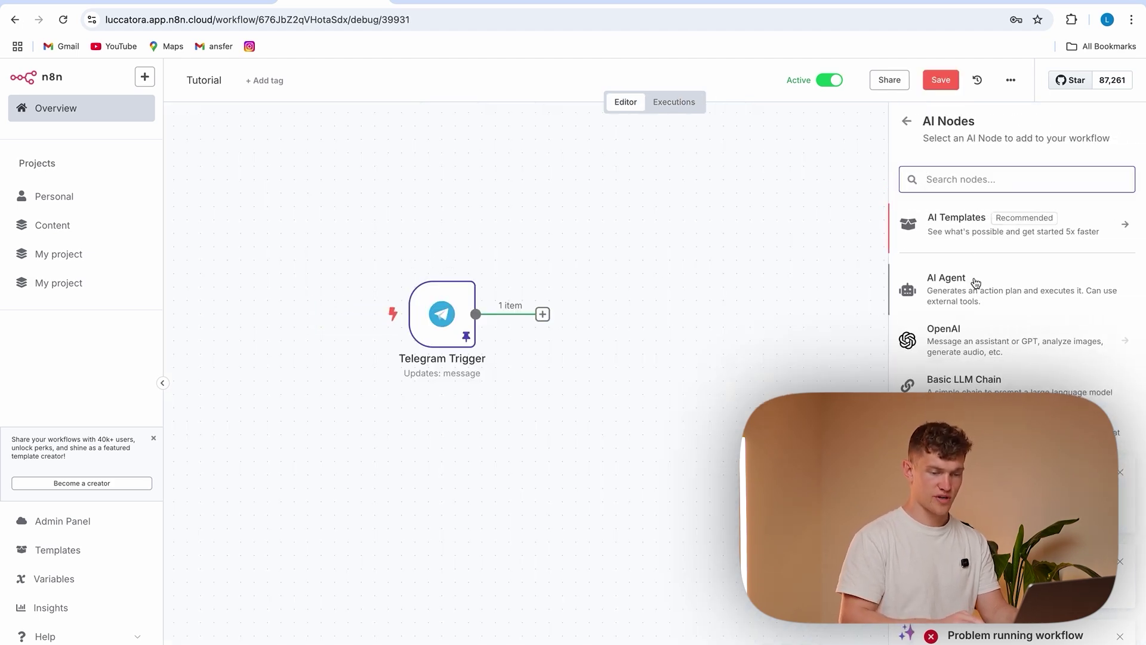
click(976, 282)
click(558, 210)
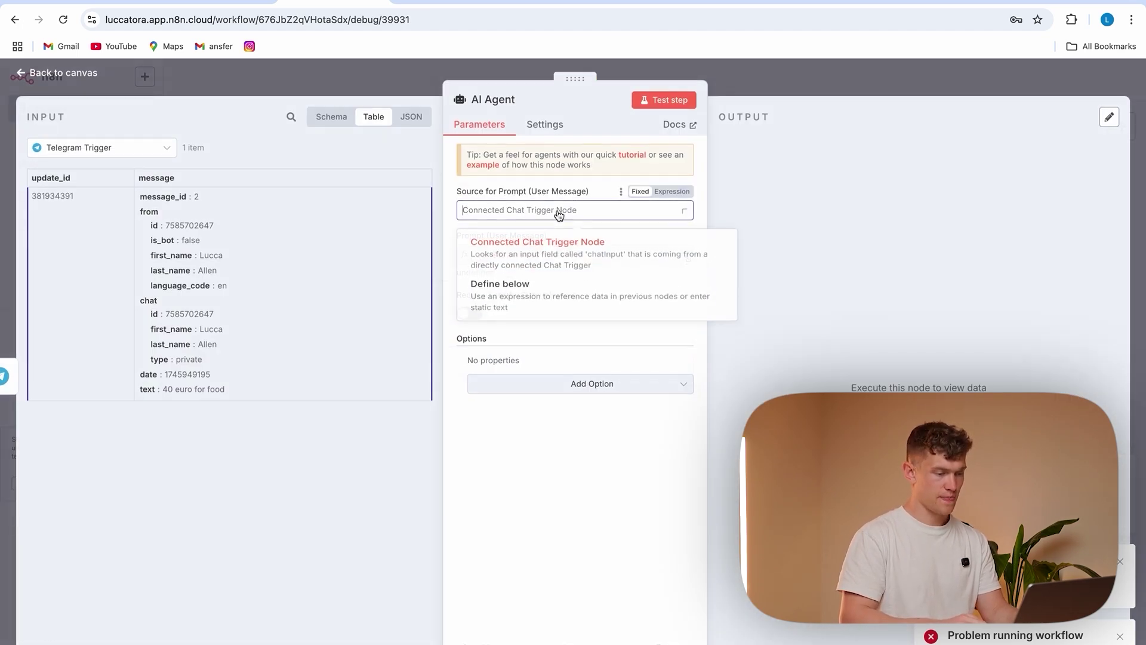
click(513, 307)
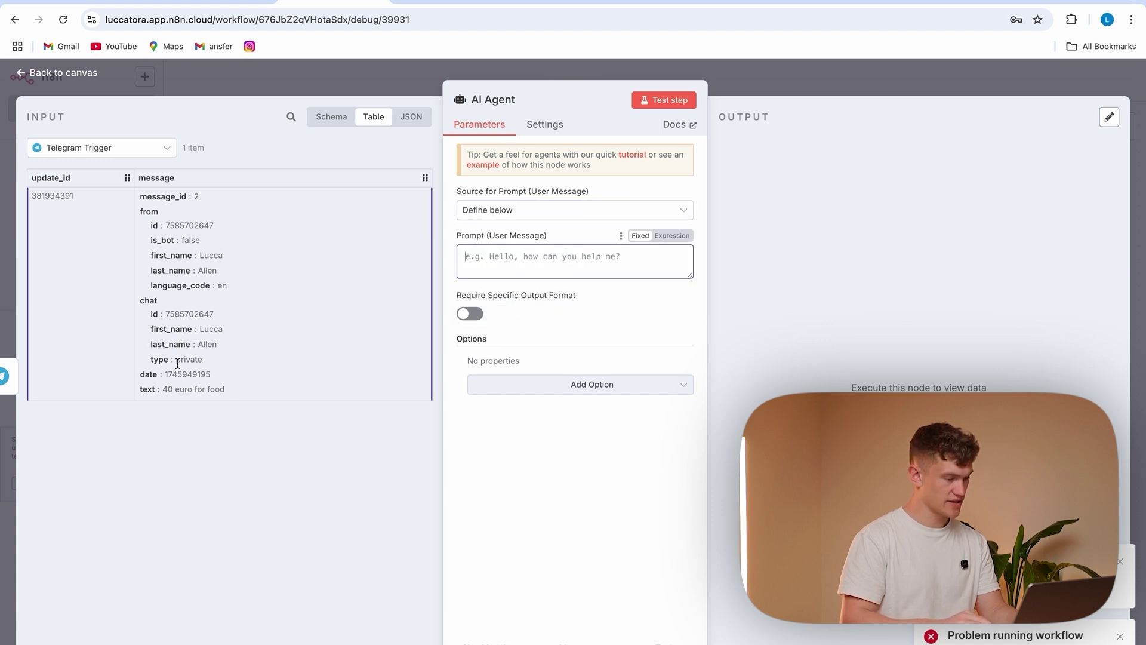
drag(144, 388, 519, 262)
click(511, 508)
Paste an expense-extractor system message requiring amount, currency and description JSON as an expression
click(574, 383)
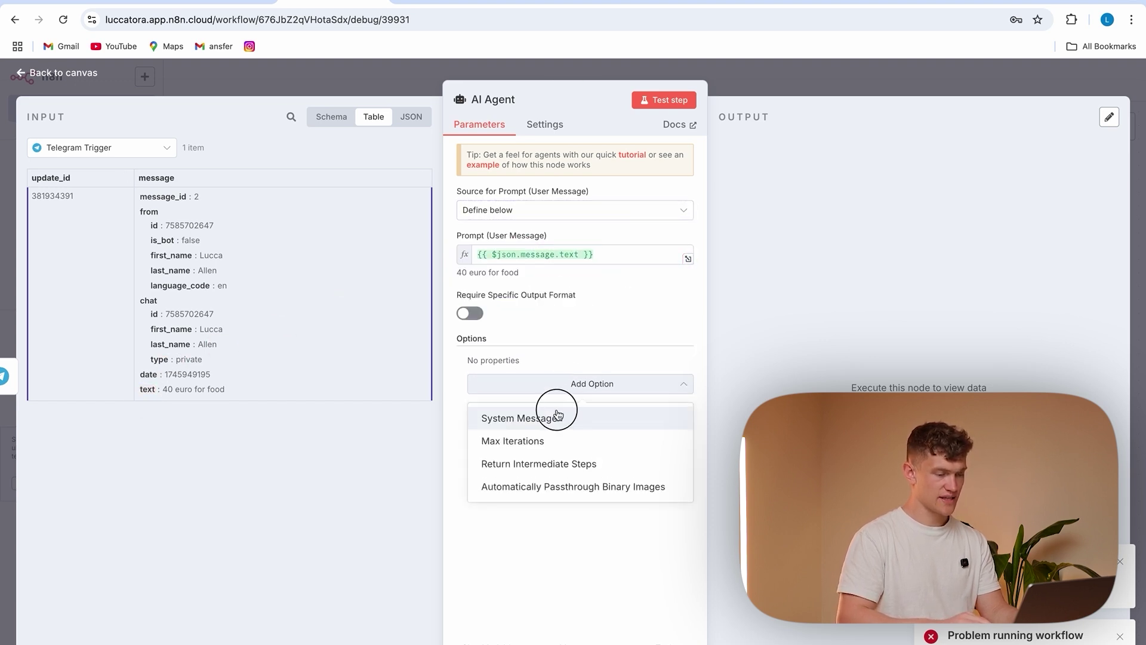
click(551, 412)
key(ctrl+a)
key(ctrl+v)
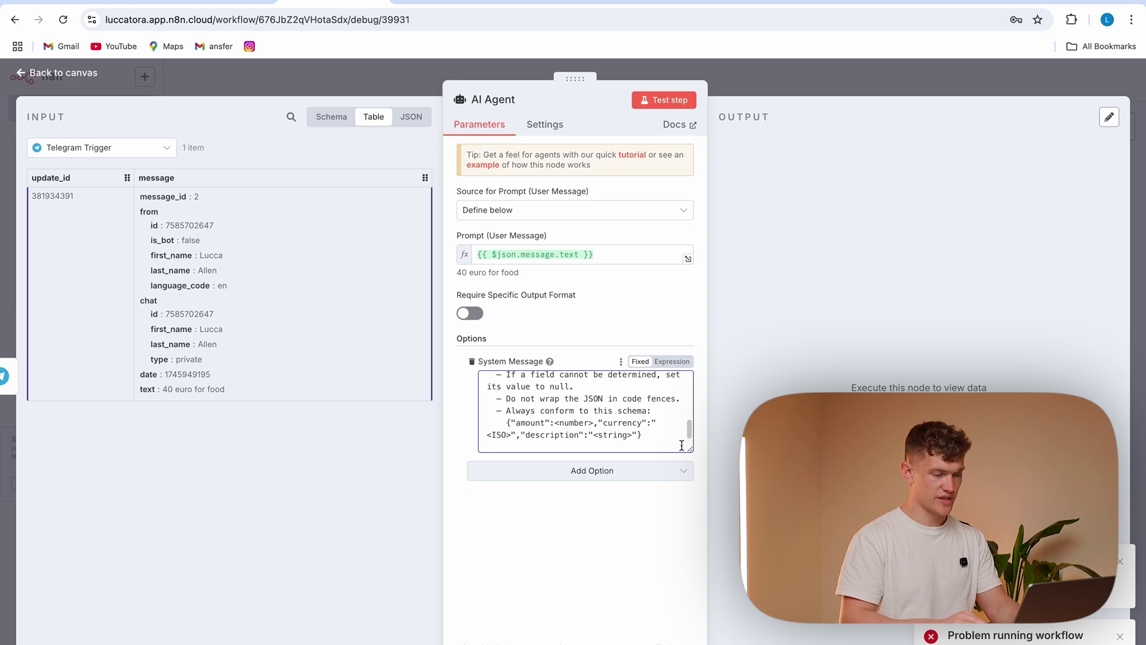
click(672, 361)
click(688, 448)
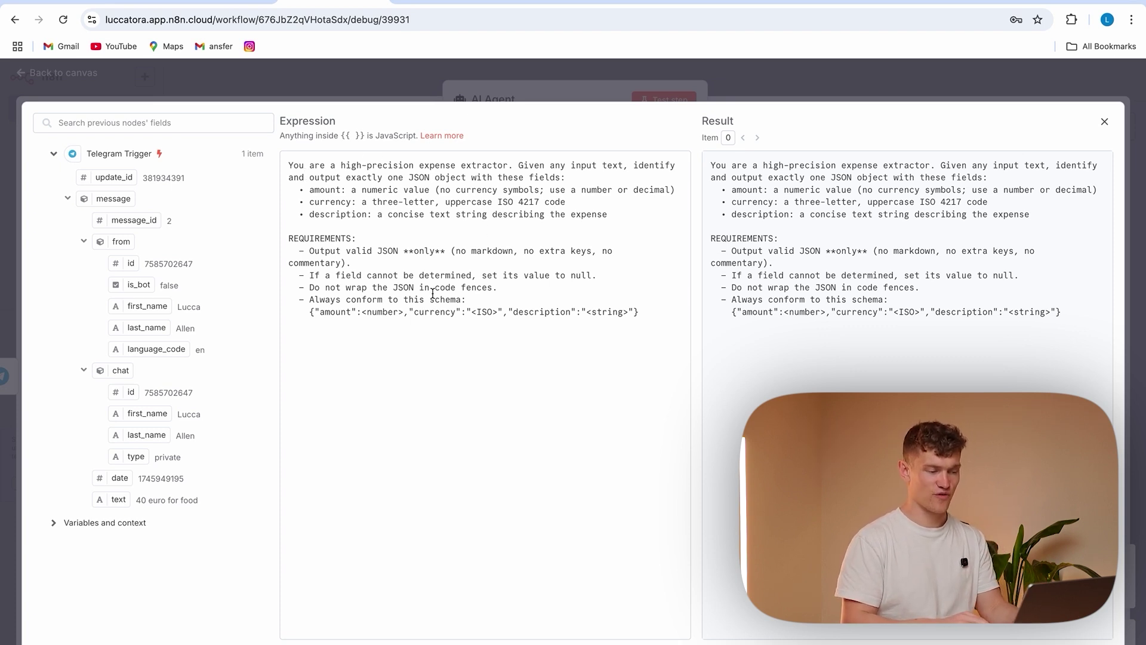
drag(320, 312, 352, 312)
drag(461, 312, 430, 312)
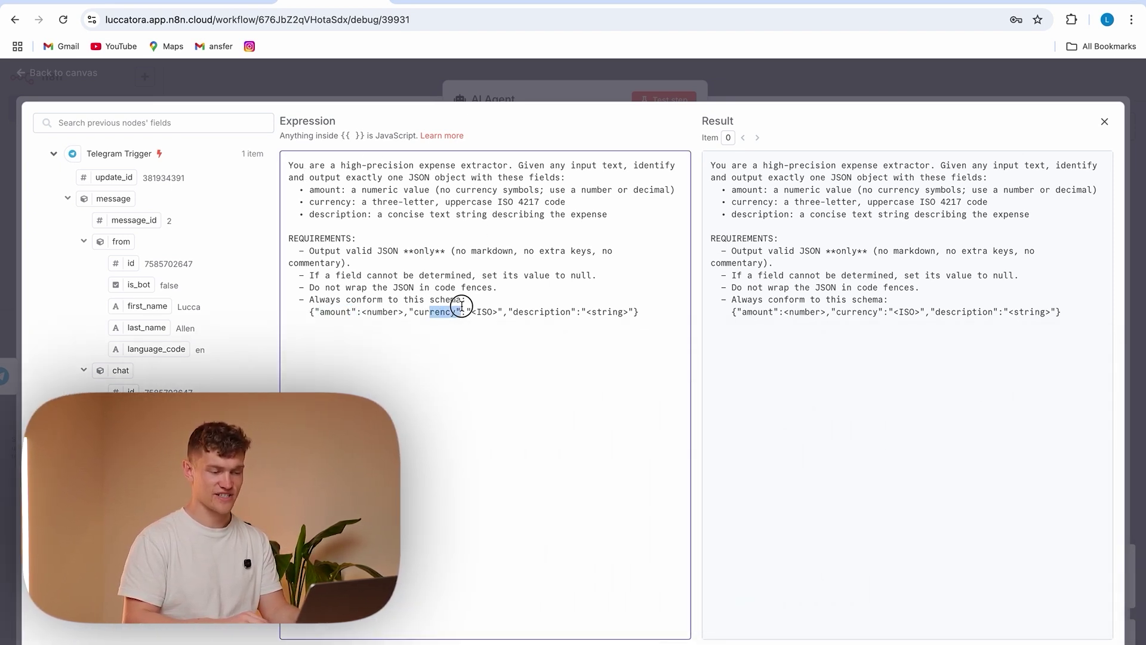
click(358, 69)
click(350, 73)
click(591, 392)
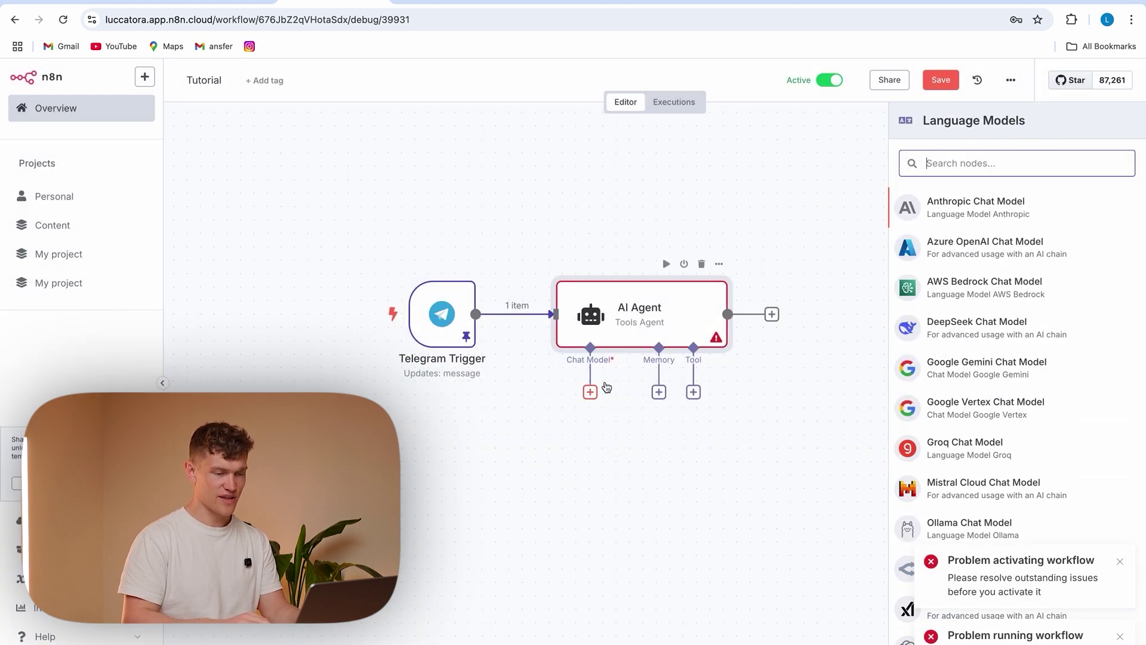
Attach an OpenAI Chat Model set to gpt-4o beneath the AI Agent
click(1120, 561)
click(1120, 636)
click(980, 628)
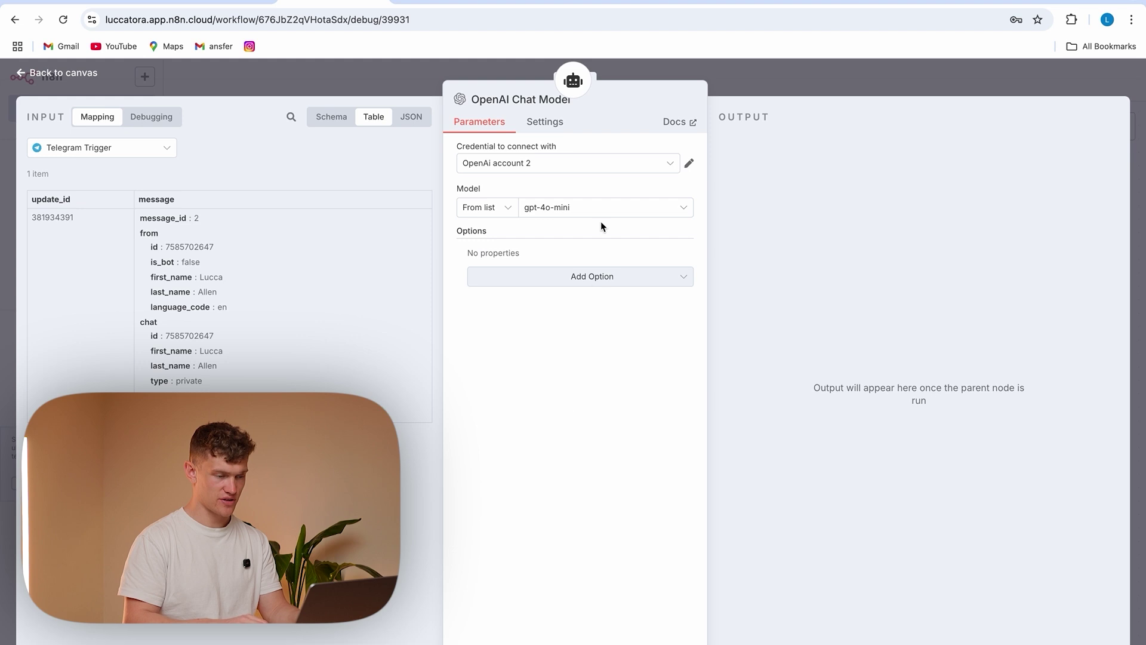
click(578, 207)
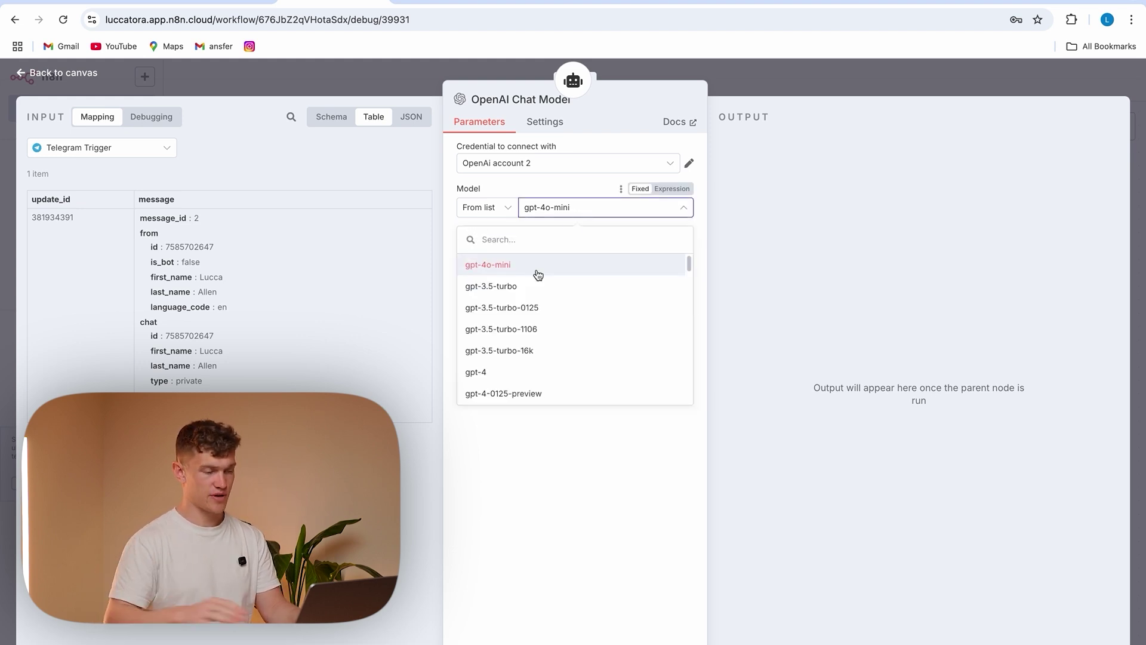
scroll(555, 331, down, 5)
scroll(557, 337, down, 3)
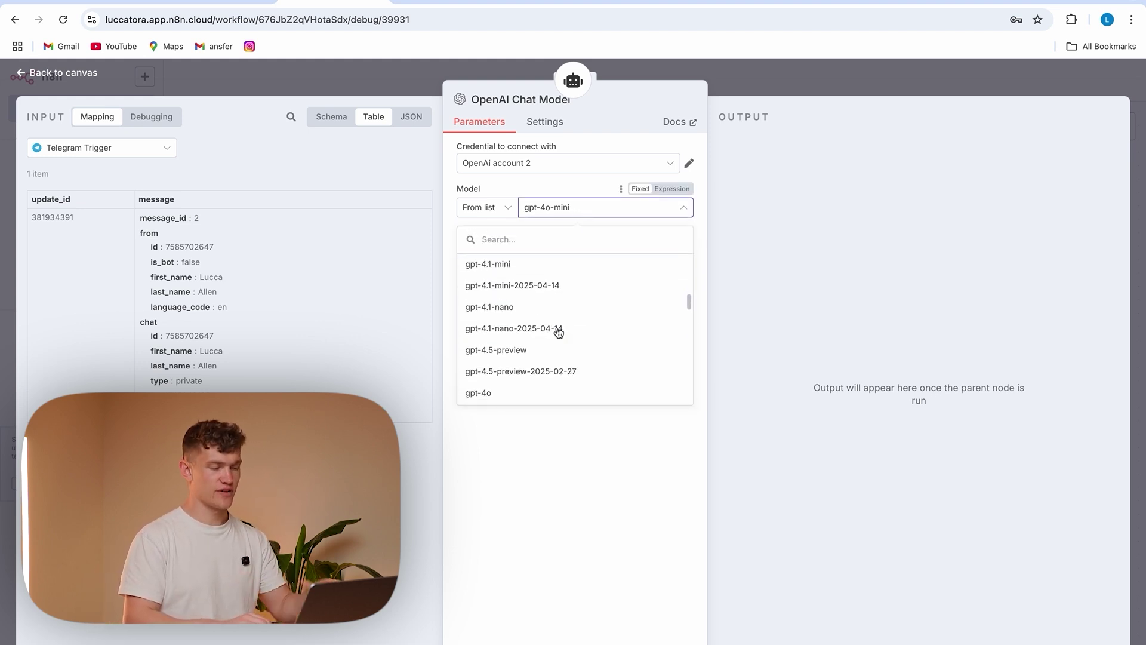
click(530, 351)
key(Escape)
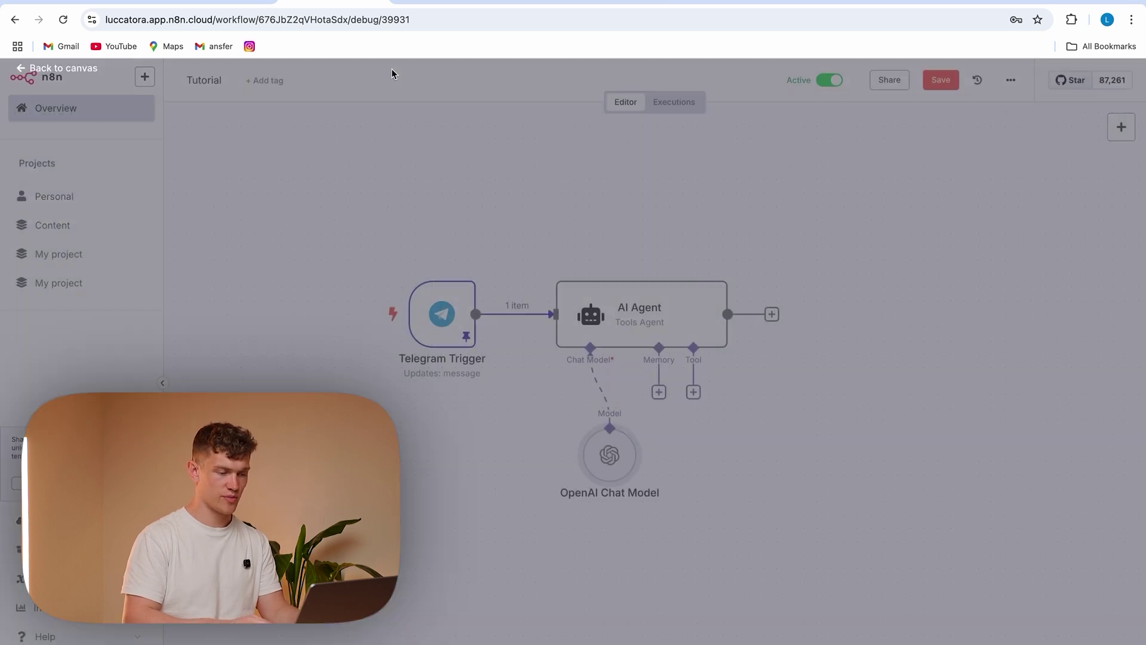
drag(596, 453, 530, 442)
Test the AI Agent, getting amount 40, currency EUR and description food
double_click(676, 295)
click(662, 100)
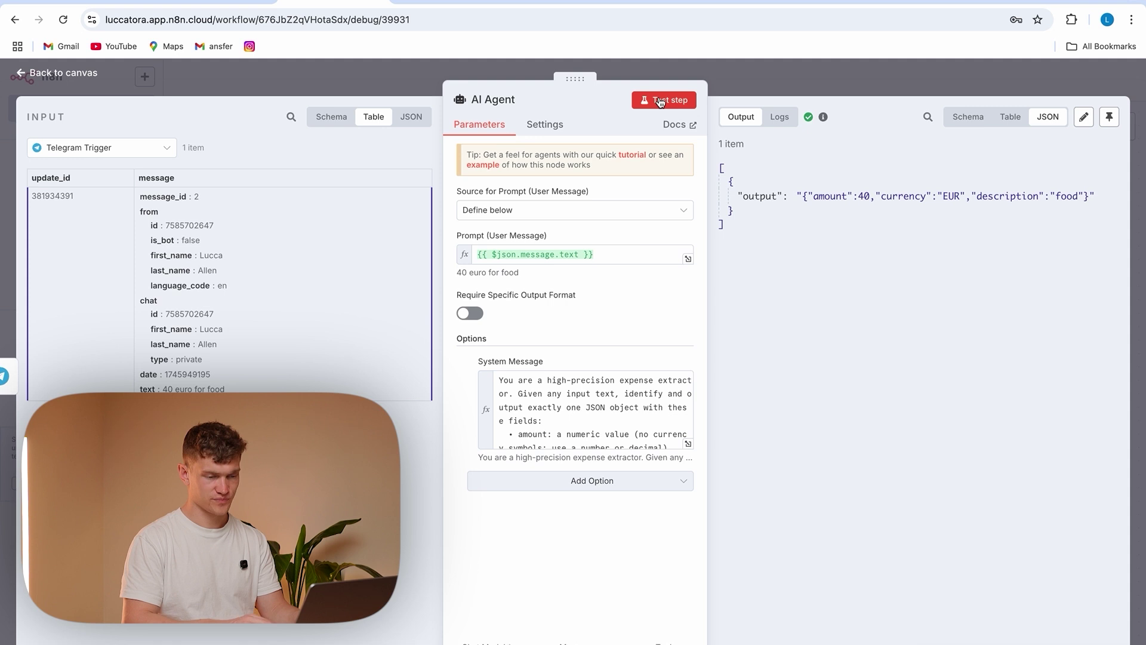
drag(738, 196, 1110, 173)
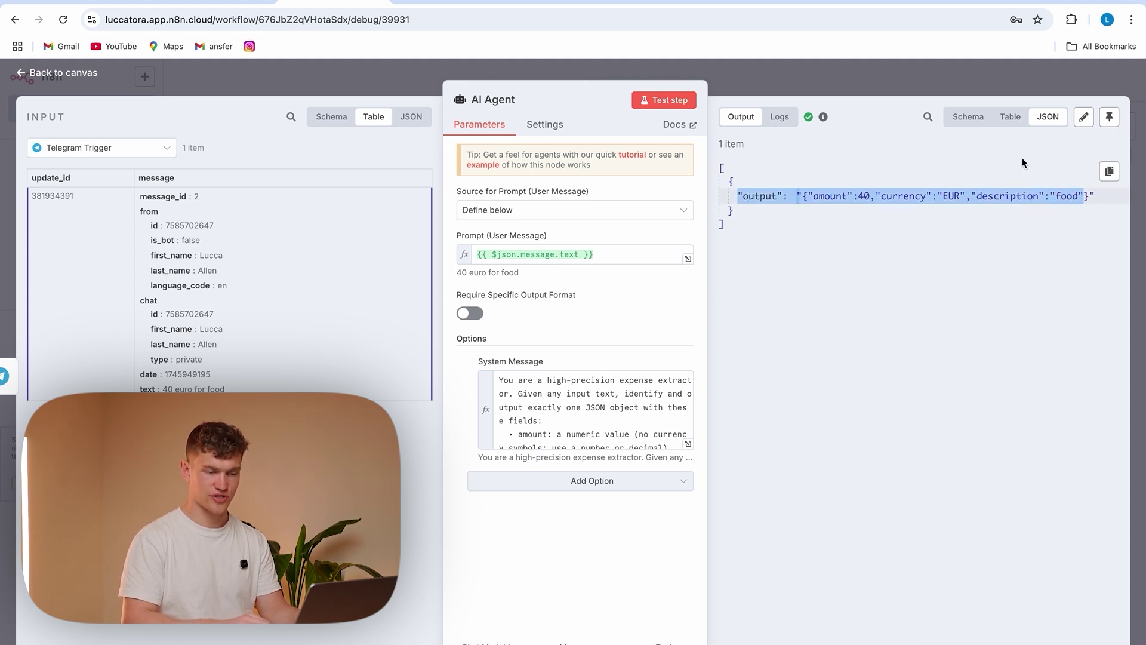
click(968, 117)
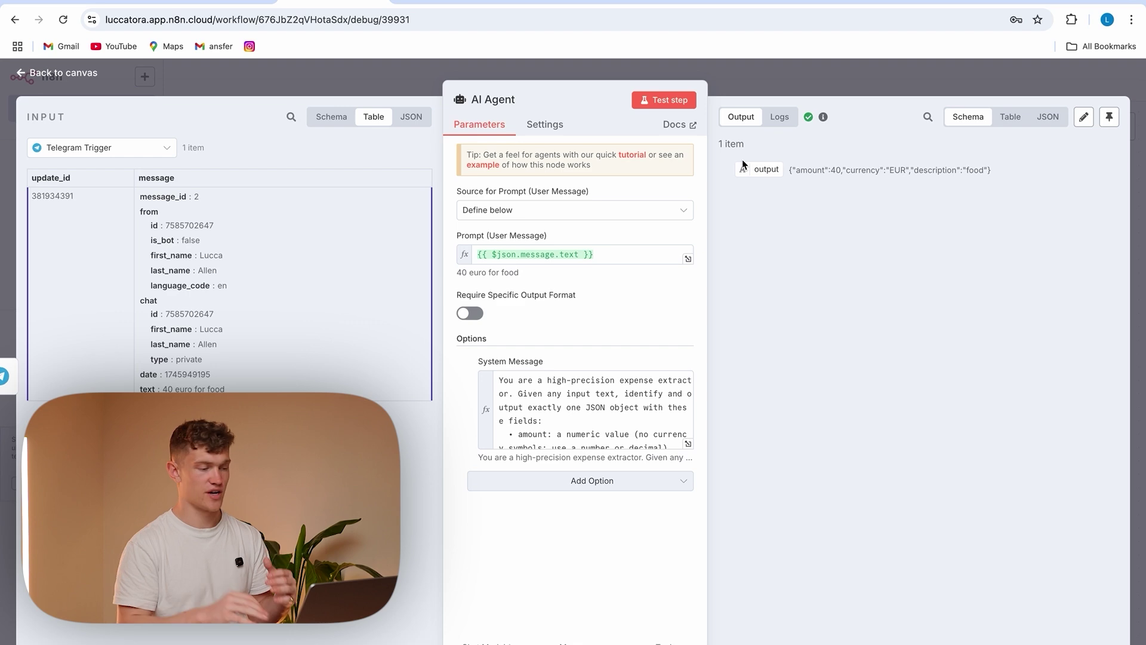
click(420, 82)
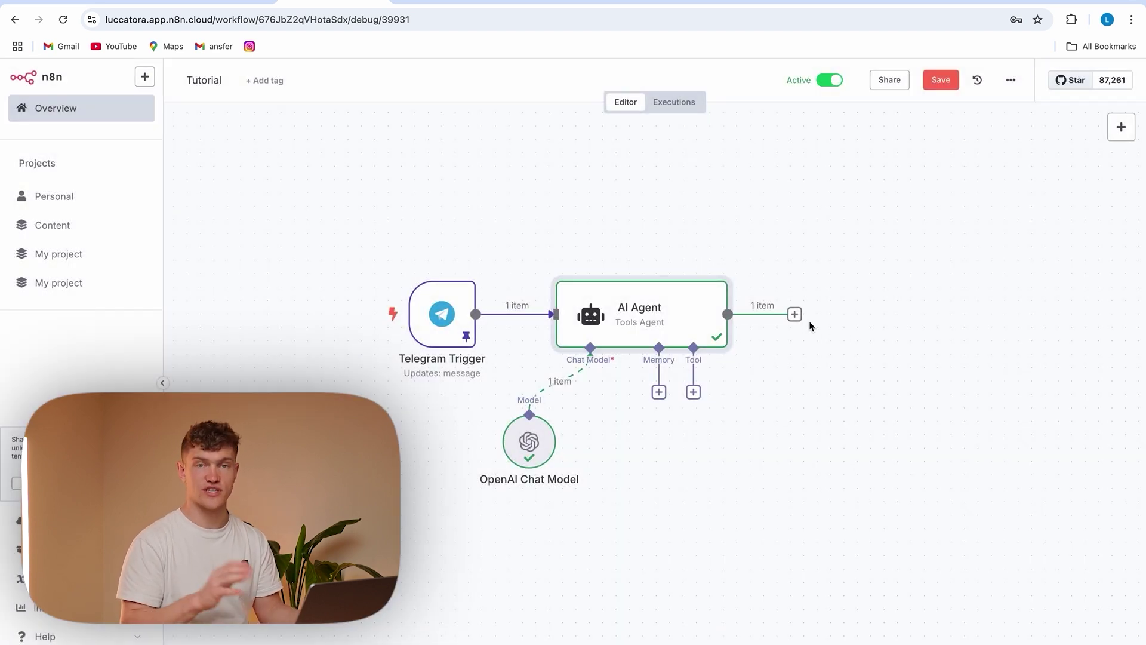
Add a Code node after the AI Agent with JavaScript that parses its JSON output
click(795, 314)
text(code)
click(958, 211)
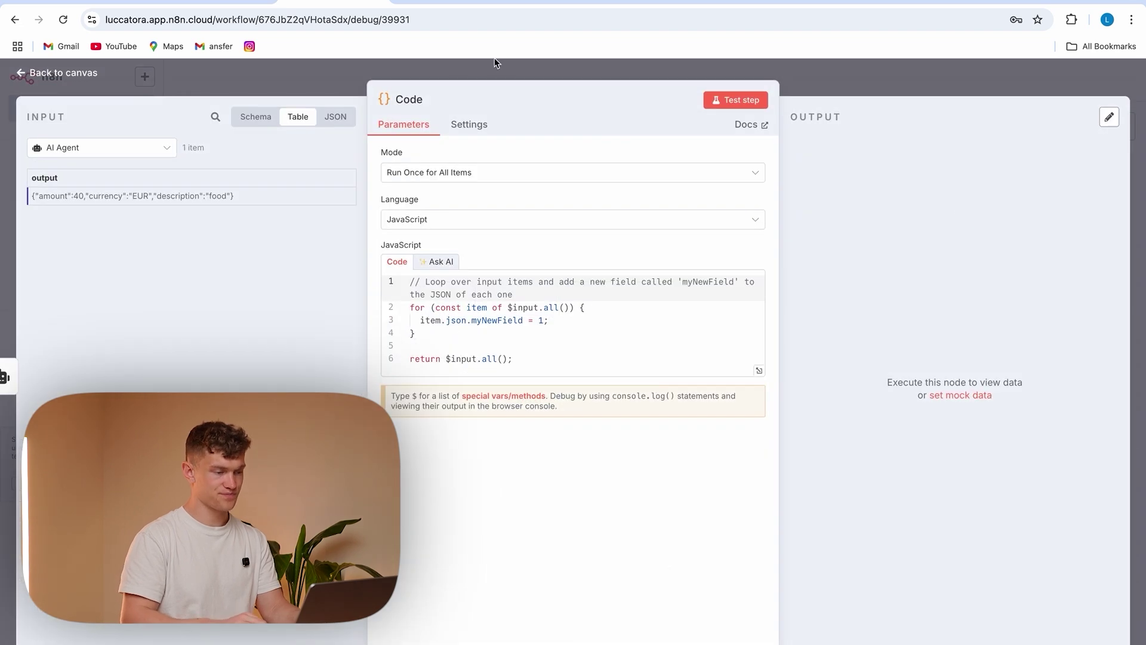
drag(533, 365, 384, 263)
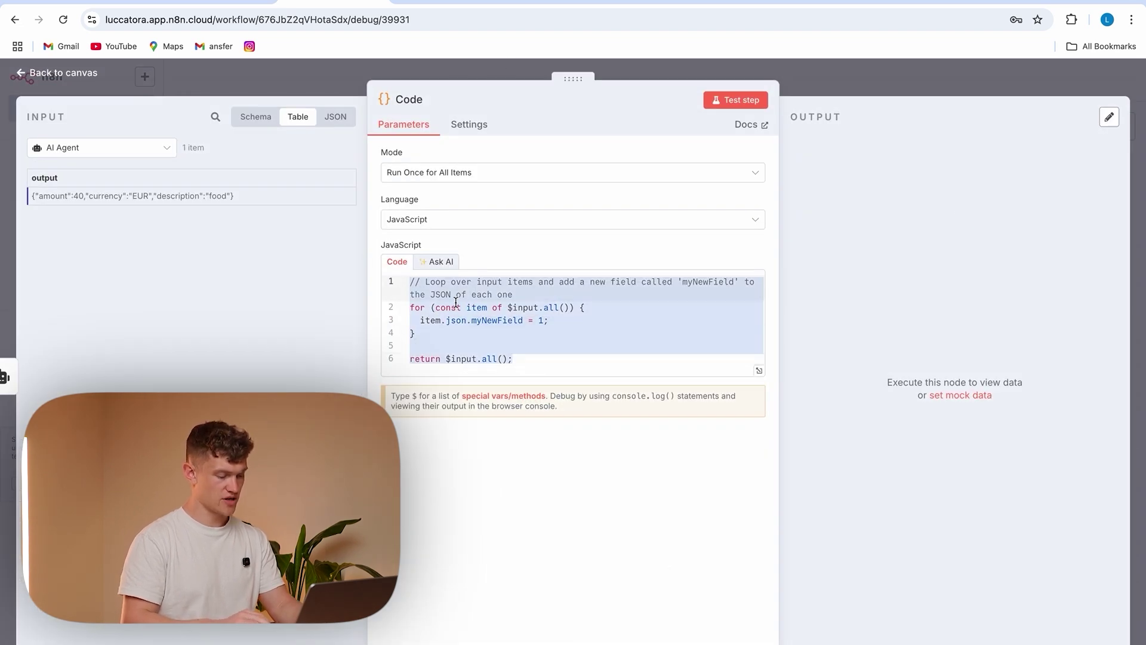
text(const items = $input.all();  for (const item of items) {   const data = JSON.parse(item.json.output);   item.json.amount      = data.amount;   item.json.currency    = data.currency;   item.json.description = data.description;    // remove the original output field   delete item.json.output; }  return items;)
Test the Code step's parsed output and save the workflow
click(730, 101)
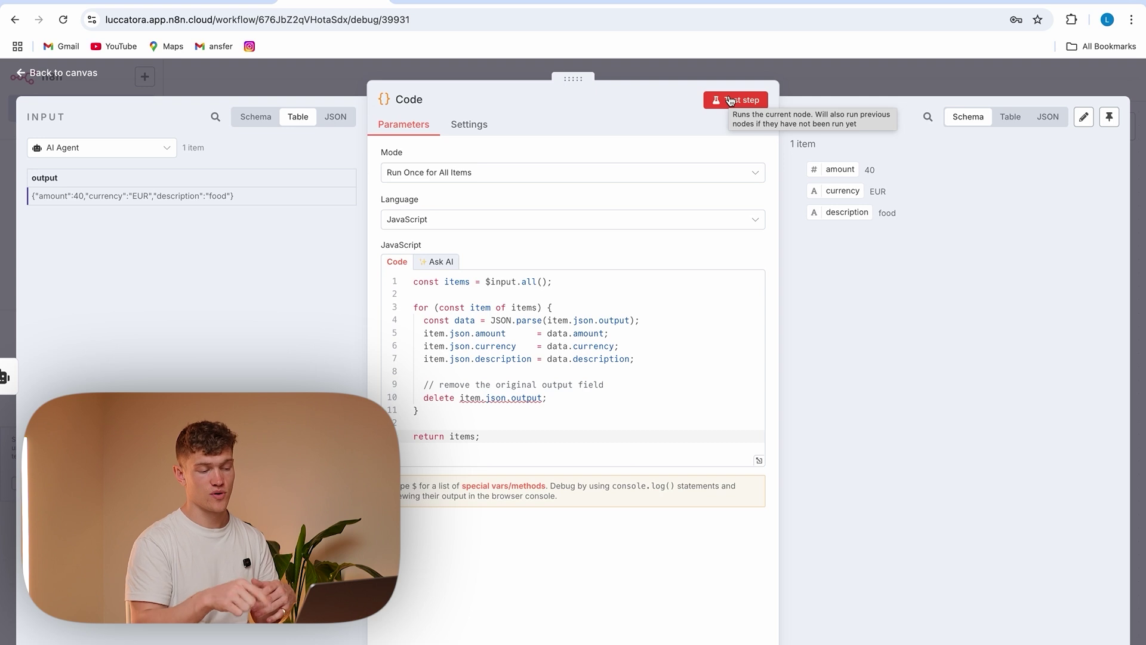
click(729, 100)
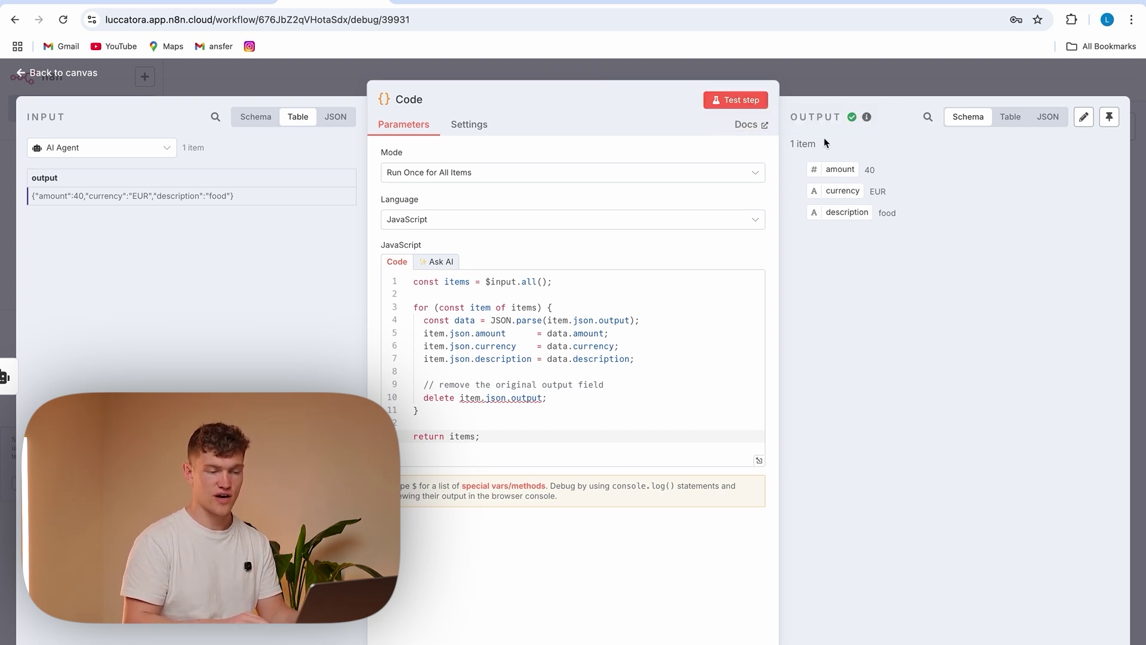
click(320, 85)
scroll(839, 402, right, 5)
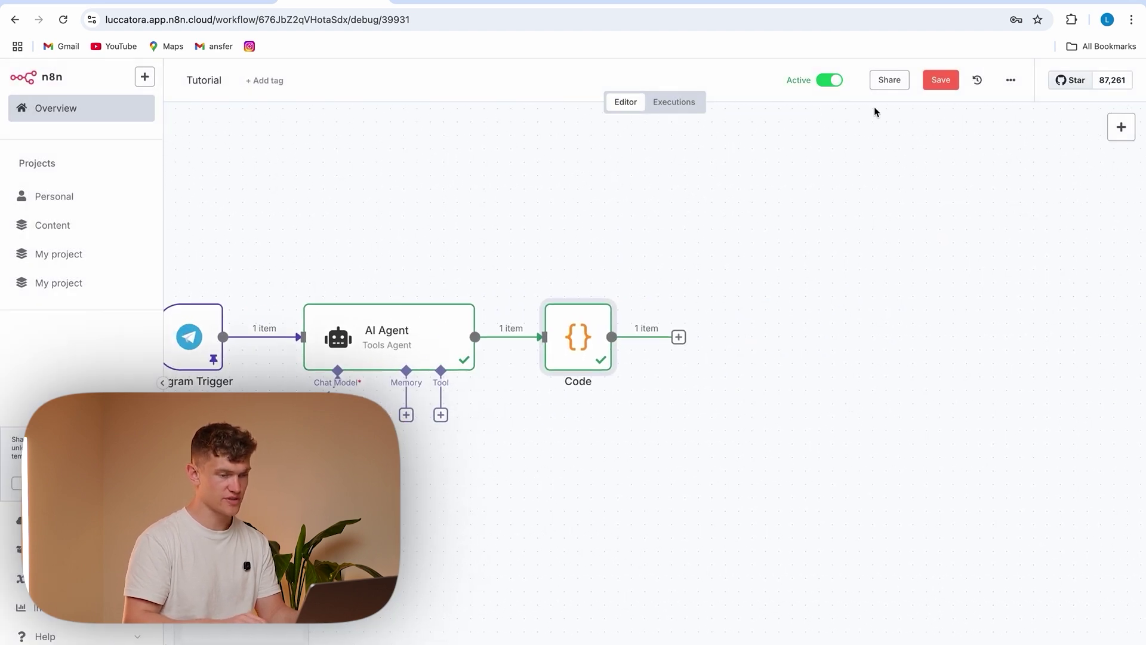
click(938, 89)
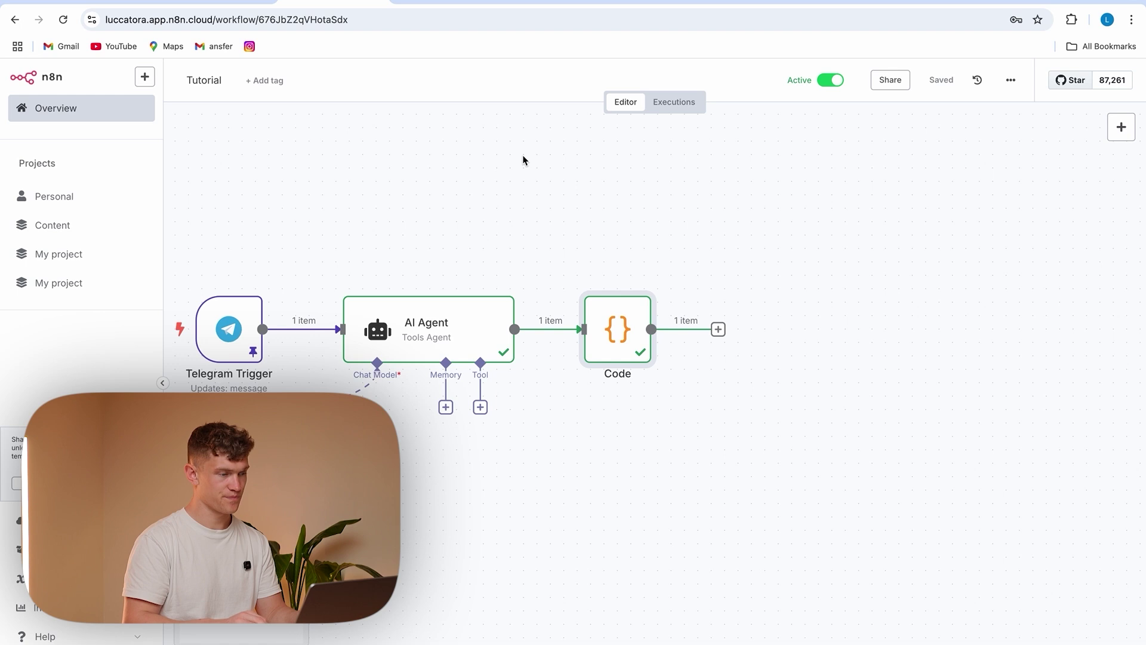
Add an If node after Code with the amount field and a Boolean 'is true' check
click(718, 329)
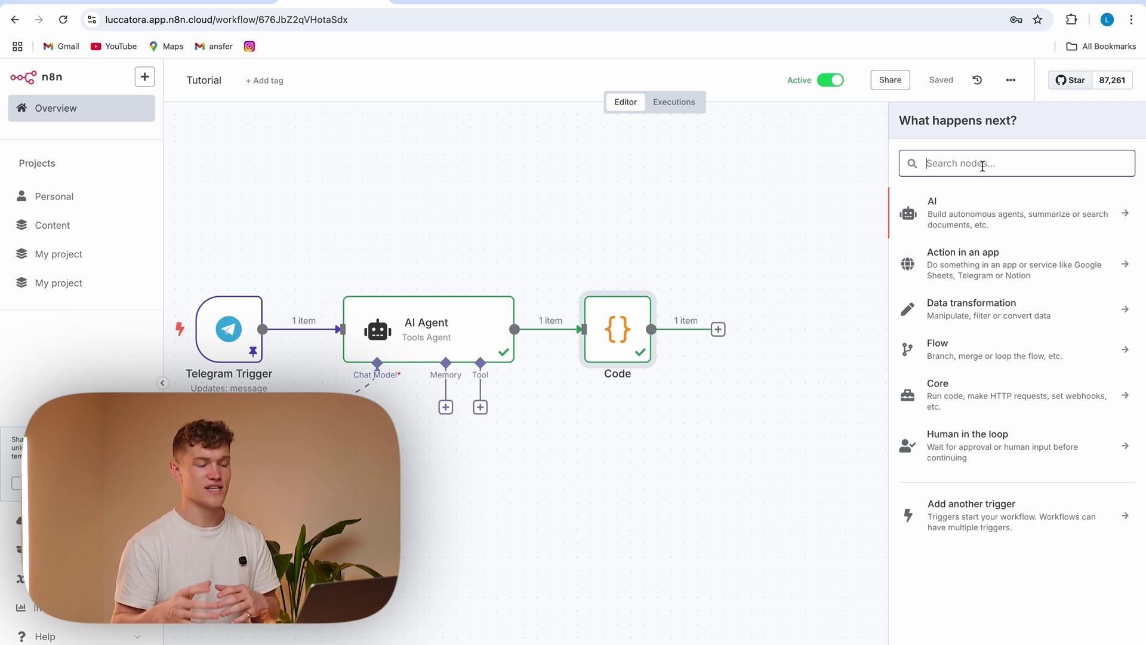
text(tr)
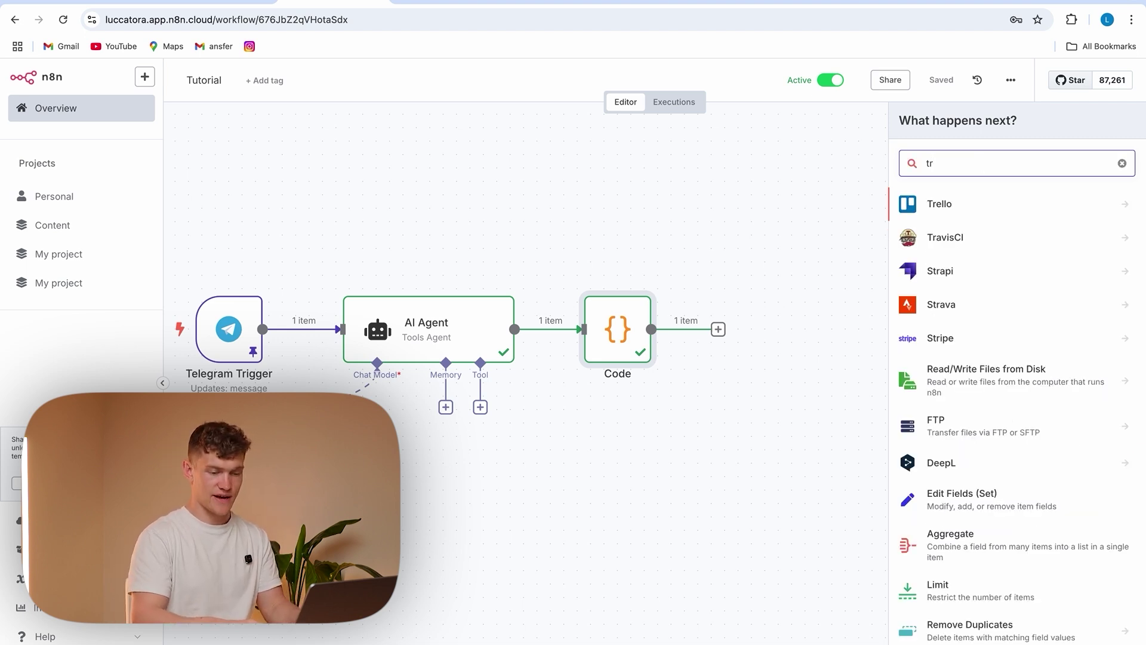
key(BackSpace)
key(BackSpace)
text(bool)
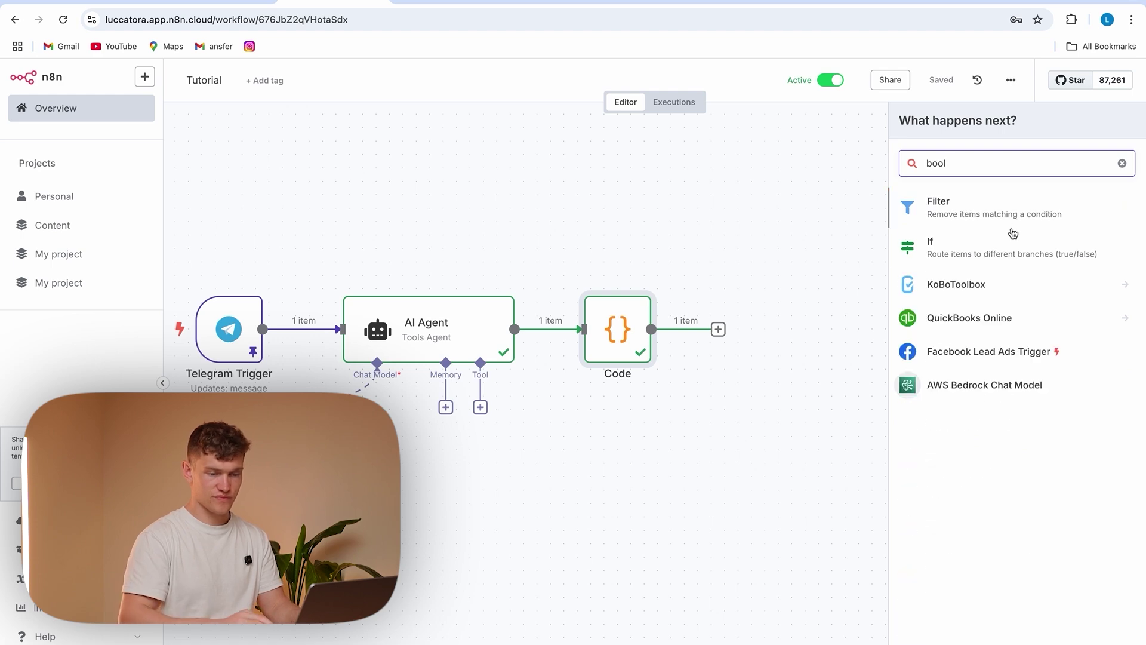
click(1001, 248)
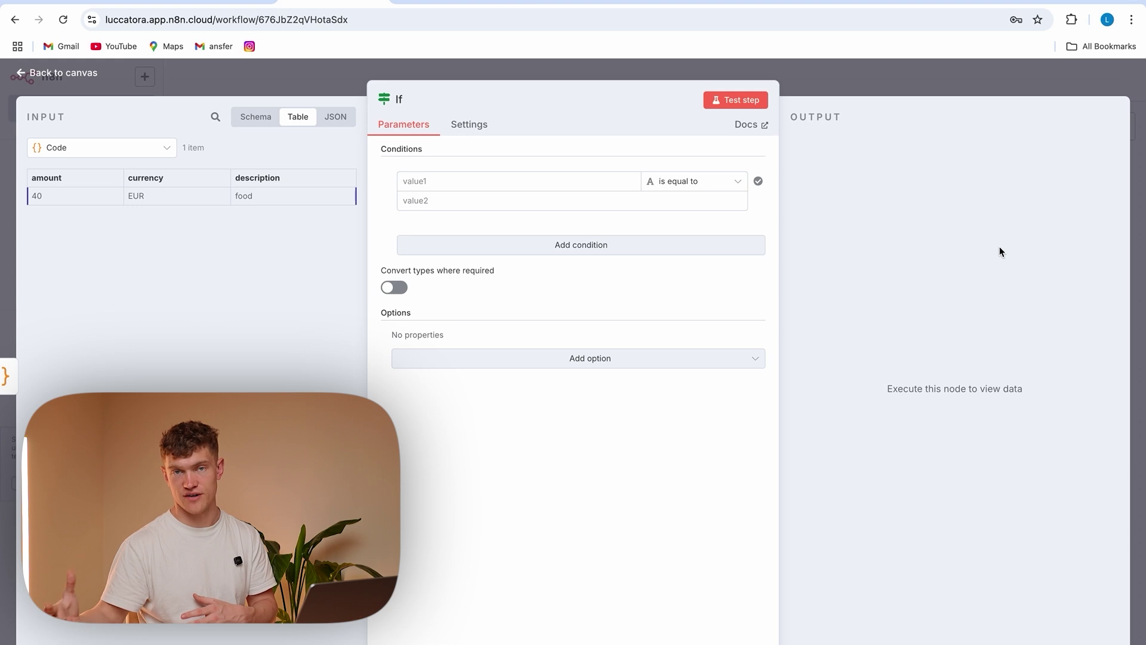
click(503, 189)
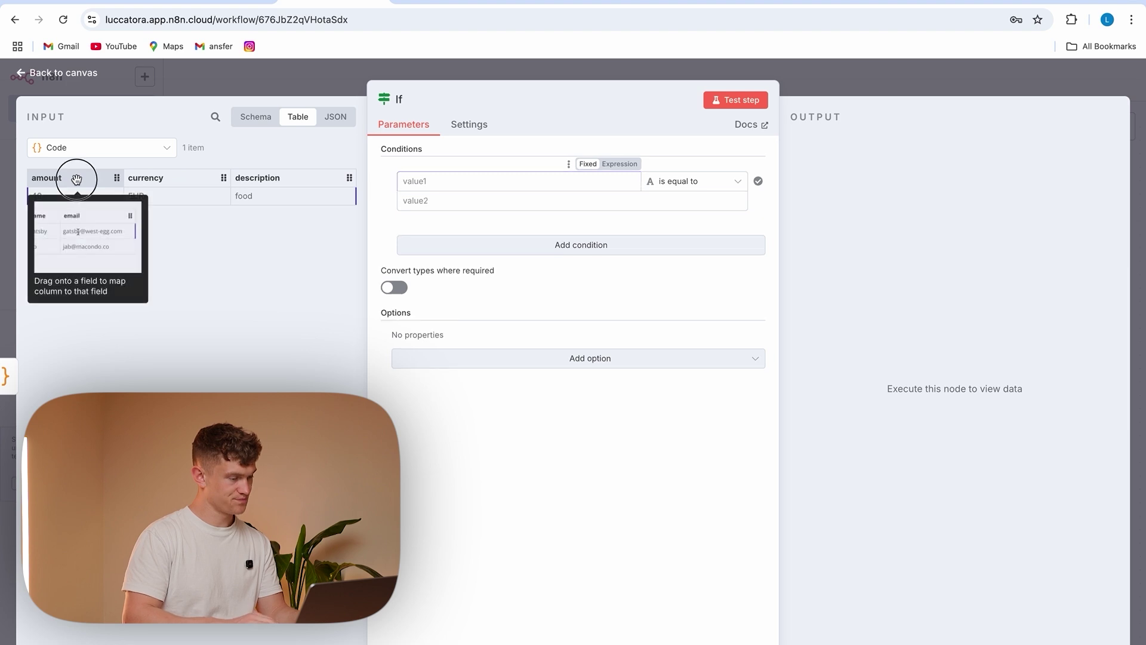
drag(76, 179, 448, 182)
click(701, 182)
mouse_move(729, 285)
click(778, 381)
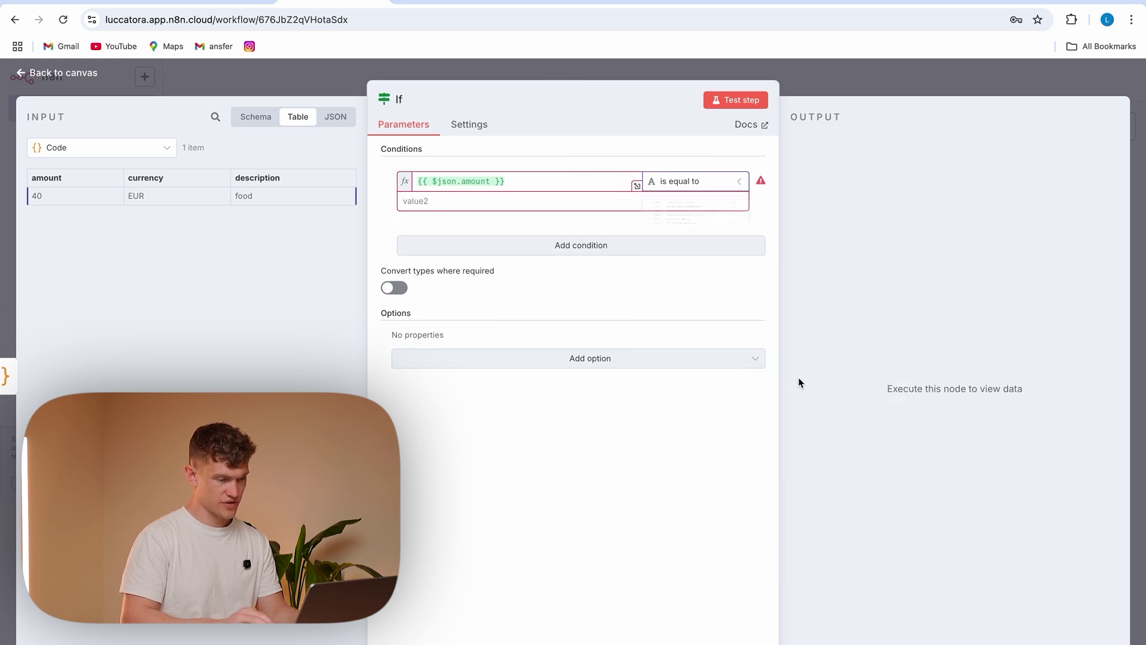
Edit the If condition expression to {{ $json.amount != '' }}
click(488, 183)
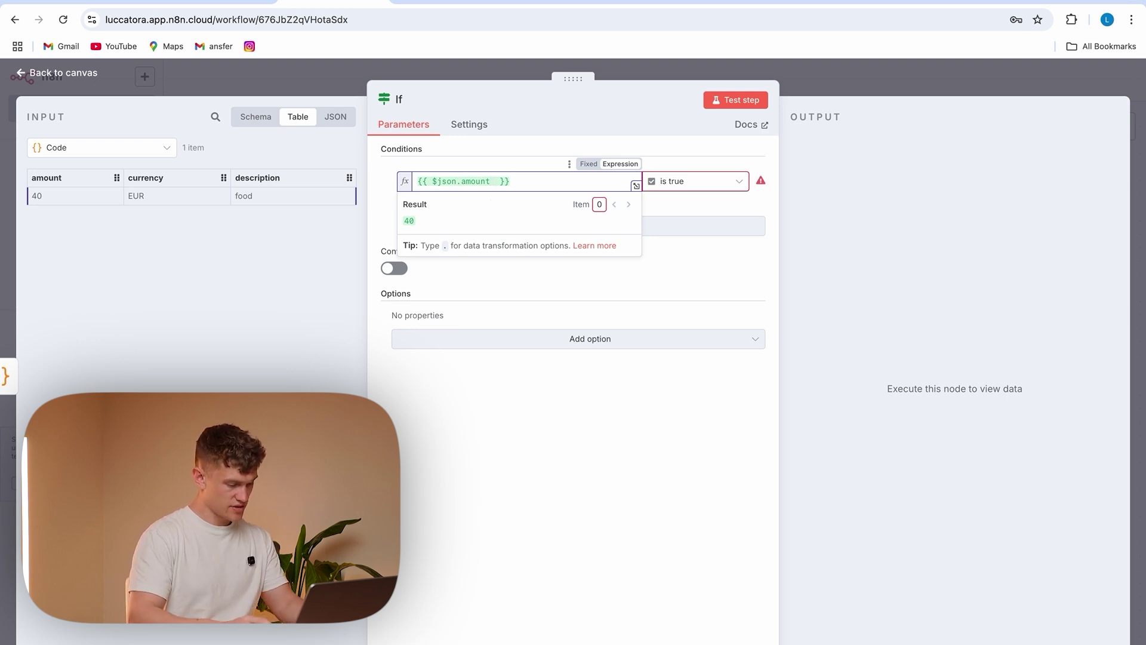
text(!= )
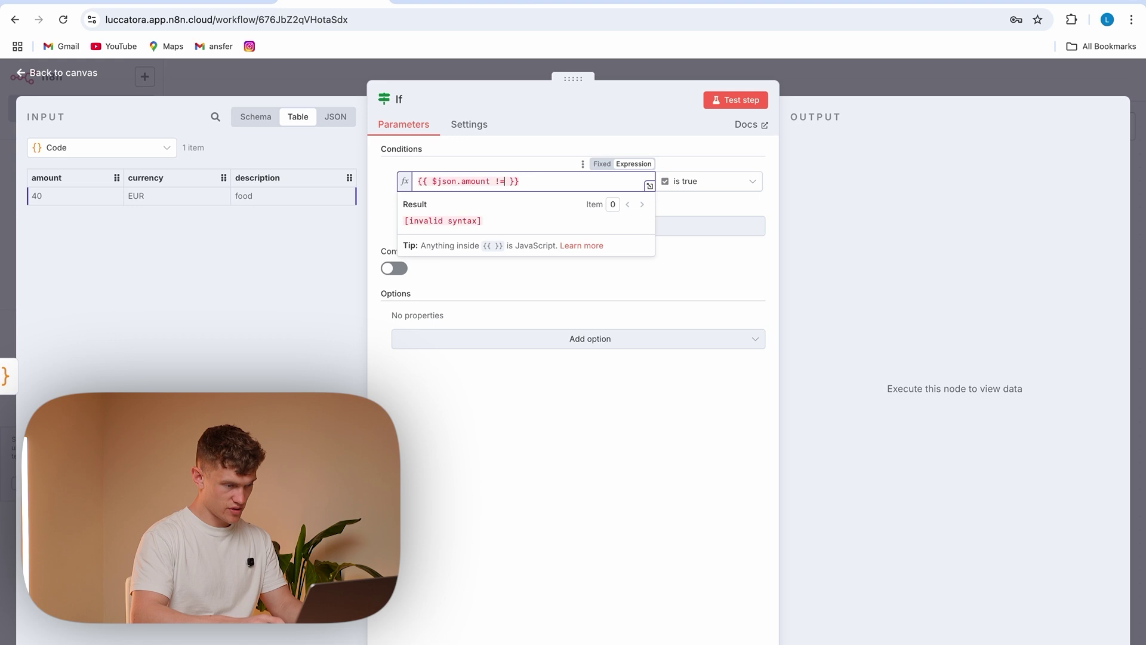
text('')
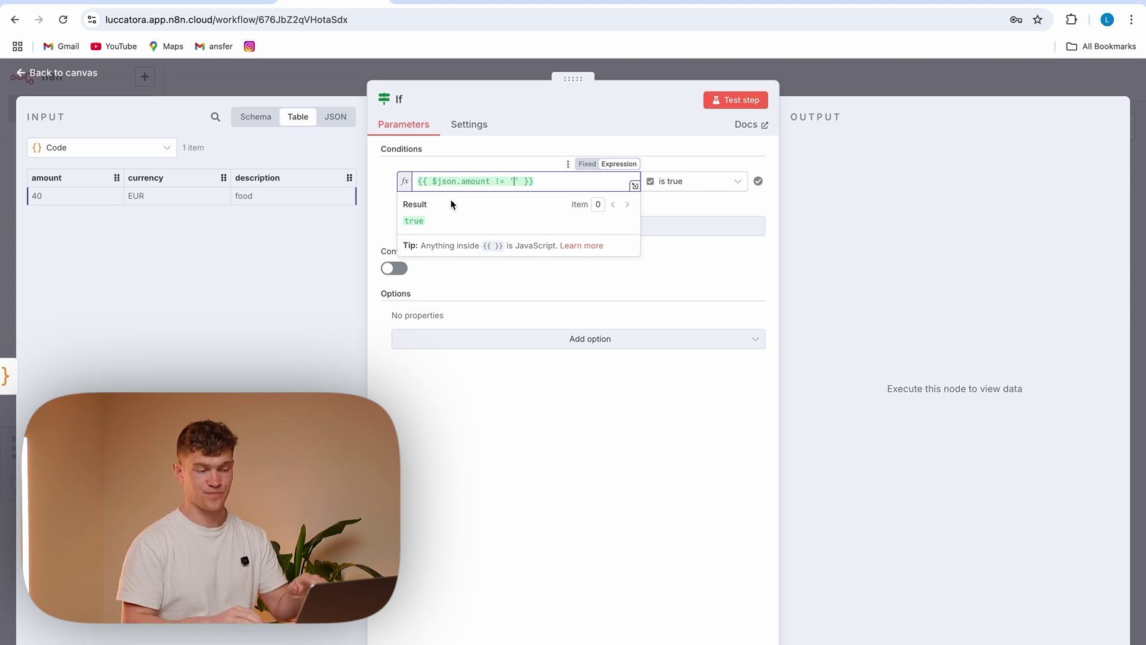
click(514, 181)
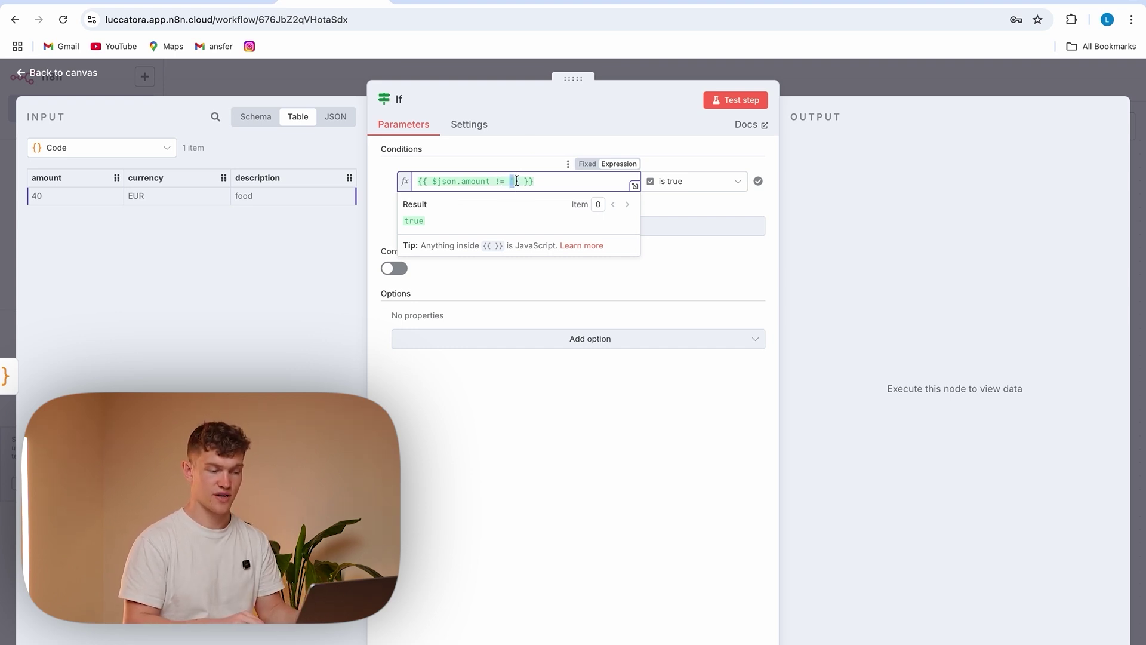
double_click(511, 181)
key(Left)
key(Left)
key(Left)
key(BackSpace)
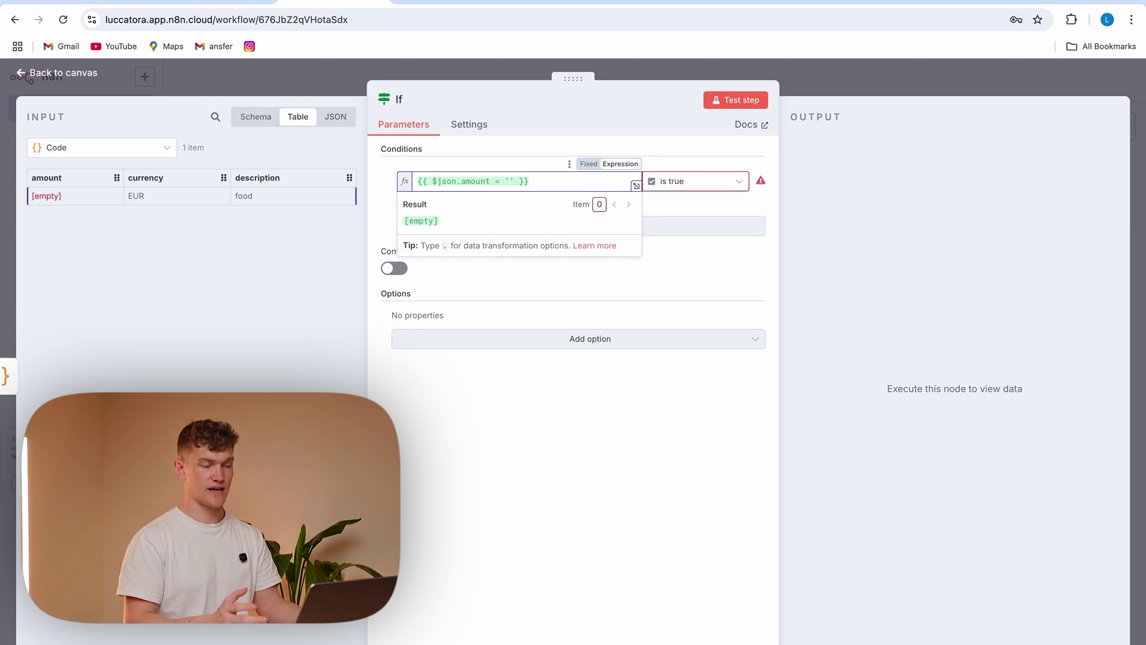
click(517, 410)
click(496, 181)
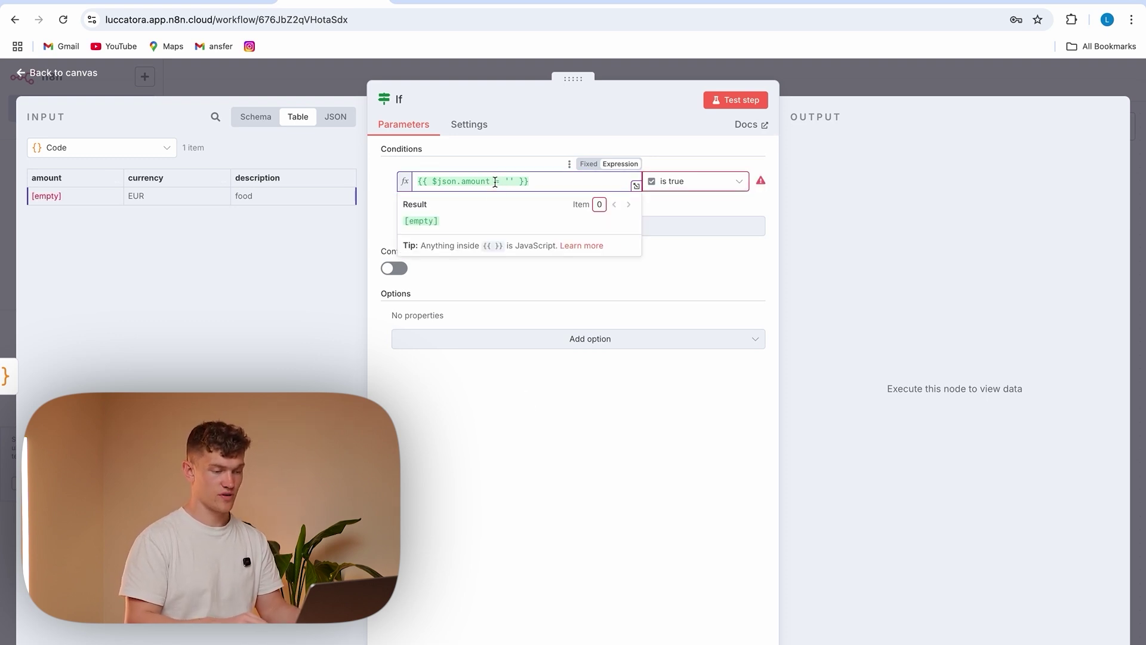
text(!)
click(517, 425)
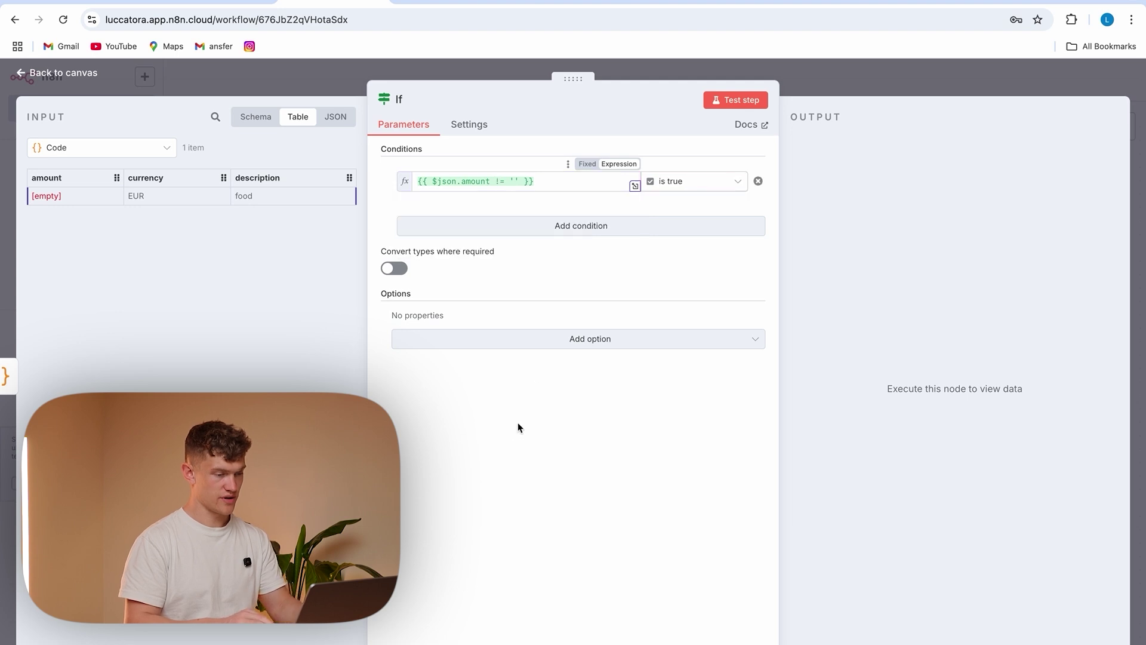
click(519, 181)
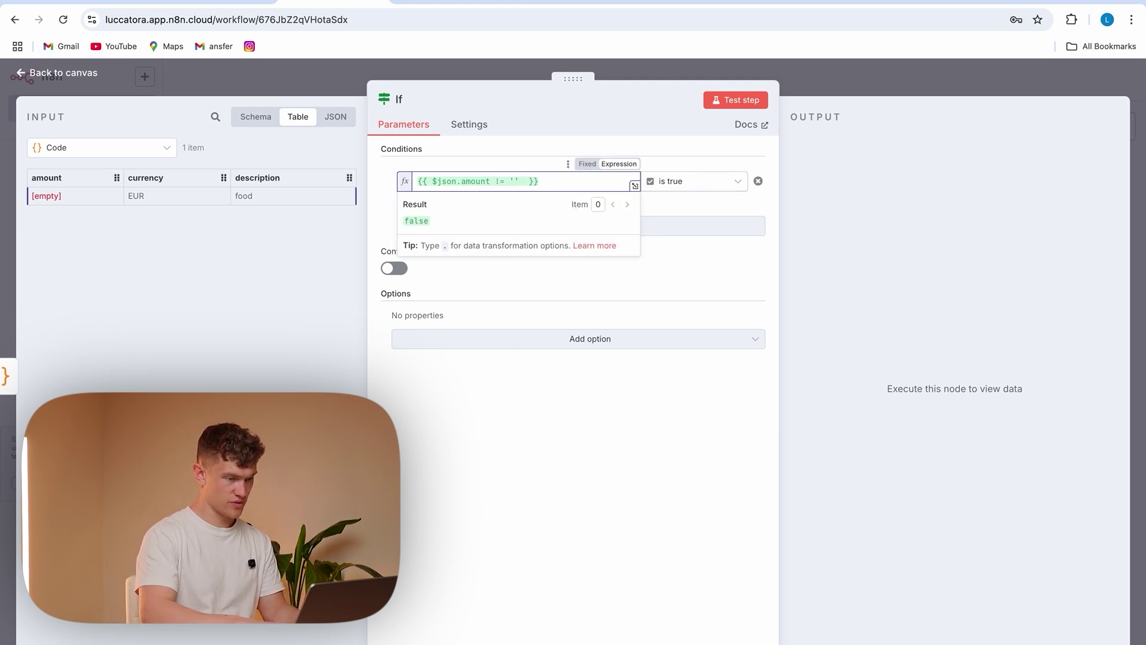
Extend the If condition with && description != ''
text(&&)
drag(255, 179, 538, 182)
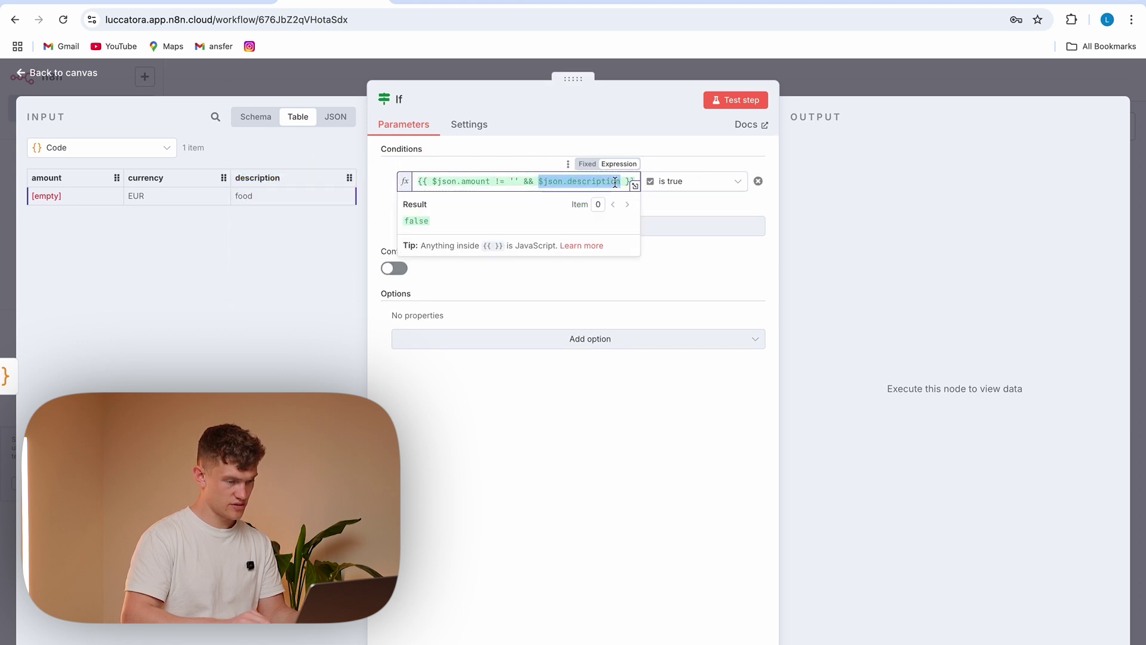
text(! )
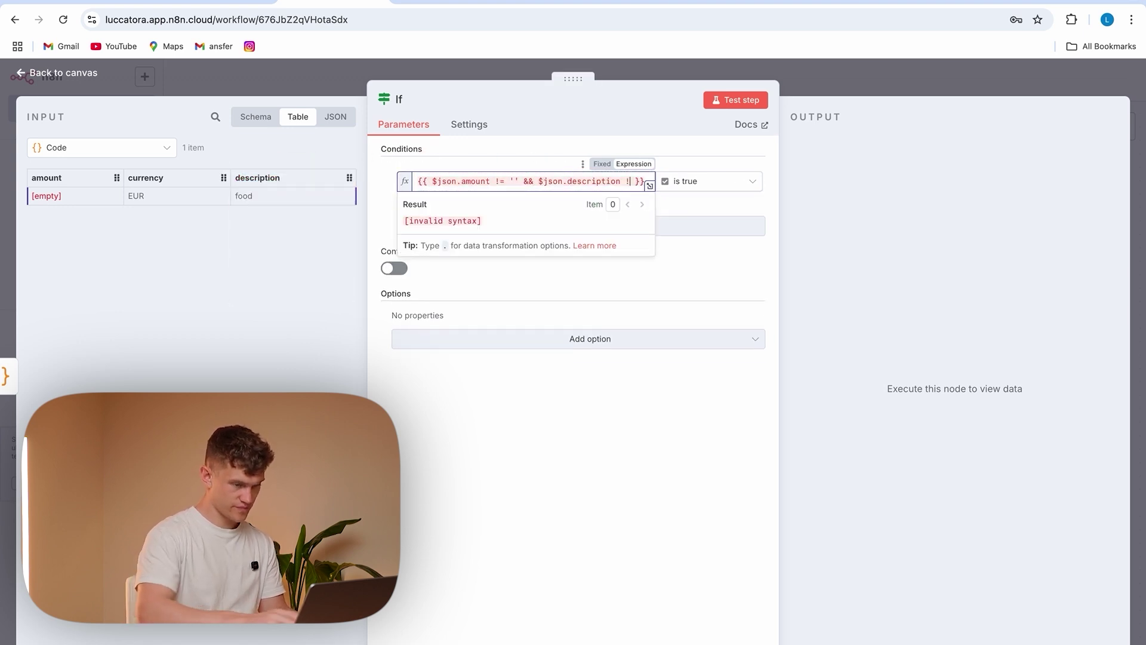
text(=)
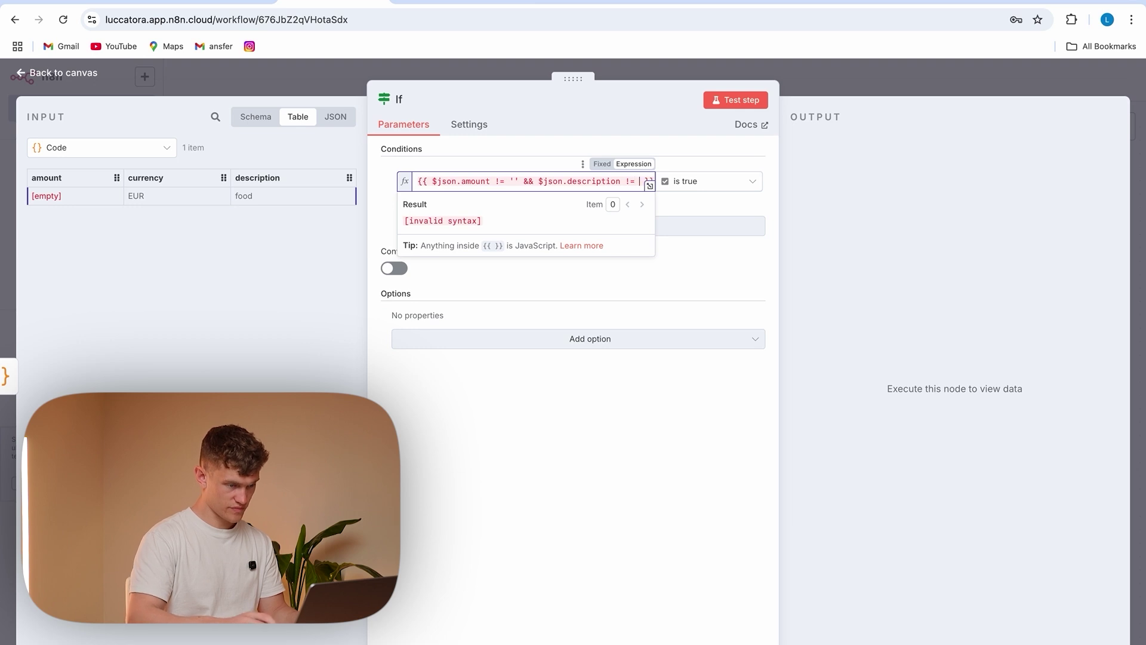
text( '')
click(593, 435)
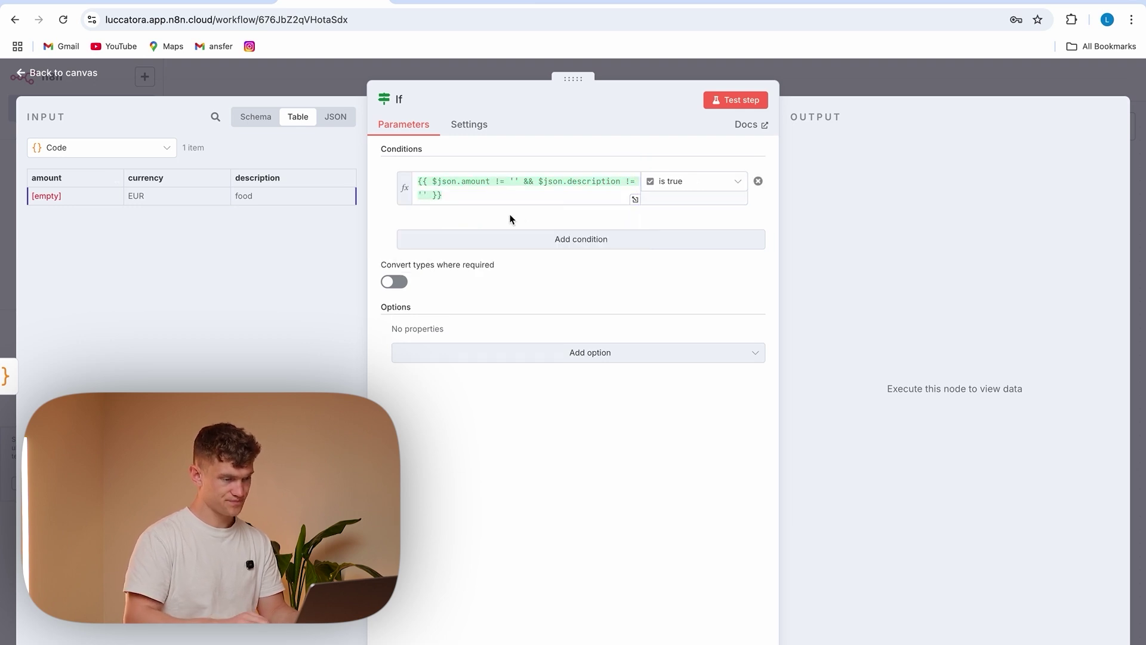
click(496, 196)
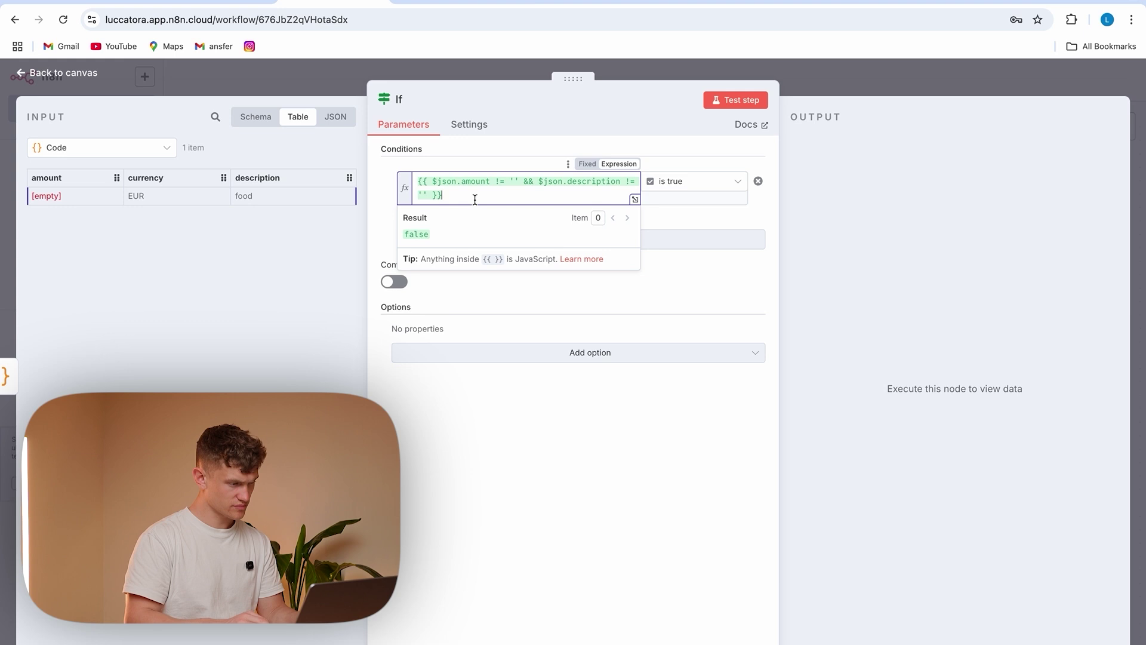
click(475, 423)
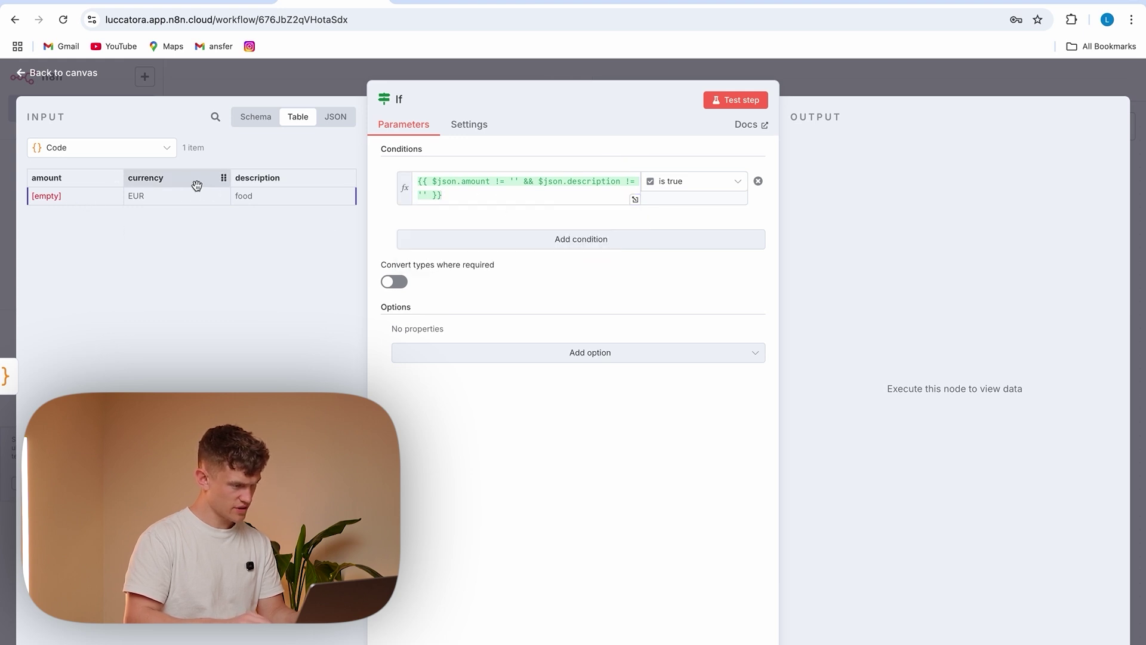
Compare the AI Agent and Code input data, then test the If condition
click(131, 154)
click(149, 195)
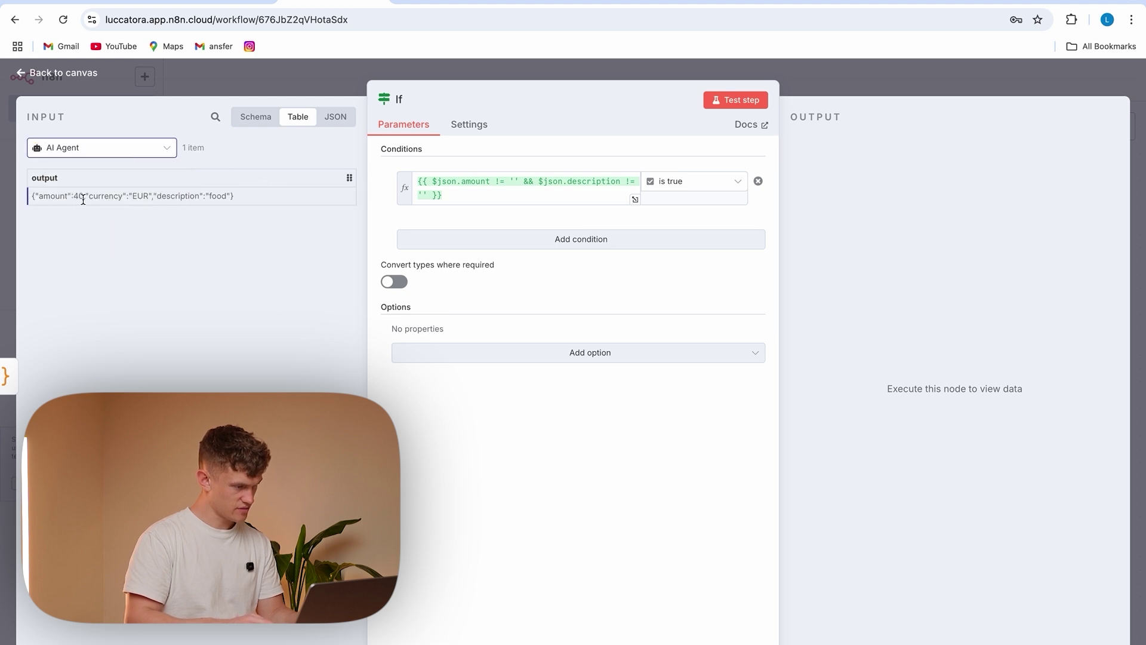
click(110, 155)
click(94, 184)
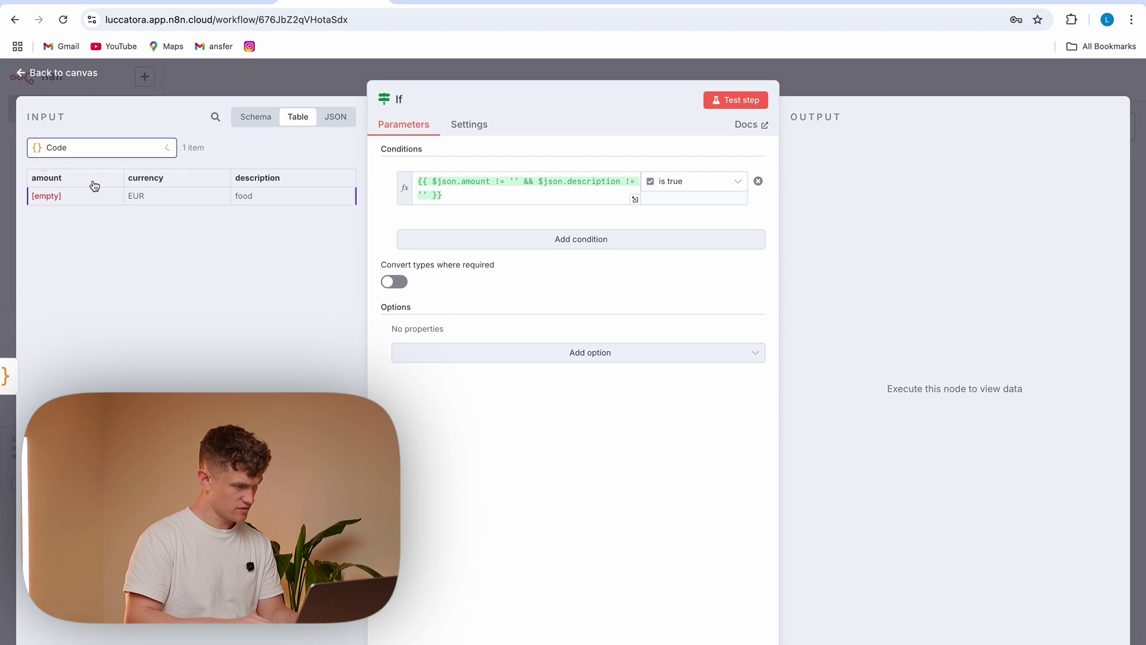
click(739, 102)
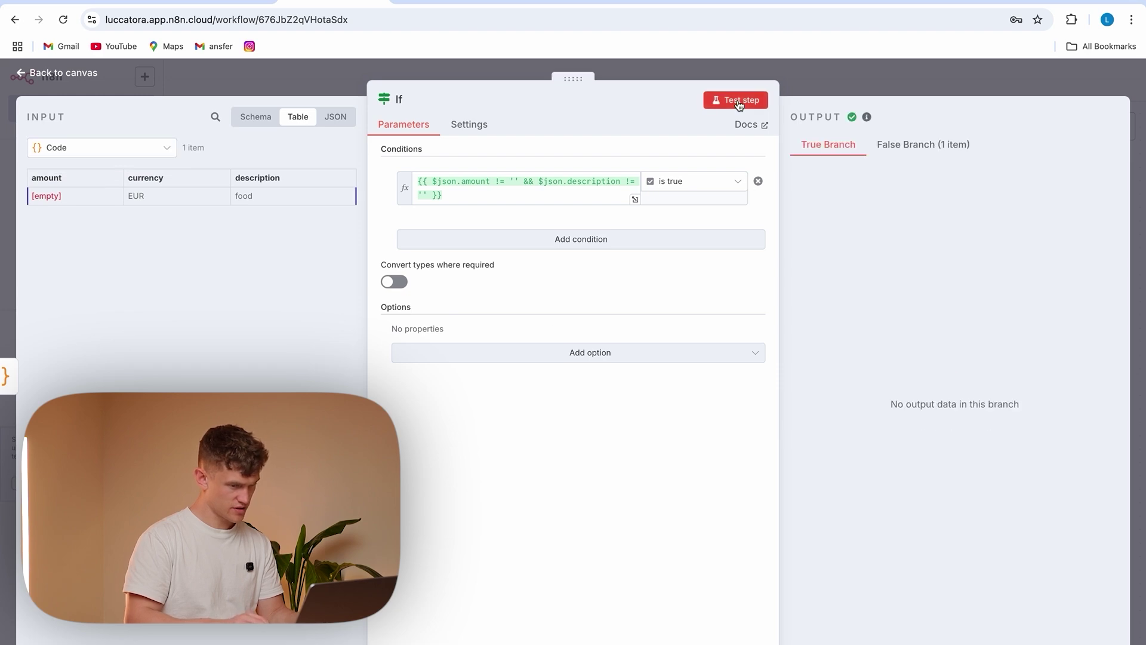
key(Escape)
Rerun the Code node and retest the If node, routing the 40 EUR food item to true
double_click(617, 329)
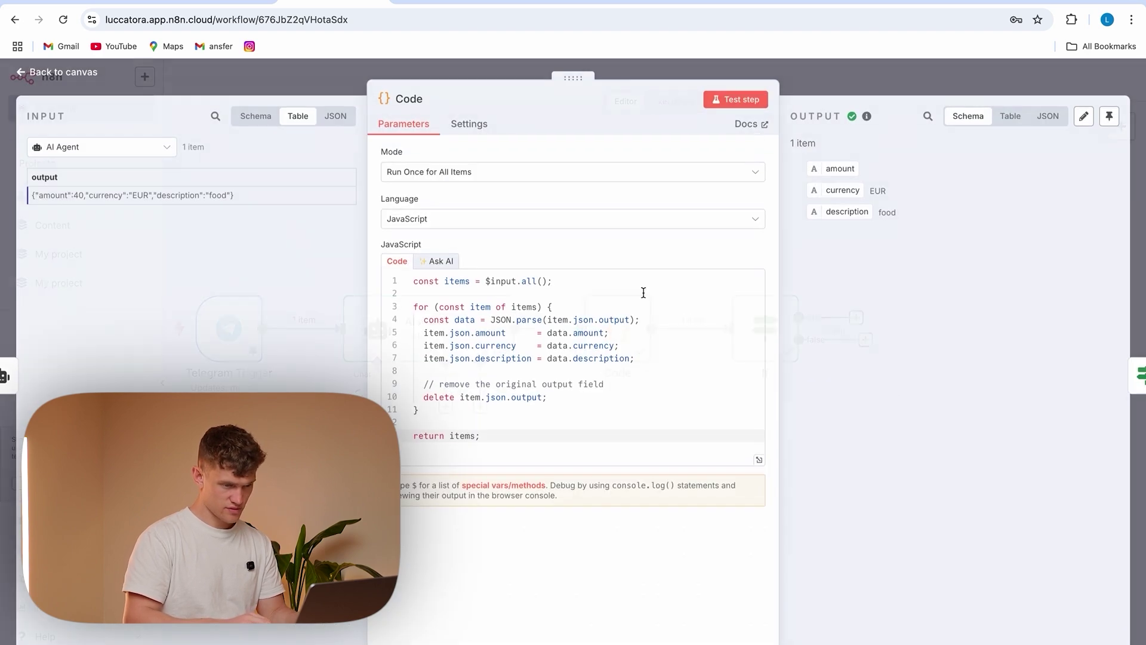
click(738, 100)
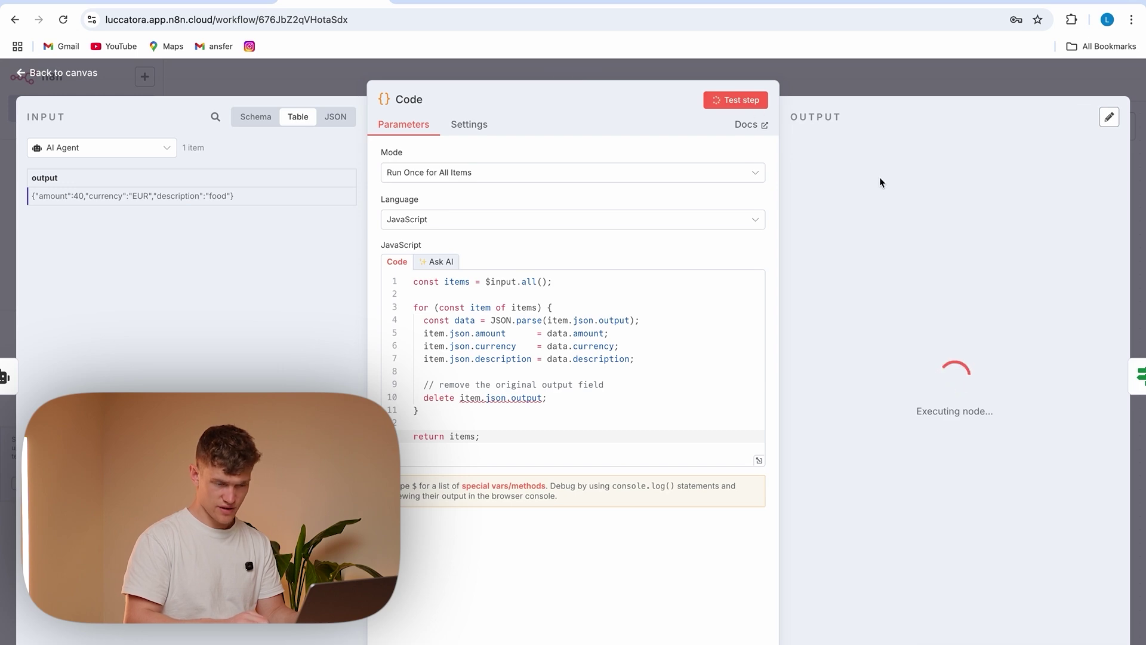
click(293, 88)
double_click(768, 323)
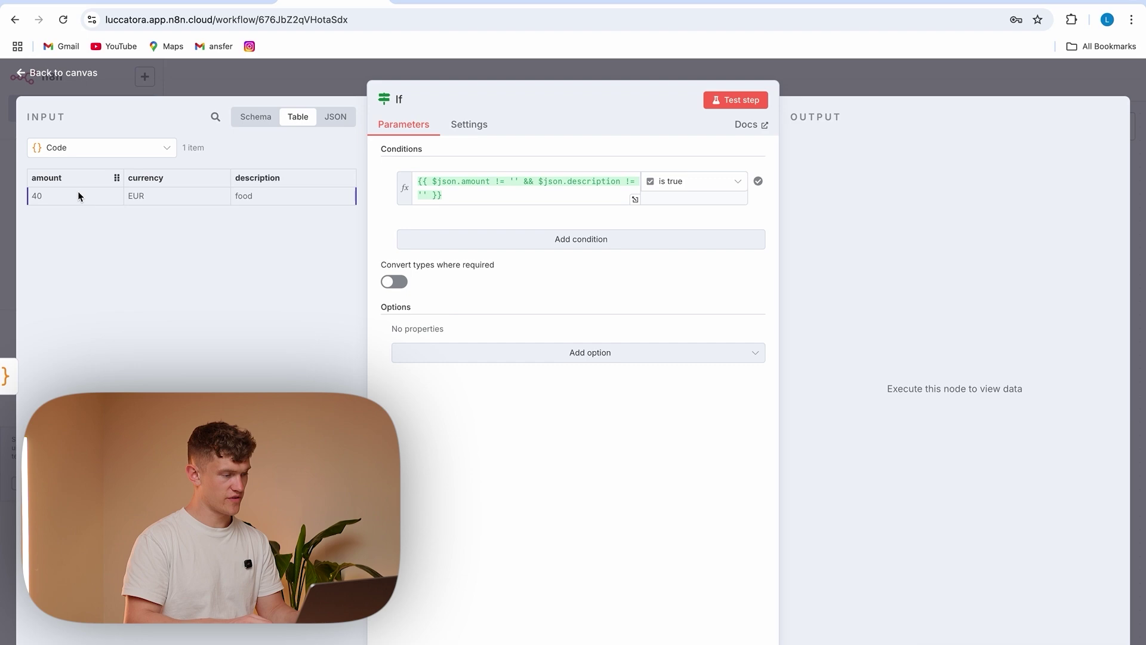
click(736, 100)
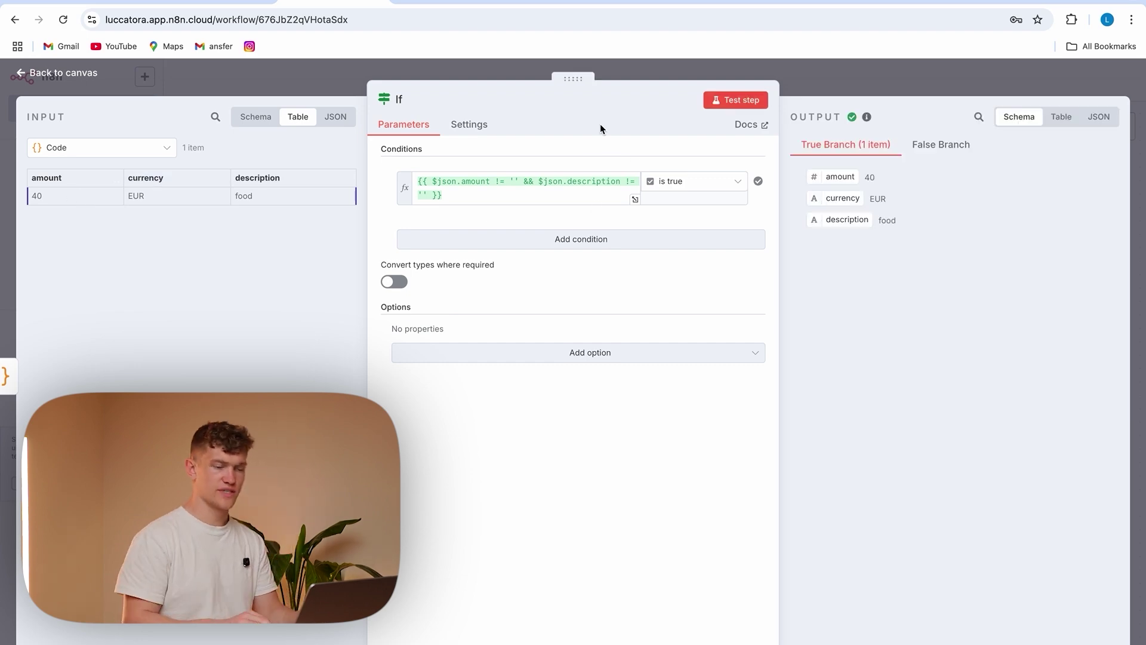
click(375, 74)
scroll(925, 388, right, 2)
drag(719, 321, 769, 493)
Add a second AI Agent on the If true branch with prompt source 'Define below'
text(ai)
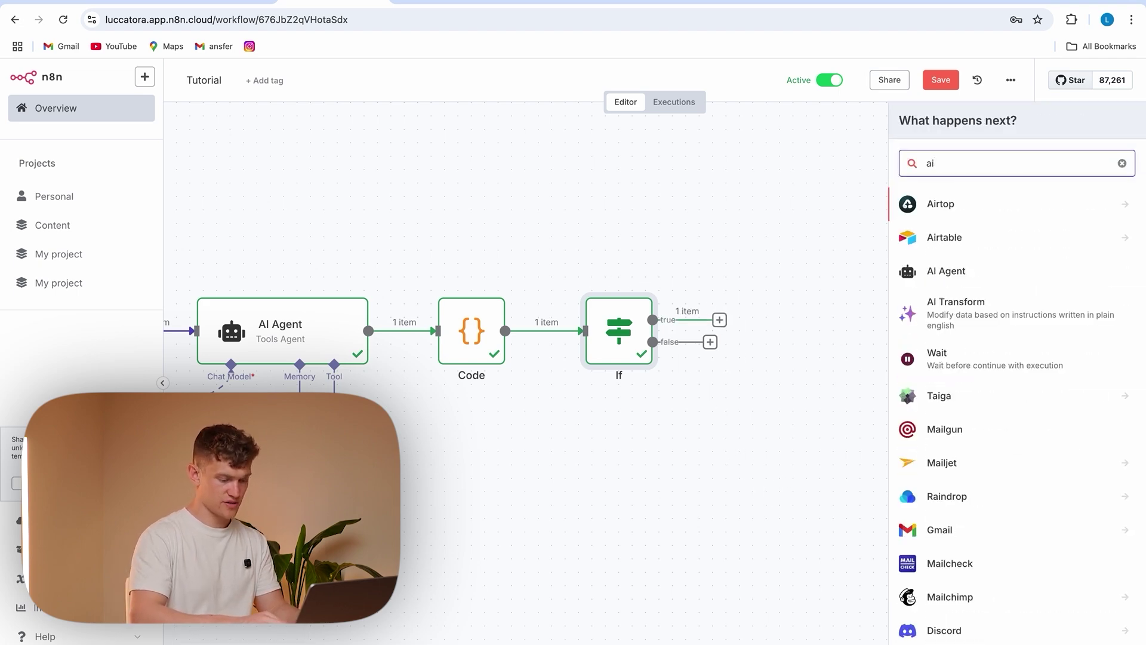
text( agent)
click(993, 211)
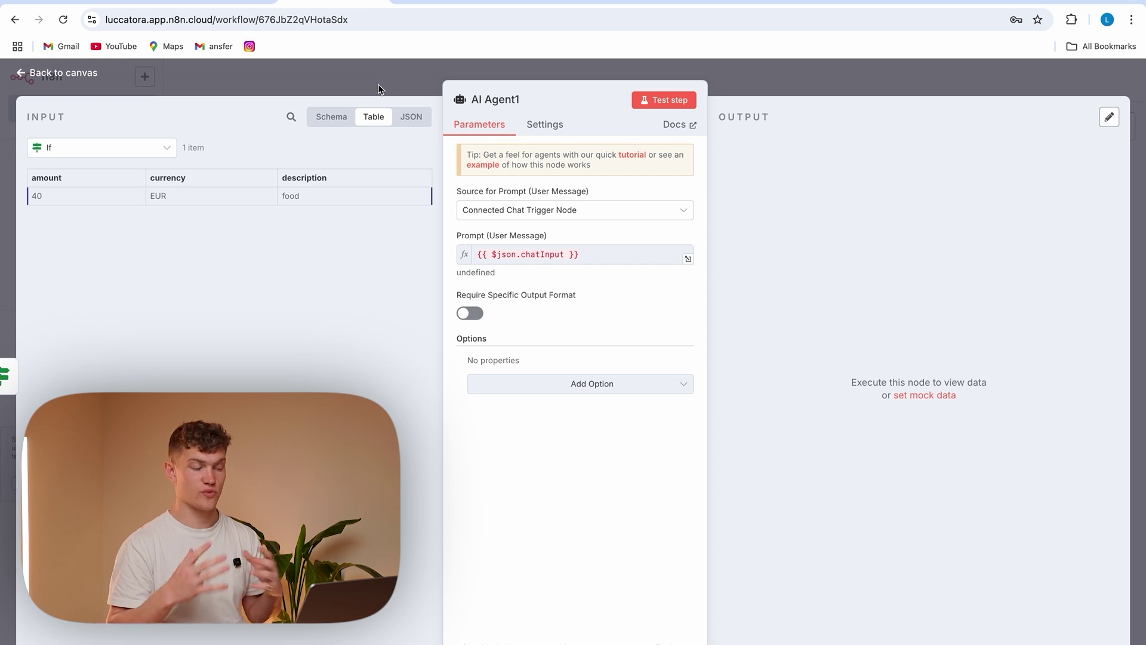
click(555, 210)
click(544, 286)
Write the prompt with amount, currency and description labels mapped to their fields
click(525, 257)
text(amount)
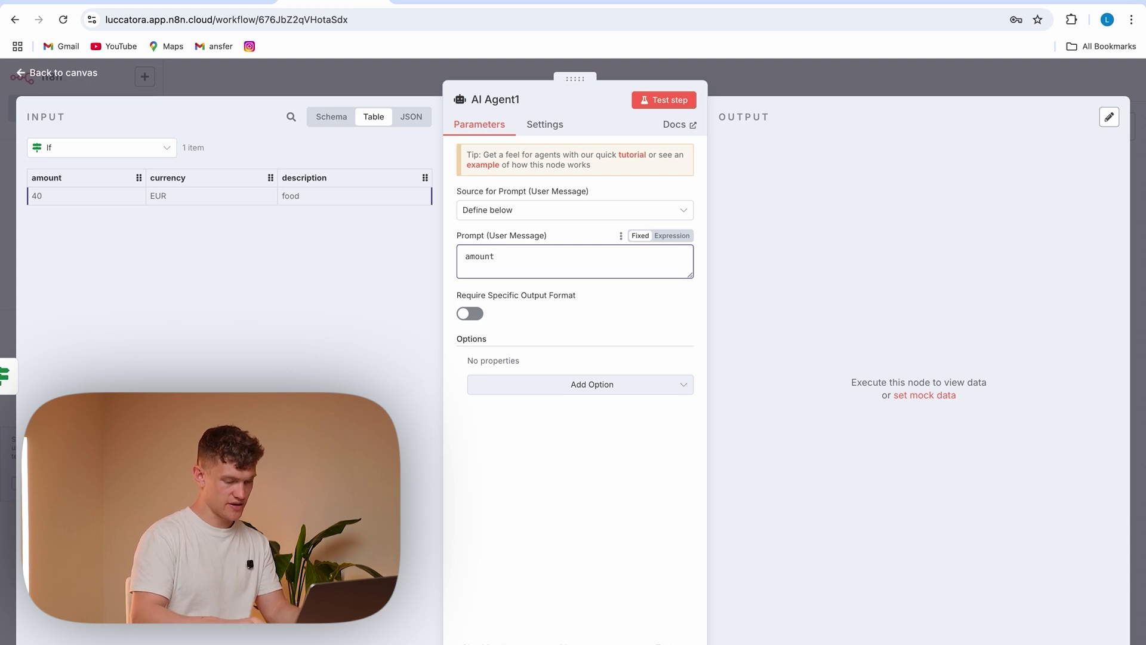
text(:)
drag(54, 180, 537, 262)
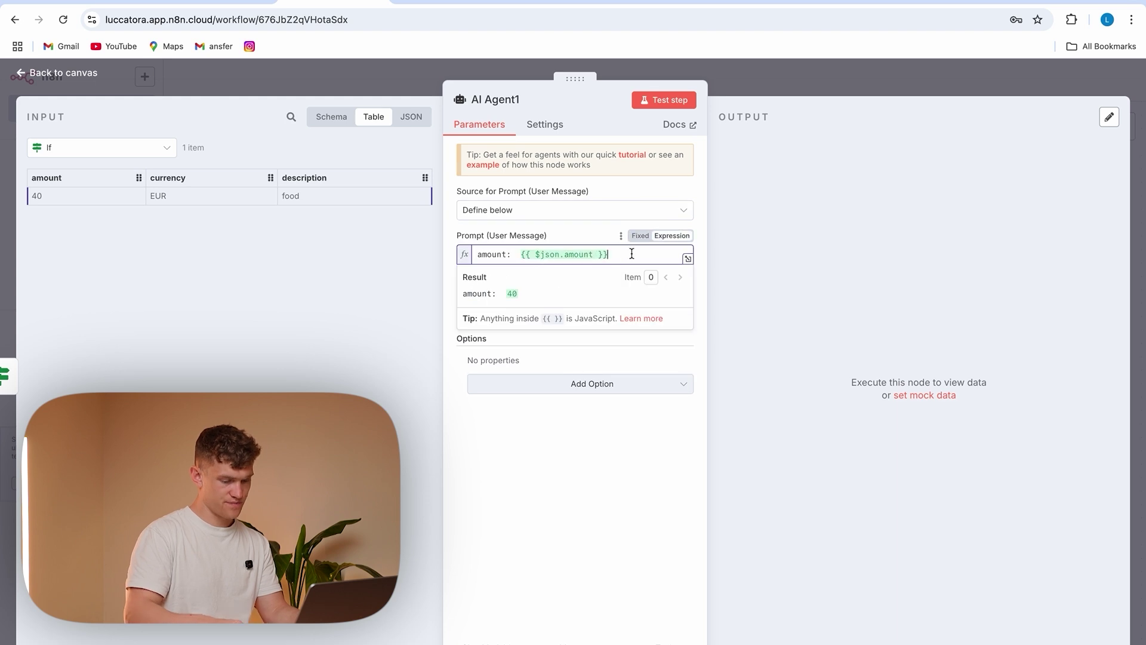
key(Return)
text(currency:)
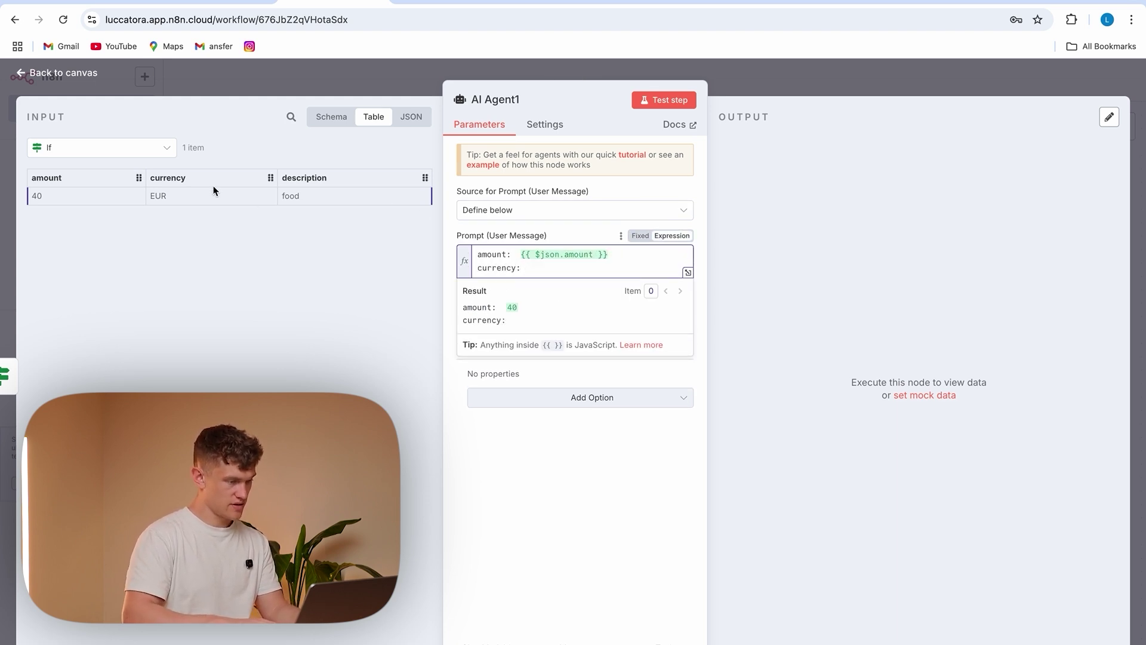
drag(209, 177, 550, 267)
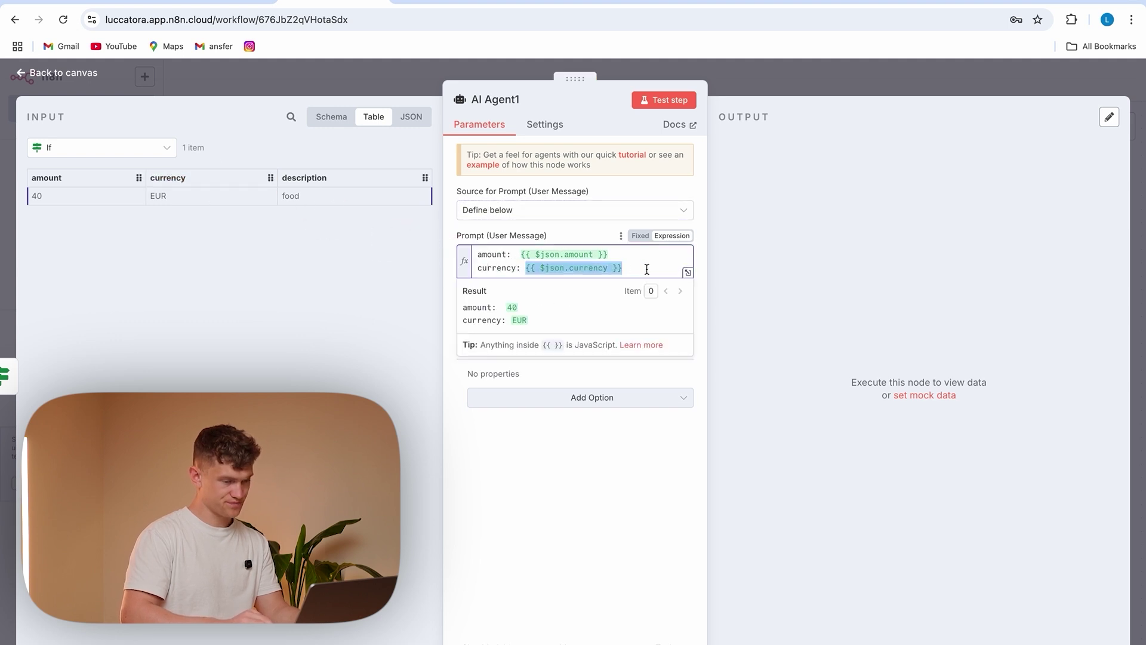
text(description)
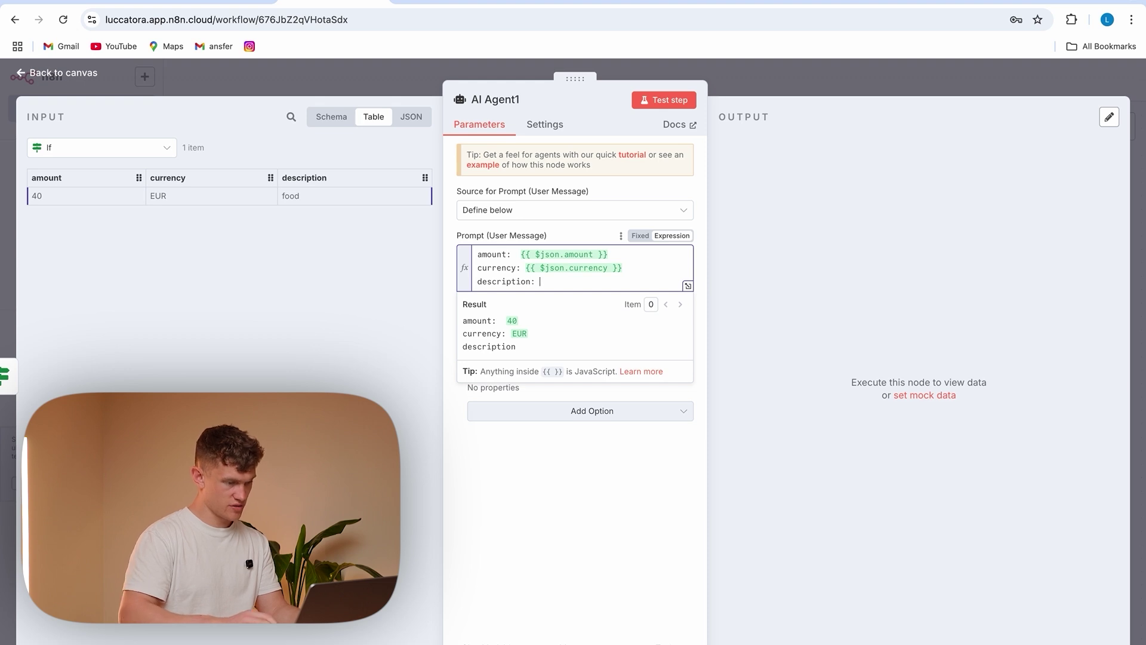
text(:)
drag(304, 177, 572, 283)
click(551, 576)
Paste a system message that categorizes expenses and converts them to GBP via fxRate, as an expression
click(580, 411)
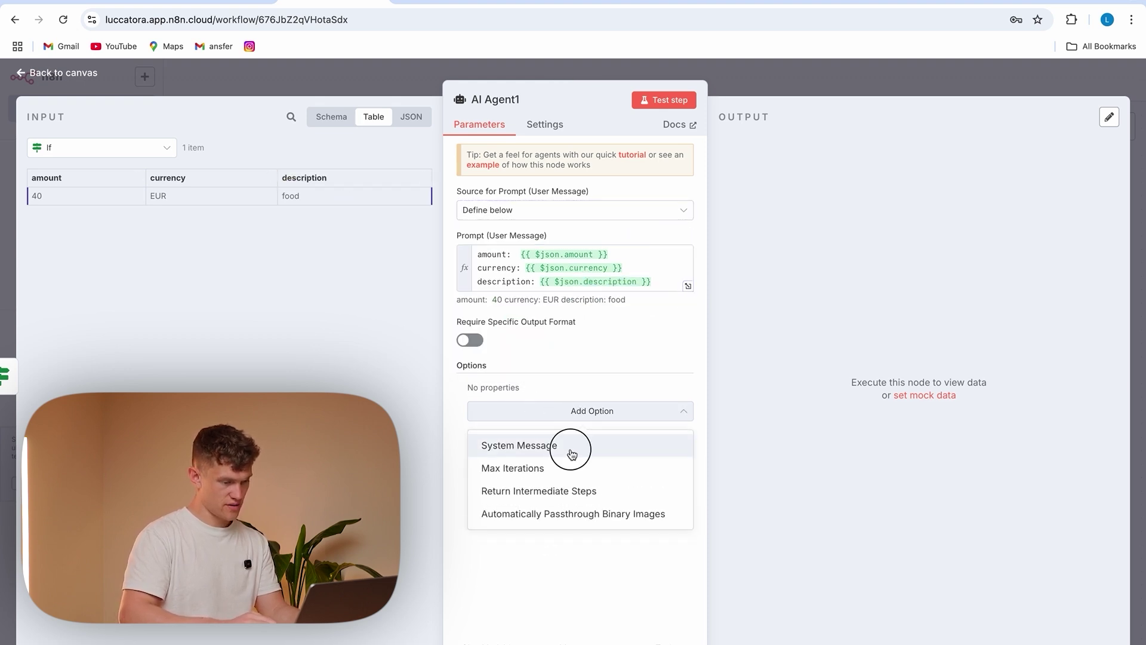
click(572, 454)
drag(640, 414, 477, 399)
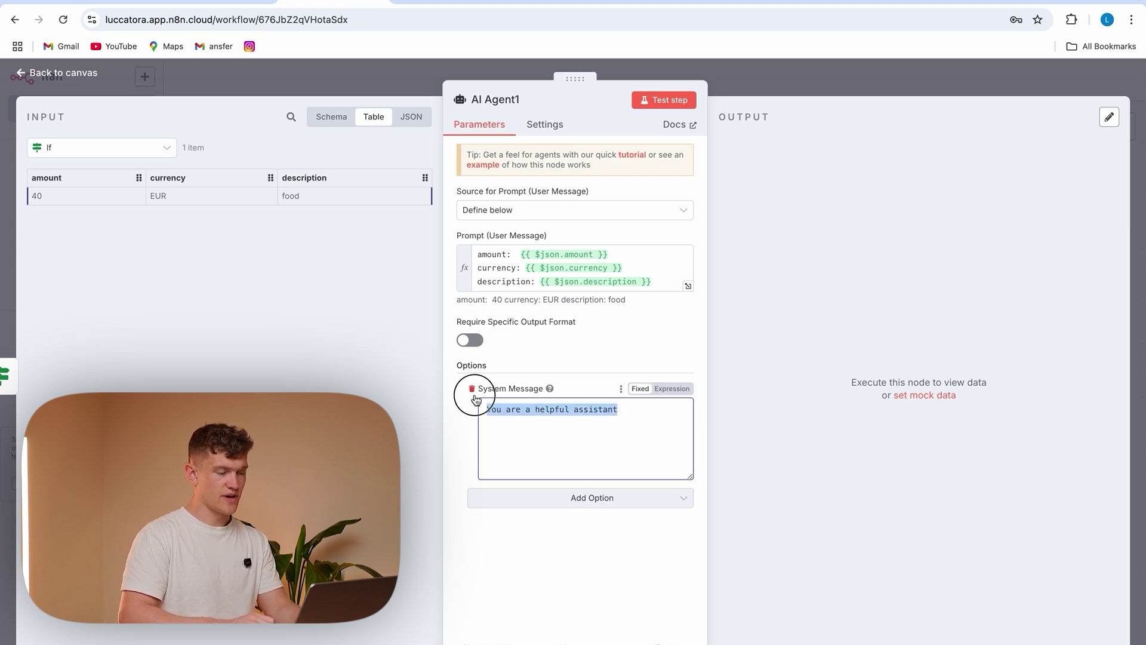
key(ctrl+v)
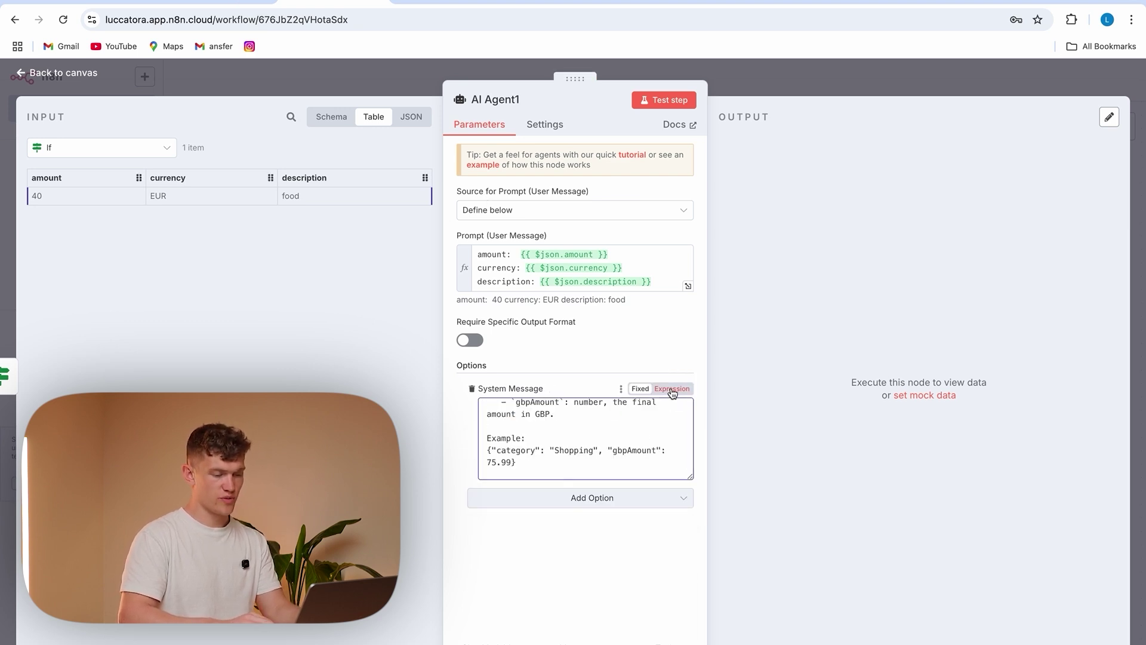
click(672, 389)
click(689, 469)
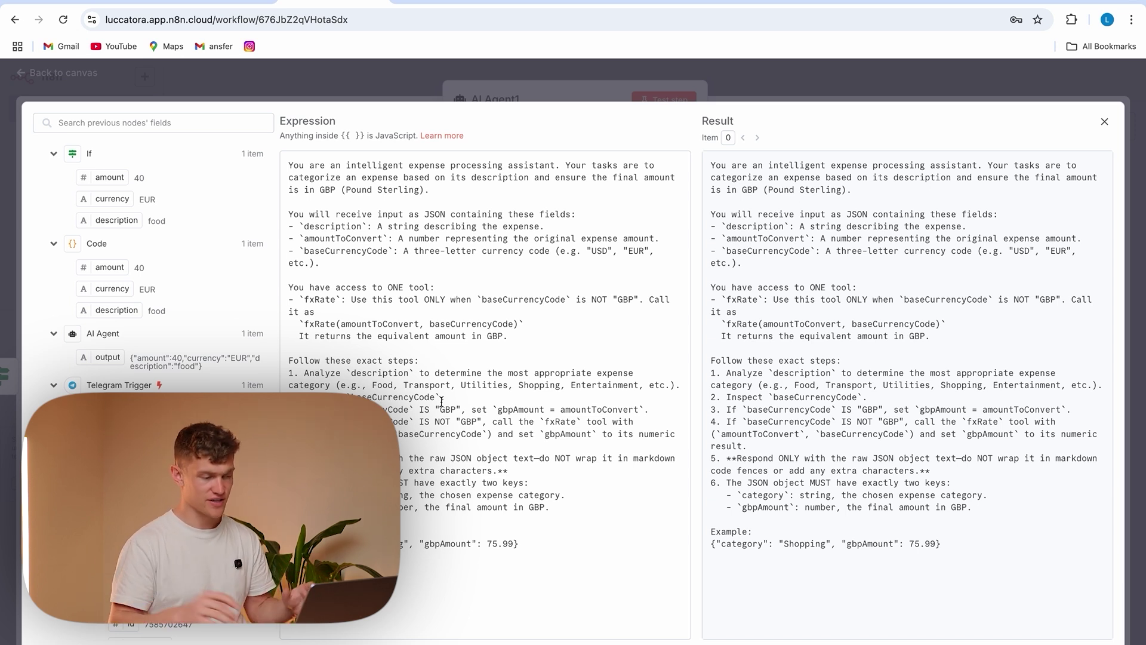
click(305, 300)
drag(305, 300, 334, 301)
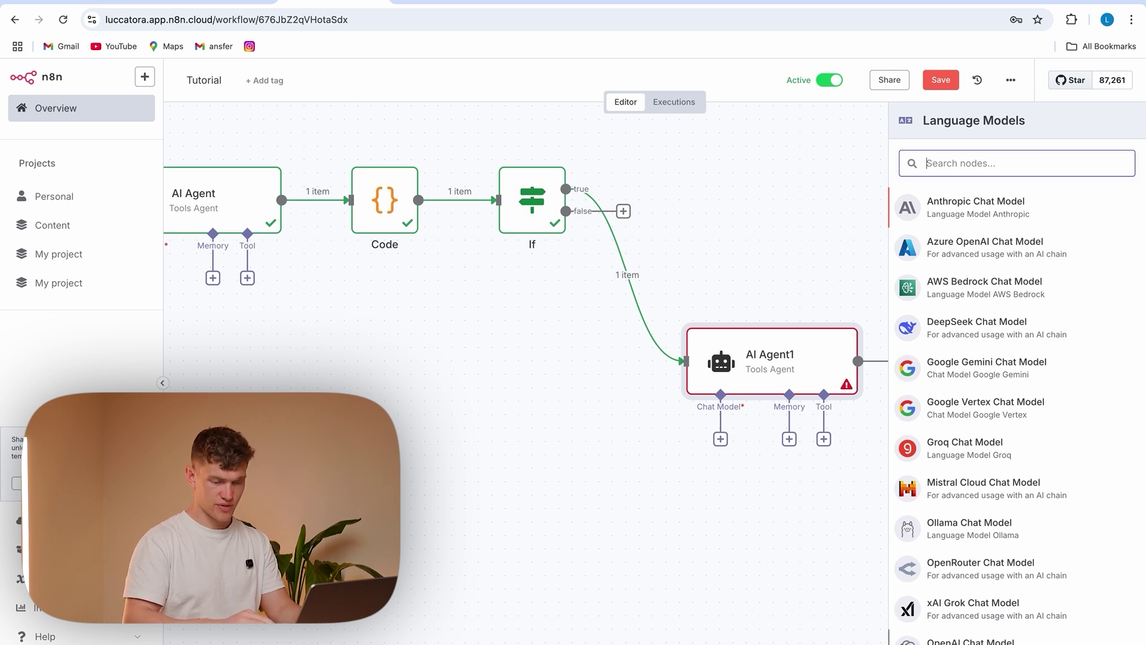
Attach an OpenAI Chat Model to AI Agent1 and set its model to gpt-4.1
click(971, 640)
click(572, 213)
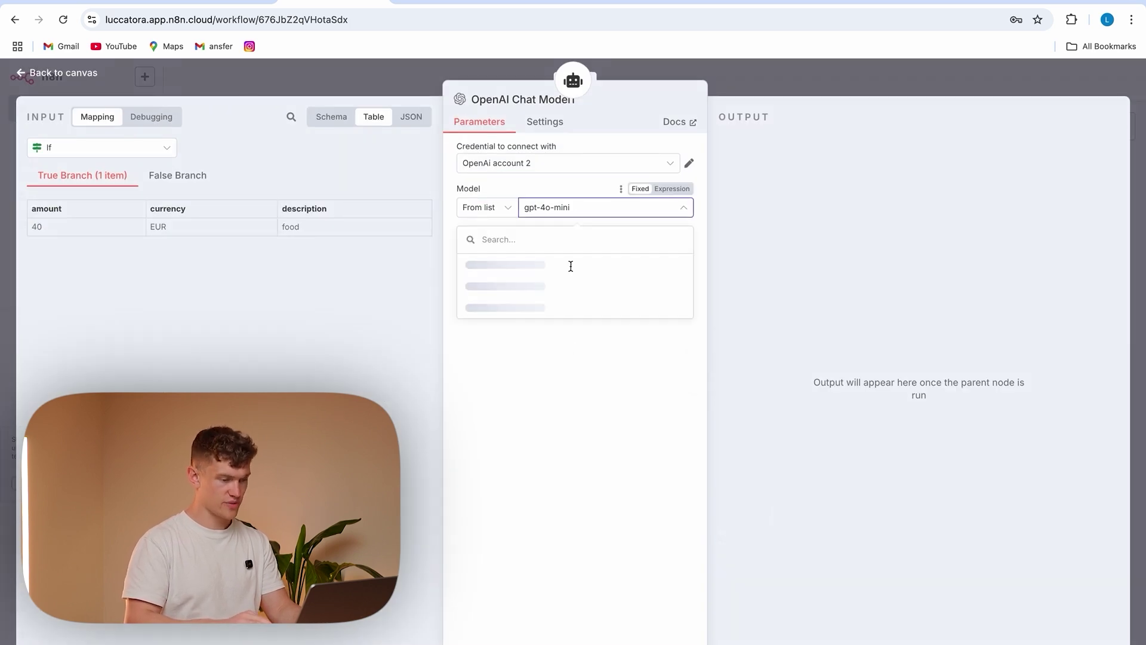
scroll(576, 359, down, 5)
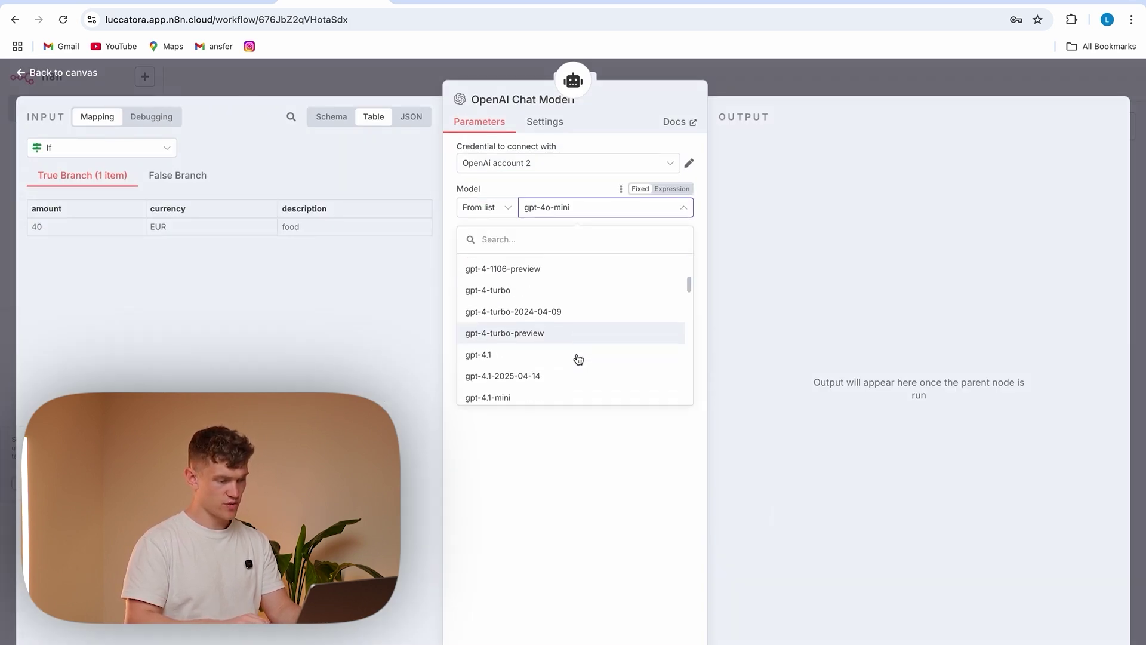
click(544, 291)
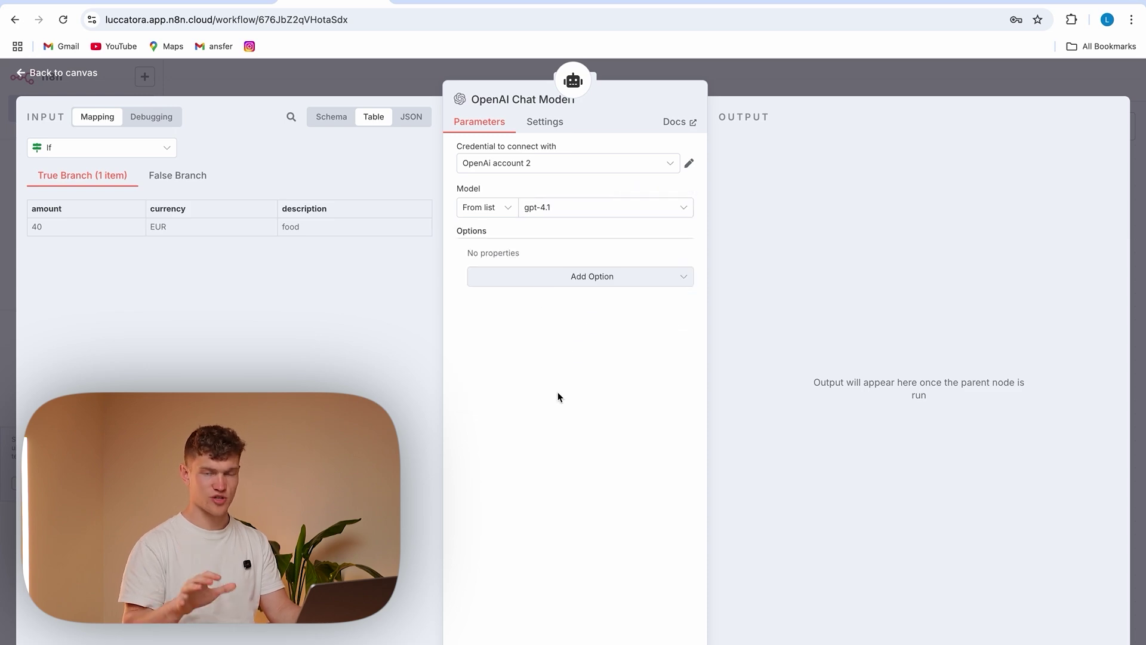
click(380, 76)
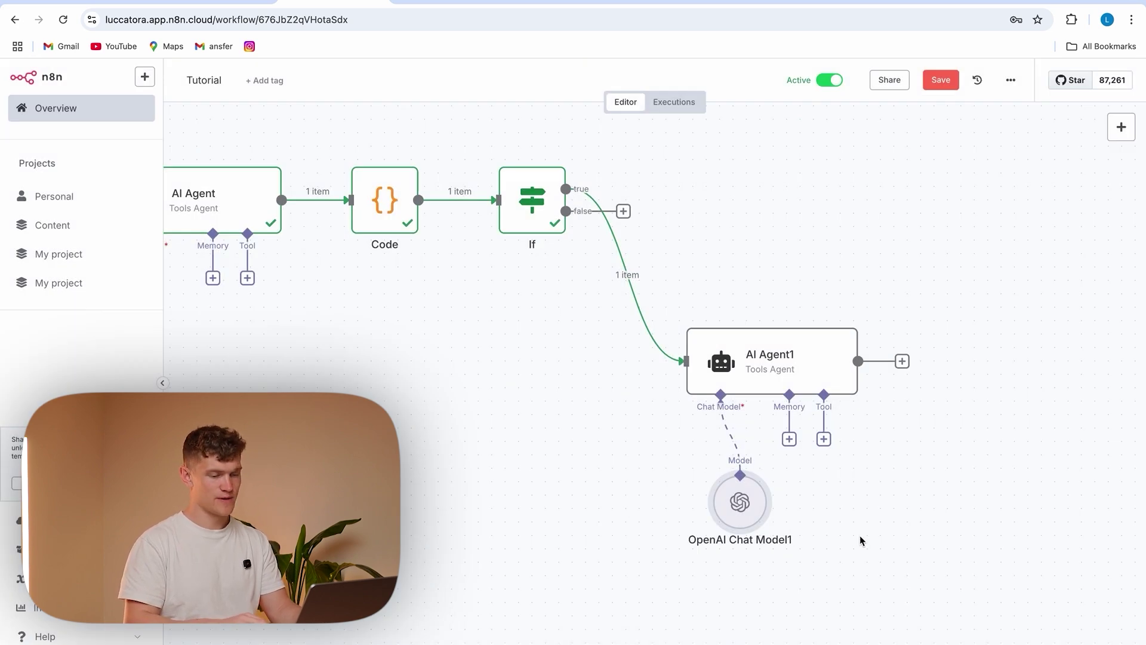
click(824, 440)
Add an HTTP Request tool to AI Agent1 and place it below the agent
text(ttps)
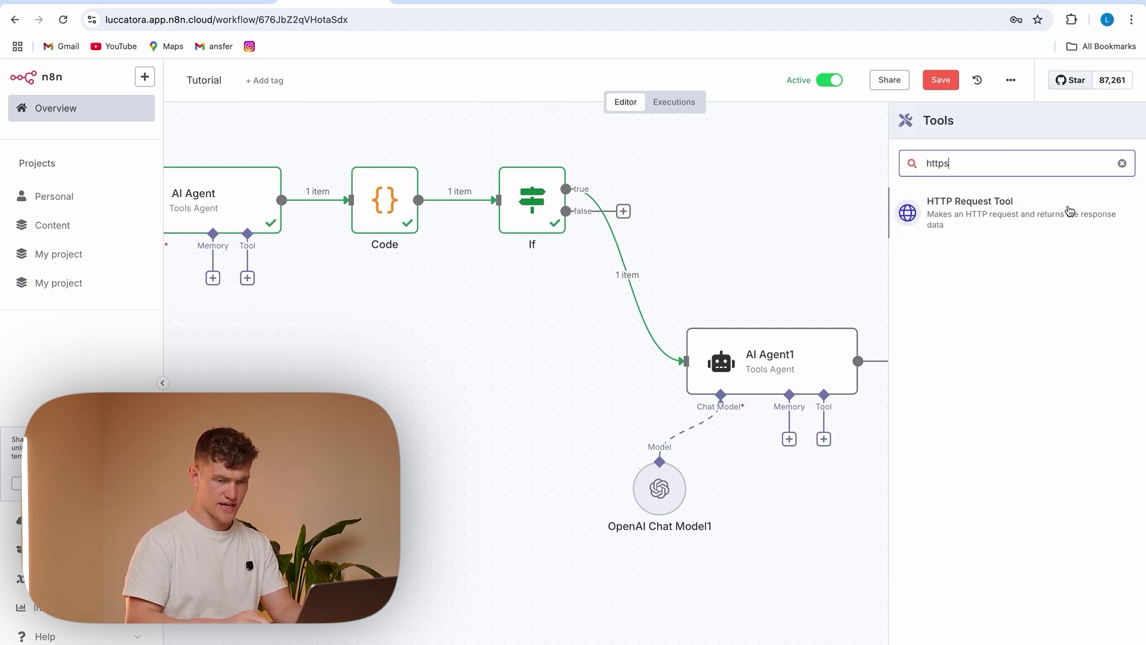
click(1044, 213)
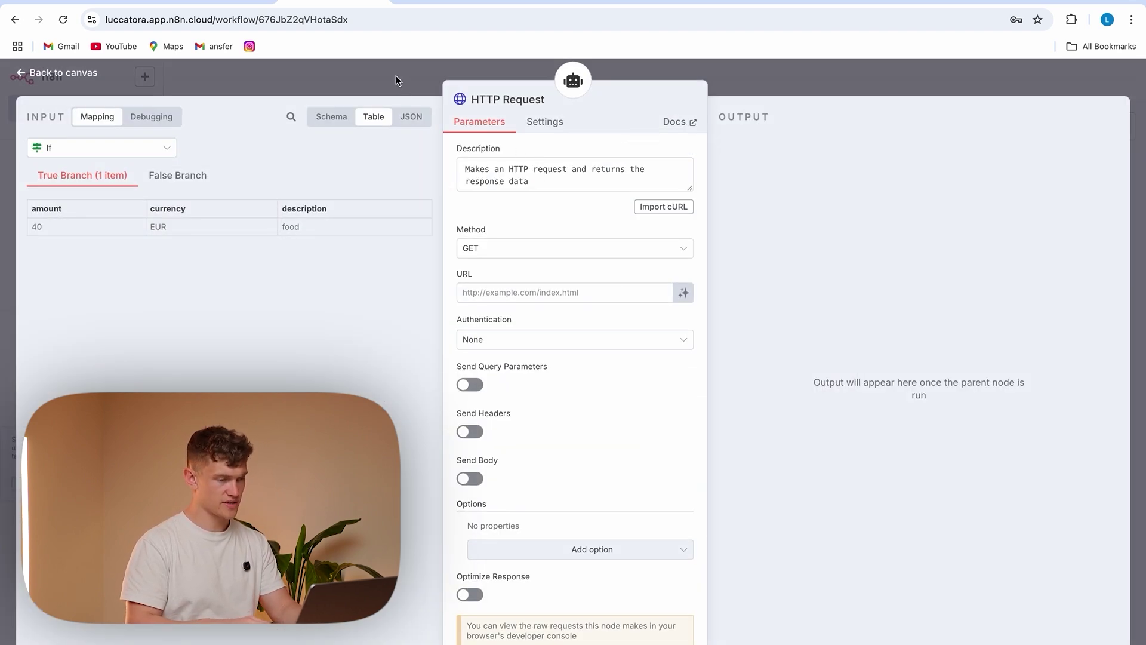
click(406, 83)
drag(819, 490, 885, 490)
click(847, 571)
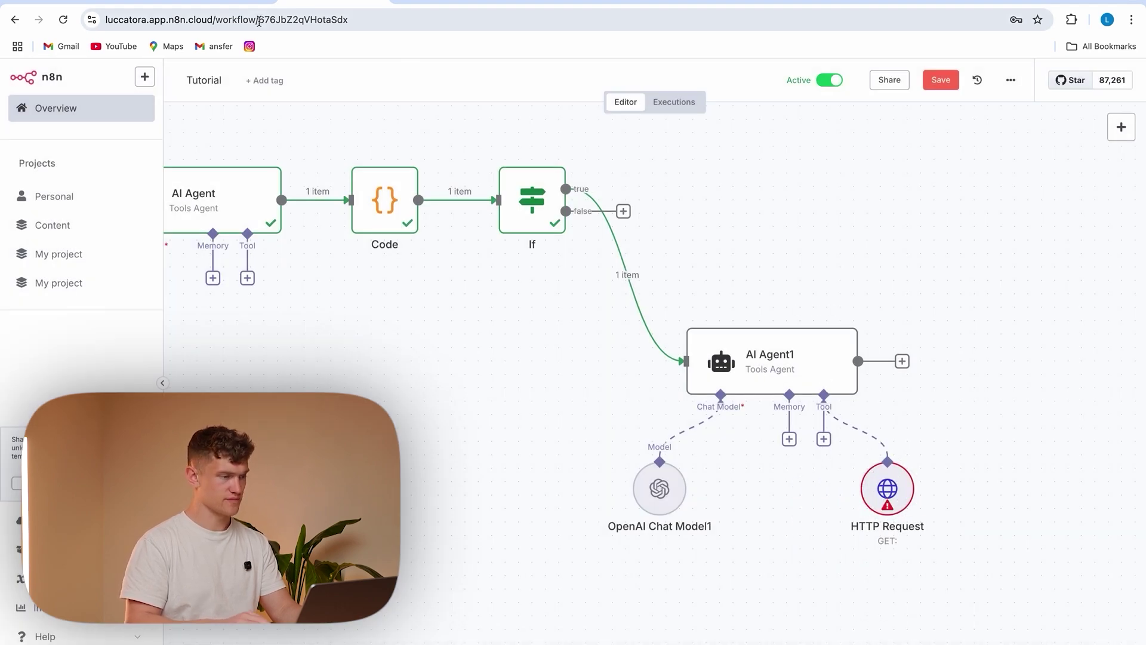
double_click(888, 488)
key(ctrl+v)
drag(530, 182, 473, 171)
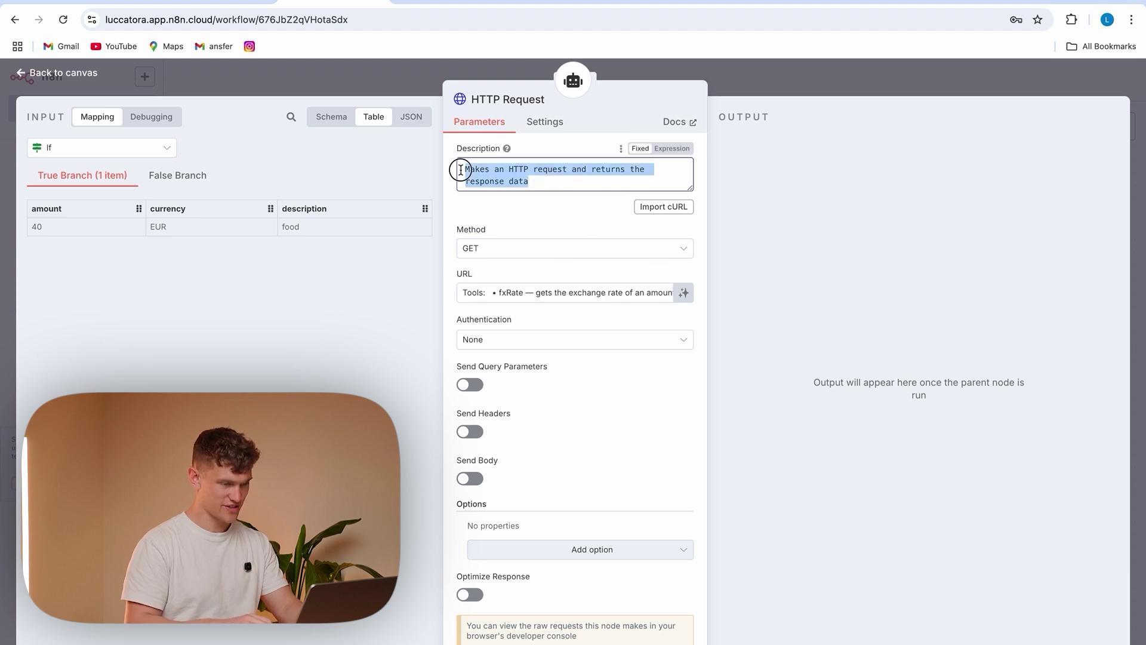
text(Tools:   • fxRate — gets the exchange rate of an amount towards GBP)
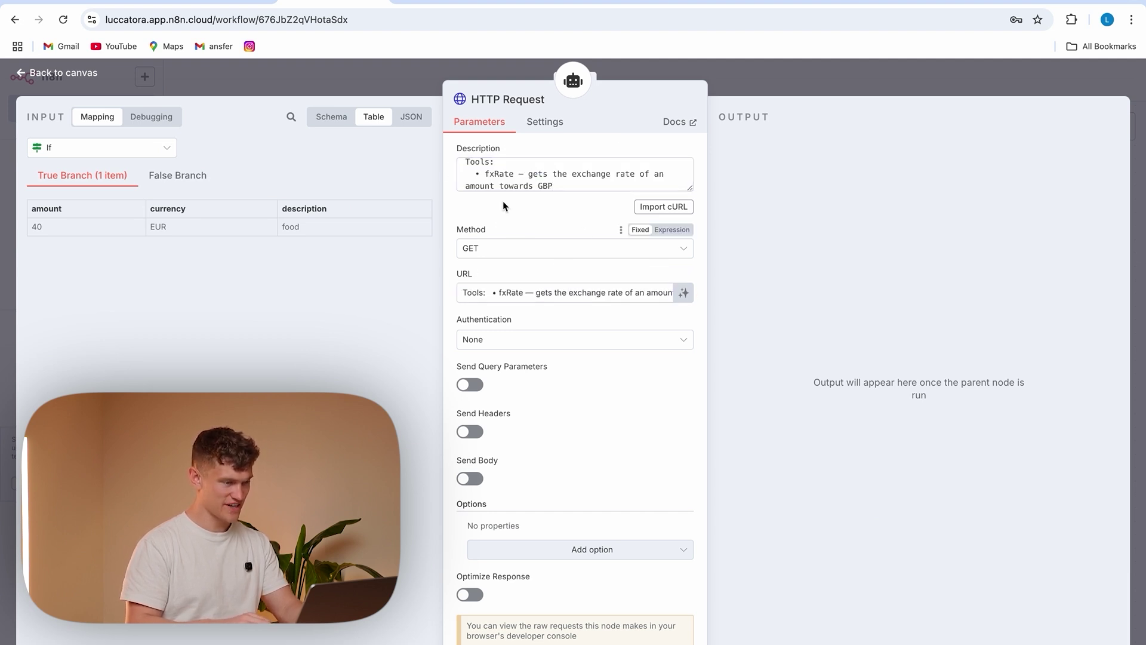
click(545, 293)
key(ctrl+a)
text(https://api.fxratesapi.com/latest)
click(590, 386)
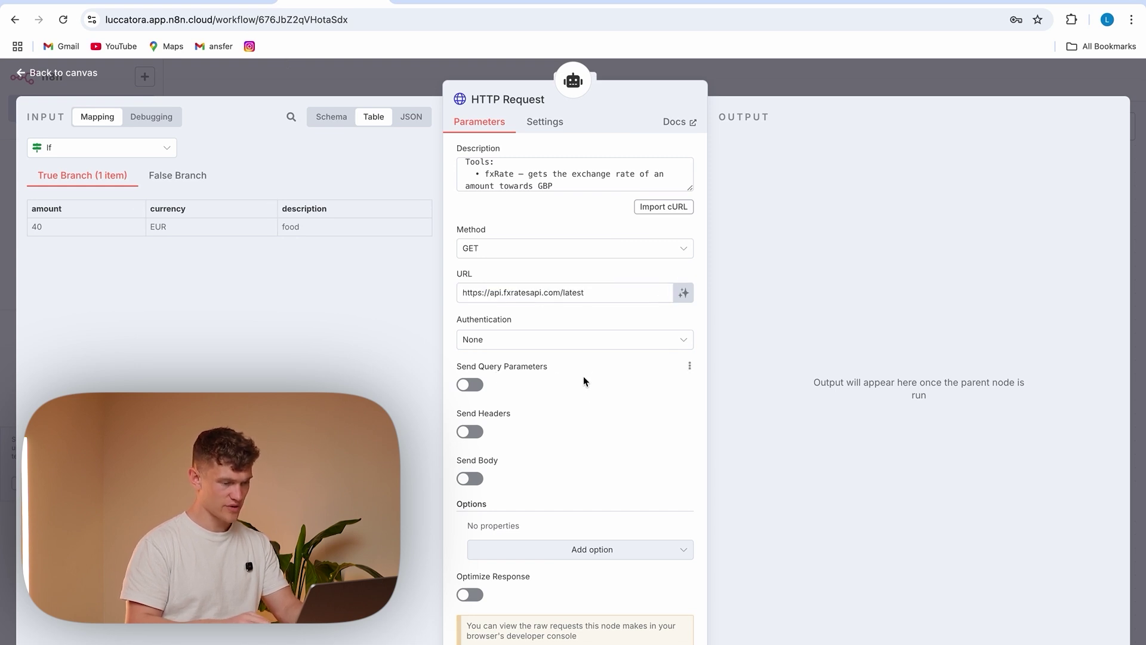
Send query parameter currencies = GBP and add a second parameter named api_key
click(469, 385)
scroll(572, 385, down, 2)
click(527, 370)
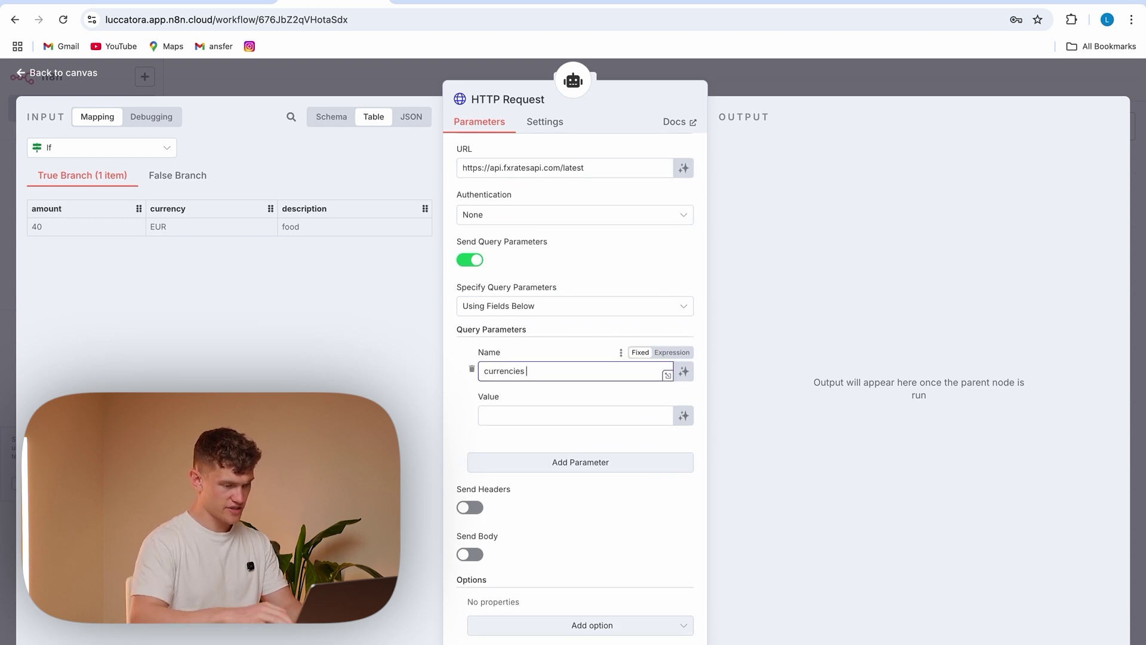
click(520, 412)
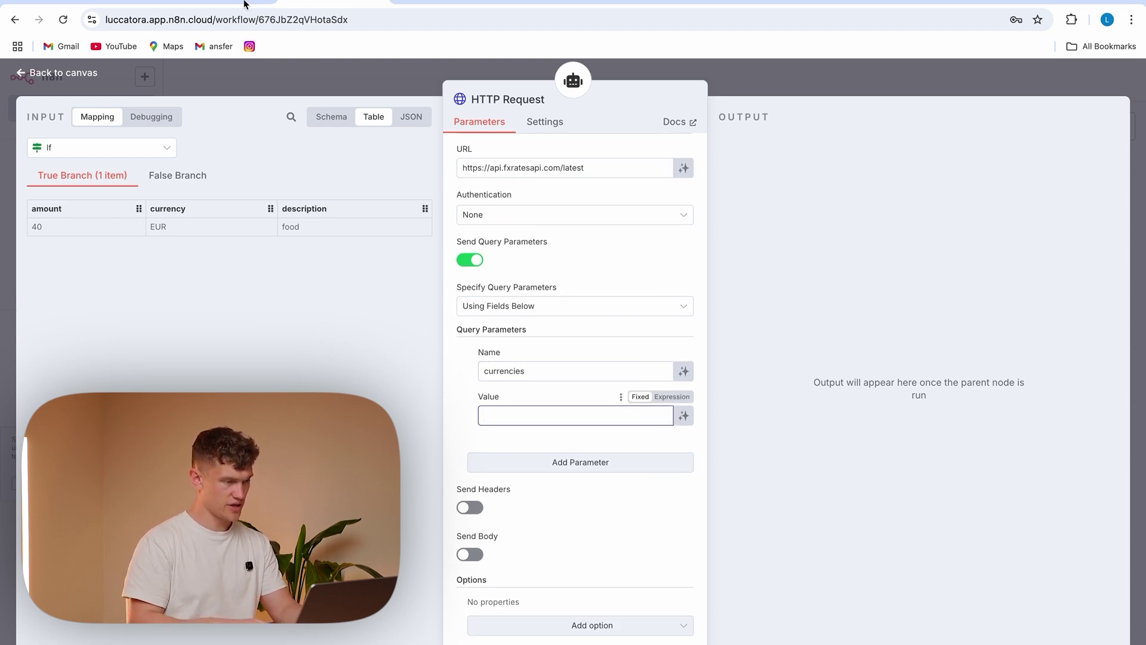
text(GBP)
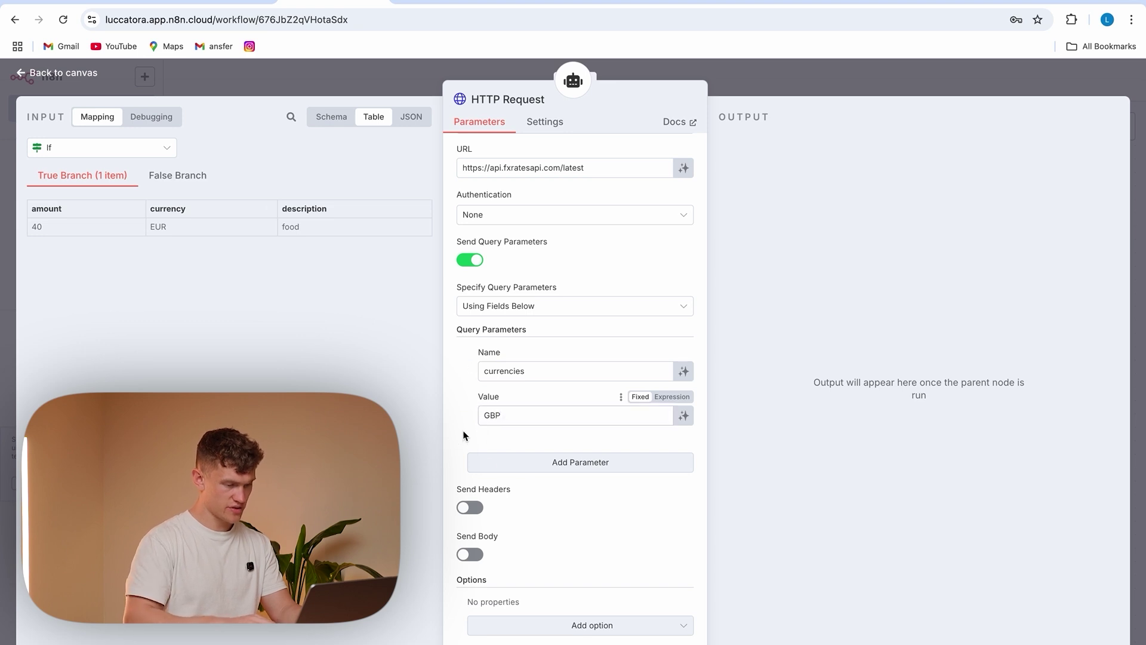
click(505, 463)
click(563, 488)
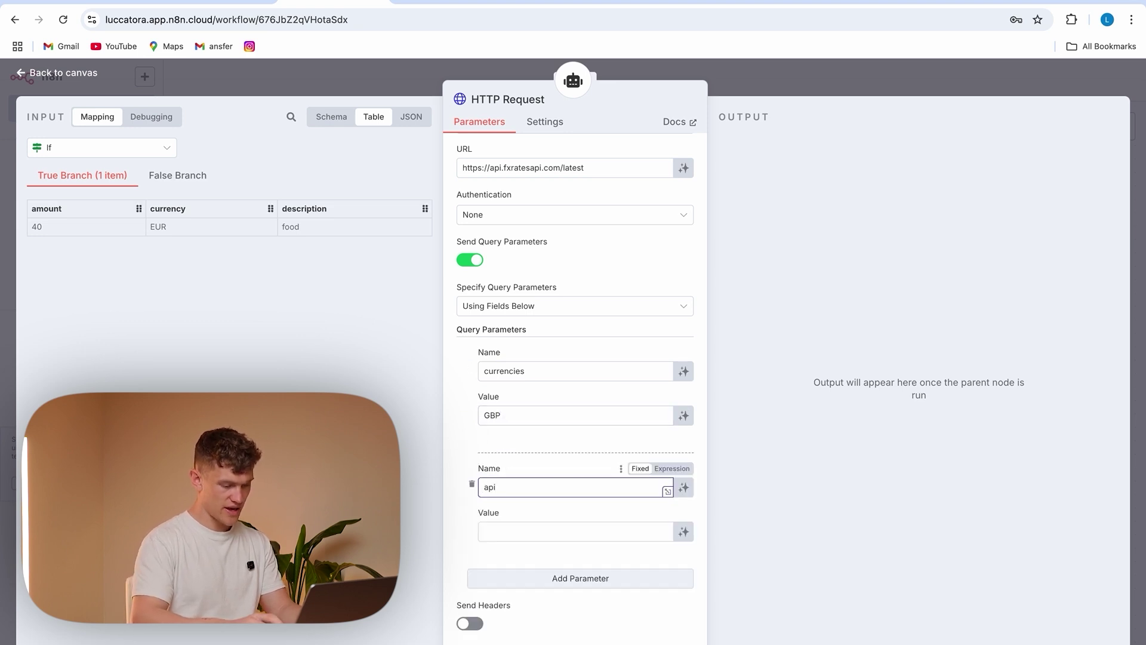
text(api_key)
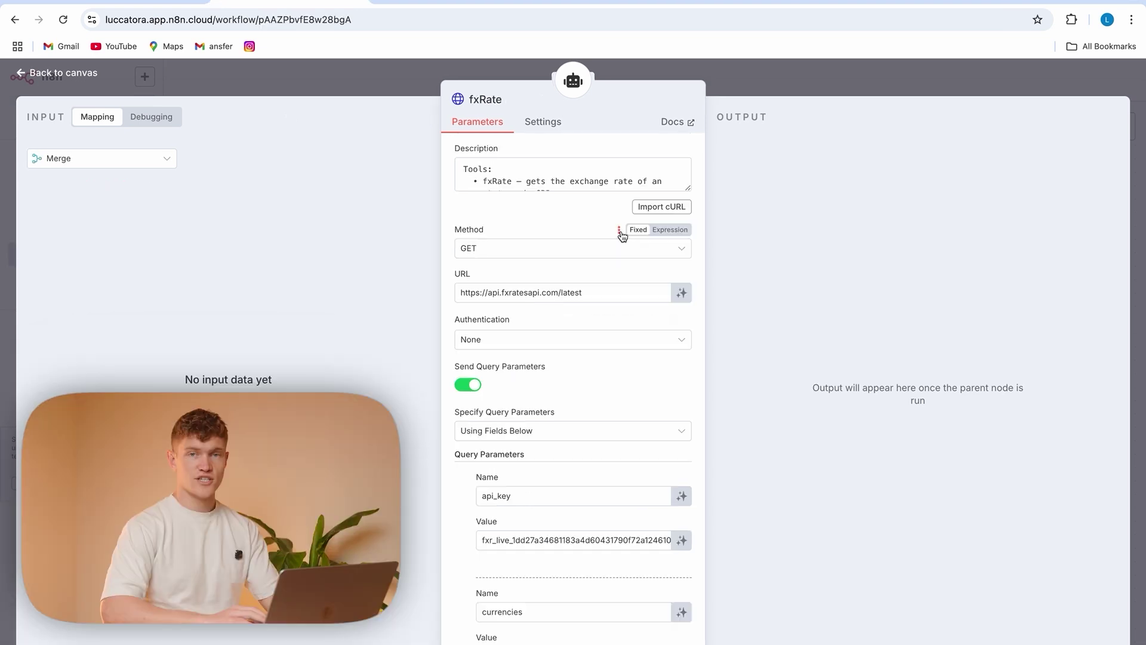
Check the reference fxRate request in the other workflow and select the fxratesapi domain in its URL
scroll(565, 364, down, 2)
scroll(565, 366, up, 2)
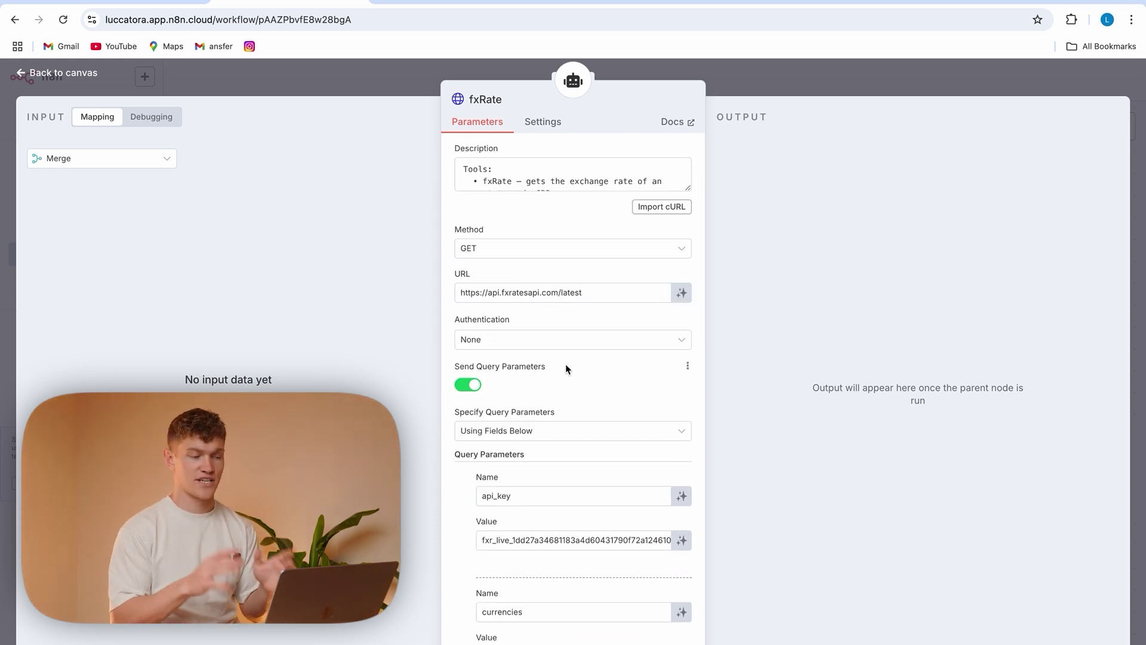
click(504, 296)
drag(502, 294, 554, 295)
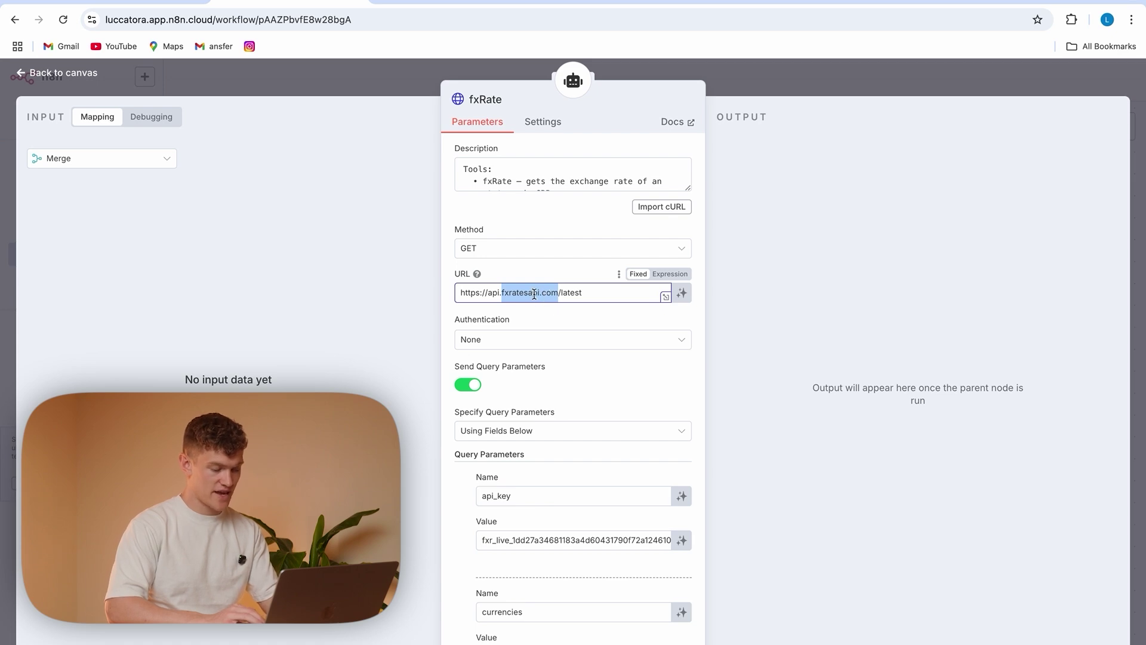
Load the fxratesapi.com website in a new browser tab
key(super+t)
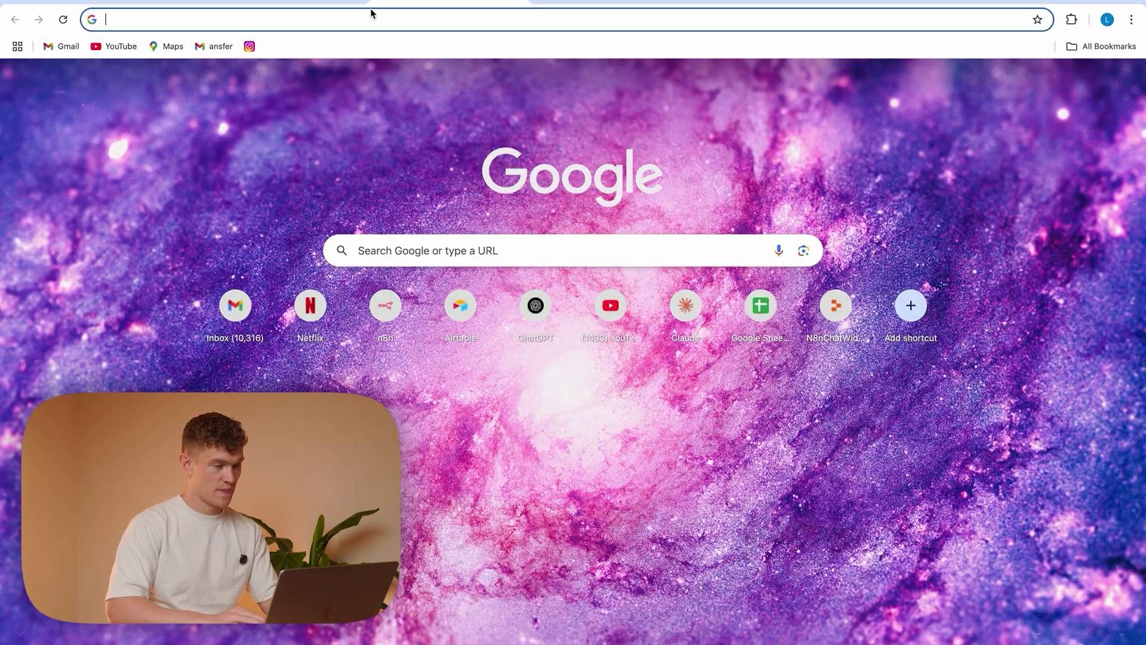
text(fxratesapi.com)
key(Return)
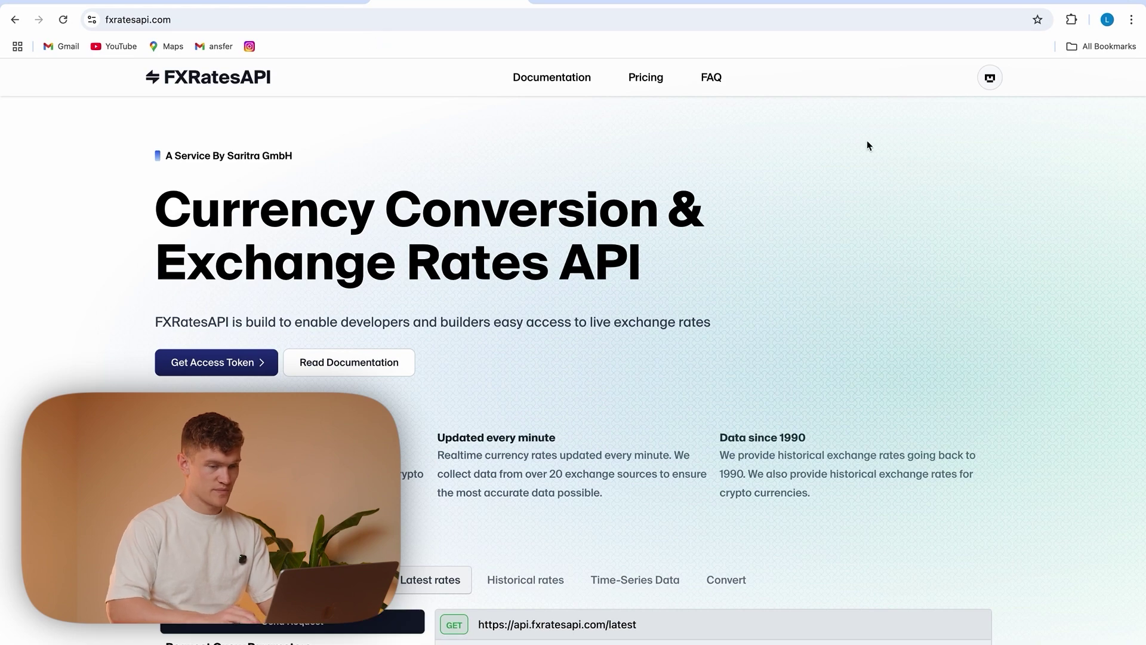
Sign up with Google and copy Token 1's Server API access token
click(237, 362)
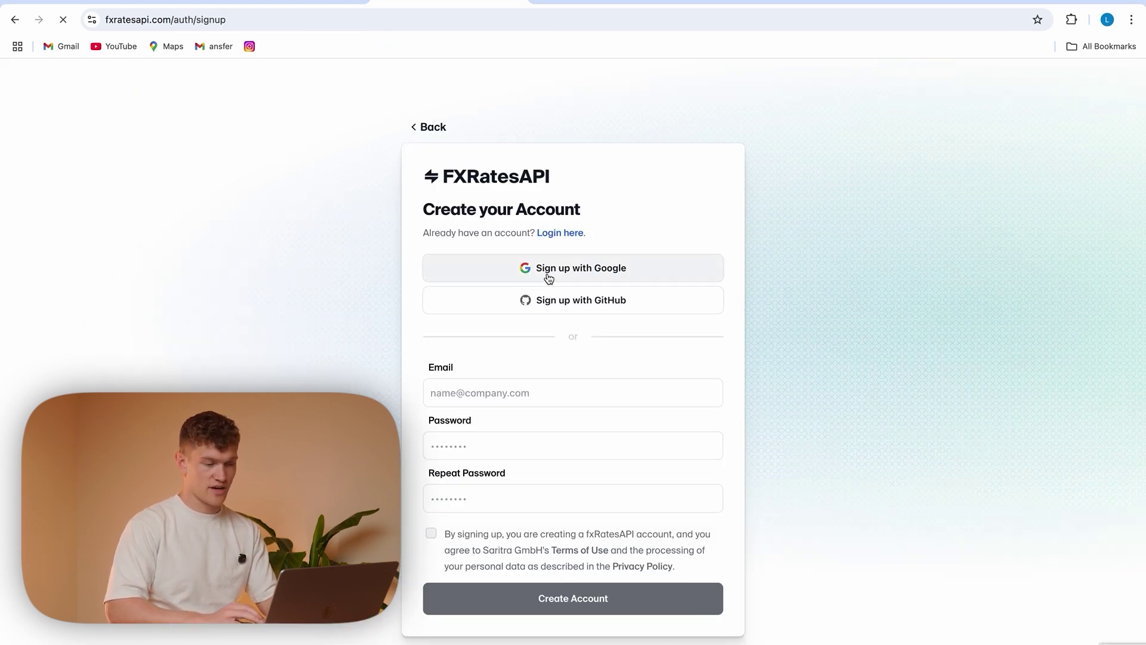
click(547, 270)
click(656, 287)
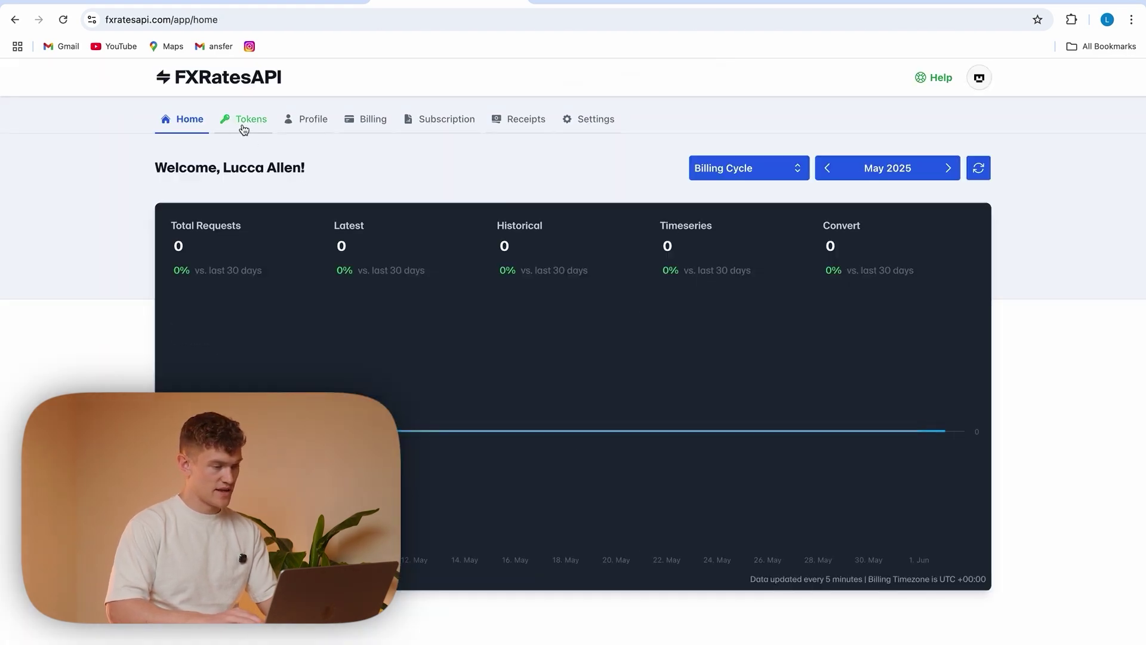
click(244, 123)
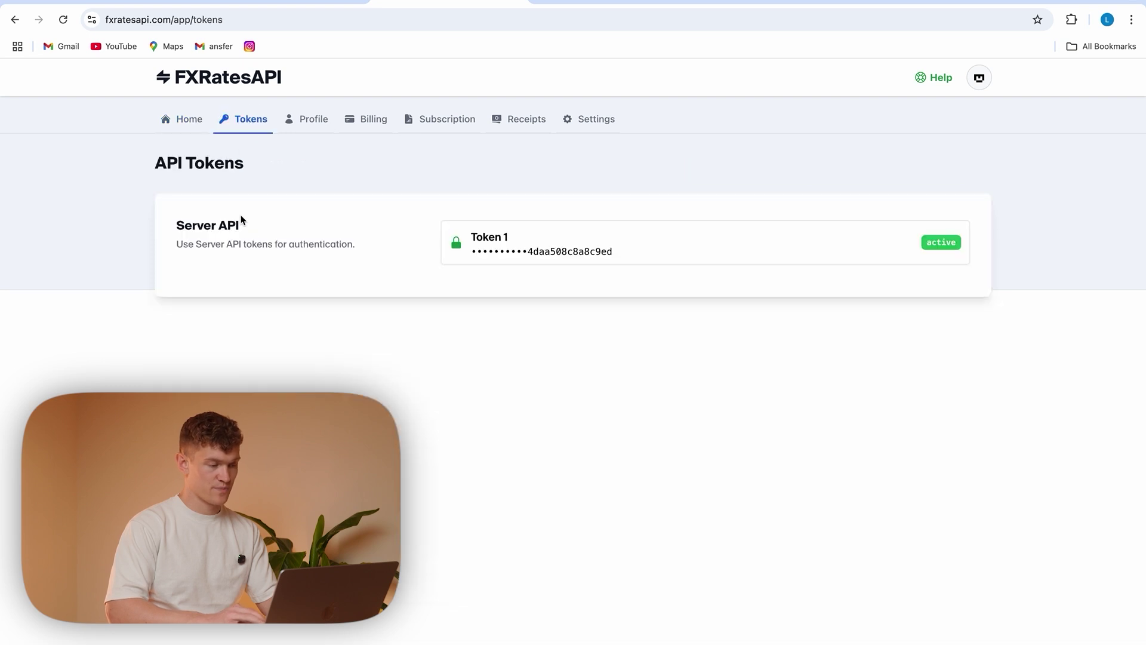
click(751, 253)
click(721, 385)
Paste the FXRatesAPI access token as the api_key parameter value
click(285, 4)
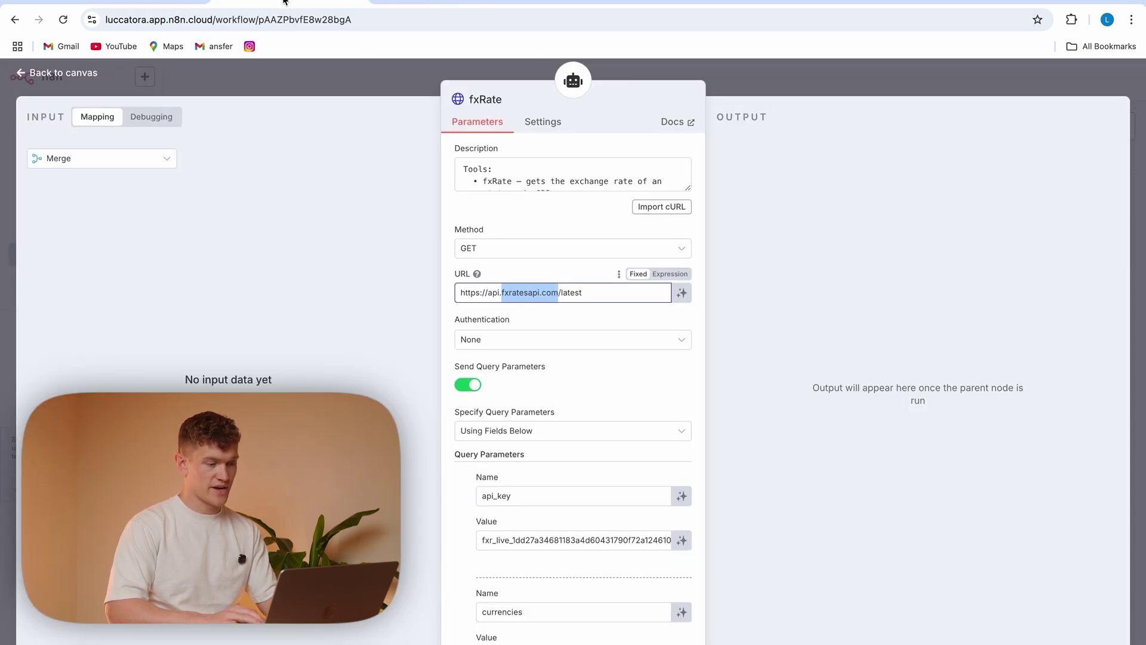
scroll(524, 442, down, 2)
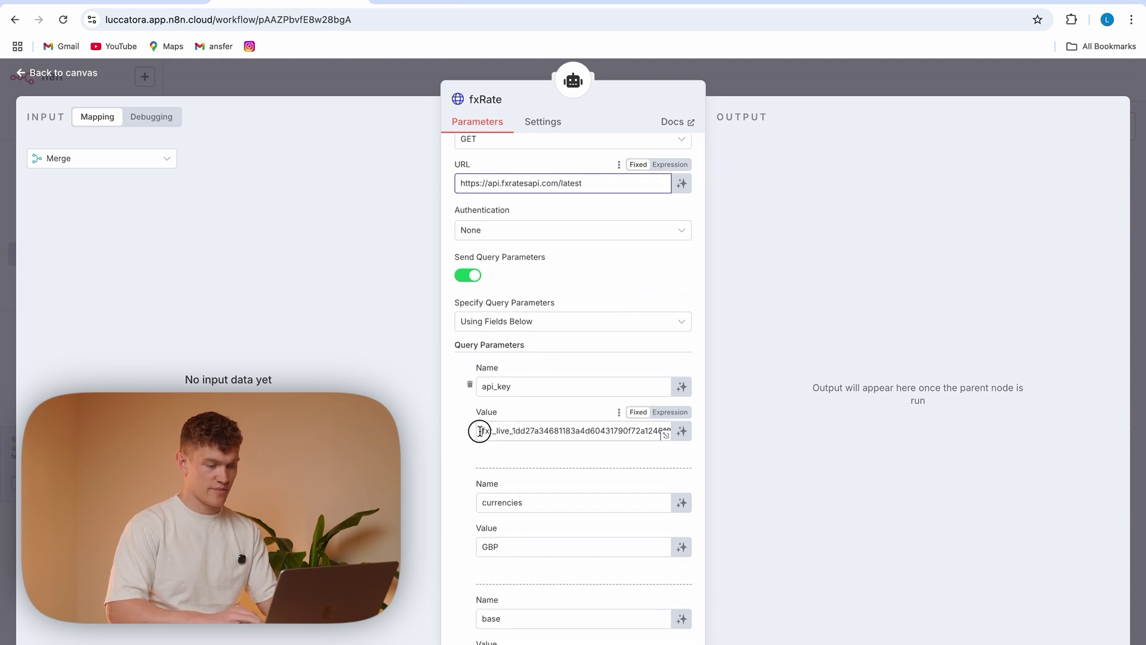
drag(479, 430, 728, 425)
click(601, 429)
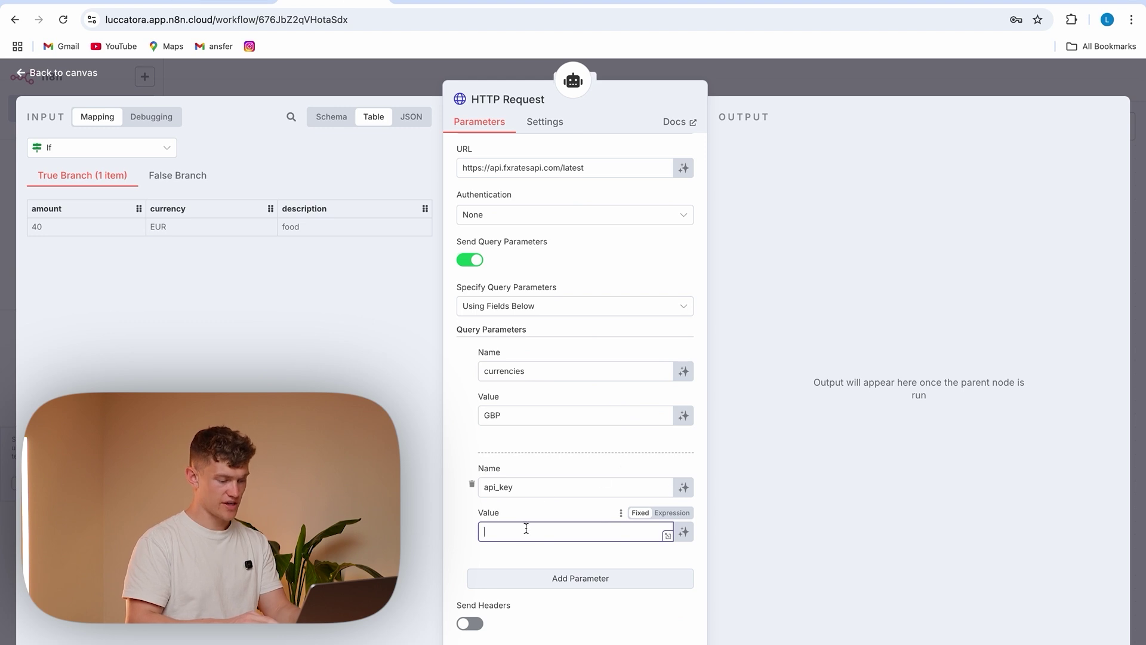
key(ctrl+v)
click(458, 530)
Add a base query parameter whose value the AI model fills in via $fromAI
scroll(490, 534, down, 3)
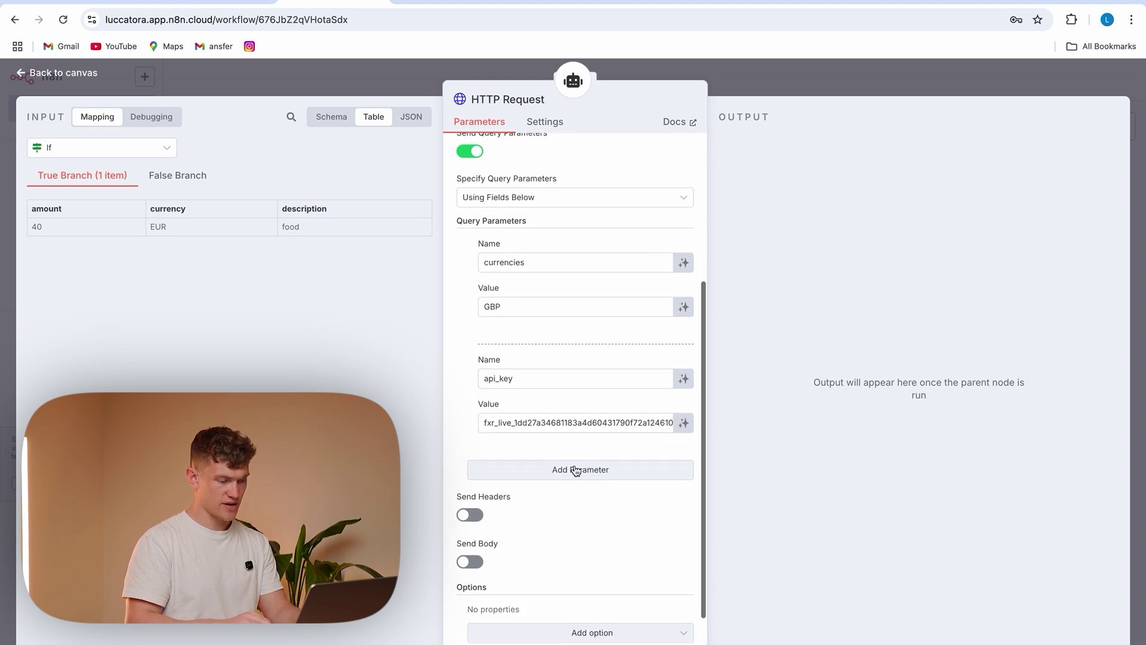
click(573, 469)
click(517, 494)
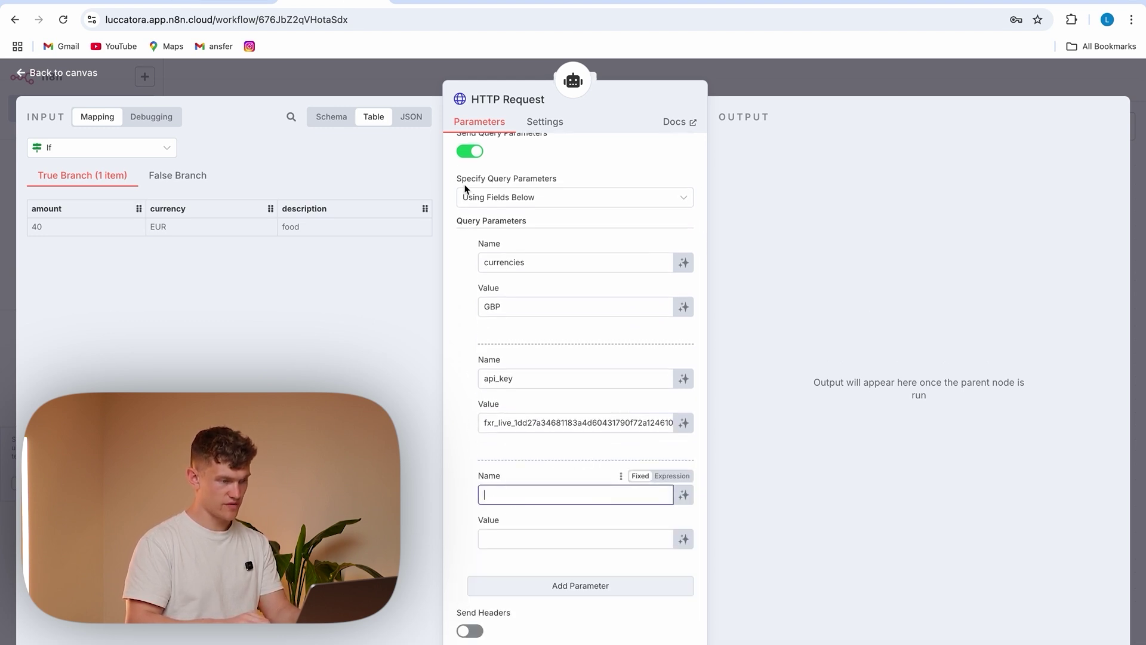
text(base)
click(518, 537)
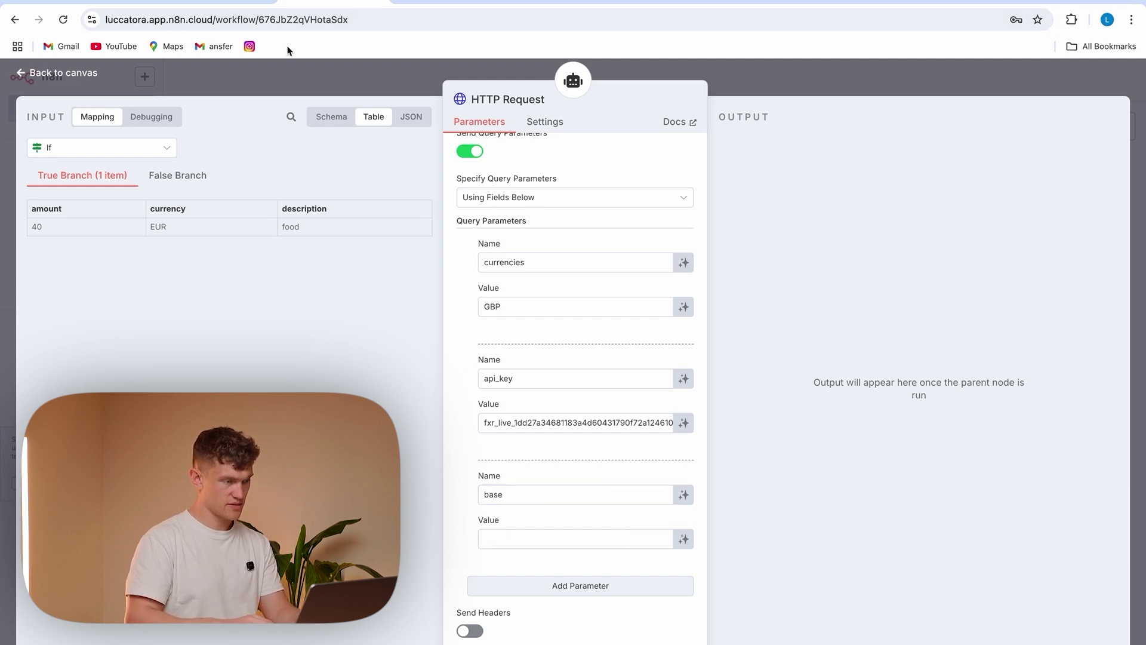
click(687, 535)
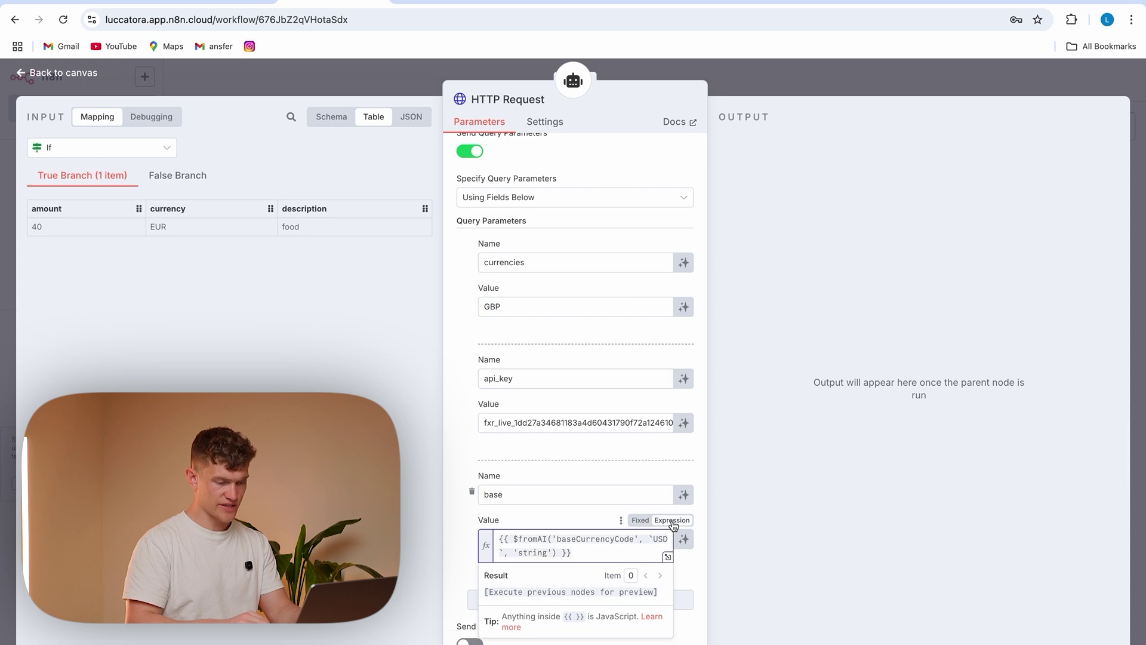
click(590, 555)
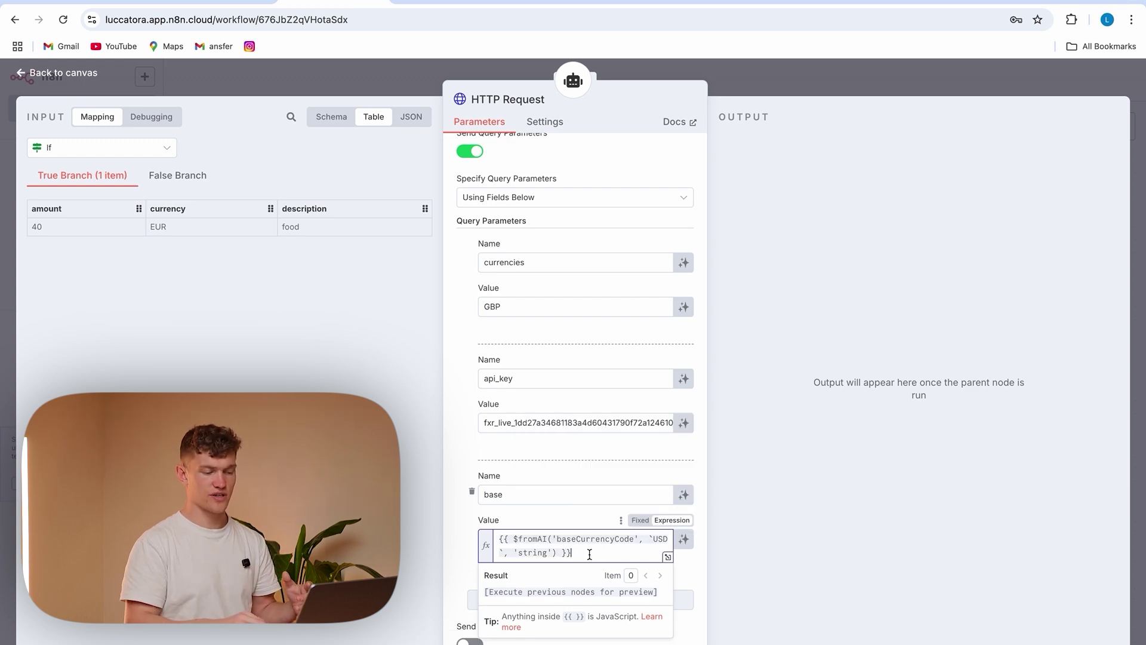
drag(560, 539, 509, 548)
click(598, 551)
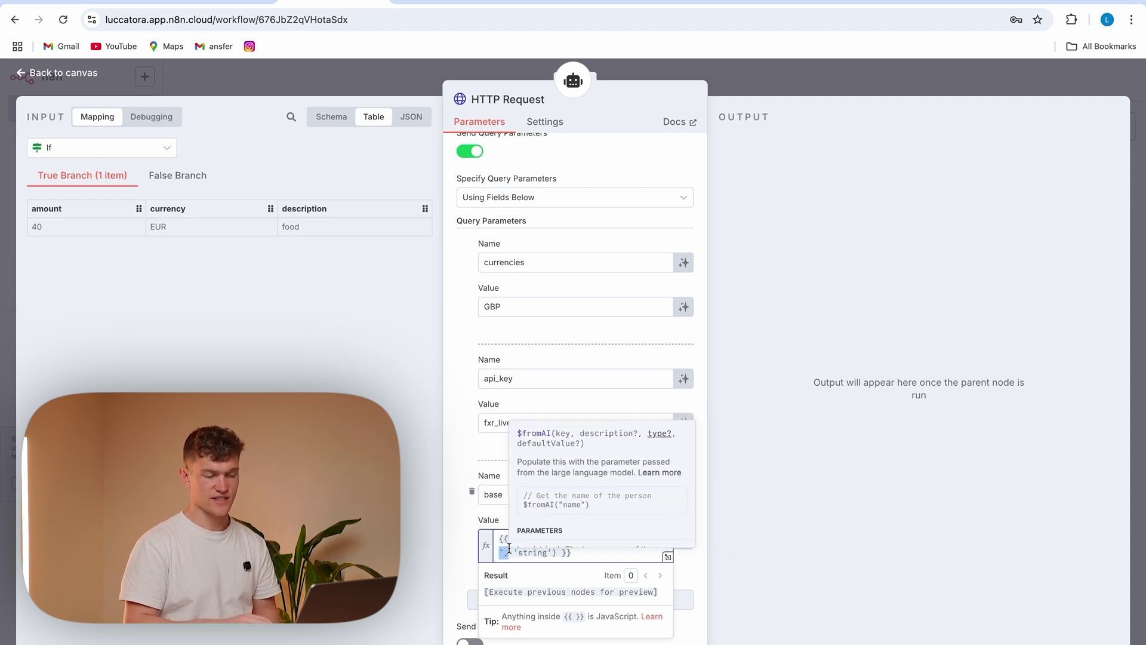
click(586, 554)
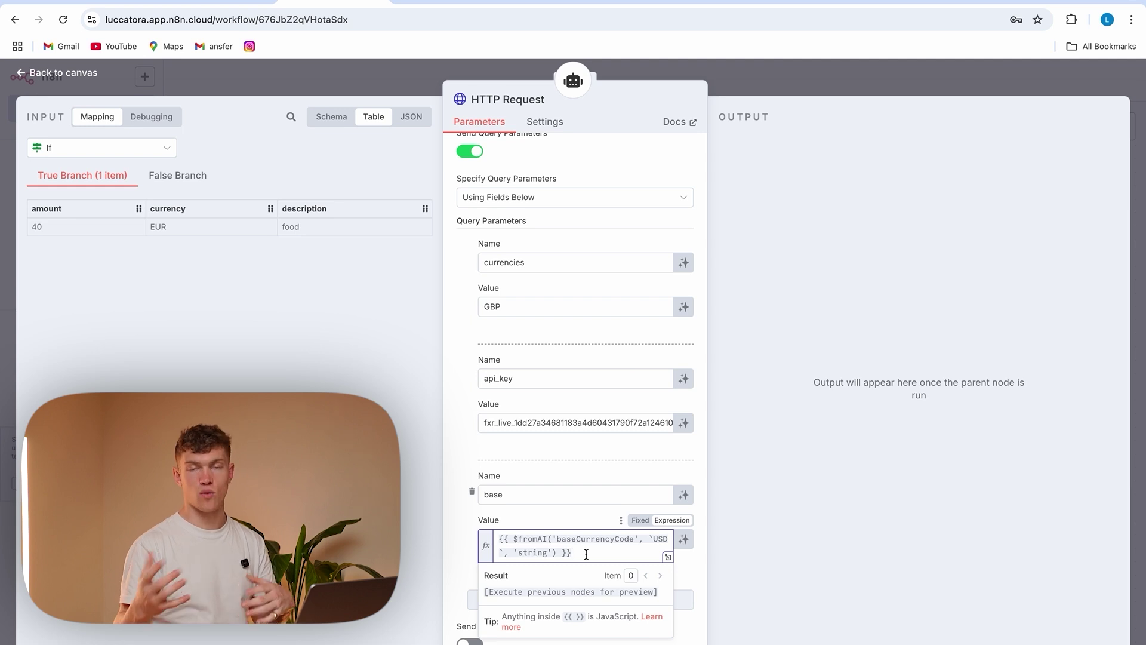
click(474, 527)
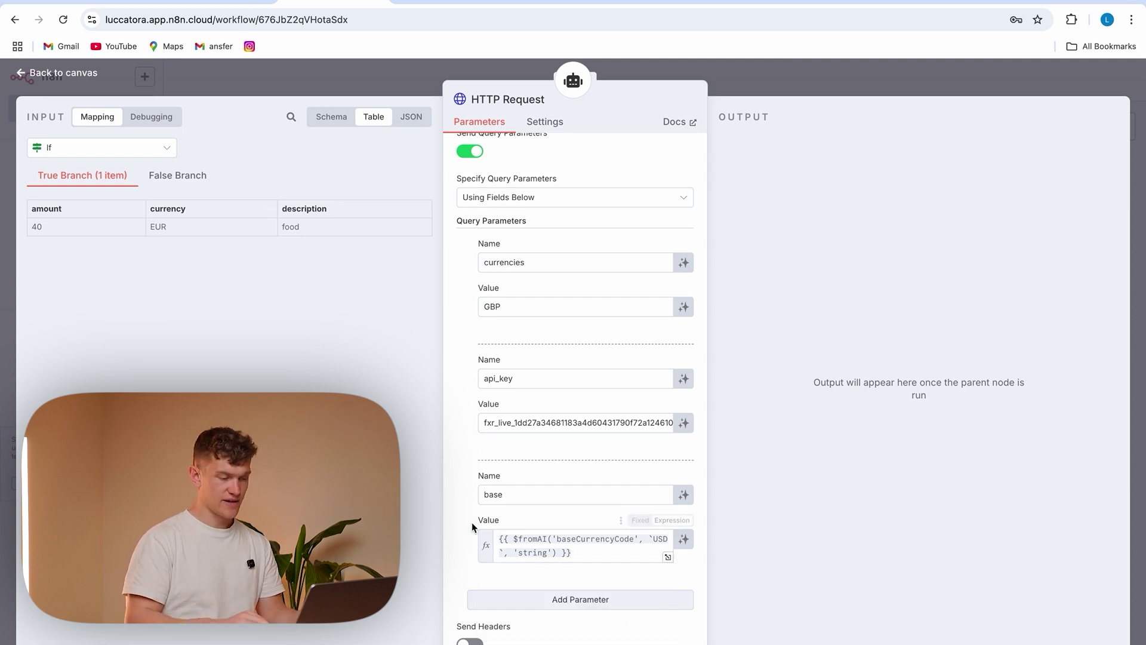
Add an amount parameter using a $fromAI expression keyed amounttoconvert with number type
scroll(583, 545, down, 2)
click(562, 470)
click(504, 490)
text(amount)
click(590, 542)
key(ctrl+v)
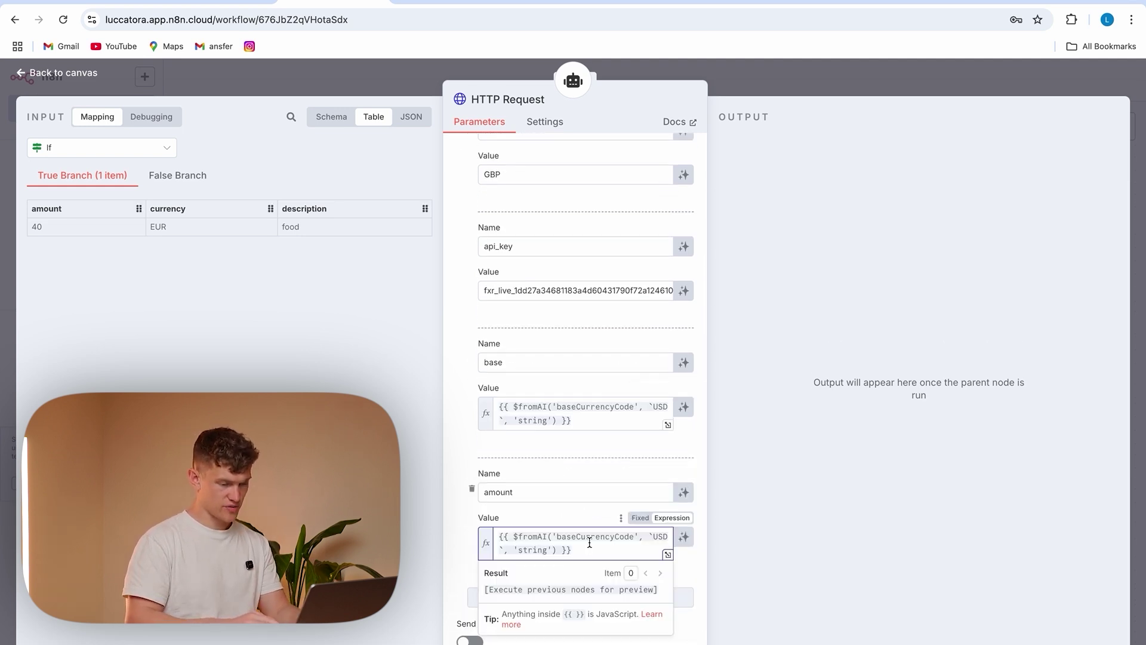
drag(633, 539, 559, 533)
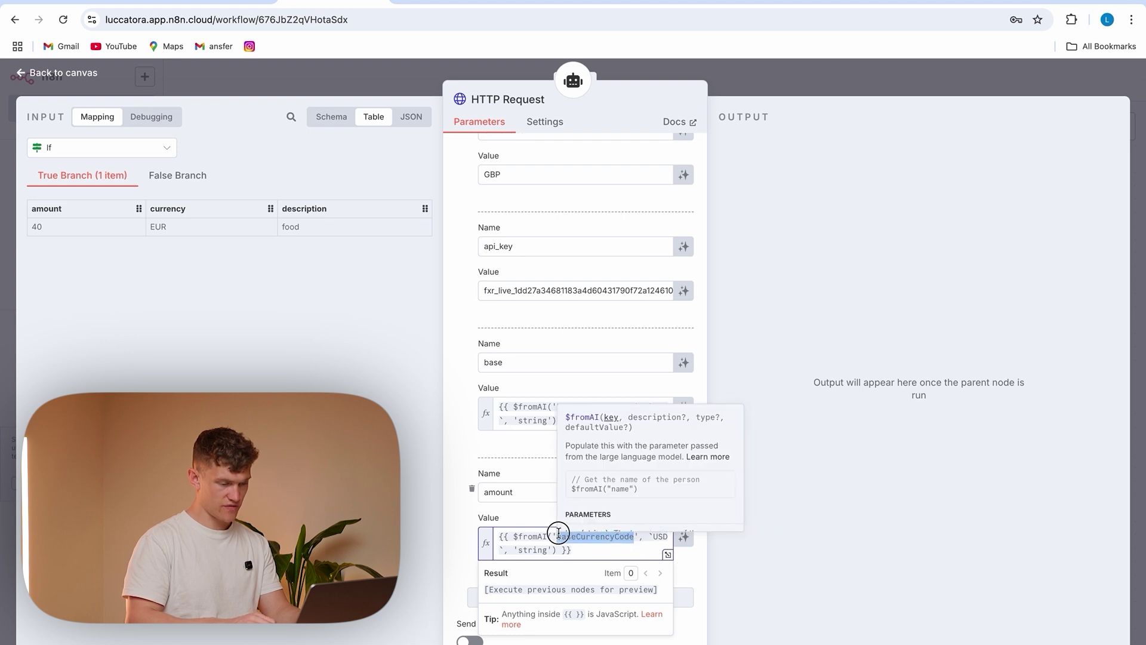
key(BackSpace)
text(amount)
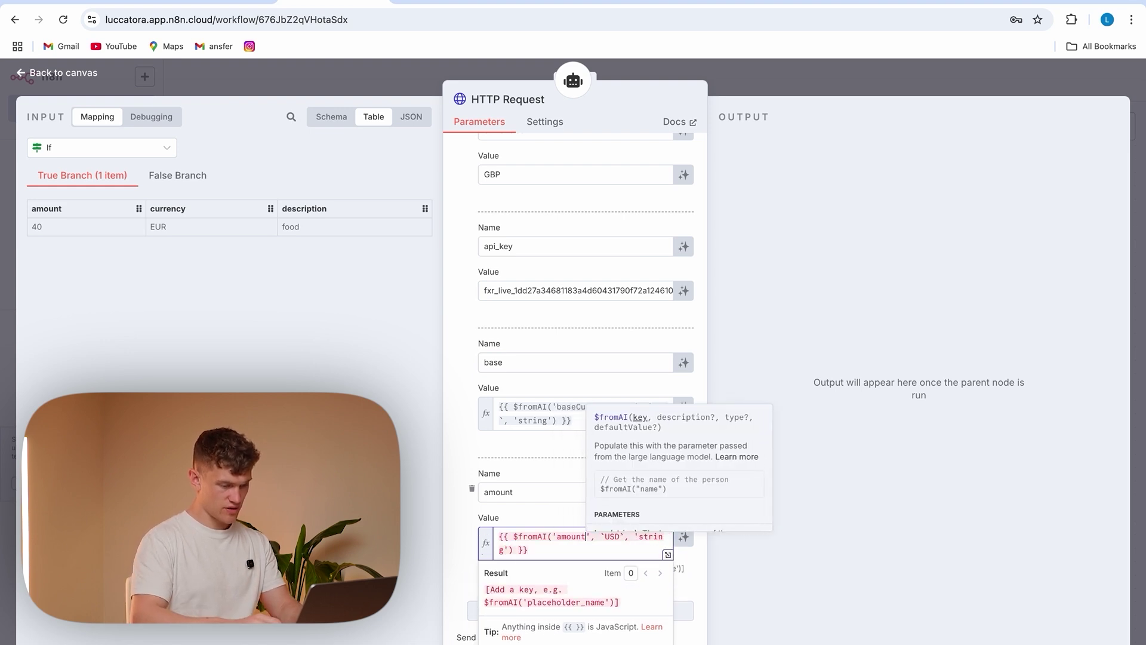
text(to)
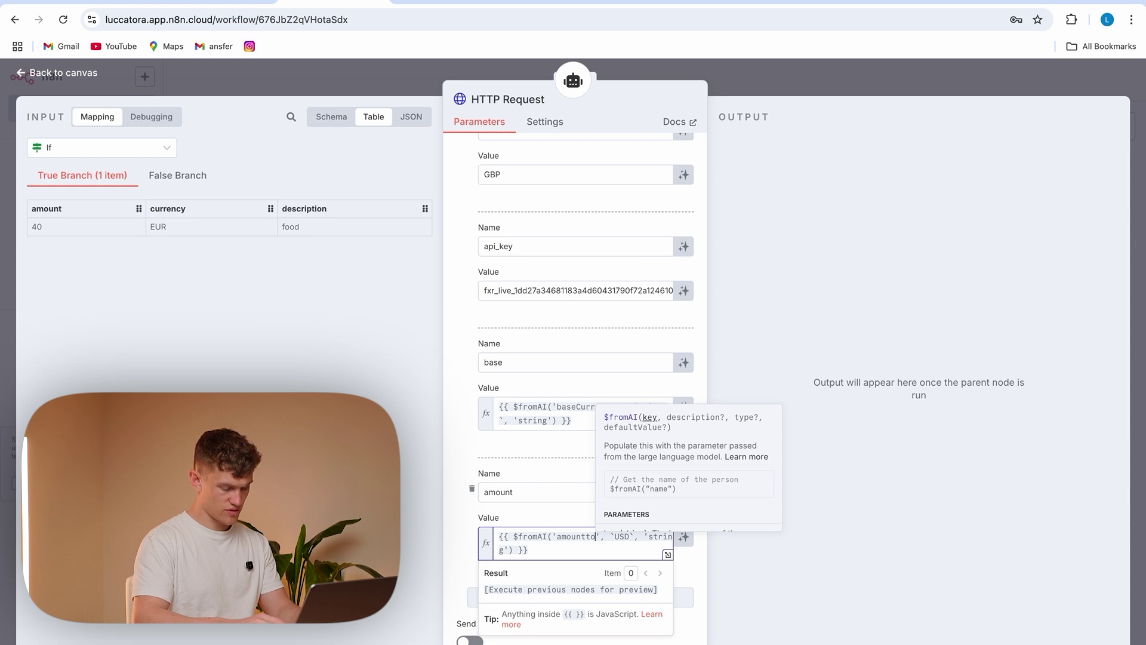
text(convert)
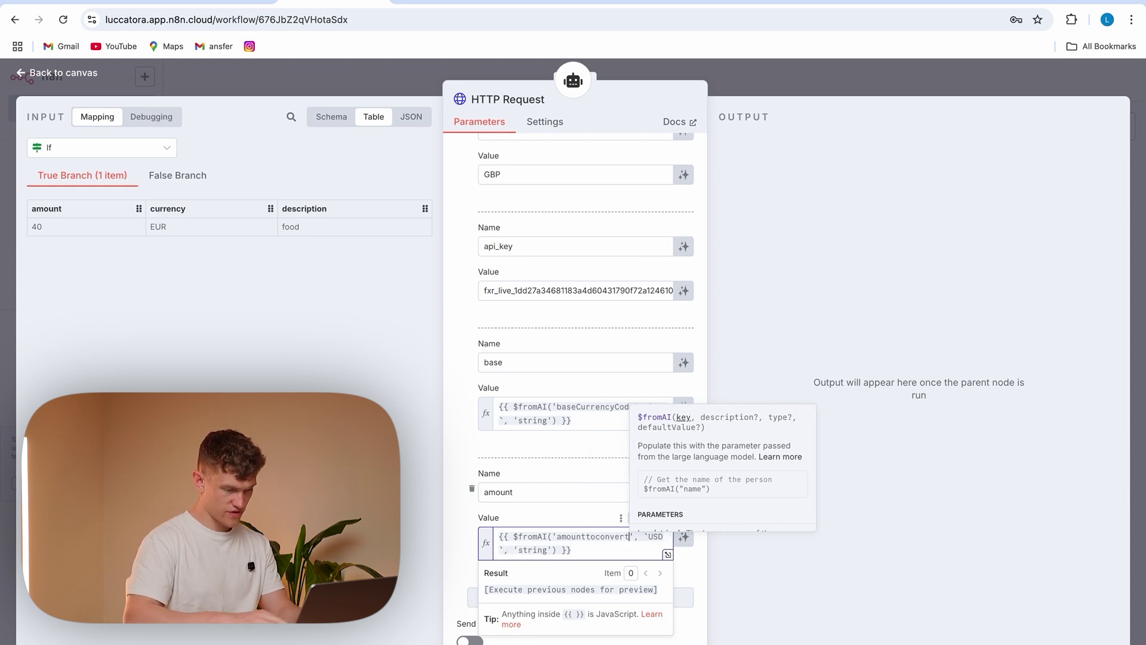
key(Right)
key(Right)
key(Right)
key(Right)
key(Delete)
key(Delete)
key(Delete)
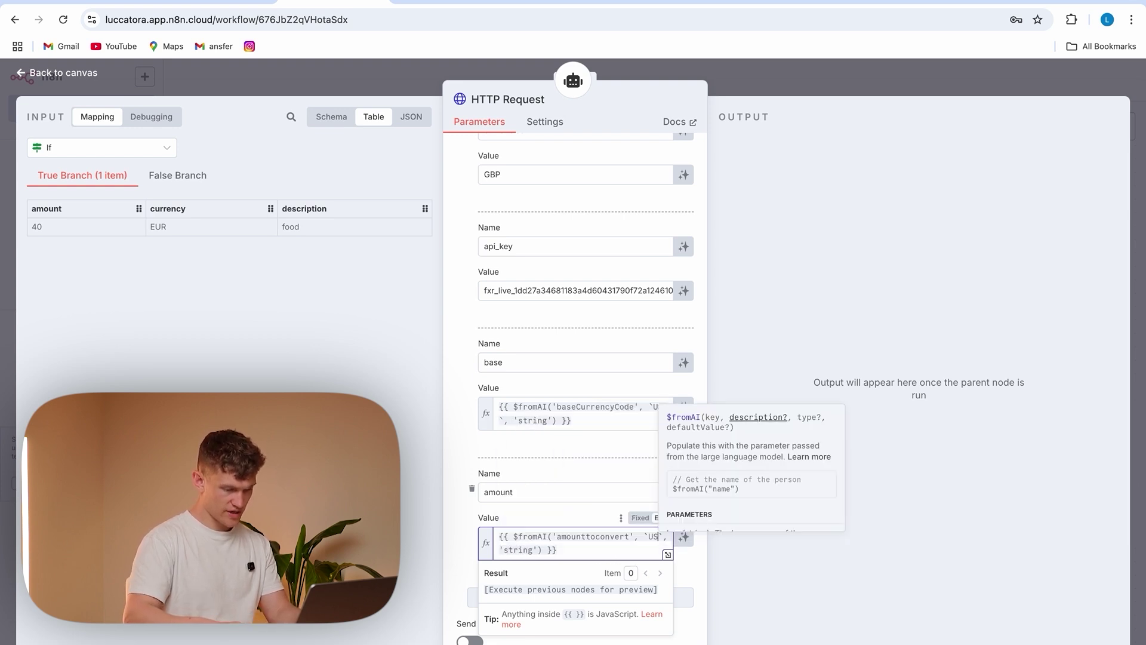
key(Delete)
key(BackSpace)
key(BackSpace)
key(BackSpace)
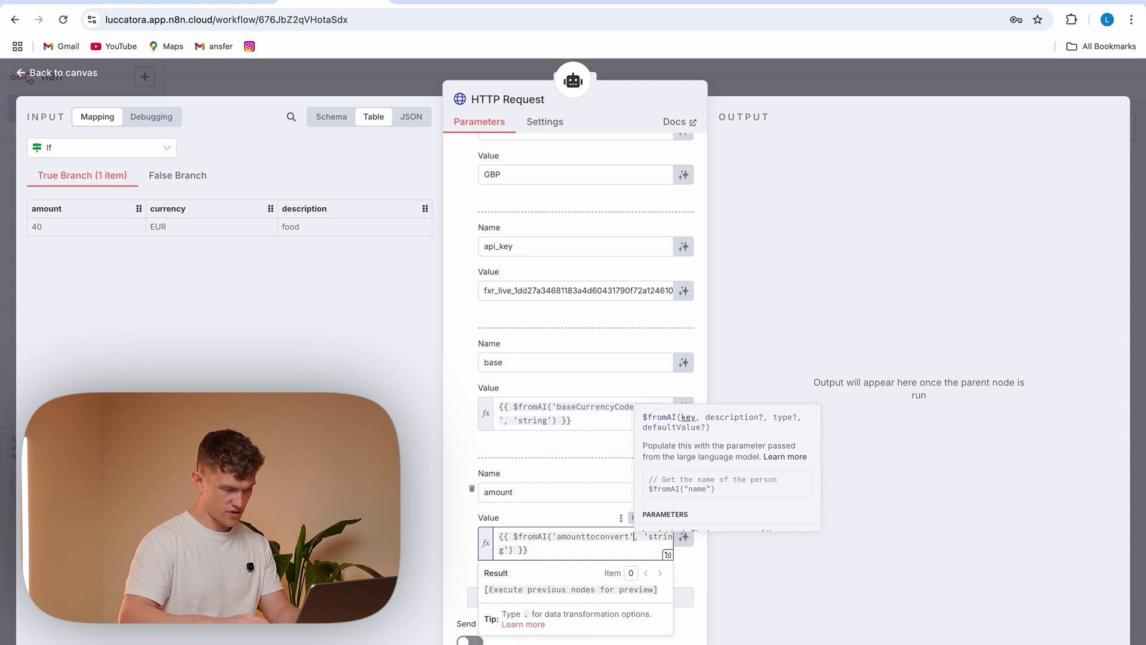
double_click(655, 536)
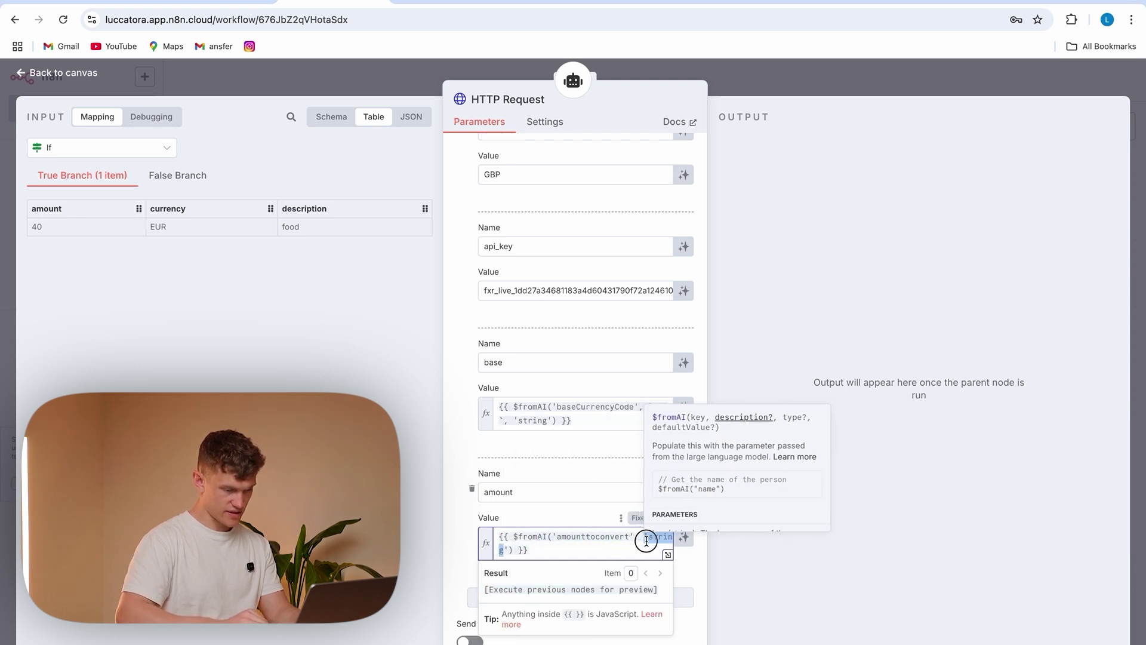
text(numbe)
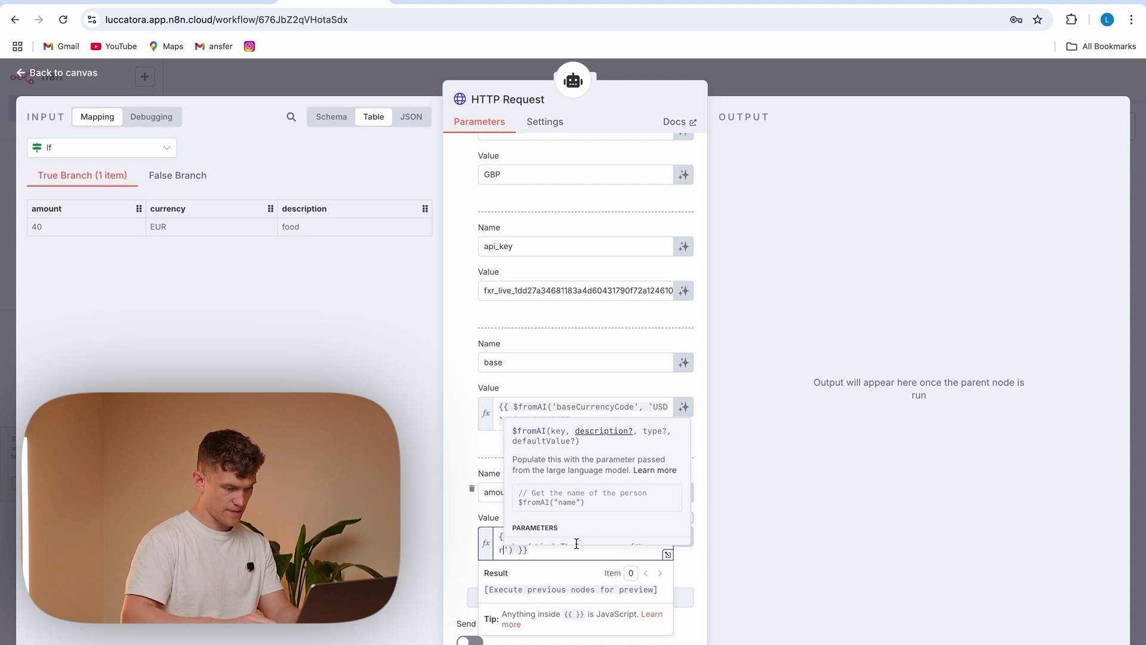
click(464, 548)
Add a places parameter with value 2 and close the HTTP Request settings
scroll(586, 525, down, 4)
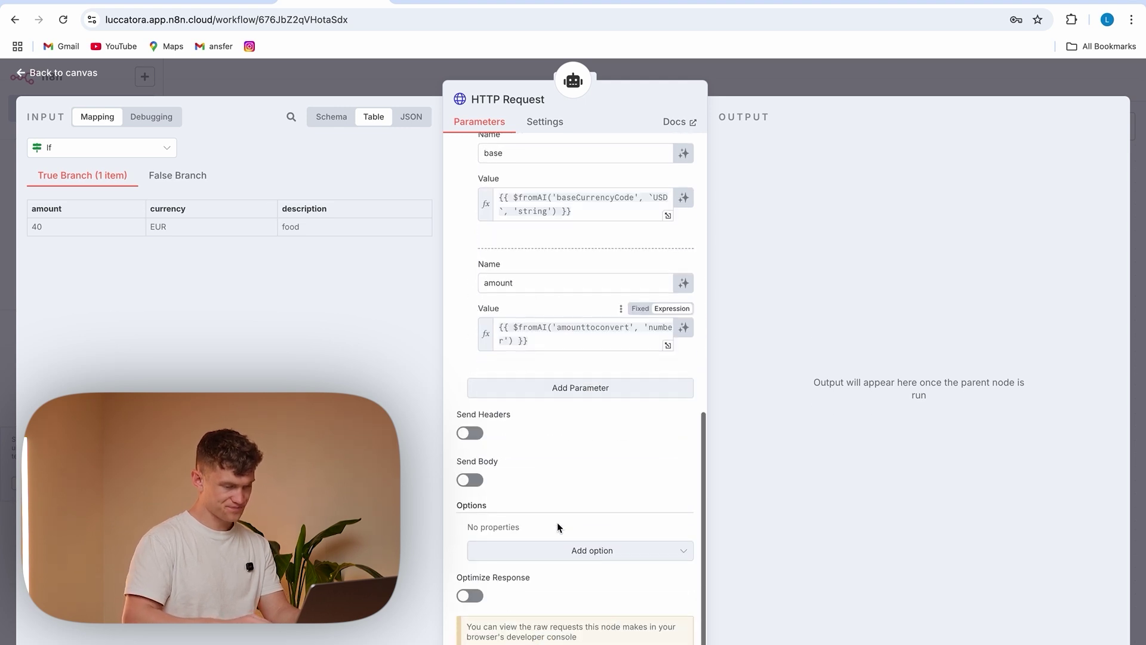
click(558, 391)
click(510, 414)
text(places)
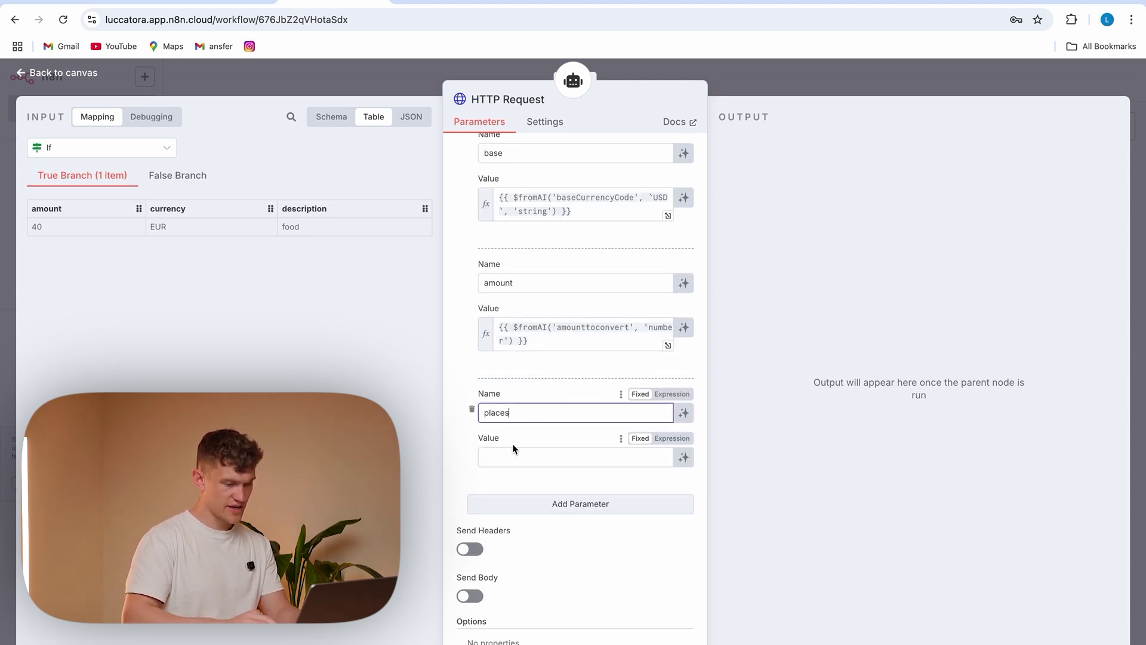
click(513, 455)
click(460, 472)
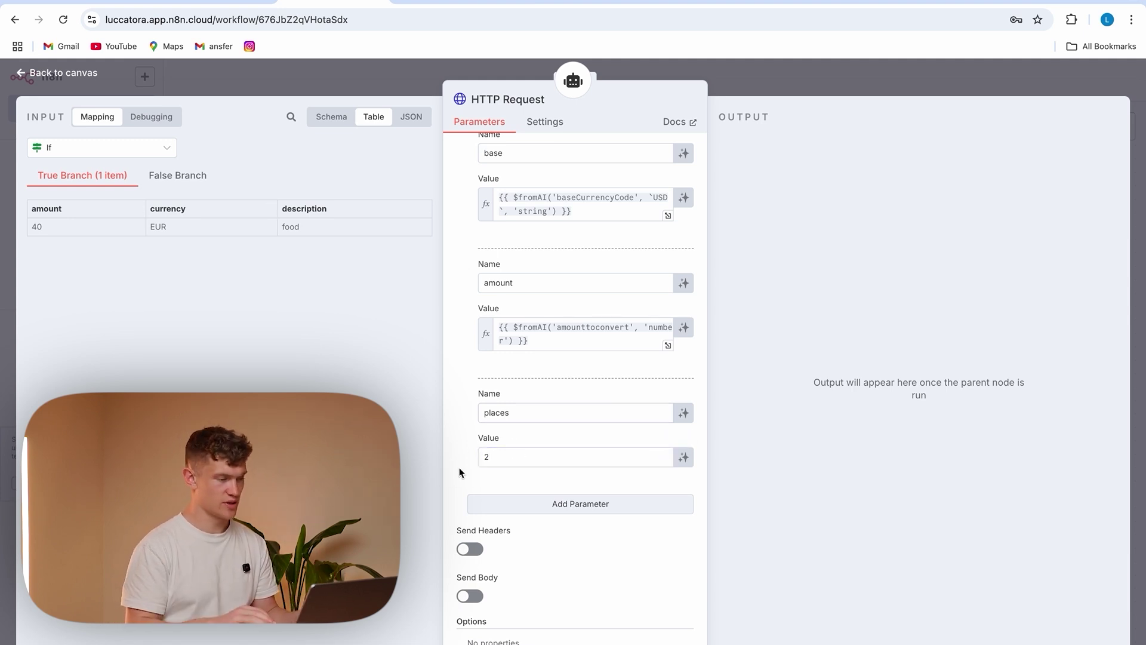
scroll(478, 293, down, 2)
click(378, 85)
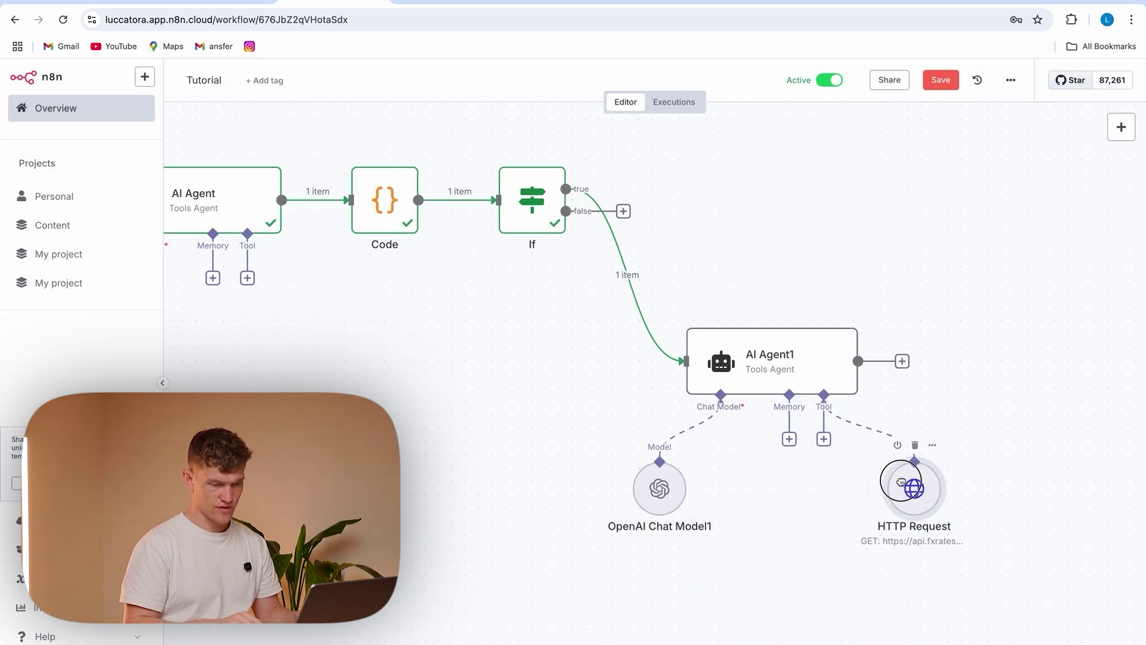
Test AI Agent1 and confirm it returns category Food with gbpAmount 33.99
double_click(770, 358)
click(662, 99)
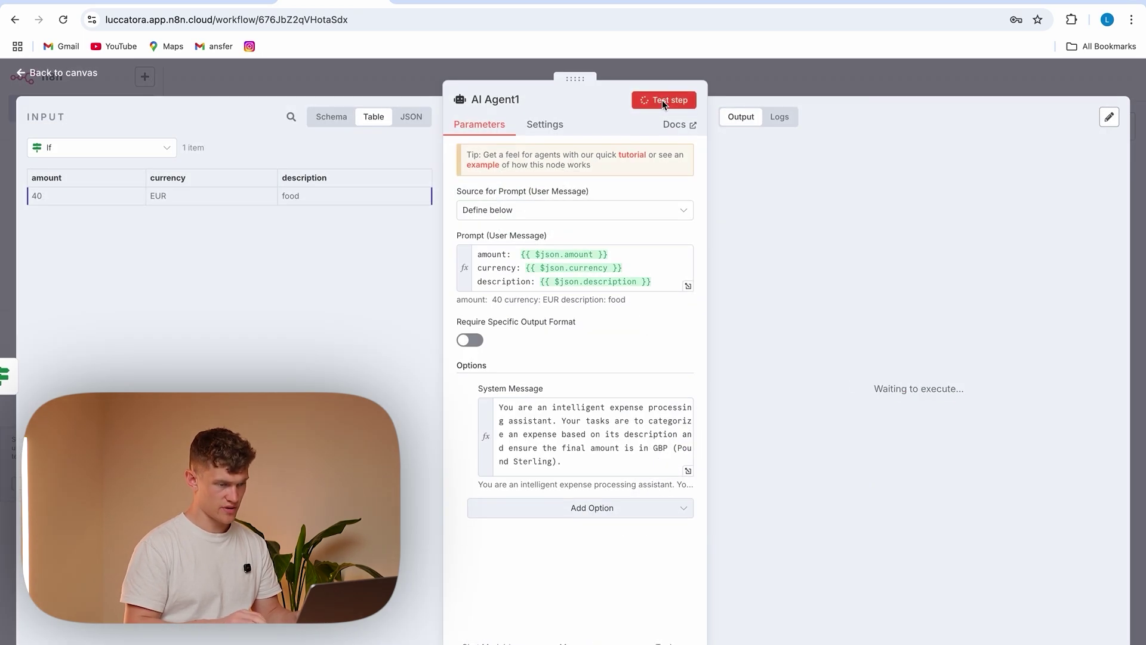
click(400, 73)
double_click(804, 353)
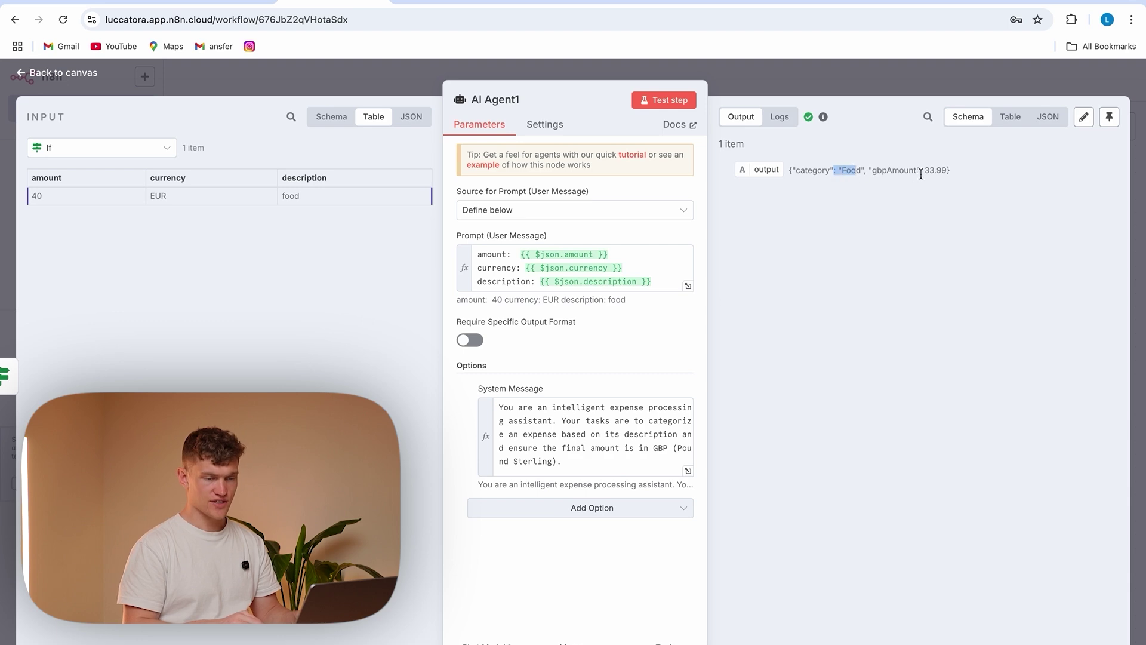
drag(927, 172, 949, 173)
click(377, 65)
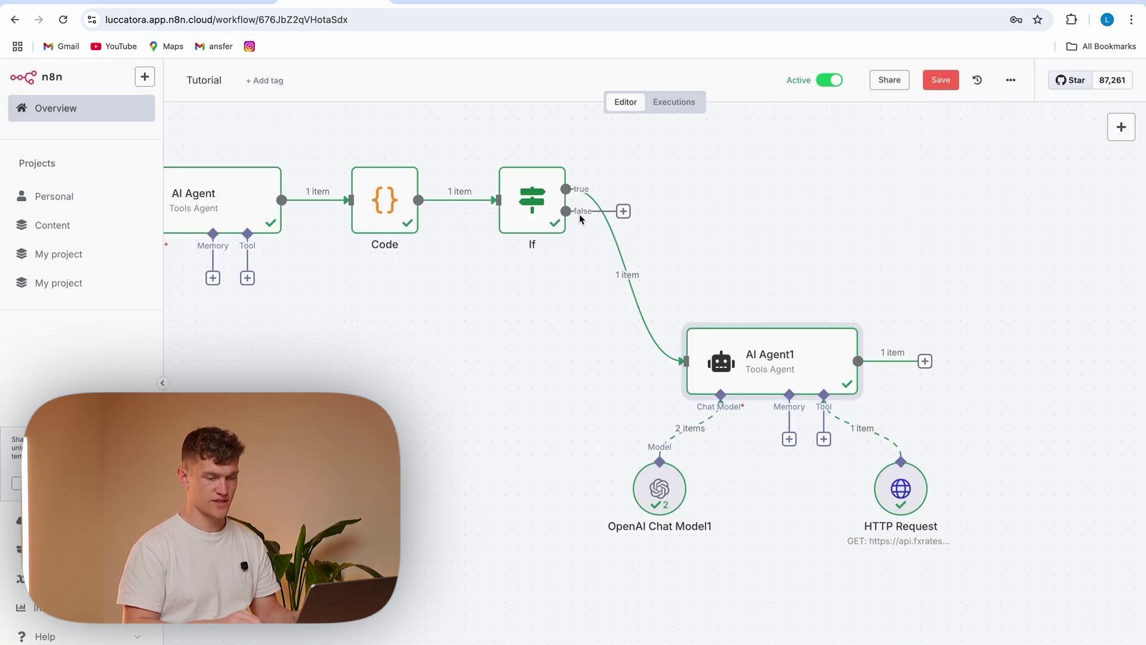
drag(901, 489, 874, 488)
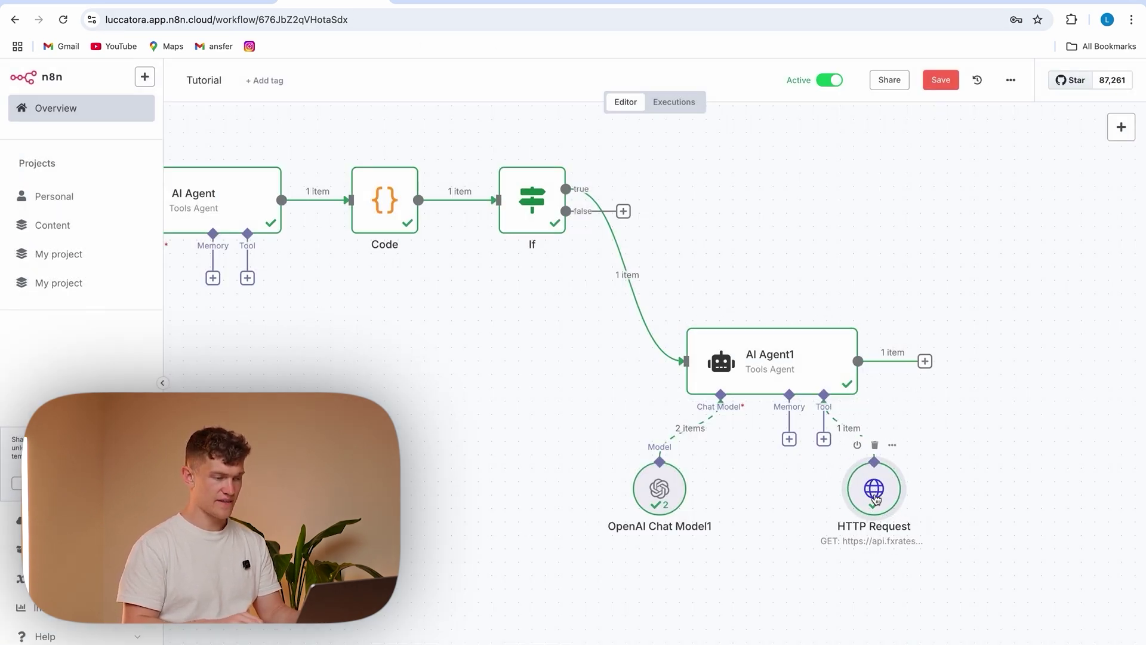
Add a Code1 node after AI Agent1 with the JSON-parsing script and test it
click(925, 360)
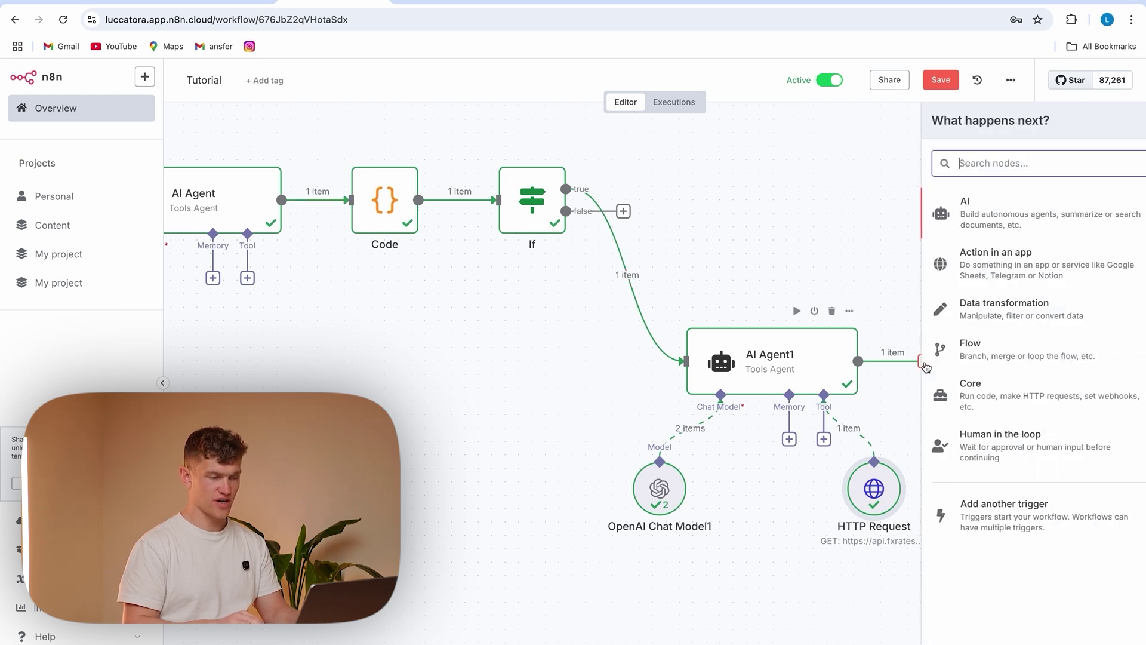
text(code)
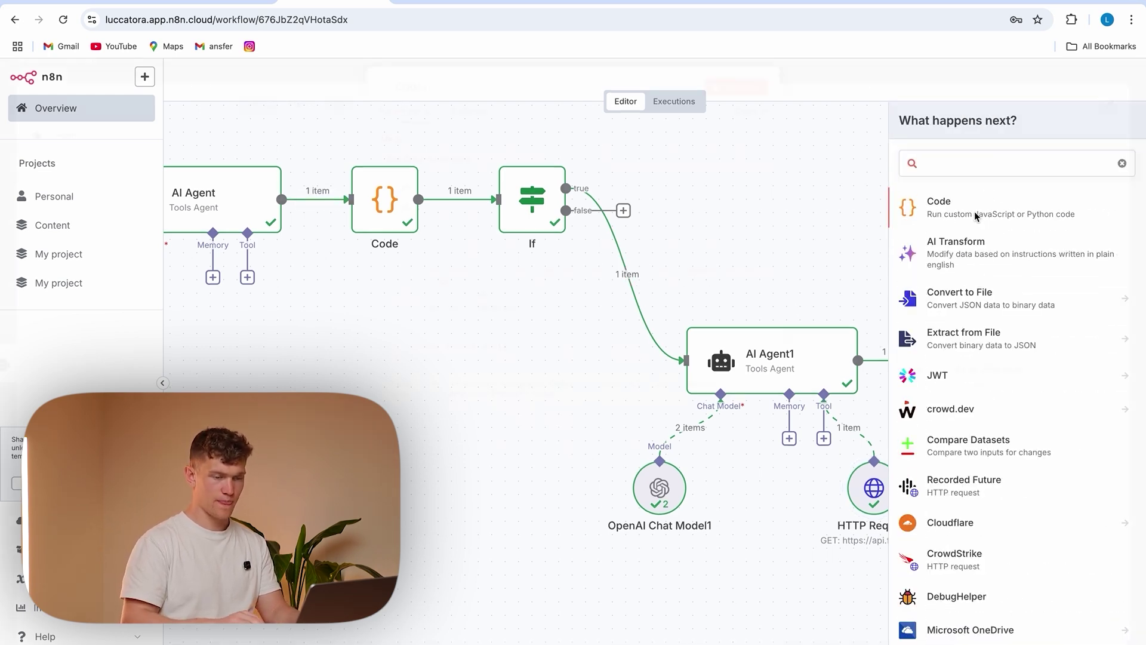
key(Return)
drag(522, 369, 418, 274)
text(const items = $input.all();  for (const item of items) {   const data = JSON.parse(item.json.output);   item.json.category  = data.category;   item.json.gbpAmount = data.gbpAmount;    // remove the original output field   delete item.json.output; }  return items;)
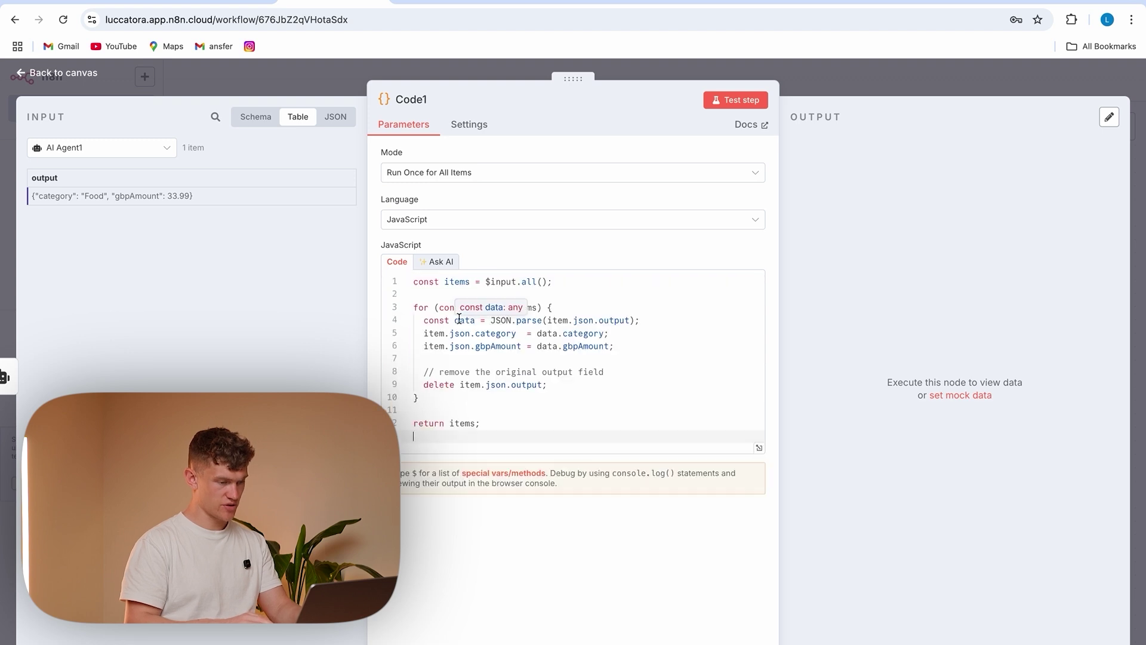
click(733, 101)
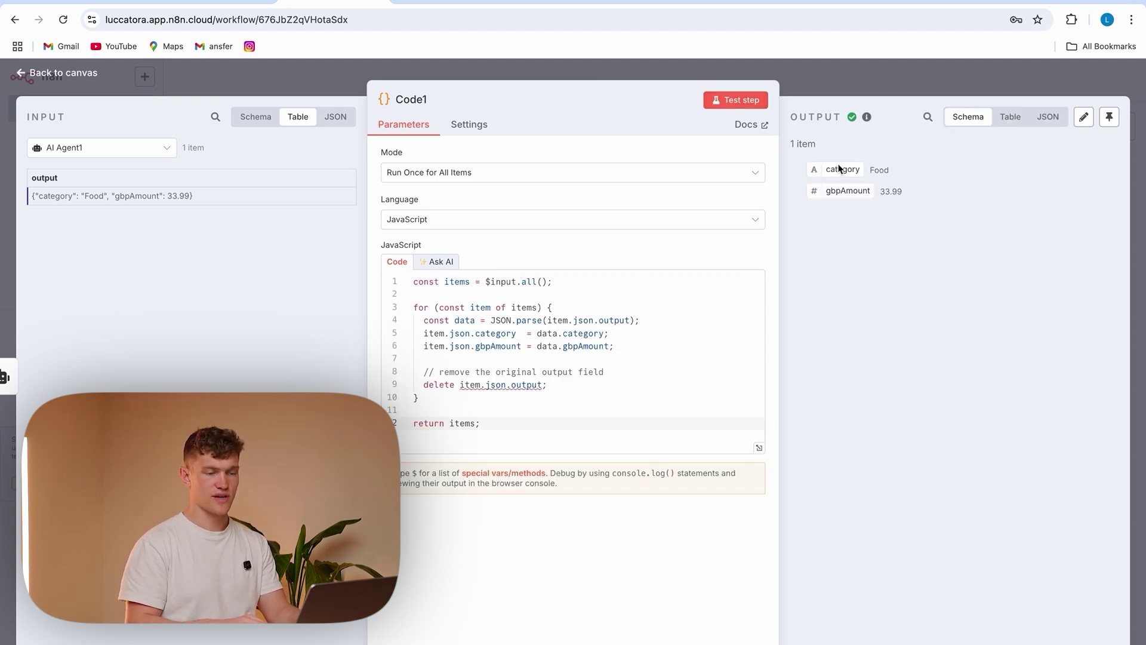
click(299, 88)
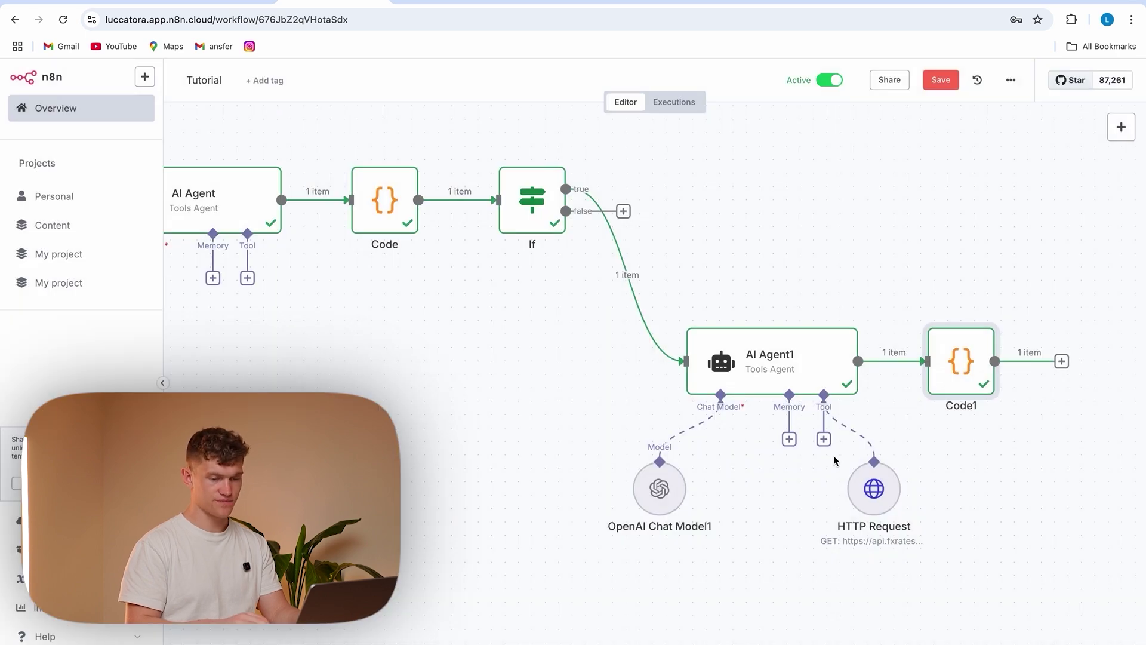
key(1)
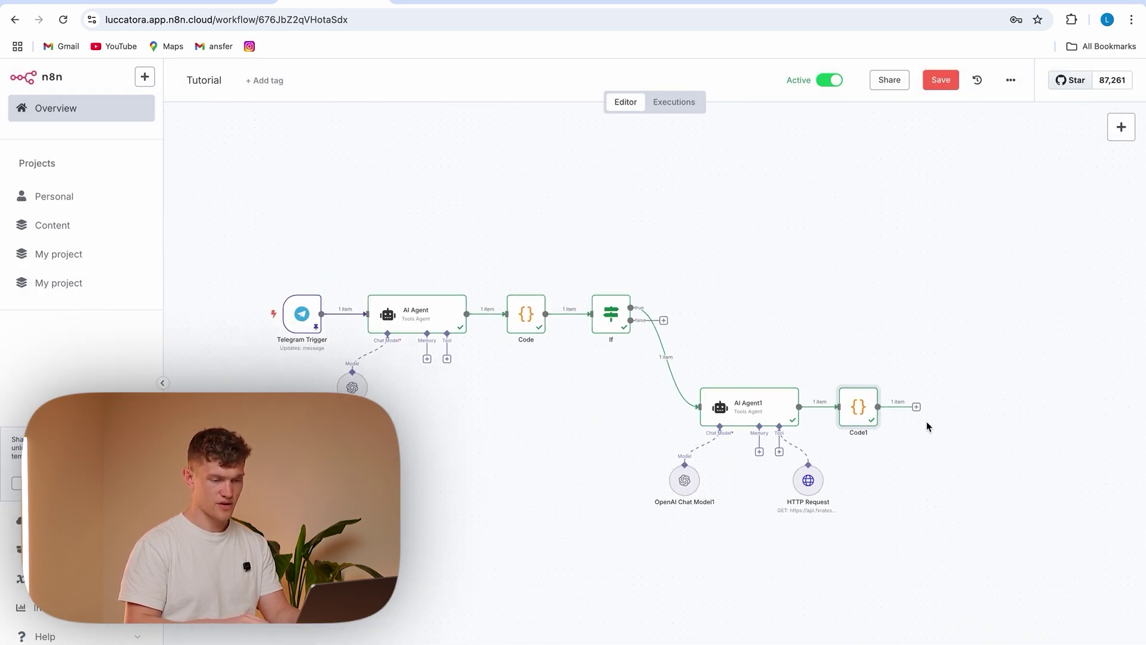
Add a 2-input Merge node after Code1 and connect the If true branch to Input 1
drag(915, 407, 914, 309)
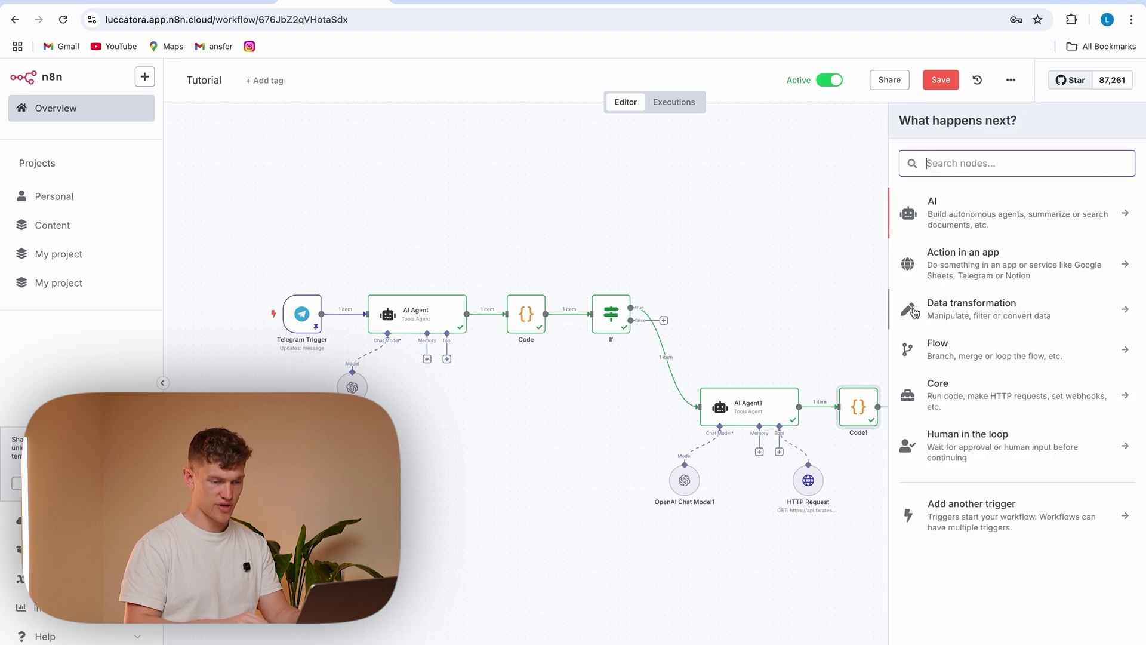
text(merge)
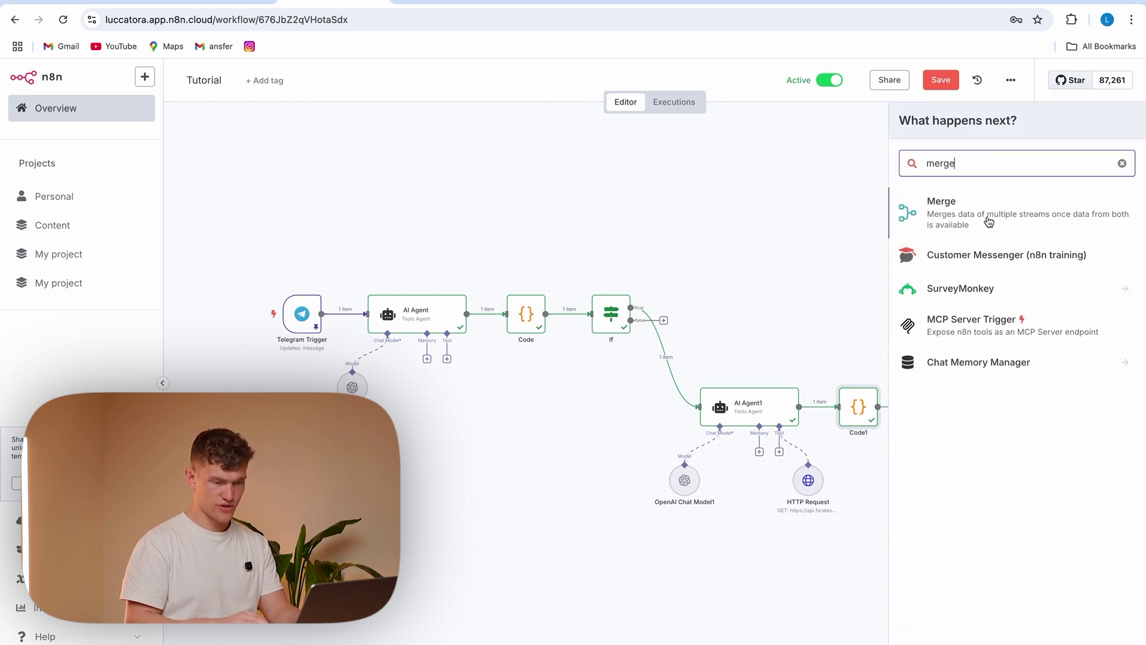
click(989, 222)
click(481, 221)
scroll(554, 343, down, 1)
scroll(540, 323, up, 1)
click(475, 226)
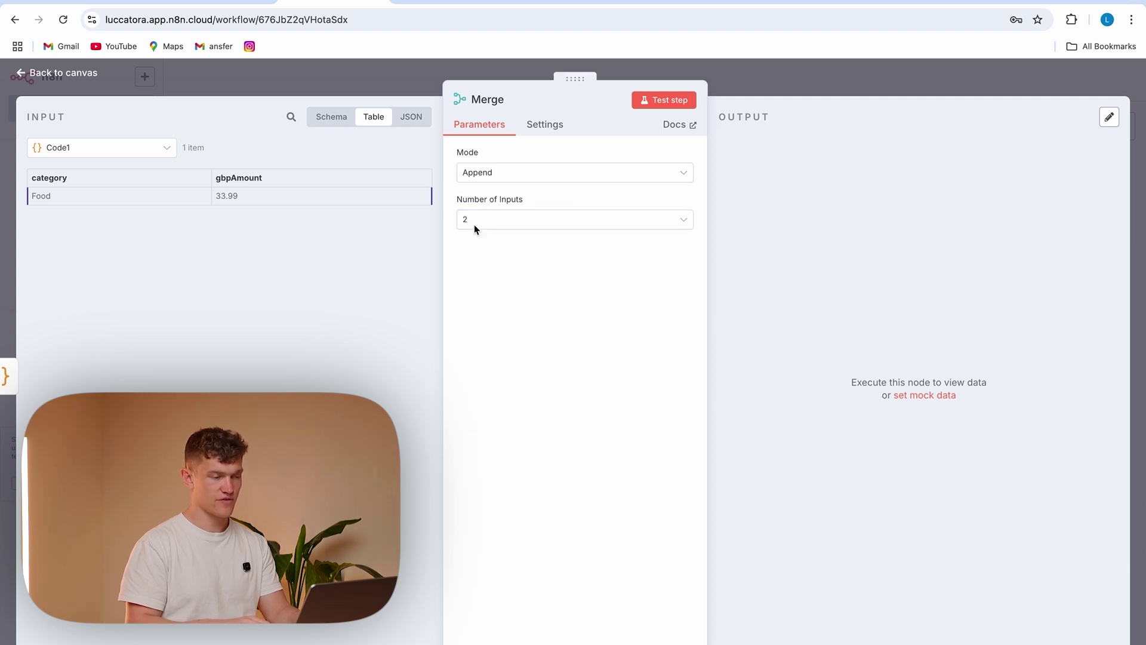
click(143, 74)
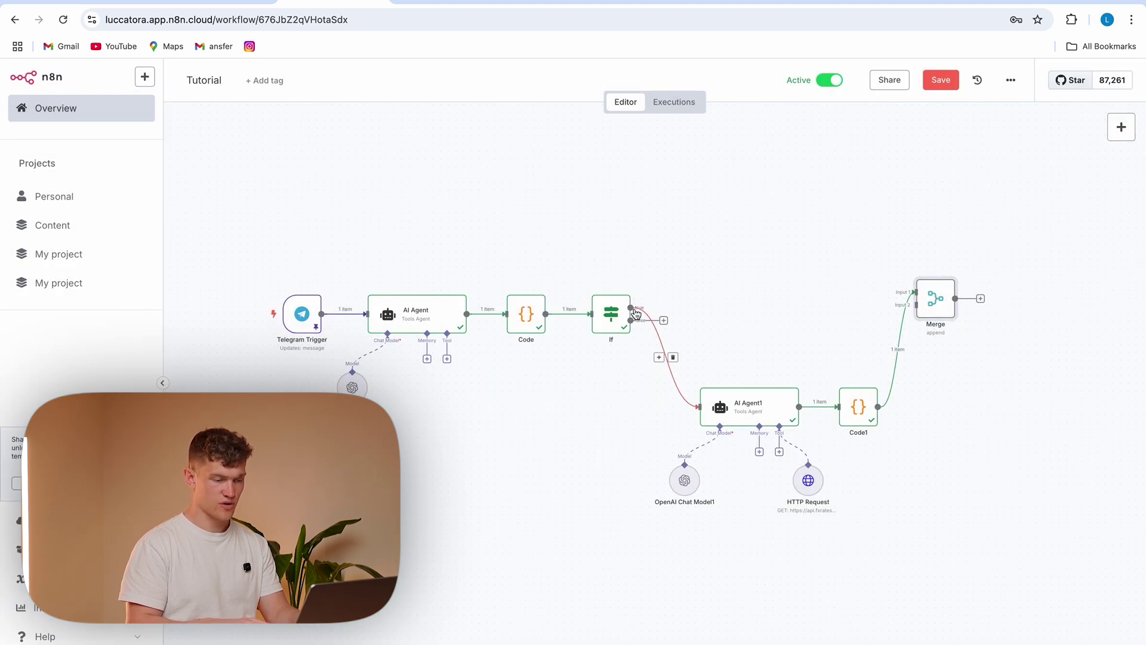
drag(631, 306, 902, 289)
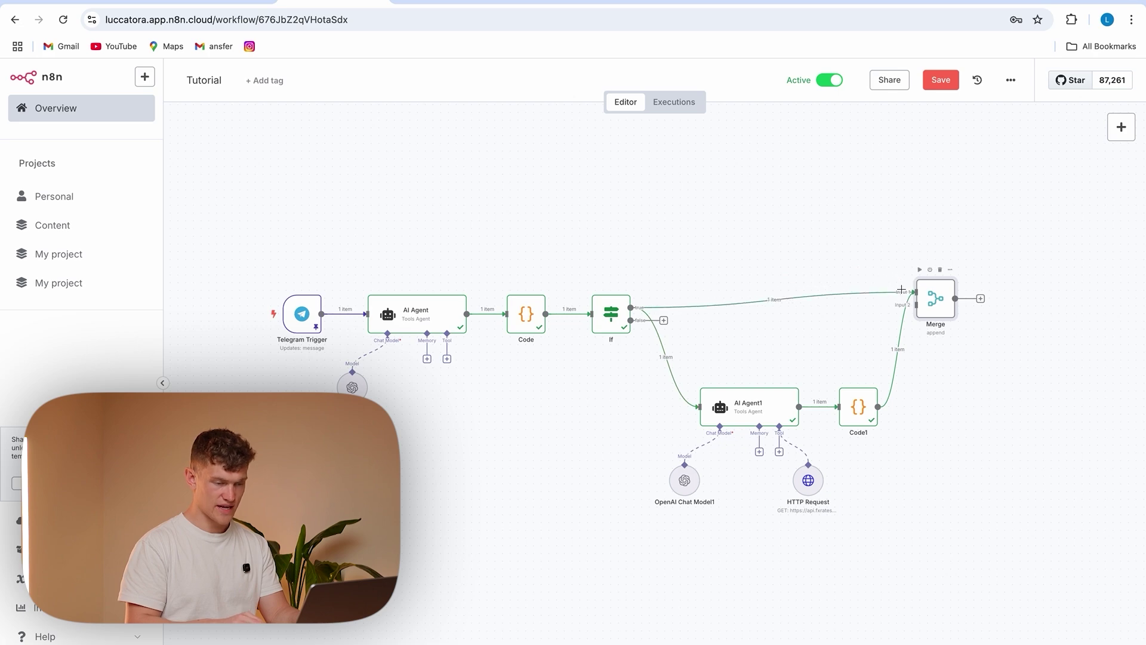
drag(945, 300, 930, 316)
Review the outputs of Code1, the If node and the first Code node
click(860, 417)
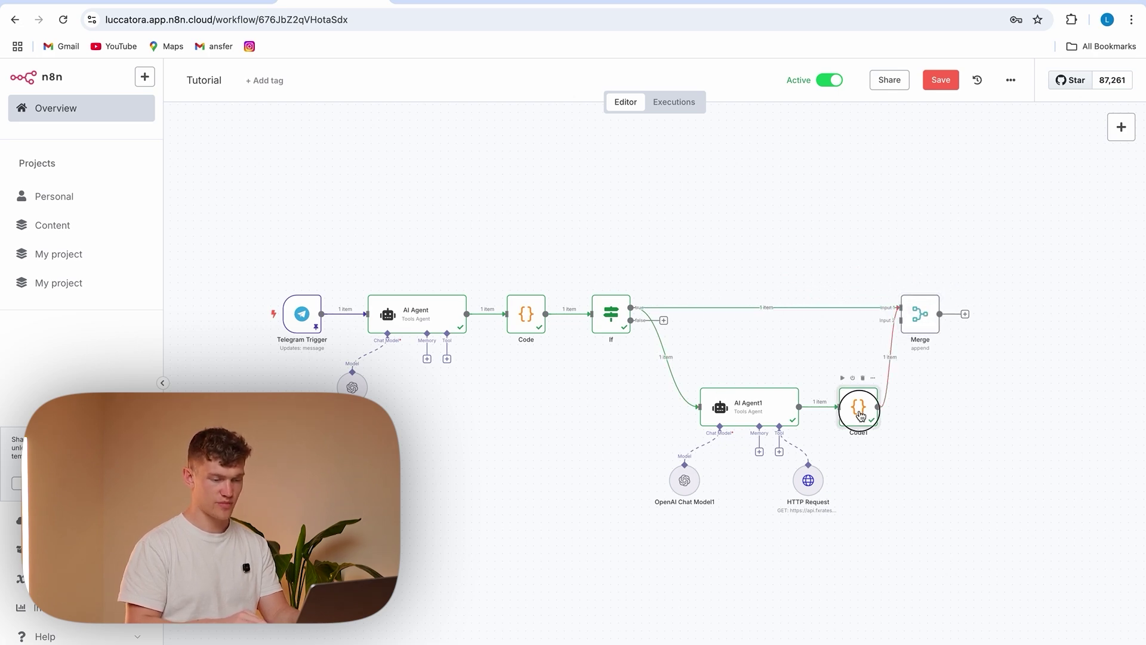
double_click(861, 416)
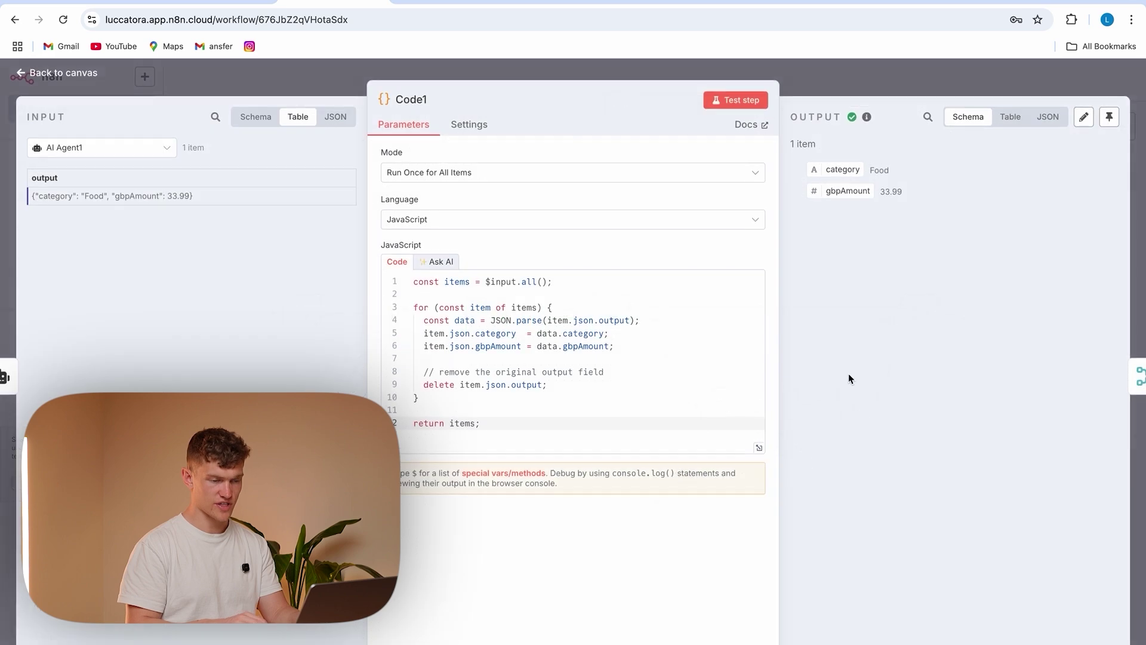
click(821, 81)
double_click(607, 310)
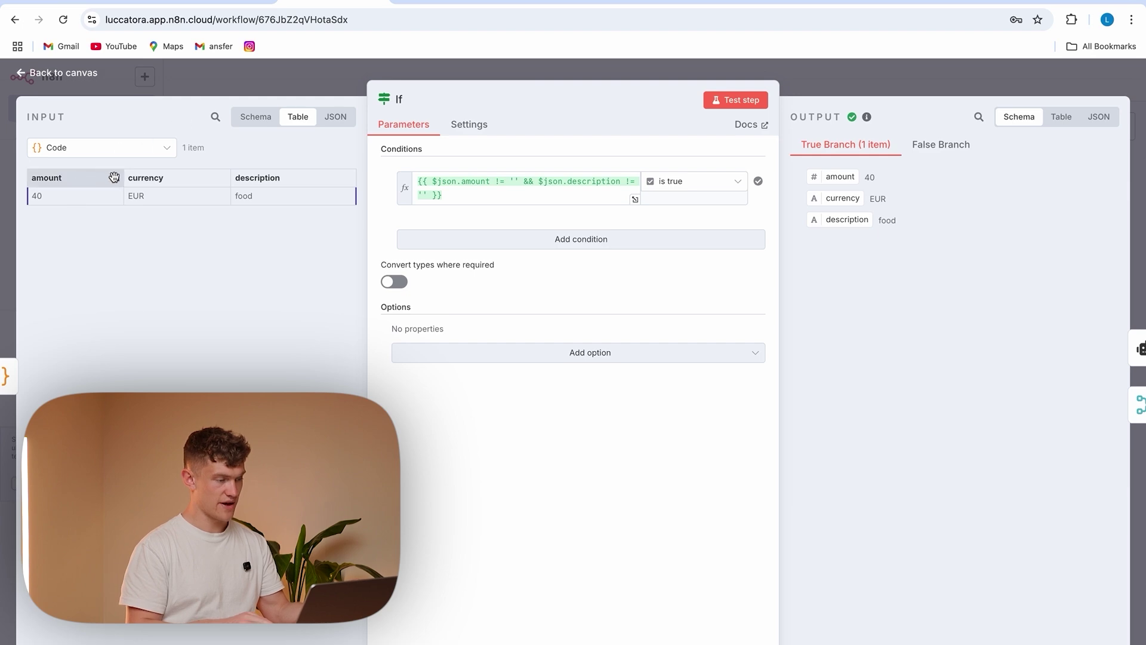
click(294, 72)
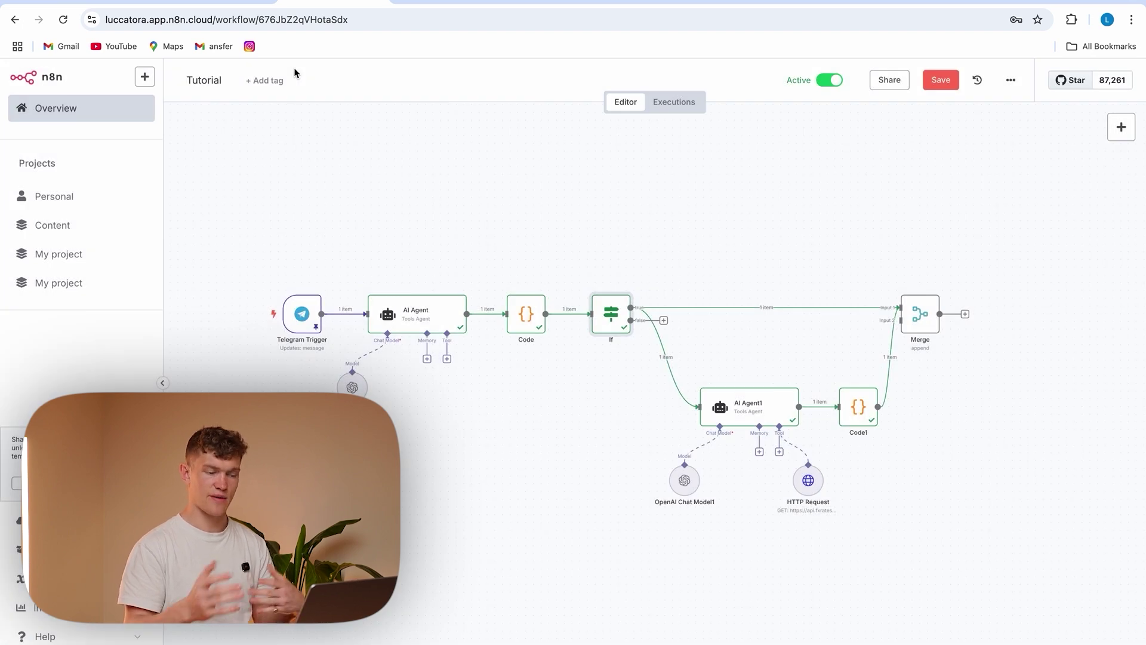
double_click(526, 313)
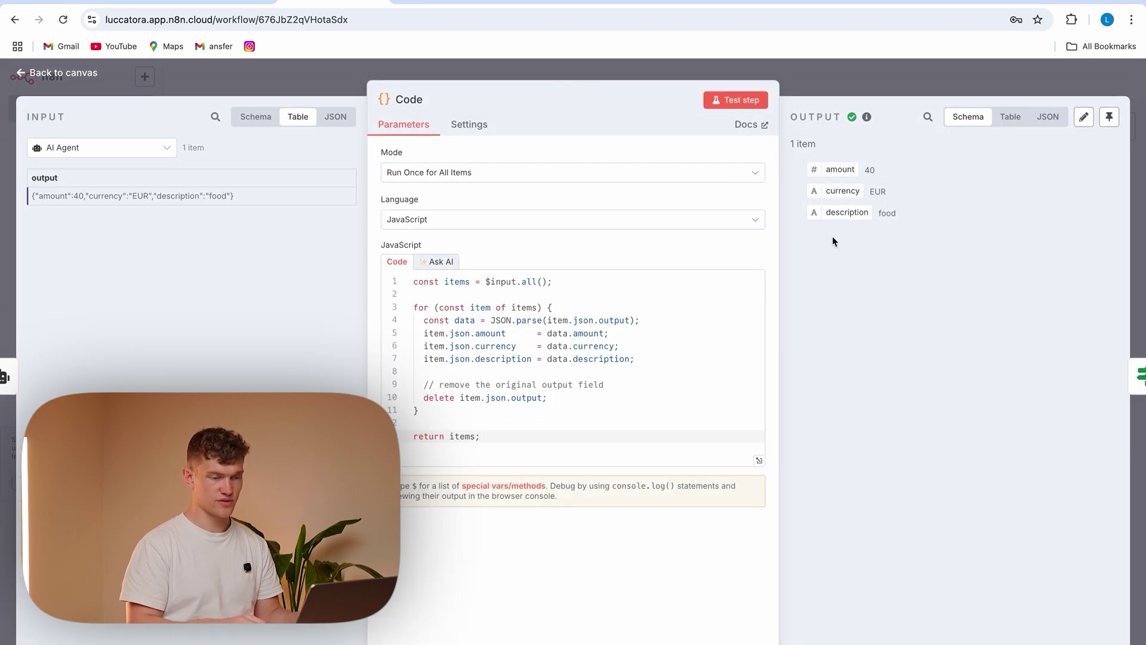
click(292, 86)
Test the Merge step and inspect both runs: category/gbpAmount and amount/currency/description
double_click(916, 313)
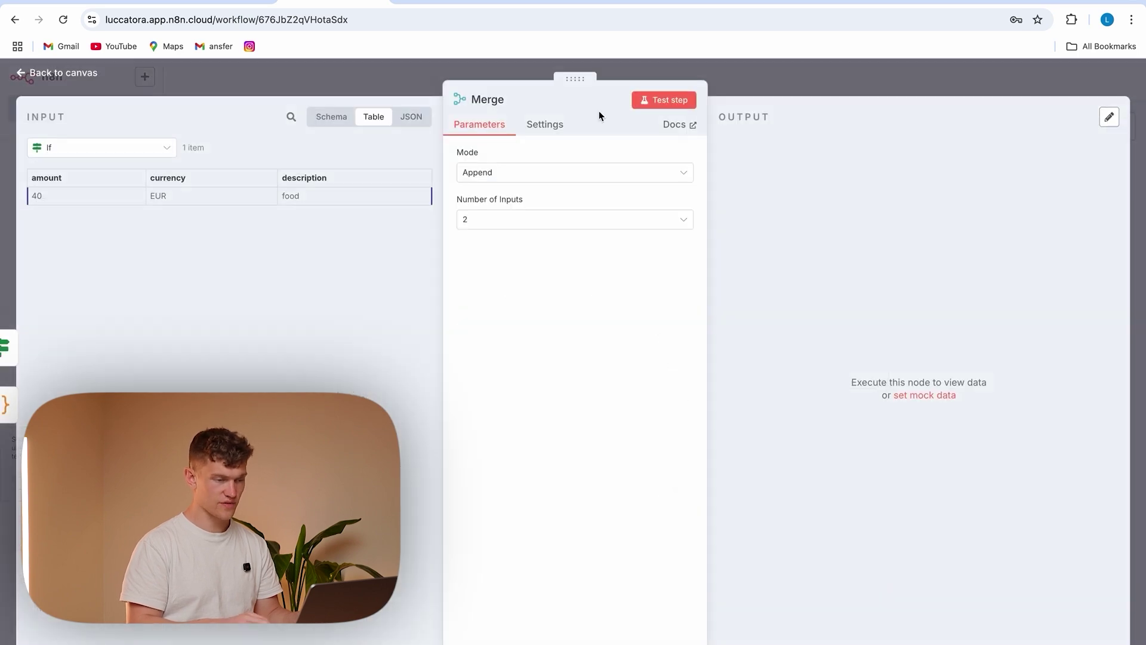
click(659, 102)
click(779, 154)
click(787, 183)
click(758, 154)
click(786, 199)
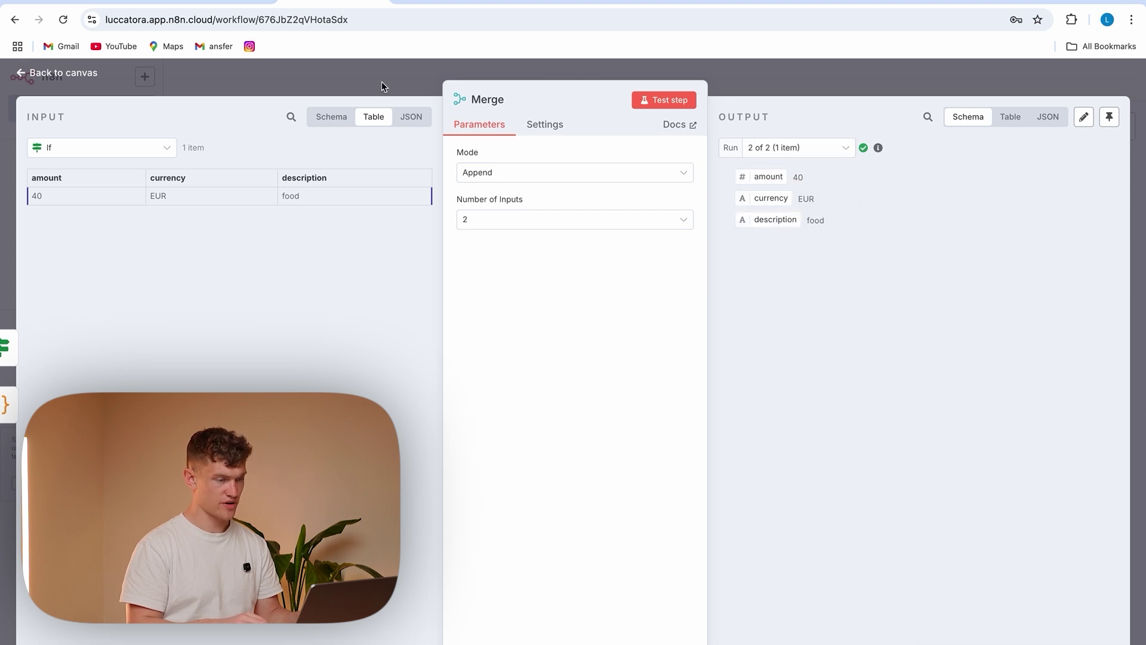
click(357, 74)
scroll(783, 201, right, 2)
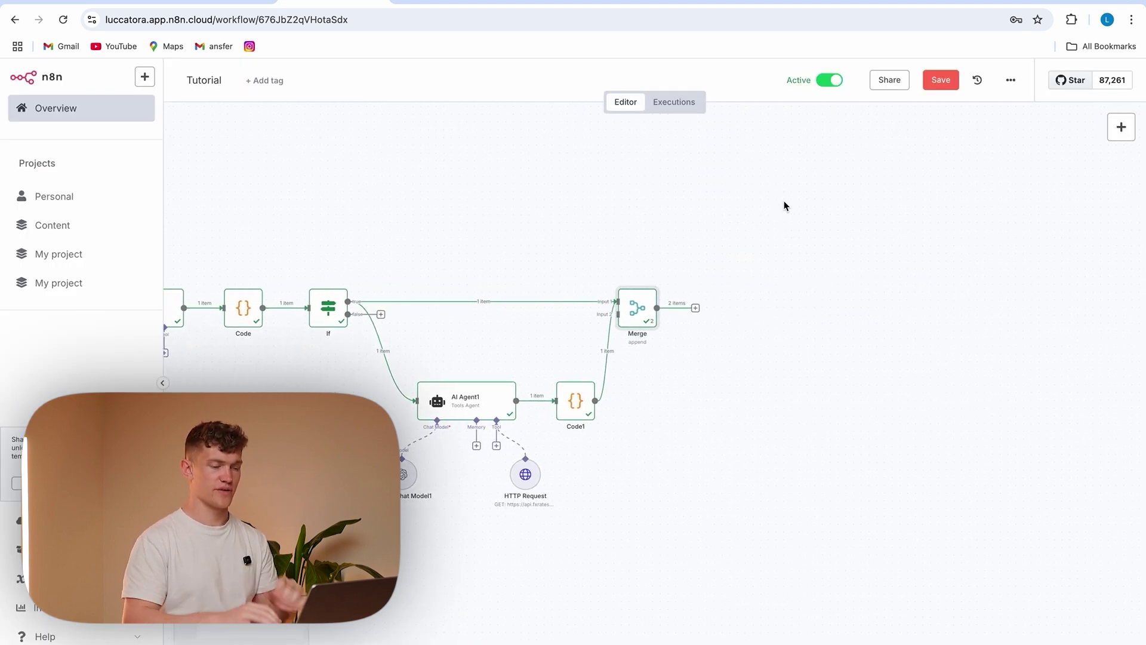
Add an Airtable 'Create a record' step after Merge, then switch to the Airtable Tutorial base
click(696, 308)
text(airtable)
key(Return)
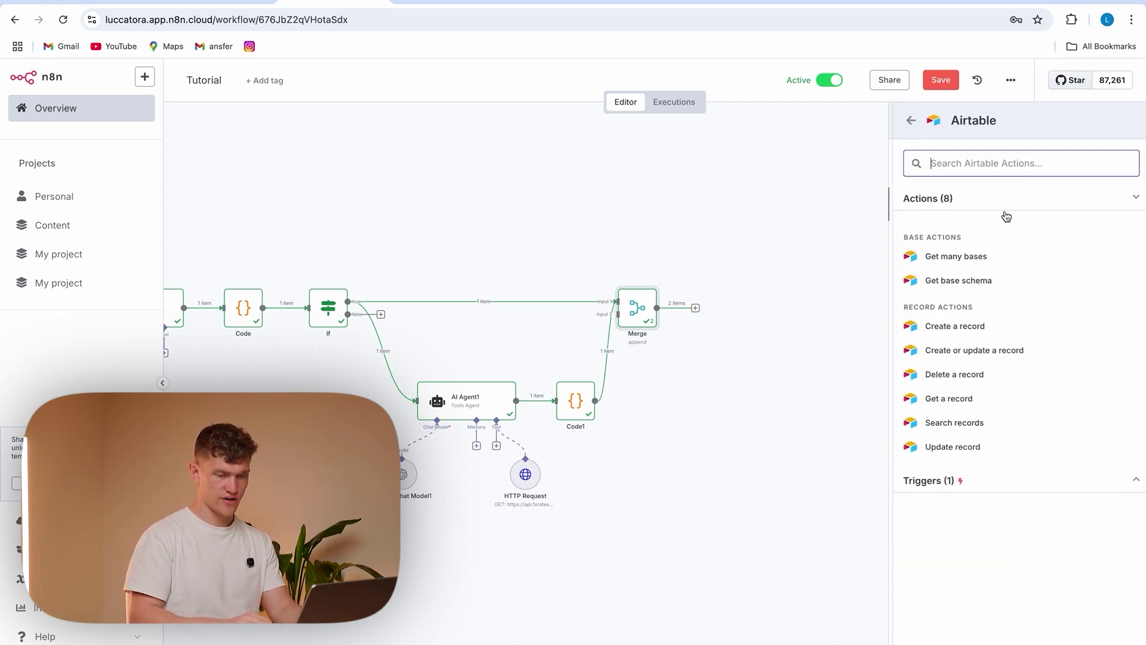
click(970, 333)
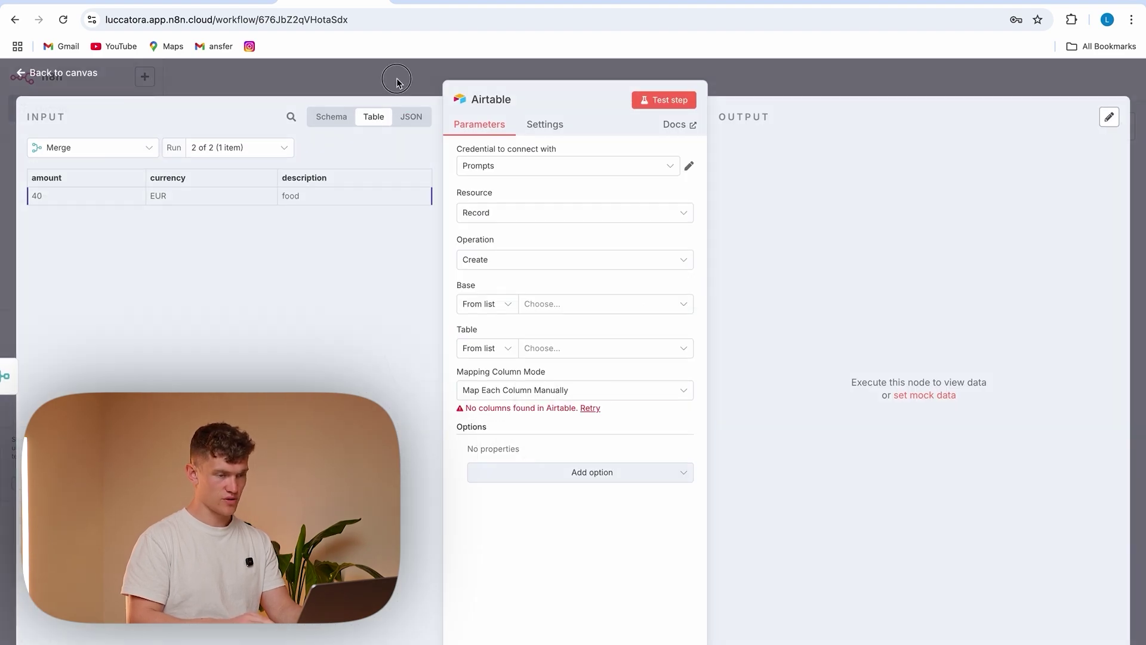
click(396, 81)
click(651, 5)
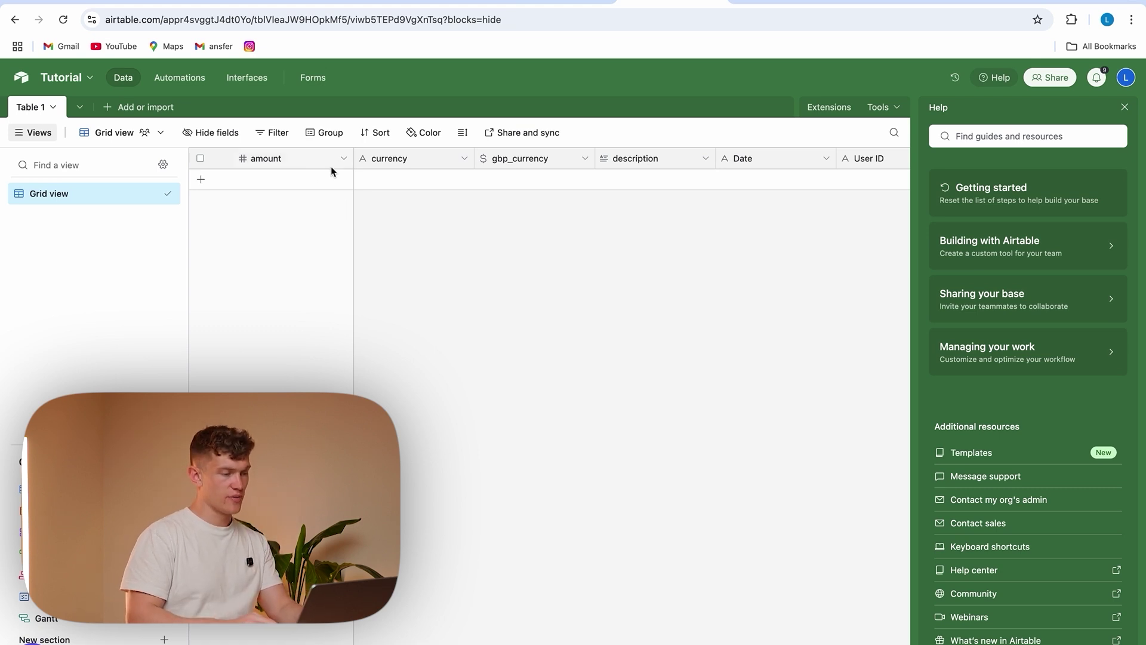
Change the gbp_currency field type from Currency to Number
click(585, 159)
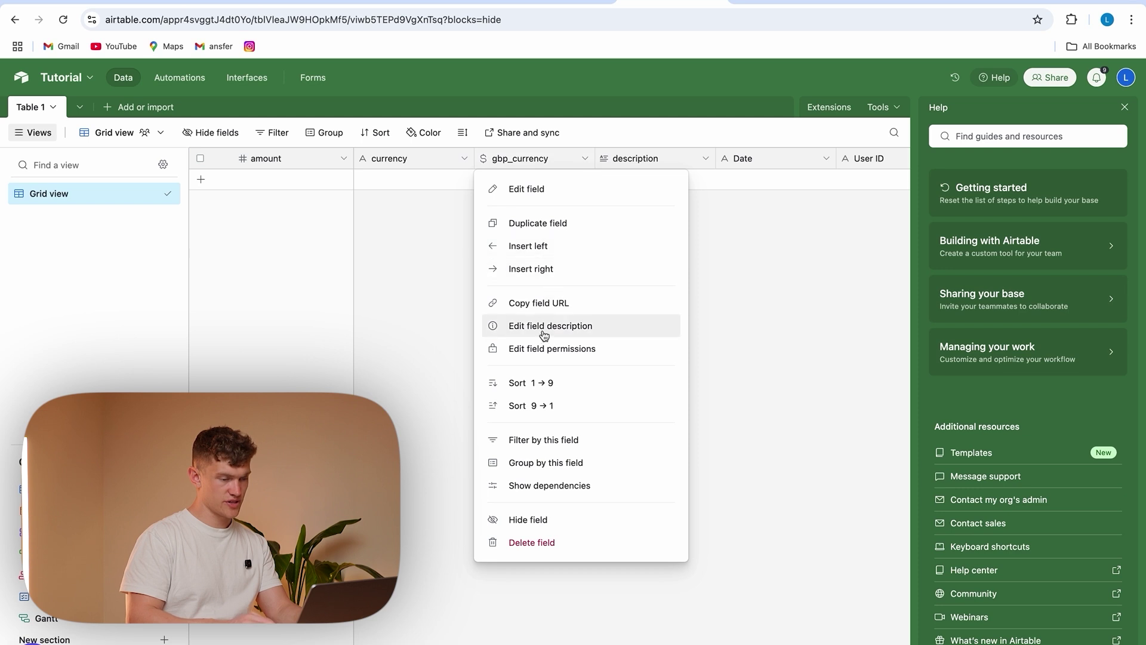
click(568, 189)
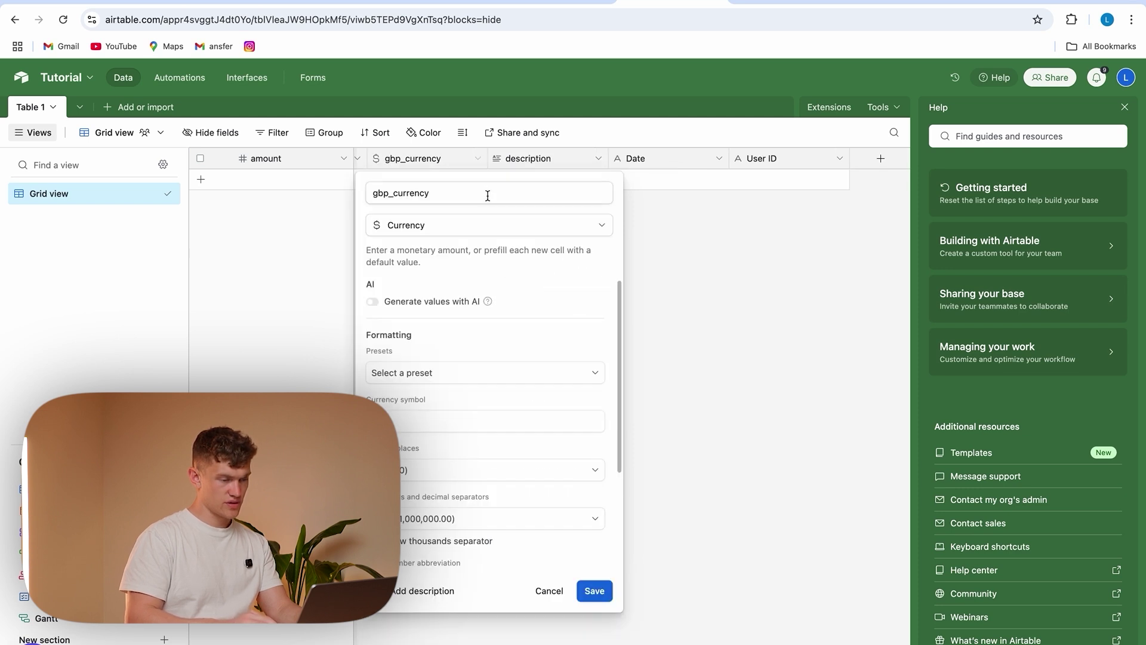
click(486, 223)
click(412, 453)
key(Return)
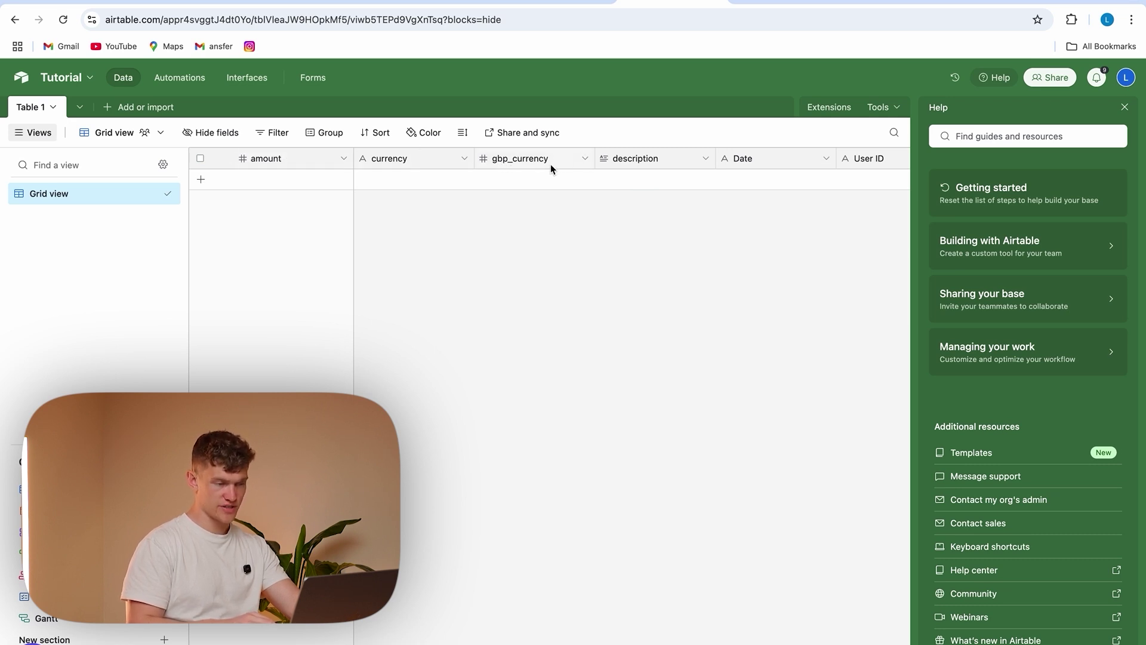
Open the Tutorial base's API documentation from the Help panel
scroll(550, 163, right, 1)
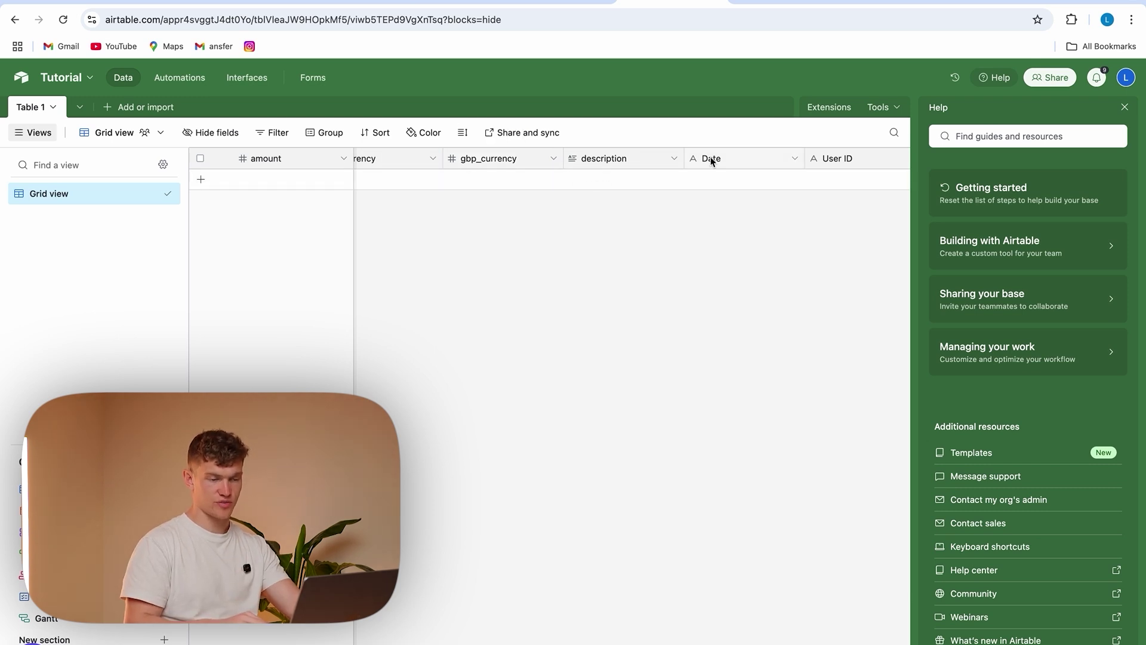
scroll(724, 180, right, 1)
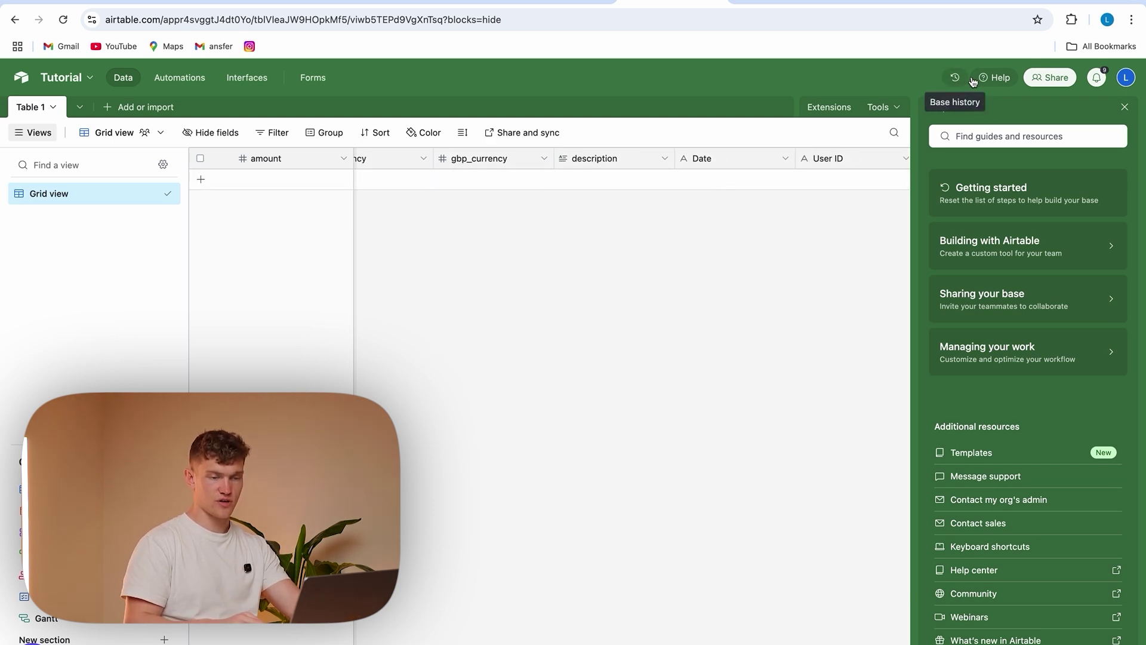
click(994, 80)
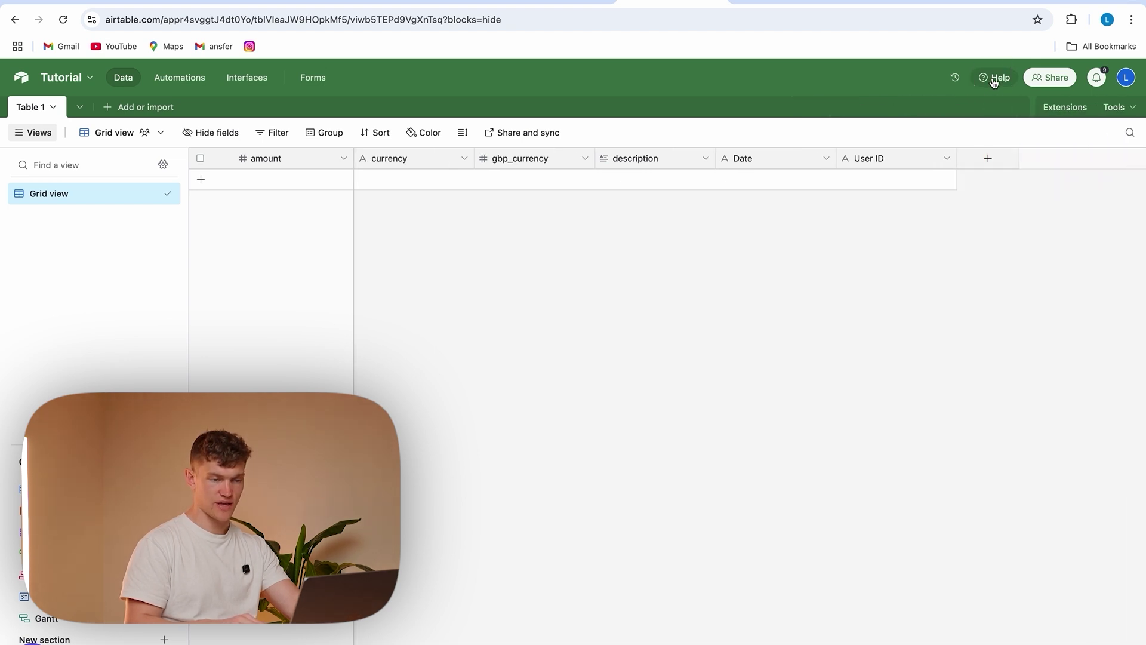
click(994, 77)
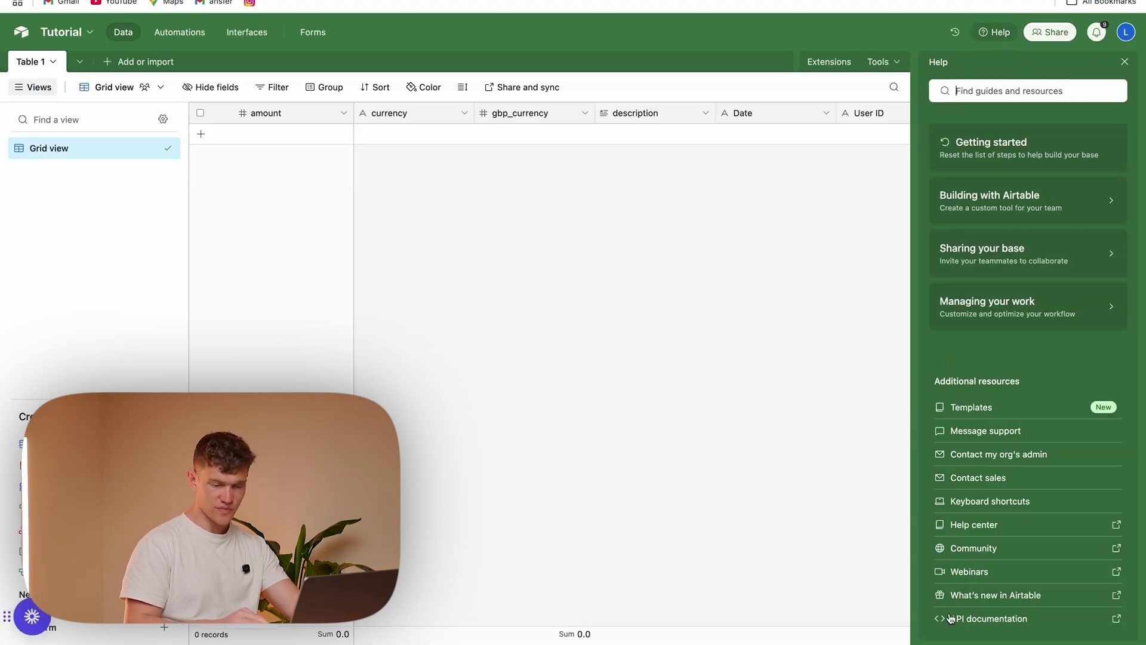
click(969, 619)
Start a new Airtable personal access token named N8NTutorial
scroll(466, 359, down, 10)
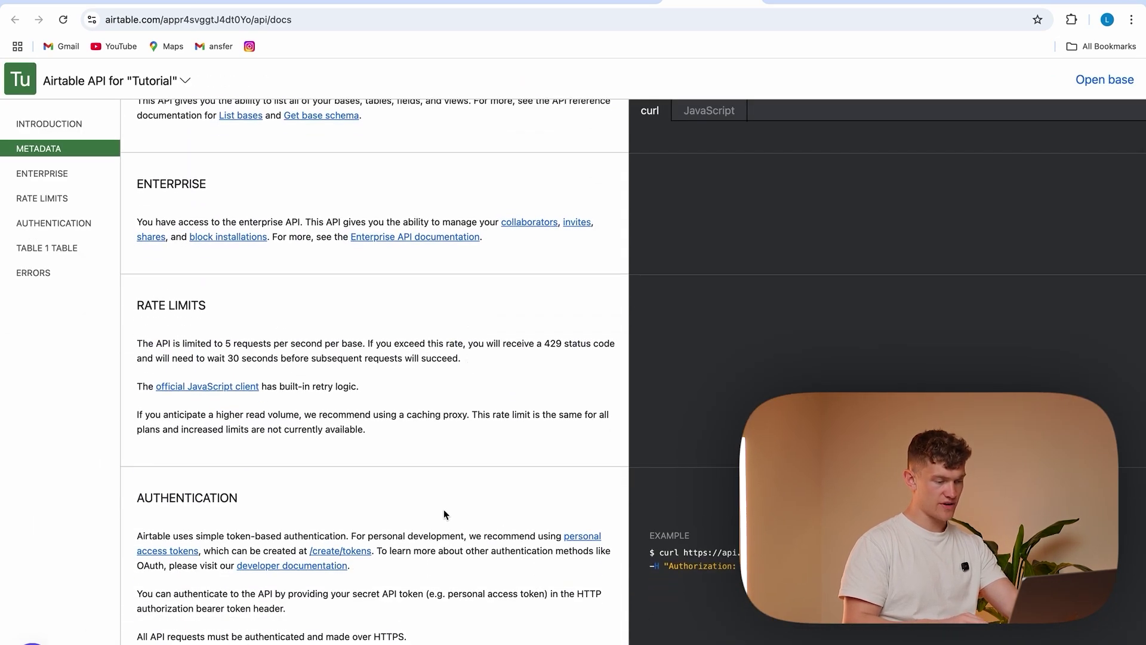
click(325, 553)
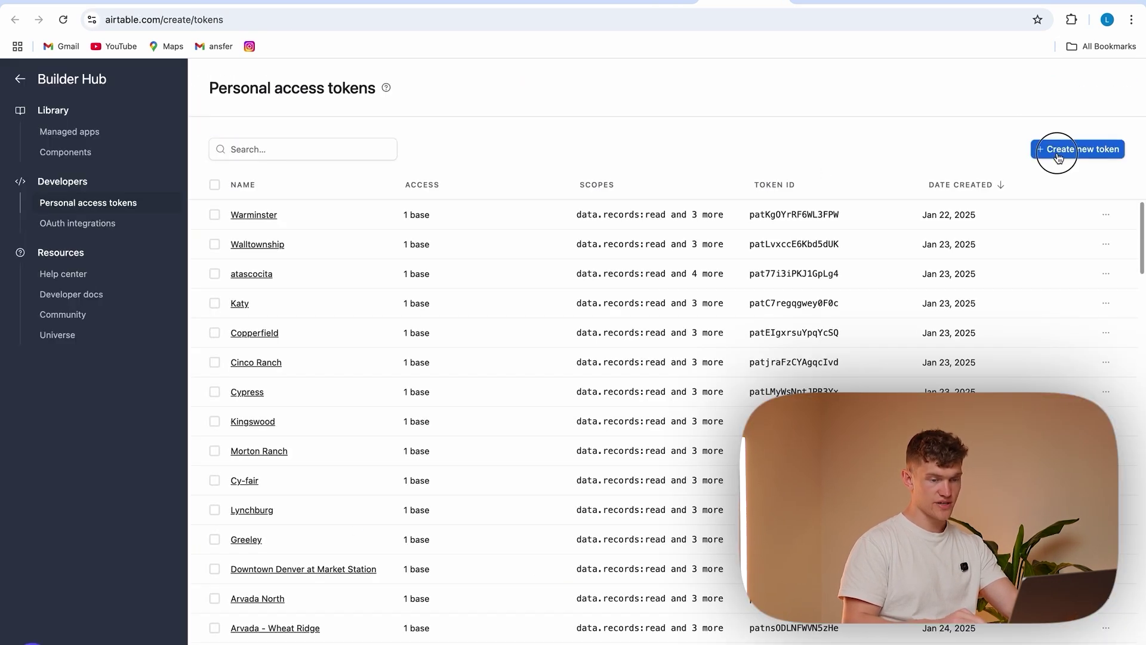
click(1057, 156)
text(N8NTutorial)
click(399, 496)
Add the read records, write records, read schema and write schema scopes to the token
click(250, 324)
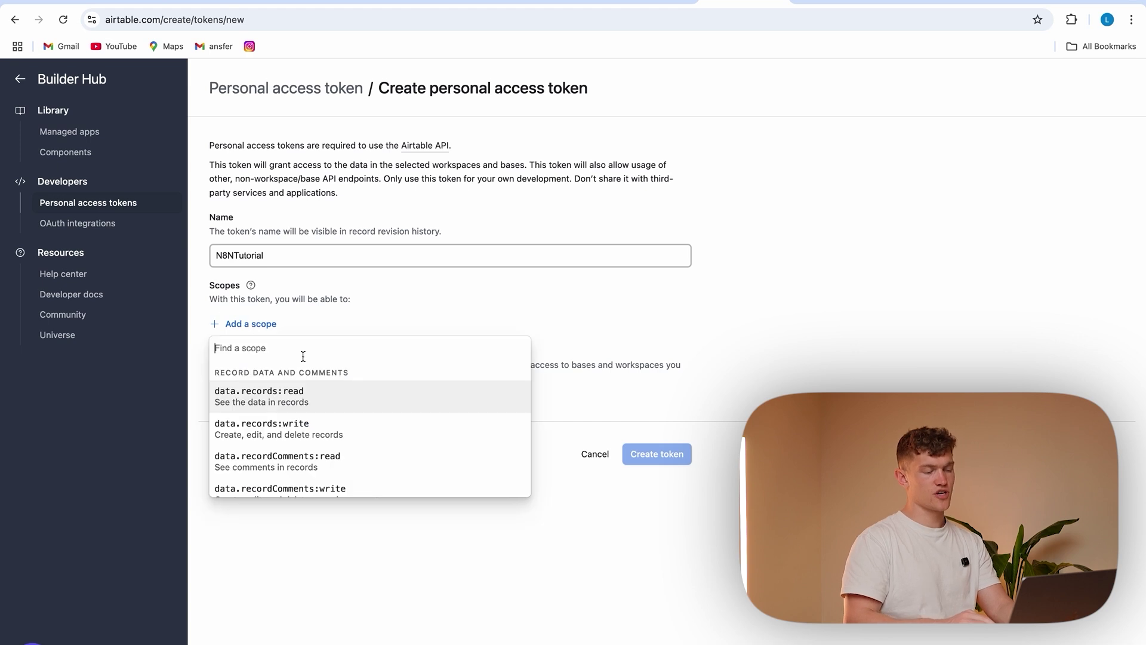
click(294, 391)
click(251, 354)
click(311, 429)
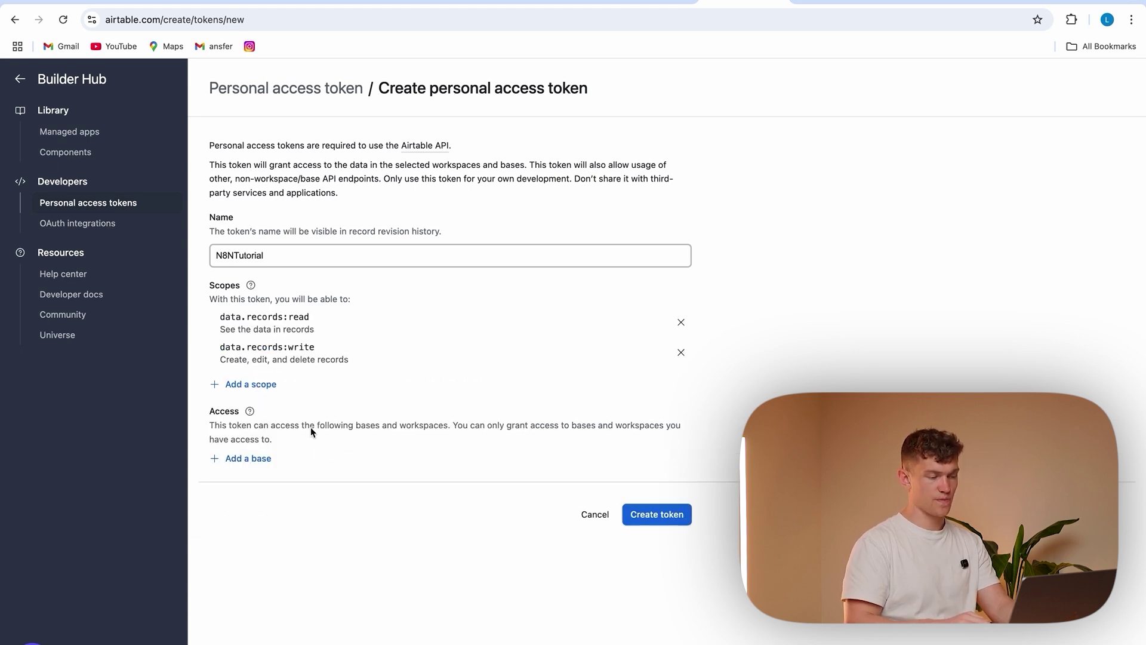
click(253, 389)
scroll(312, 505, down, 2)
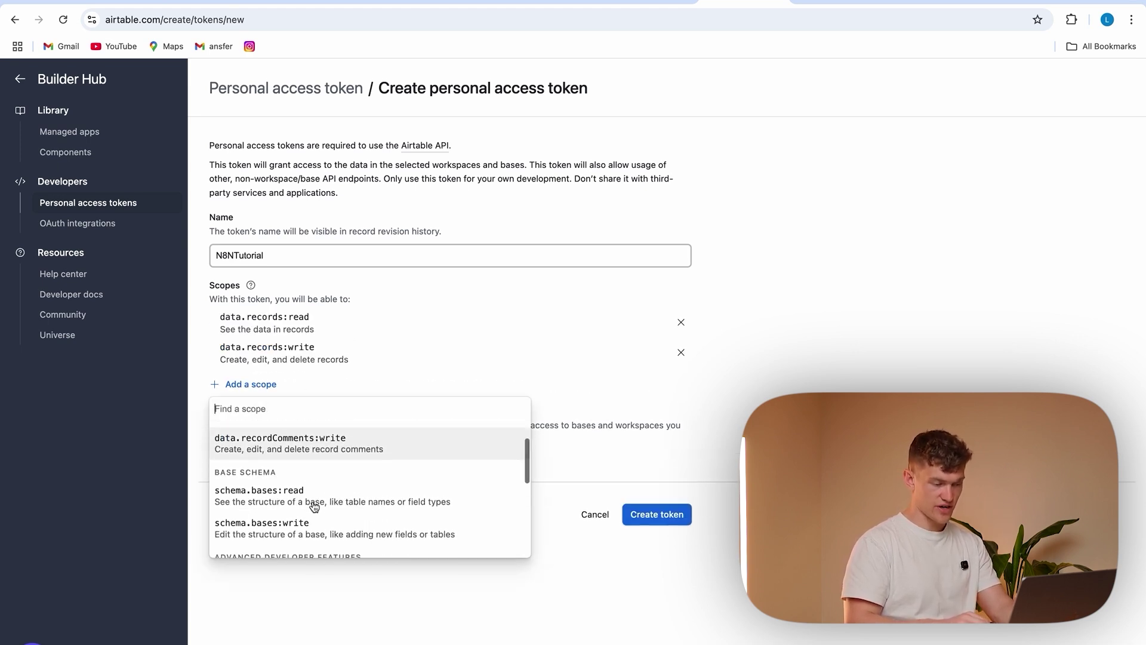
click(303, 477)
click(250, 415)
scroll(281, 525, down, 2)
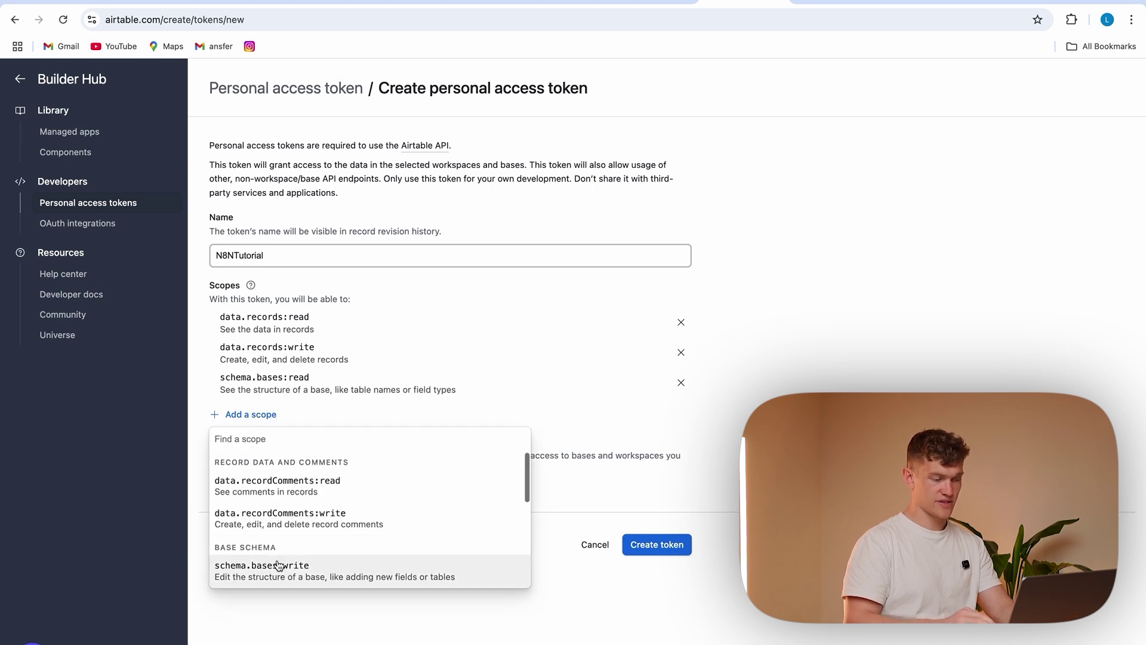
click(293, 567)
Grant the token access to the Tutorial base, create it, and return to n8n
click(254, 521)
scroll(332, 472, down, 3)
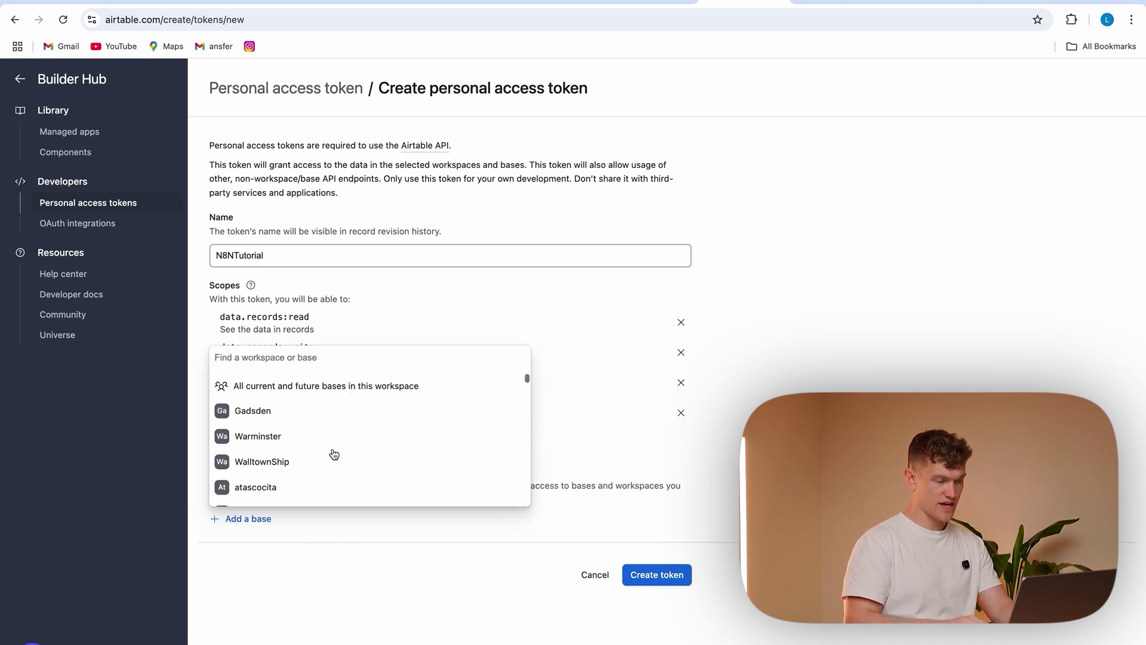
click(309, 494)
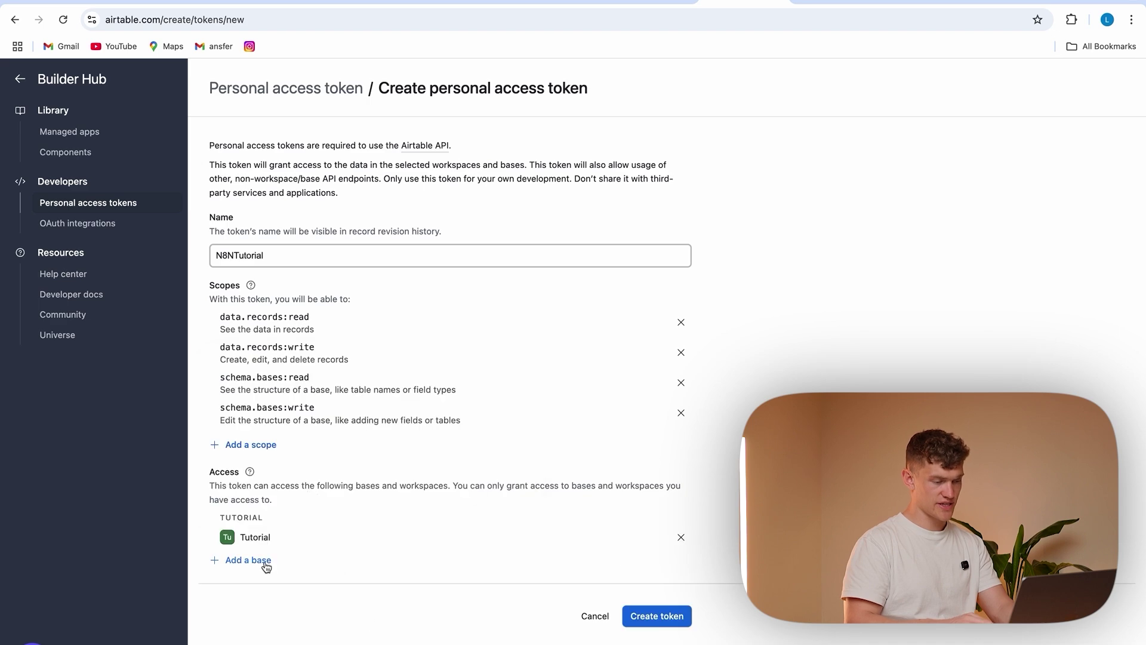
click(648, 614)
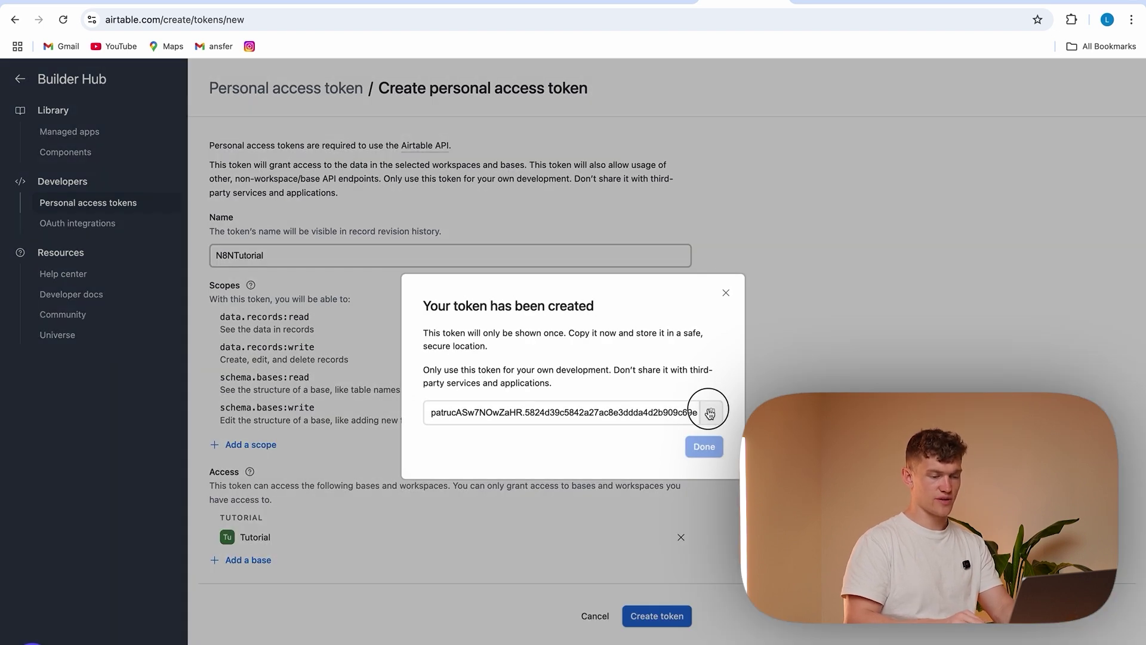
click(706, 454)
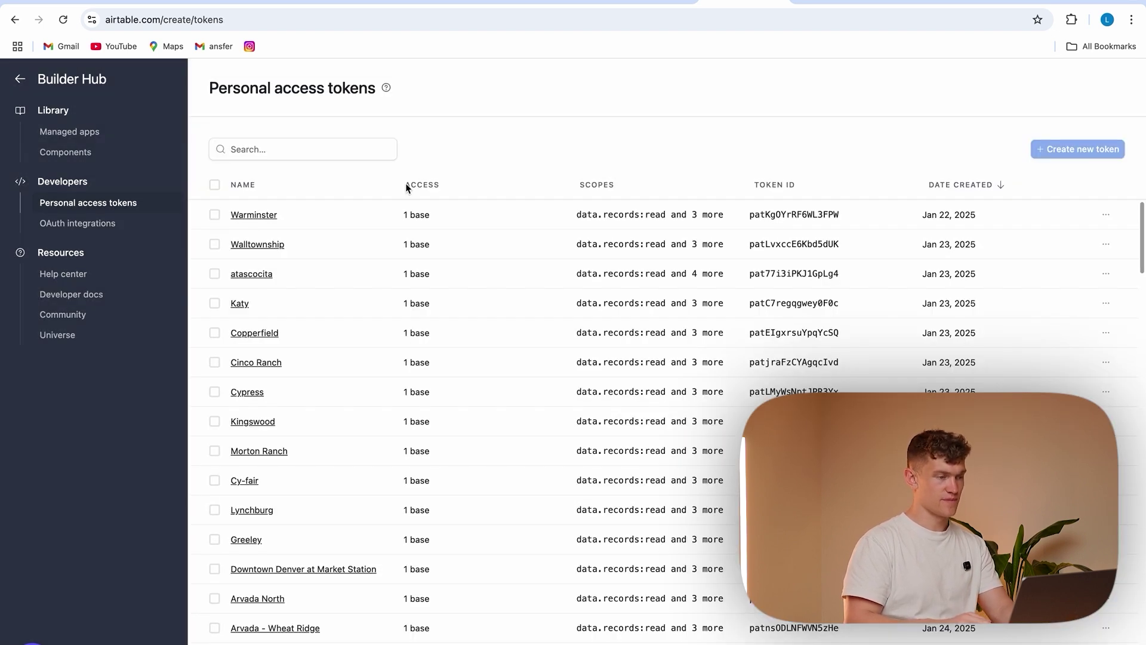
click(265, 3)
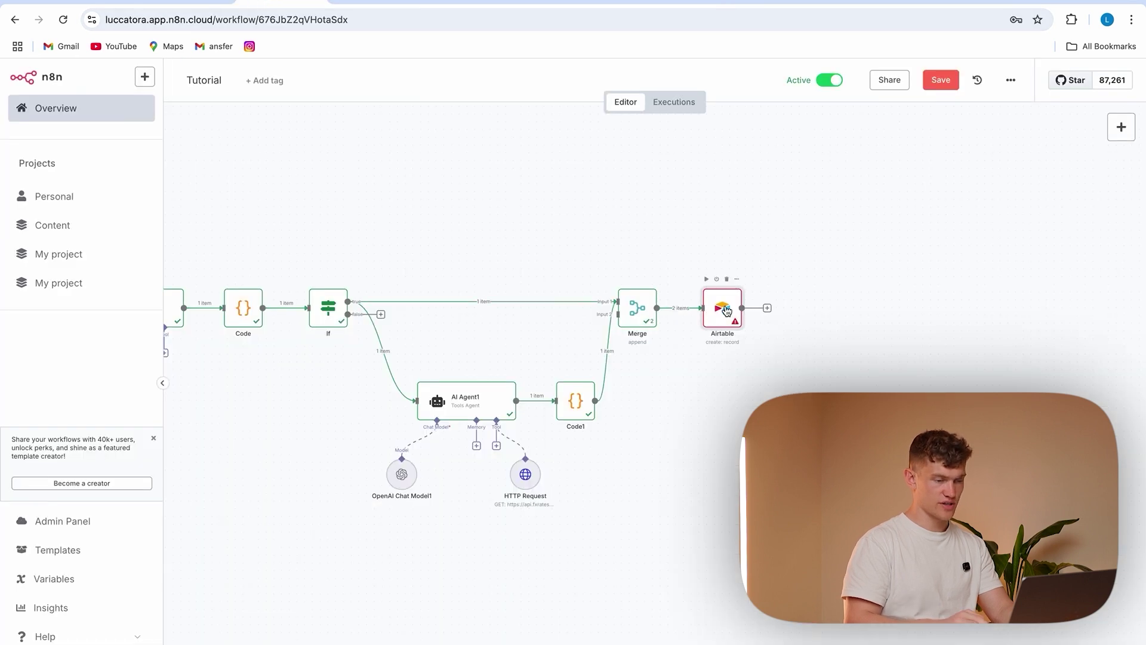
Give the Airtable node a new credential using the pasted personal access token
double_click(726, 311)
click(545, 166)
click(526, 381)
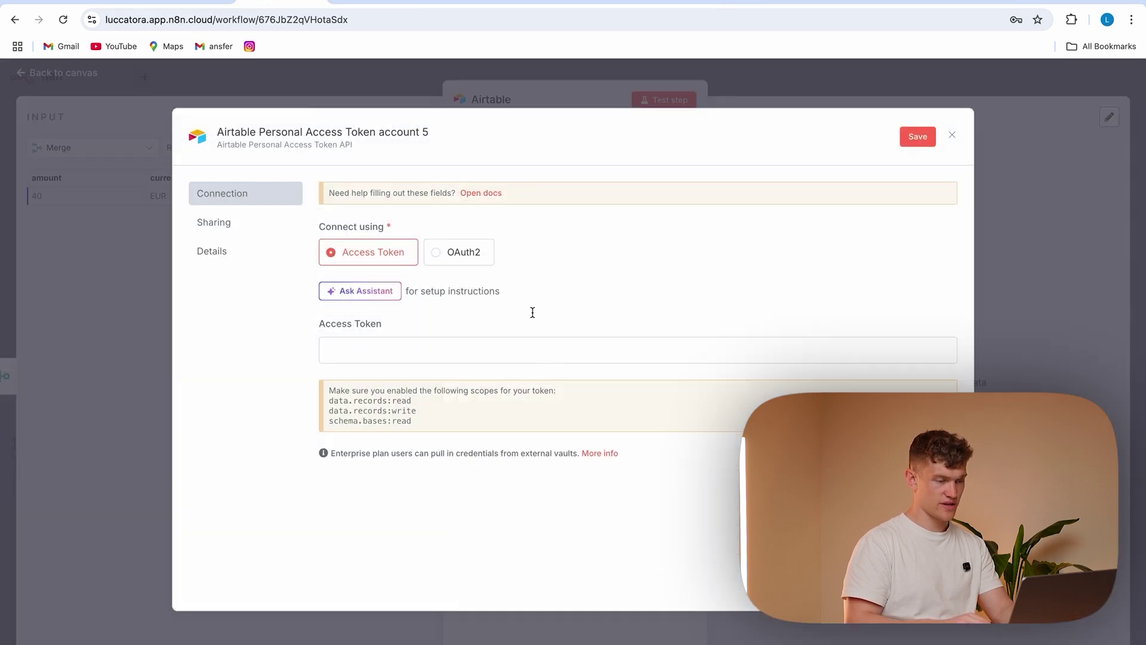
click(422, 344)
key(ctrl+v)
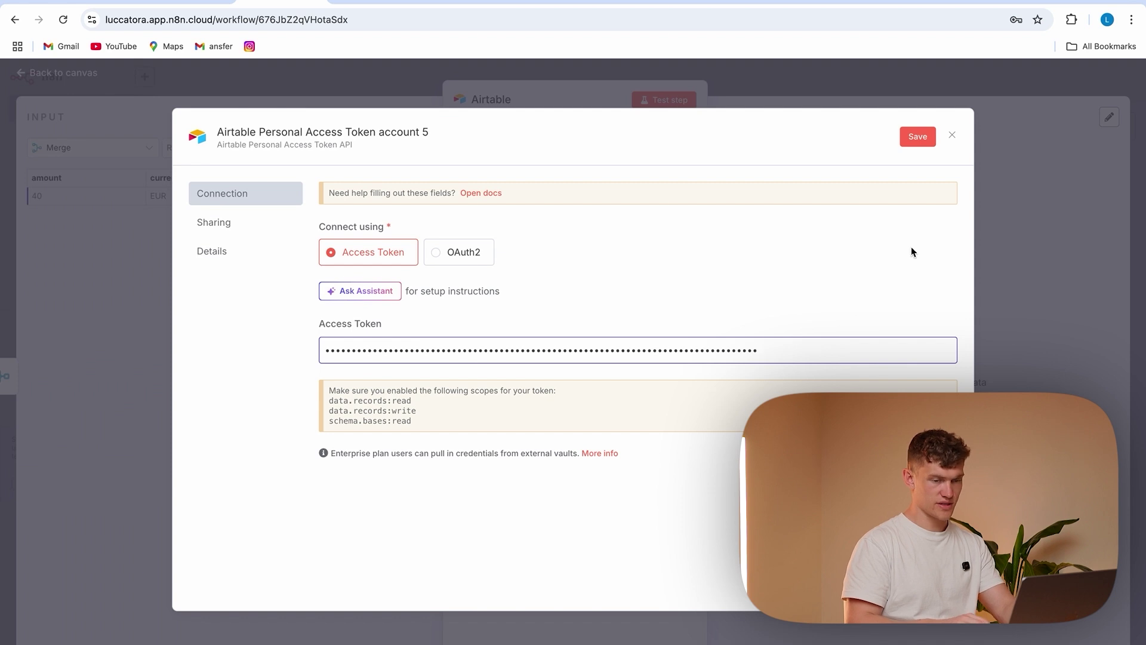
click(919, 138)
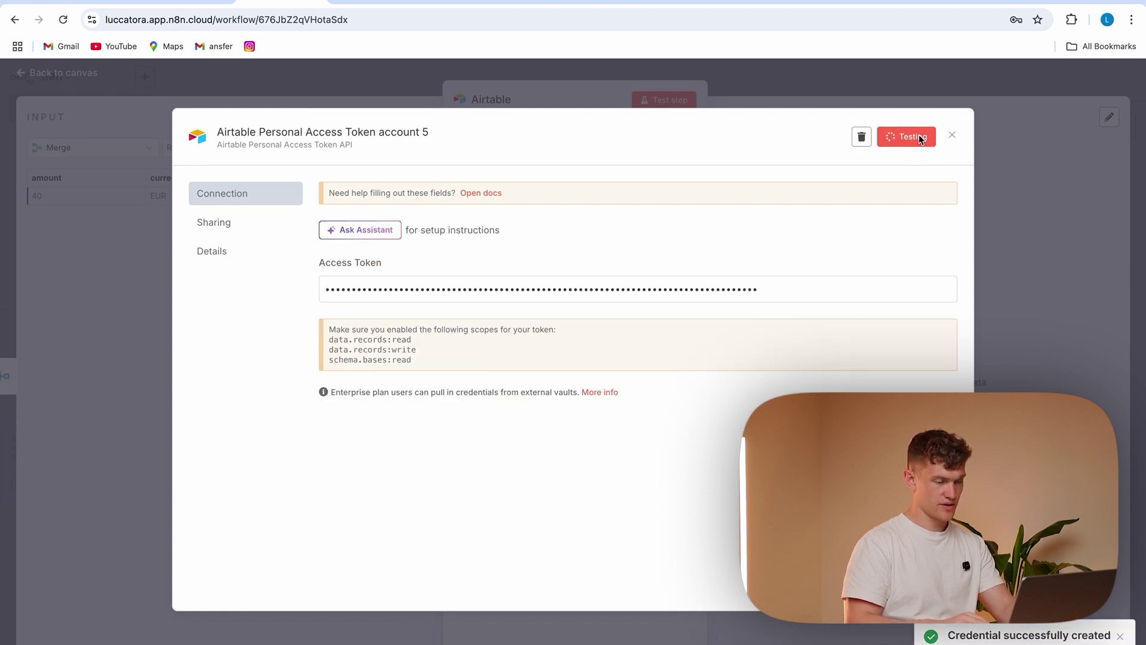
click(899, 93)
Point the Airtable node at the Tutorial base and Table 1
click(567, 310)
click(525, 361)
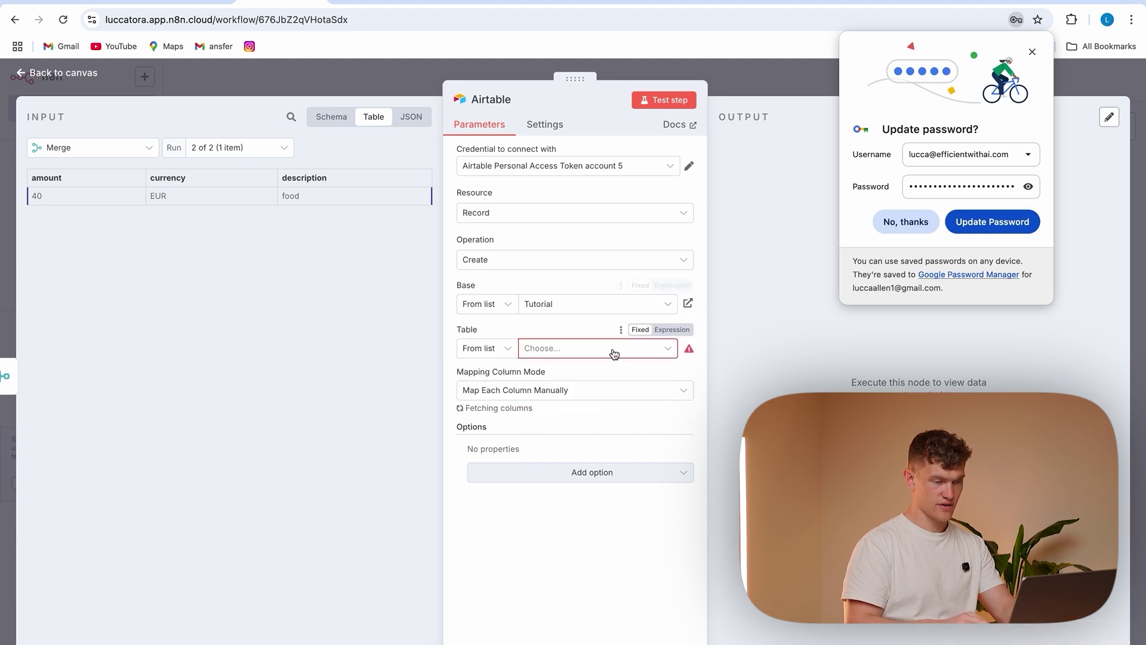
click(615, 353)
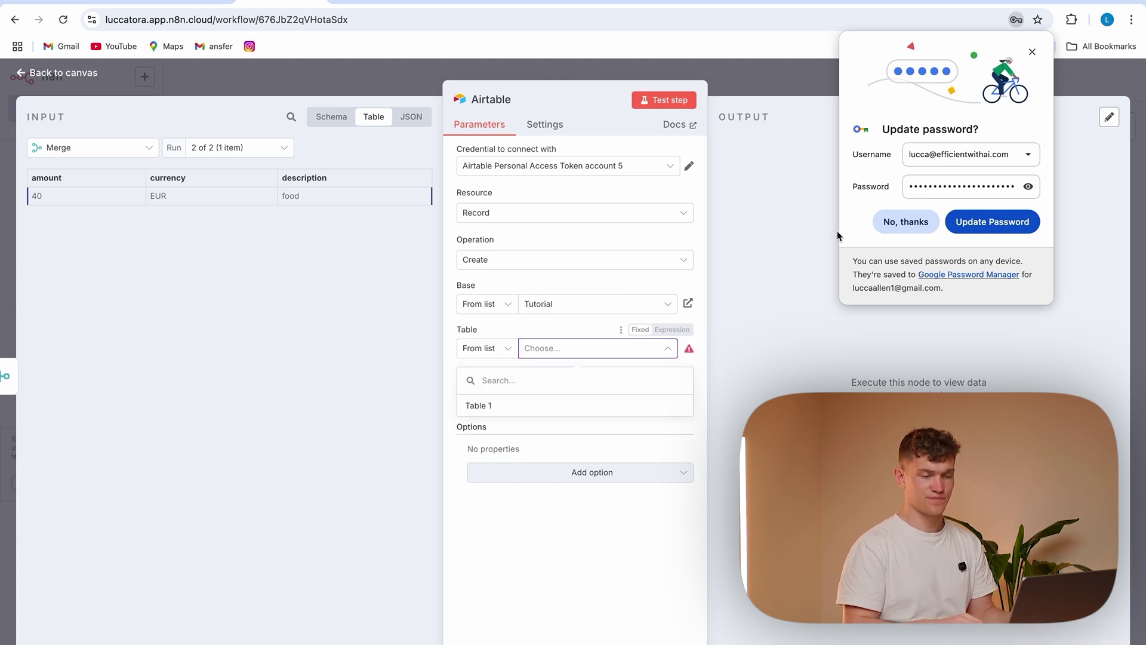
click(896, 223)
click(576, 405)
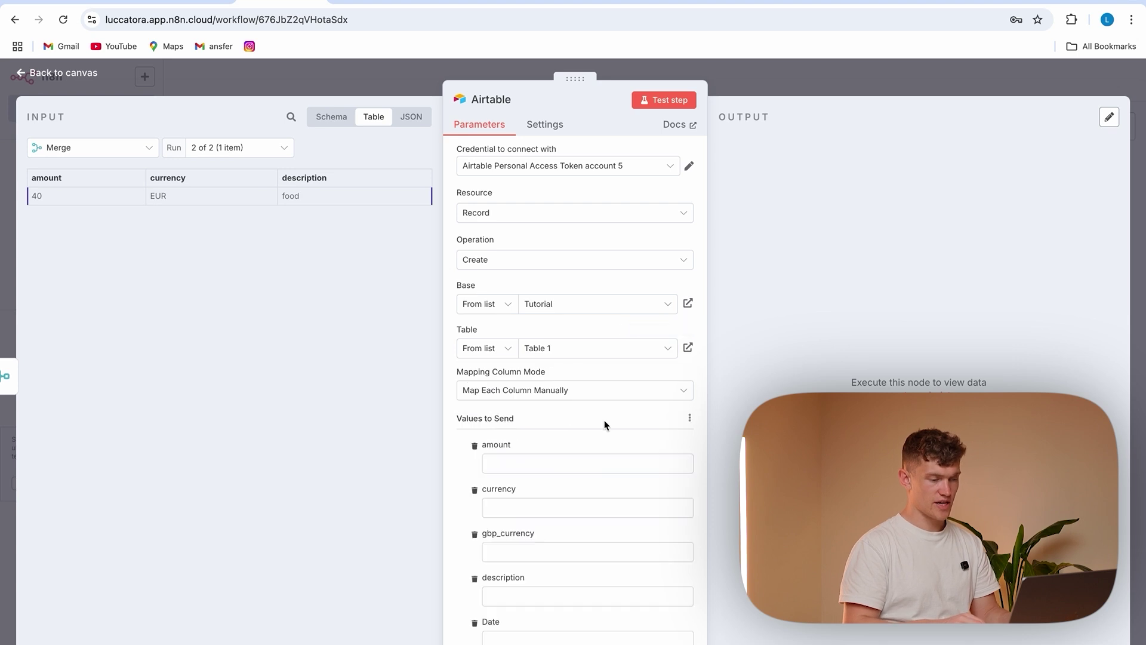
Map the input amount, currency, gbpAmount and category into the amount, currency, gbp_currency and description fields
scroll(587, 430, down, 4)
click(520, 342)
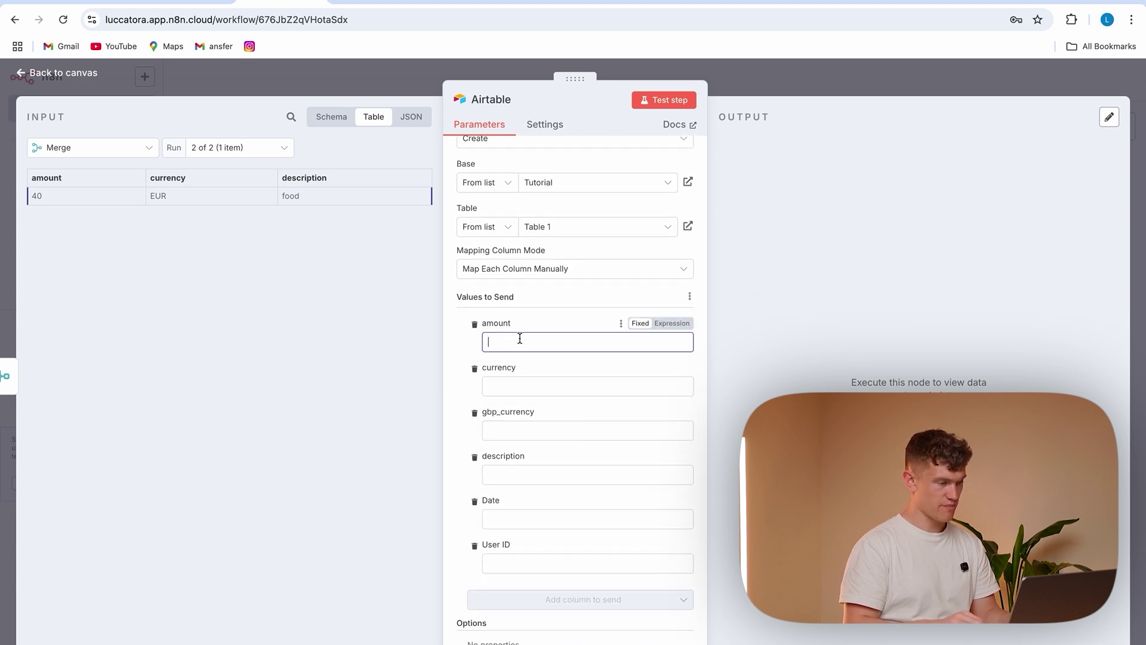
drag(53, 174, 533, 336)
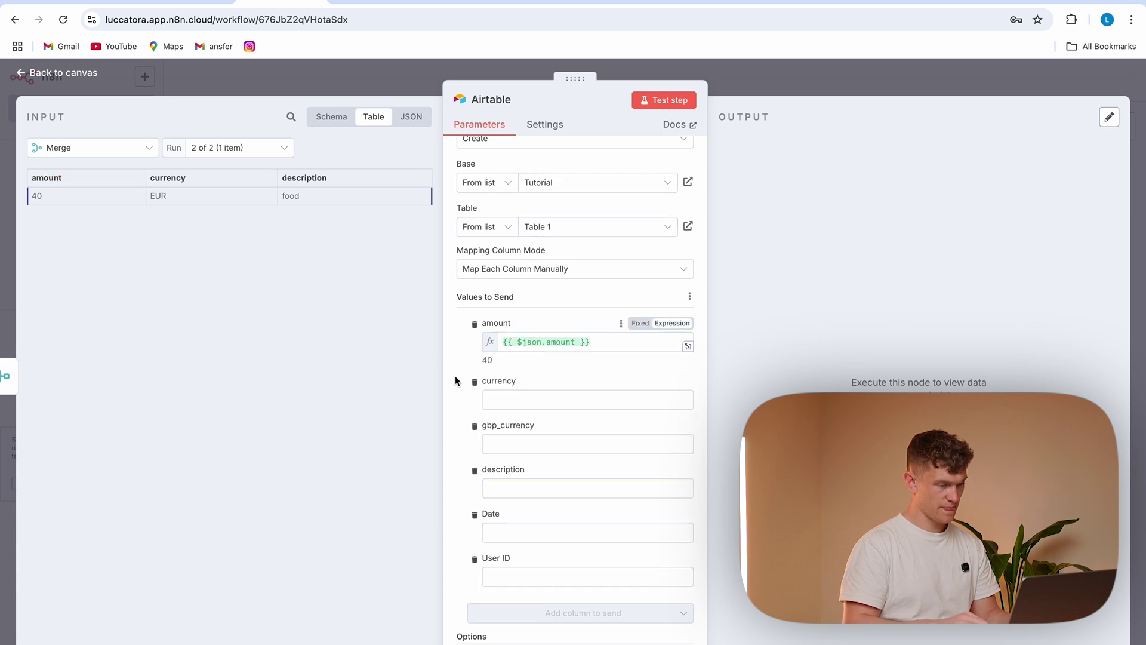
click(522, 401)
drag(195, 180, 557, 397)
click(511, 459)
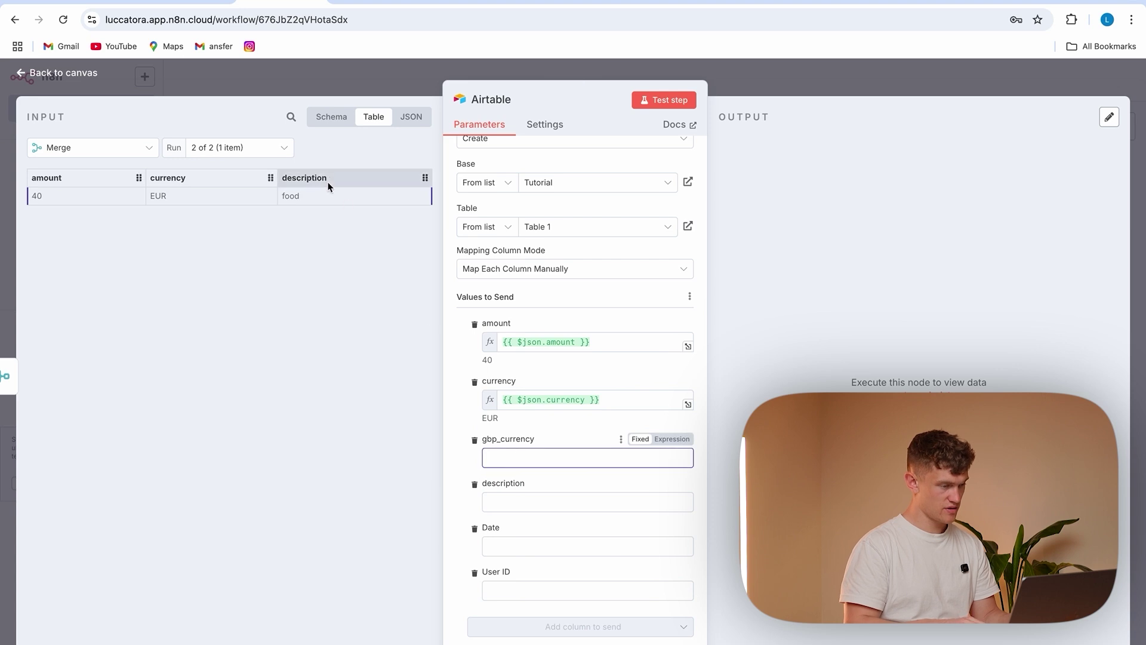
click(266, 156)
click(245, 182)
drag(246, 180, 533, 472)
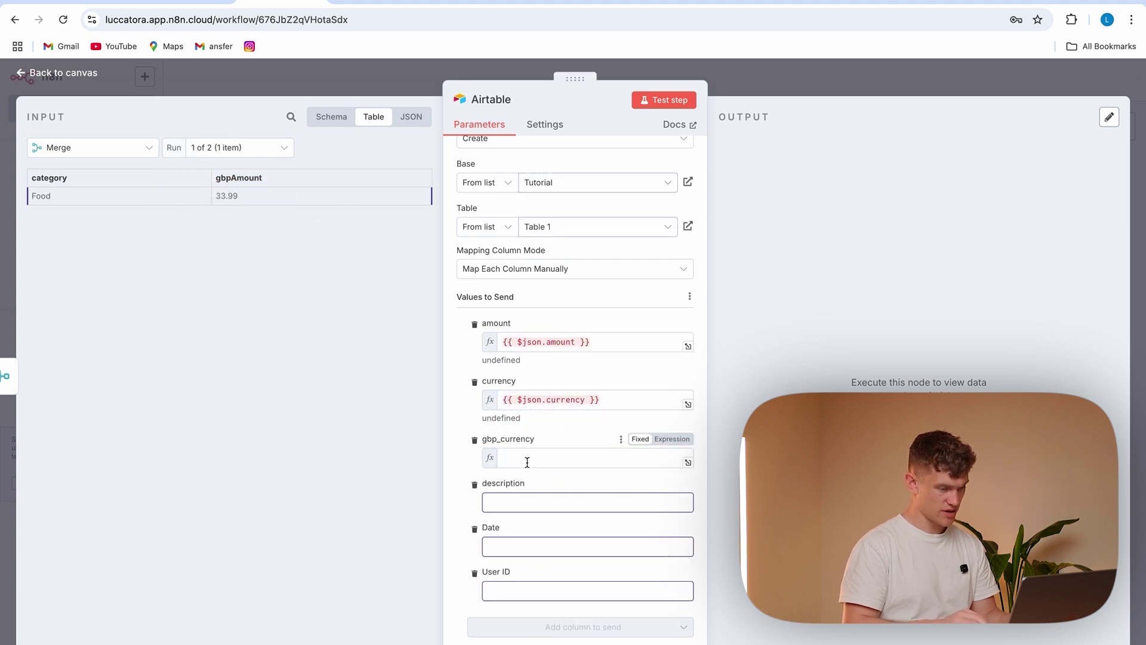
drag(49, 178, 528, 518)
Set the Date field to $now formatted as 'cccc, yyyy-MM-dd, HH:mm'
click(535, 578)
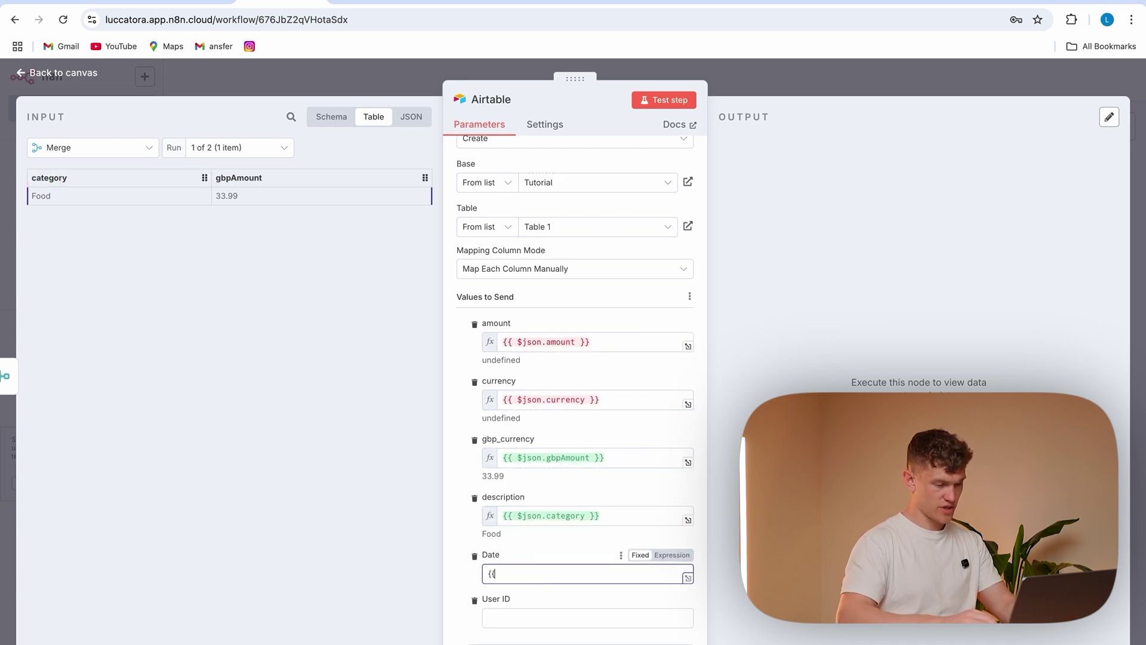
text({{)
click(543, 481)
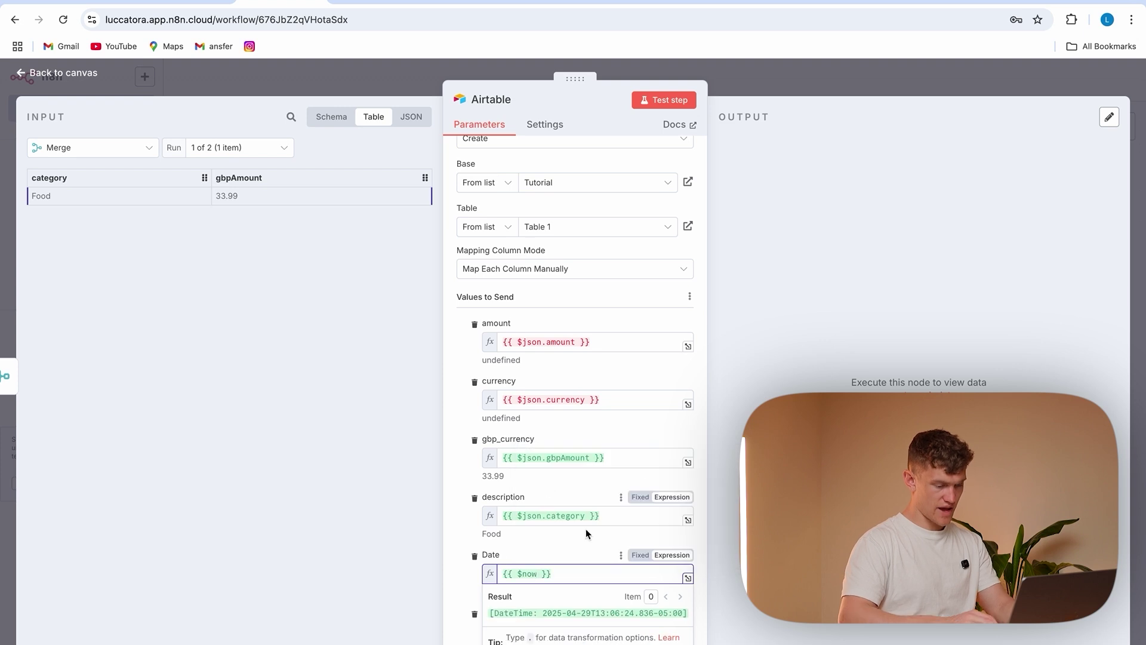
text(.format)
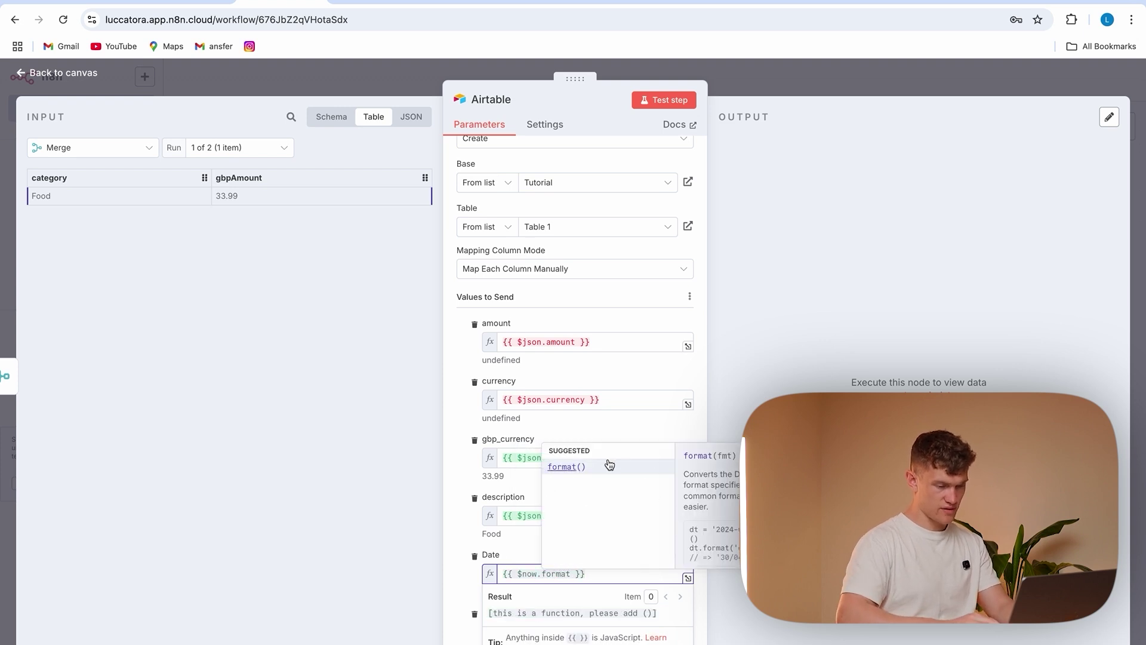
click(609, 467)
click(577, 574)
text(ccc)
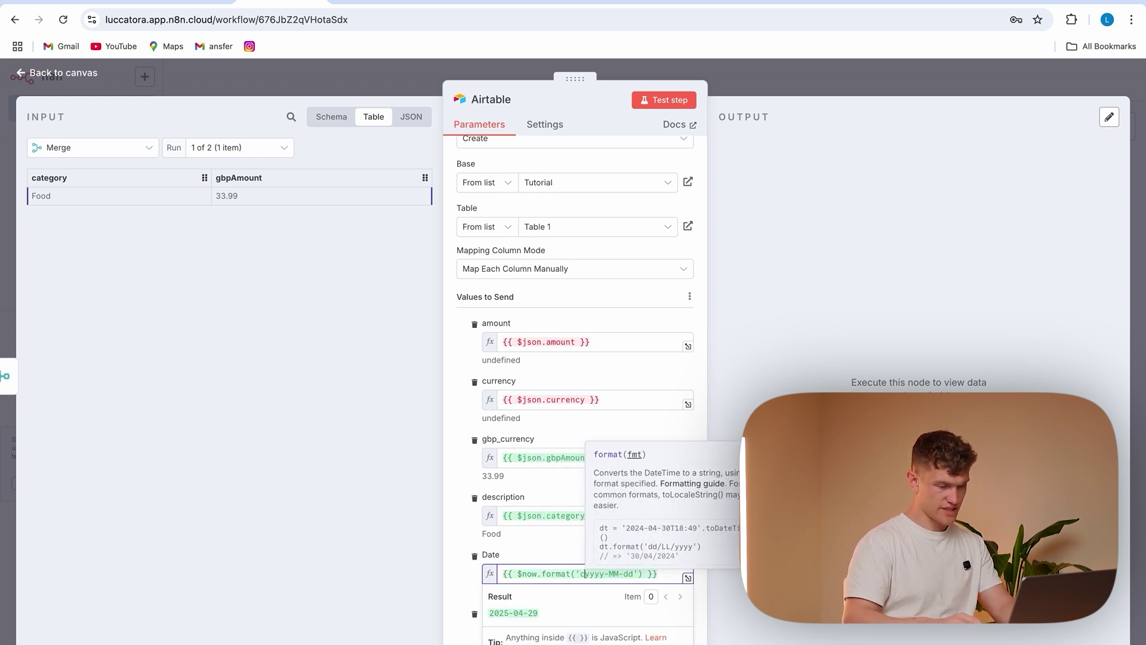
text(c,)
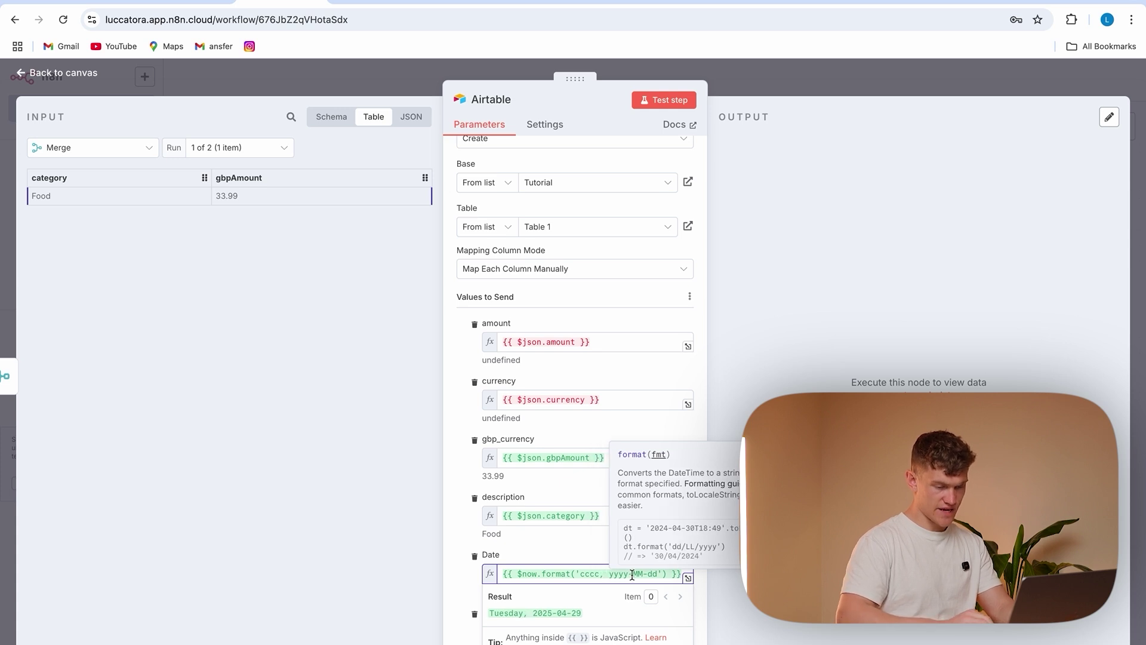
click(660, 574)
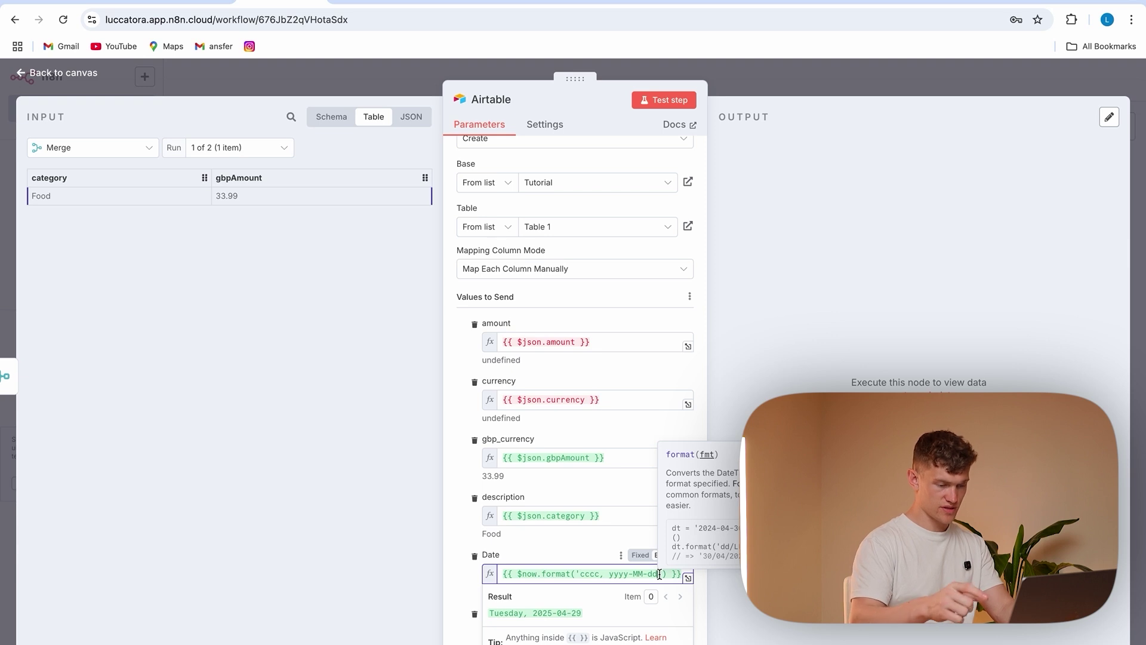
text(, )
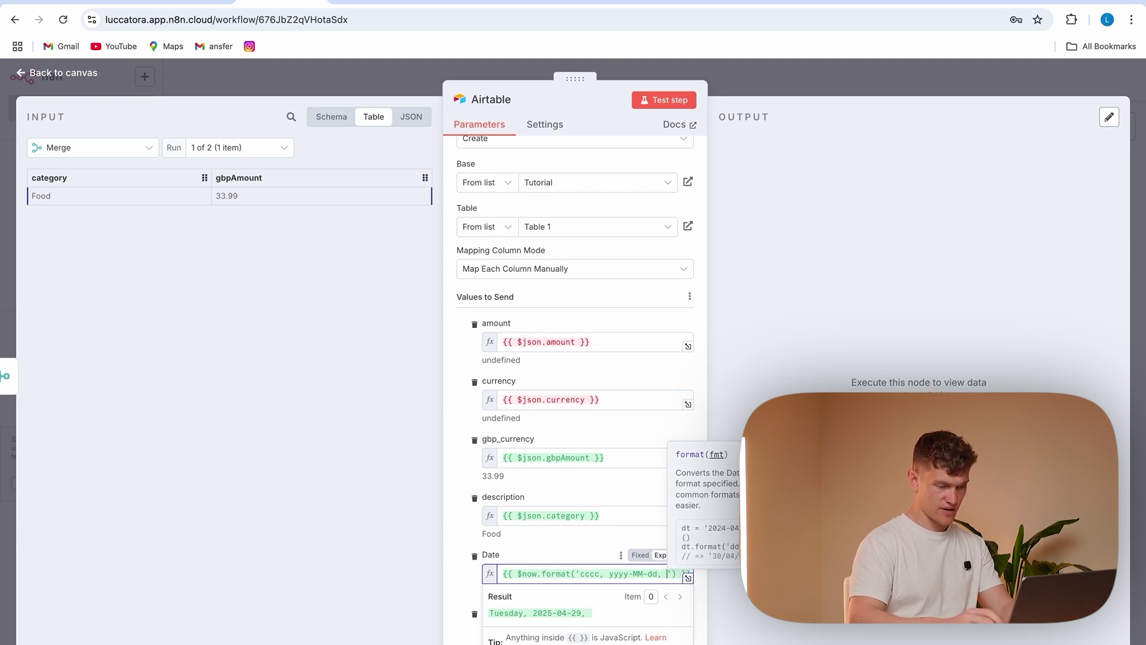
text(HH:m)
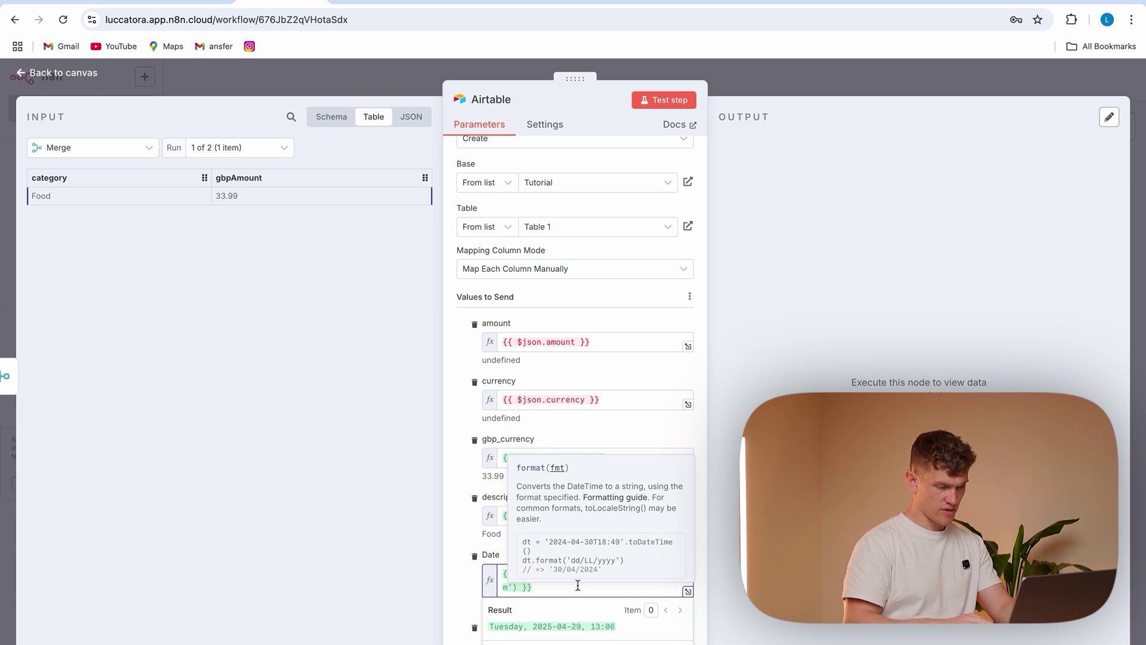
click(464, 613)
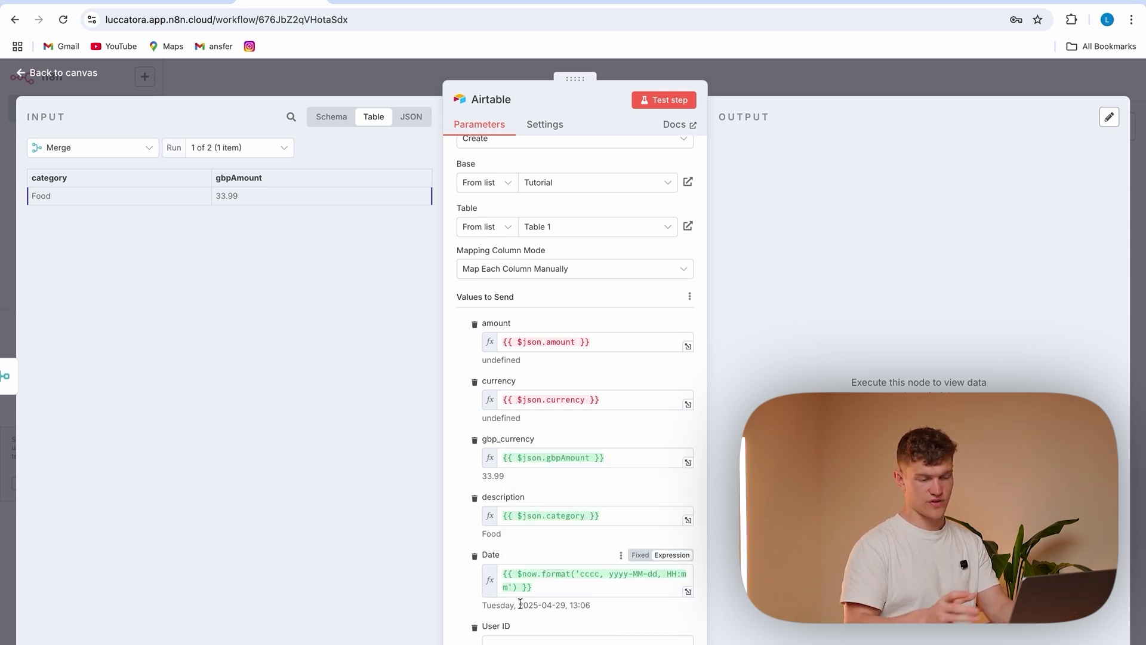
scroll(520, 604, down, 3)
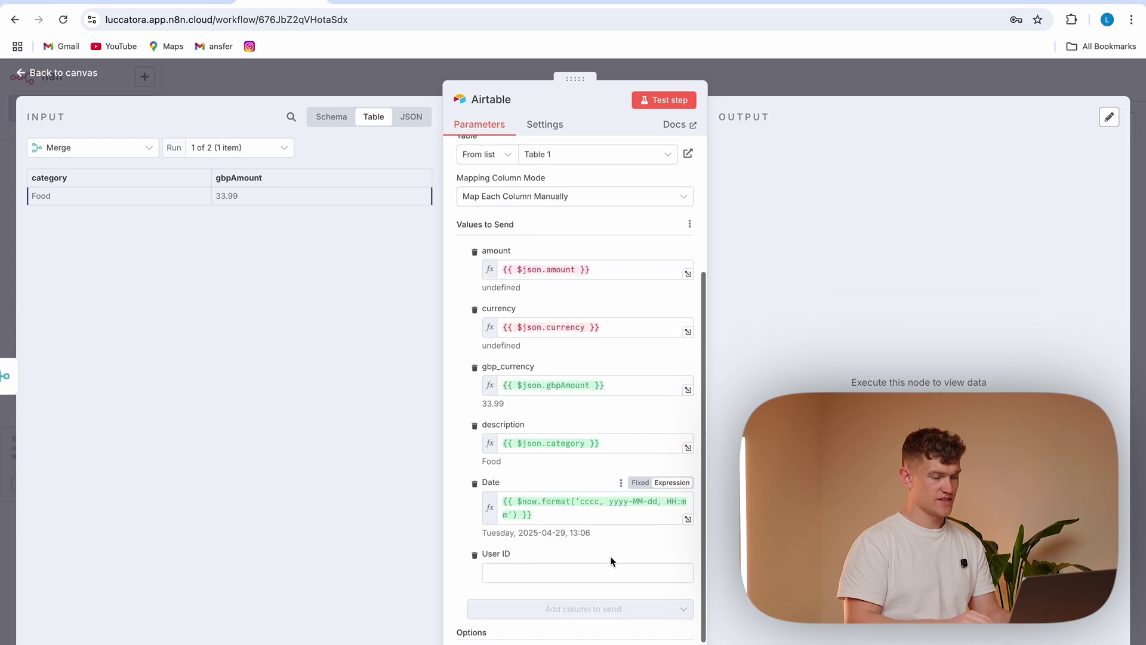
click(543, 533)
Map the Telegram Trigger's sender id into the Airtable node's User ID field
click(216, 148)
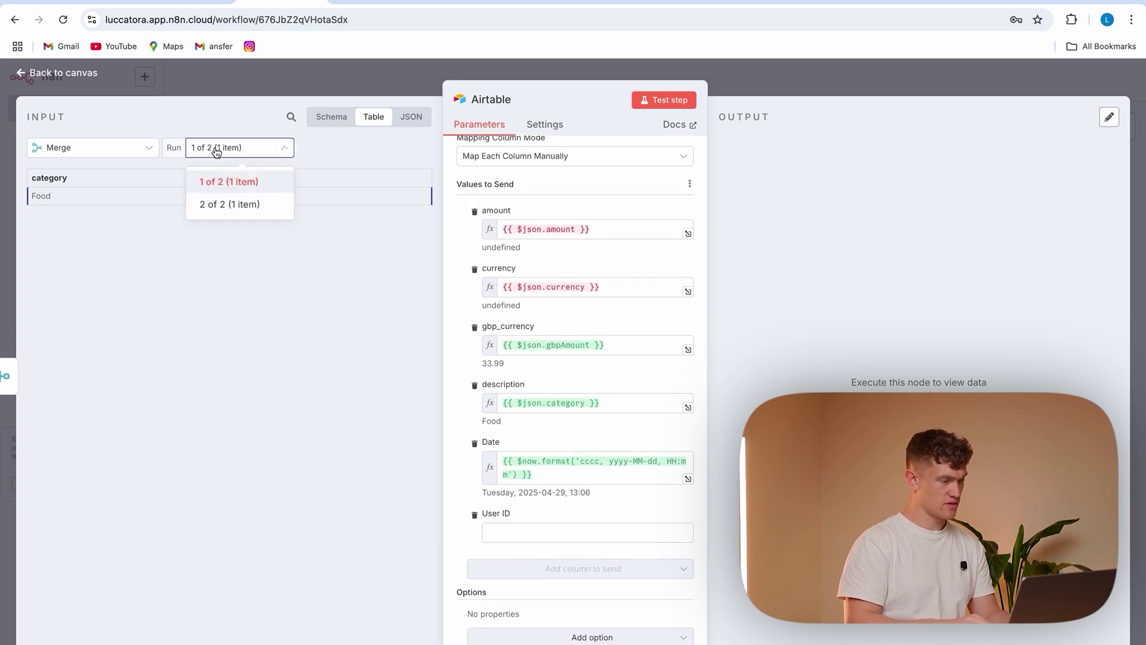
click(228, 204)
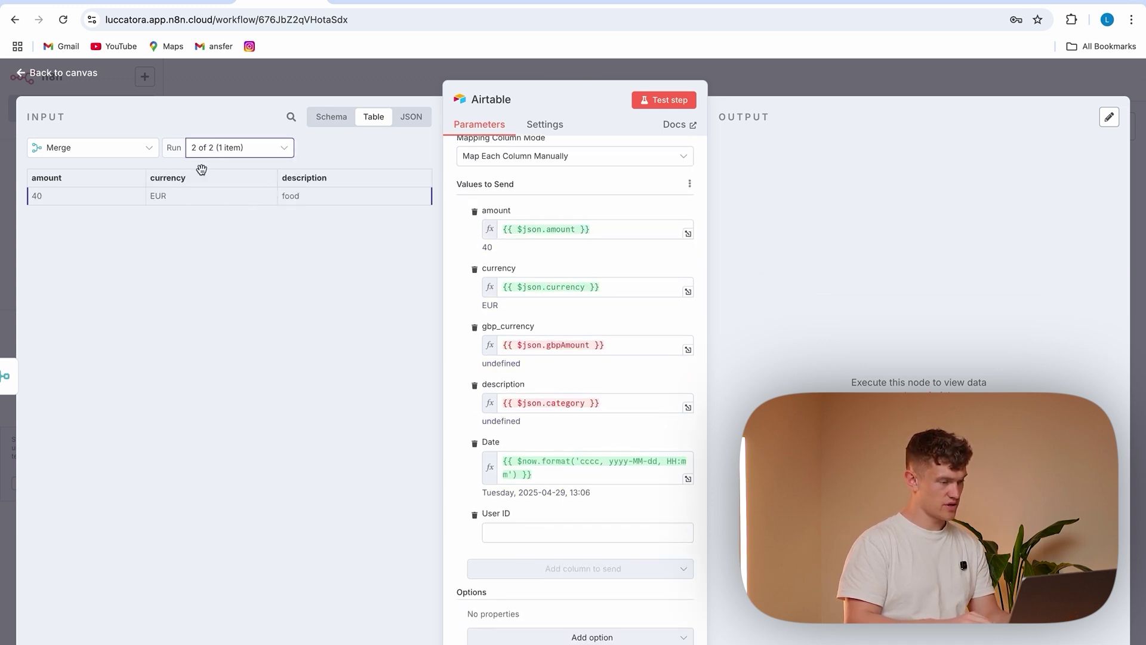
click(238, 150)
click(93, 149)
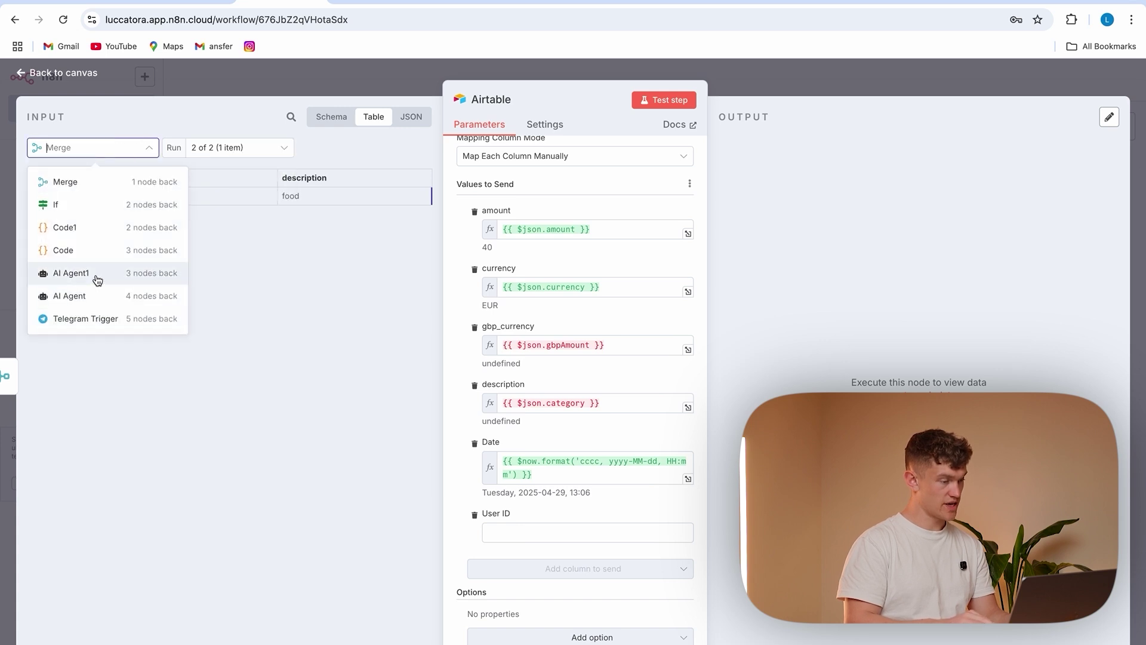
click(96, 319)
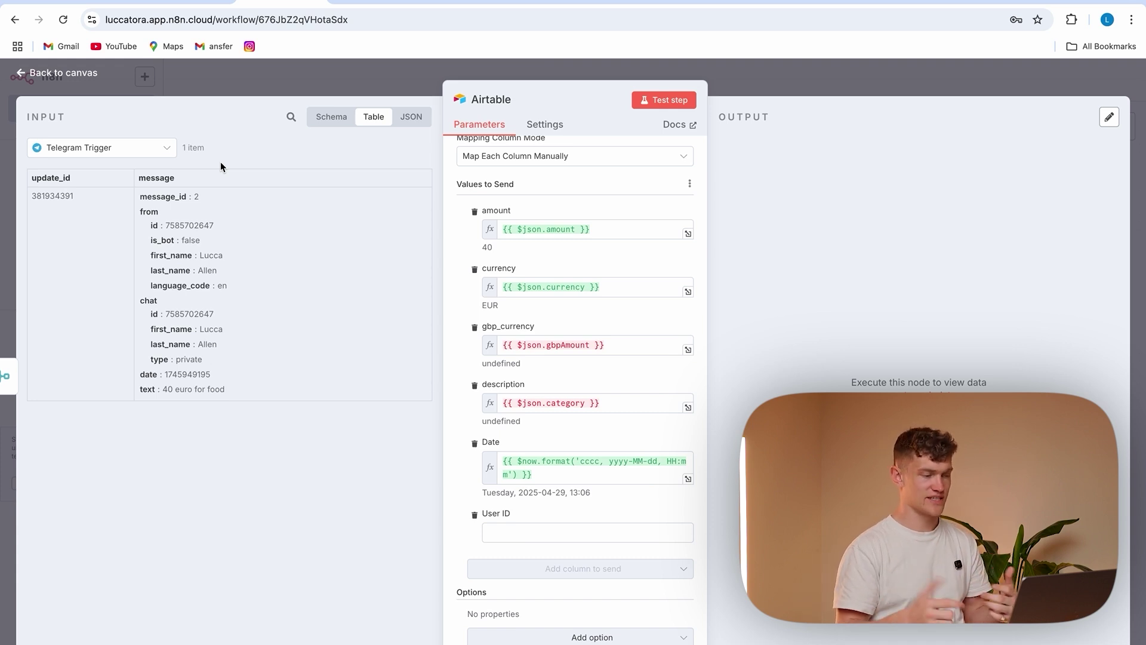
drag(151, 224, 555, 536)
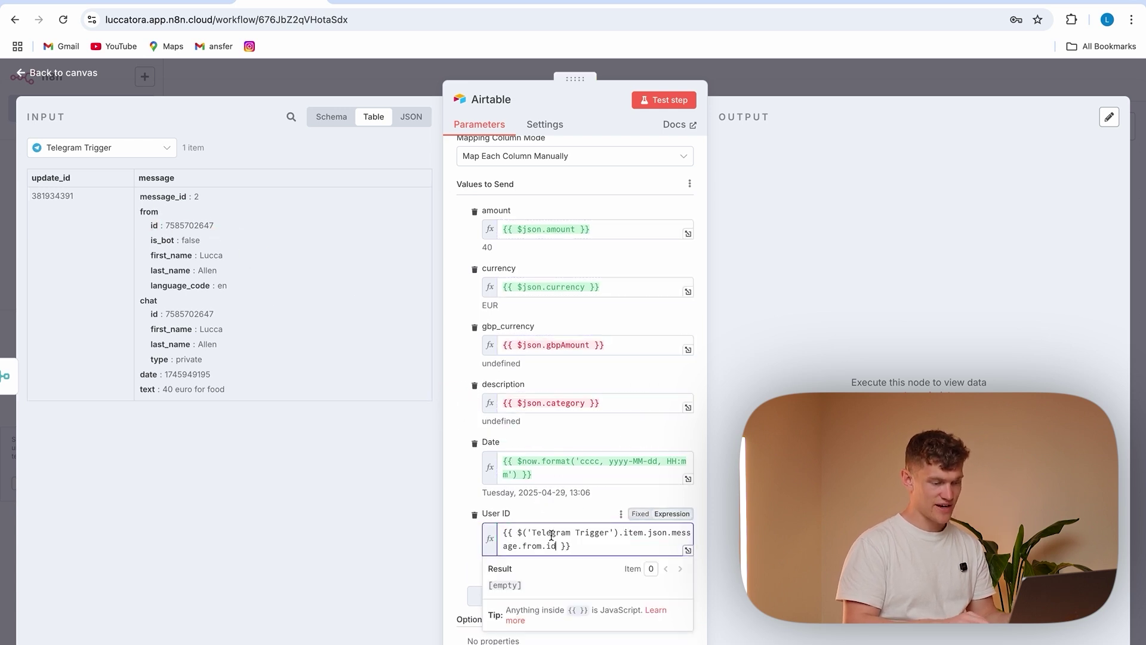
Test the Airtable step, which fails because User ID rejects the sender id value
click(667, 102)
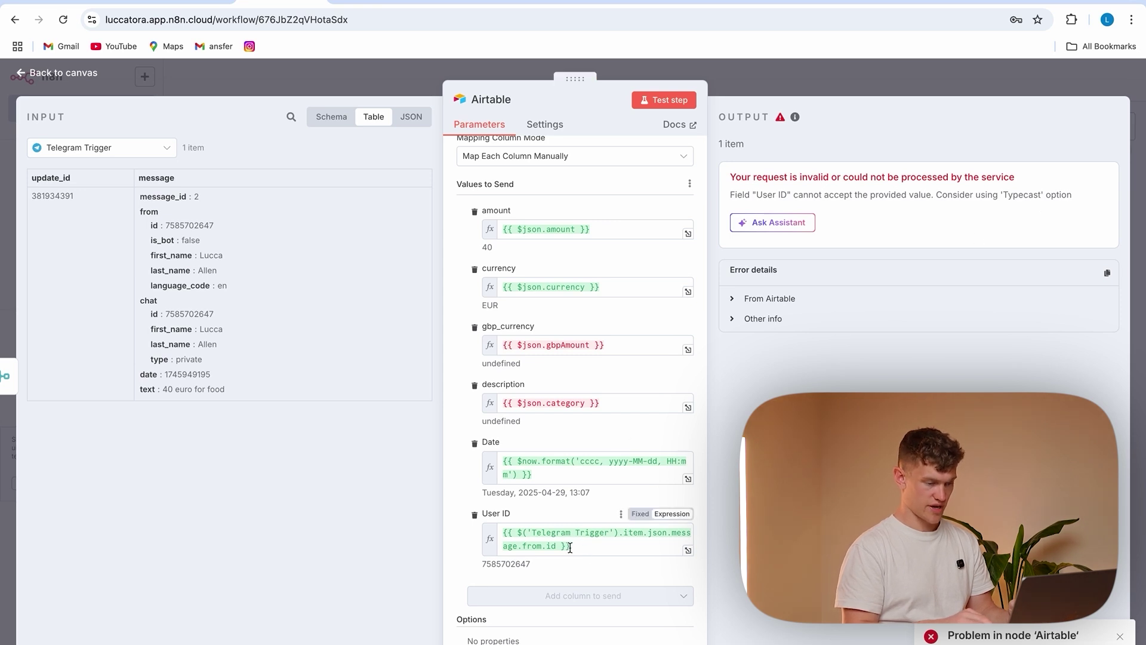
drag(591, 549, 488, 536)
triple_click(468, 557)
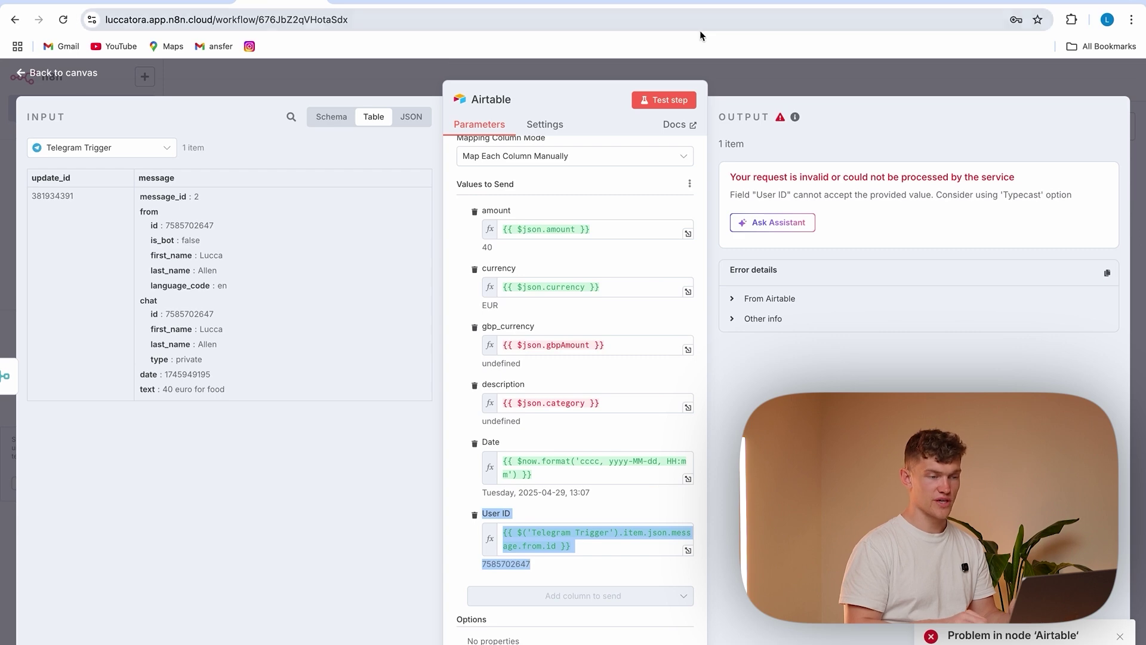
Change Table 1's User ID column to a Number field in Airtable, then go back to n8n
click(730, 1)
click(651, 1)
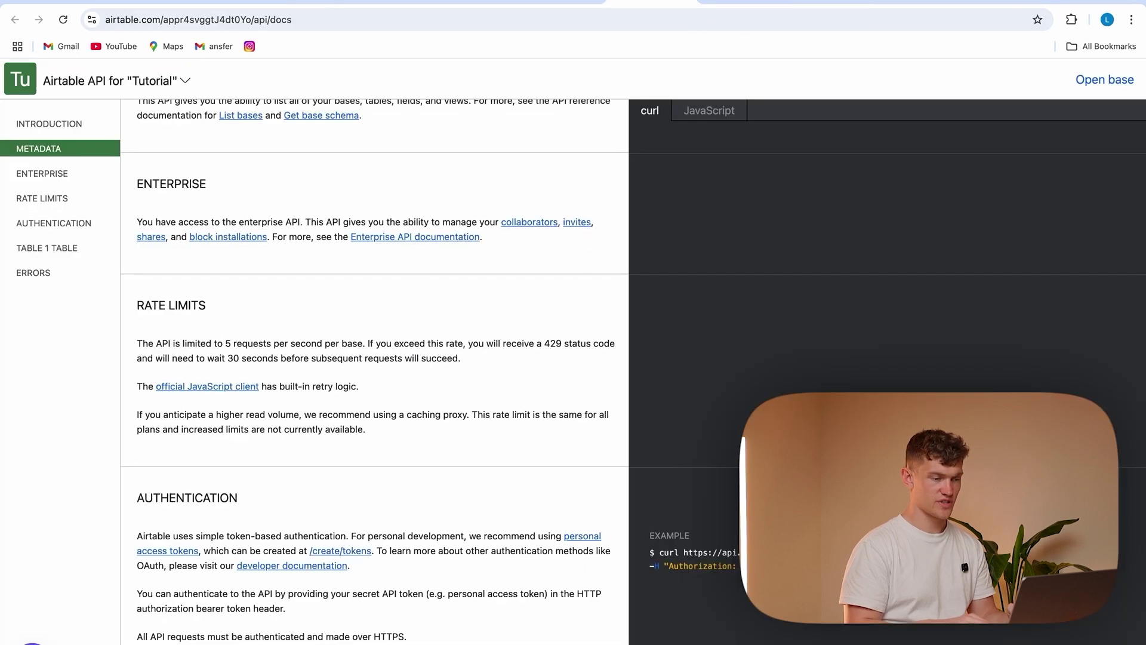
click(560, 9)
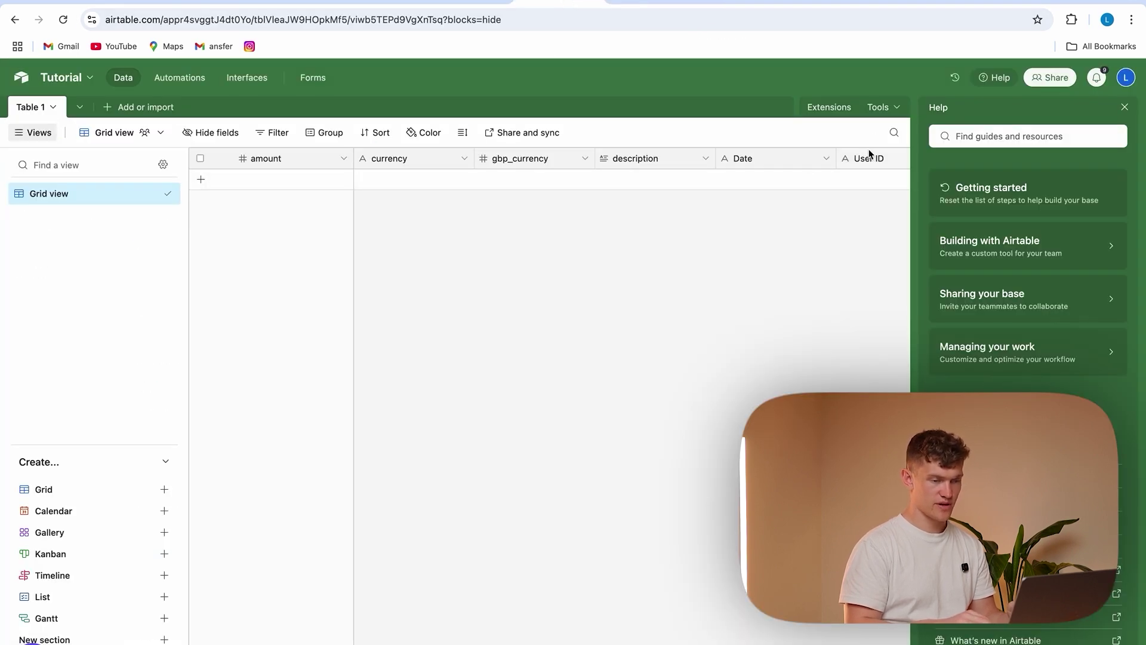
click(1125, 107)
click(947, 159)
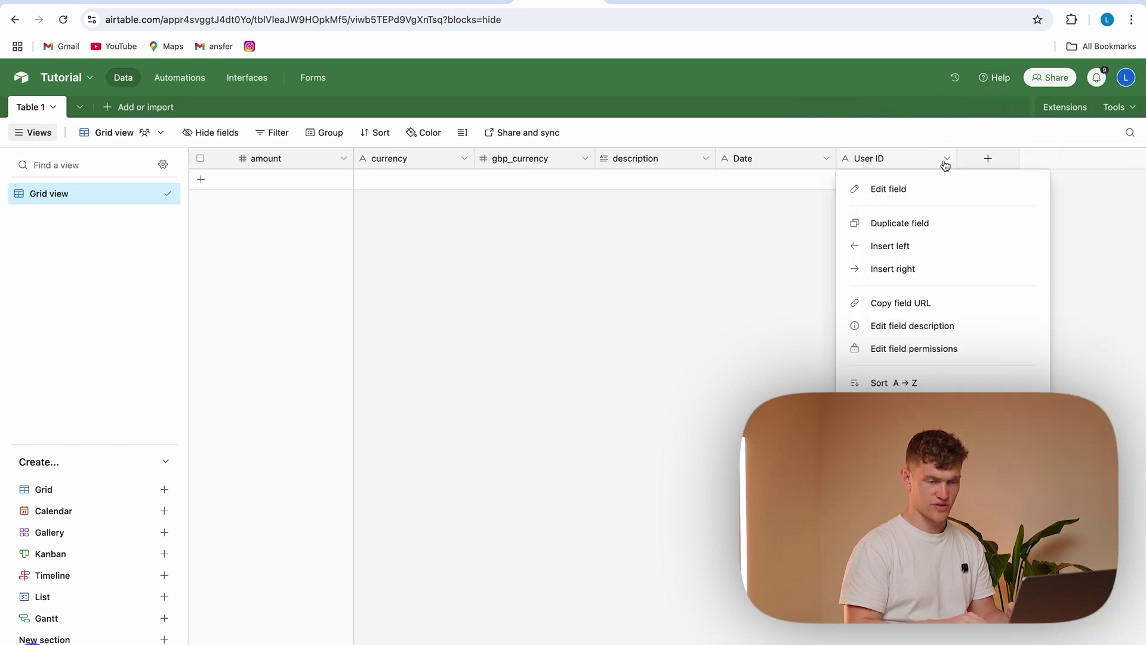
click(895, 188)
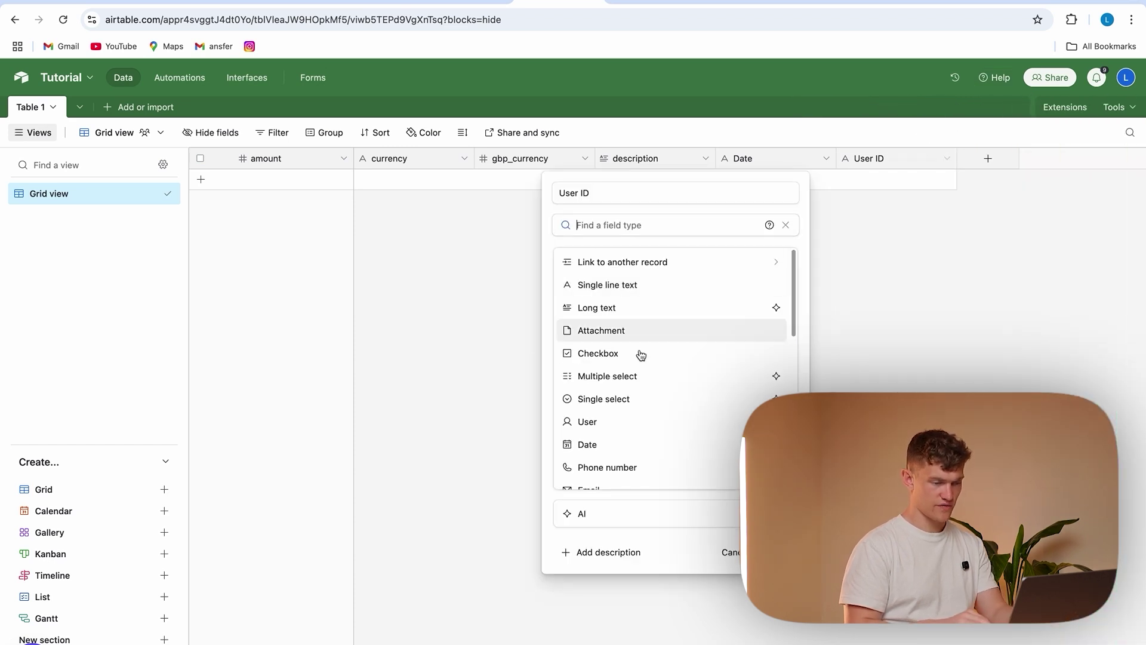
scroll(611, 455, down, 3)
click(604, 431)
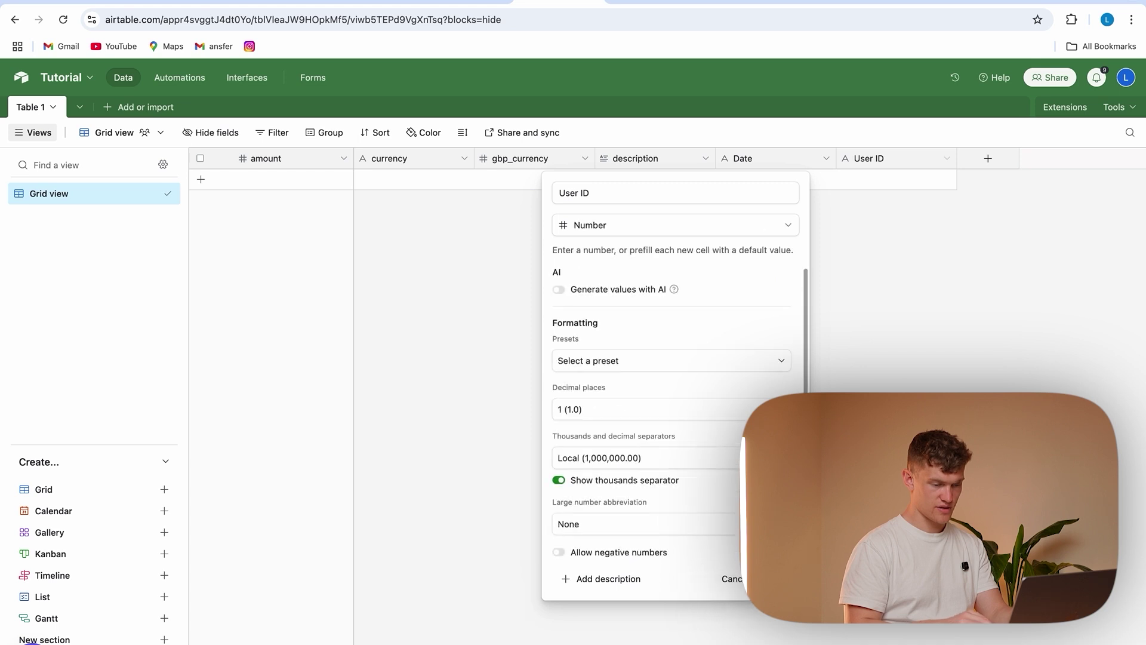
click(773, 578)
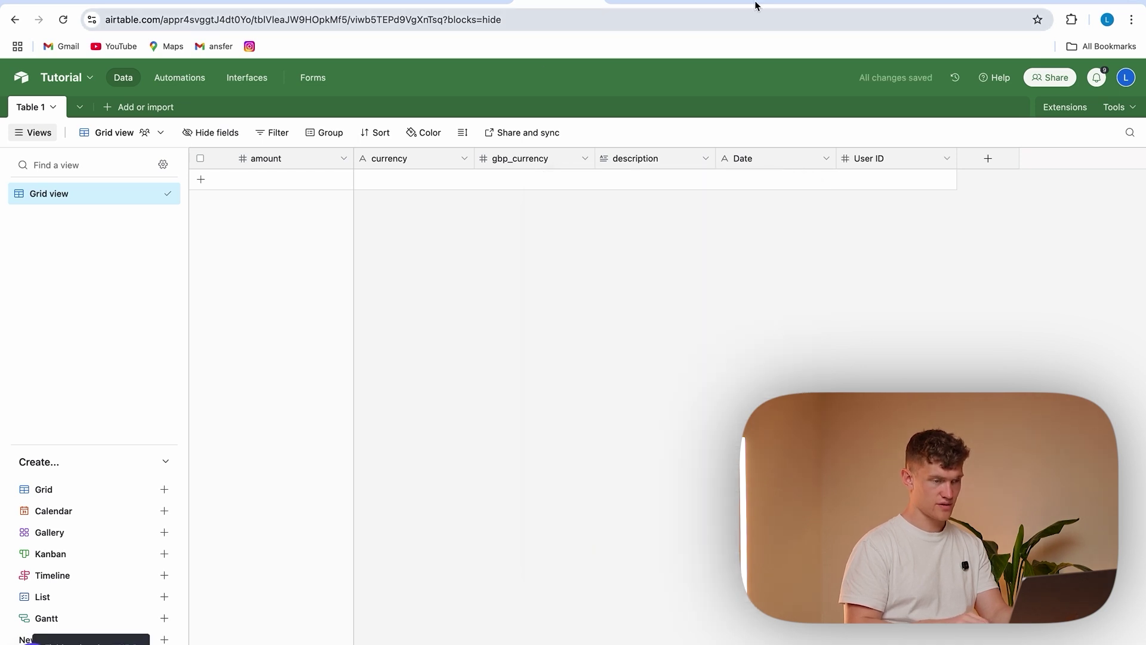
click(320, 1)
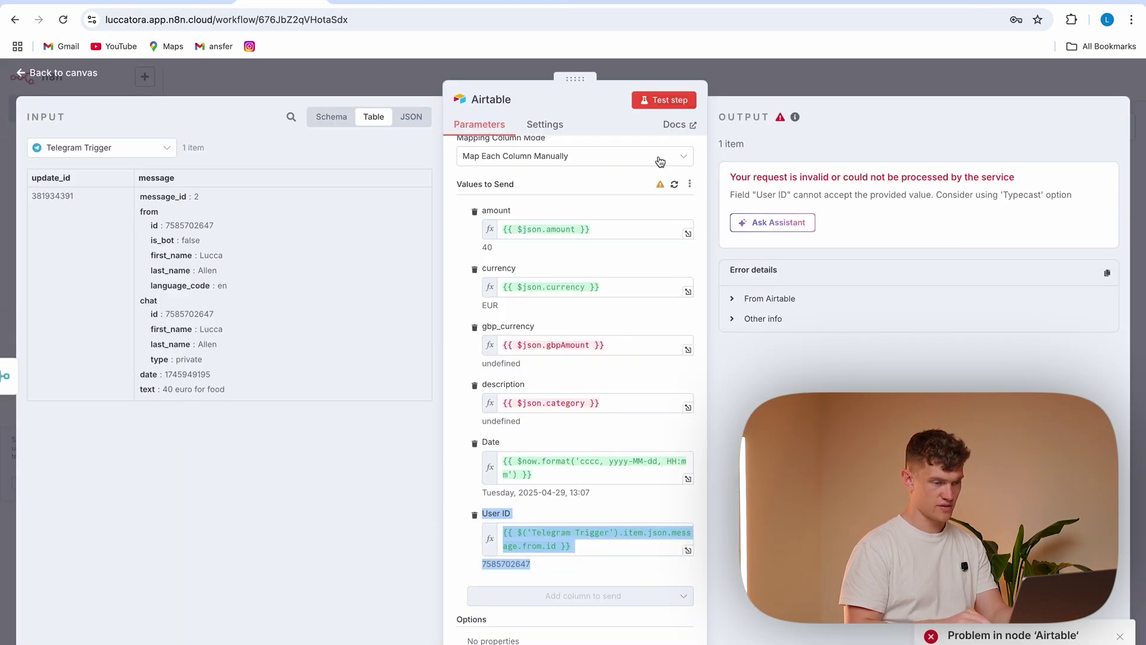
Rerun the Airtable step and inspect the new Table 1 row, whose amount and currency cells are empty
click(660, 101)
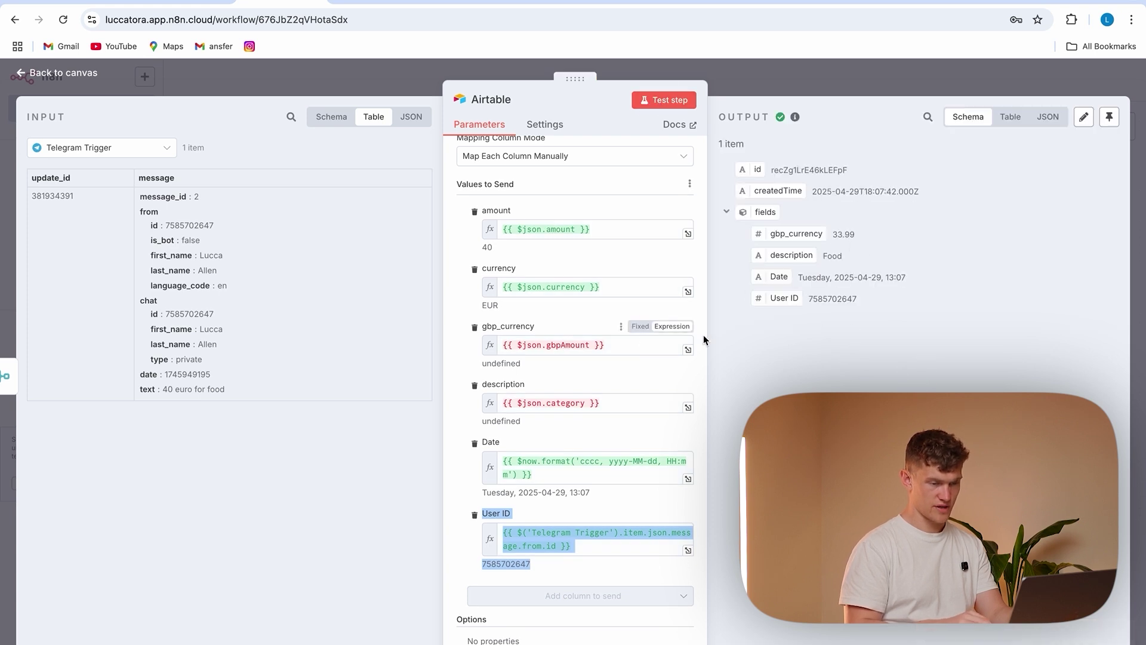
click(545, 2)
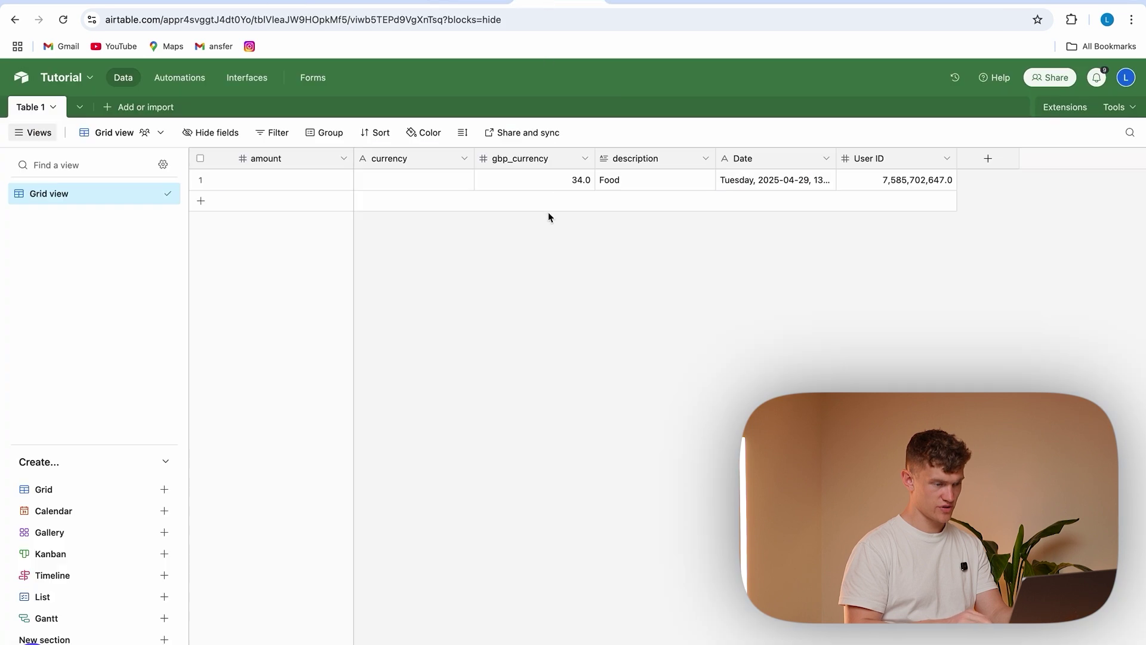
click(388, 179)
click(281, 177)
click(313, 182)
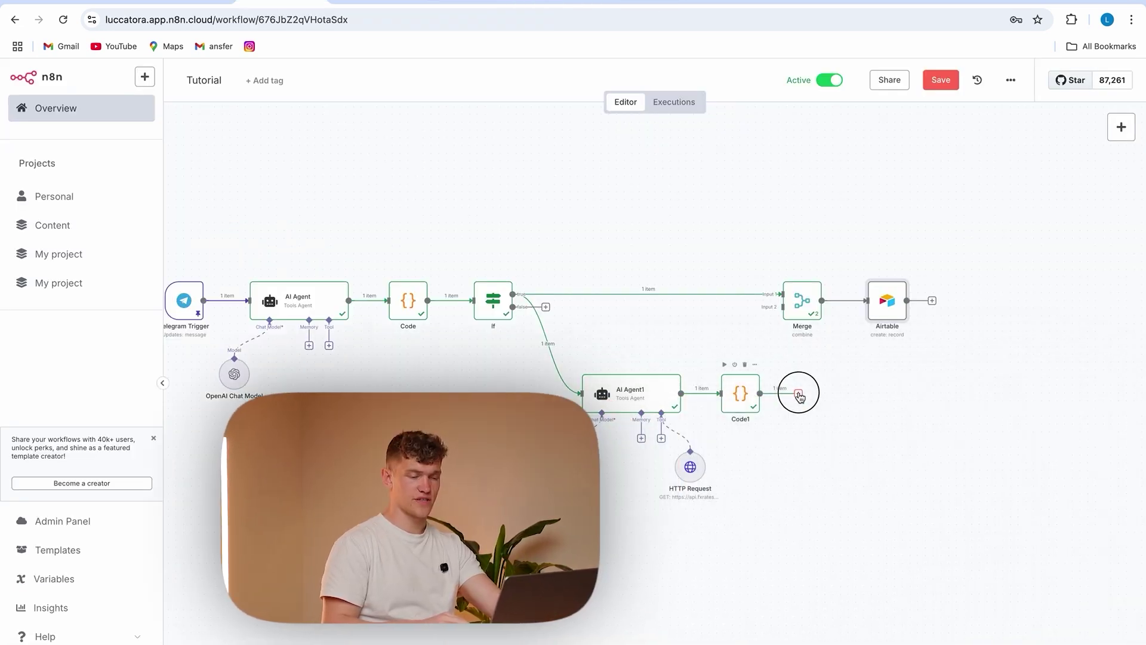
Re-run the Merge step and confirm the Airtable row holds amount 40, EUR, 34.0 and Food
click(797, 308)
click(798, 308)
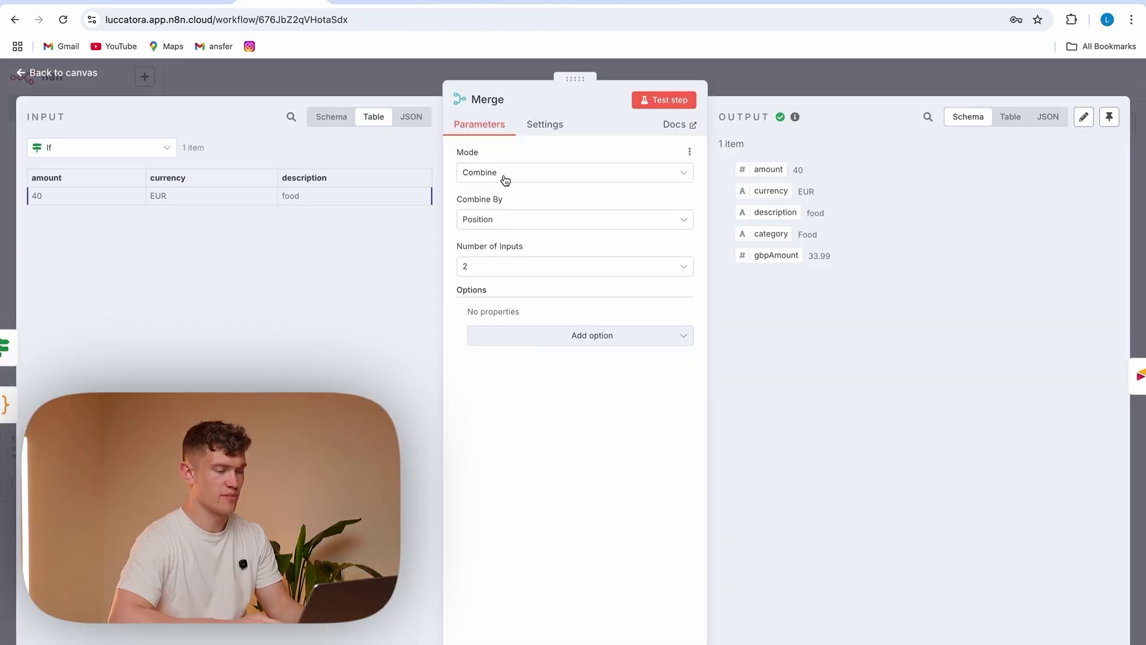
click(668, 97)
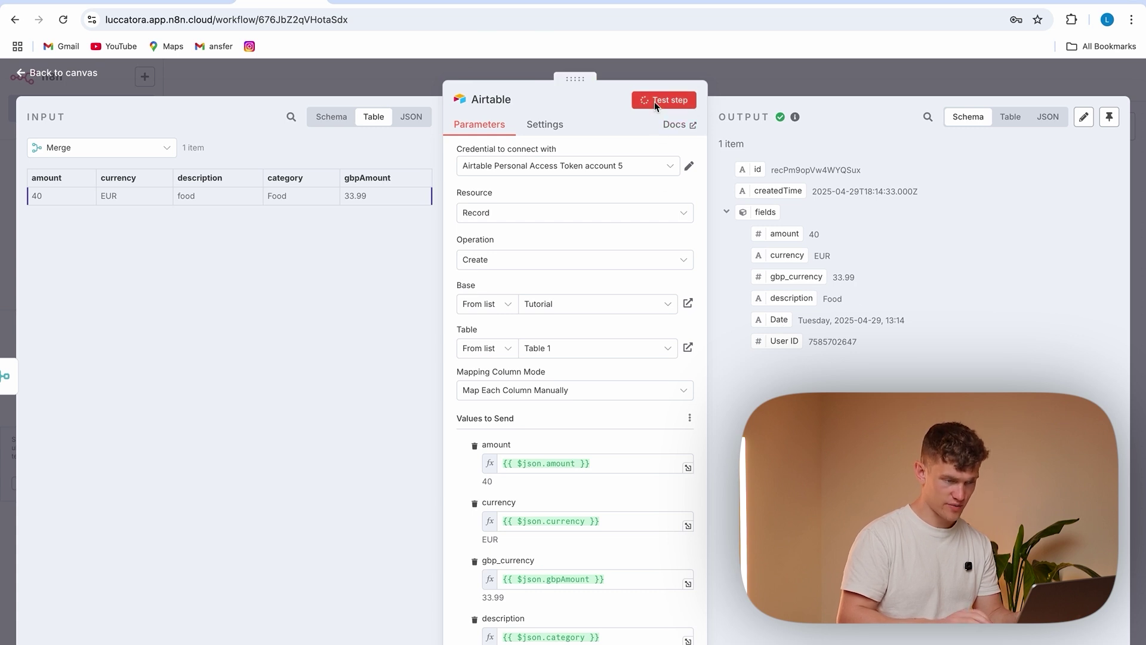
drag(863, 342, 770, 233)
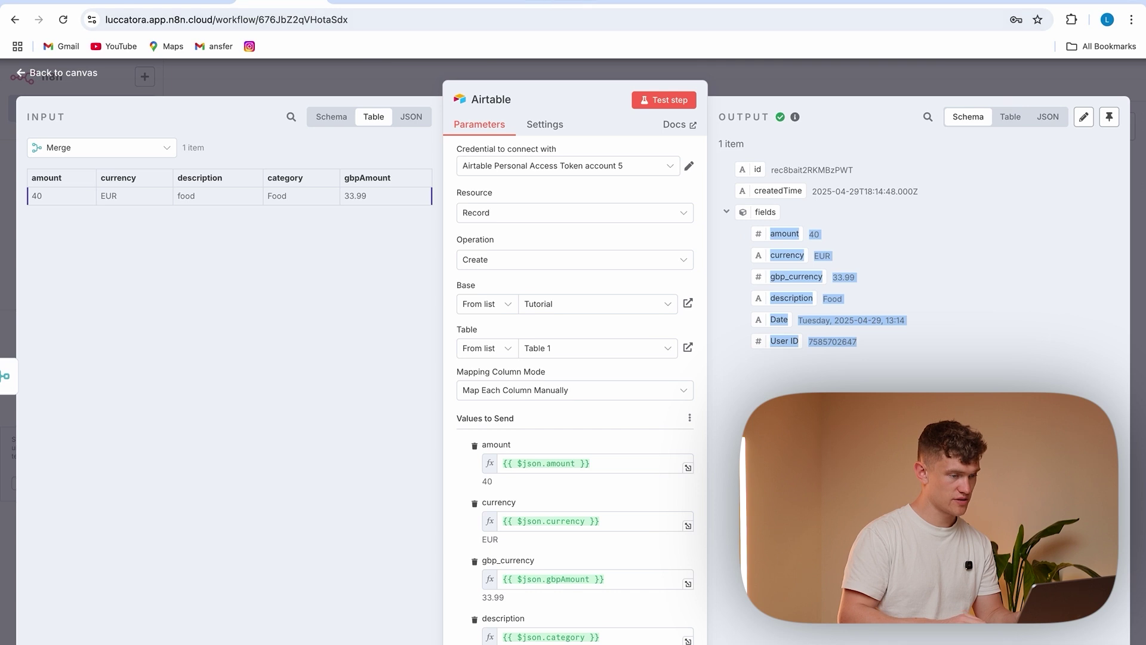
click(559, 2)
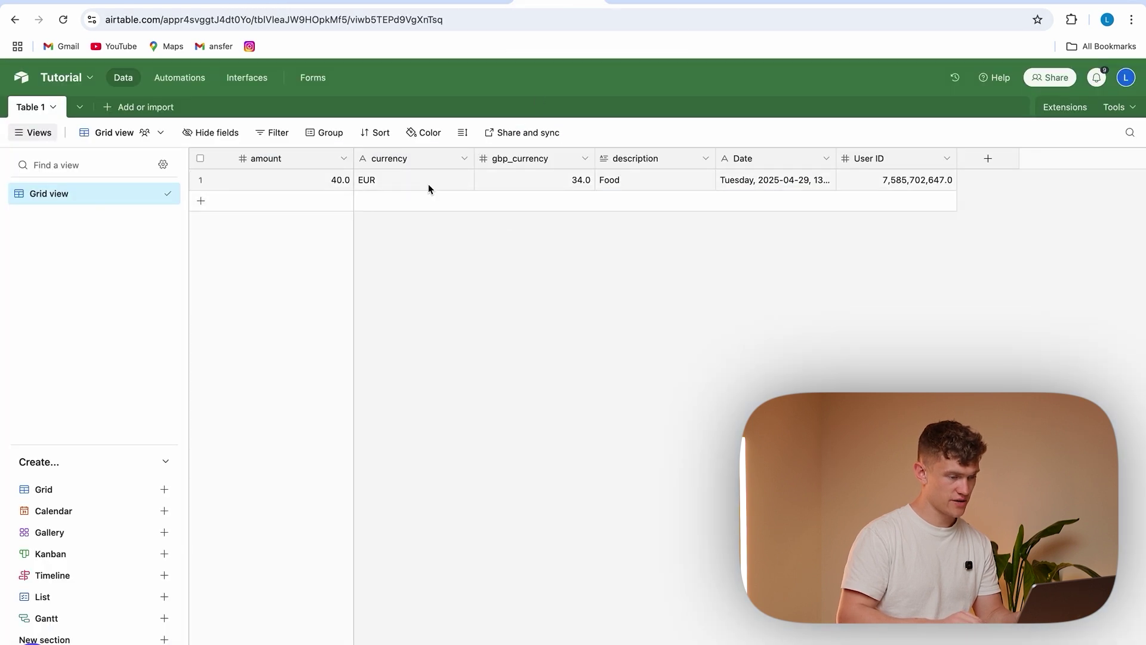
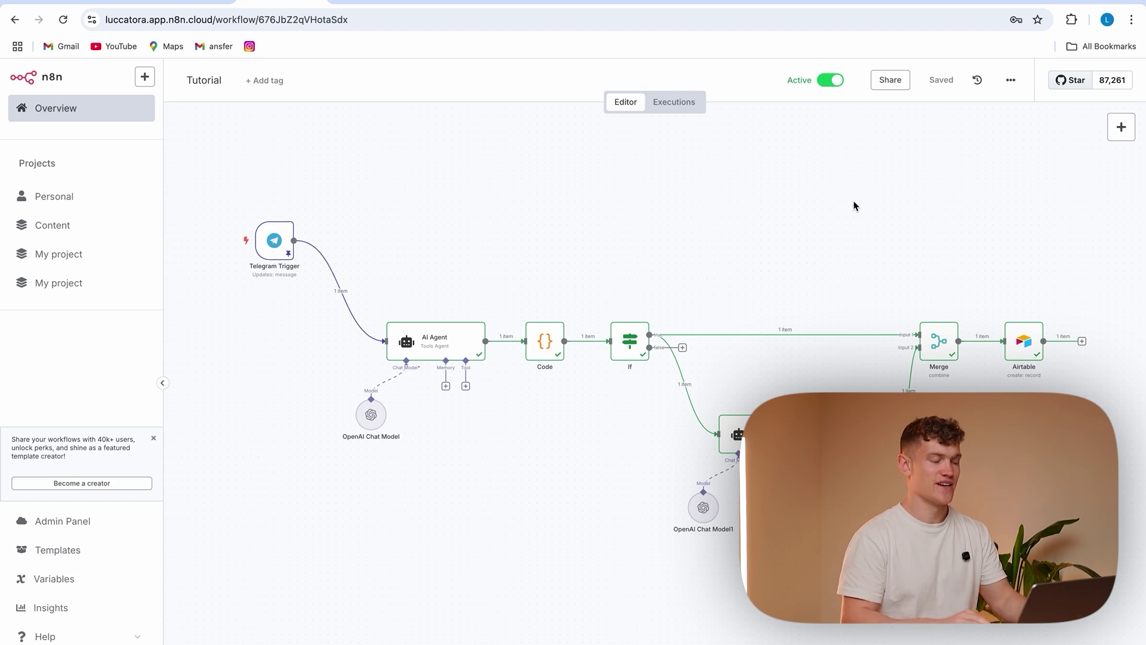
Remove the Telegram Trigger→AI Agent link and add a Switch node after the trigger
click(348, 292)
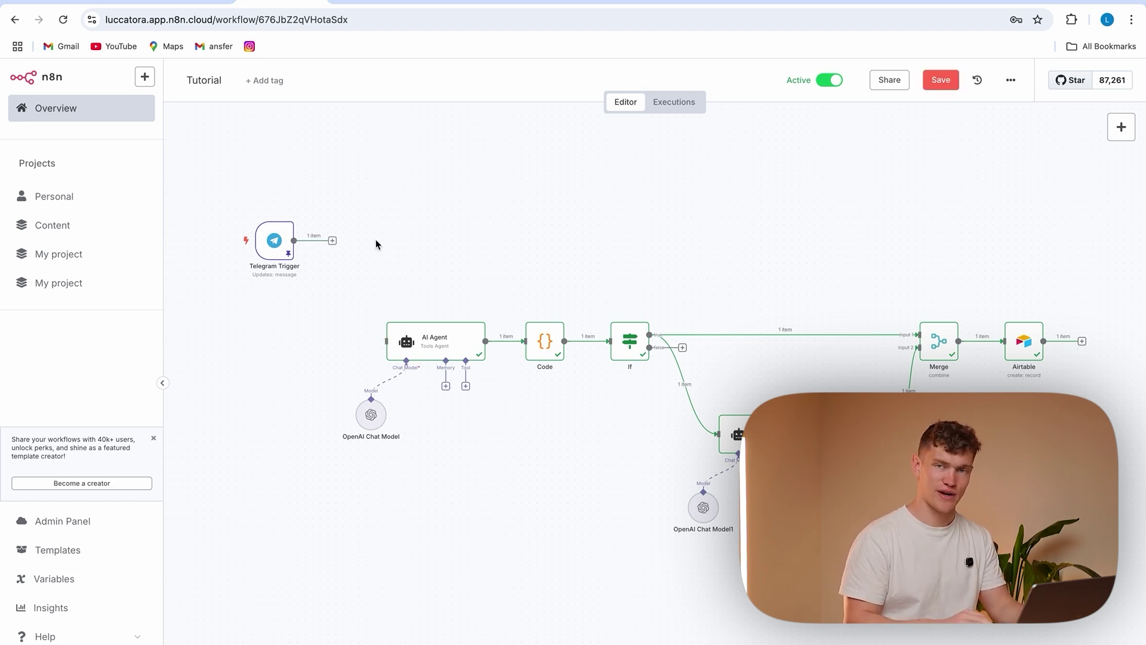
click(332, 240)
text(switch)
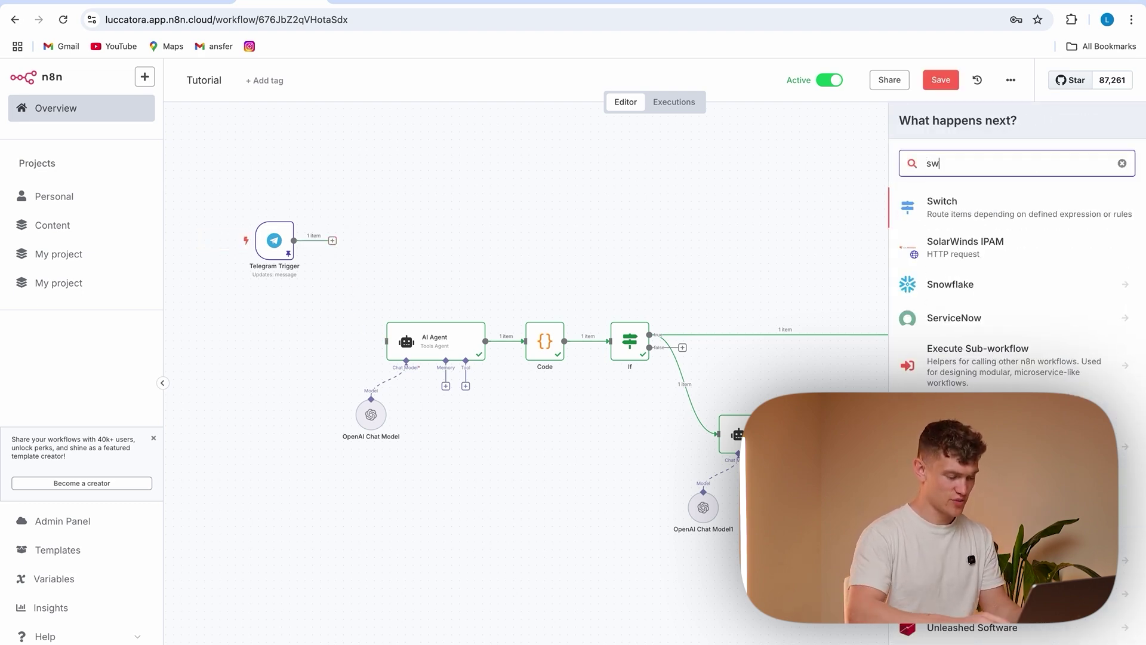
click(974, 212)
Set the first rule to message text starts with '/ask', with output named ASK
click(535, 228)
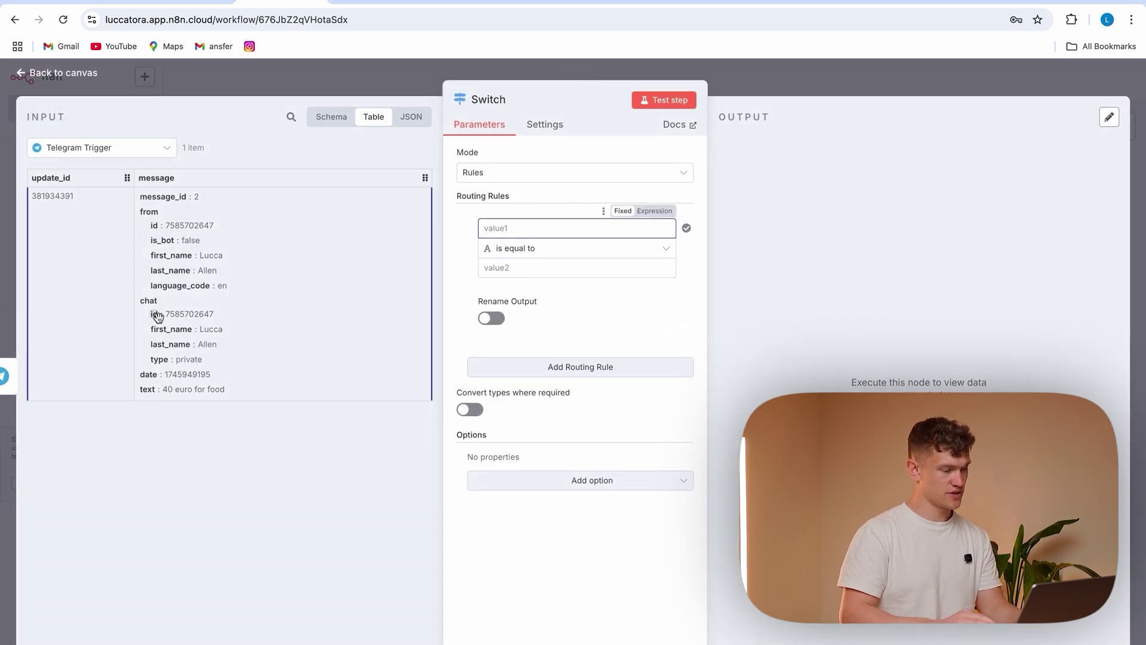
drag(148, 391, 521, 231)
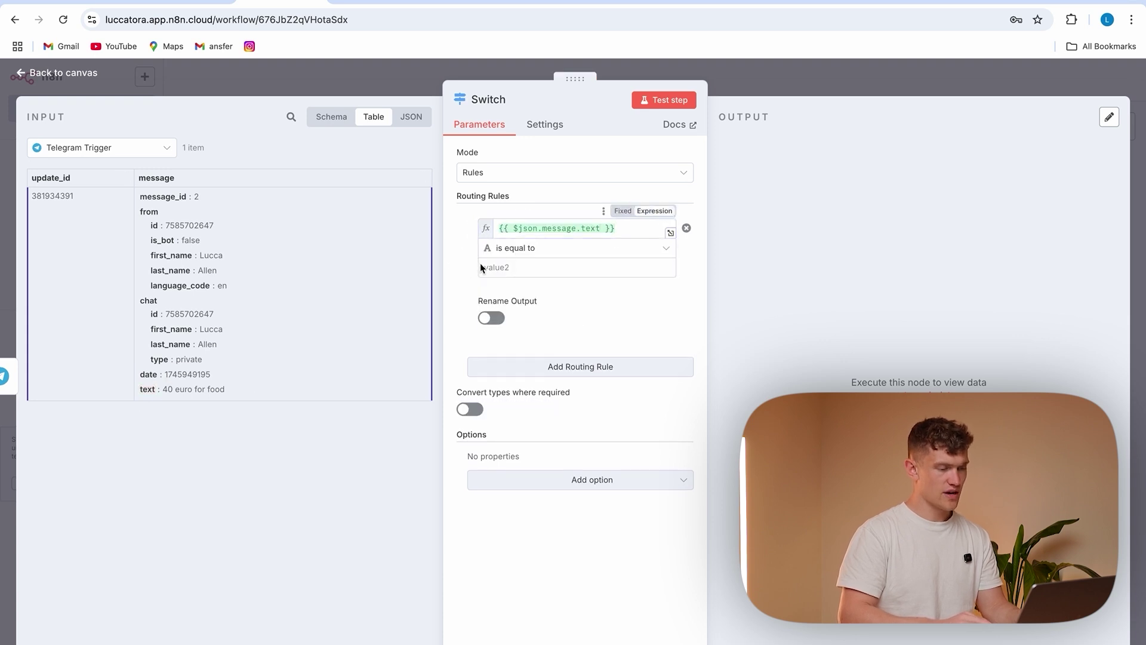
click(542, 248)
mouse_move(652, 287)
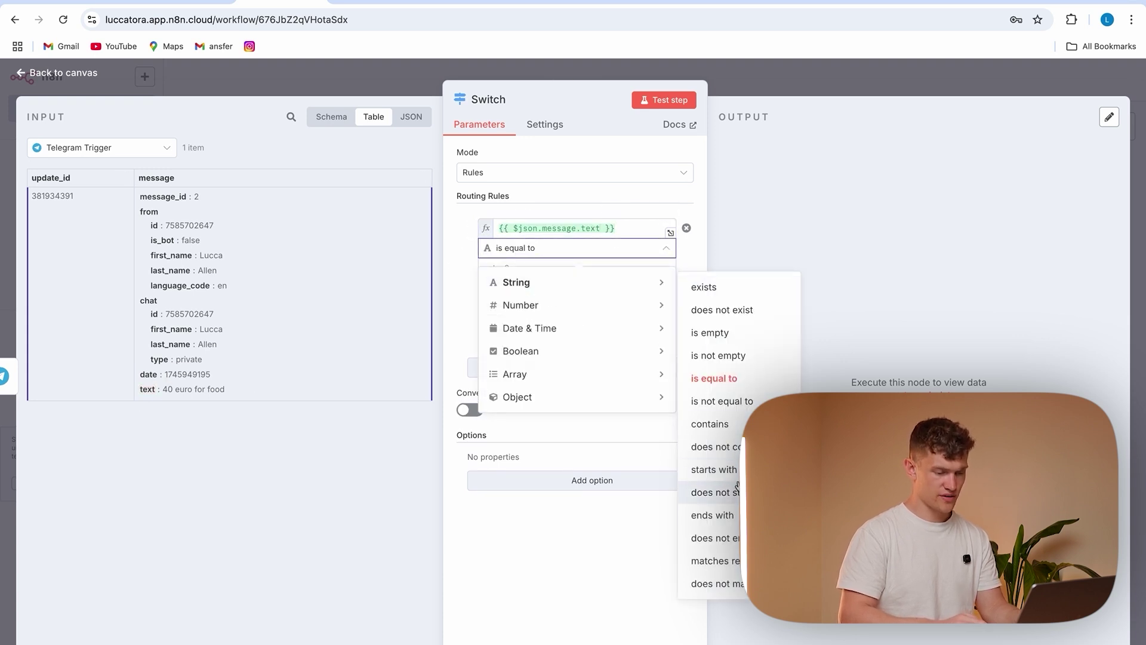
click(724, 470)
click(540, 269)
text(/ask)
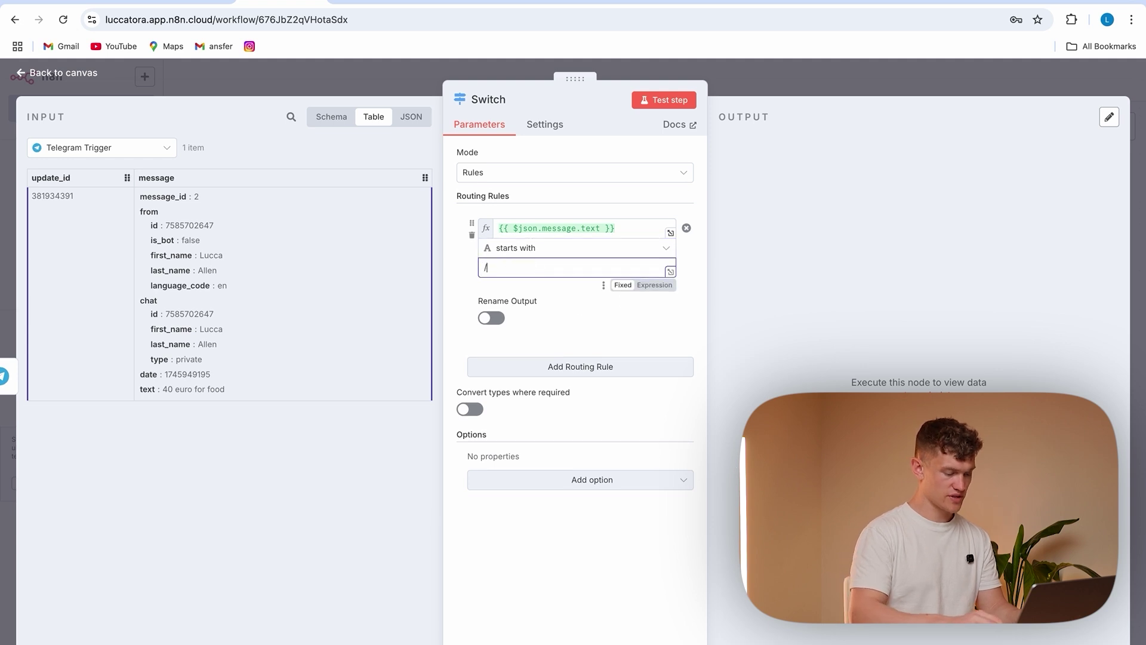
click(491, 319)
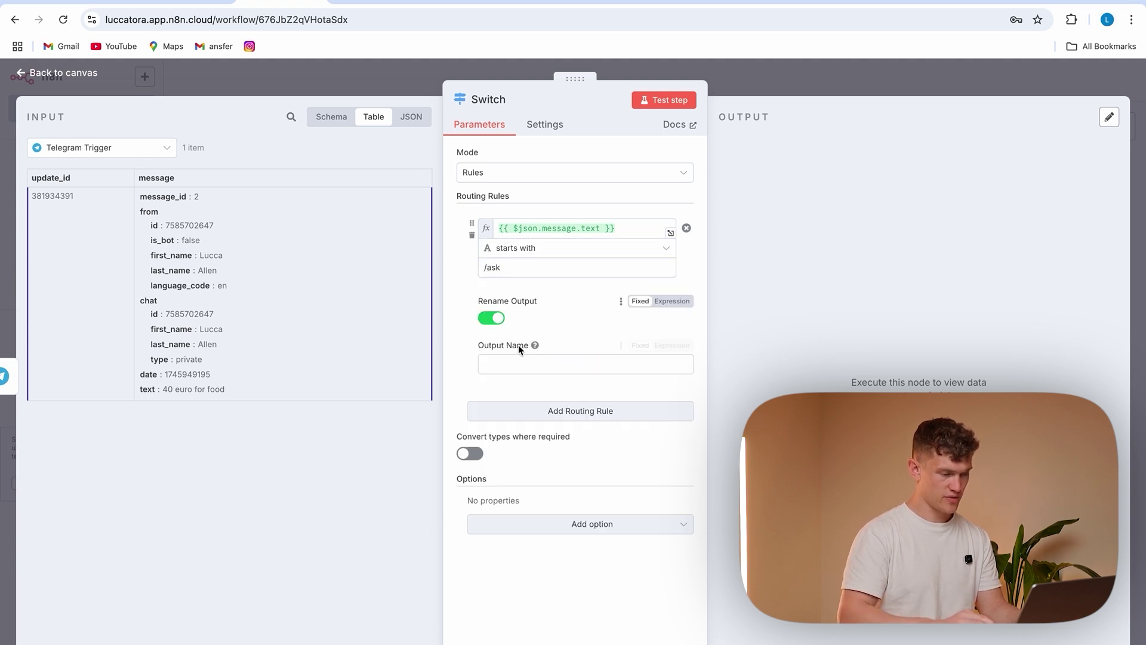
click(519, 366)
text(ASK)
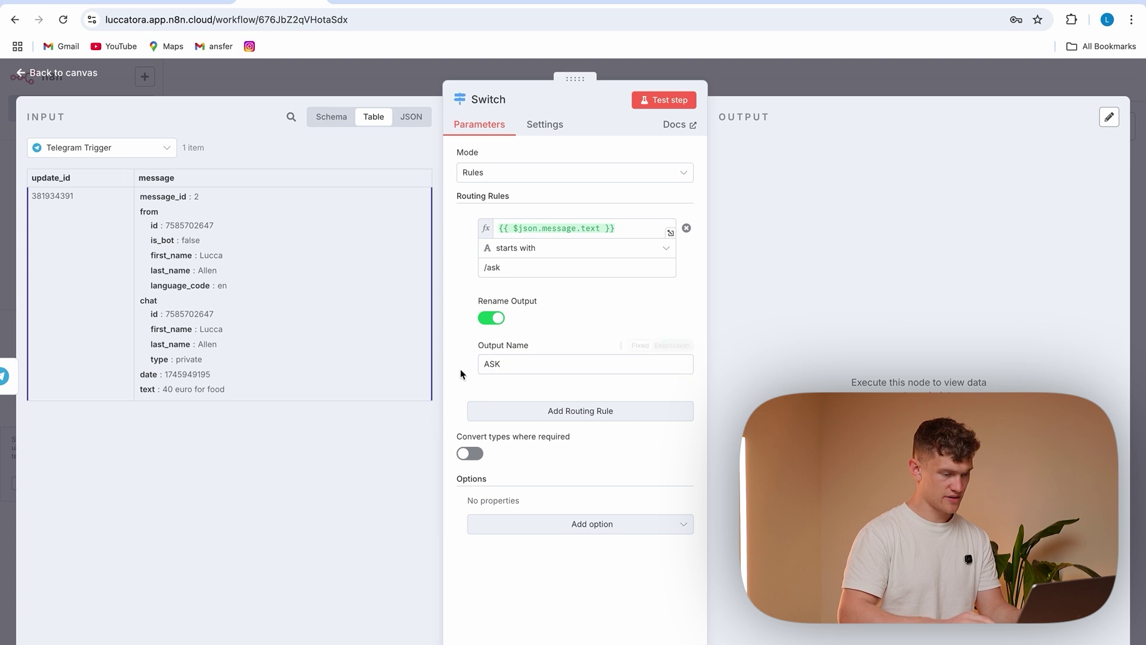
Add a second rule where the message text starts with '/summary'
click(571, 415)
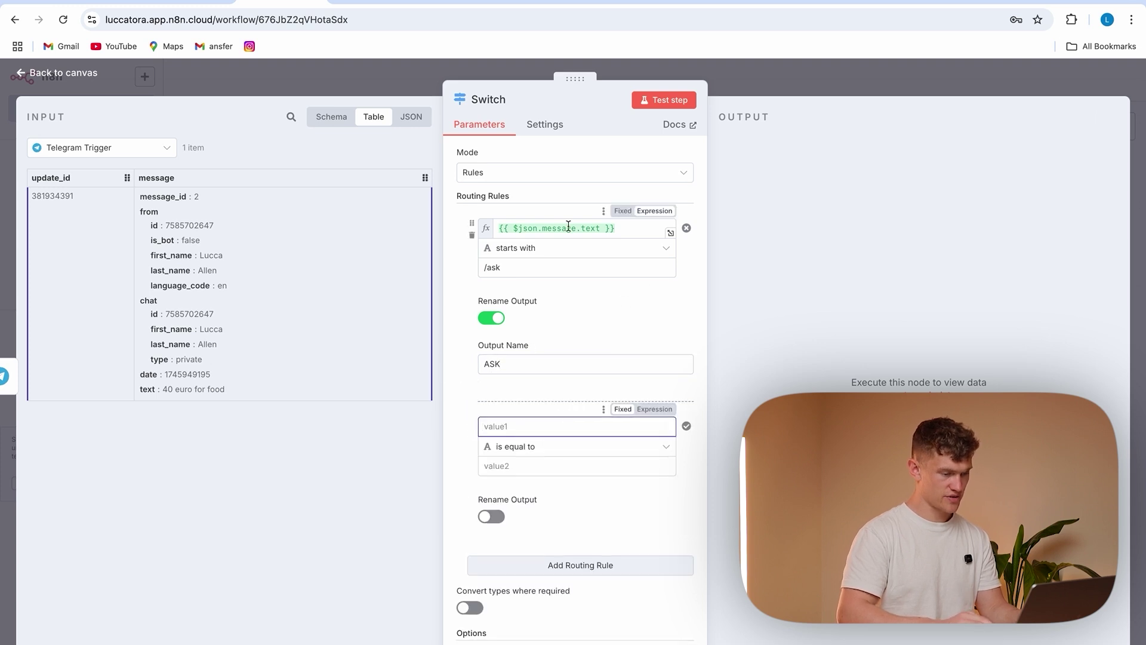
click(614, 228)
drag(614, 228, 486, 230)
key(ctrl+c)
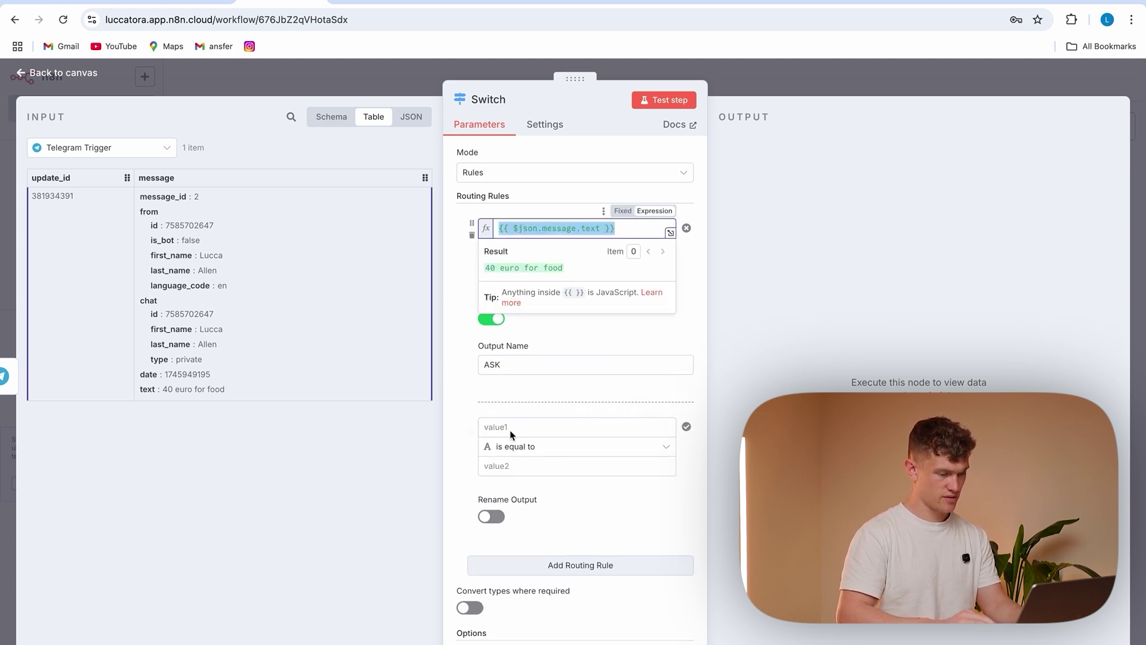
click(512, 426)
key(ctrl+v)
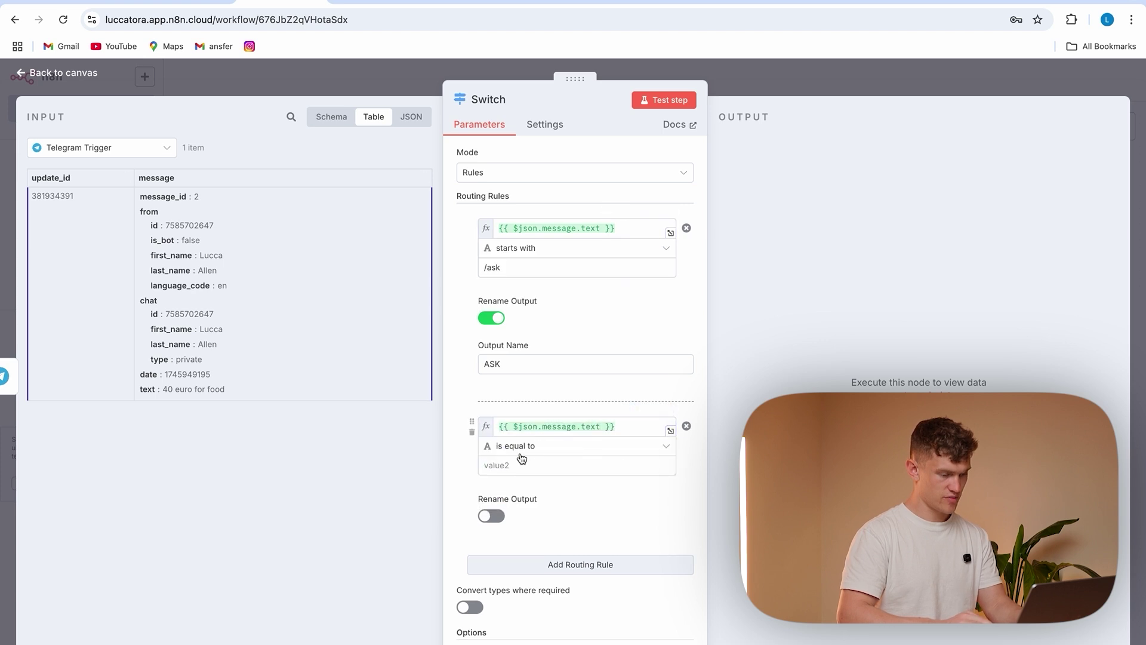
click(511, 454)
mouse_move(627, 486)
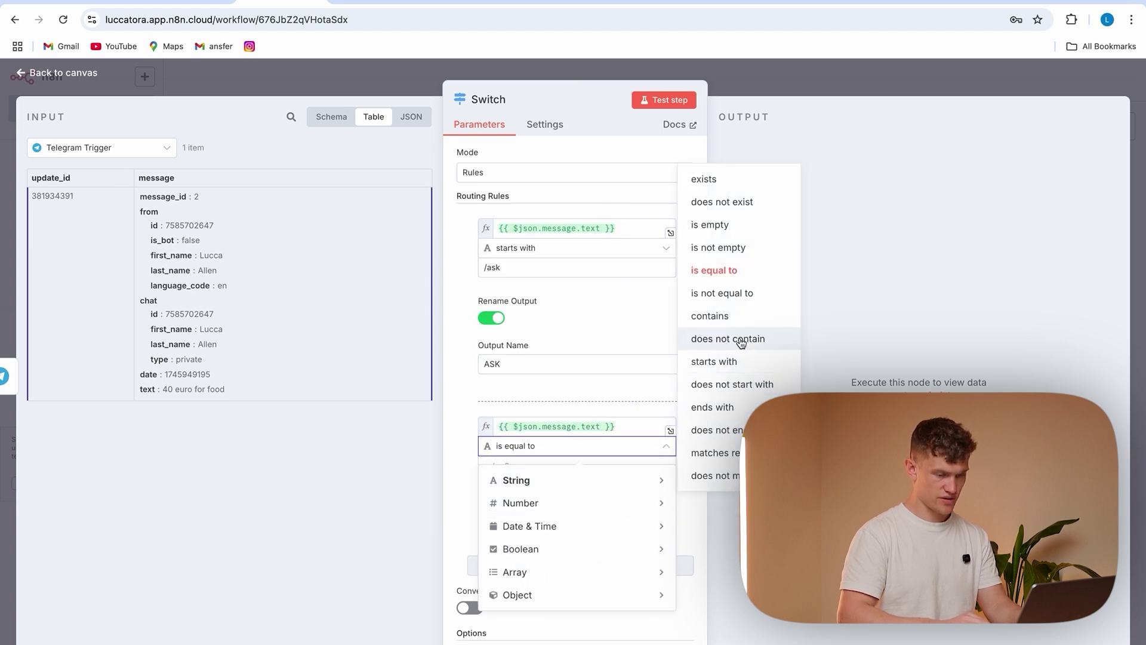
click(716, 361)
click(559, 469)
text(/summary)
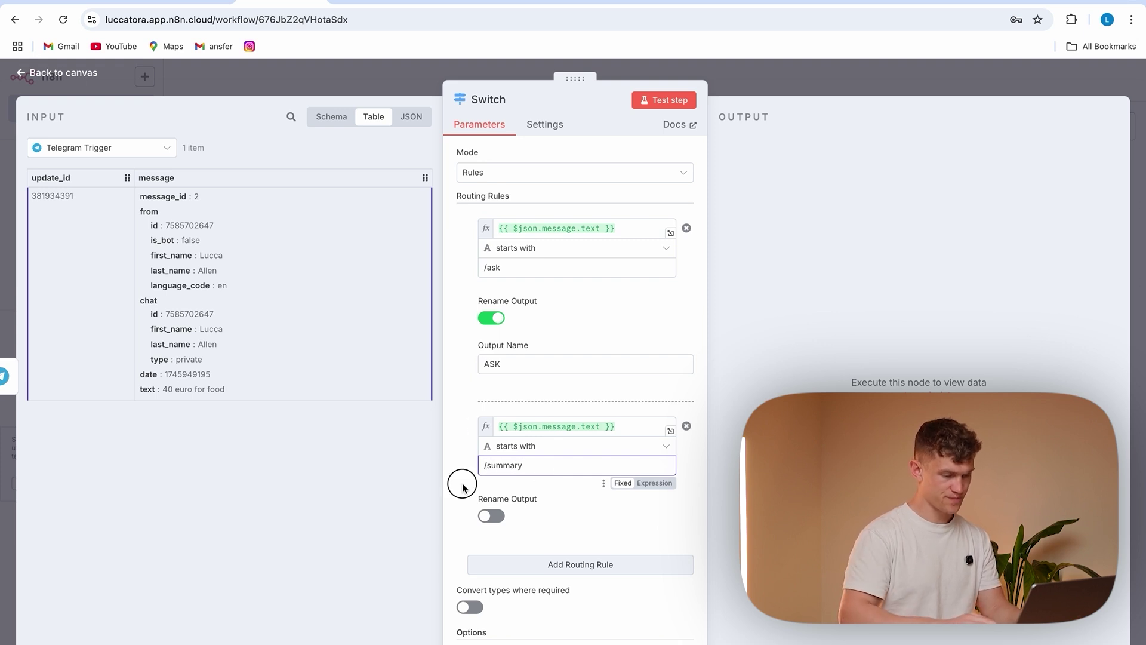
Add a third rule with output named Expense
scroll(560, 515, down, 1)
click(559, 523)
scroll(586, 475, down, 2)
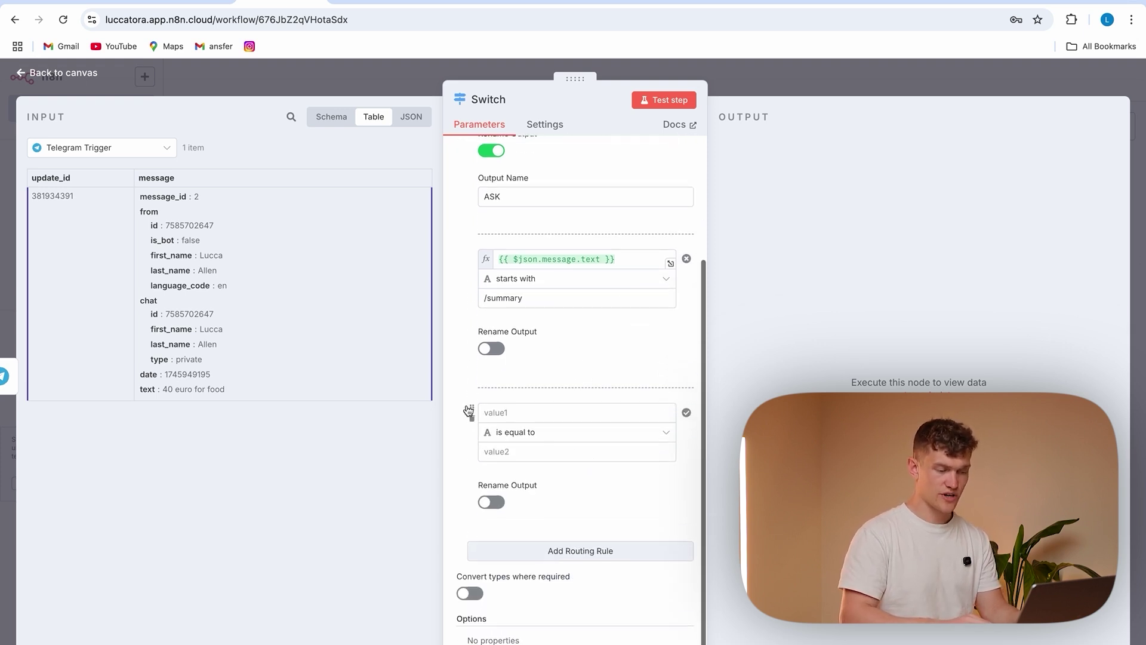
click(491, 501)
click(523, 548)
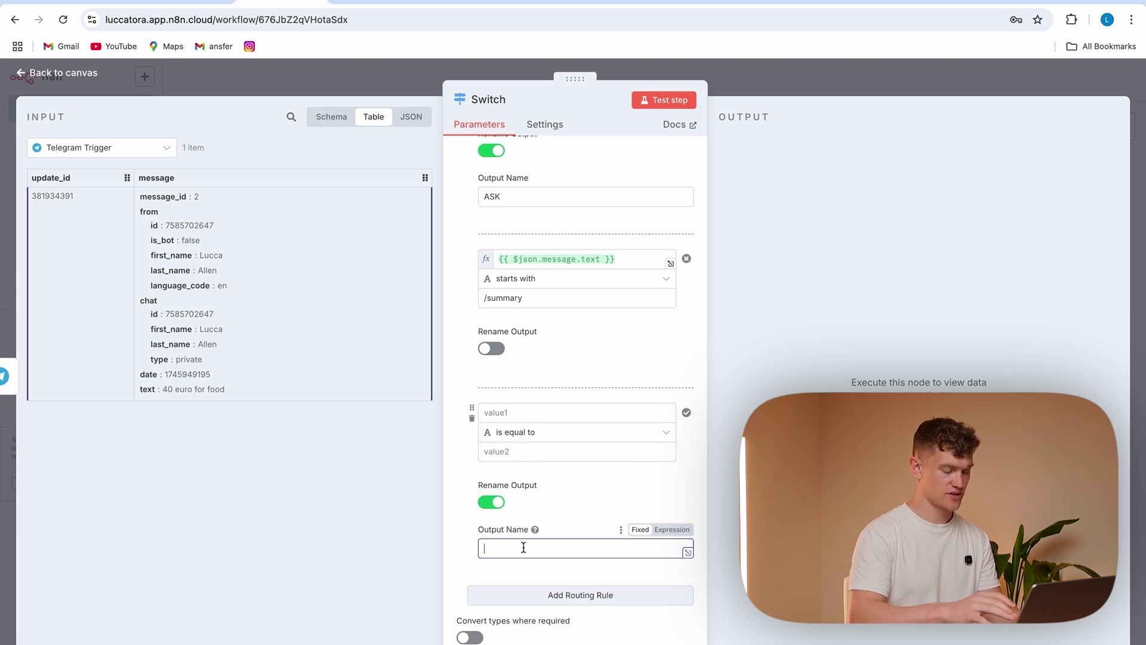
text(Expense)
click(460, 512)
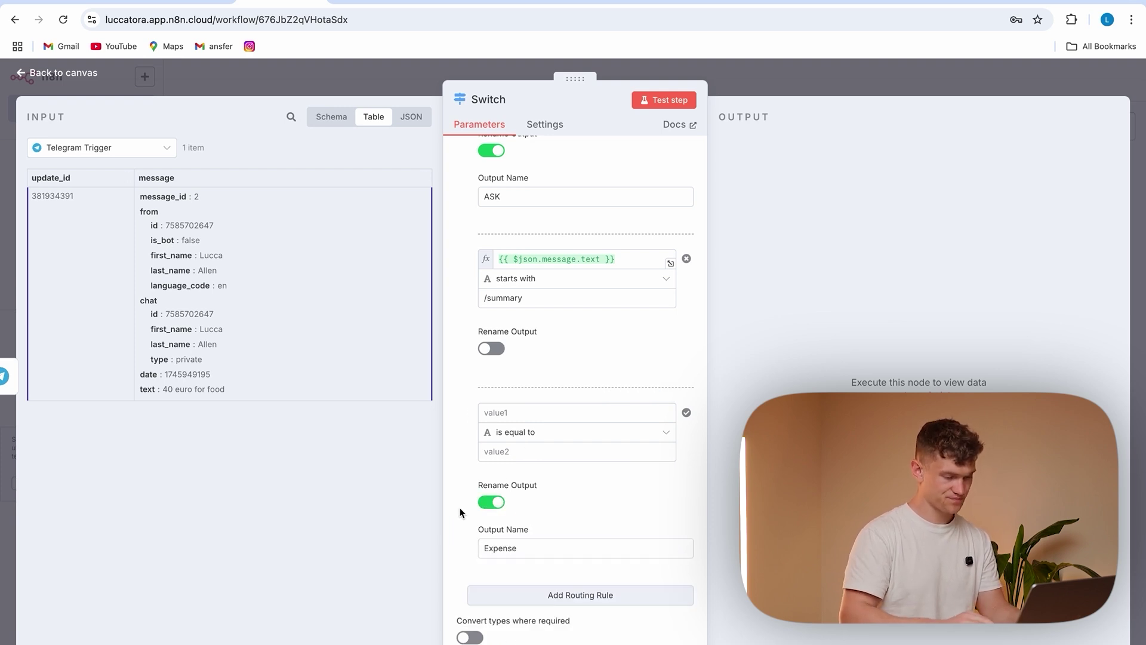
click(407, 77)
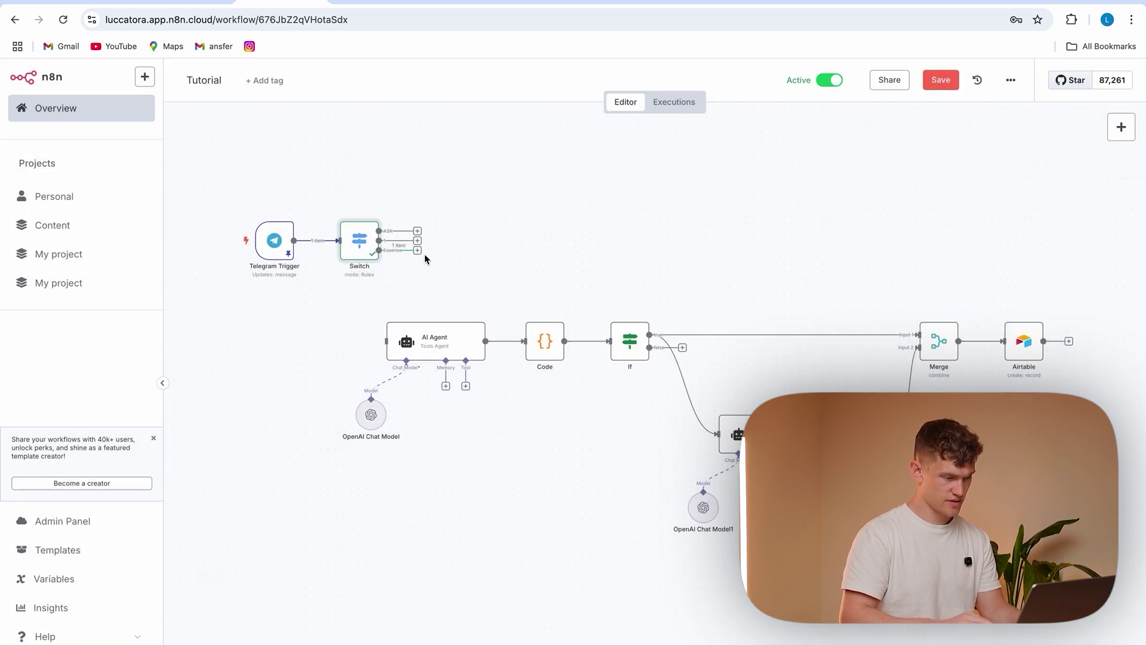
Connect the Switch's Expense output to the AI Agent and tidy the node layout
drag(419, 255, 447, 341)
double_click(446, 341)
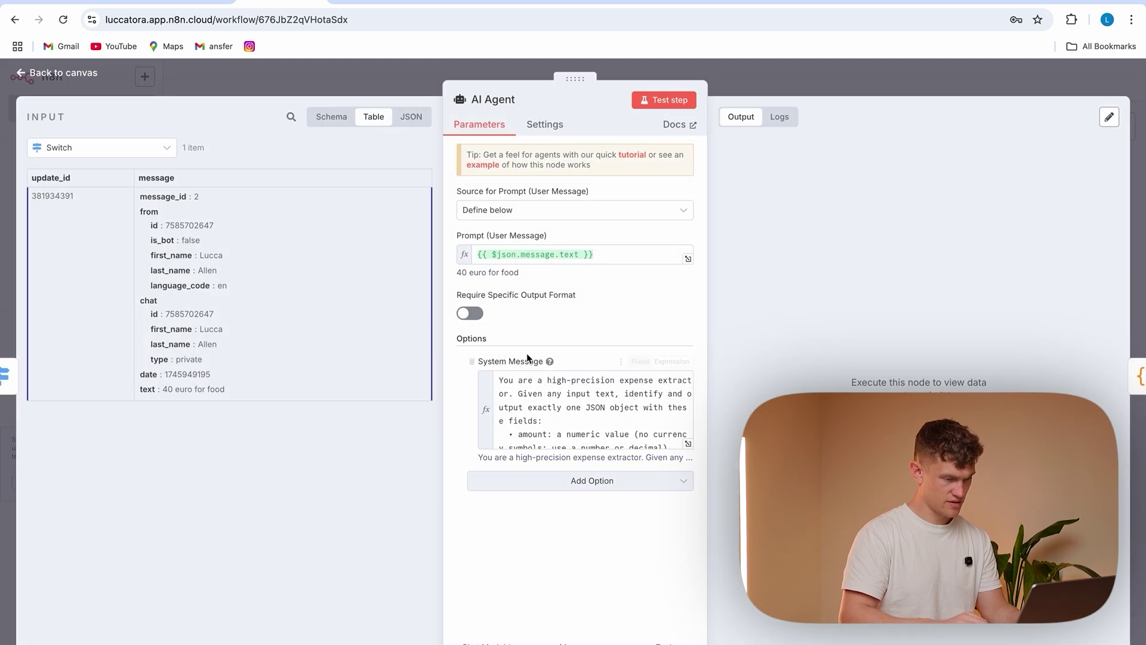
click(391, 66)
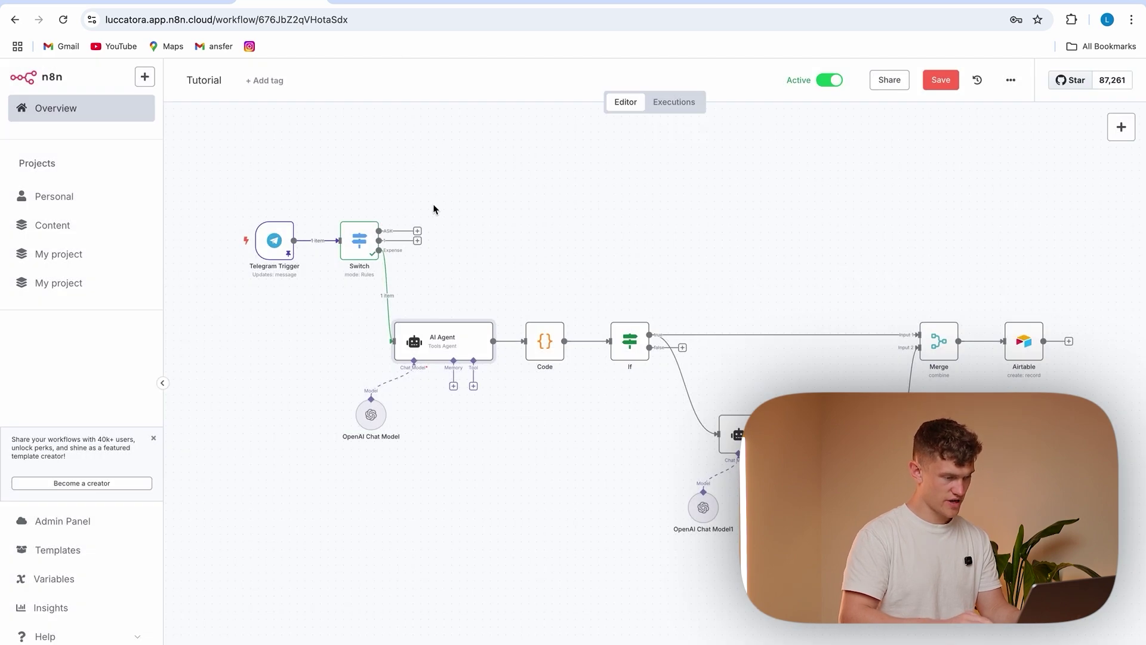
drag(274, 240, 244, 238)
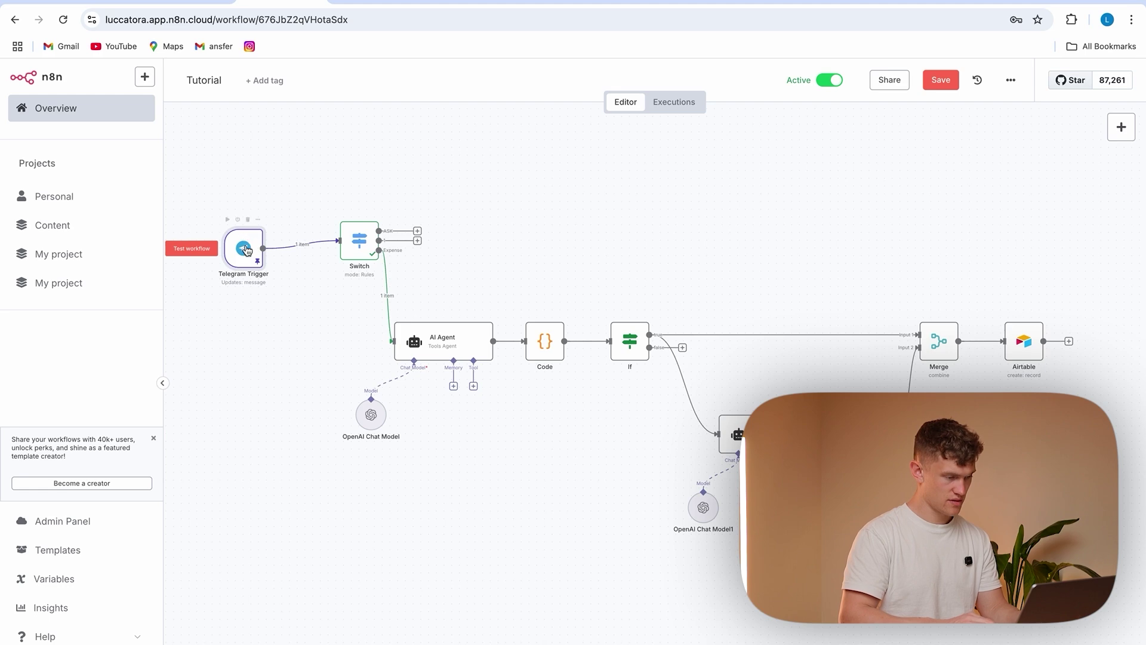
drag(353, 237, 315, 237)
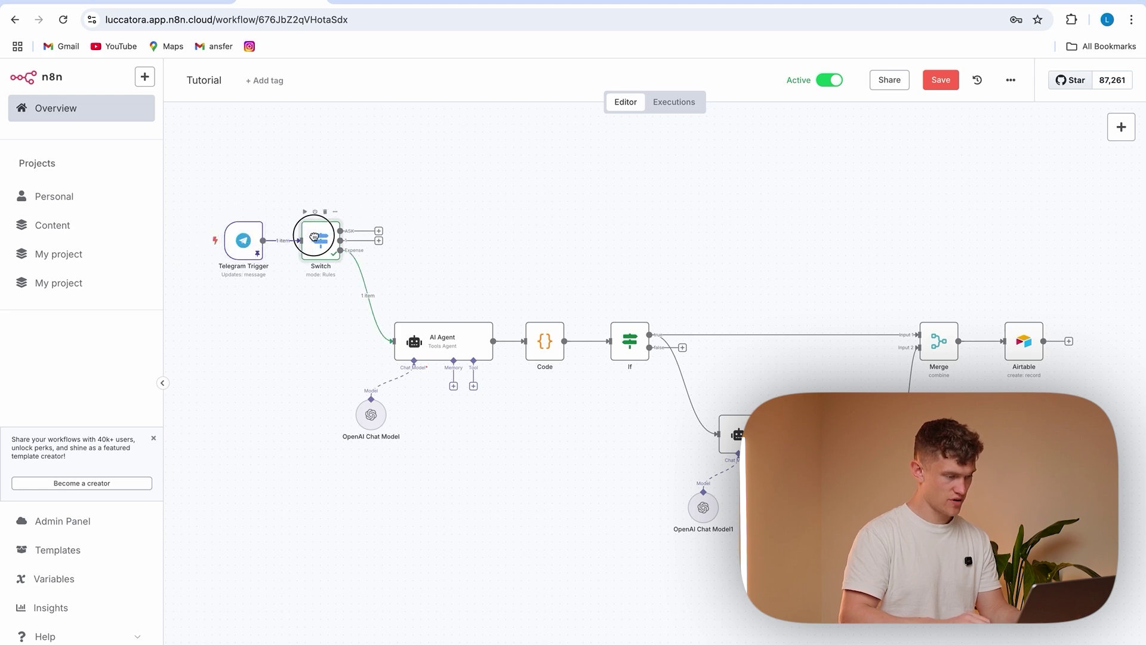
Add two Execute Sub-workflow nodes on the other Switch outputs
click(380, 232)
text(sub)
click(972, 215)
click(1007, 234)
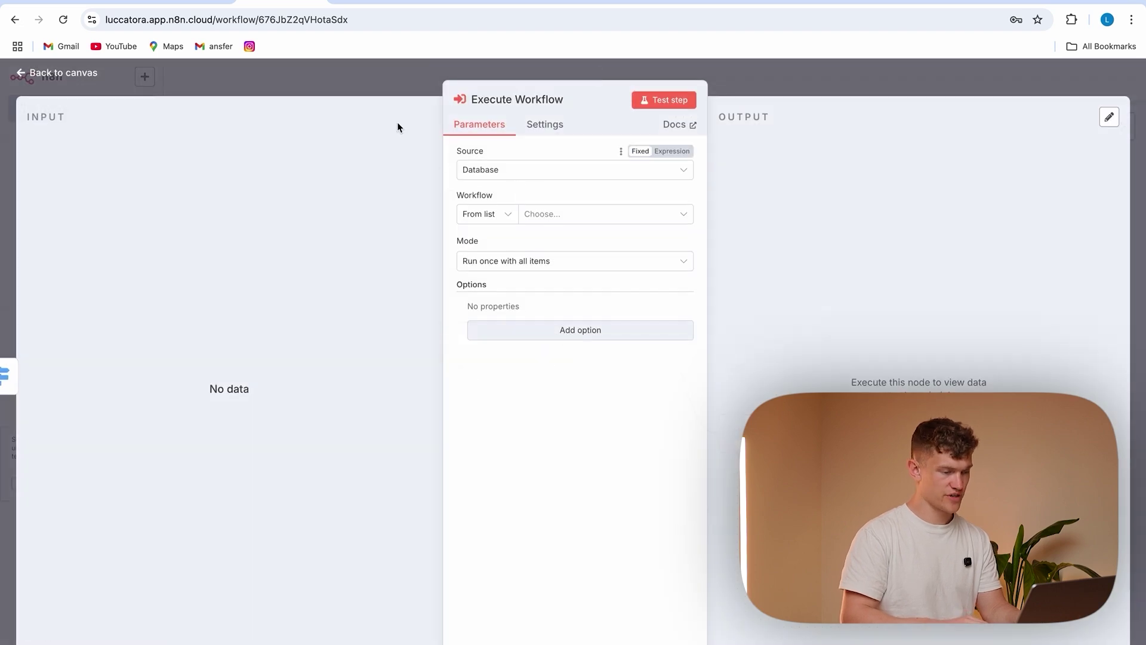
click(386, 76)
key(Tab)
text(execu)
click(962, 246)
click(973, 232)
key(Escape)
drag(410, 241, 432, 258)
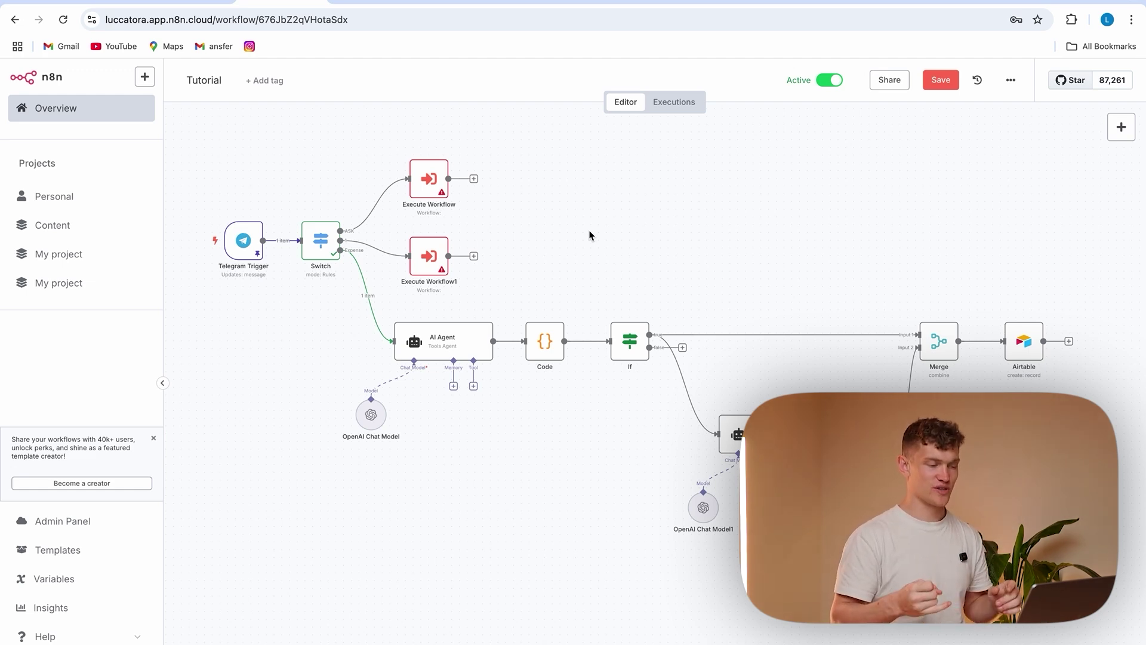
Name the Switch's second output SUMMARY
double_click(329, 249)
scroll(575, 388, down, 1)
click(496, 459)
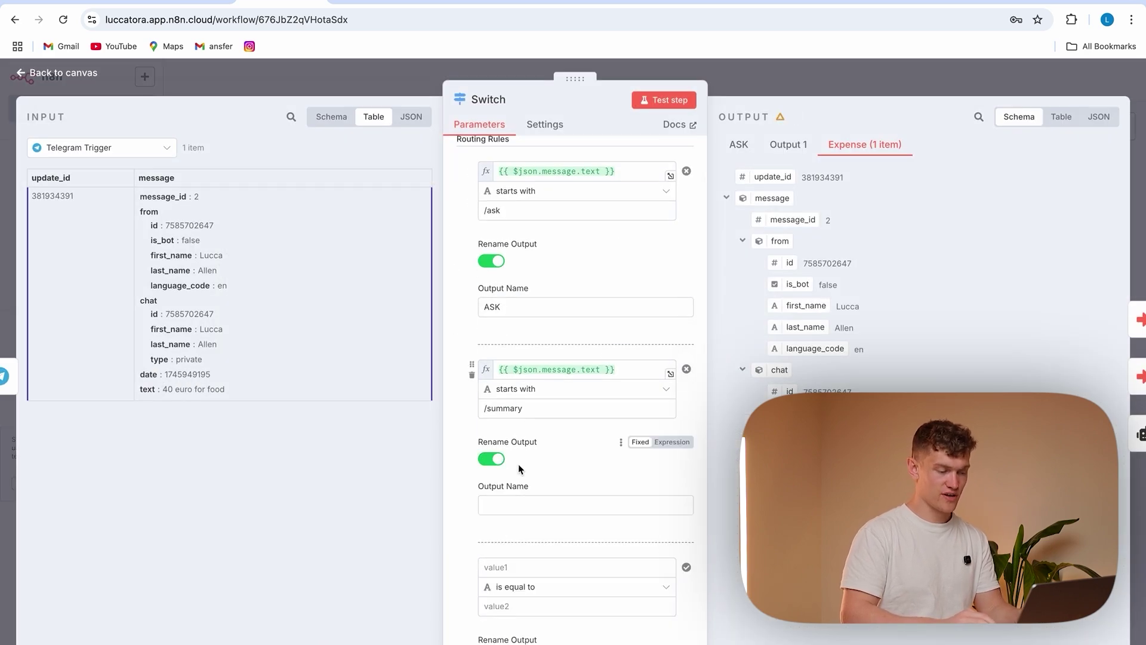
click(514, 506)
text(SUMMARY)
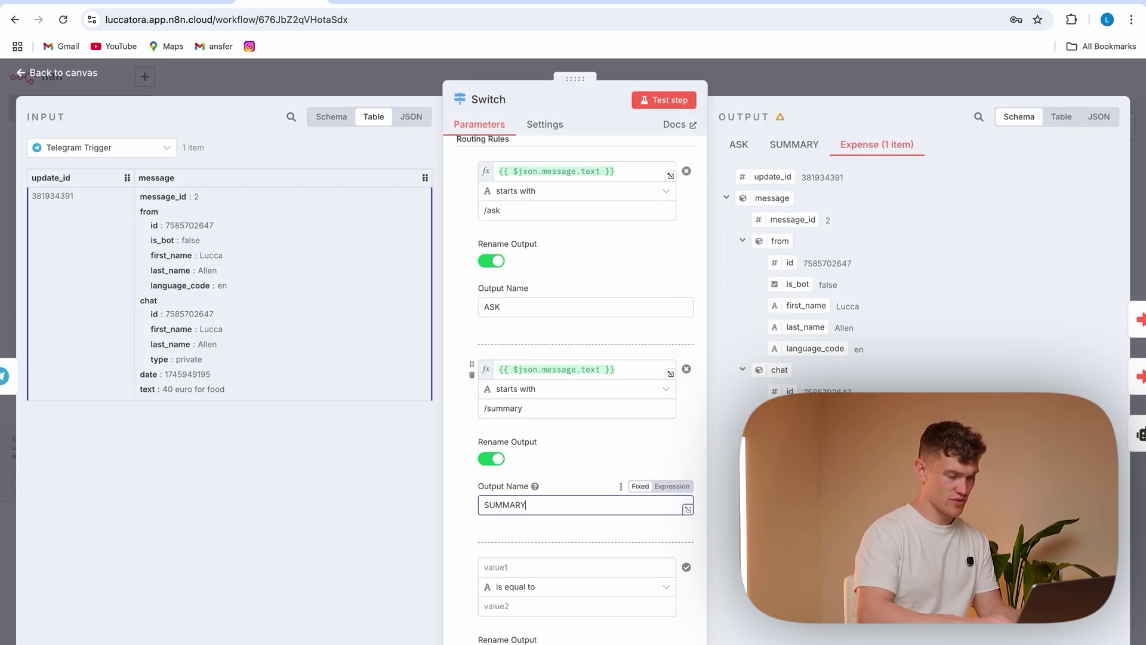
click(449, 525)
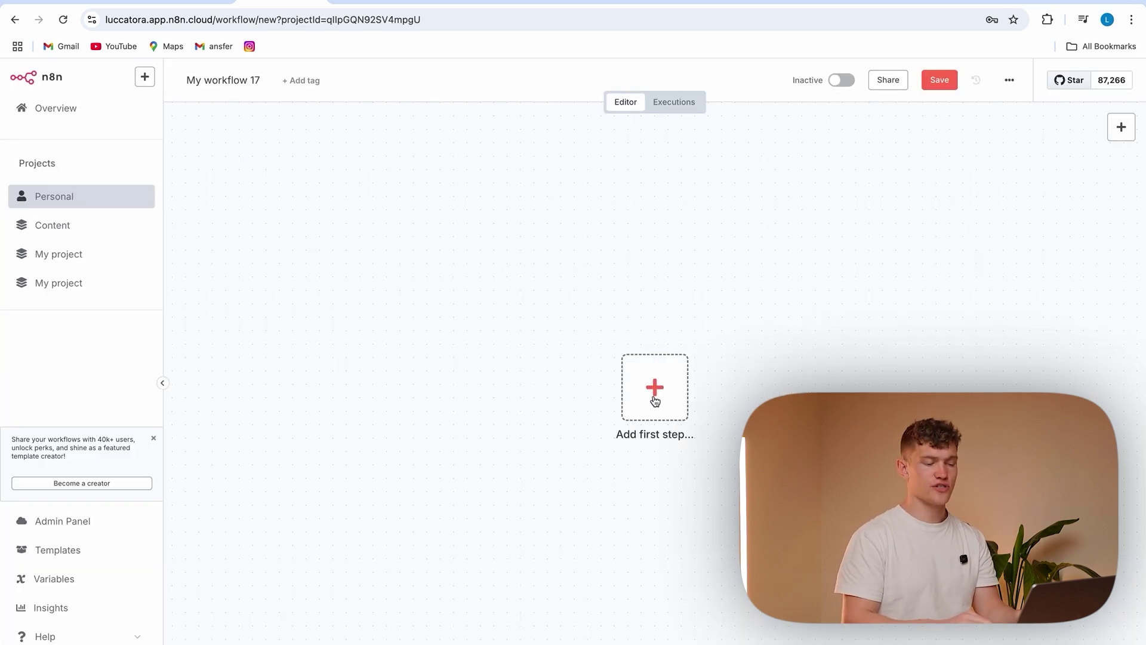
Add a When Executed by Another Workflow trigger to the new workflow
click(655, 401)
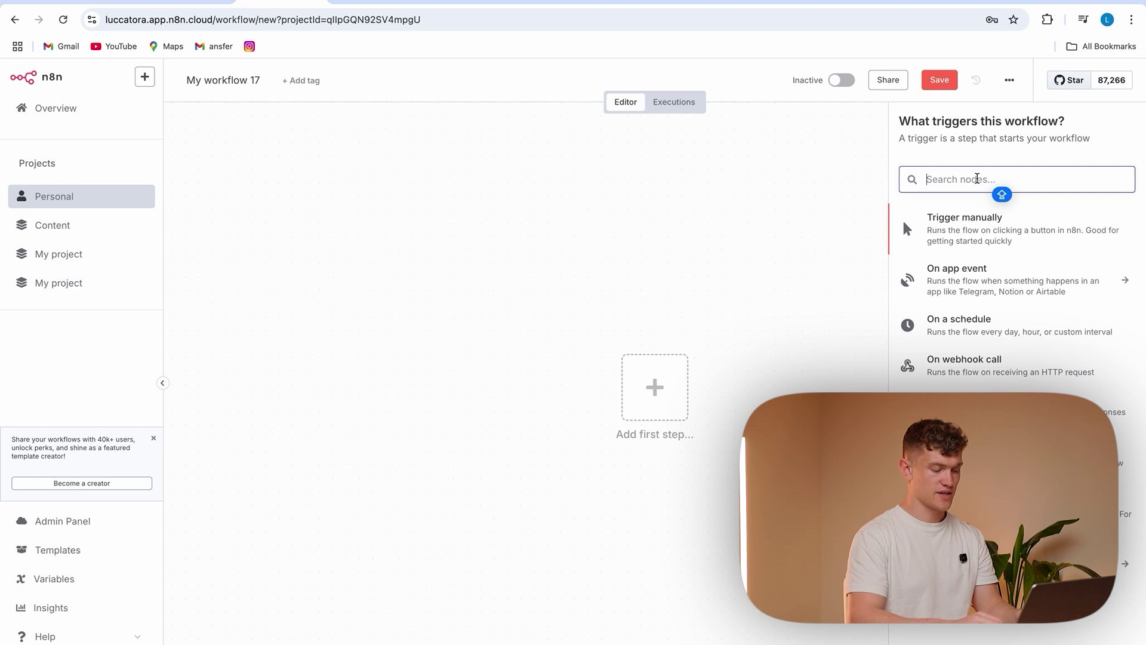
text(SUB)
click(1078, 241)
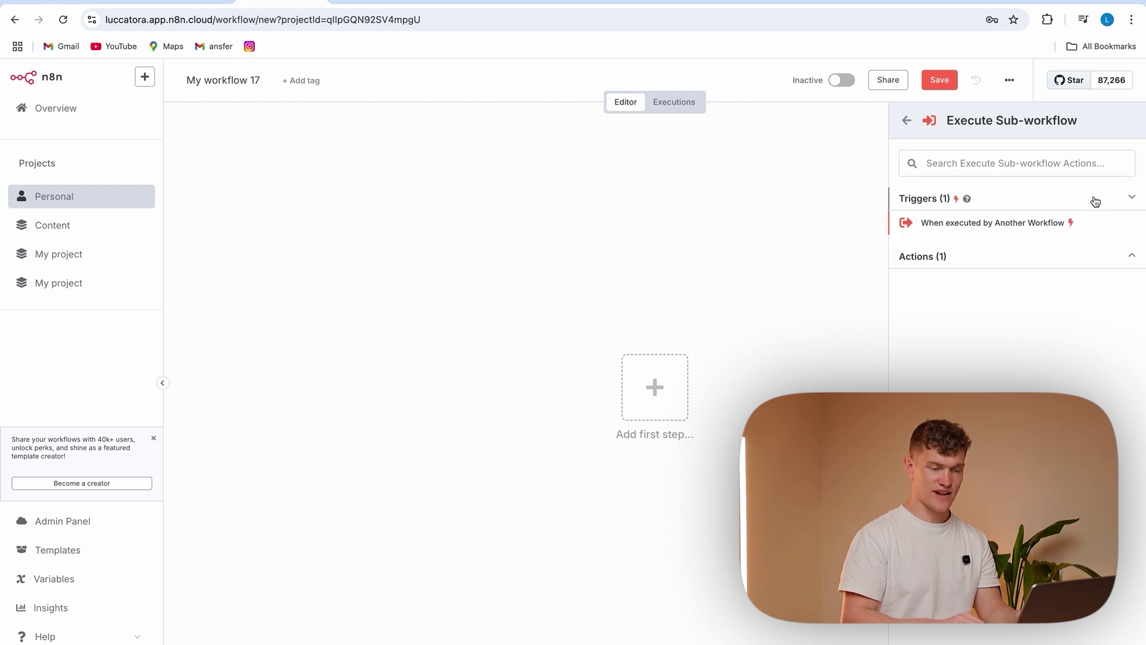
click(1035, 226)
click(366, 82)
Rename the workflow to '/ASK Workflow'
click(225, 80)
key(BackSpace)
text(A)
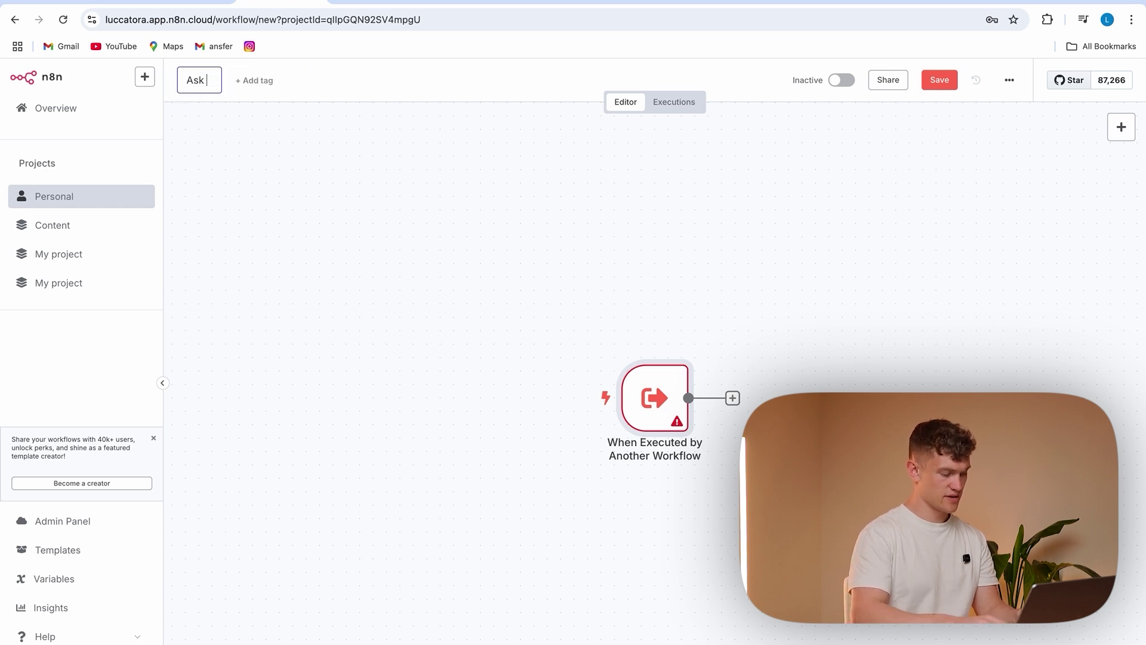
key(BackSpace)
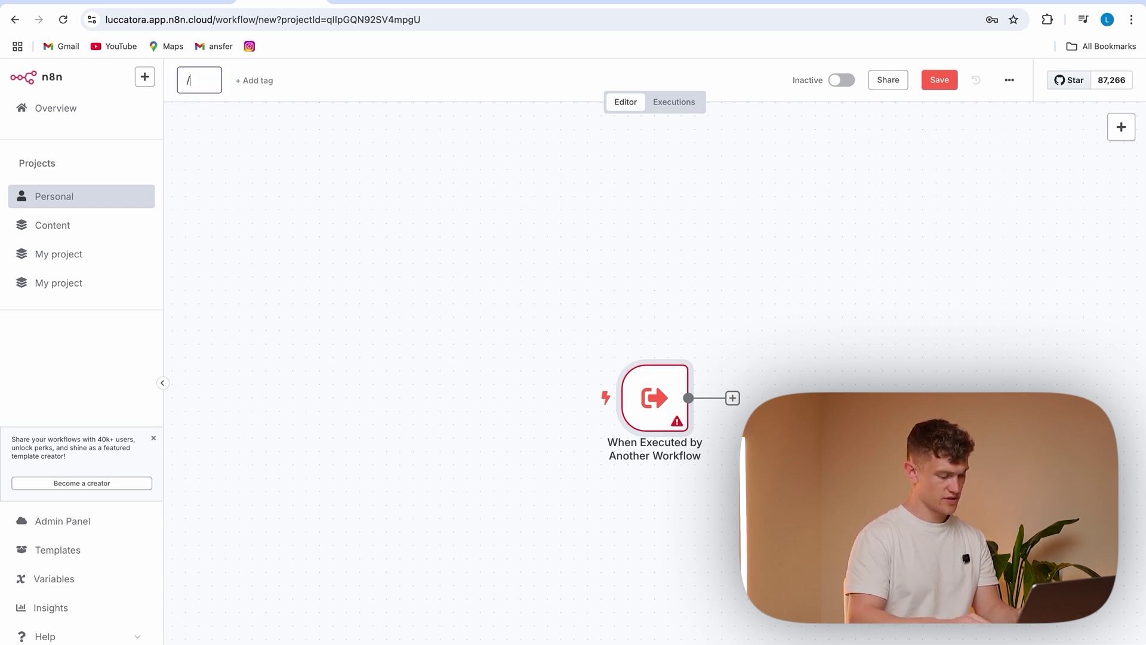
text(/ASK Workflow)
key(Return)
Add a 'query' input field to the trigger and save the workflow
drag(633, 398, 567, 399)
double_click(568, 399)
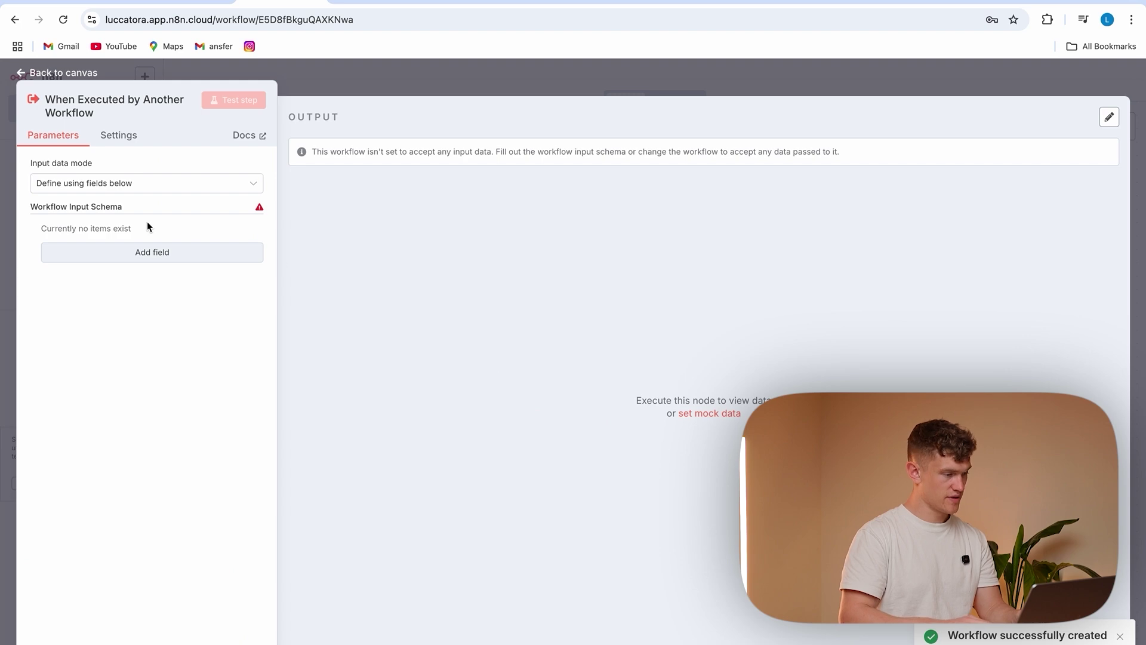
click(146, 251)
text(query)
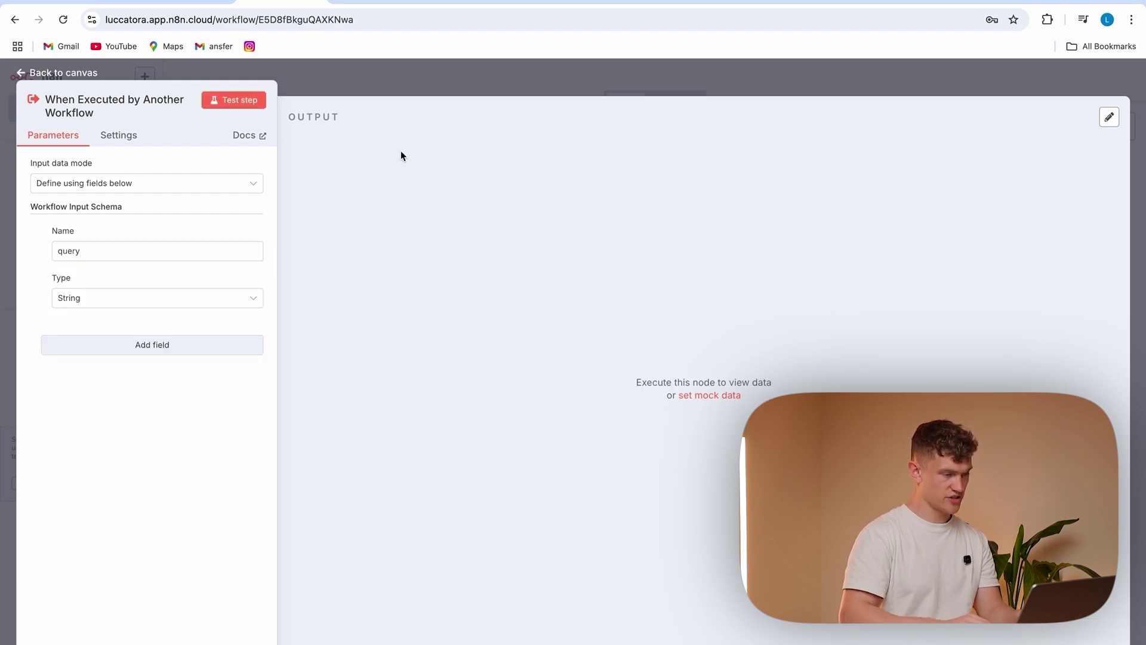
click(385, 86)
click(951, 83)
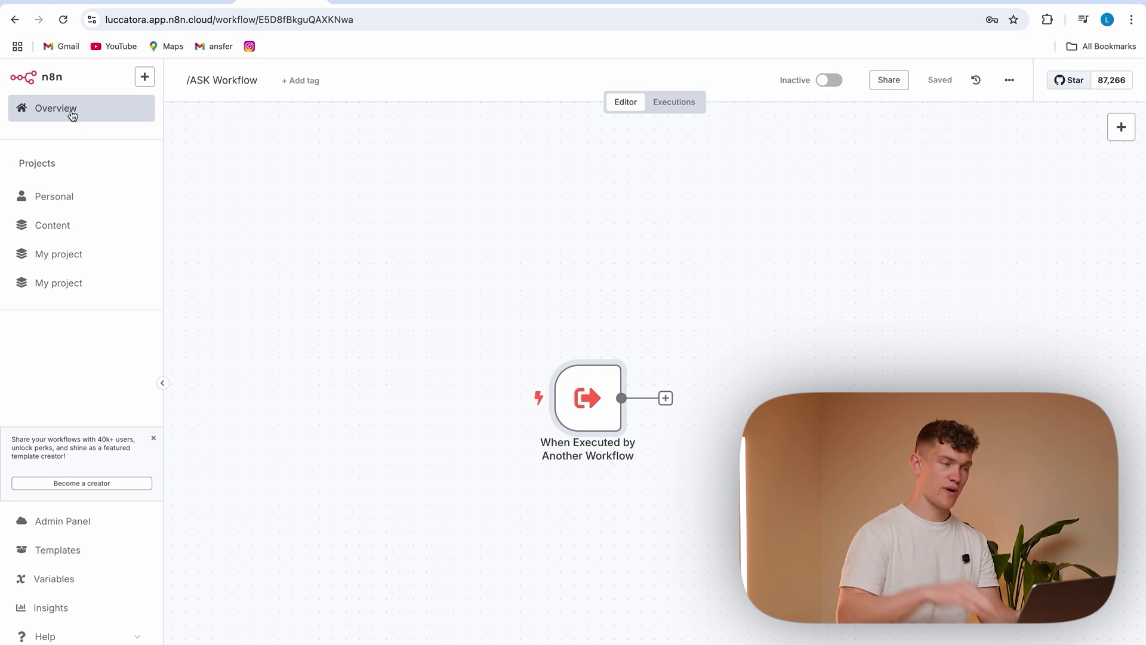
Set the Tutorial's top Execute Workflow node to call /ASK Workflow
click(188, 3)
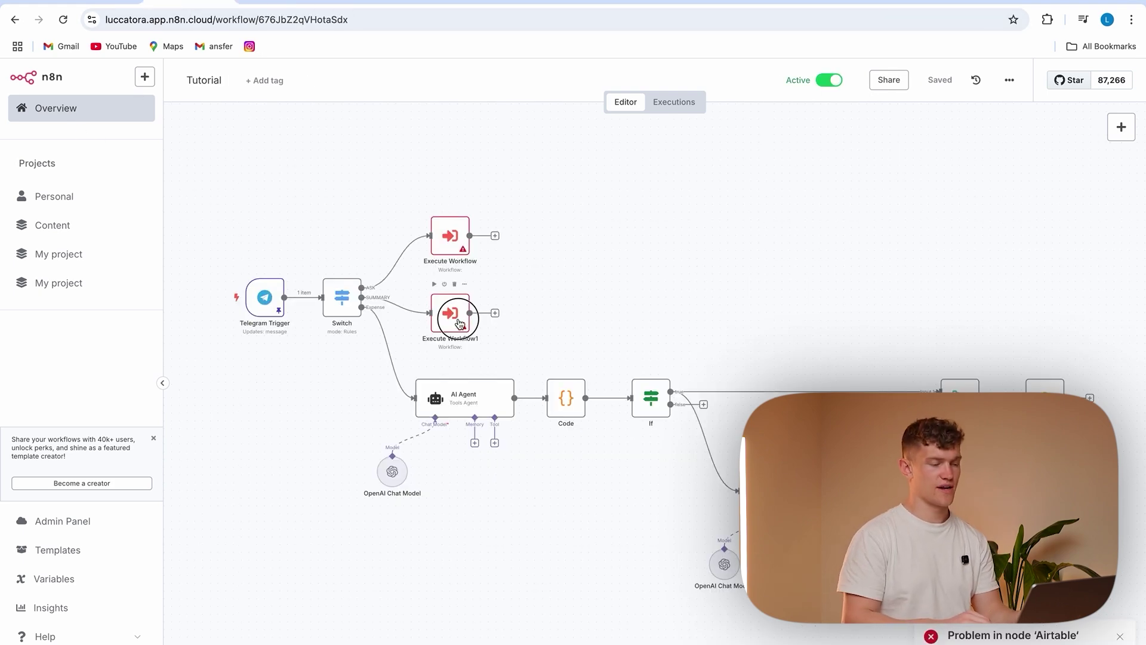
double_click(450, 236)
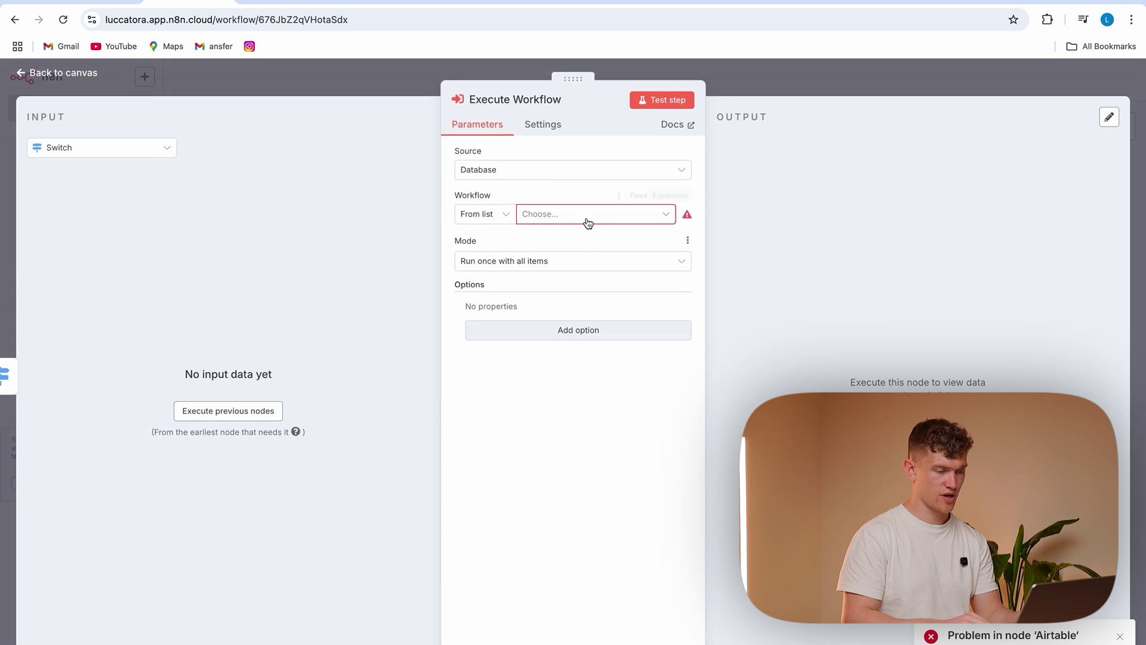
click(588, 222)
click(532, 290)
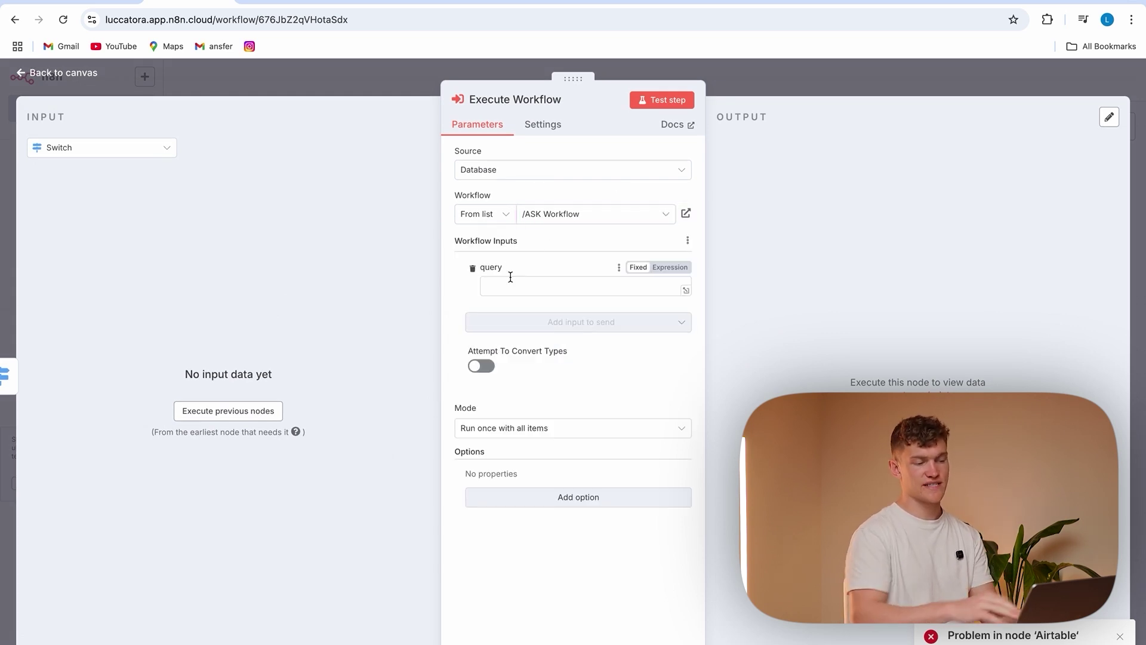
Rename the /ASK Workflow trigger field to message, add chatID, and save
click(293, 3)
double_click(589, 397)
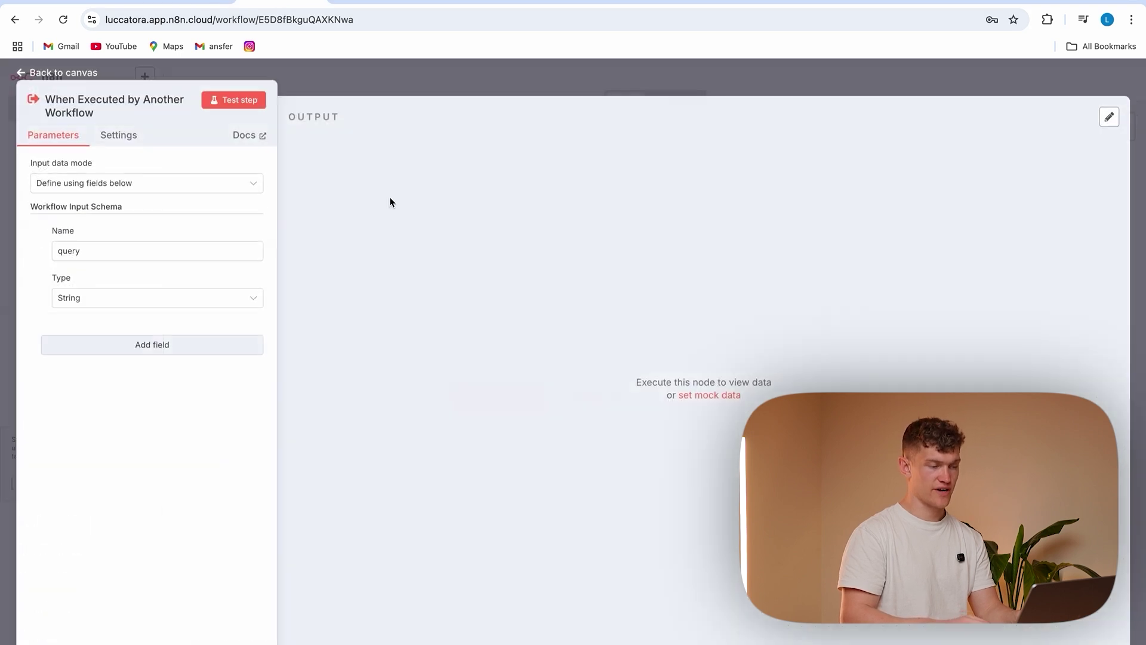
double_click(124, 252)
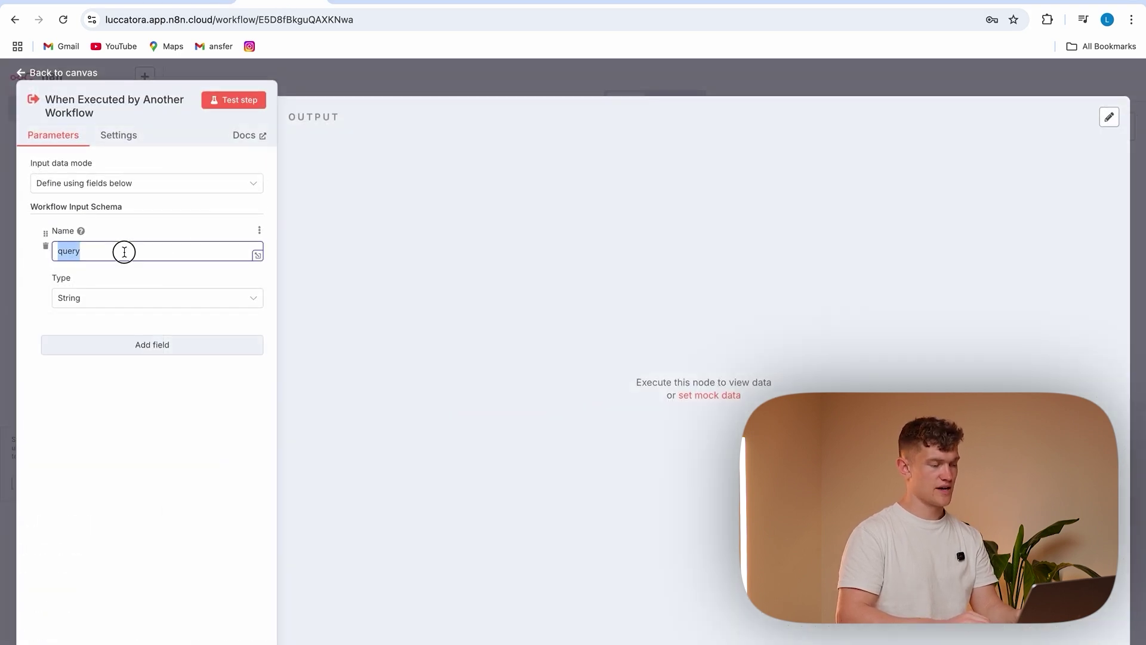
key(BackSpace)
text(message)
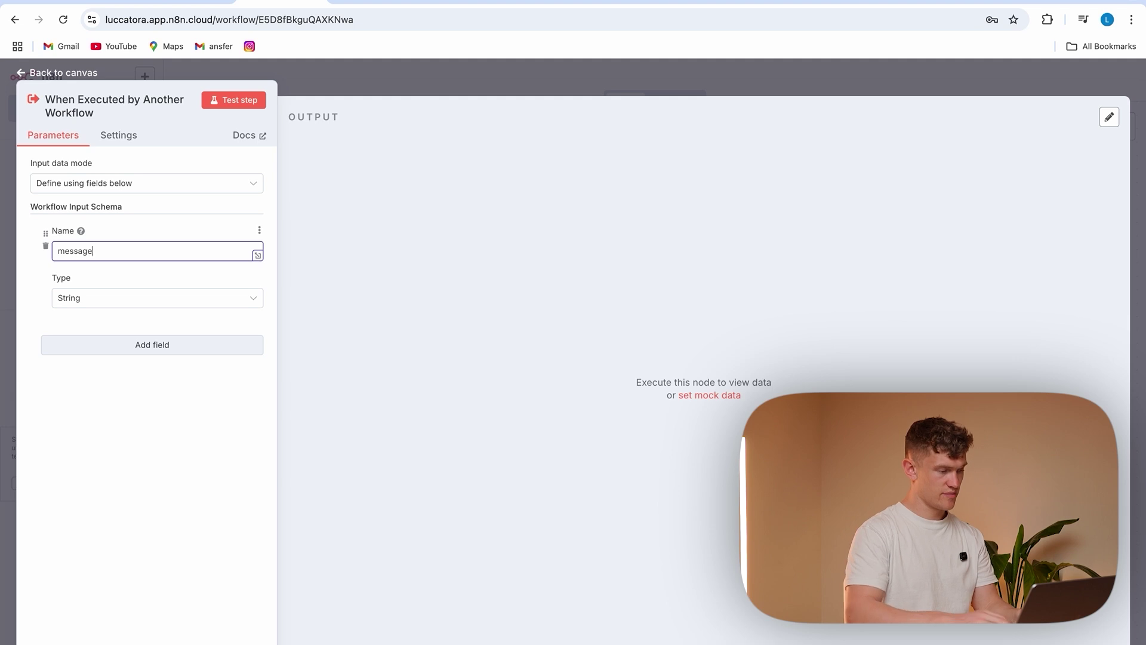
click(149, 349)
click(154, 376)
text(chatID)
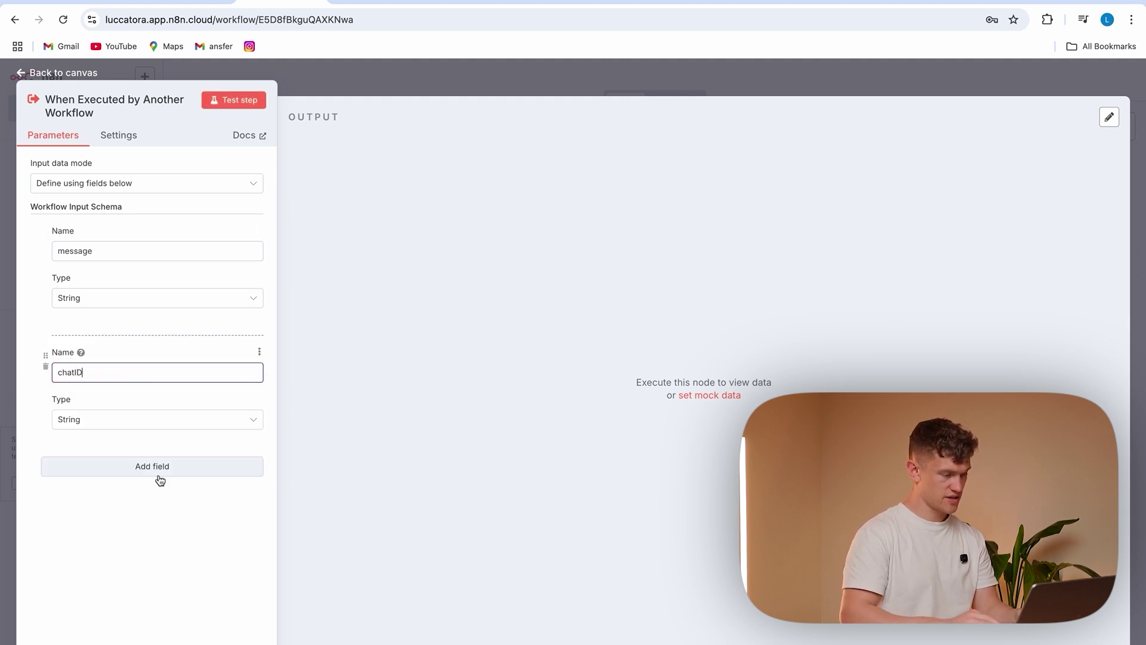
click(178, 487)
click(316, 81)
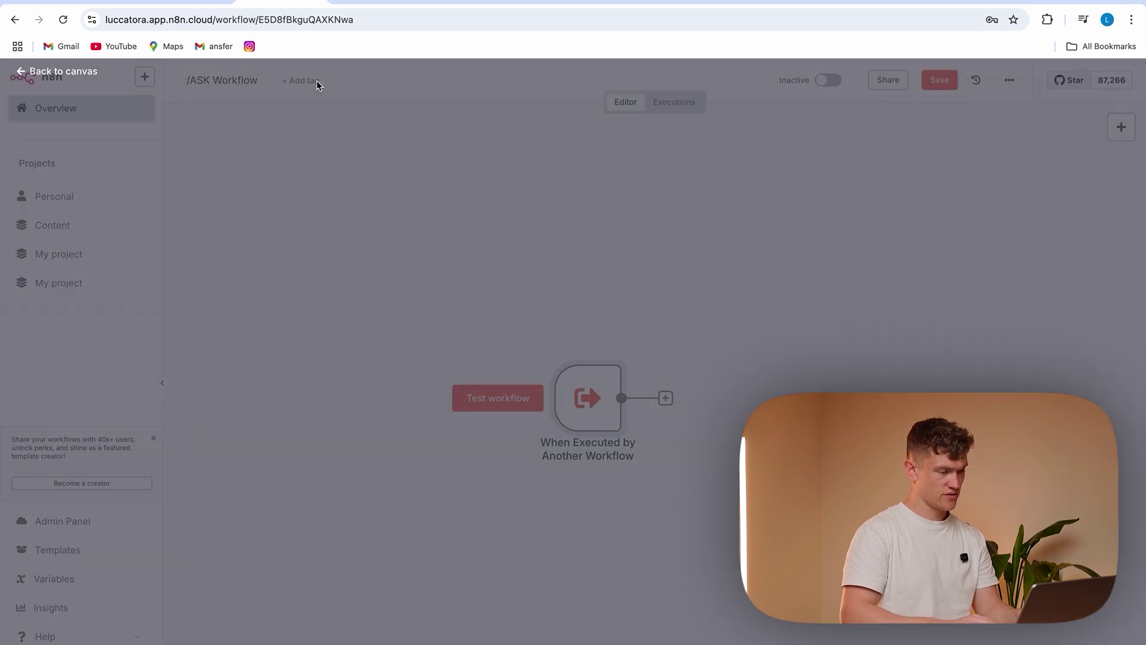
key(ctrl+s)
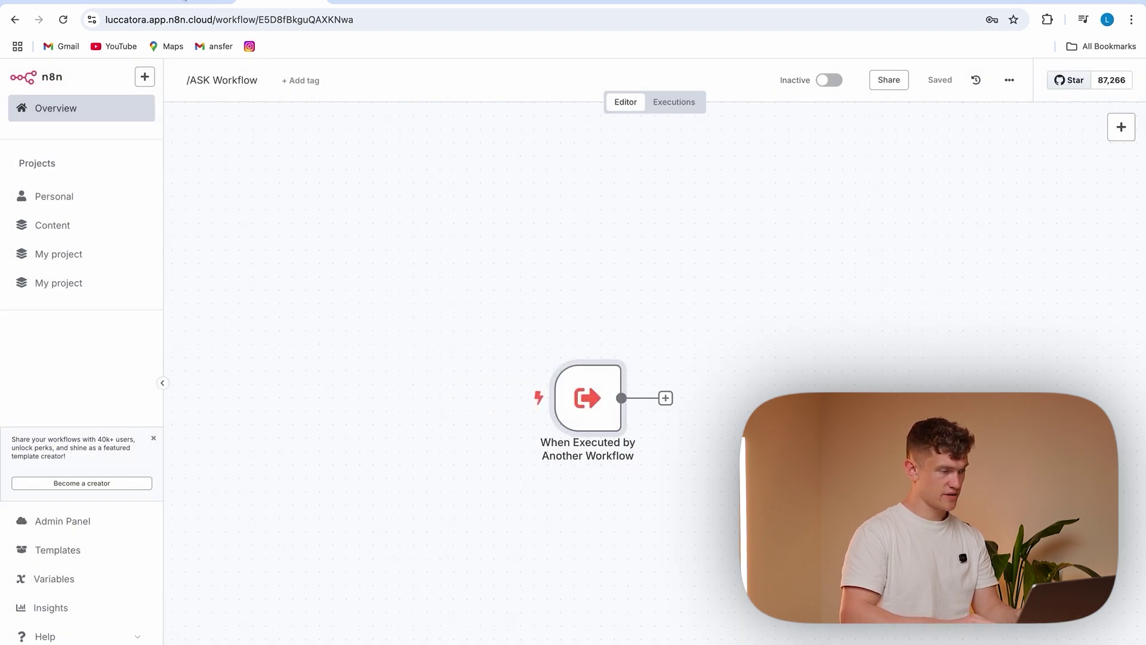
Refresh the Execute Workflow node's inputs in the Tutorial and run the preceding nodes
key(ctrl+shift+Tab)
click(678, 239)
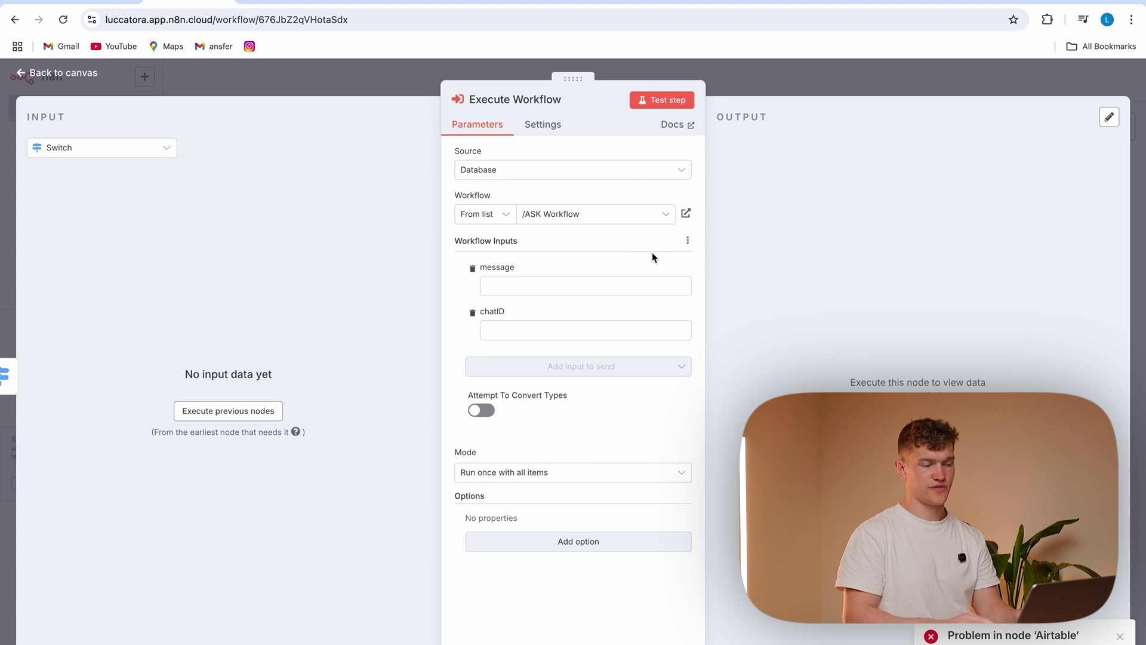
click(244, 409)
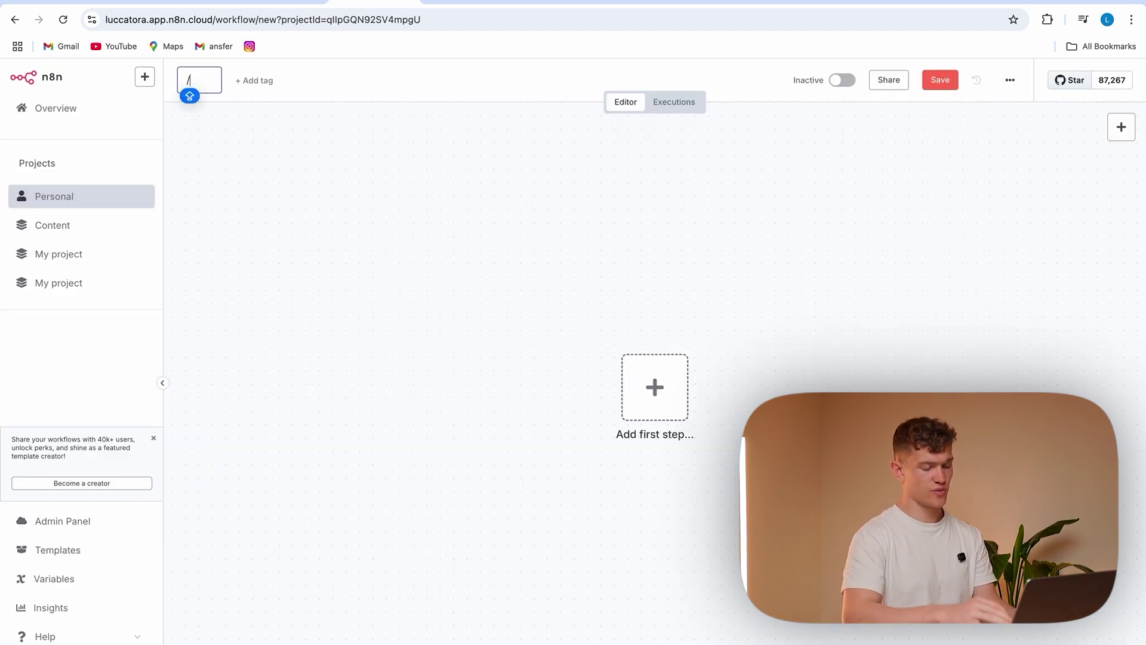
Name the new workflow '/SUMMARY Workflow' and add a When Executed by Another Workflow trigger
text(SU)
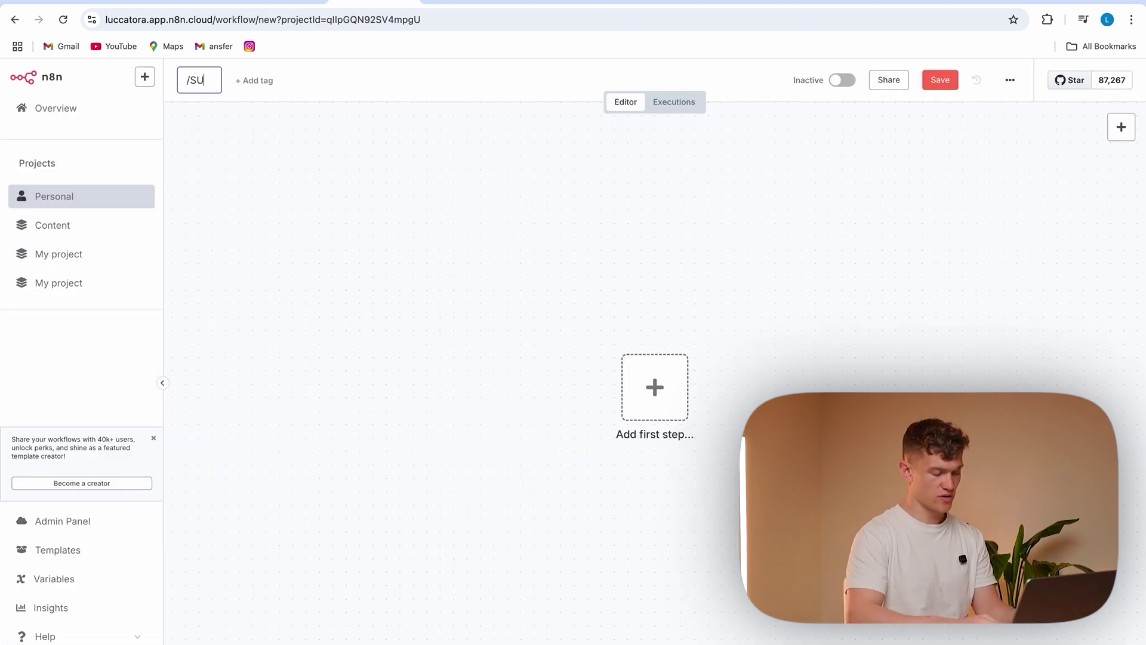
text(MMARY Wor)
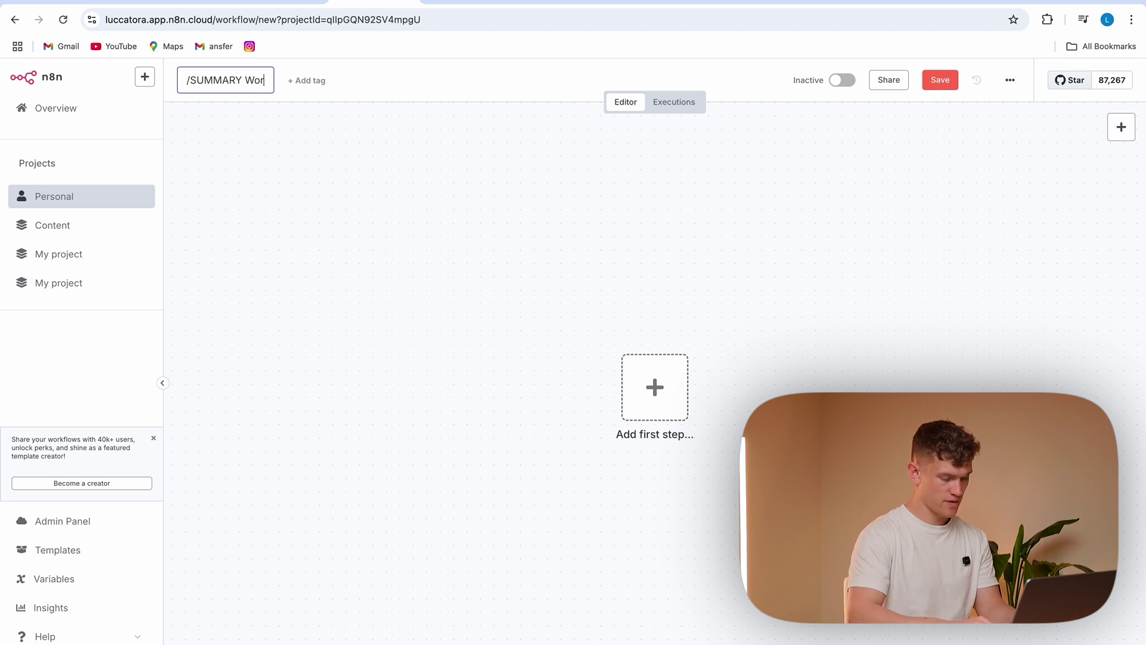
text(kflow)
key(Return)
click(675, 382)
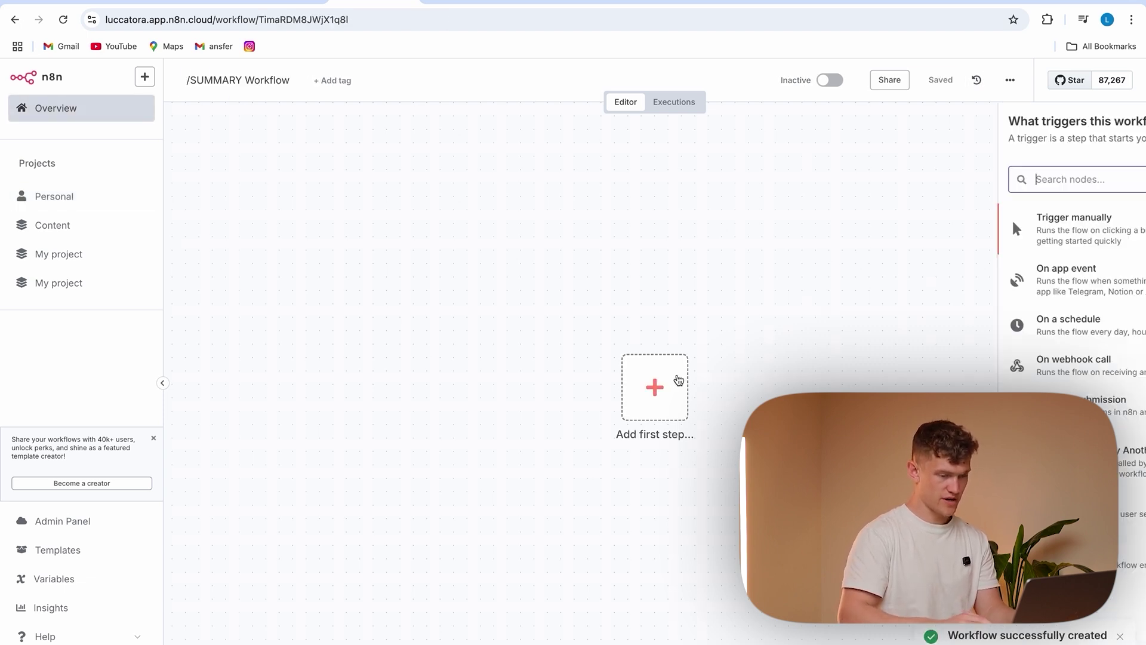
text(exe)
click(1083, 222)
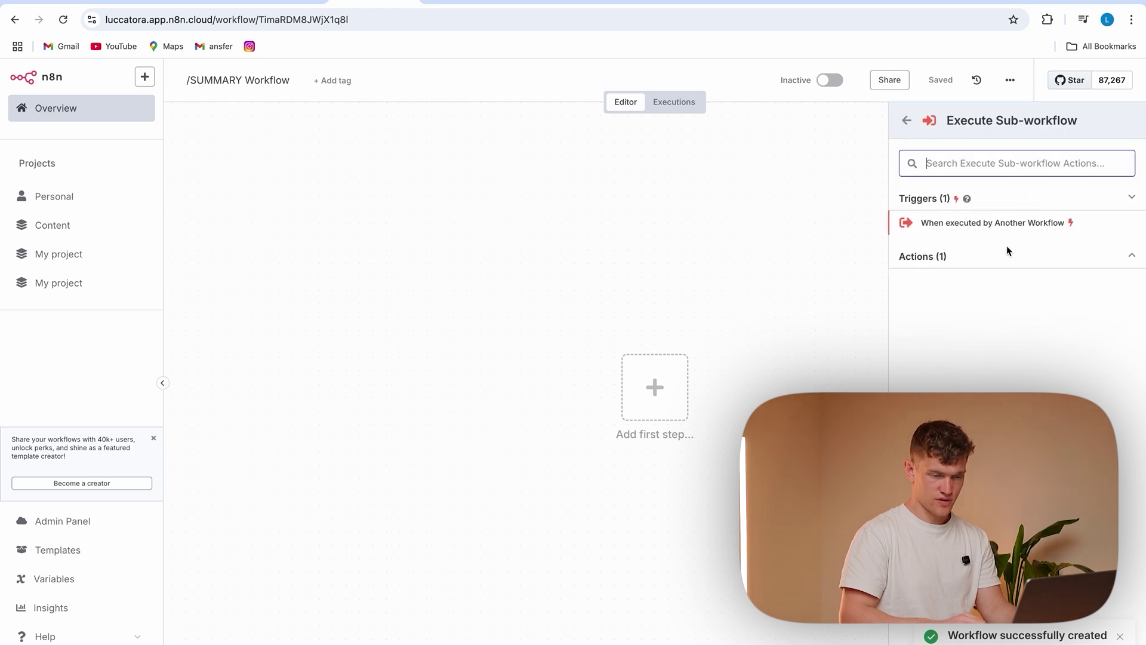
click(994, 234)
Add a userid input field to the trigger and save the workflow
click(199, 251)
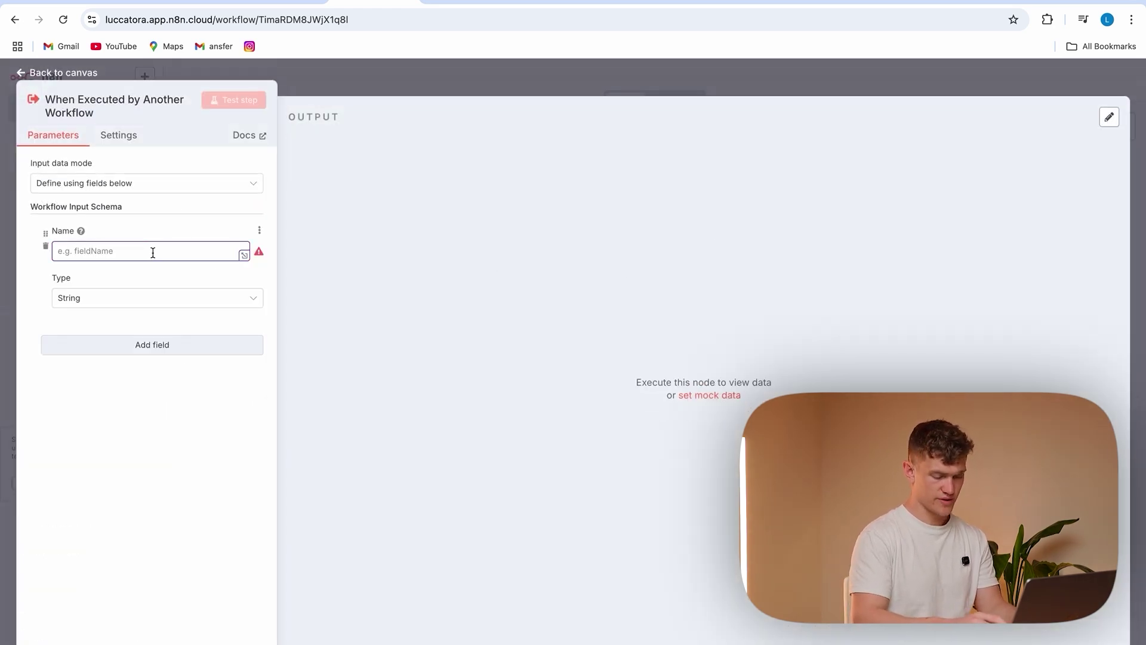
text(userid)
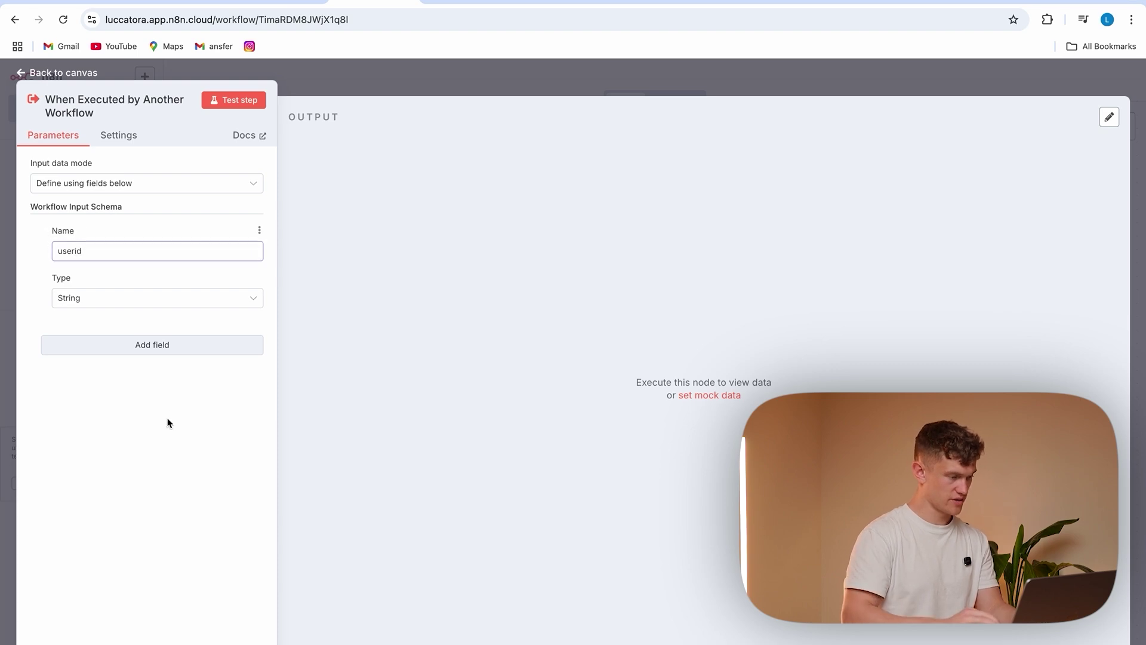
click(351, 69)
click(936, 83)
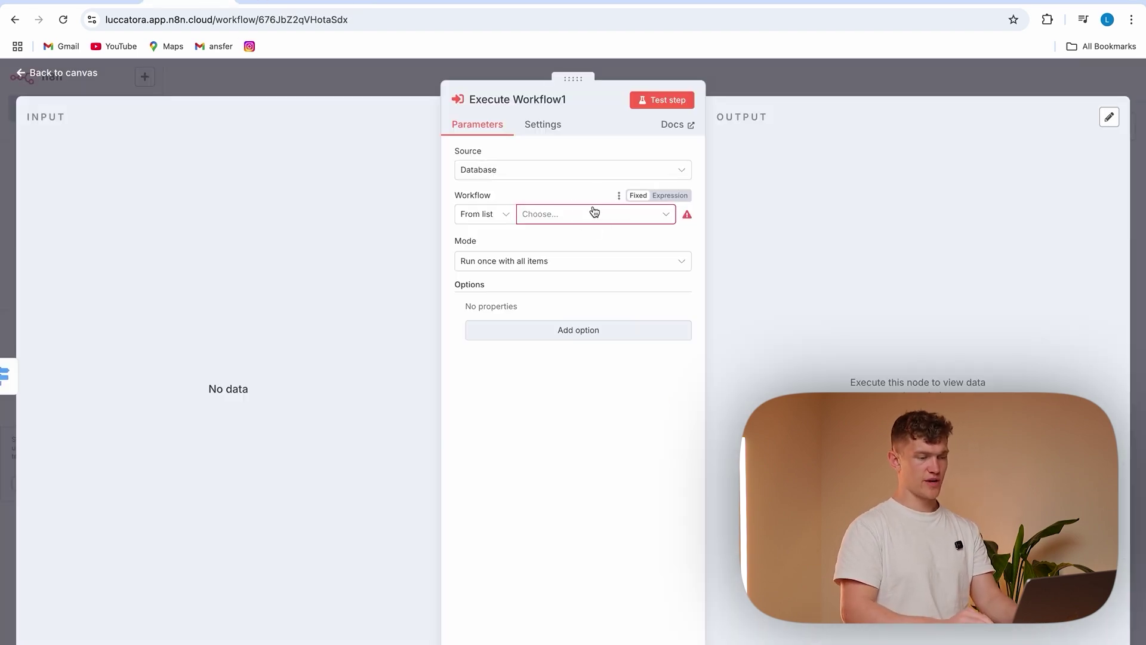
Set Execute Workflow1 to call /SUMMARY Workflow from Database, with its userid input
click(593, 213)
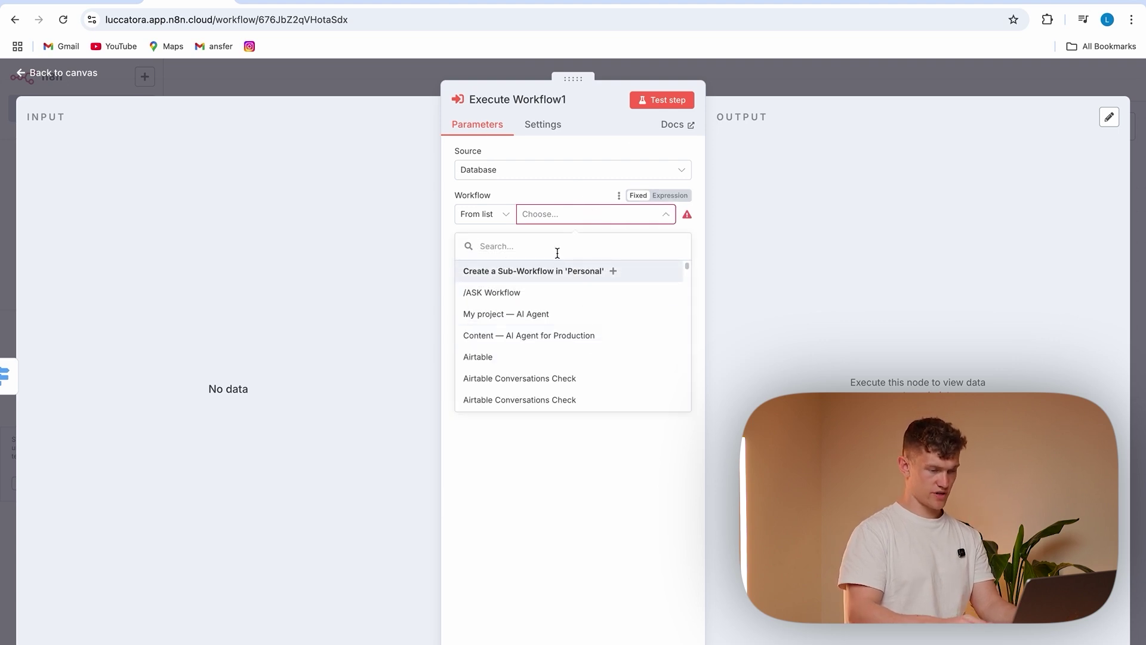
text(/)
click(425, 176)
click(400, 81)
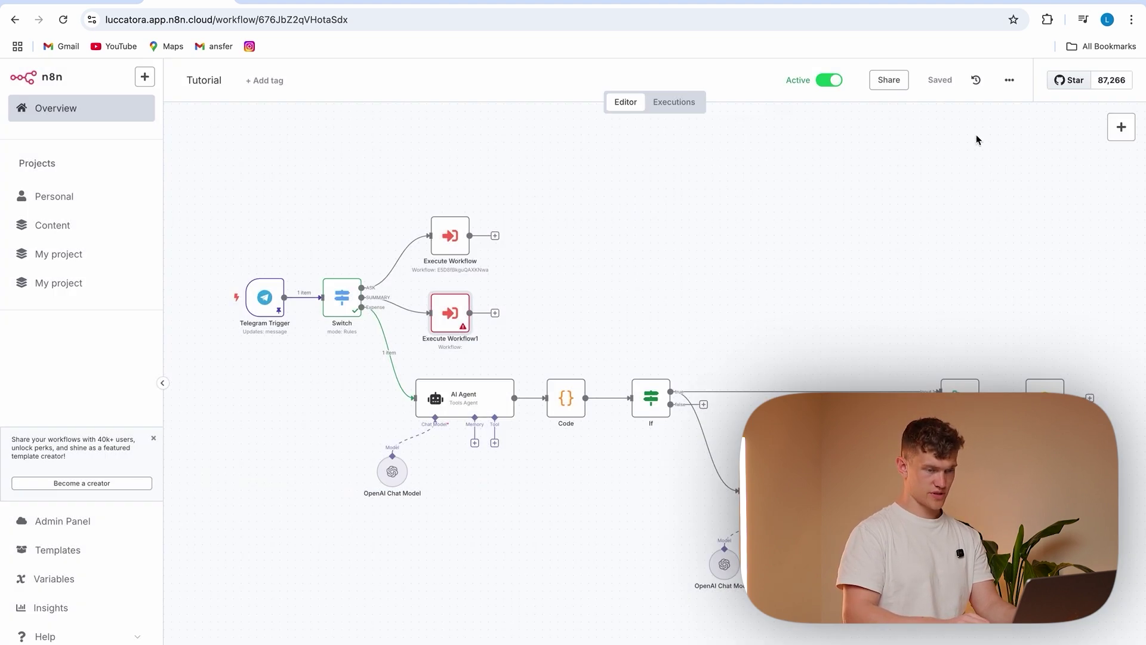
double_click(450, 311)
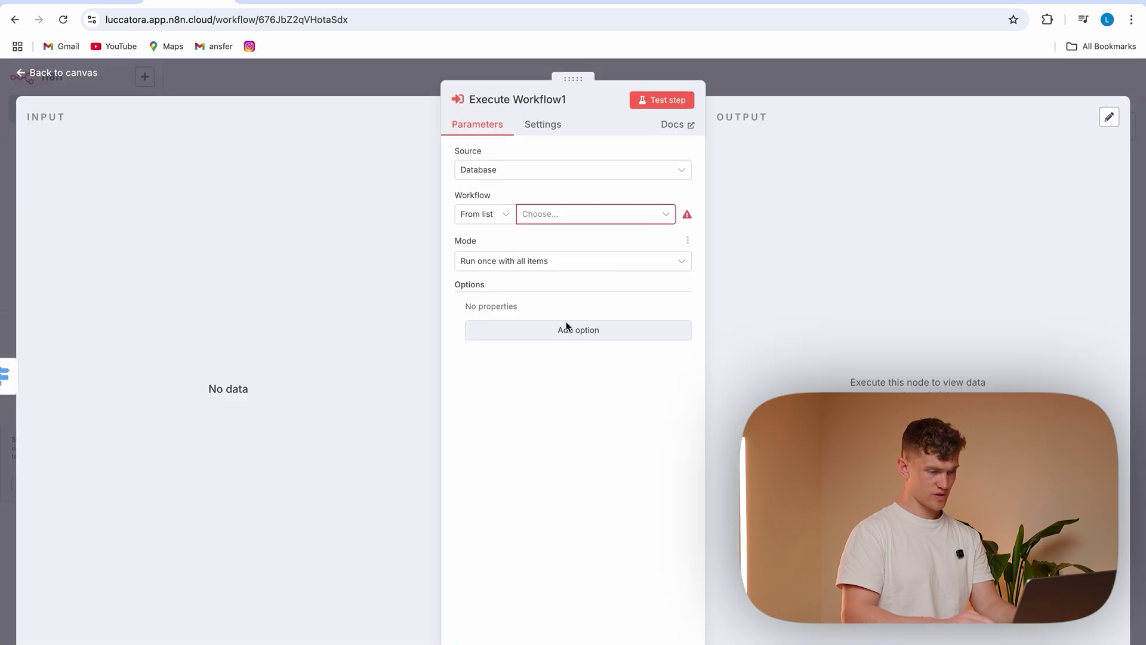
click(537, 172)
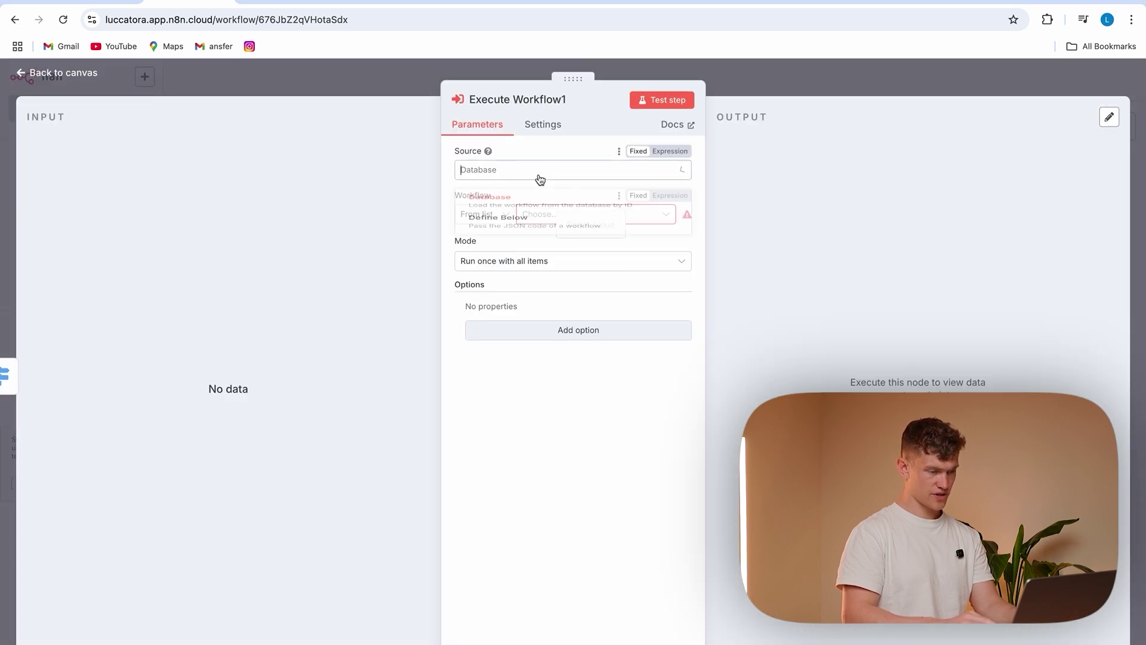
click(525, 203)
click(540, 221)
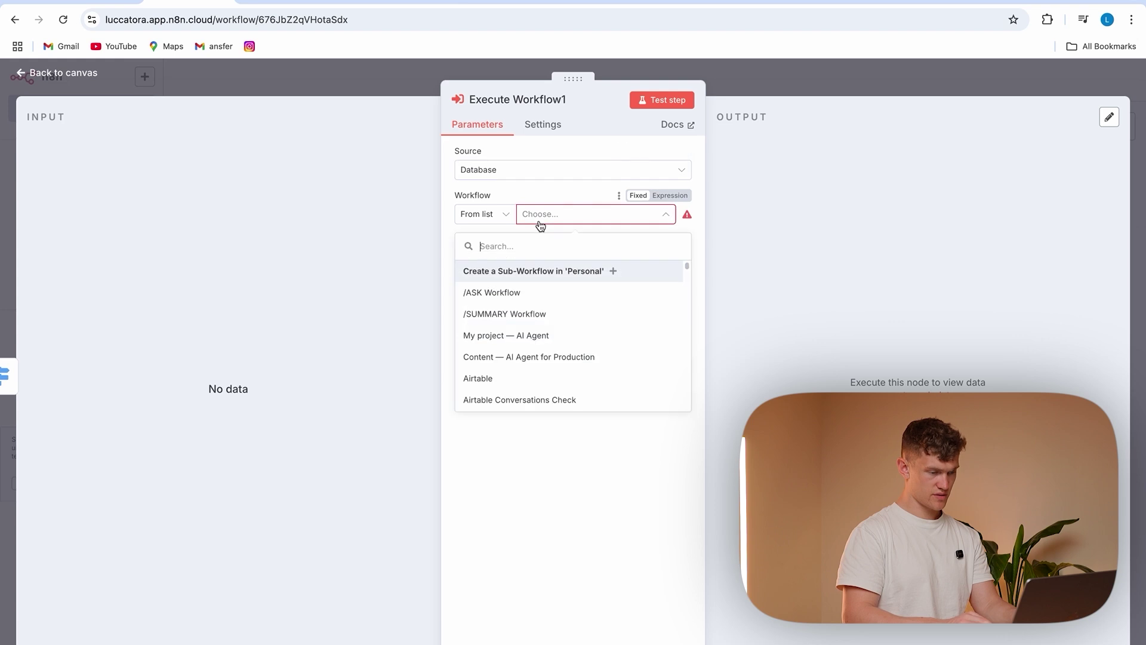
click(525, 314)
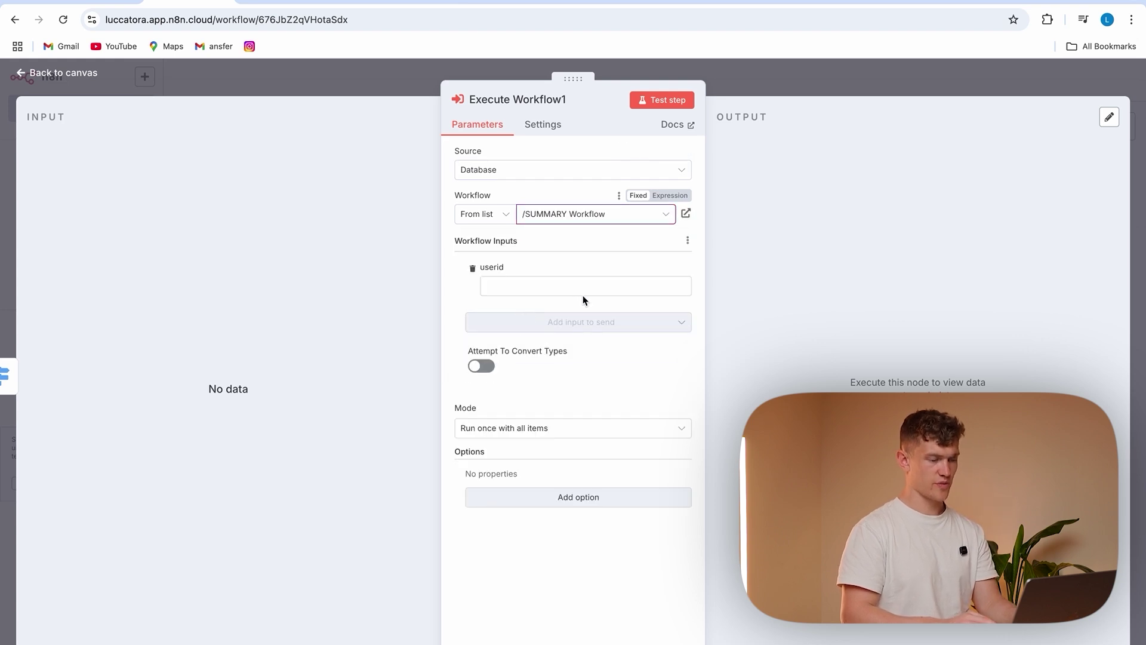
click(522, 286)
Save the Tutorial workflow
click(392, 73)
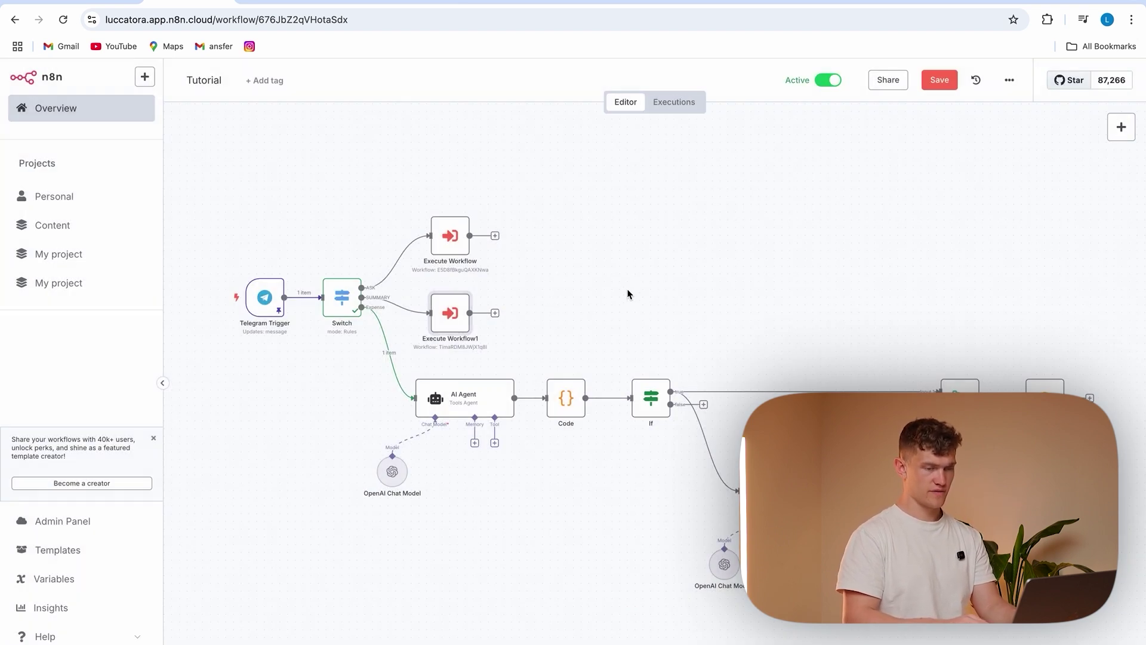
click(939, 80)
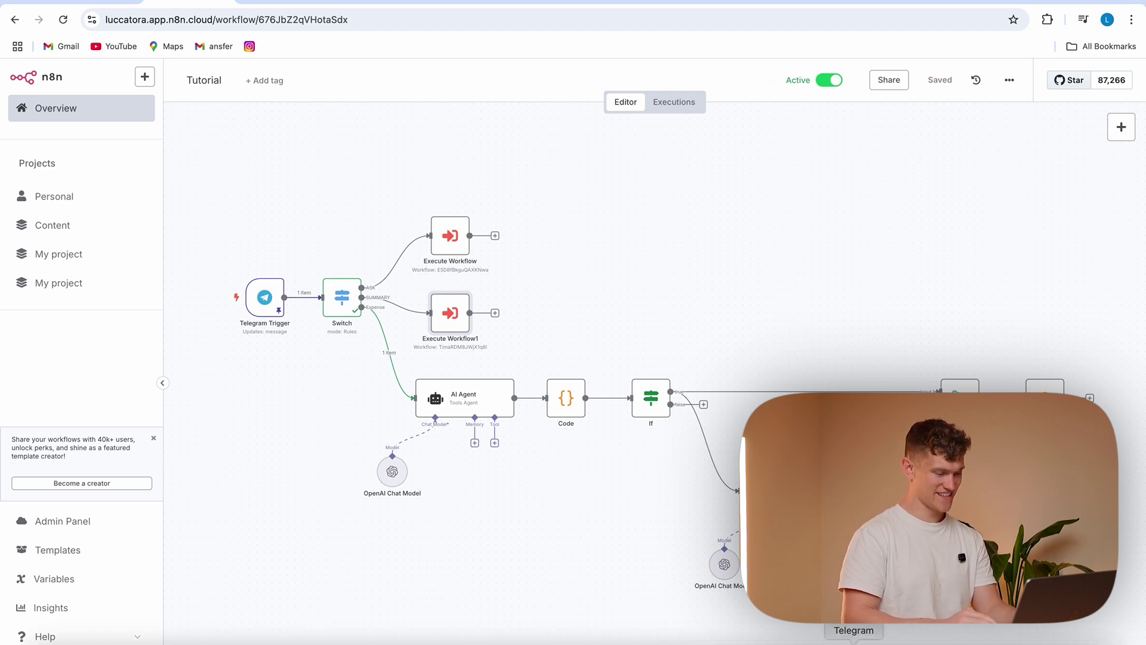
click(854, 642)
Send the bot '/ask how much have i spent on food'
text(/ask how much have i spent on f)
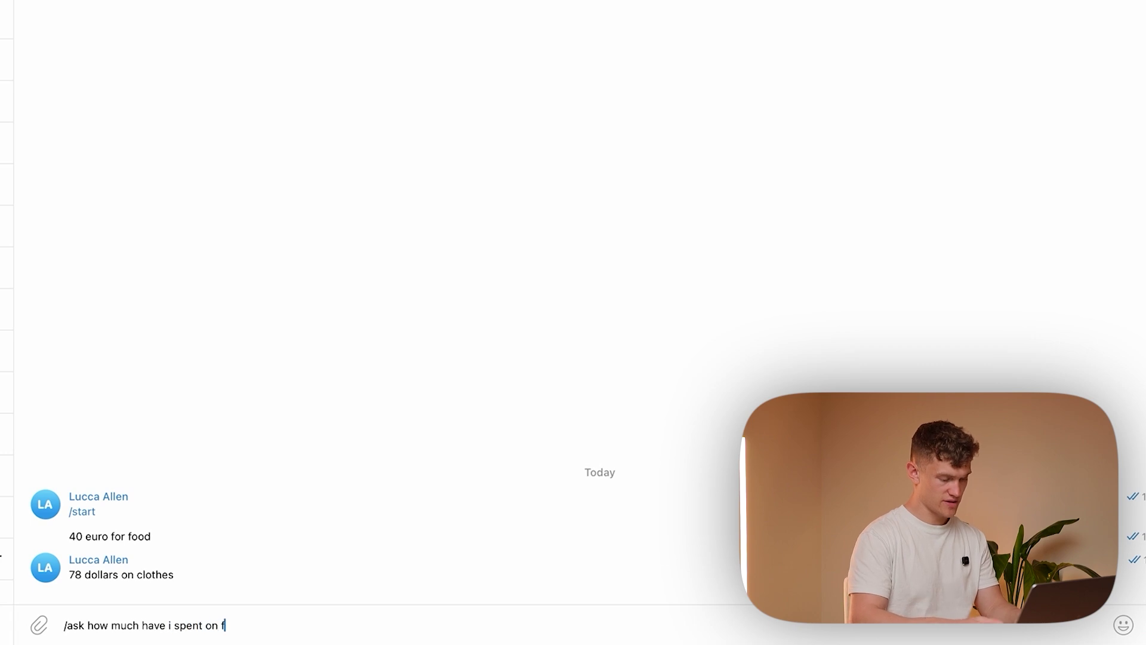
text(ood)
key(Return)
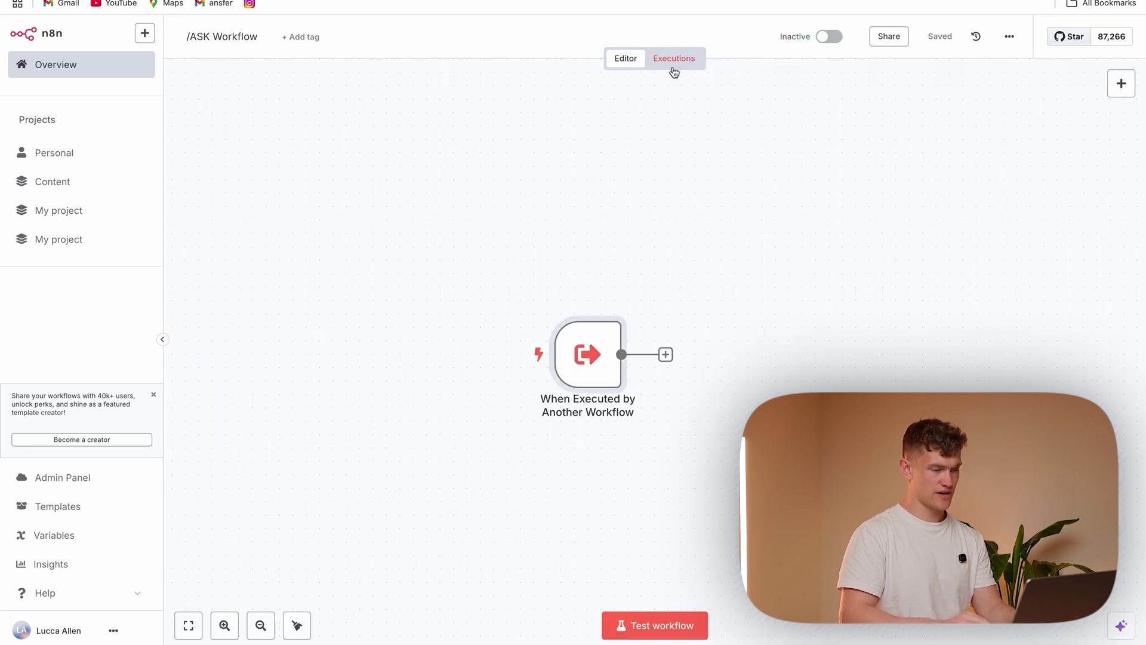
Load the /ask execution's trigger data from the /ASK Workflow's history into the editor
click(675, 64)
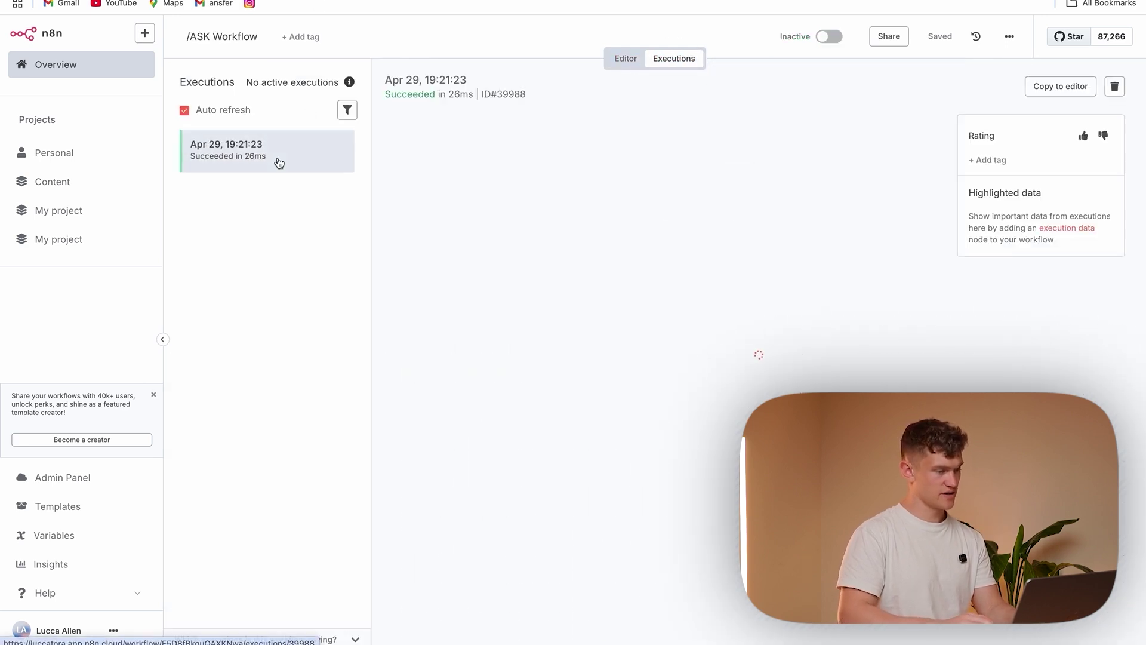
double_click(760, 346)
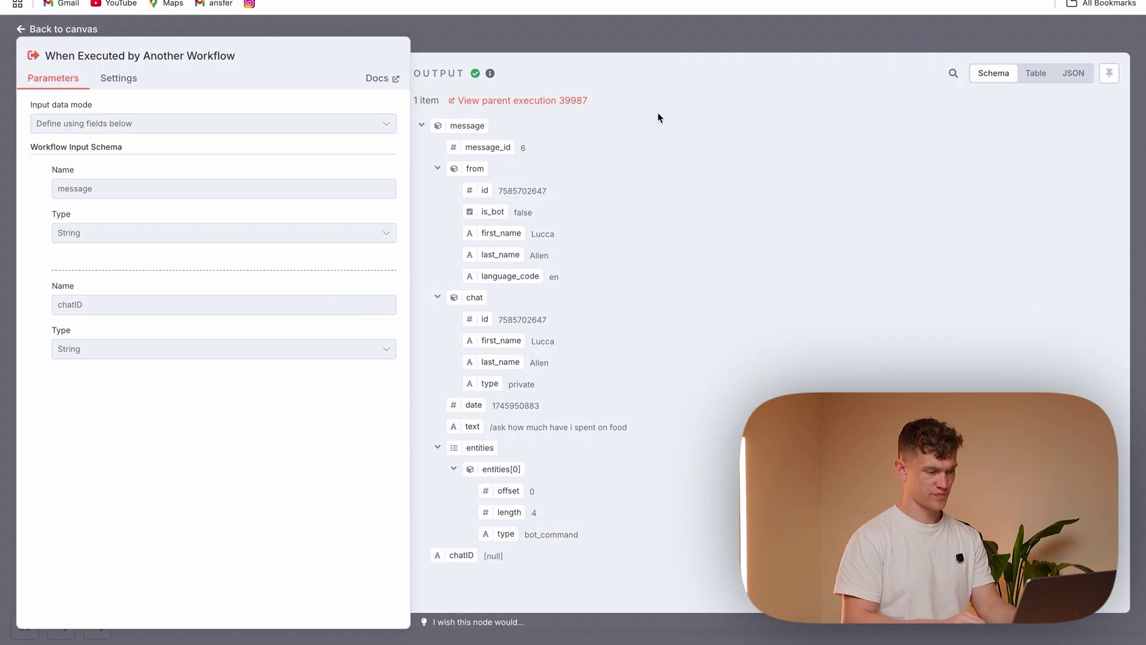
click(590, 19)
click(1052, 87)
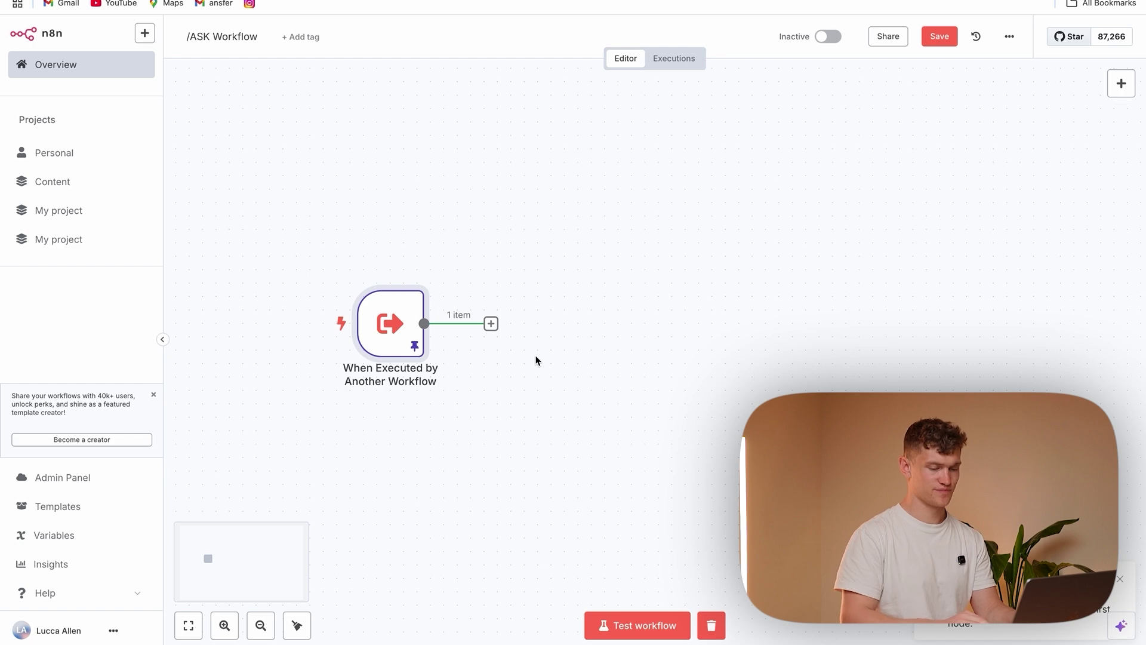
click(490, 324)
Add a Switch node whose first rule checks that message.text contains 'today', with its output named today
text(switch)
click(934, 156)
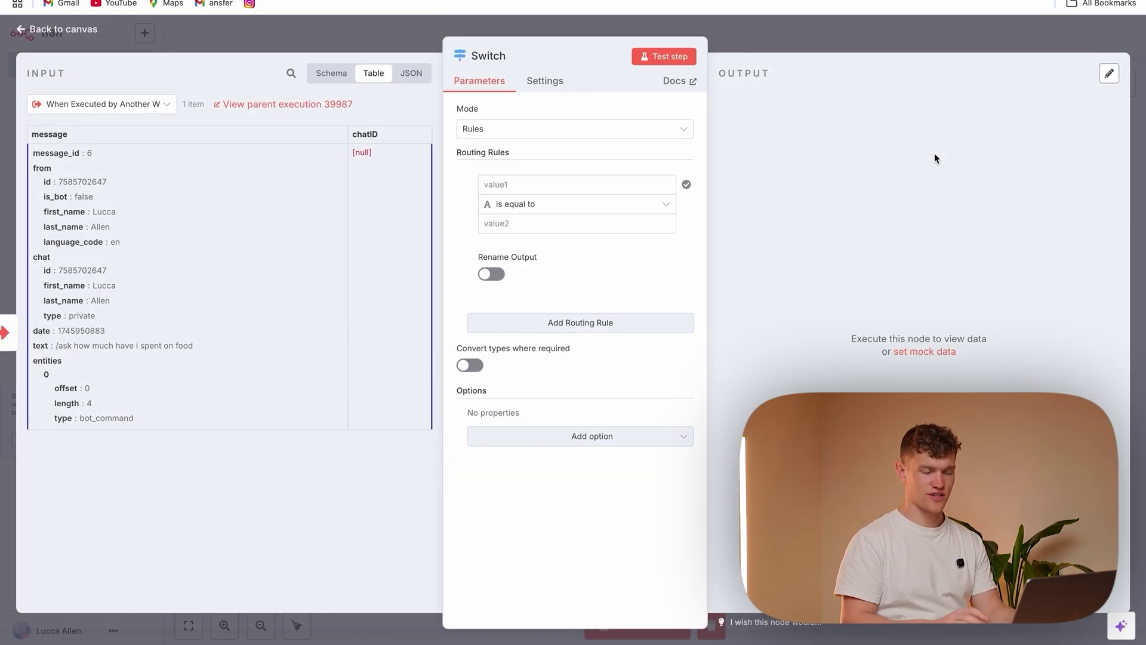
click(518, 185)
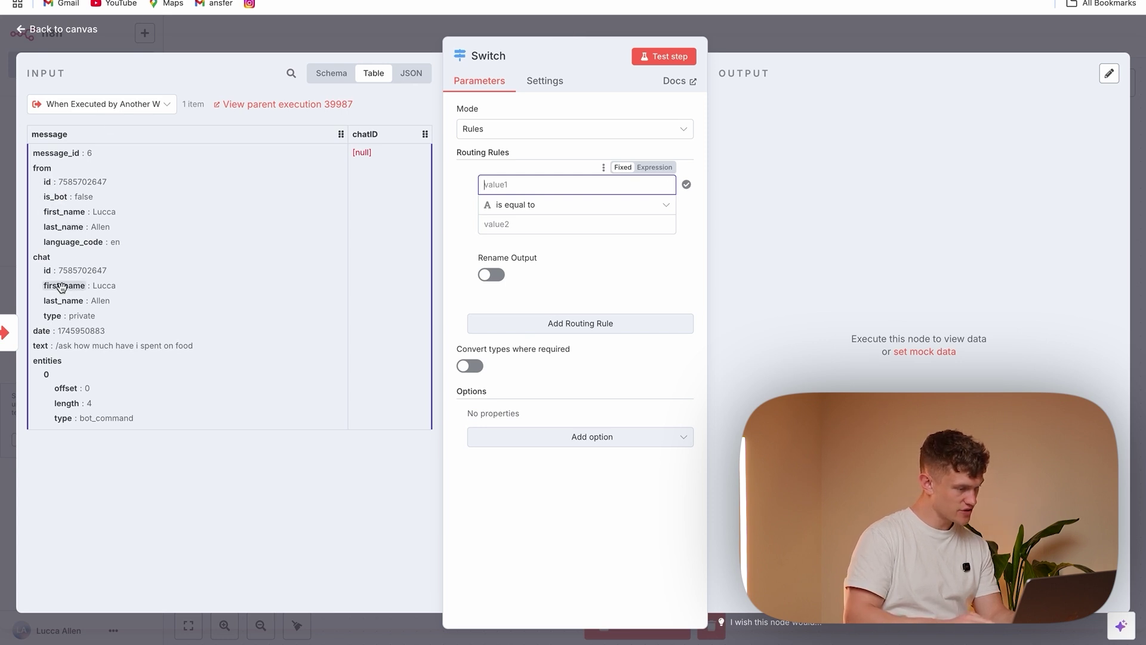
drag(42, 346, 522, 190)
click(545, 206)
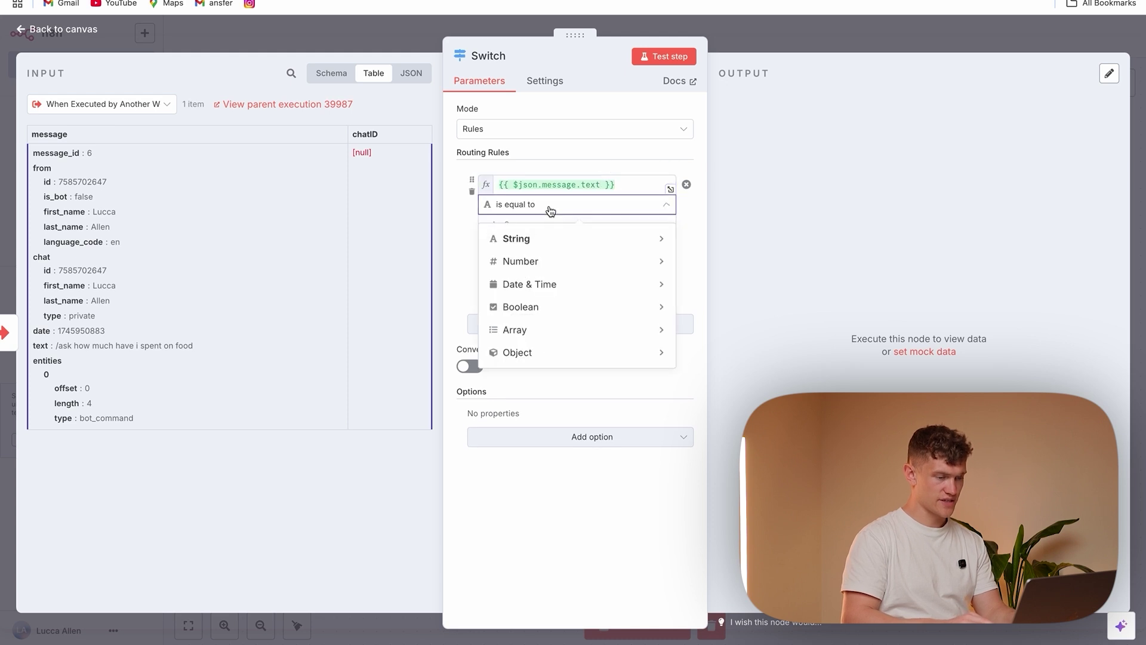
mouse_move(588, 235)
click(714, 381)
click(573, 223)
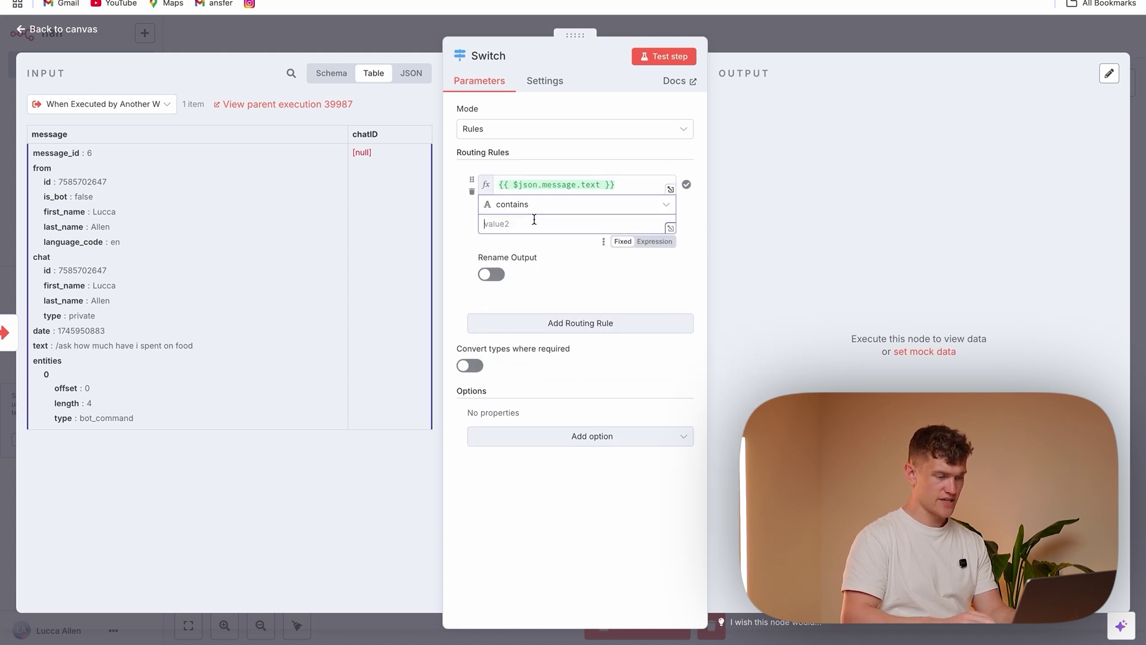
text(today)
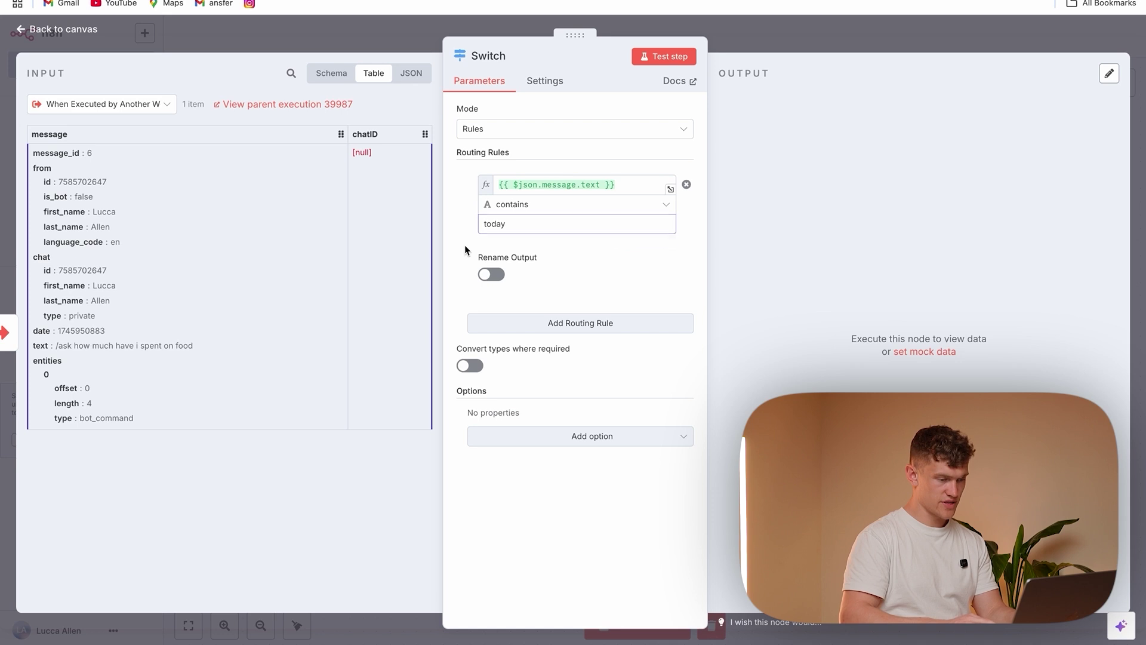
click(491, 274)
click(507, 320)
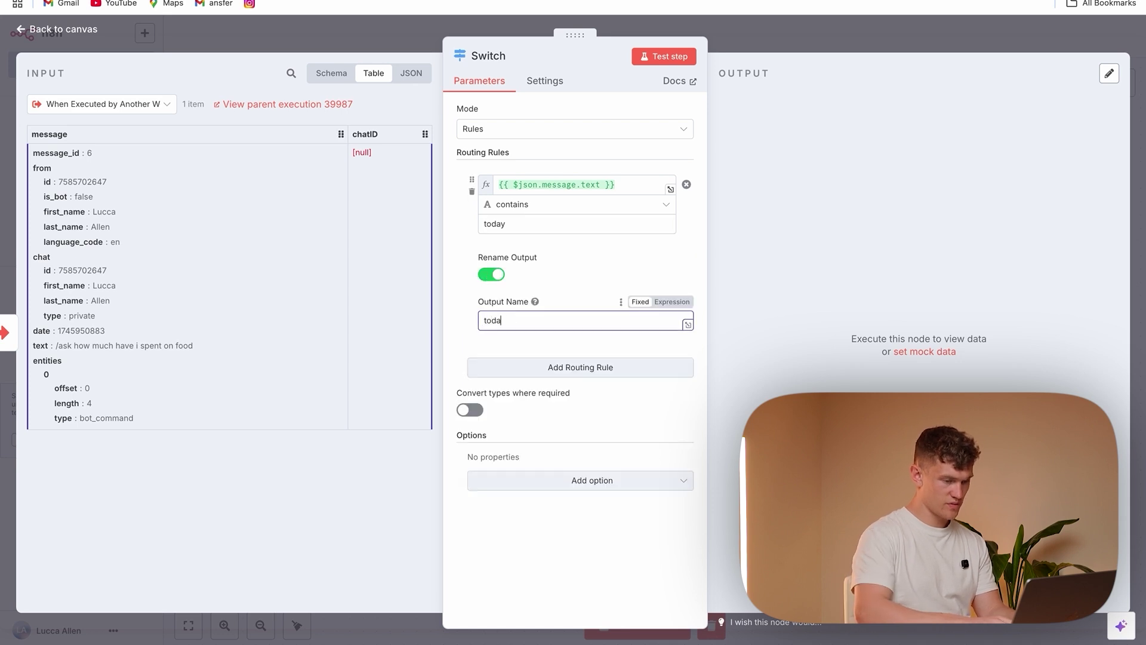
text(y)
Add a second rule comparing the copied message.text to 'week', with its output named week
click(548, 366)
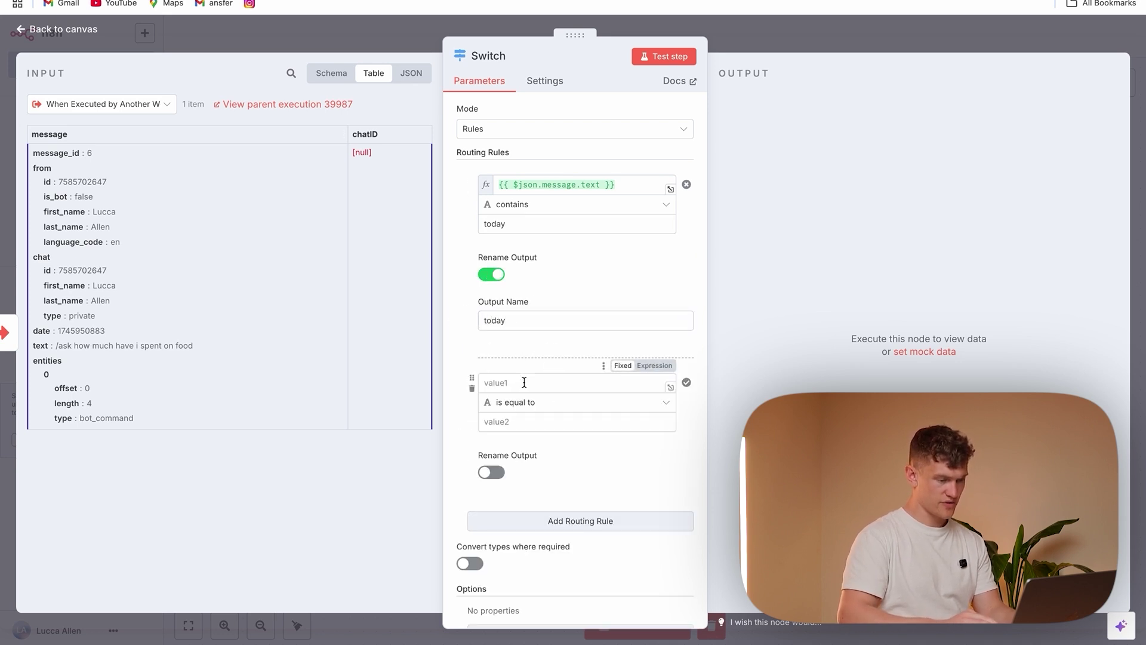
click(621, 185)
drag(592, 185, 489, 187)
key(ctrl+c)
click(501, 382)
key(ctrl+v)
click(492, 452)
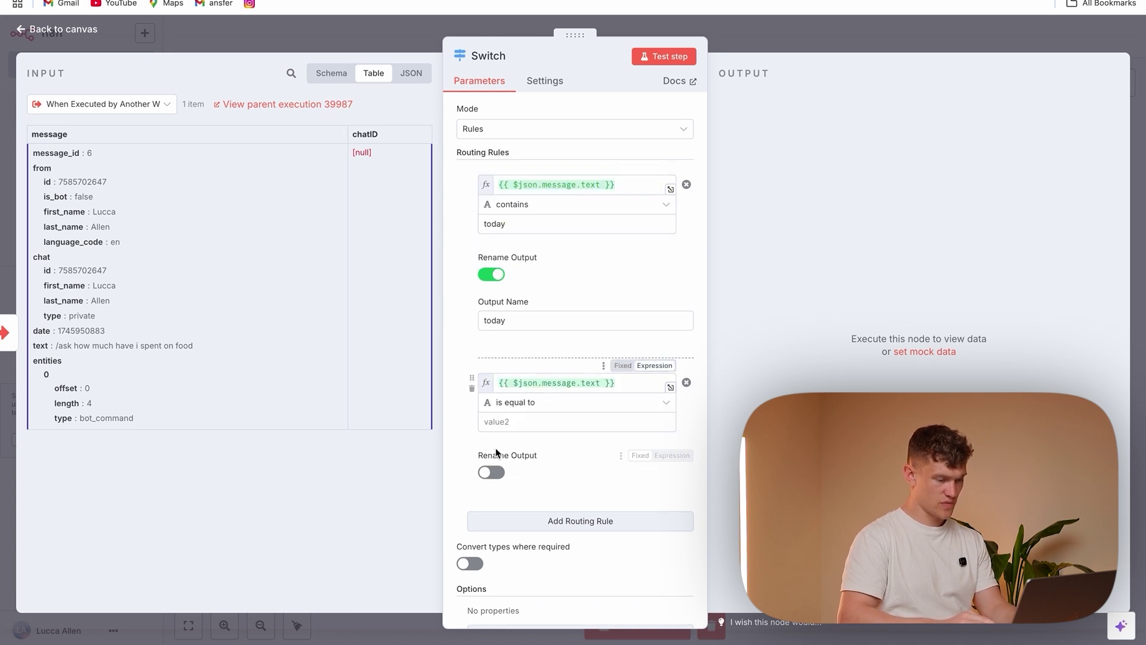
click(495, 422)
text(week)
click(491, 472)
click(518, 514)
text(week)
Add a third rule on message.text for 'month', and set the week and month rules to 'contains'
click(497, 570)
scroll(536, 475, down, 3)
click(512, 422)
key(ctrl+v)
click(460, 478)
click(522, 464)
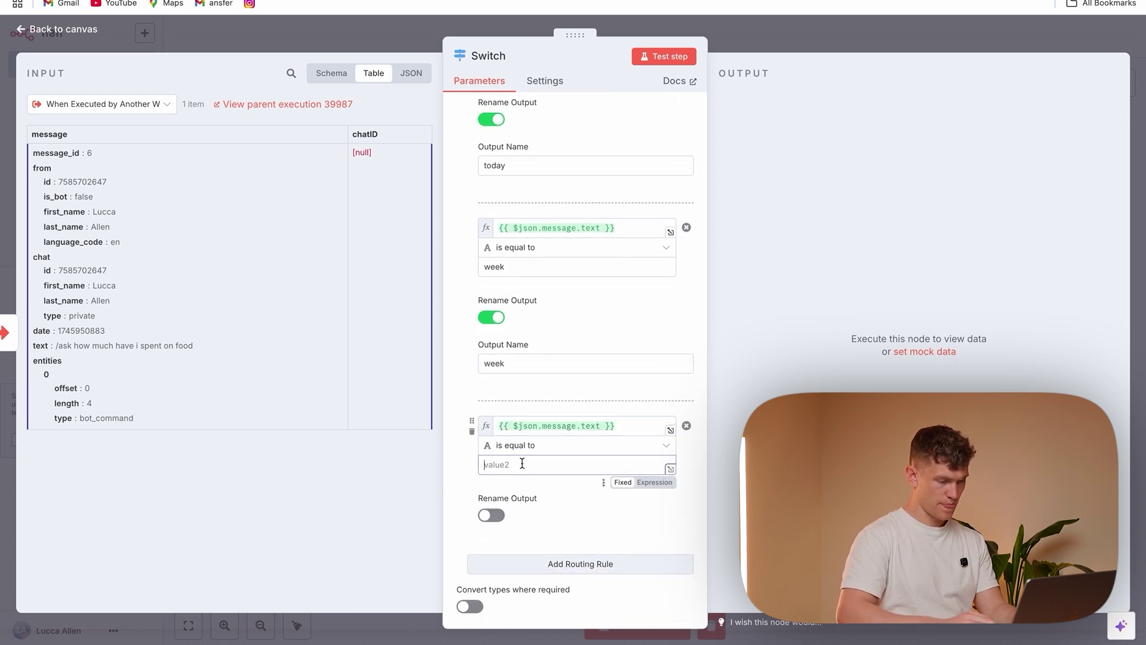
click(575, 248)
mouse_move(621, 285)
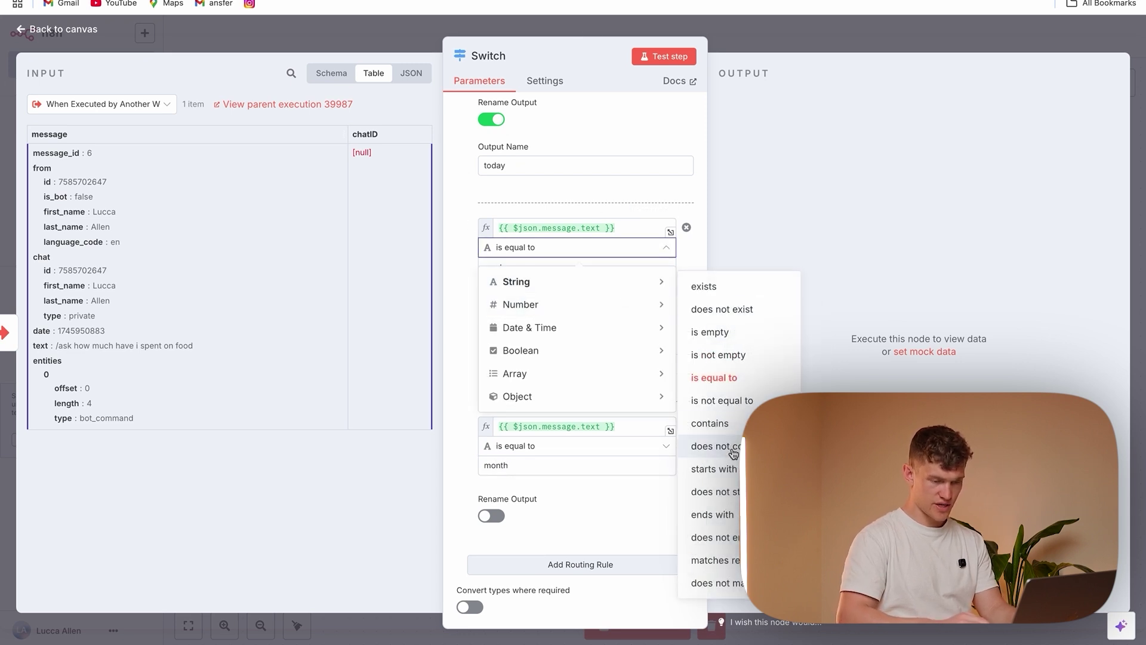
click(710, 423)
click(519, 449)
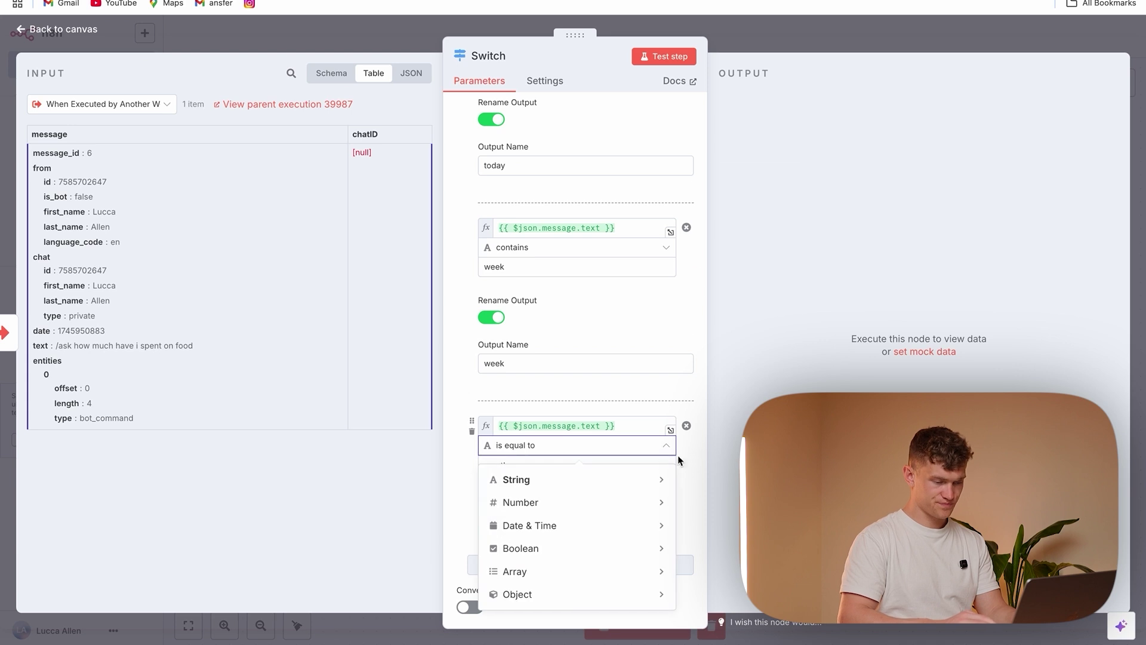
mouse_move(620, 486)
click(760, 325)
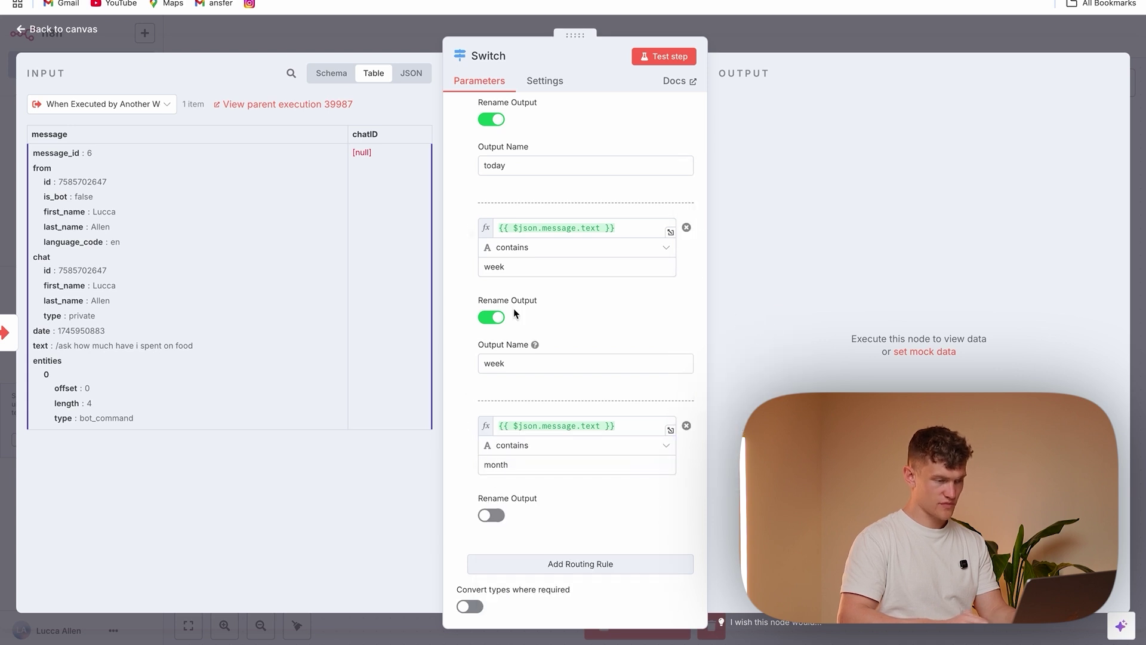
Add a fourth rule, then name the outputs month and unknown
scroll(551, 256, up, 1)
scroll(552, 249, down, 1)
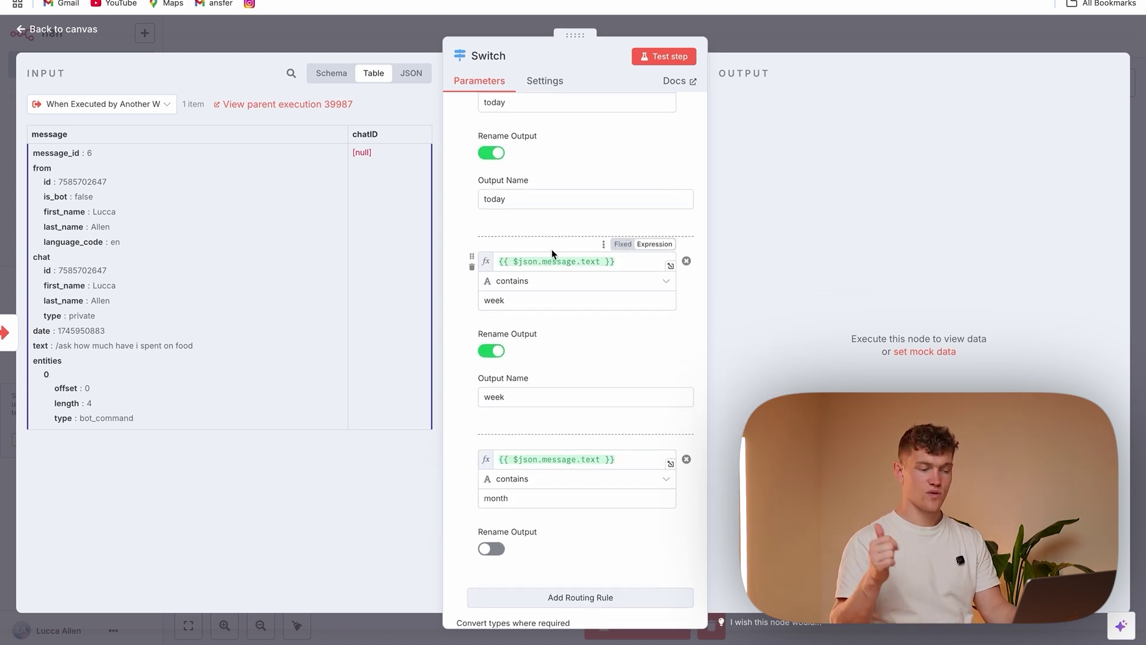
scroll(551, 249, down, 2)
click(580, 479)
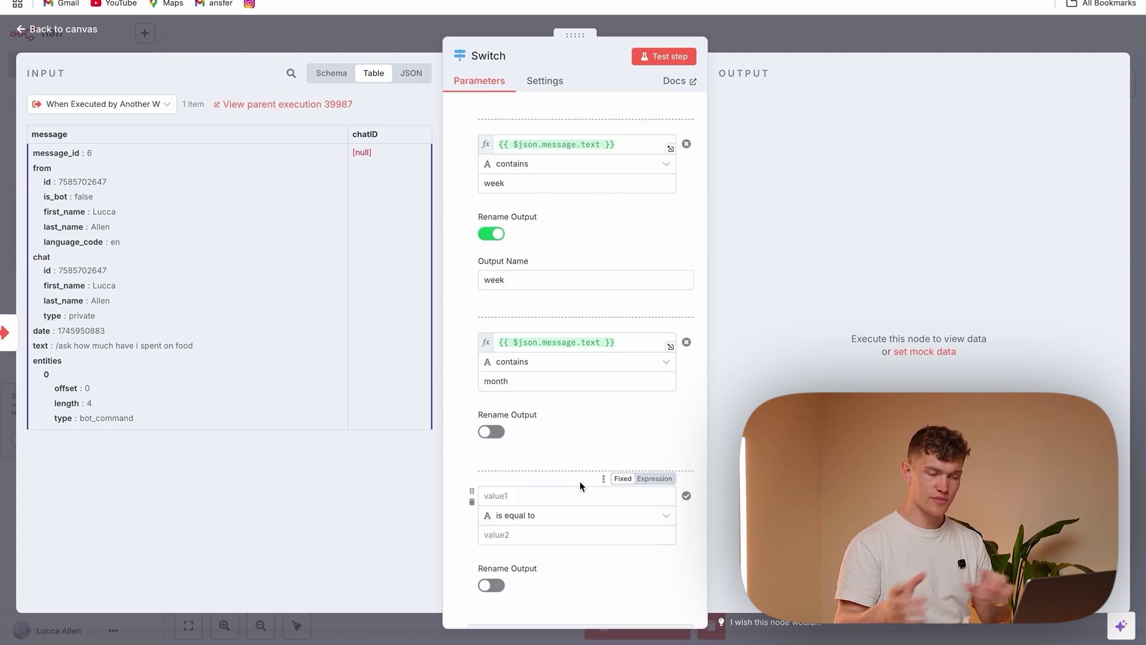
click(490, 431)
click(520, 477)
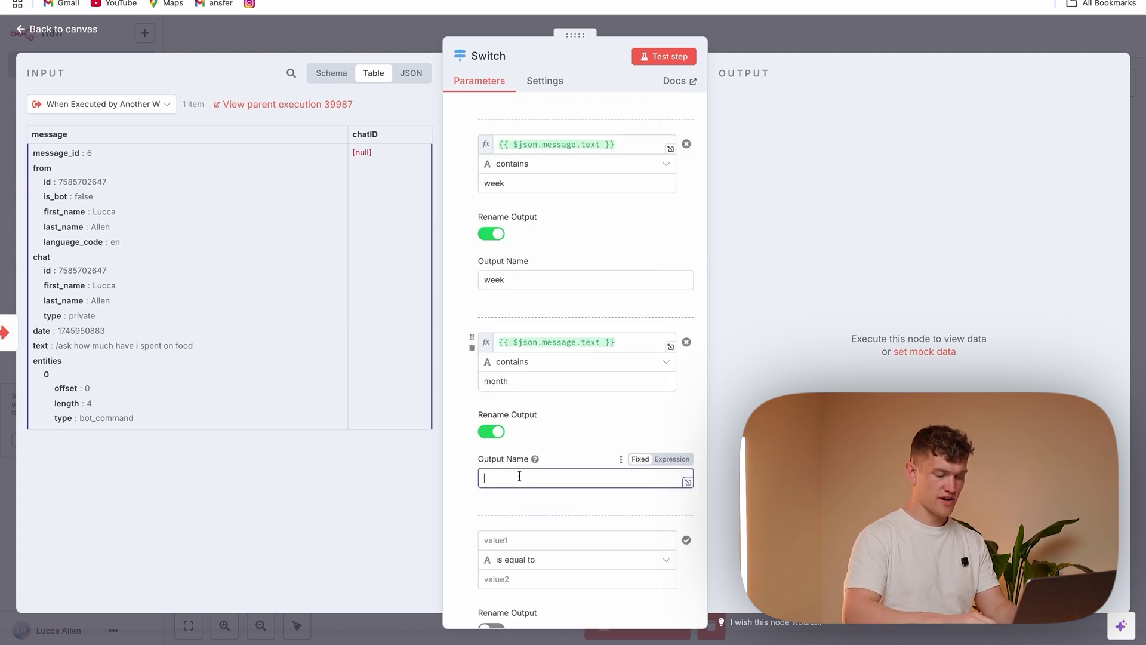
scroll(486, 472, down, 3)
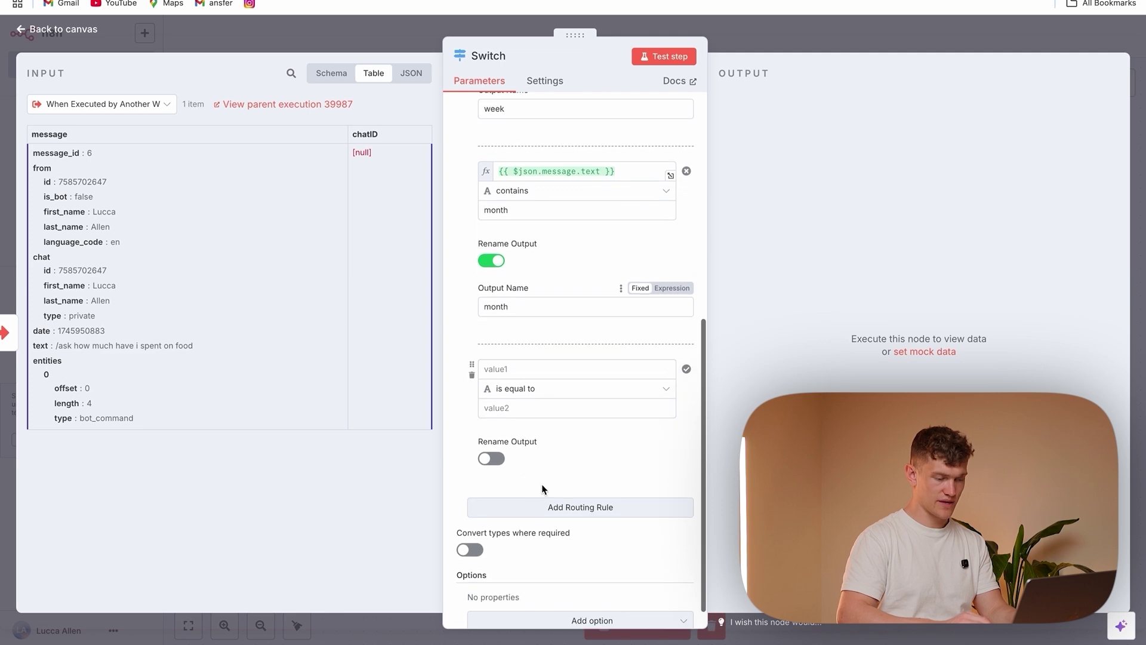
click(491, 459)
click(520, 502)
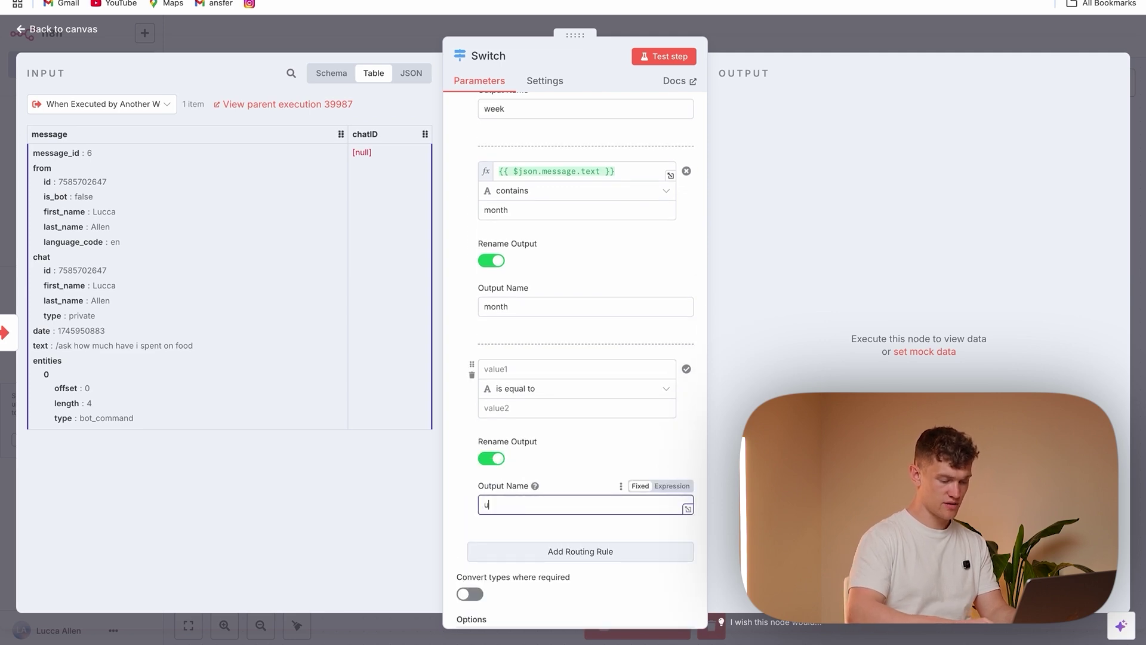
Close the Switch settings and test it, landing the item on the unknown output
key(Escape)
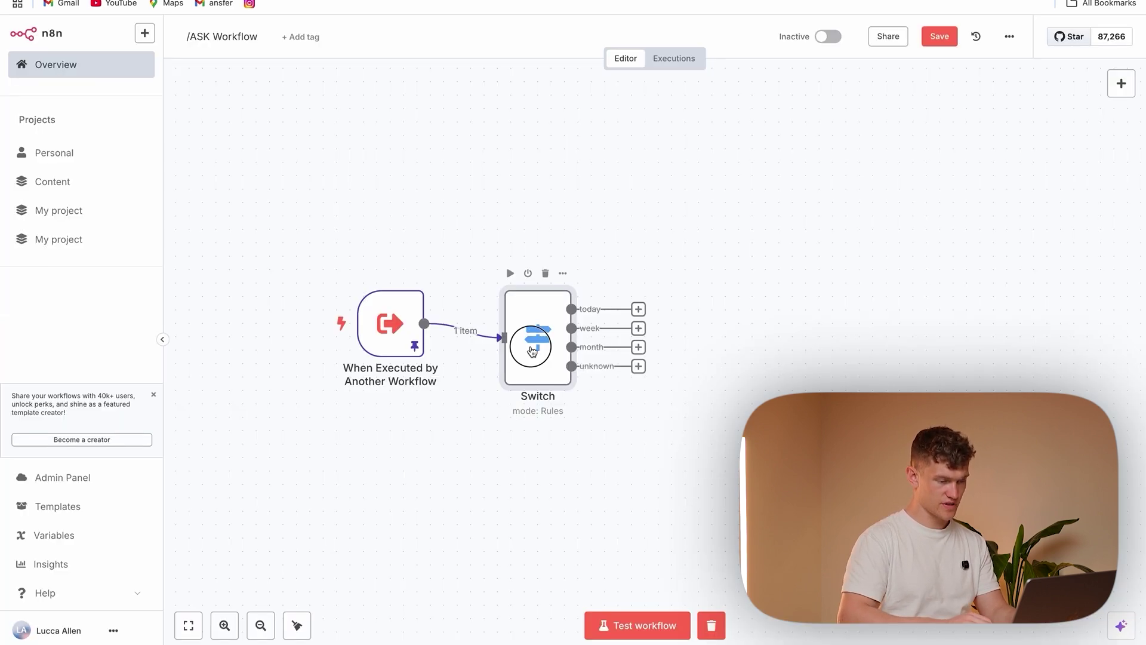
click(510, 260)
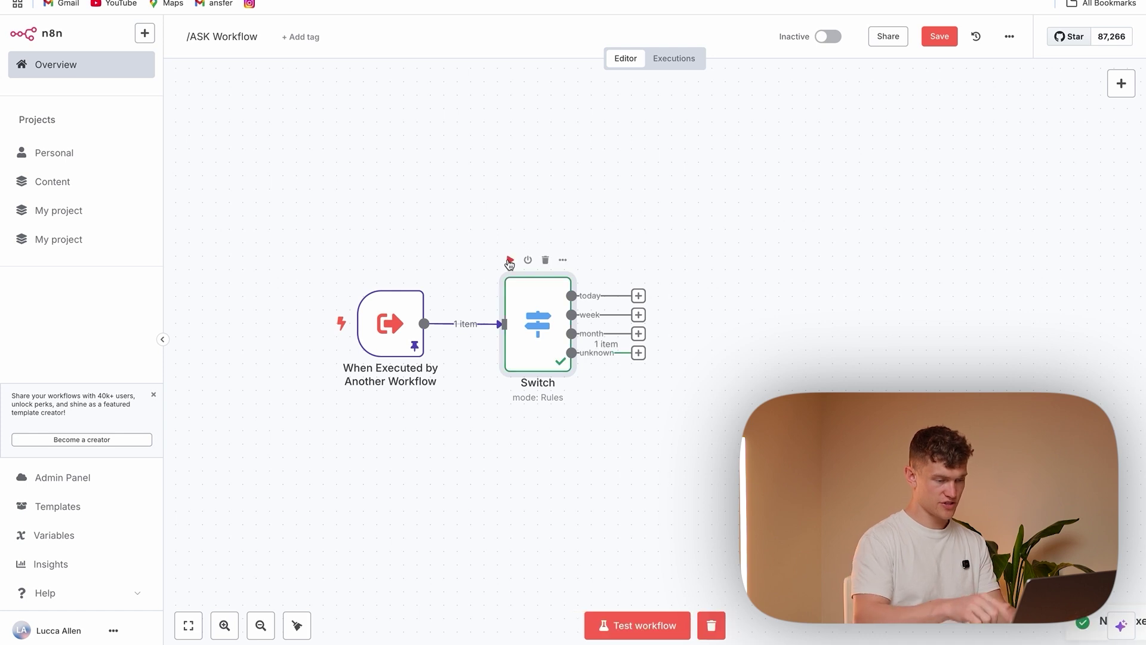
mouse_move(640, 358)
mouse_down()
mouse_move(640, 417)
mouse_move(641, 359)
mouse_up()
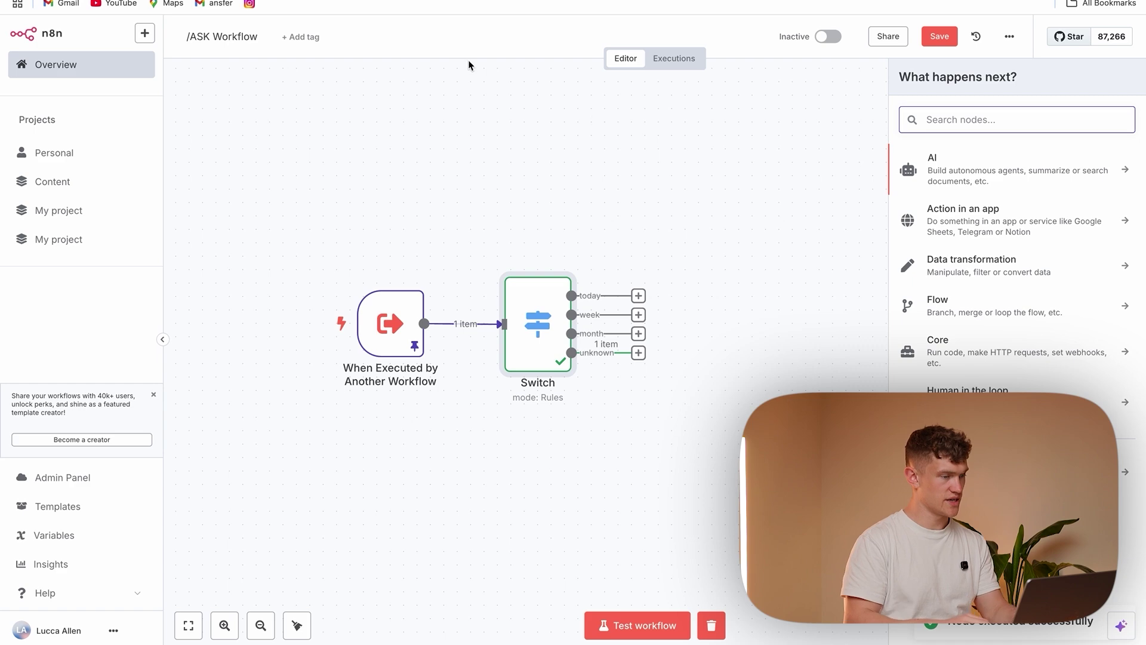
Attach an Edit Fields node to the today output with a filterFormula field holding the pasted formula
drag(554, 247, 667, 152)
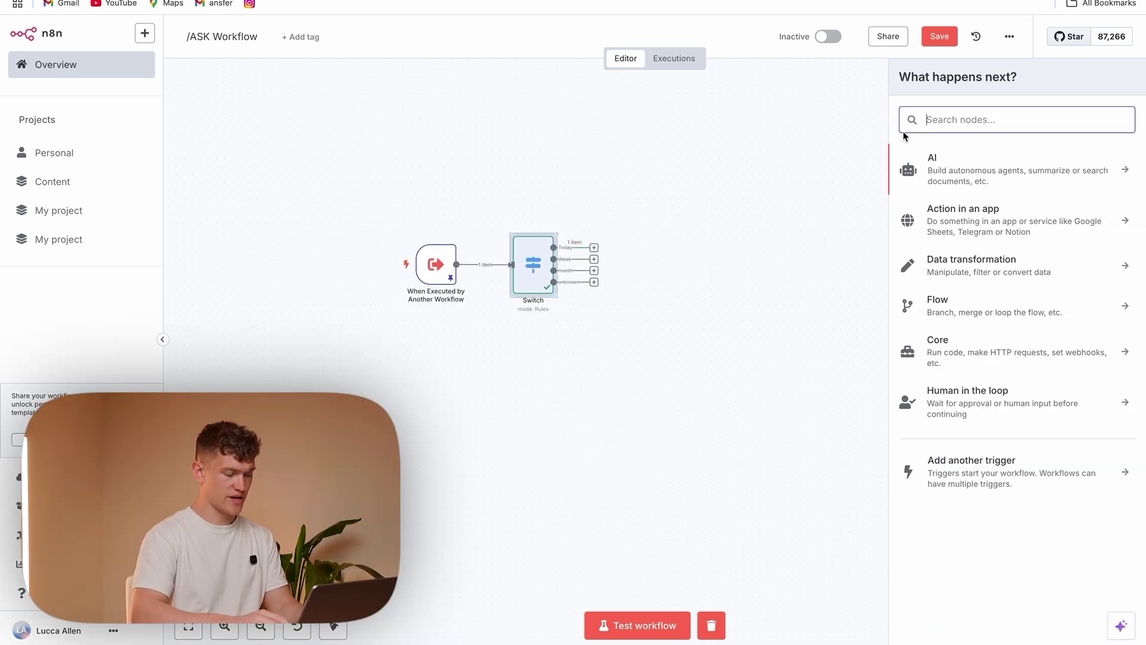
text(edit)
click(1117, 222)
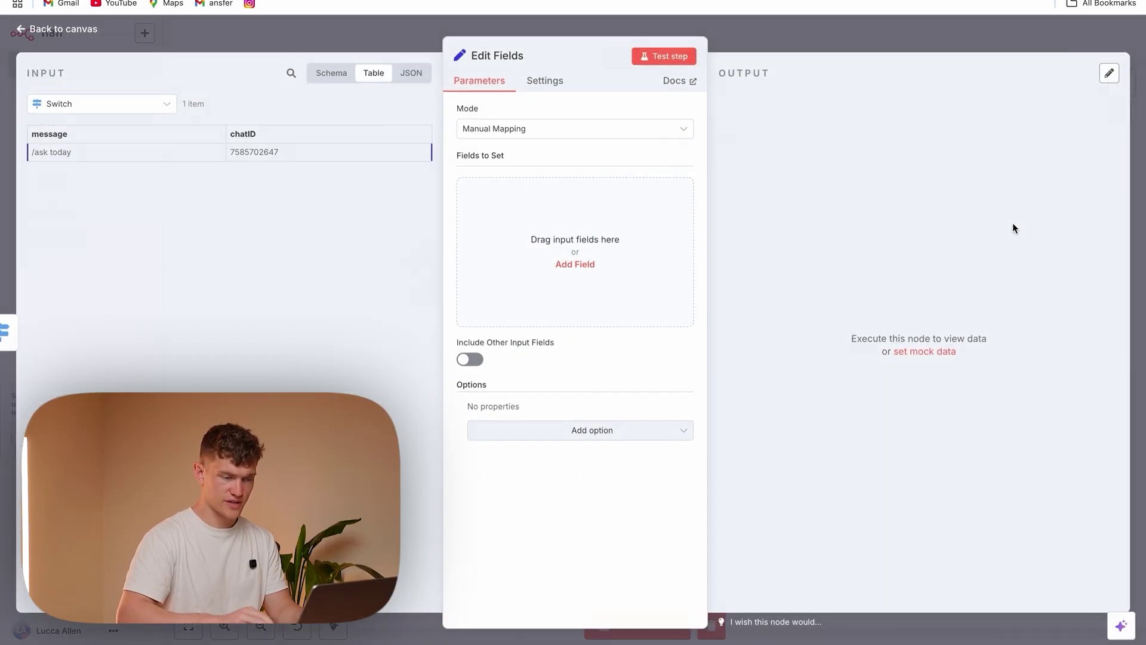
click(557, 193)
text(filterFor)
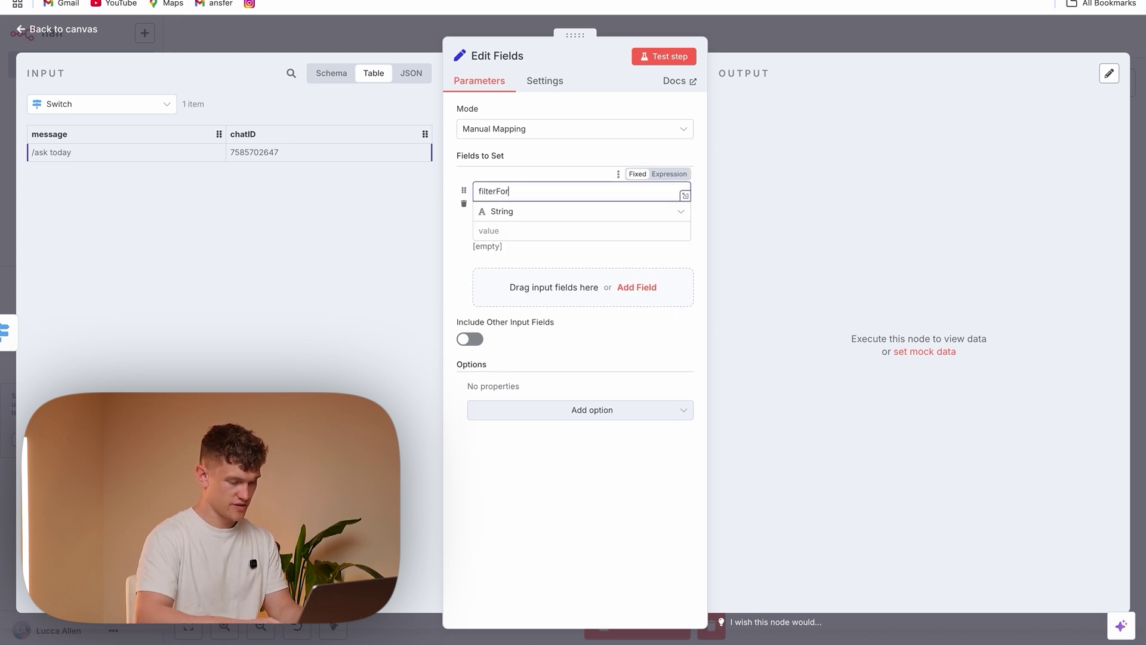
click(531, 231)
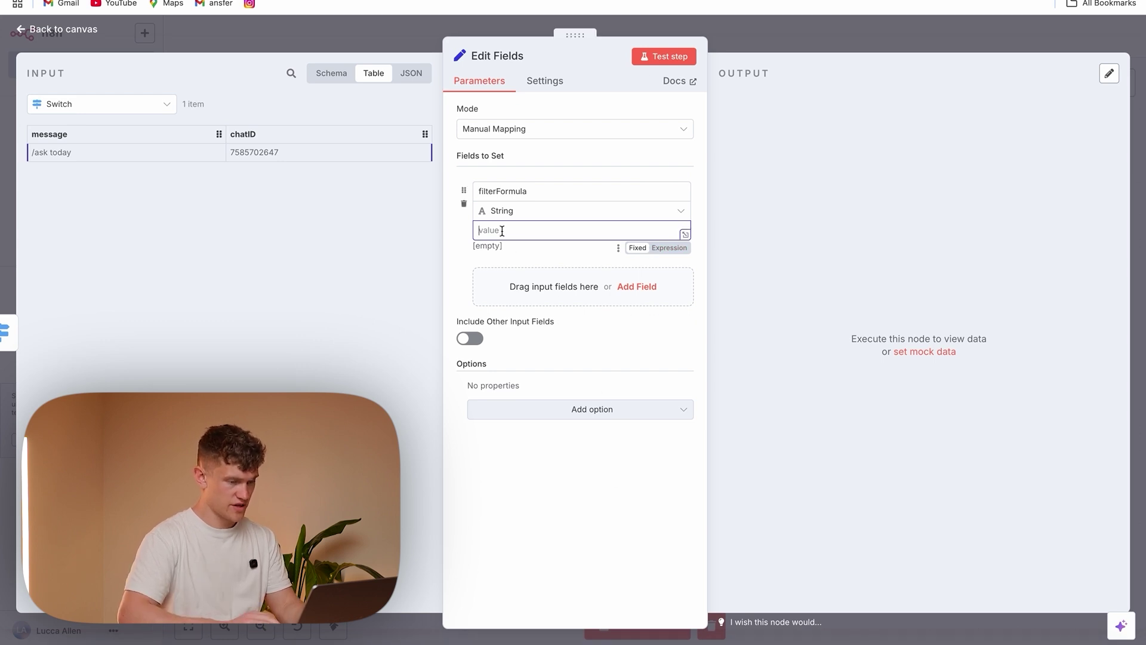
key(ctrl+v)
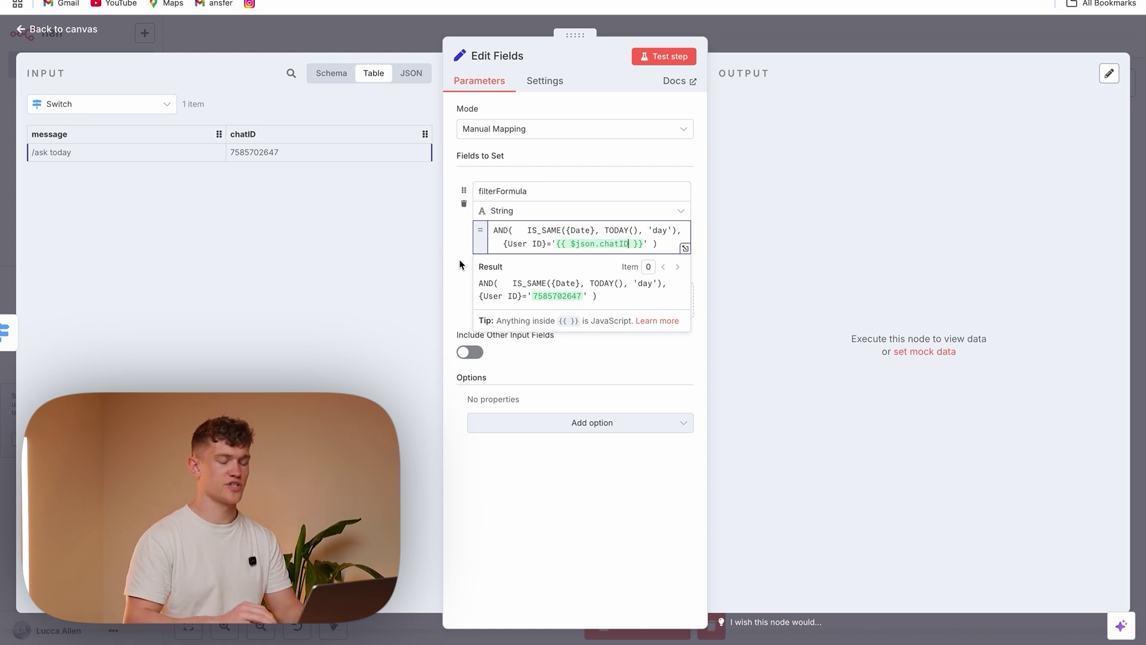
click(460, 261)
click(588, 301)
click(520, 291)
key(Escape)
Add a second Edit Fields node with a String filterFormula whose period is changed to 'week'
key(Tab)
text(set)
click(1015, 161)
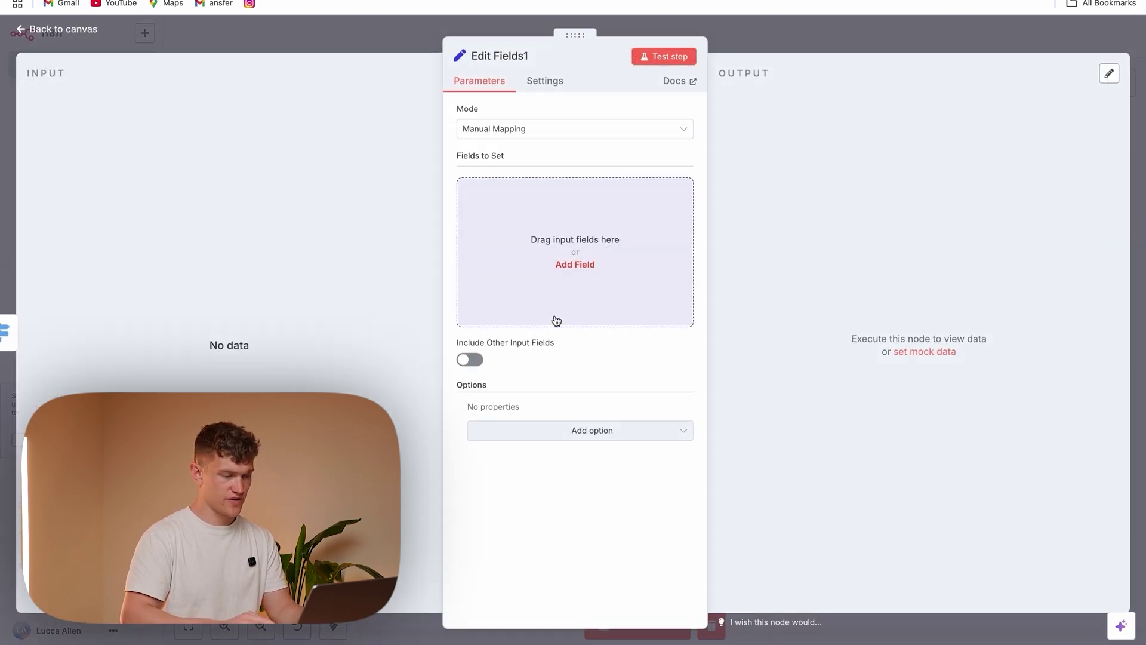
click(554, 320)
click(521, 190)
text(filterFormula)
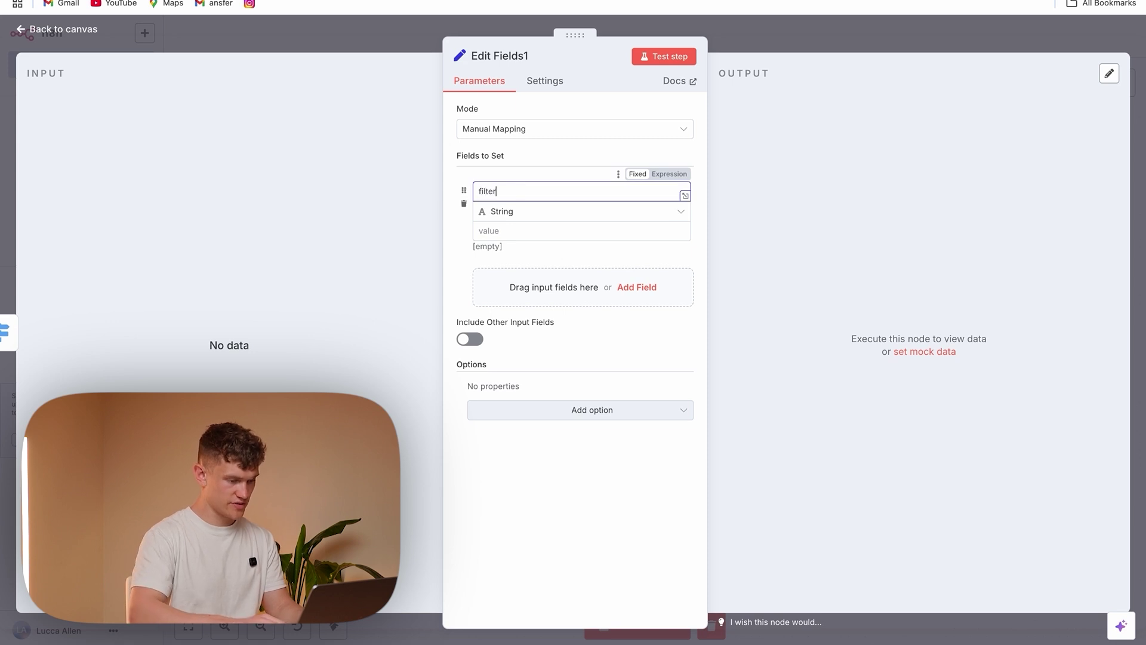
click(529, 227)
text(AND(   IS_SAME({Date}, TODAY(), 'day'), {User ID}='{{ $json.chatID }}' ))
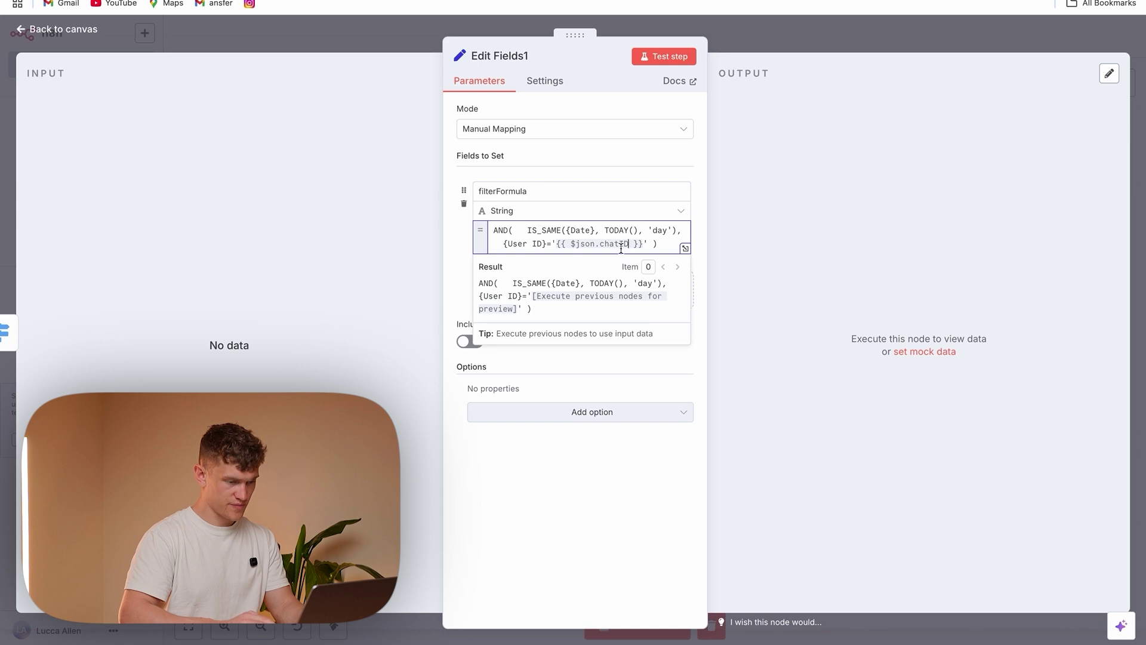
key(BackSpace)
key(BackSpace)
text(week)
click(454, 287)
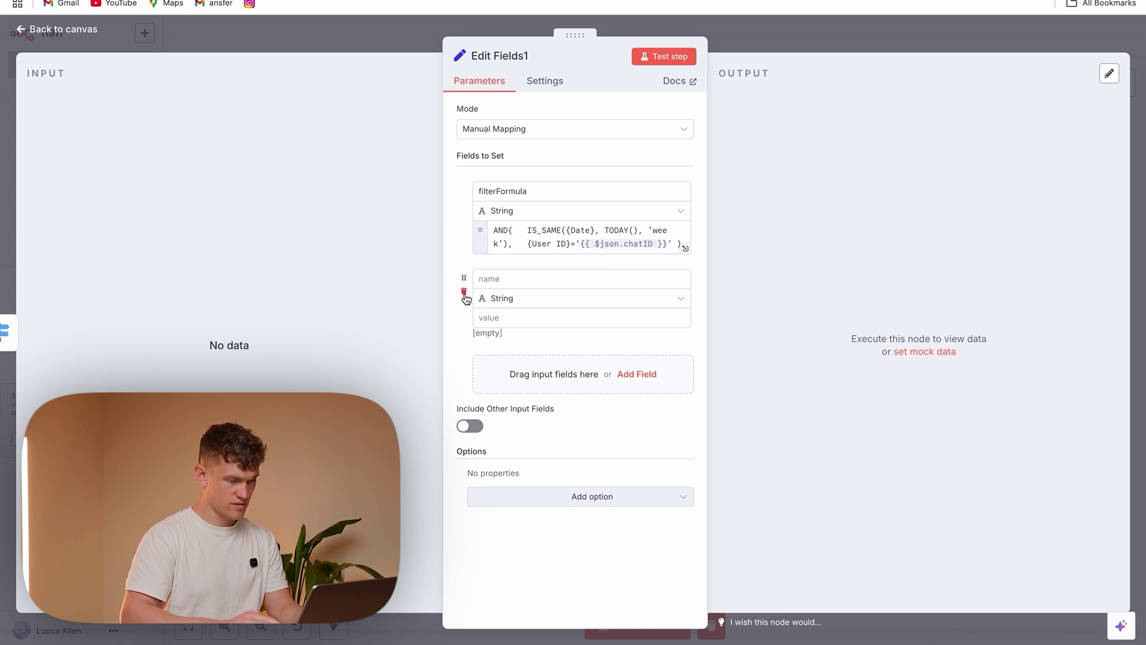
click(466, 294)
click(621, 211)
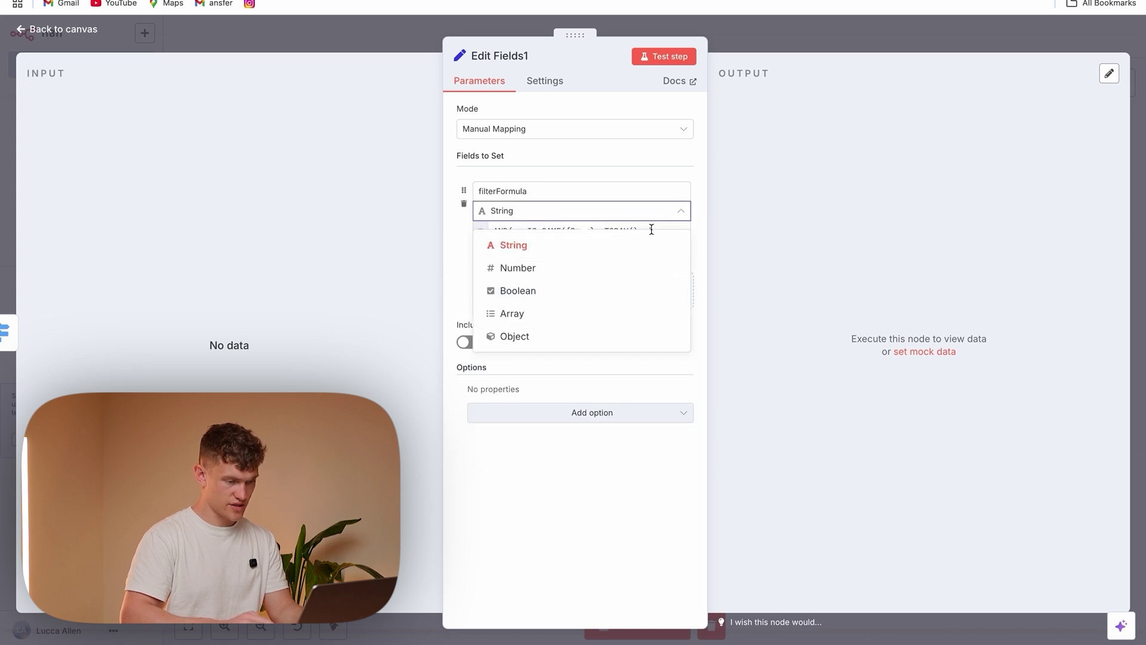
click(624, 254)
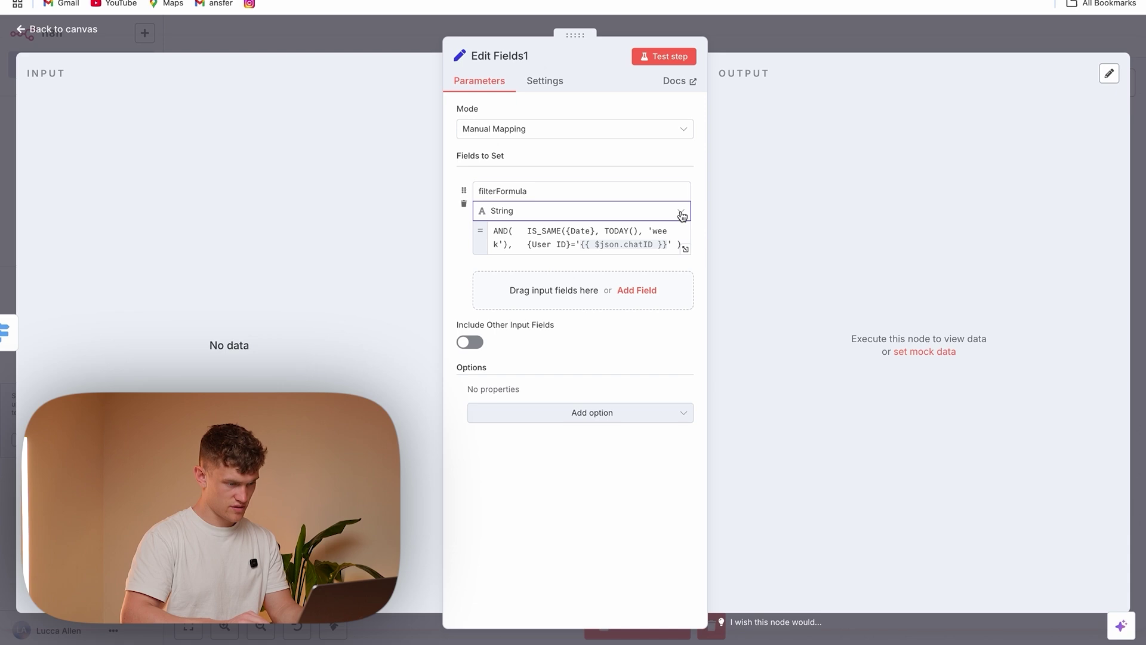
click(415, 43)
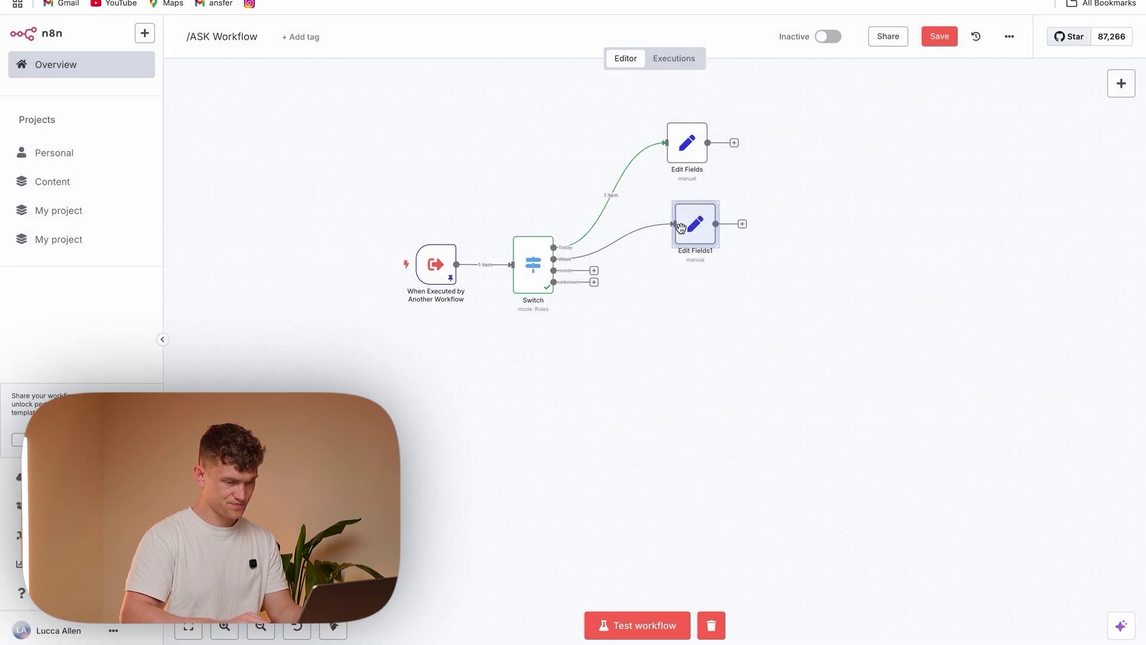
Attach an Edit Fields node to the month output and paste the filter formula into the field's value
drag(594, 274, 674, 299)
text(set)
key(Return)
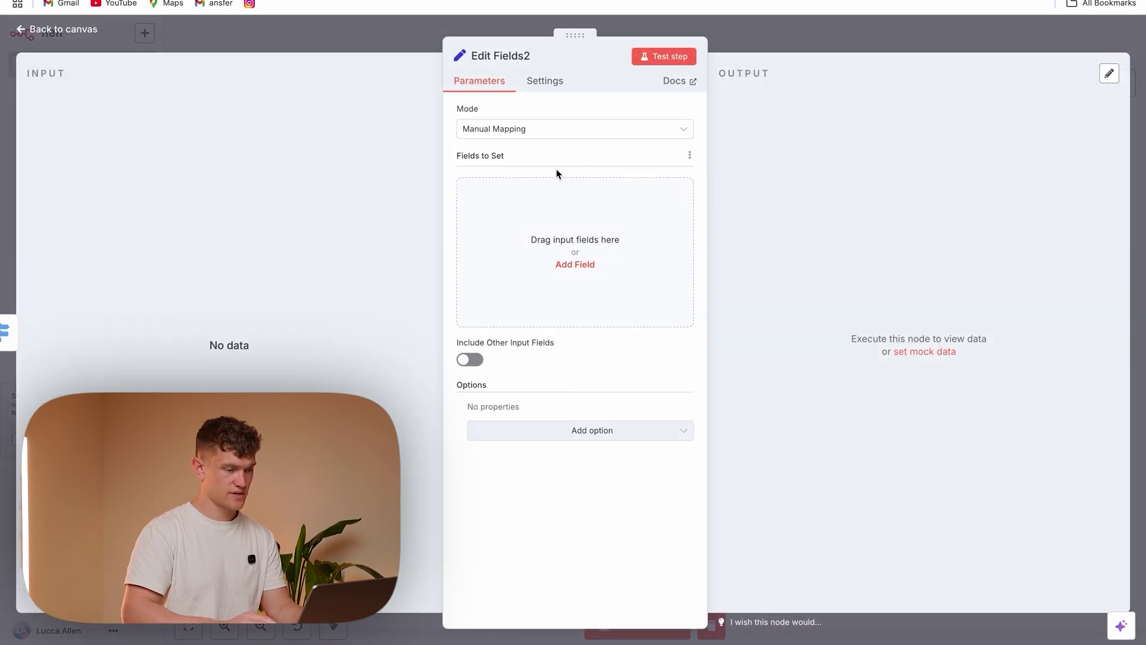
click(555, 264)
click(534, 195)
text(AND(   IS_SAME({Date}, TODAY(), 'day'),   {User ID}='{{ $json.chatID }}' ))
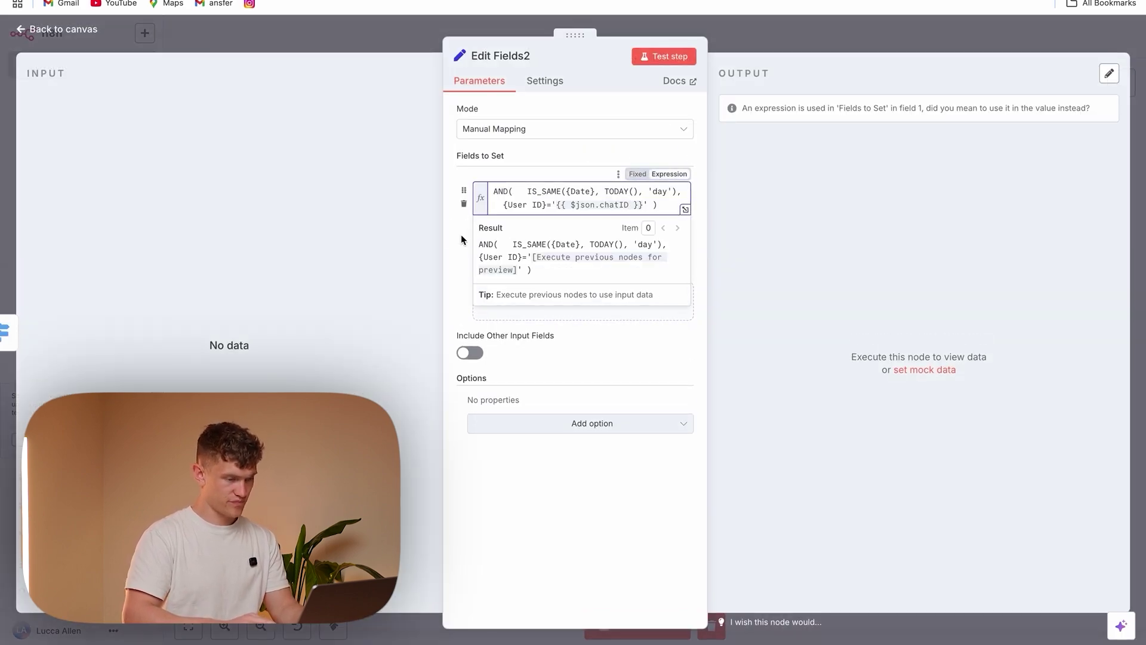
click(553, 192)
key(ctrl+a)
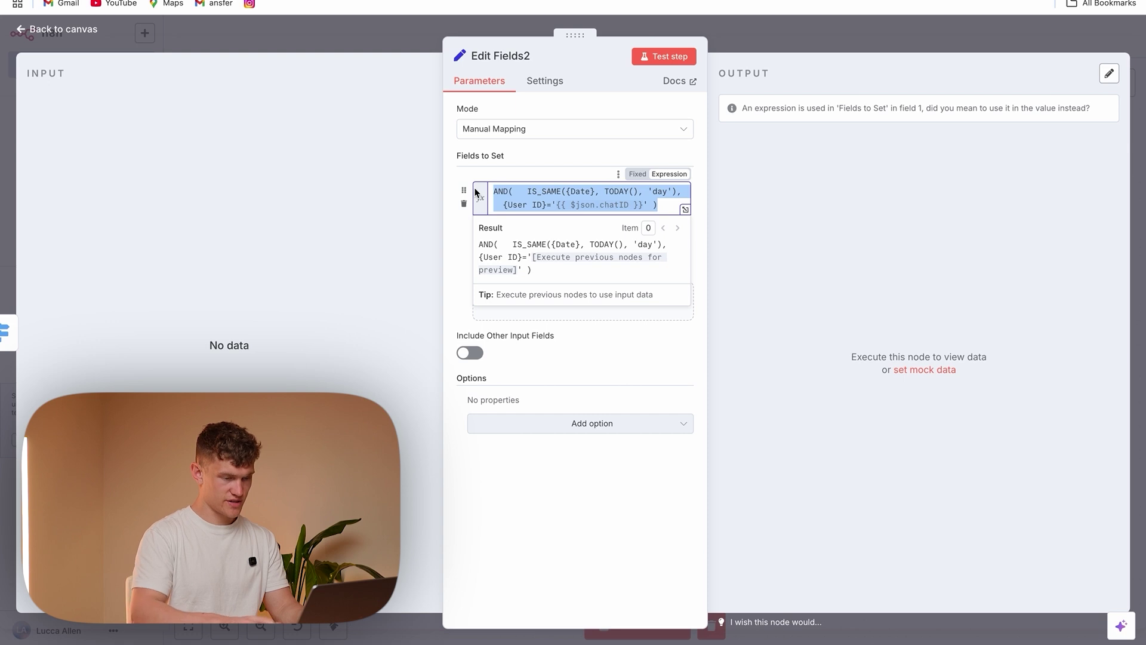
key(BackSpace)
click(493, 240)
click(511, 230)
key(ctrl+v)
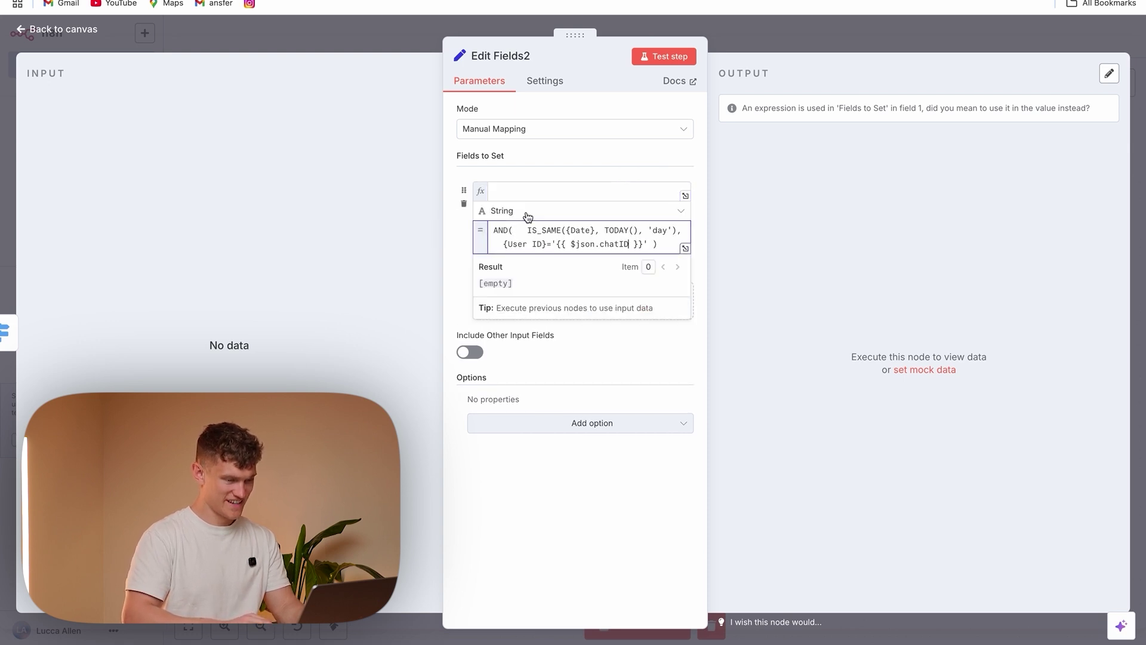
Name the field filterFormula and change 'day' to 'month' in its formula
click(538, 190)
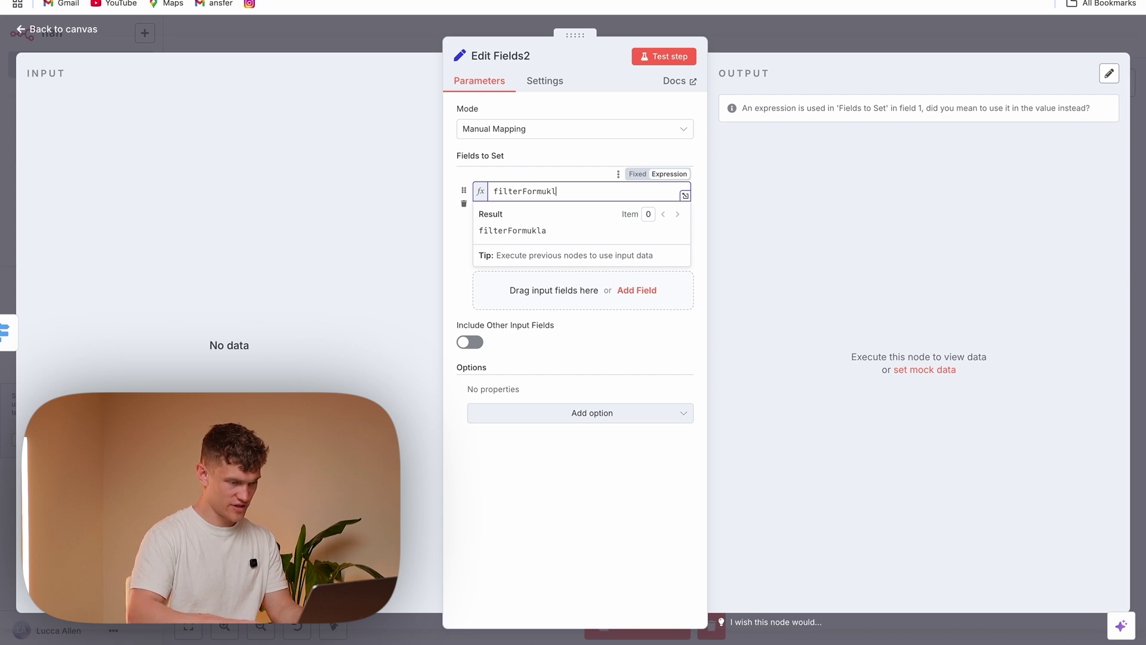
text(filterFormula)
click(469, 231)
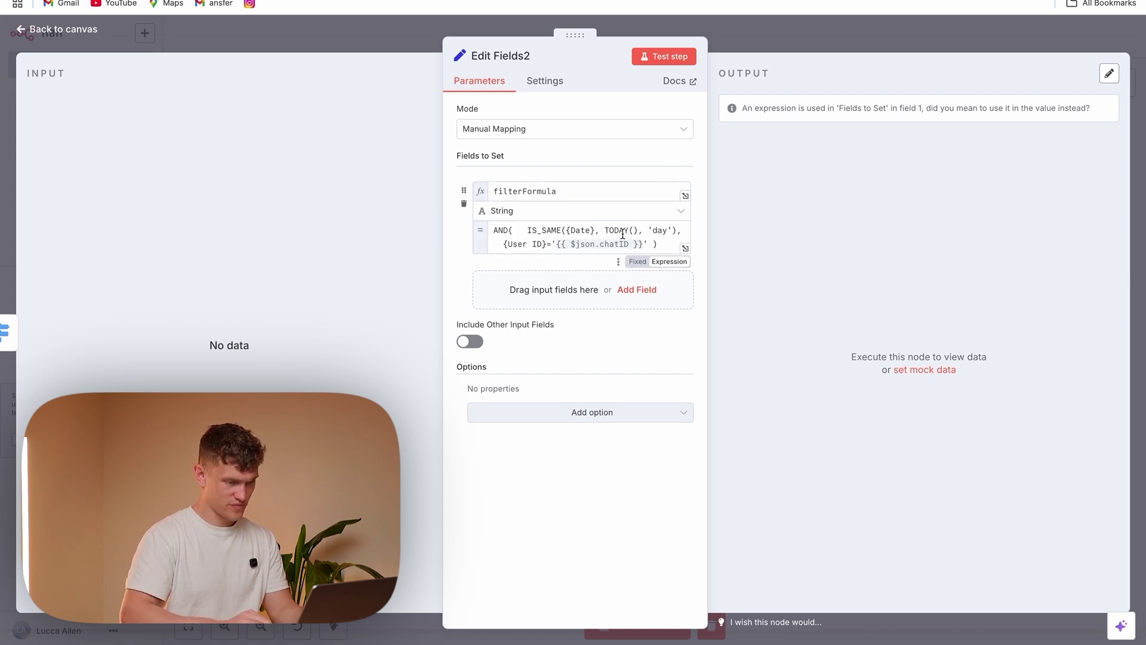
click(667, 230)
key(BackSpace)
key(BackSpace)
key(BackSpace)
text(month)
click(402, 41)
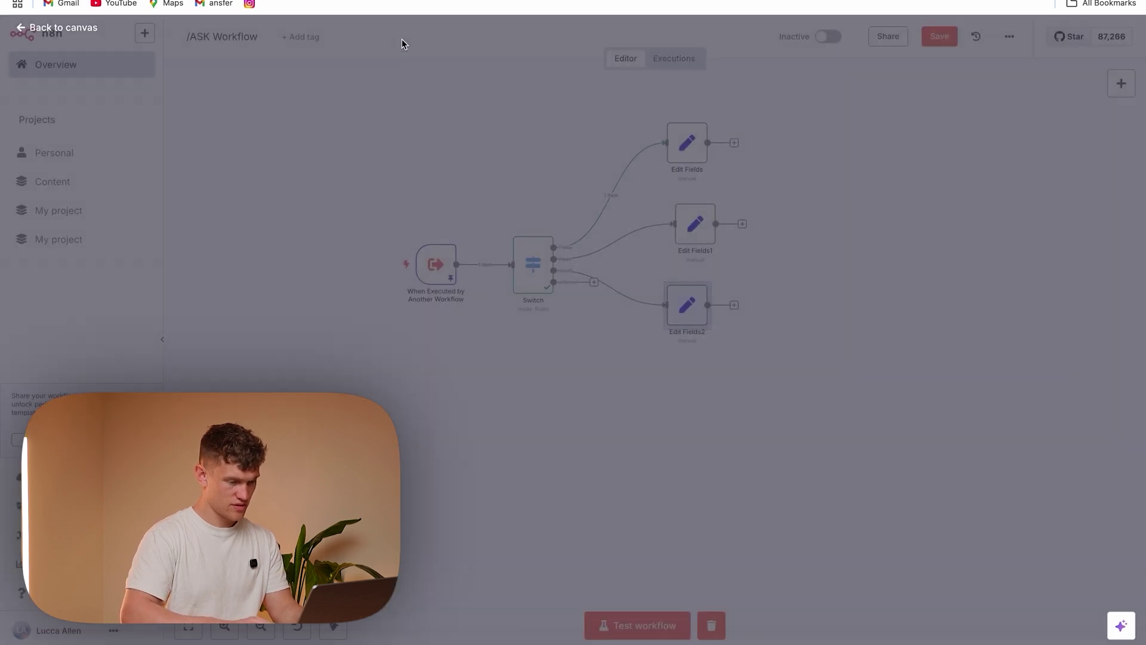
mouse_move(608, 288)
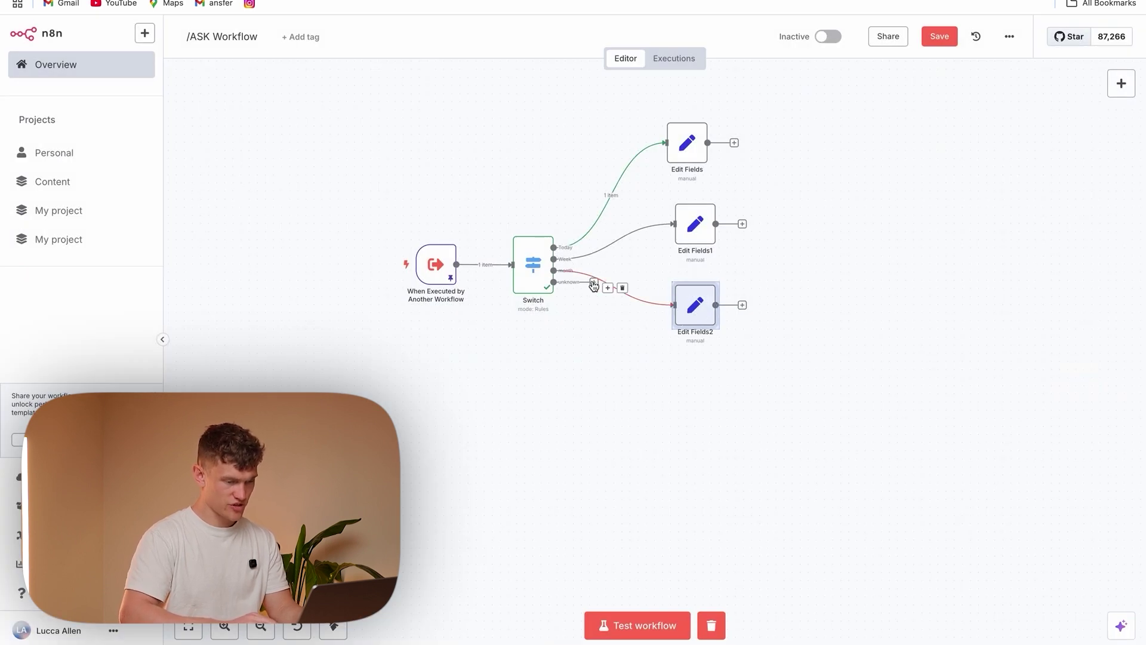
Attach a Telegram 'Send a text message' node to the Switch's unknown output
drag(593, 282, 673, 388)
text(tele)
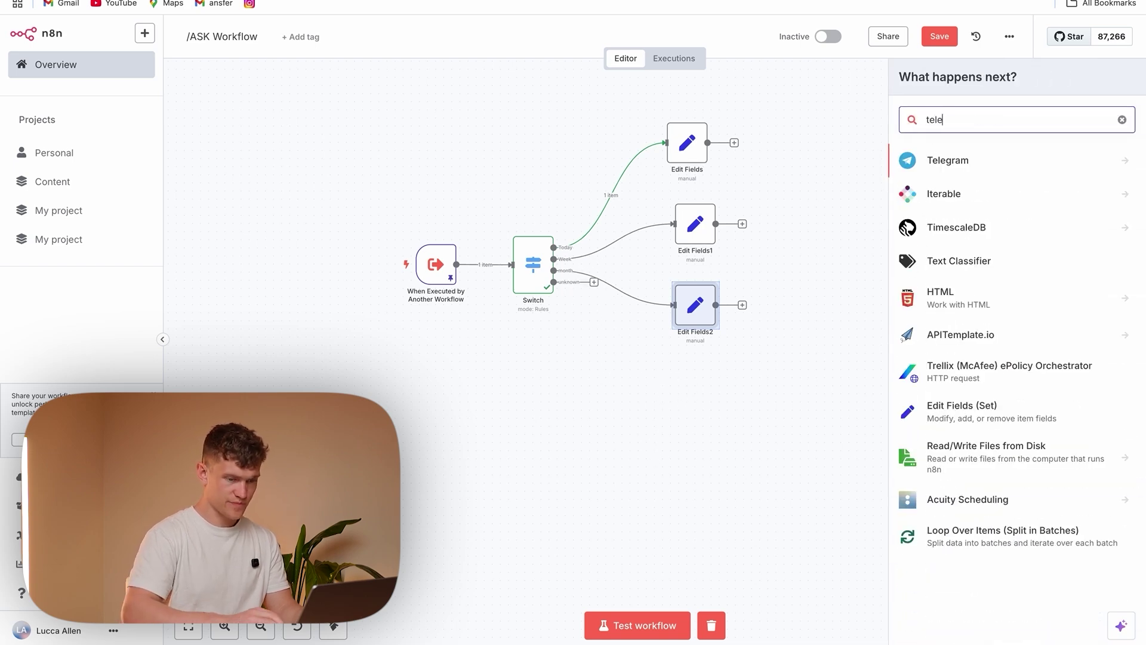
click(1006, 166)
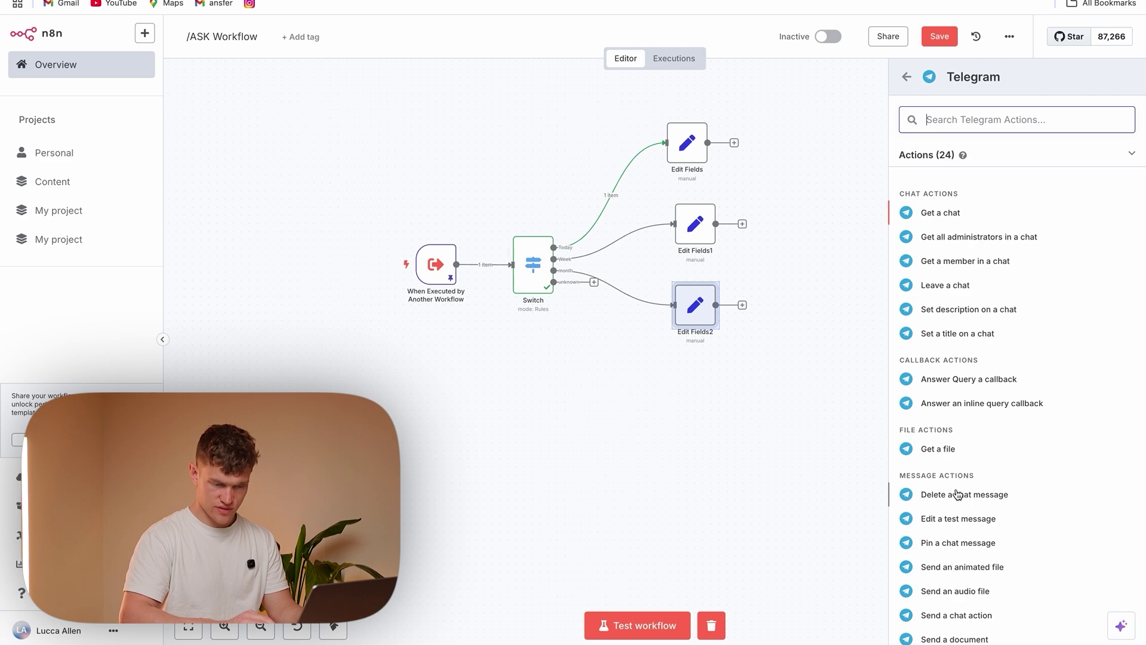
scroll(956, 516, down, 2)
click(975, 605)
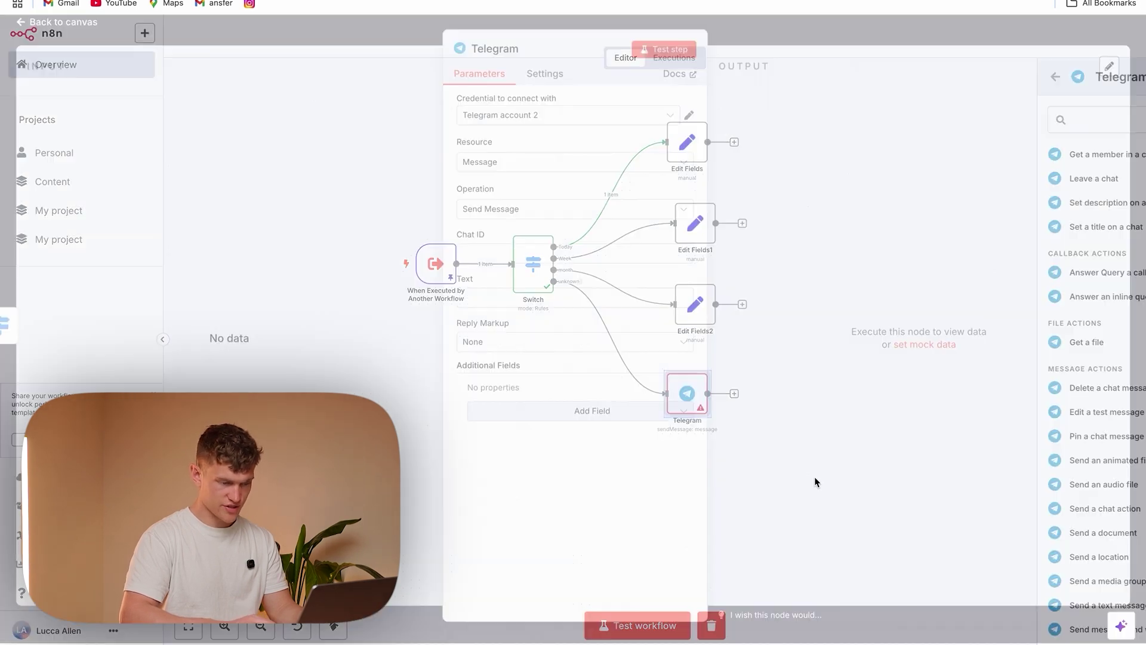
click(535, 258)
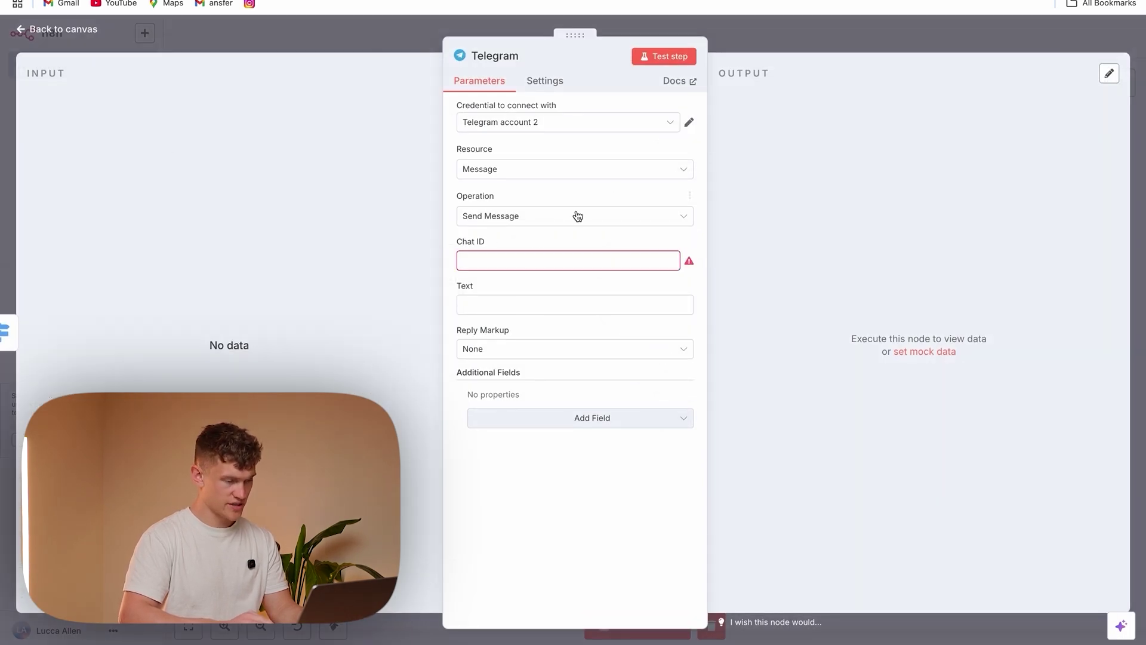
click(389, 36)
Copy the chatID expression from Edit Fields1 into the Telegram node's Chat ID
double_click(692, 225)
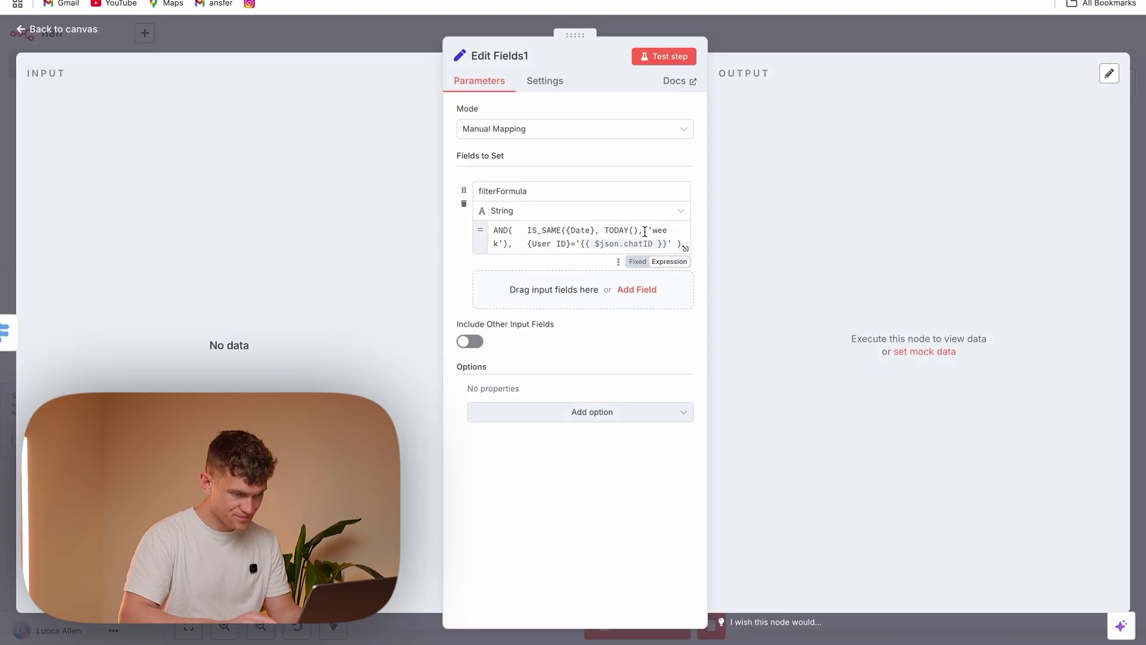
click(667, 243)
drag(668, 243, 583, 244)
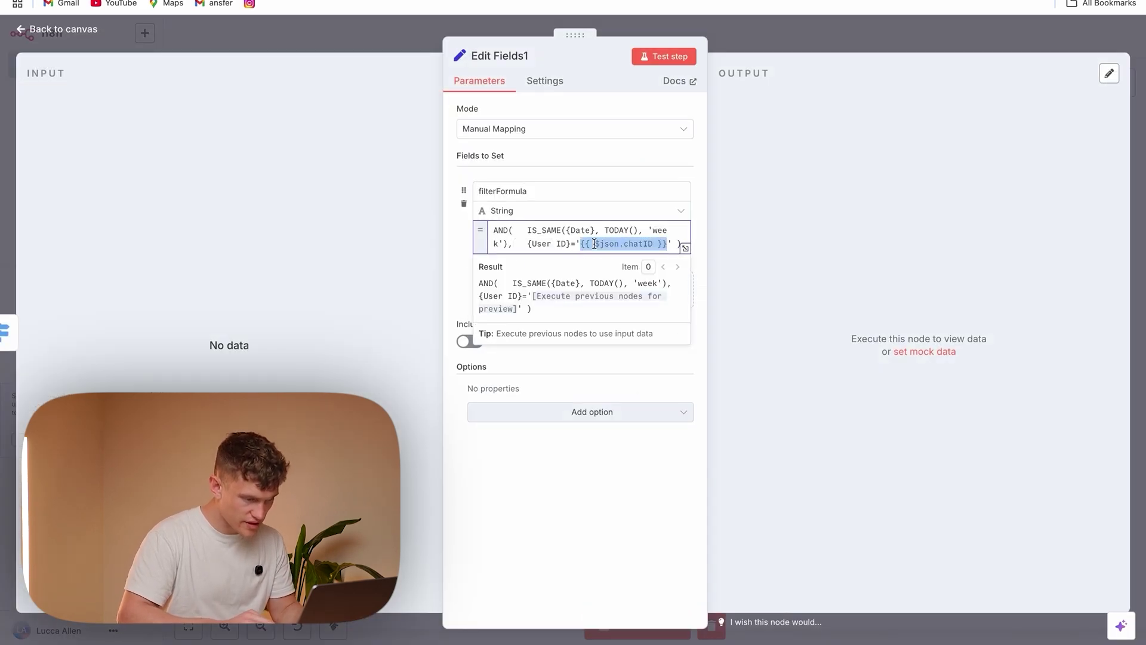
click(422, 46)
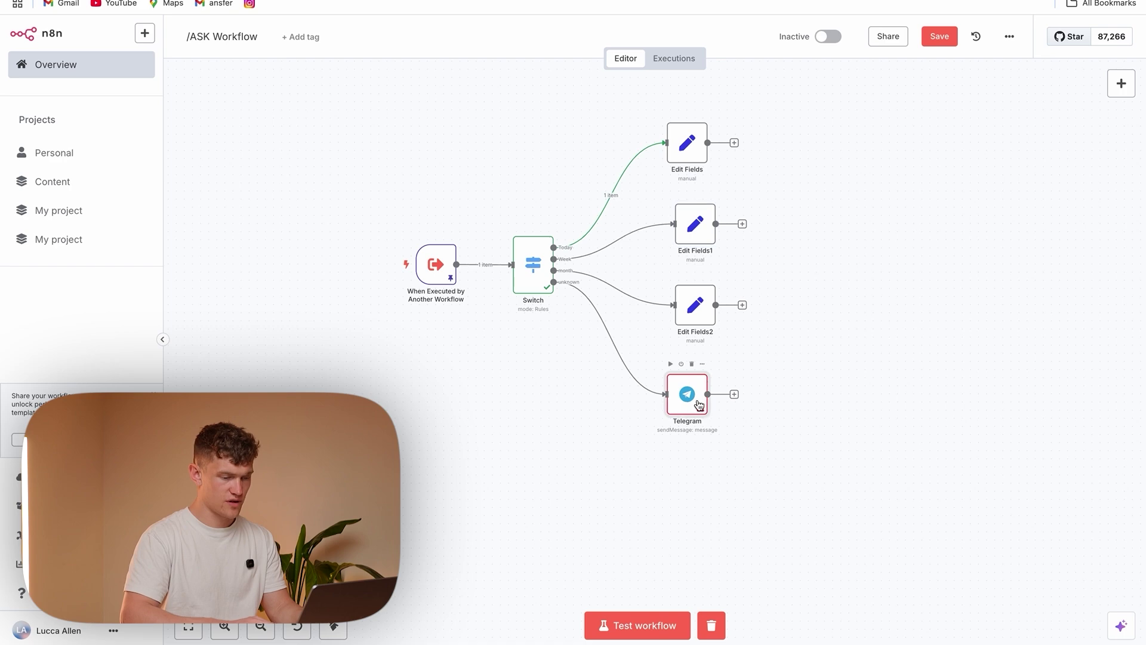
double_click(693, 401)
click(501, 257)
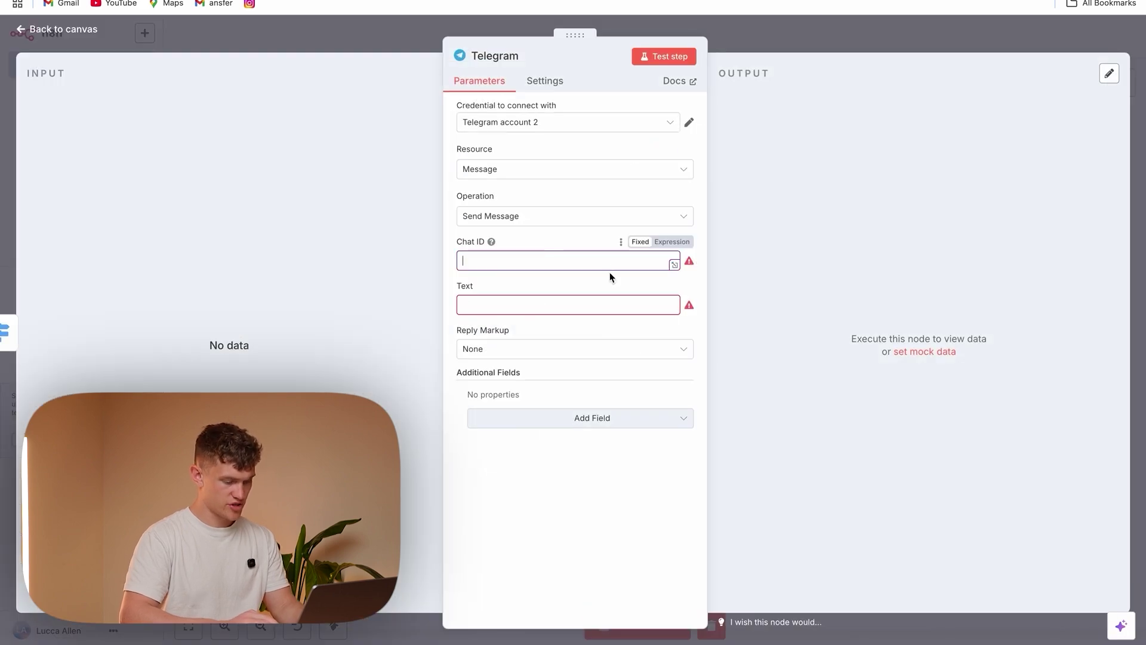
text({{ $json.chatID }})
Set the reply text to "Please query with 'today', 'week' or 'month'" and save the workflow
click(528, 302)
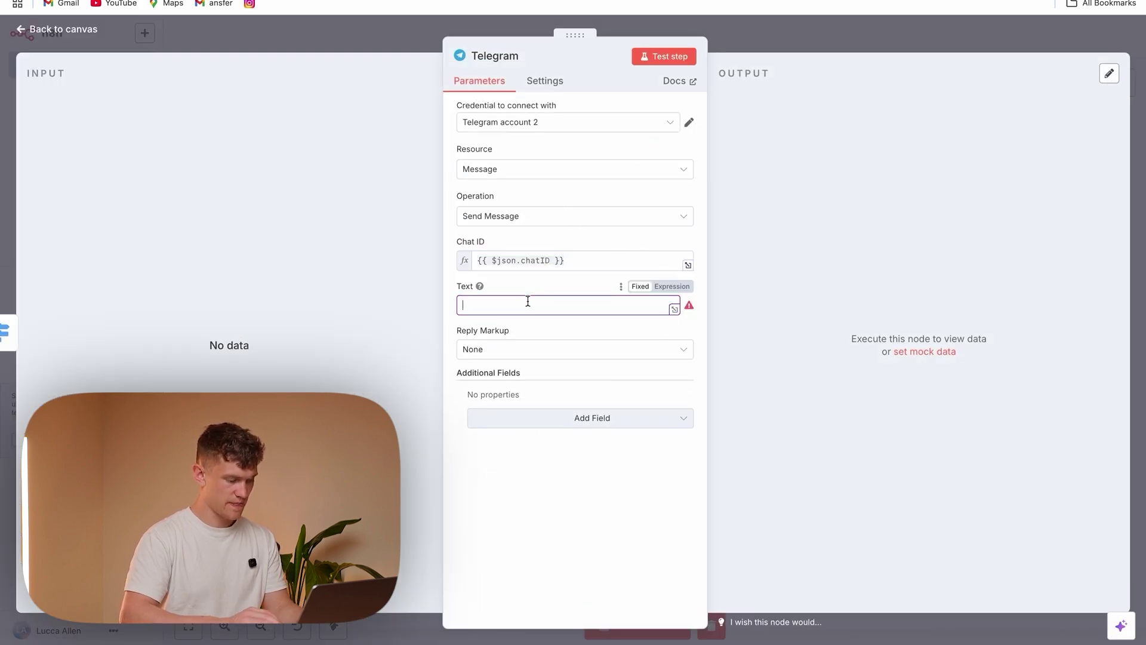
text(Ple)
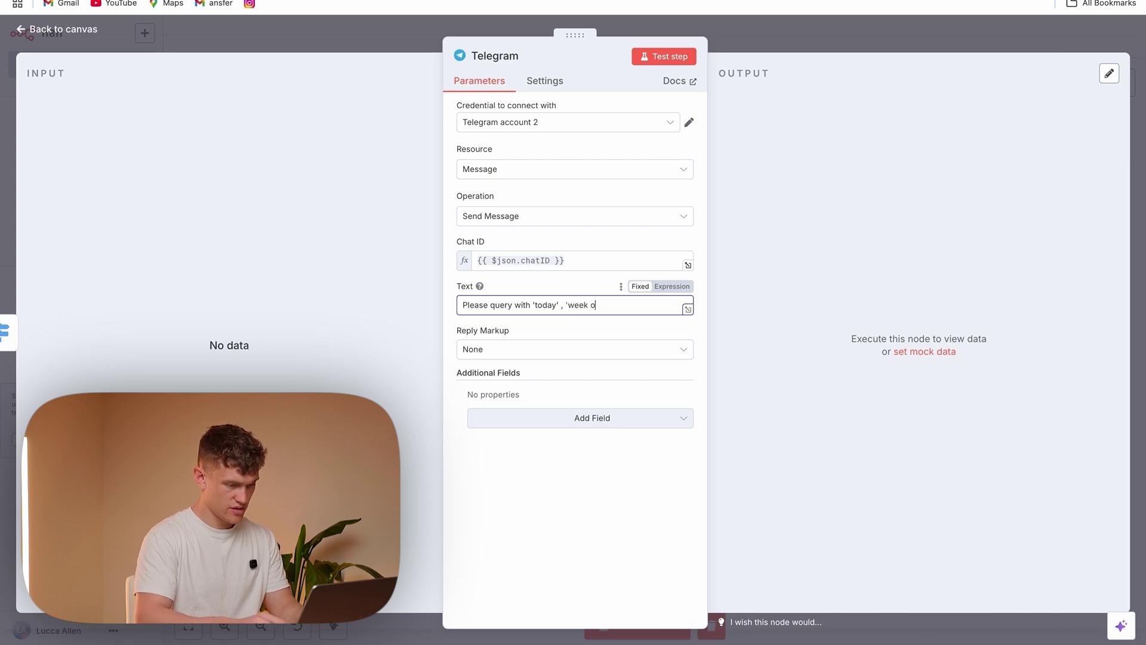
text('month')
click(494, 479)
key(Escape)
click(940, 37)
Map the incoming message text to the Execute Workflow node's message input
click(449, 192)
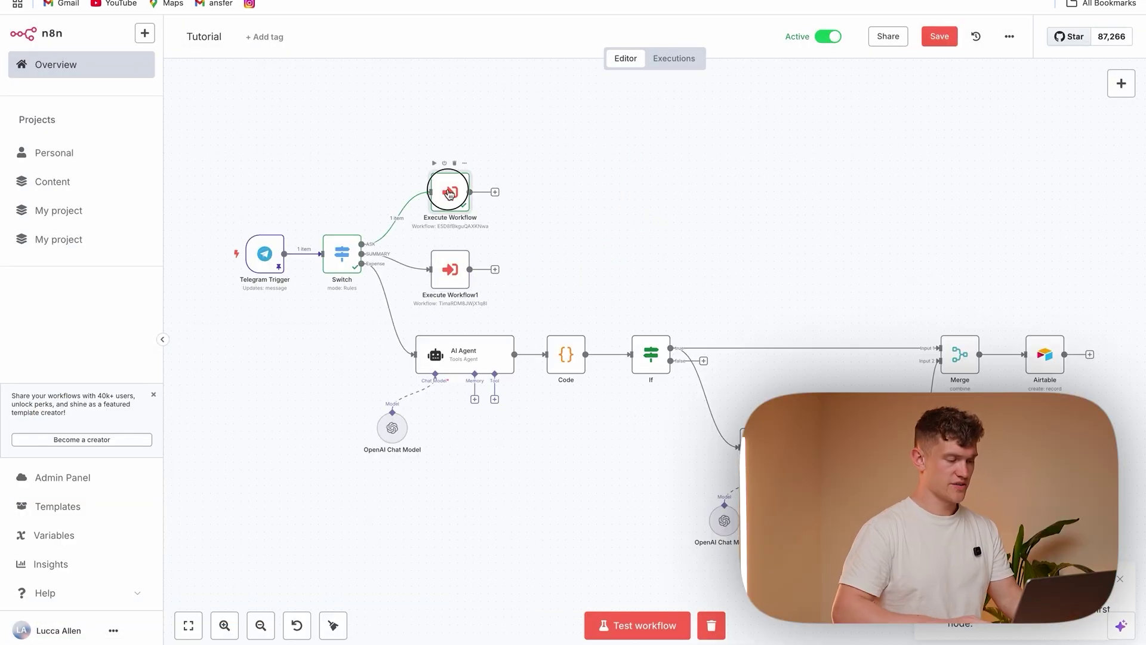
double_click(449, 192)
click(525, 239)
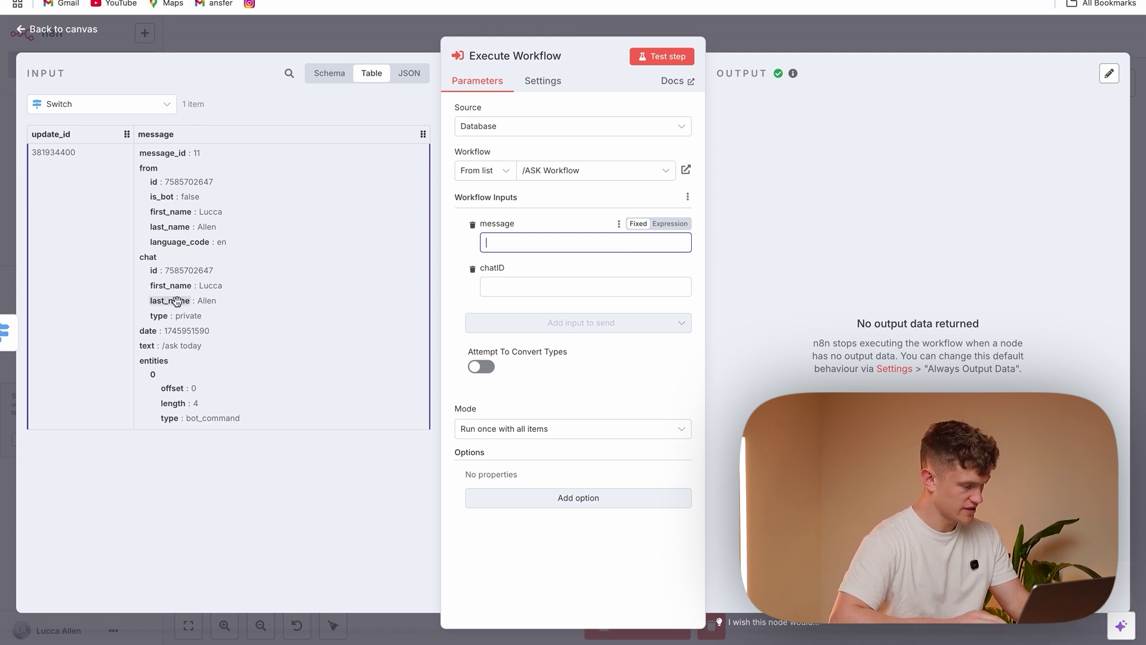
drag(147, 346, 508, 249)
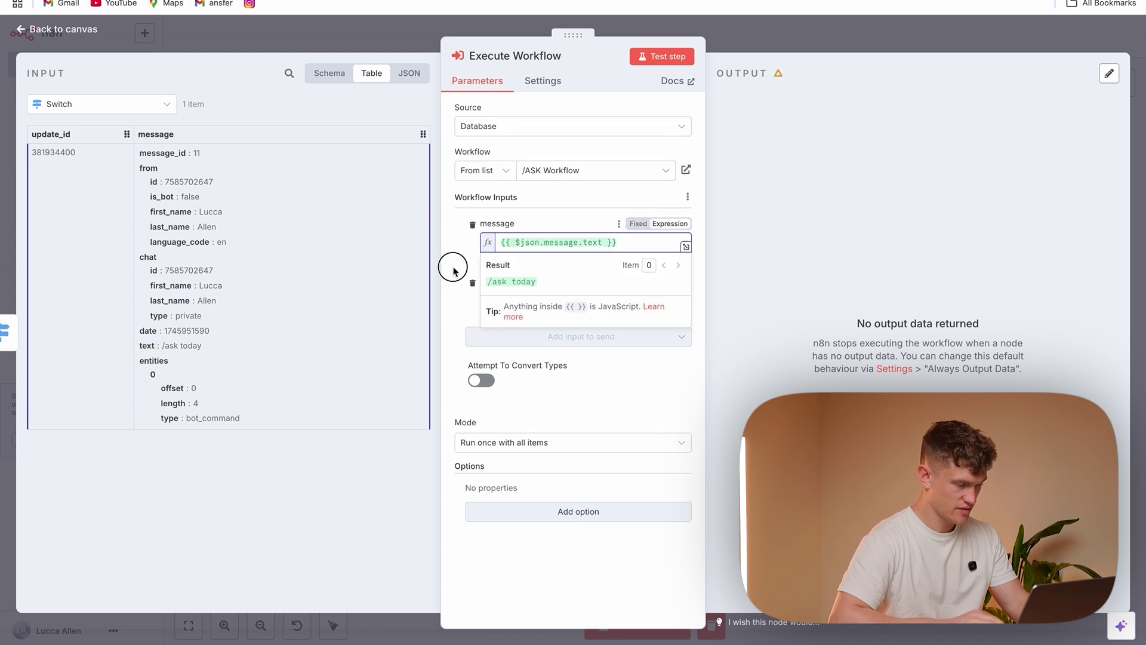
Map the Telegram Trigger's sender id to chatID and test the Execute Workflow step
click(509, 297)
click(146, 108)
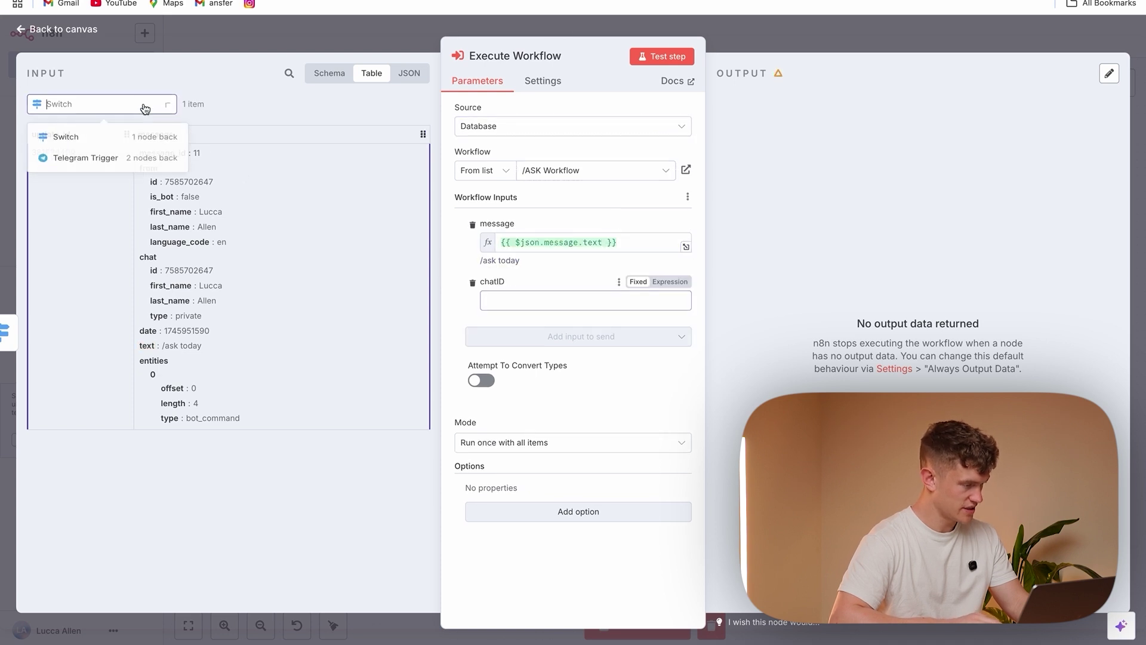
click(125, 162)
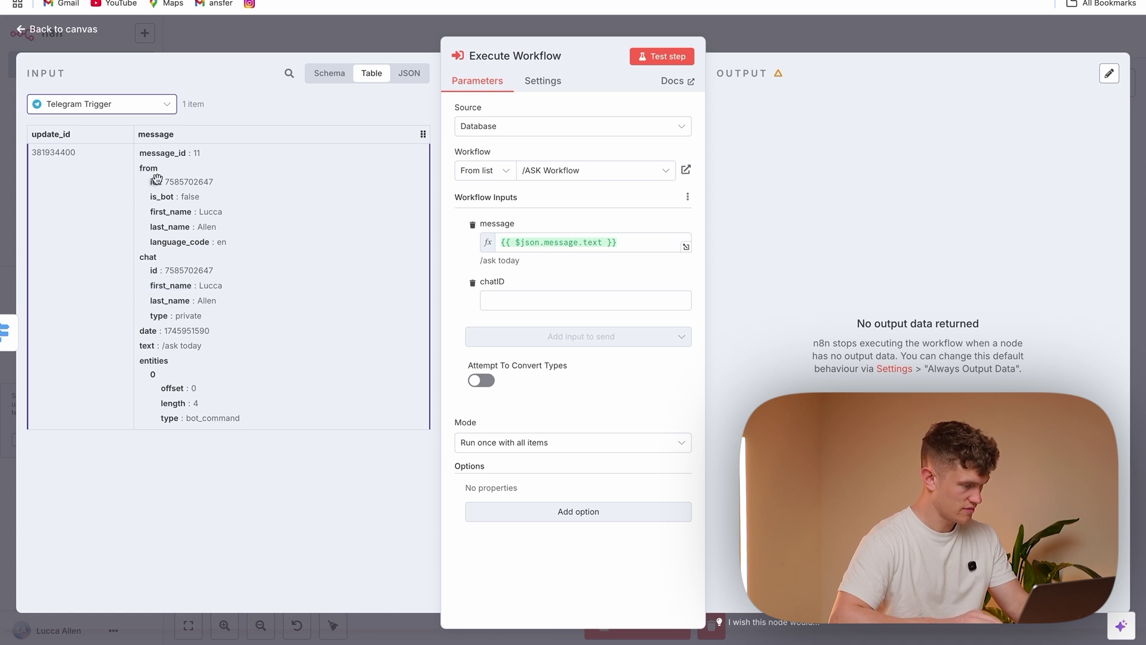
drag(154, 182, 525, 303)
click(458, 321)
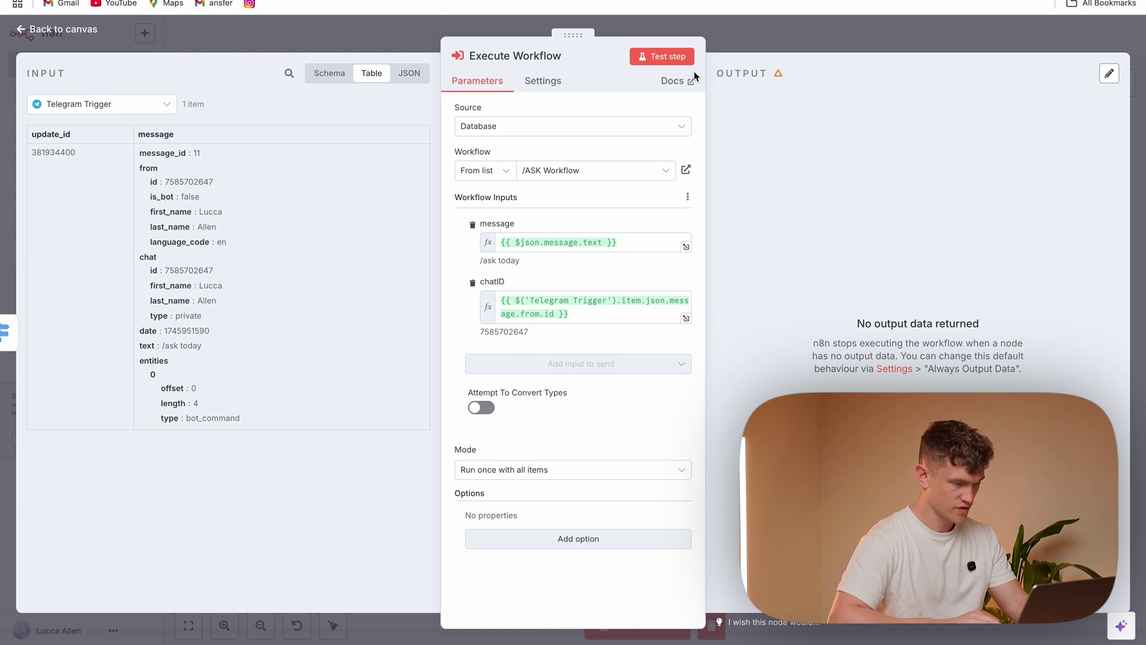
click(663, 56)
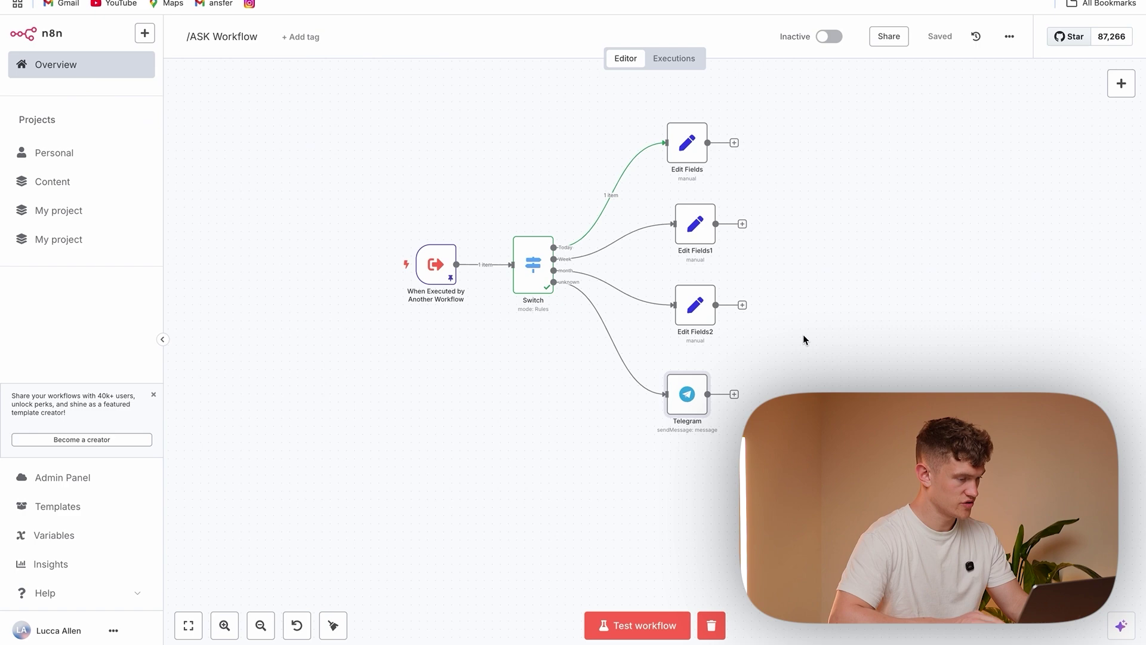
Set the trigger's chatID and message types to Allow Any Type, keep pinned data, and save
double_click(436, 264)
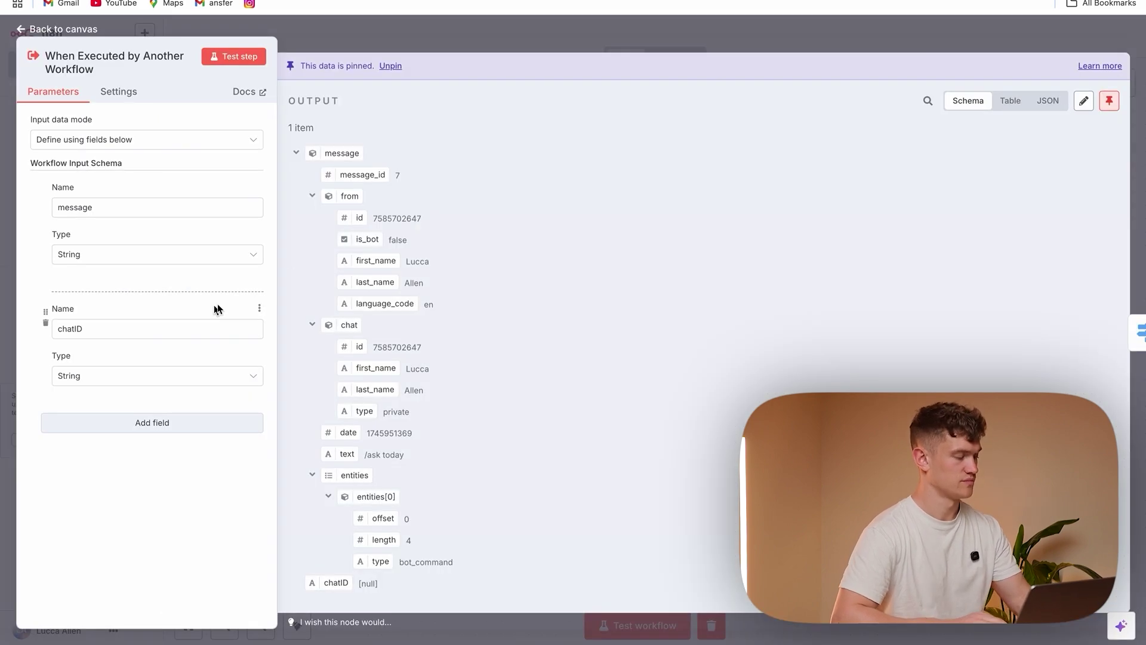
click(180, 381)
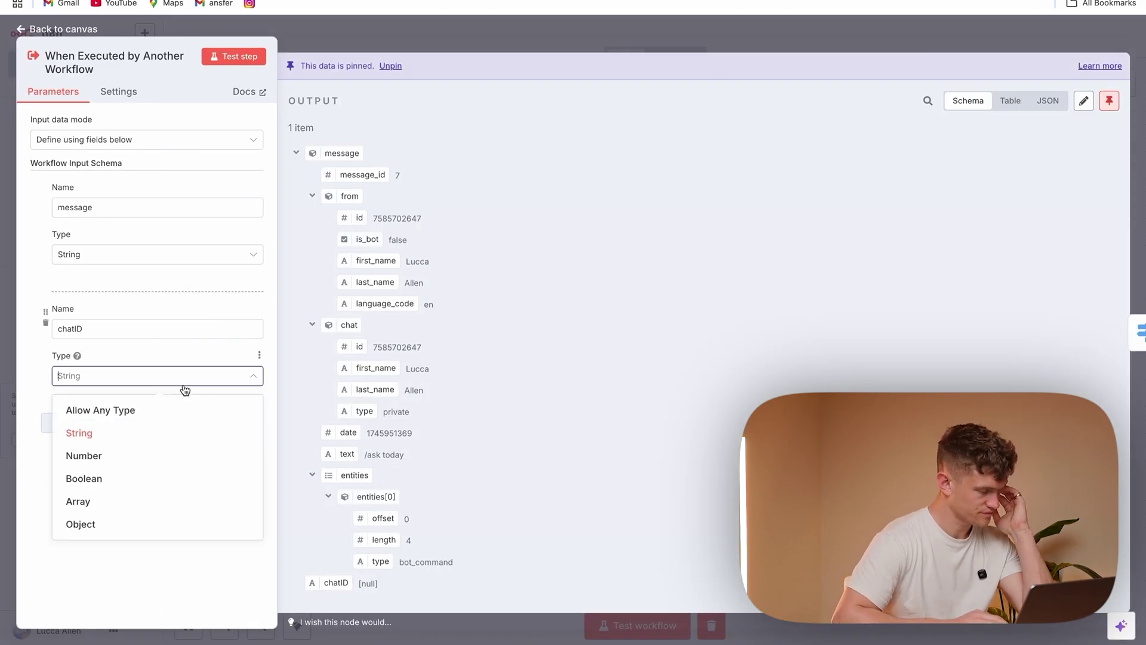
click(161, 420)
click(180, 254)
click(159, 284)
click(233, 58)
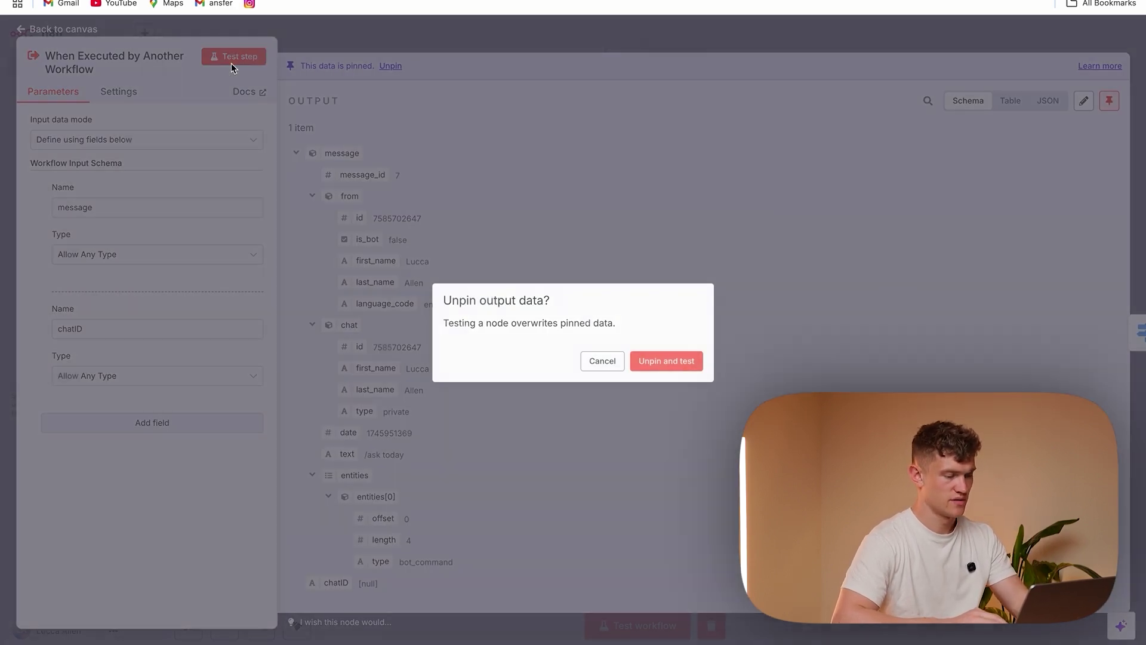
click(609, 365)
key(Escape)
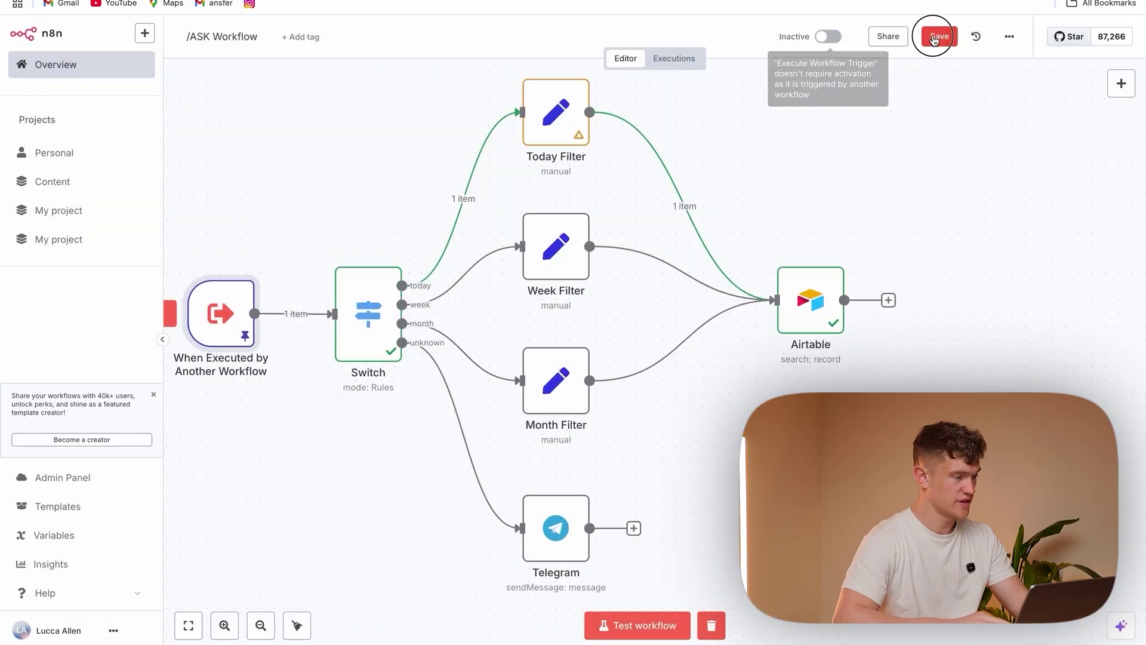
key(ctrl+s)
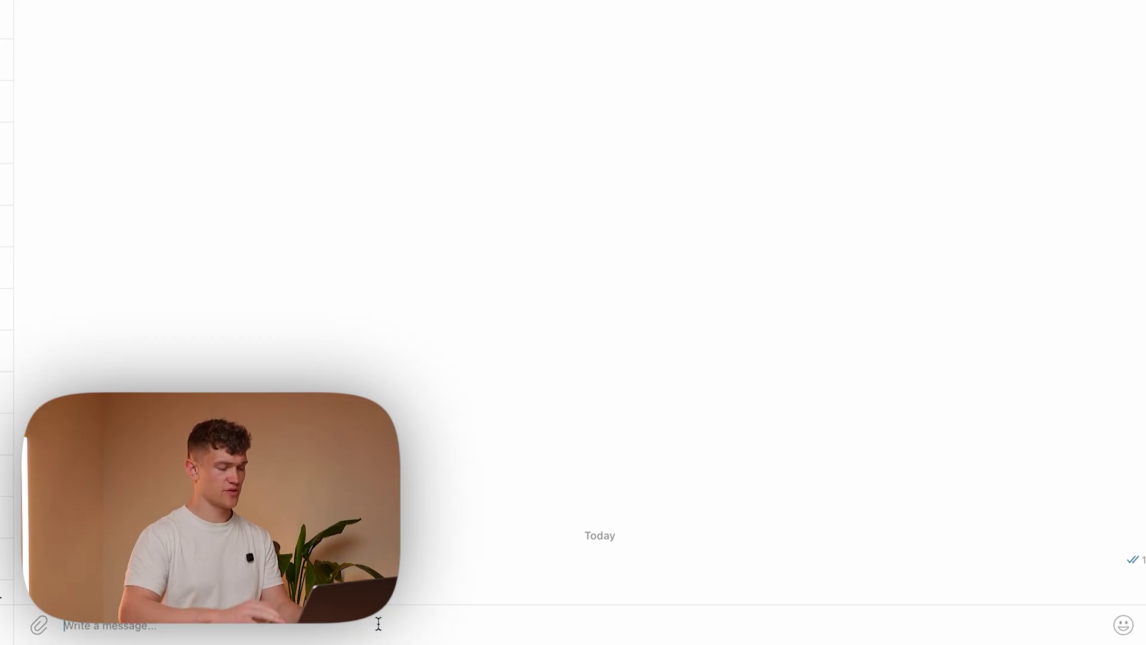
Send the bot three expenses: '40 dollars on food', '67 euro on clothes', '£24 on grocerys'
text(40 dollars on food)
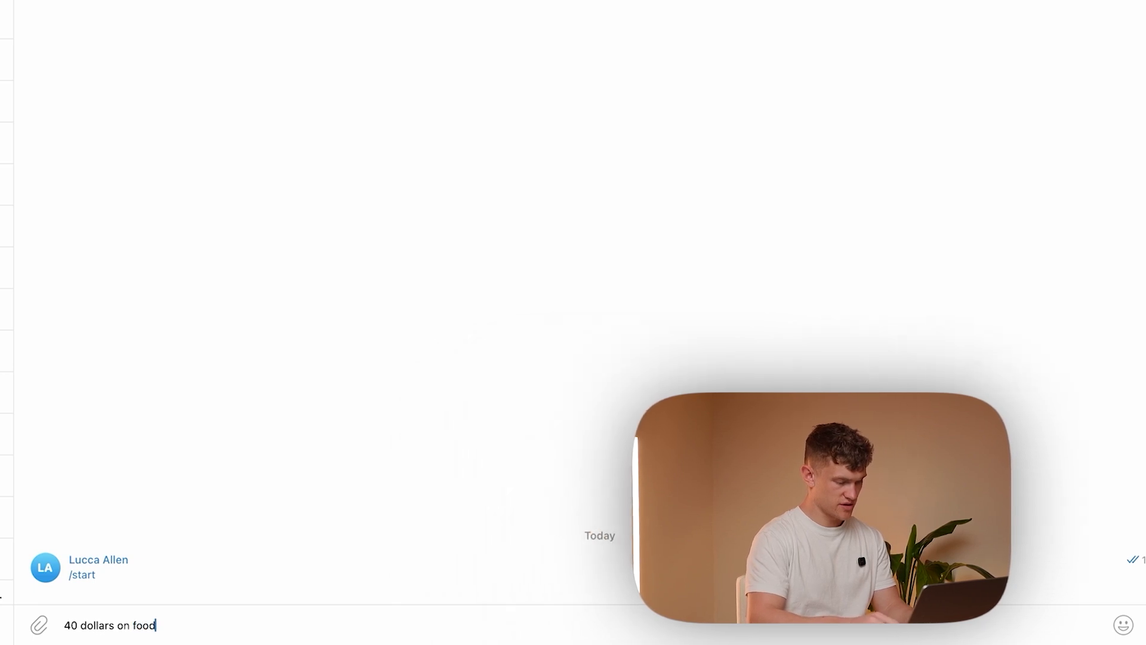
key(Return)
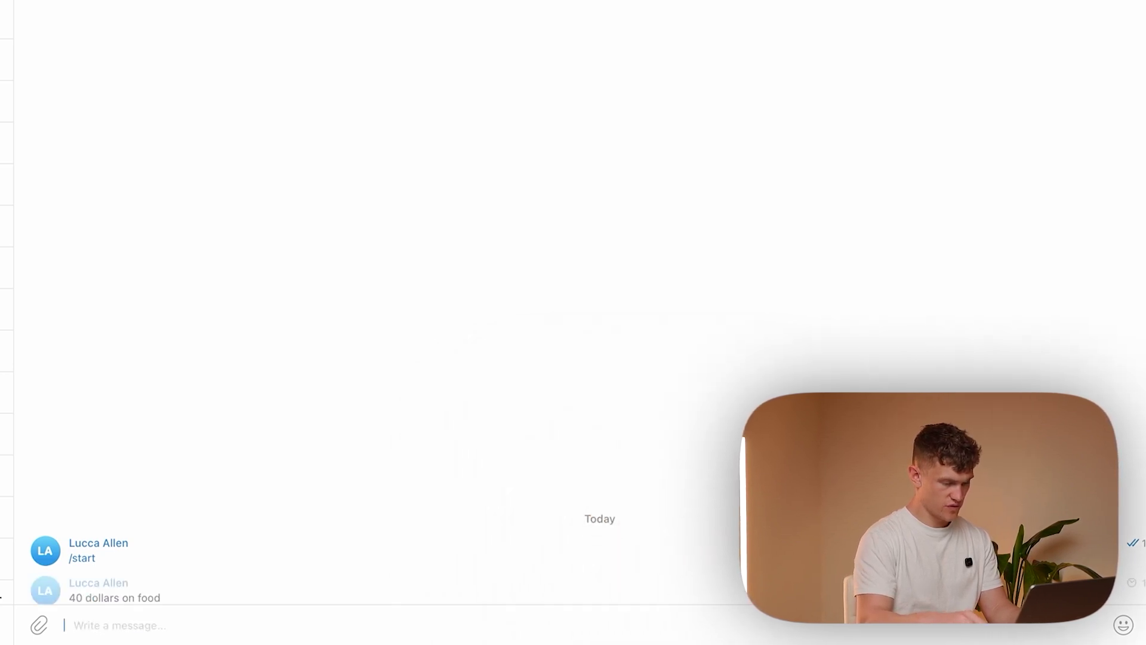
text(67 euro o)
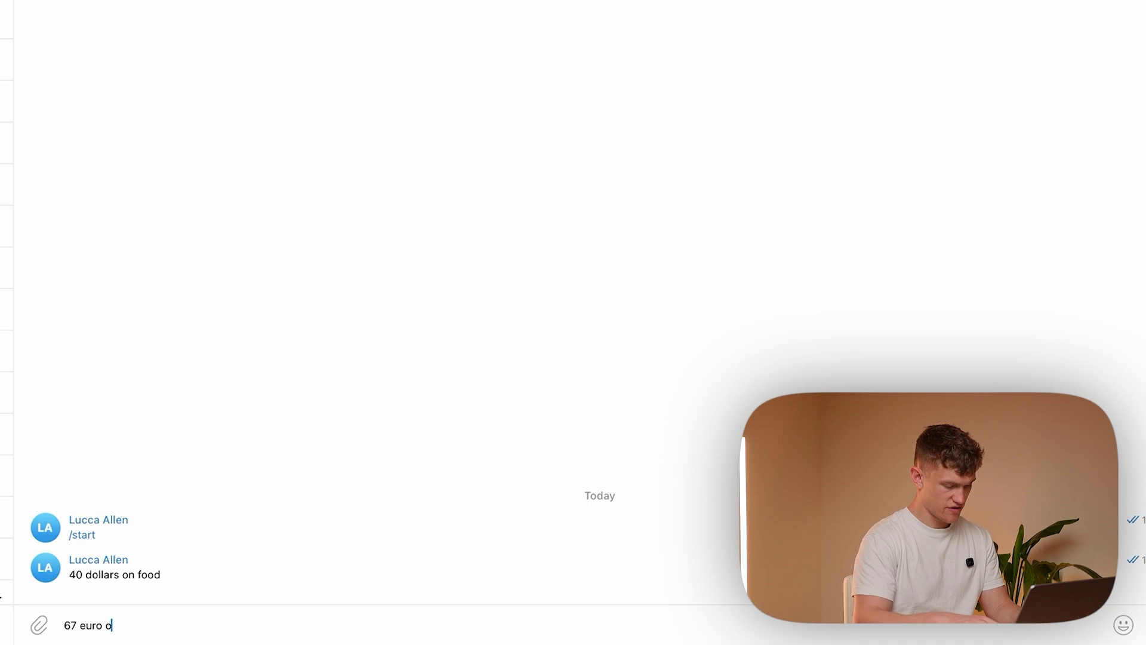
text(n clothes)
key(Return)
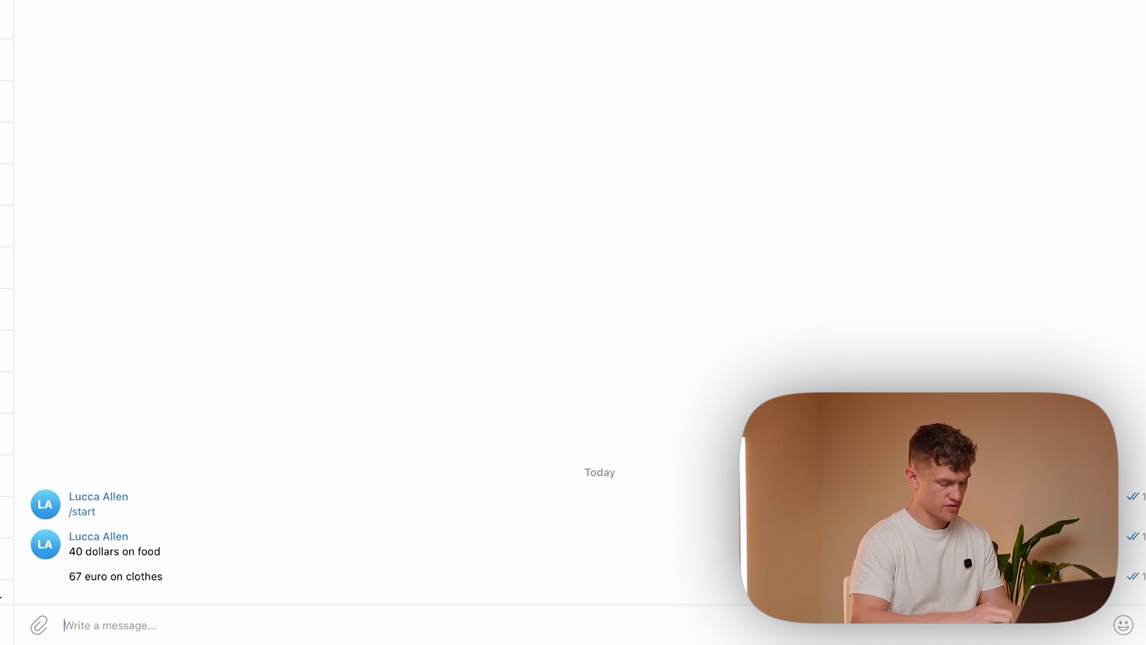
text(£24 on grocerys)
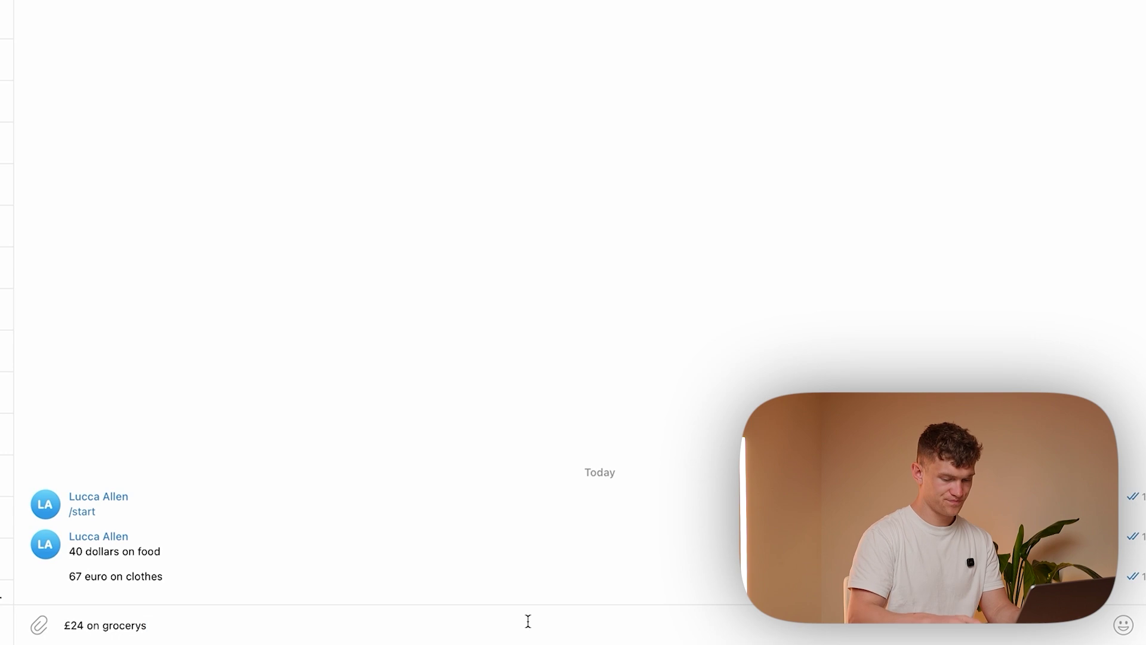
key(Return)
Request today's summary by sending '/ask today' to the bot
text(/ask today)
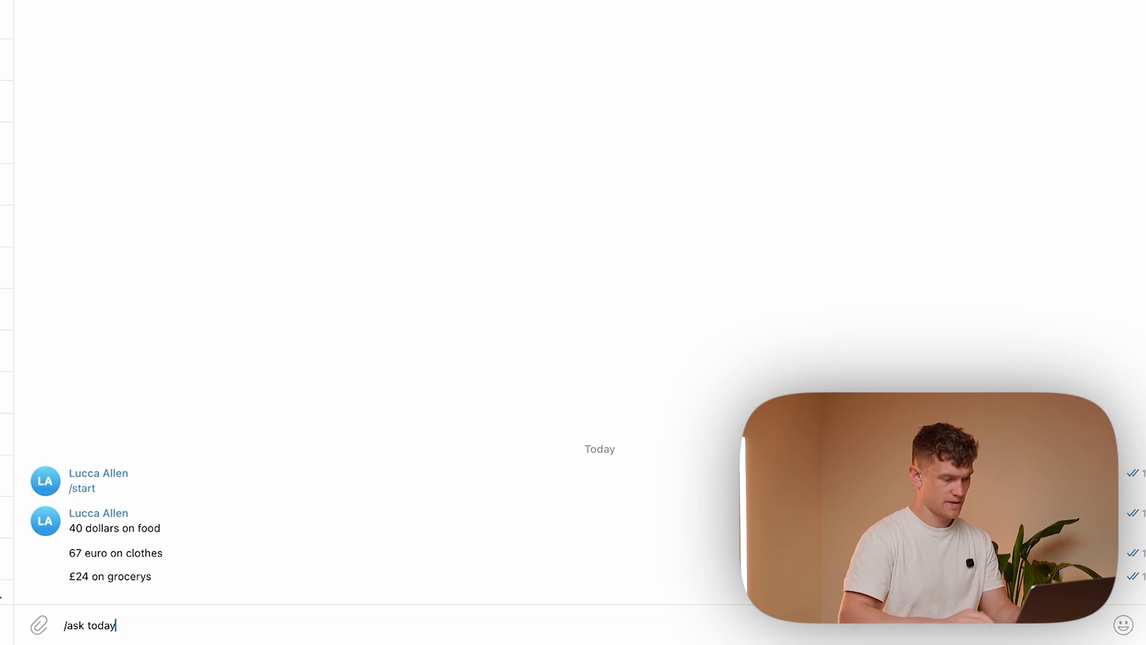
key(Return)
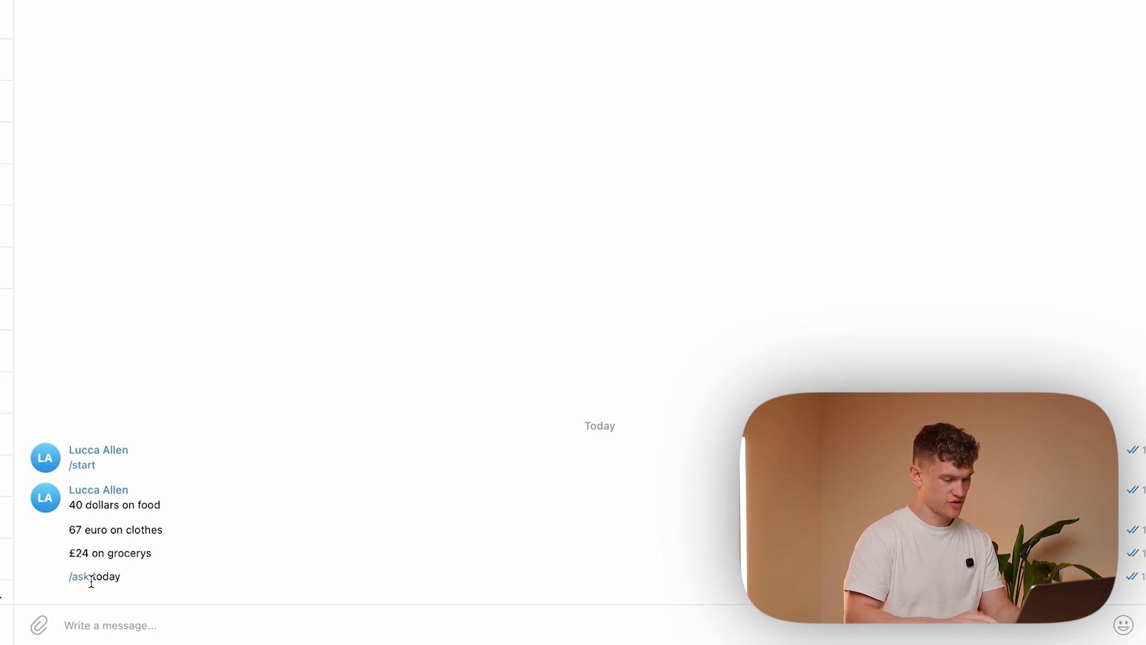
mouse_move(359, 642)
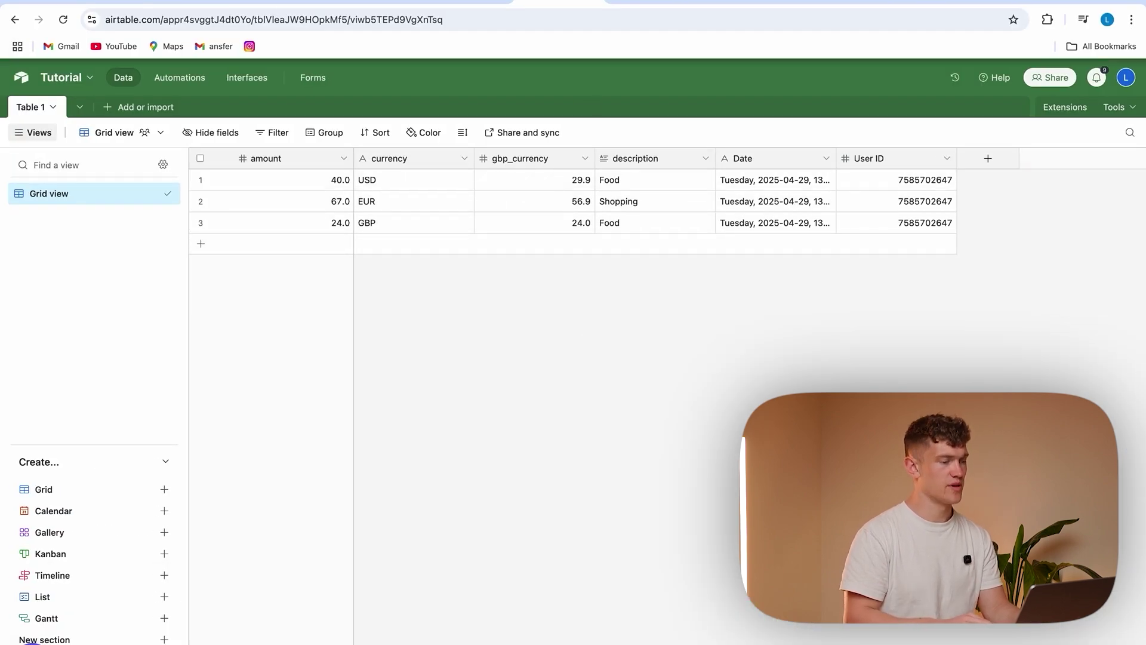
Copy the 19:46:06 /ASK Workflow run into the editor and start a new step after Edit Fields
click(293, 2)
click(939, 86)
click(674, 102)
click(305, 195)
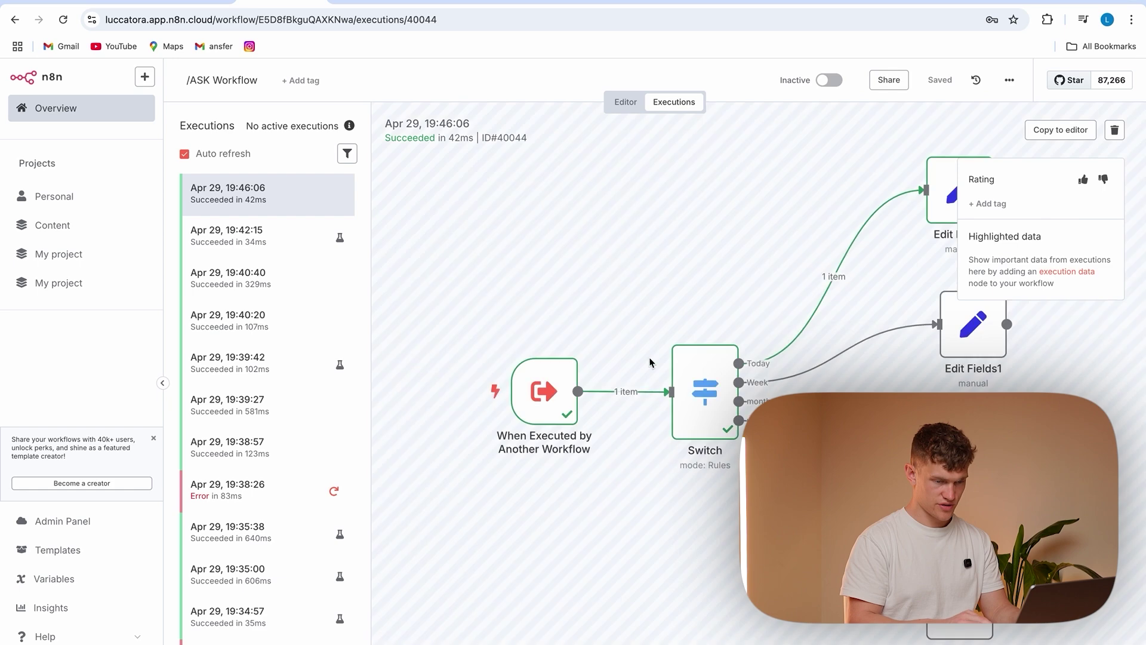
scroll(817, 350, right, 5)
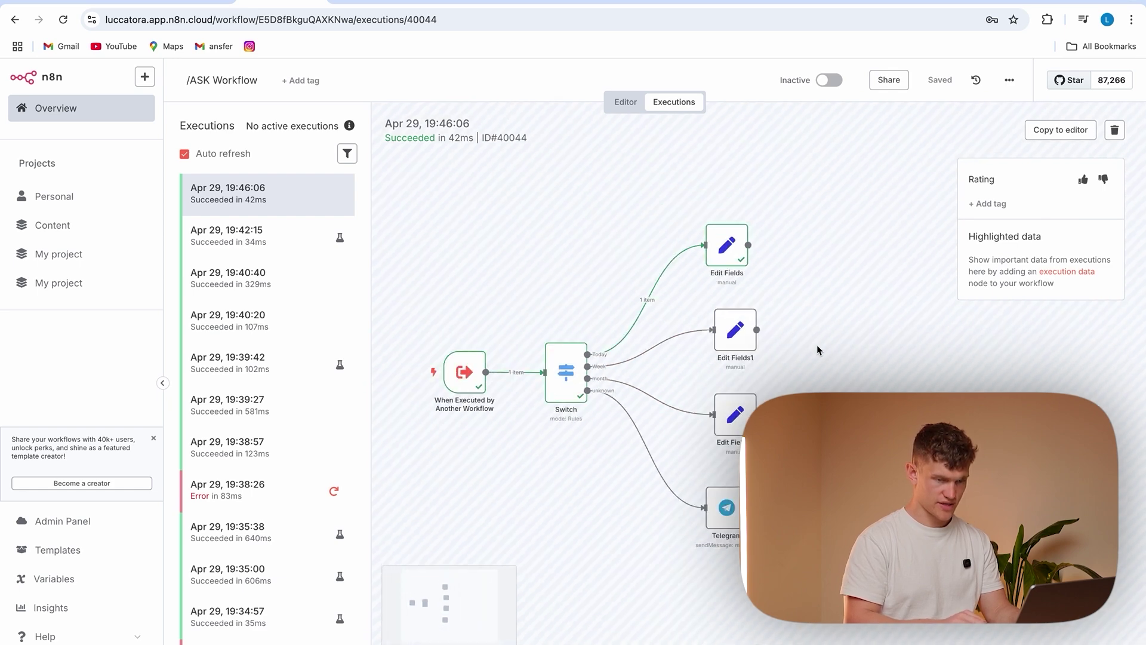
click(1061, 130)
click(682, 426)
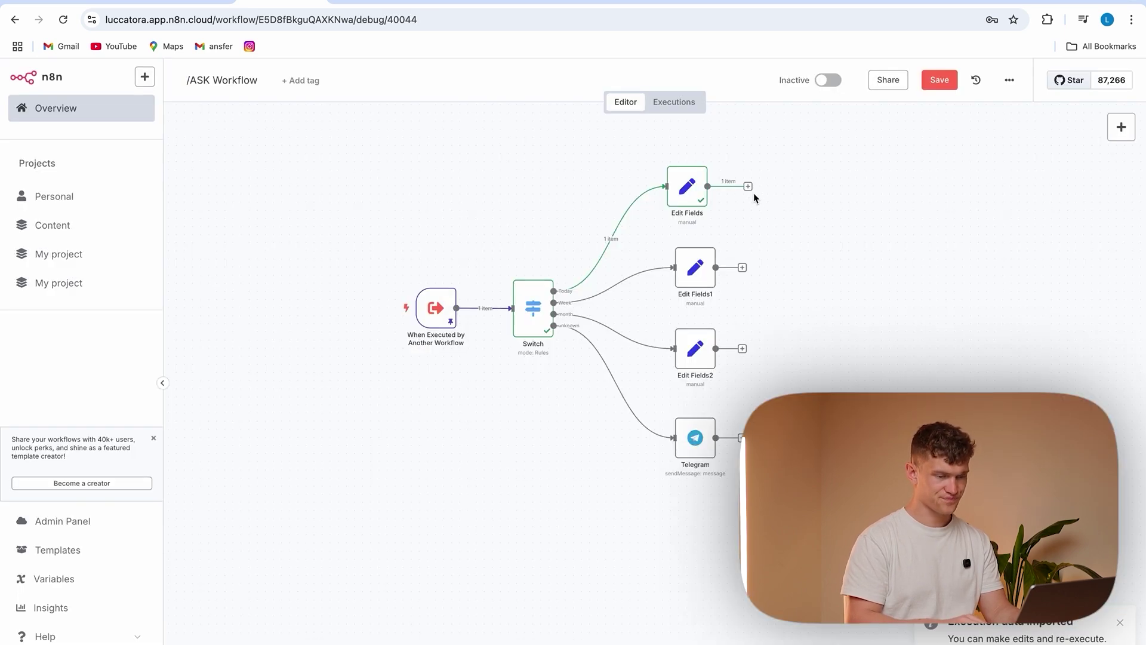
drag(748, 187, 869, 296)
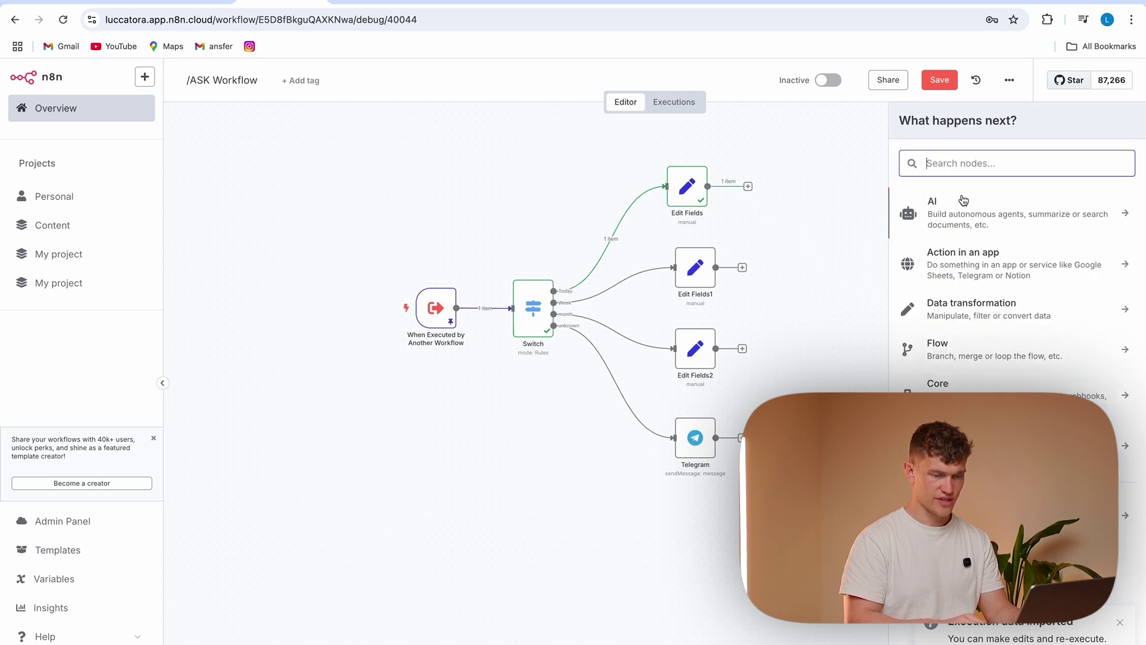
Add an Airtable Search records step using account 5 credentials, the Tutorial base and Table 1
text(air)
click(980, 238)
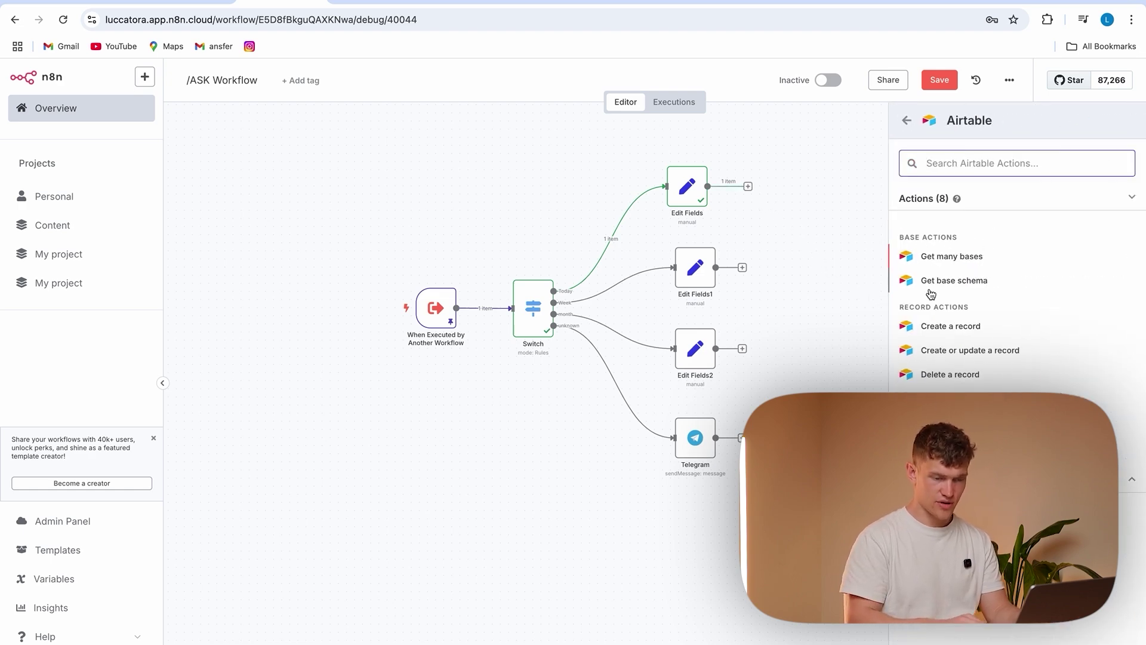
click(956, 423)
click(555, 167)
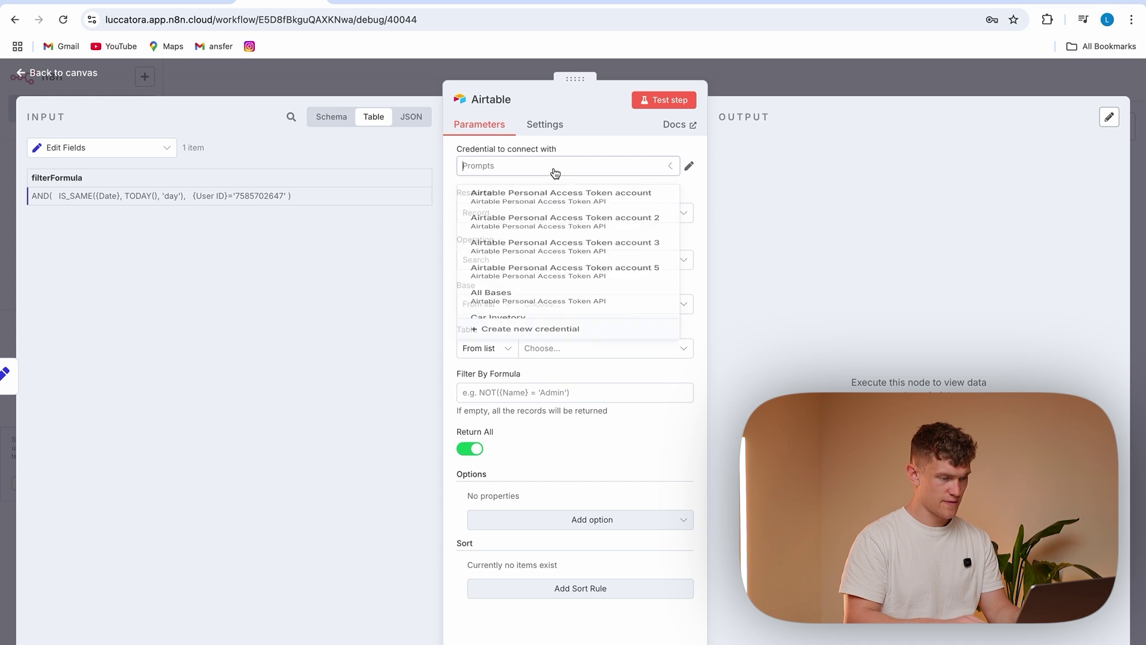
scroll(566, 296, up, 5)
click(565, 298)
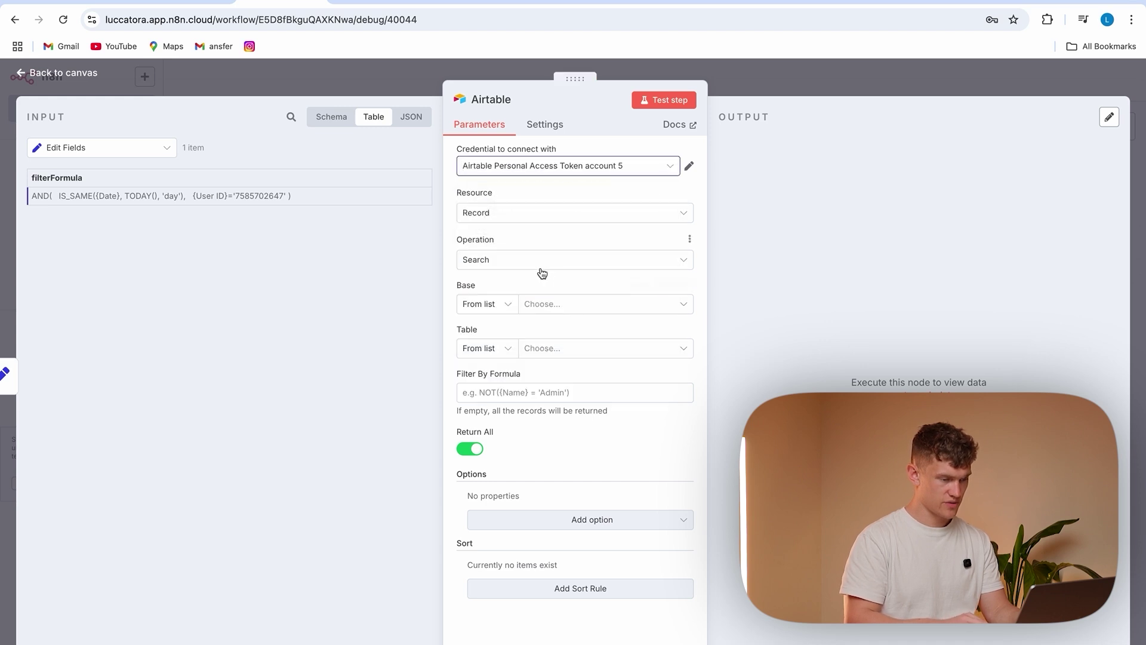
click(557, 306)
click(564, 358)
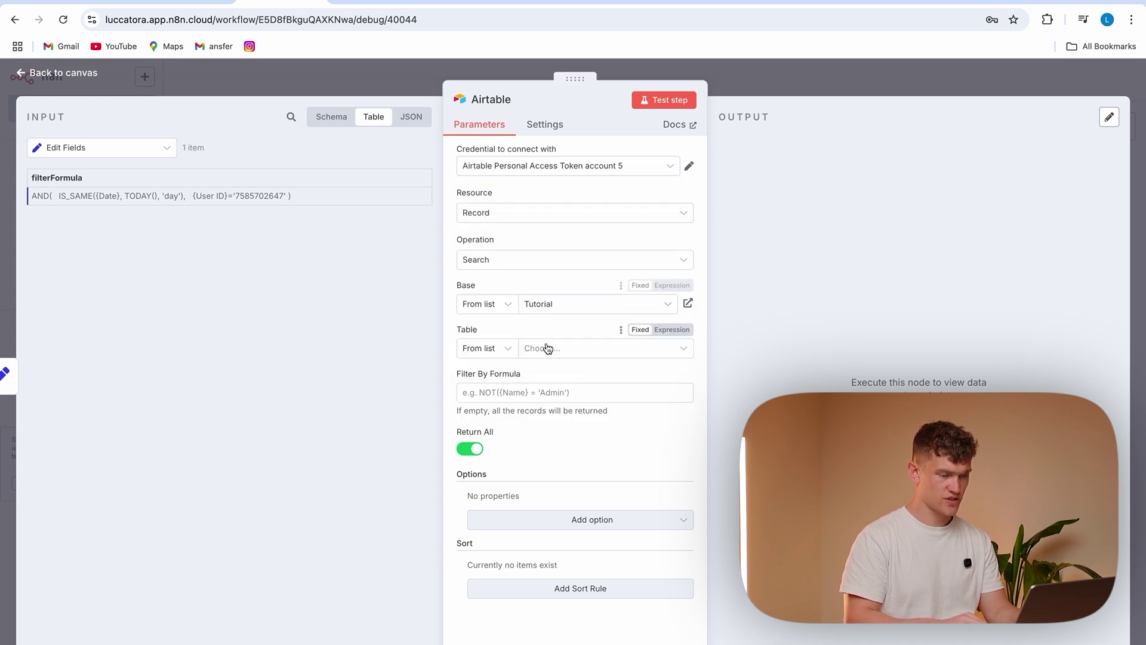
click(548, 352)
click(555, 407)
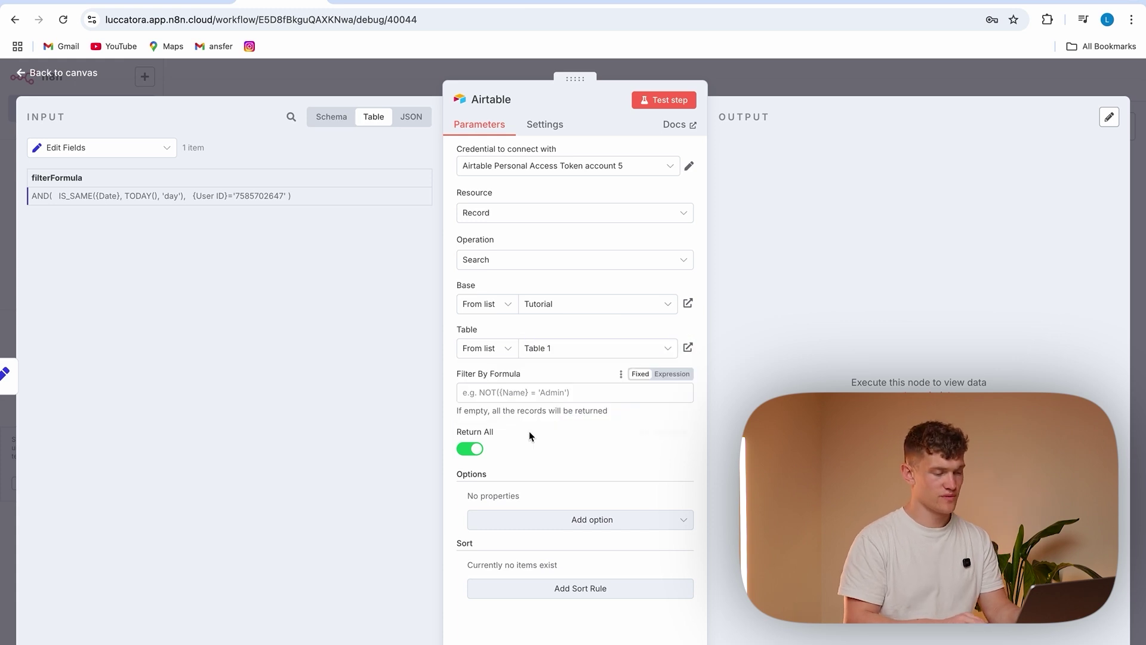
Filter the search by the incoming filterFormula, test it, and save the workflow
drag(96, 177, 545, 391)
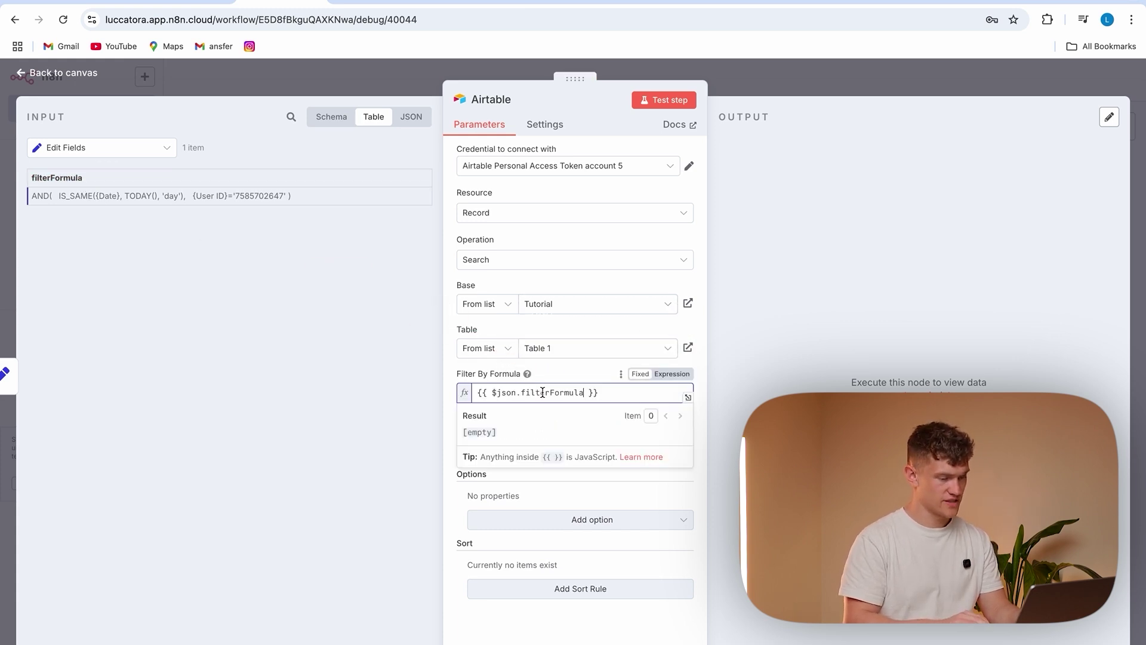
click(449, 411)
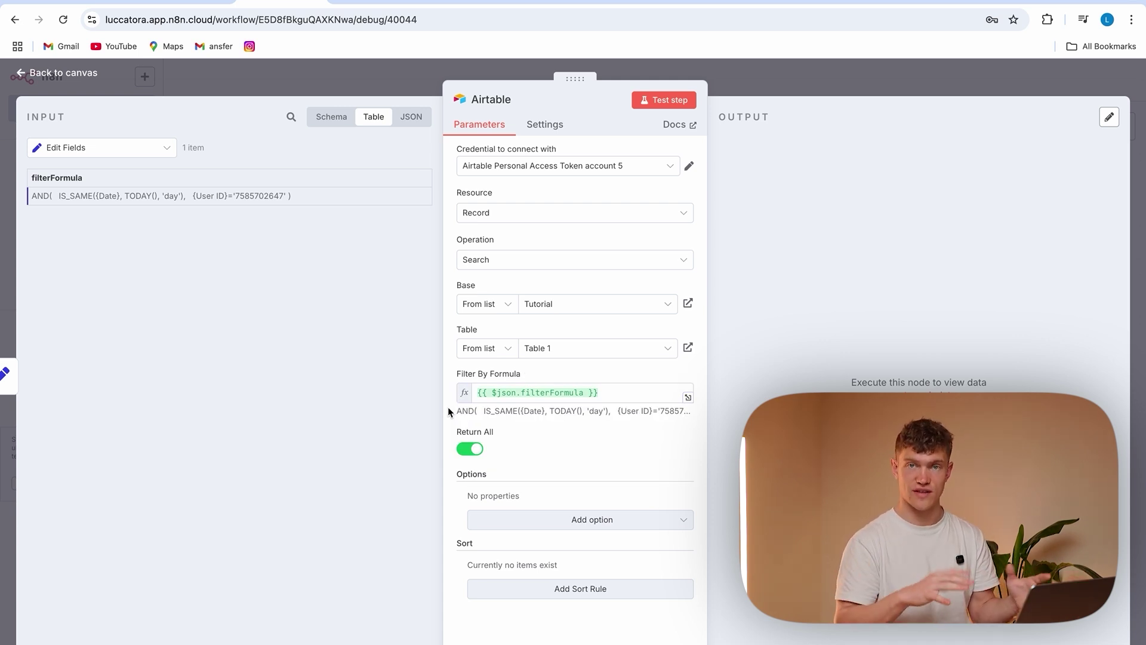
click(679, 100)
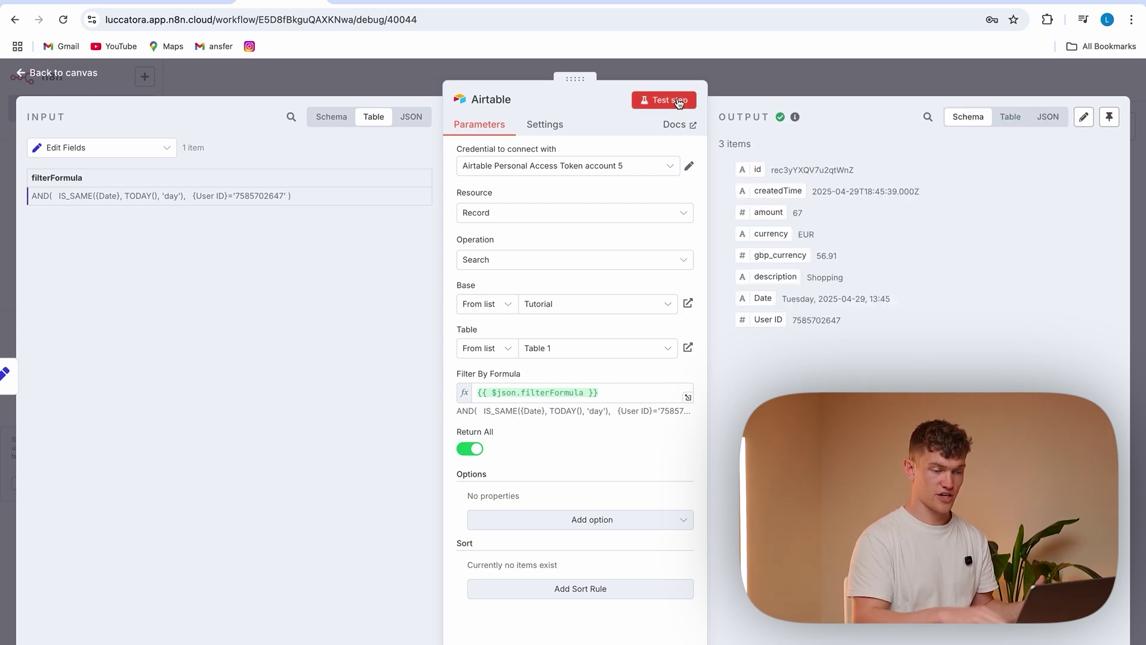
click(390, 68)
key(ctrl+s)
click(952, 291)
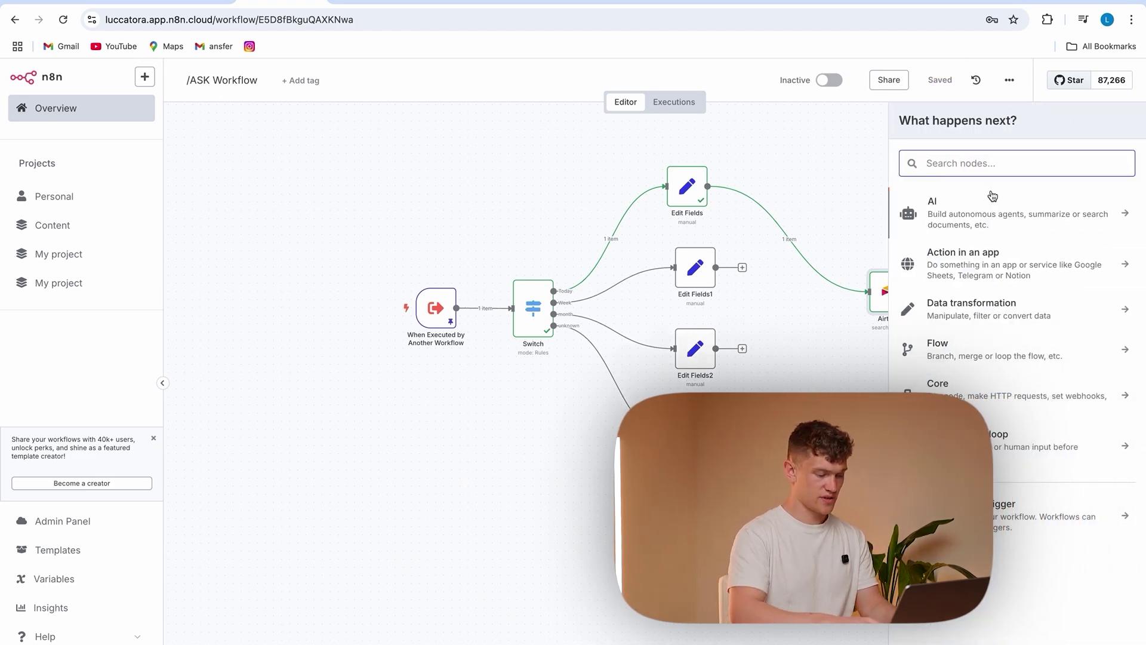
Add a Telegram 'Send a text message' step after the Airtable search
text(tele)
click(994, 203)
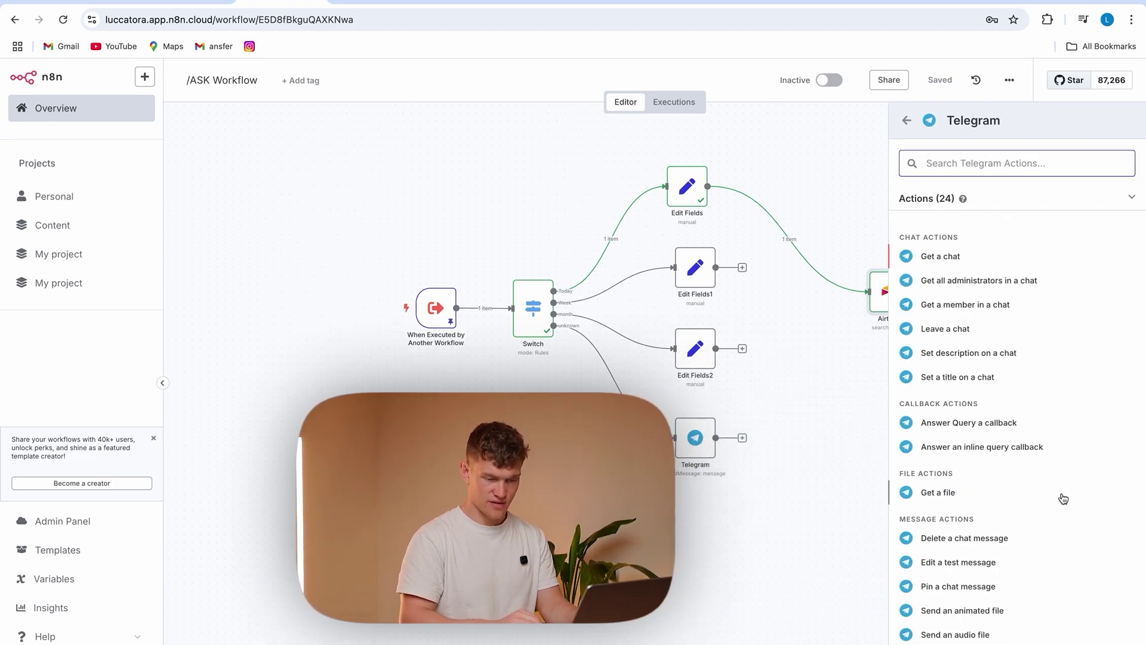
scroll(1063, 498, down, 5)
scroll(985, 409, up, 2)
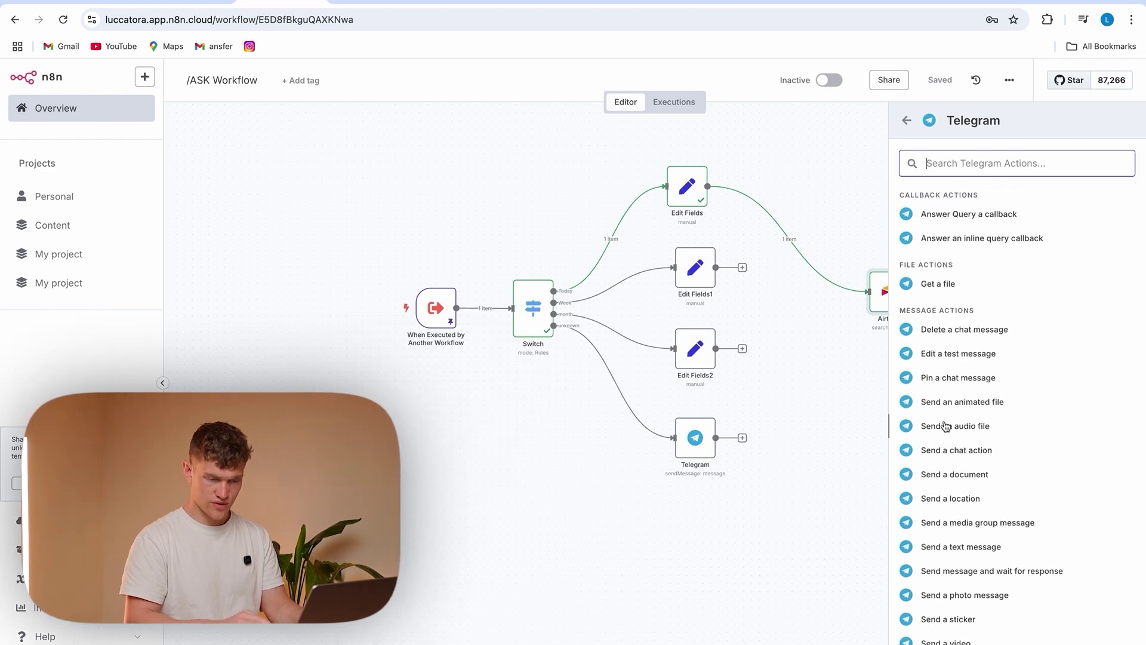
click(955, 547)
Map the triggering workflow's chatID into the Telegram Chat ID field
click(478, 301)
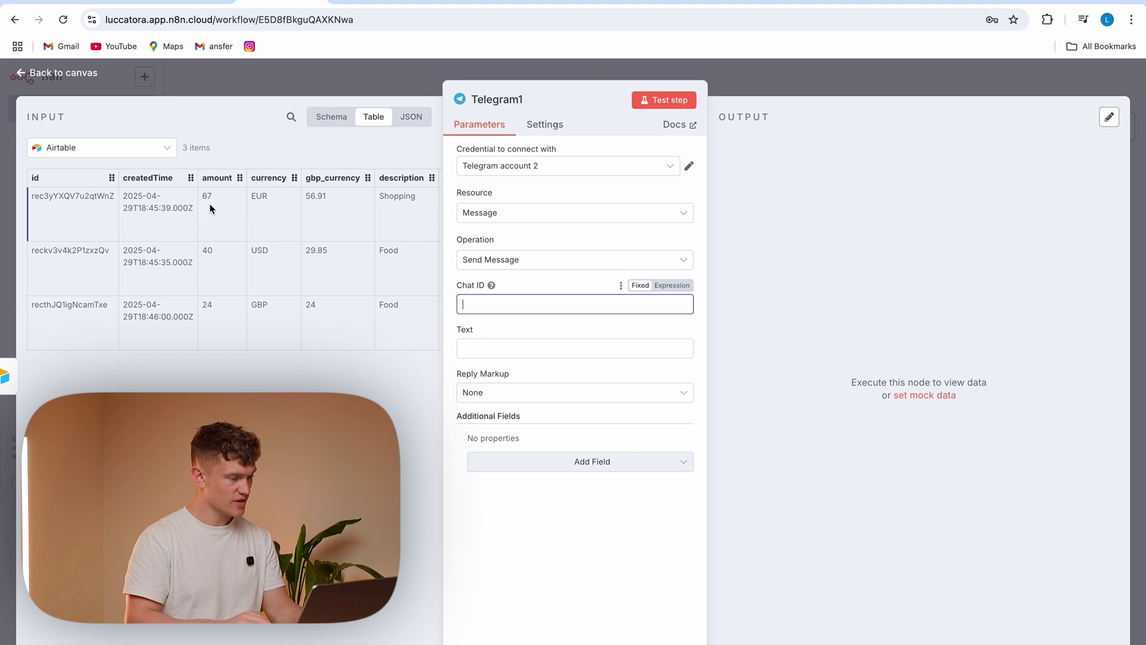
click(141, 147)
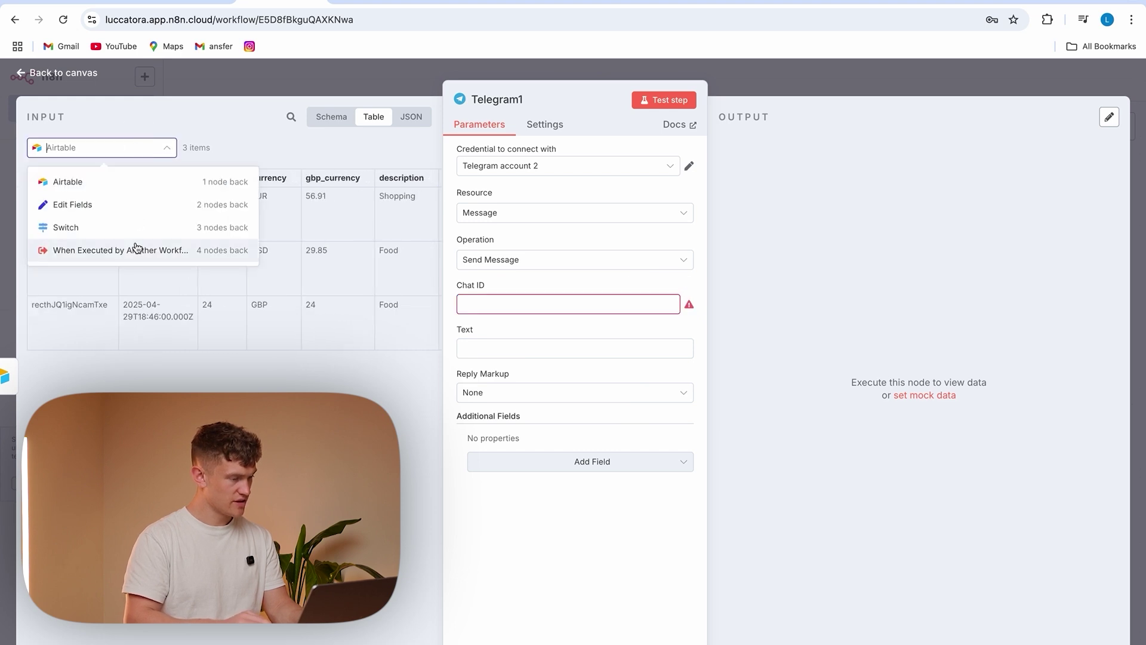
click(133, 248)
drag(255, 178, 504, 307)
click(462, 376)
click(107, 147)
click(106, 178)
click(500, 376)
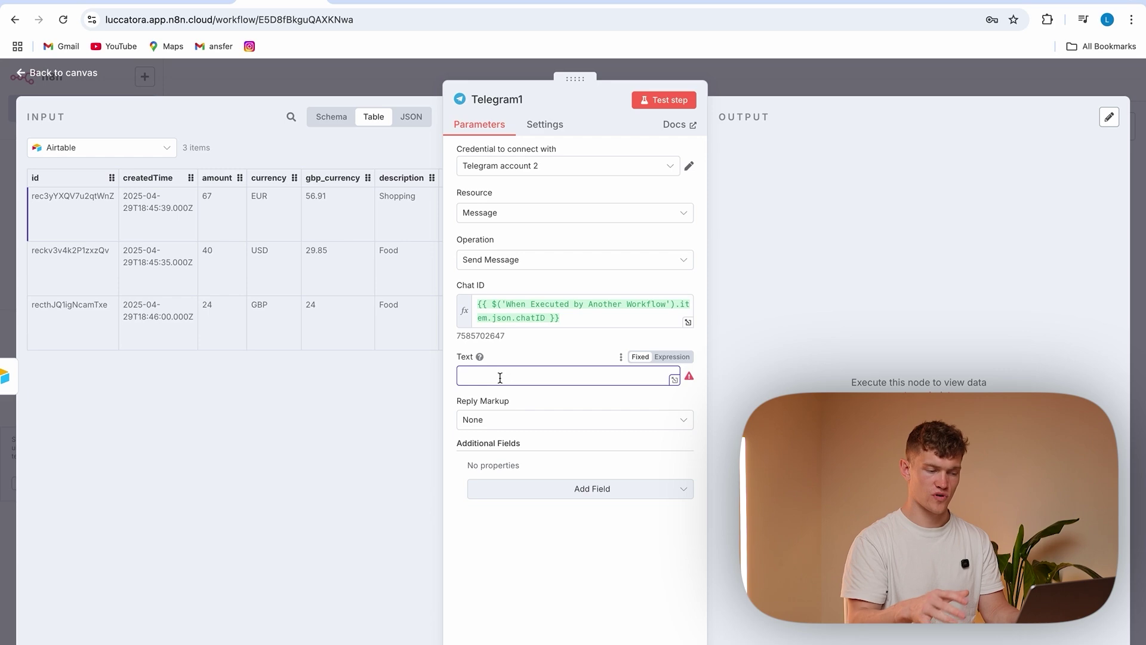
click(365, 89)
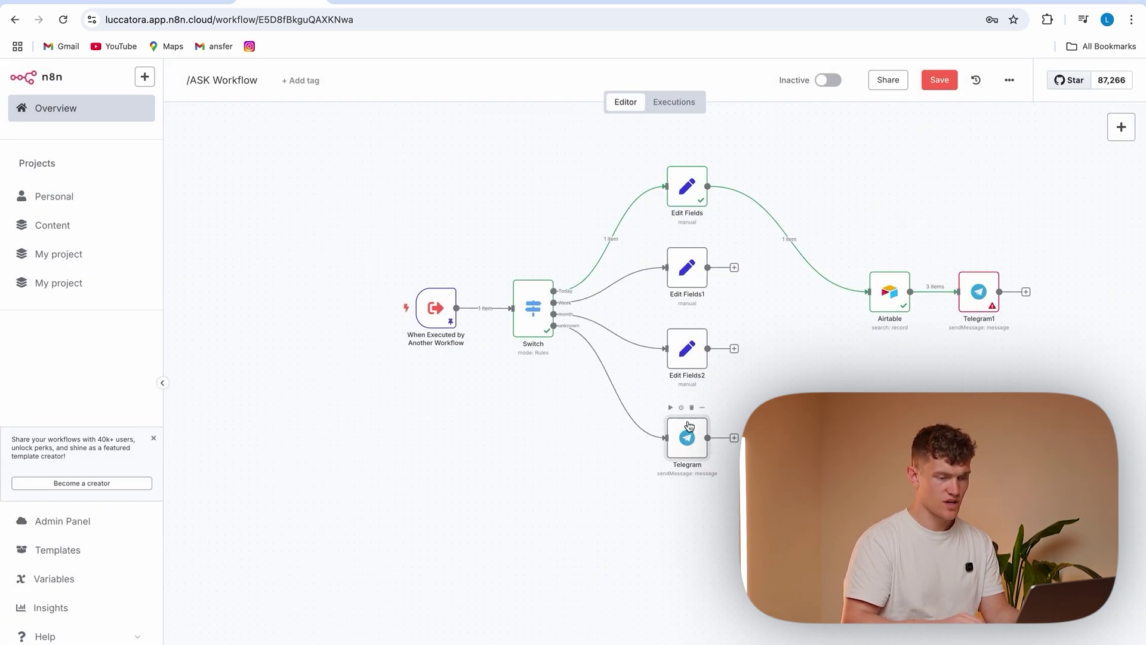
Connect Edit Fields1 and Edit Fields2 to Airtable, save, and delete the Telegram1 node
drag(753, 272, 865, 292)
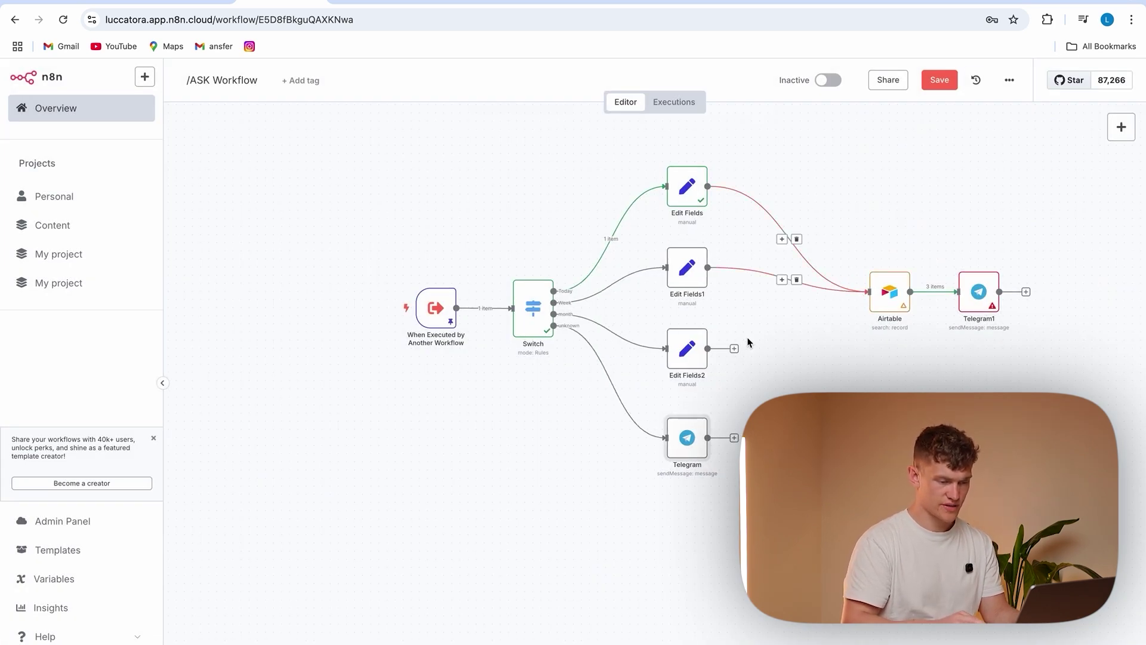
drag(737, 353, 882, 303)
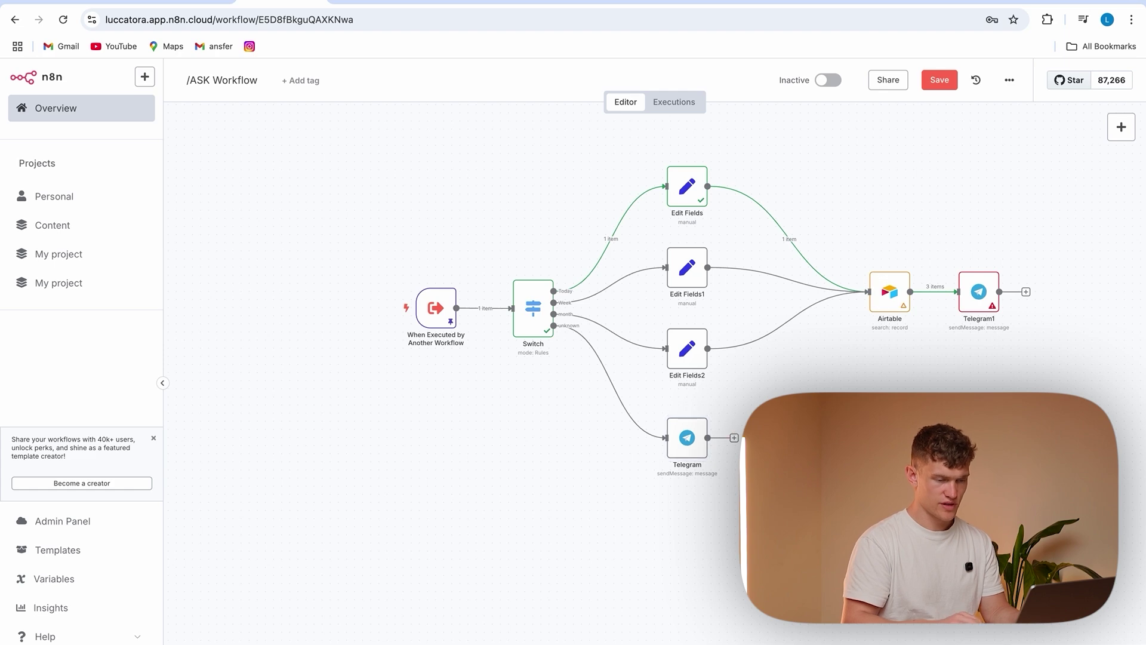
click(955, 79)
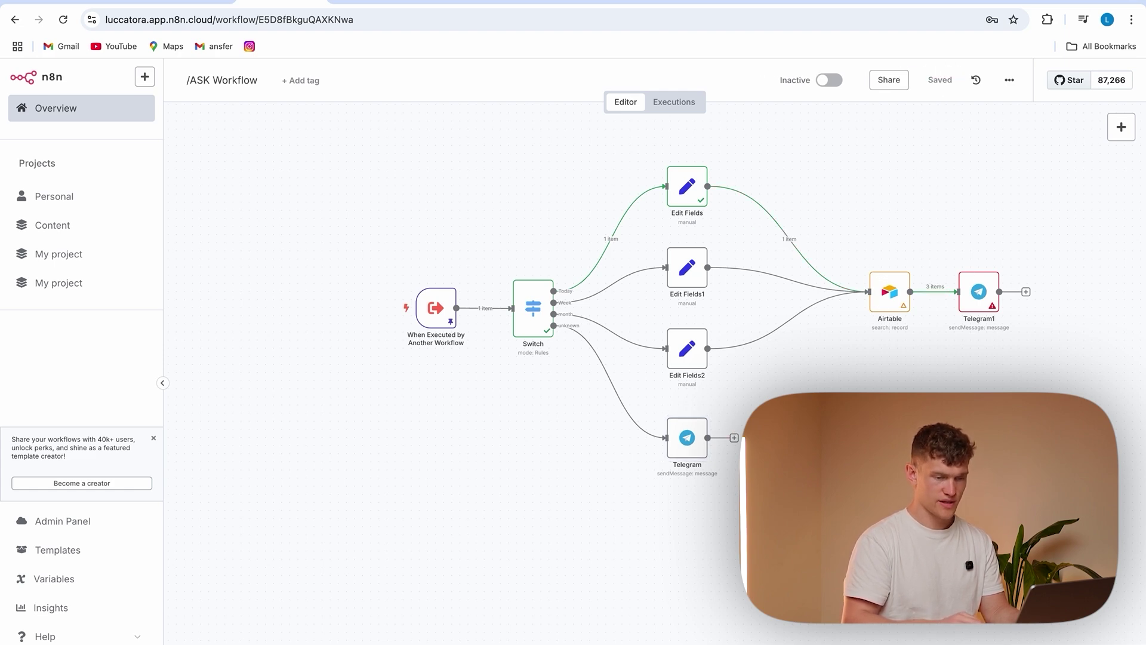
drag(941, 249, 1025, 348)
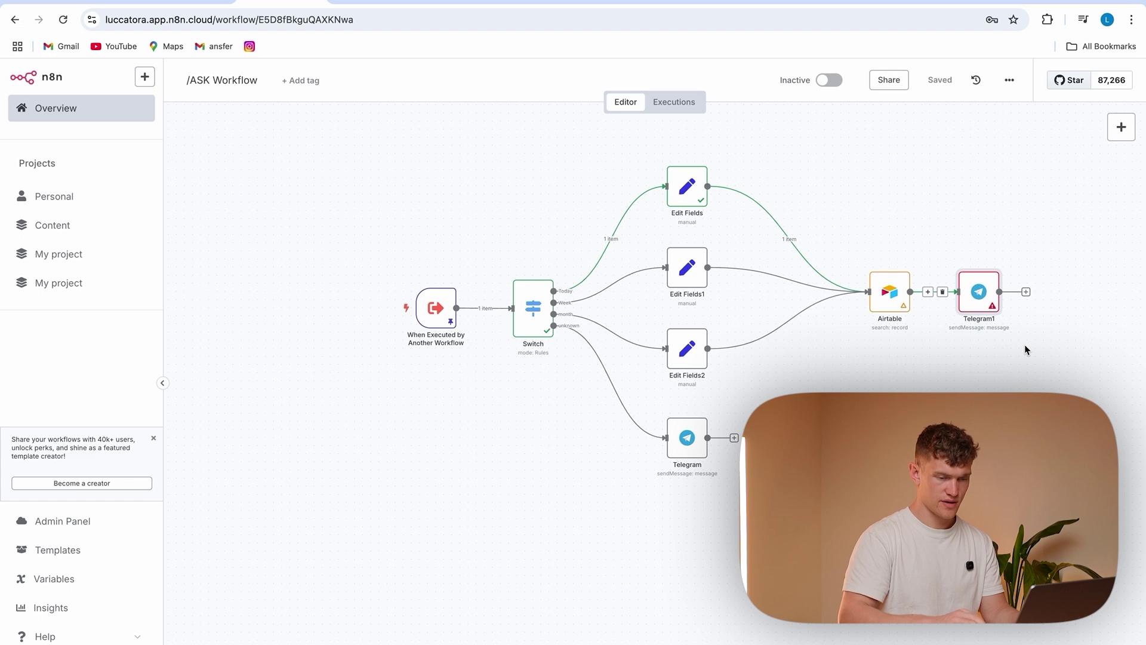
key(Delete)
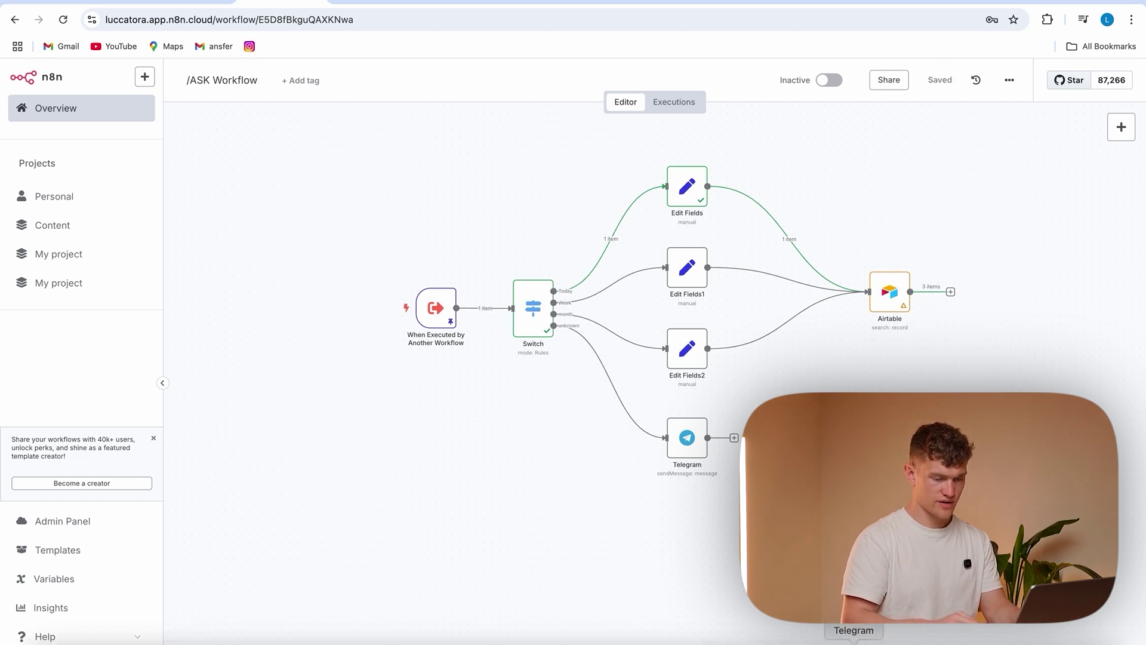
Save the workflow, then send '/ask week' to the Telegram bot
click(949, 82)
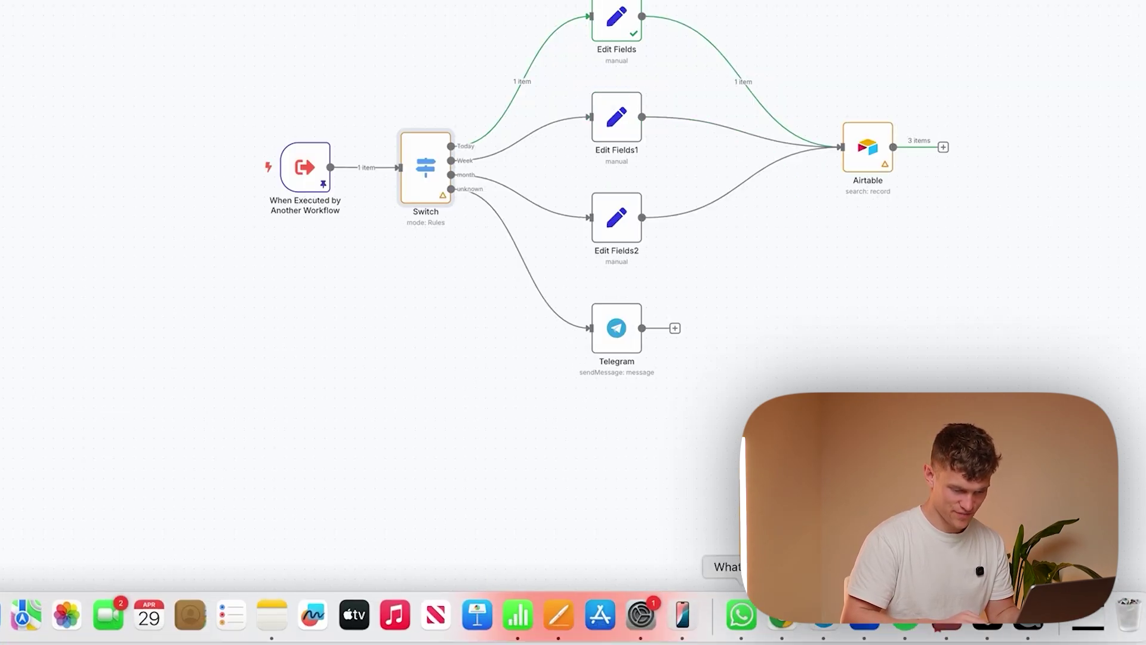
click(527, 608)
click(525, 619)
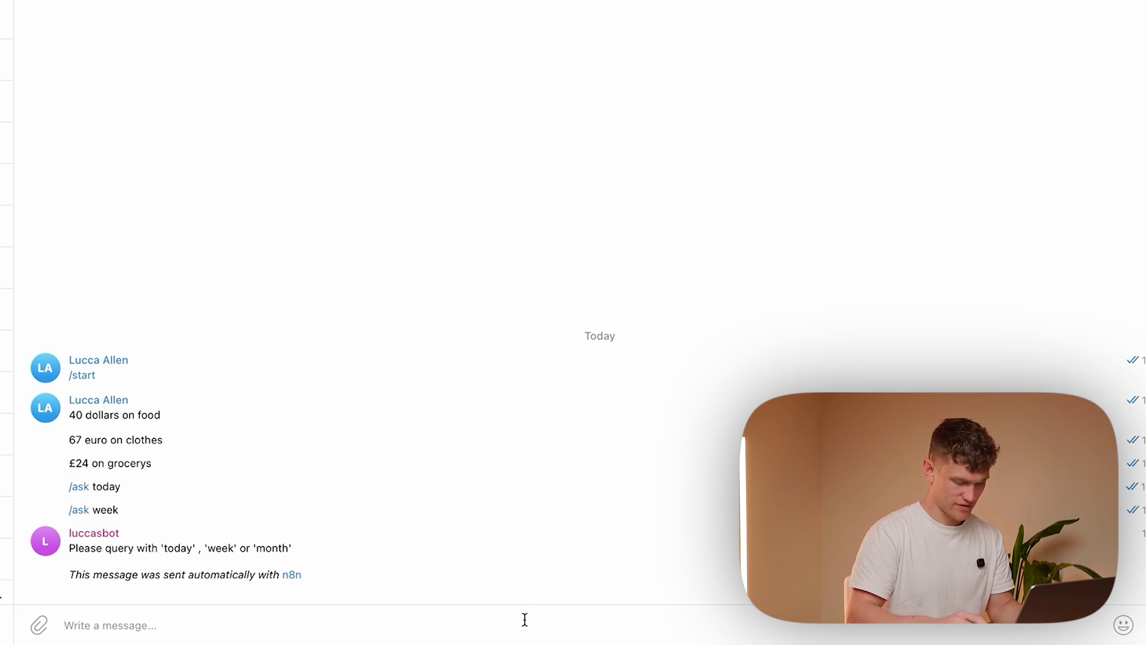
text(/ask week)
key(Return)
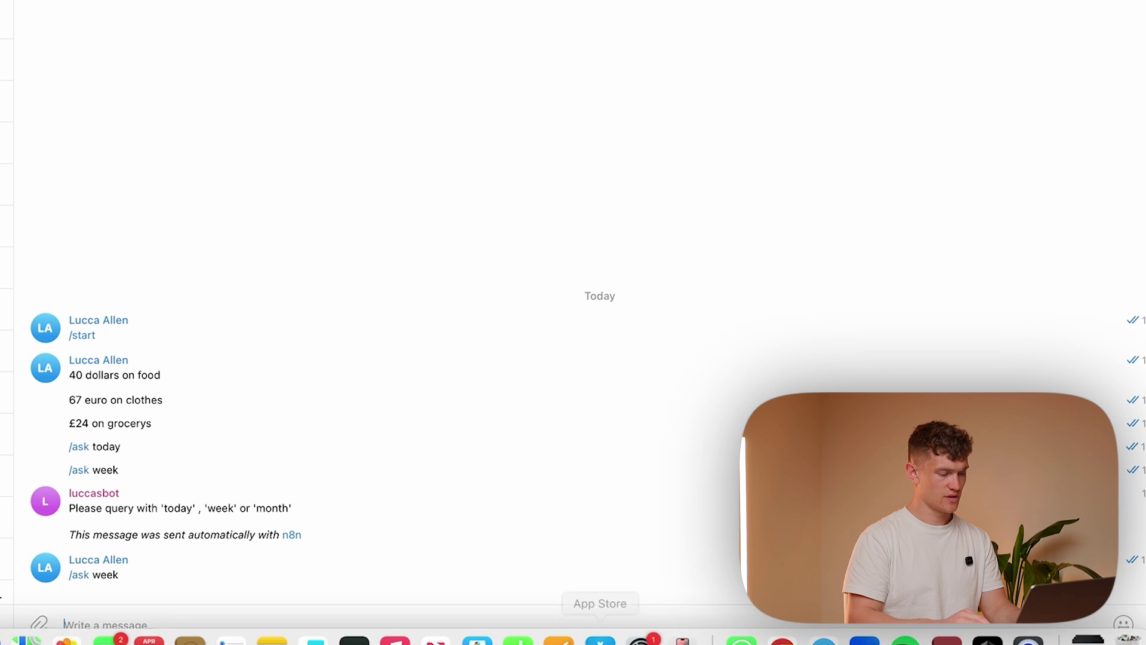
click(779, 621)
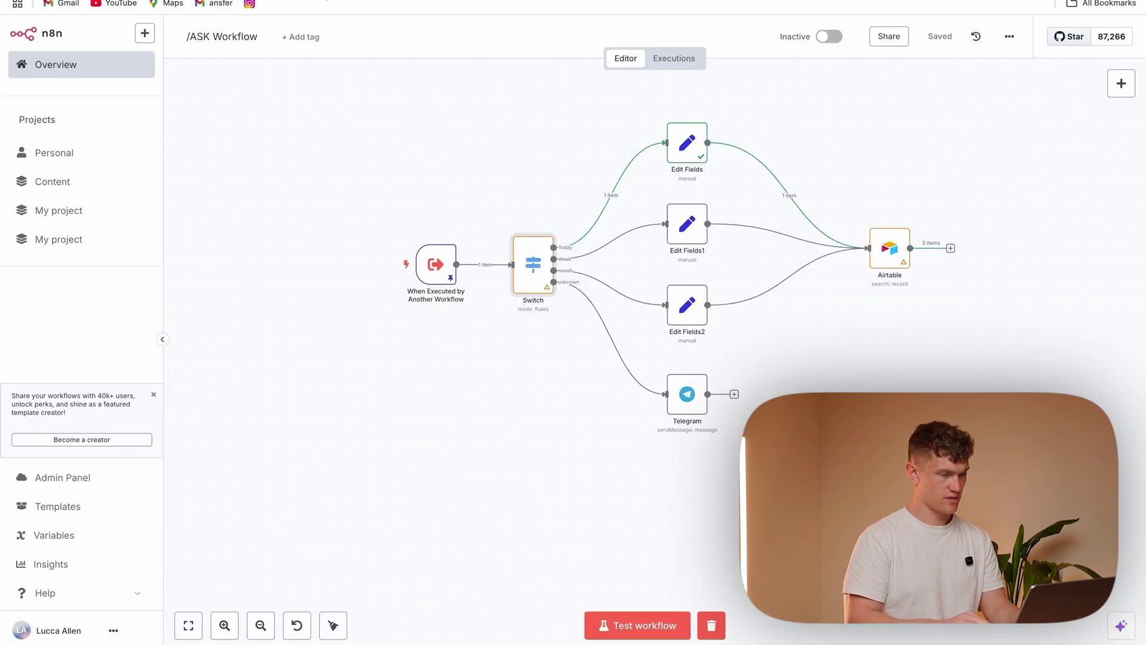
click(674, 58)
click(341, 158)
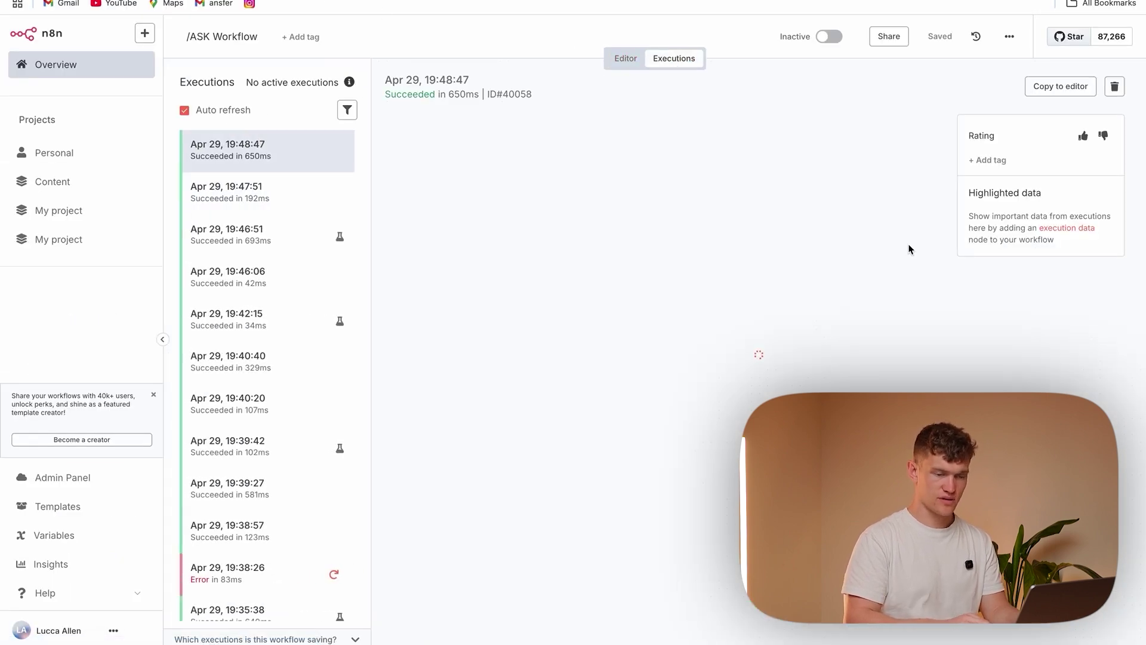
double_click(1057, 328)
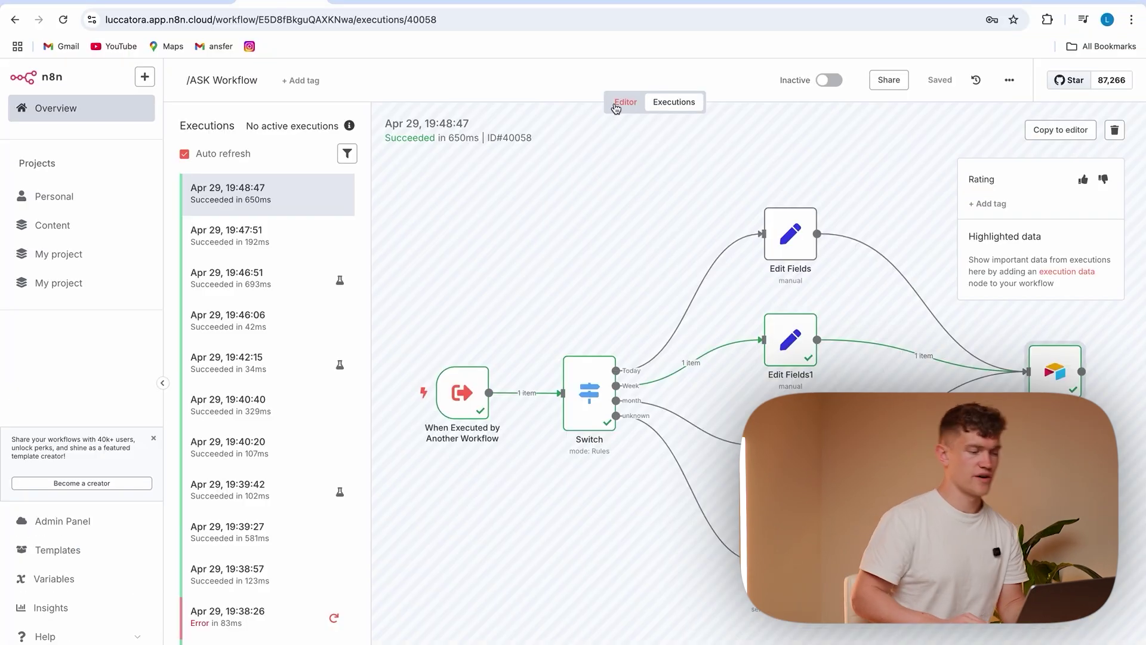
click(618, 105)
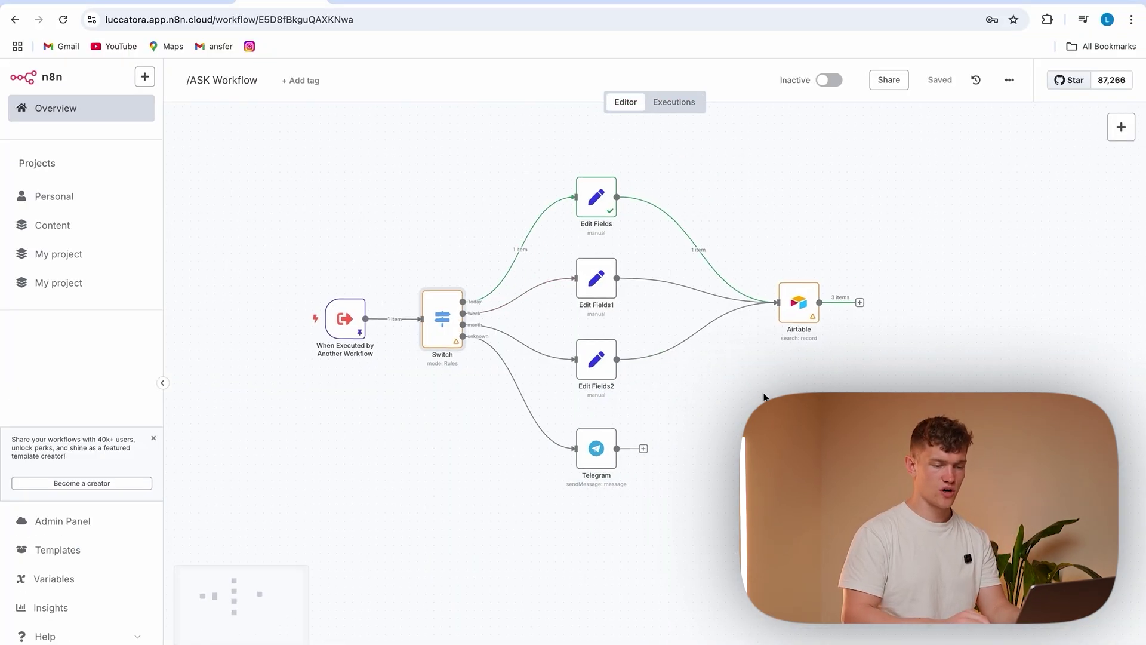
Add a Code step after Airtable with the pasted gbp_currency-summing script and test it
click(782, 302)
text(code)
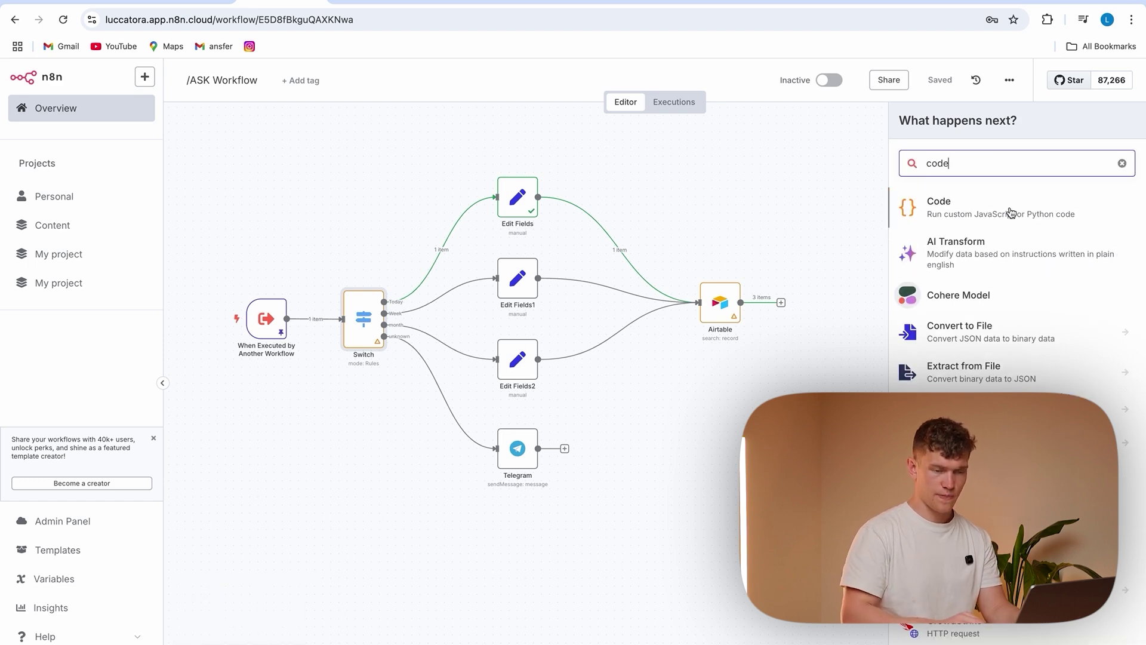
click(1011, 213)
drag(519, 365, 449, 299)
key(BackSpace)
text(// if no items: if (items.length === 0) {   return [{ json: { reply: 'No expenses found.' } }]; } // else summarize total: const total = items.reduce((sum,i)=>sum + i.json.gbp_currency, 0); return [{ json: { reply: `Total £${total.toFixed(2)} over your selected period.` } }];)
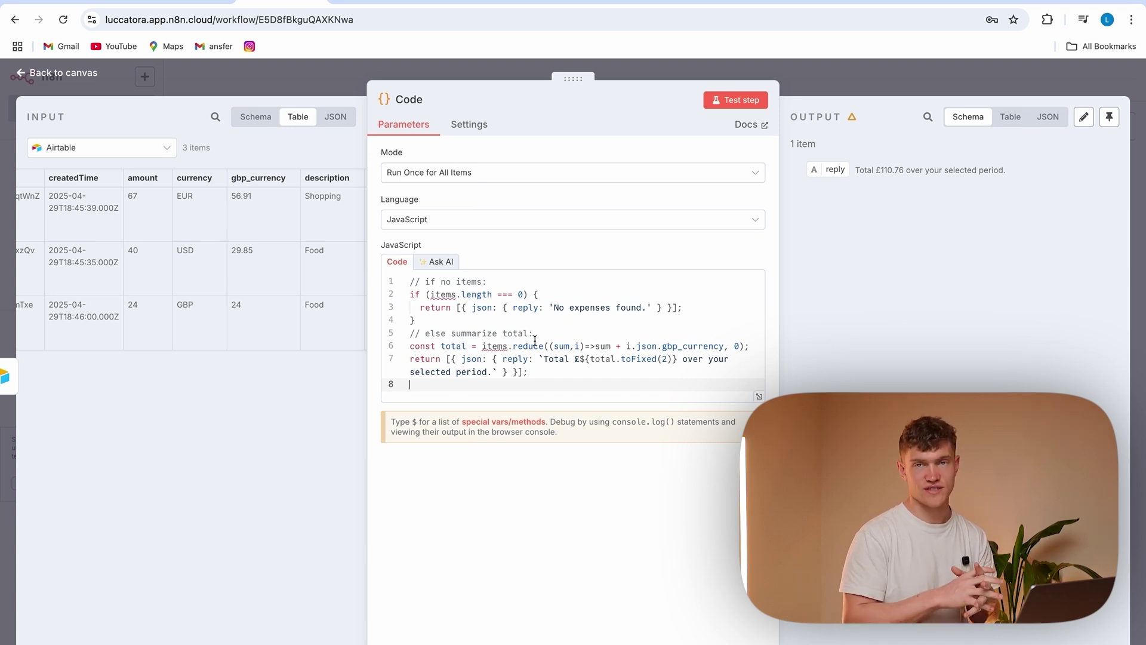
click(732, 101)
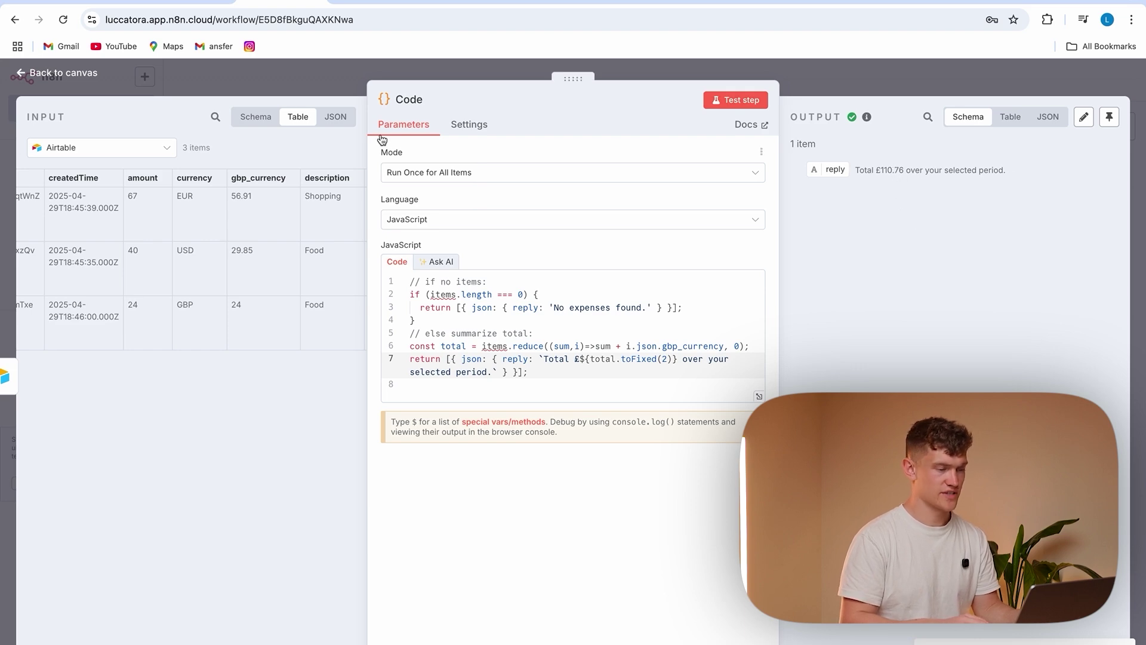
Add a Telegram 'Send a text message' node after the Code step
click(323, 78)
click(869, 303)
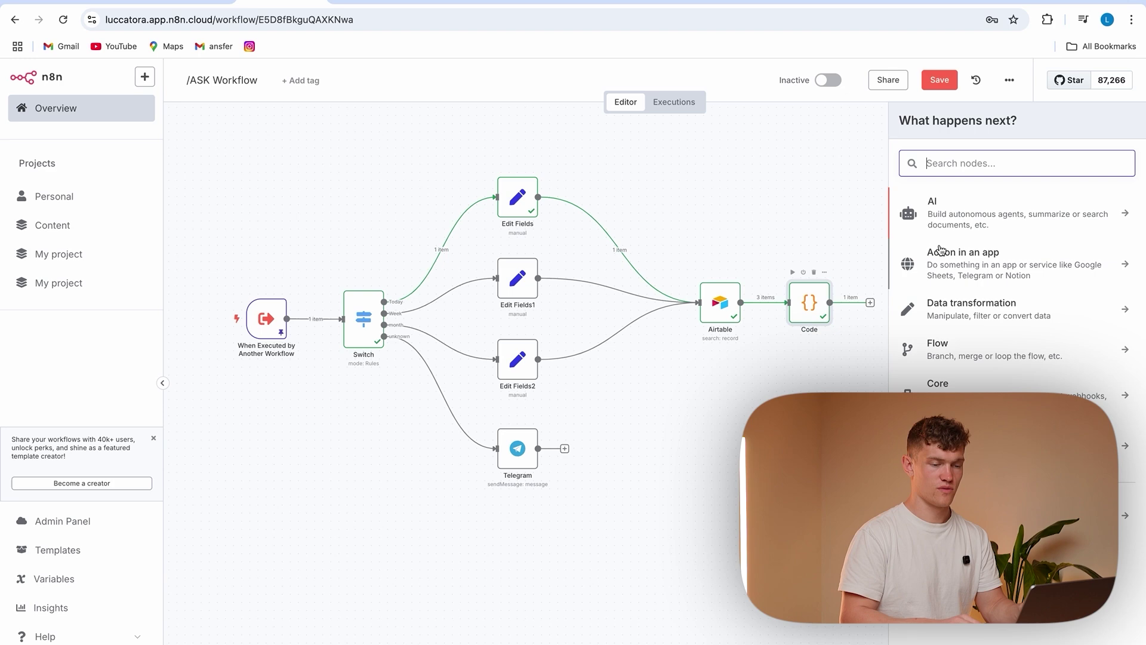
text(tele)
click(1048, 208)
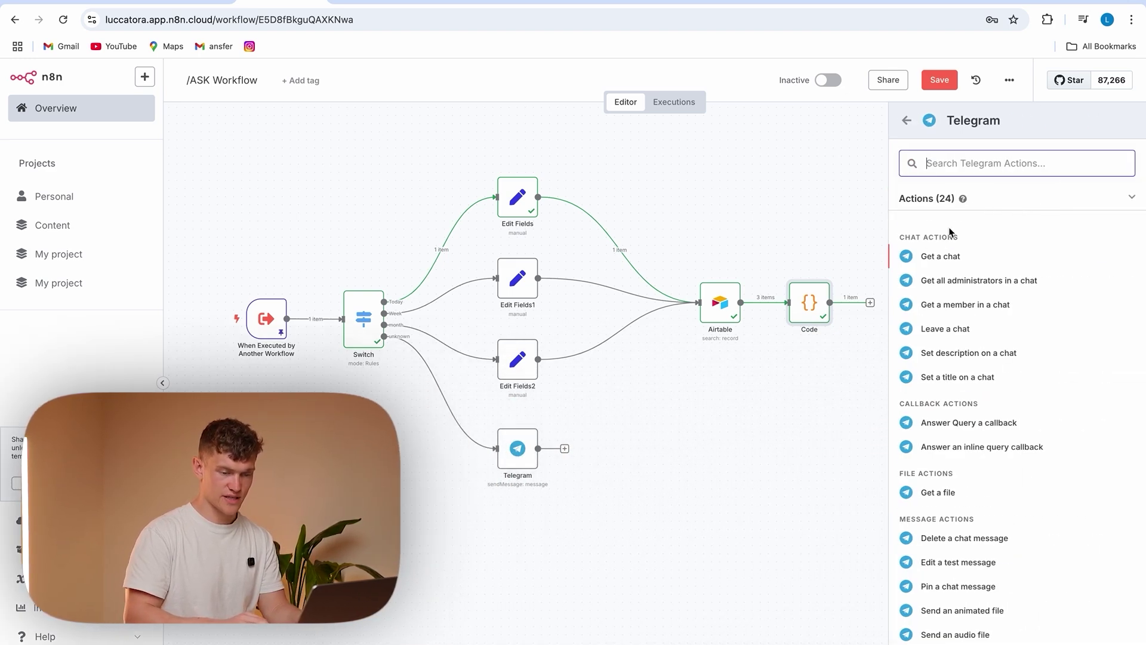
scroll(975, 566, down, 3)
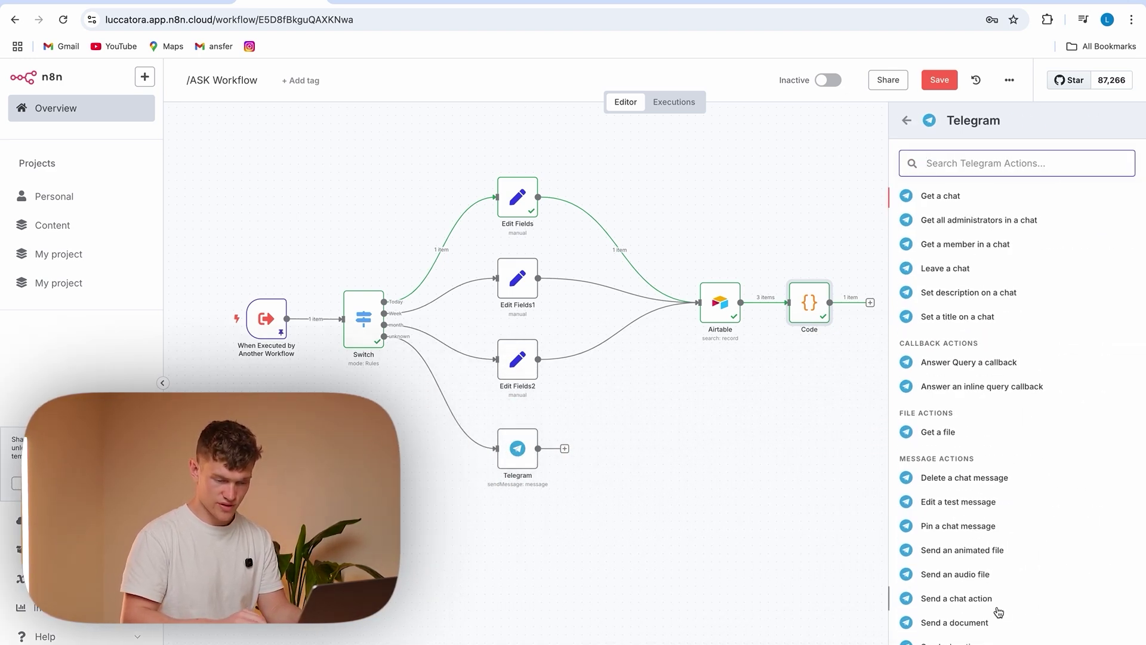
click(931, 622)
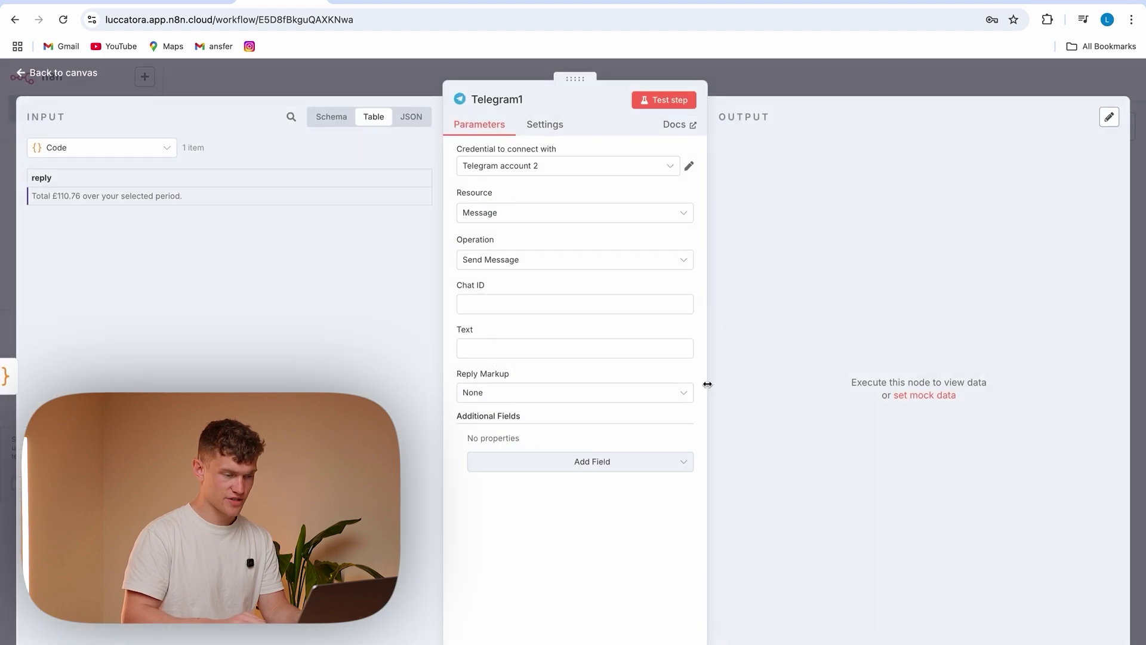
Map the trigger's chatID into Chat ID and the Code reply into Text, then test
click(513, 303)
click(146, 148)
click(140, 318)
drag(239, 178, 507, 306)
click(448, 380)
drag(582, 318, 473, 297)
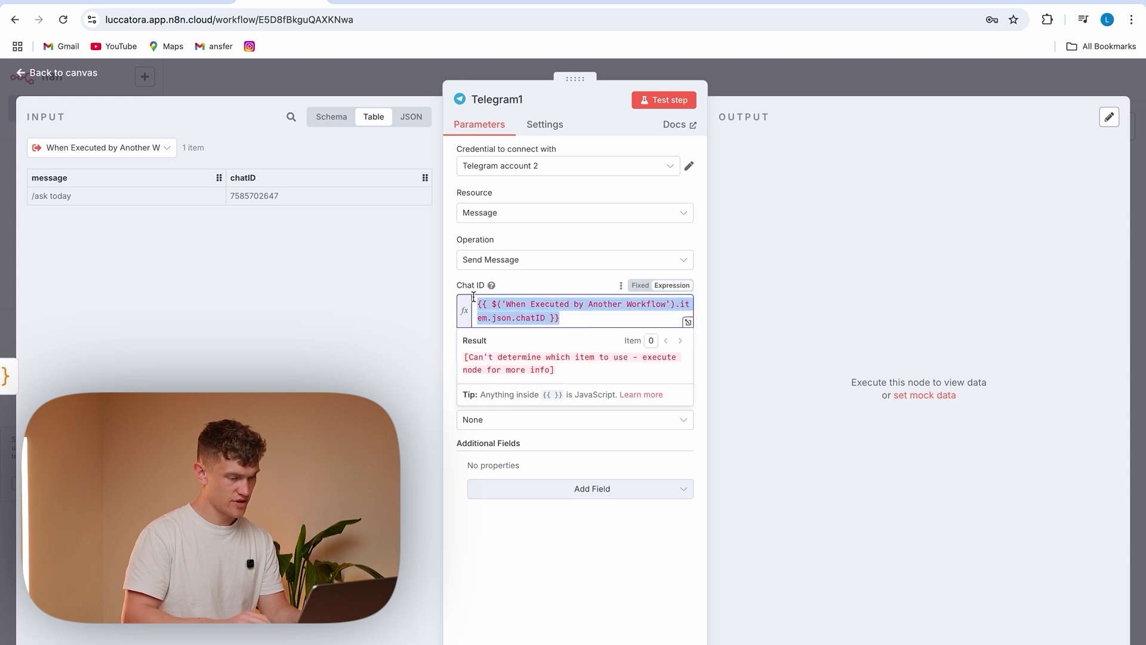
click(449, 345)
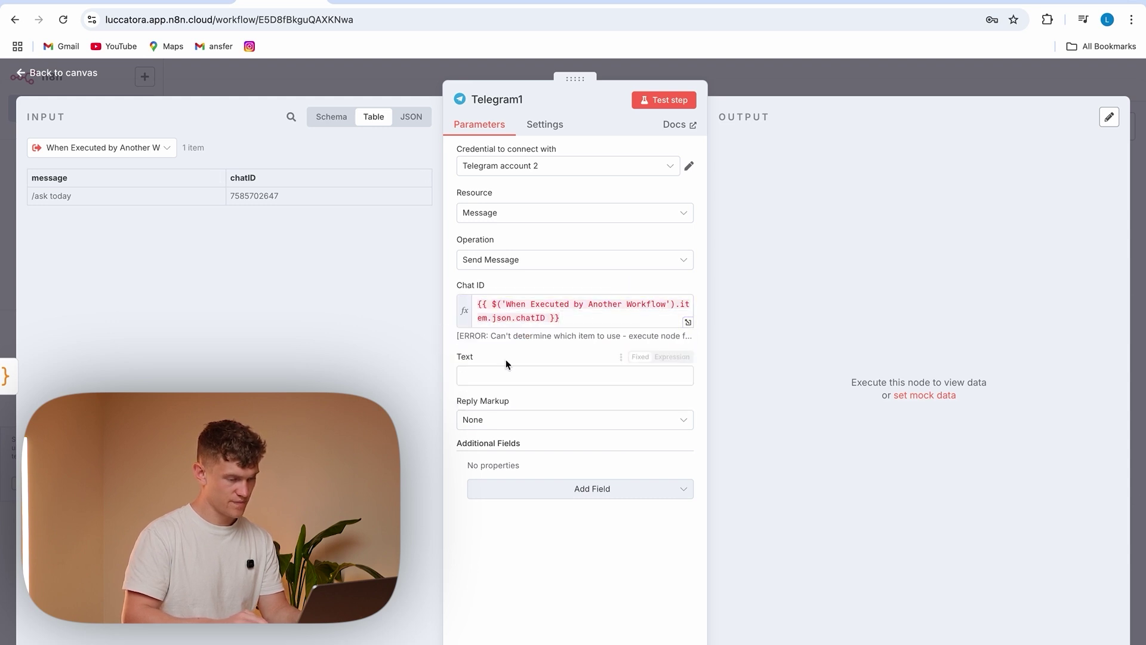
click(102, 148)
click(103, 185)
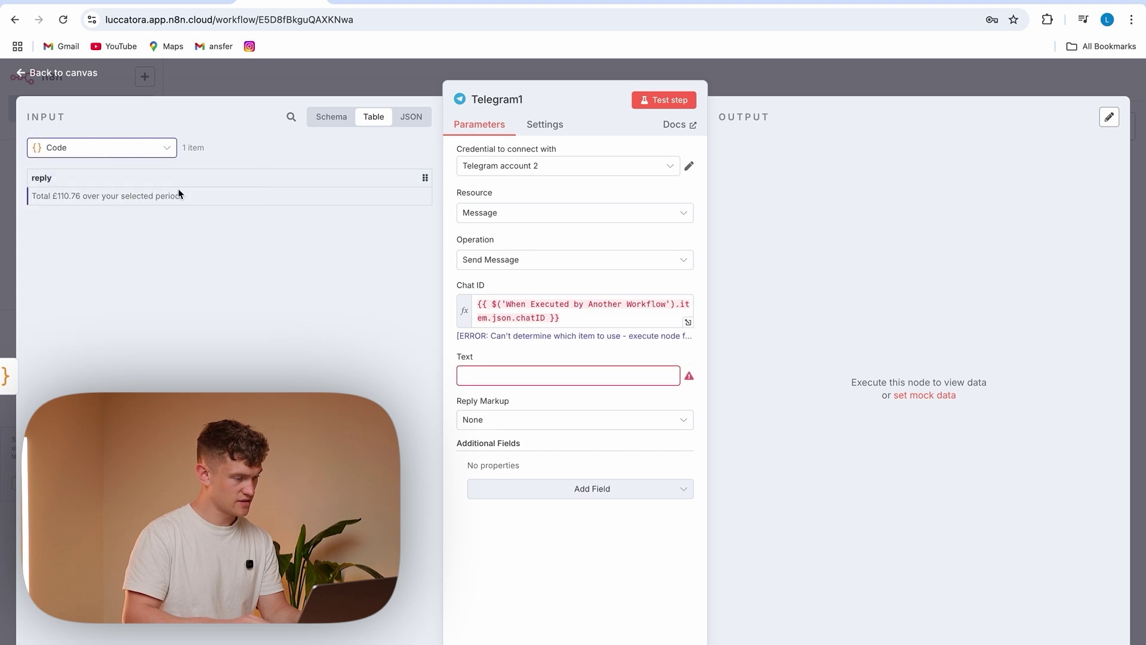
drag(108, 177, 499, 376)
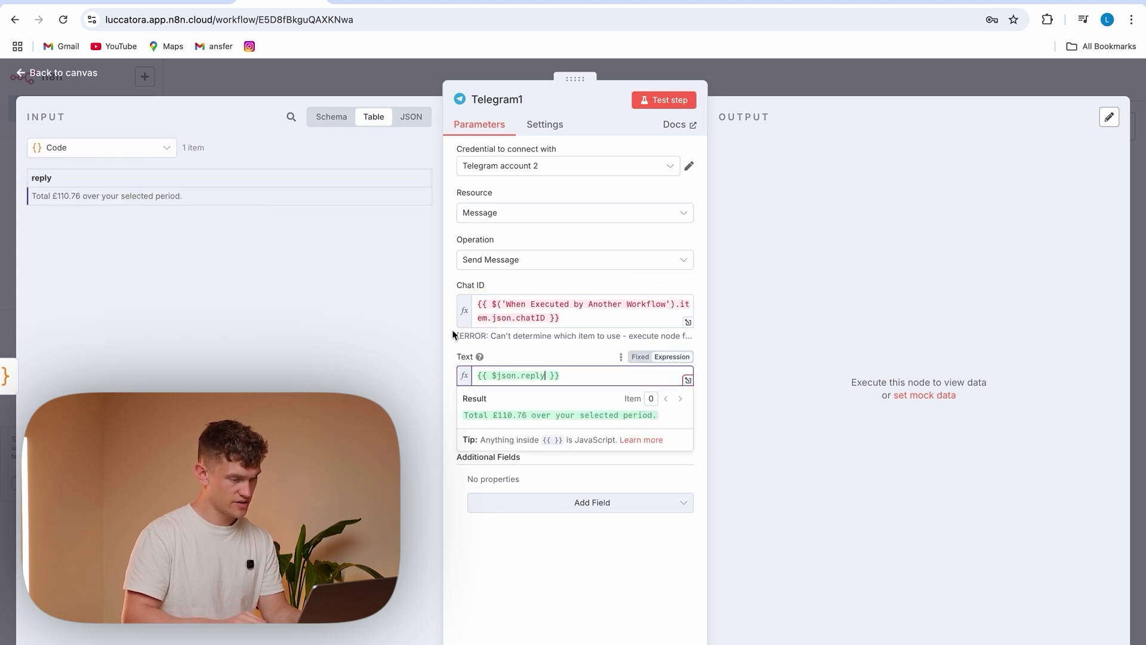
click(670, 101)
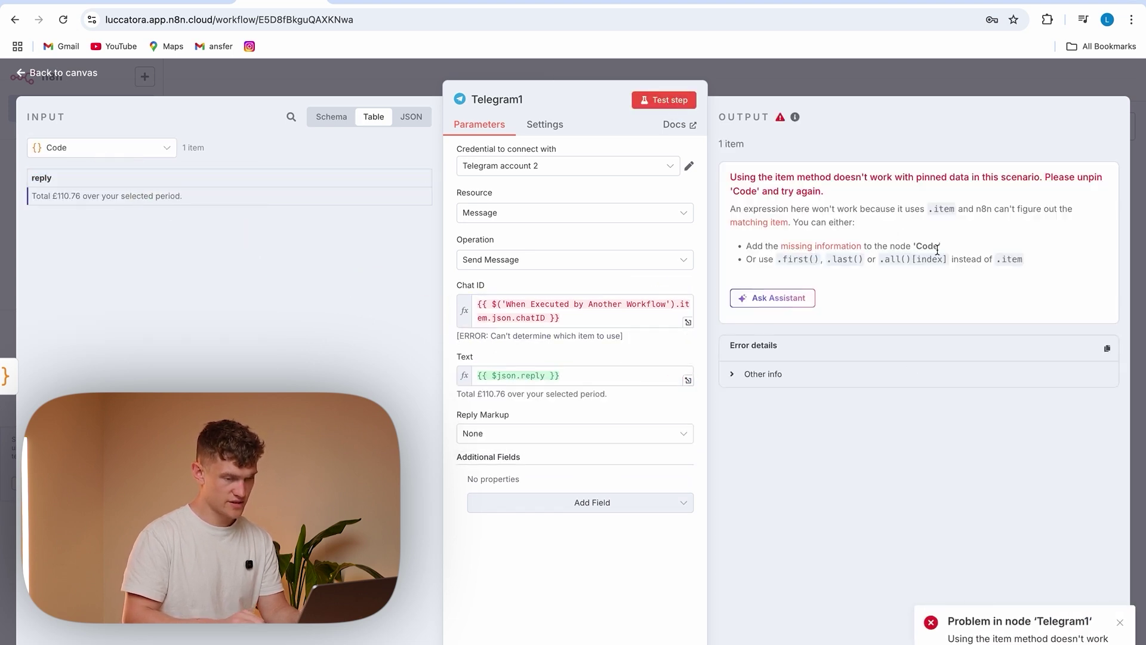
Change the Chat ID expression from .item to .first() and re-run the Telegram step
click(492, 318)
key(BackSpace)
key(BackSpace)
key(BackSpace)
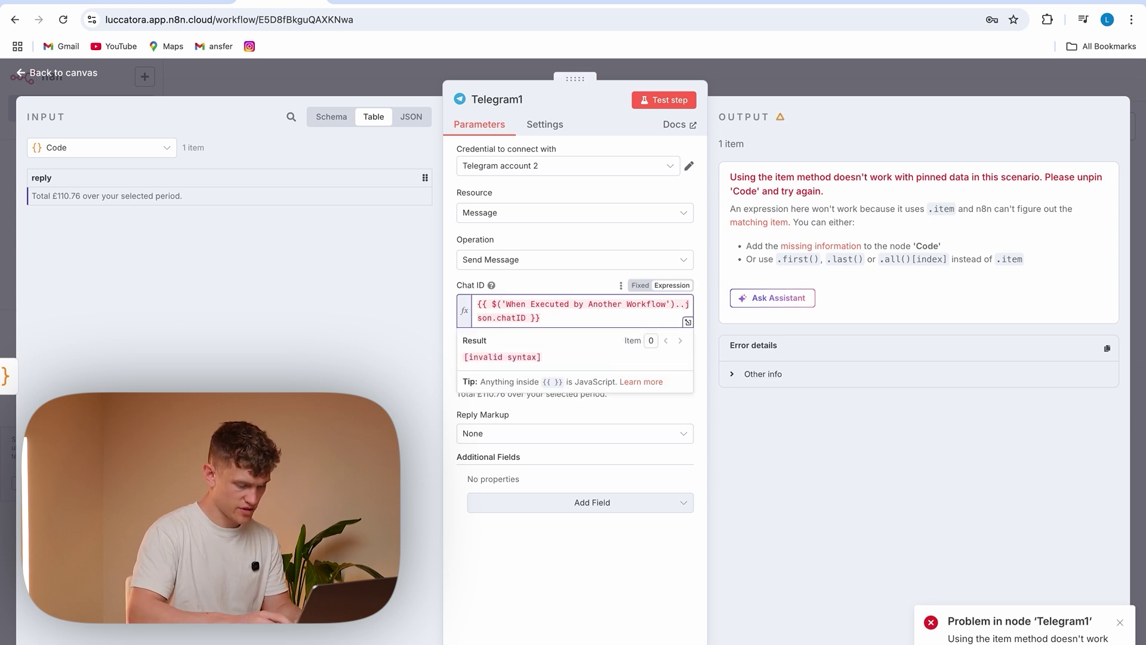
text(first)
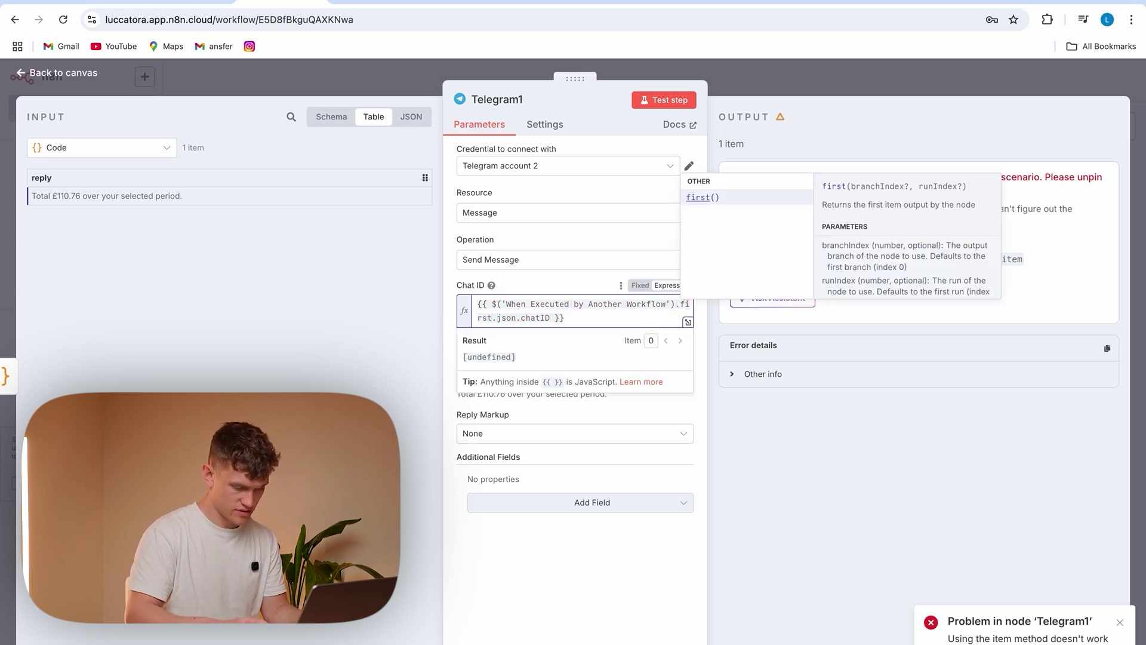
key(Return)
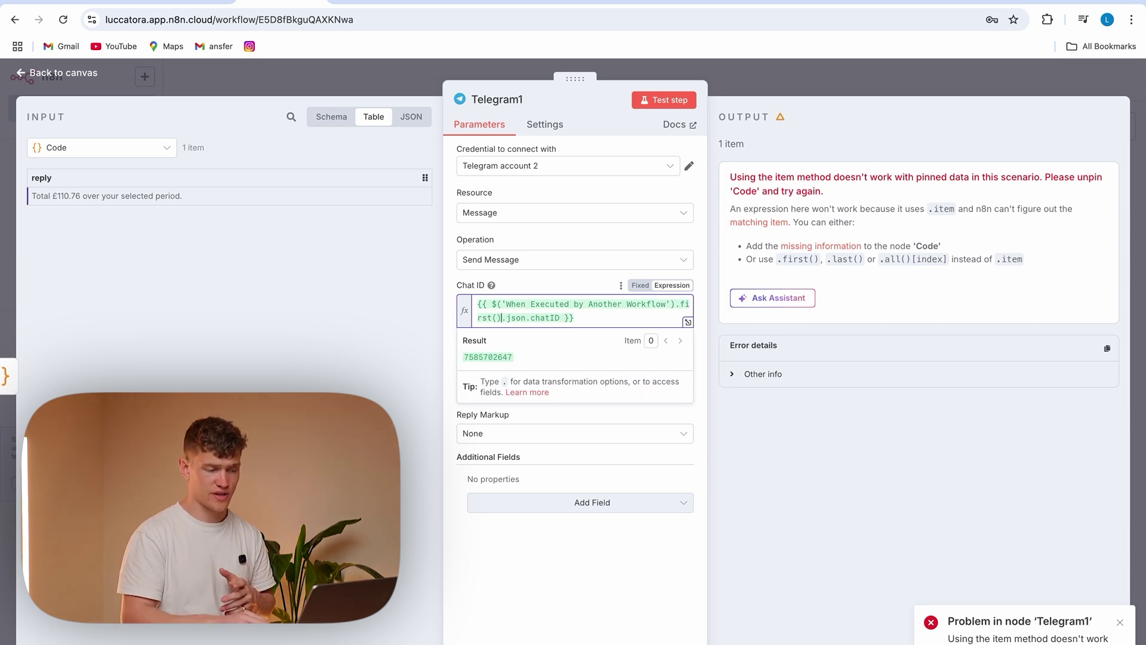
click(574, 233)
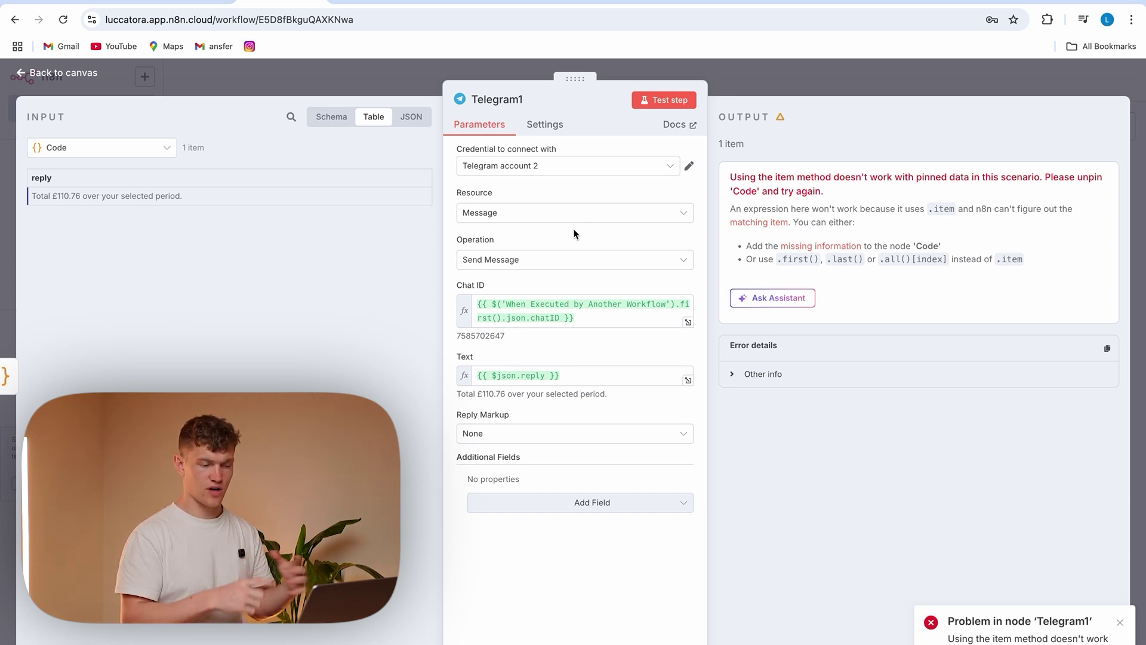
click(663, 100)
Send '/ask today' in Telegram and check the bot's £110.76 total reply
click(852, 644)
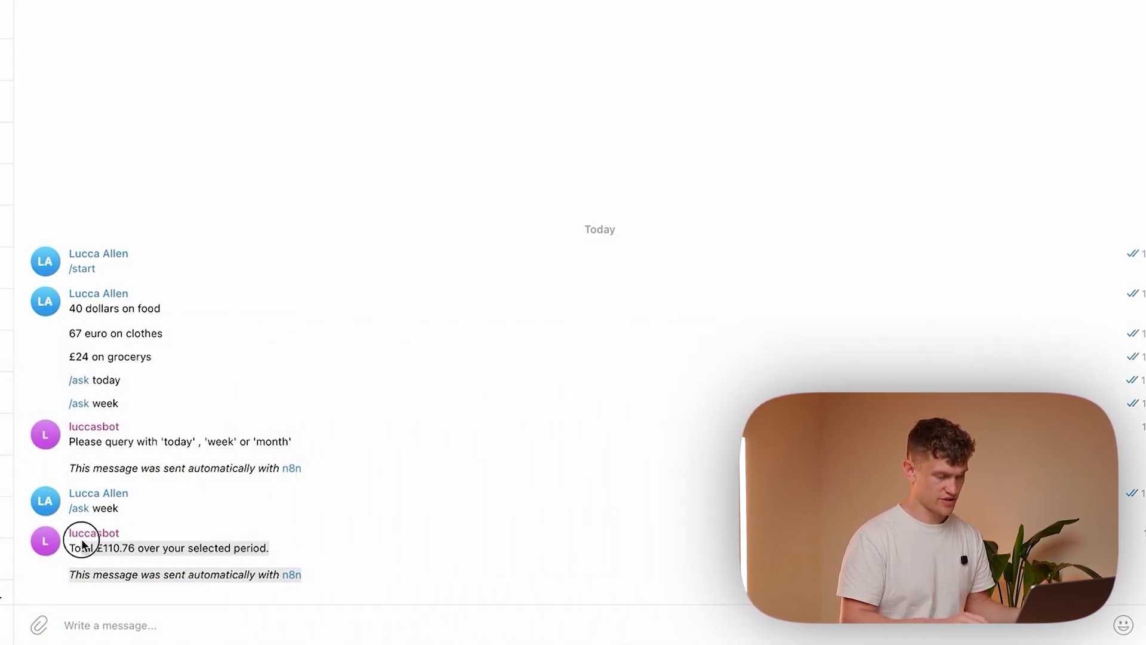
click(162, 626)
text(/ask today)
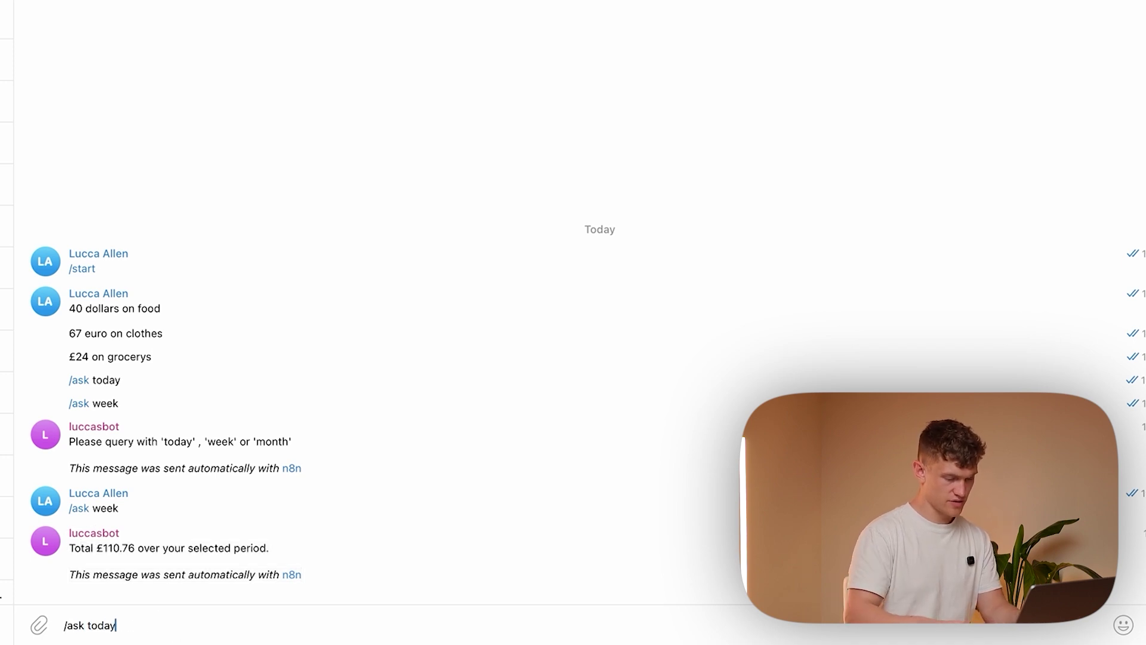
key(Return)
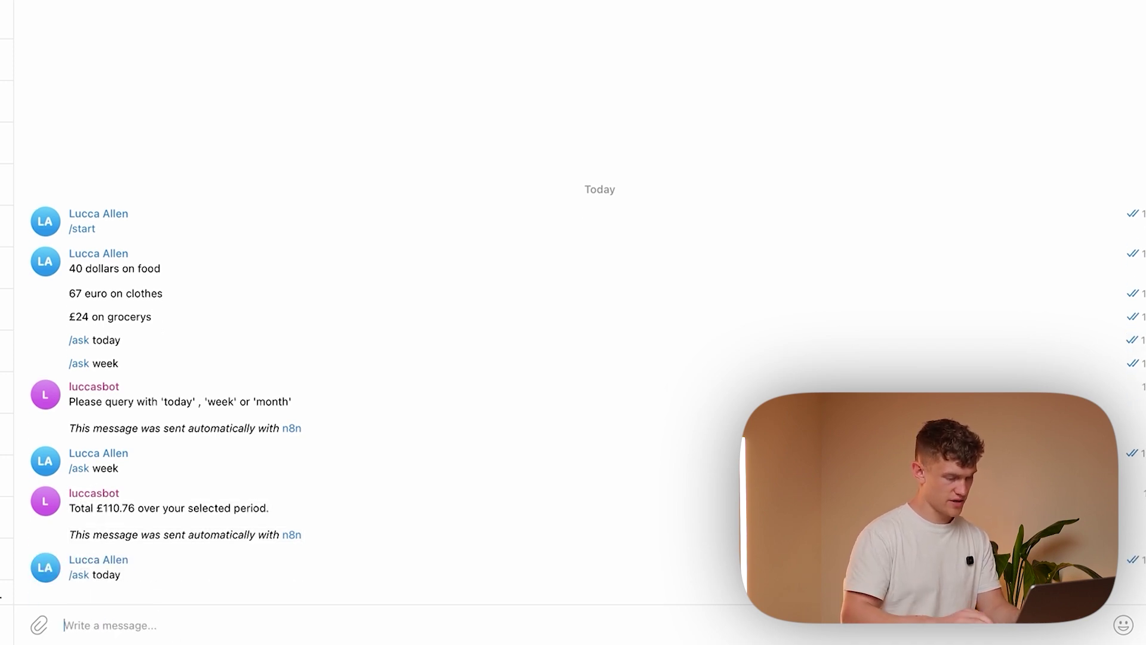
drag(71, 545, 284, 564)
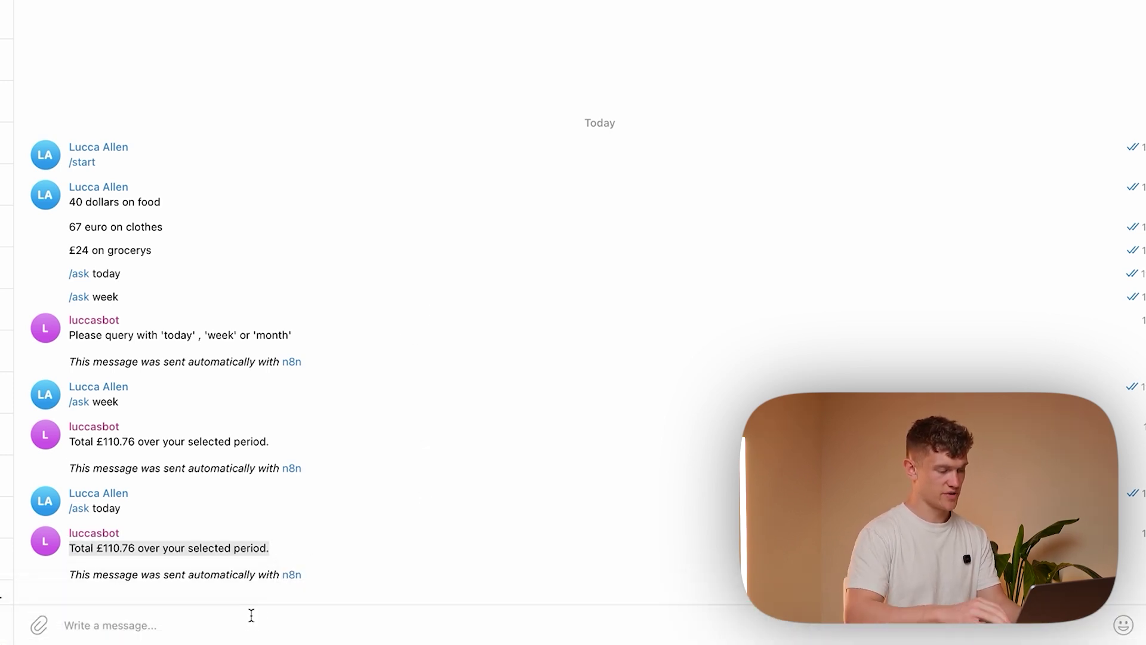
Log '59 dollars on a dinner', resend '/ask today', and confirm the £154.80 total
click(164, 625)
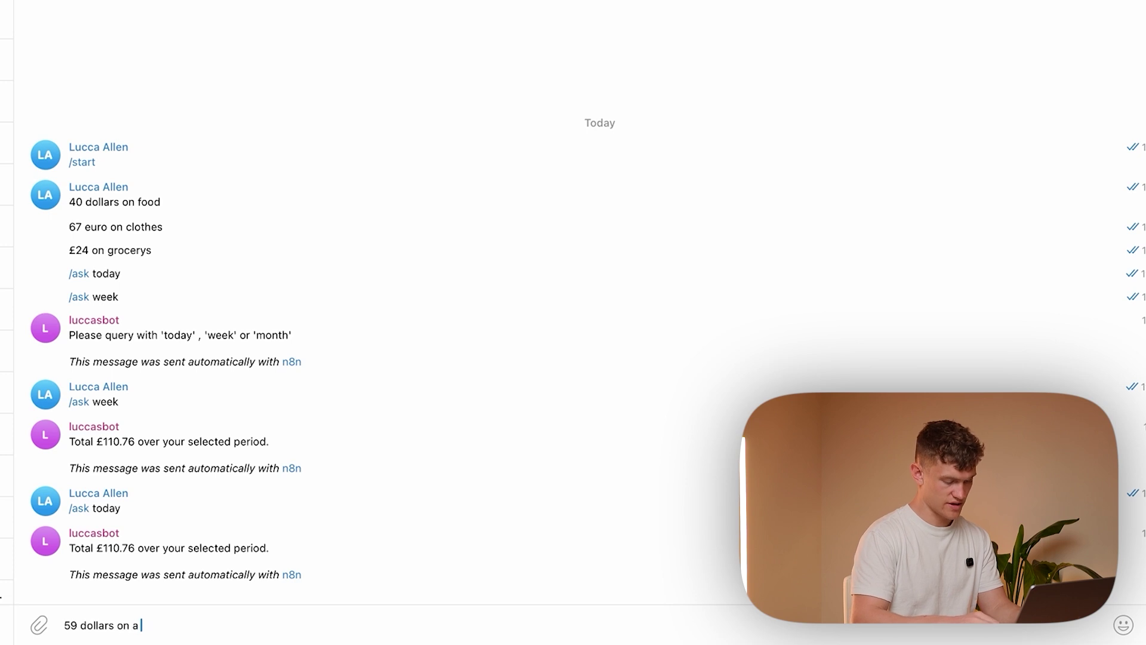
text(59 dollars on a dinne)
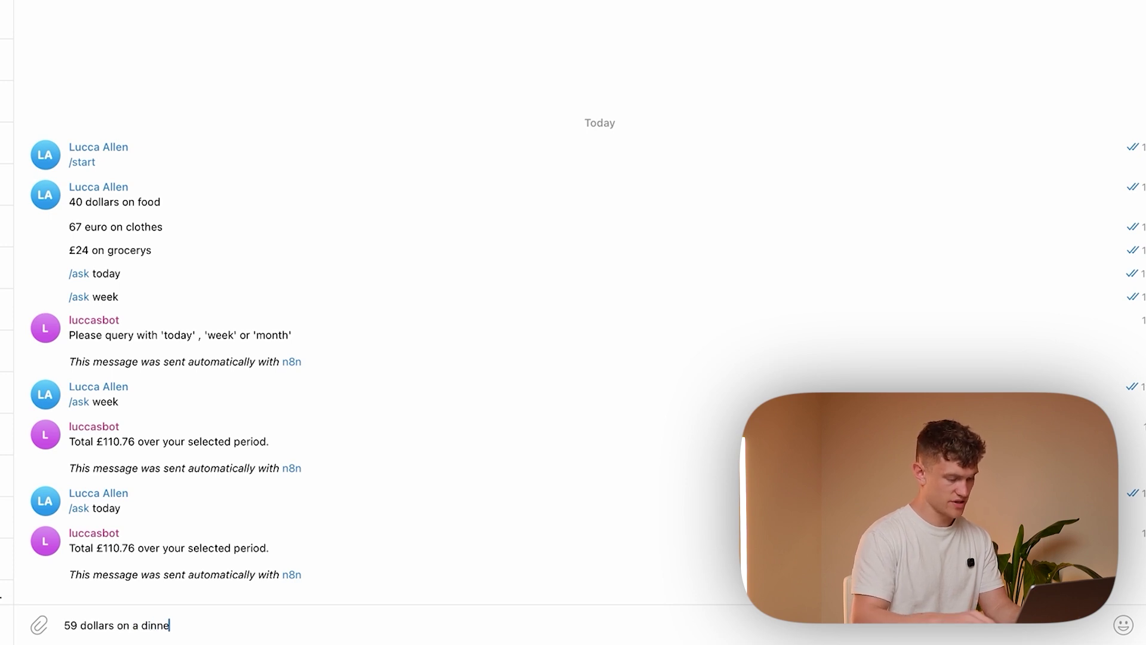
text(r)
key(Return)
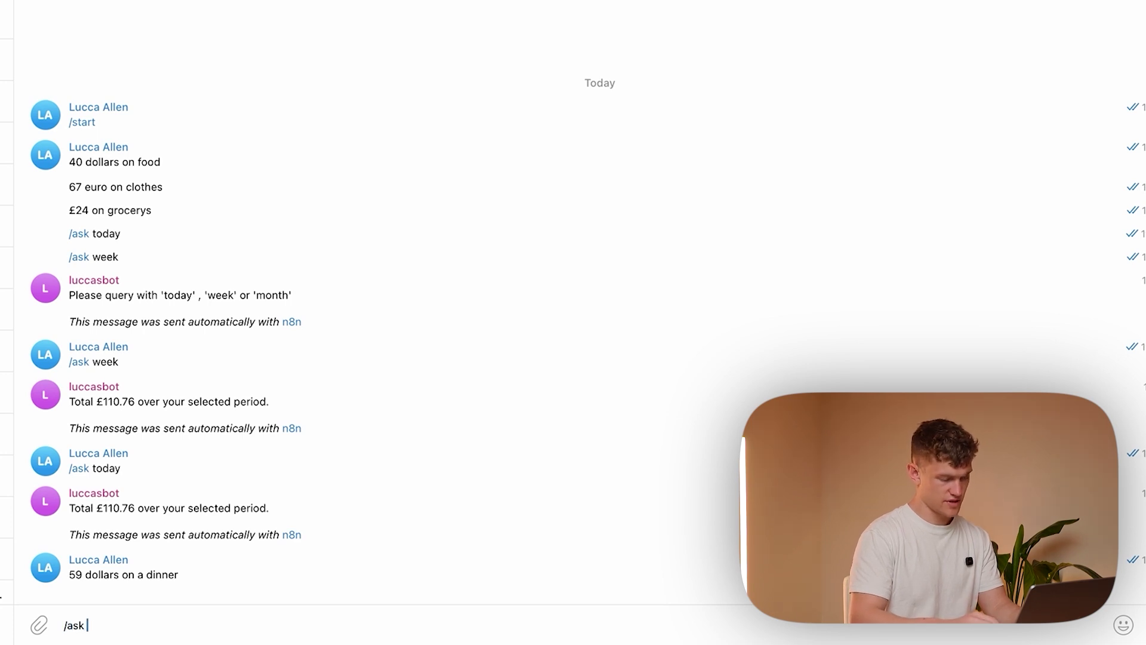
text(/ask today)
key(Return)
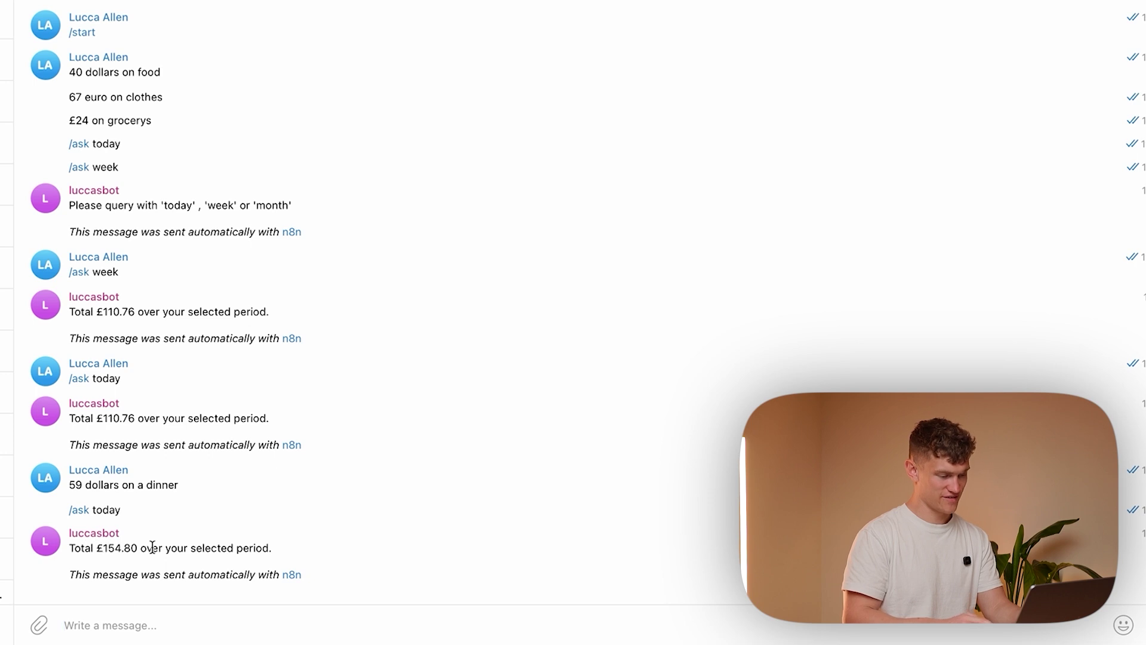
triple_click(174, 560)
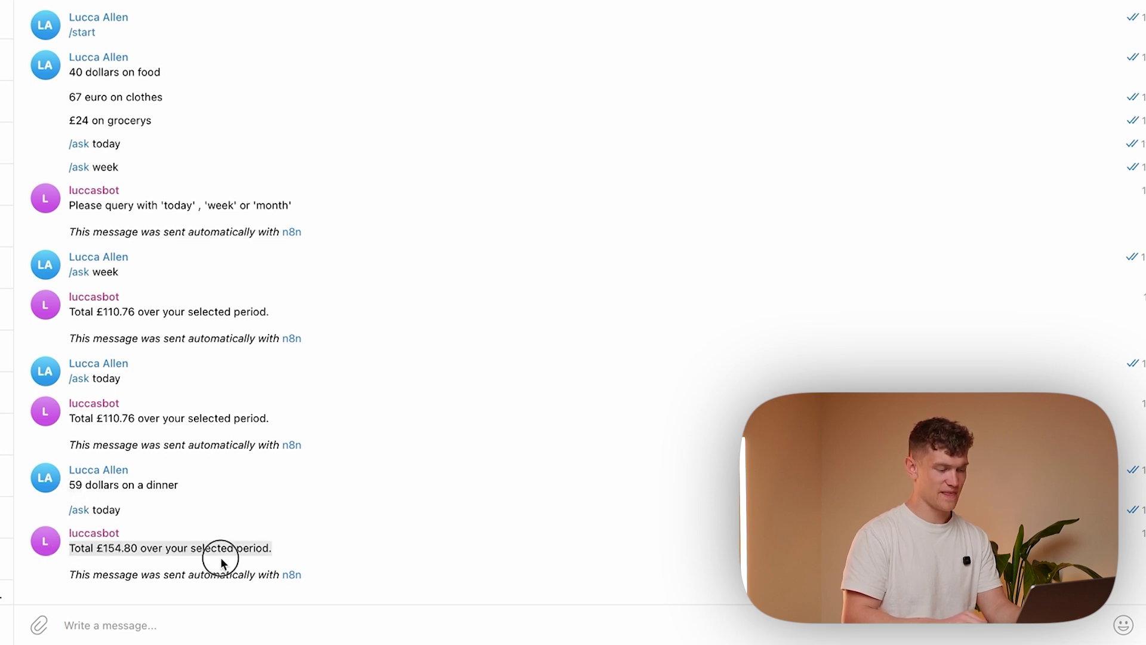
mouse_move(741, 618)
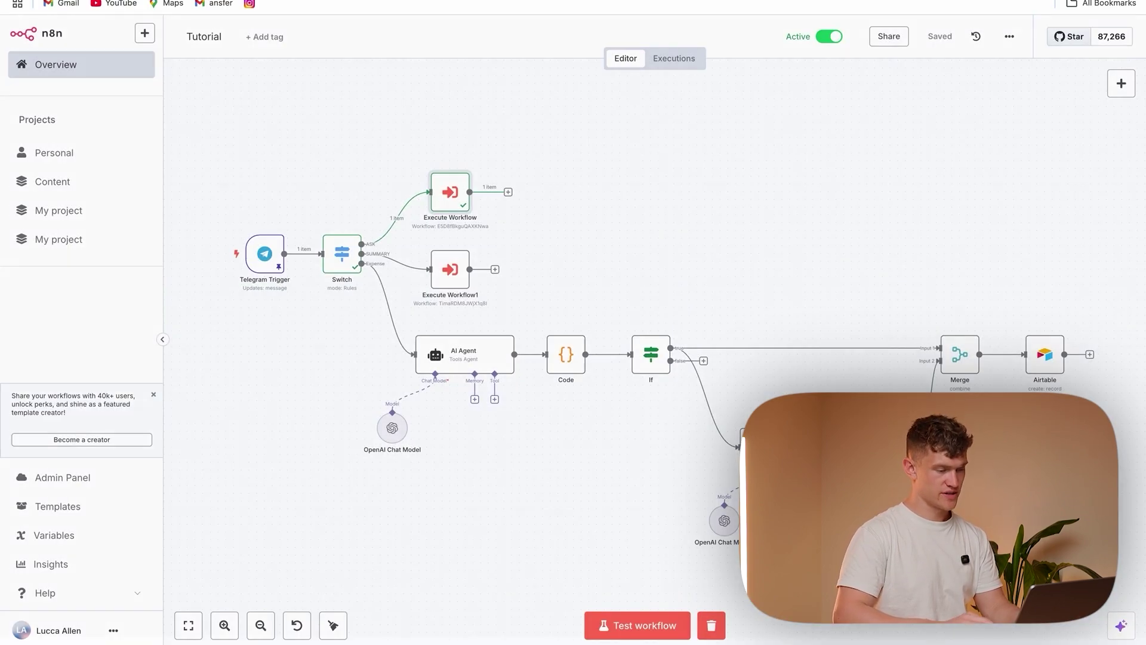
Send the '/summary' command to the Telegram bot
mouse_move(878, 642)
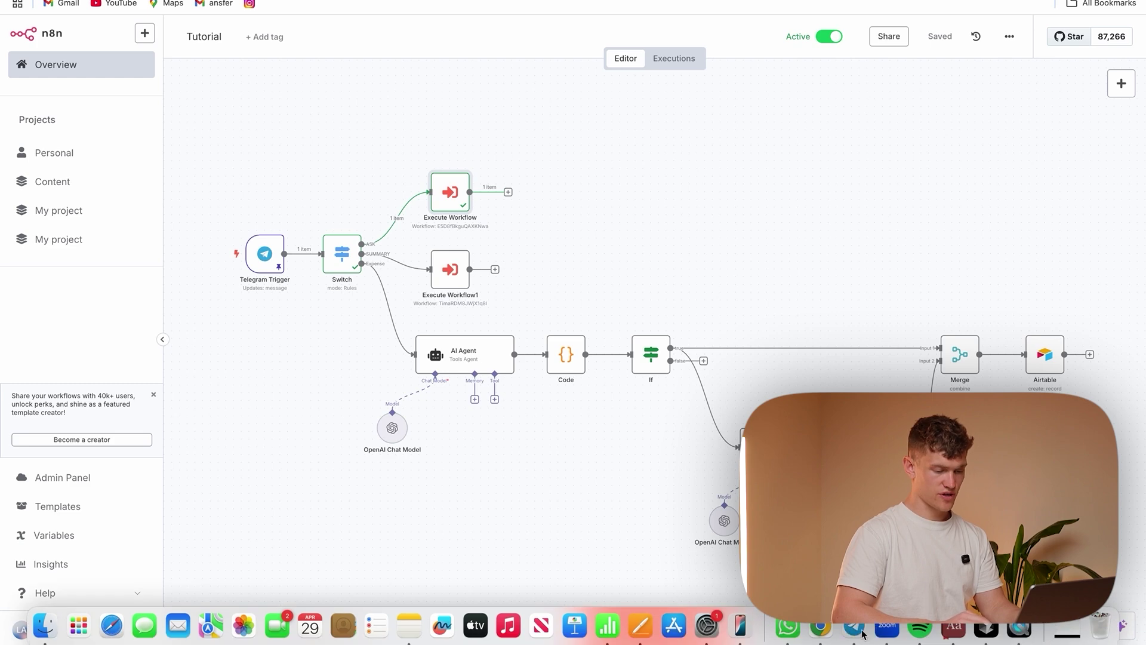
click(859, 630)
click(384, 618)
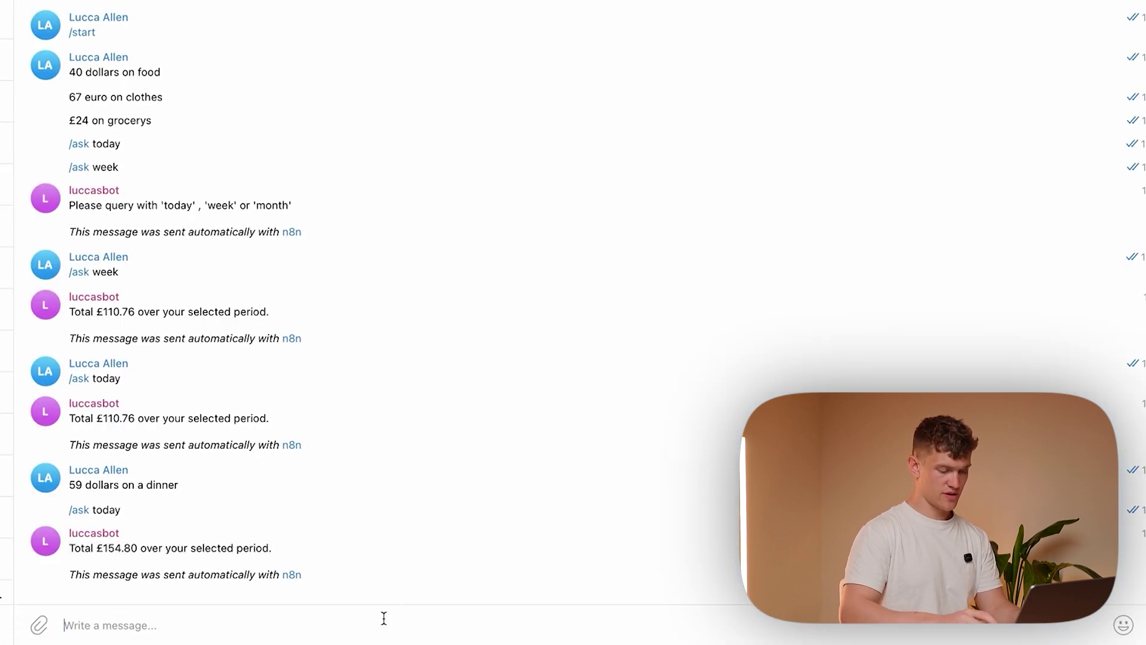
text(/summary)
key(Return)
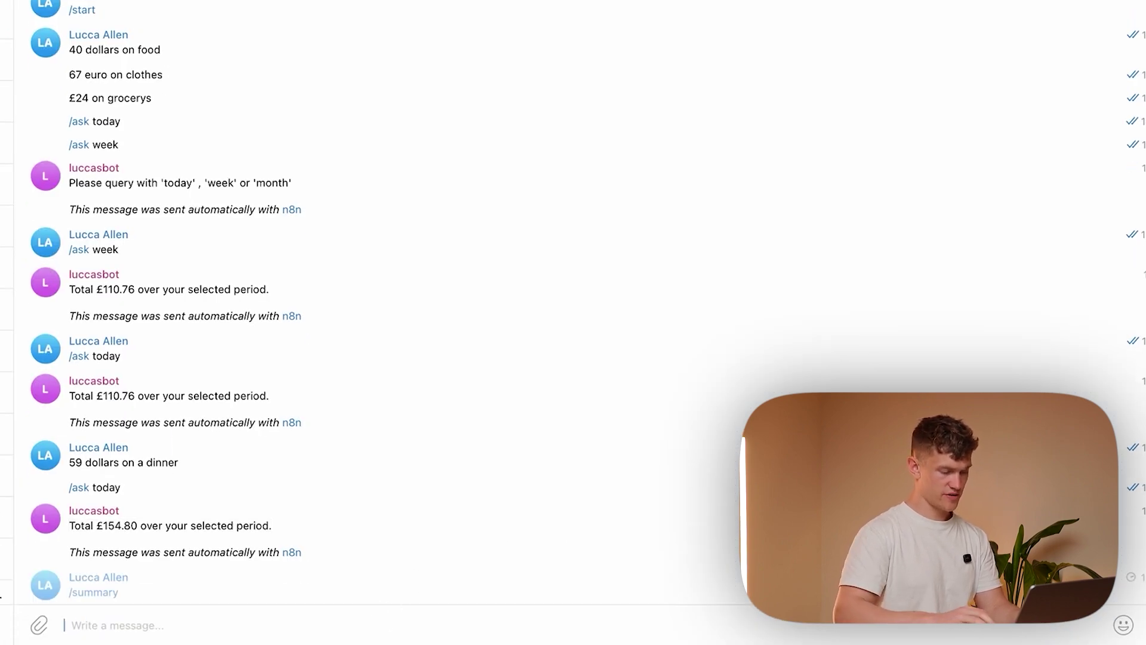
mouse_move(530, 639)
click(781, 615)
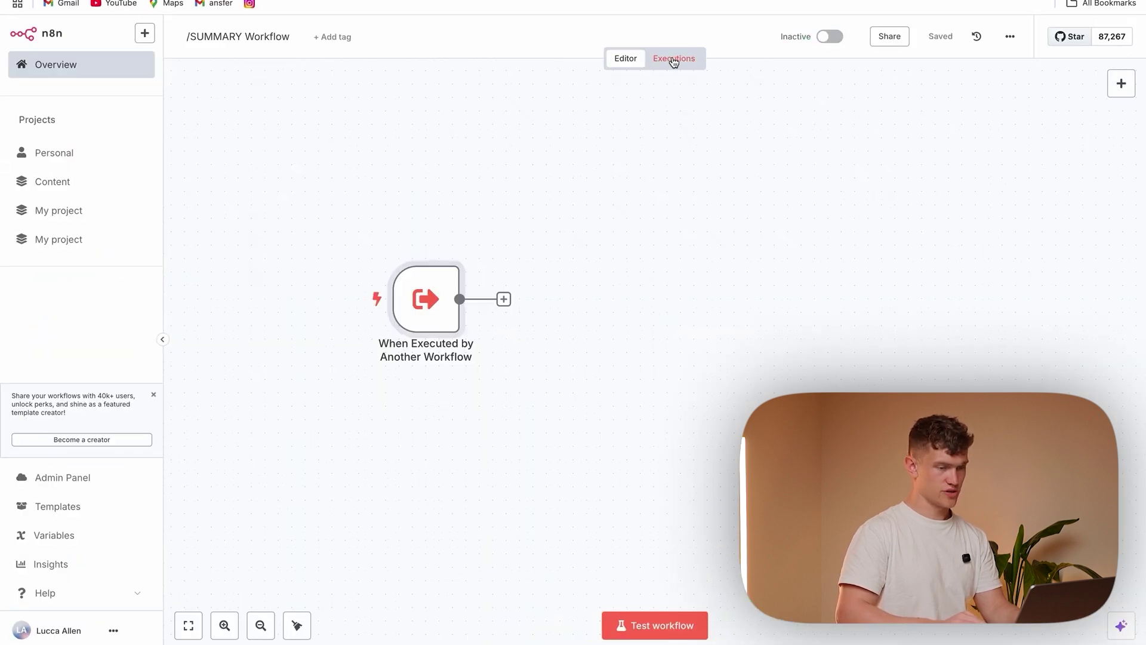
Load the latest /SUMMARY run into the editor and add an Edit Fields (Set) node
click(674, 60)
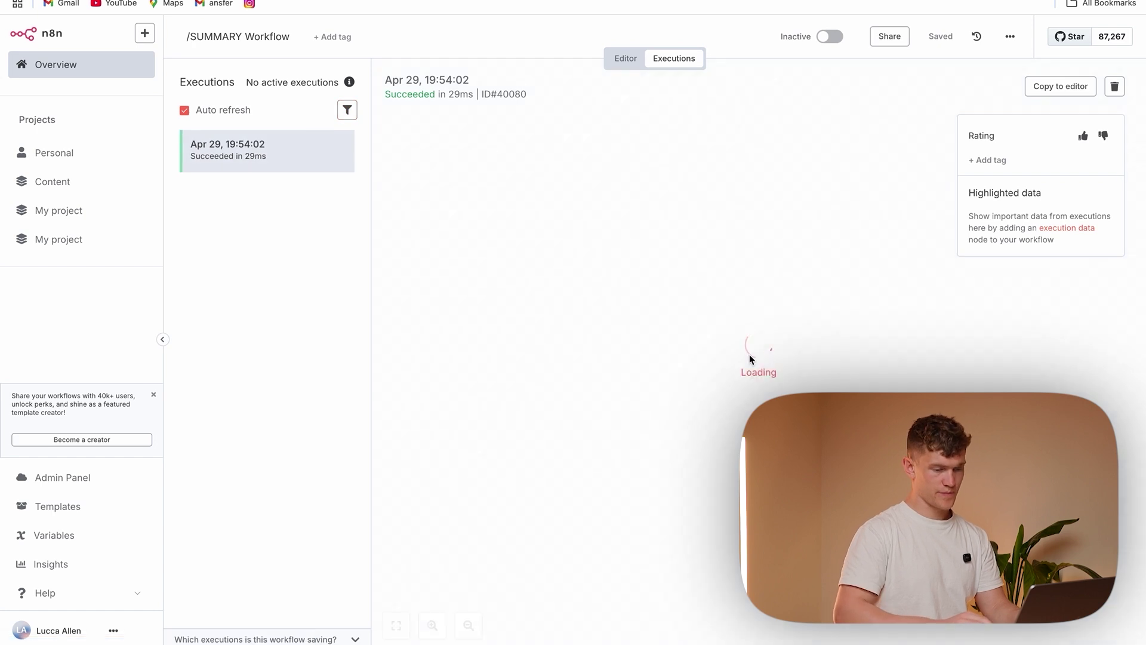
click(1041, 89)
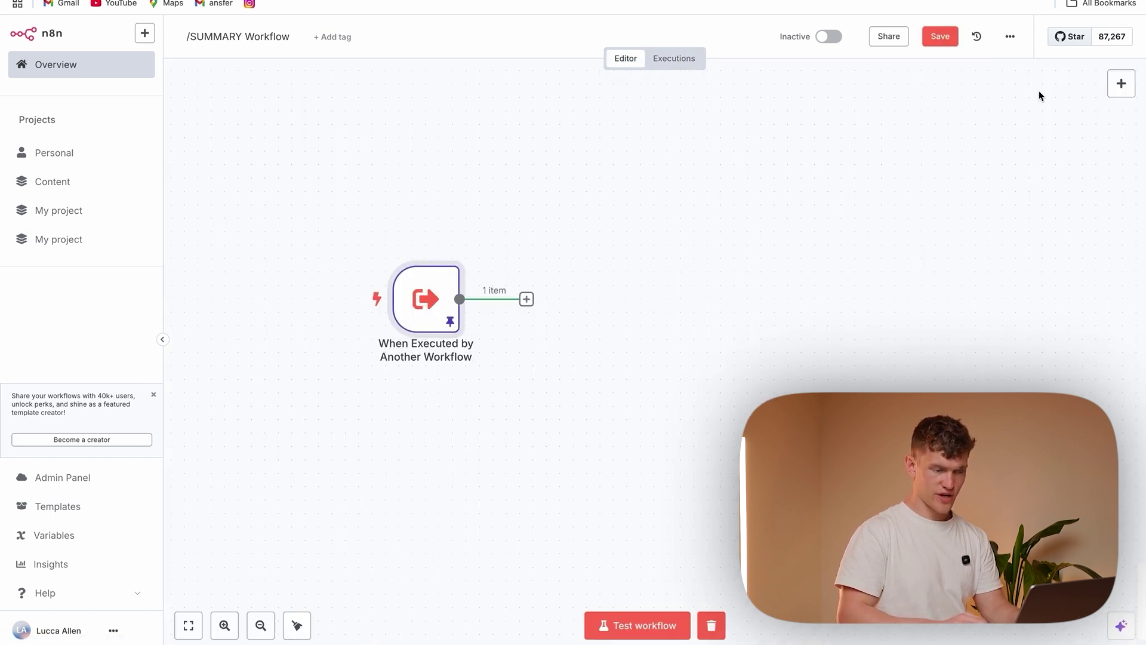
click(526, 299)
text(set)
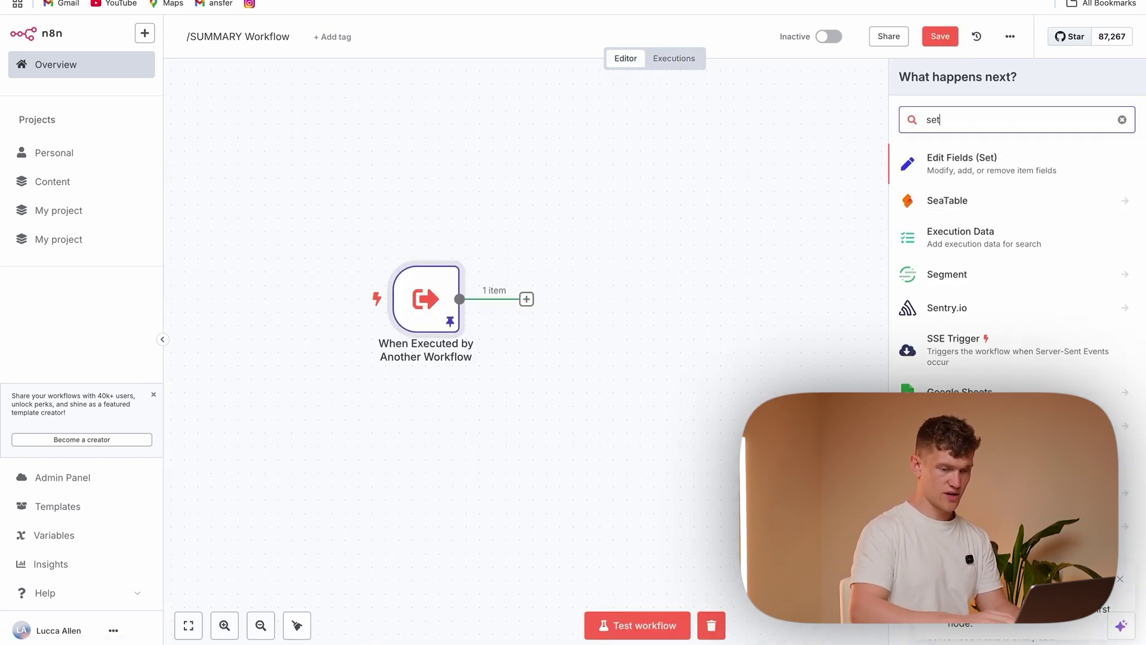
click(955, 162)
click(595, 228)
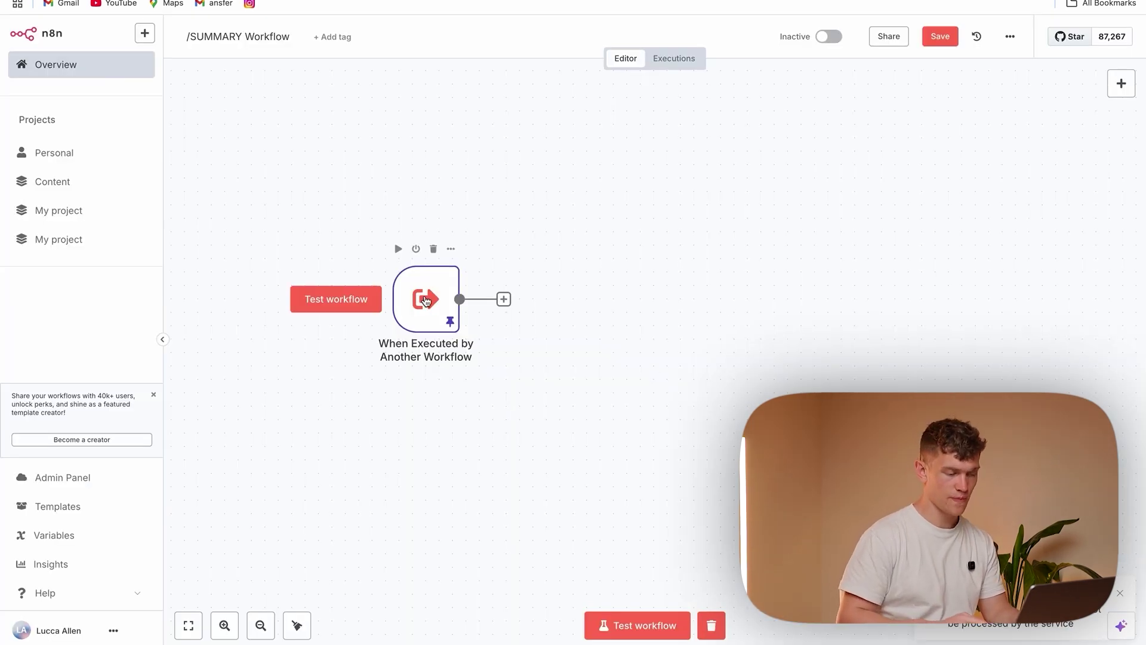
Check the trigger's pinned userid output, then begin adding a node after the trigger
double_click(424, 302)
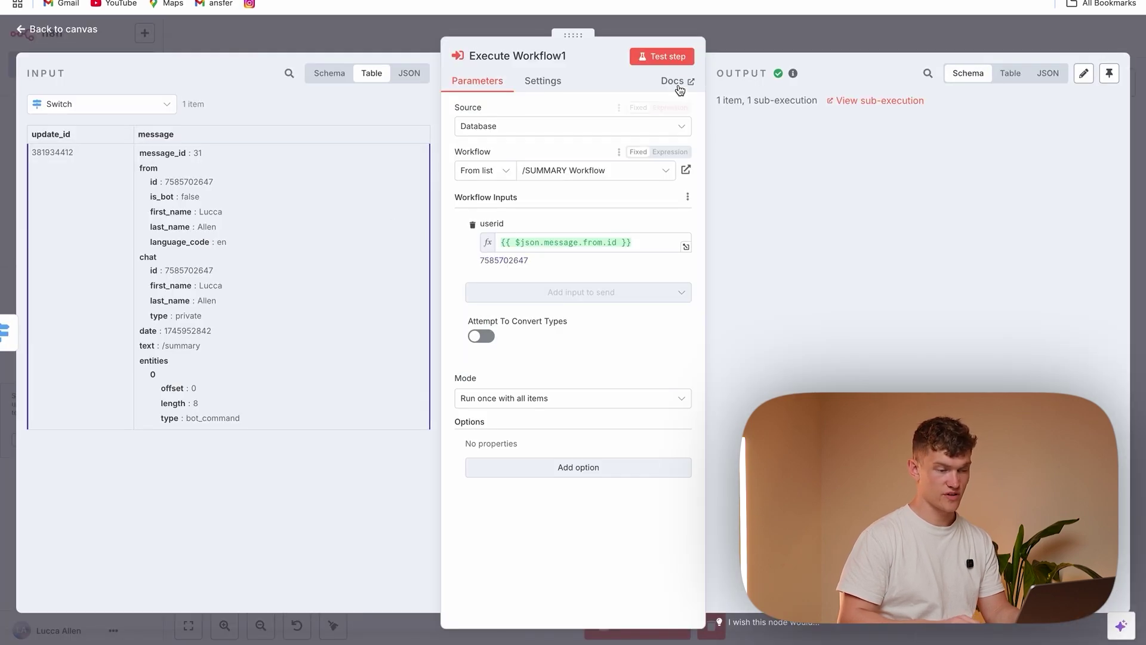
click(664, 54)
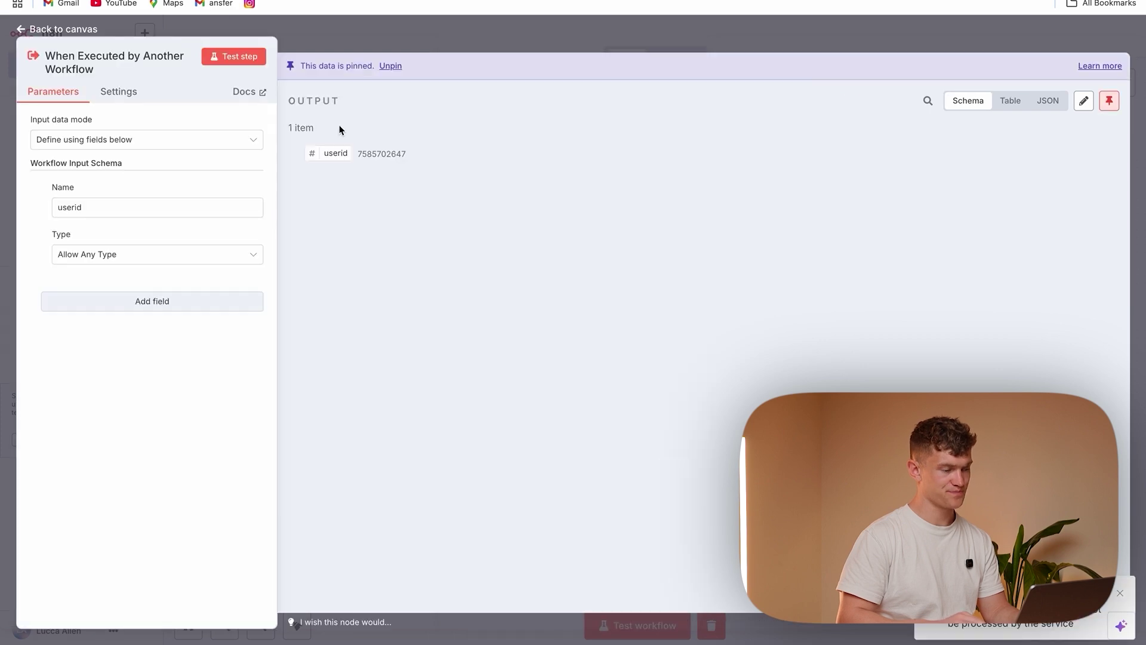
click(322, 44)
double_click(426, 300)
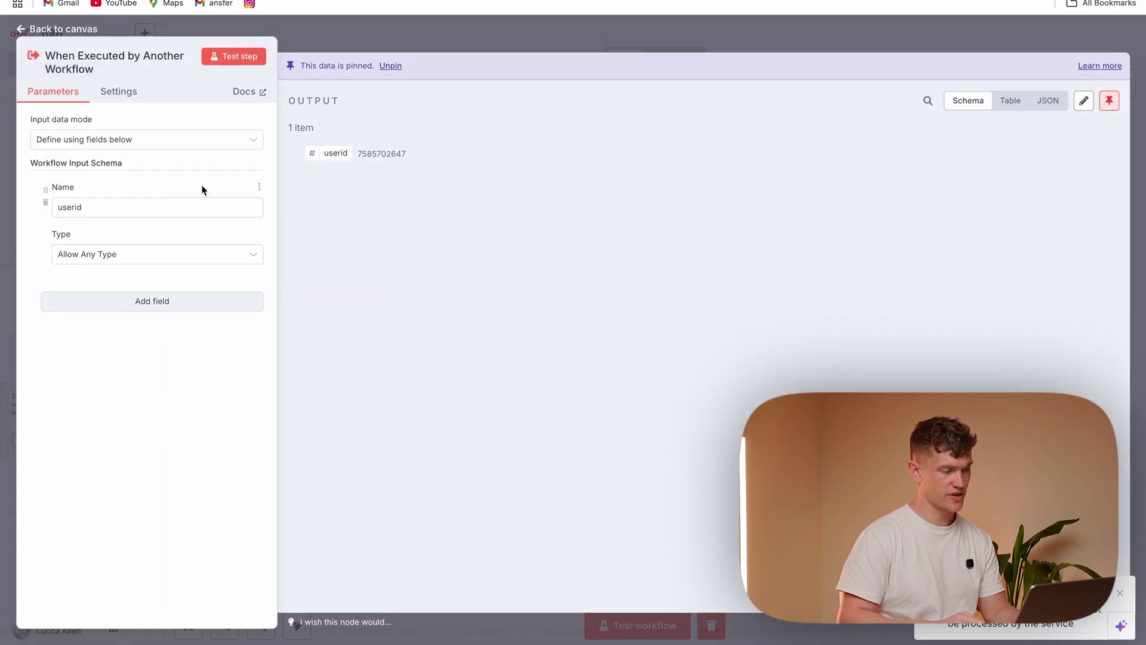
click(298, 41)
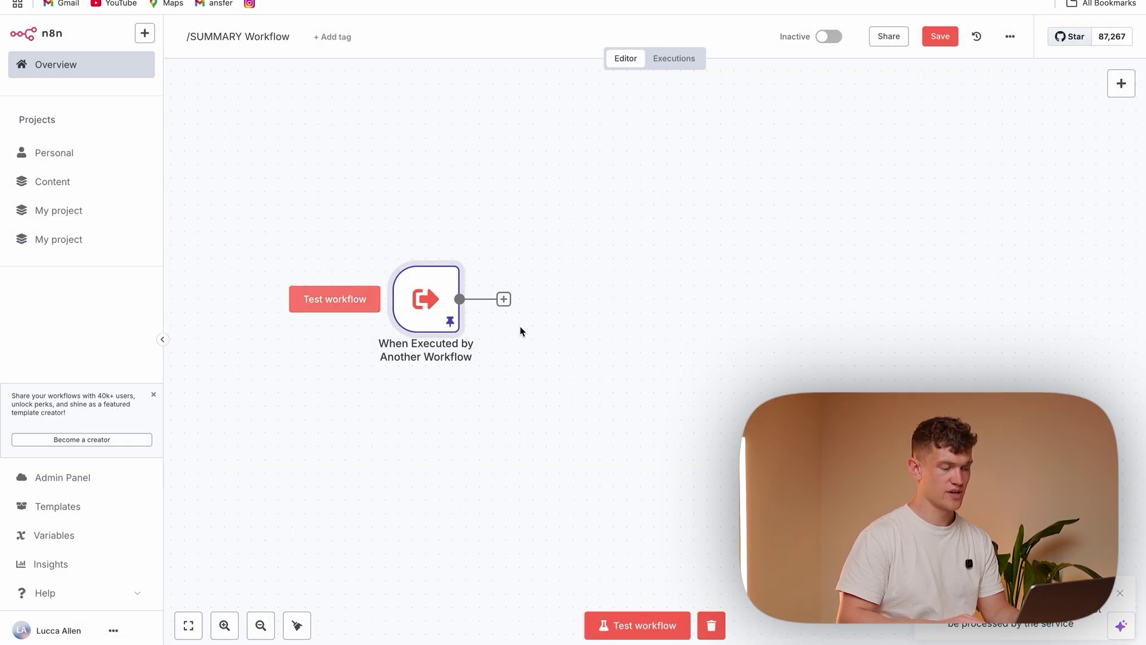
click(504, 299)
Add an Edit Fields node whose 'formula' field holds the today-and-{User ID} Airtable filter expression
text(set)
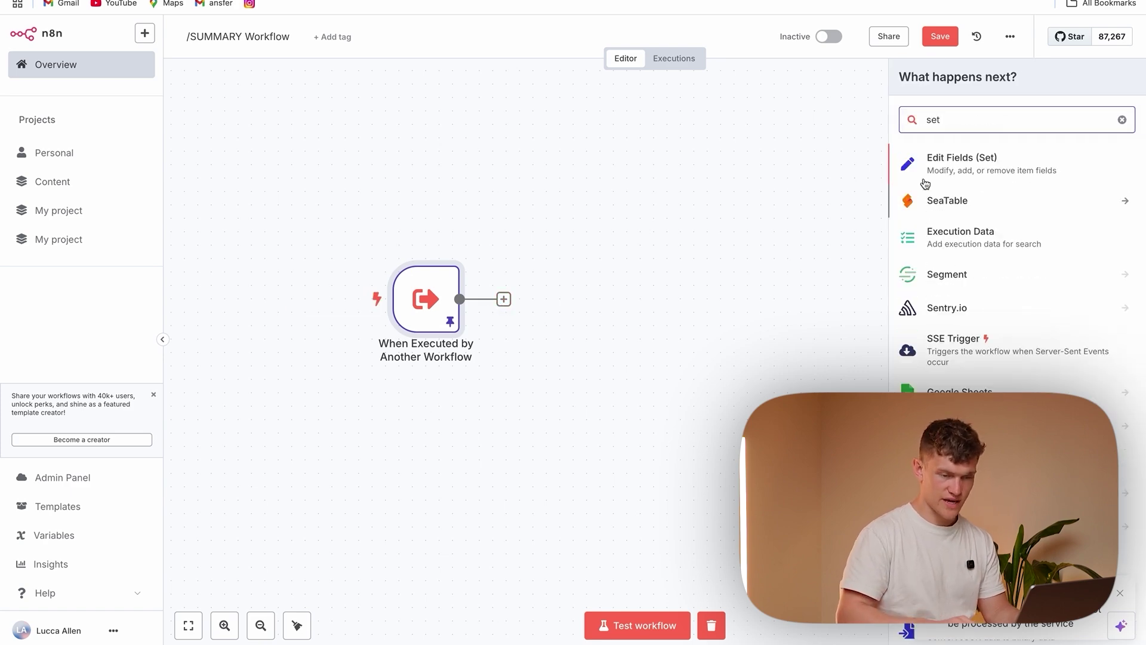
click(927, 176)
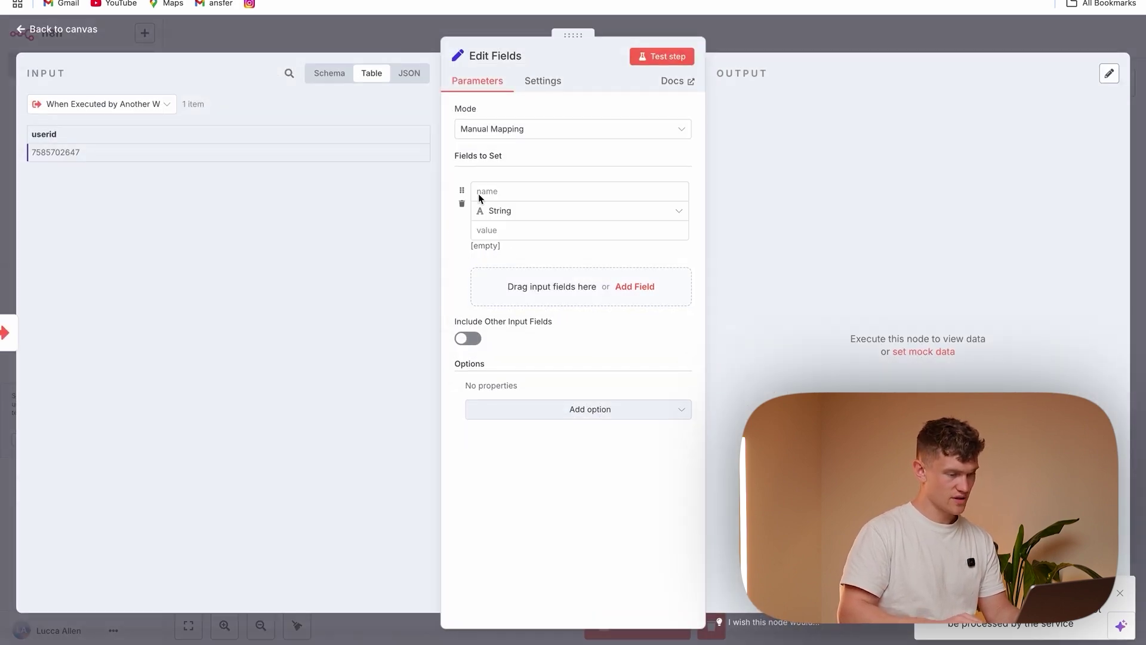
click(498, 189)
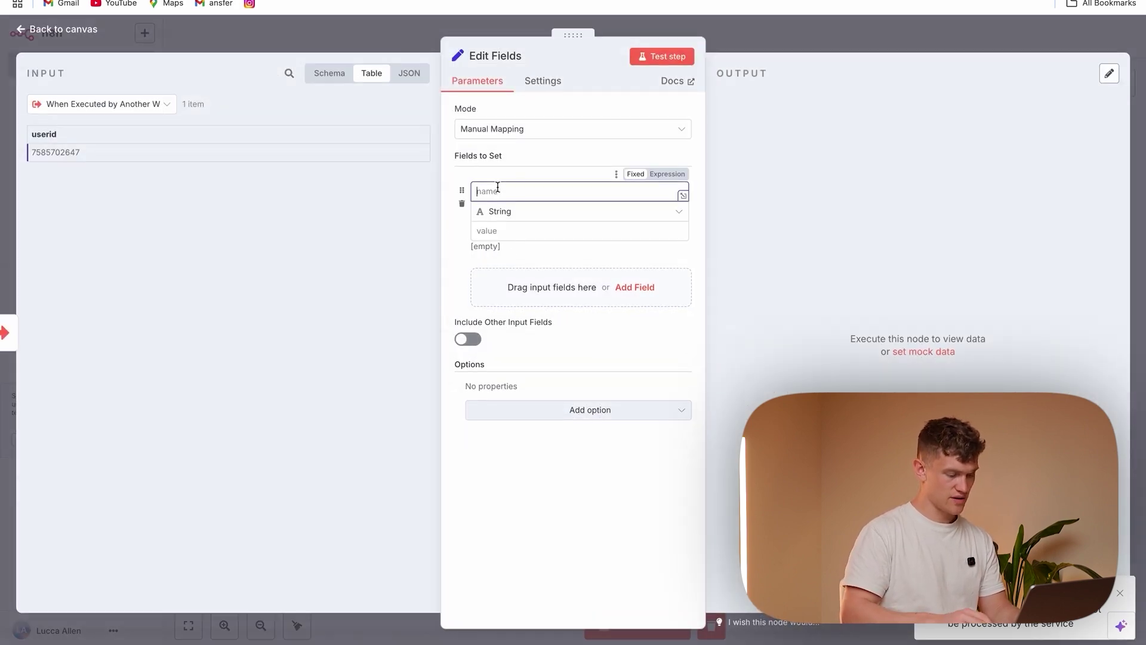
click(528, 231)
text(AND(   IS_SAME({Date}, TODAY(), 'day'), {user_id} = '{{ $json.userId }}' ))
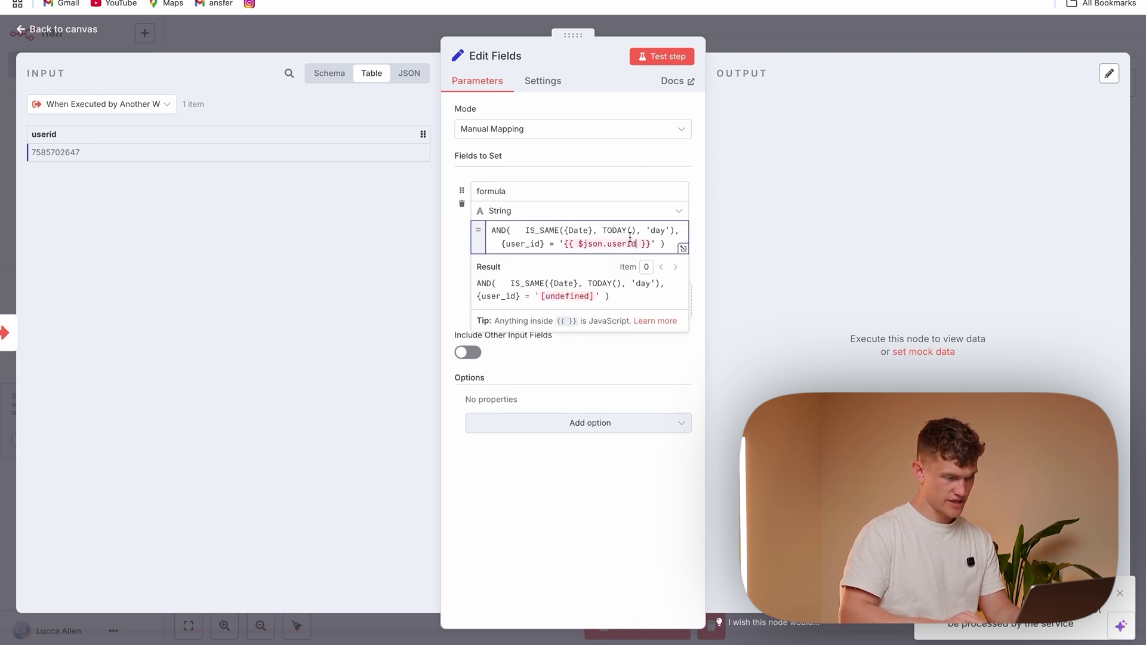
key(BackSpace)
key(BackSpace)
key(BackSpace)
key(BackSpace)
key(BackSpace)
key(BackSpace)
text(User ID)
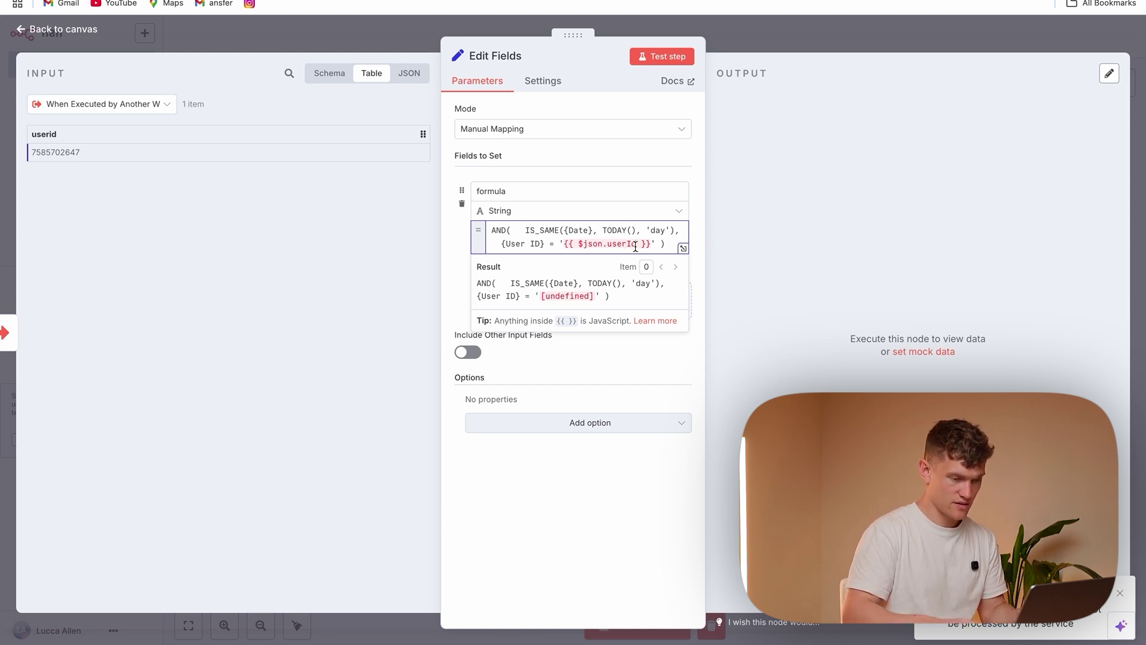
text(id)
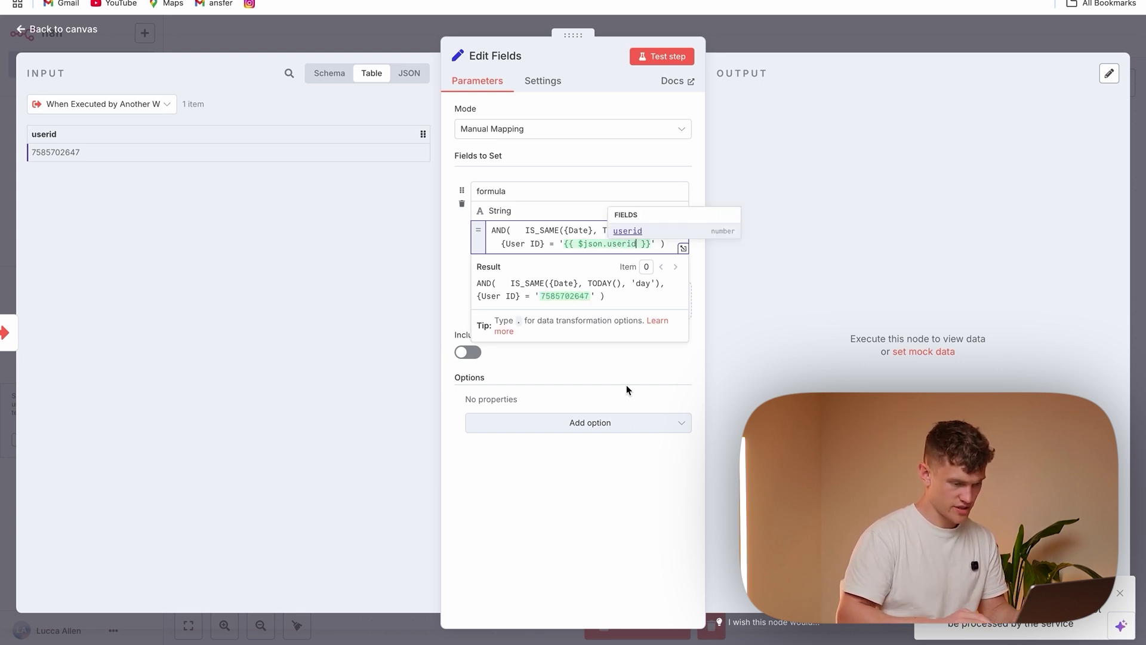
click(603, 506)
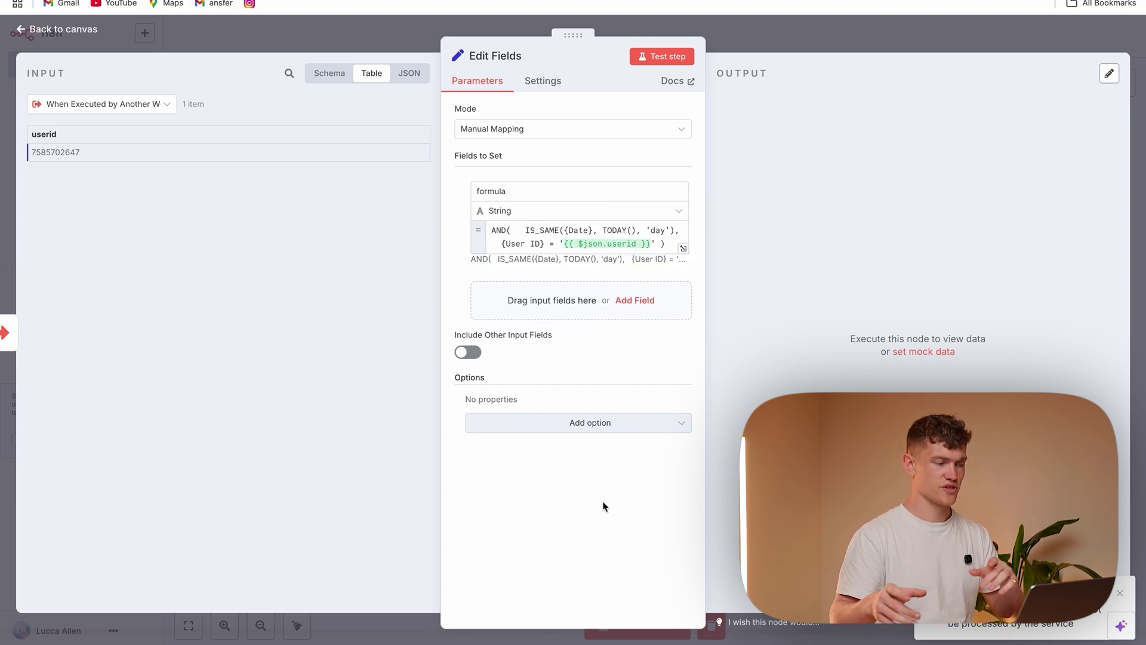
Test the Edit Fields node and add another node after it
click(668, 56)
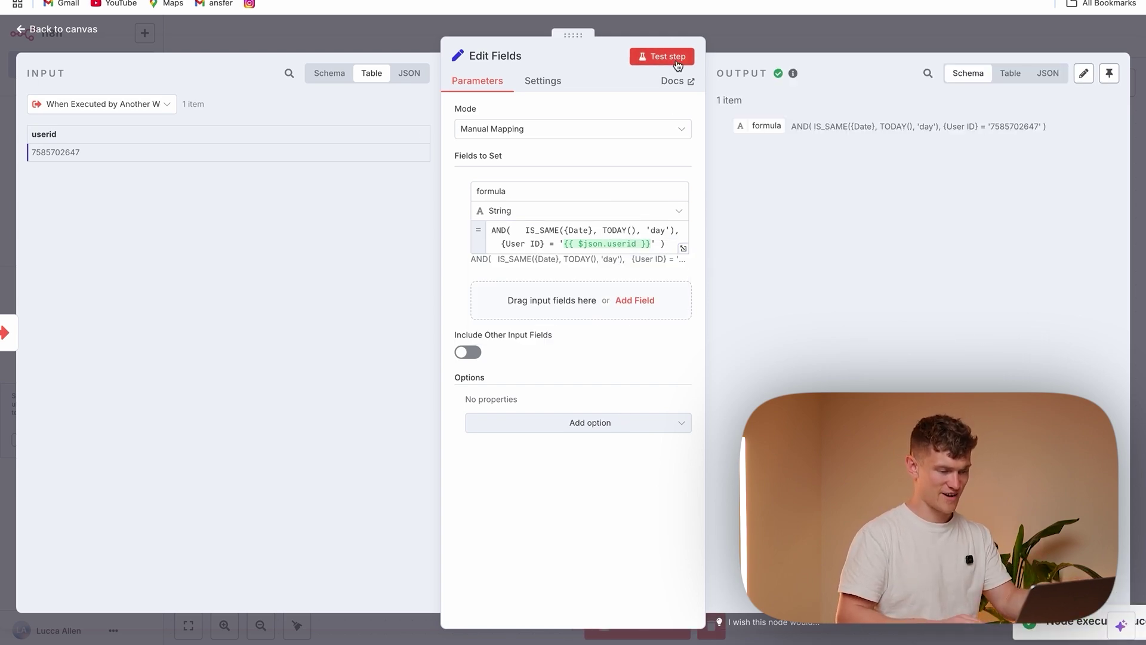
click(431, 51)
click(675, 299)
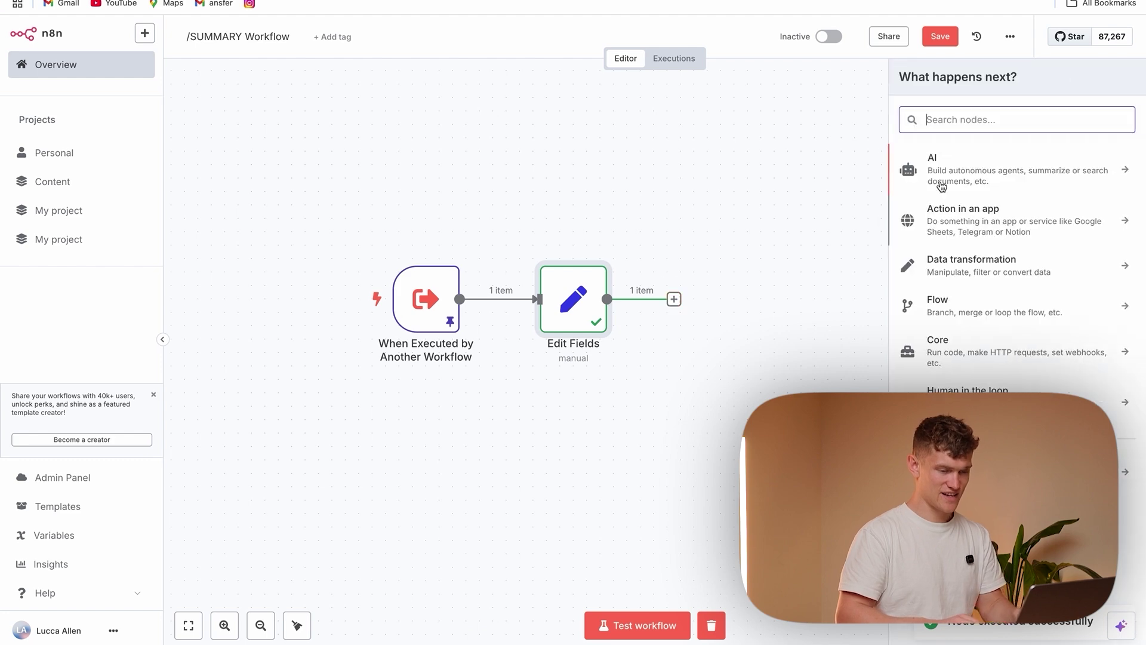
Add an Airtable Search records node using the Personal Access Token account 5 credential
text(airtable)
click(1029, 172)
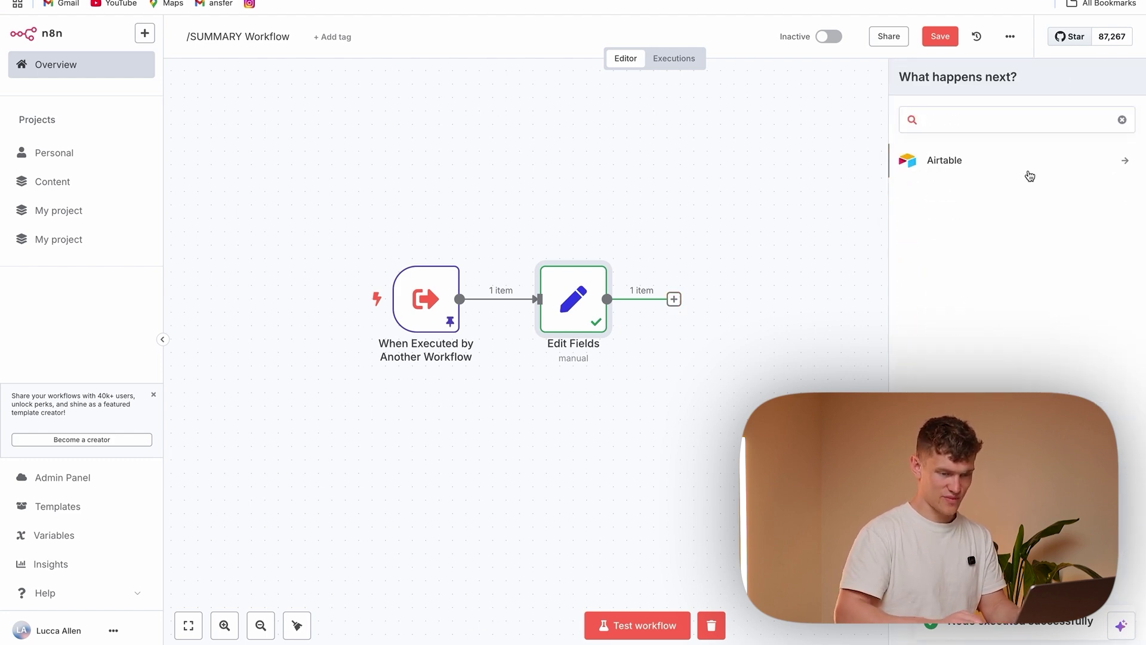
click(966, 381)
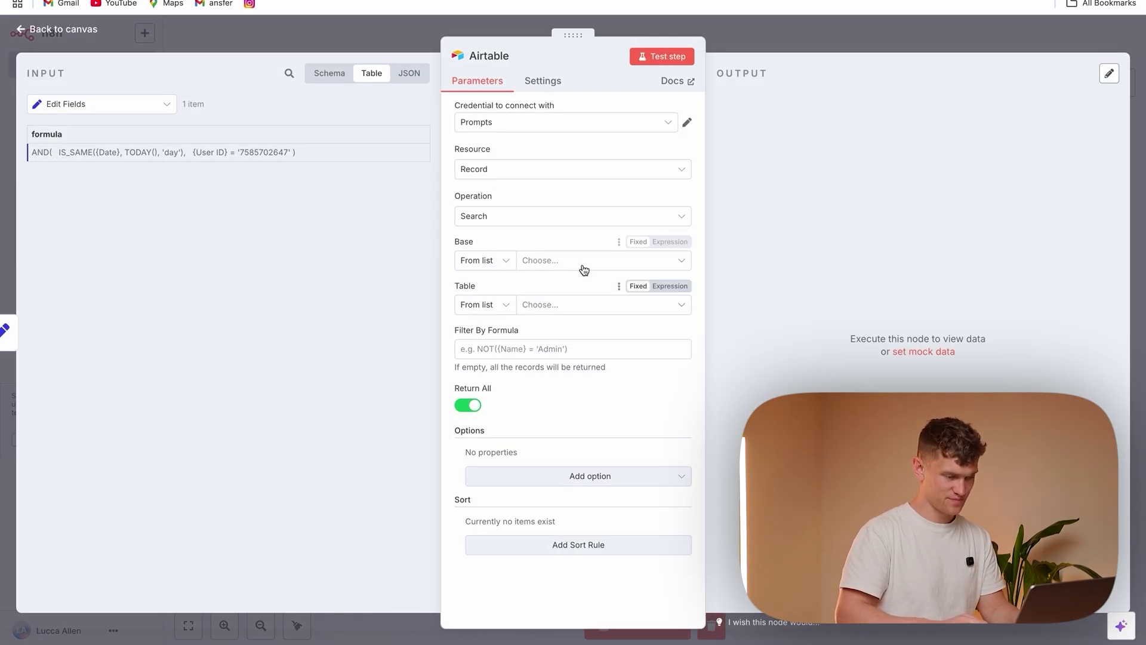
click(578, 125)
scroll(582, 197, down, 3)
scroll(579, 233, up, 3)
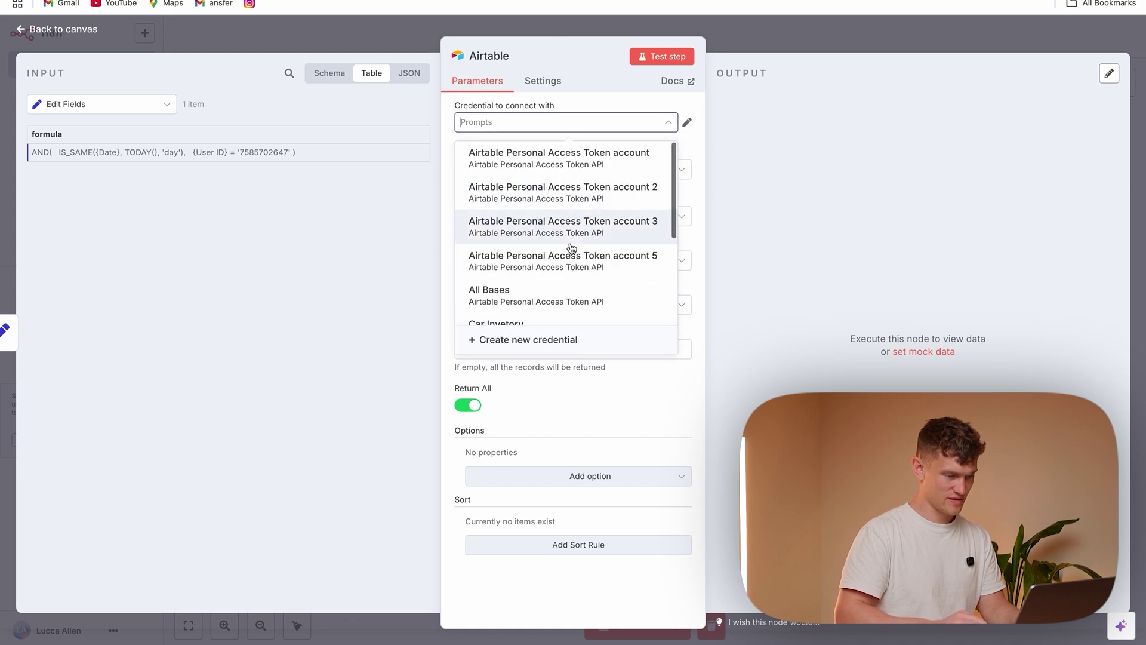
click(572, 253)
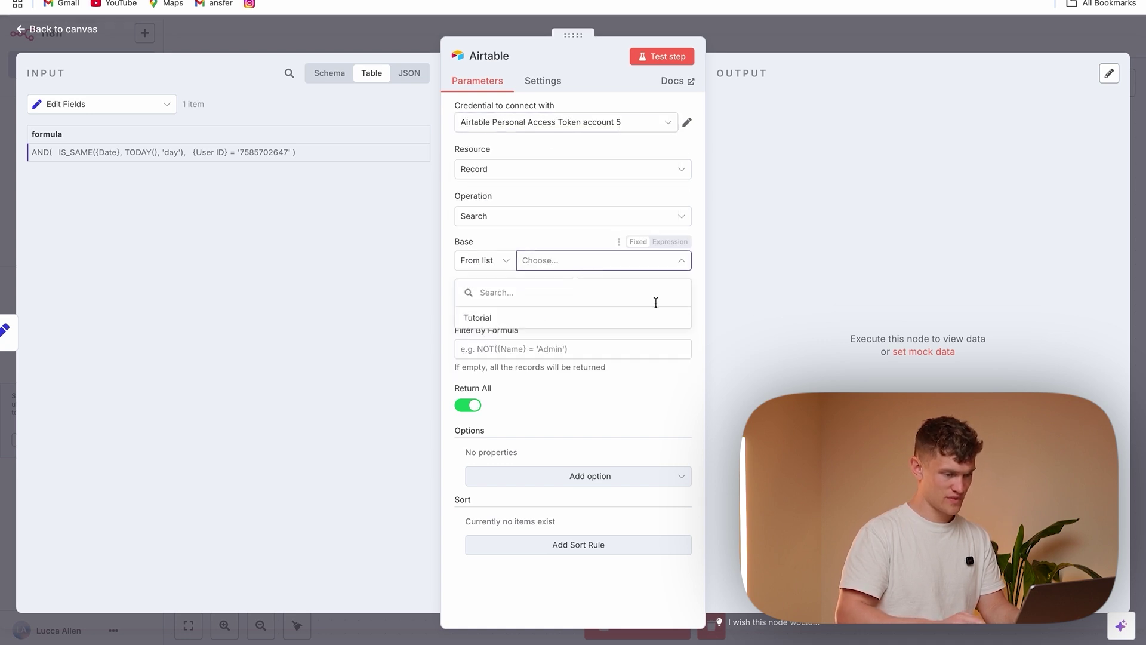
Search Table 1 of the Tutorial base filtered by the formula field, and test it
click(579, 321)
click(568, 308)
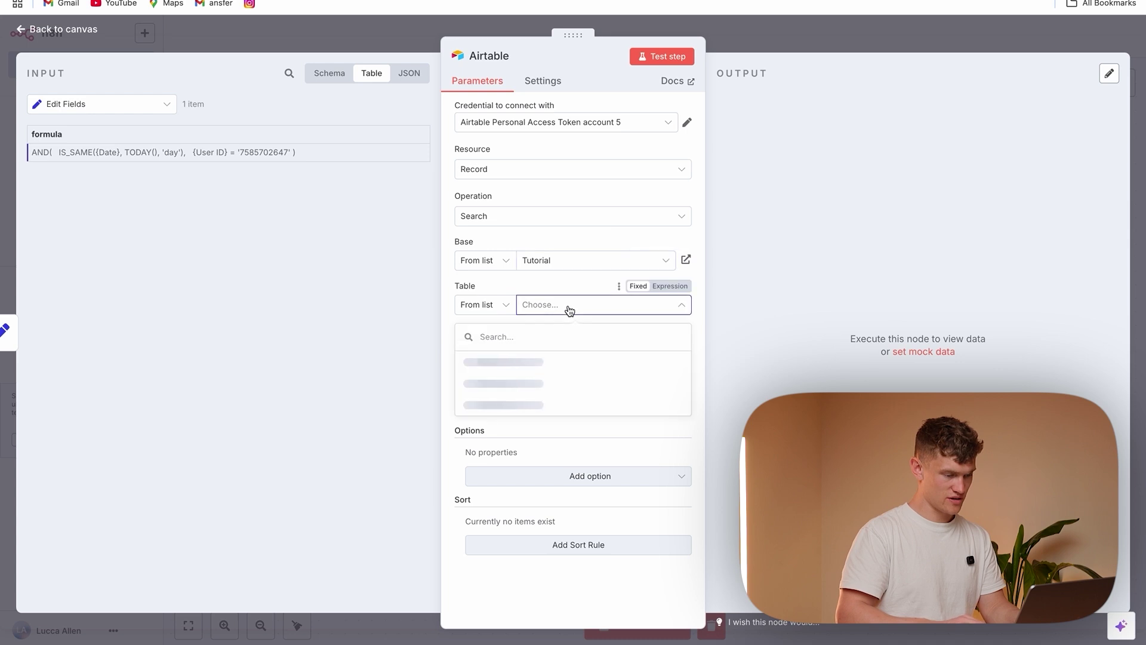
click(561, 362)
drag(56, 134, 514, 349)
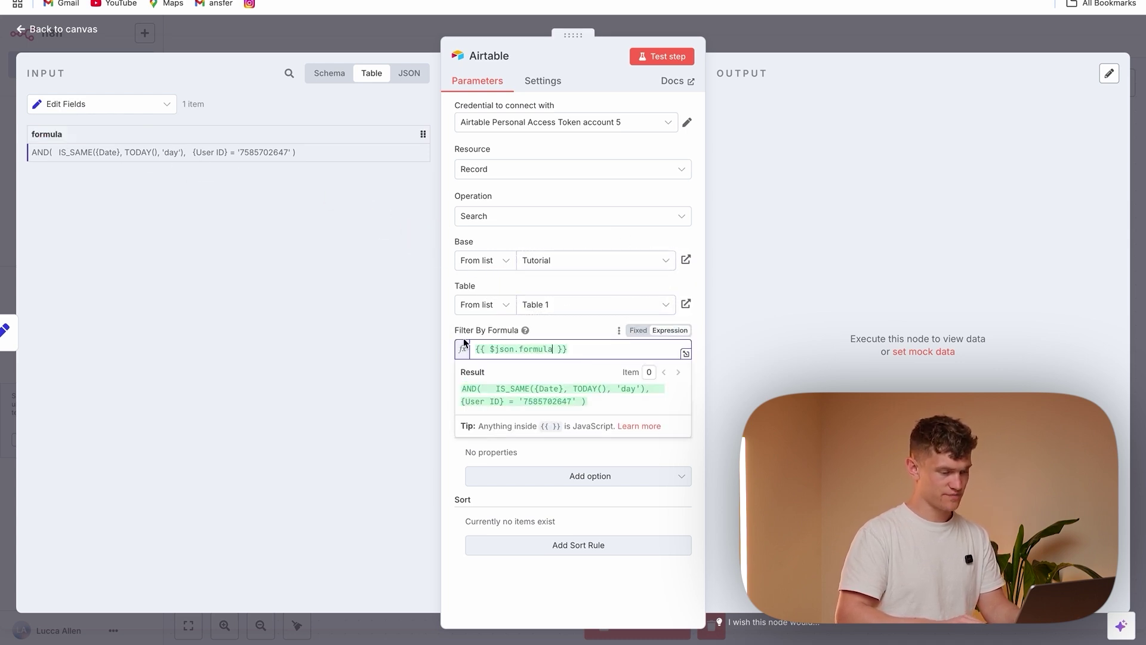
click(672, 57)
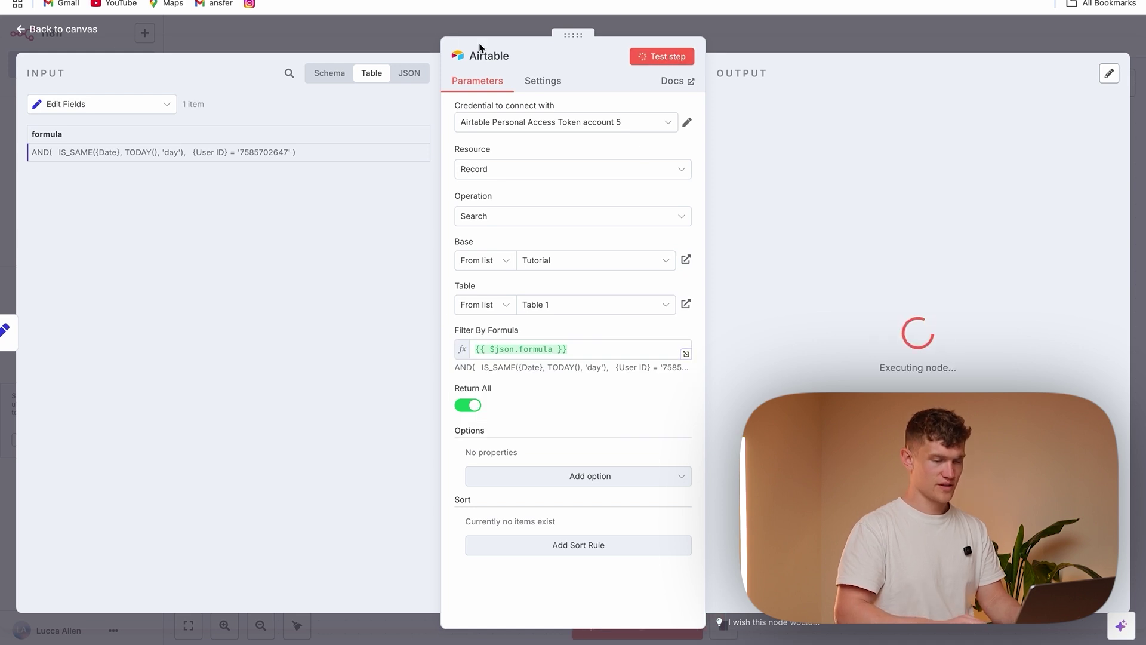
Add a Code node after the Airtable search
click(401, 28)
click(822, 299)
text(code)
click(937, 170)
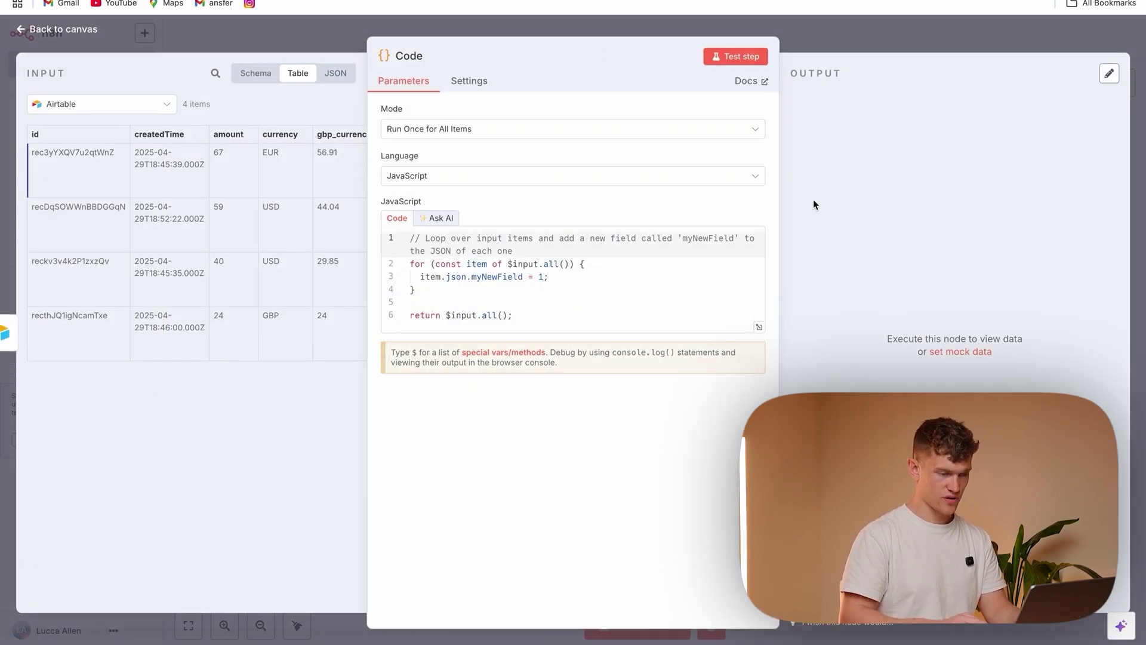
Replace the sample code with the category summary script and test the Code step
drag(524, 318, 448, 261)
click(543, 301)
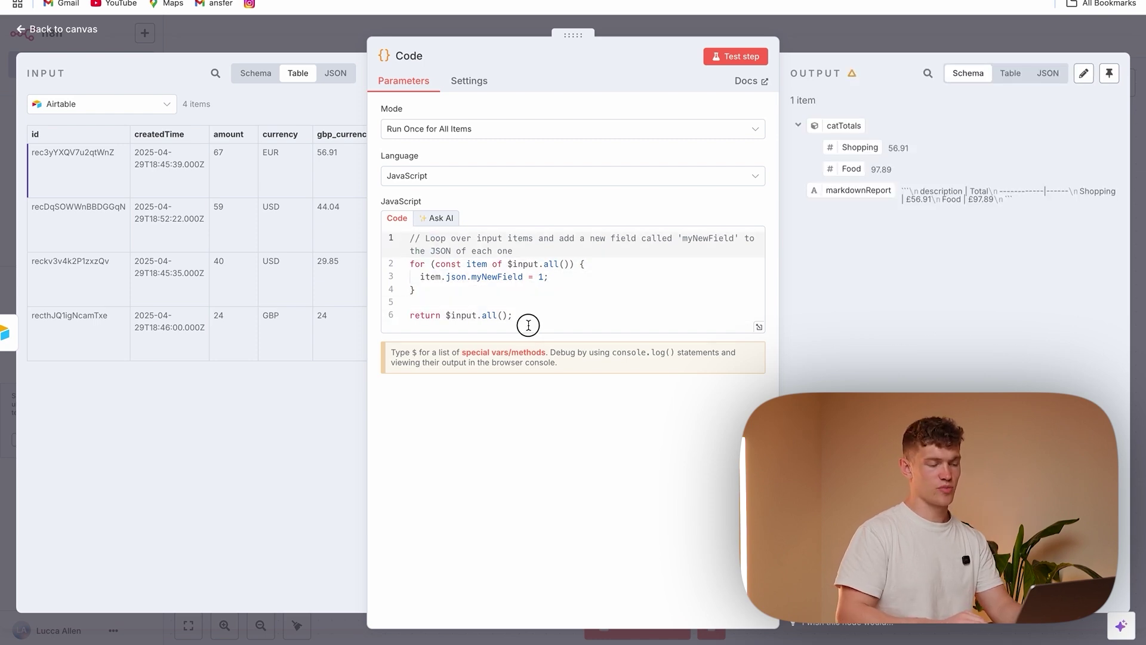
drag(528, 325, 396, 231)
key(ctrl+v)
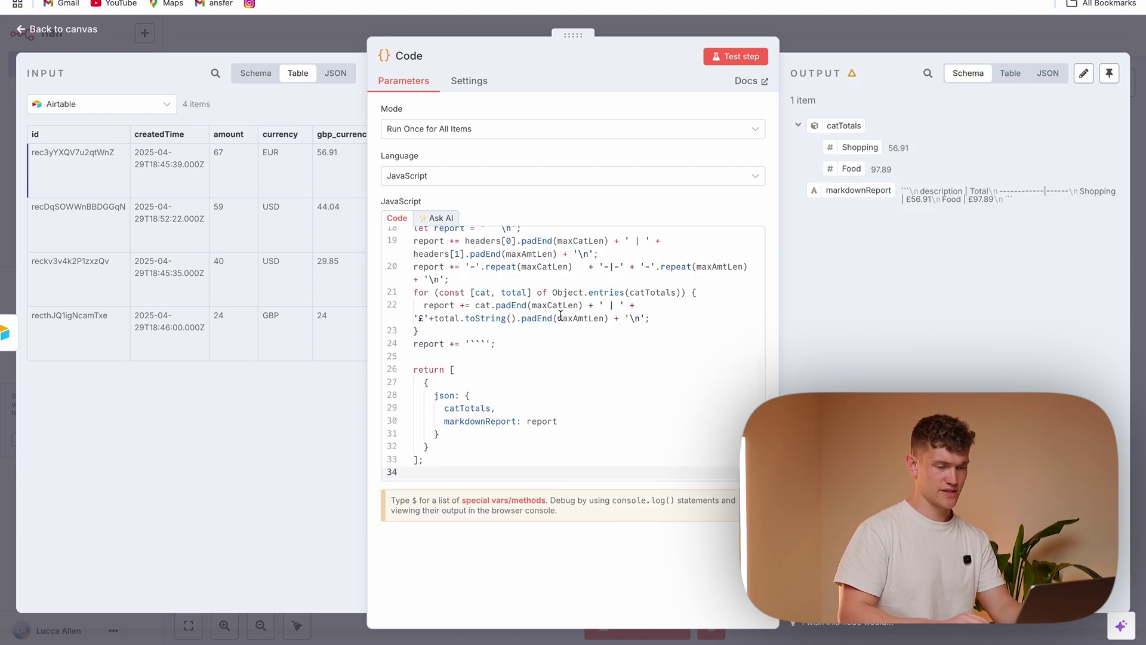
scroll(561, 315, up, 5)
scroll(561, 315, down, 5)
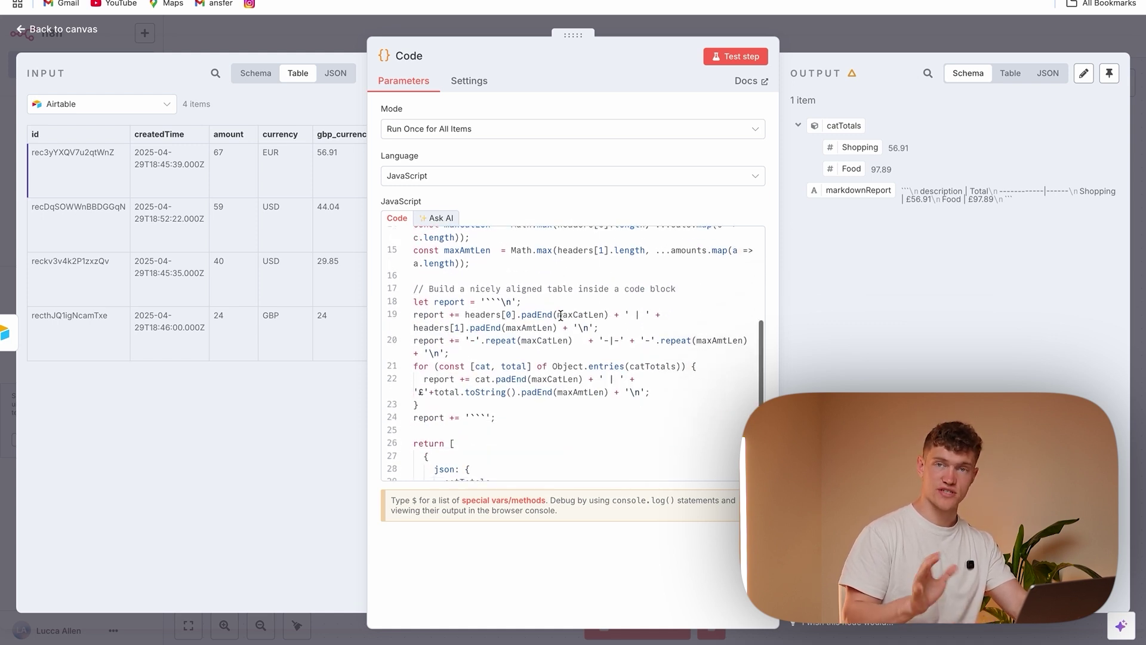
scroll(561, 315, down, 3)
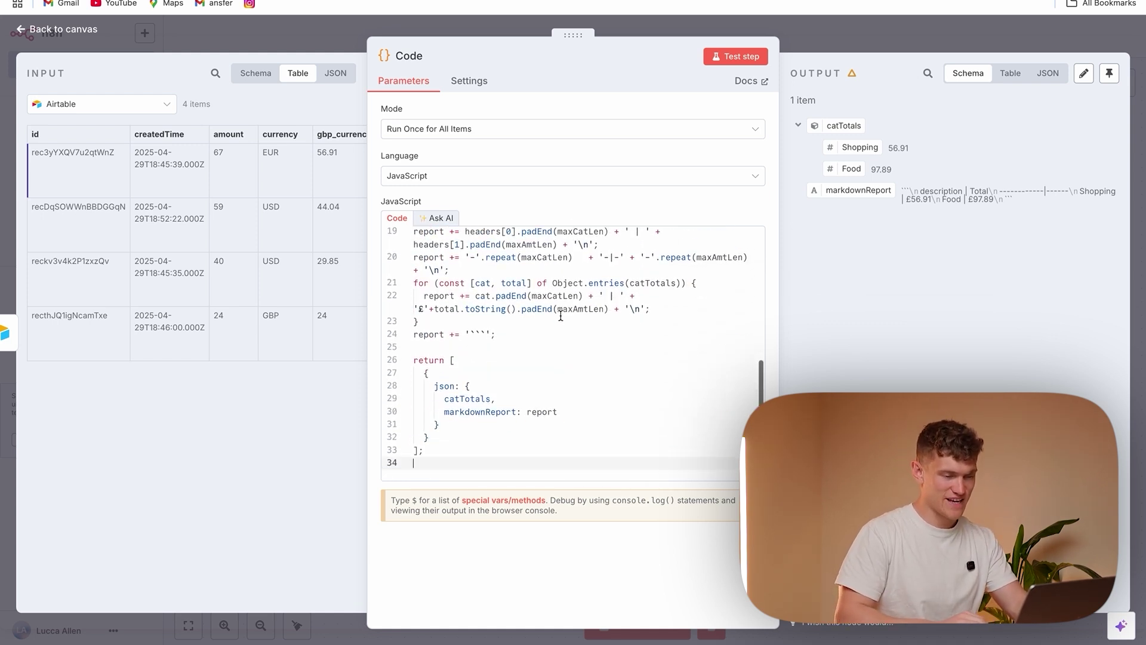
click(736, 57)
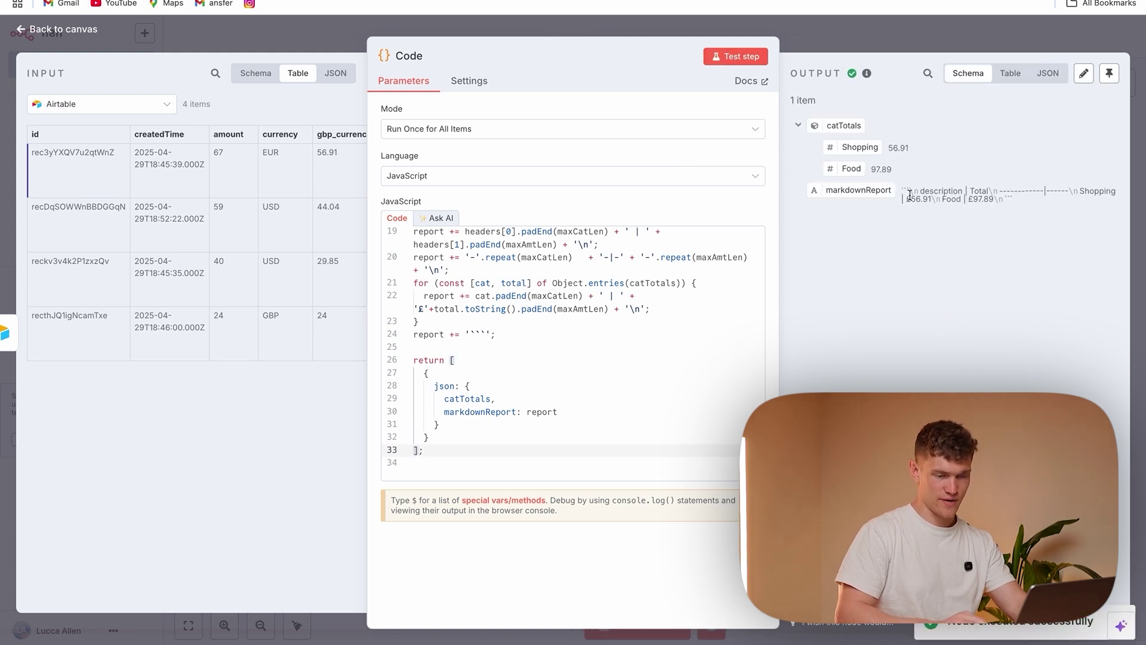
click(333, 18)
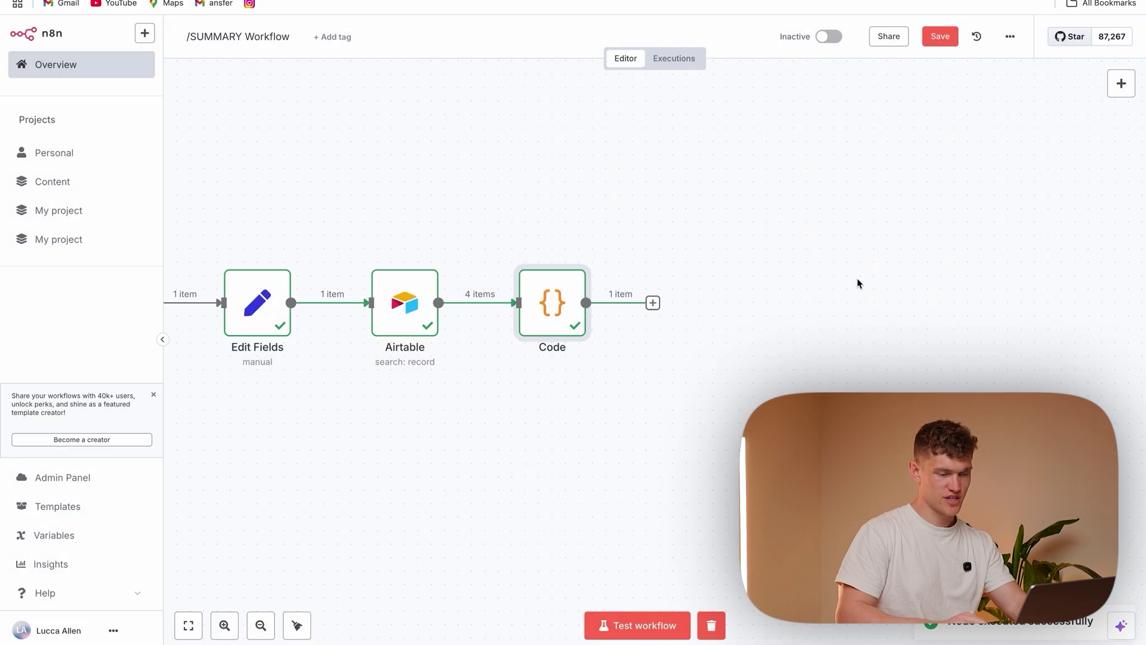
Add a Telegram 'Send a text message' node after the Code node
click(654, 303)
text(tele)
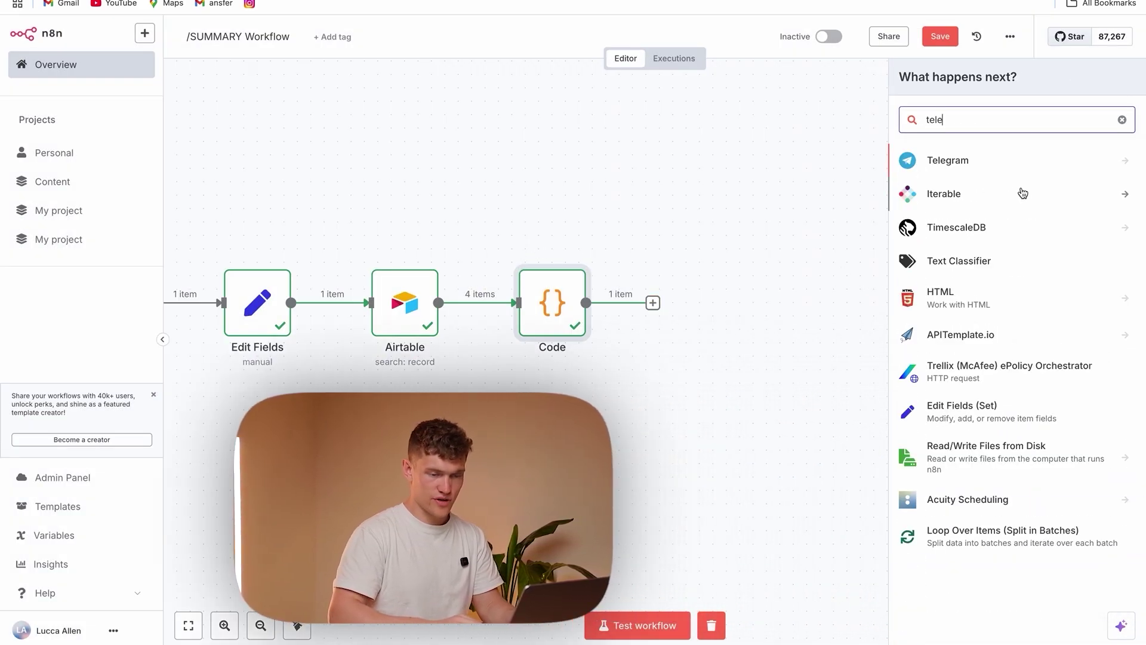
key(Return)
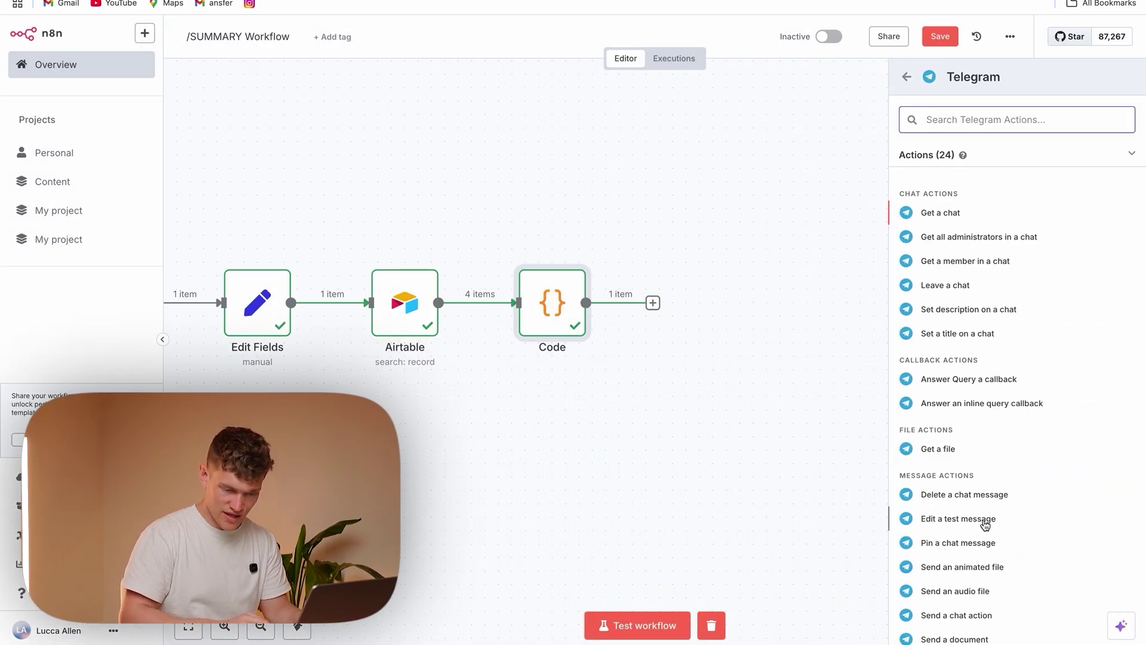
scroll(985, 569, down, 3)
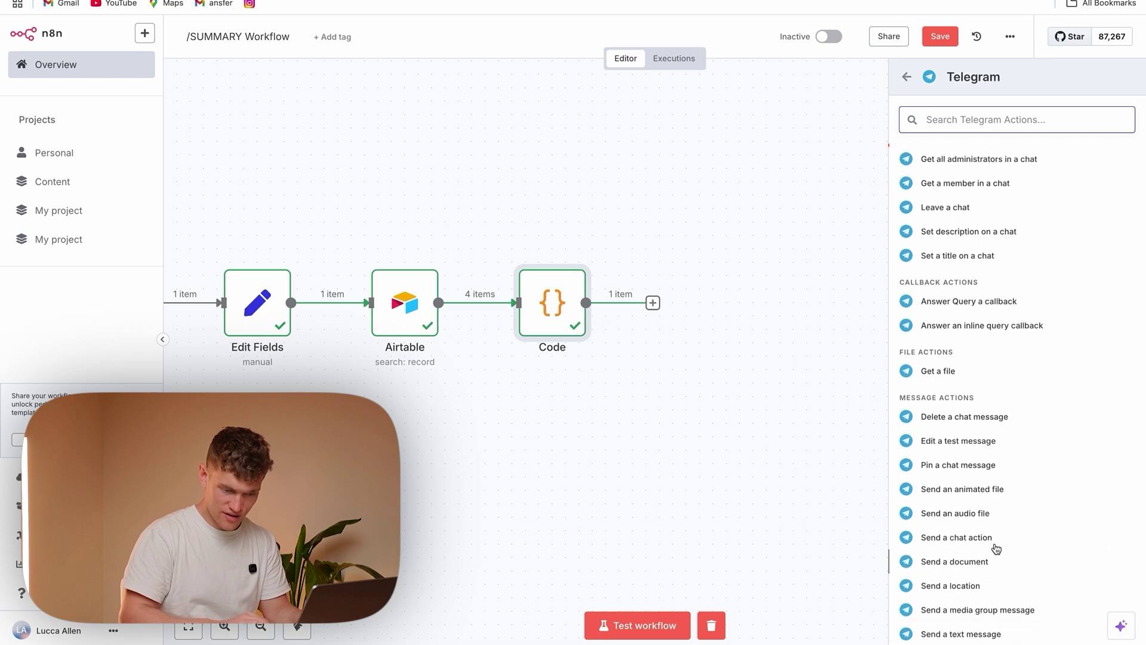
scroll(999, 530, down, 3)
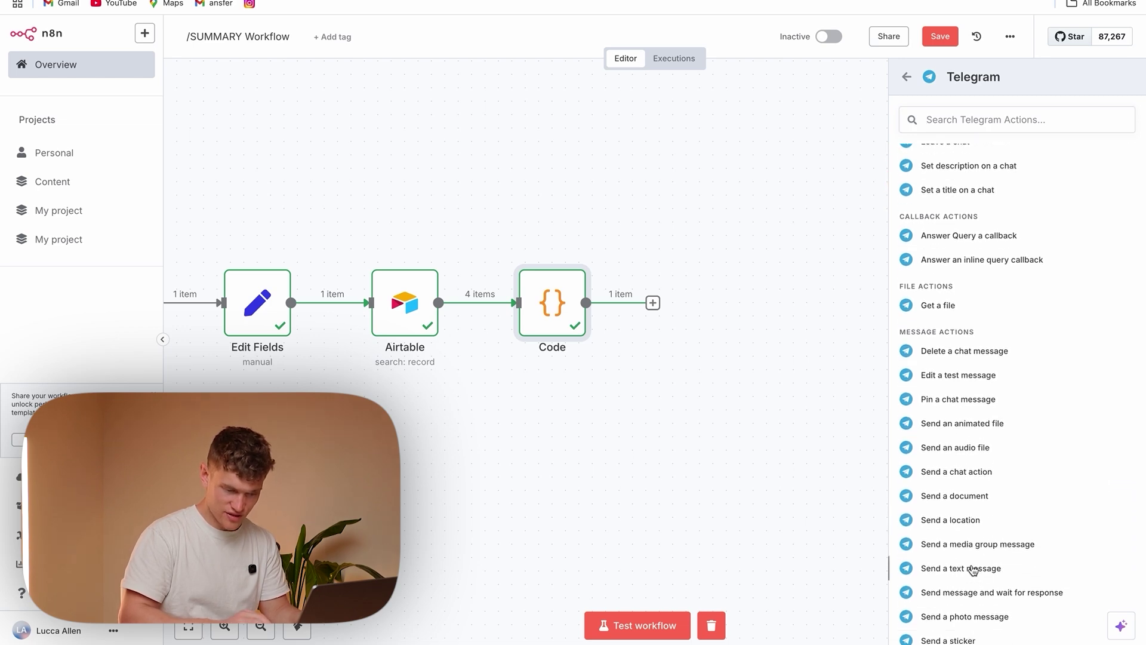
click(947, 567)
Set the Chat ID to the triggering workflow's userid using .first()
click(511, 258)
click(141, 103)
click(125, 204)
drag(76, 133, 520, 263)
click(448, 324)
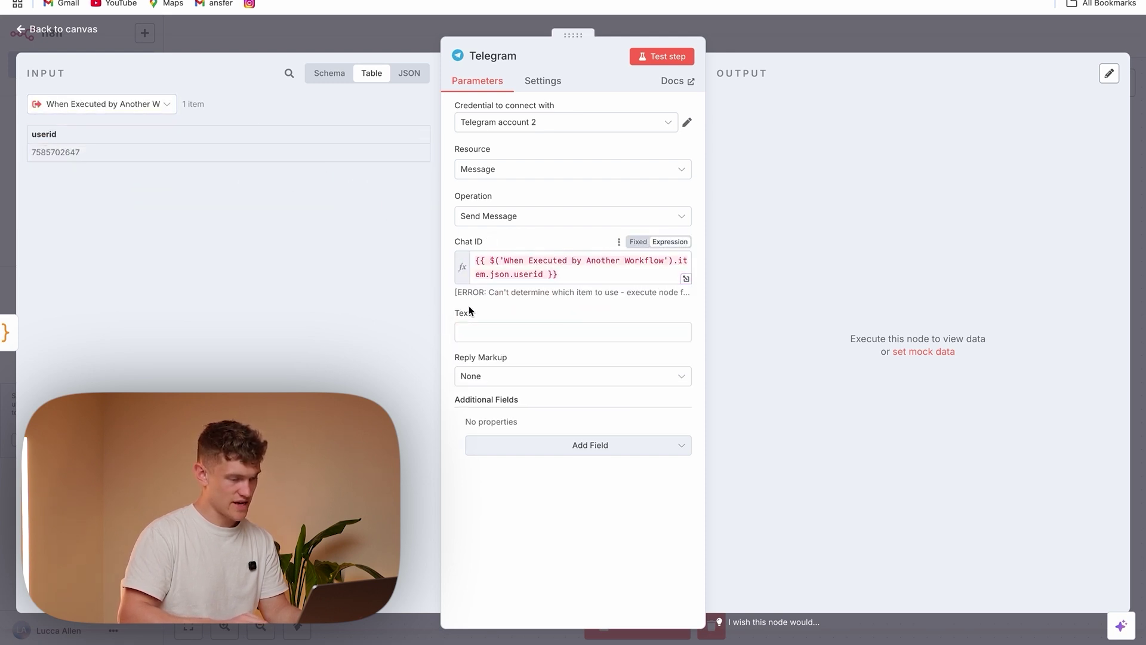
click(491, 281)
key(BackSpace)
key(BackSpace)
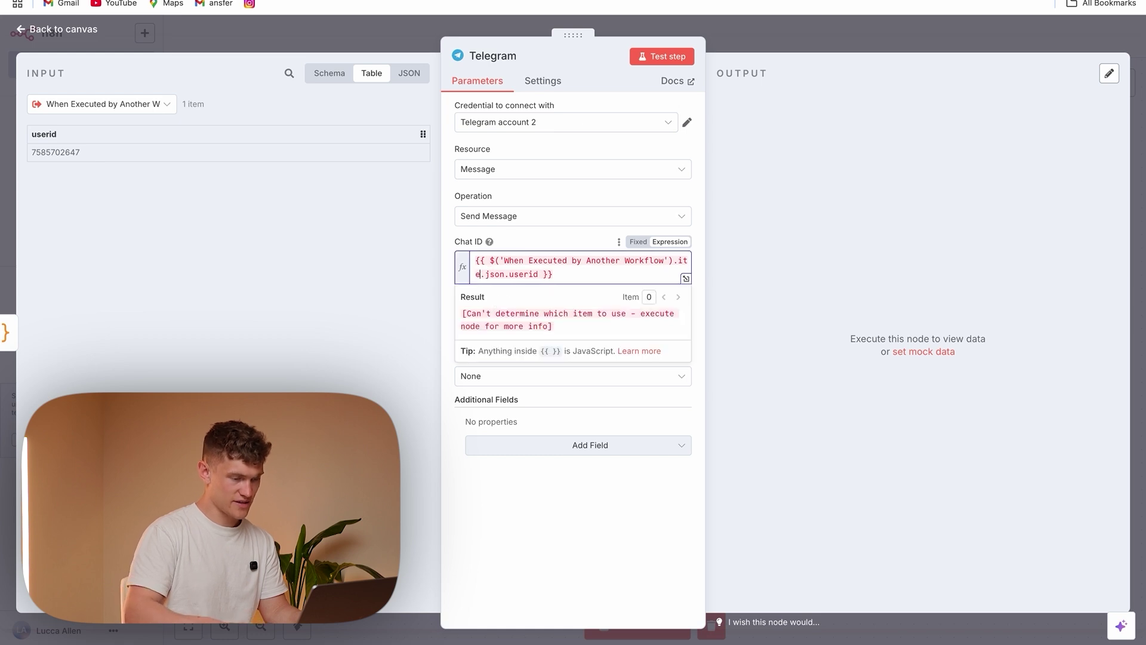
text(first)
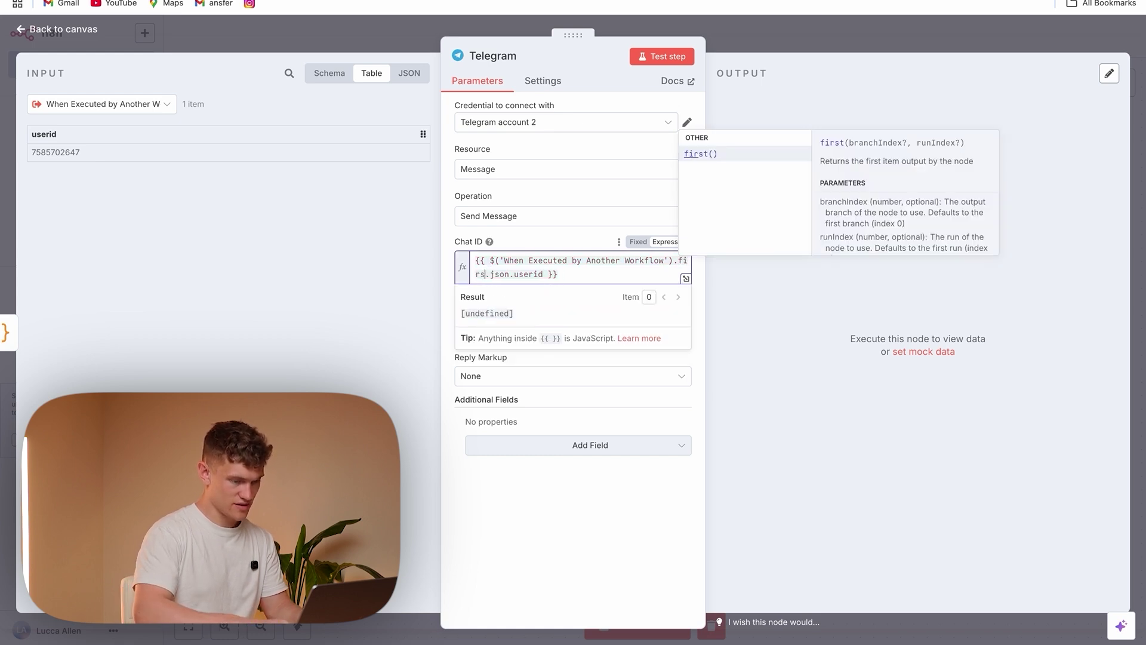
click(712, 159)
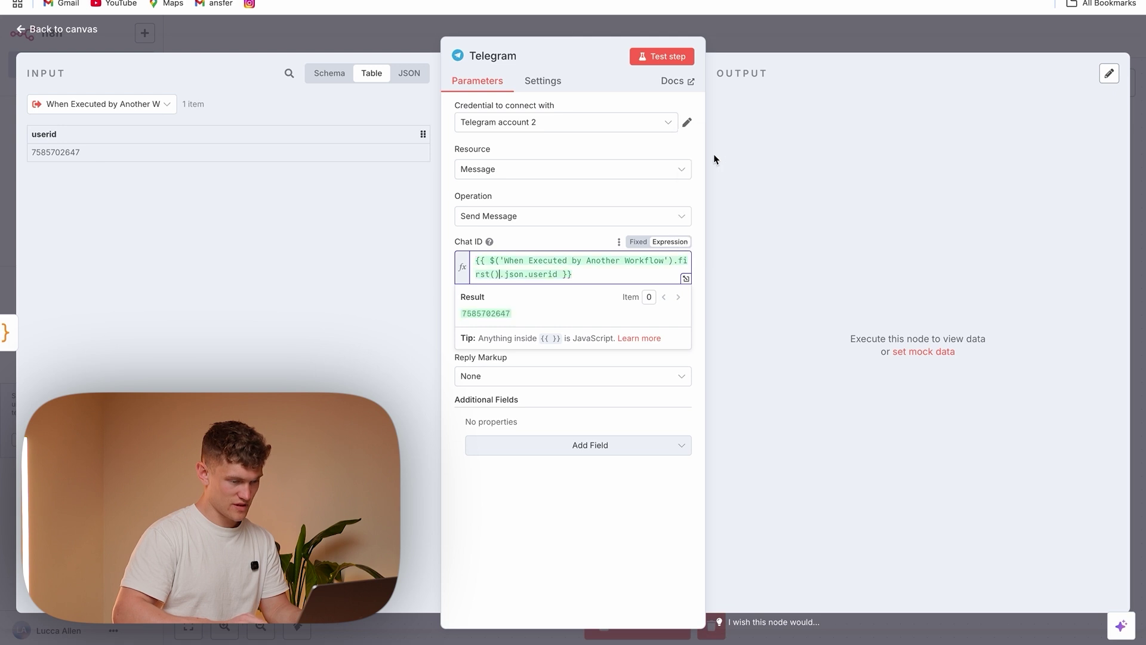
click(396, 274)
Write the message text as 'Breakdown for:' followed by $now formatted with a 'cccc,' weekday date
click(498, 336)
text(Break)
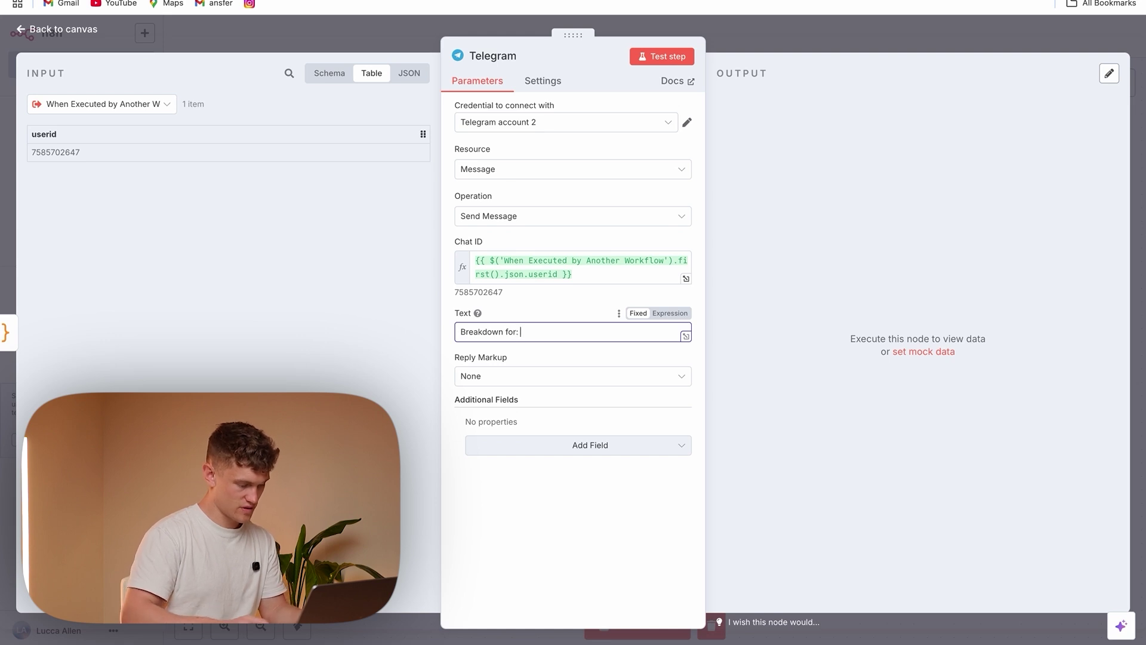
text(down for:)
click(664, 313)
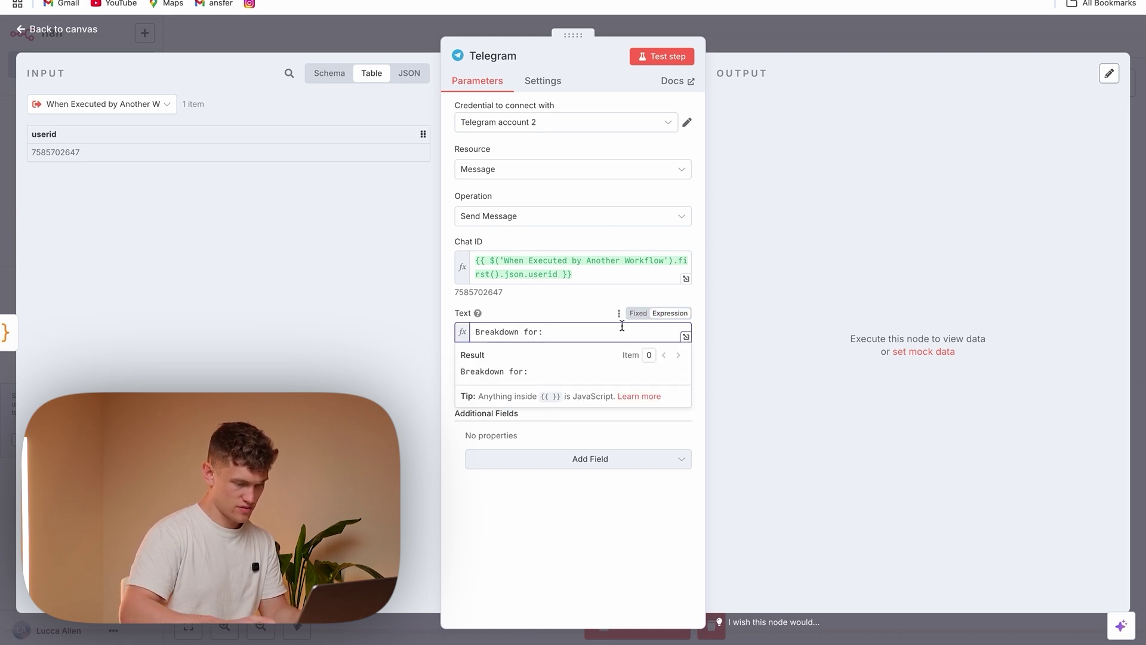
text({{)
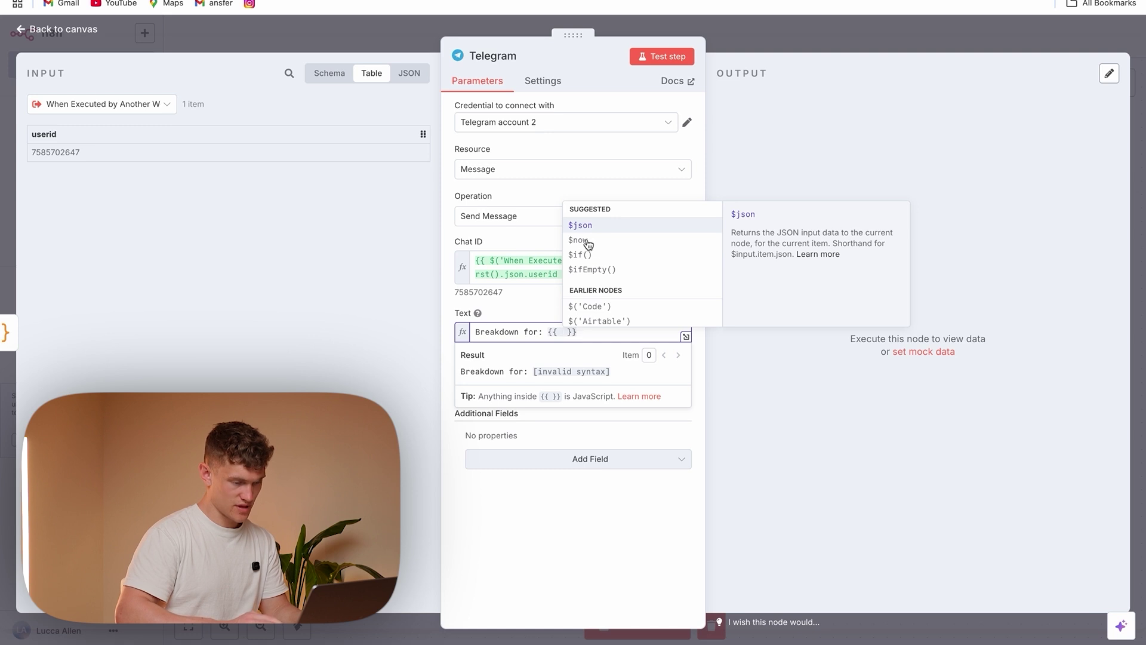
click(591, 240)
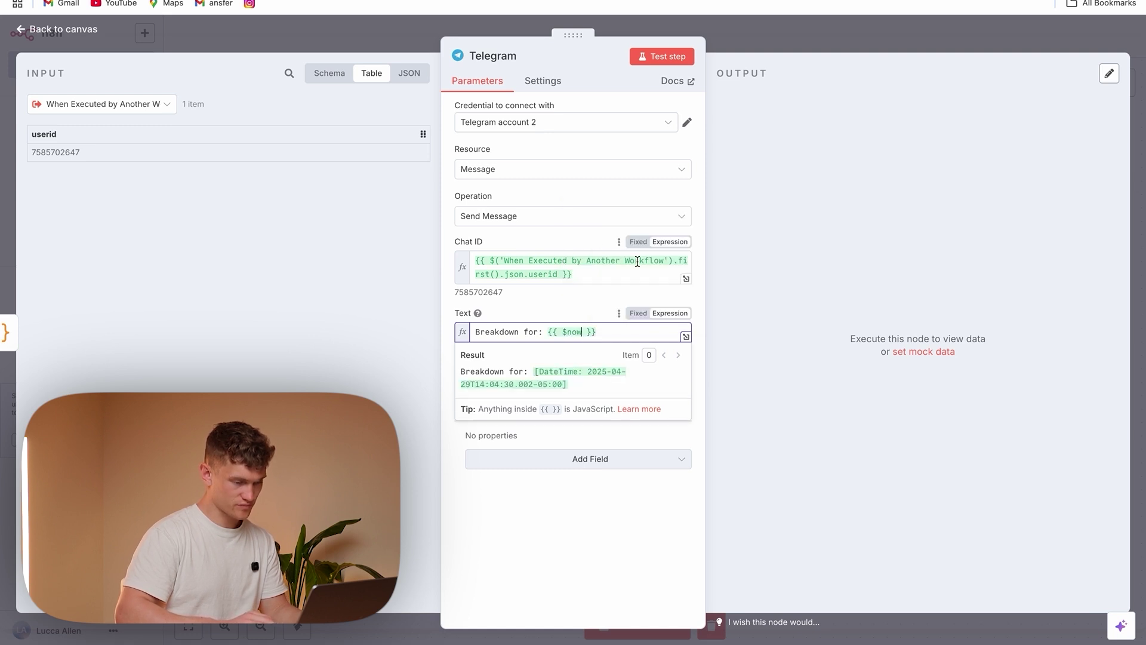
text(.format)
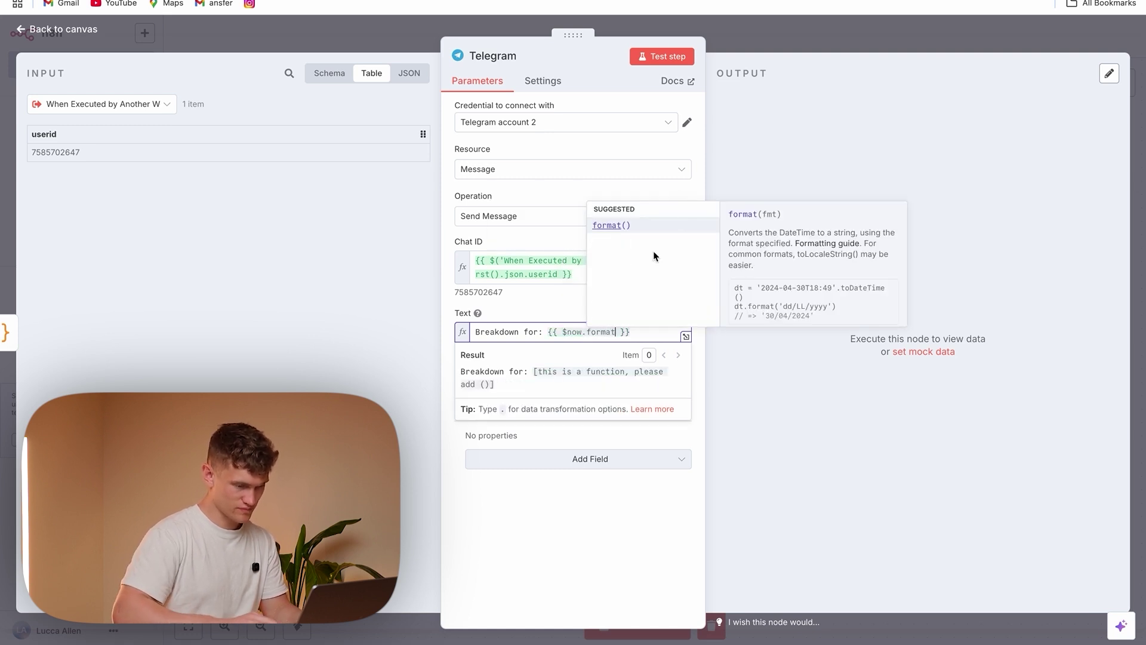
click(645, 223)
click(624, 332)
text(cccc, yyyy-MM-dd'))
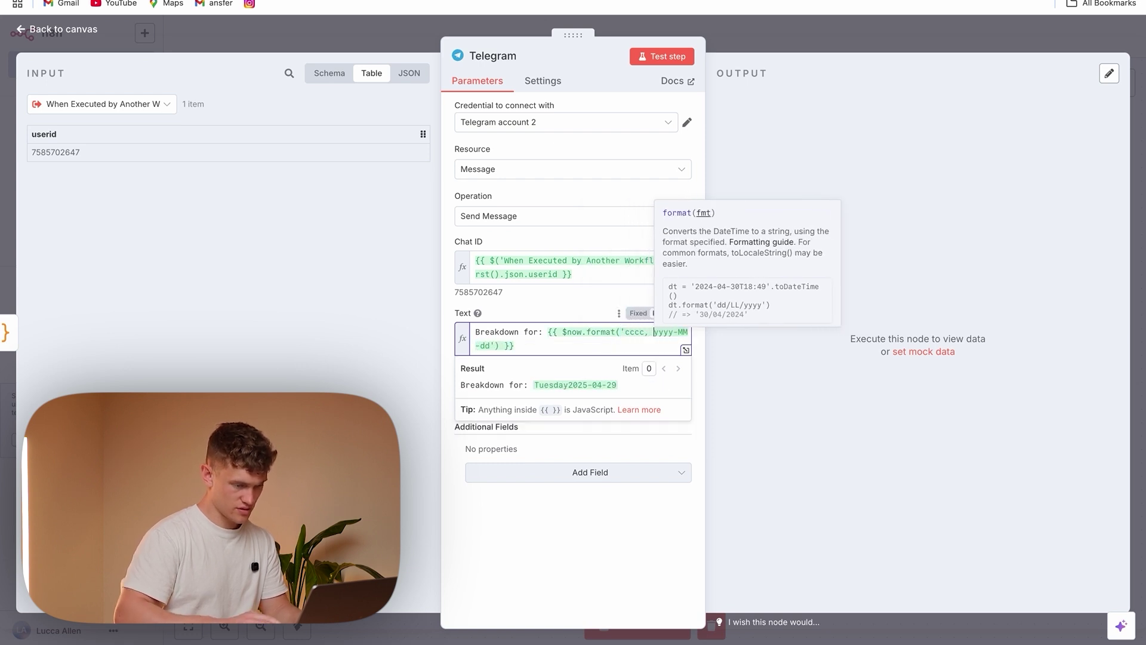
click(490, 342)
text(HH)
key(BackSpace)
key(BackSpace)
key(BackSpace)
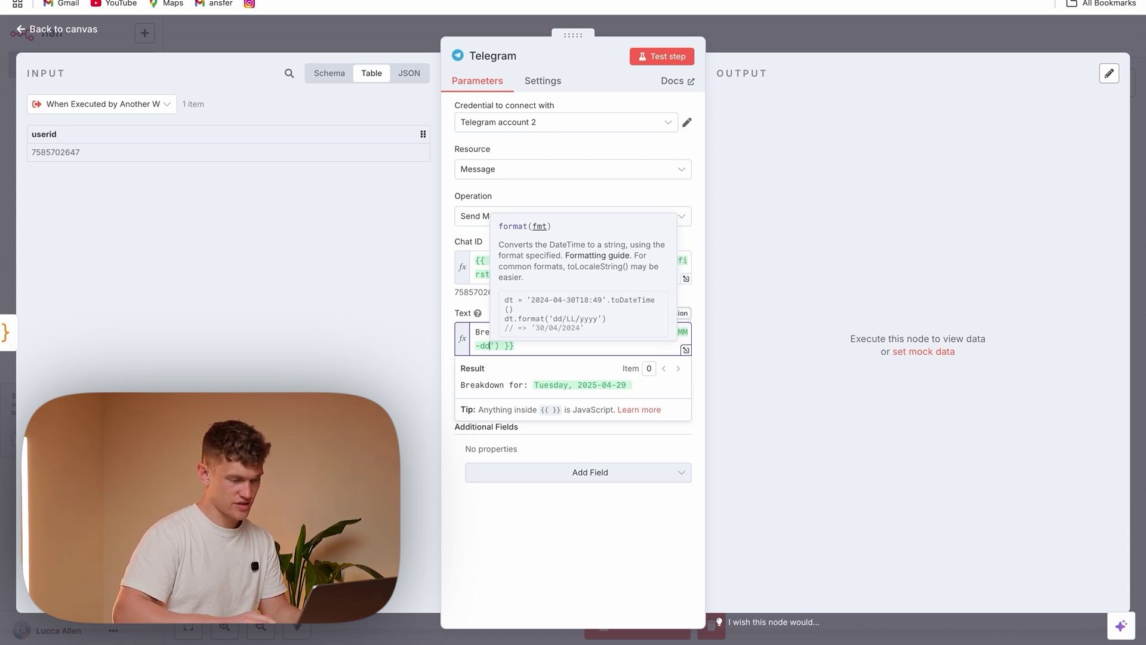
click(469, 533)
Append a 'Report:' line with the Code node's markdownReport to the message
click(542, 350)
key(Return)
key(Return)
text(Report:)
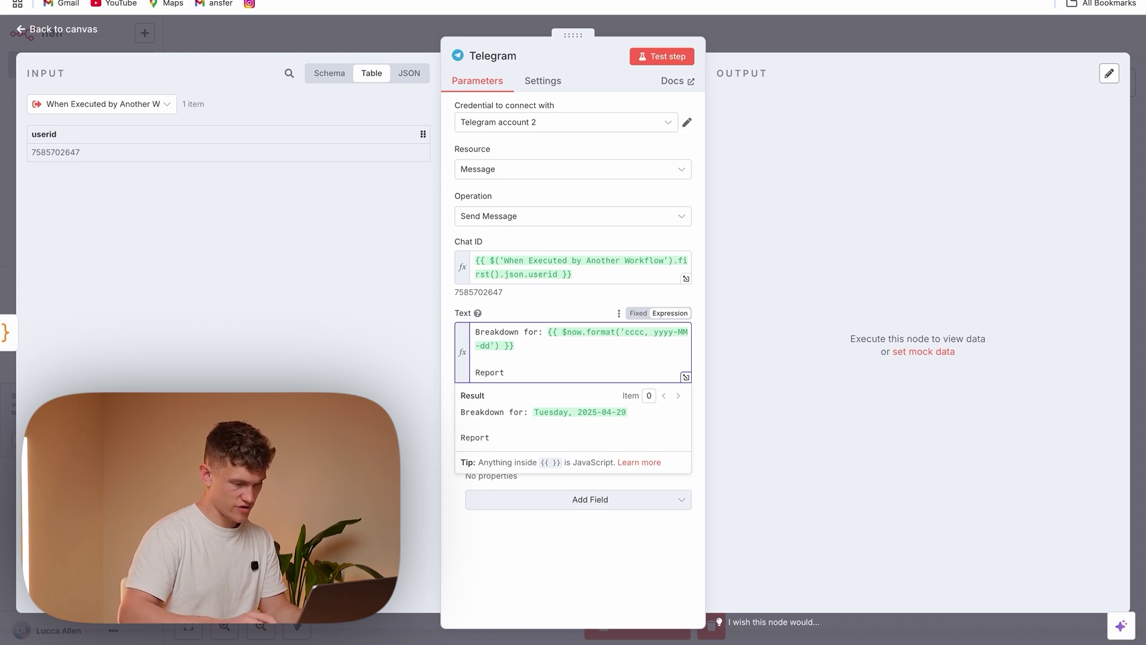
click(158, 105)
click(141, 135)
drag(267, 133, 550, 373)
Test the Telegram step, then send the '70000 euro on a car' expense to the bot
click(662, 58)
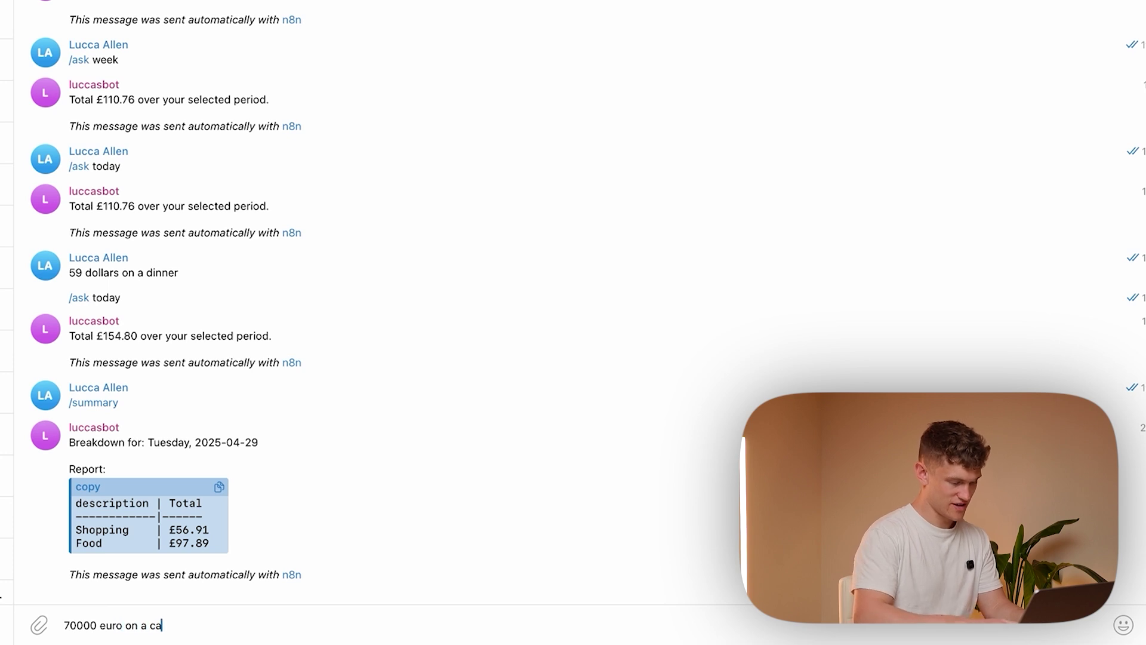
text(r)
key(Return)
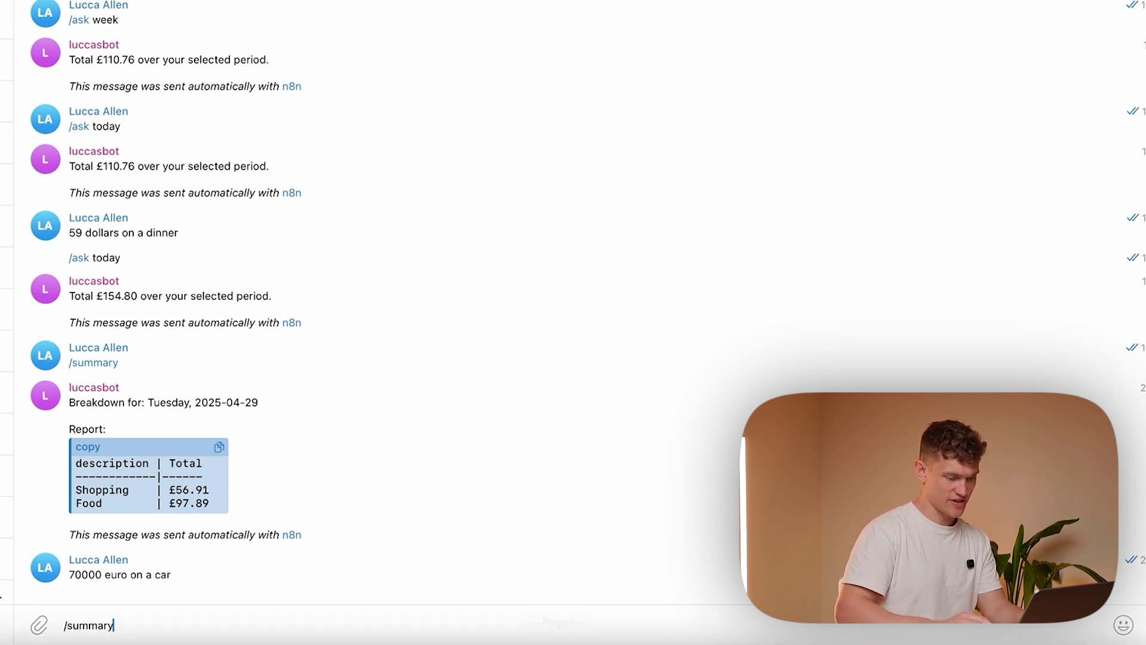
Save the n8n workflow, then send /summary and '/ask today' to the bot
mouse_move(518, 618)
click(781, 618)
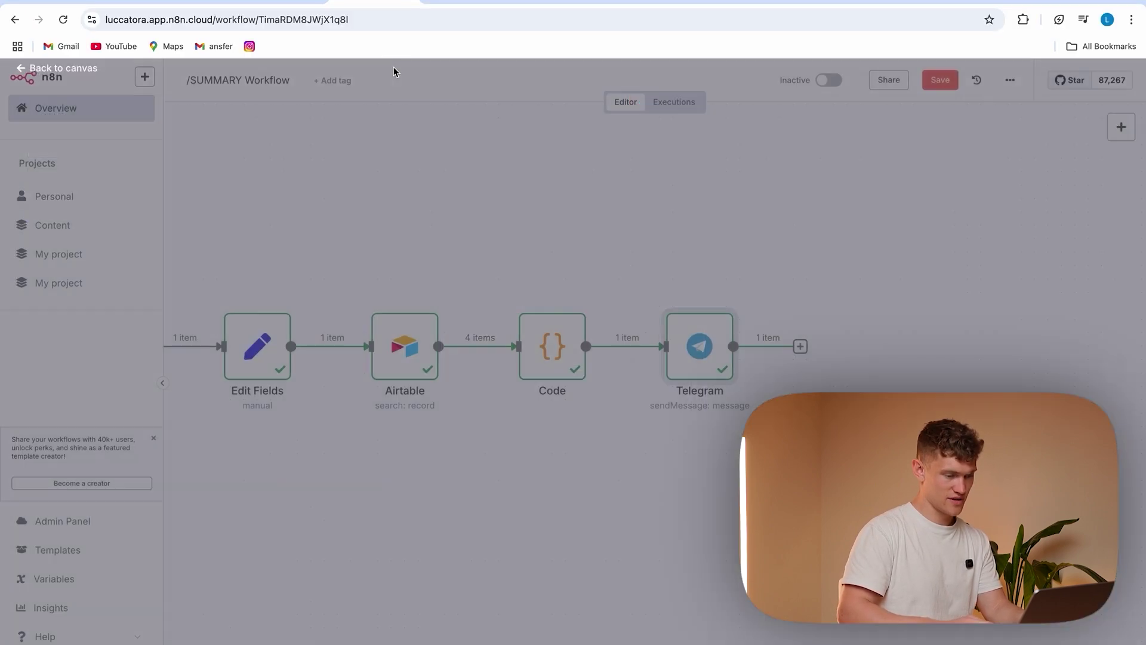
click(942, 80)
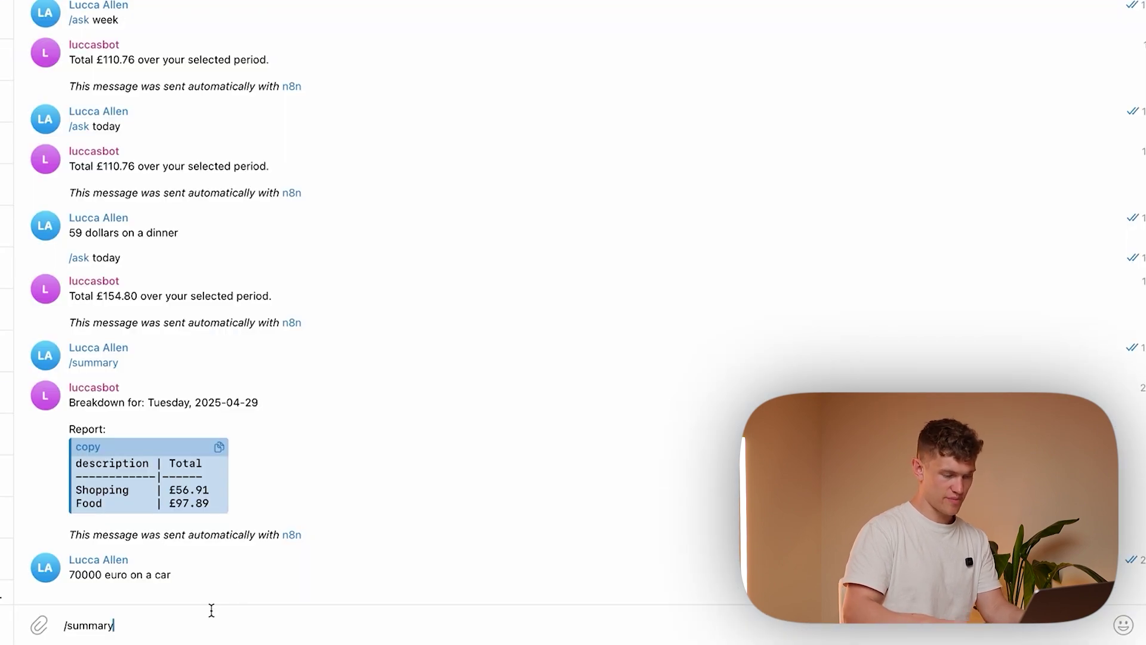
key(Return)
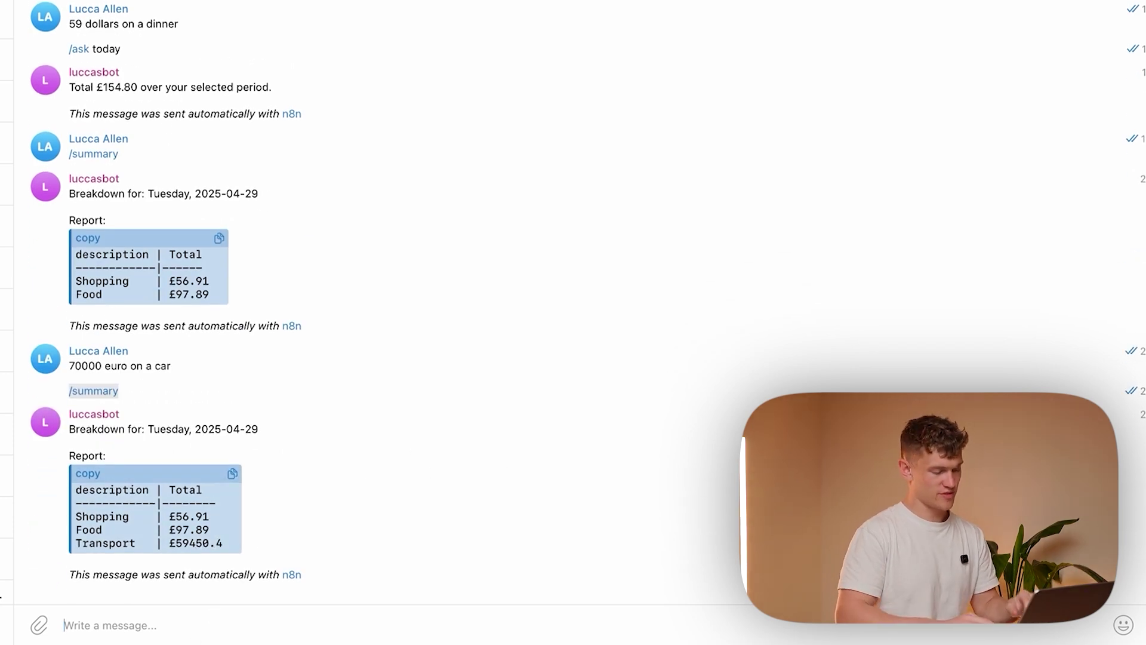
text(/)
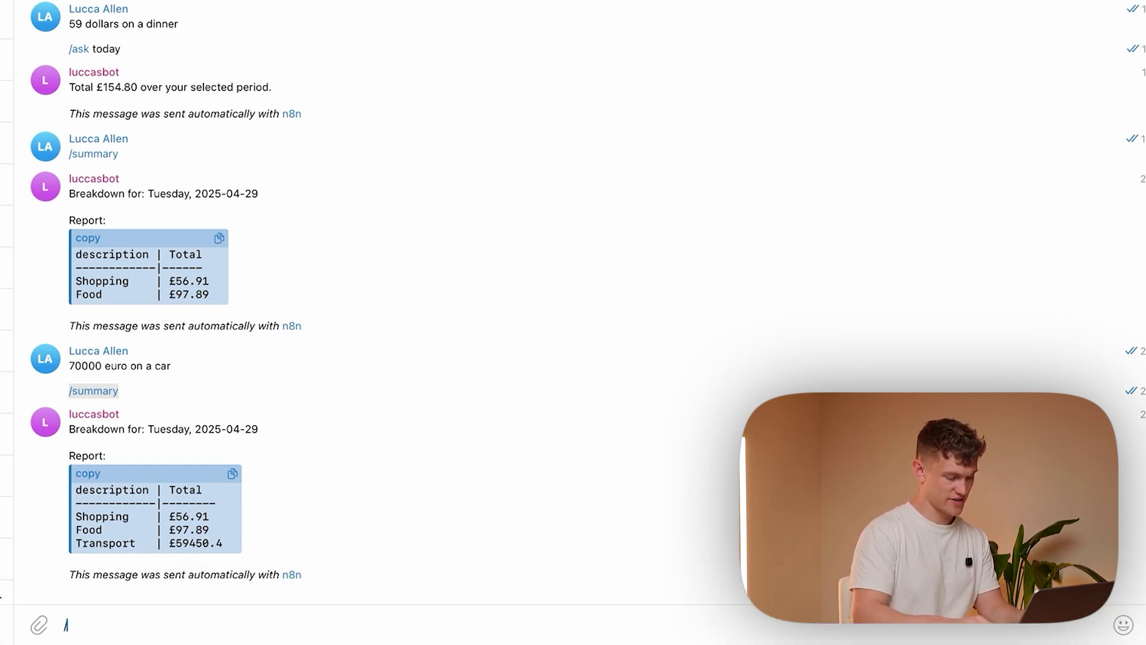
text(ask today)
key(Return)
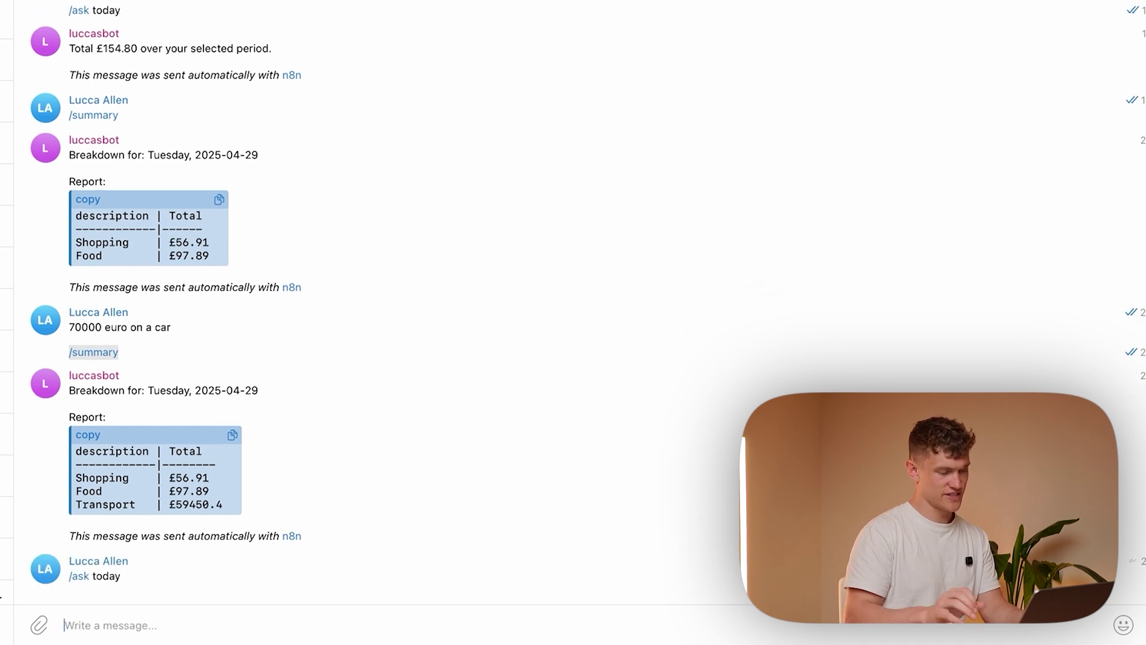